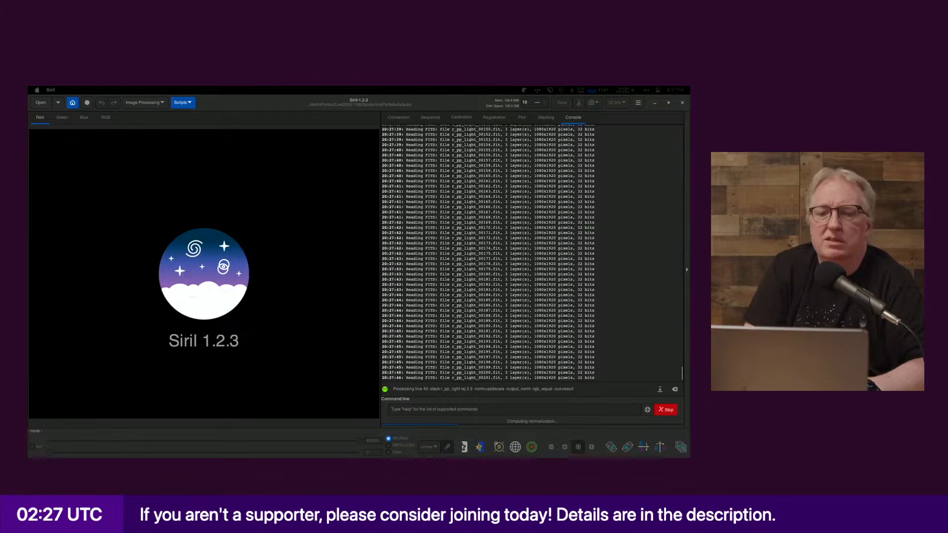
Step: Switch to the browser and view the What's In My Image video and its page on the Seti Astro site
key(super+Tab)
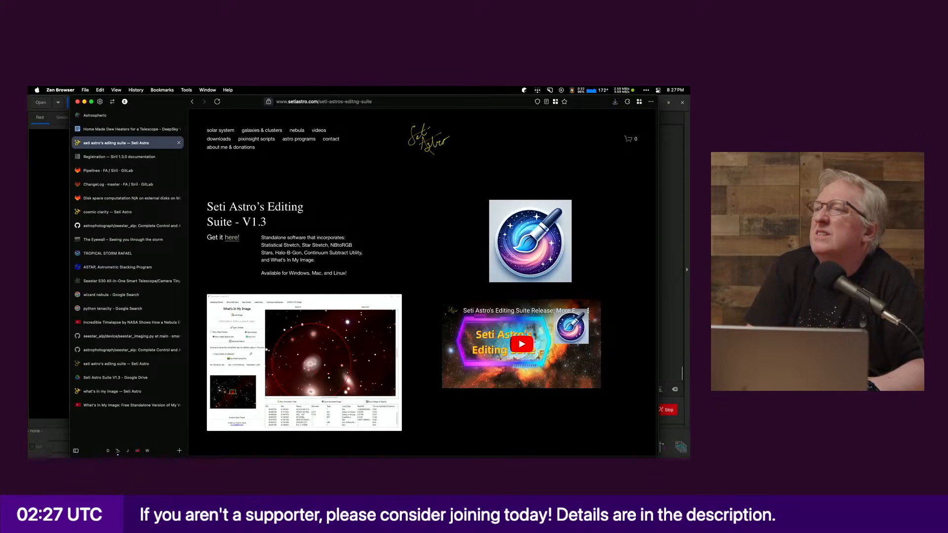
click(109, 405)
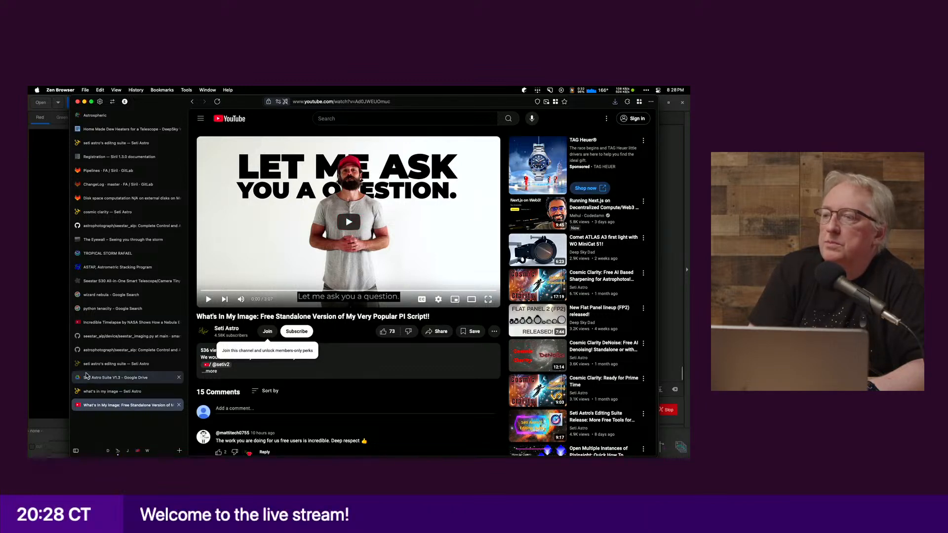
click(91, 393)
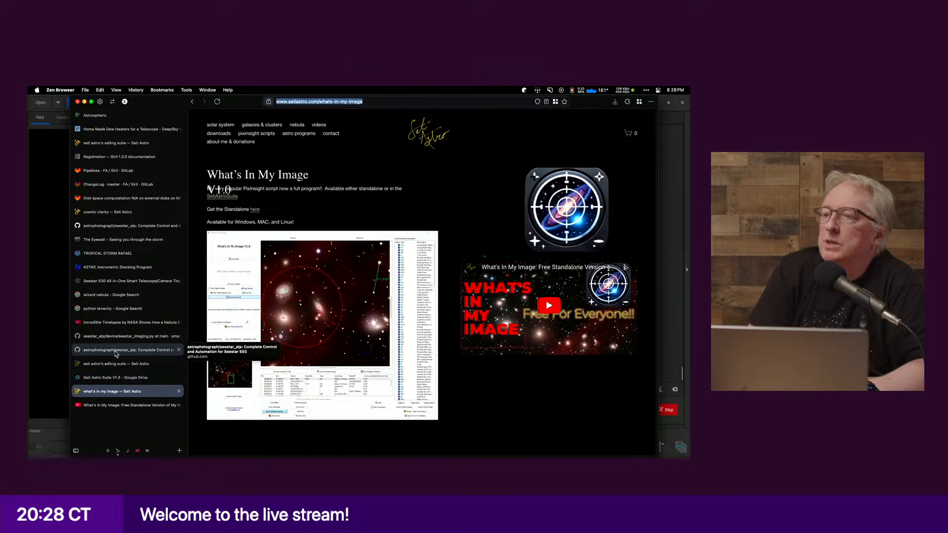
Step: Start the YouTube video Incredible Timelapse by NASA Shows How a Nebula Evolves in 9 Years, and hide the browser
click(118, 325)
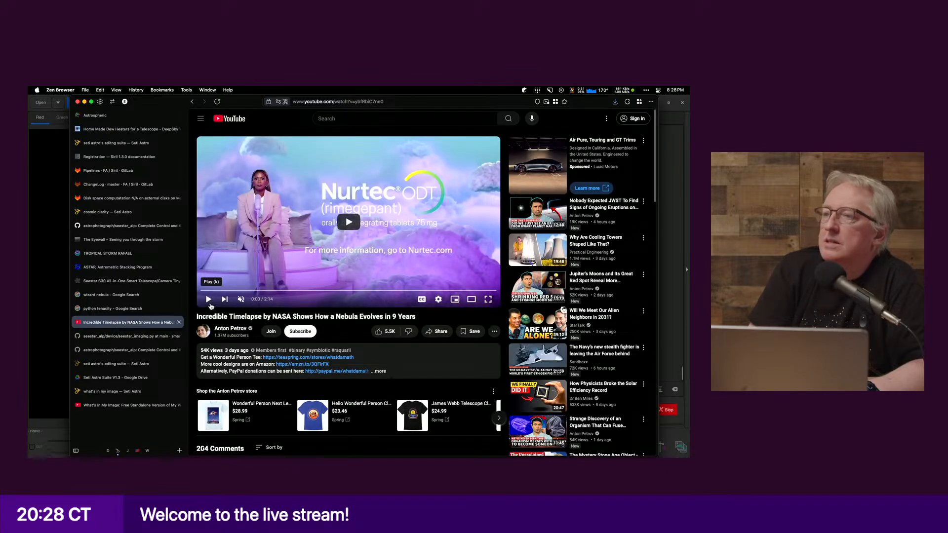
click(209, 303)
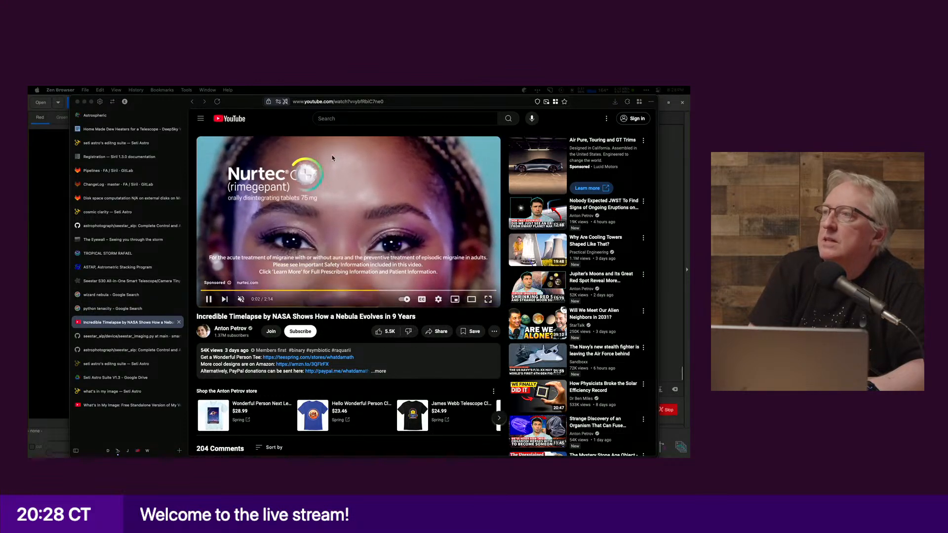
click(84, 101)
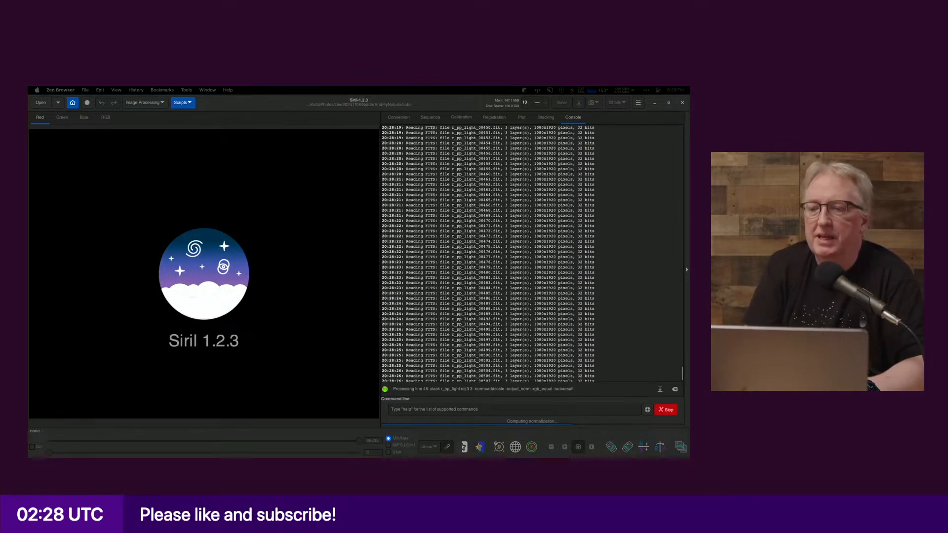
Step: Bring back the nebula video and skip ahead to its Unanswered questions and future studies section
drag(5, 144, 138, 89)
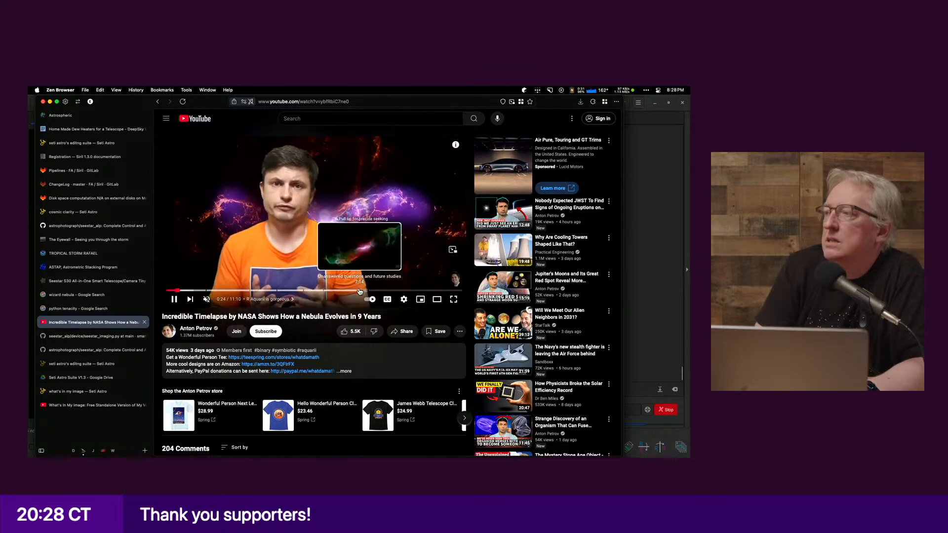
click(360, 291)
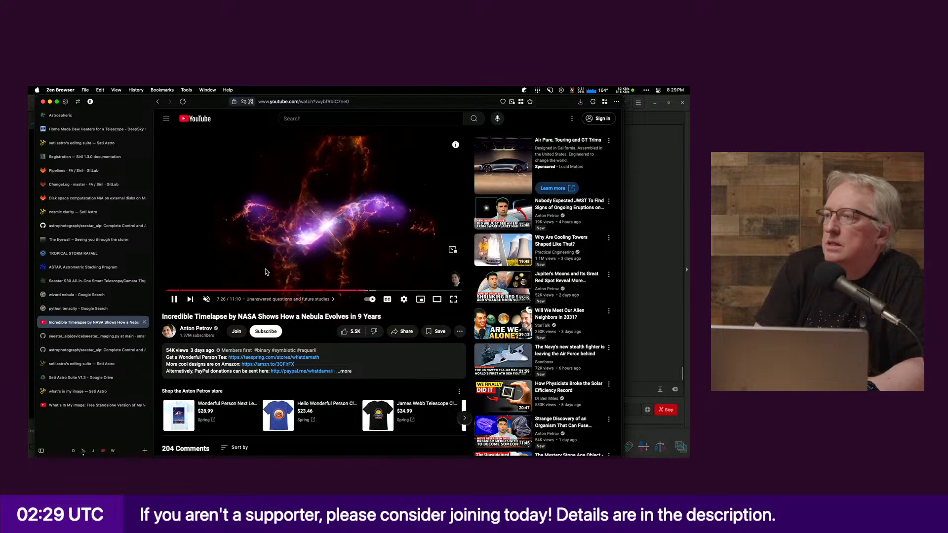
drag(128, 102, 29, 130)
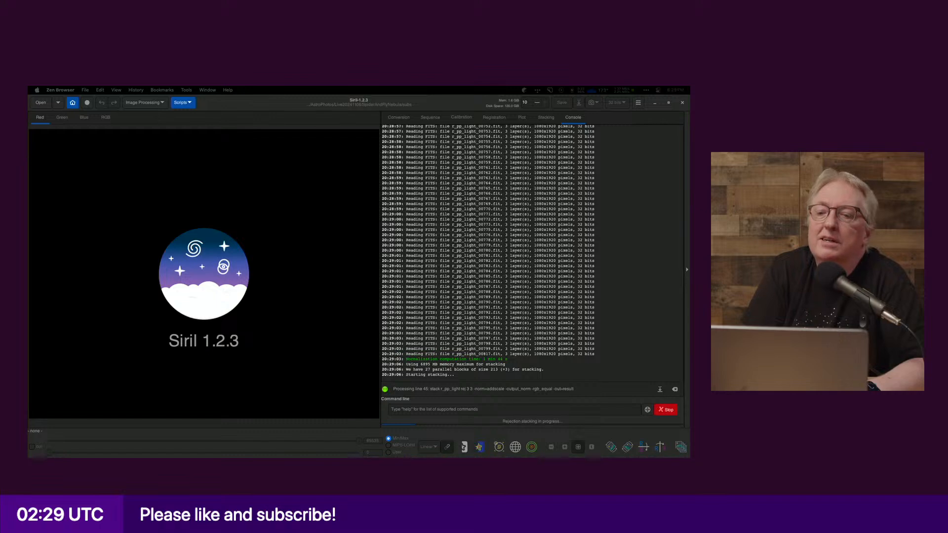
Step: Play the Timelapse by NASA section of the nebula video and return to Siril
mouse_move(28, 93)
mouse_down()
mouse_move(263, 95)
mouse_move(248, 94)
mouse_up()
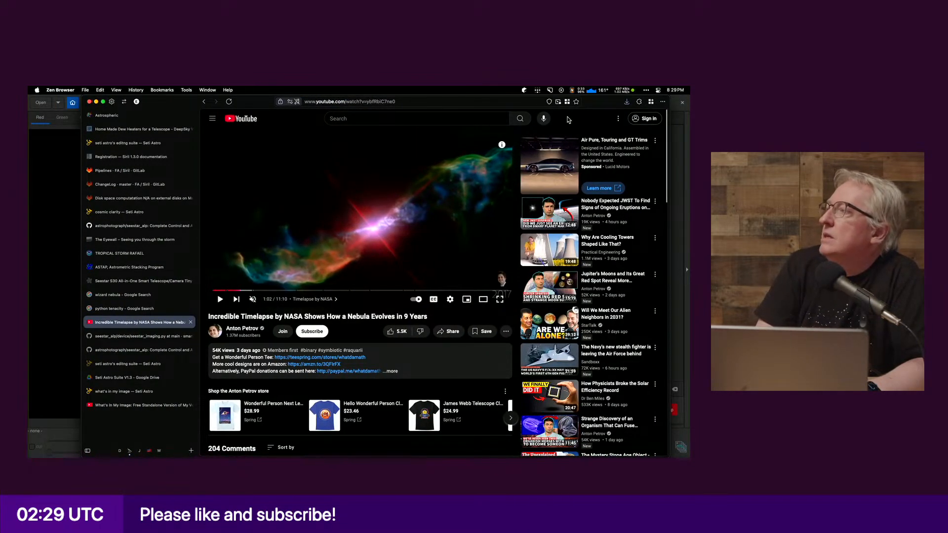
click(360, 264)
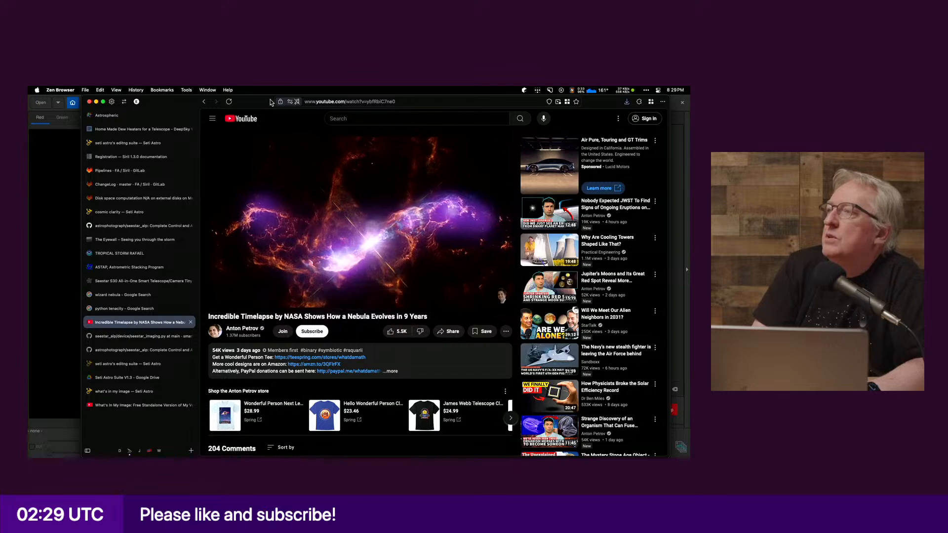
key(super+Tab)
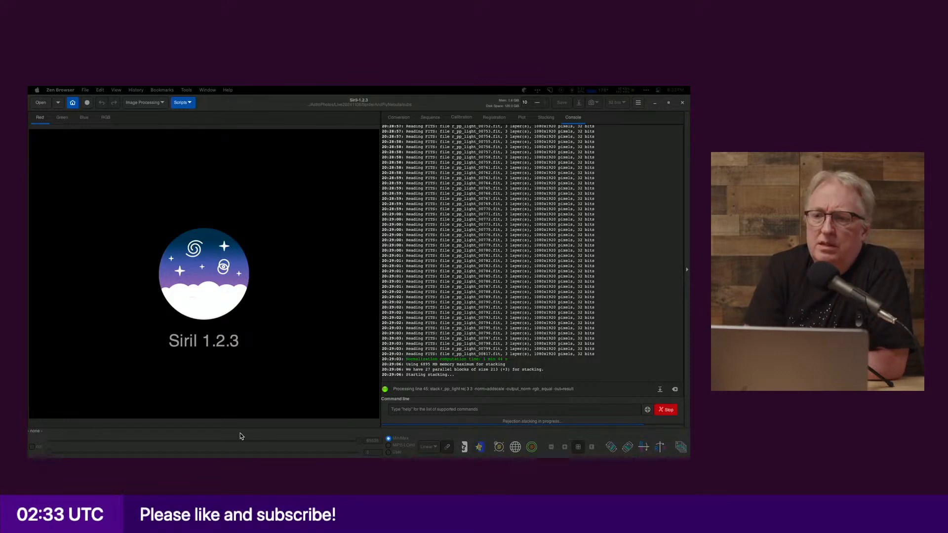
Step: Check the stacking script's console output in Siril and switch back to GraXpert
mouse_move(346, 458)
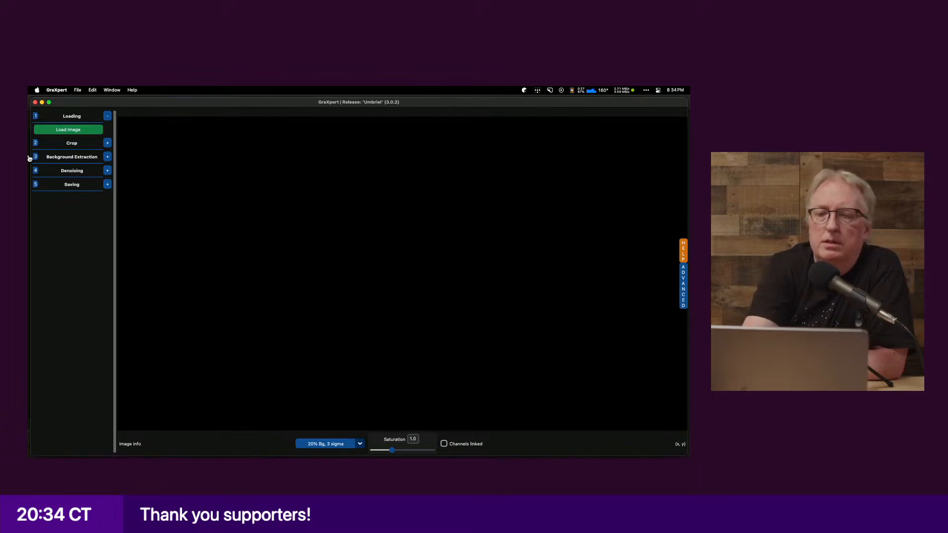
key(super+Tab)
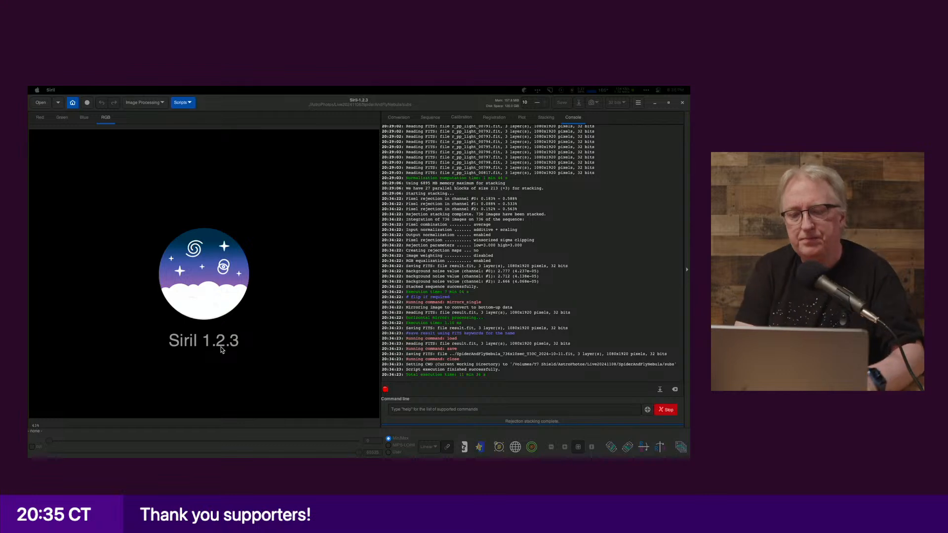
key(super+Tab)
key(super+Tab)
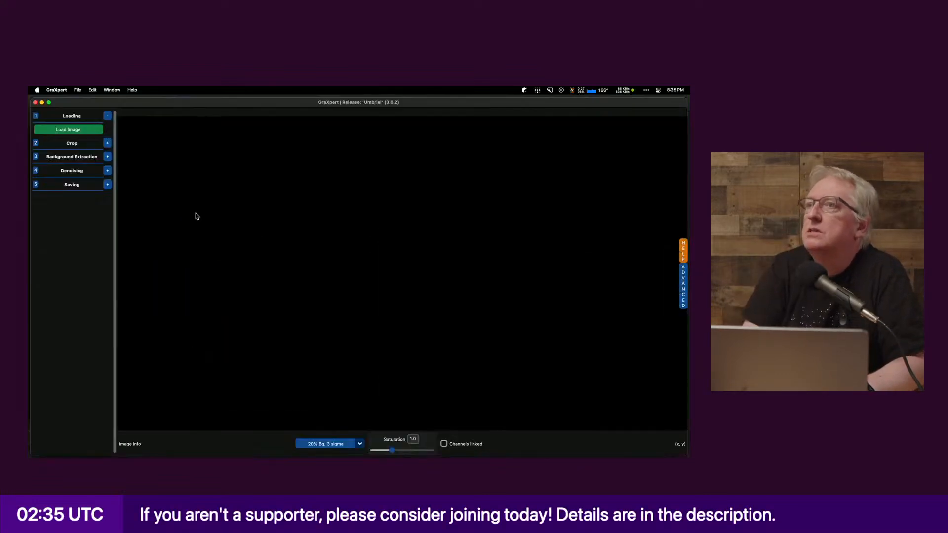
Step: Select SpiderAndFlyNebula_736x10sec_T30C_2024-10-11.fit for loading from the T7 Shield drive, in AstroPhotos/Live20241108/SpiderAndFlyNebula/subs
click(87, 130)
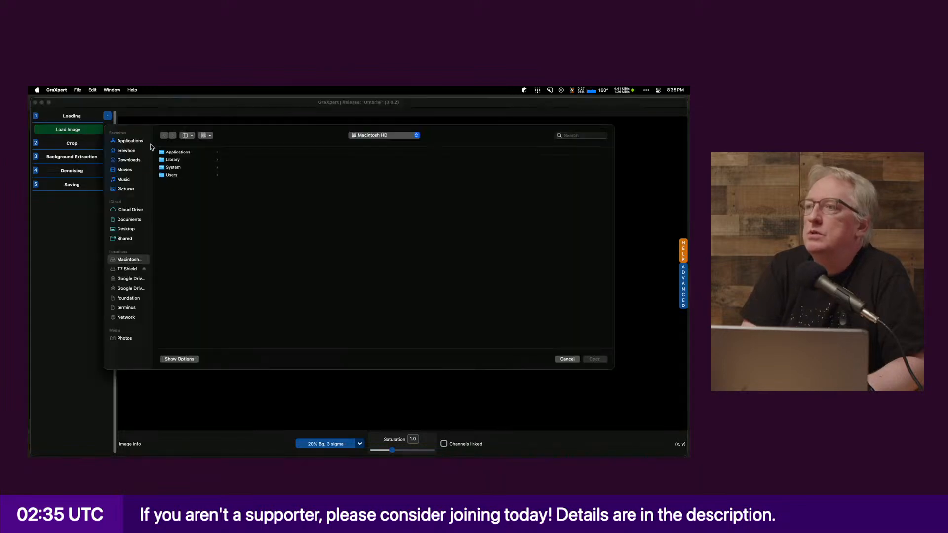
click(127, 271)
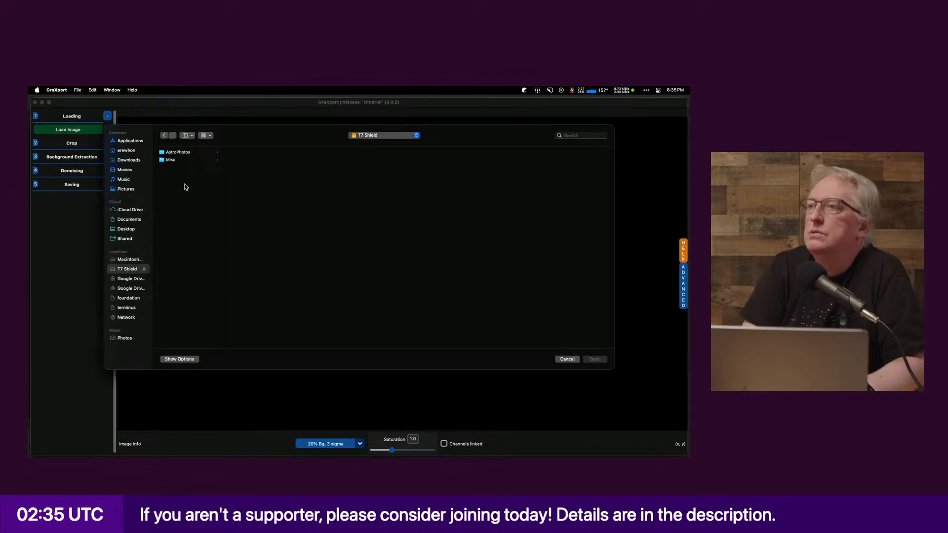
click(190, 154)
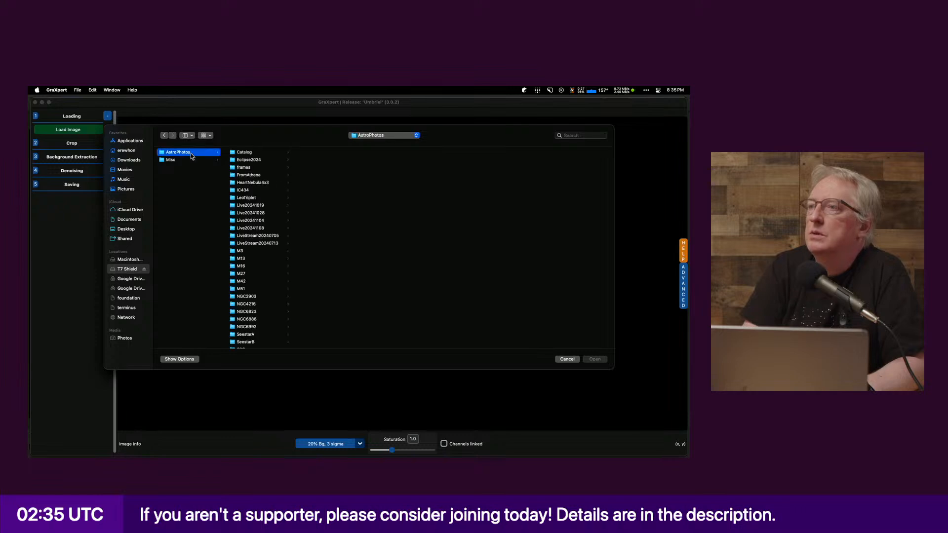
click(255, 229)
click(329, 167)
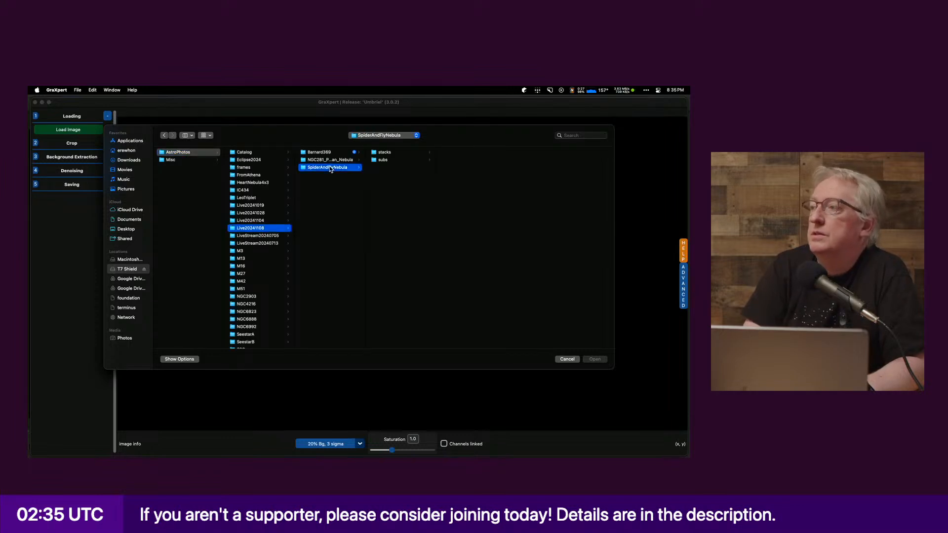
click(393, 161)
click(475, 168)
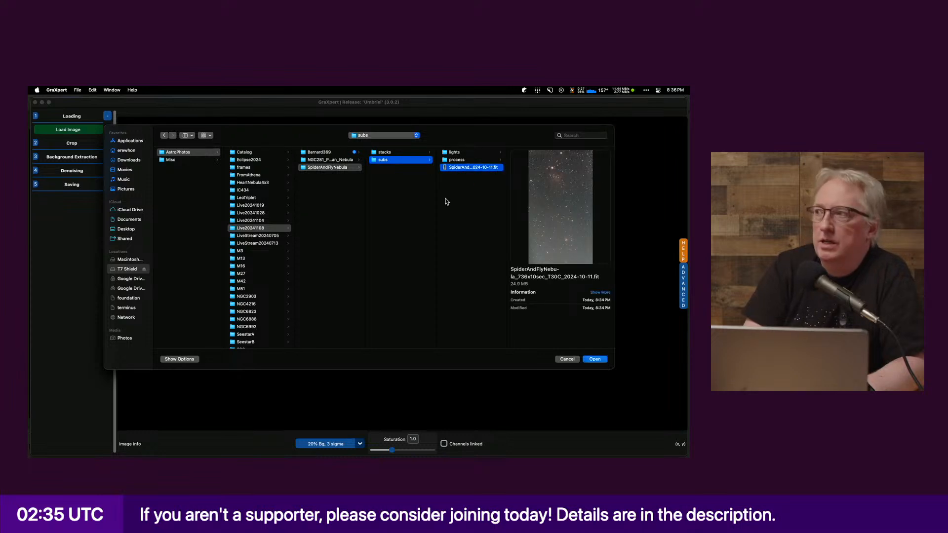
Step: Open SpiderAndFlyNebula_736x10sec_T30C_2024-10-11.fit in Siril and set its display mode to AutoStretch
key(super+Tab)
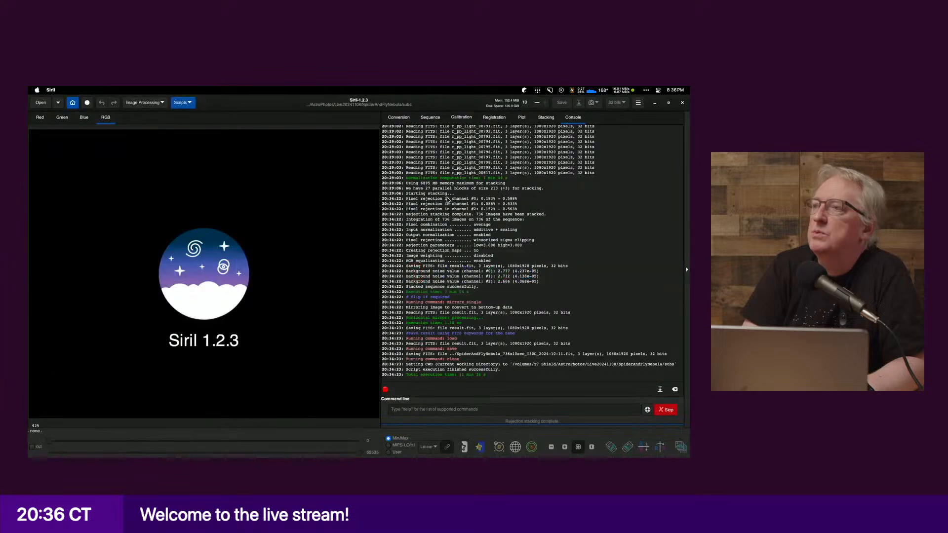
click(40, 102)
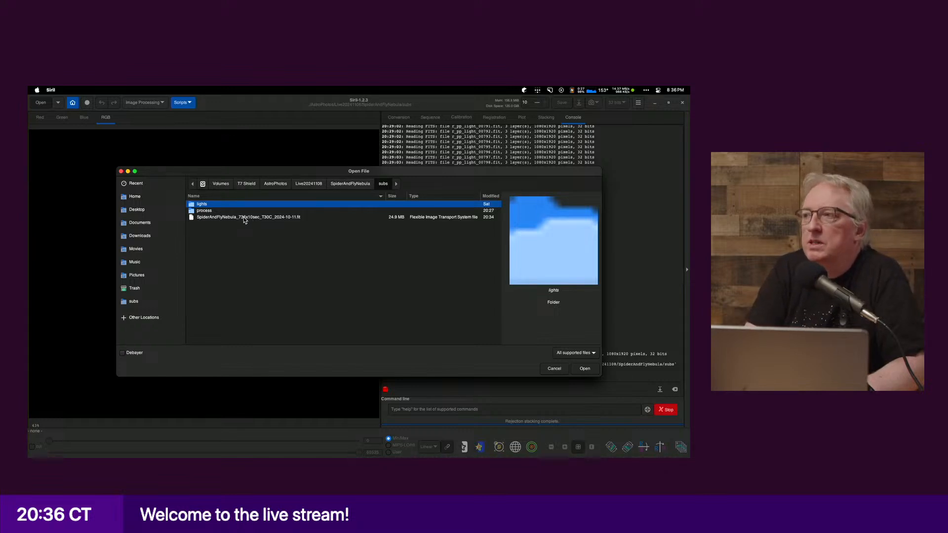
click(244, 217)
double_click(244, 217)
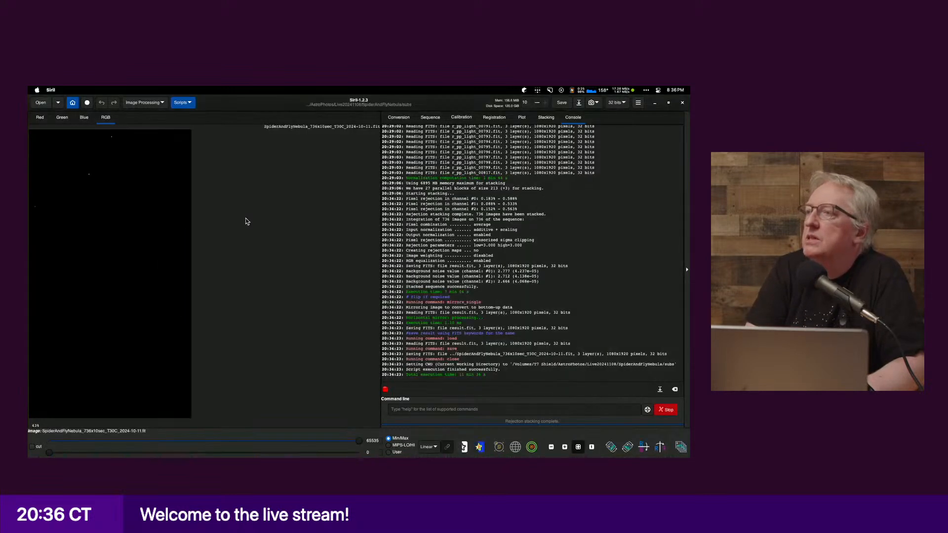
click(429, 447)
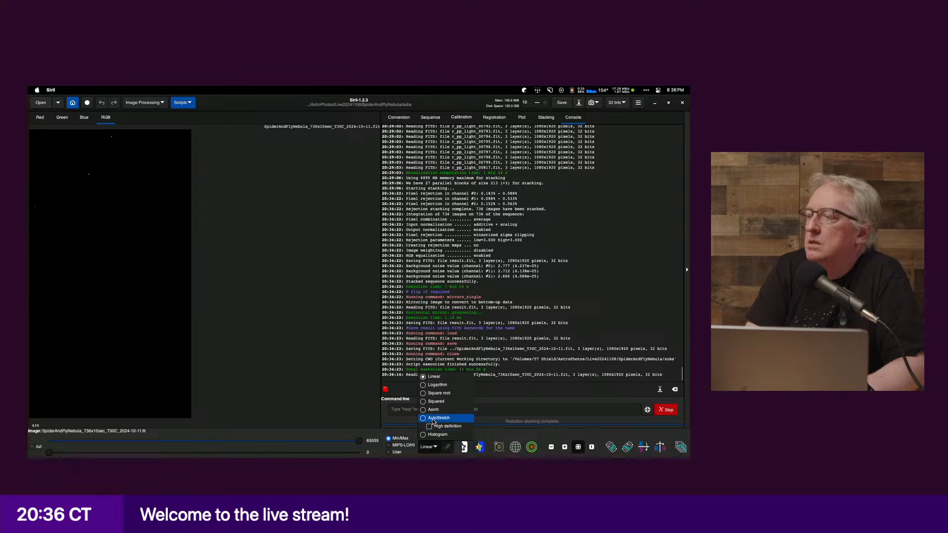
click(433, 417)
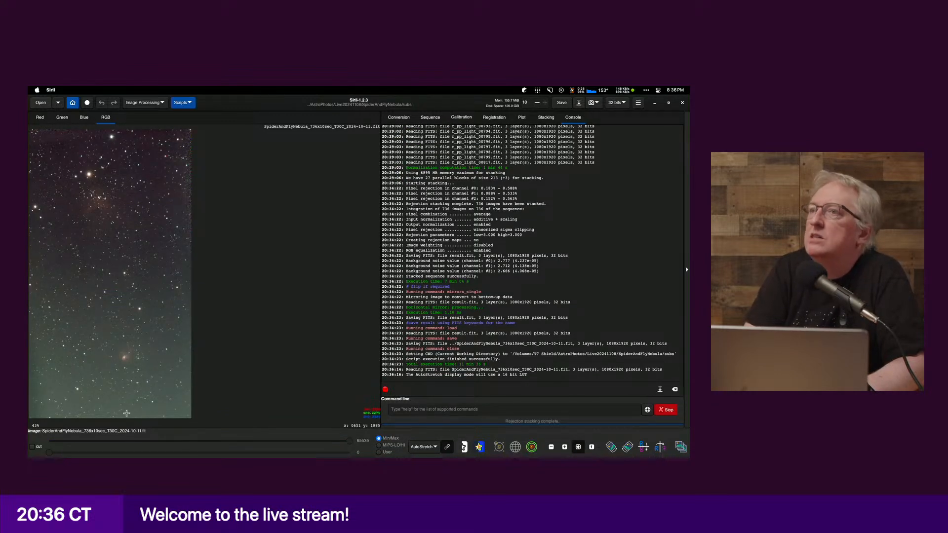
Step: Load the selected nebula stack in GraXpert and crop thin margins off all four edges
key(super+Tab)
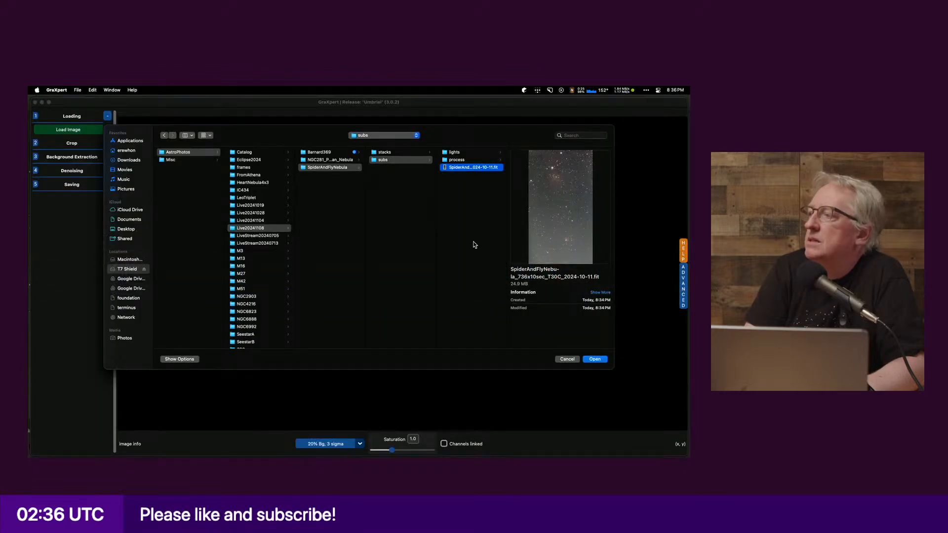
click(594, 359)
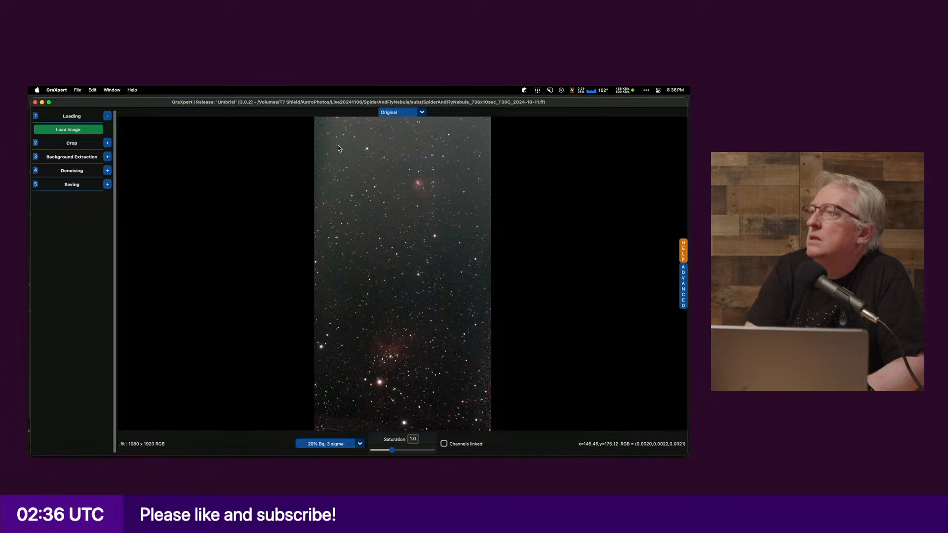
click(107, 144)
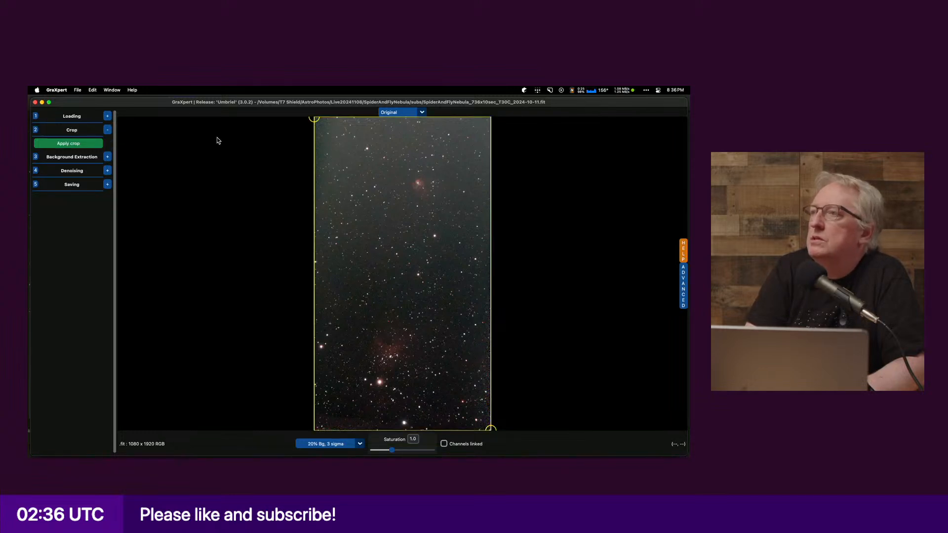
drag(315, 119, 324, 121)
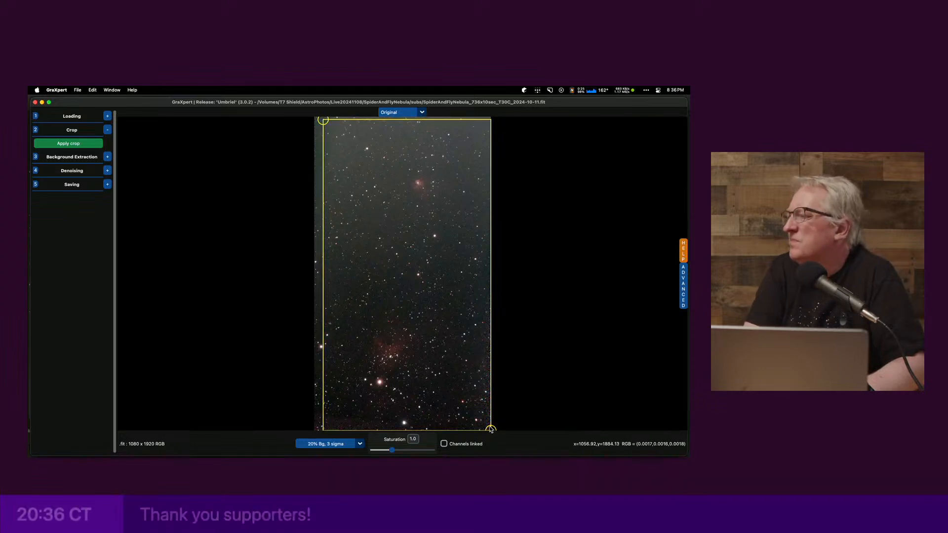
drag(489, 429, 483, 421)
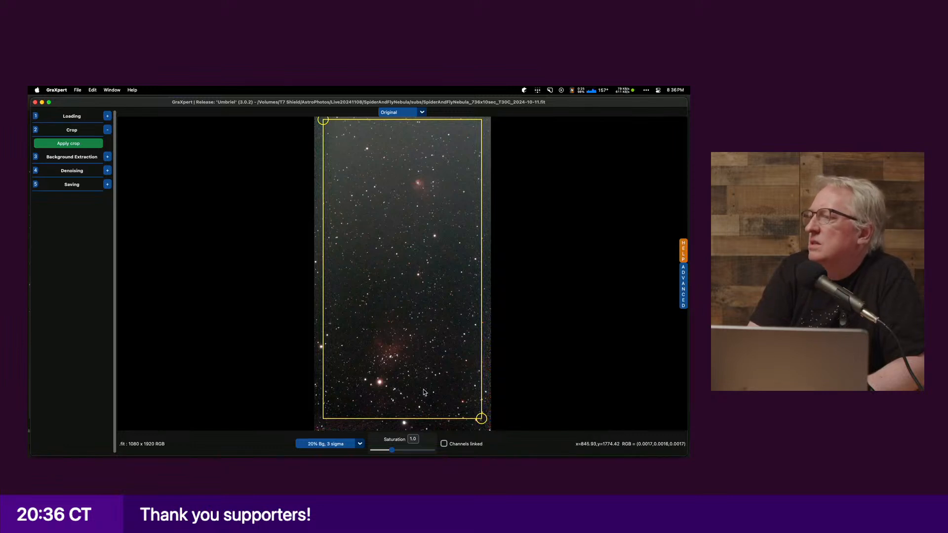
click(79, 143)
Step: Run background extraction on the cropped image with AI interpolation and smoothing 1.0
click(107, 157)
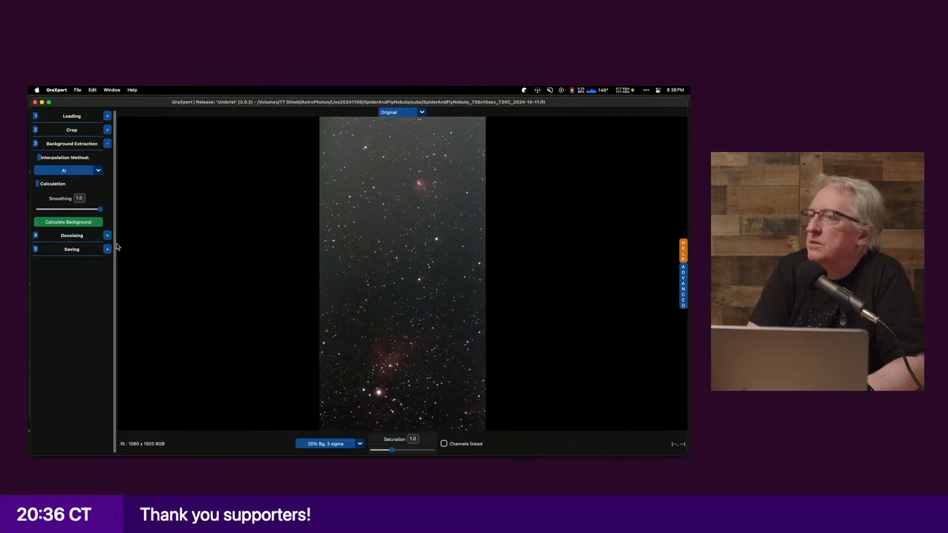
click(88, 224)
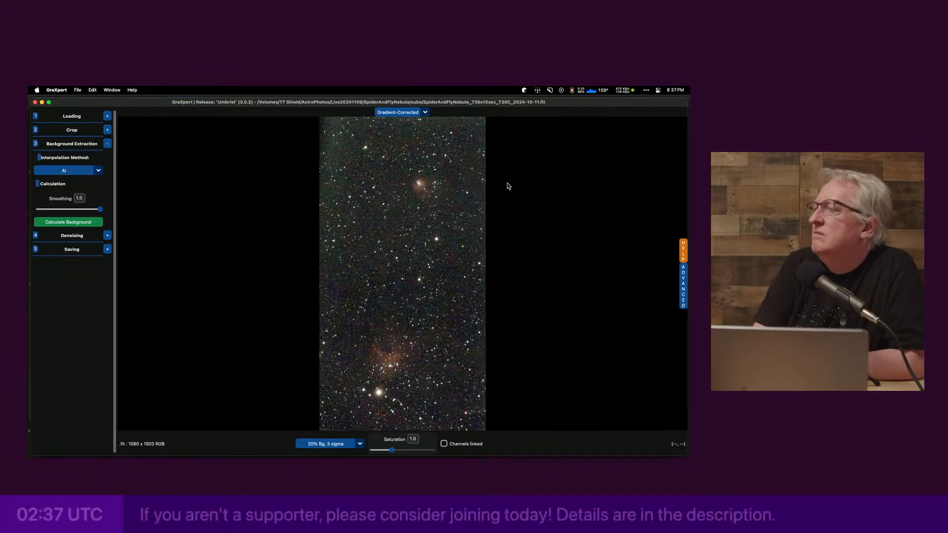
Step: Compare the original image with the gradient-corrected version, leaving the gradient-corrected version displayed
click(400, 113)
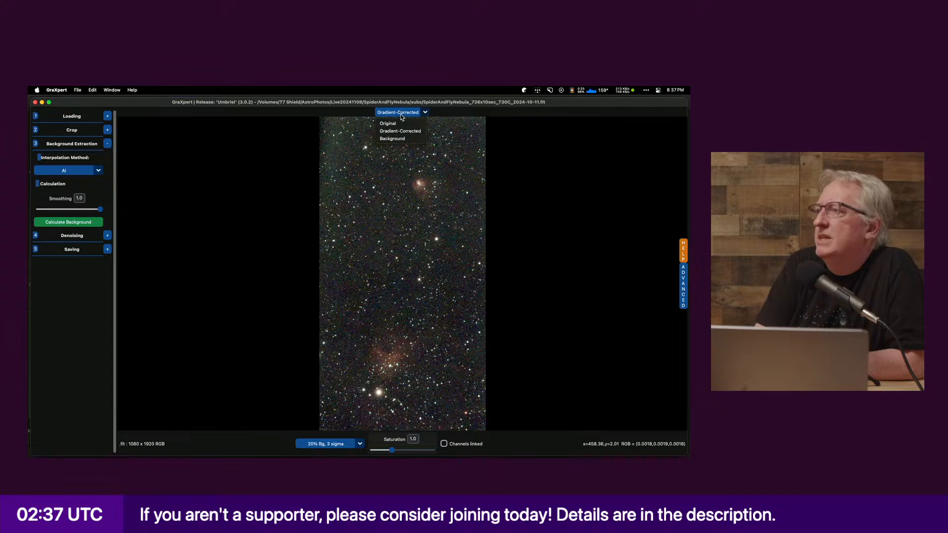
click(402, 123)
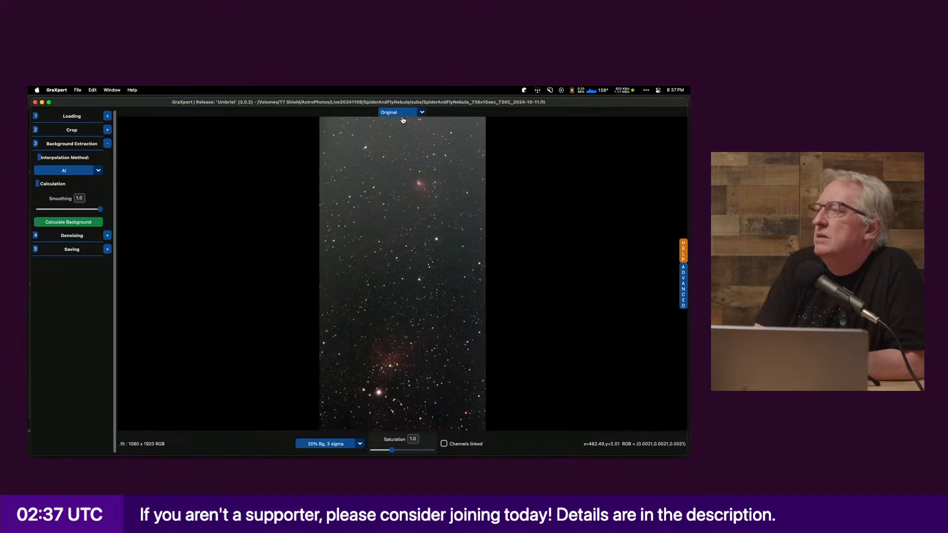
click(402, 116)
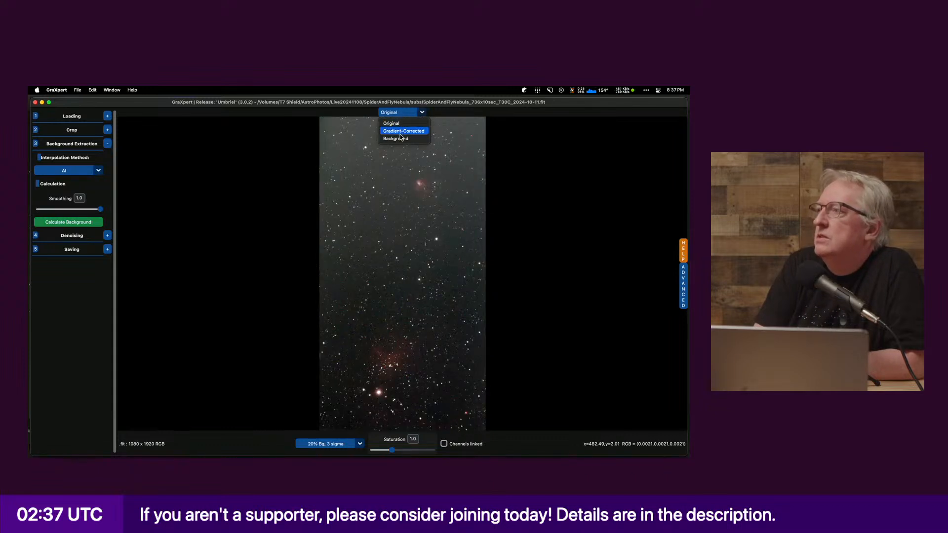
click(401, 131)
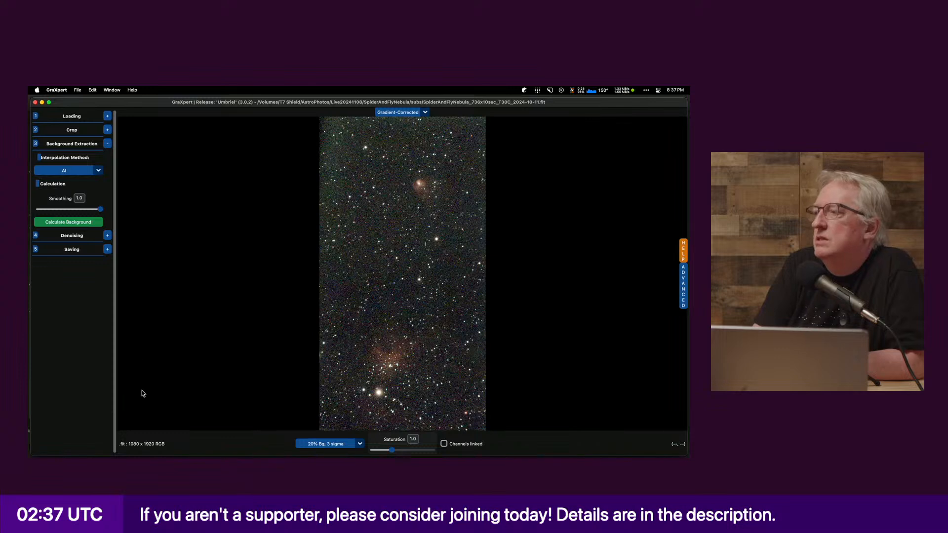
Step: Denoise the gradient-corrected nebula image with denoise strength 1.0
click(107, 237)
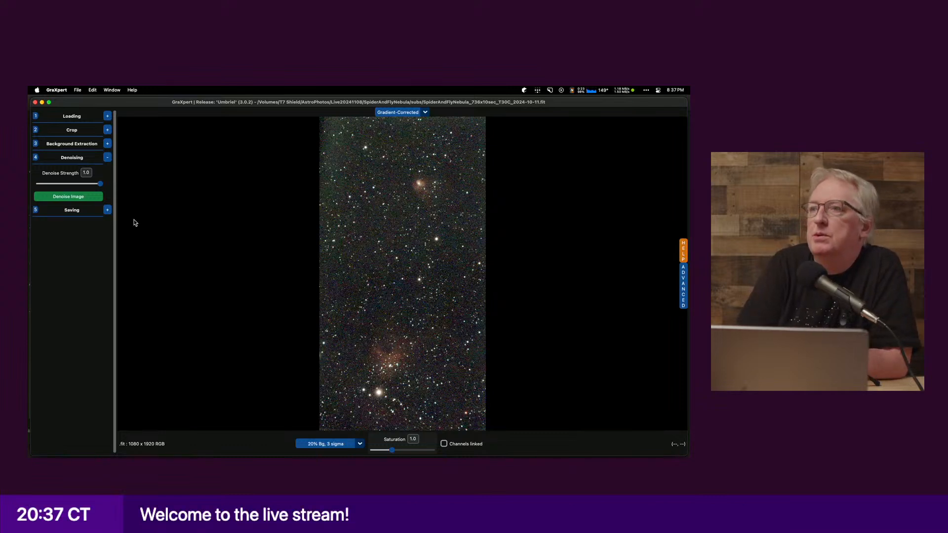
click(80, 198)
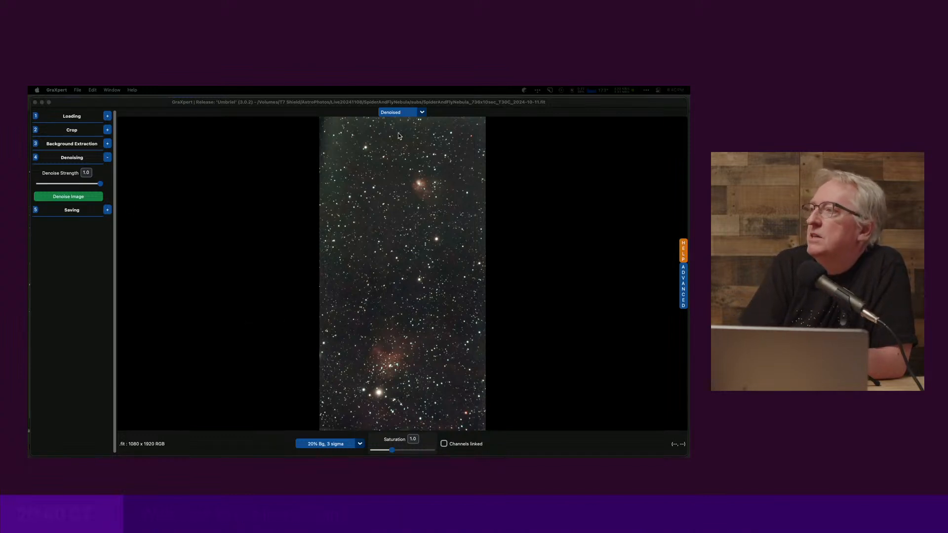
Step: Compare the original image with the denoised version, leaving the denoised version displayed
click(400, 113)
click(392, 124)
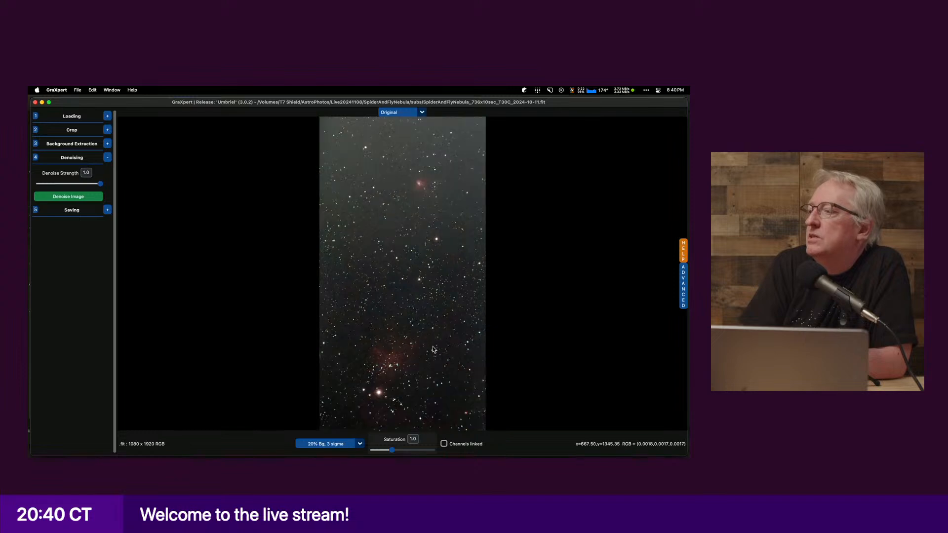
click(417, 114)
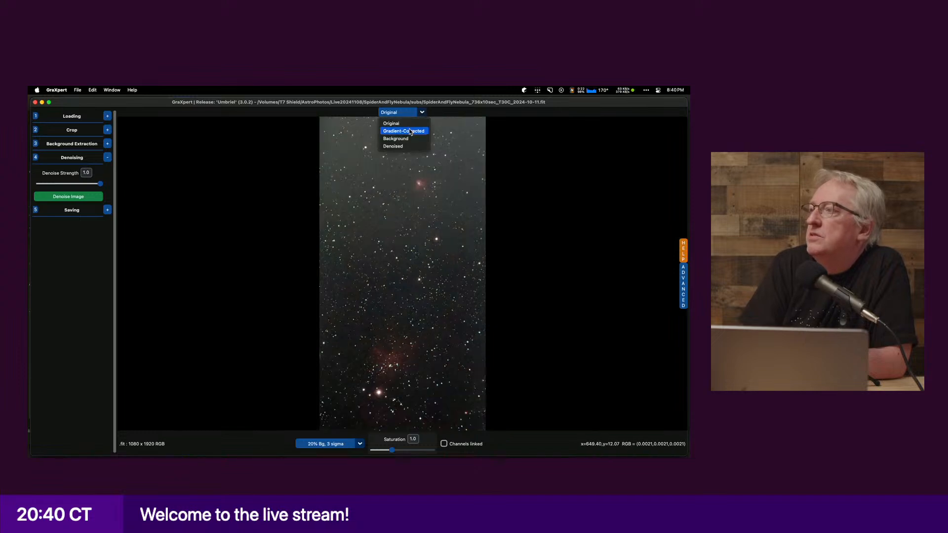
click(391, 149)
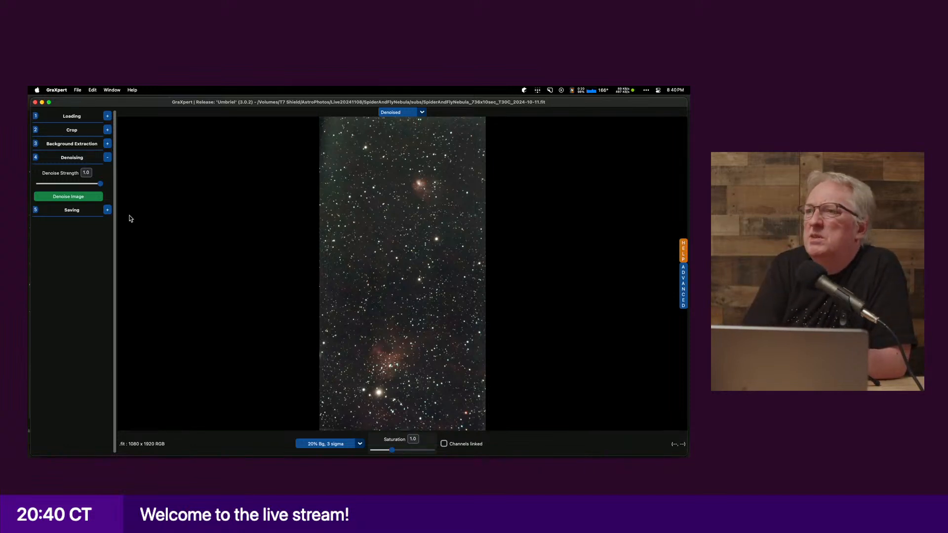
Step: Save the processed image as 32 bit Fits in subs, appending _NR to the name: SpiderAndFlyNebula_736x10sec_T30C_2024-10-11_GraXpert_NR.fits
click(107, 211)
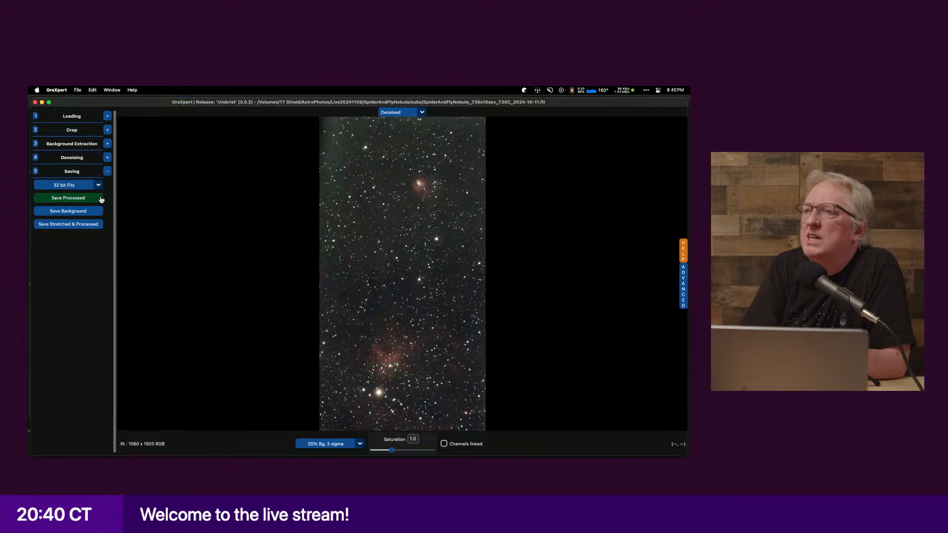
click(94, 199)
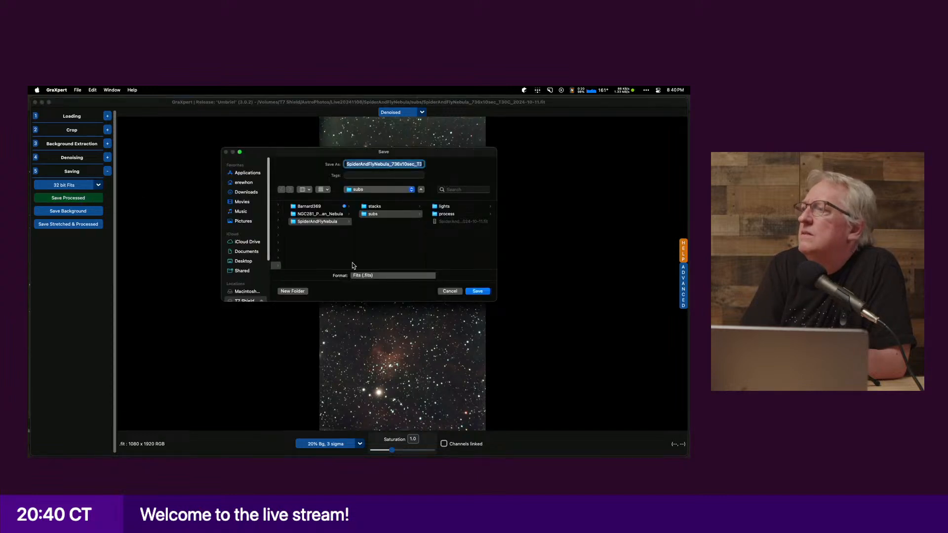
key(Right)
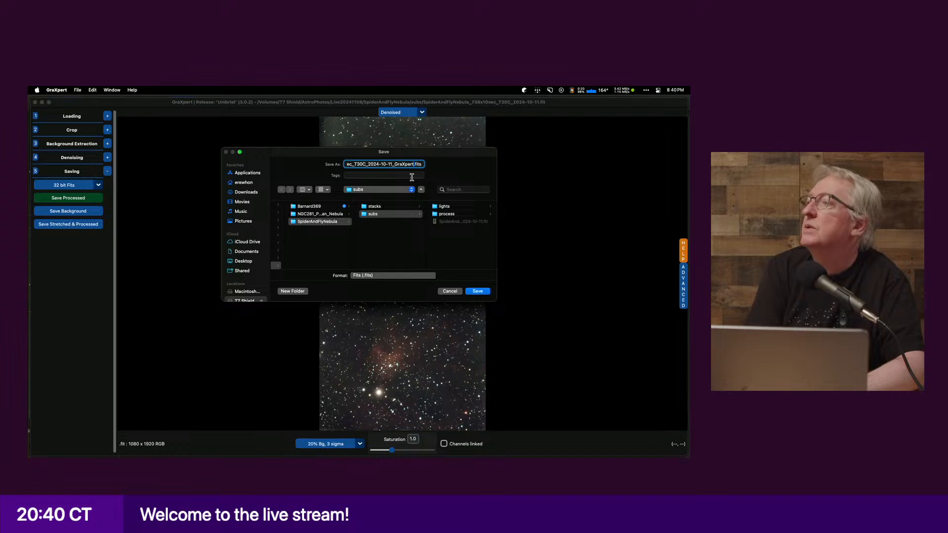
text(_NR)
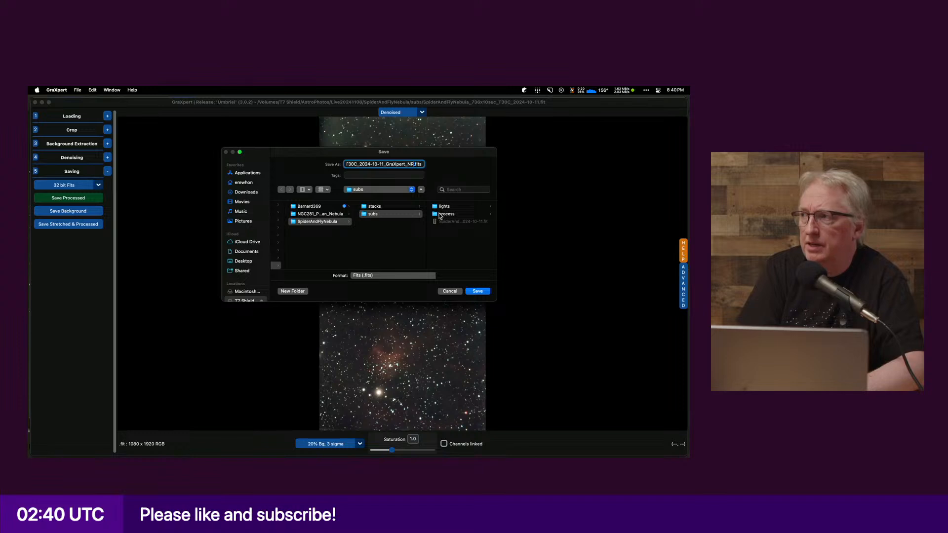
click(476, 291)
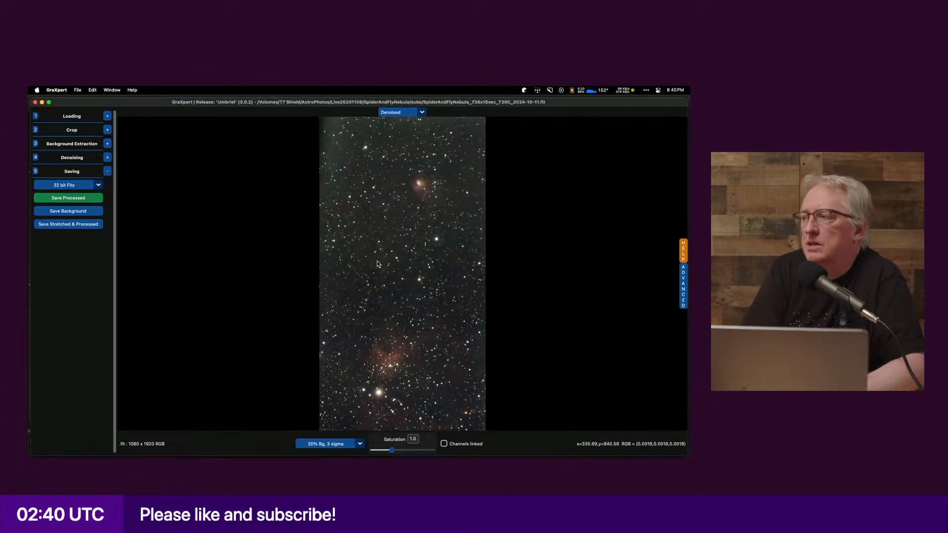
click(94, 199)
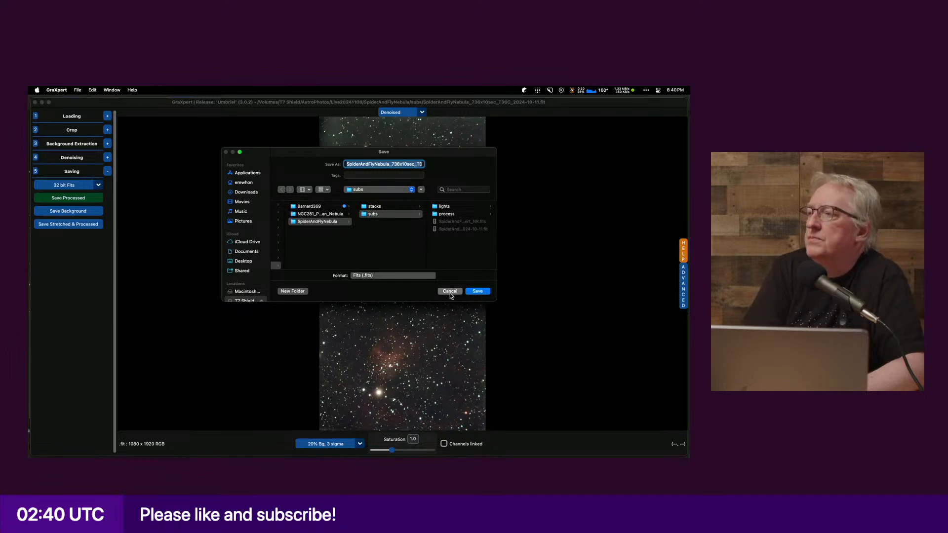
key(Return)
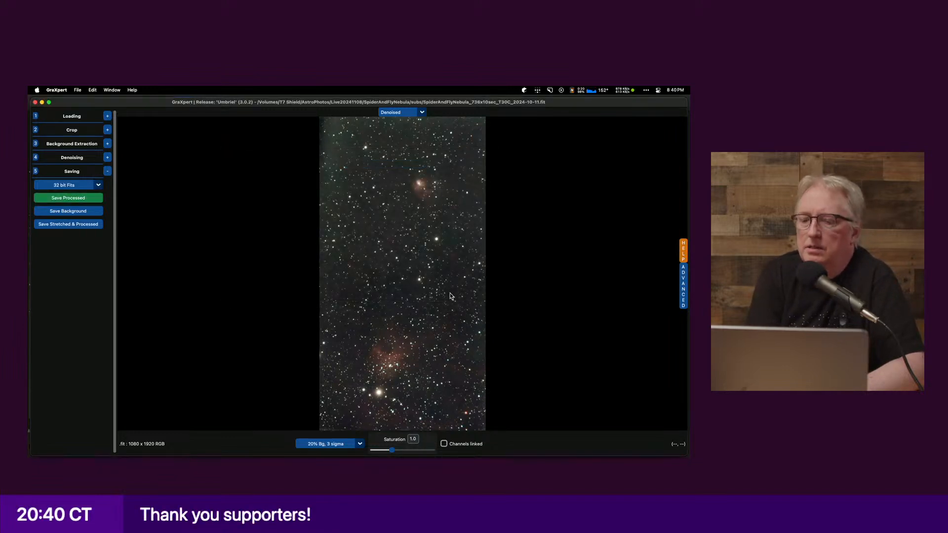
Step: Switch to Siril, open SpiderAndFlyNebula_736x10sec_T30C_2024-10-11_GraXpert_NR.fits from subs and set its display mode to Linear
key(super+Tab)
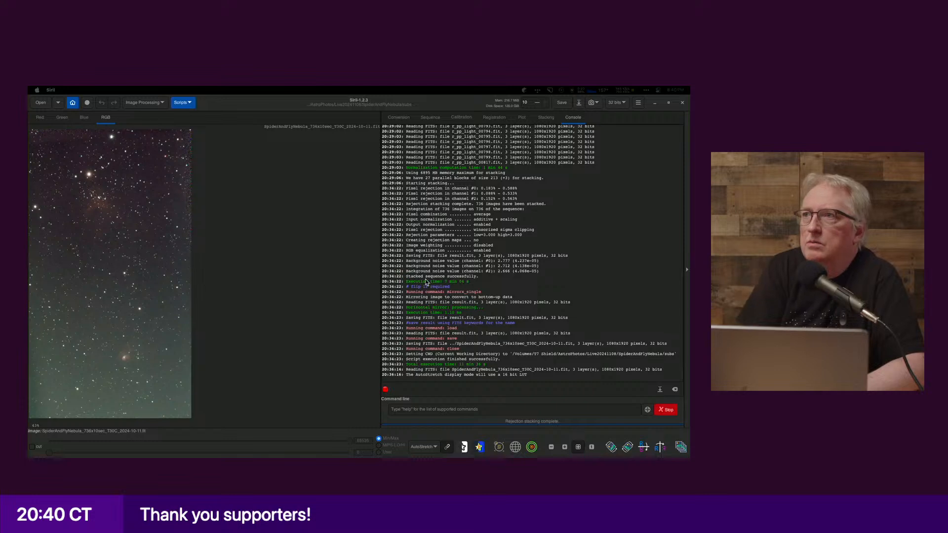
click(174, 181)
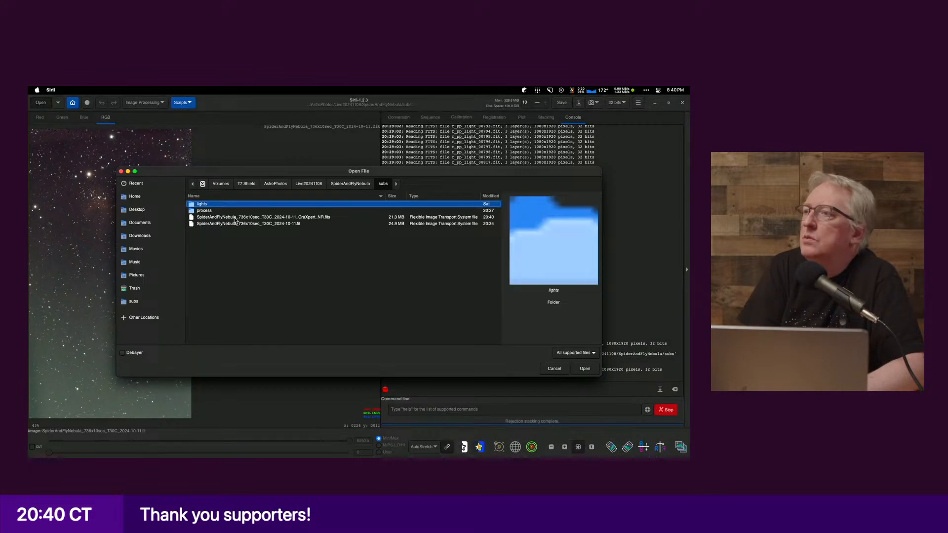
click(277, 220)
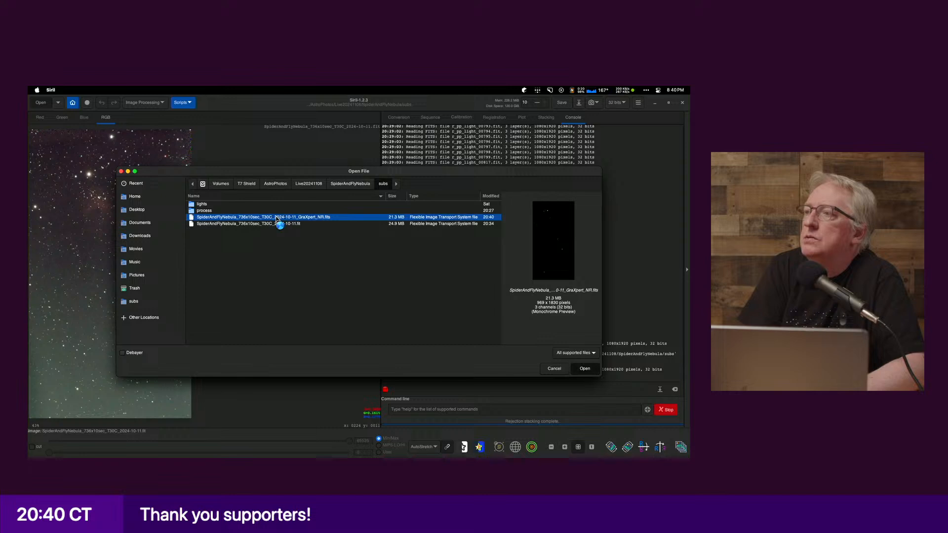
double_click(280, 220)
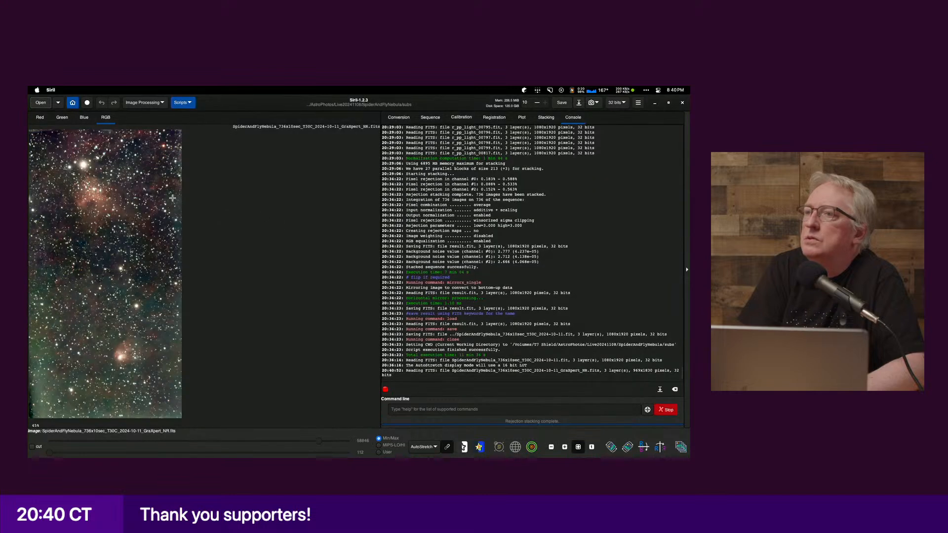
click(424, 447)
click(428, 378)
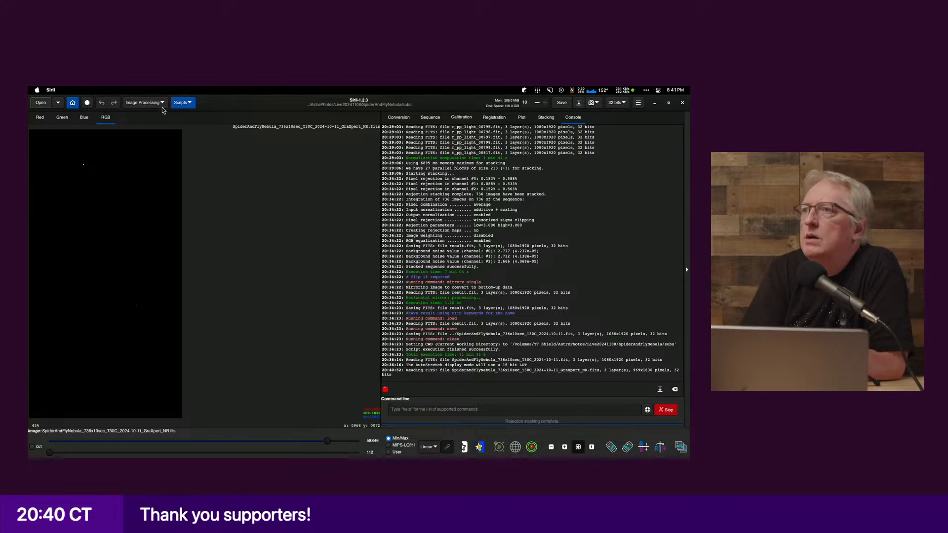
click(144, 102)
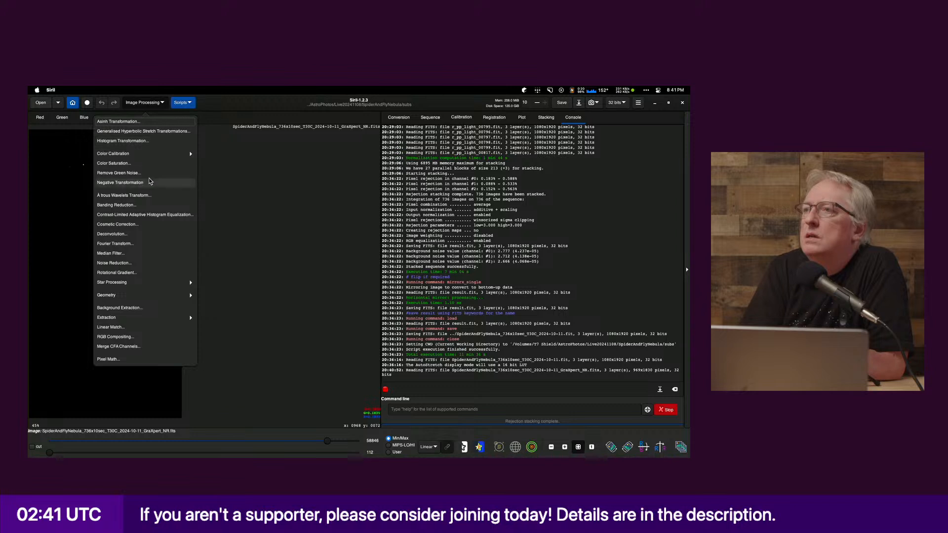
click(240, 230)
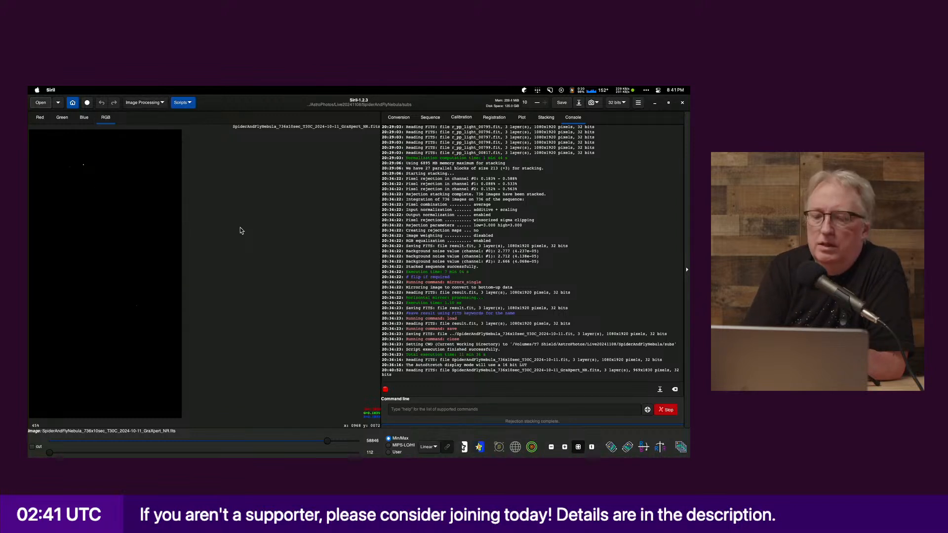
Step: Switch to Siril 1.3.4 and set its working directory to AstroPhotos/Live20241108/SpiderAndFlyNebula/subs on the T7 Shield drive
key(super+h)
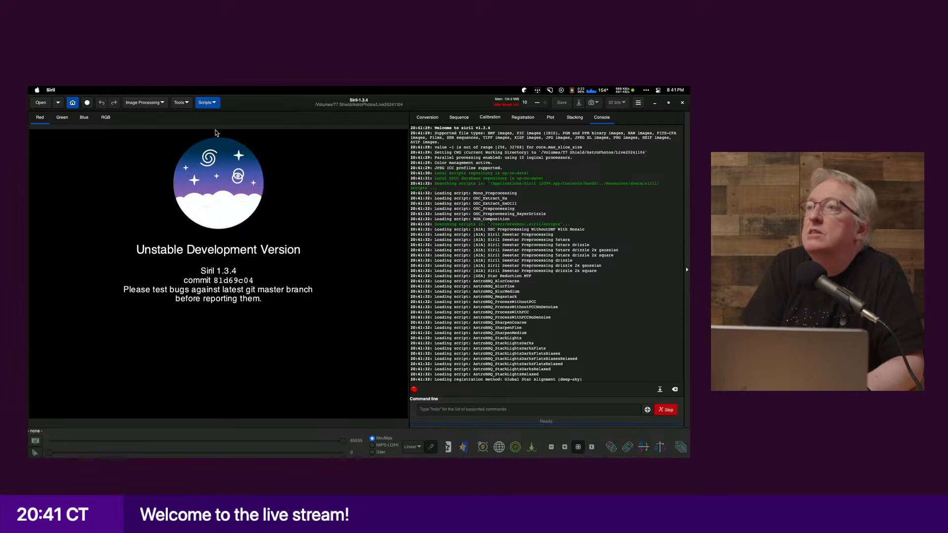
click(143, 102)
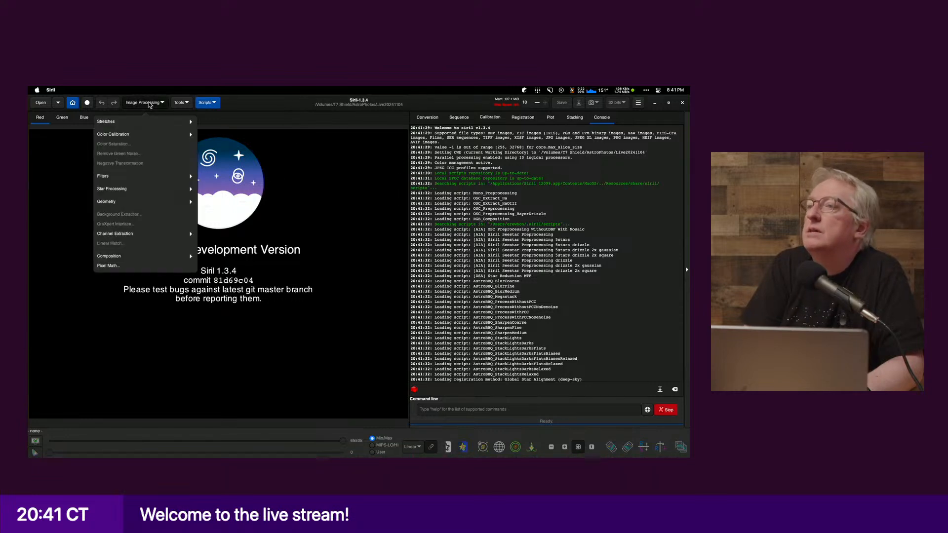
click(143, 102)
click(72, 103)
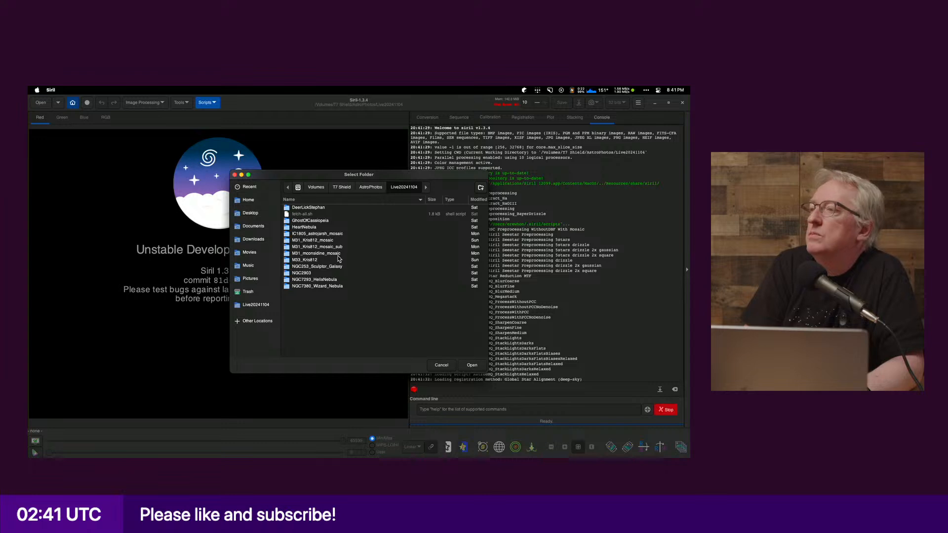
click(370, 186)
click(306, 273)
double_click(306, 273)
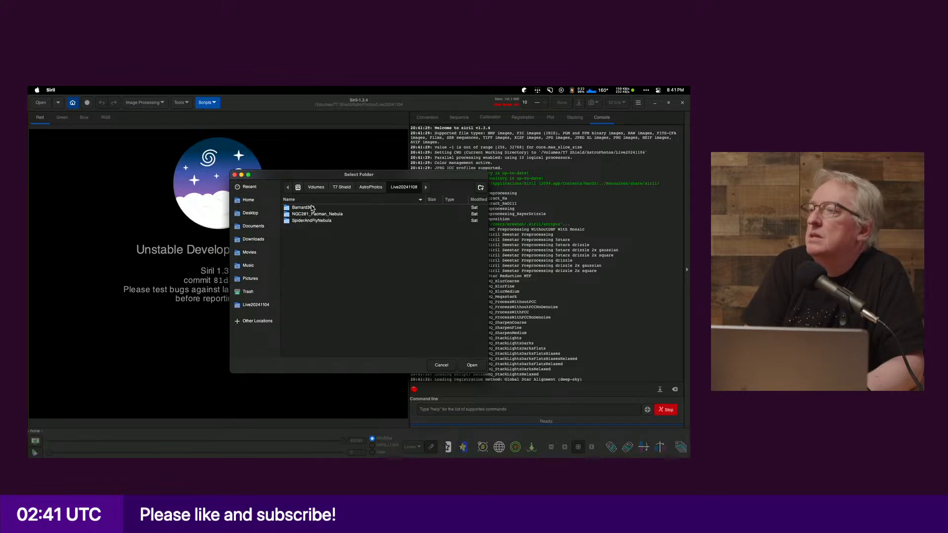
double_click(314, 221)
double_click(304, 213)
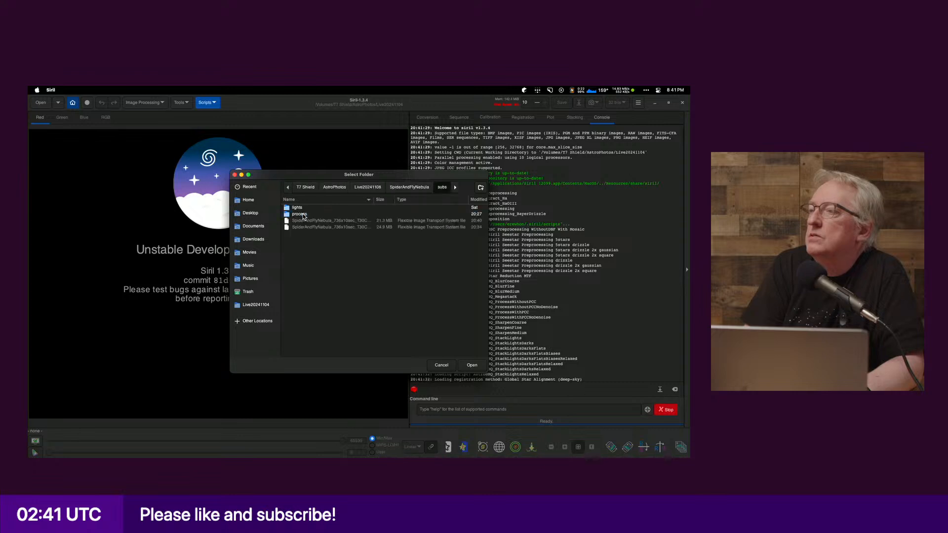
click(472, 365)
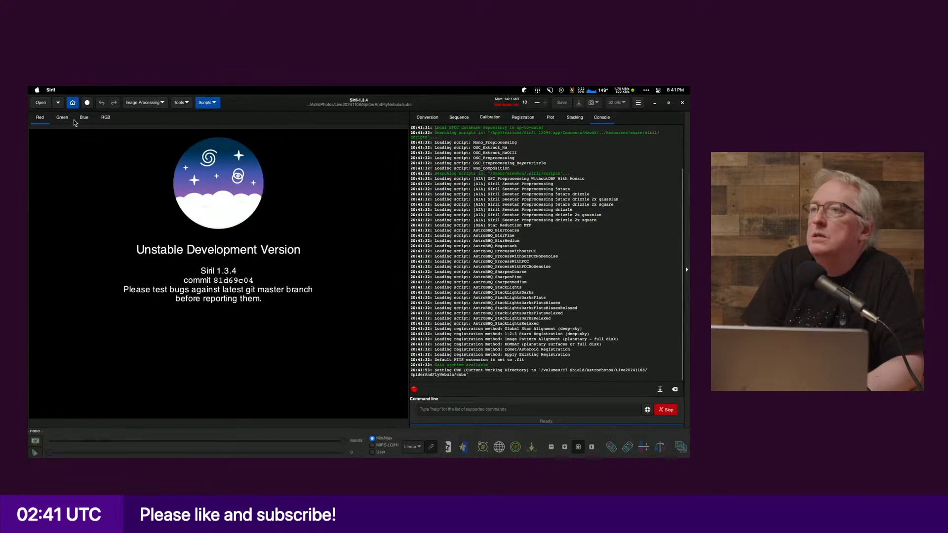
Step: Open SpiderAndFlyNebula_736x10sec_T30C_2024-10-11_GraXpert_NR.fits from the subs folder in Siril 1.3.4
click(41, 102)
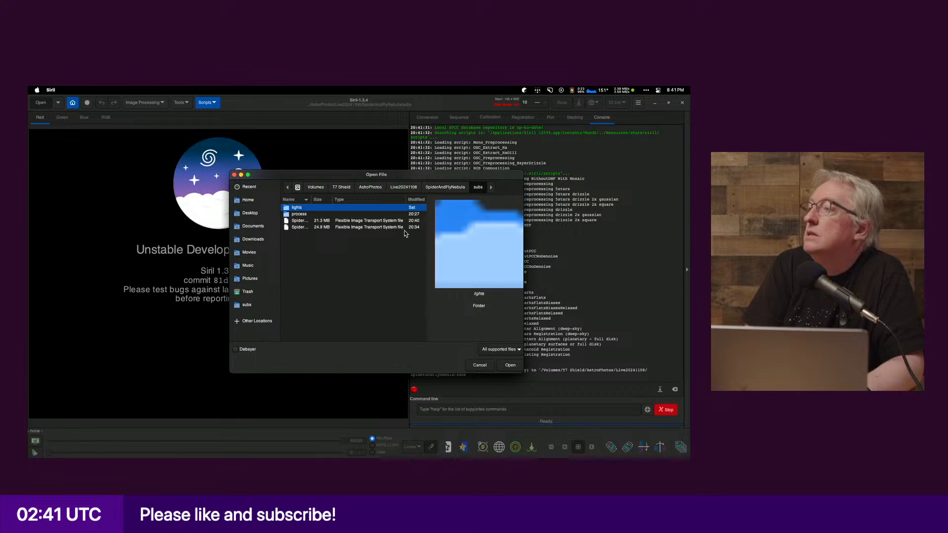
click(391, 223)
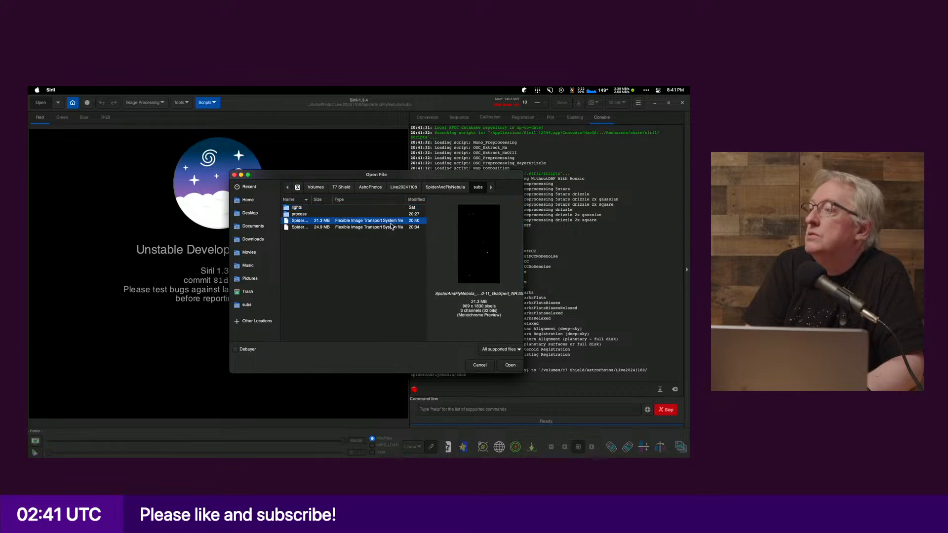
double_click(311, 224)
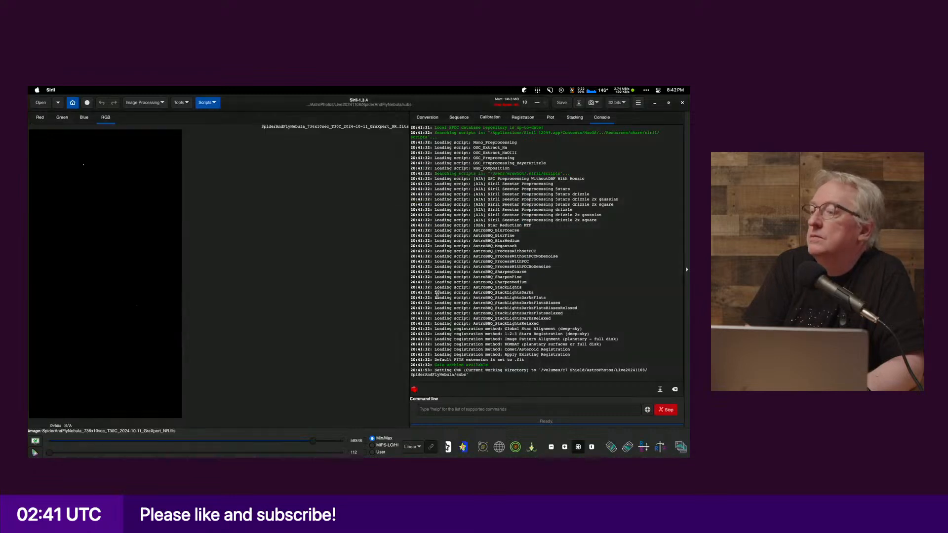
Step: Preview the opened nebula image in AutoStretch display mode and return the display to Linear
click(410, 447)
click(413, 422)
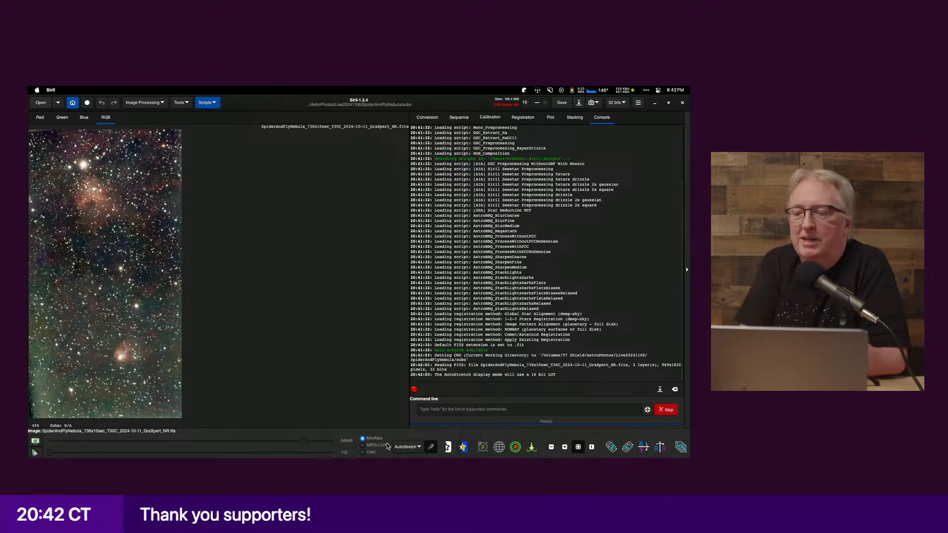
click(398, 448)
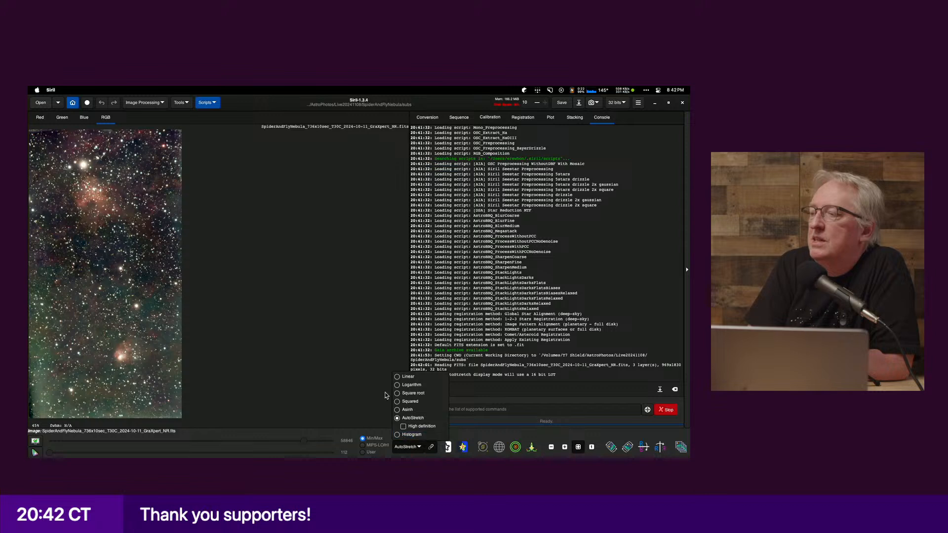
click(408, 377)
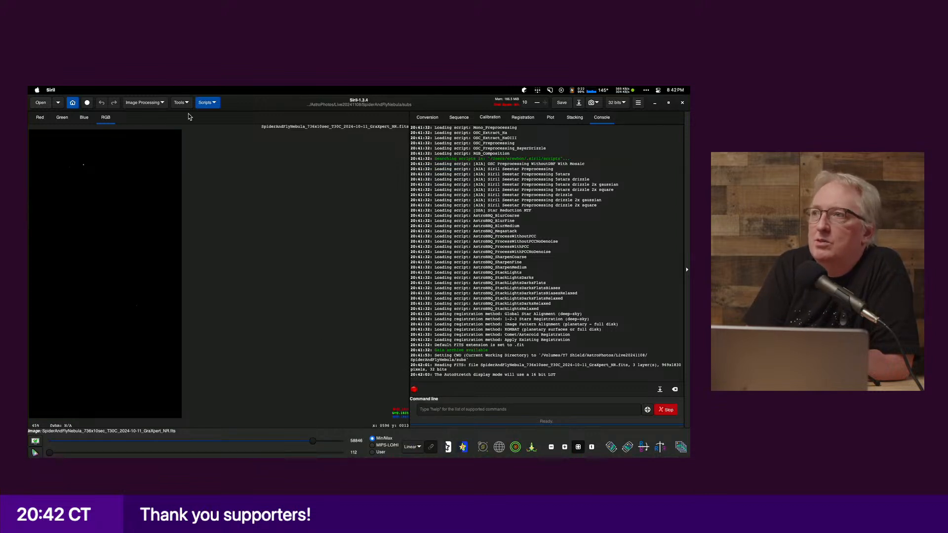
click(157, 104)
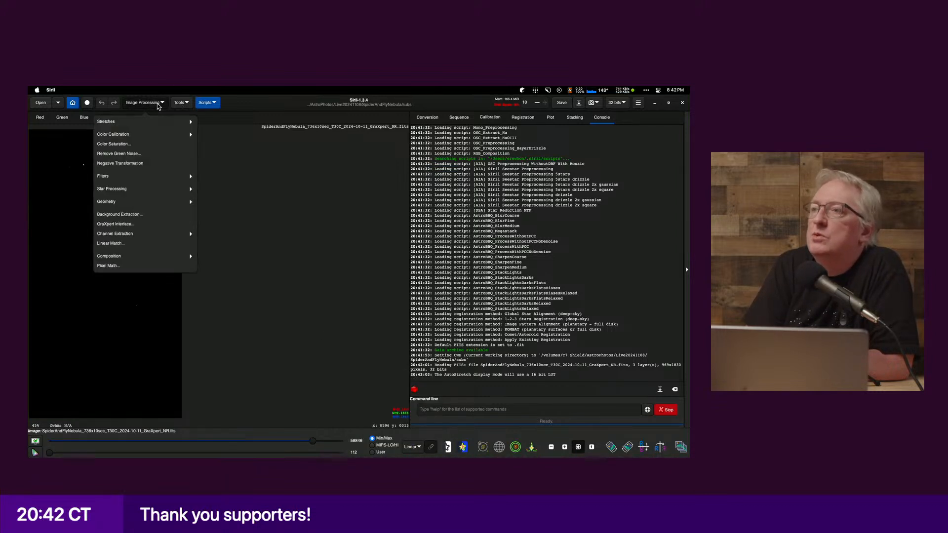
click(141, 189)
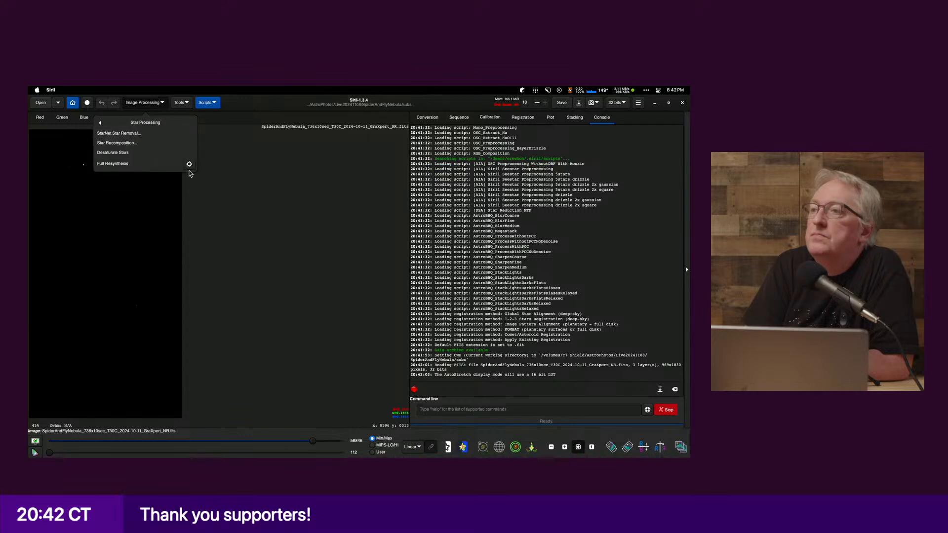
click(161, 134)
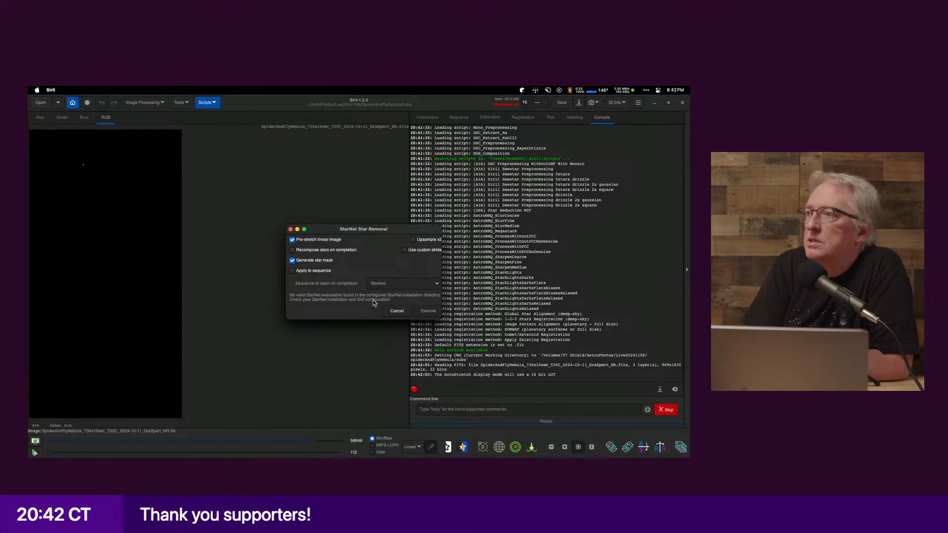
drag(334, 232, 272, 188)
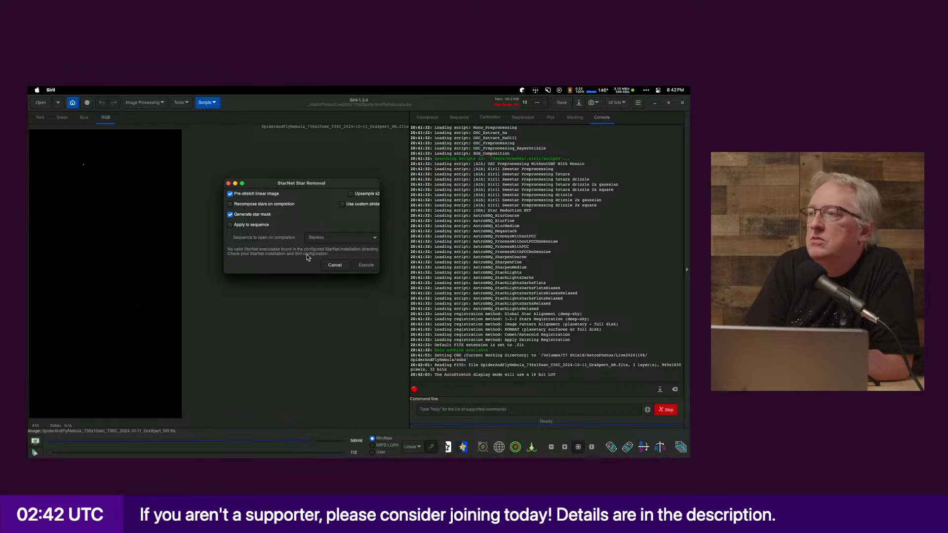
click(260, 196)
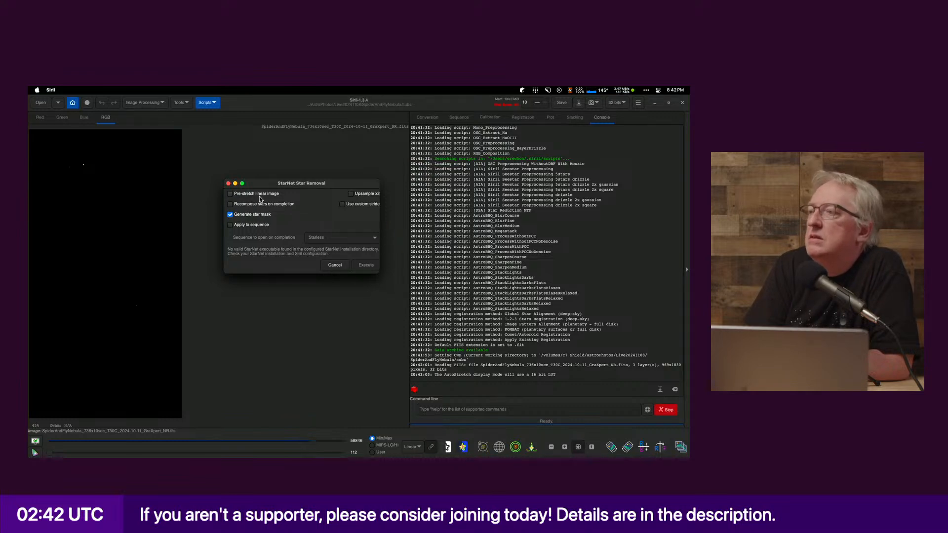
click(332, 269)
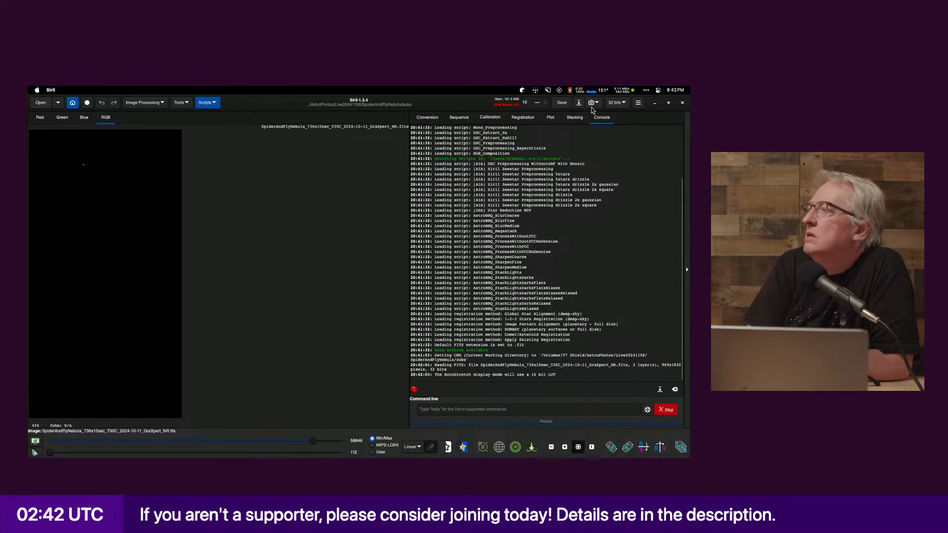
Step: Check the StarNet software location in the Miscellaneous preferences and close the preferences without applying changes
click(51, 90)
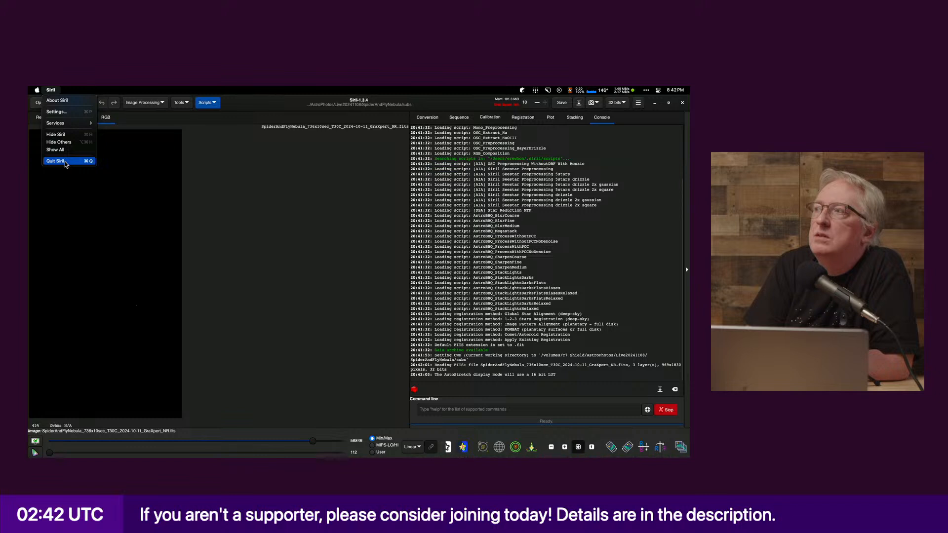
click(386, 198)
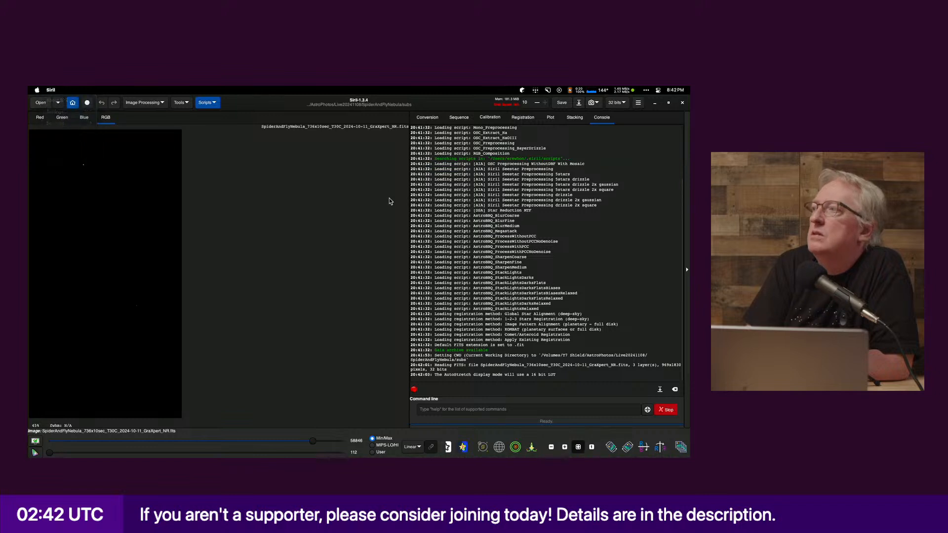
click(639, 103)
click(623, 124)
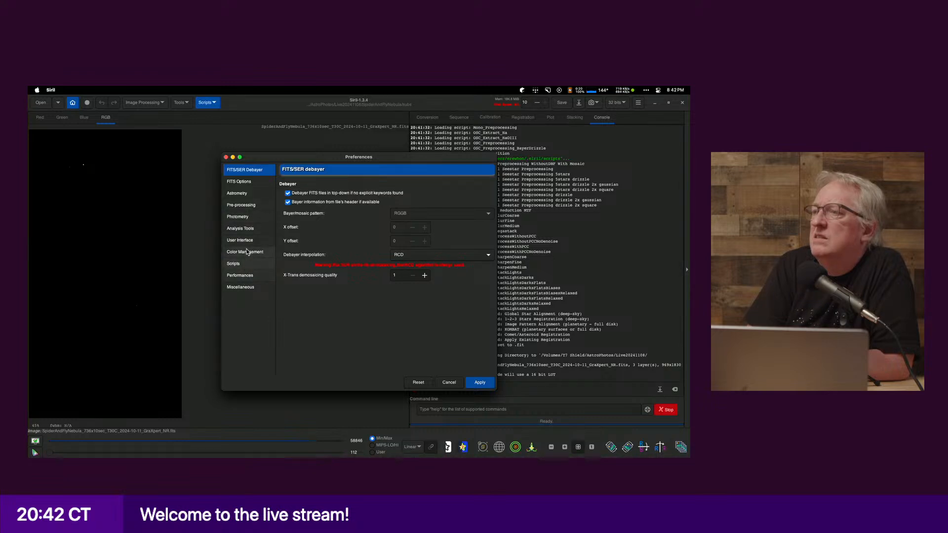
click(247, 229)
click(250, 288)
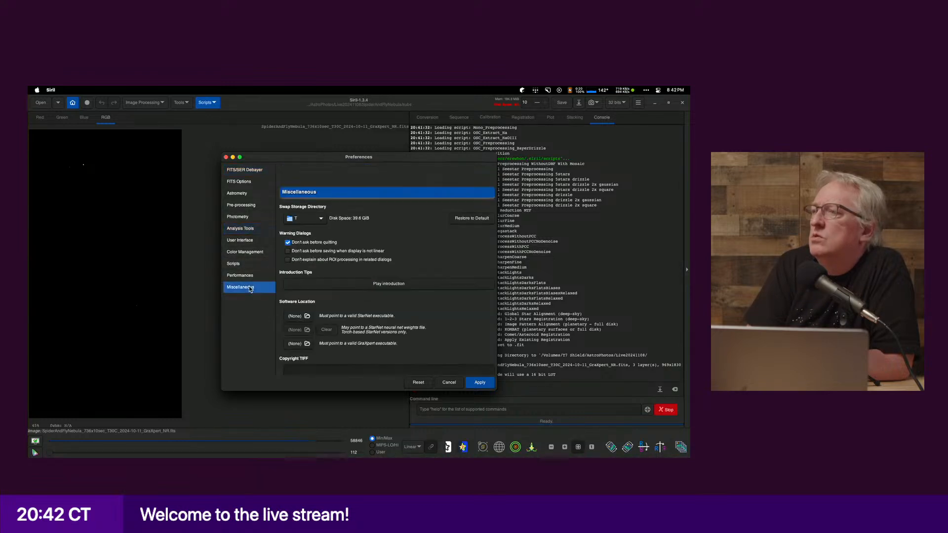
click(450, 384)
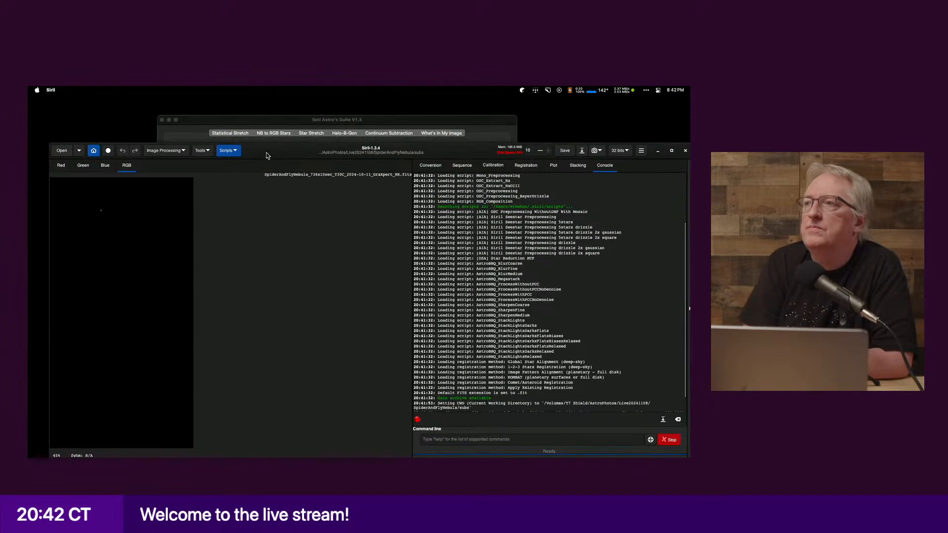
Step: Quit Siril 1.3.4 and switch to Siril 1.2.3 with the GraXpert_NR nebula image open
click(51, 90)
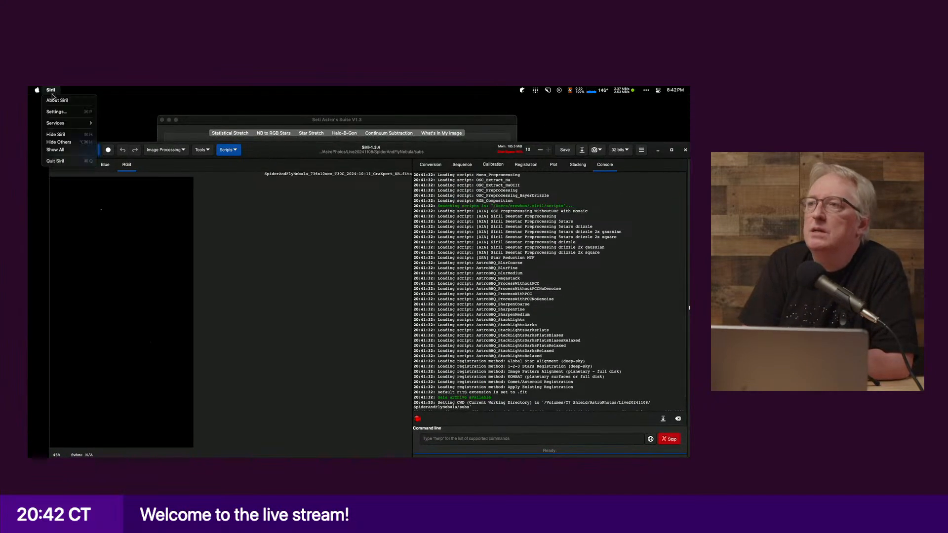
click(61, 162)
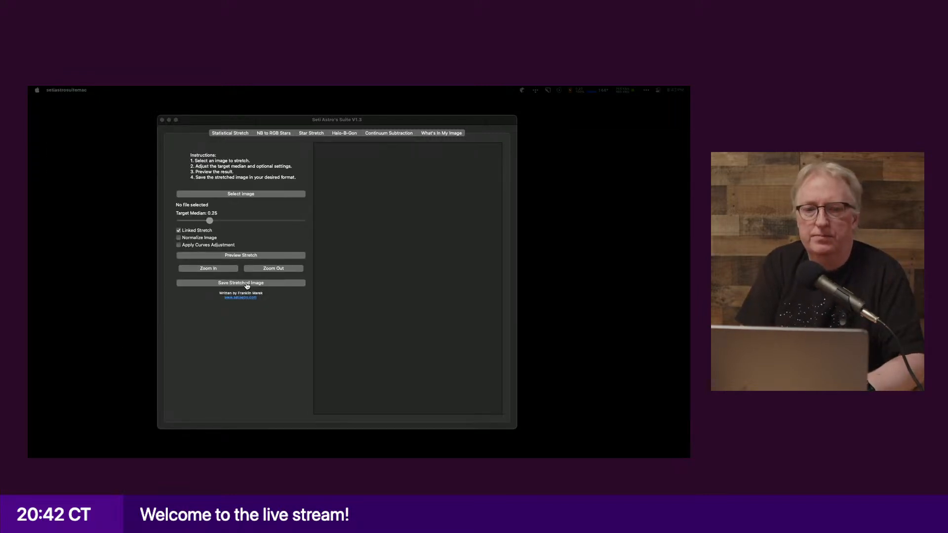
key(super+Tab)
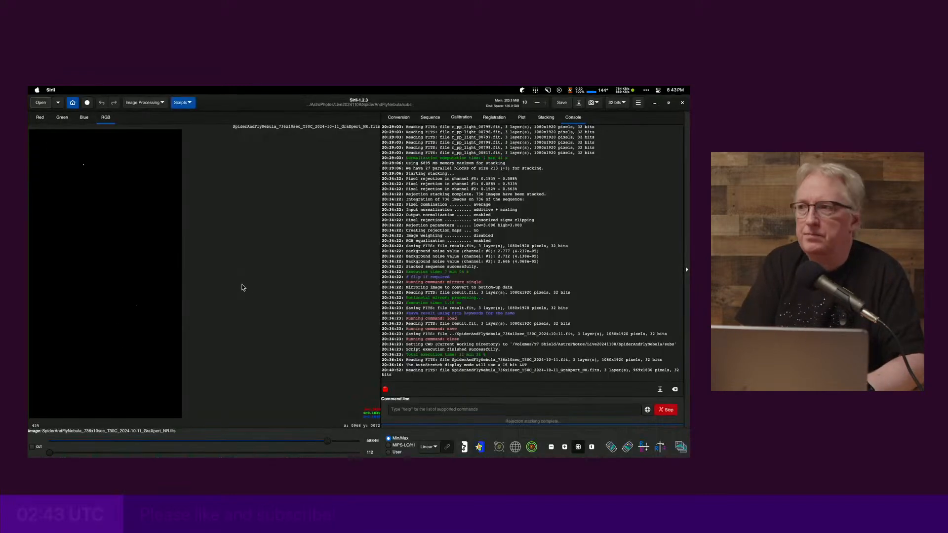
click(138, 104)
click(150, 285)
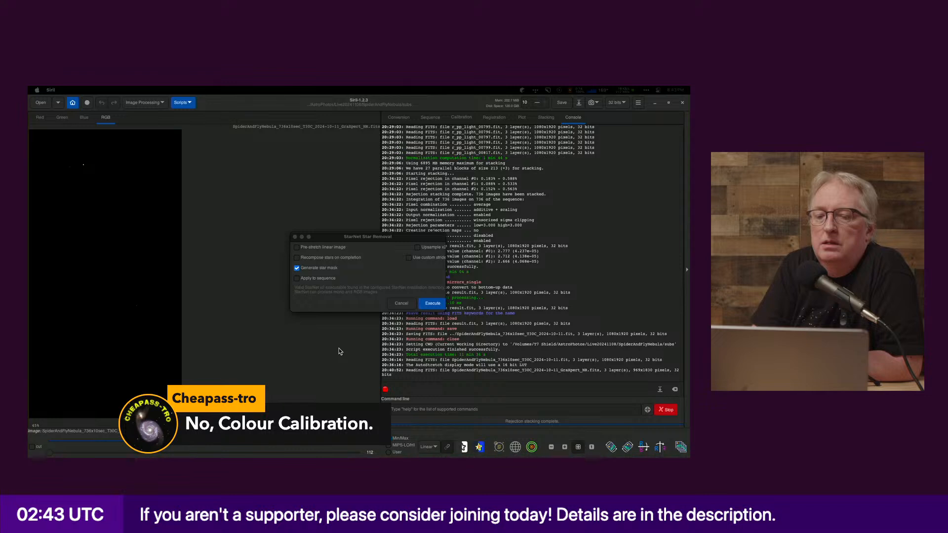
click(400, 306)
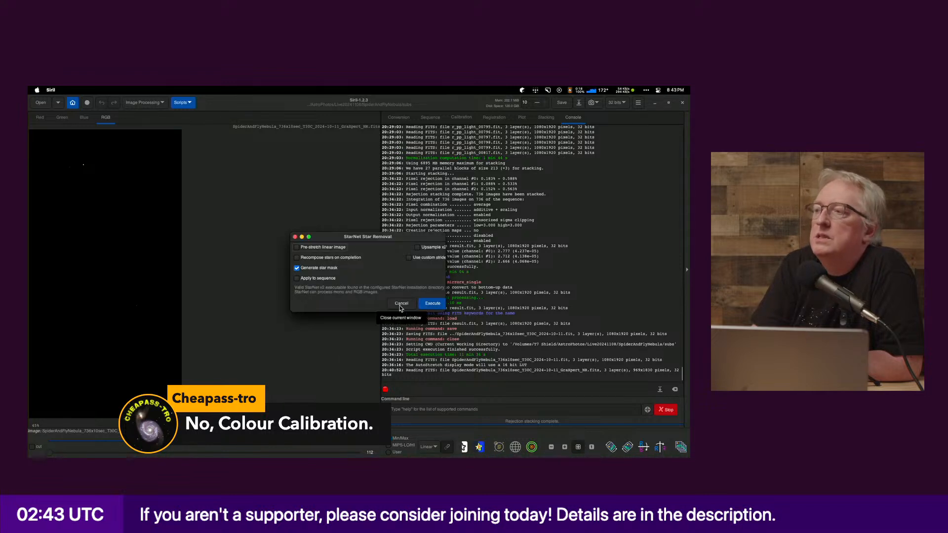
click(400, 303)
Step: Try to run Photometric Color Calibration on the nebula image with its existing coordinates and the NOMAD star catalogue
click(143, 102)
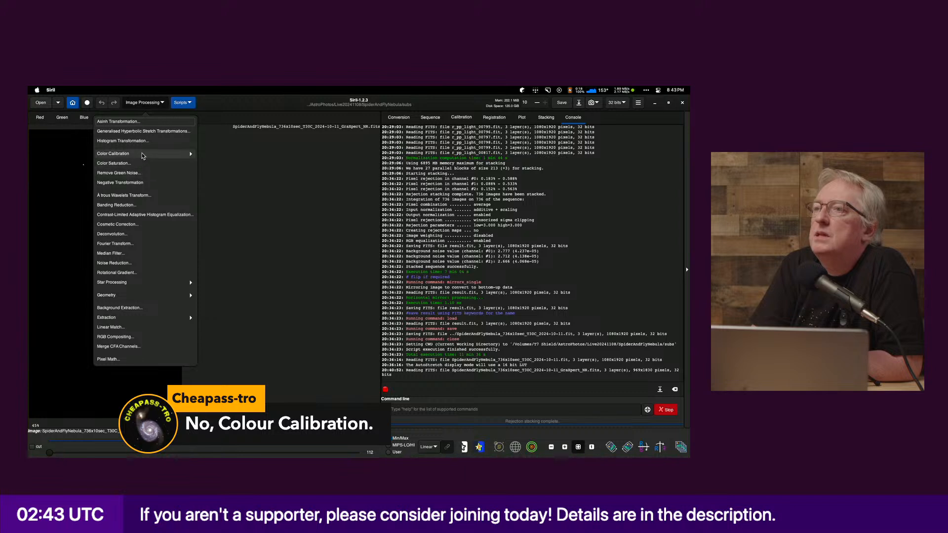
click(169, 155)
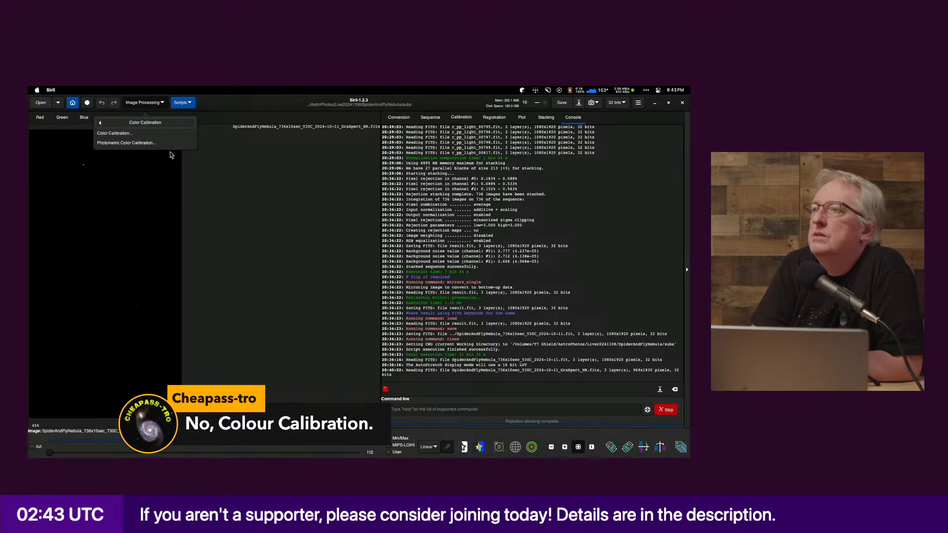
click(128, 143)
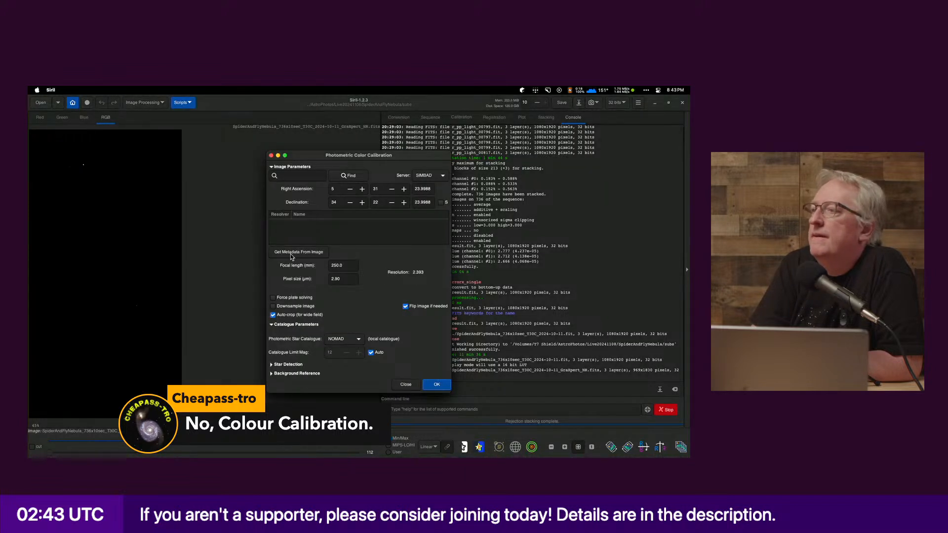
click(427, 387)
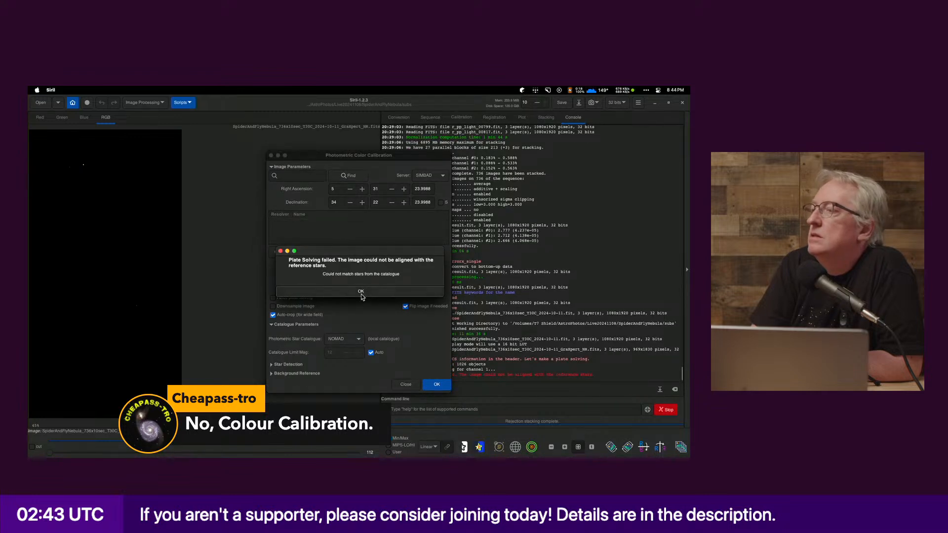
click(361, 293)
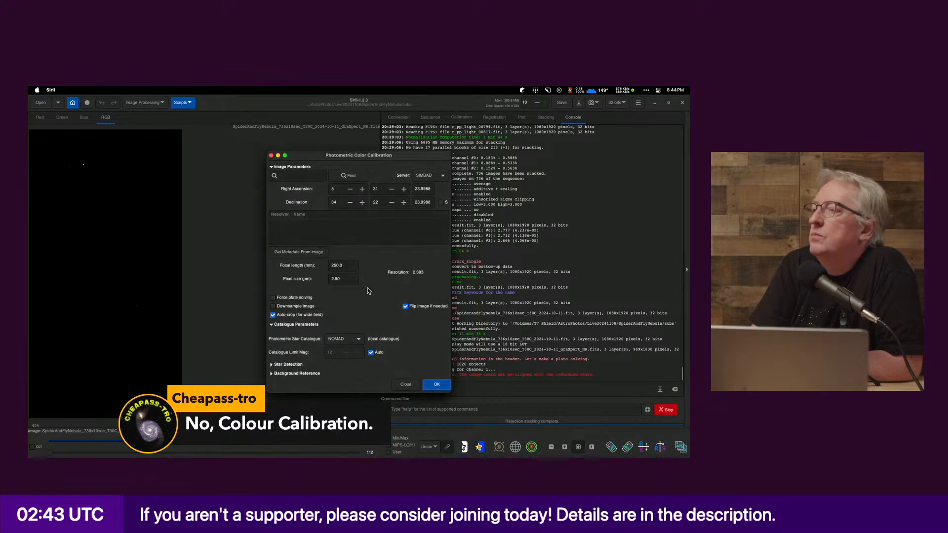
Step: Retry the photometric color calibration with forced plate solving and image downsampling enabled
click(289, 298)
click(291, 307)
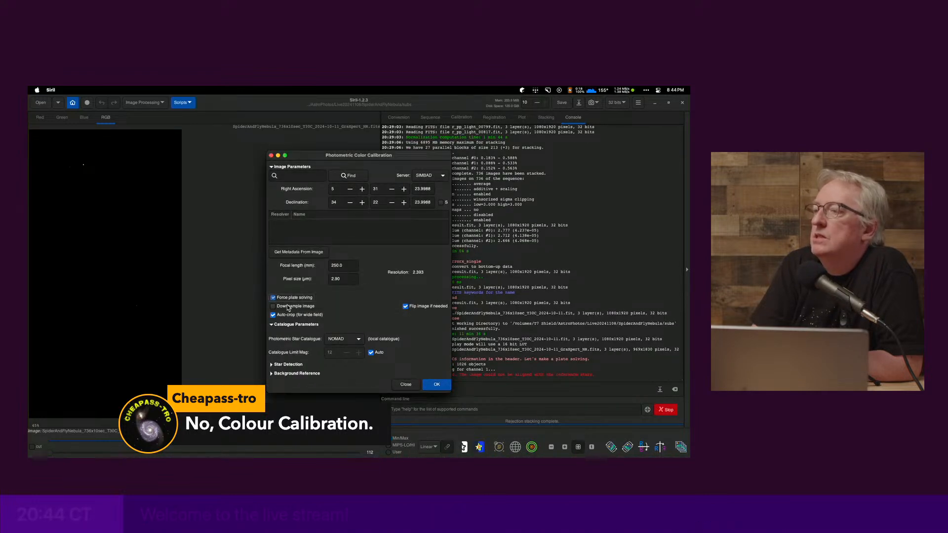
click(437, 386)
click(380, 292)
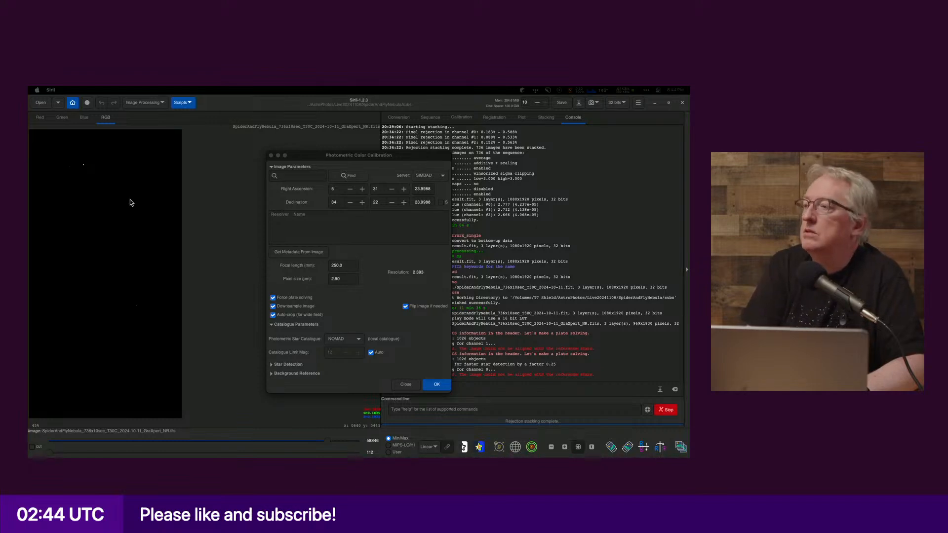
Step: Look up NGC1931 in SIMBAD to fill in the calibration's target coordinates and request the metadata from the image
click(290, 175)
text(NG)
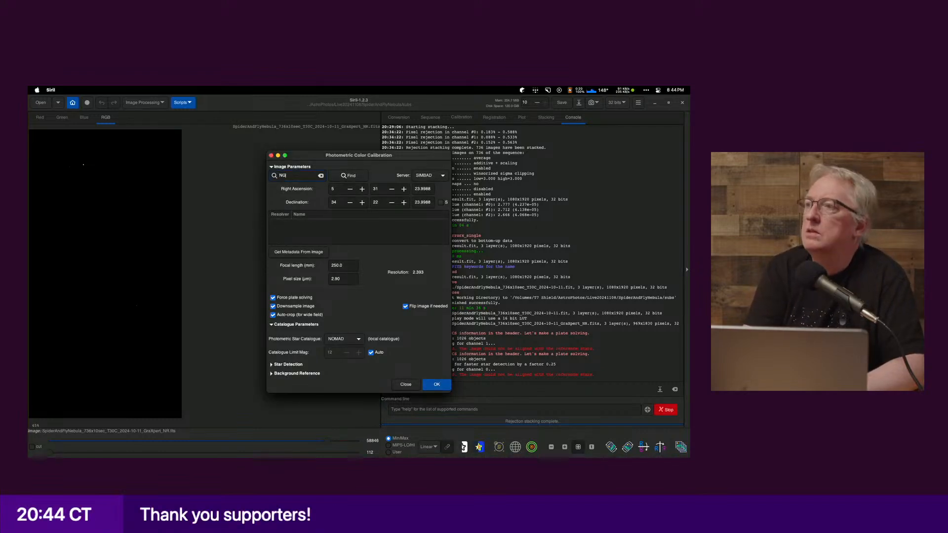
text(C1933)
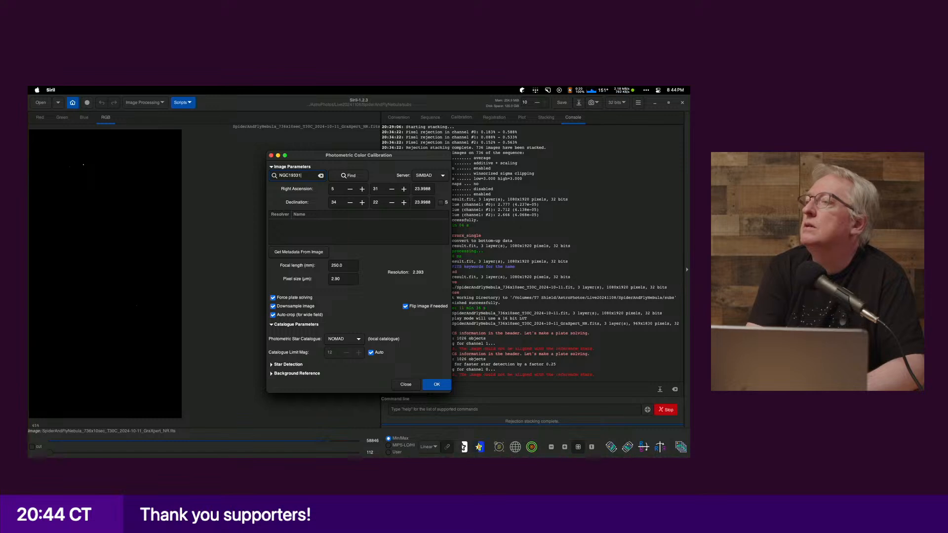
key(BackSpace)
text(1)
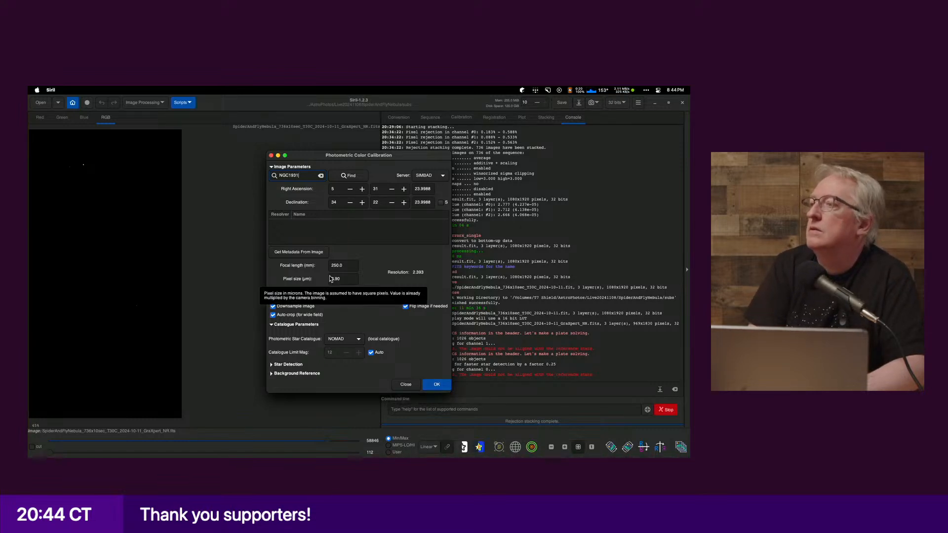
click(308, 253)
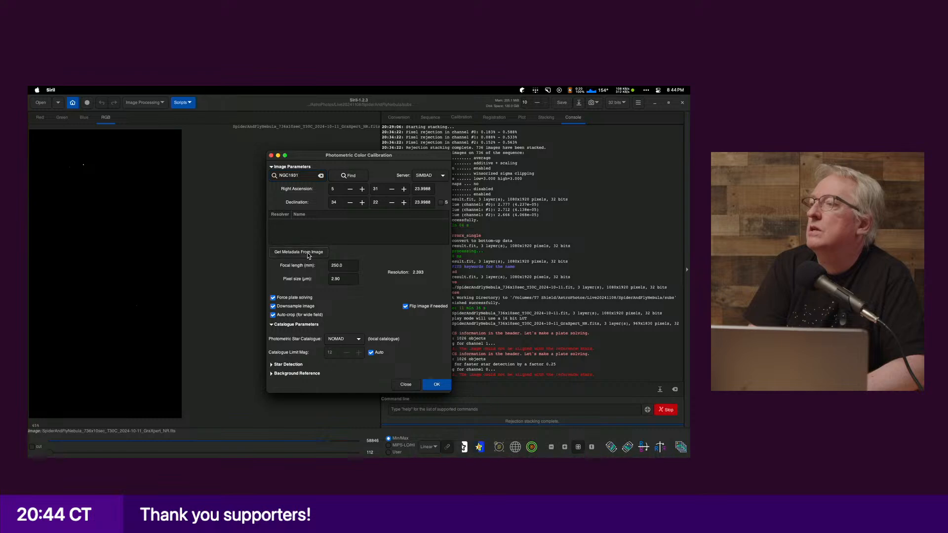
click(353, 176)
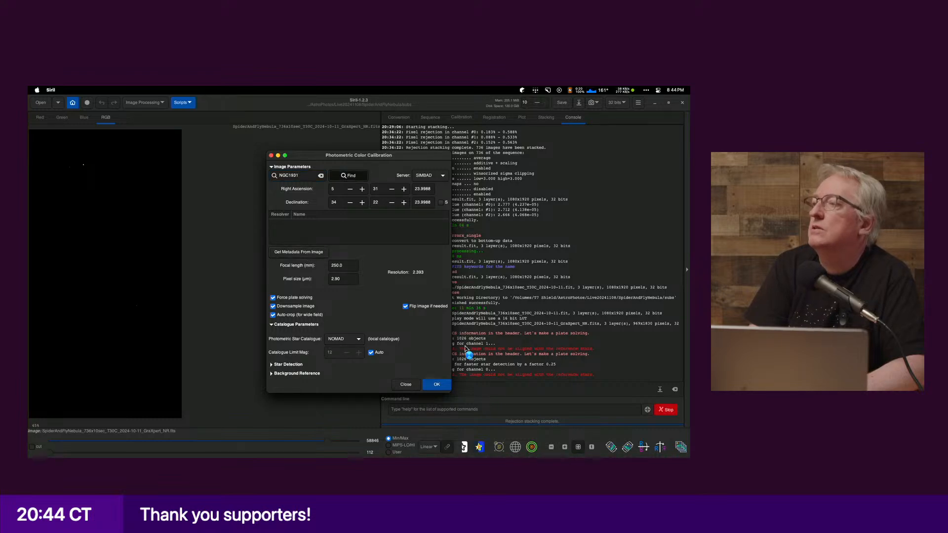
Step: Retry the photometric color calibration with the NGC 1931 coordinates and close its dialog
click(435, 386)
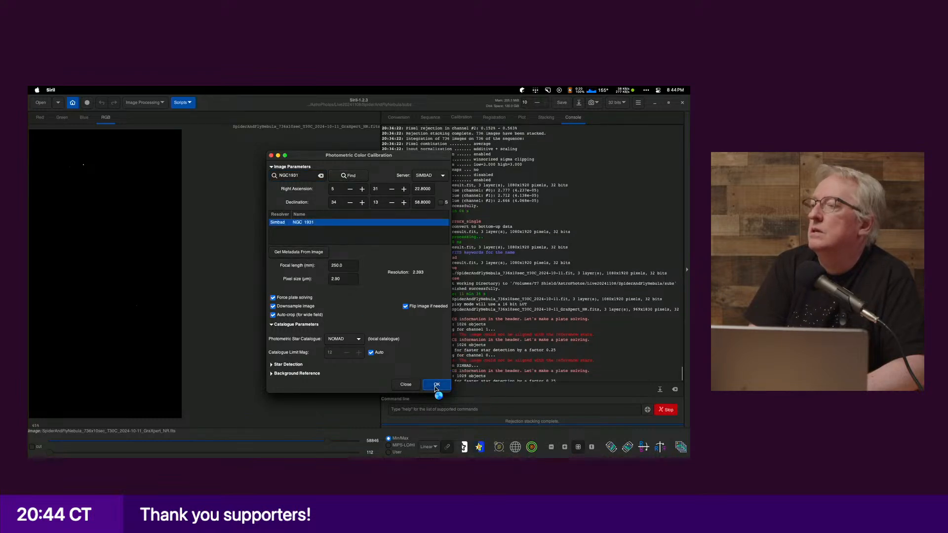
click(371, 293)
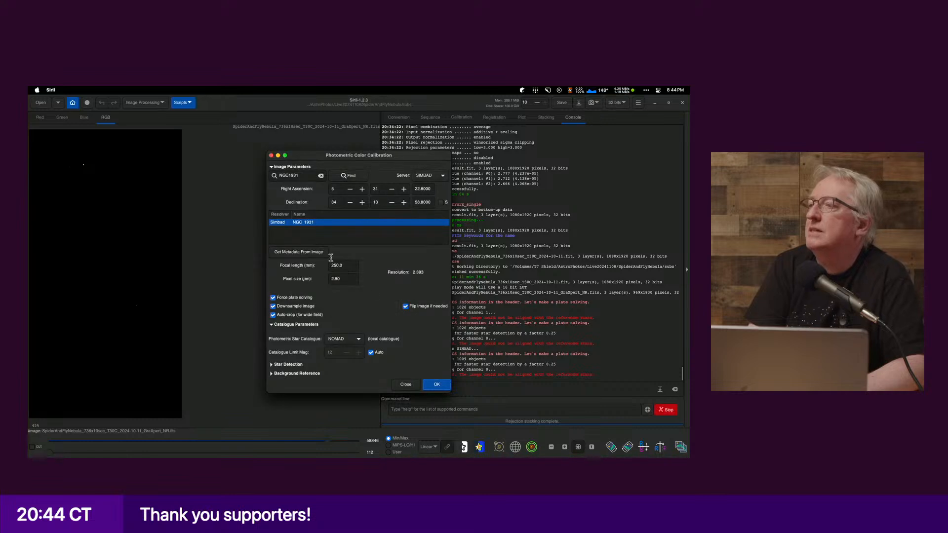
click(271, 156)
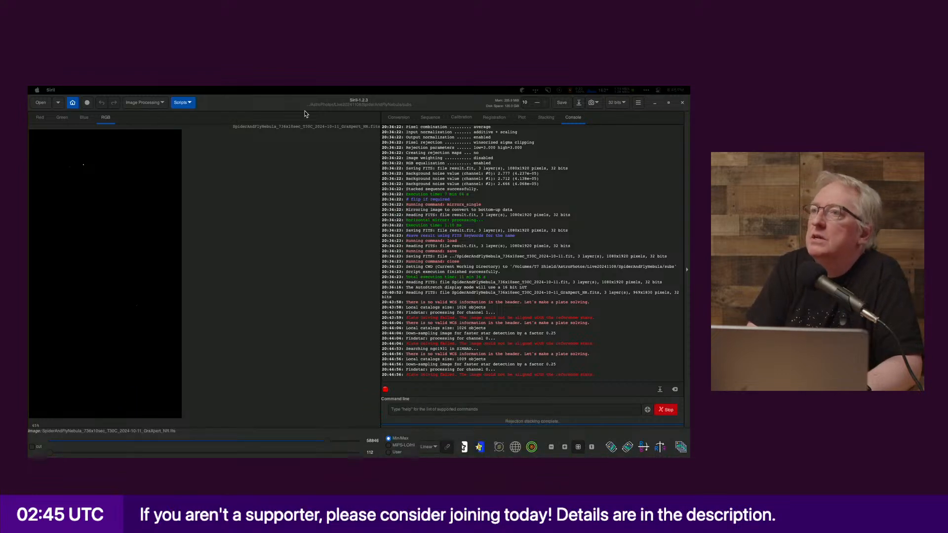
click(192, 153)
click(160, 103)
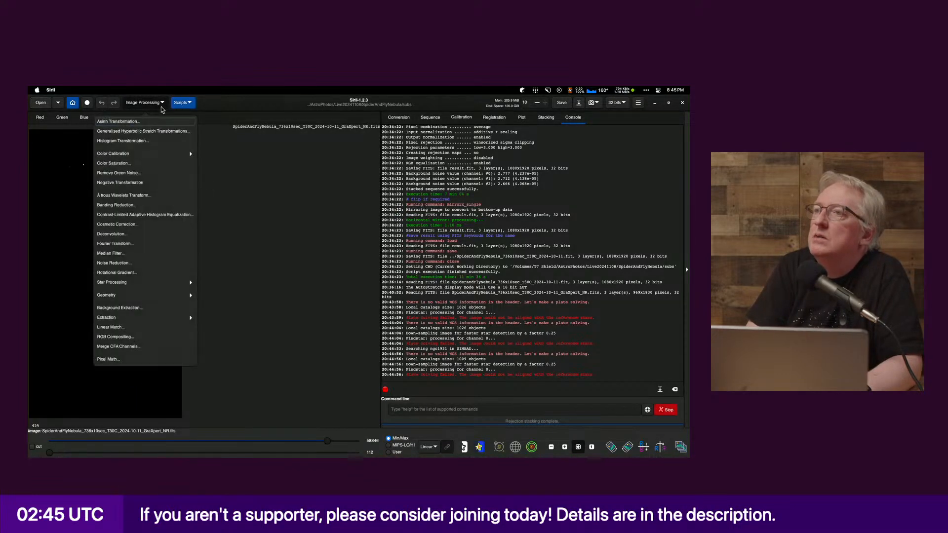
click(225, 242)
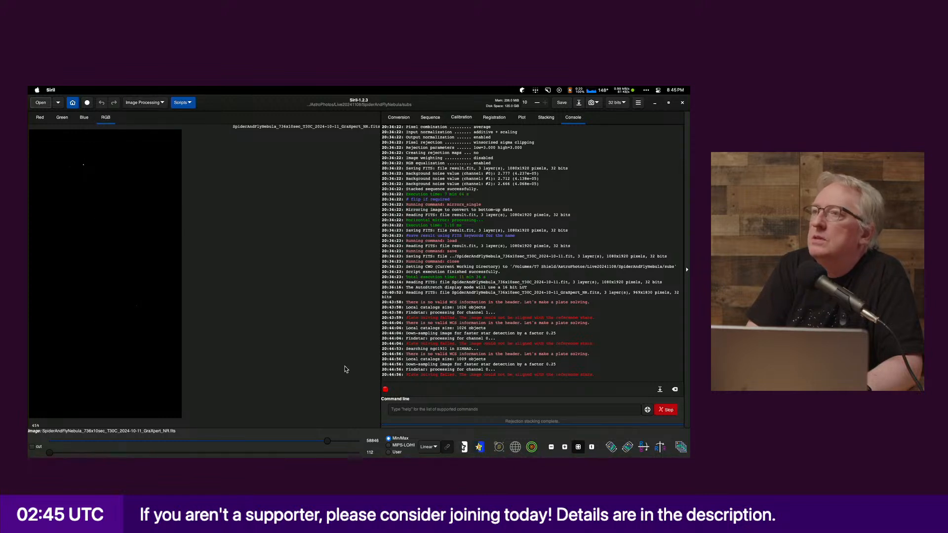
Step: Rerun Photometric Color Calibration with the NGC 1931 target, the NOMAD catalogue and unchanged settings, then close its dialog
click(127, 104)
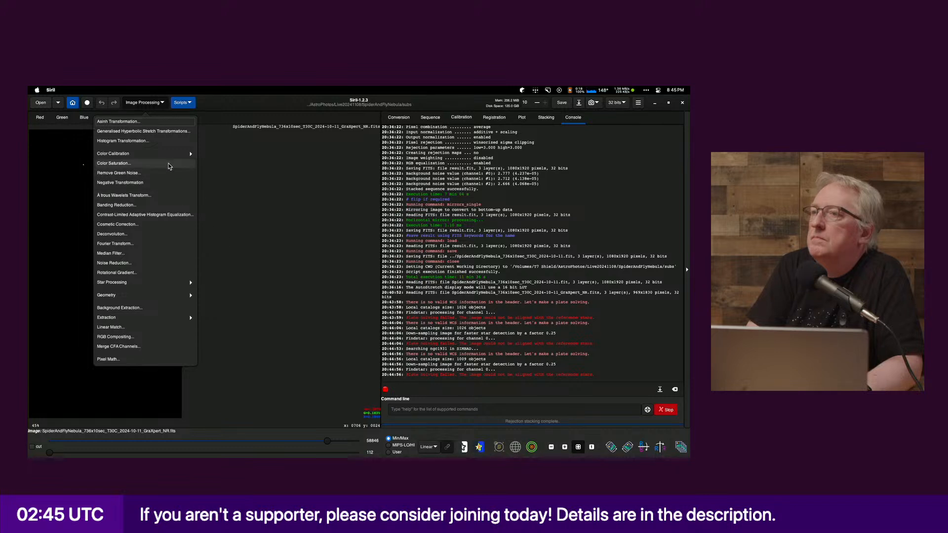
click(170, 156)
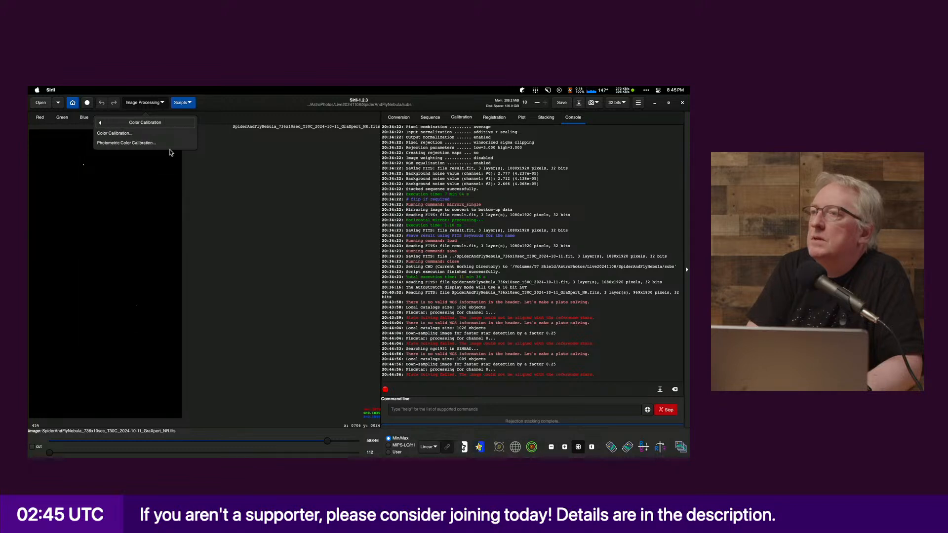
click(170, 147)
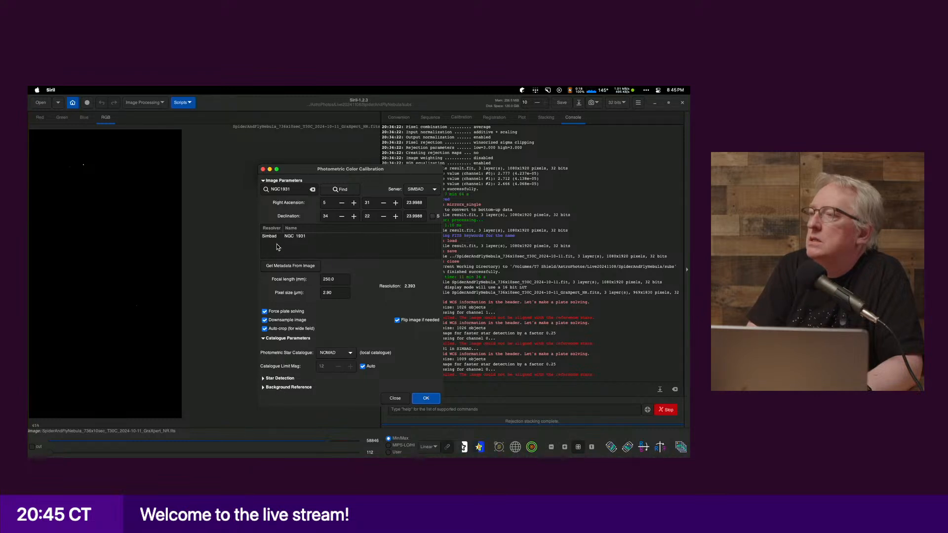
click(424, 403)
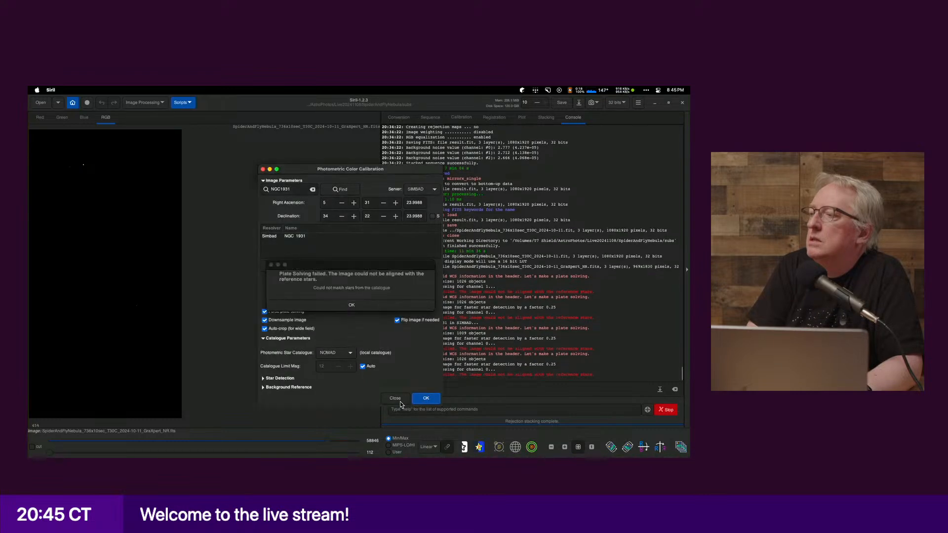
click(378, 304)
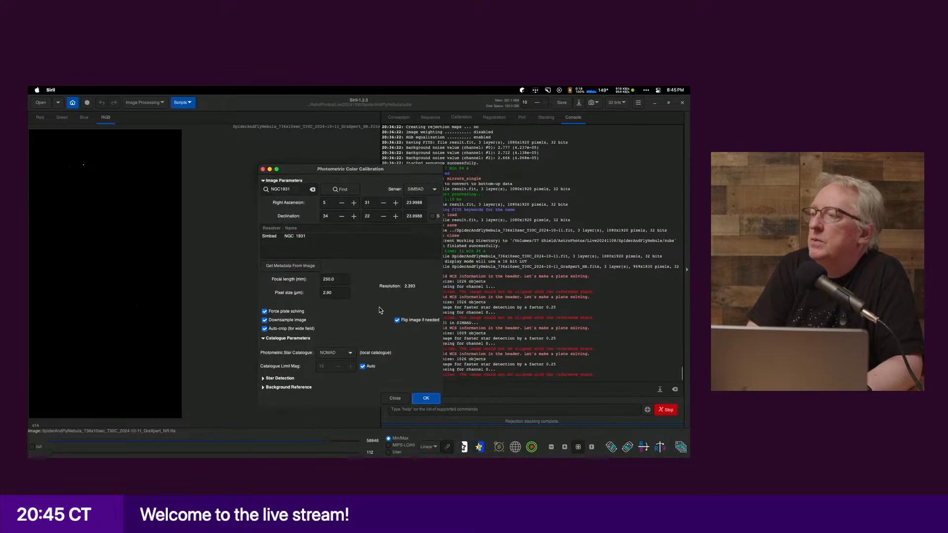
click(398, 400)
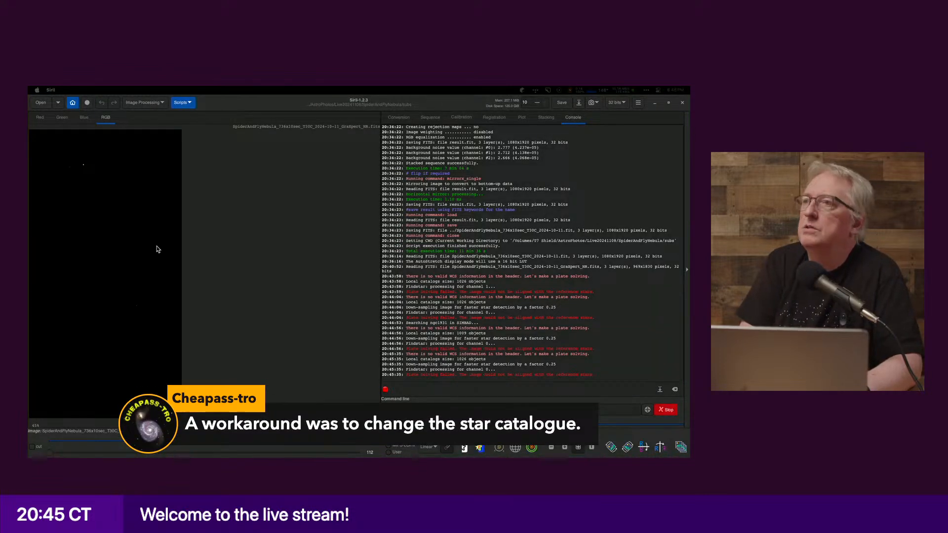
click(146, 102)
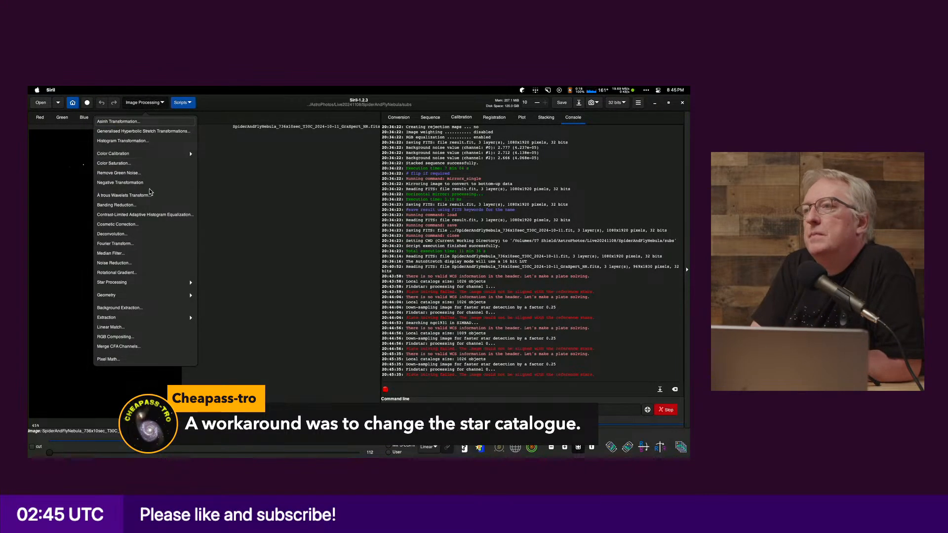
click(146, 283)
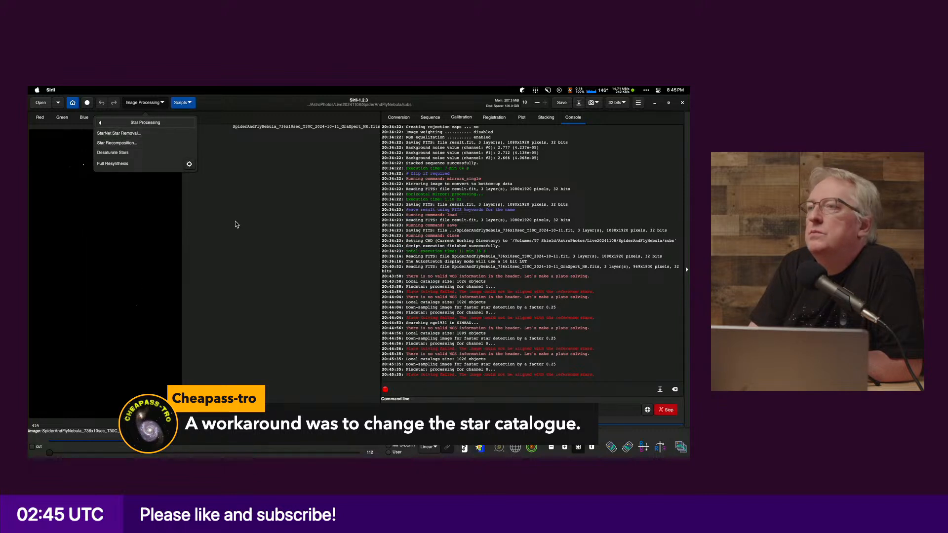
click(148, 114)
Step: Switch the photometric star catalogue to APASS and retry the Photometric Color Calibration
click(146, 102)
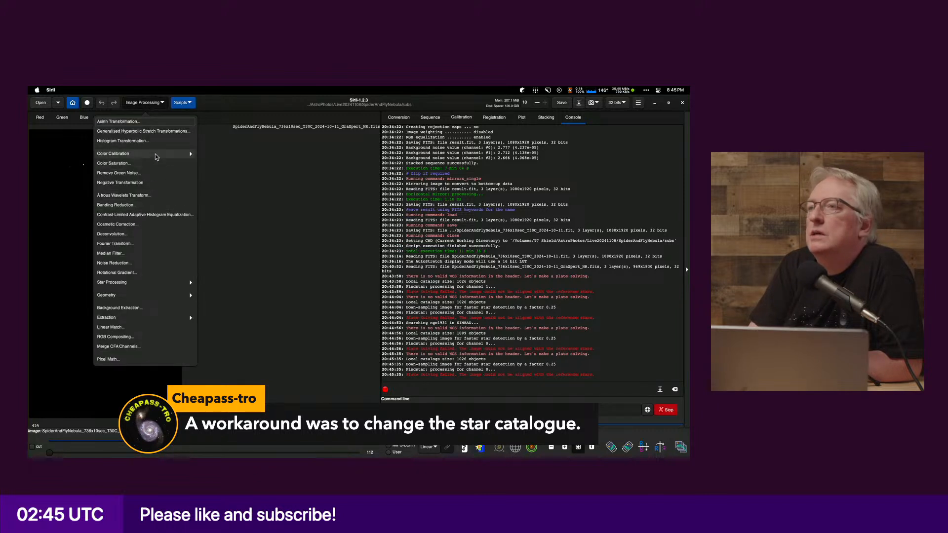
click(155, 154)
click(168, 143)
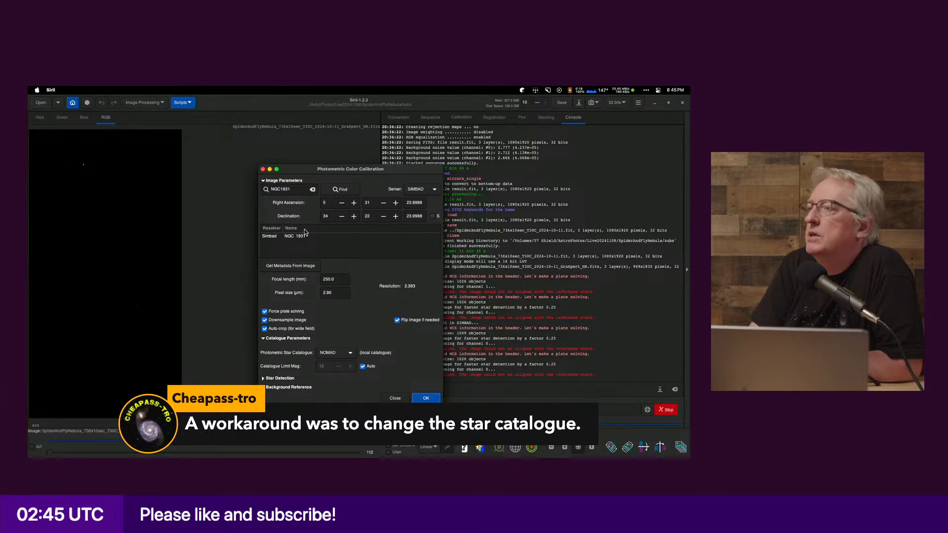
click(334, 353)
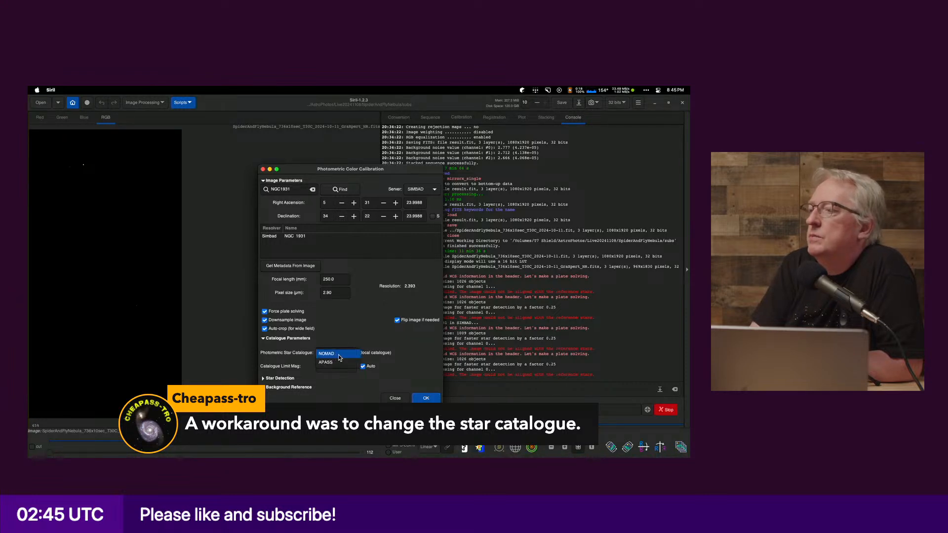
click(340, 362)
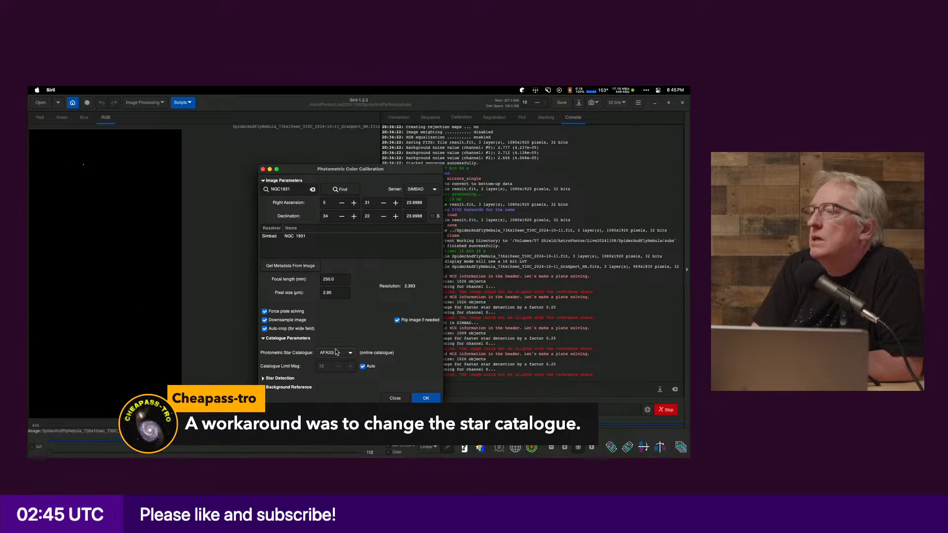
click(425, 398)
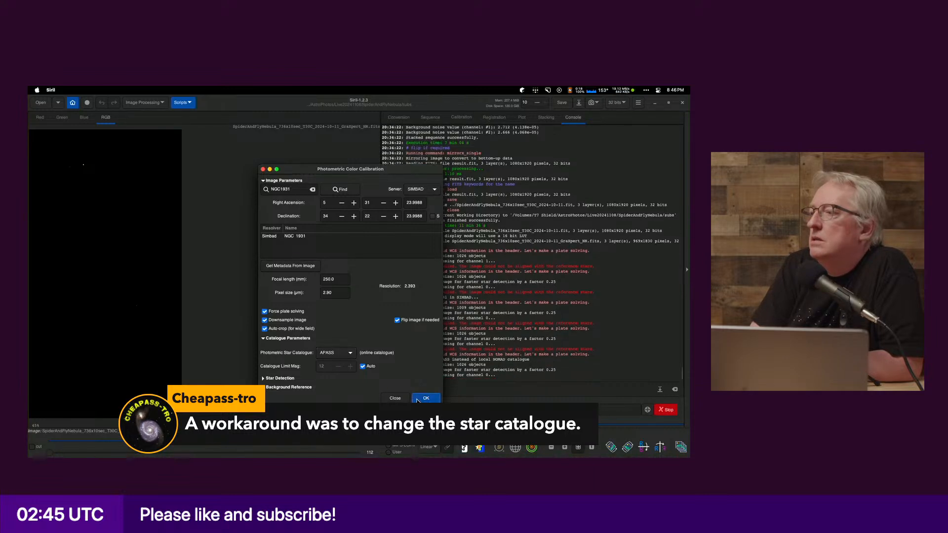
click(363, 310)
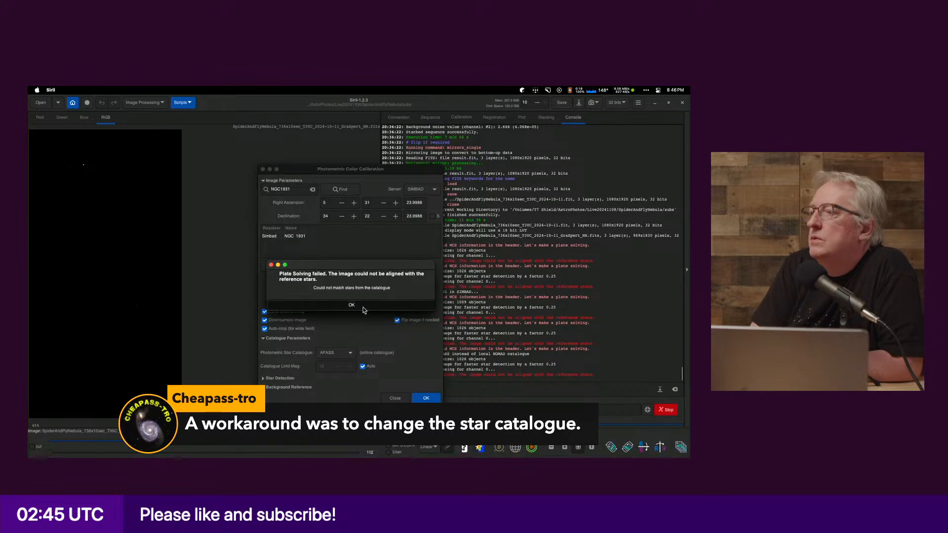
Step: Look up IC417 in SIMBAD to fill in the calibration's target coordinates in place of NGC 1931
click(302, 237)
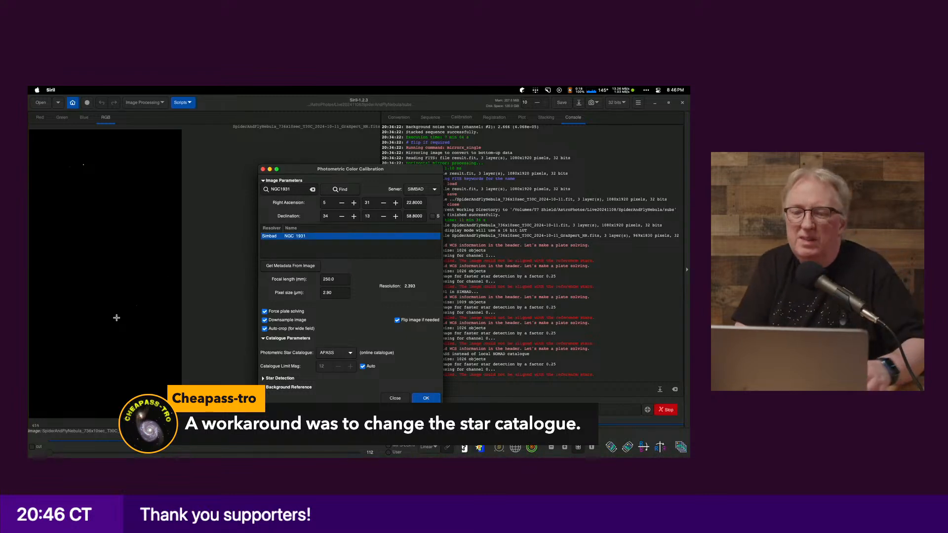
key(super+Tab)
key(super+Tab)
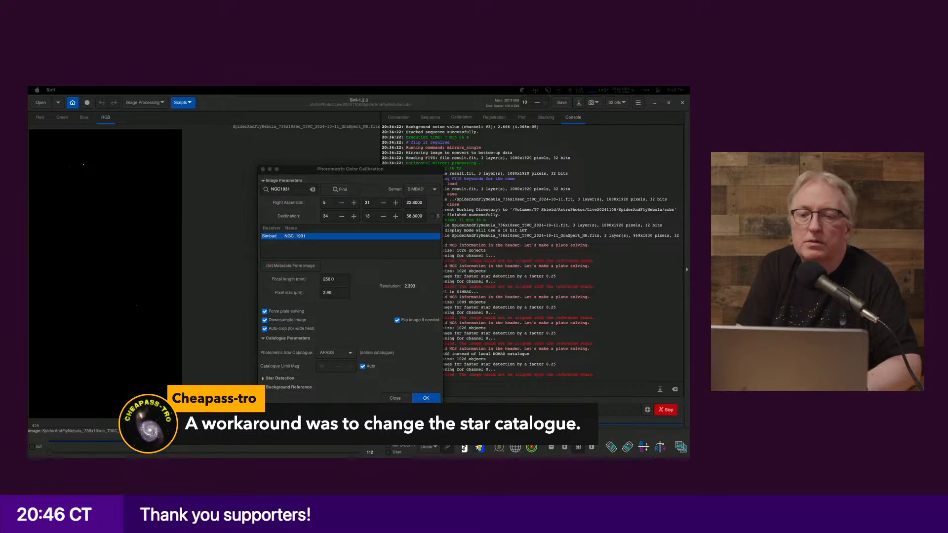
click(287, 189)
double_click(288, 189)
text(IC4)
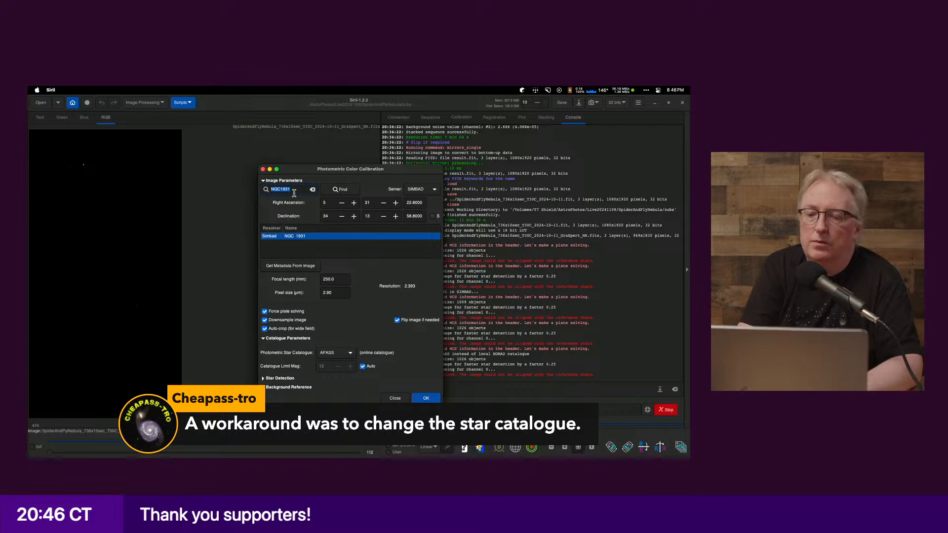
text(17)
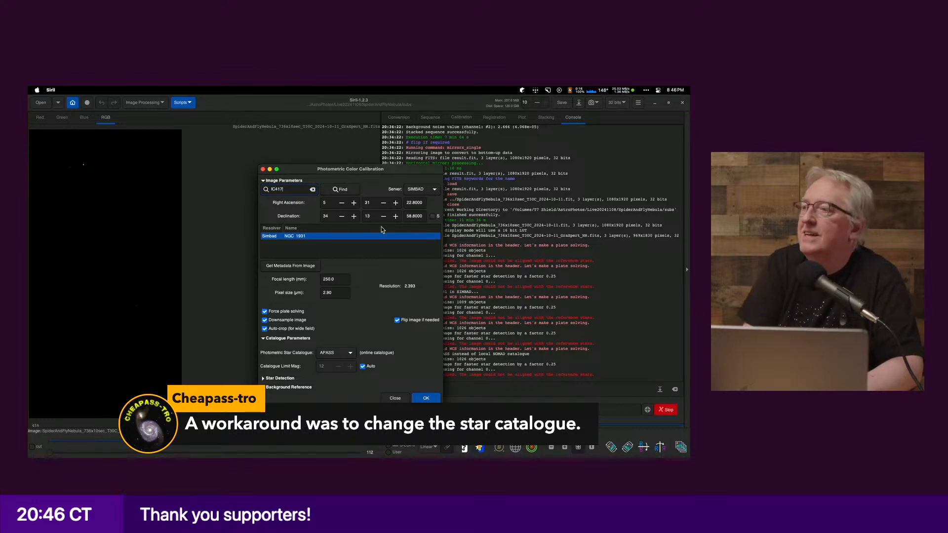
key(super+Tab)
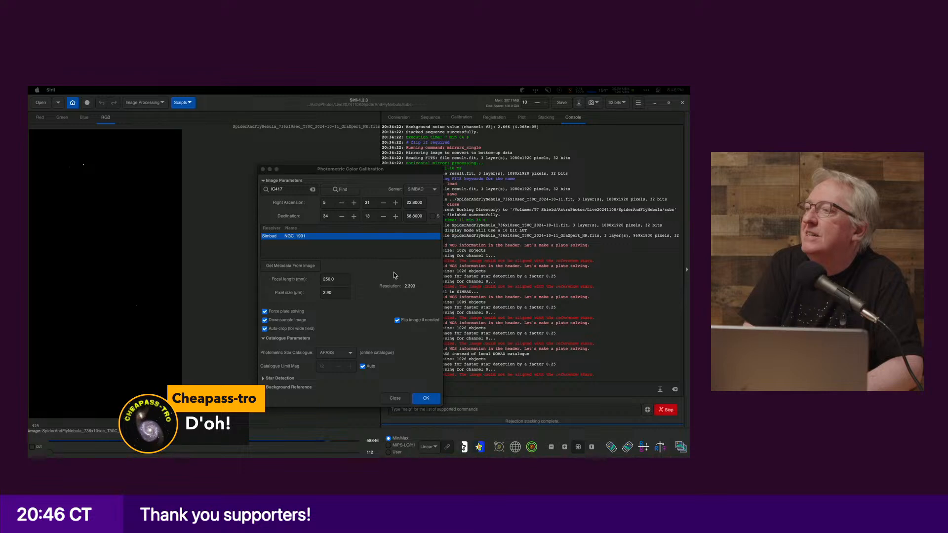
click(314, 191)
click(338, 190)
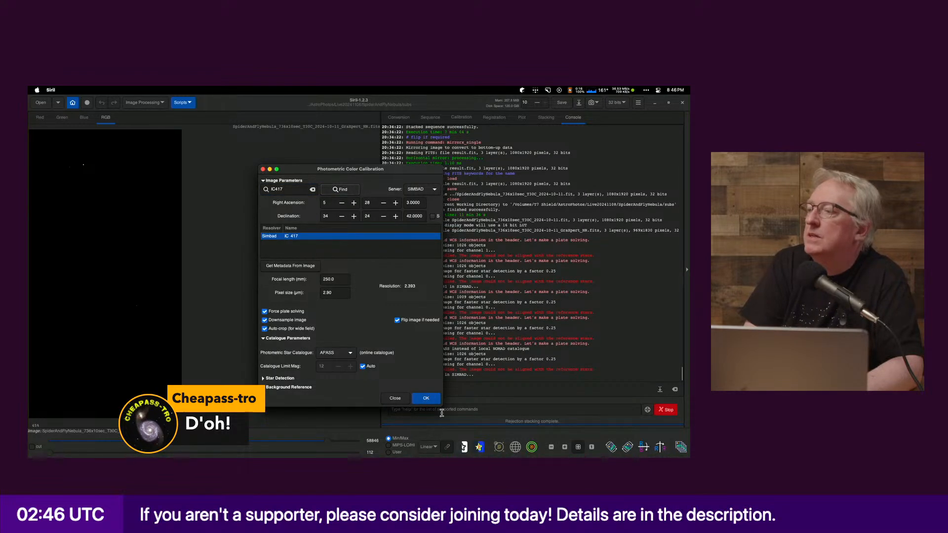
Step: Try the photometric color calibration with the IC 417 coordinates and the APASS catalogue, then close its dialog
click(422, 399)
click(391, 306)
click(395, 399)
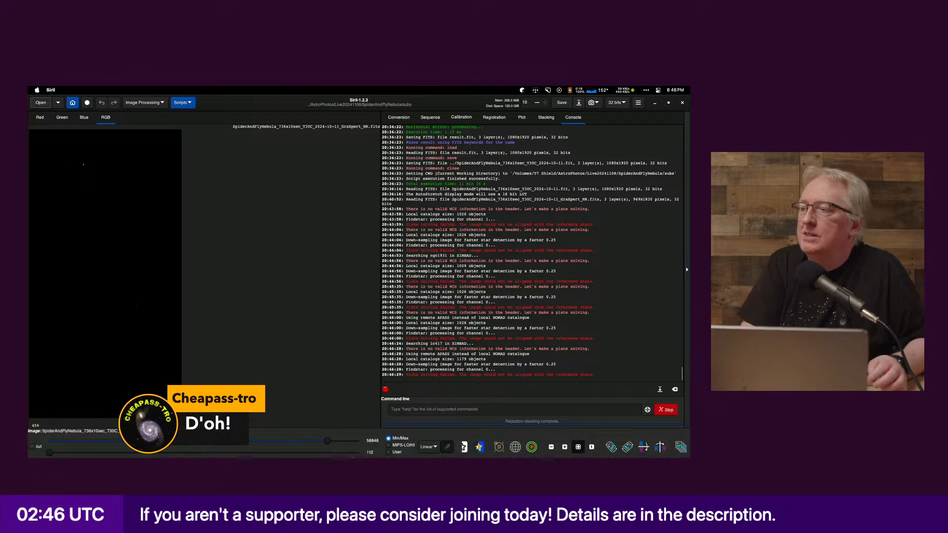
Step: Switch to Seti Astro's Suite and load SpiderAndFlyNebula_736x10sec_T30C_2024-10-11_GraXpert_NR.fits from SpiderAndFlyNebula/subs into What's In My Image
mouse_move(365, 452)
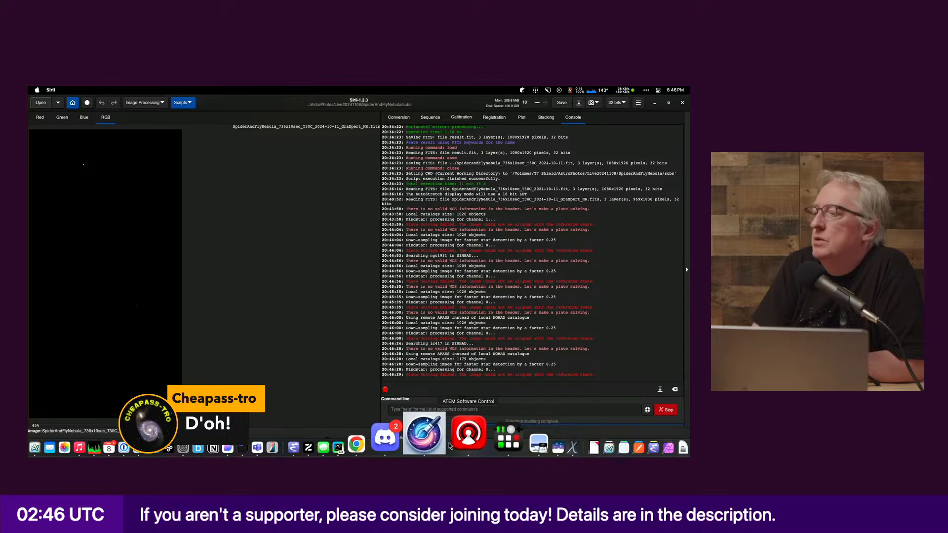
click(445, 445)
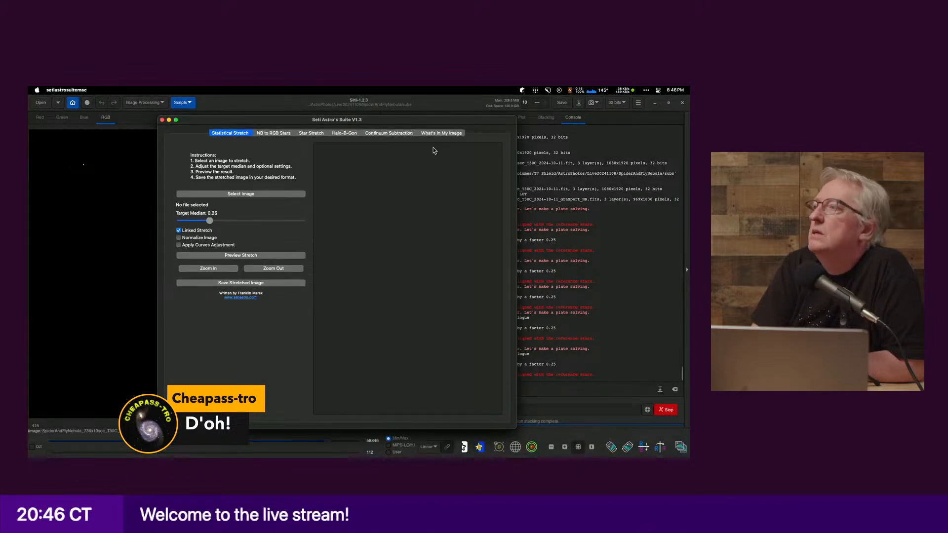
click(441, 134)
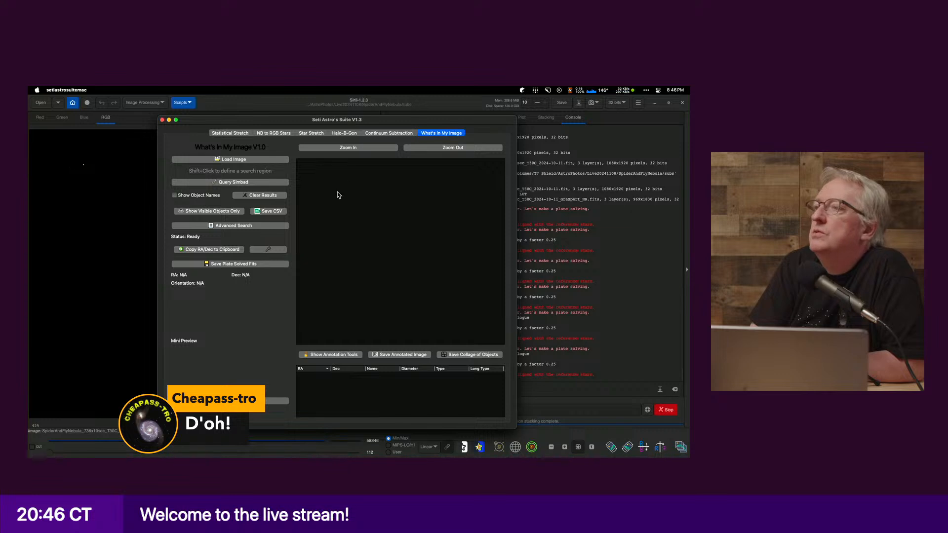
click(259, 160)
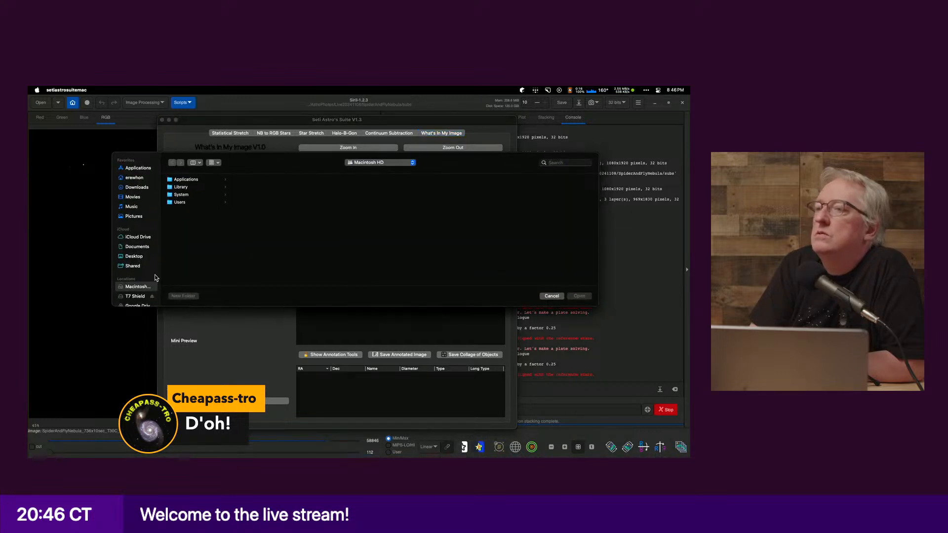
click(137, 295)
click(196, 180)
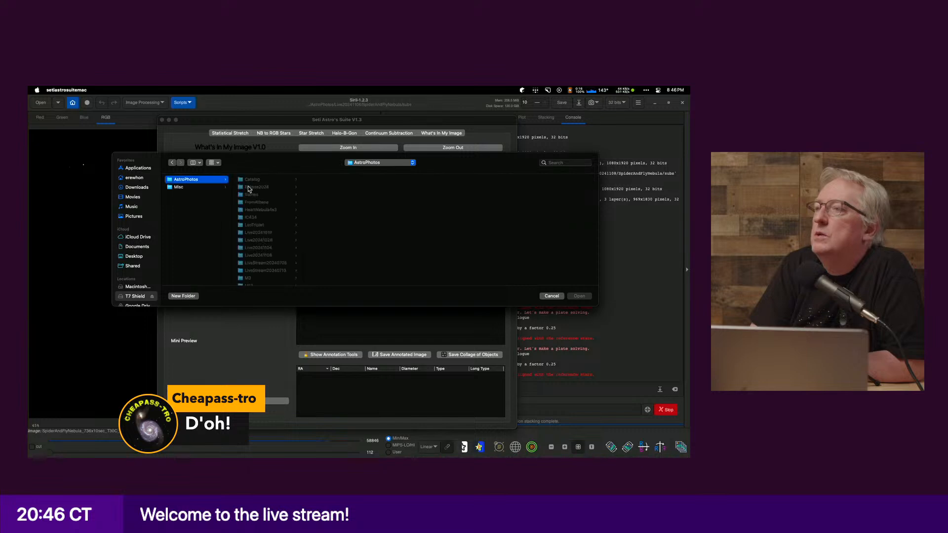
click(261, 255)
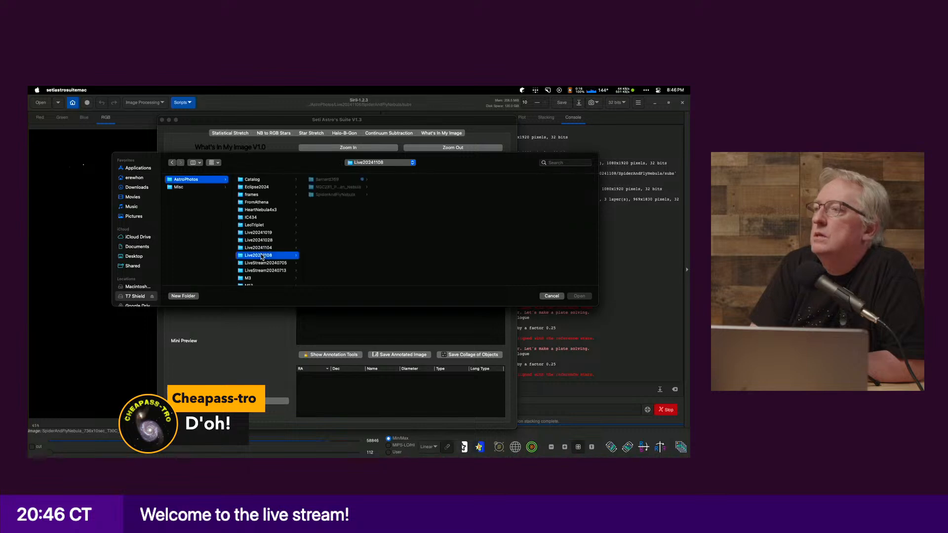
click(338, 196)
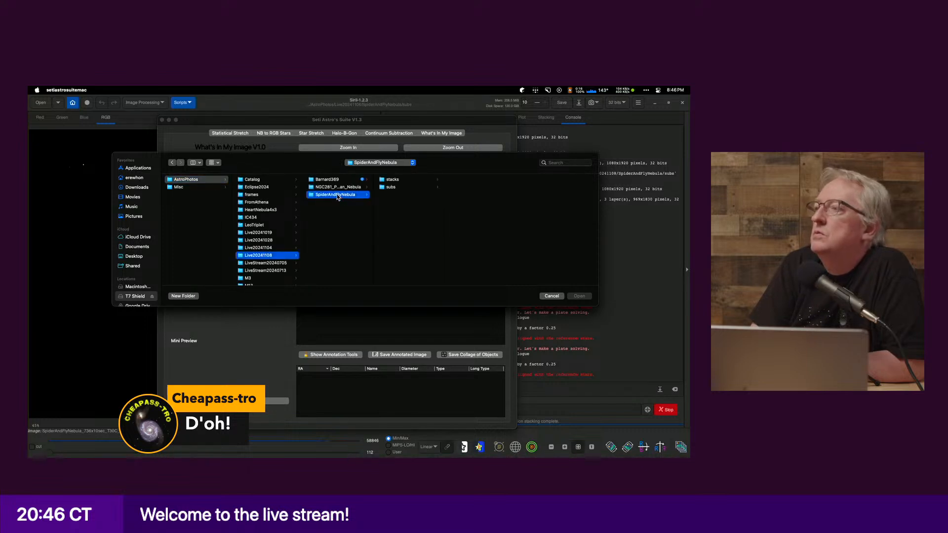
click(403, 187)
click(489, 196)
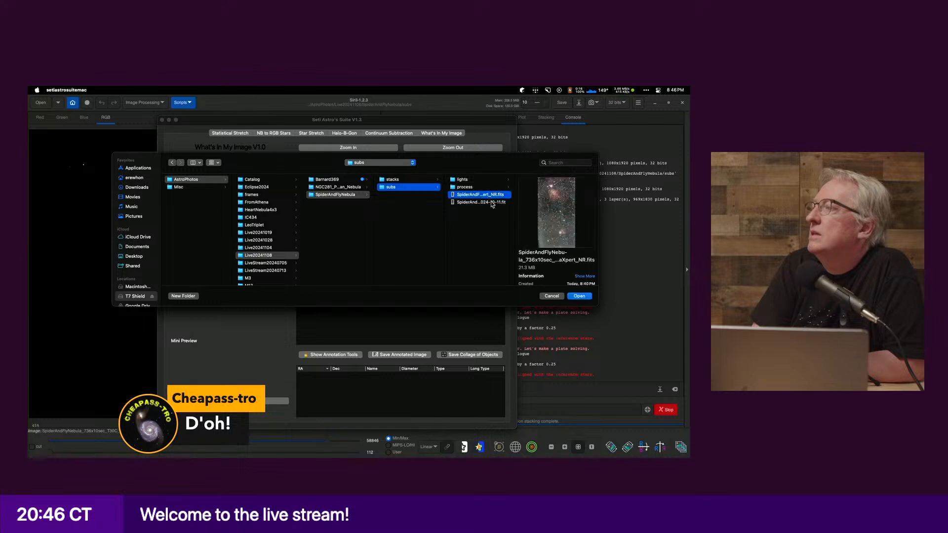
click(580, 297)
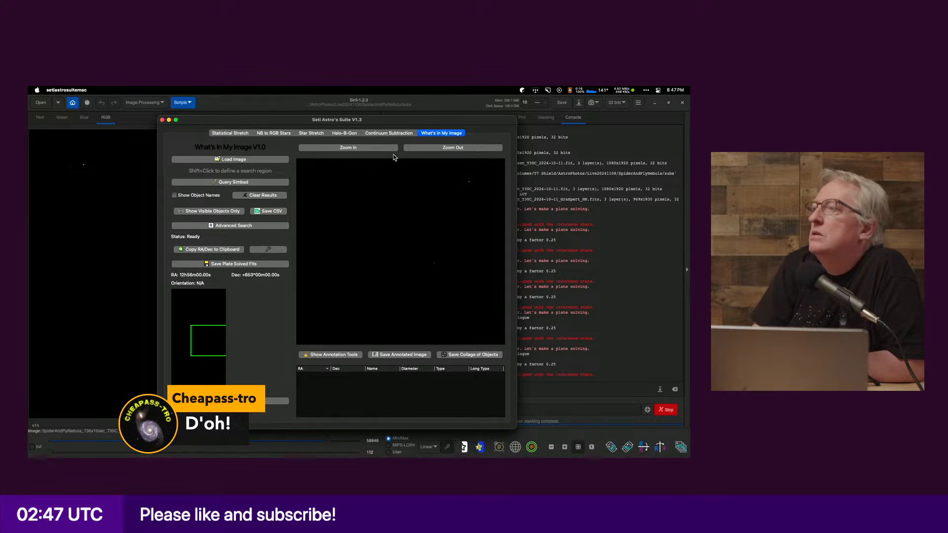
Step: Zoom out to the whole image and define a circular SIMBAD search region around its centre, about 27803 arcmin in radius
click(423, 149)
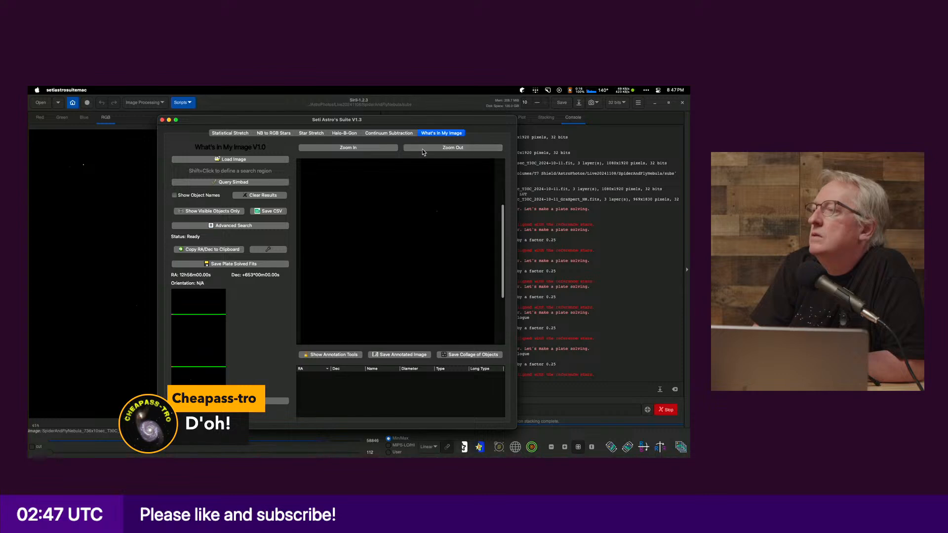
click(423, 149)
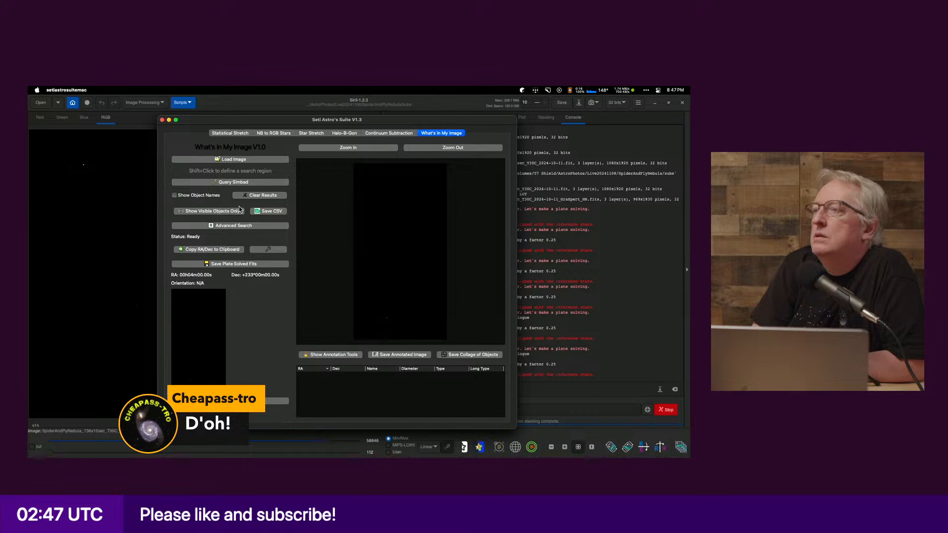
click(255, 183)
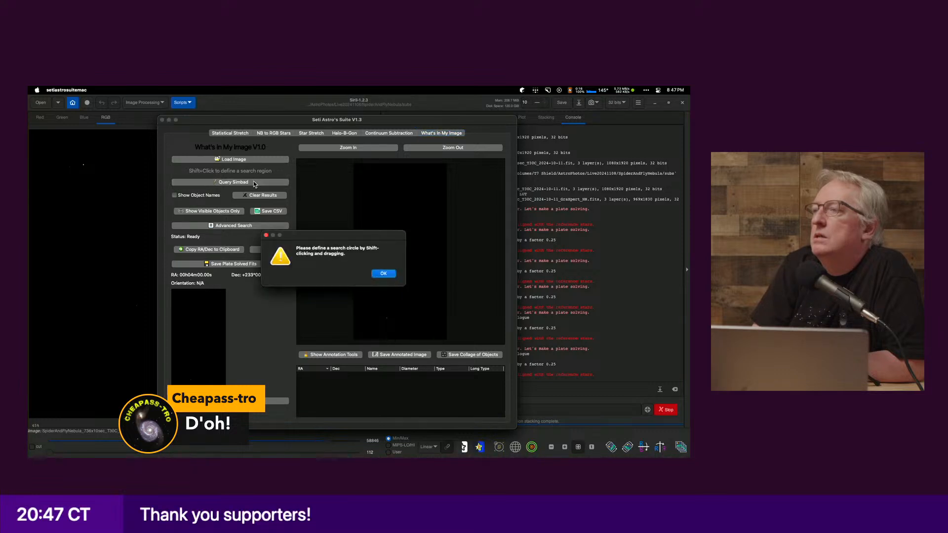
click(384, 274)
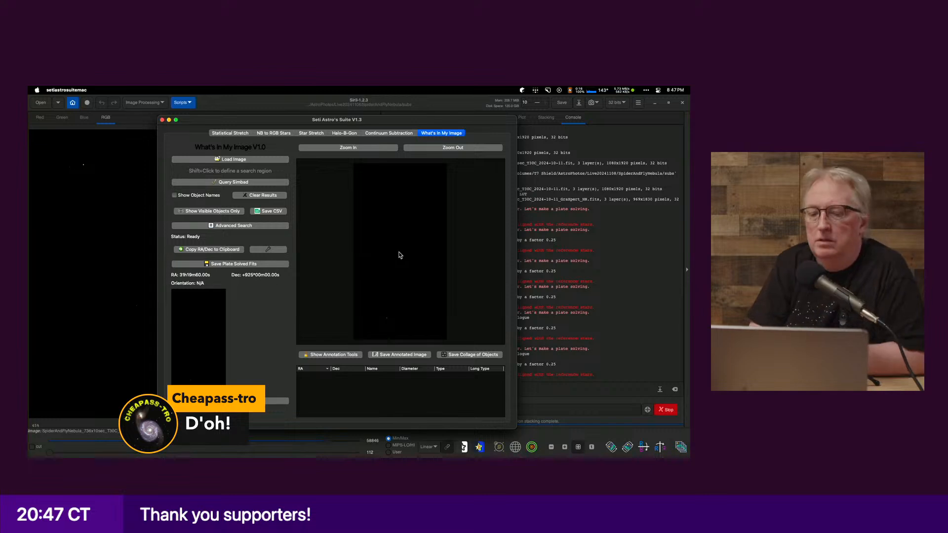
drag(399, 257, 433, 284)
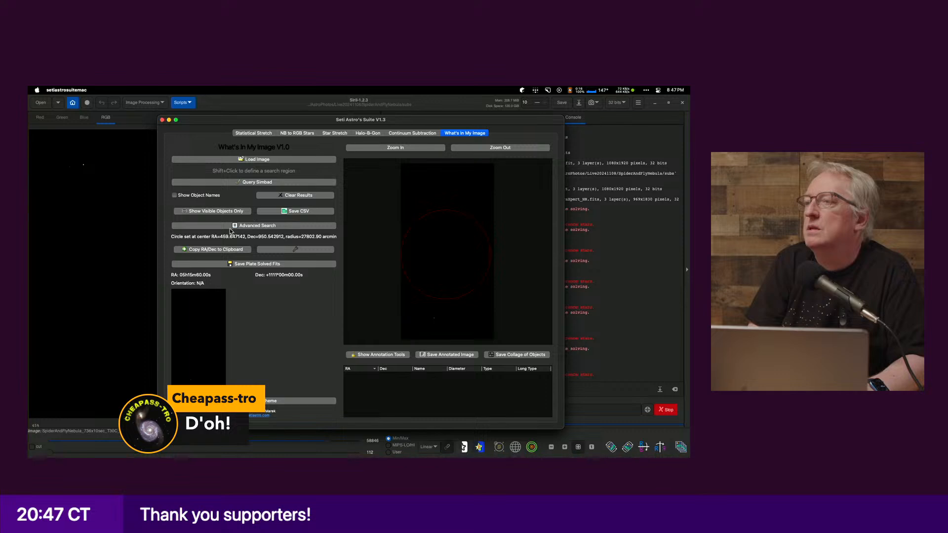
Step: Try querying SIMBAD for the central region, then for a smaller circle about 14351 arcmin in radius in the image's lower-left area
click(252, 183)
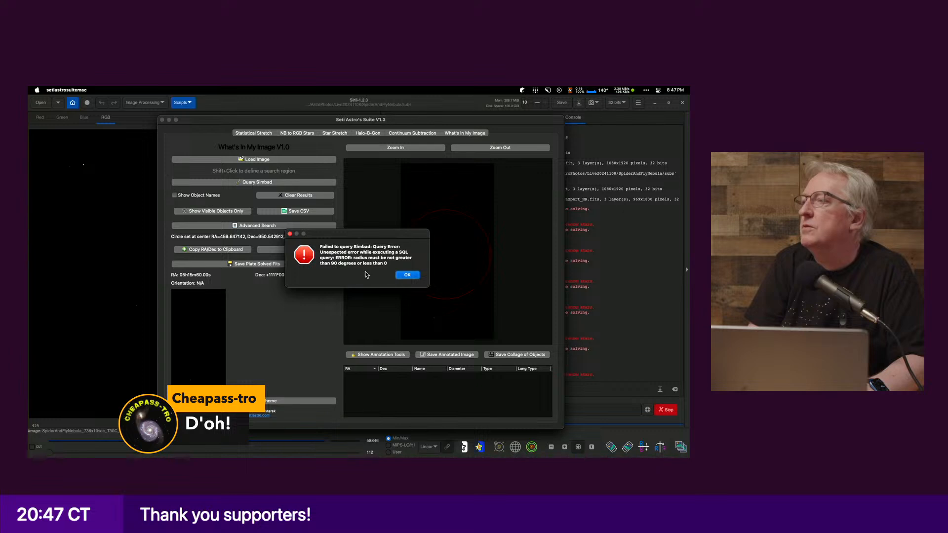
click(408, 276)
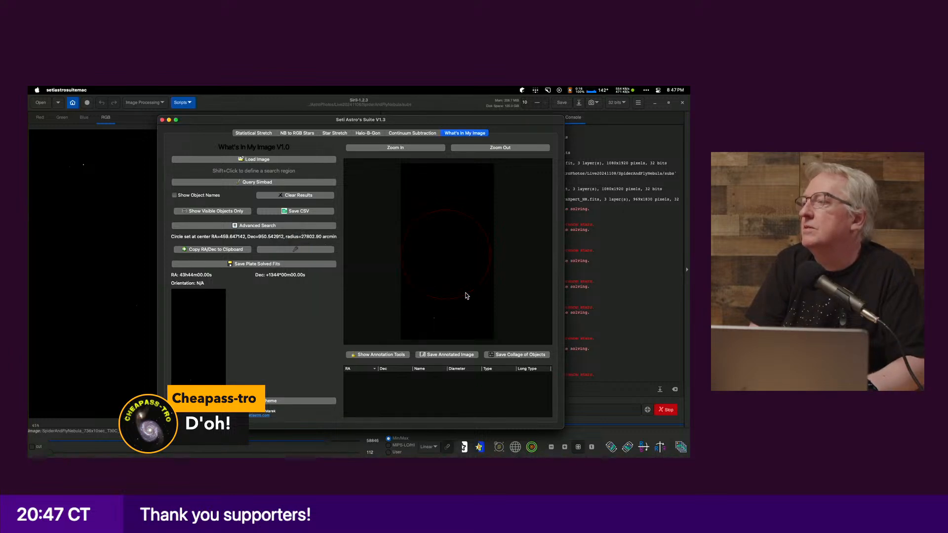
shift+click(470, 291)
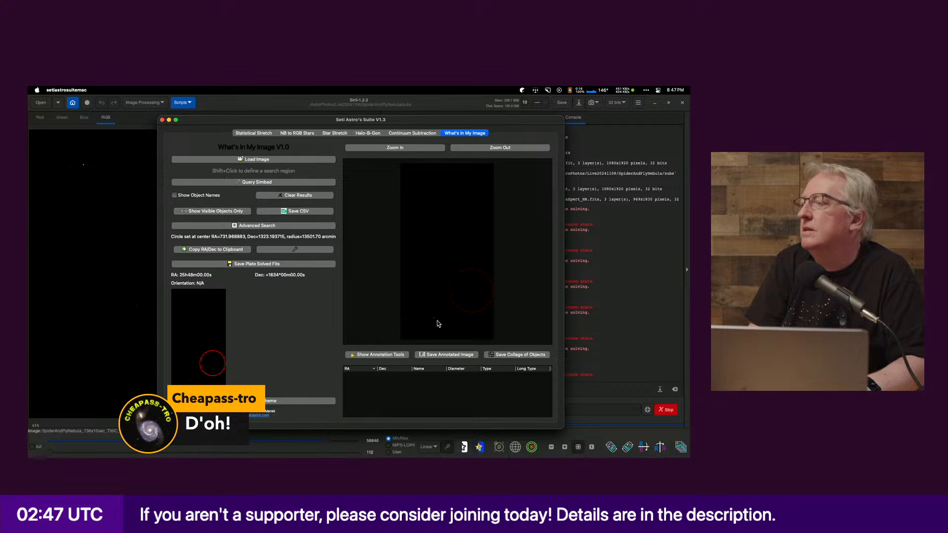
drag(430, 311, 429, 314)
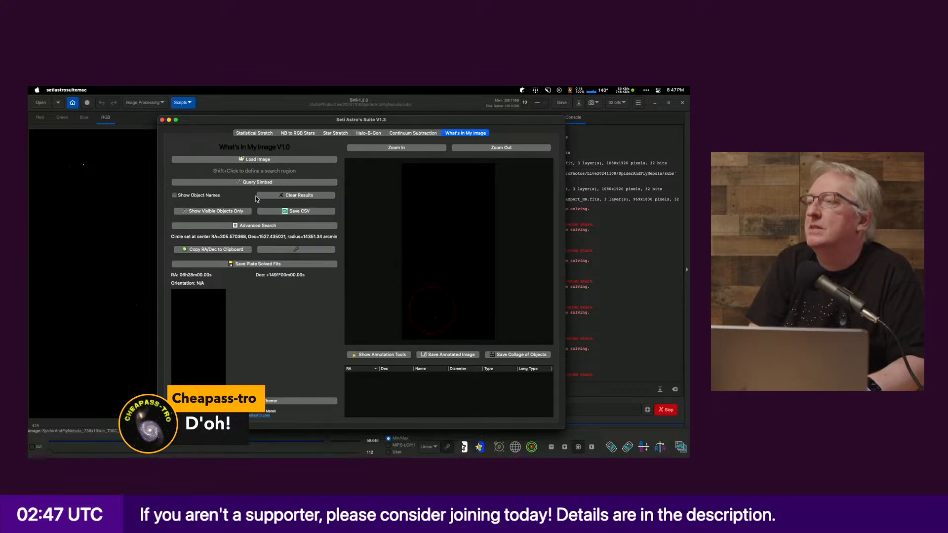
click(265, 183)
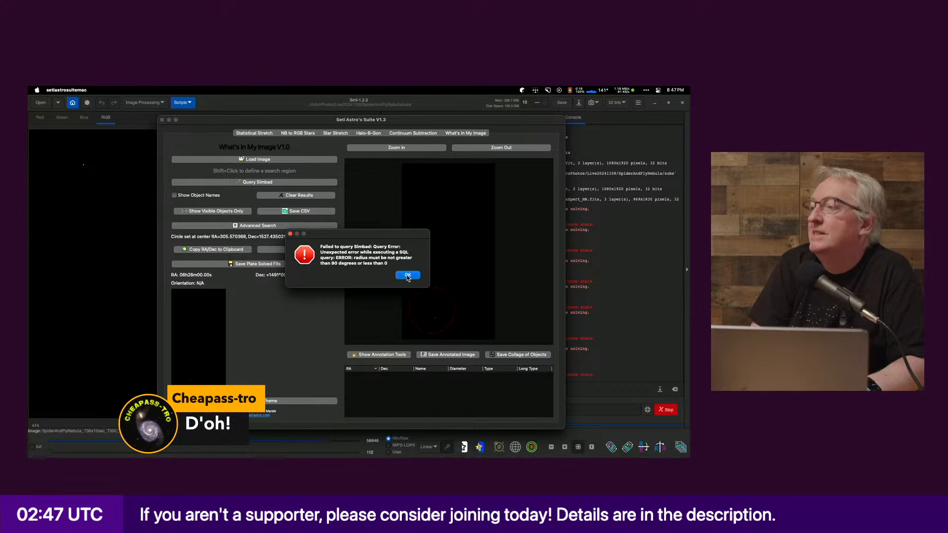
click(408, 276)
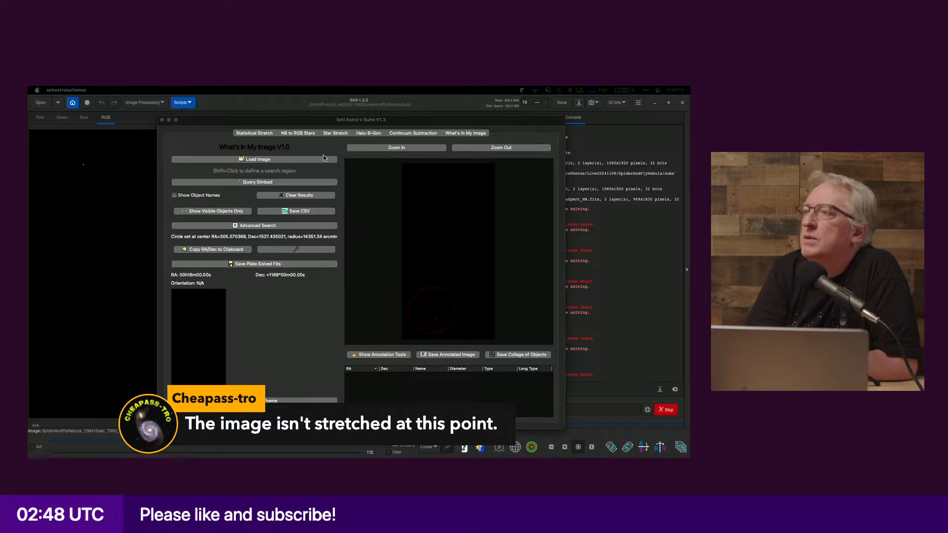
Step: Switch to Siril and set the image's display mode to AutoStretch
click(99, 269)
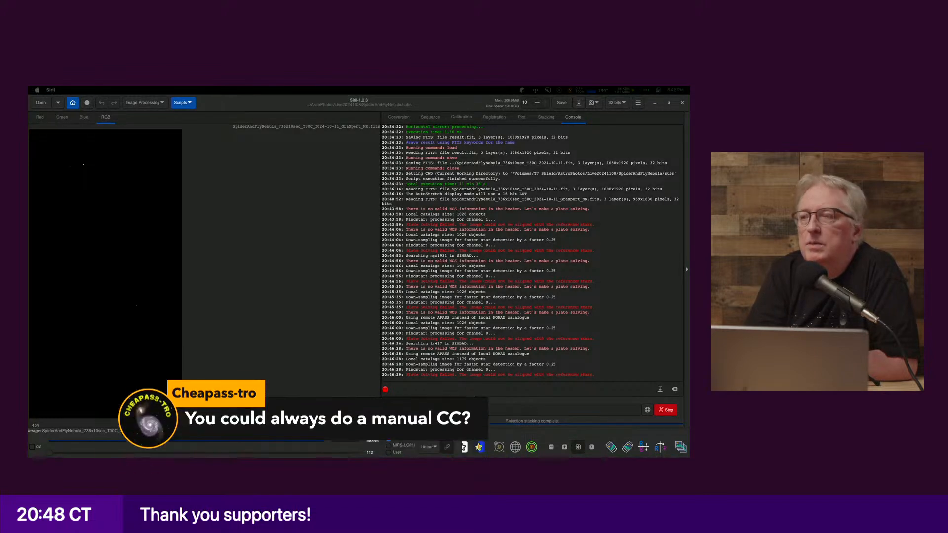
click(234, 217)
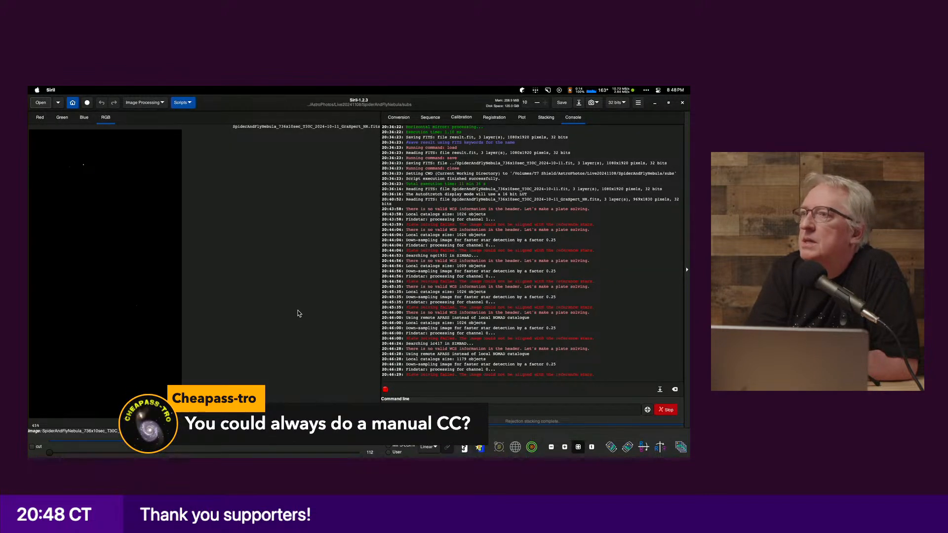
click(157, 104)
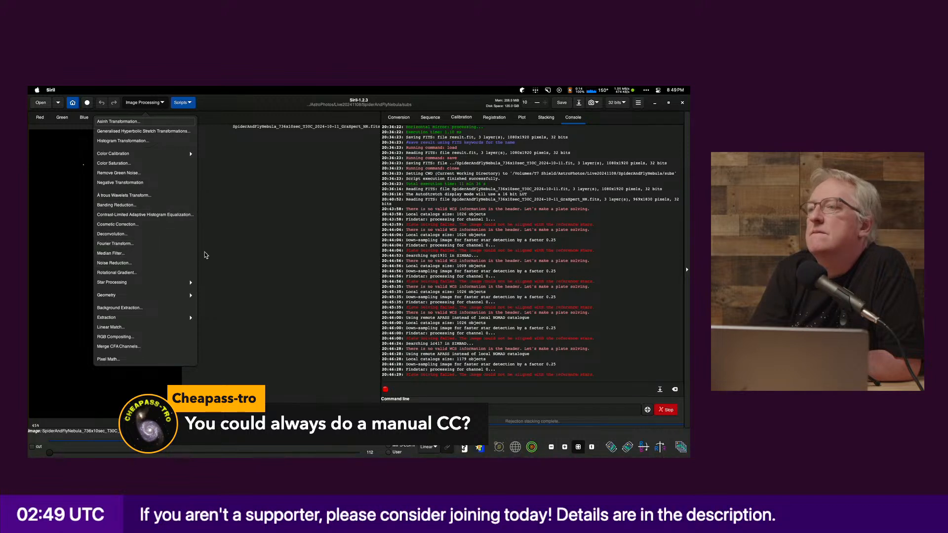
click(224, 286)
click(427, 448)
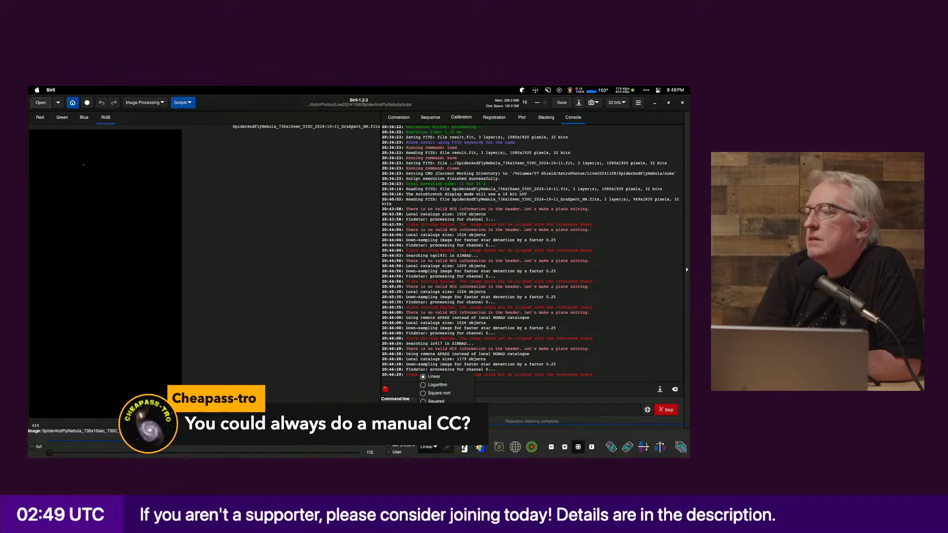
click(437, 418)
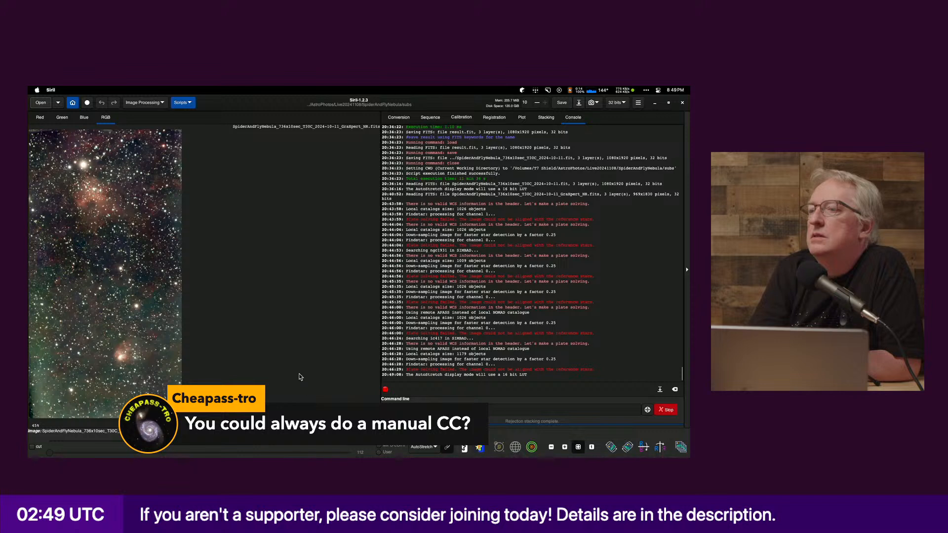
Step: Open Photometric Color Calibration for the nebula image and move its dialog slightly closer to the image
click(162, 103)
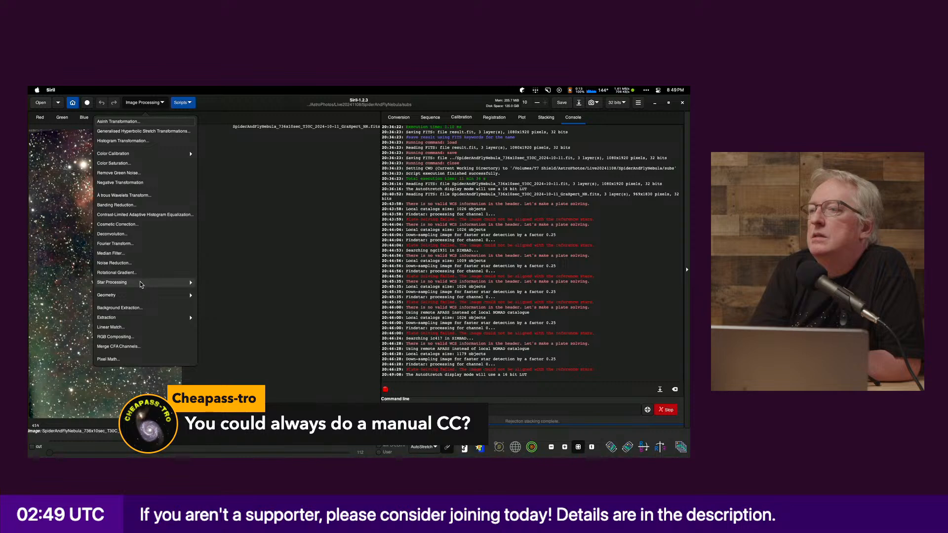
click(133, 154)
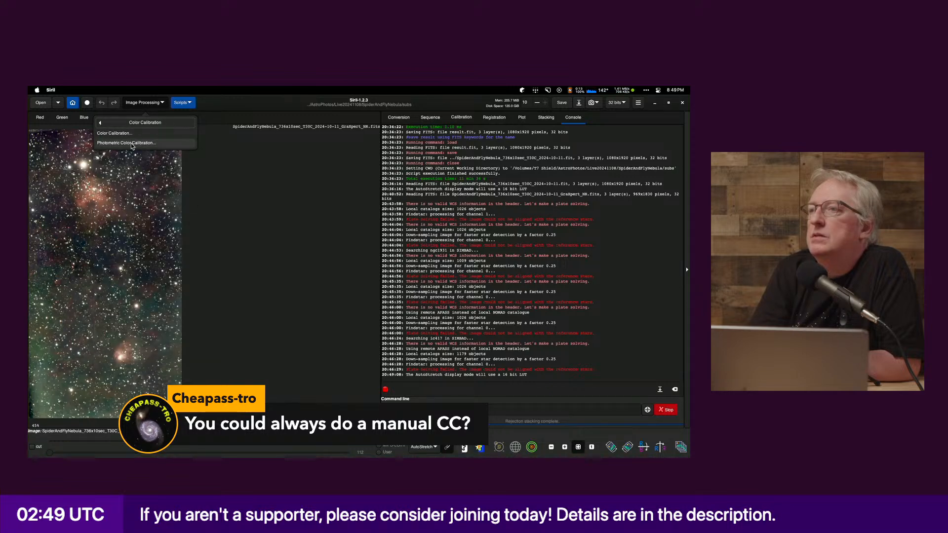
click(132, 144)
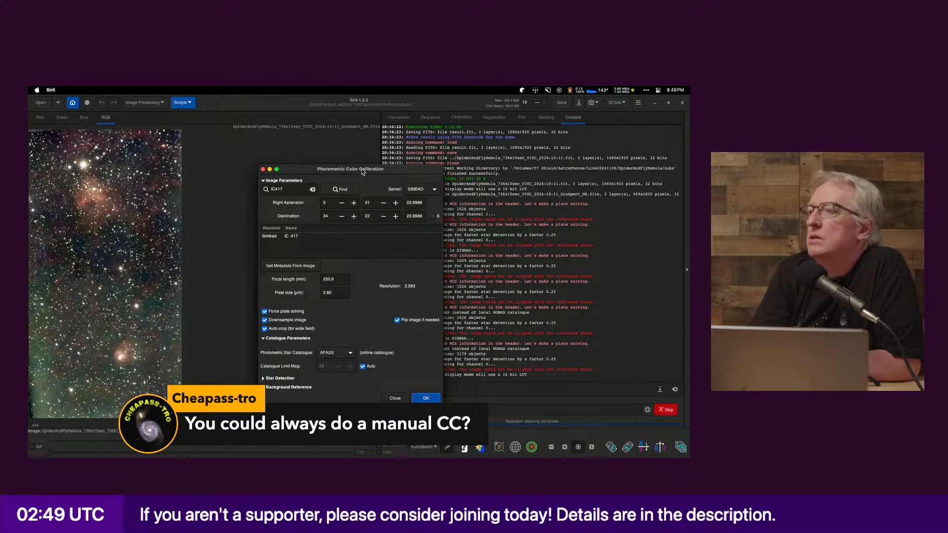
drag(363, 171, 345, 166)
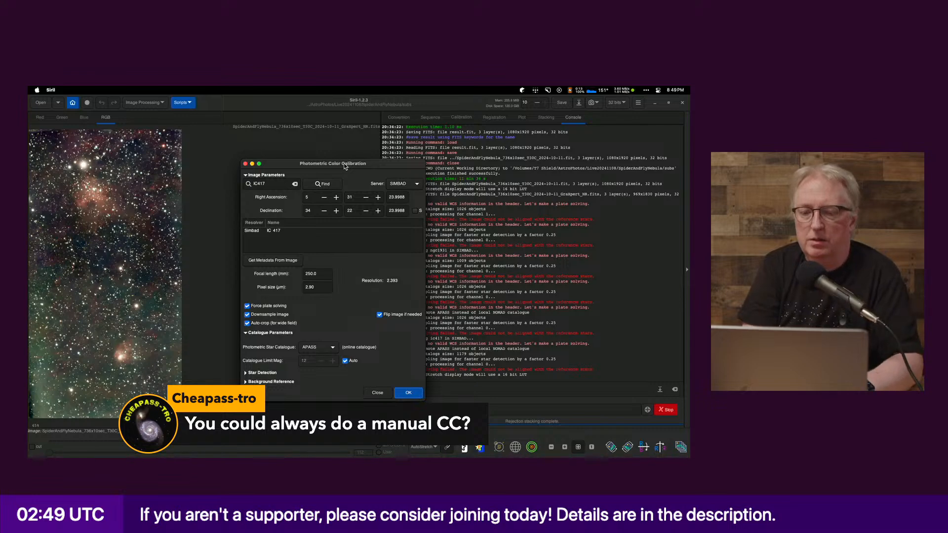
Step: Switch to Stellarium, find the Spider Nebula and zoom in until the Fly Nebula is also in view
key(super+Tab)
key(super+Tab)
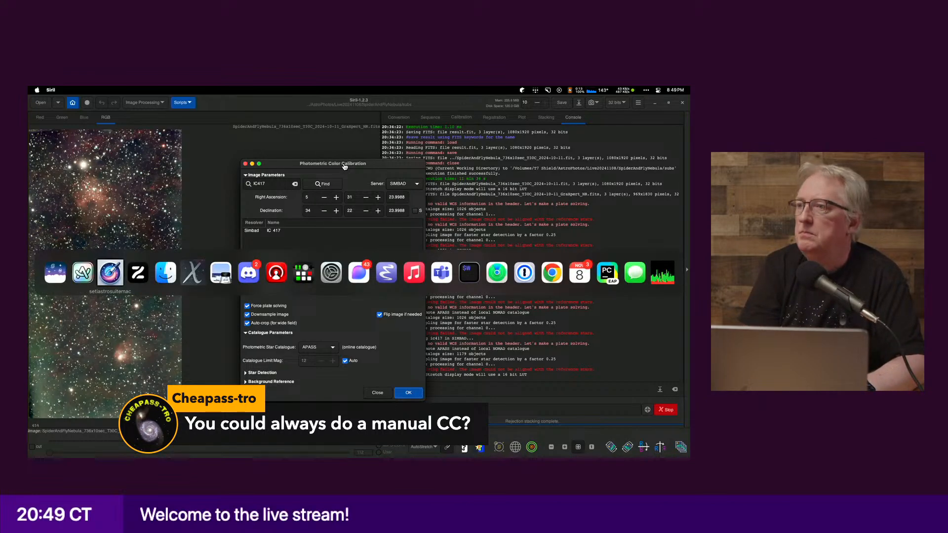
key(super+shift+Tab)
key(super+shift+Tab)
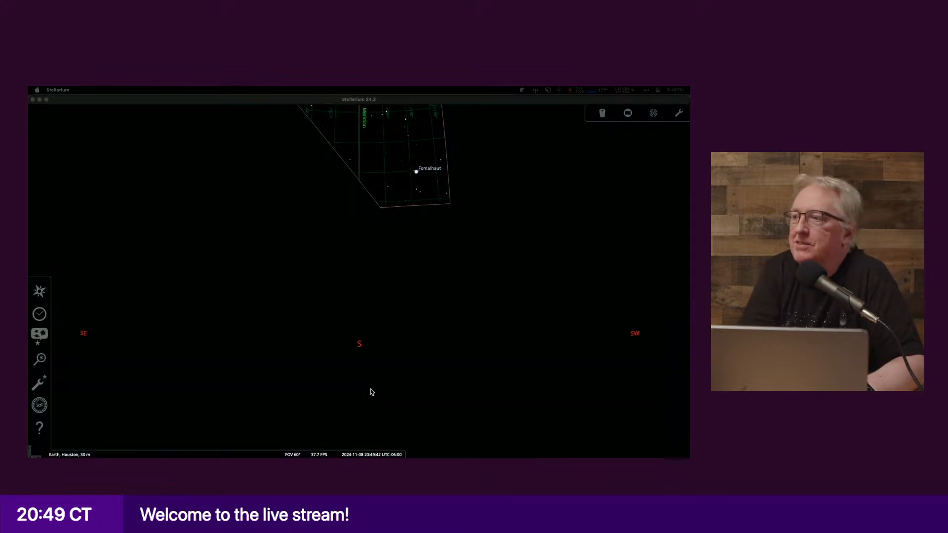
drag(362, 200, 465, 343)
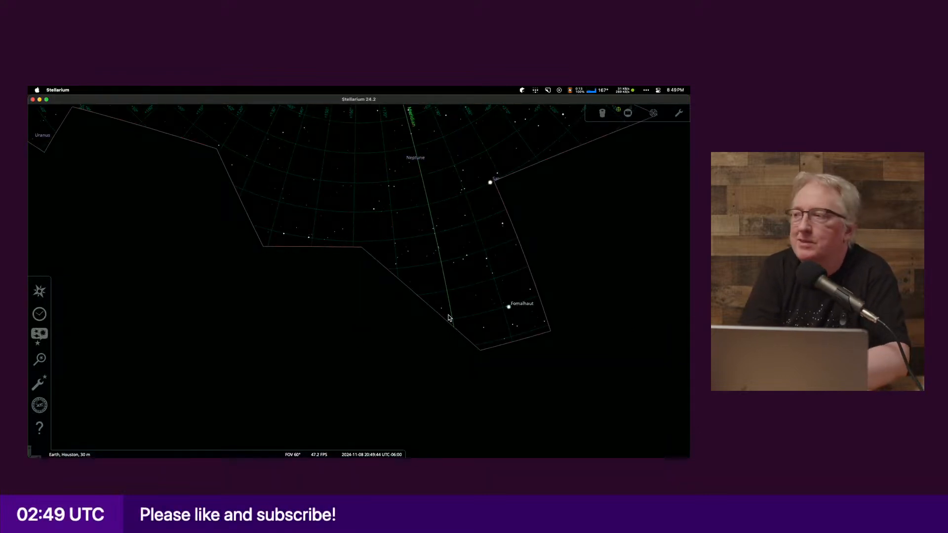
key(ctrl+f)
text(s)
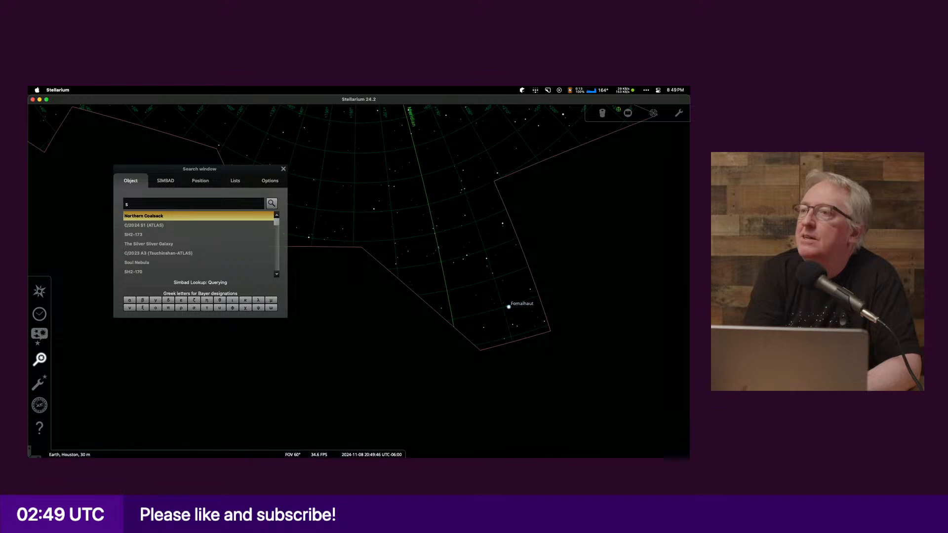
text(i)
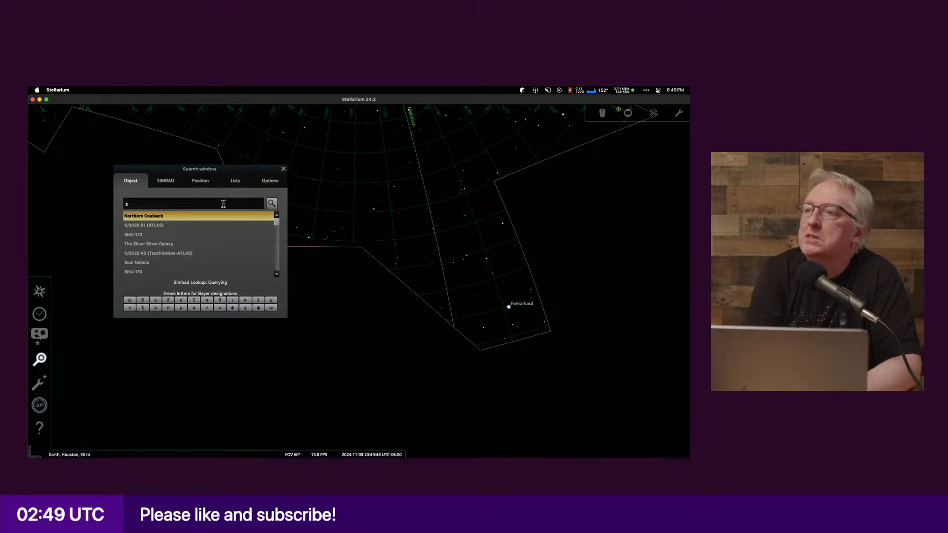
key(BackSpace)
text(pider)
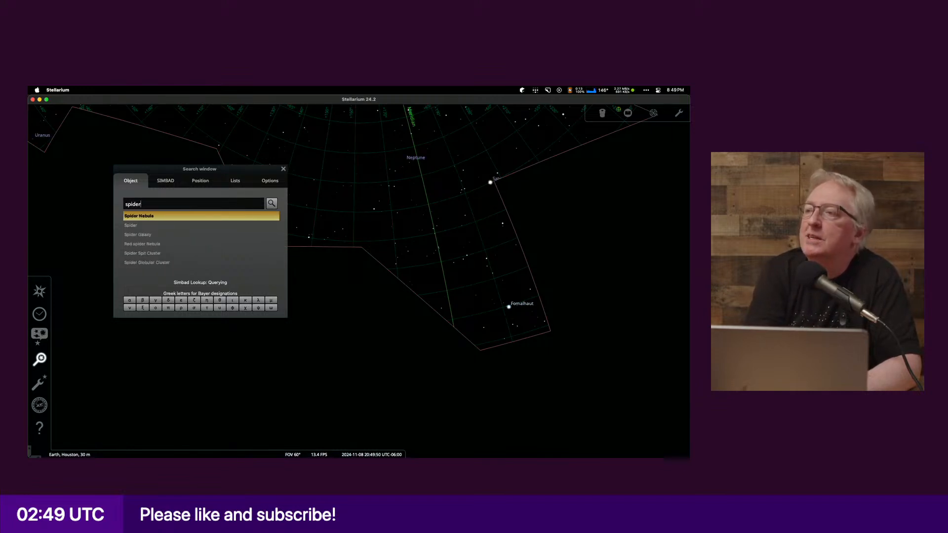
key(Return)
scroll(176, 200, down, 4)
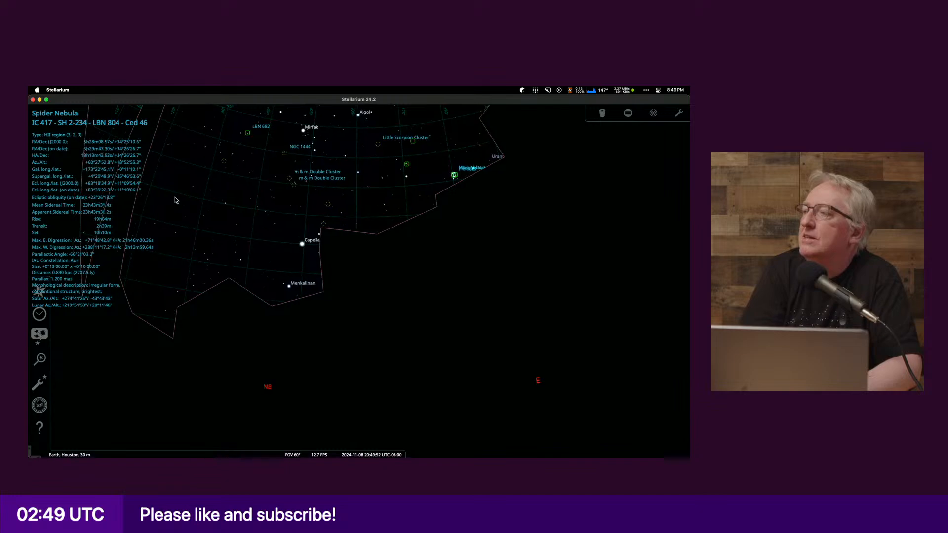
scroll(177, 200, up, 6)
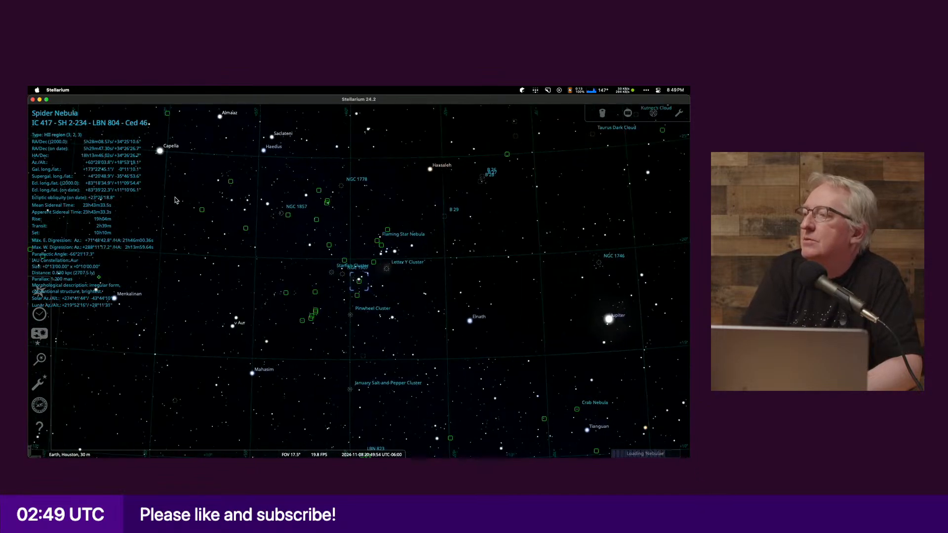
scroll(176, 200, up, 3)
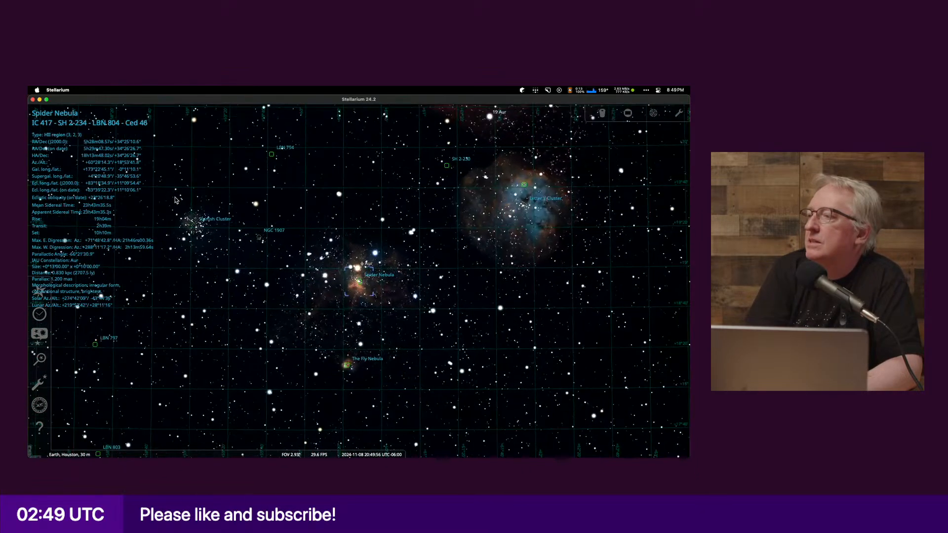
Step: Inspect the coordinates of stars between the Spider and Fly Nebulas, then those of the Spider Nebula itself
click(359, 325)
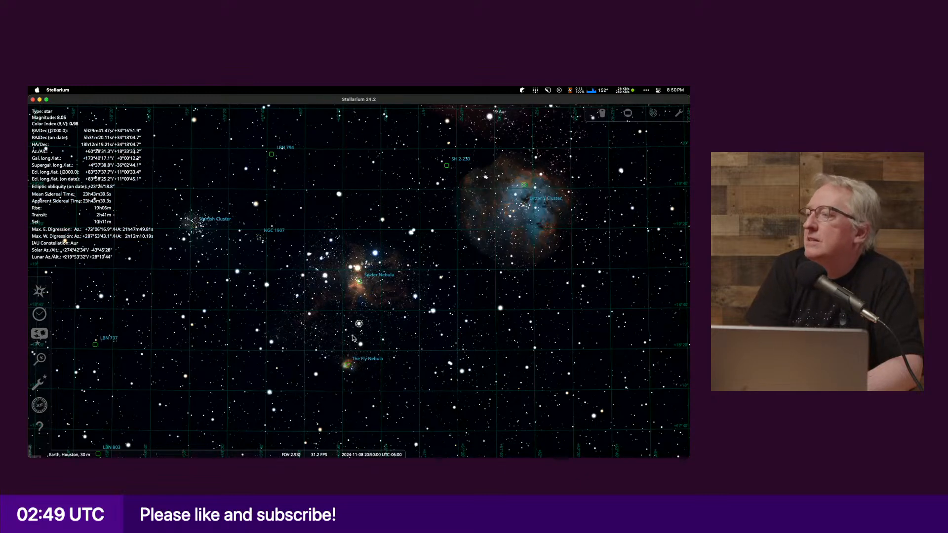
right_click(350, 322)
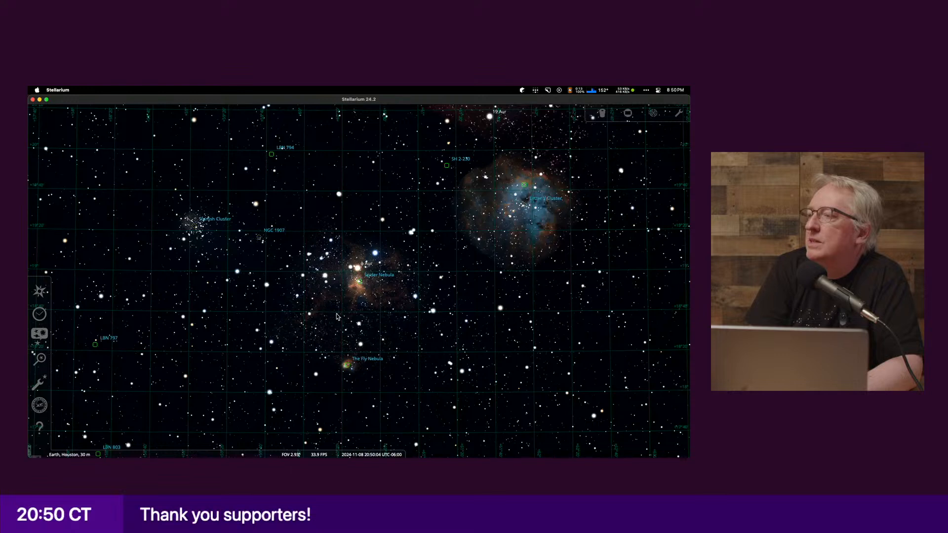
click(337, 315)
click(359, 325)
click(361, 344)
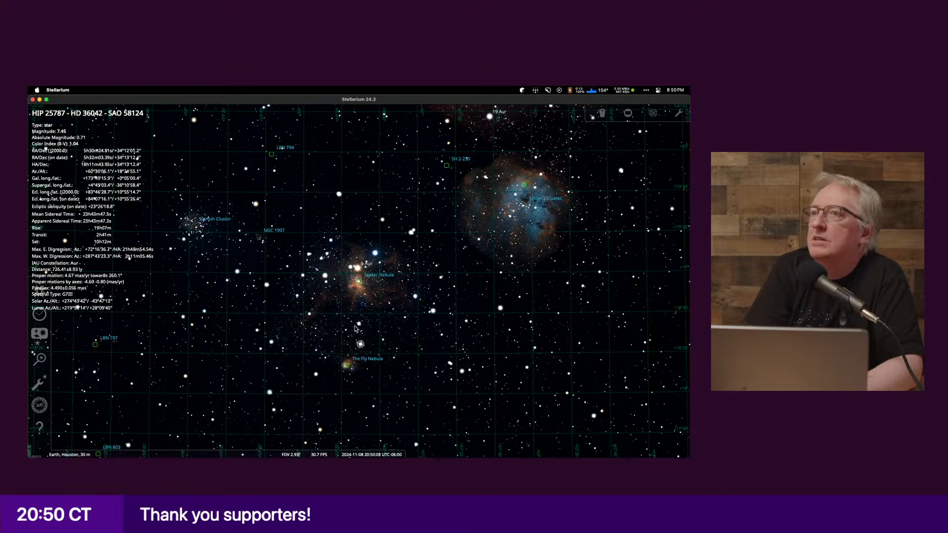
click(359, 283)
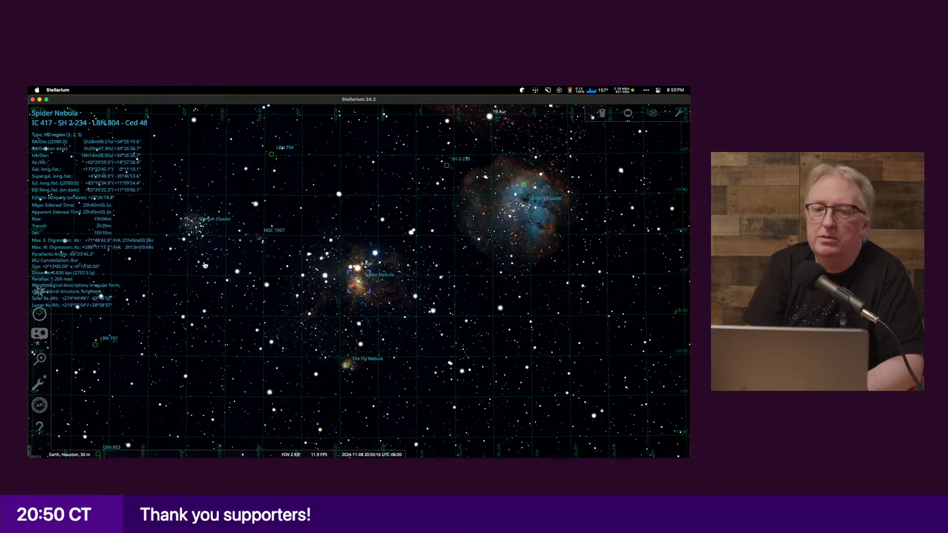
Step: Return to Siril and look up IC417 in SIMBAD again to refill the calibration's target coordinates
key(super+Tab)
double_click(272, 181)
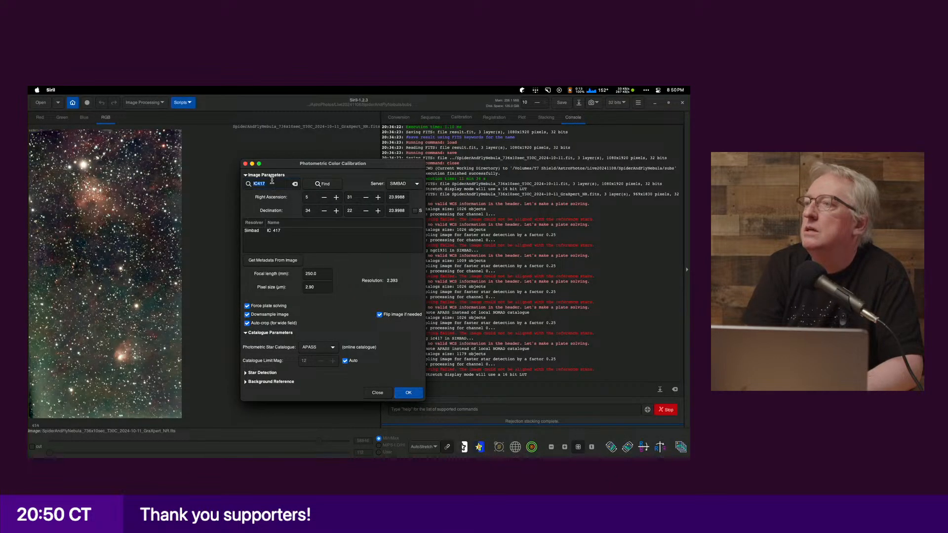
click(322, 184)
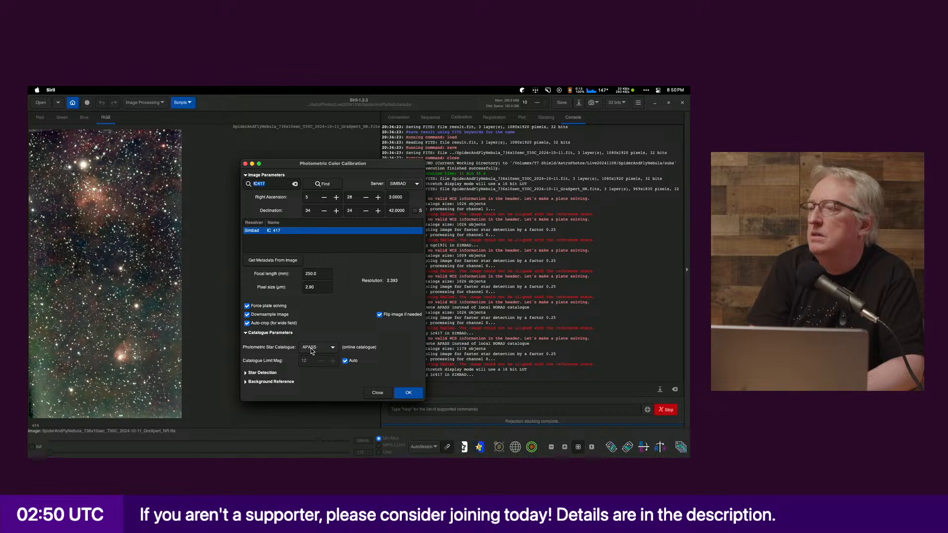
Step: Expand the star detection and background reference settings and try the calibration with automatic detection and the APASS catalogue
click(245, 374)
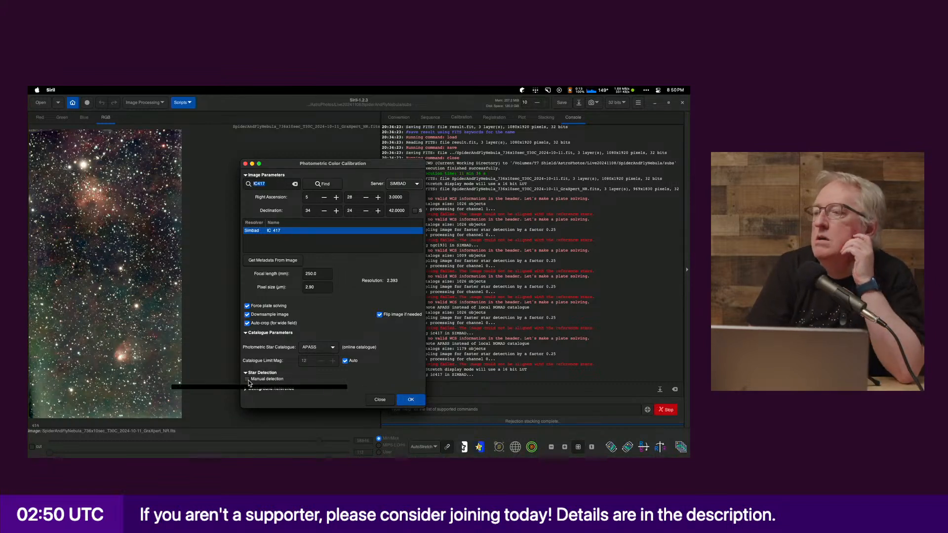
click(245, 391)
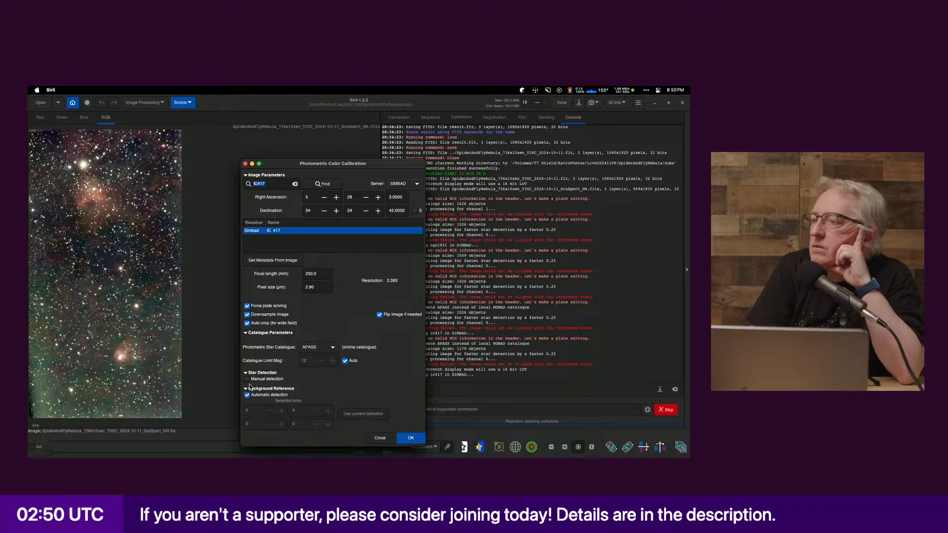
click(410, 438)
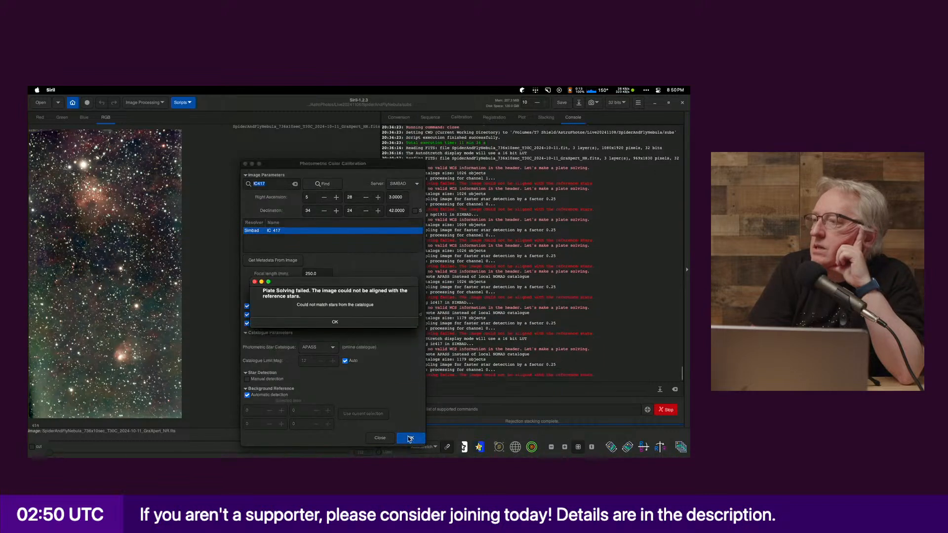
click(363, 319)
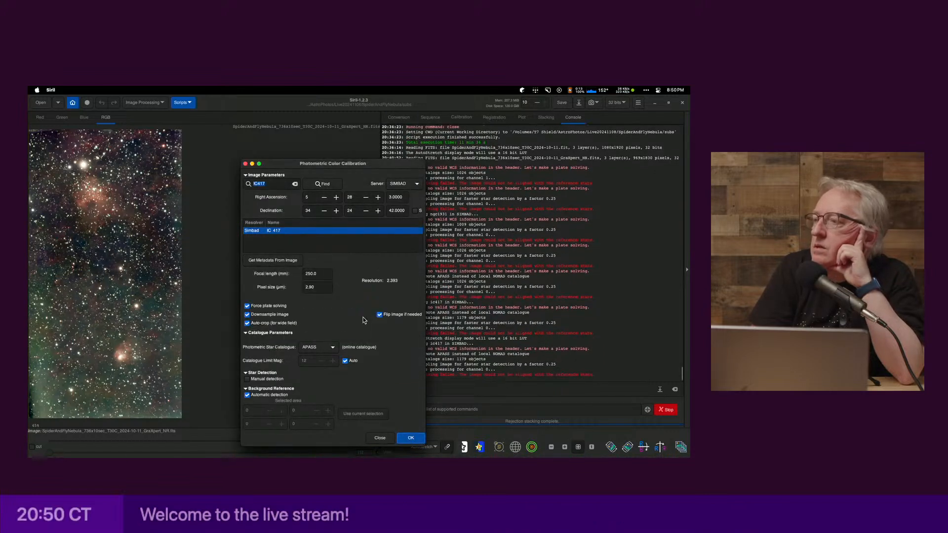
Step: Try the calibration with manual star detection enabled, and again with the NOMAD catalogue and manual detection turned off
click(256, 380)
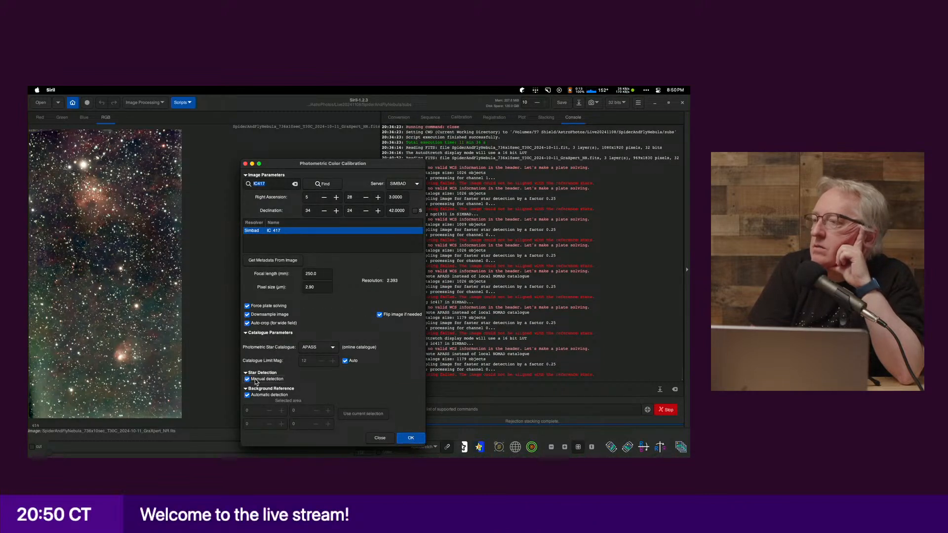
click(416, 443)
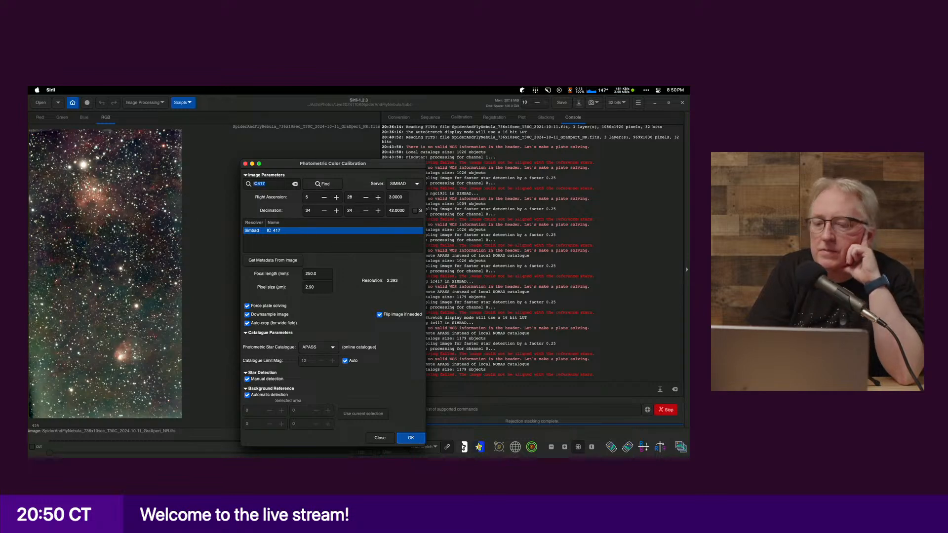
click(326, 352)
click(326, 352)
click(331, 353)
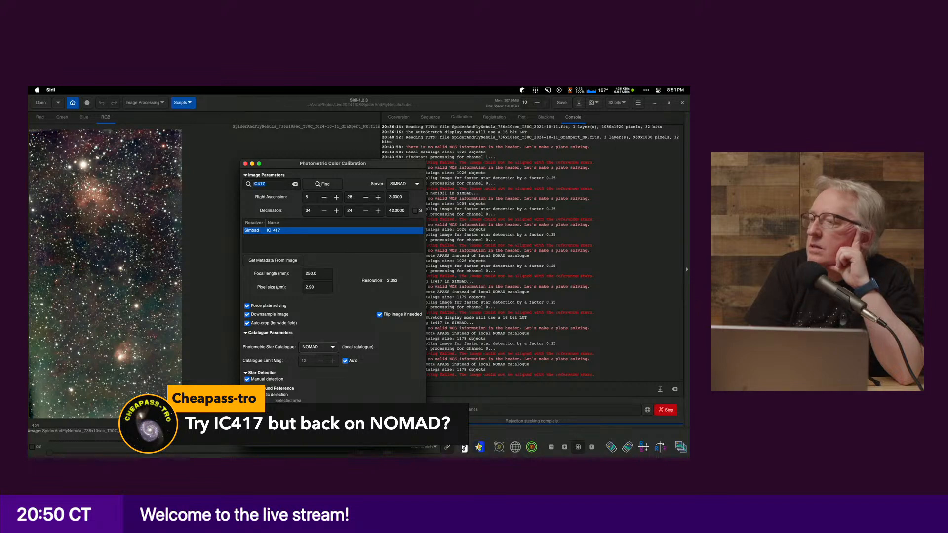
click(276, 380)
click(379, 438)
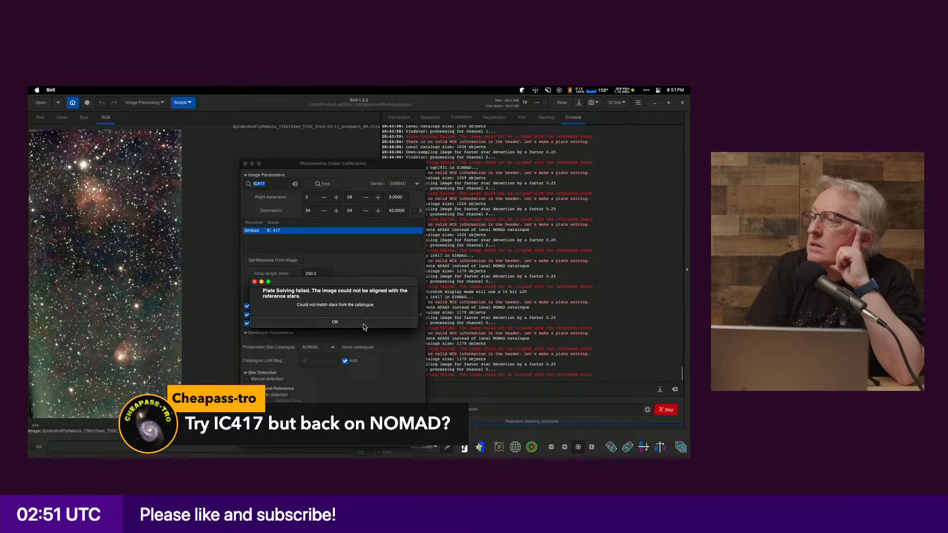
click(364, 325)
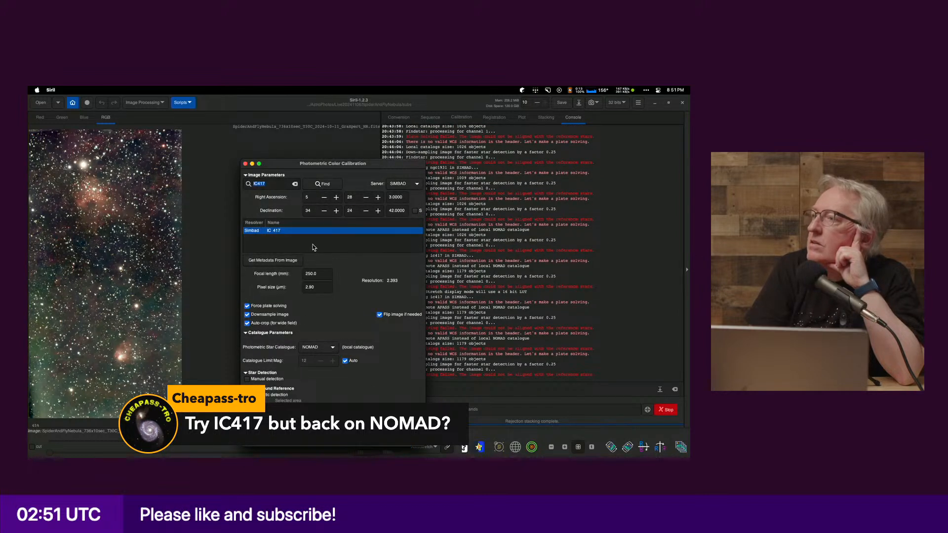
Step: Set the focal length to 220 mm and retry the photometric color calibration
click(310, 271)
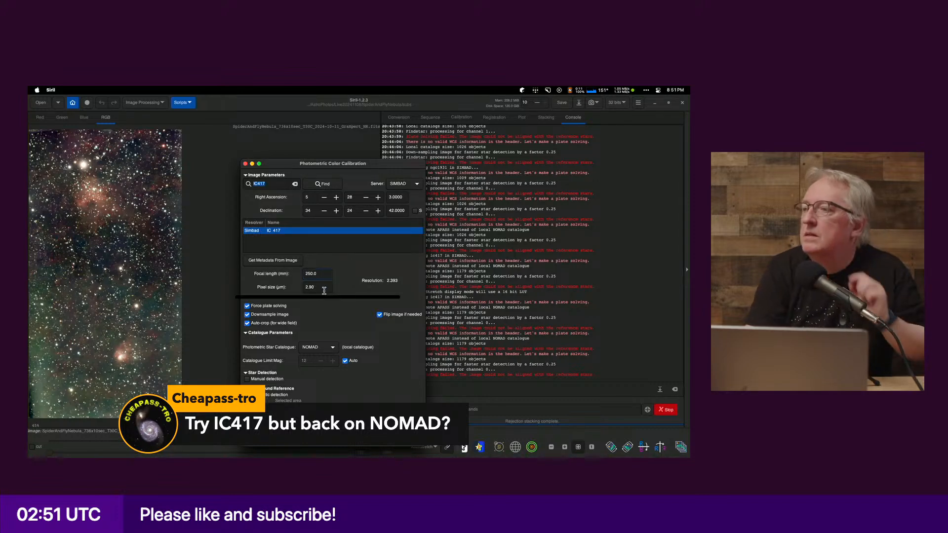
key(BackSpace)
text(2)
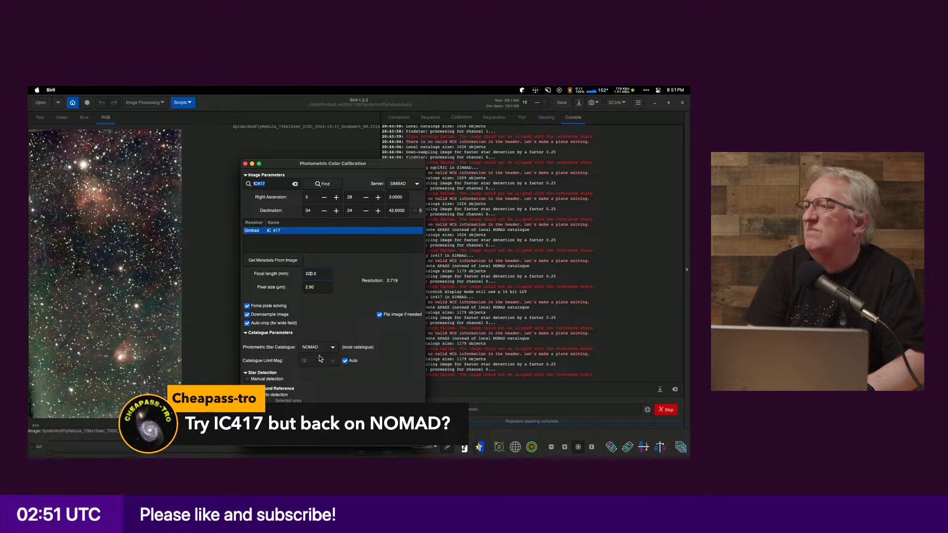
click(409, 434)
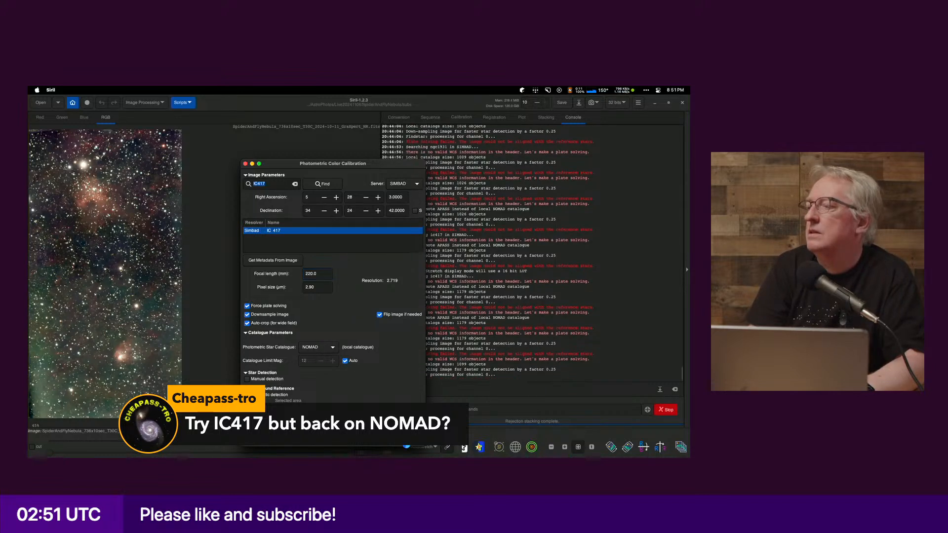
click(336, 318)
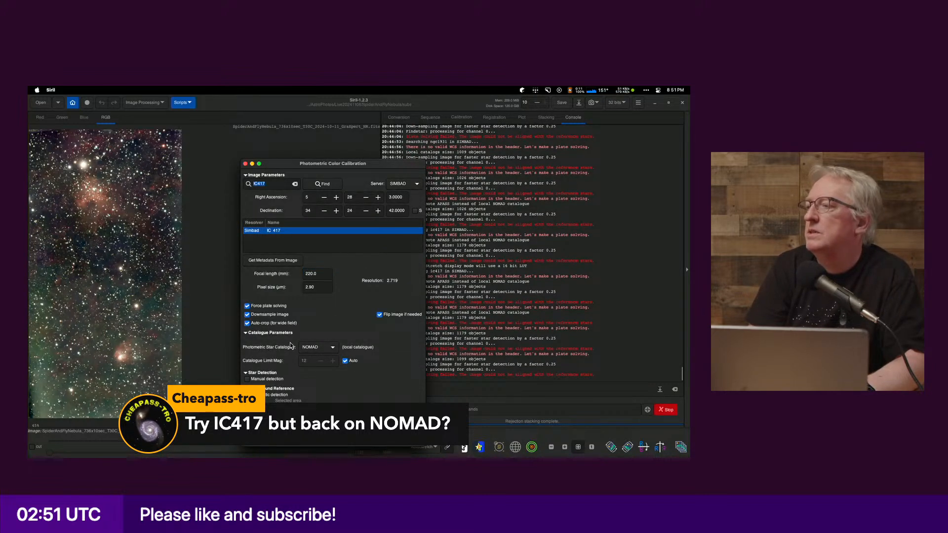
Step: Enable manual star detection, disable automatic background reference, select an area around the Spider Nebula, and retry the calibration
drag(53, 176, 106, 276)
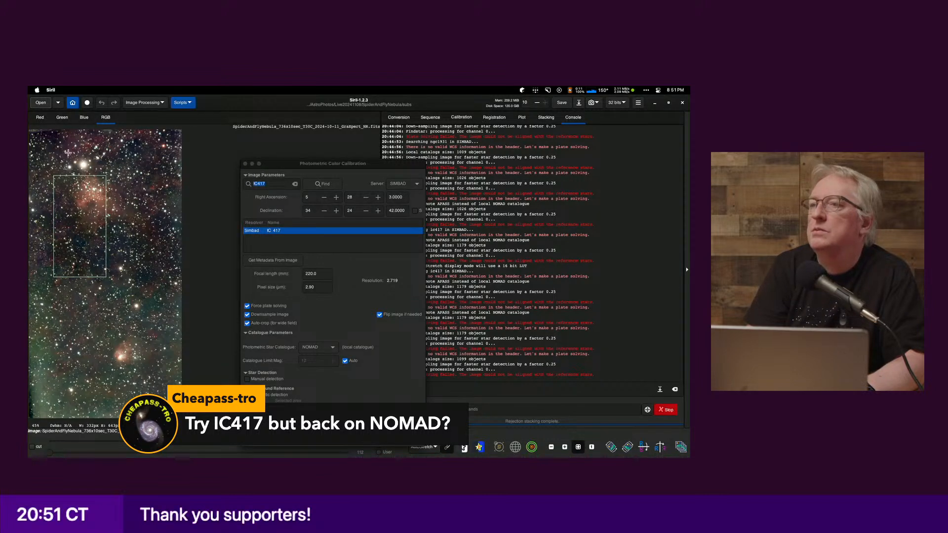
drag(51, 151, 146, 264)
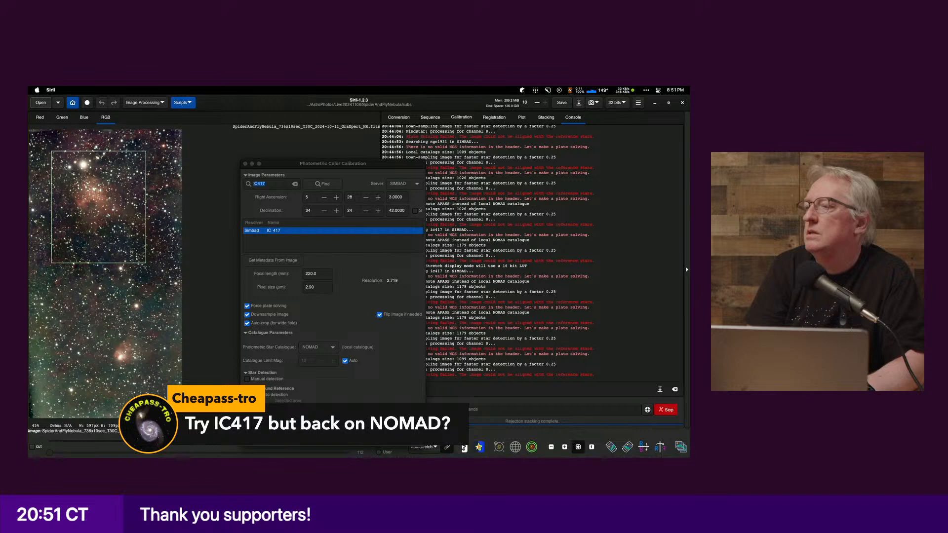
click(263, 380)
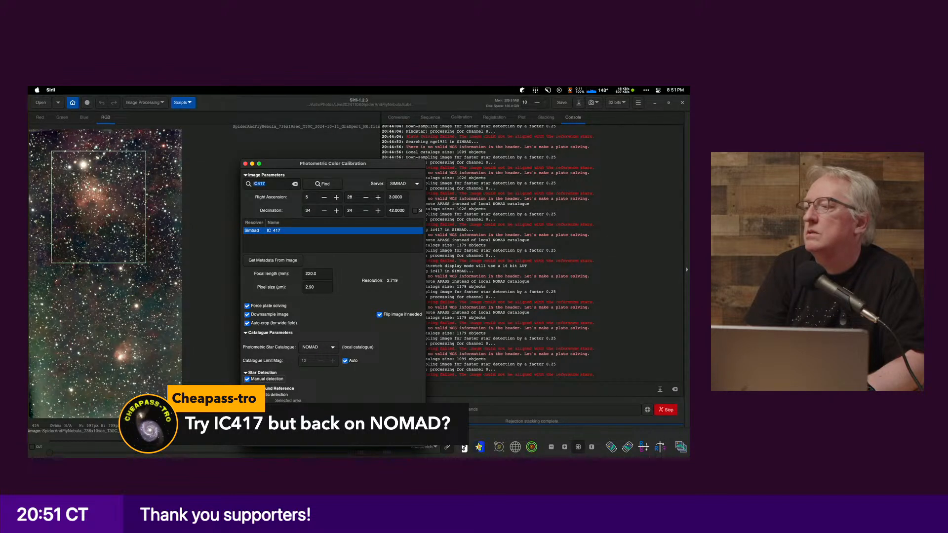
click(275, 397)
click(284, 423)
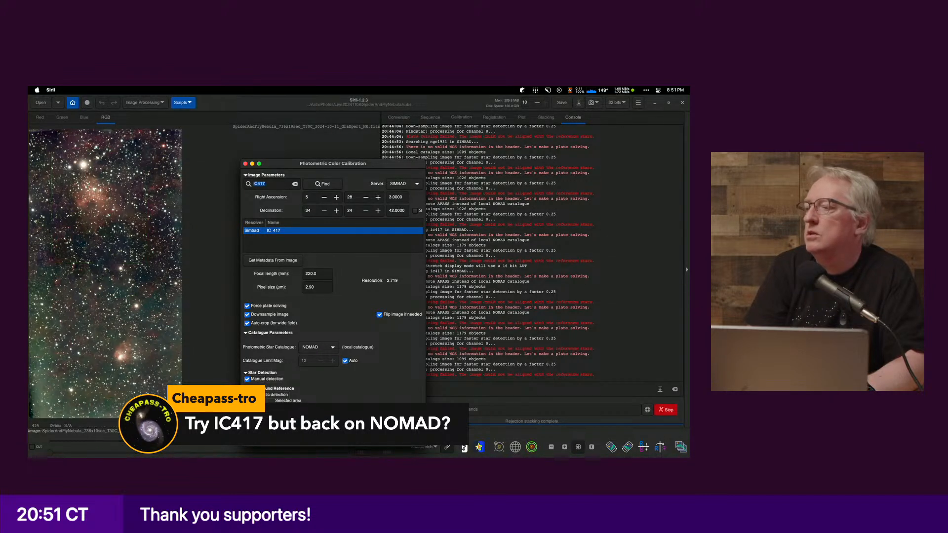
drag(57, 160, 132, 252)
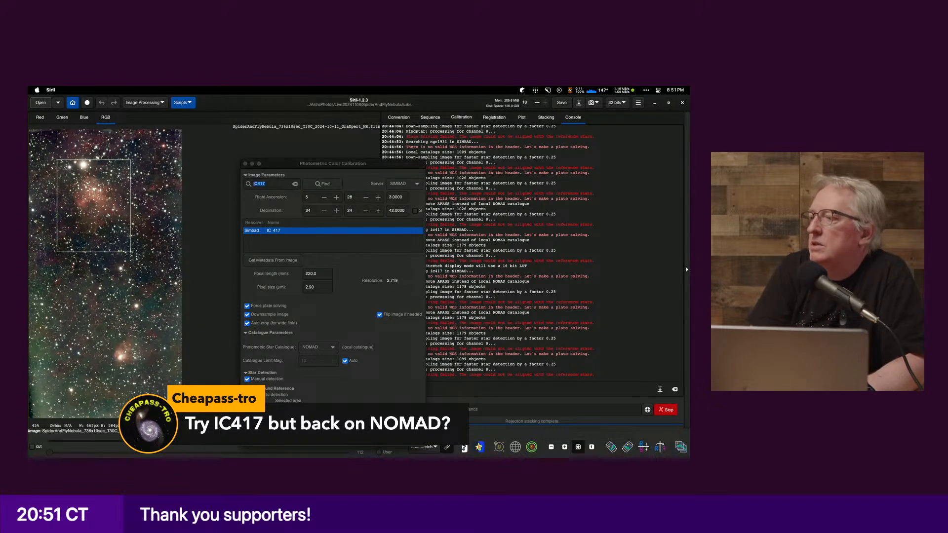
click(379, 439)
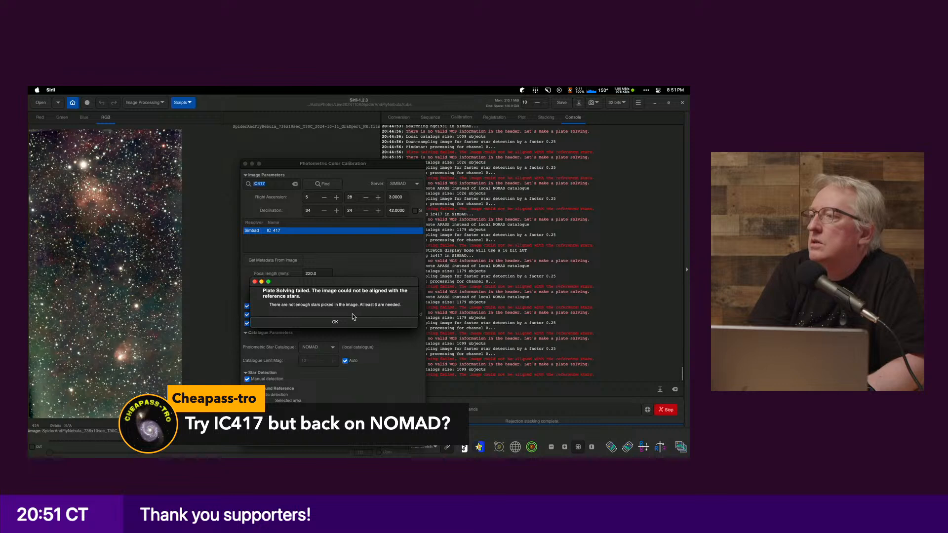
click(348, 322)
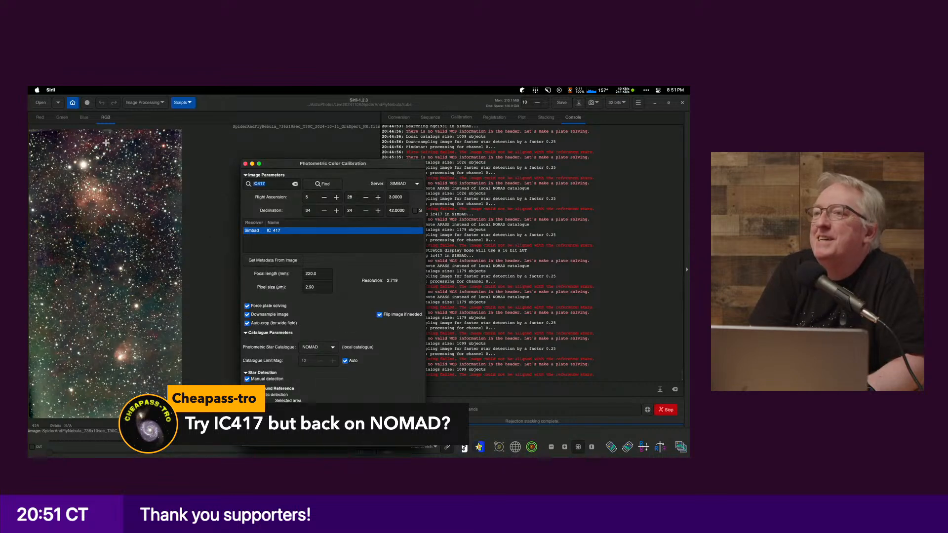
Step: Retry the calibration with a larger selection around the Spider Nebula and close the calibration dialog
drag(46, 138, 145, 263)
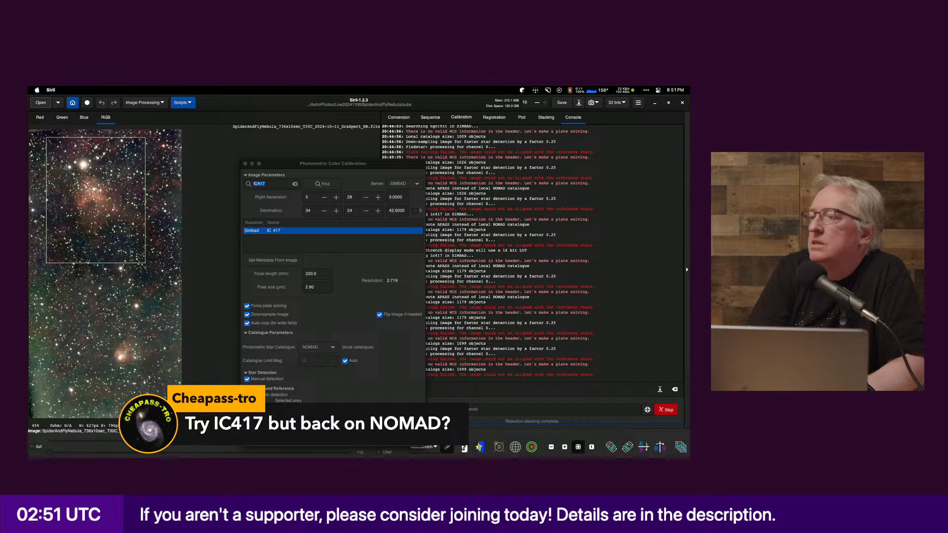
click(406, 438)
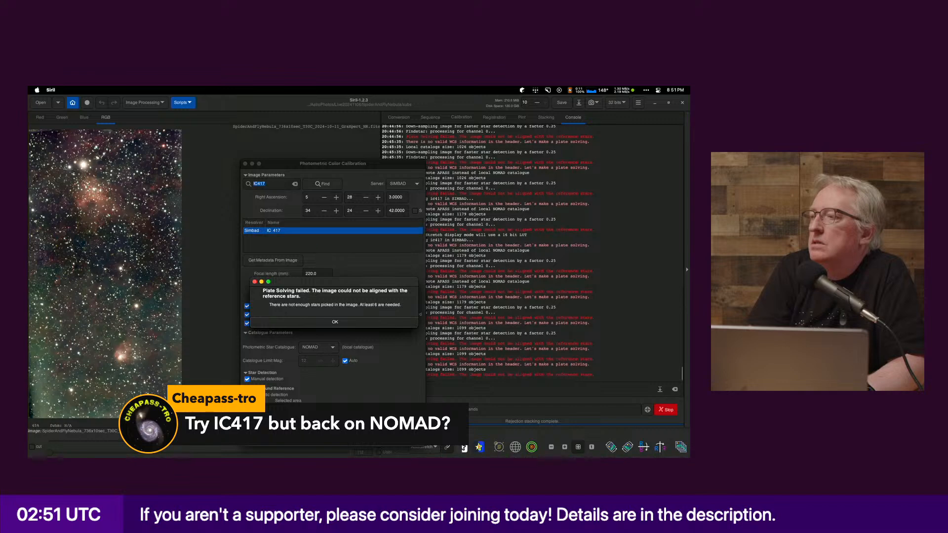
click(321, 319)
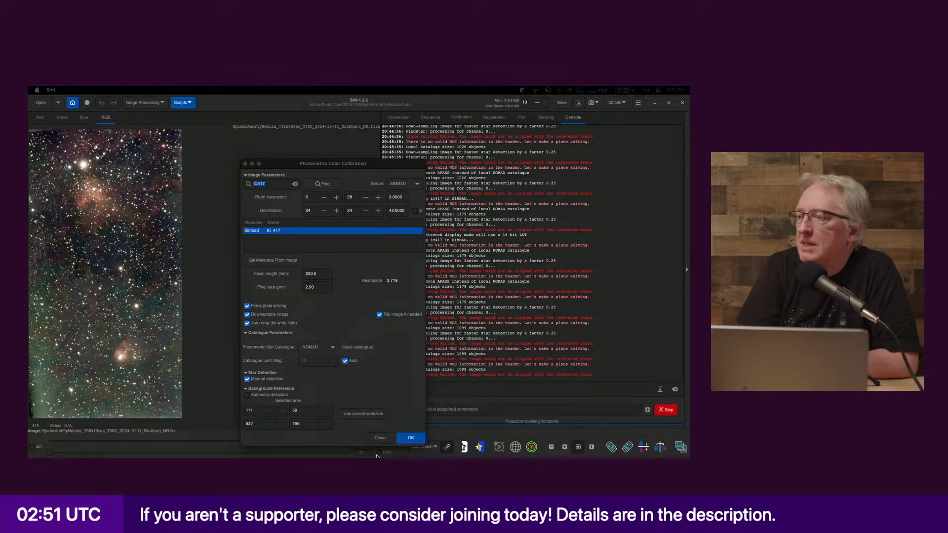
click(380, 441)
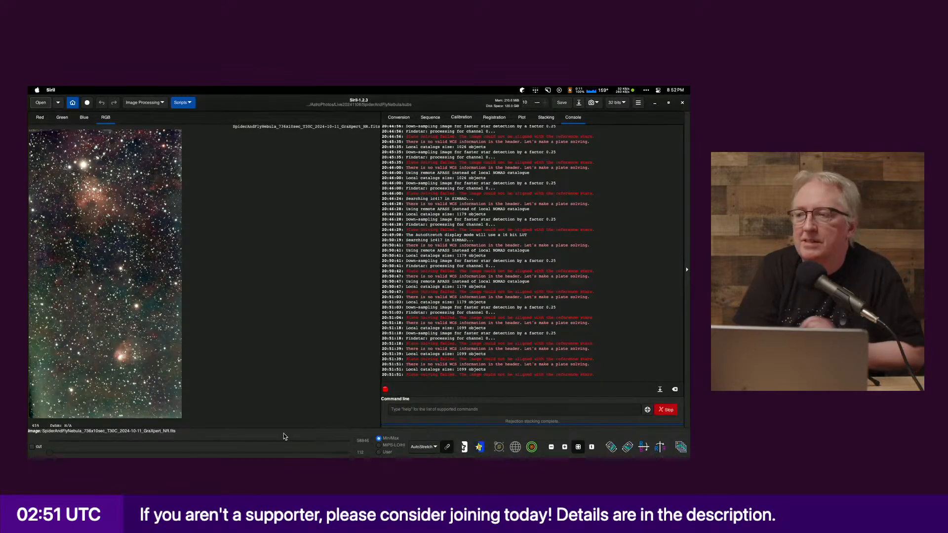
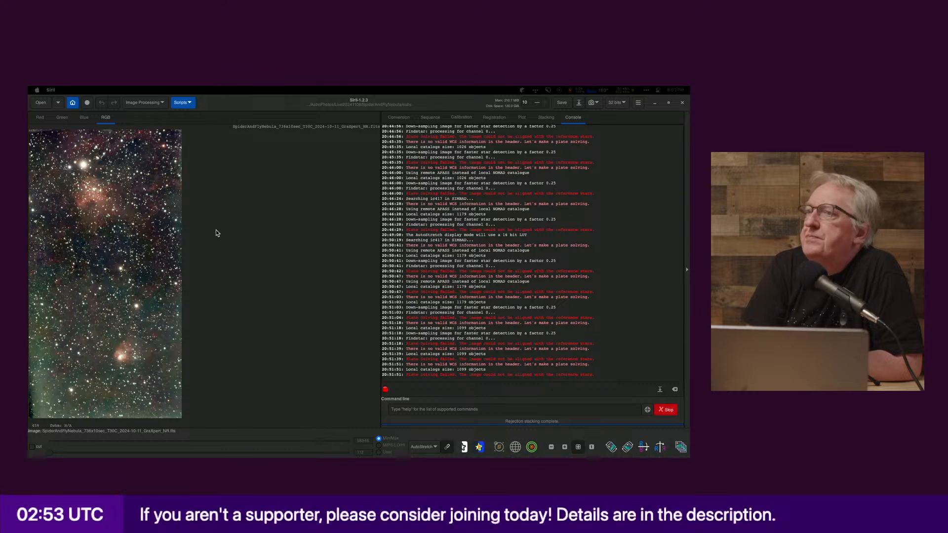
Step: Open the StarNet Star Removal dialog and set the image display mode to Linear
click(153, 104)
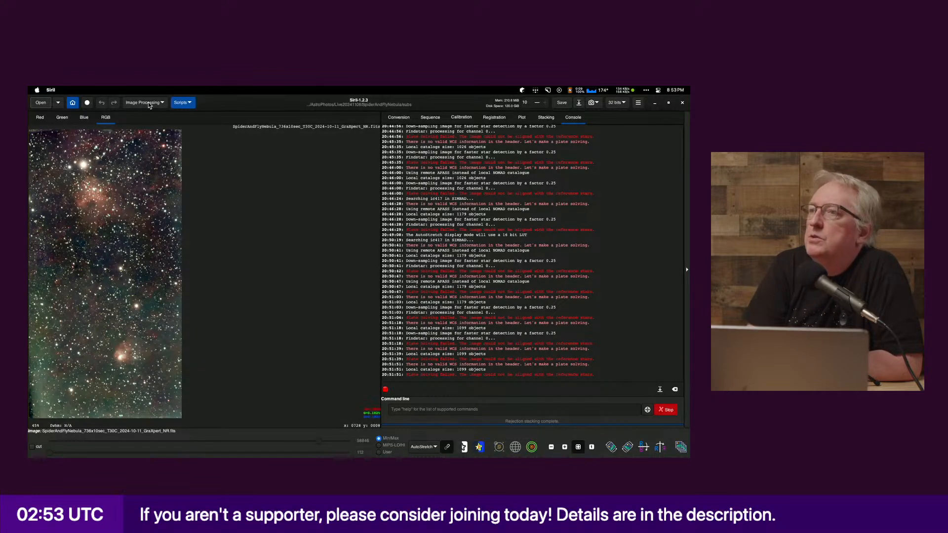
click(148, 103)
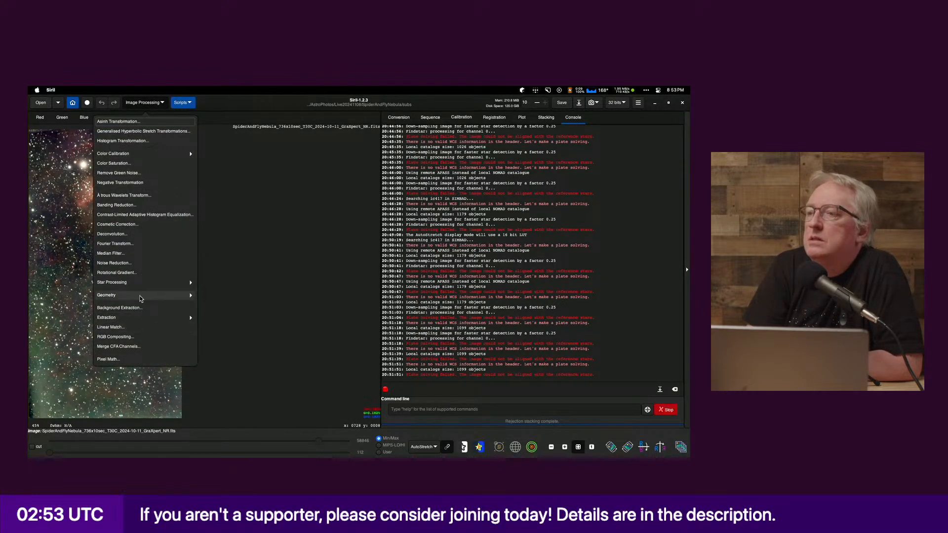
click(193, 282)
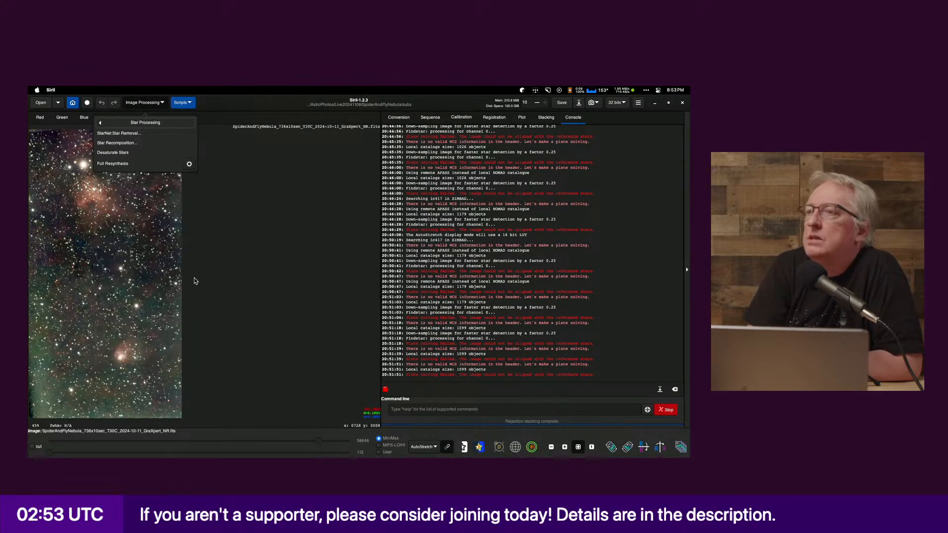
click(153, 134)
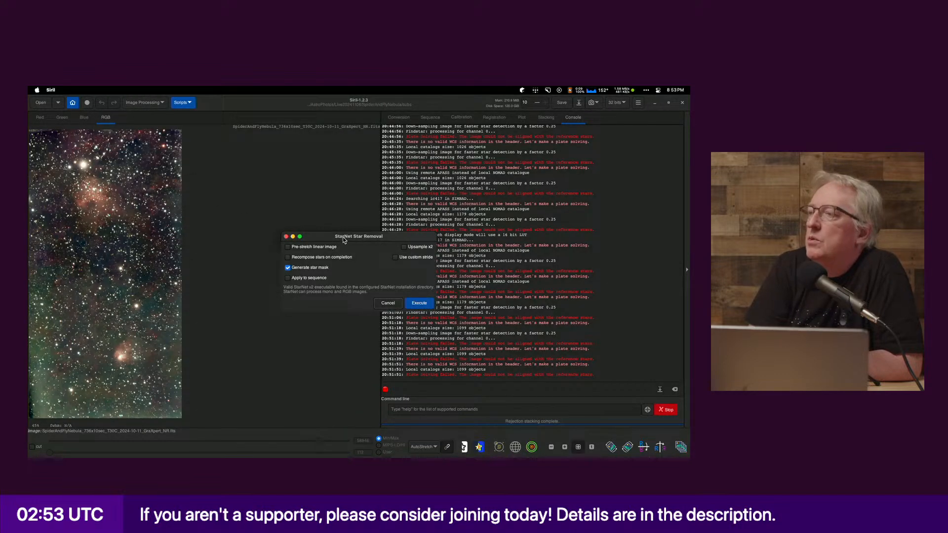
click(424, 447)
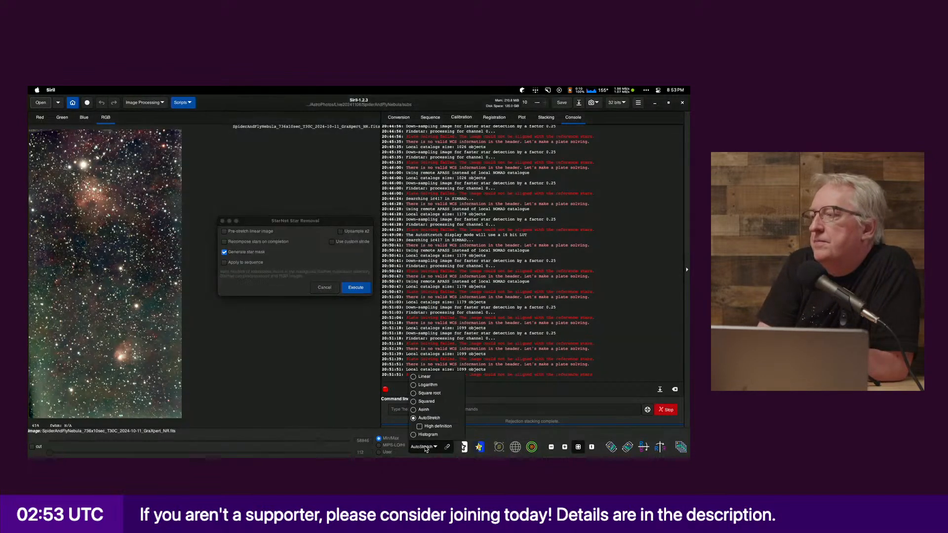
click(426, 378)
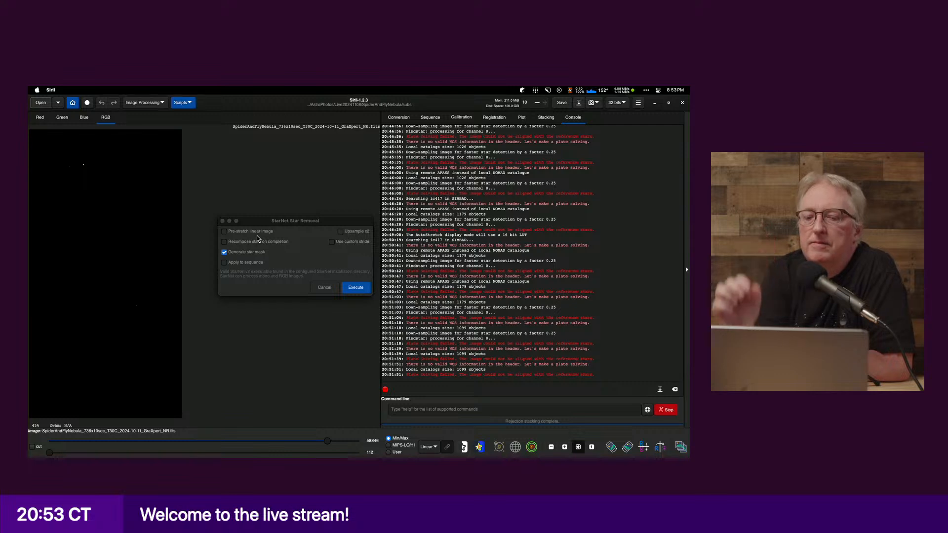
Step: Switch to Seti Astro's Suite to view its Statistical Stretch tool, and return to Siril
mouse_move(245, 237)
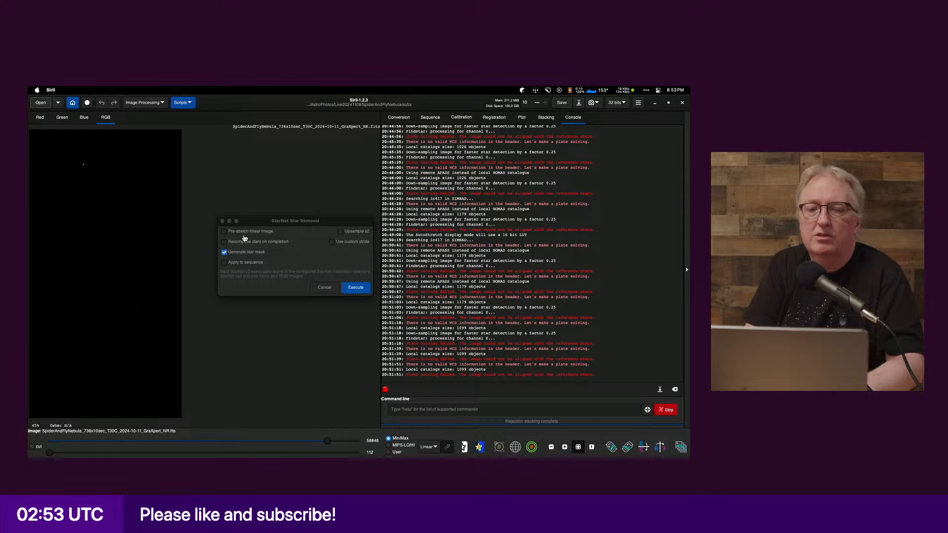
key(super+Tab)
click(259, 111)
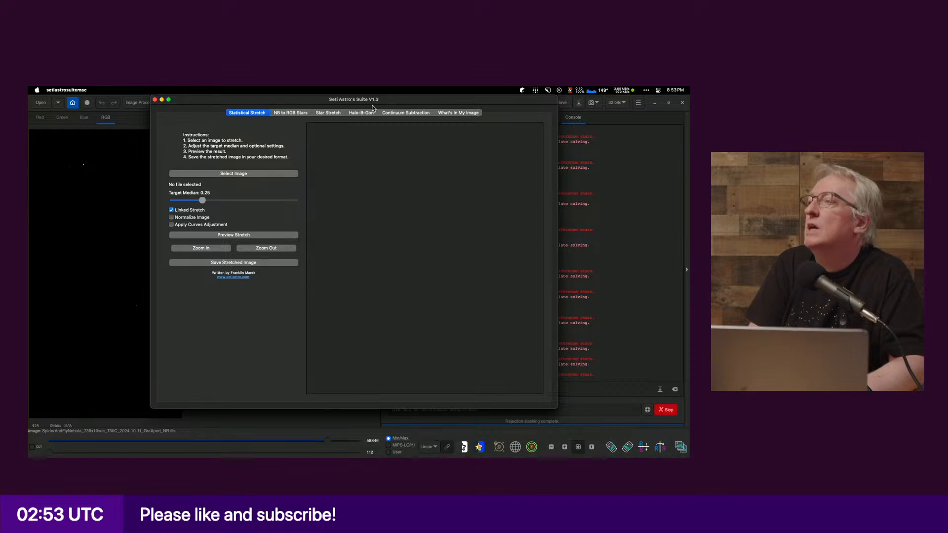
key(super+Tab)
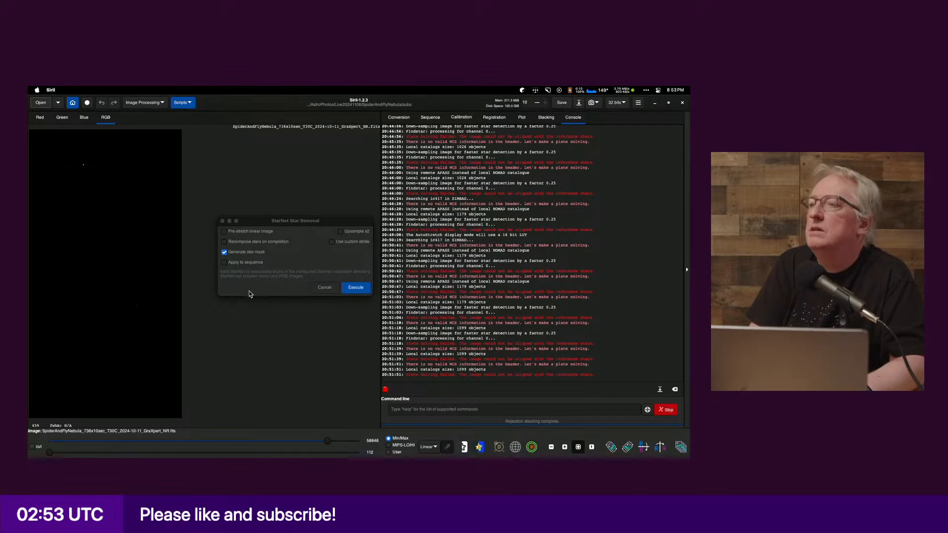
Step: Cancel the StarNet star removal and set the image display mode back to AutoStretch
click(325, 288)
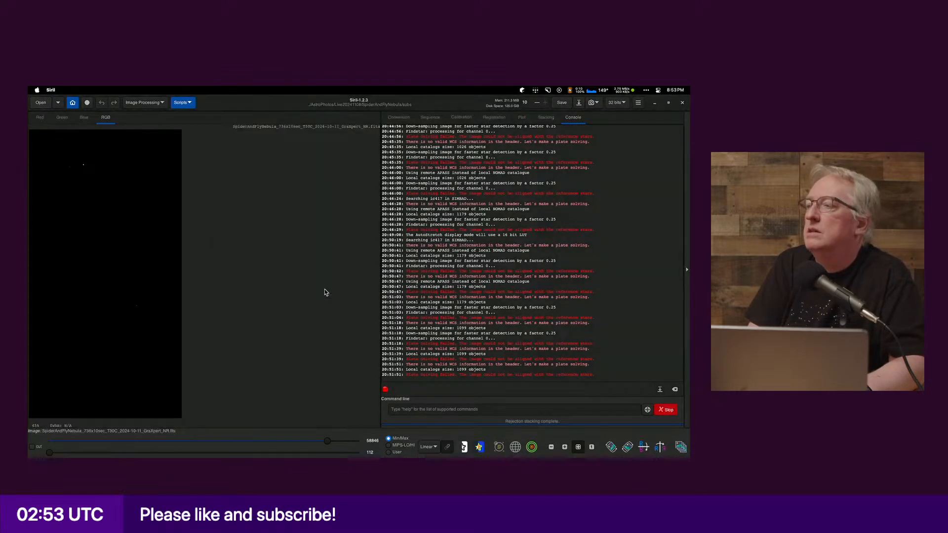
click(431, 451)
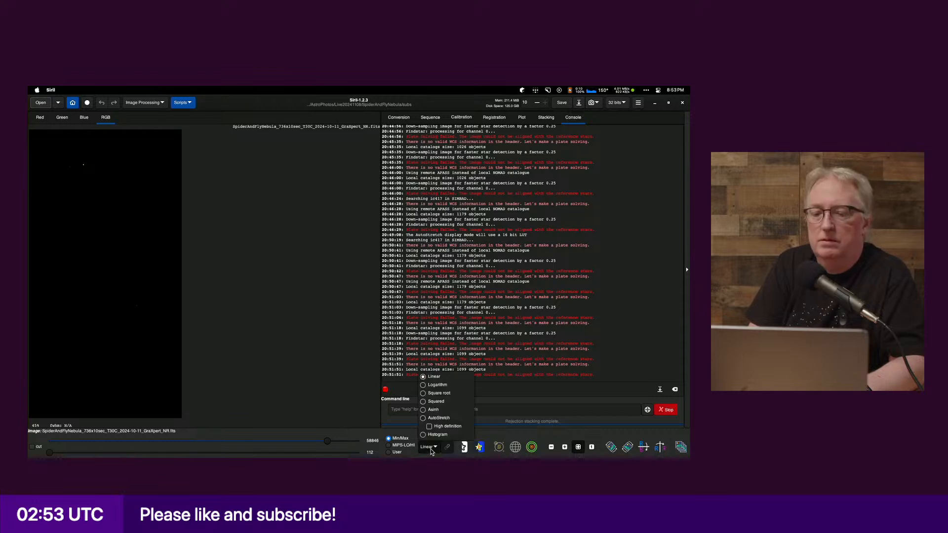
click(432, 419)
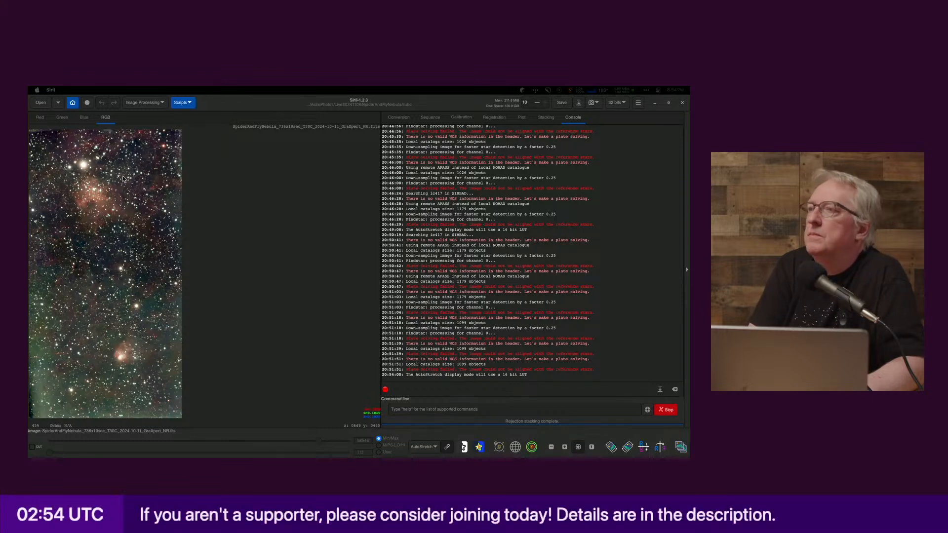
click(153, 106)
click(152, 106)
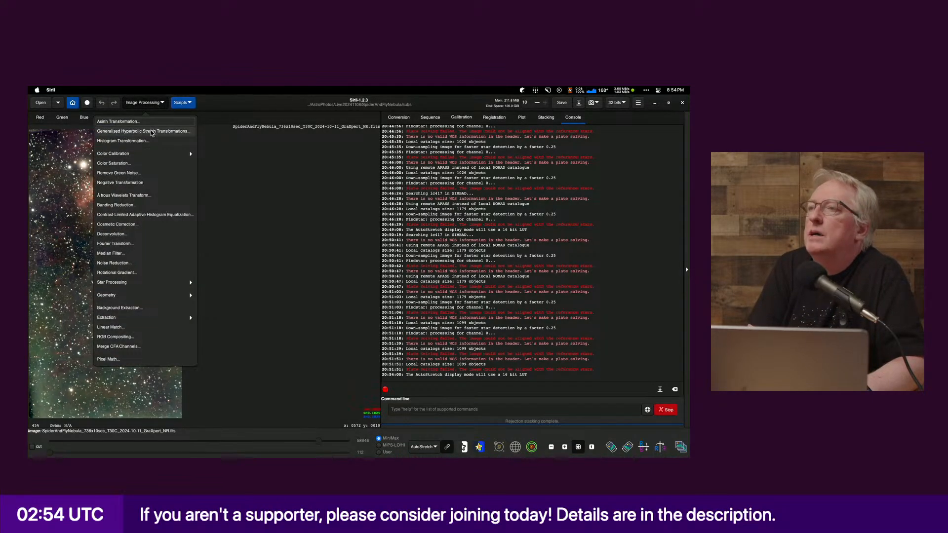
click(212, 168)
click(143, 102)
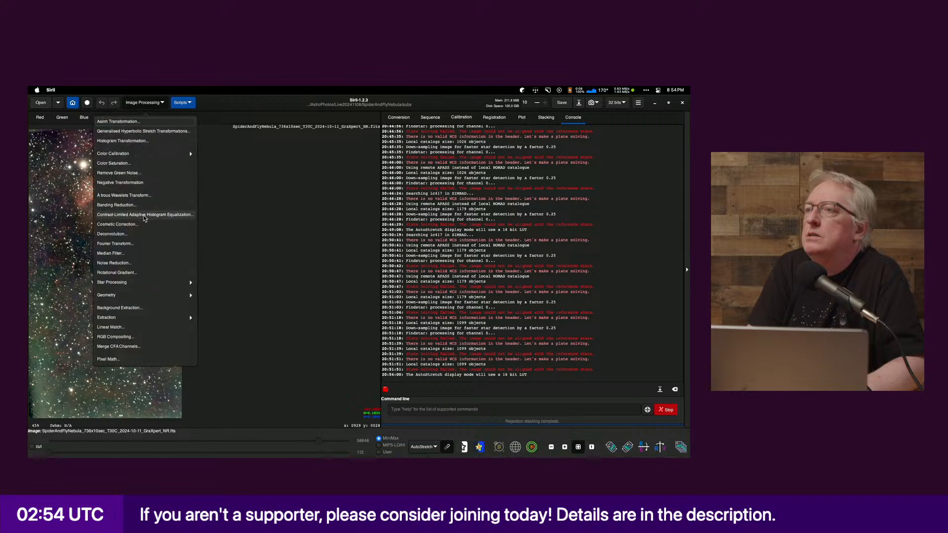
click(363, 436)
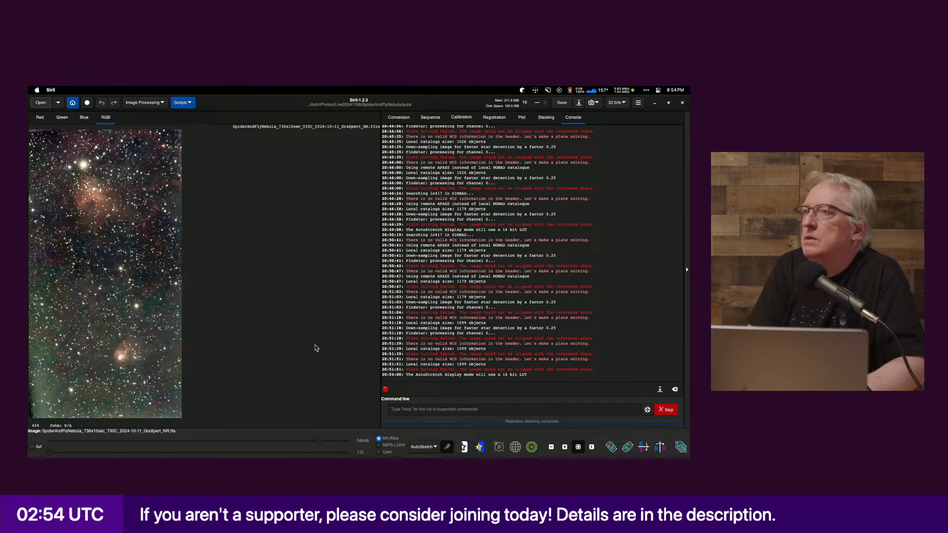
Step: Run StarNet star removal with linear pre-stretch, star mask generation and x2 upsampling enabled
click(155, 104)
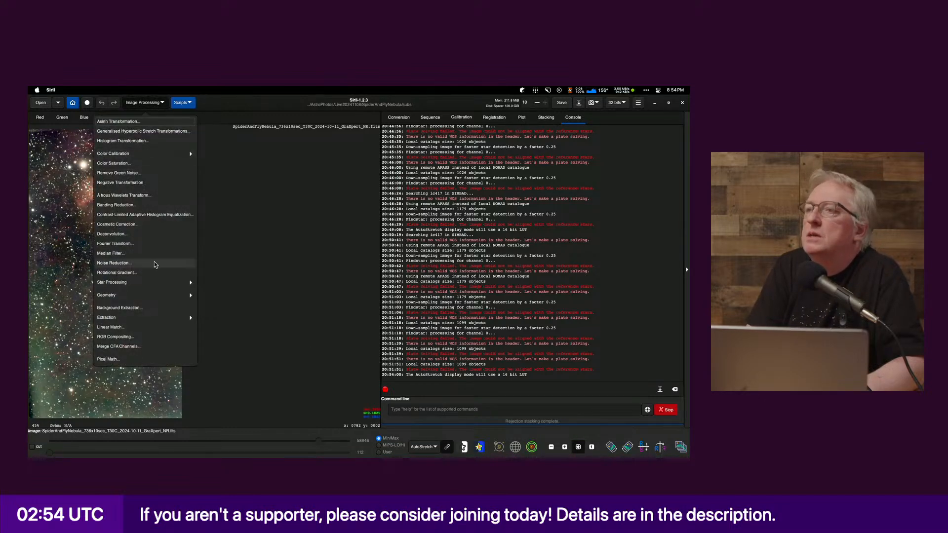
click(148, 283)
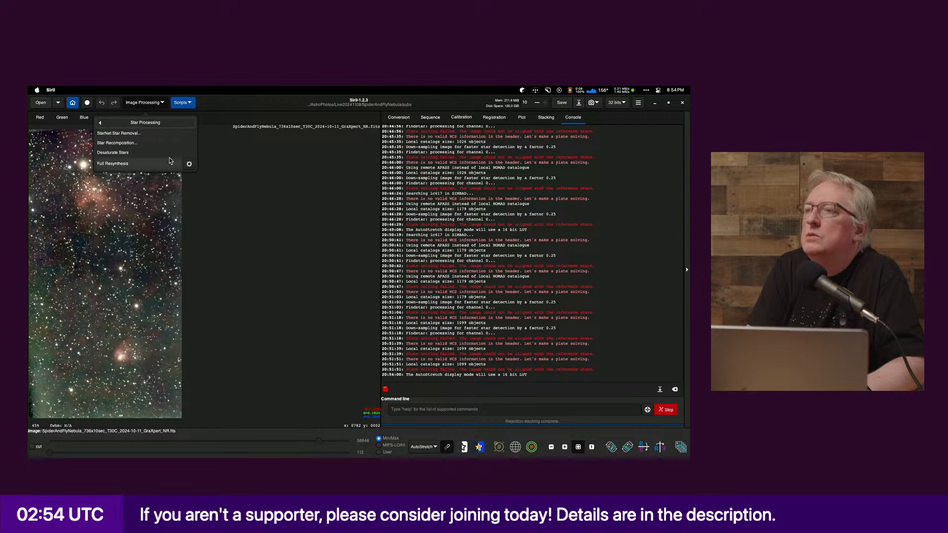
click(164, 134)
click(225, 232)
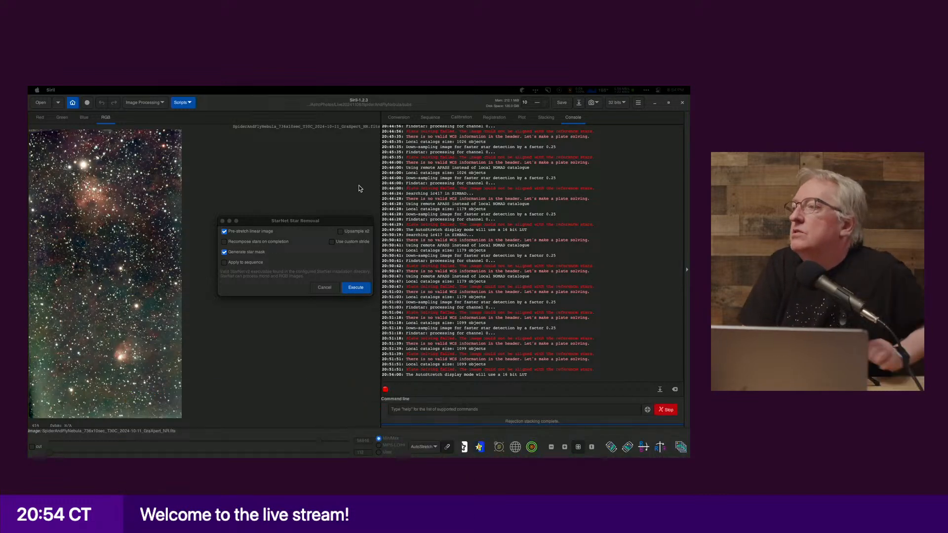
click(345, 244)
click(340, 231)
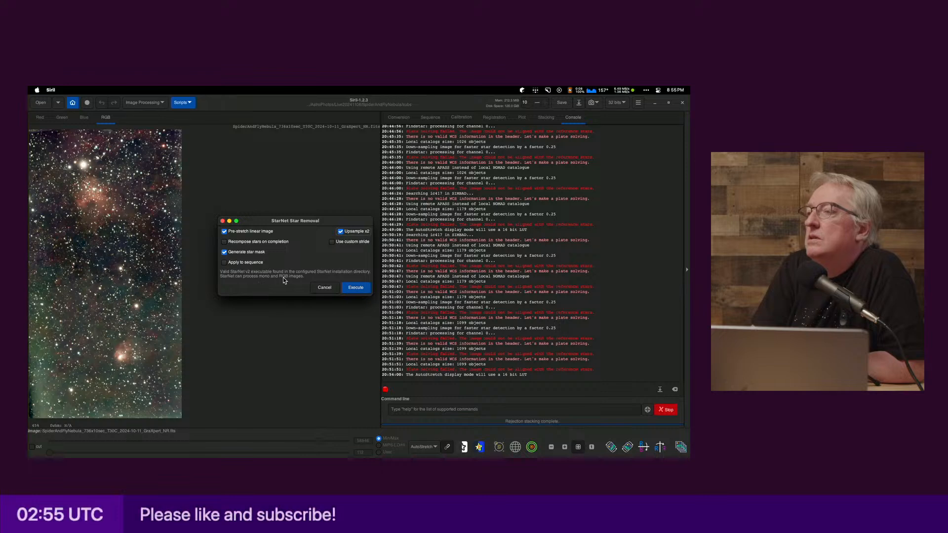
click(355, 288)
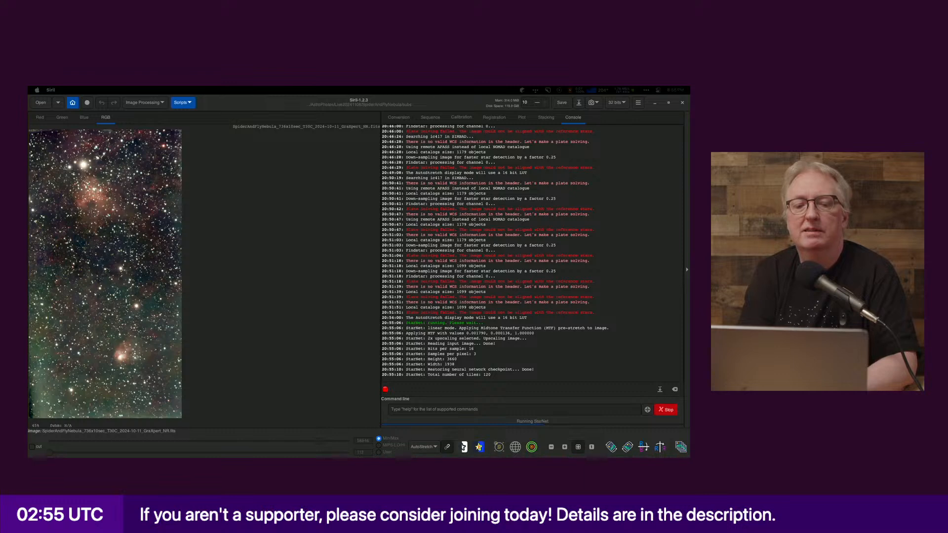
Step: Switch to Seti Astro's Suite and load the starless SpiderAndFlyNebula file from the subs folder into Statistical Stretch
click(348, 332)
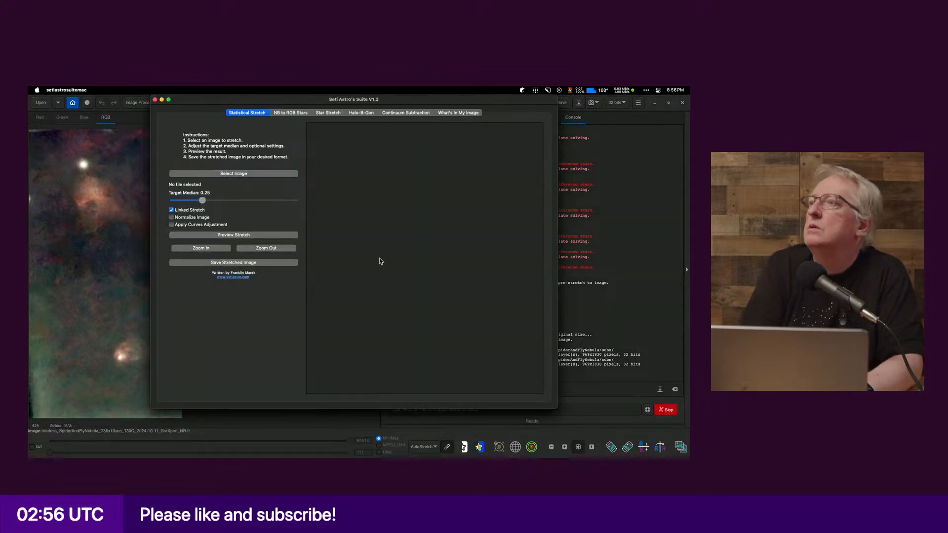
click(222, 174)
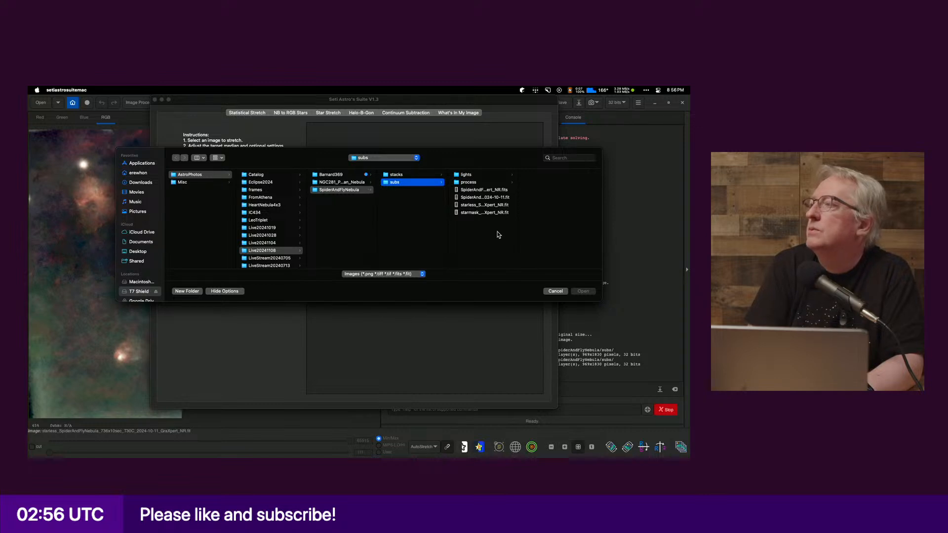
click(493, 206)
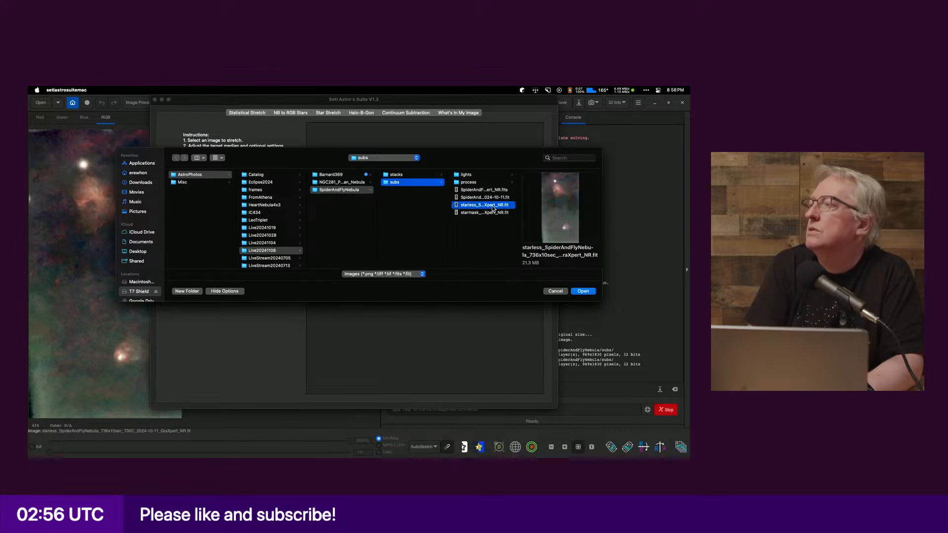
double_click(493, 205)
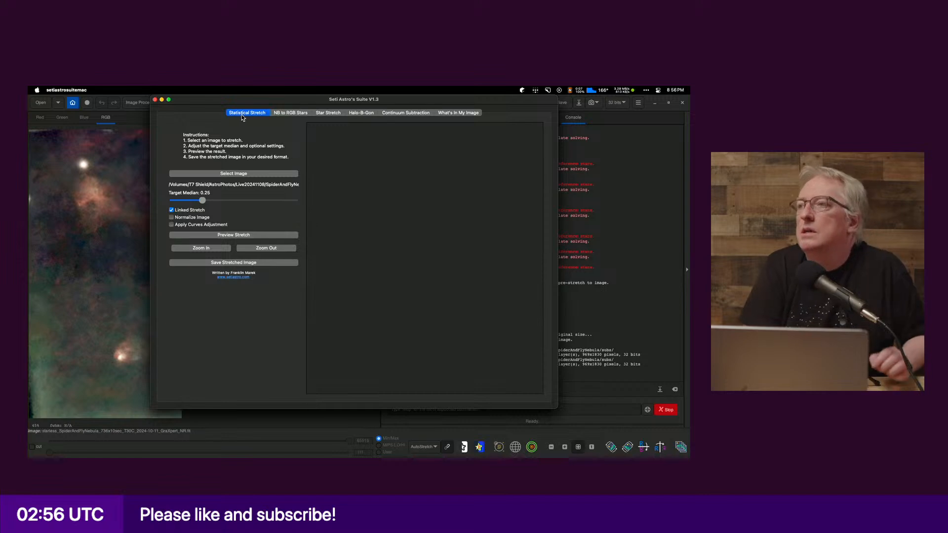
drag(239, 102, 289, 108)
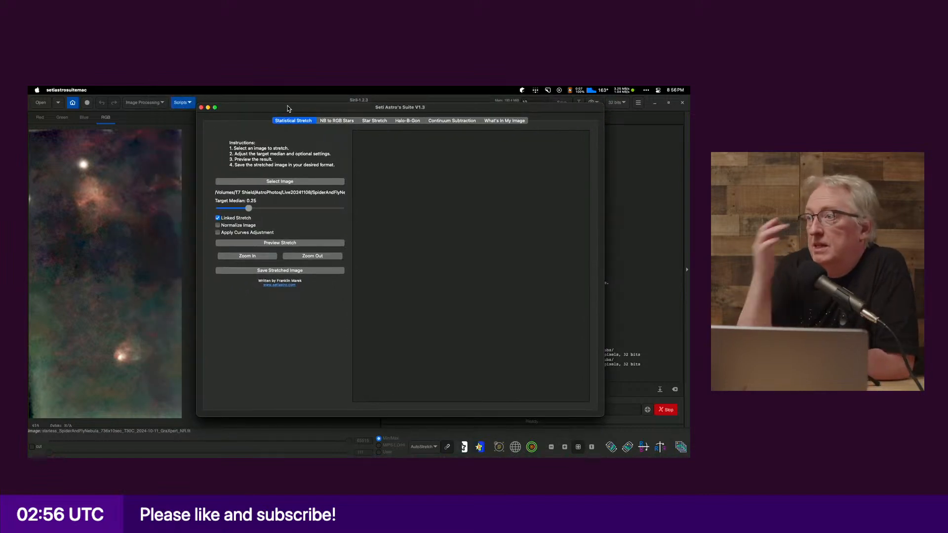
Step: Preview the linked statistical stretch of the starless image and zoom out to show the whole frame
click(266, 244)
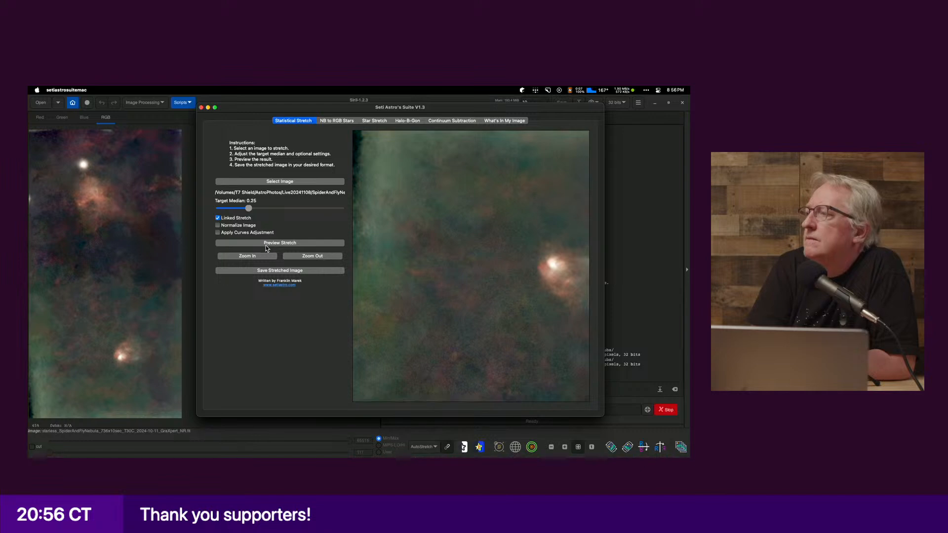
click(319, 256)
click(319, 256)
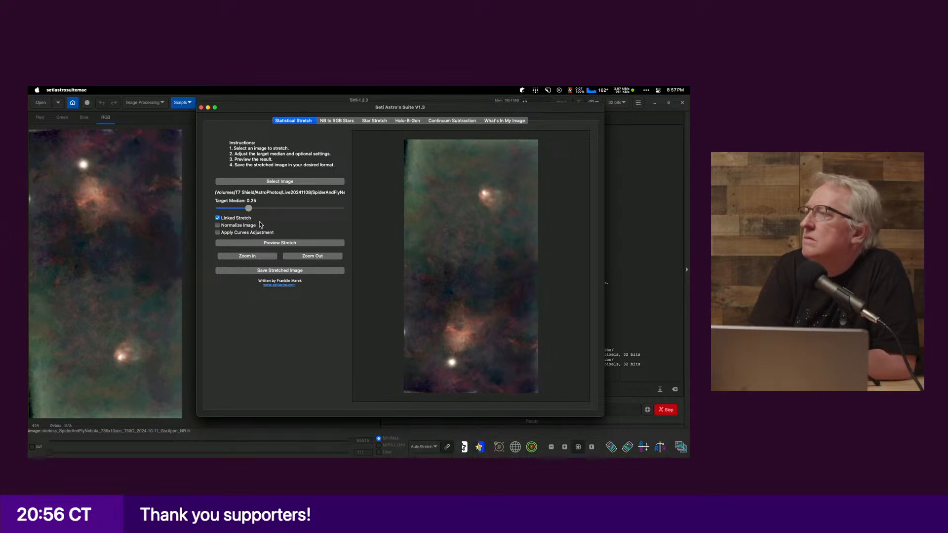
Step: Try target medians of 0.08, 0.28 and 0.21 for the statistical stretch preview
drag(246, 210, 227, 210)
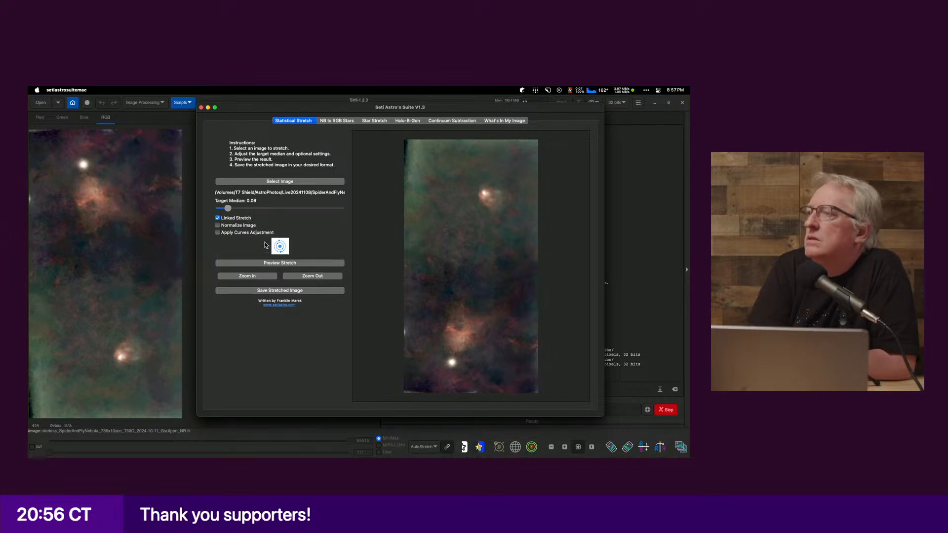
click(253, 209)
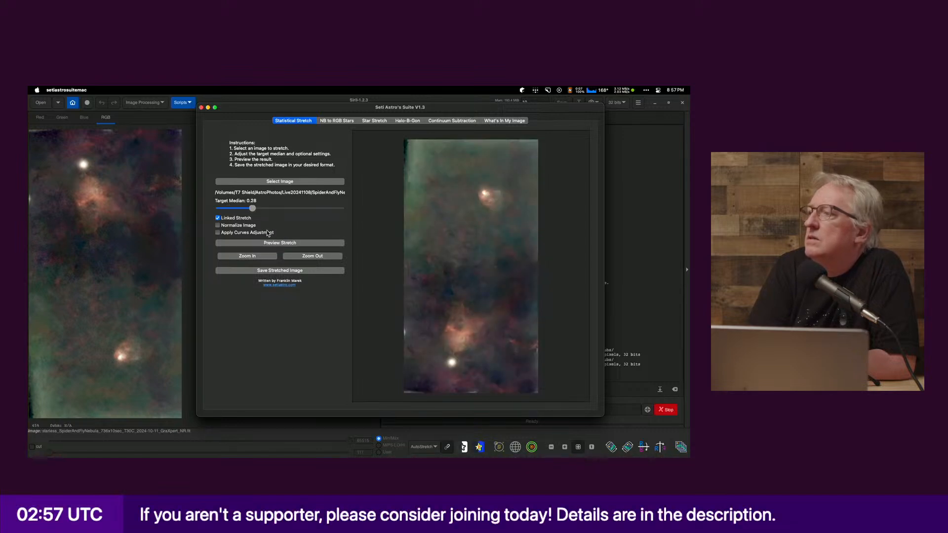
drag(256, 210, 243, 210)
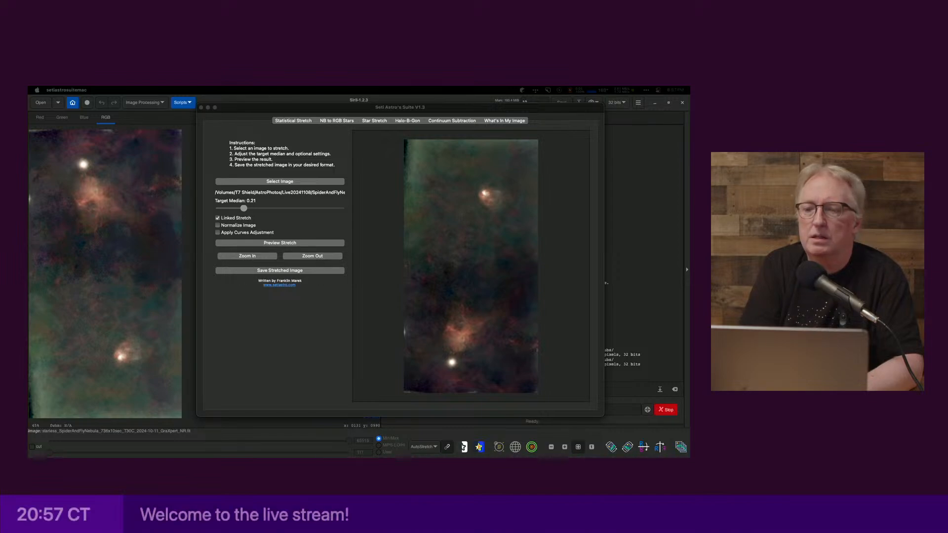
Step: Compare the stretched preview with the Waid Observatory reference image of IC417 and NGC1931 in Zen Browser
key(super+Tab)
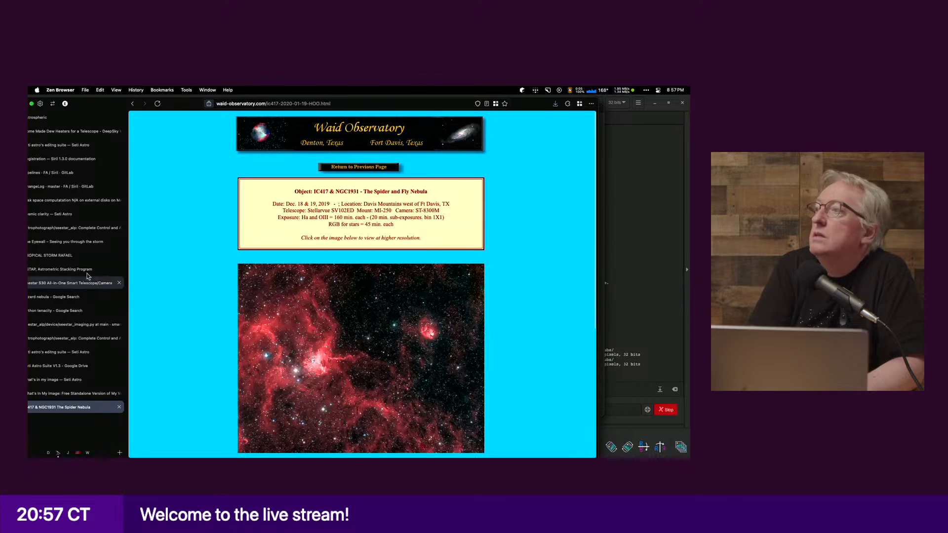
scroll(193, 294, down, 1)
scroll(193, 293, down, 1)
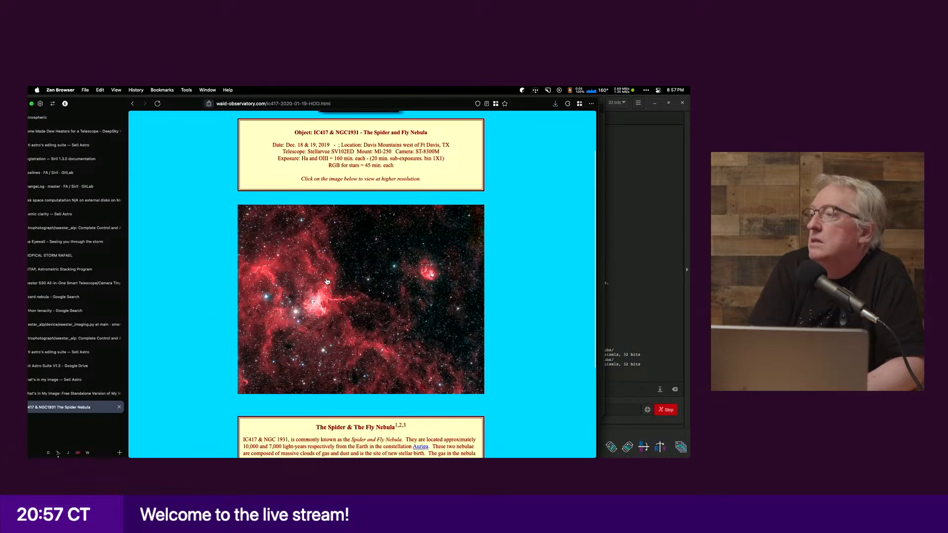
key(super+Tab)
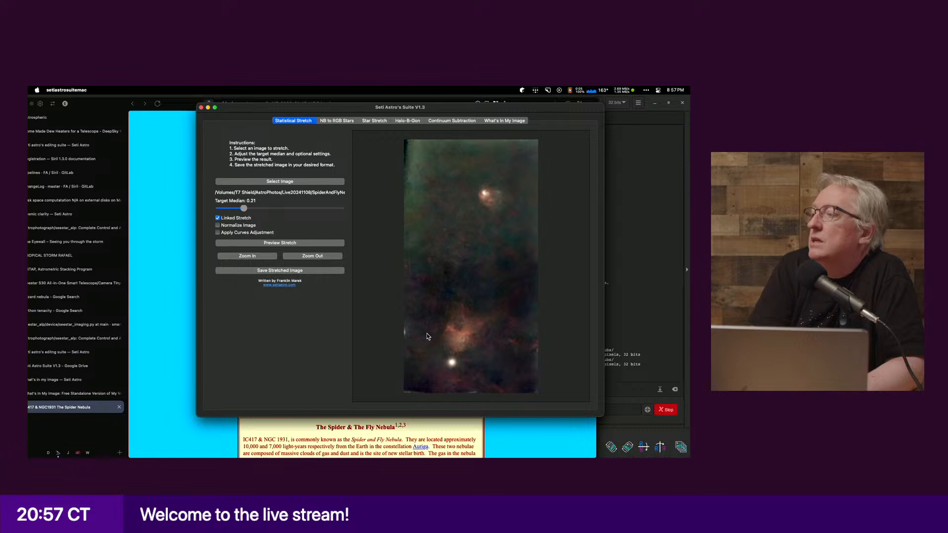
key(super+Tab)
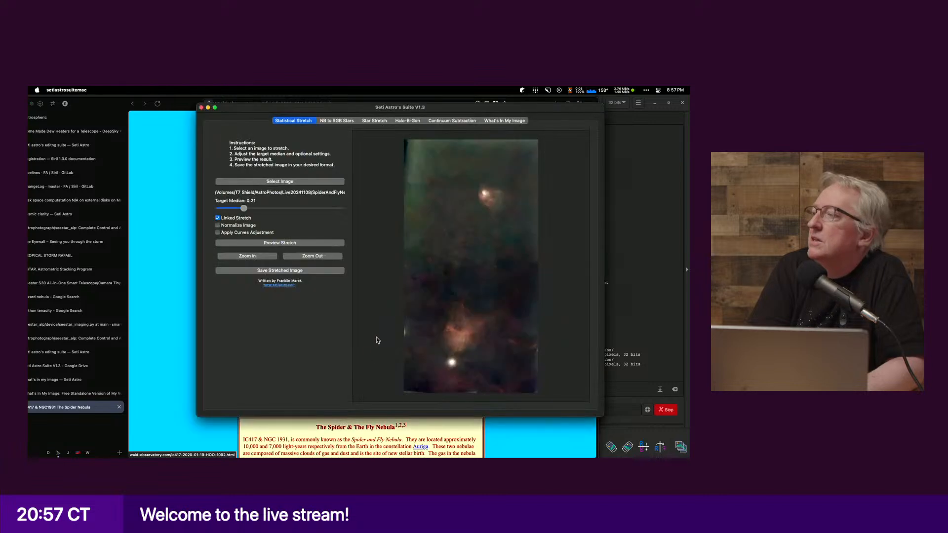
key(super+Tab)
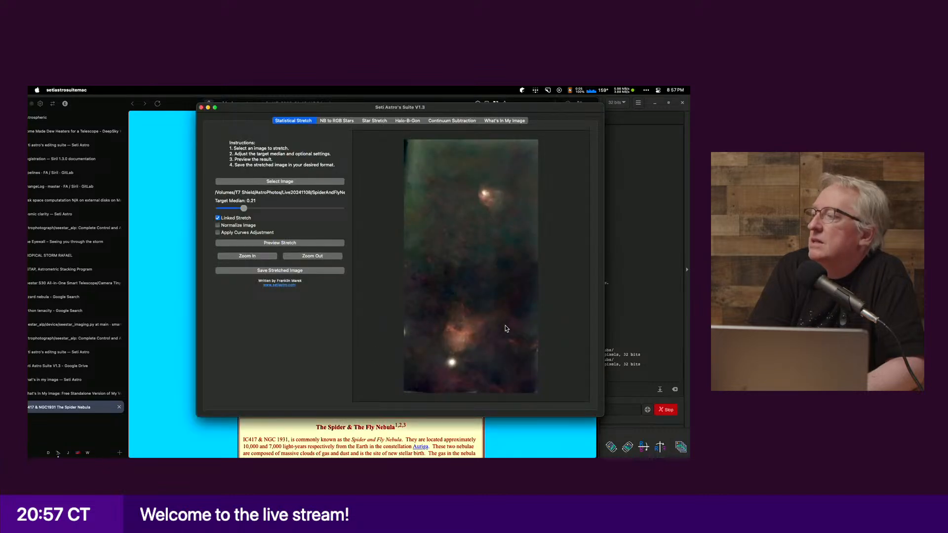
key(super+Tab)
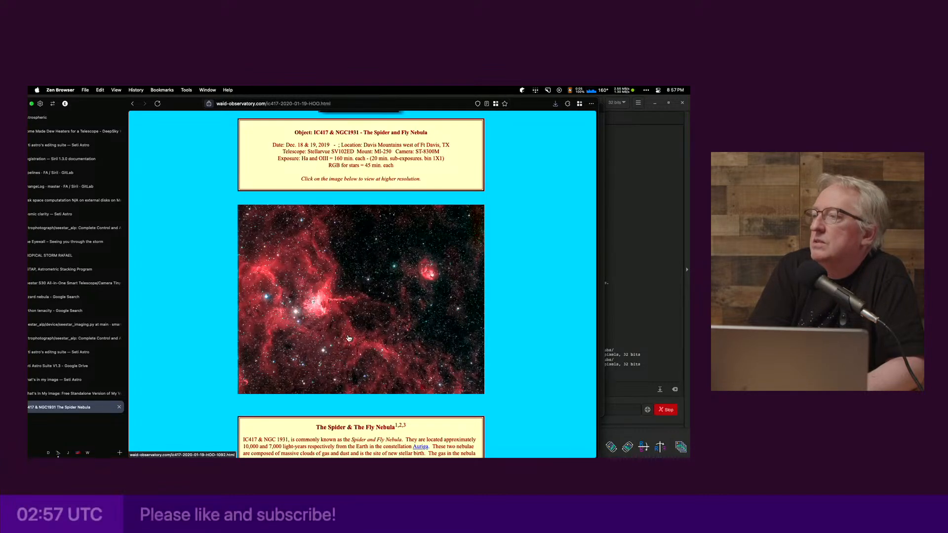
key(super+Tab)
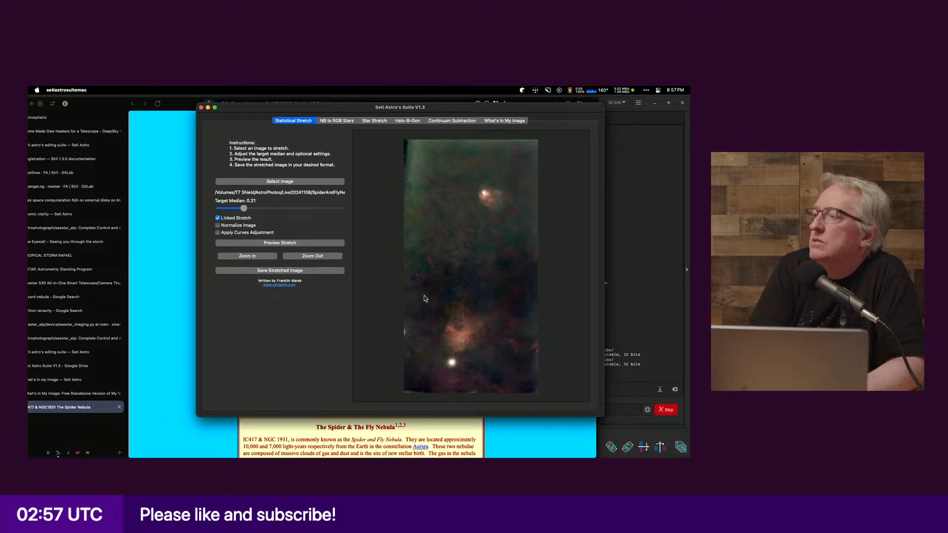
key(super+Tab)
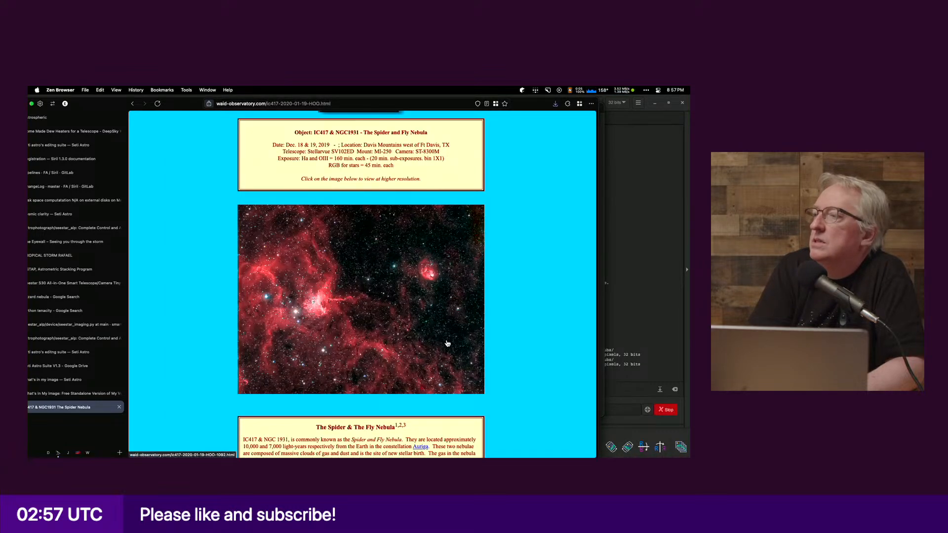
key(super+Tab)
key(super+Tab)
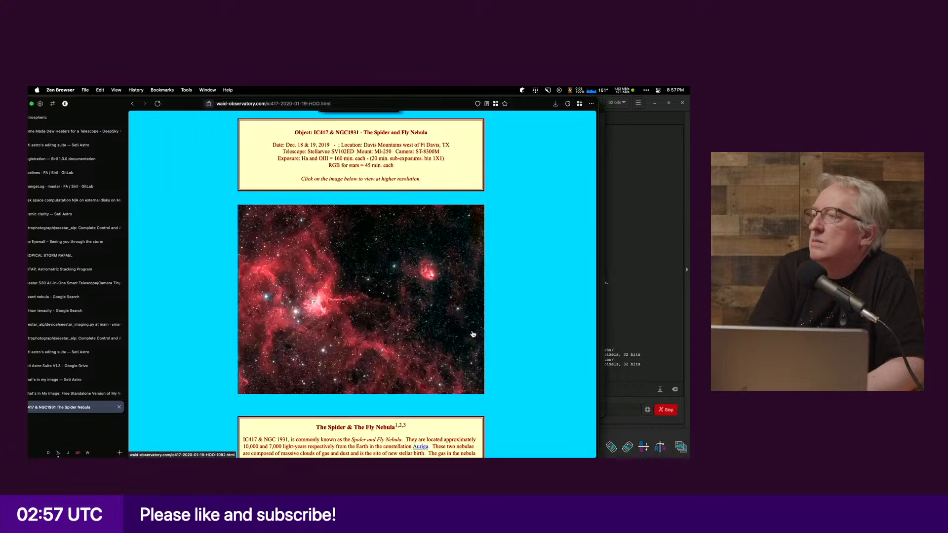
key(super+Tab)
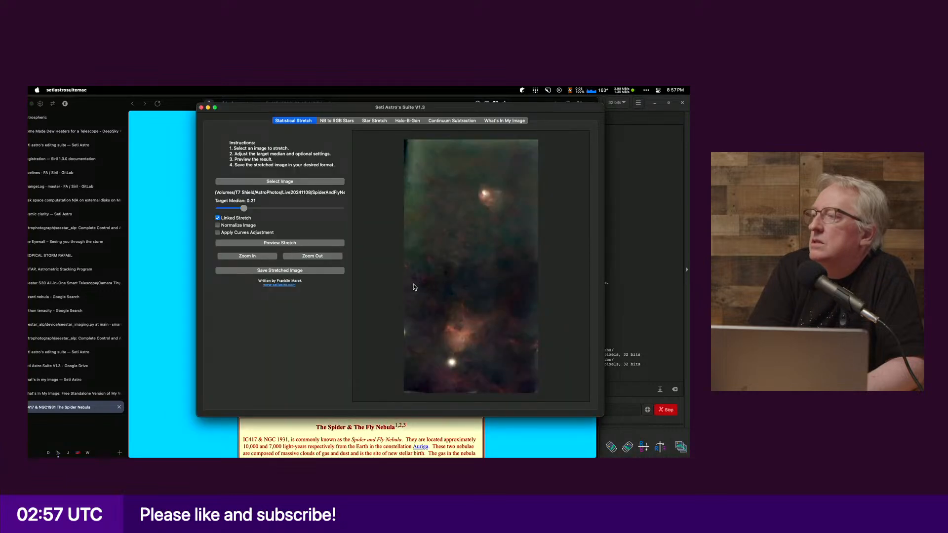
key(super+Tab)
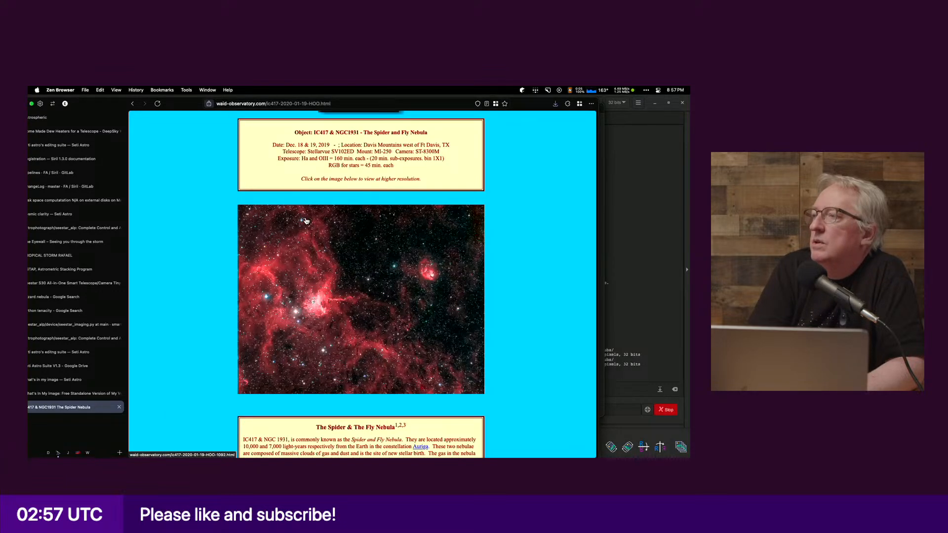
key(super+Tab)
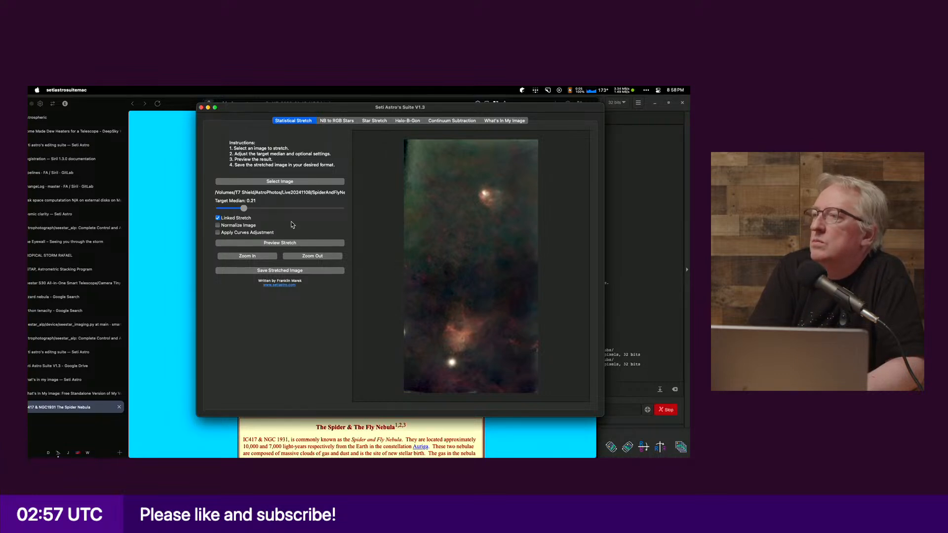
Step: Preview the stretch with target medians of 0.52 and 0.22, and set the target median to 0.20
drag(243, 208, 282, 213)
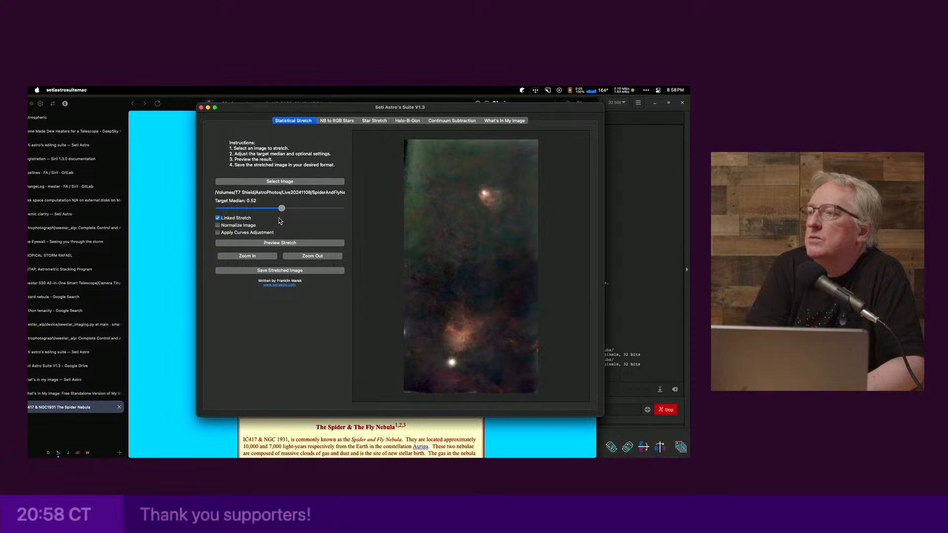
click(280, 243)
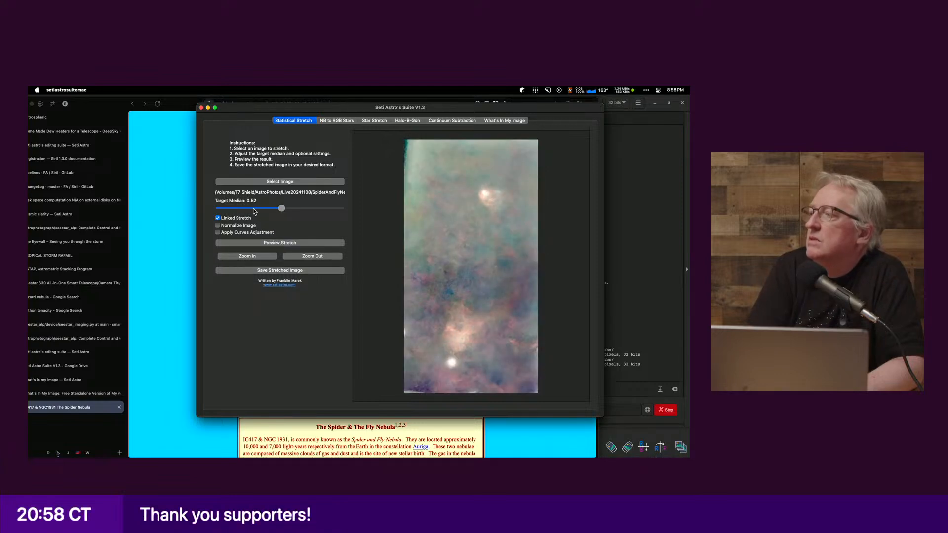
click(246, 208)
click(270, 243)
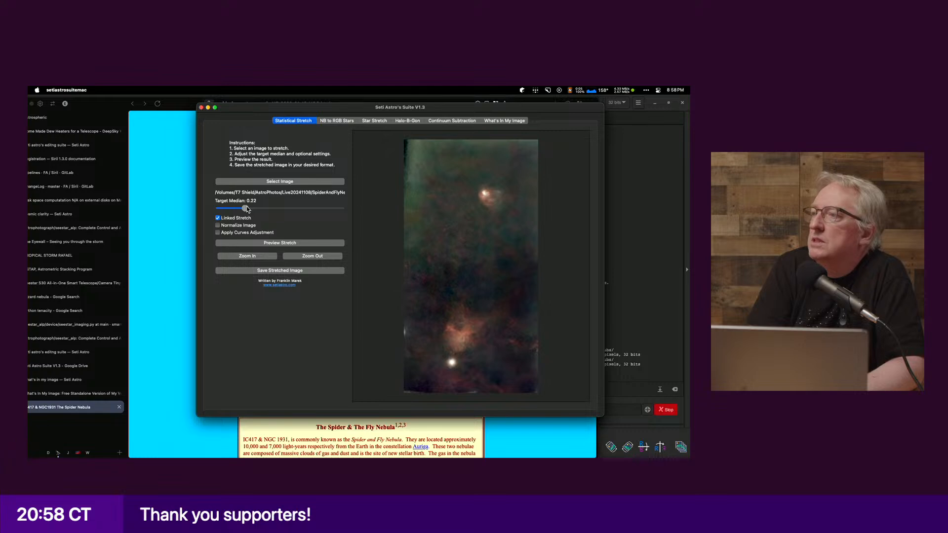
drag(248, 209, 245, 209)
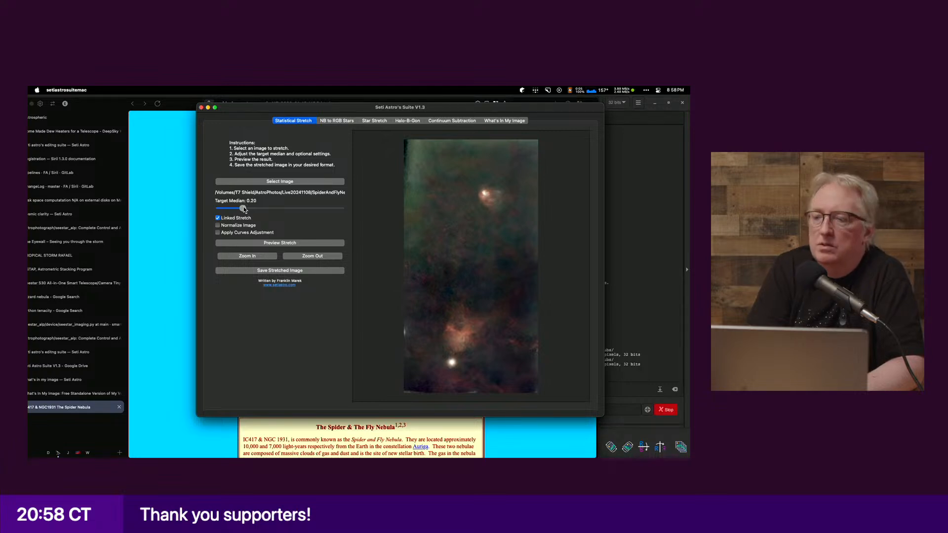
Step: Set the statistical stretch's target median to 0.25 and preview the result
click(104, 111)
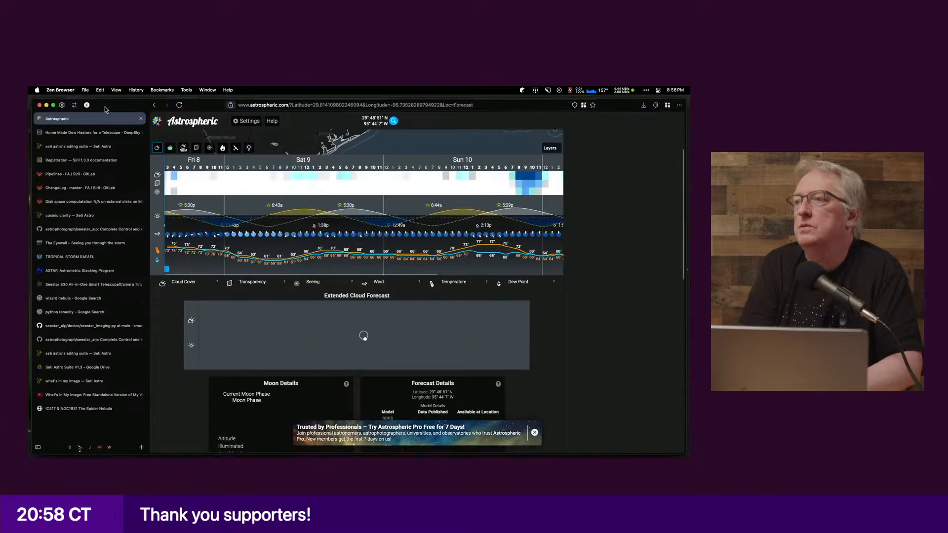
key(super+Tab)
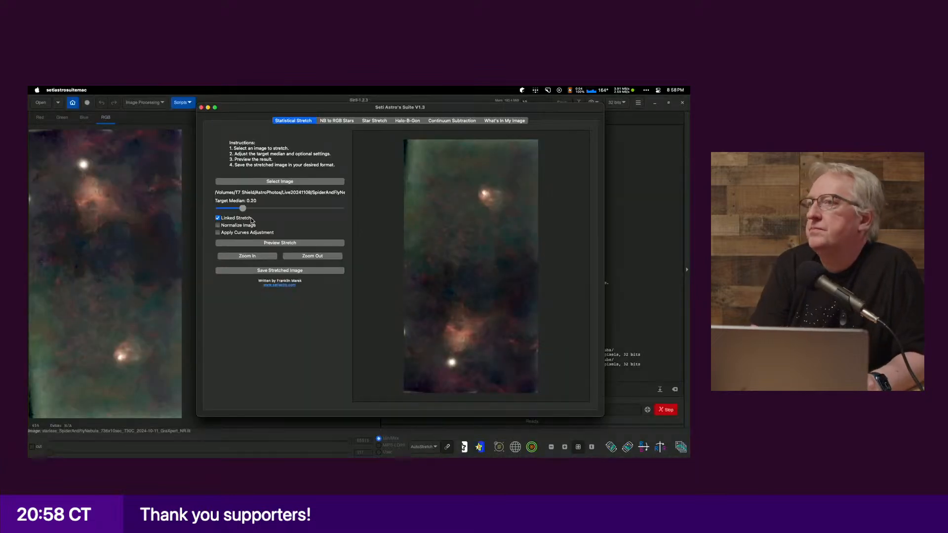
drag(246, 209, 249, 208)
click(273, 243)
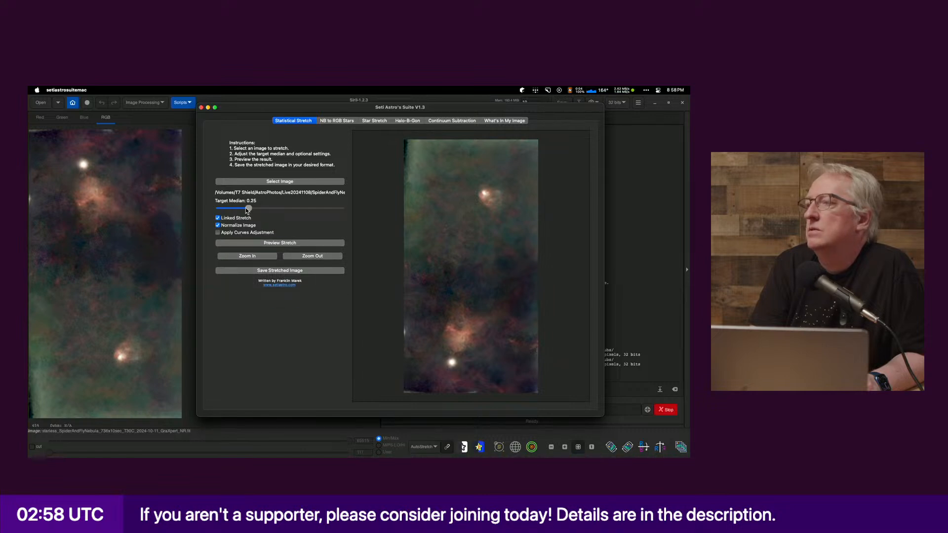
Step: Preview the stretch with image normalization off and inspect both nebulae up close
click(252, 242)
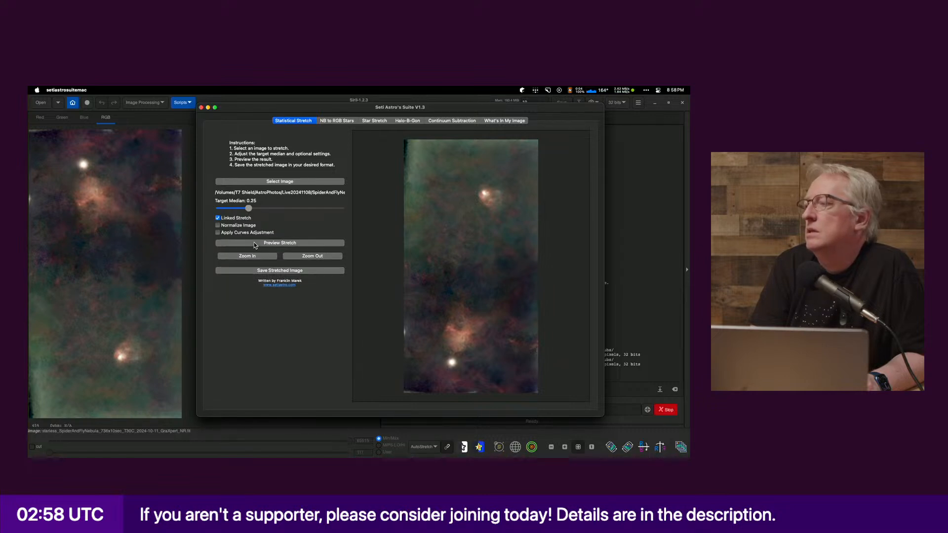
click(268, 256)
scroll(442, 321, down, 2)
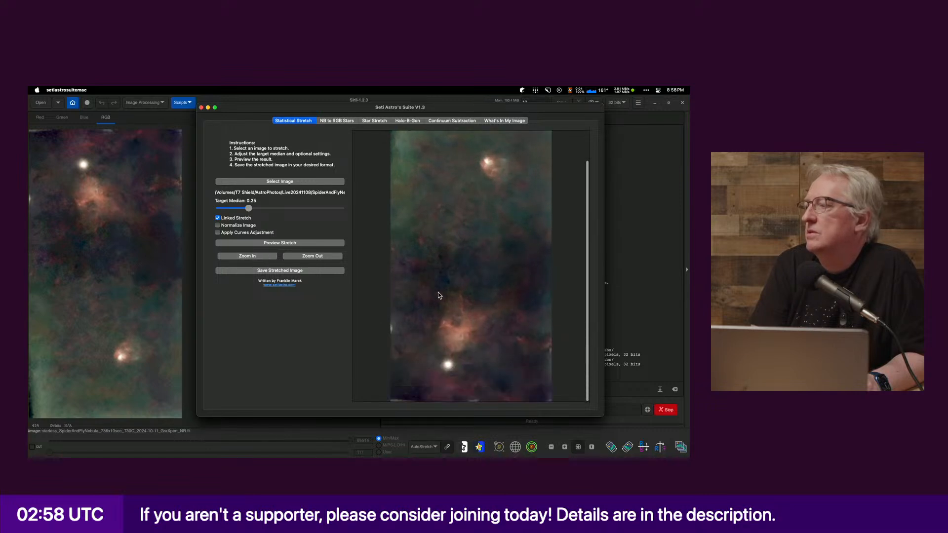
click(265, 258)
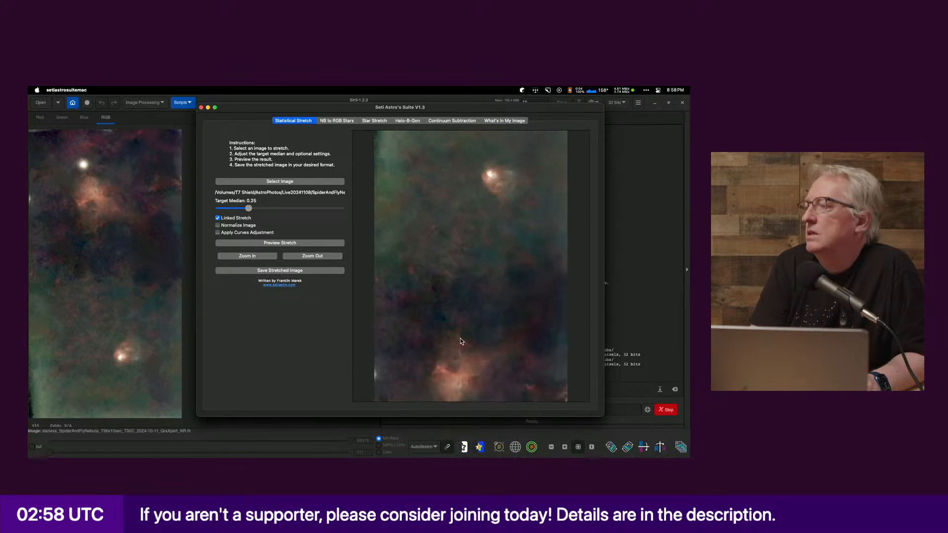
scroll(459, 316, down, 3)
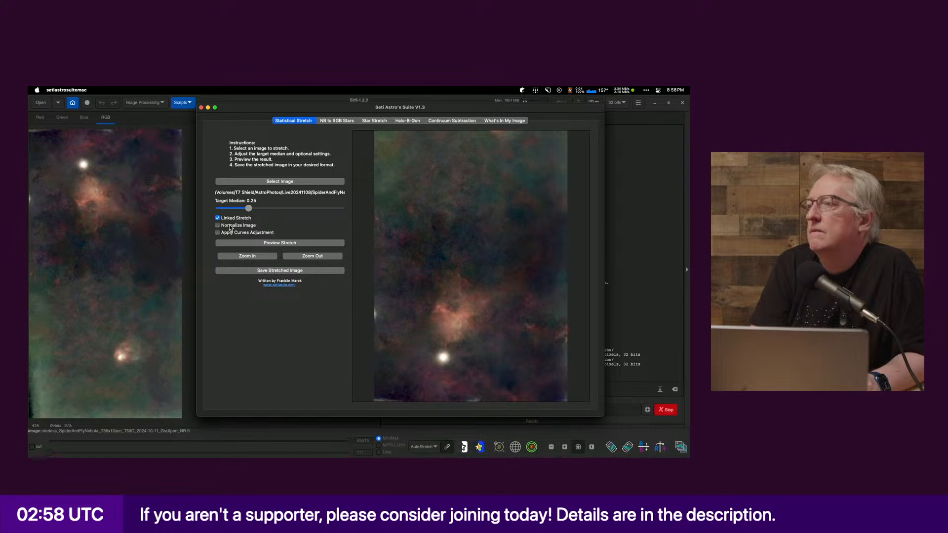
Step: Compare the stretch preview with and without image normalization, and leave Normalize Image enabled
click(242, 241)
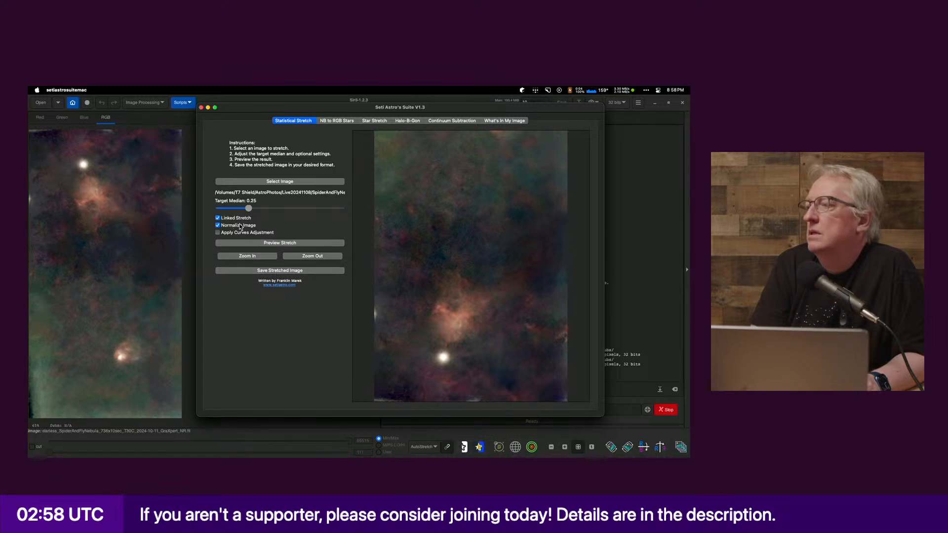
click(250, 245)
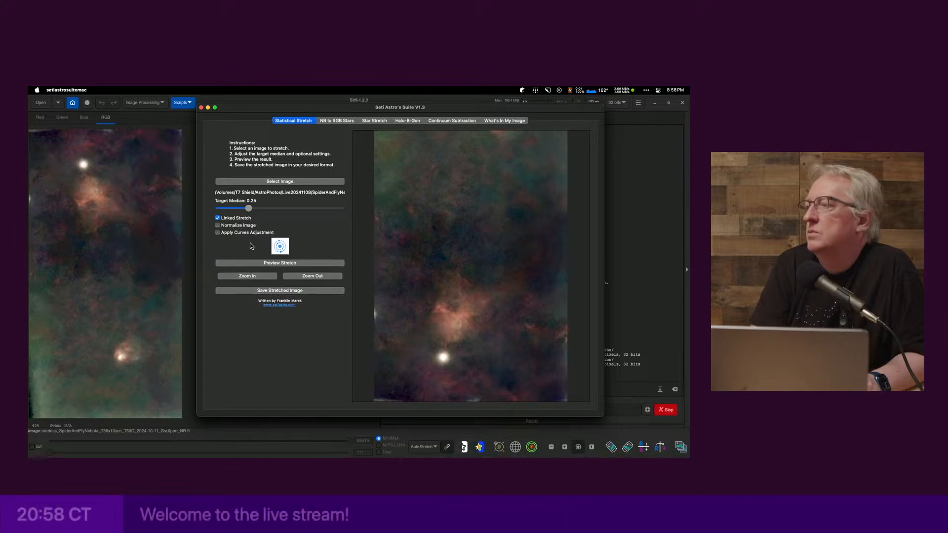
click(242, 225)
click(251, 244)
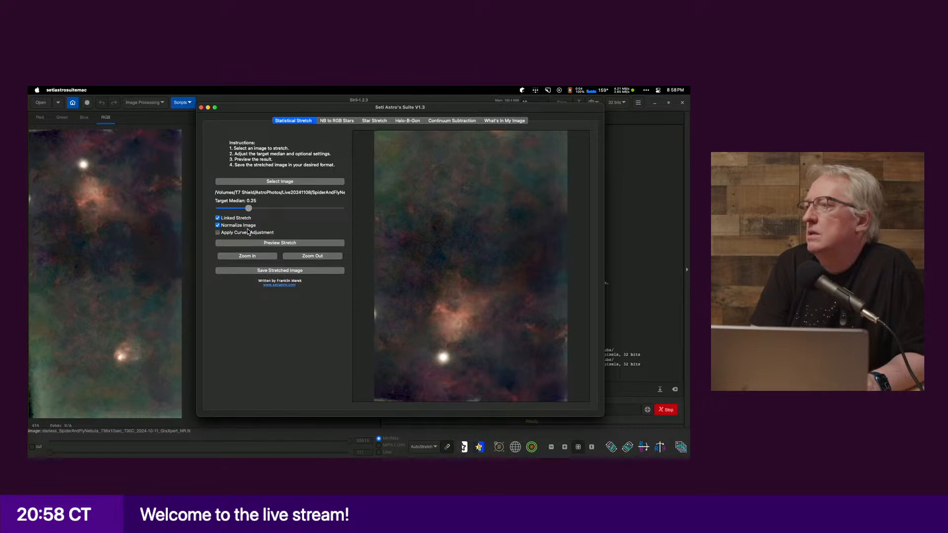
click(252, 244)
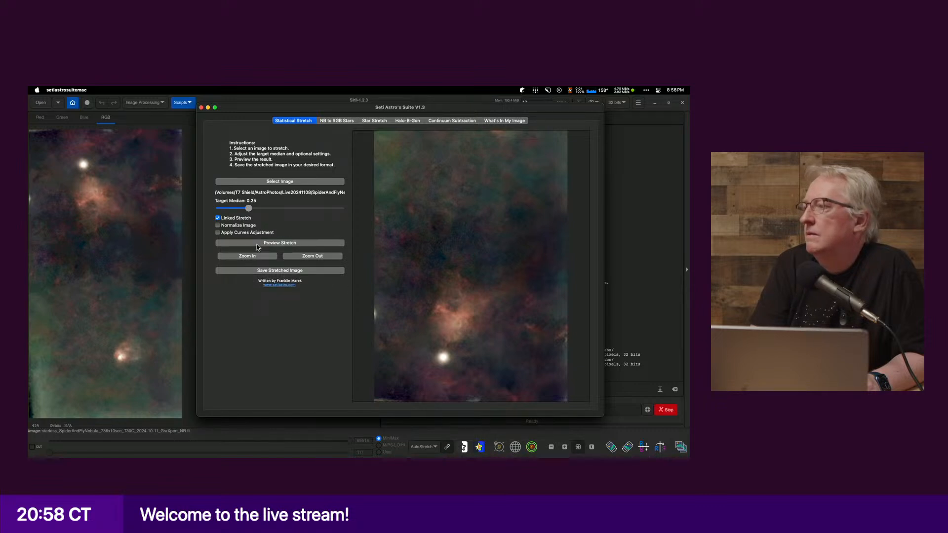
click(239, 225)
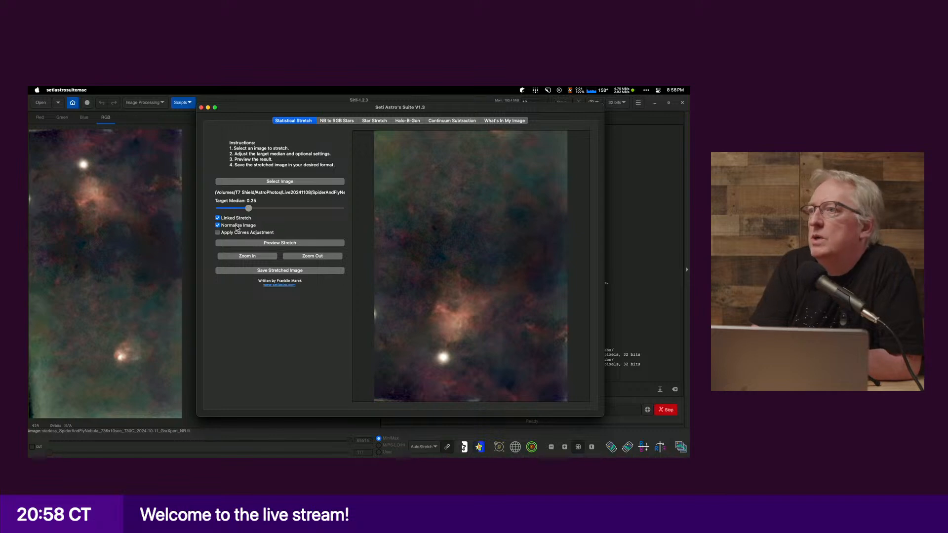
Step: Enable the curves adjustment with a curves boost of 0.17 and preview the stretched image
click(238, 234)
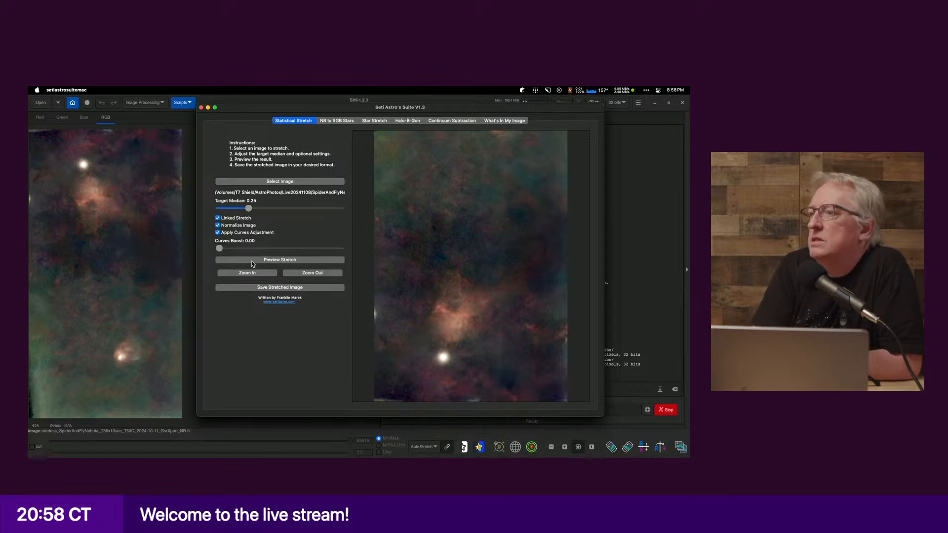
drag(220, 249, 260, 252)
click(266, 261)
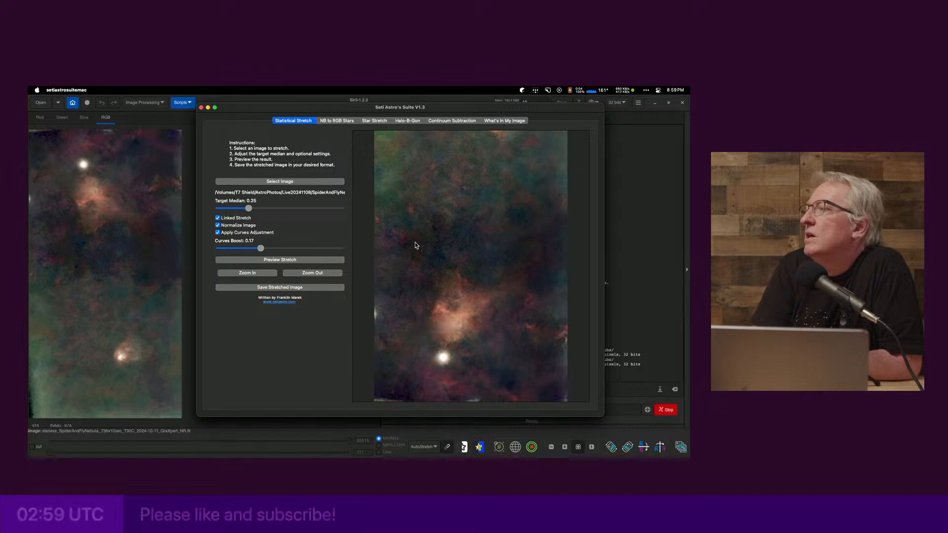
scroll(428, 211, up, 5)
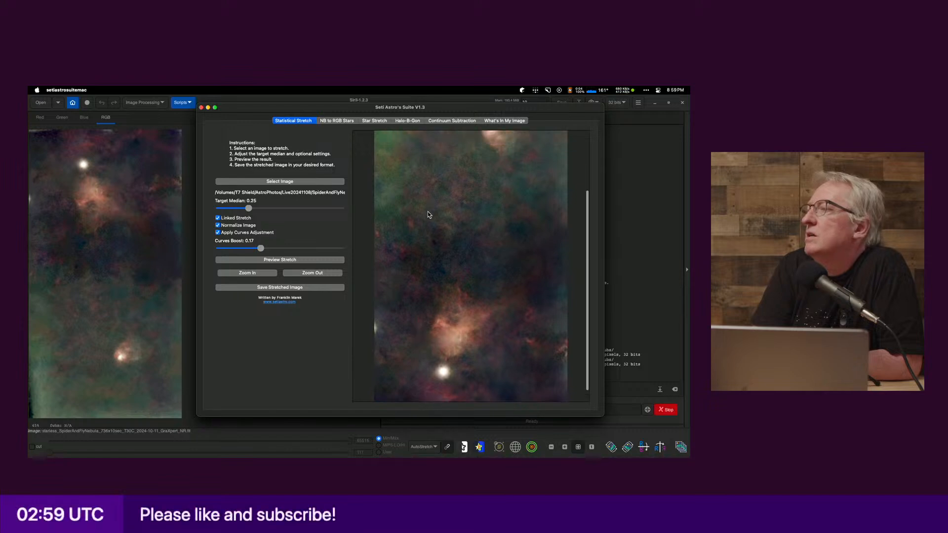
Step: Compare the stretch previews without and with the curves adjustment
click(217, 232)
click(245, 246)
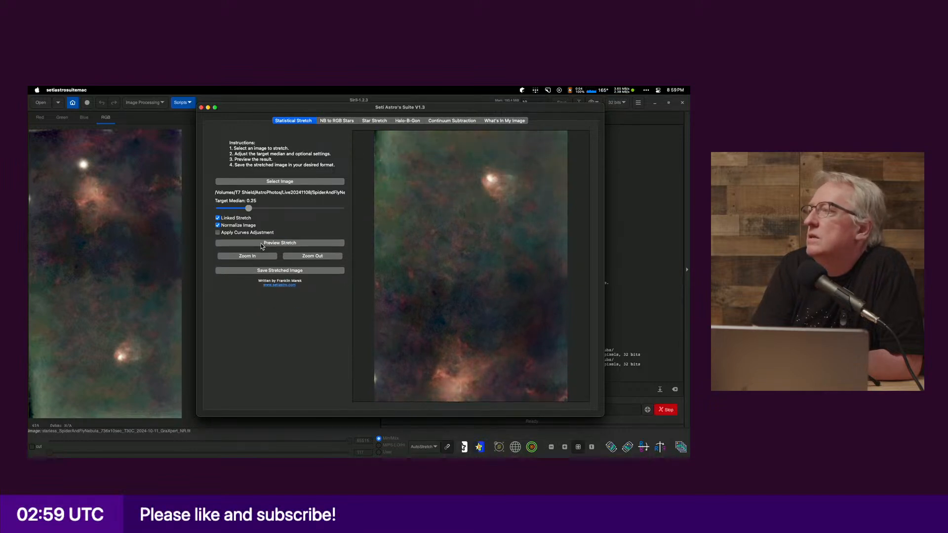
click(258, 232)
click(266, 258)
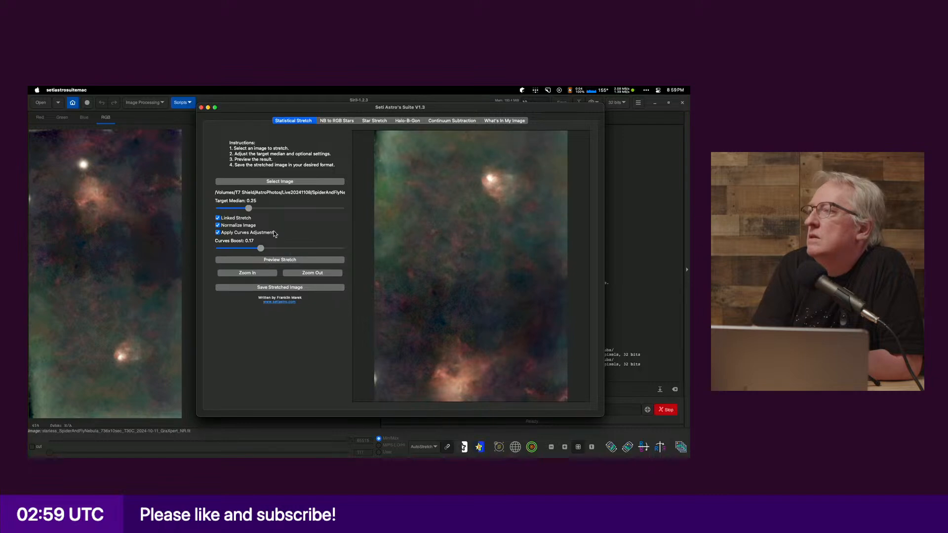
Step: Try a curves boost of 0.20 in the stretch preview and inspect both nebulae
drag(260, 248, 256, 249)
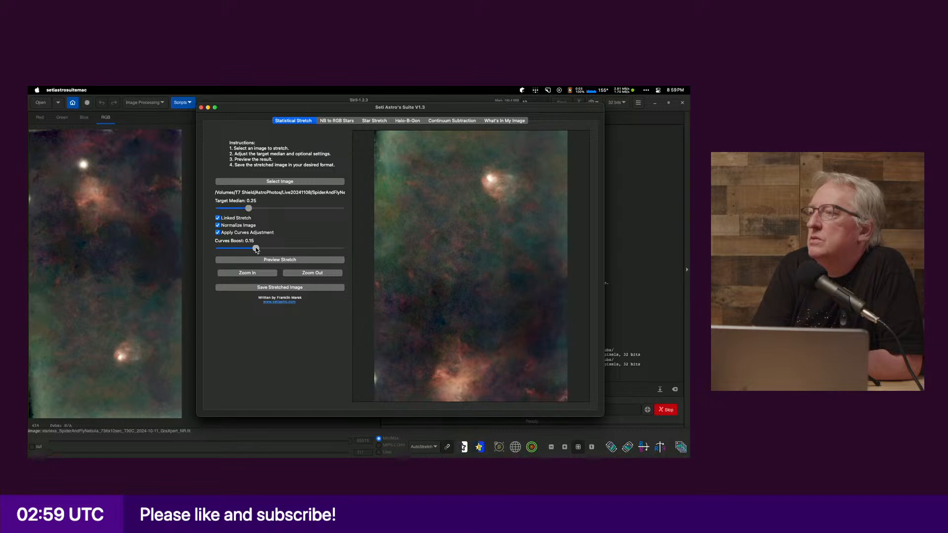
drag(259, 248, 268, 248)
click(271, 261)
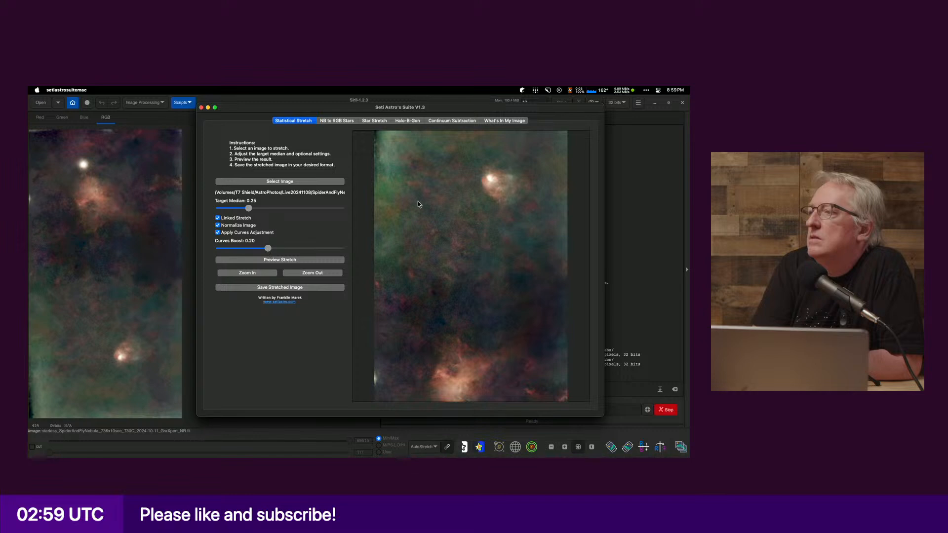
scroll(449, 253, up, 3)
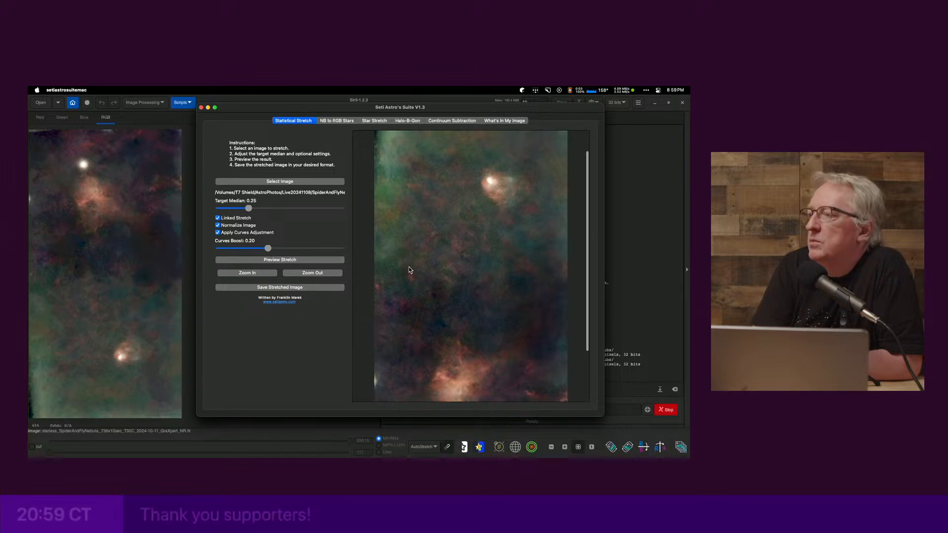
scroll(413, 311, down, 5)
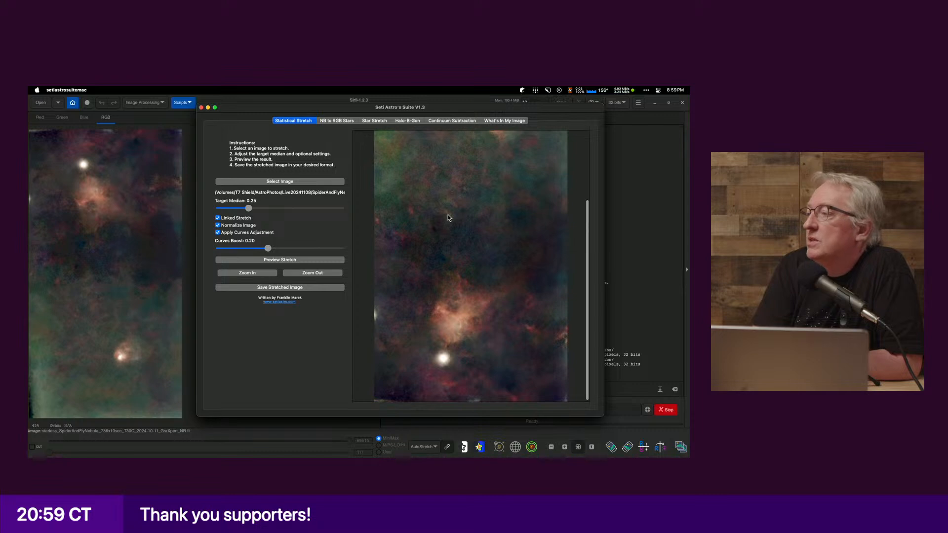
scroll(447, 227, up, 5)
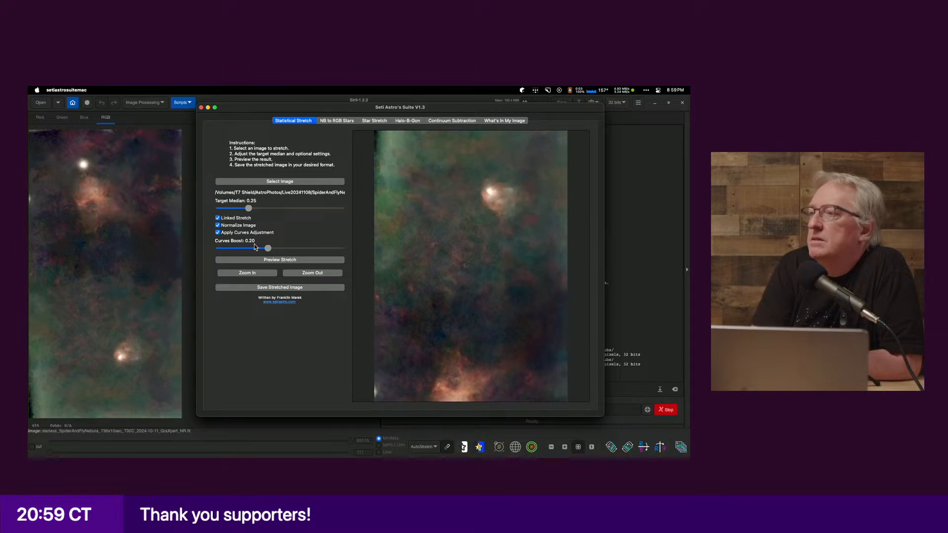
Step: Try a curves boost of 0.15 in the stretch preview and check the whole frame
drag(267, 248, 258, 250)
click(262, 259)
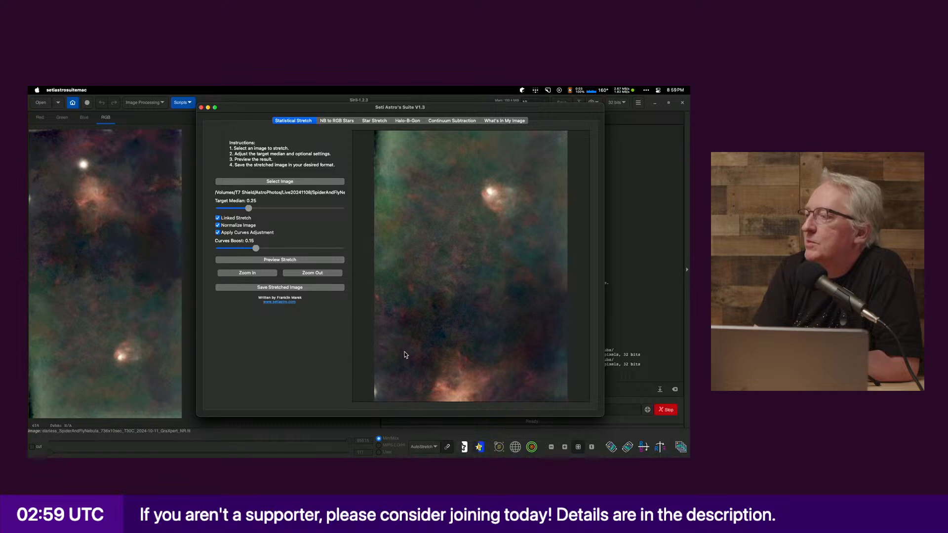
scroll(405, 301, down, 5)
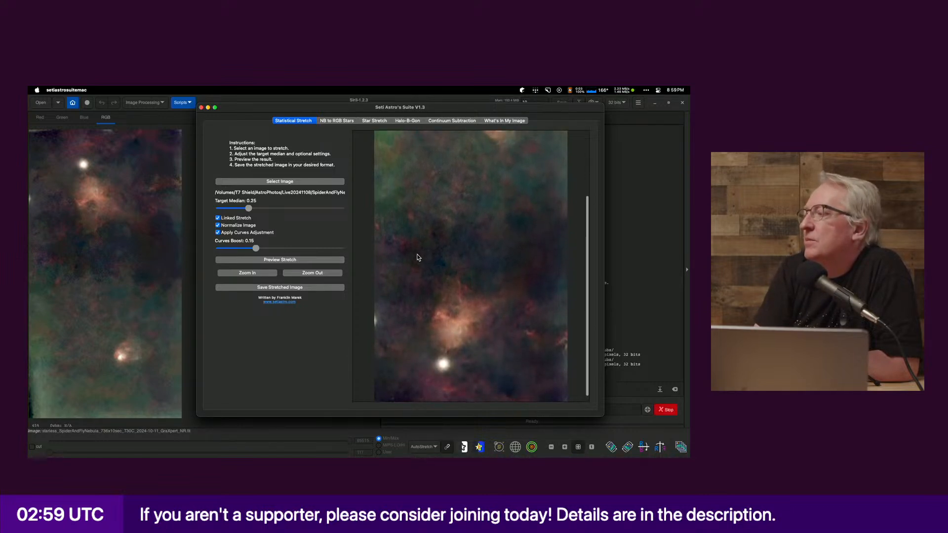
scroll(417, 253, up, 5)
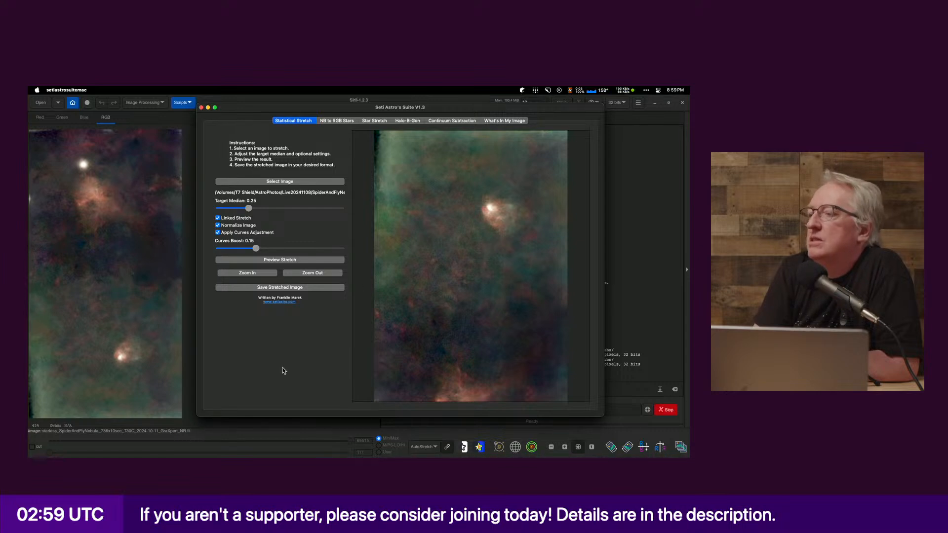
Step: Compare the curves-adjusted preview with the starless image in Siril and bring up the IC417 and NGC1931 reference page in Zen Browser
click(220, 438)
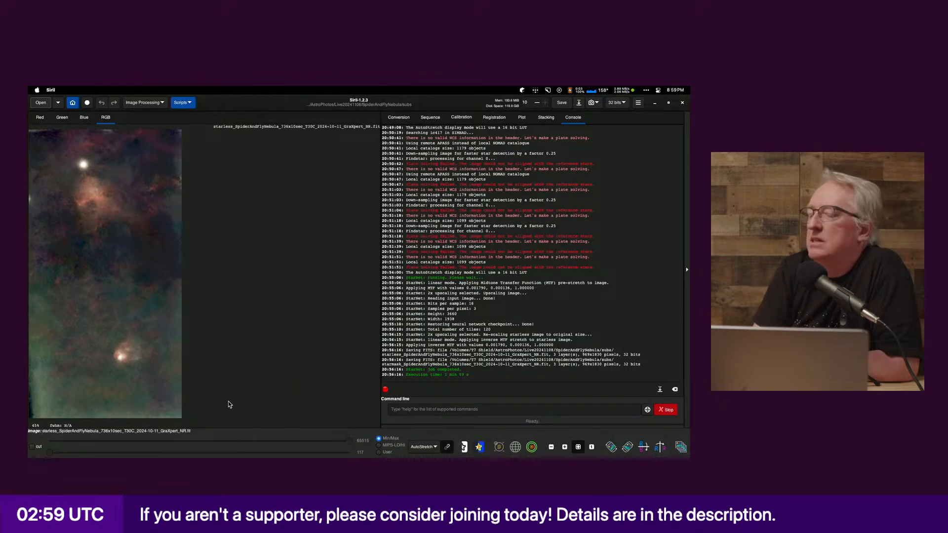
key(super+Tab)
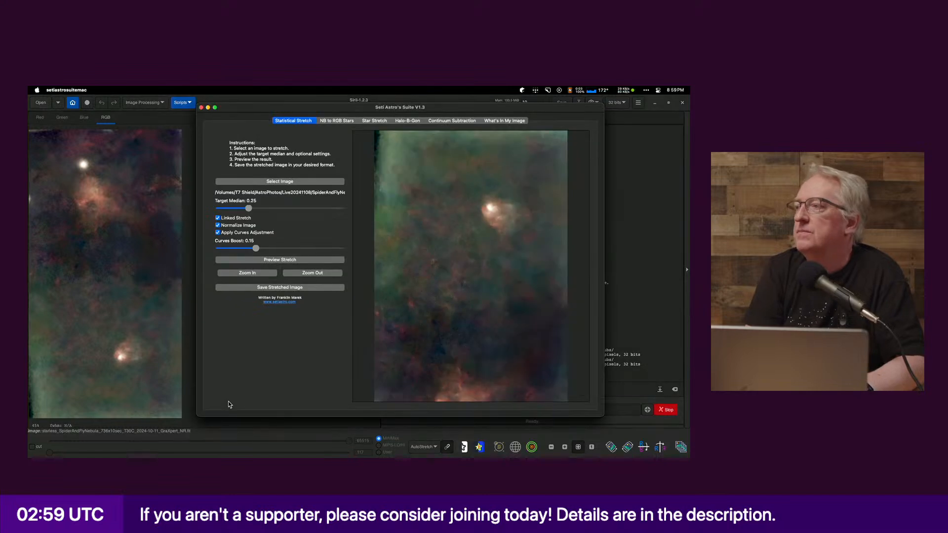
drag(425, 317, 433, 267)
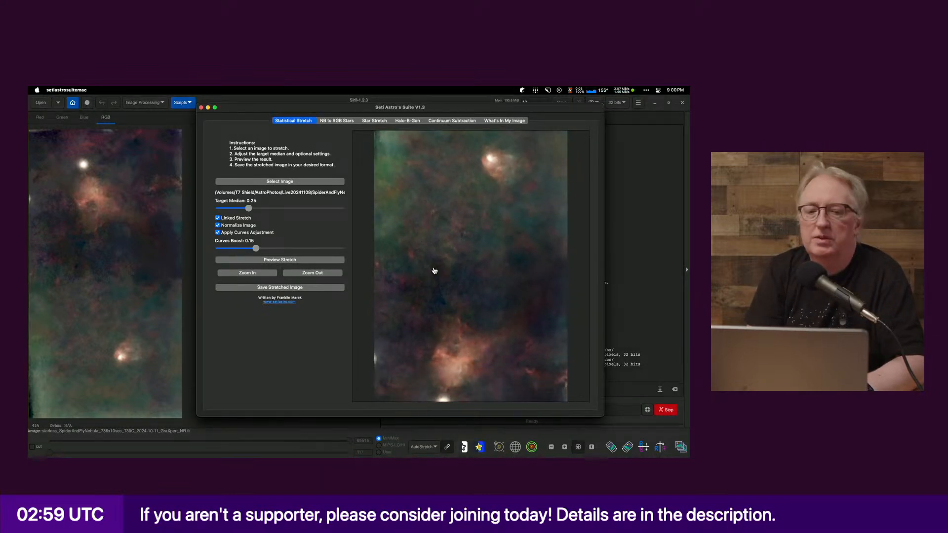
key(super+Tab)
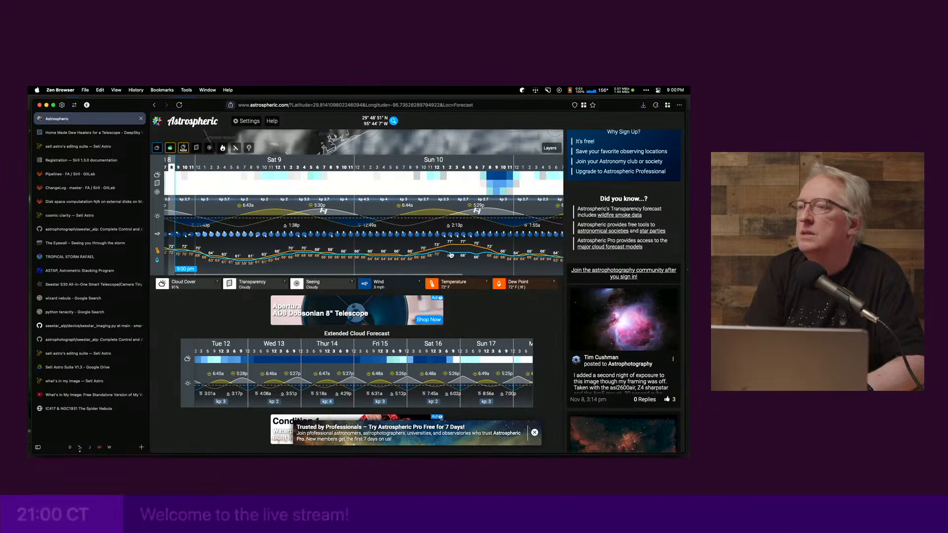
key(super+Tab)
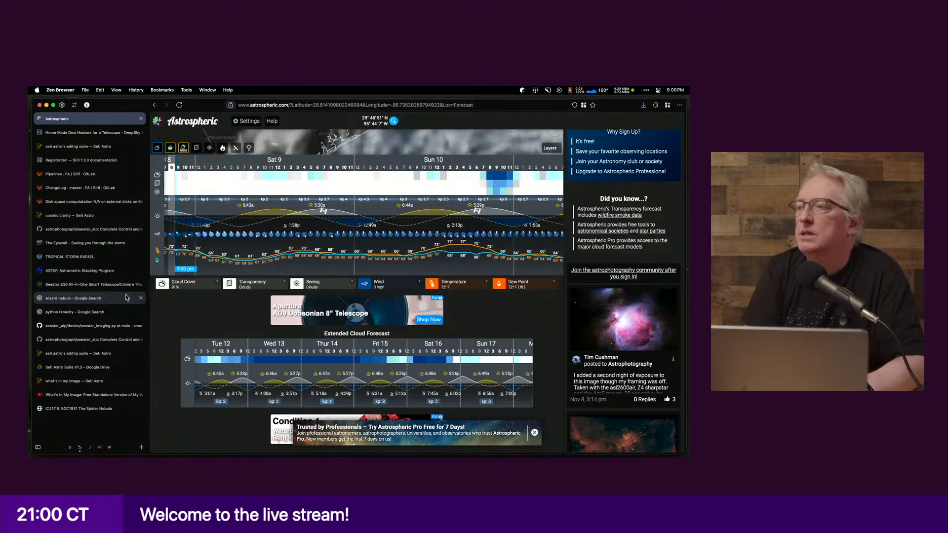
key(ctrl+Tab)
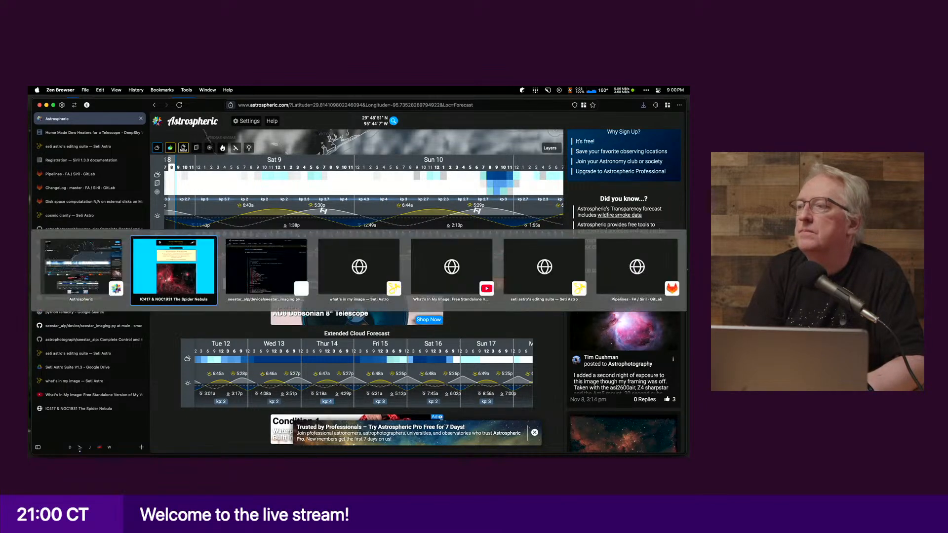
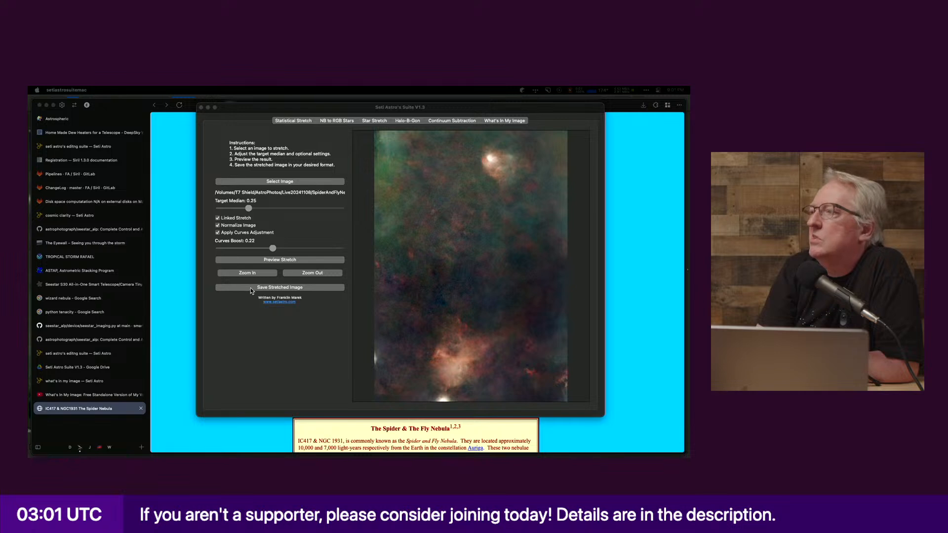
click(303, 292)
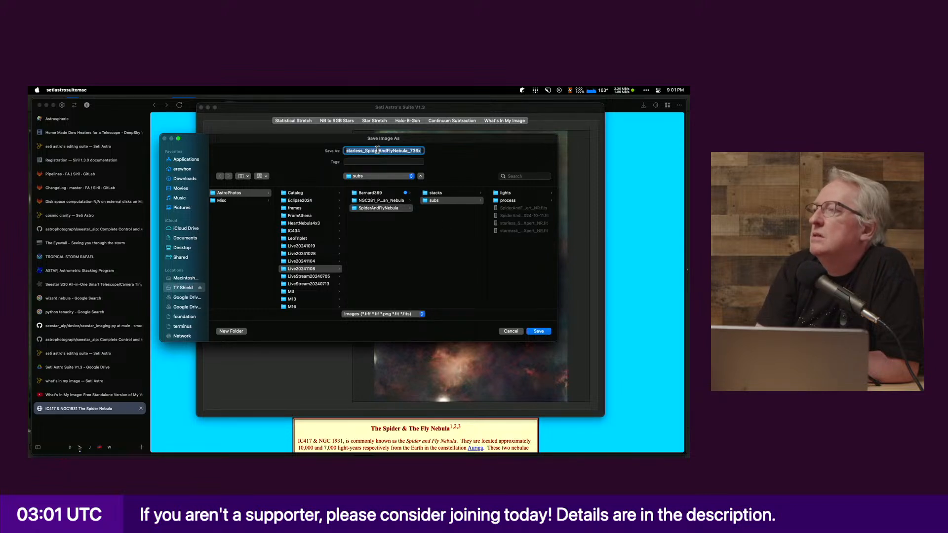
click(408, 151)
key(Right)
key(Right)
key(Right)
key(Right)
key(Right)
key(Right)
key(Right)
key(Right)
key(Right)
key(Right)
key(Right)
key(Right)
key(Right)
key(Right)
key(Right)
key(Right)
key(Right)
key(Right)
key(Right)
key(Right)
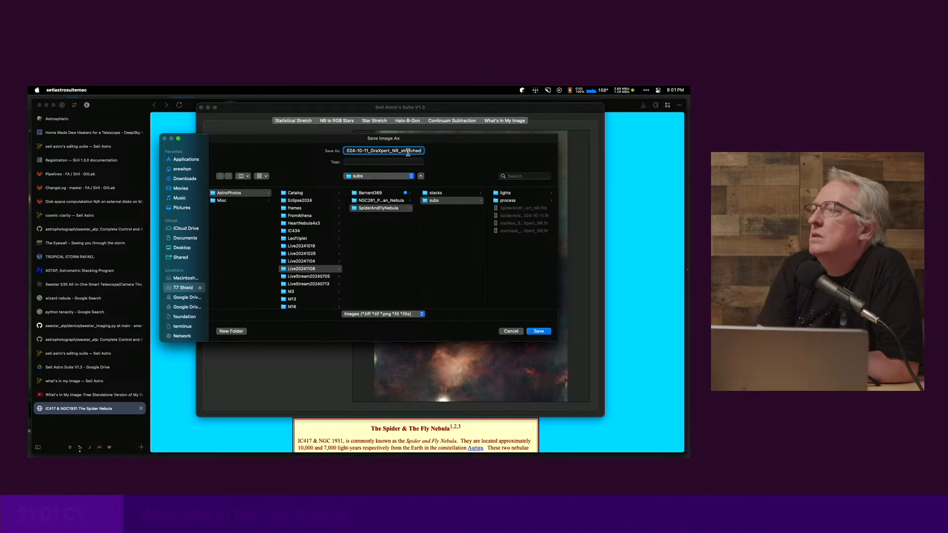
click(539, 333)
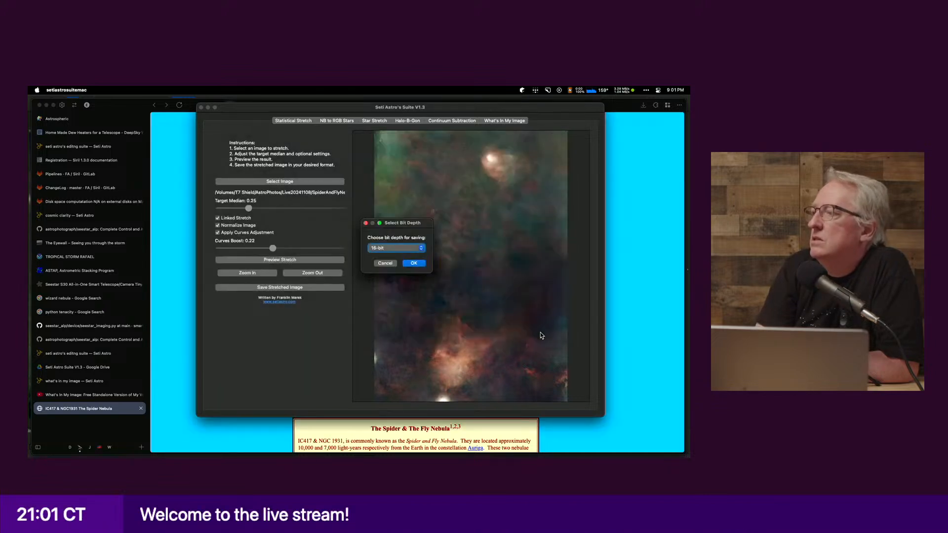
click(411, 248)
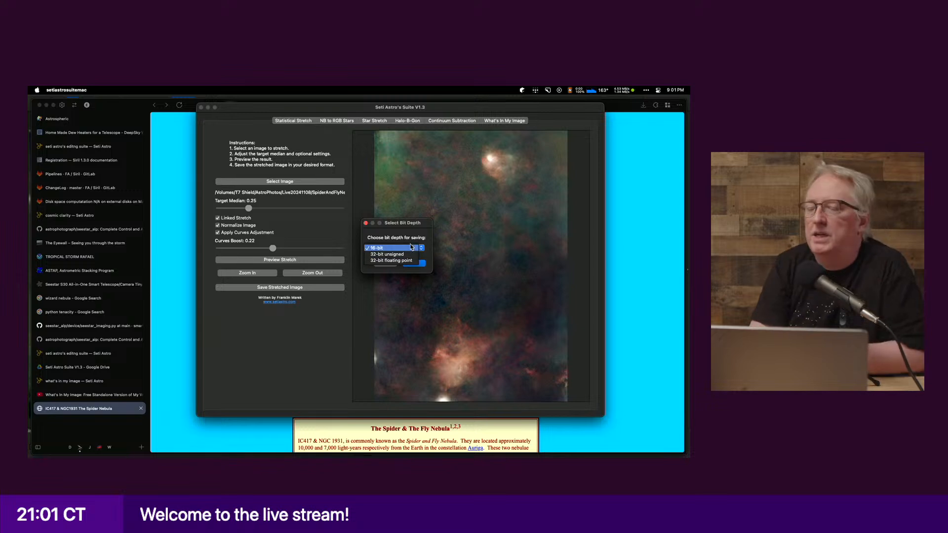
key(Escape)
key(Escape)
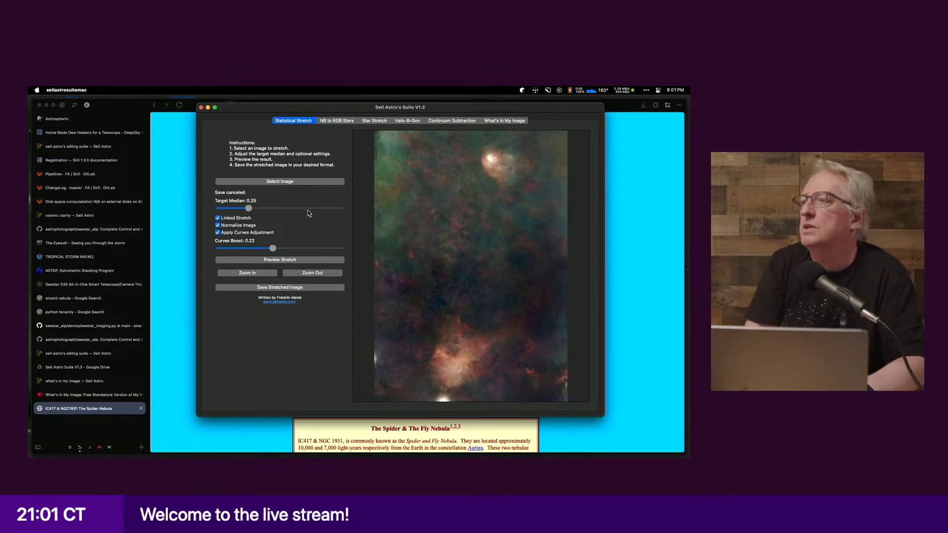
Step: Save the stretched starless image in the subs folder with a .fits extension at 32-bit floating point depth
click(284, 288)
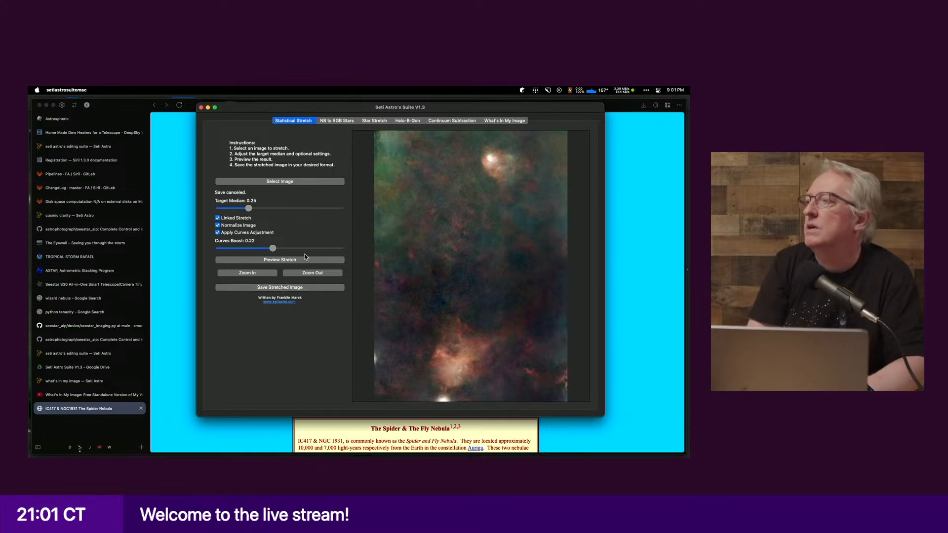
click(415, 152)
key(Right)
key(Right)
key(Right)
key(Right)
key(Right)
key(Right)
key(Right)
key(Right)
key(Right)
key(Right)
key(Right)
key(Right)
key(Right)
key(Right)
key(Right)
key(Right)
key(Right)
key(Right)
key(Right)
key(Right)
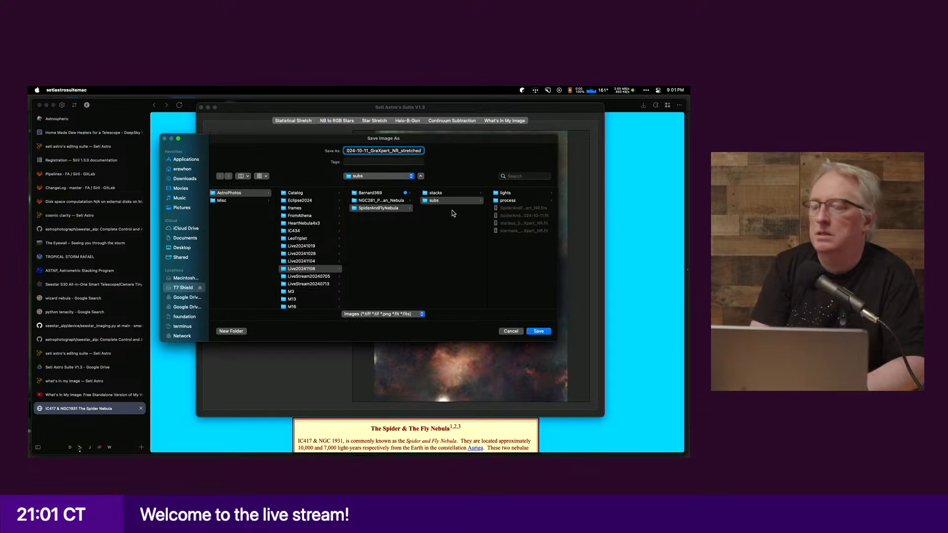
text(.fits)
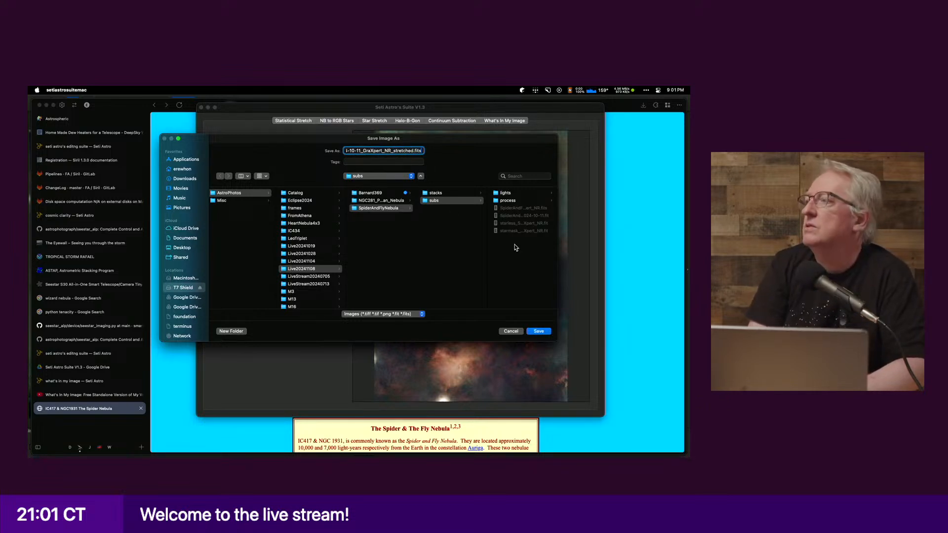
click(538, 331)
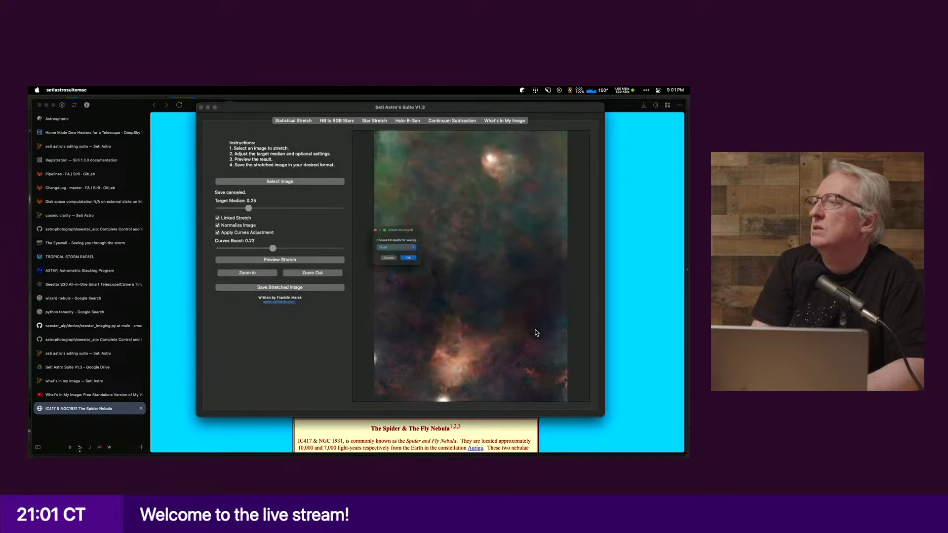
click(395, 249)
click(391, 260)
click(414, 264)
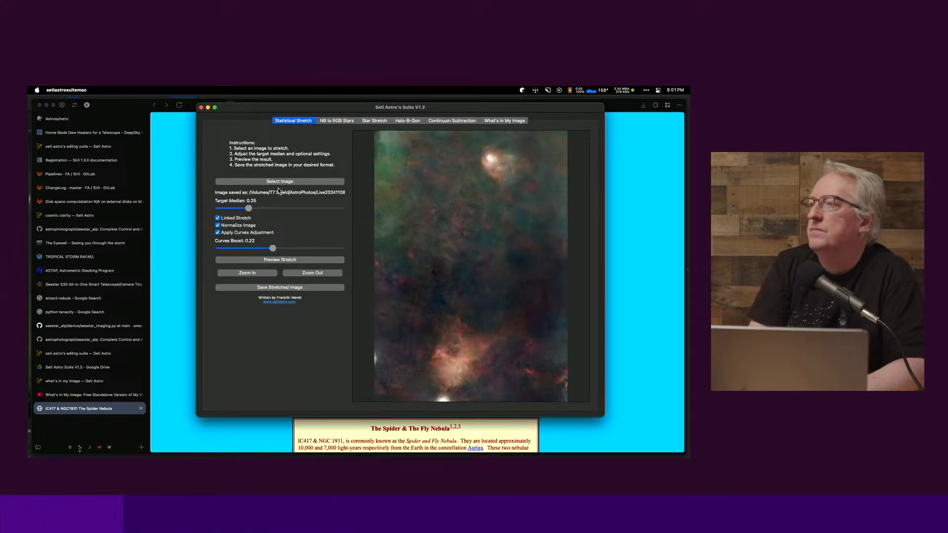
Step: Load the starmask_SpiderAndFlyNebula .fit image from the subs folder into Star Stretch and preview it at stretch amount 5.00
click(376, 121)
click(299, 177)
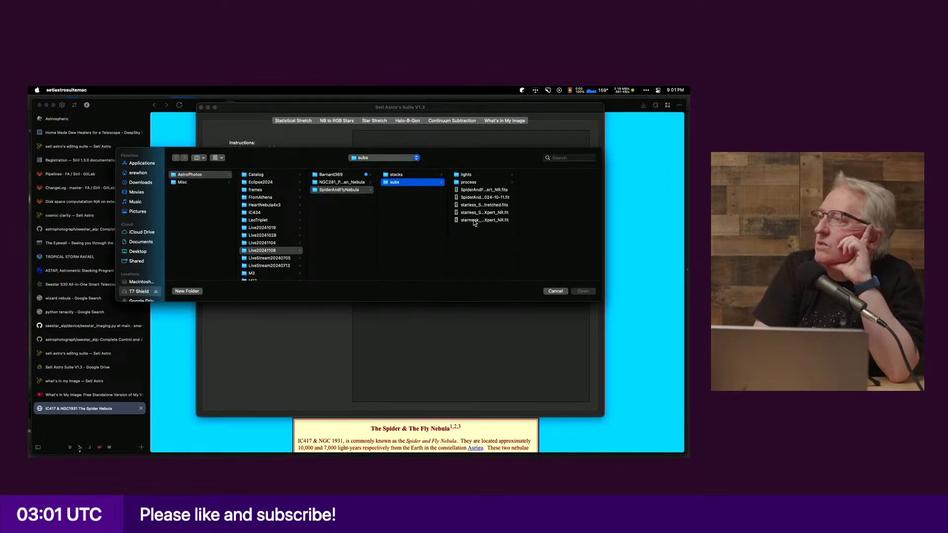
click(466, 221)
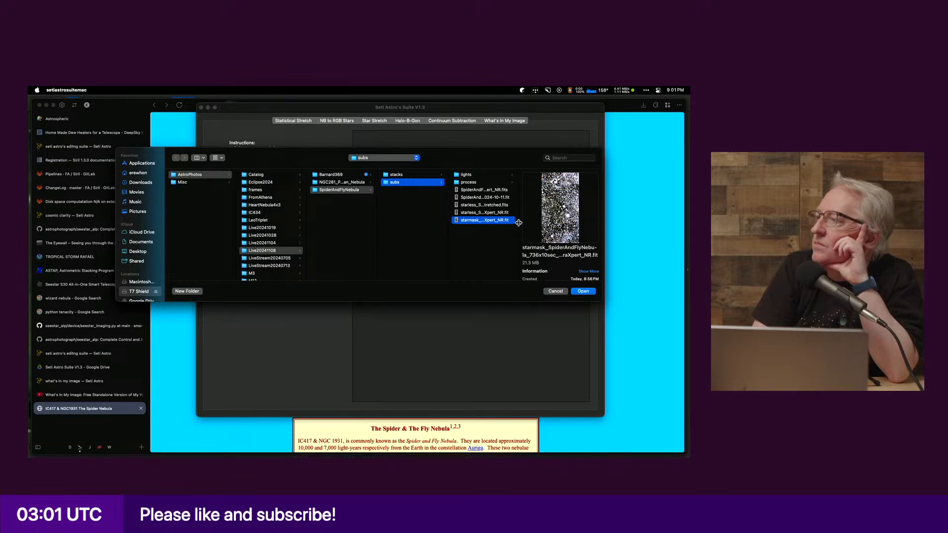
drag(519, 222, 551, 222)
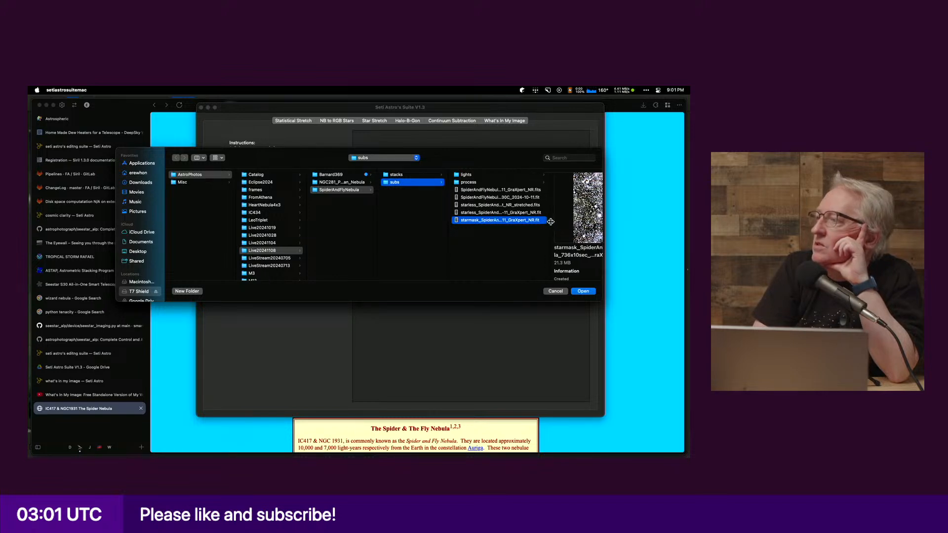
click(584, 292)
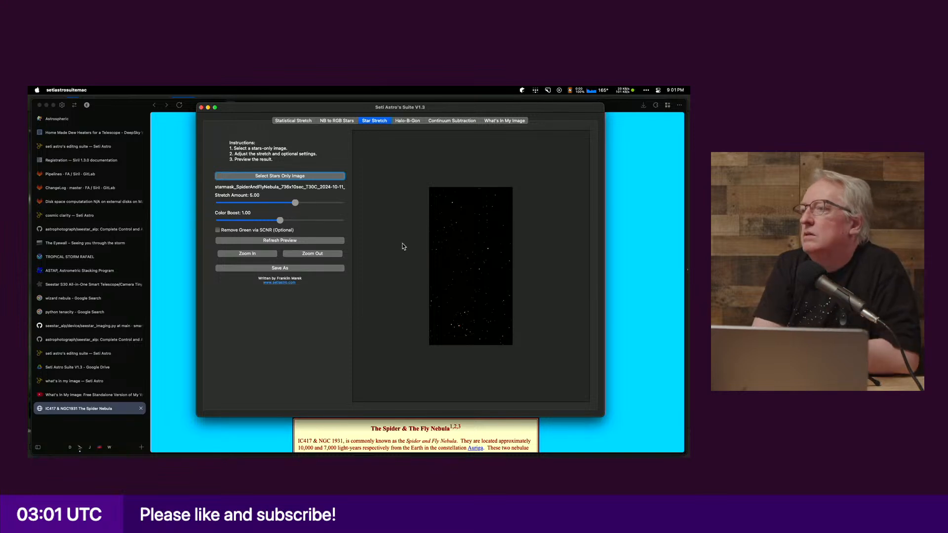
click(263, 254)
click(263, 254)
click(263, 254)
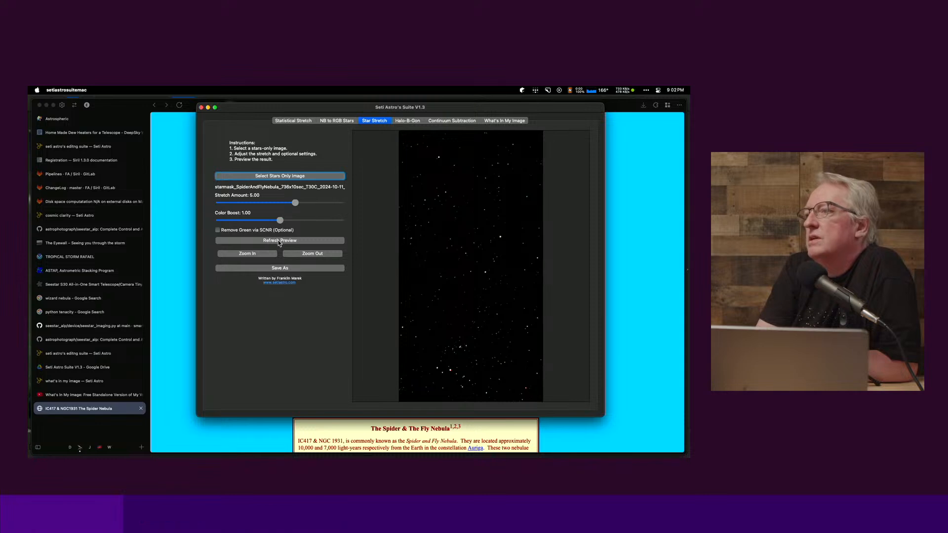
click(280, 241)
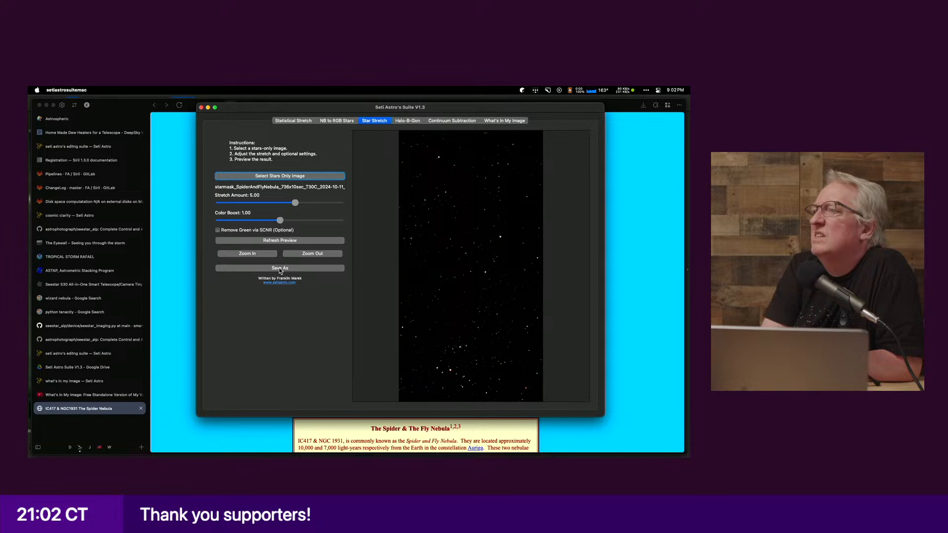
Step: Try star stretch amounts of 5.68 and 5.22 in the preview
drag(304, 203, 304, 203)
click(278, 240)
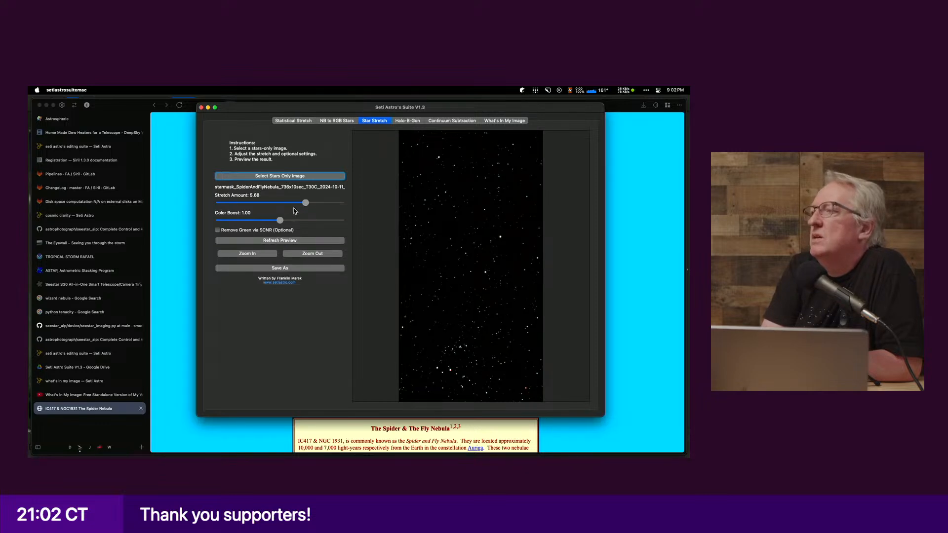
click(298, 203)
click(279, 240)
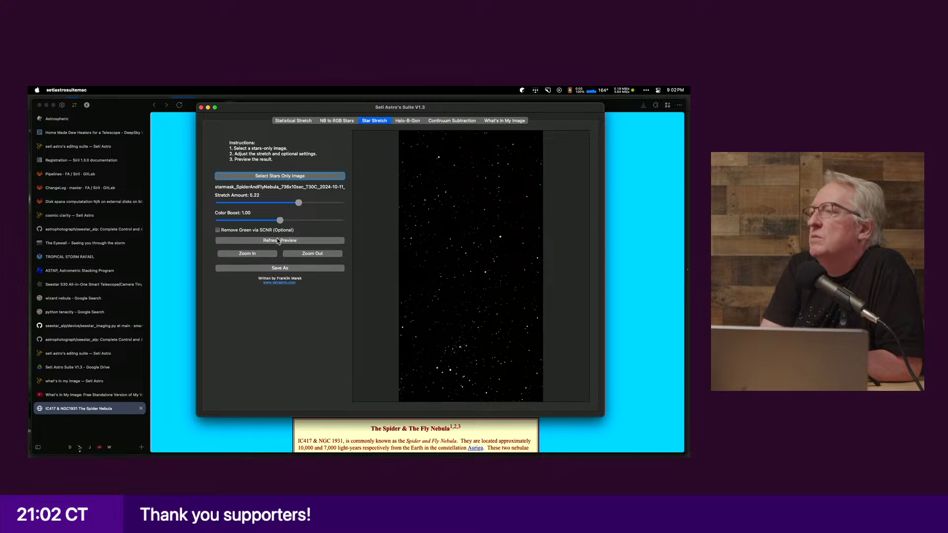
Step: Set the star stretch amount to 5.40 and refresh the preview
click(307, 203)
click(296, 242)
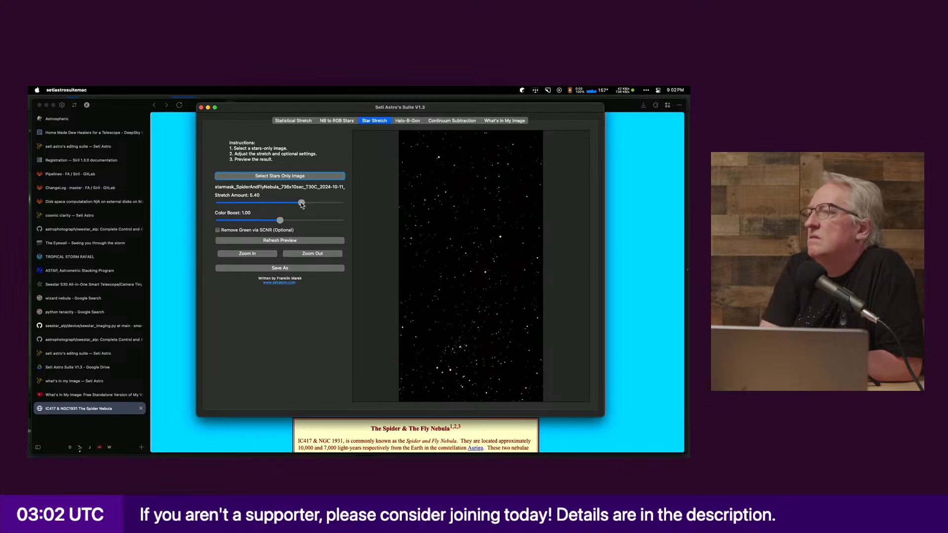
click(297, 240)
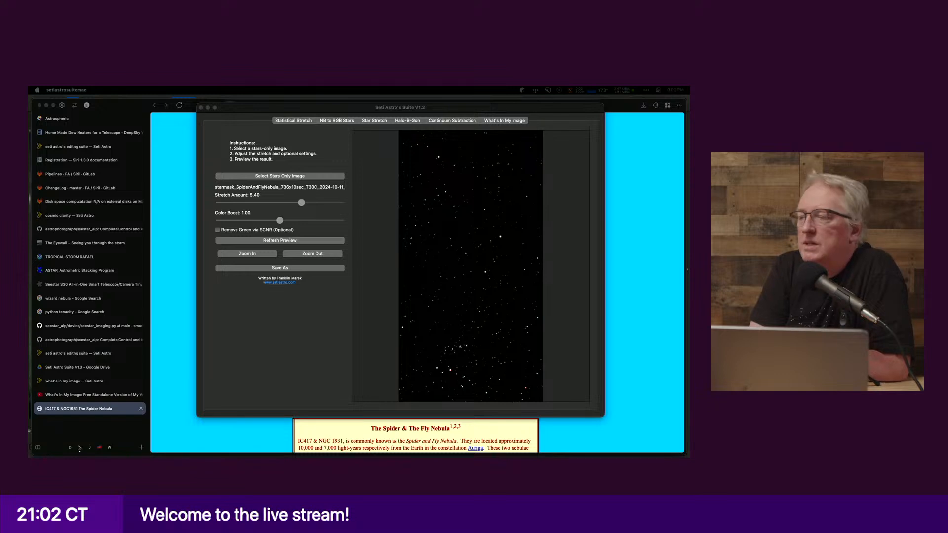
click(298, 269)
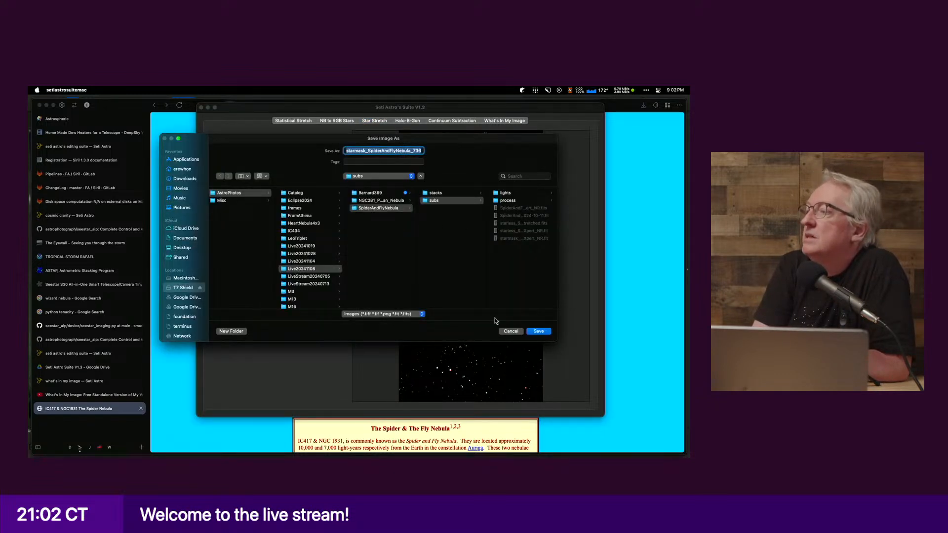
click(540, 332)
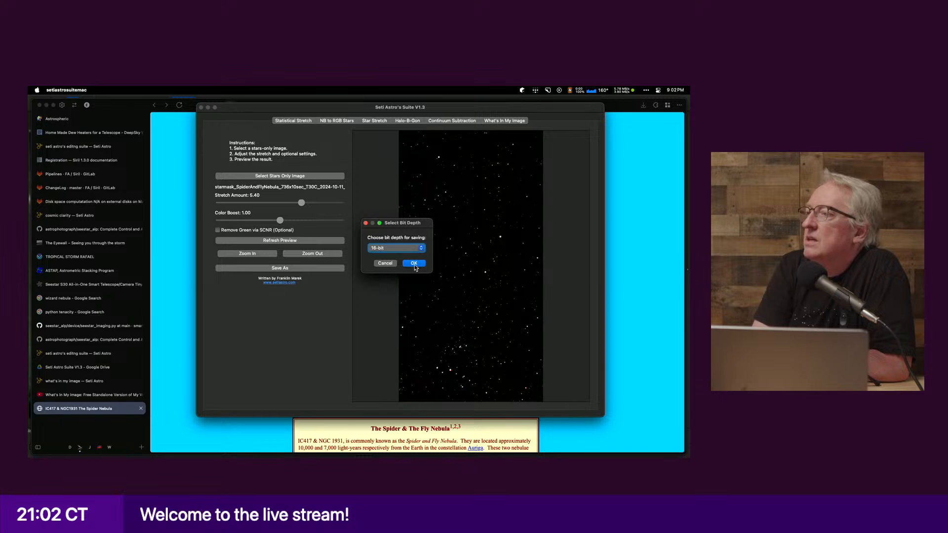
click(381, 265)
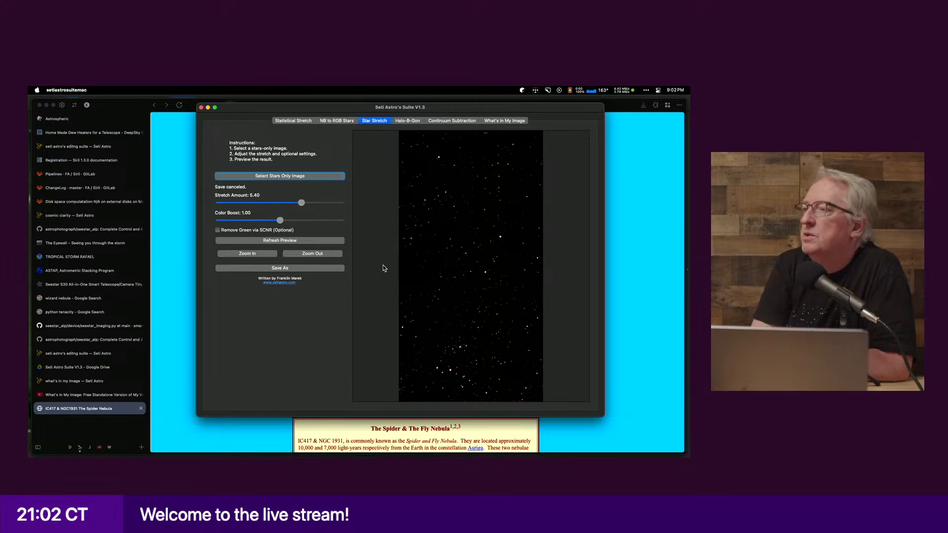
Step: Save the stretched star mask in the subs folder with a .fits extension at 32-bit floating point depth
click(296, 267)
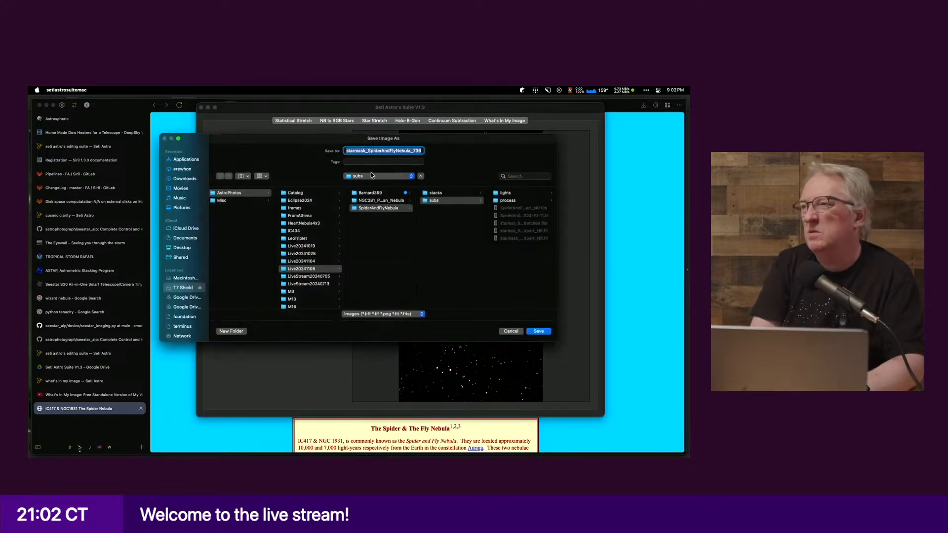
click(395, 150)
key(Right)
key(Right)
key(Right)
key(Right)
key(Right)
key(Right)
key(Right)
key(Right)
key(Right)
key(Right)
key(Right)
key(Right)
key(Right)
key(Right)
key(Right)
key(Right)
key(Right)
key(Right)
key(Right)
key(Right)
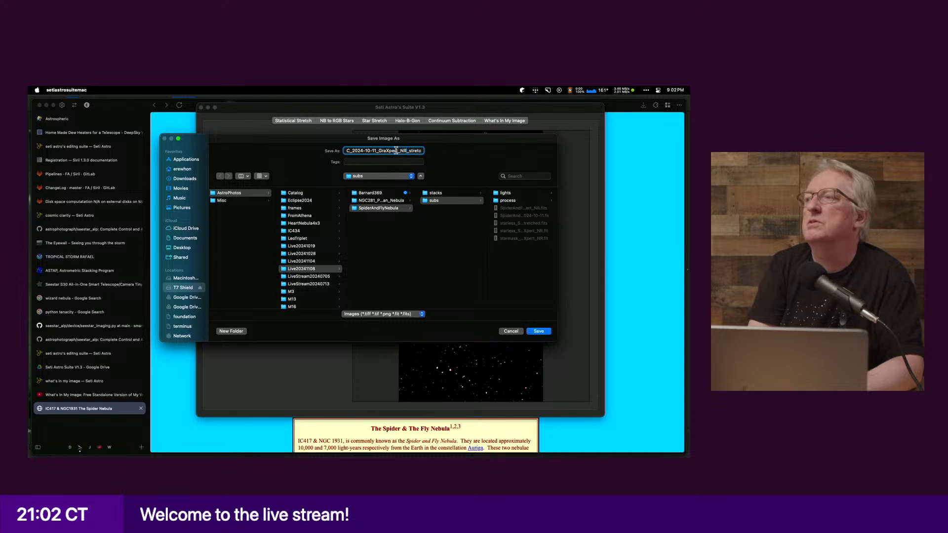
text(.fits)
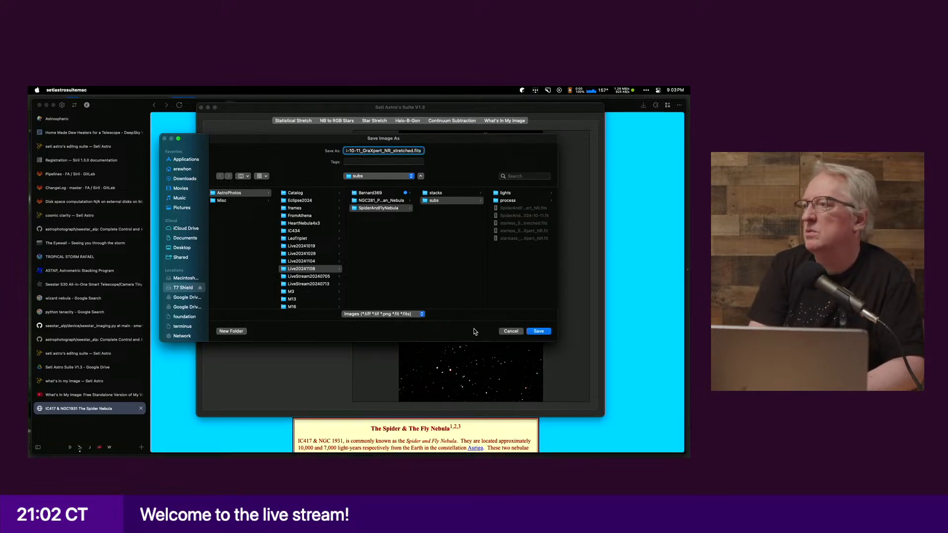
click(539, 332)
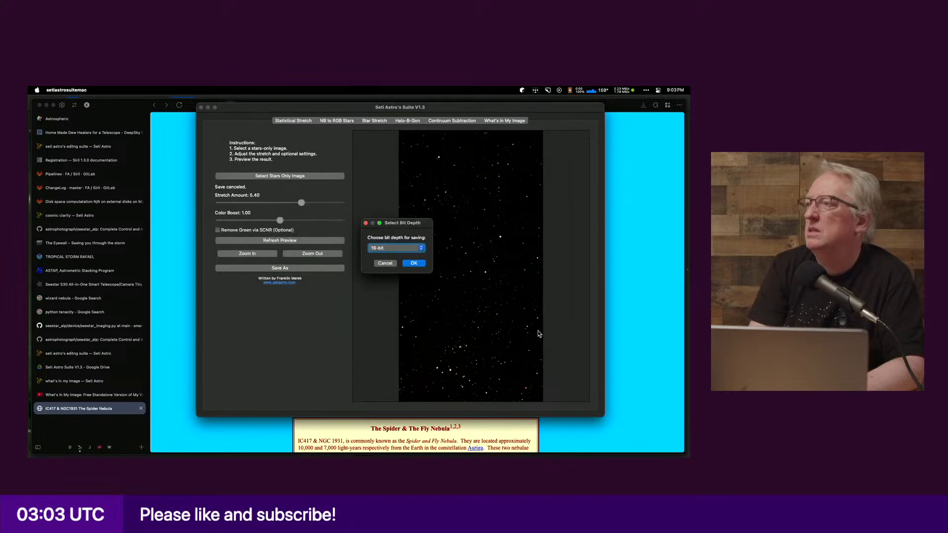
click(407, 247)
click(411, 266)
click(414, 263)
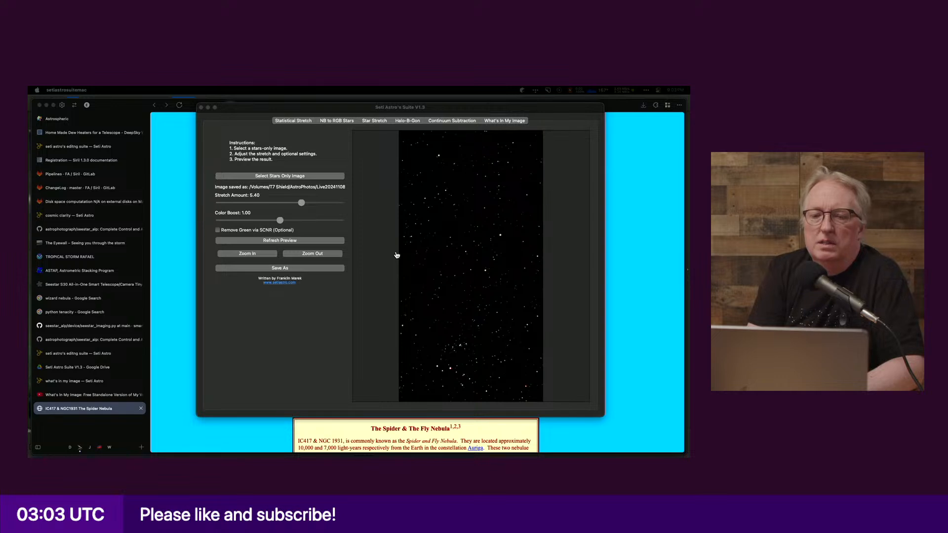
Step: Switch to Siril and combine the stretched starless and starmask FITS files with Star Recomposition, without any further stretch
key(super+Tab)
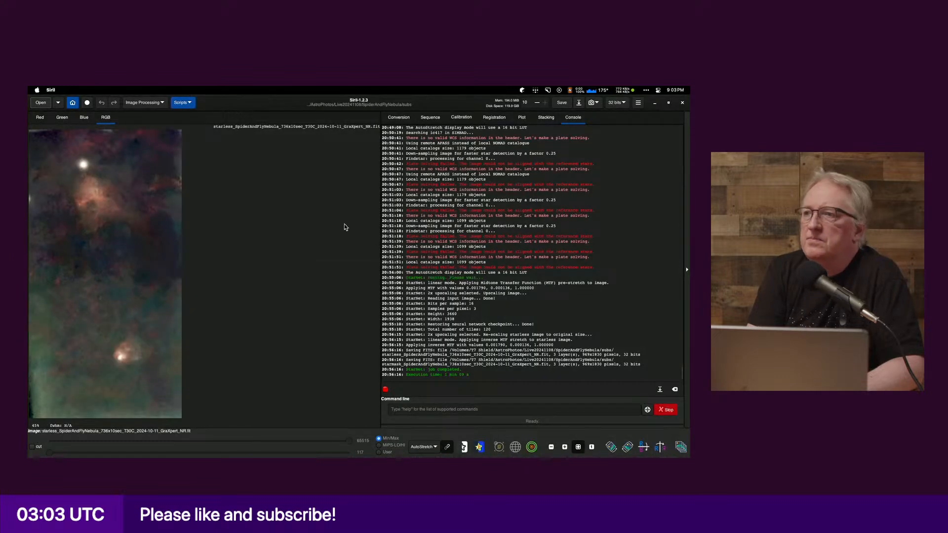
click(141, 103)
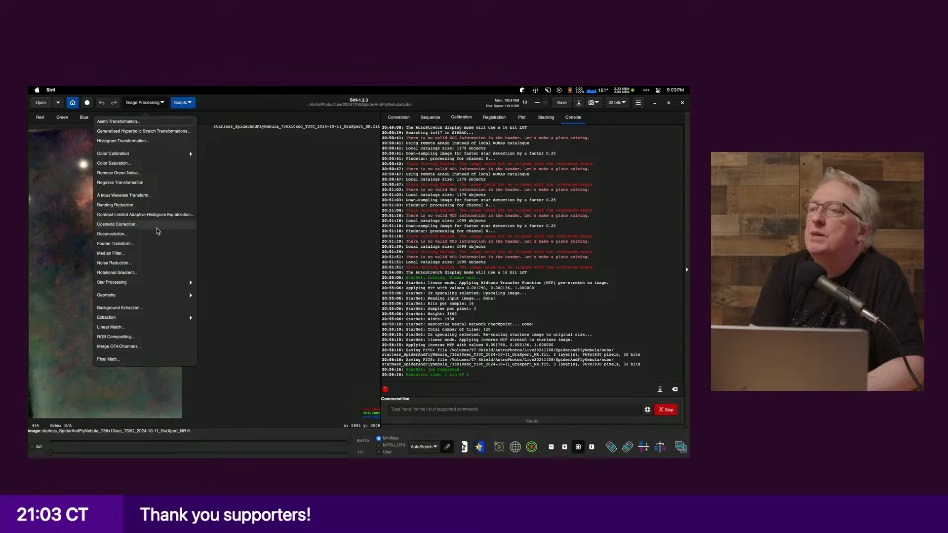
click(157, 284)
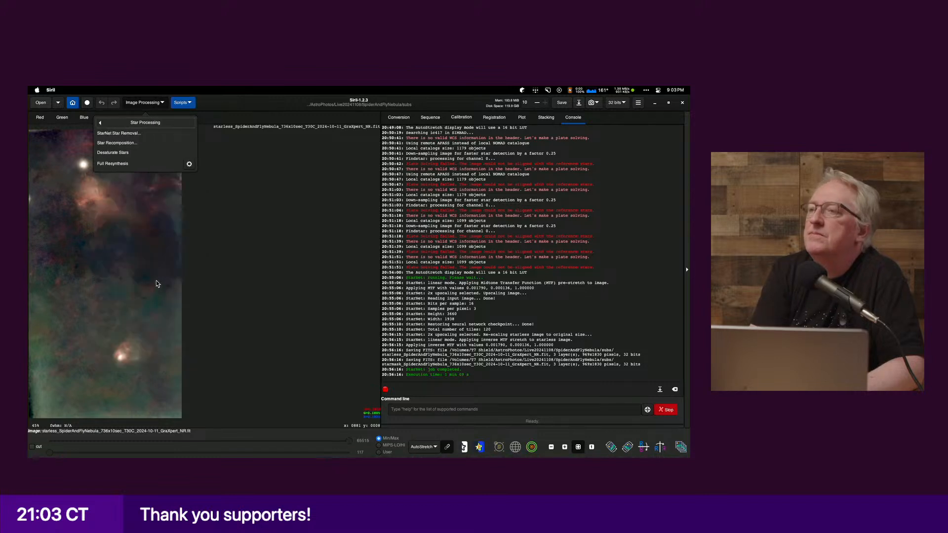
click(118, 142)
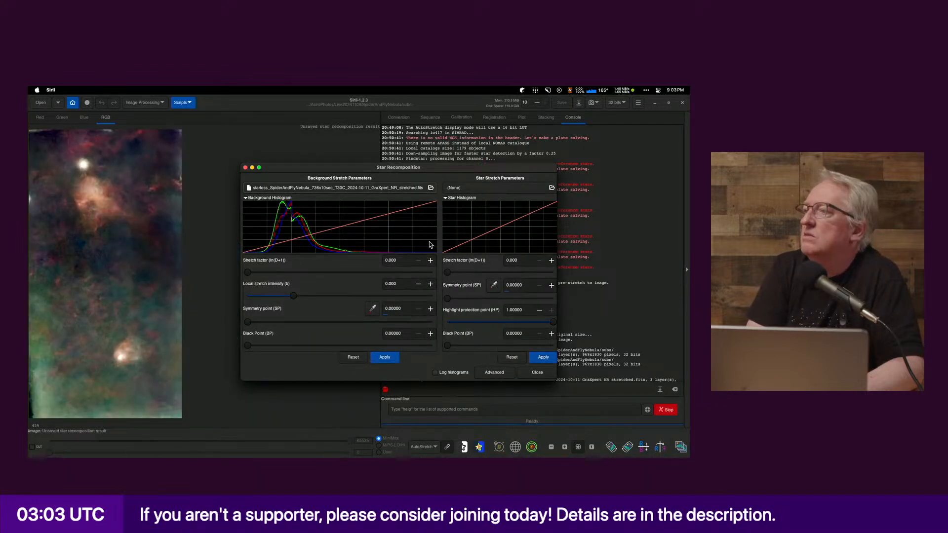
click(487, 189)
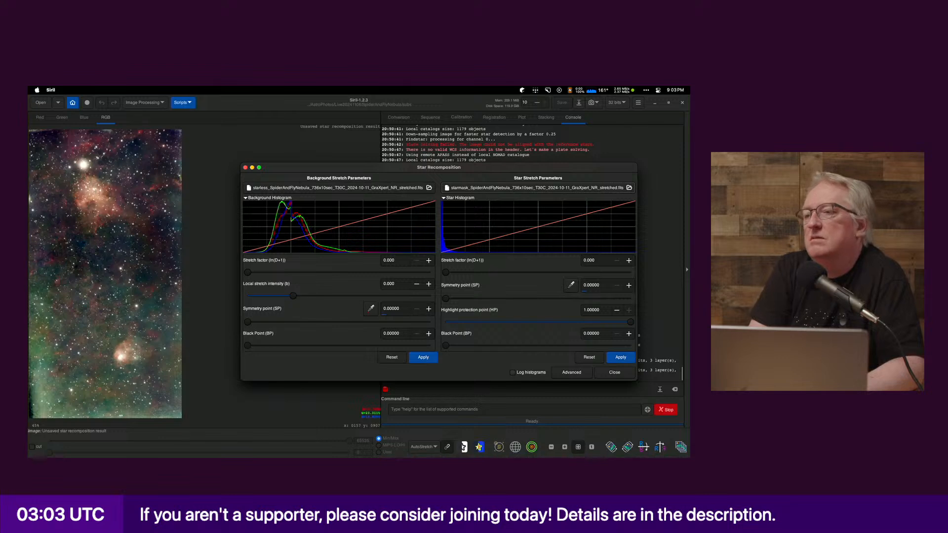
click(612, 374)
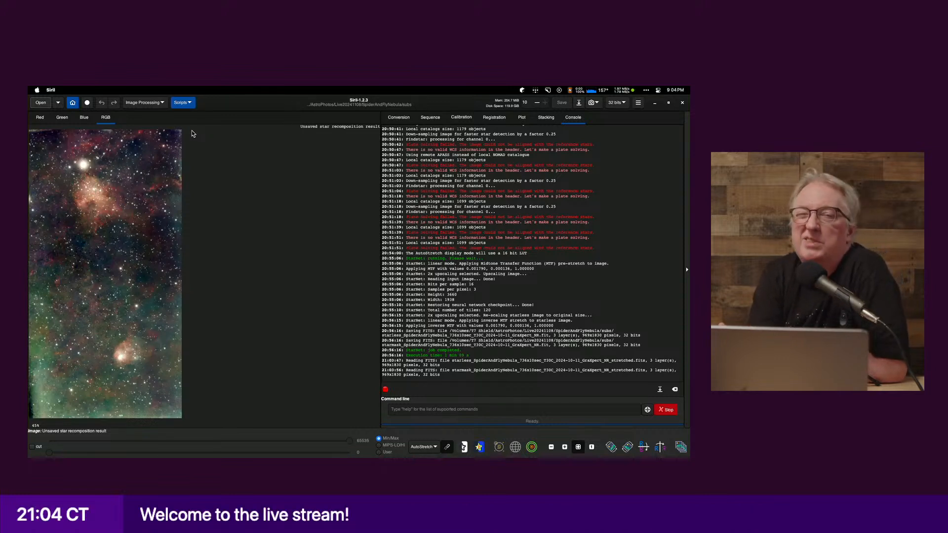
Step: Remove green noise from the recomposed image using Average Neutral protection with lightness preserved
click(143, 103)
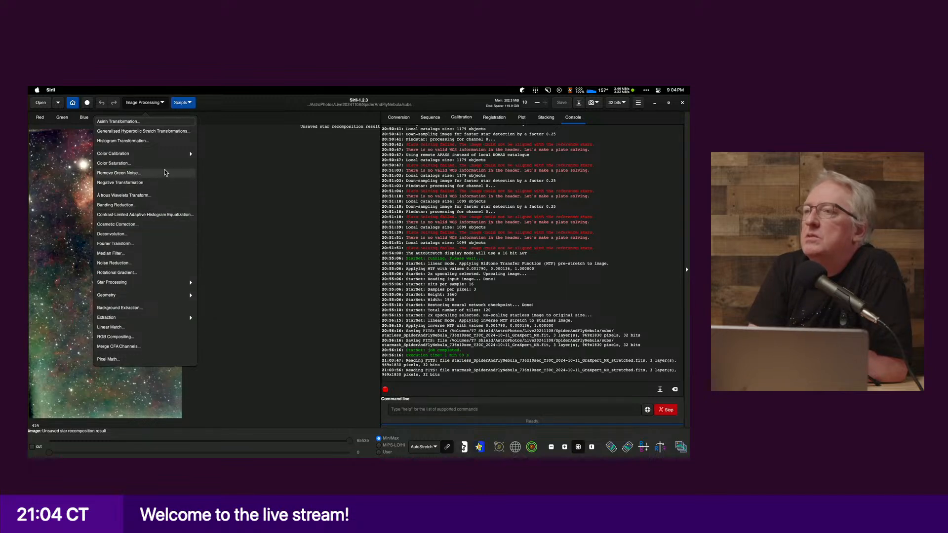
click(149, 175)
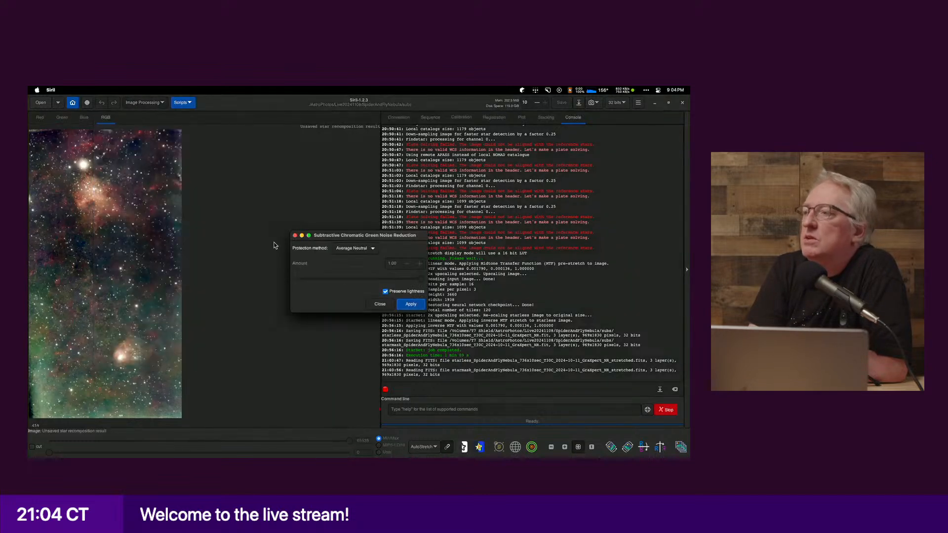
click(405, 305)
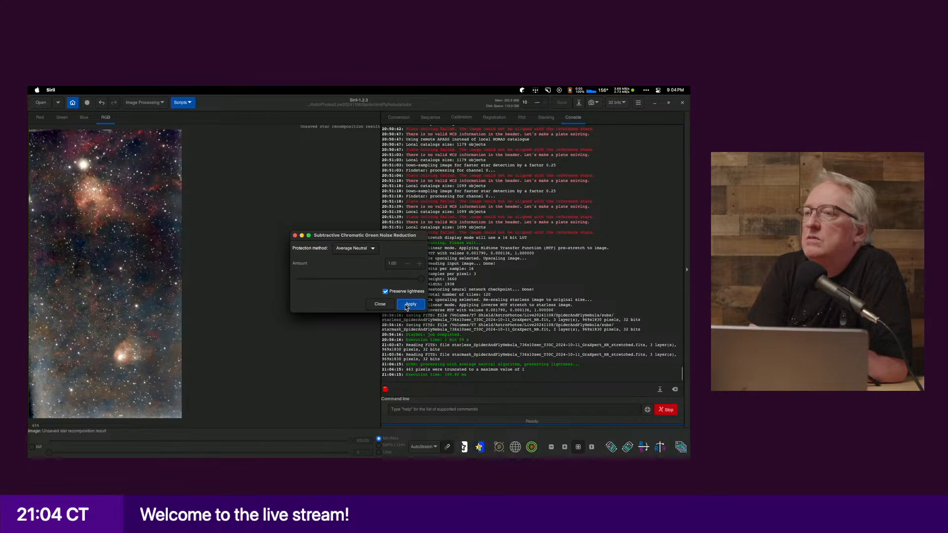
click(380, 305)
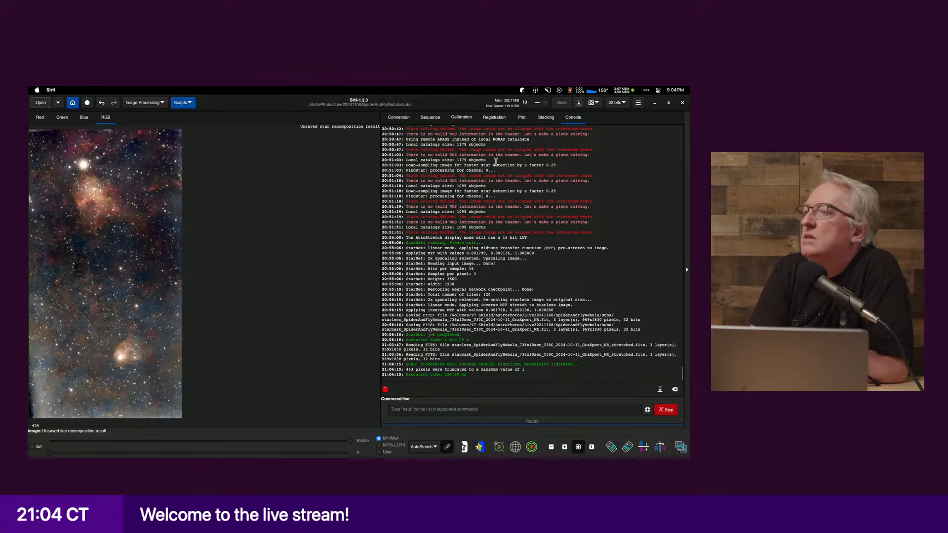
Step: Save the recomposed image in the subs folder as "Unsaved star recomposition result_sus.fit" at 32-bit floating point
key(super+s)
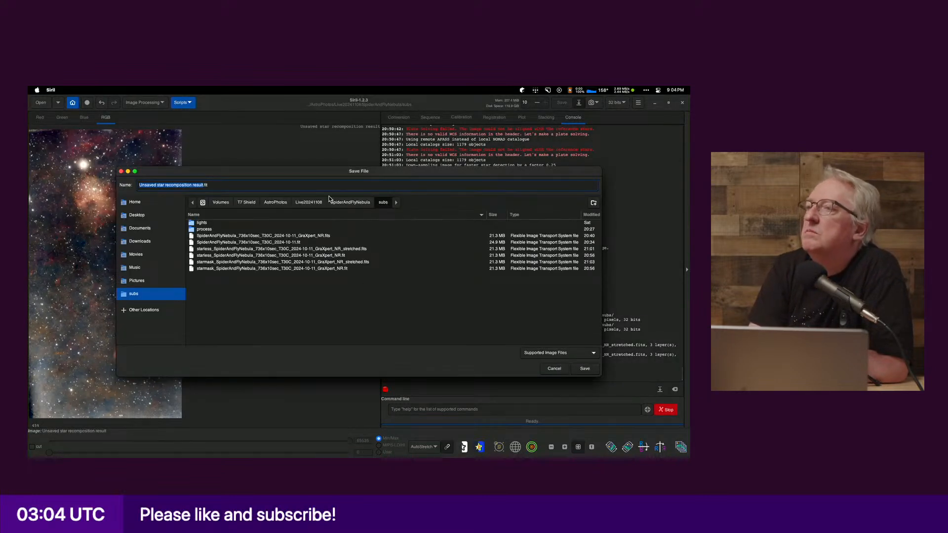
key(Right)
text(_sus)
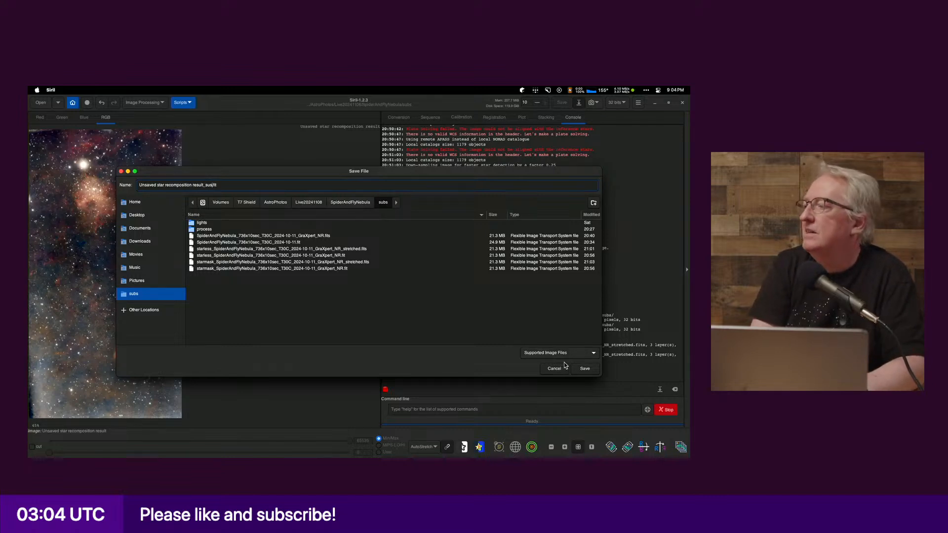
click(585, 369)
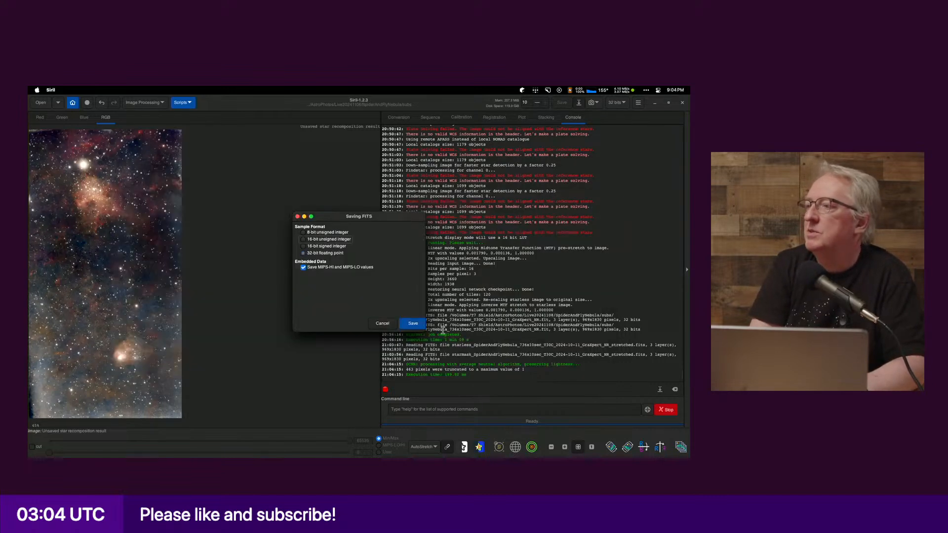
click(415, 324)
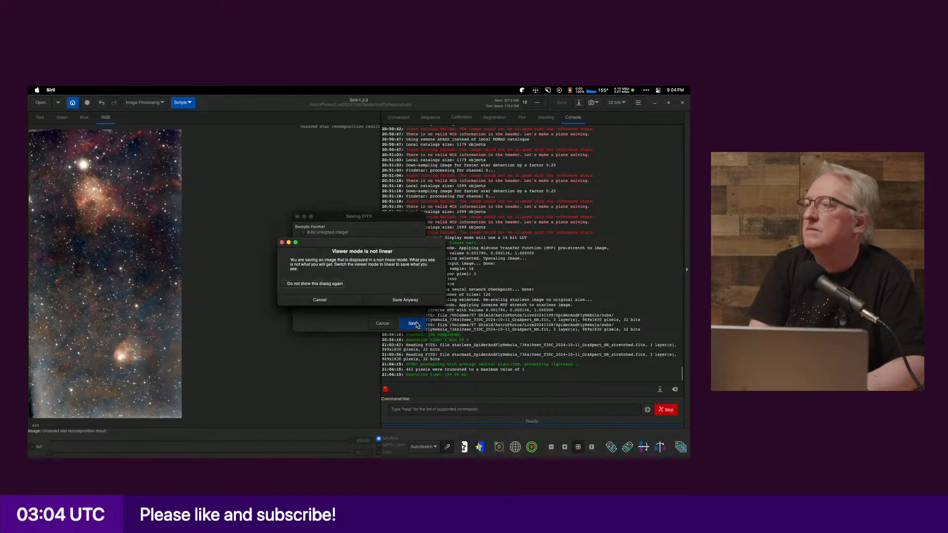
click(395, 300)
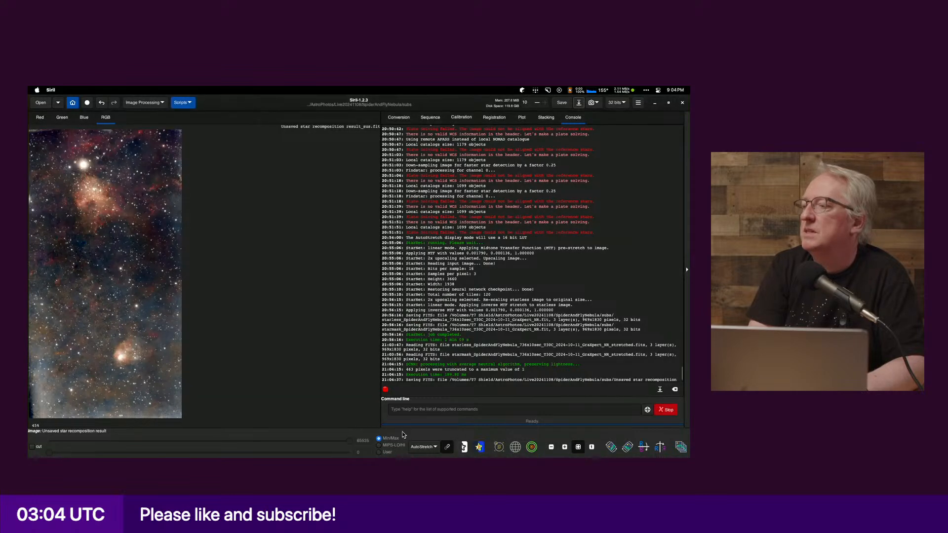
Step: Set the display mode to Linear and crop off the image's uneven edges to about 820 × 1564 px
click(424, 447)
click(425, 377)
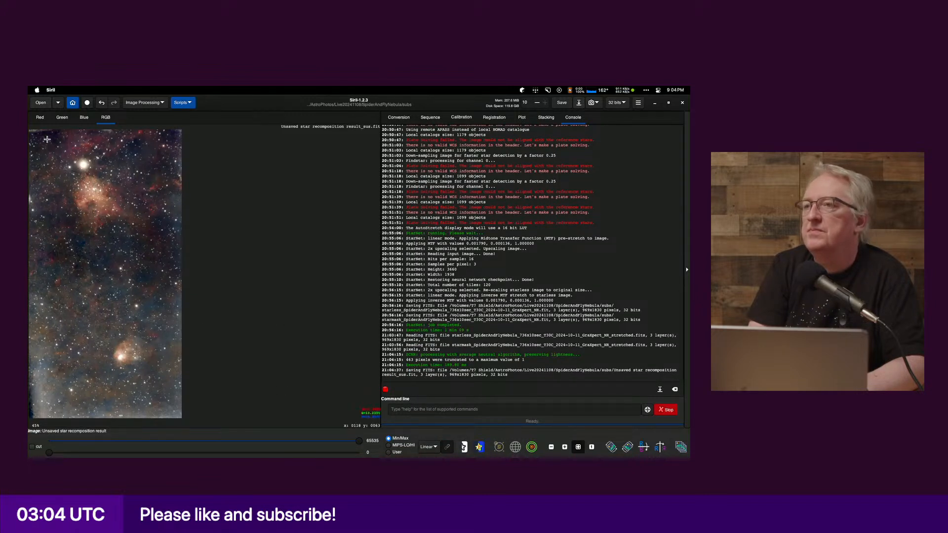
drag(42, 139, 170, 384)
right_click(82, 209)
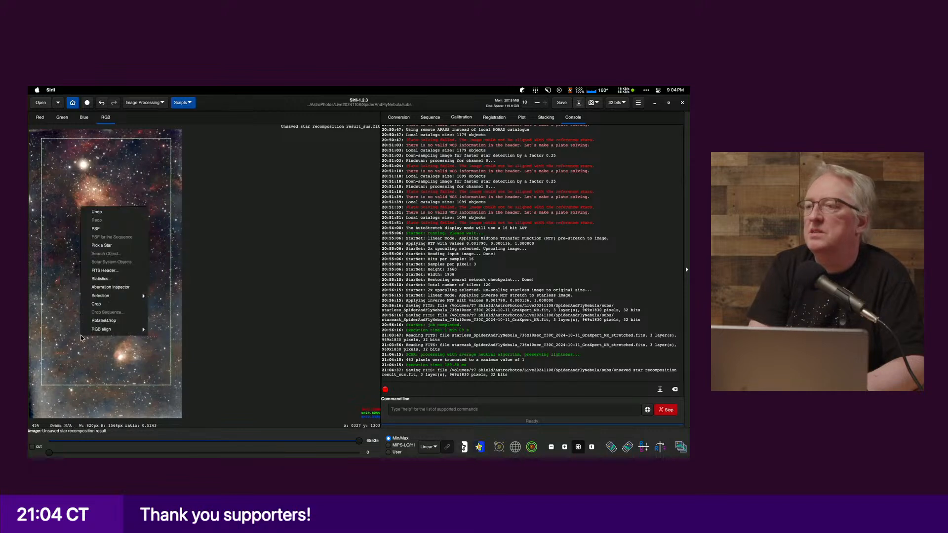
click(97, 305)
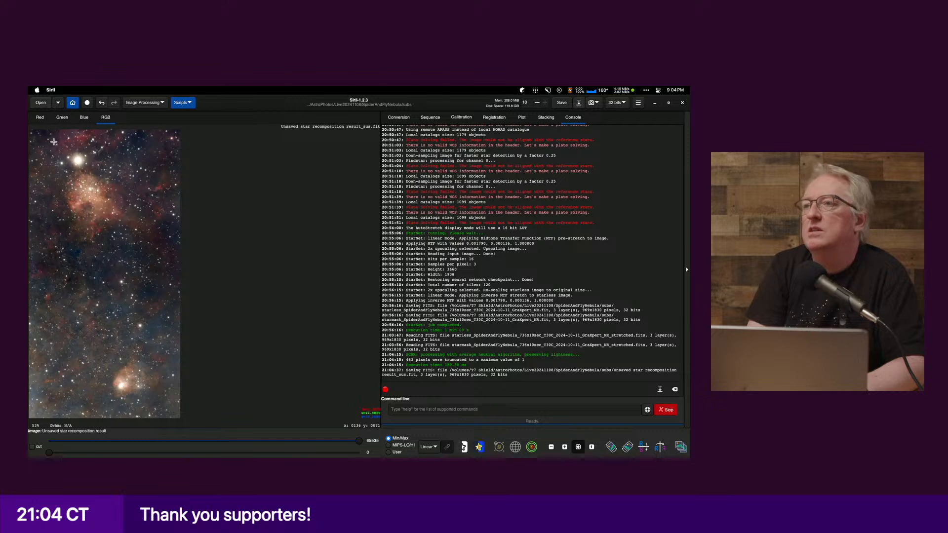
Step: Examine the cropped image enlarged, from the upper nebula down to the lower one
drag(45, 137, 146, 260)
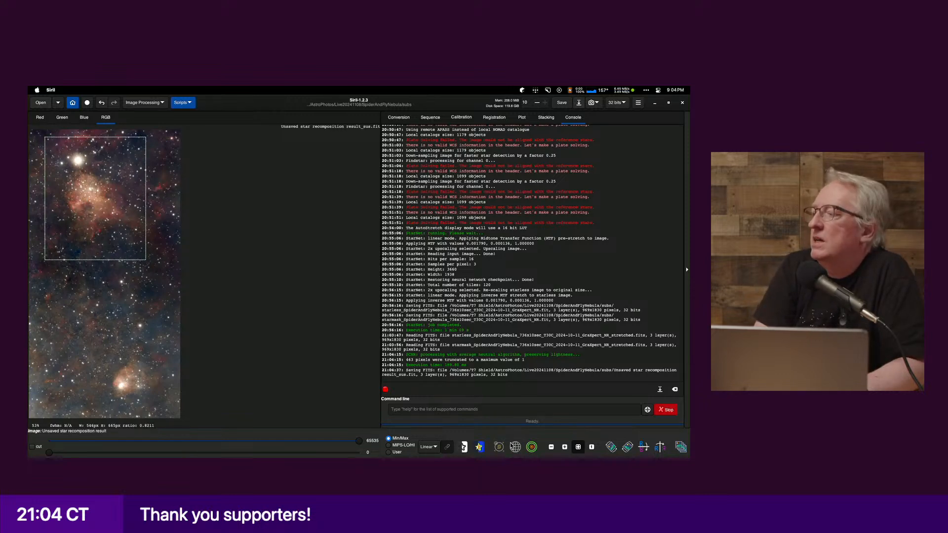
click(564, 448)
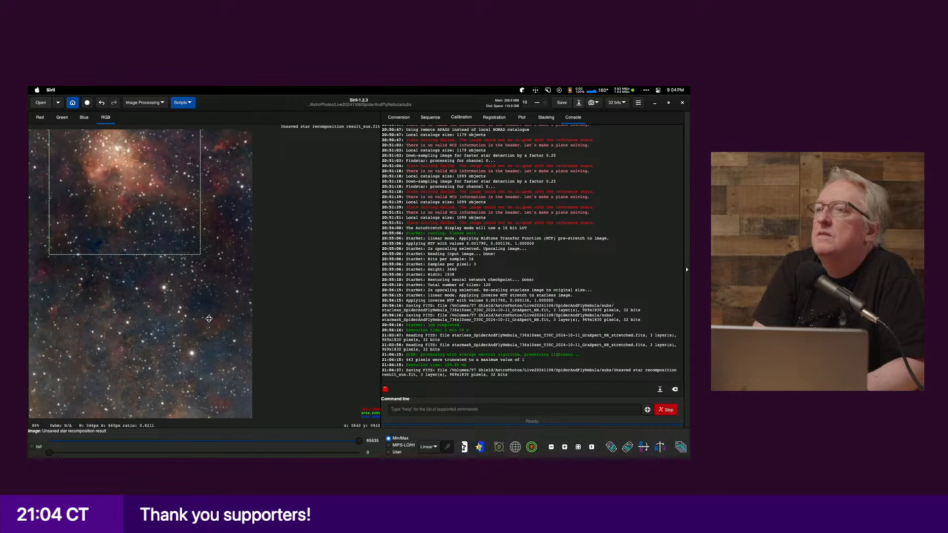
drag(261, 348, 235, 357)
scroll(234, 357, down, 5)
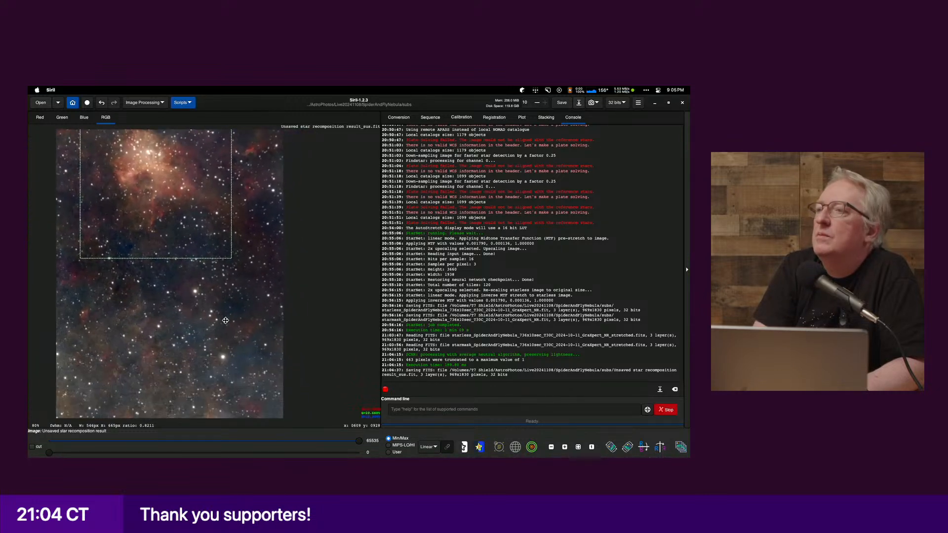
scroll(225, 371, down, 4)
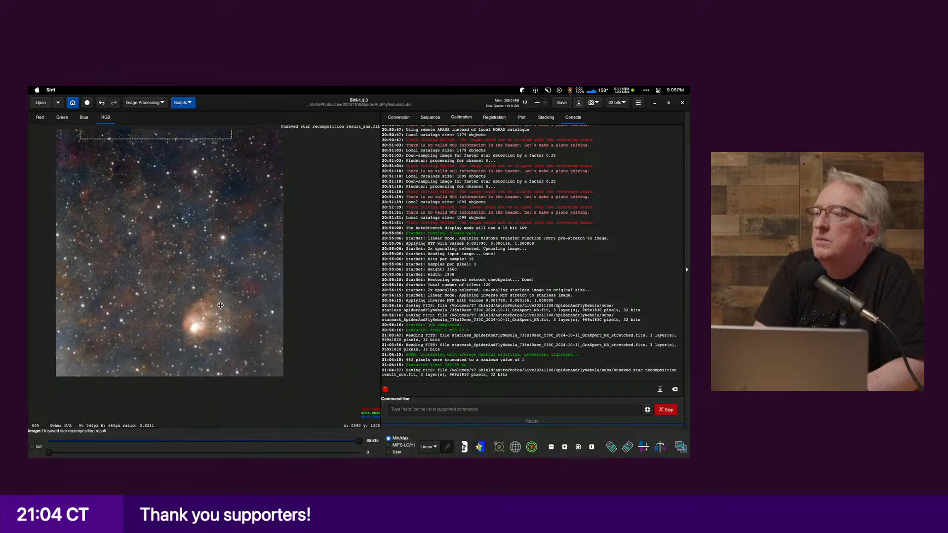
Step: Launch the Siril 1.3.4 development version
key(super+Tab)
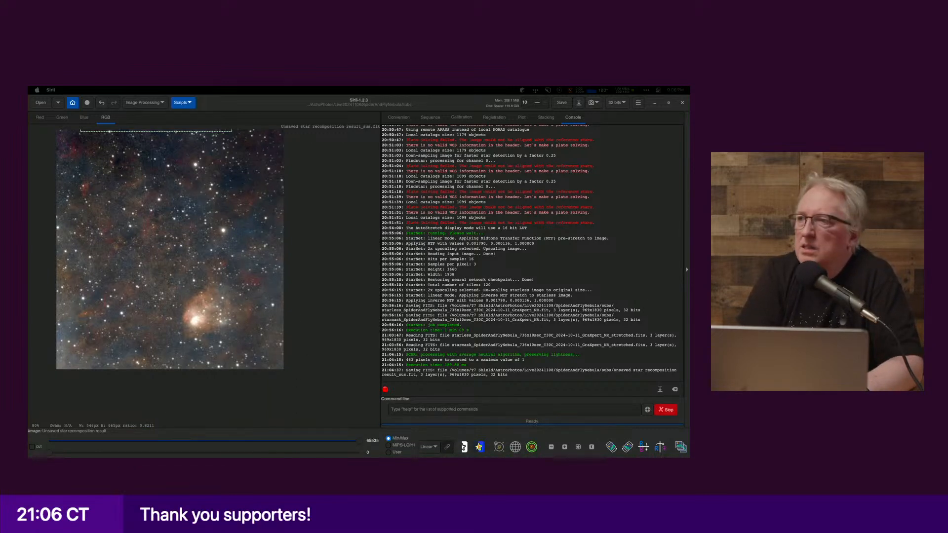
key(super+Tab)
key(Tab)
key(Tab)
key(Tab)
key(Tab)
key(Escape)
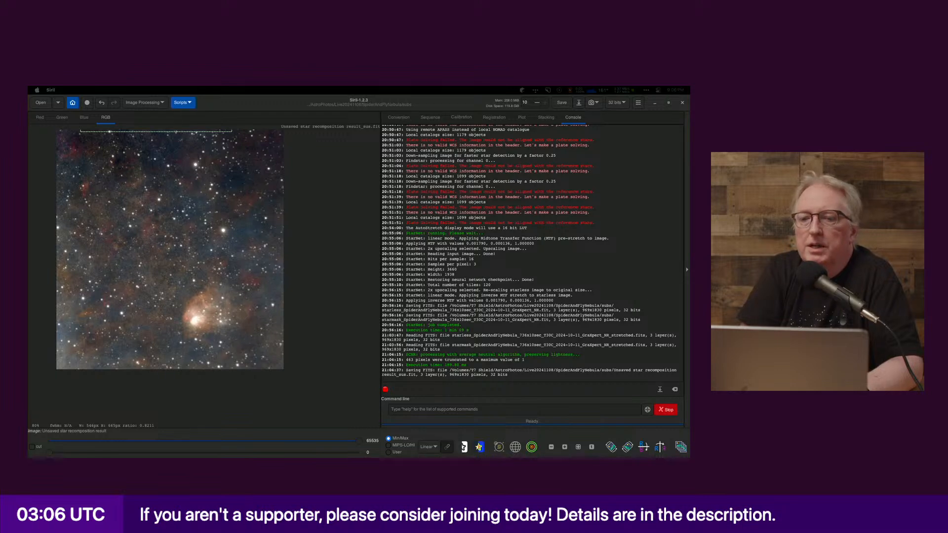
double_click(287, 105)
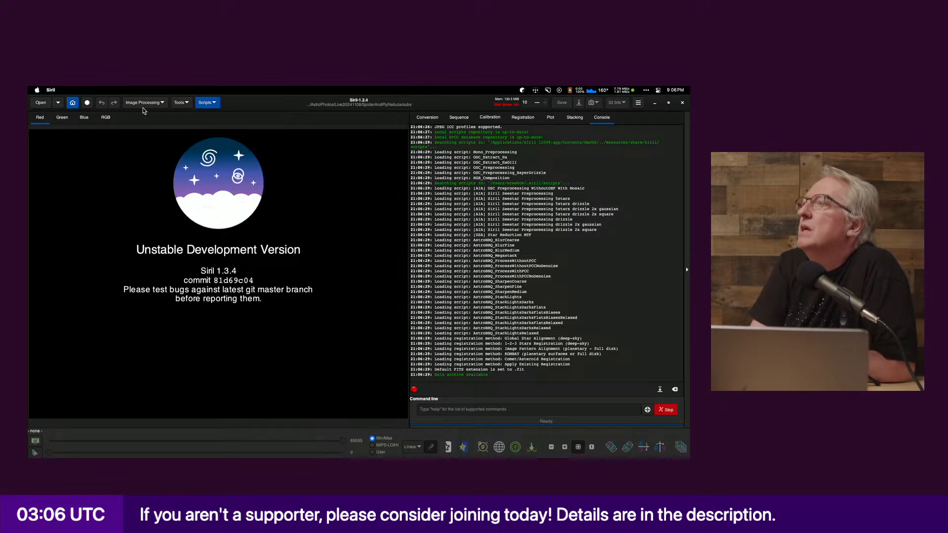
Step: Open "Unsaved star recomposition result_sus.fit" from the subs folder
click(41, 103)
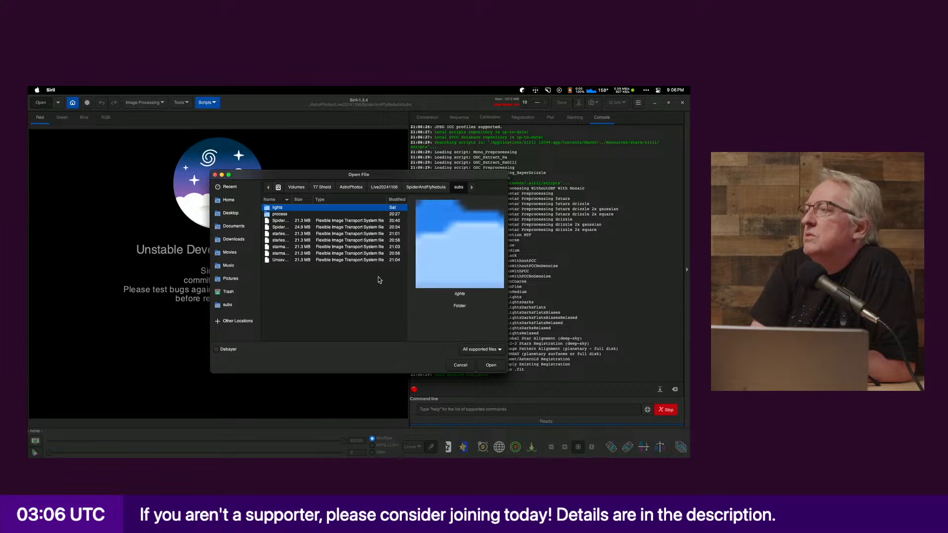
drag(508, 302, 690, 302)
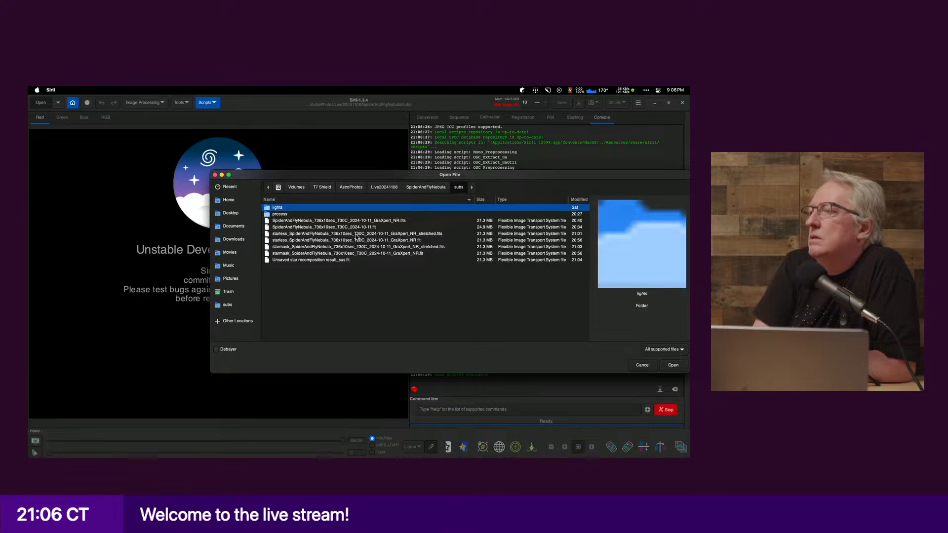
double_click(336, 260)
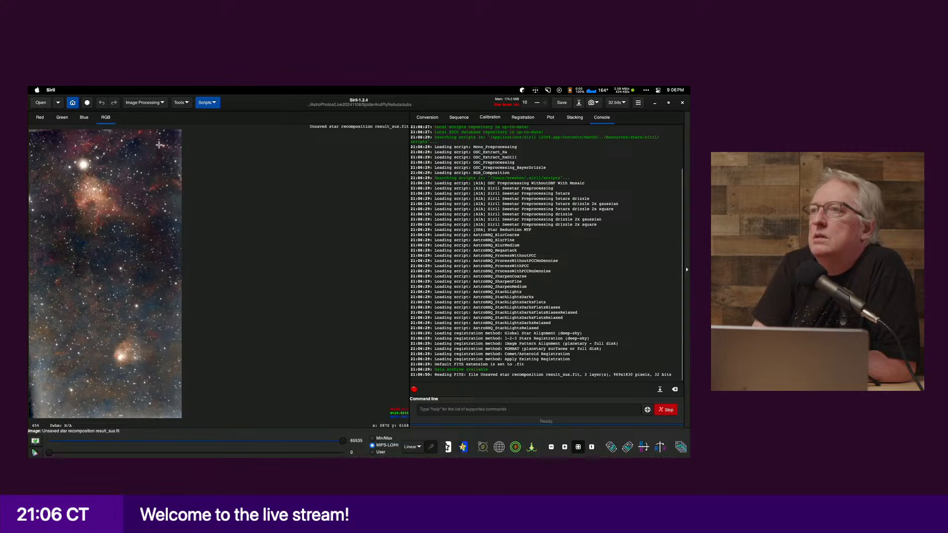
Step: Try a Curves Transformation on the image, lifting the shadows and anchoring the midtones and the highlights near 0.62, 0.65
click(145, 103)
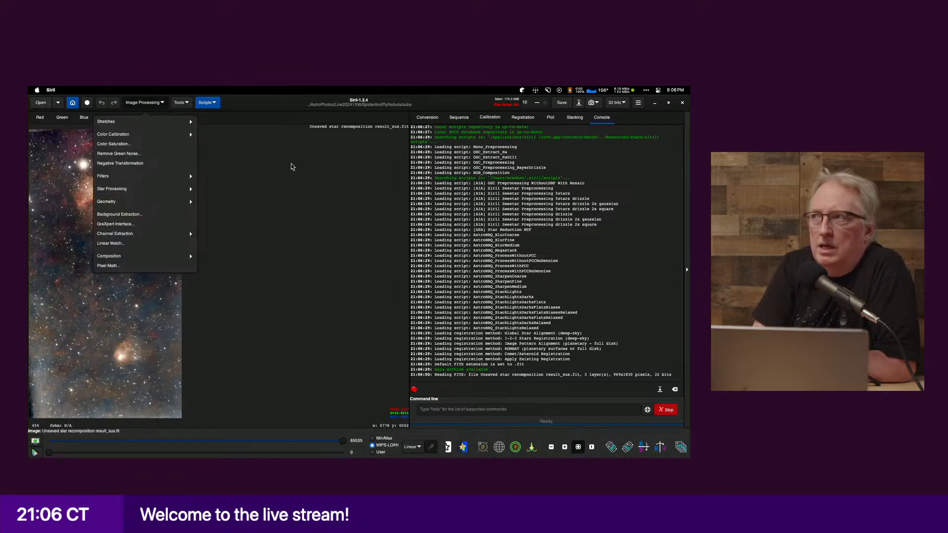
click(142, 122)
click(132, 144)
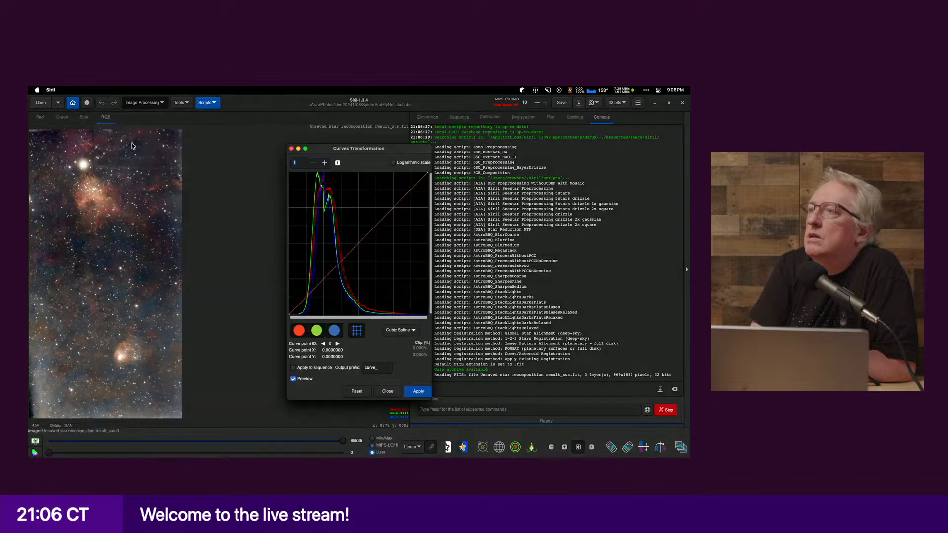
drag(373, 153, 339, 125)
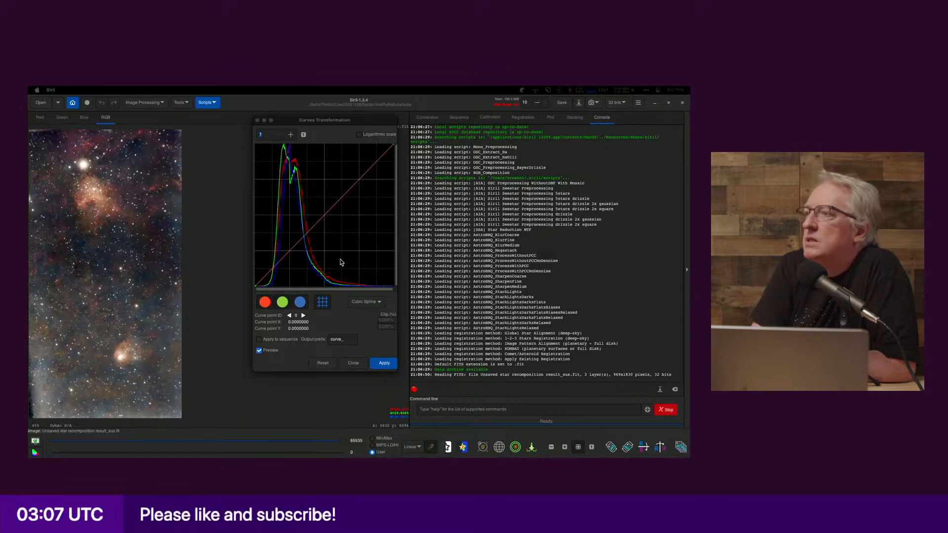
click(288, 260)
mouse_move(288, 261)
mouse_down()
mouse_move(280, 244)
mouse_move(274, 260)
mouse_up()
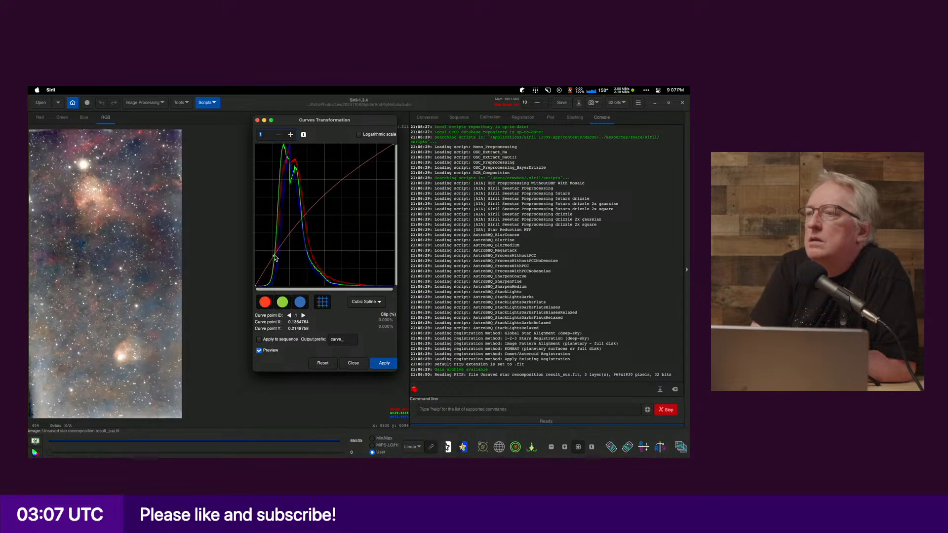
drag(304, 220, 341, 194)
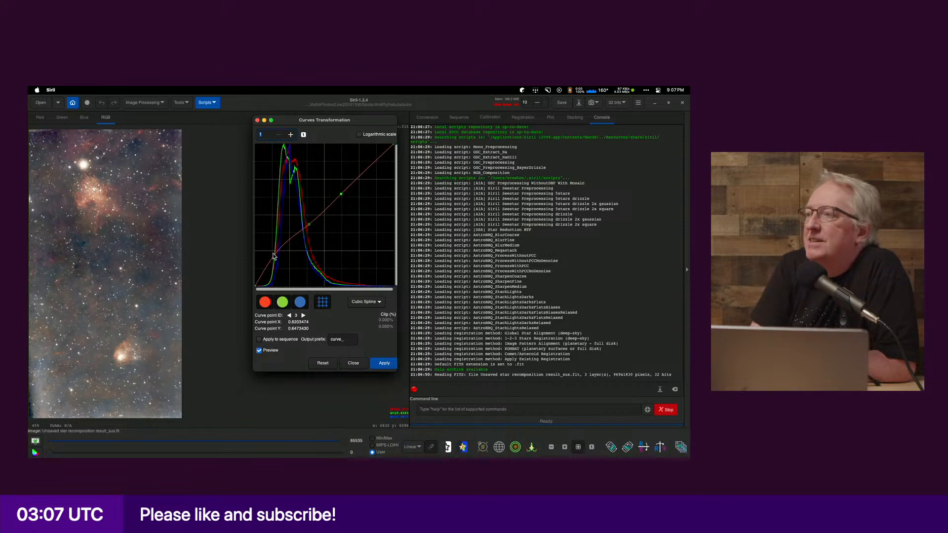
Step: Try the shadow curve point near 0.127, 0.181, then reset the curve and close the transformation without applying it
click(273, 256)
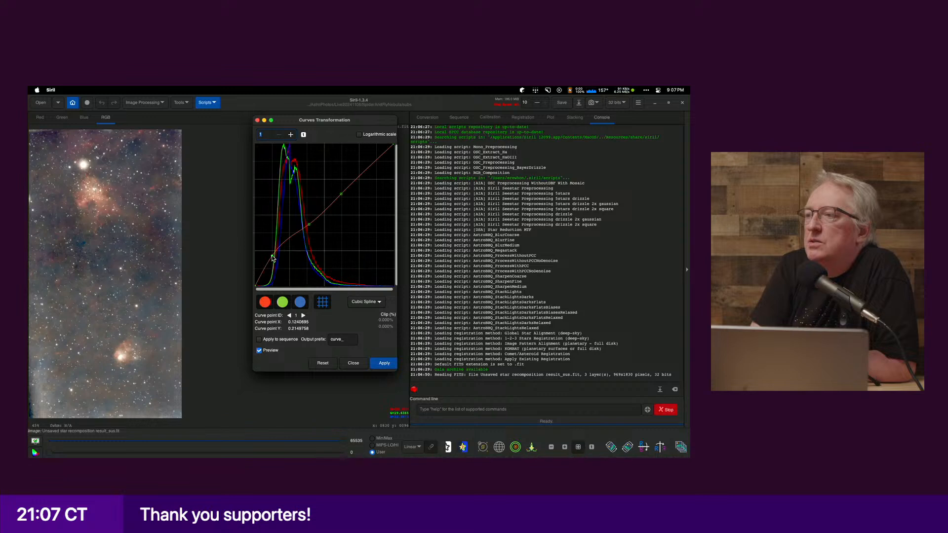
mouse_move(273, 256)
mouse_down()
mouse_move(285, 266)
mouse_move(271, 257)
mouse_up()
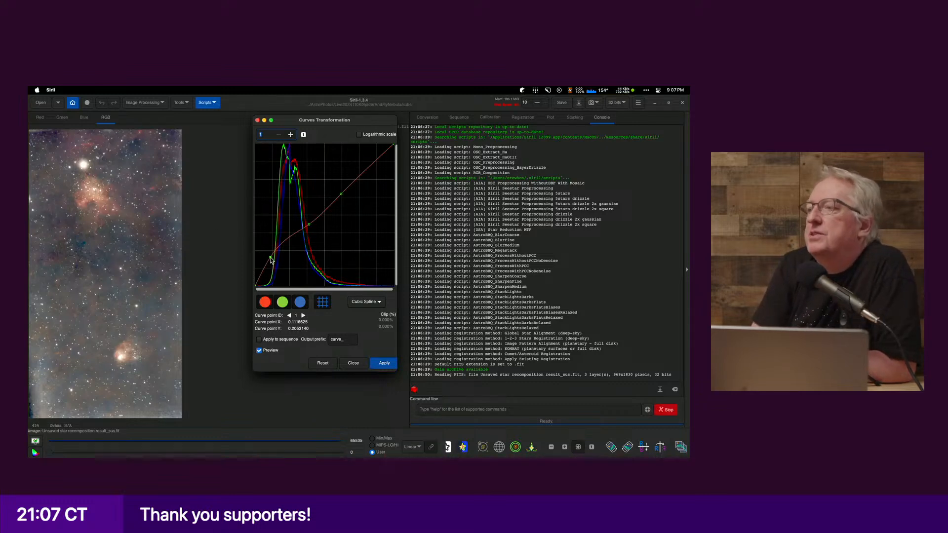
drag(271, 259, 273, 263)
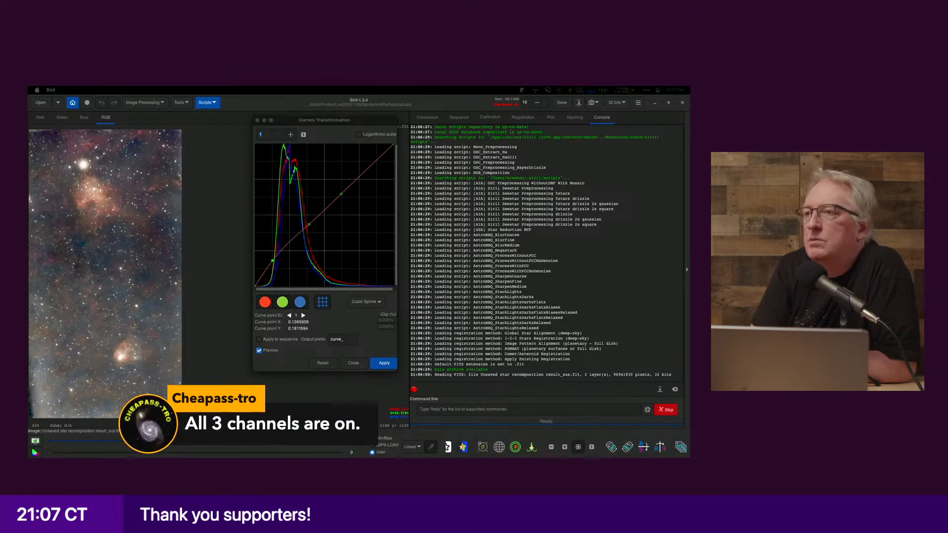
click(324, 367)
click(317, 367)
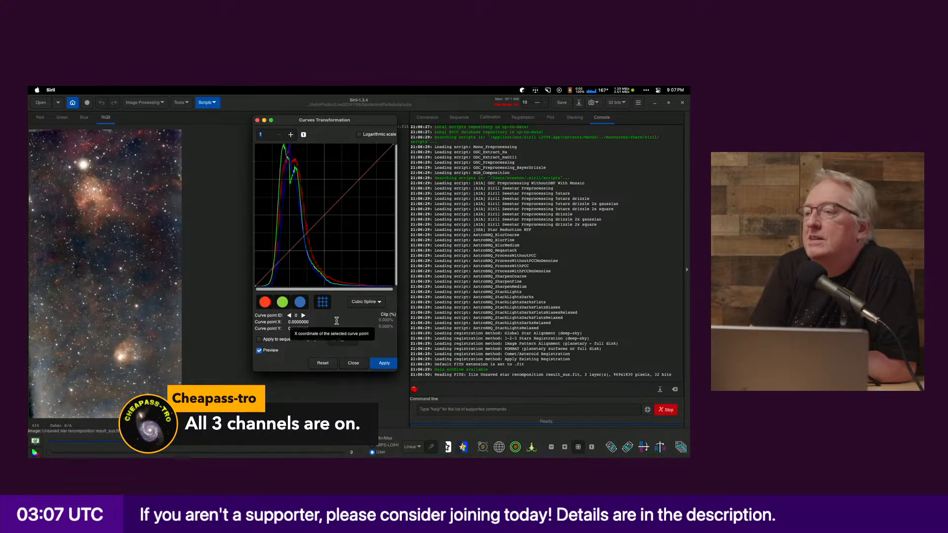
click(356, 364)
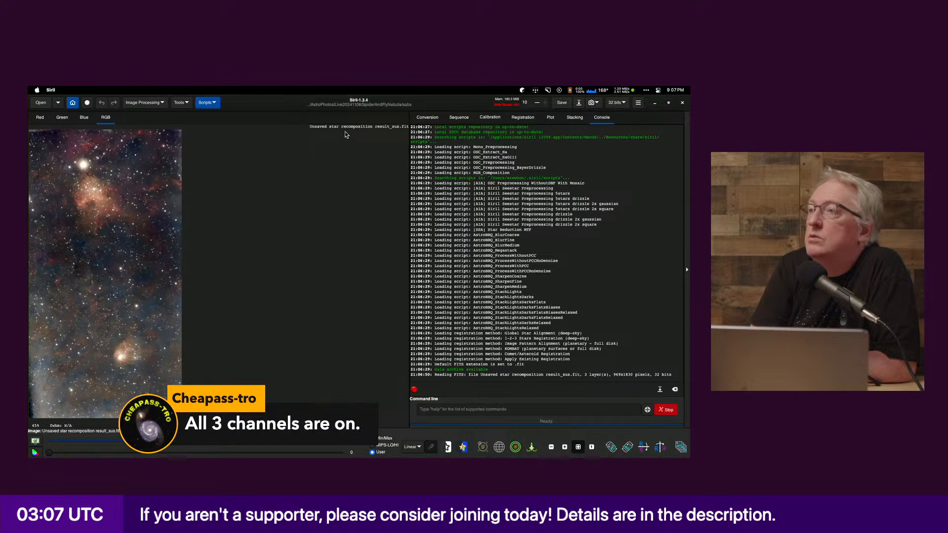
Step: Open the stretched starless file "starless_SpiderAndFlyNebula_736x10sec_T30C_2024-10-11_GraXpert_NR_stretched.fits" from the subs folder
click(40, 102)
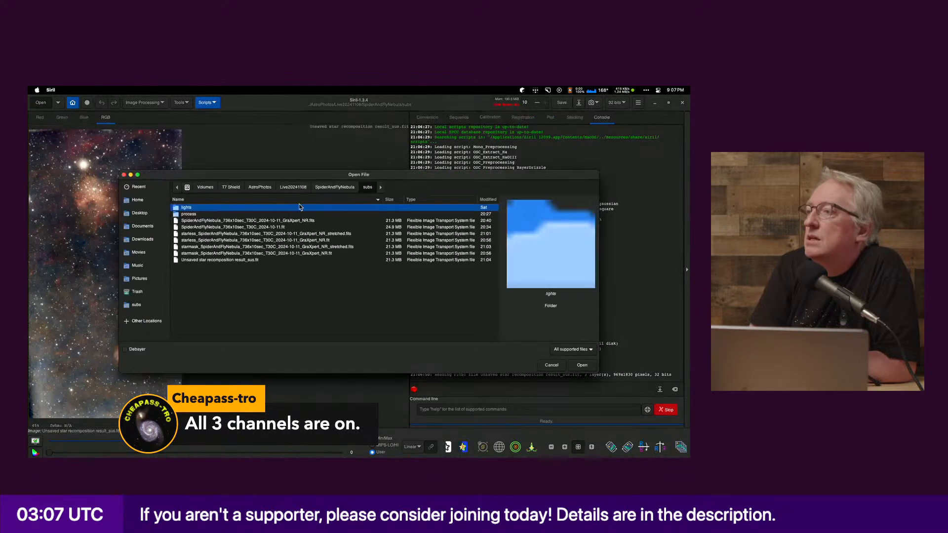
click(304, 234)
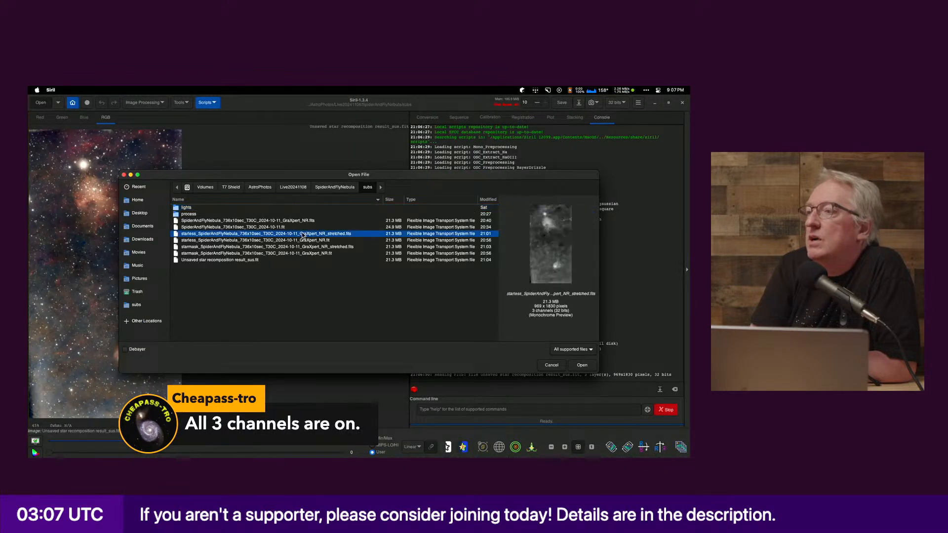
double_click(303, 234)
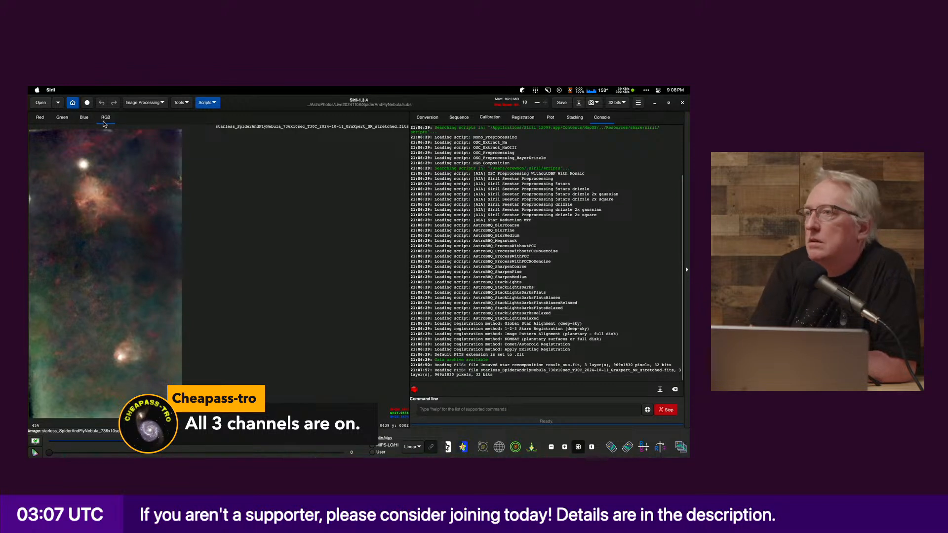
Step: Remove green noise from the starless image using Average Neutral protection with lightness preserved, and close the dialog
click(145, 102)
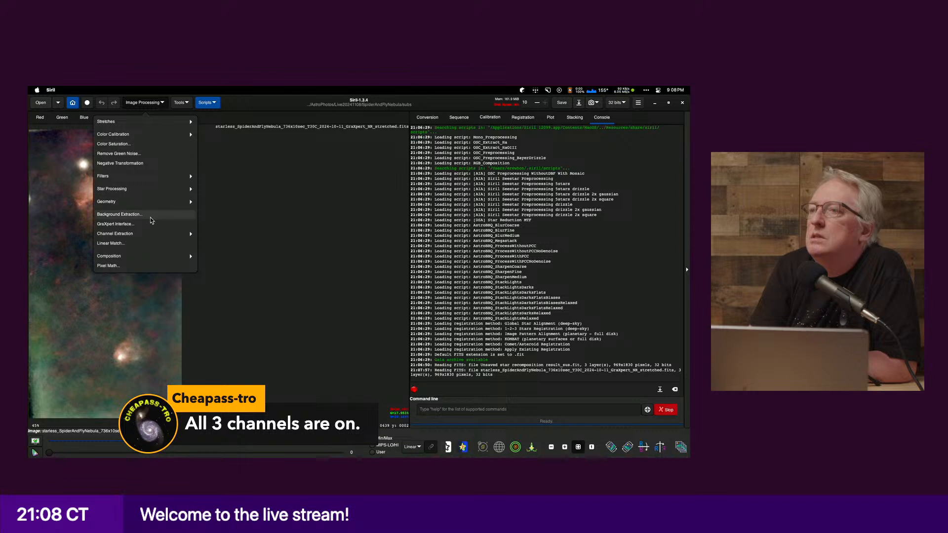
click(155, 155)
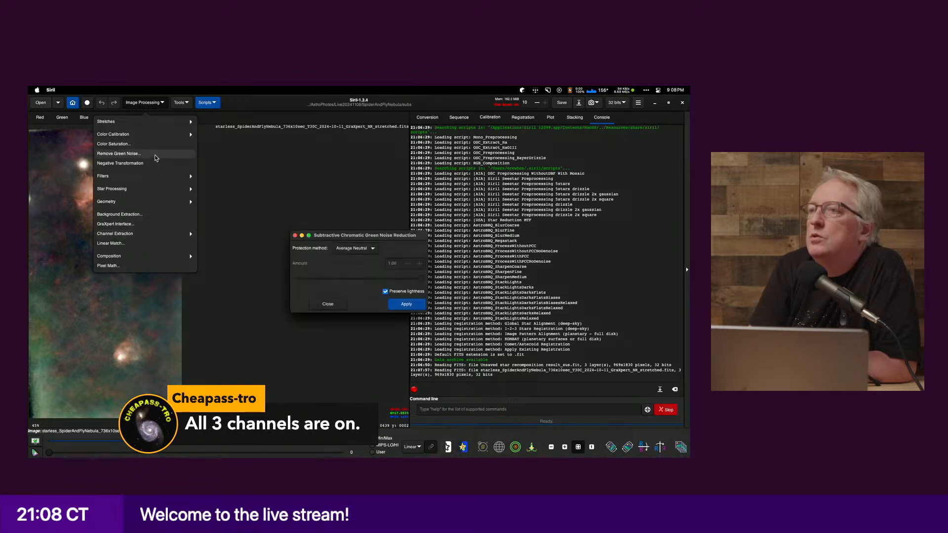
click(411, 305)
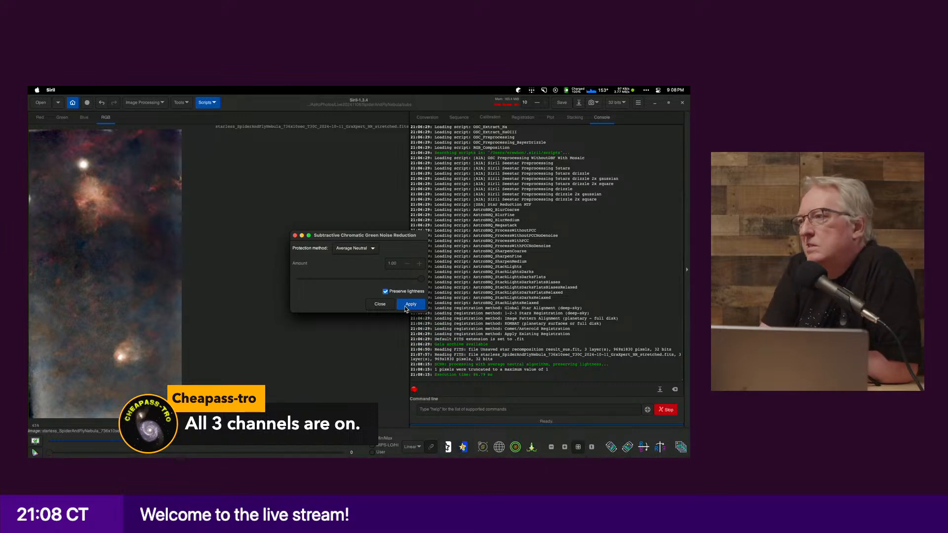
click(386, 306)
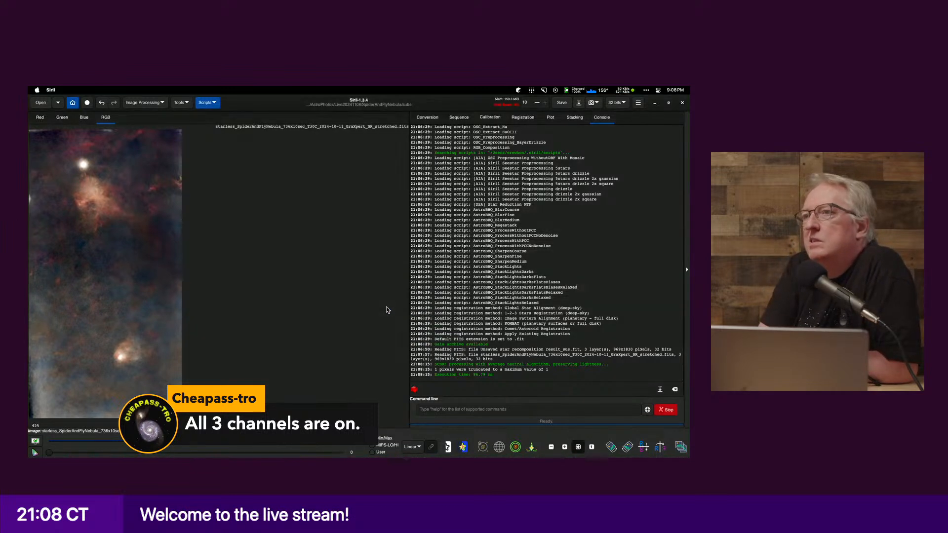
Step: Compare the image with and without green noise removal by undoing and redoing it, finishing with the removal undone
click(102, 103)
click(115, 104)
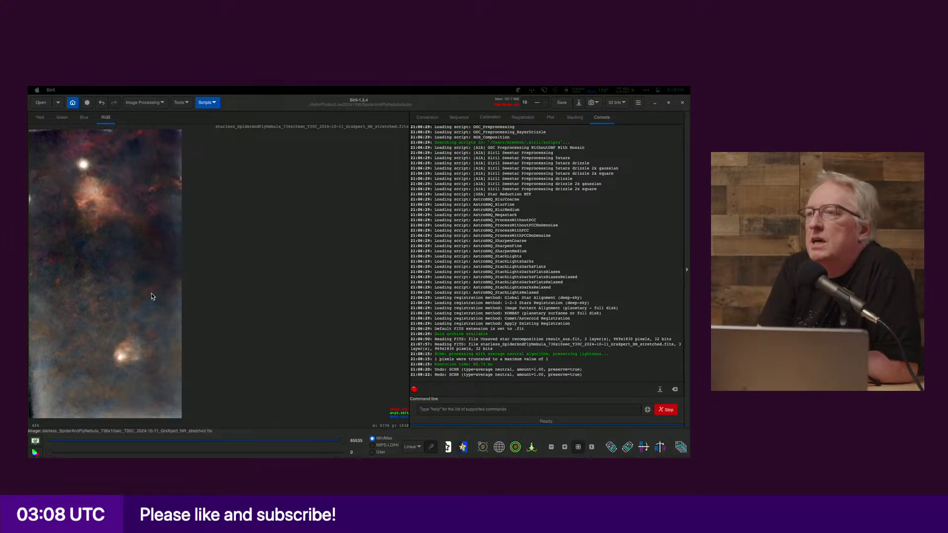
click(102, 105)
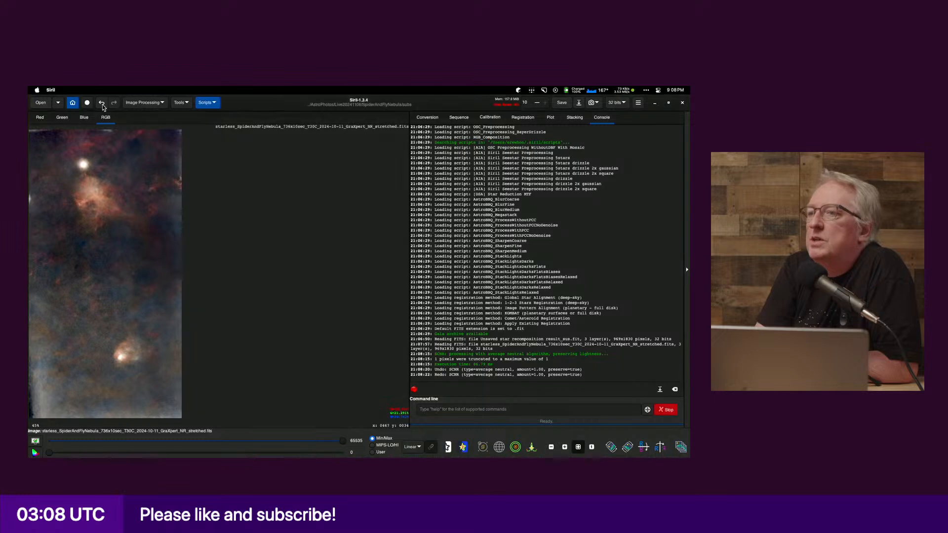
click(102, 104)
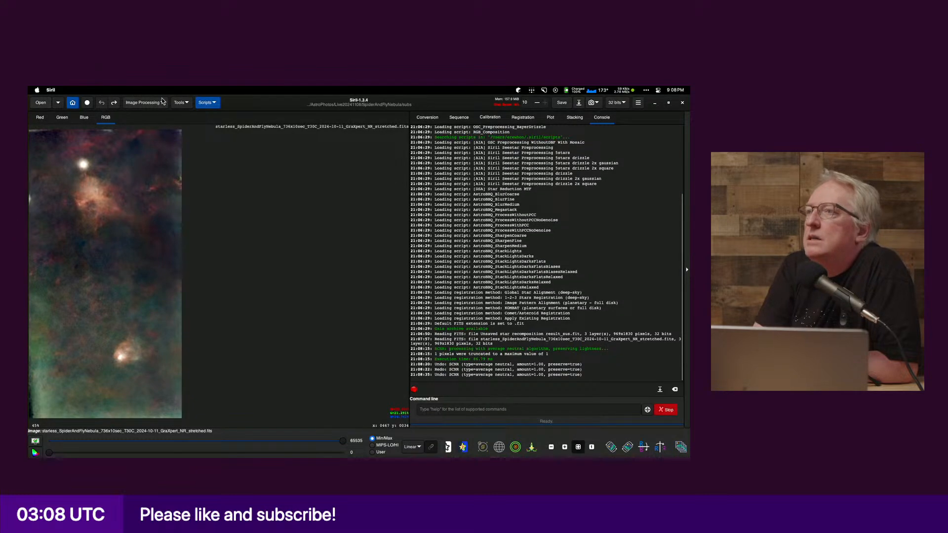
Step: Start a Curves Transformation on the starless image and switch off the red and blue channels to leave only green
click(144, 103)
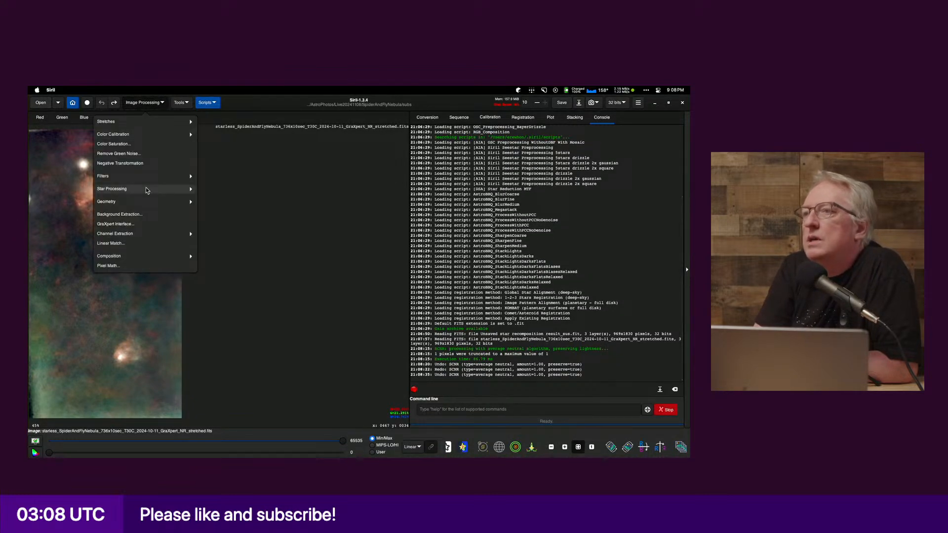
click(148, 124)
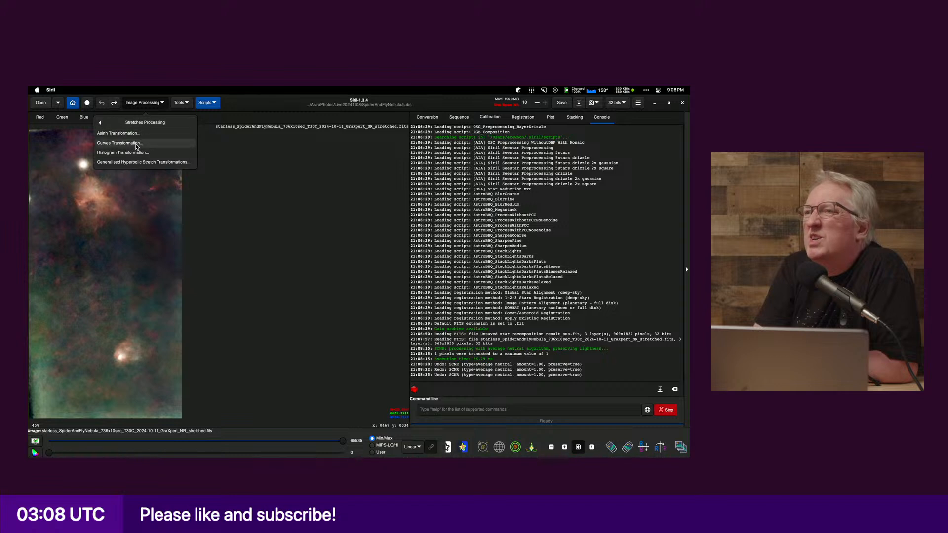
click(139, 143)
drag(300, 123, 300, 128)
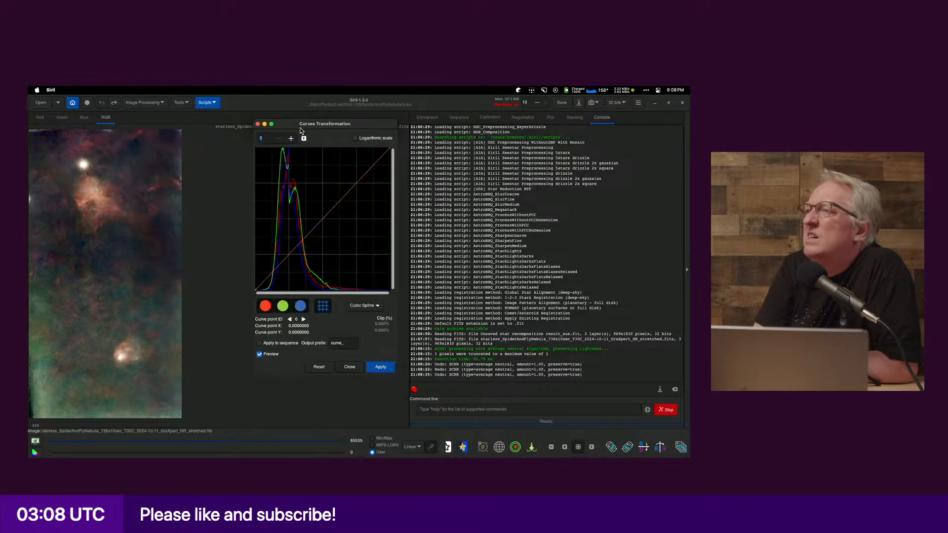
click(264, 309)
click(301, 310)
Step: Try green curve points near 0.238, 0.263 and 0.650, 0.493, and reset the curve
click(290, 249)
drag(290, 249, 289, 251)
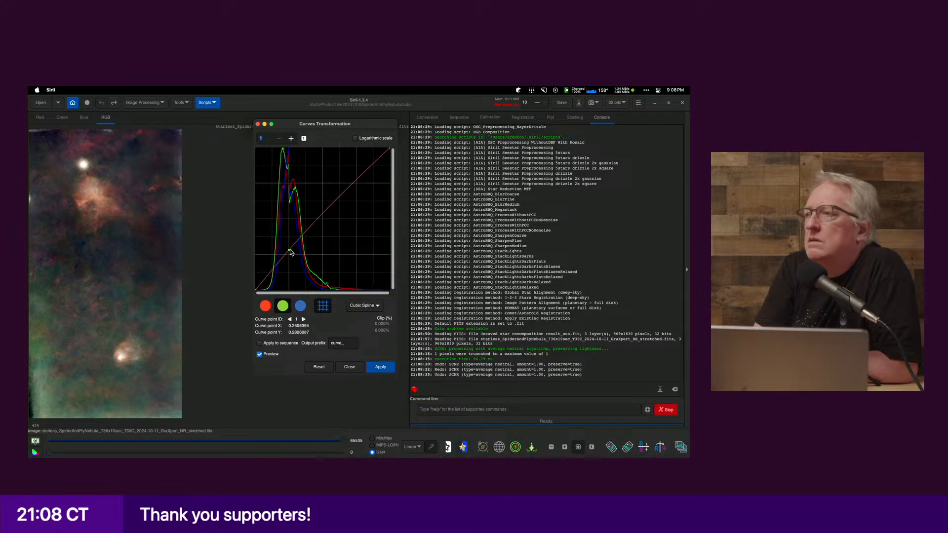
drag(336, 203, 342, 220)
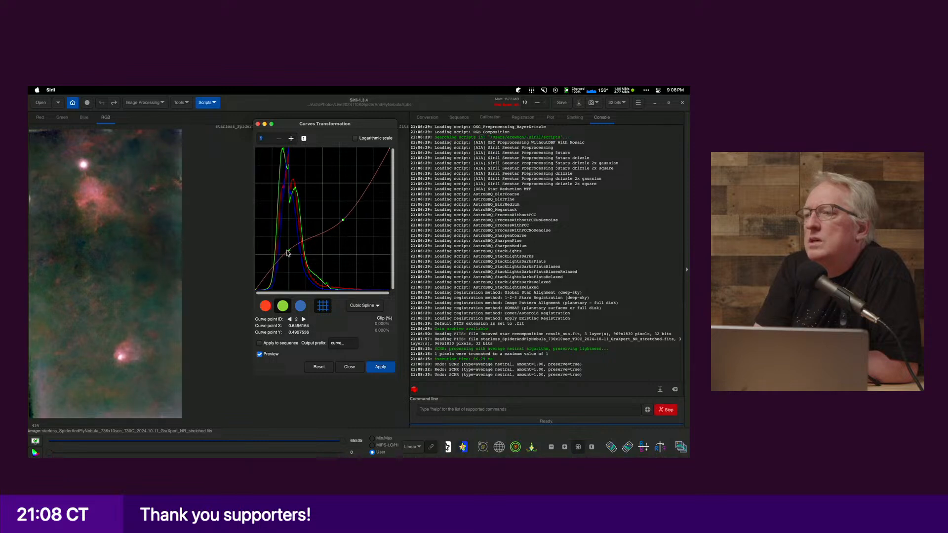
drag(288, 253, 289, 256)
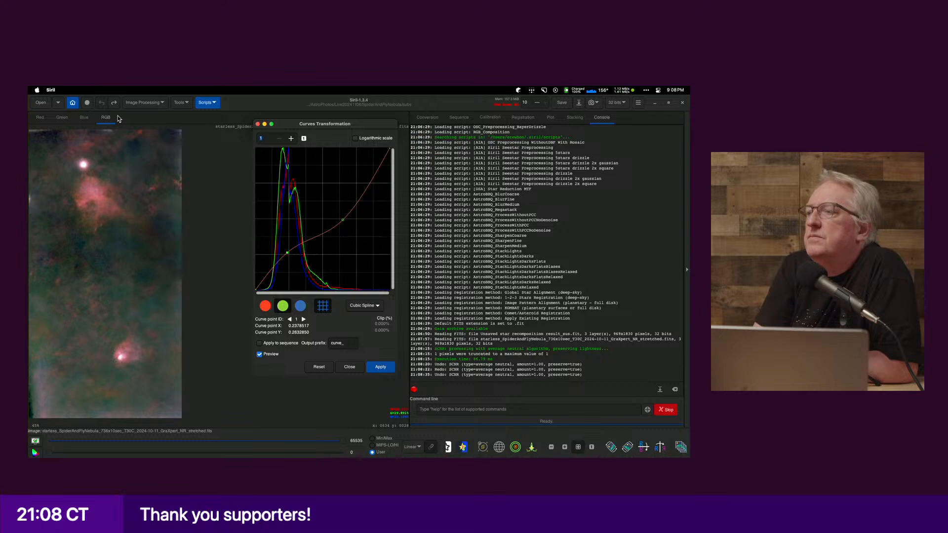
click(319, 366)
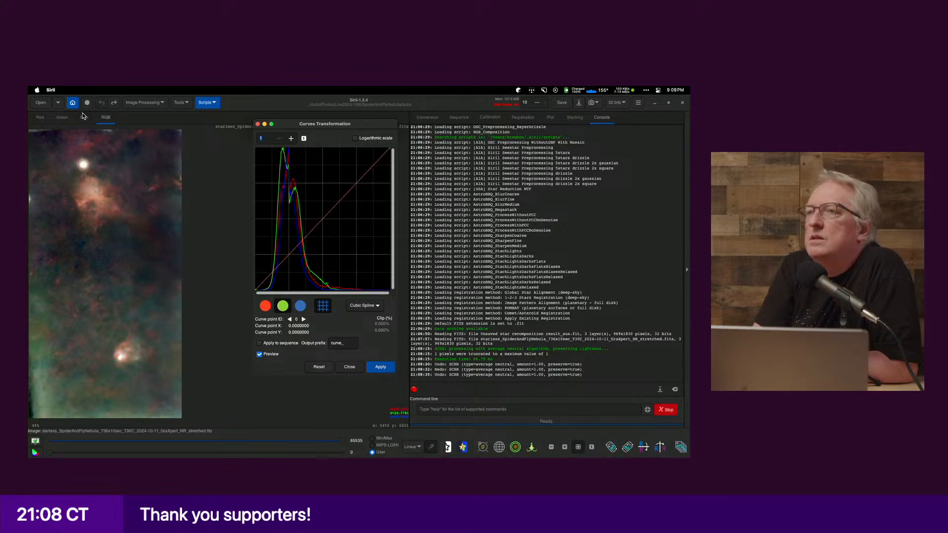
Step: Redo the green noise removal and toggle the blue channel in the Curves Transformation
click(114, 102)
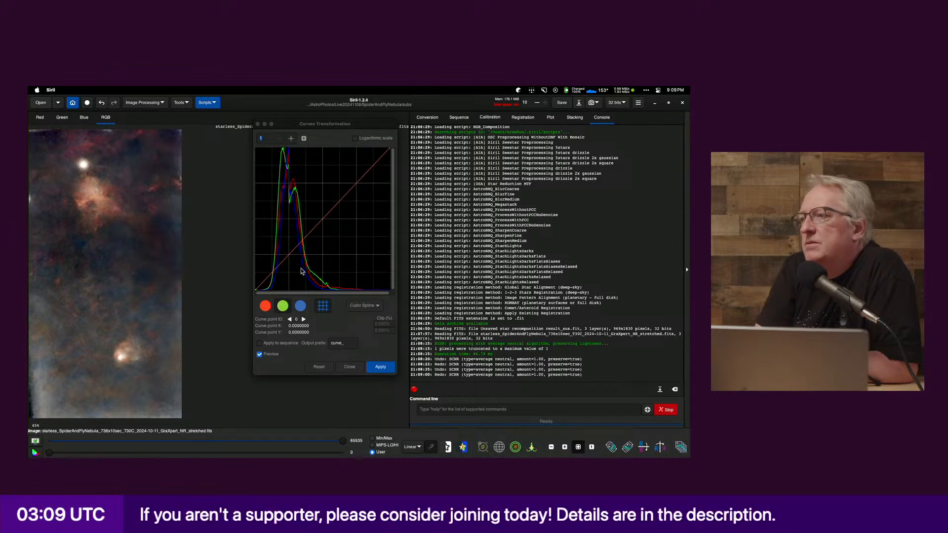
click(303, 308)
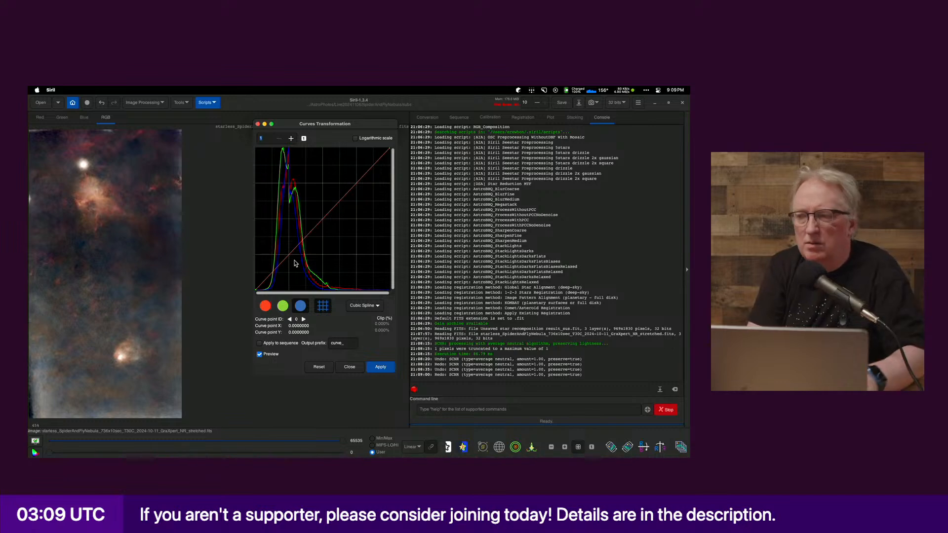
Step: Switch to Zen Browser, examine Google image results for "spider nebula and fly" as colour references, and return to Siril
key(super+Tab)
key(super+Tab)
key(super+Tab)
key(super+Tab)
key(super+Tab)
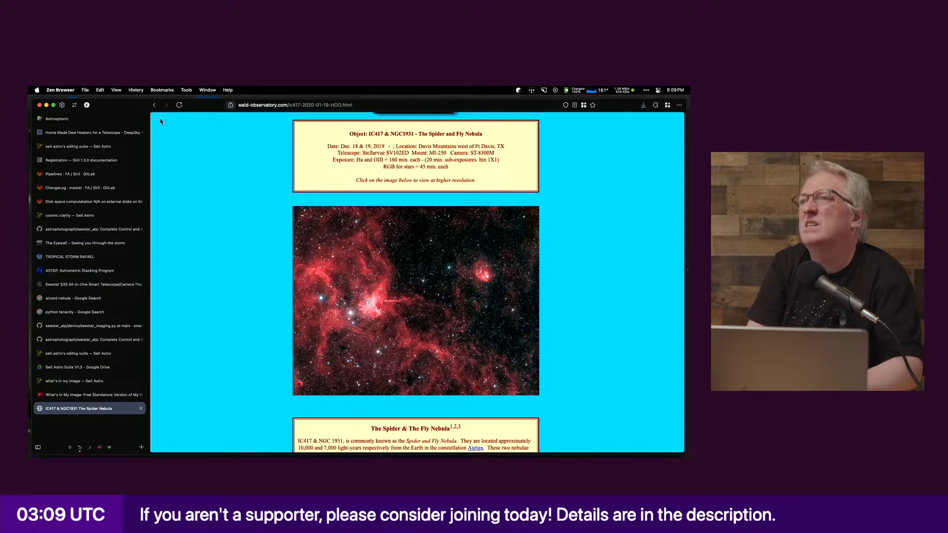
click(154, 106)
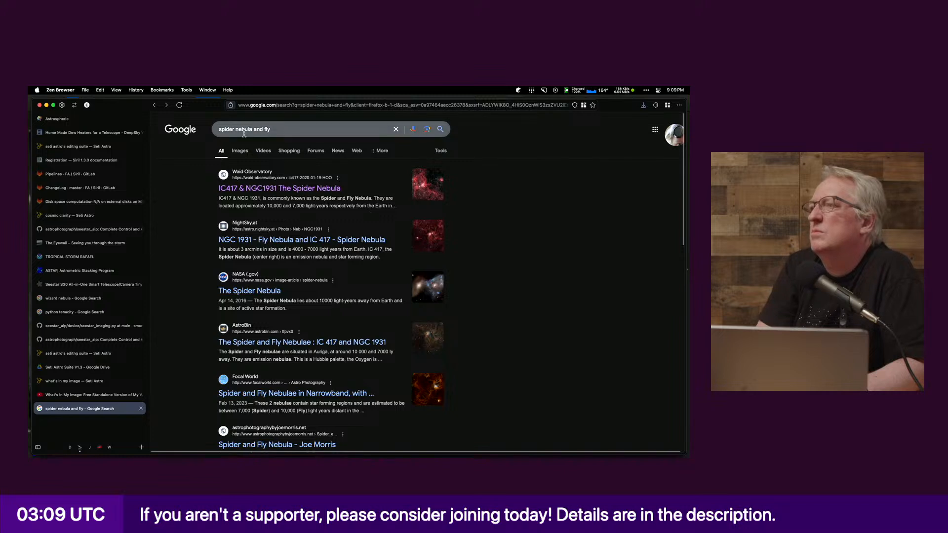
click(240, 151)
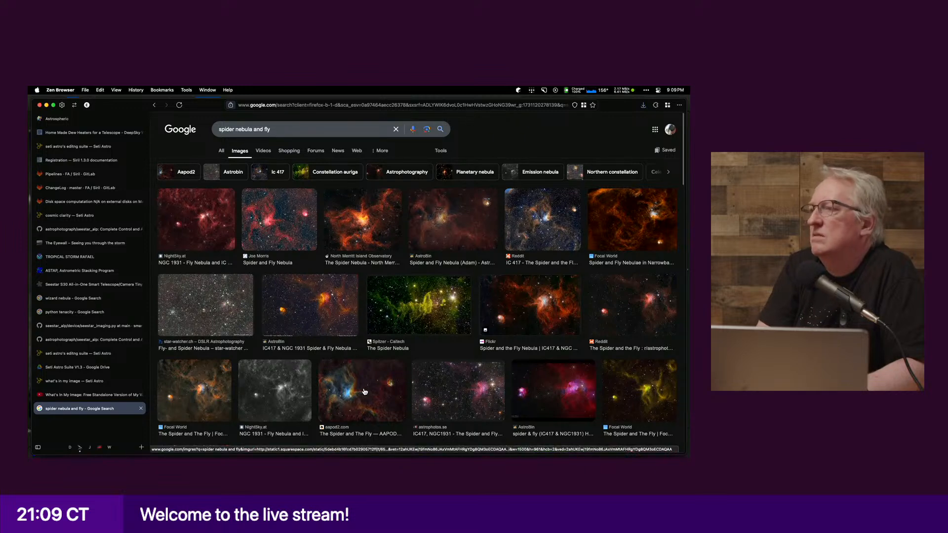
scroll(365, 392, down, 1)
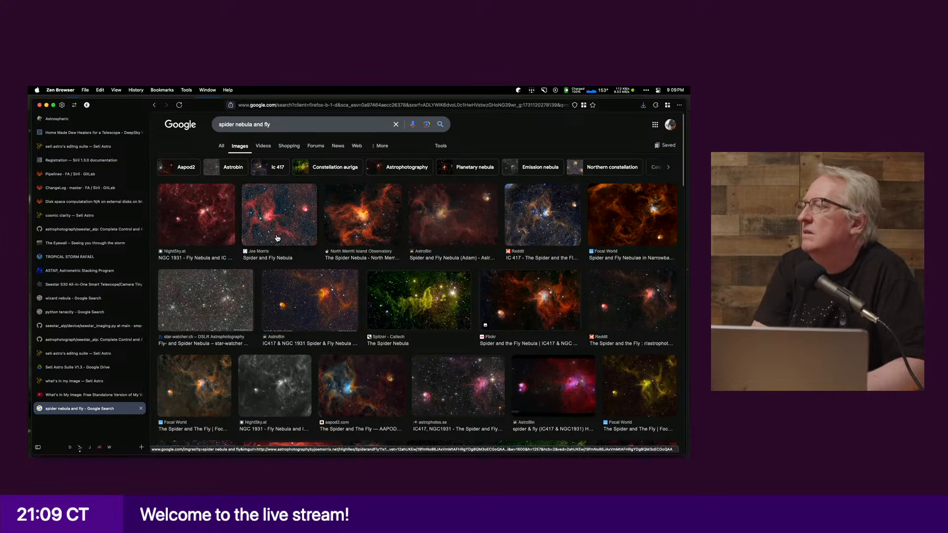
key(super+Tab)
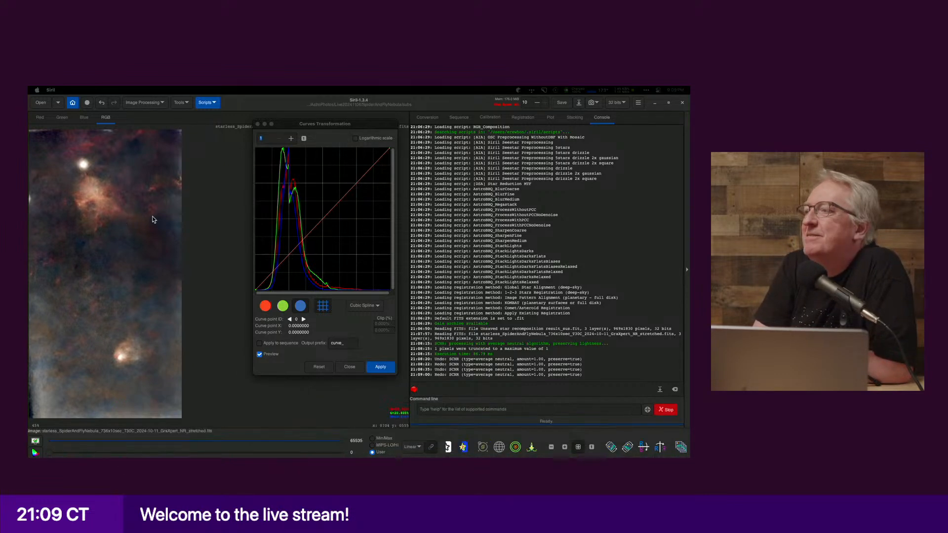
Step: Try a curve point near 0.670, 0.638 and remove it
click(290, 252)
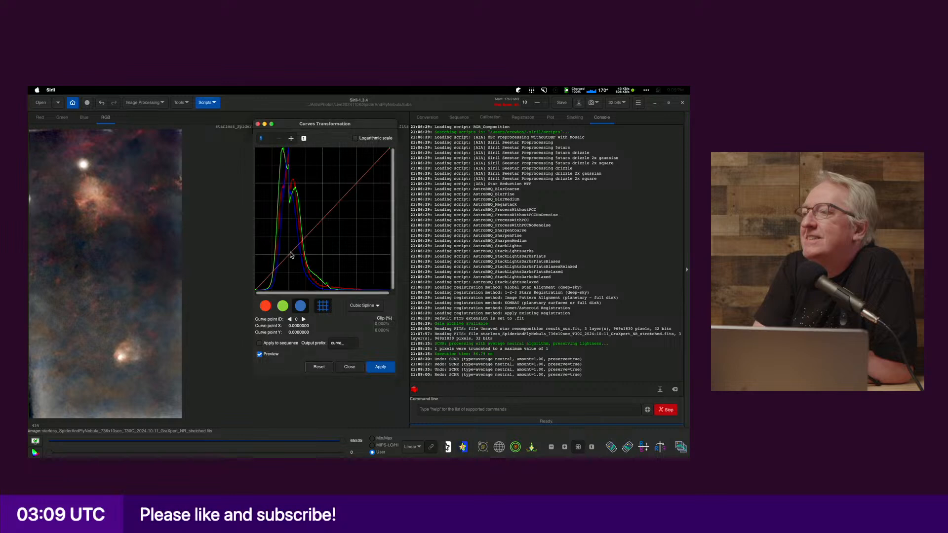
drag(291, 253, 346, 202)
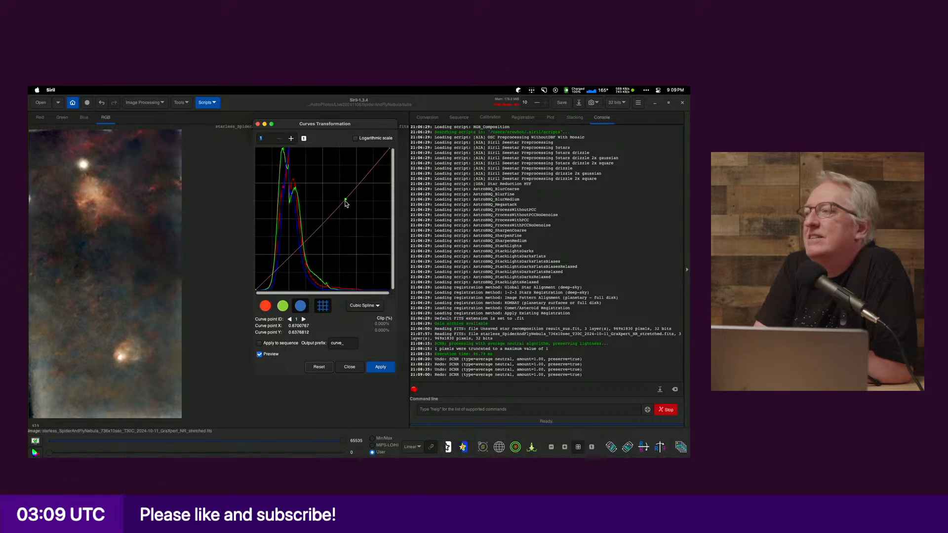
right_click(346, 201)
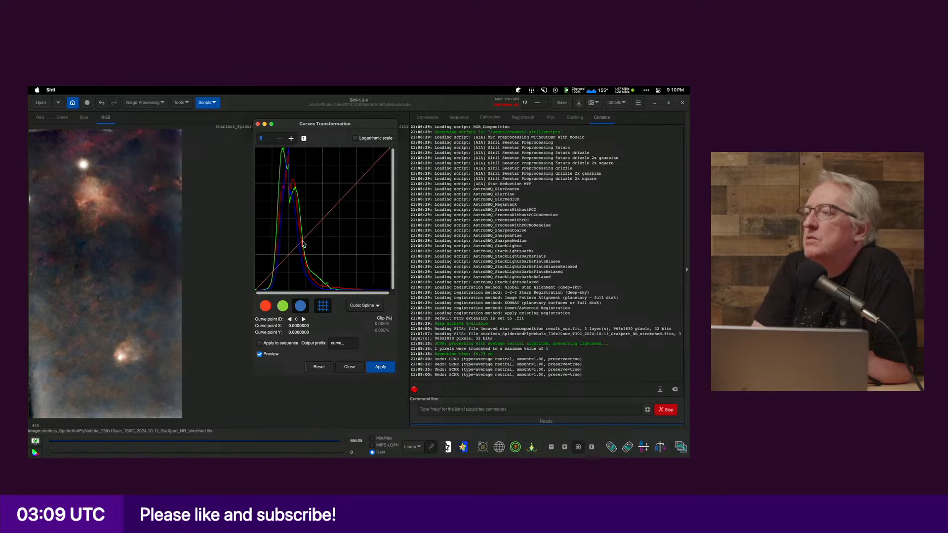
Step: Shape the curve with a highlight point near 0.737, 0.761 and a shadow point near 0.266, 0.263
click(353, 191)
mouse_move(354, 194)
mouse_down()
mouse_move(360, 250)
mouse_move(354, 182)
mouse_up()
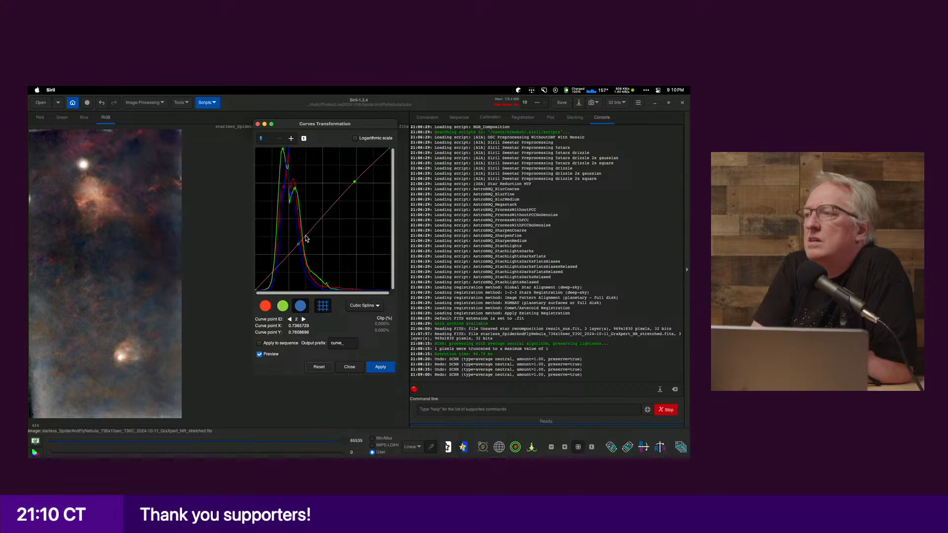
mouse_move(298, 247)
mouse_down()
mouse_move(298, 273)
mouse_move(291, 247)
mouse_move(293, 256)
mouse_up()
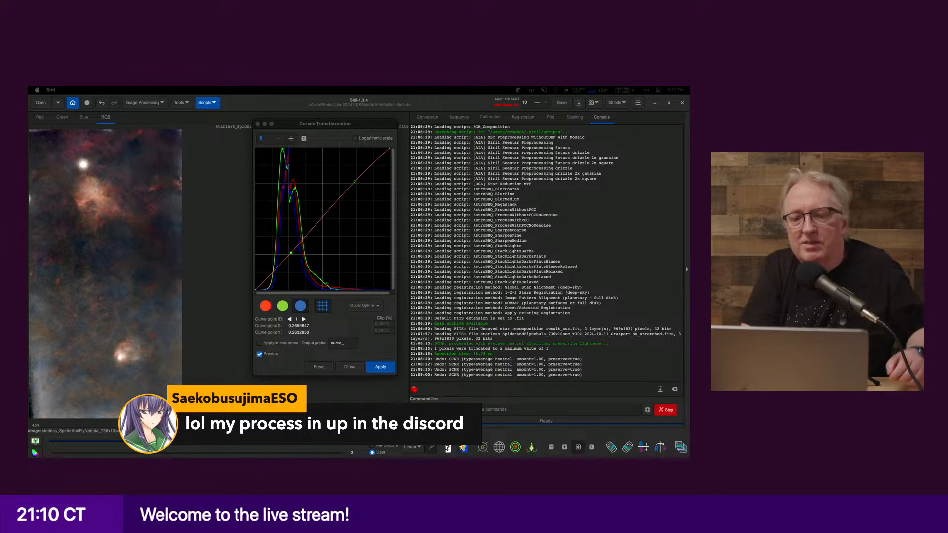
Step: Switch to Discord to find the processed nebula image a viewer shared
key(super+Tab)
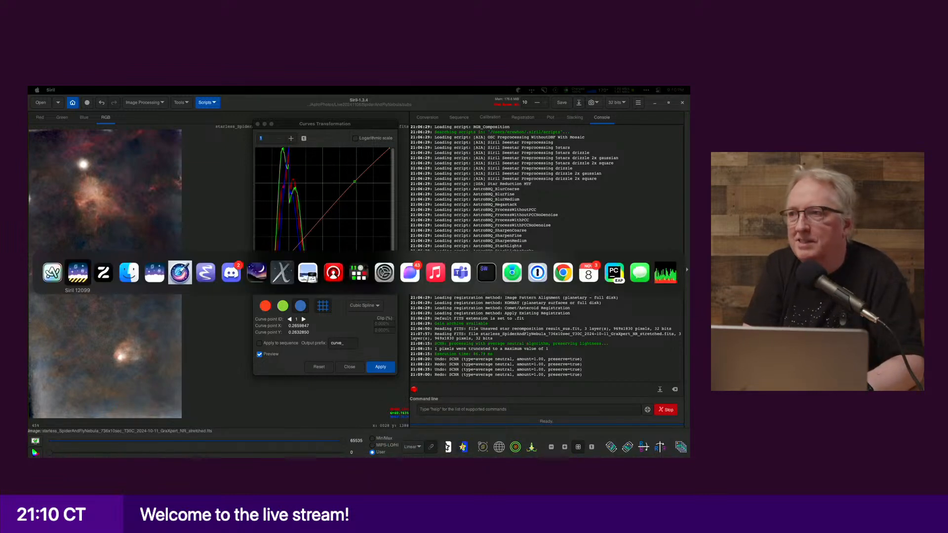
key(Tab)
key(Tab)
key(Tab)
key(Tab)
key(Tab)
key(Tab)
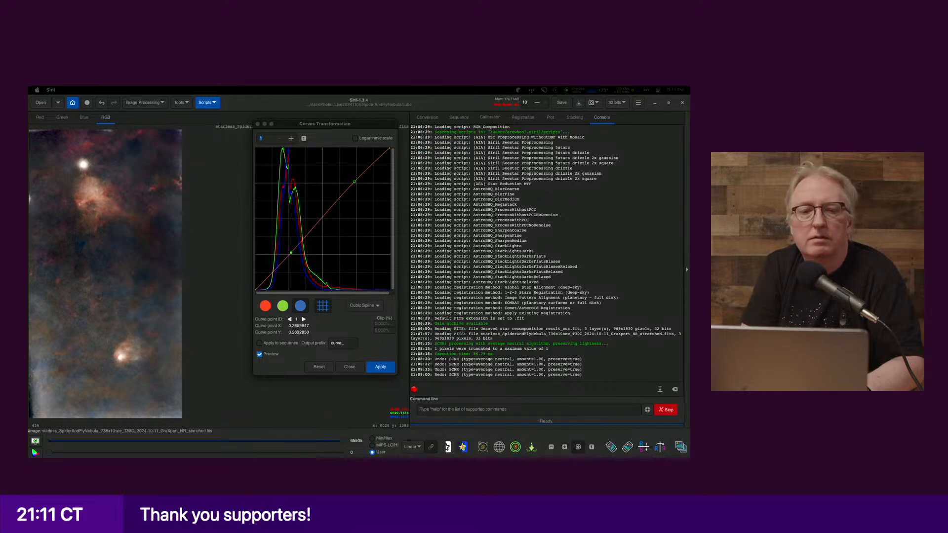
Step: Place the shared nebula image's browser window beside the Siril image for comparison, then close it
drag(28, 87, 156, 88)
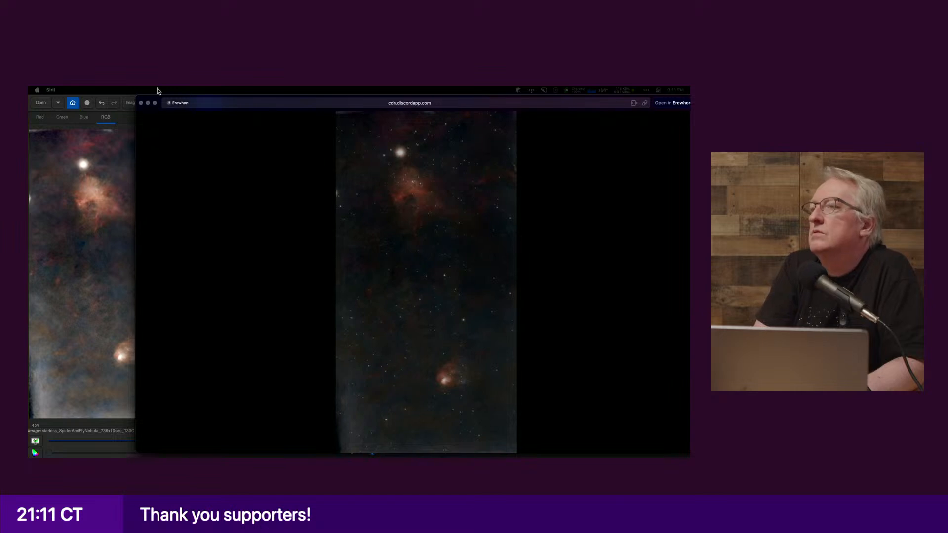
click(152, 130)
key(ctrl+alt+Right)
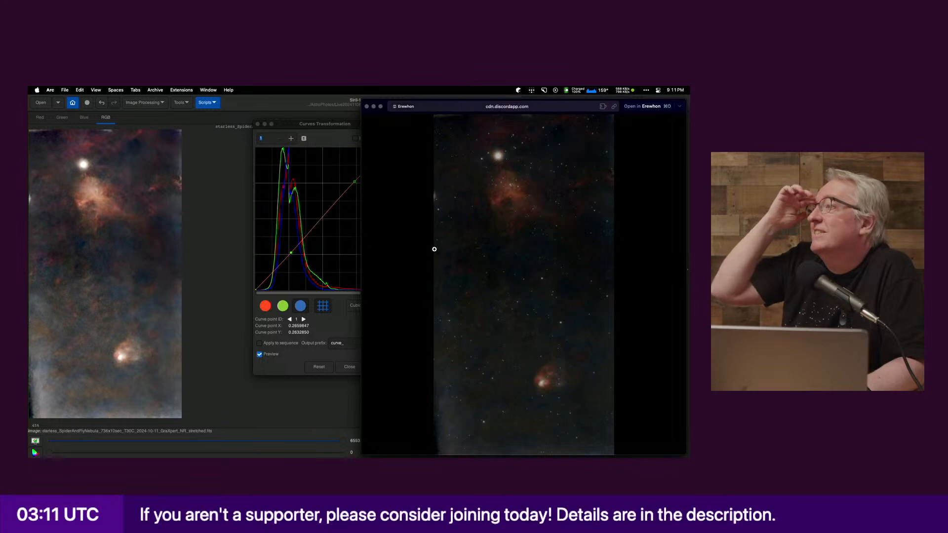
click(366, 107)
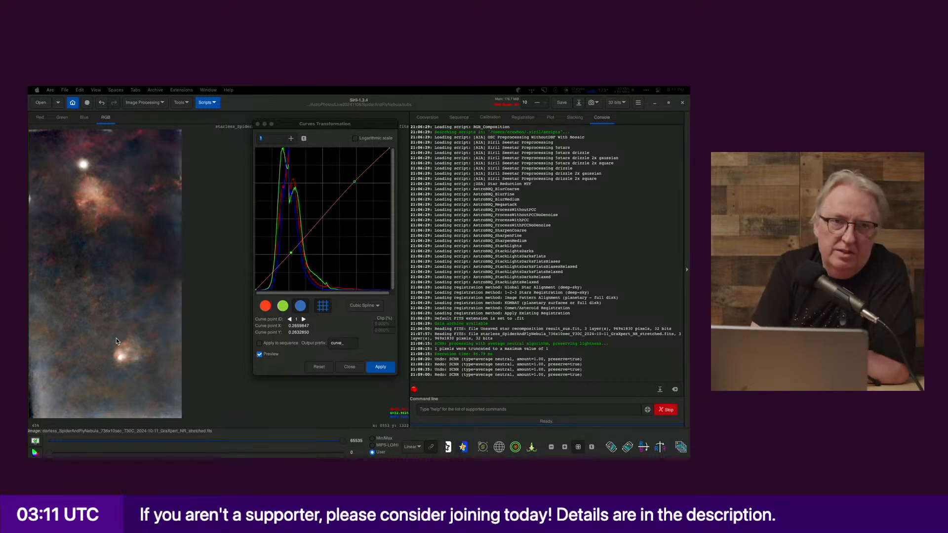
Step: Move the upper curve point down to the middle of the curve and lower the shadow point to about X 0.23, Y 0.20
click(291, 254)
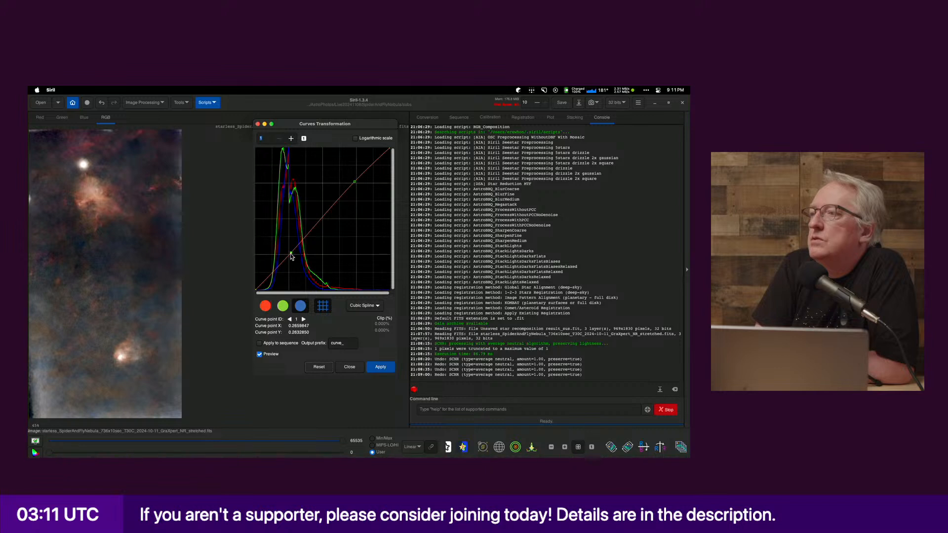
drag(291, 256, 293, 255)
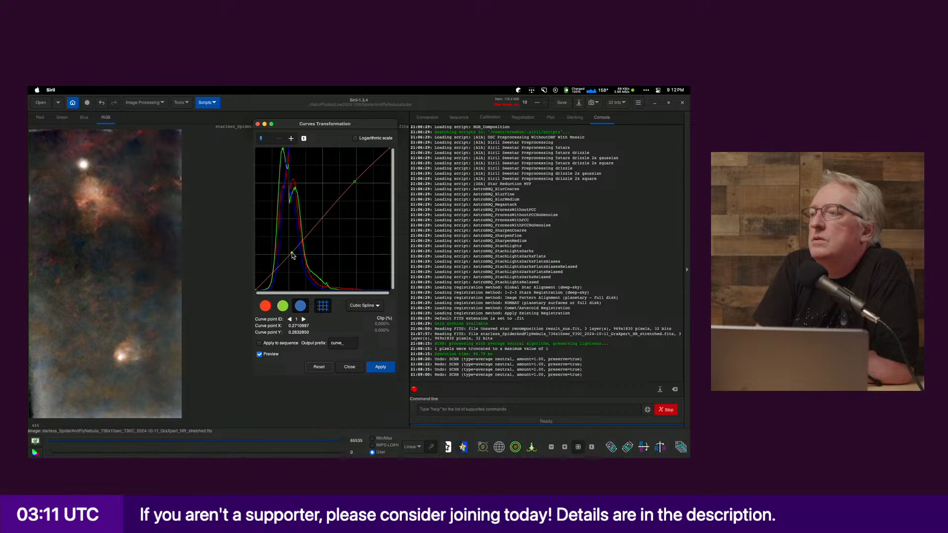
drag(292, 255, 292, 254)
drag(355, 183, 321, 223)
drag(292, 252, 290, 264)
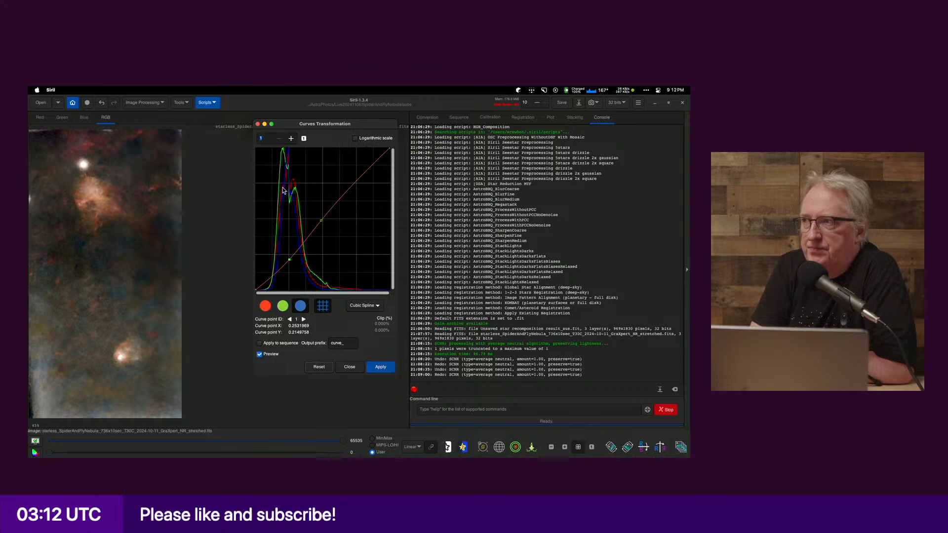
mouse_move(290, 261)
mouse_down()
mouse_move(289, 281)
mouse_move(288, 240)
mouse_move(287, 262)
mouse_up()
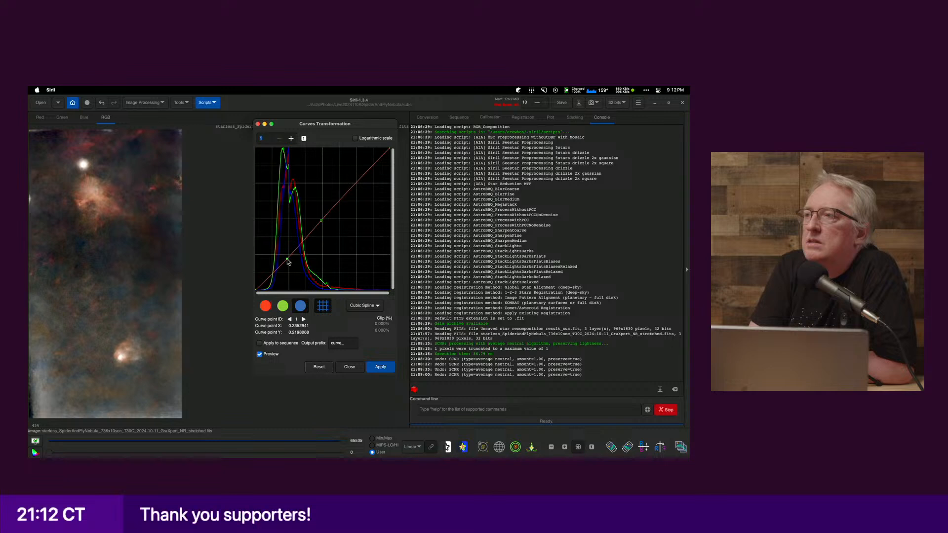
drag(288, 262, 288, 264)
Step: Add curve points at about X 0.16, Y 0.15 and X 0.32, Y 0.28, lowering the point between them to about Y 0.18
click(277, 269)
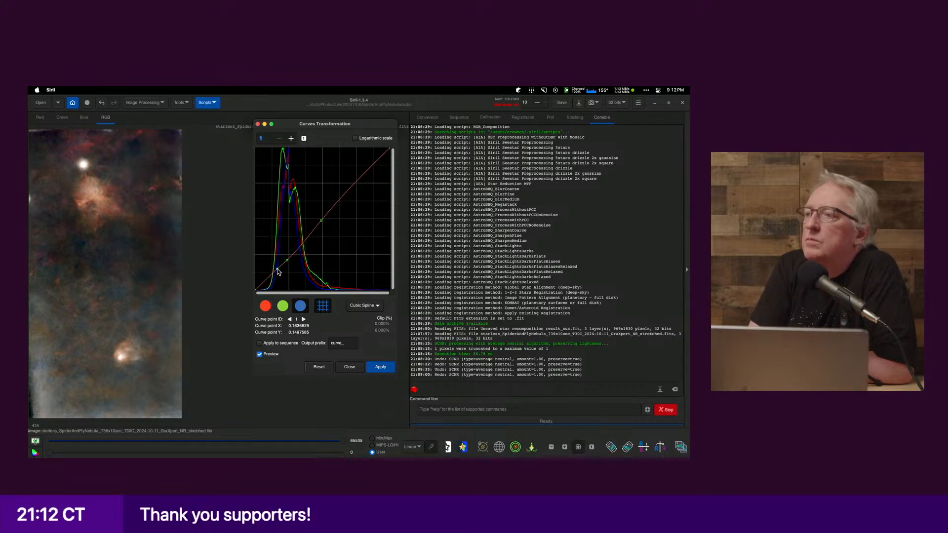
click(298, 248)
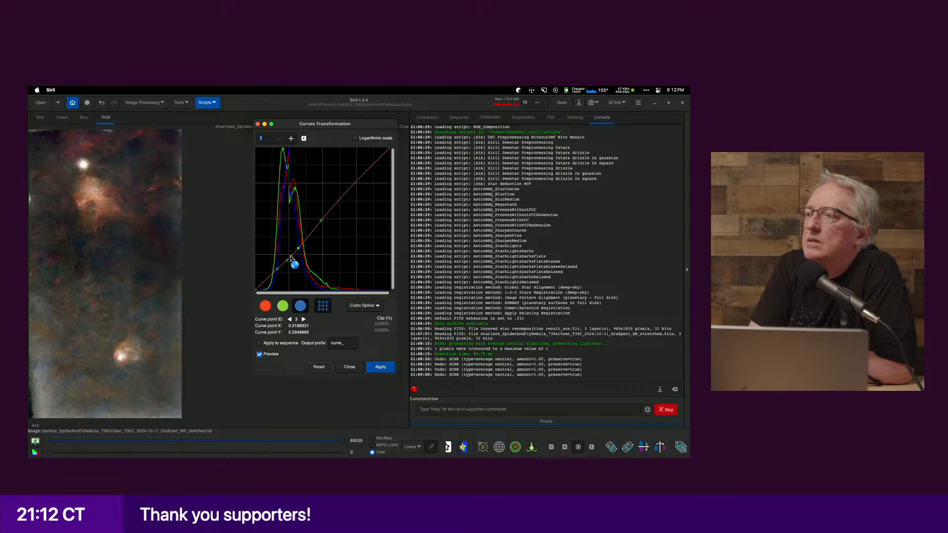
click(288, 263)
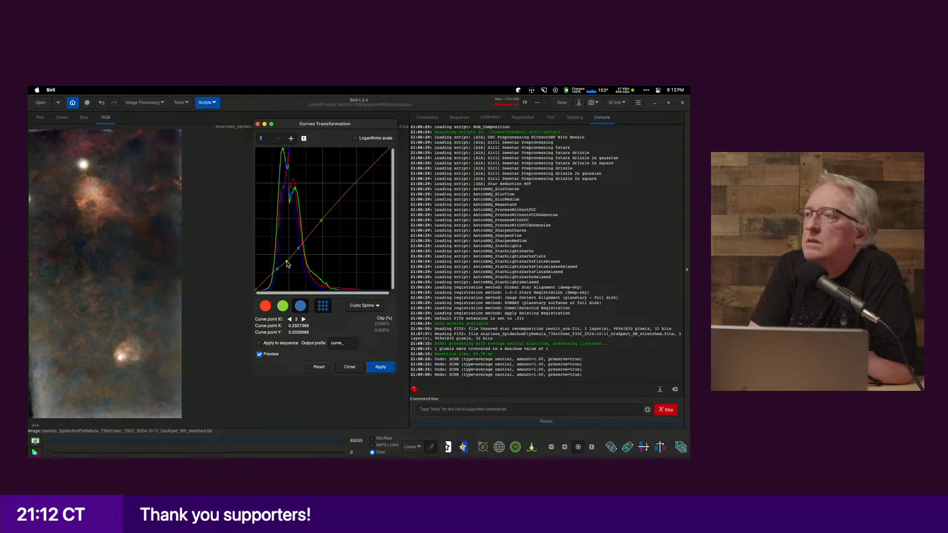
drag(289, 265, 286, 266)
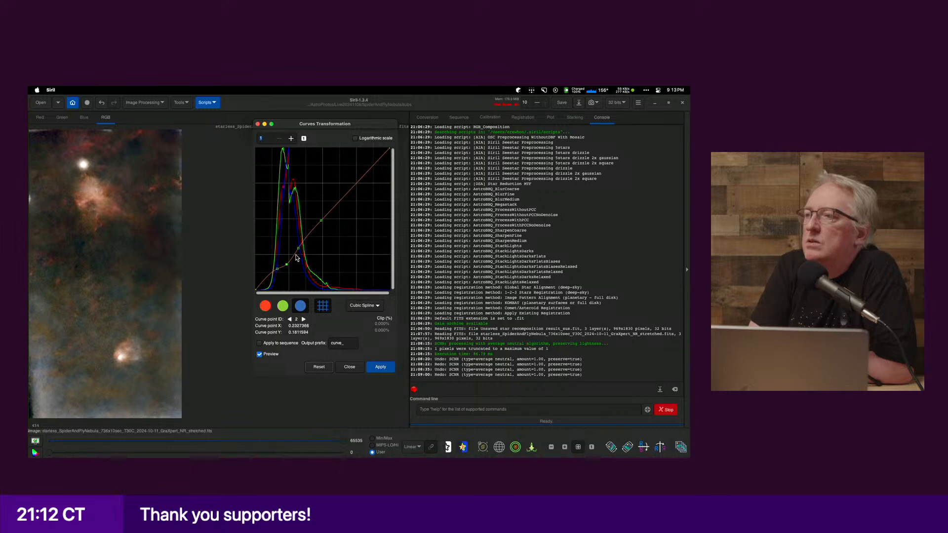
click(298, 251)
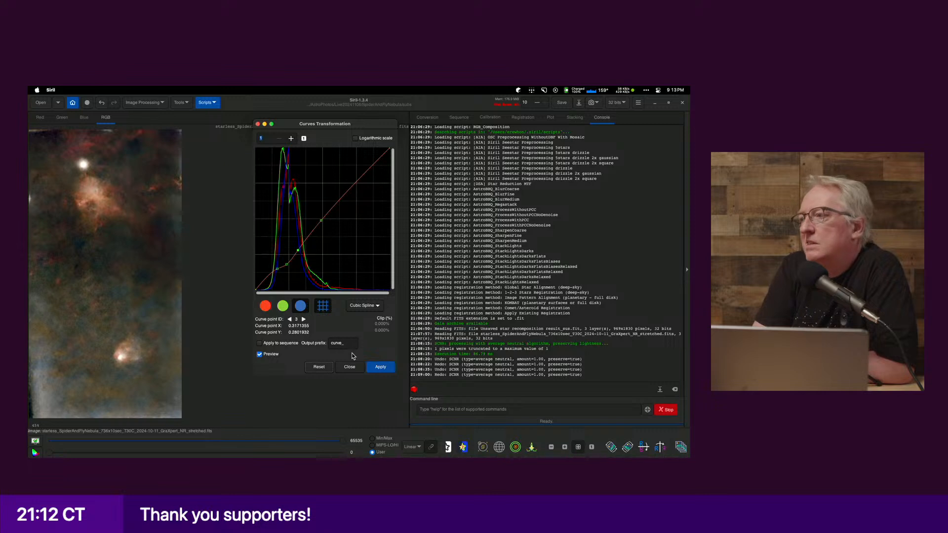
Step: Try Linear curve interpolation and delete the control point near X 0.25, Y 0.20
click(364, 306)
click(362, 316)
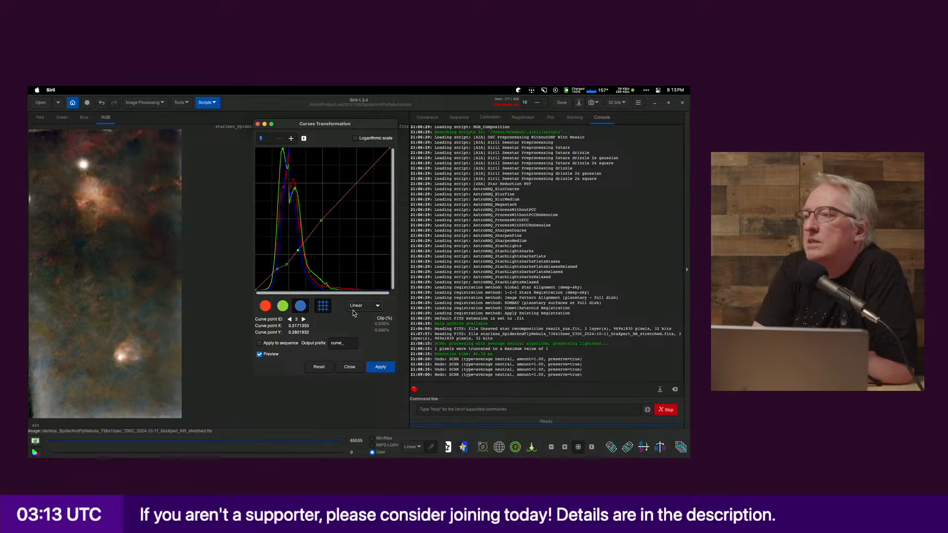
mouse_move(287, 266)
mouse_down()
mouse_move(290, 286)
mouse_move(289, 264)
mouse_up()
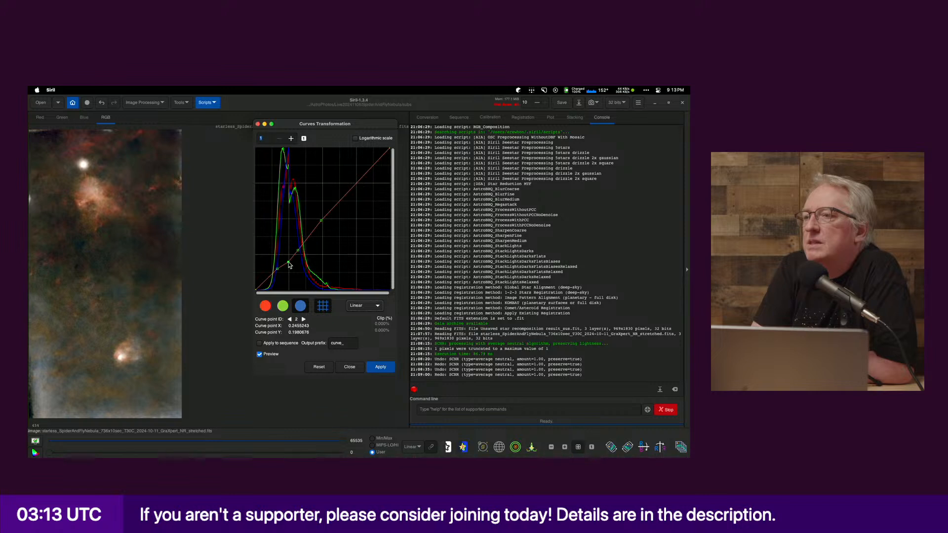
right_click(289, 264)
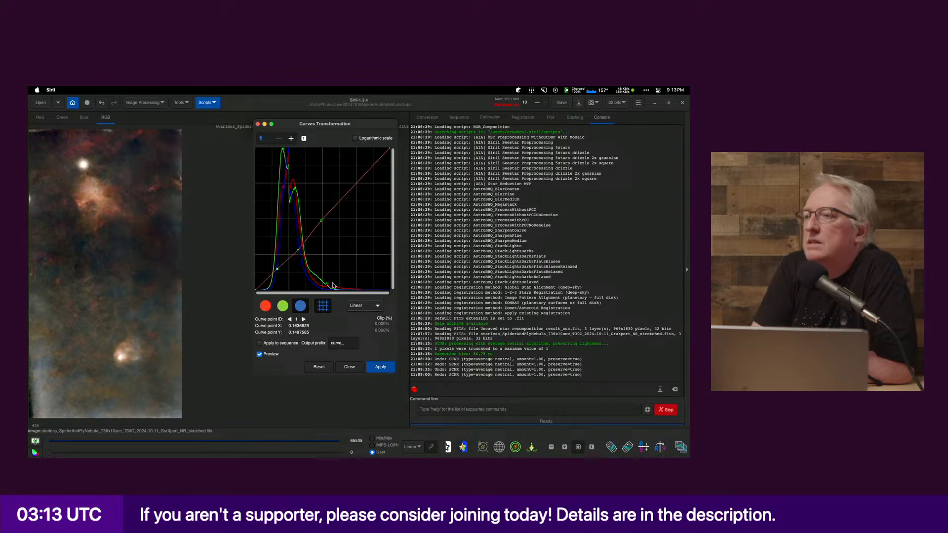
Step: Return to Cubic Spline interpolation and move the upper two curve points to about X 0.34, Y 0.27 and X 0.50, Y 0.52
click(367, 309)
click(367, 298)
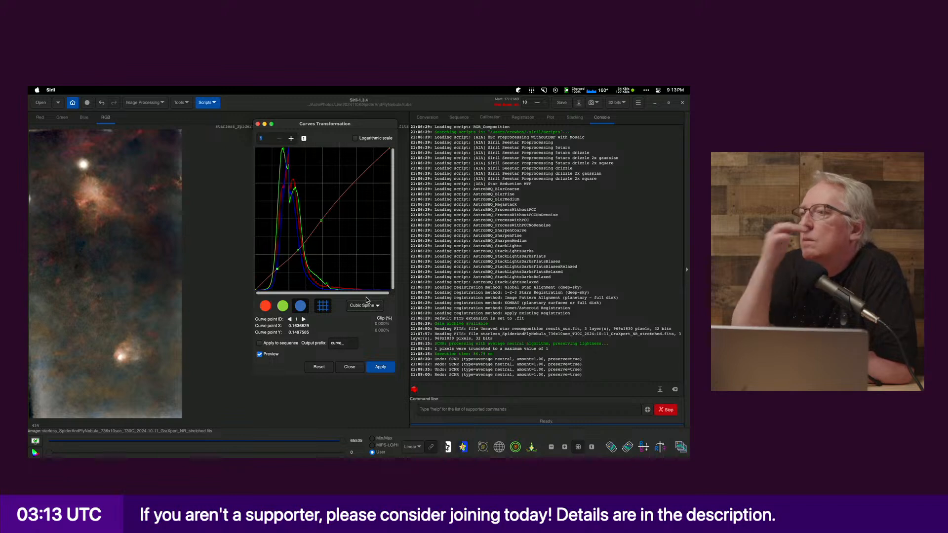
click(300, 252)
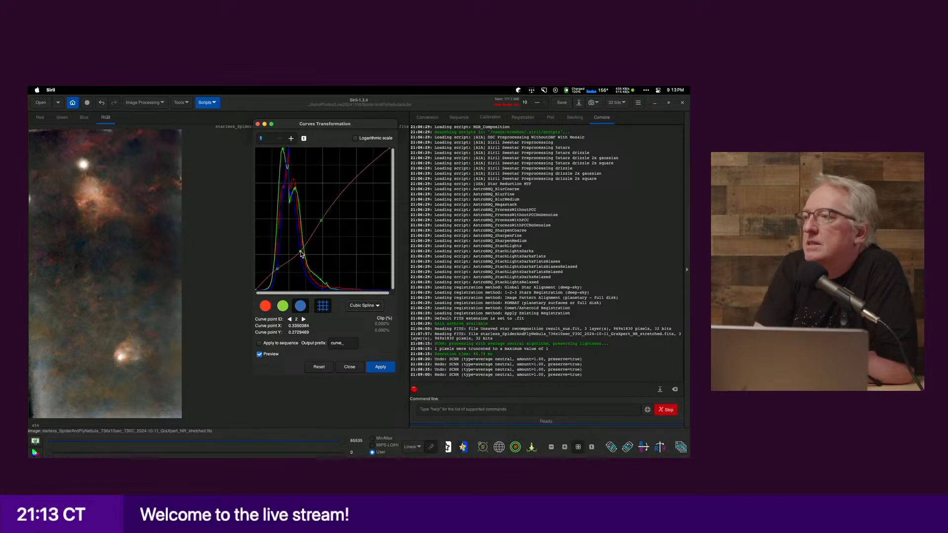
mouse_move(320, 222)
mouse_down()
mouse_move(330, 213)
mouse_move(323, 219)
mouse_up()
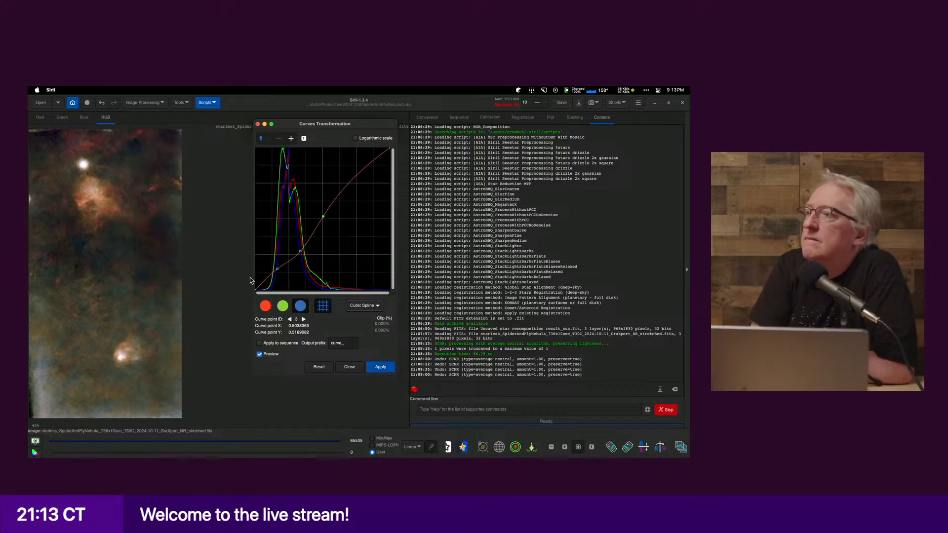
Step: Shift the two lower curve points, trying the second at about X 0.29, Y 0.26, then remove the control points to straighten the curve
click(278, 270)
drag(278, 269, 296, 256)
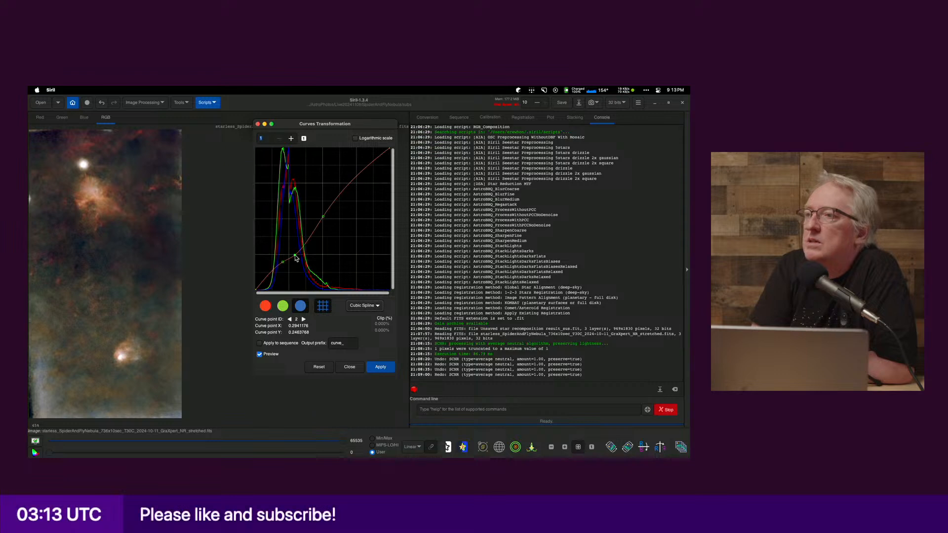
drag(295, 256, 295, 254)
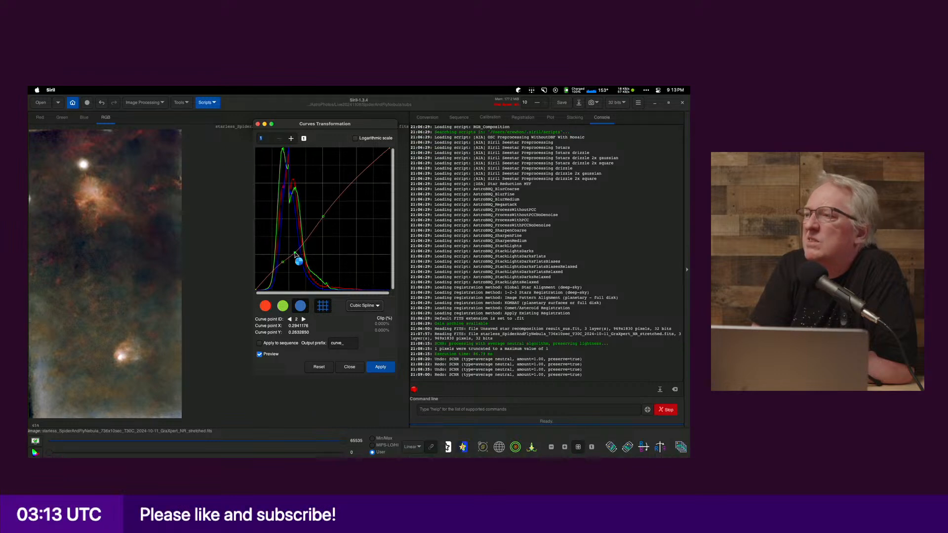
right_click(295, 254)
right_click(284, 266)
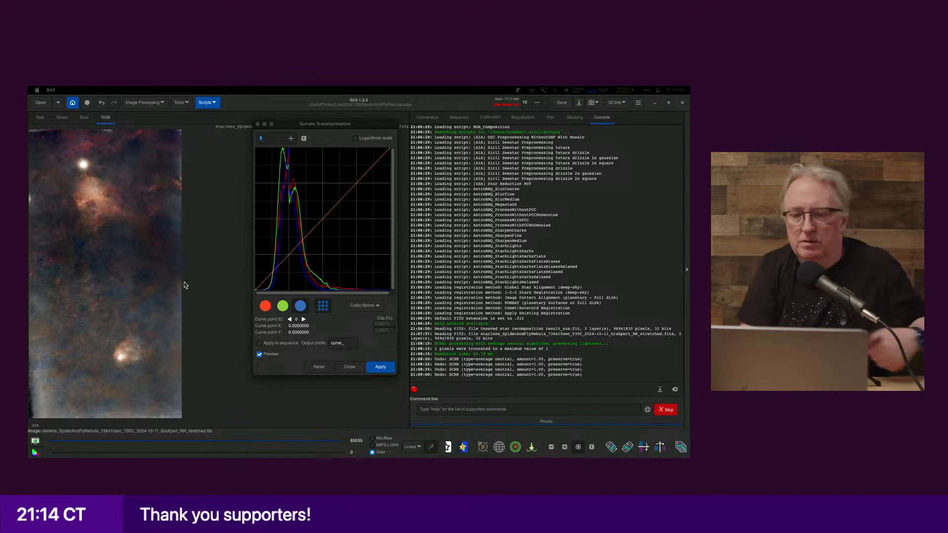
Step: Switch to Stellarium and zoom out around the Spider Nebula to a field of view of about 15.8°
key(super+Tab)
key(super+Tab)
key(super+Tab)
key(super+Tab)
key(super+Tab)
key(super+Tab)
key(super+Tab)
key(super+Tab)
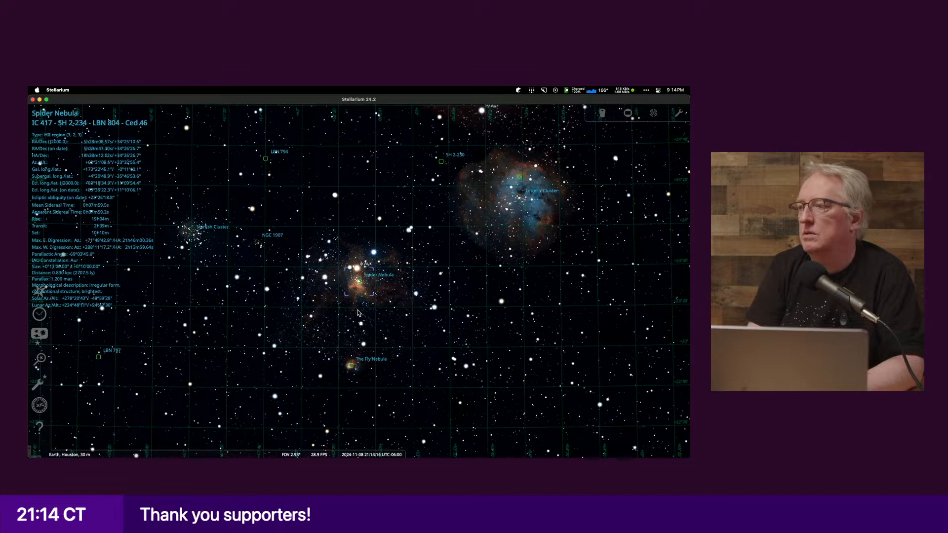
scroll(358, 313, down, 5)
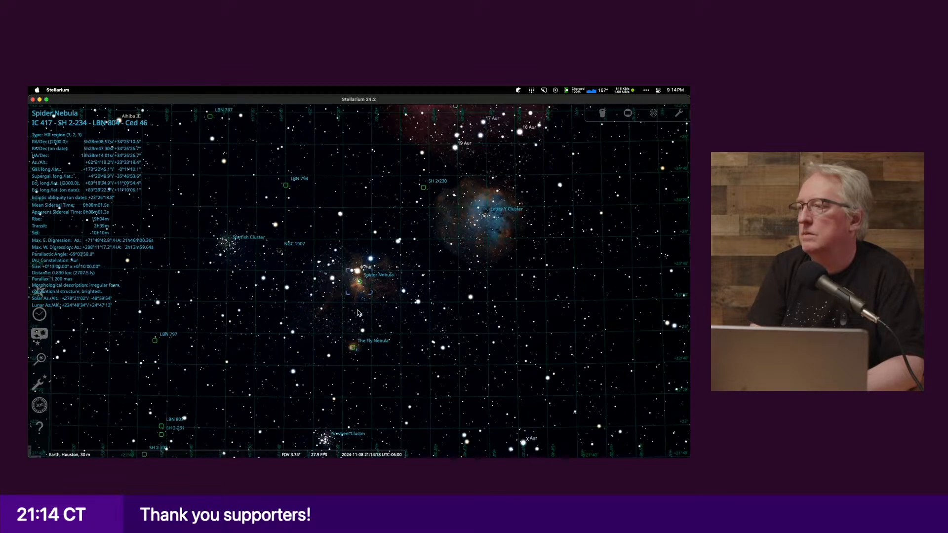
scroll(359, 313, down, 3)
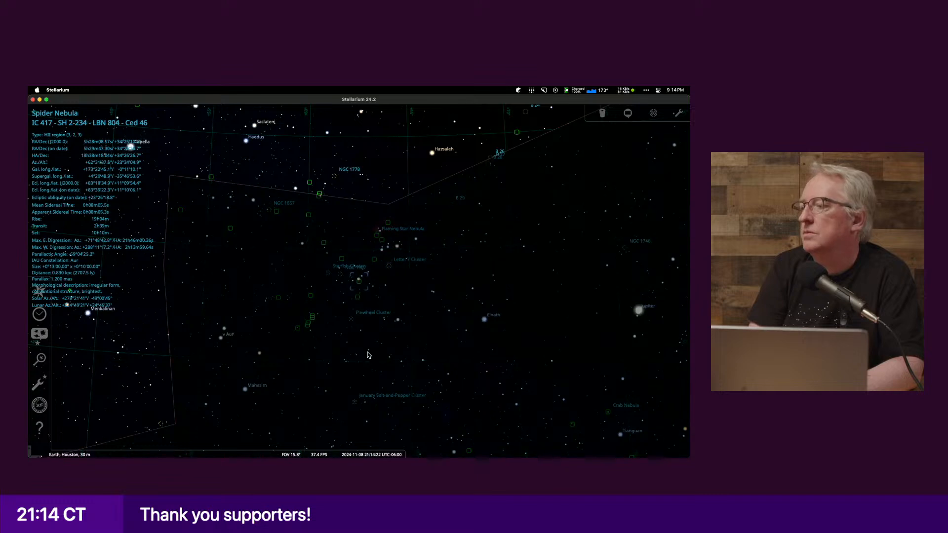
Step: Step the simulated time past midnight to hour 1 and back, settling on hour 23 of 2024-11-08
mouse_move(374, 453)
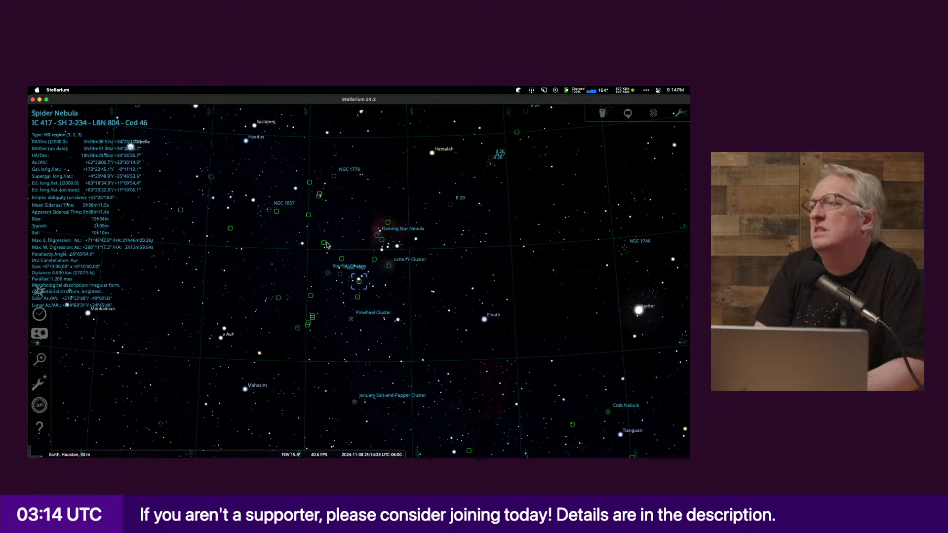
key(F5)
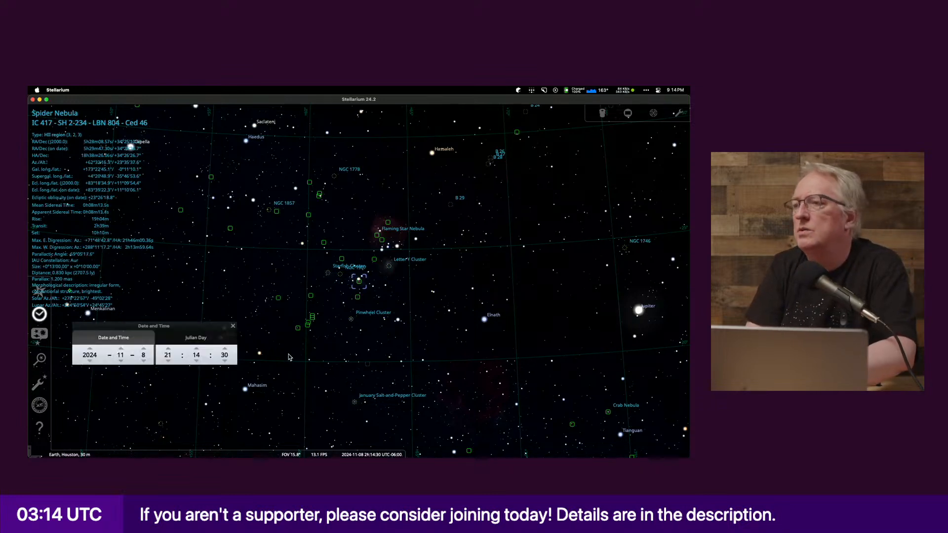
click(168, 349)
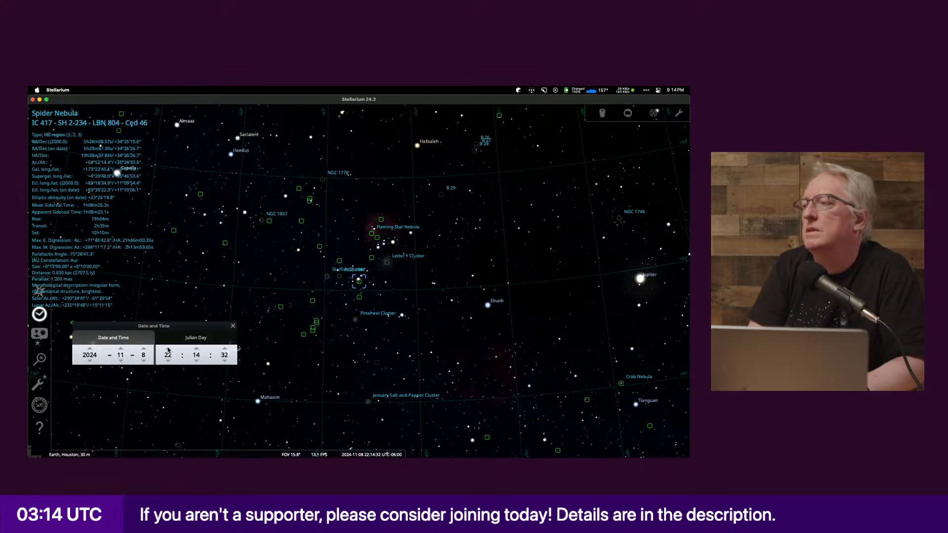
click(168, 349)
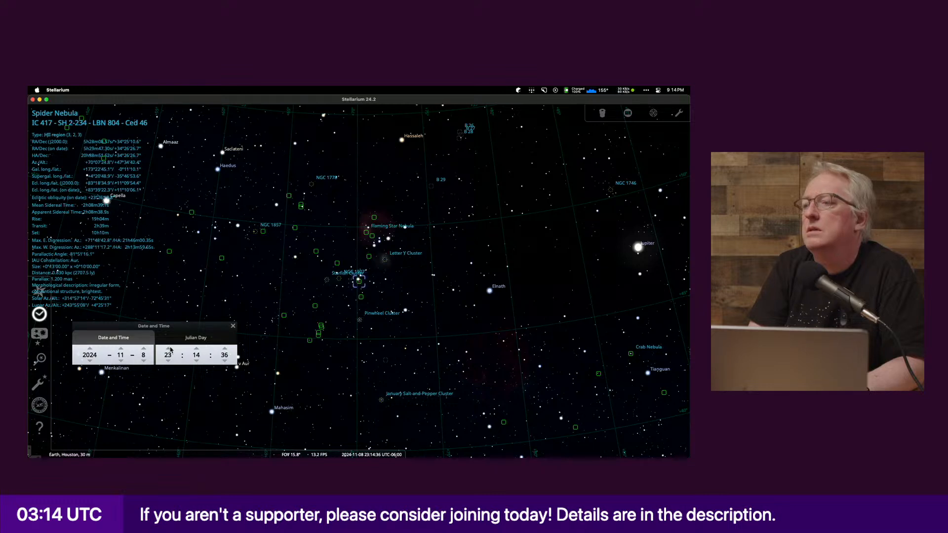
click(168, 348)
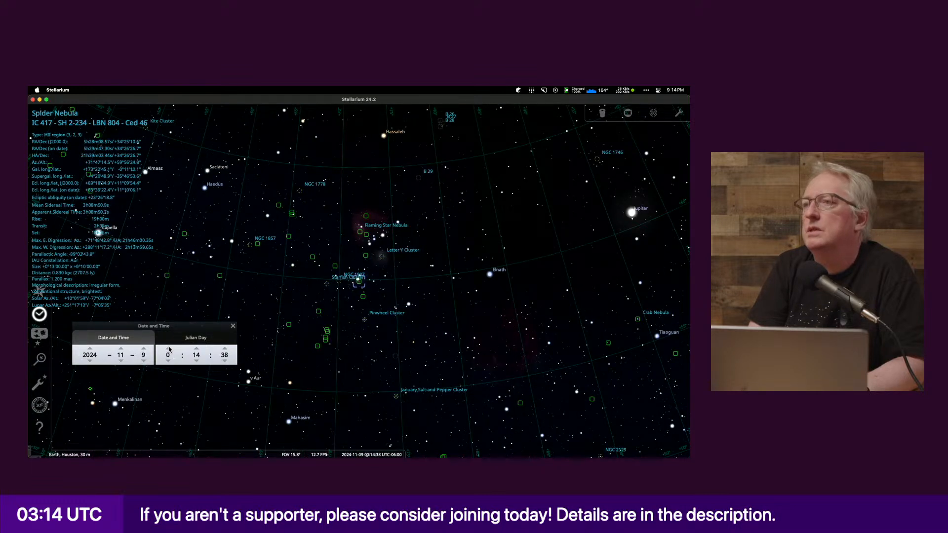
click(168, 349)
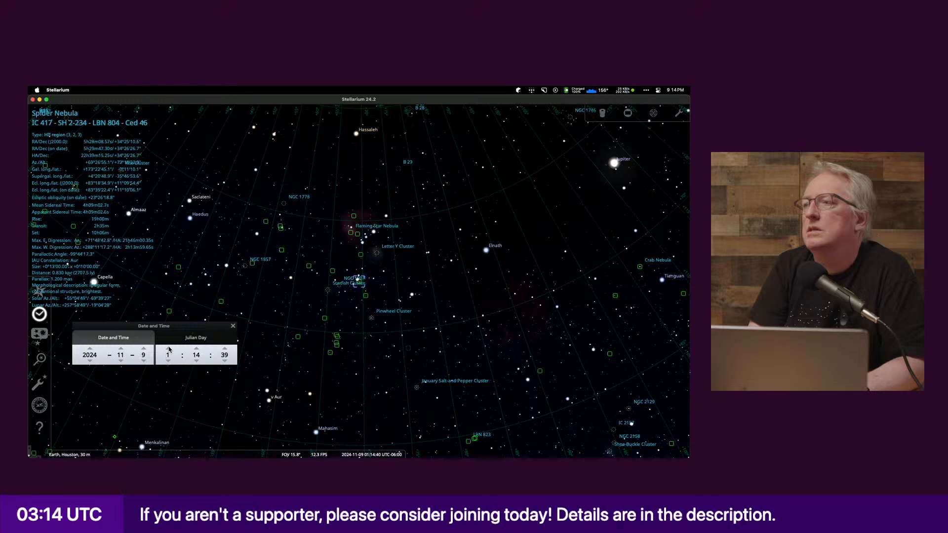
click(168, 363)
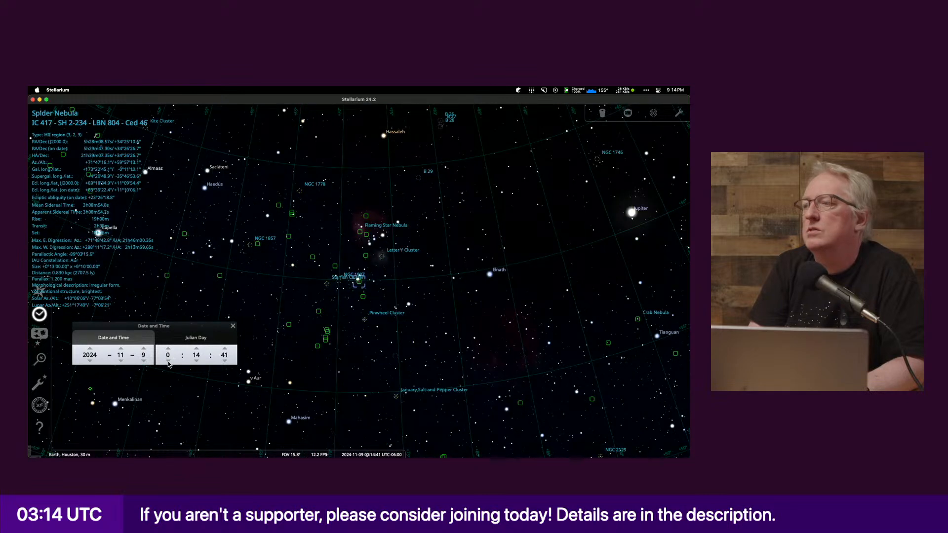
click(168, 363)
click(169, 363)
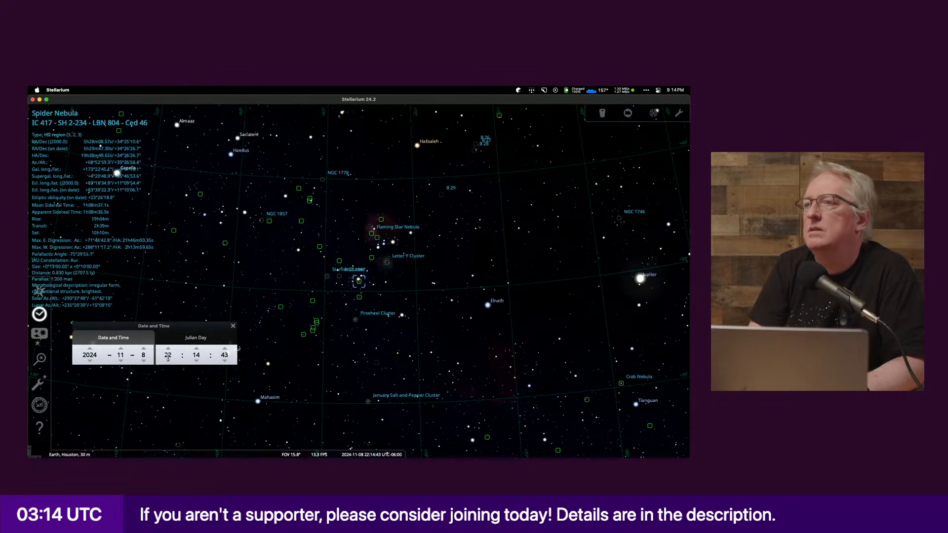
click(169, 349)
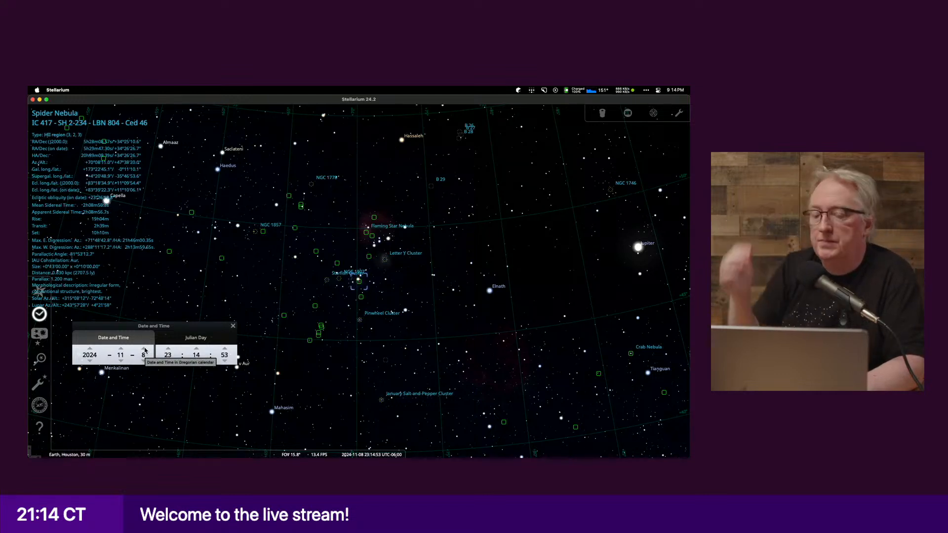
Step: Switch from Stellarium back to the Curves Transformation dialog in Siril
click(359, 281)
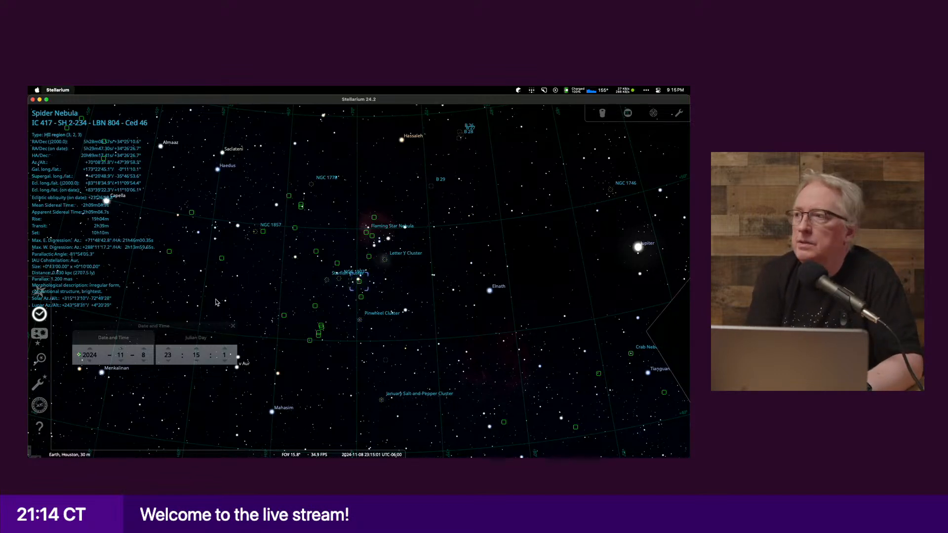
key(super+Tab)
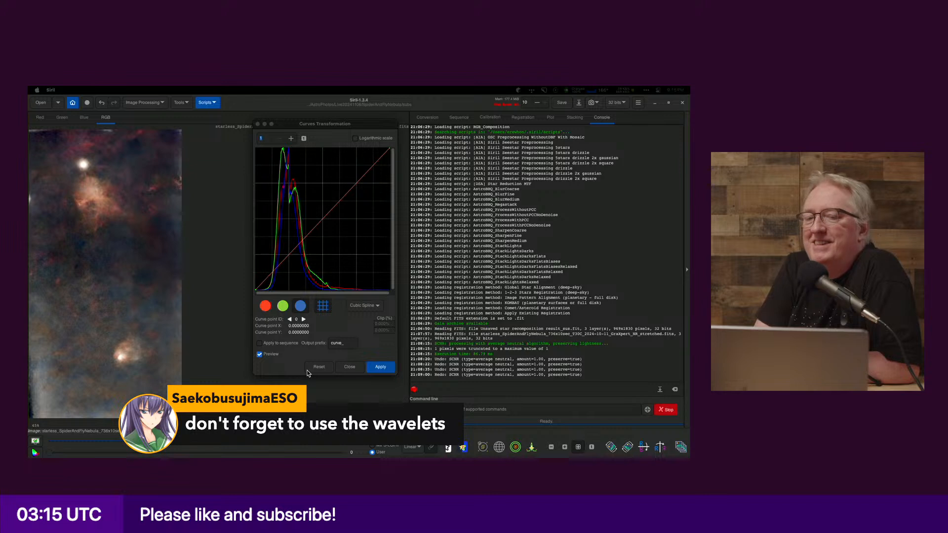
click(316, 358)
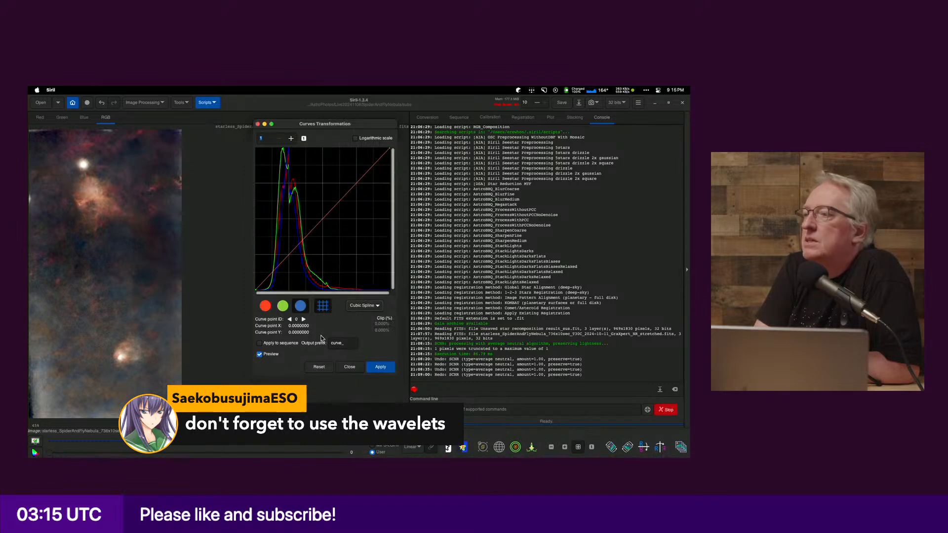
click(324, 309)
click(324, 310)
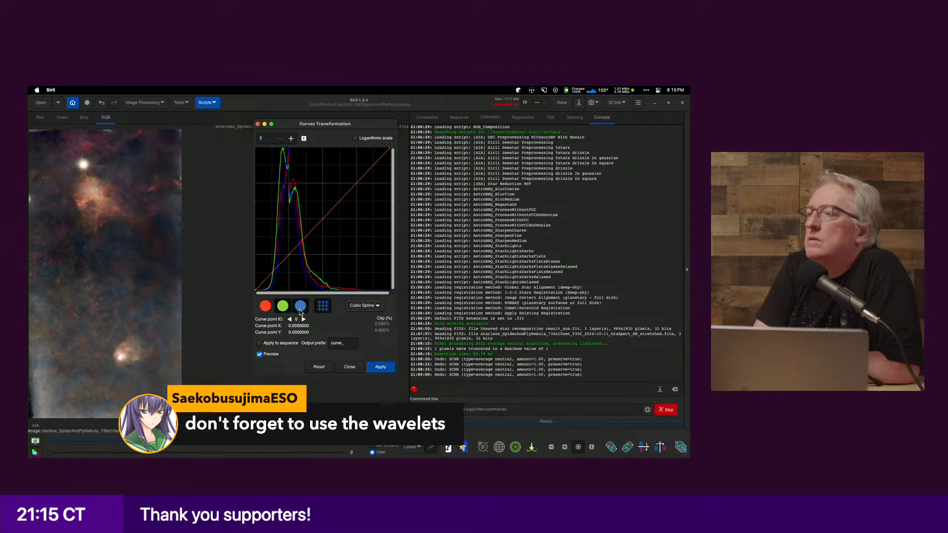
Step: Try a blue-channel curve with a single point lowered to about X 0.20, Y 0.14, then reset it
click(286, 259)
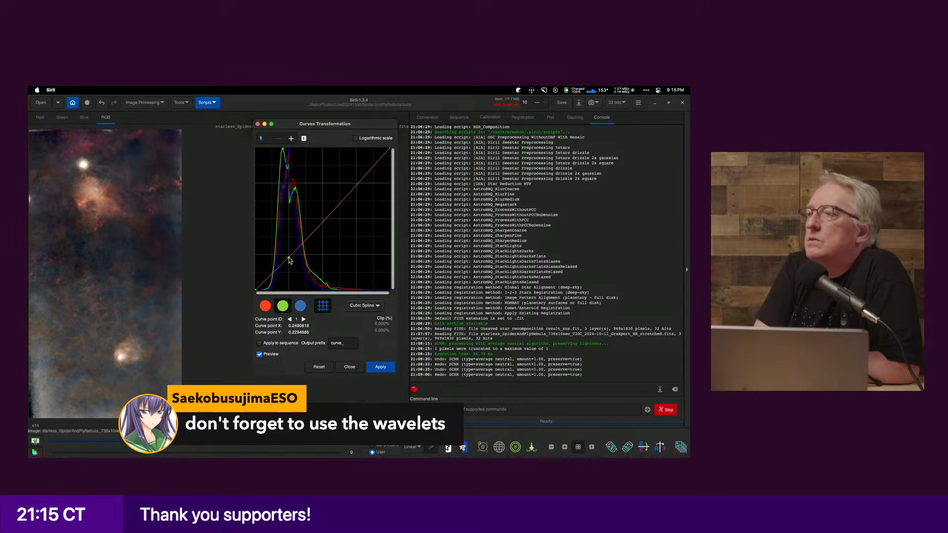
drag(288, 260, 282, 268)
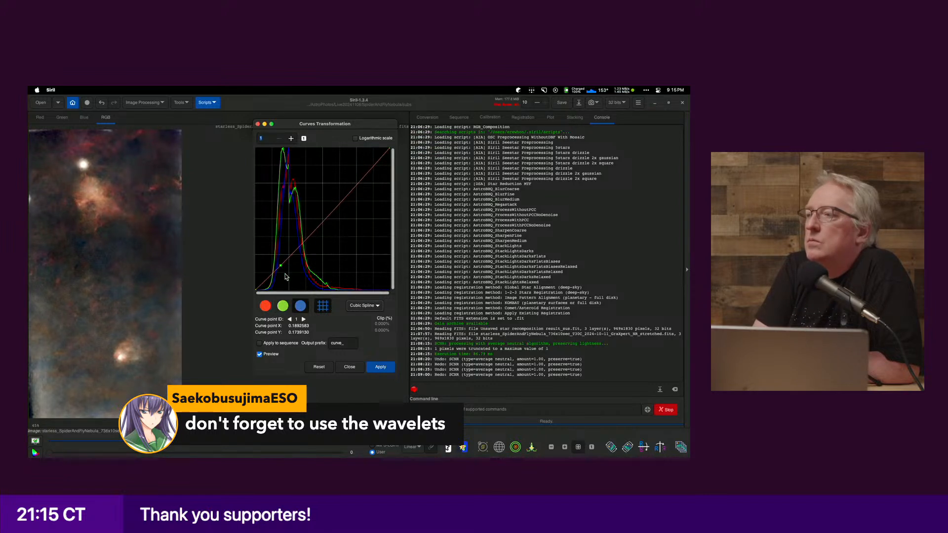
drag(282, 268, 282, 271)
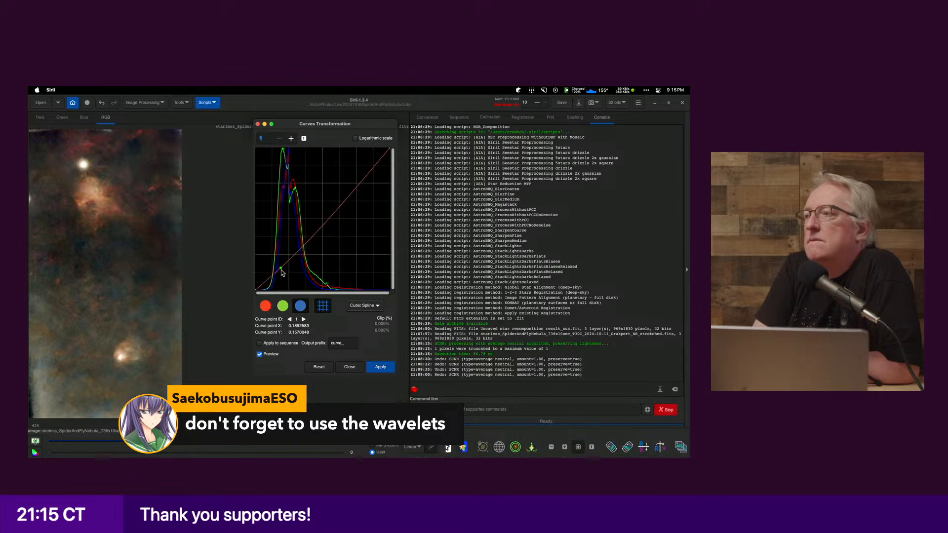
mouse_move(282, 270)
mouse_down()
mouse_move(282, 257)
mouse_move(282, 270)
mouse_up()
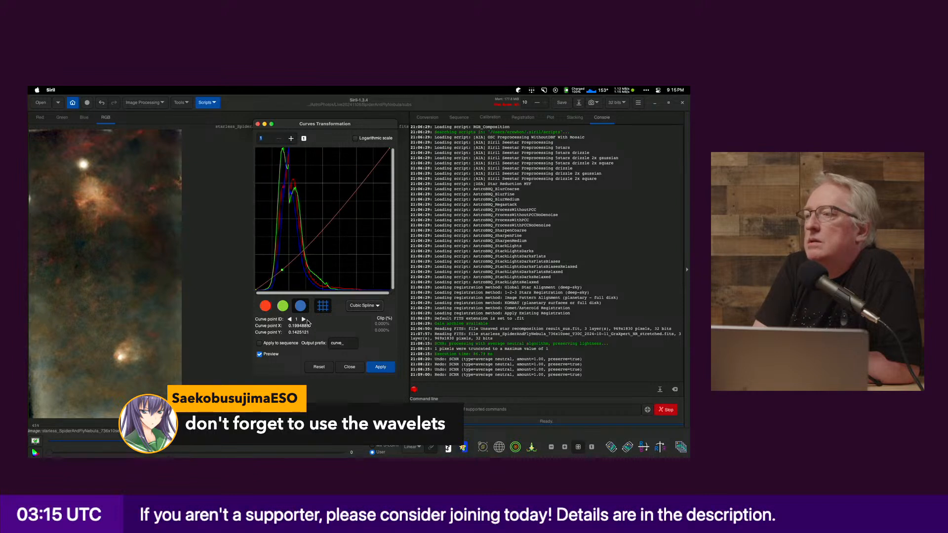
click(319, 367)
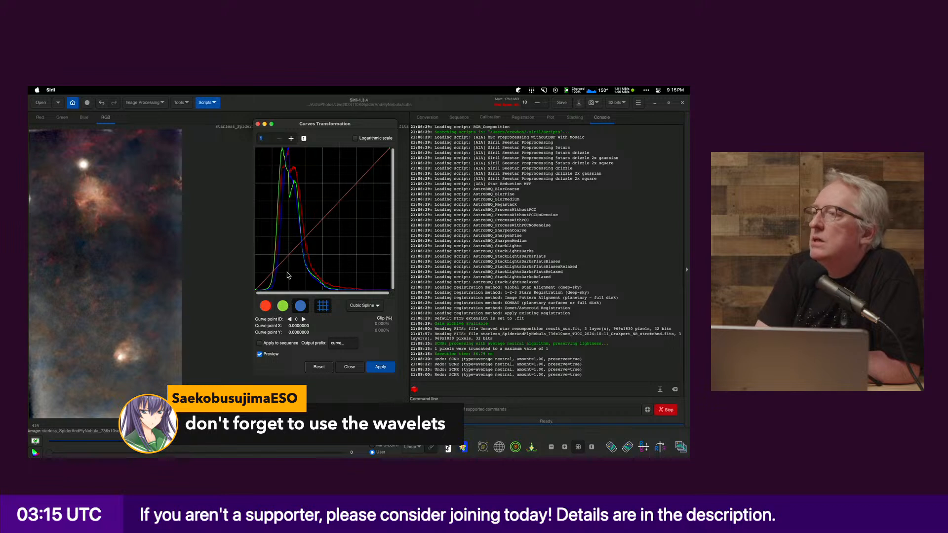
Step: Try another single curve point at about X 0.21, Y 0.17, then reset the curve to a straight line
click(282, 262)
drag(284, 264, 285, 269)
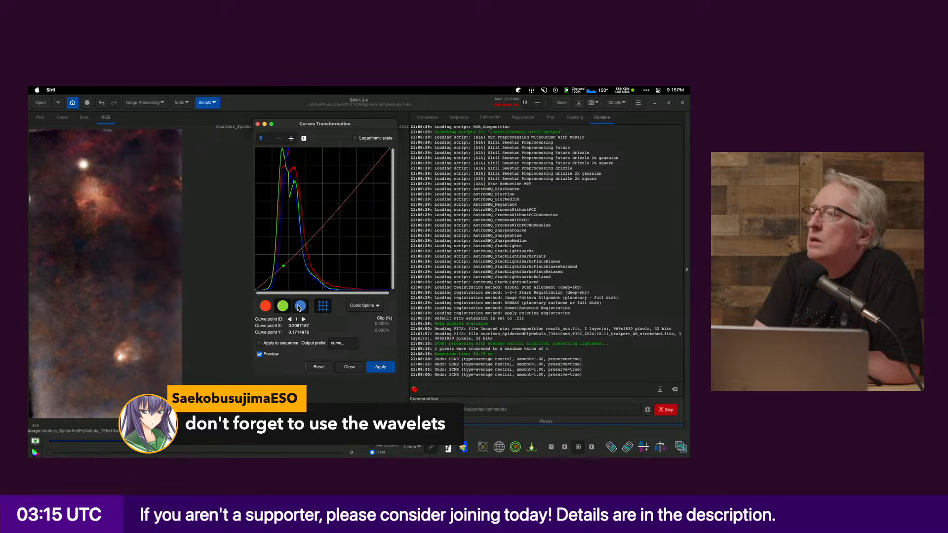
click(319, 368)
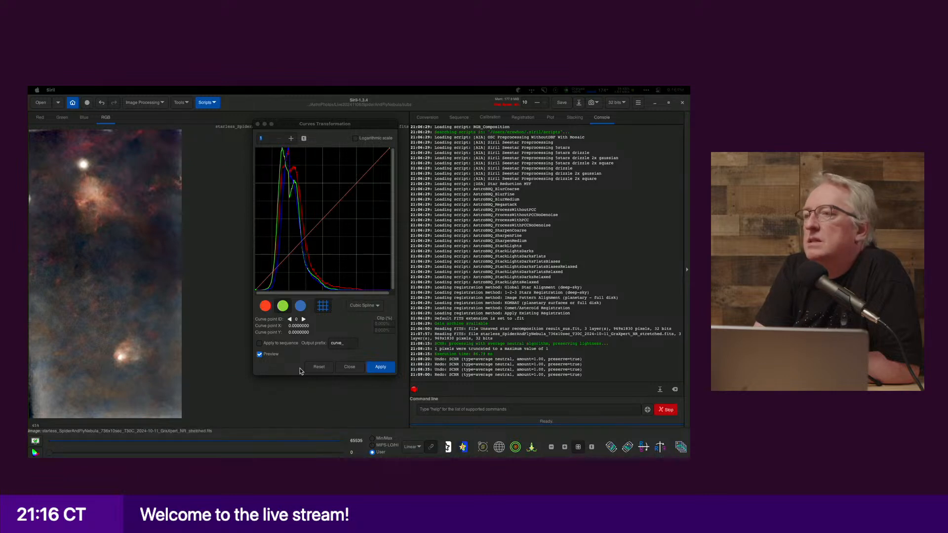
click(319, 371)
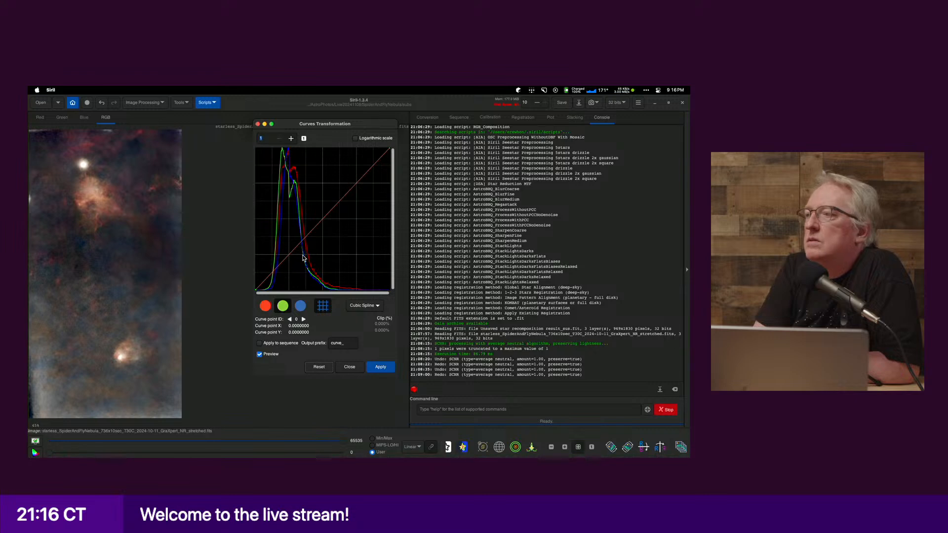
Step: Add several blue-channel curve points, placing two of them at about X 0.24, Y 0.22 and X 0.54, Y 0.58
key(Tab)
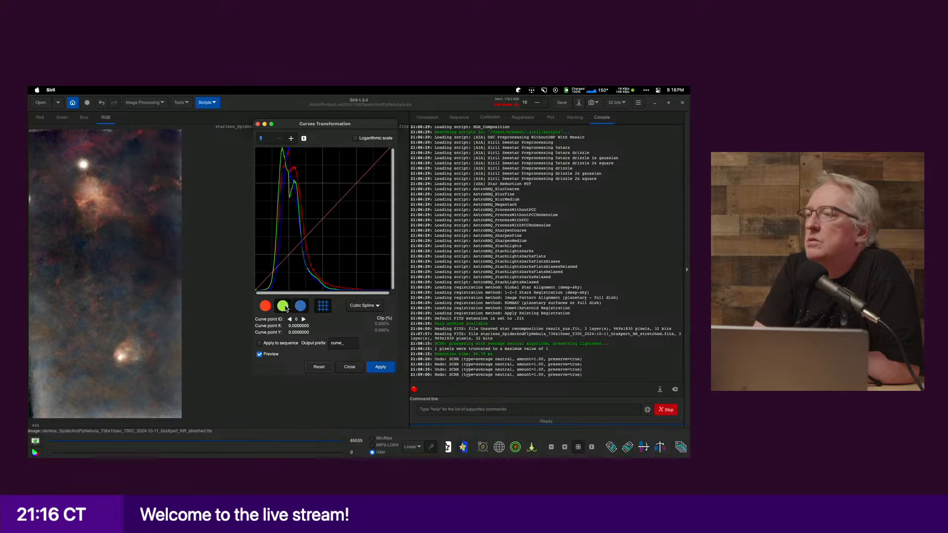
click(280, 265)
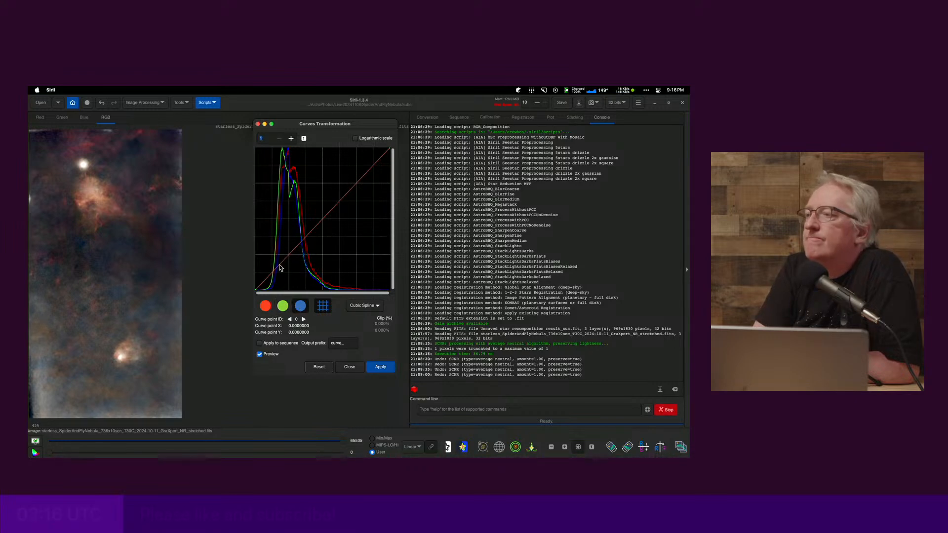
click(299, 244)
click(288, 260)
drag(289, 261, 290, 263)
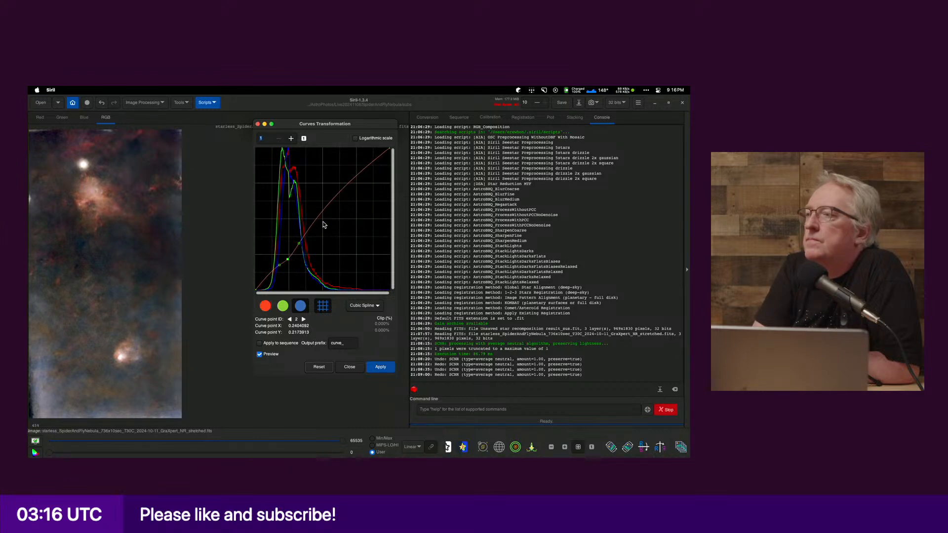
drag(327, 206, 328, 208)
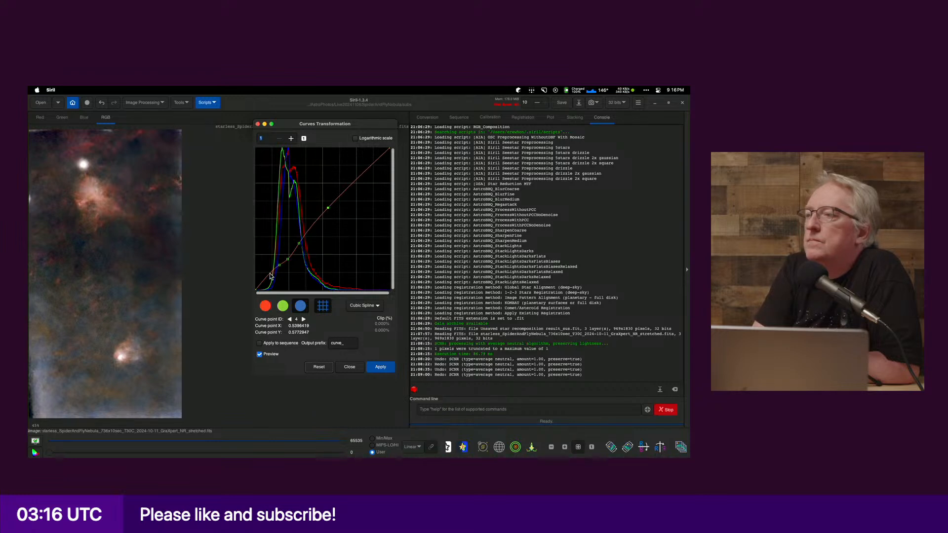
Step: Anchor the shadow end of the curve, shift the third point to about X 0.26, Y 0.21, and add one at X 0.40, Y 0.43
drag(271, 277, 270, 280)
drag(289, 262, 291, 263)
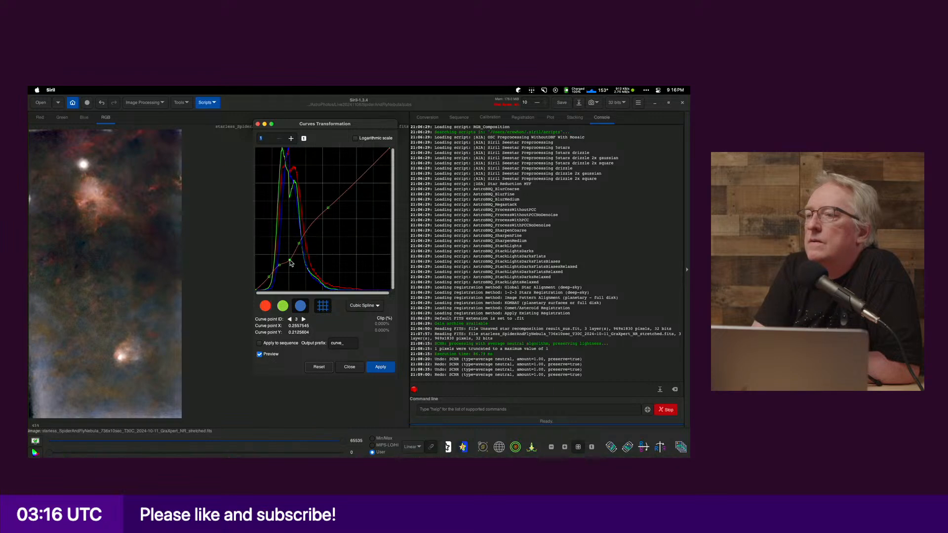
click(309, 229)
drag(310, 231, 310, 231)
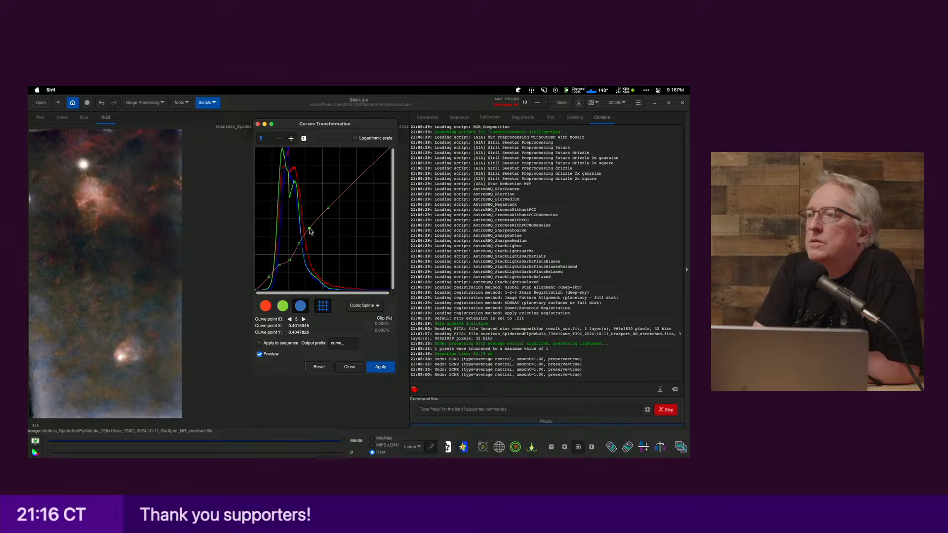
Step: Lower the middle curve points, including those at about X 0.18, Y 0.15, X 0.31, Y 0.27 and X 0.40, Y 0.42
drag(289, 261, 289, 266)
click(280, 269)
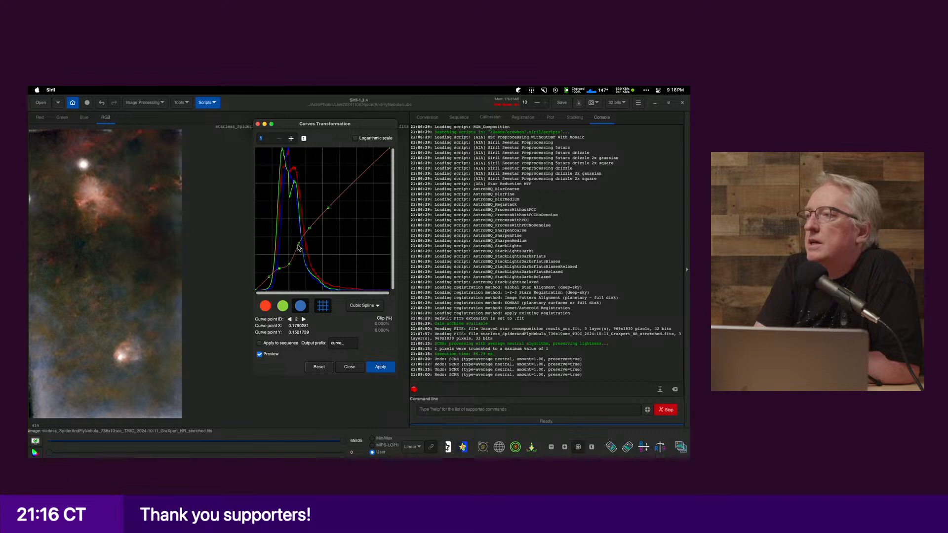
click(296, 251)
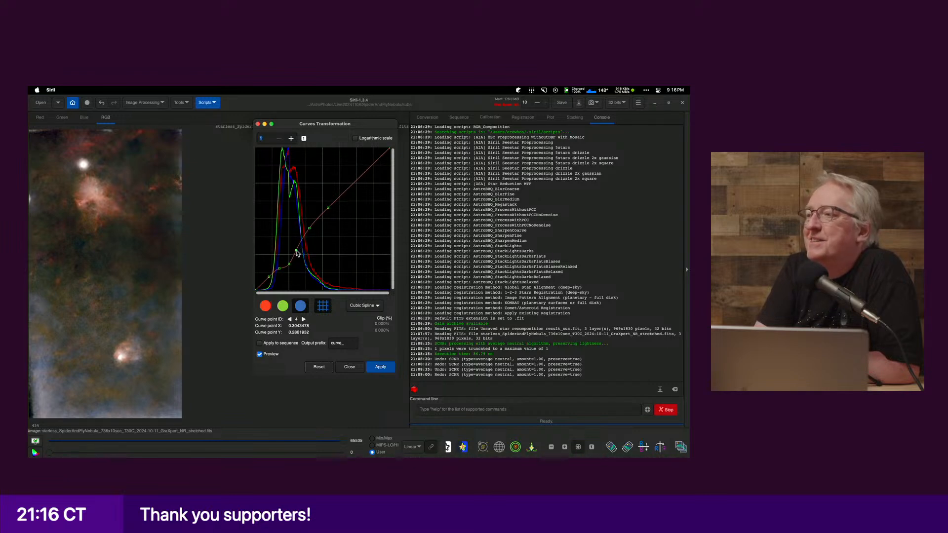
drag(297, 252, 298, 255)
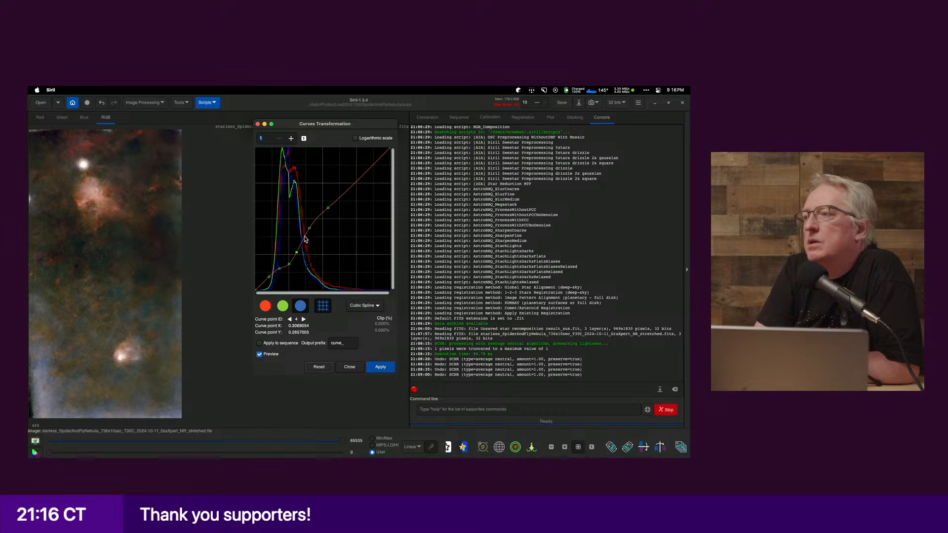
drag(309, 230, 310, 234)
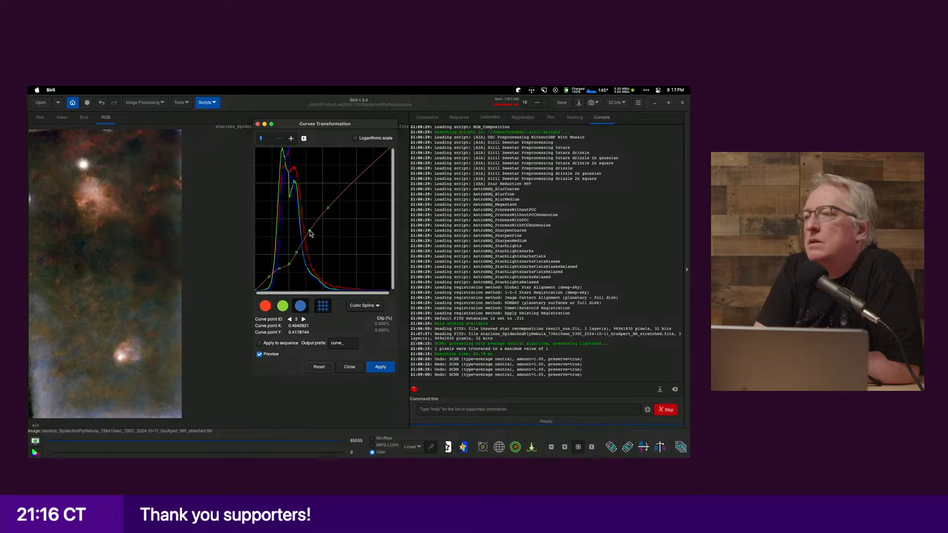
Step: Draw a selection around the lower part of the image, across its full width, and reset the curve
drag(171, 302, 179, 312)
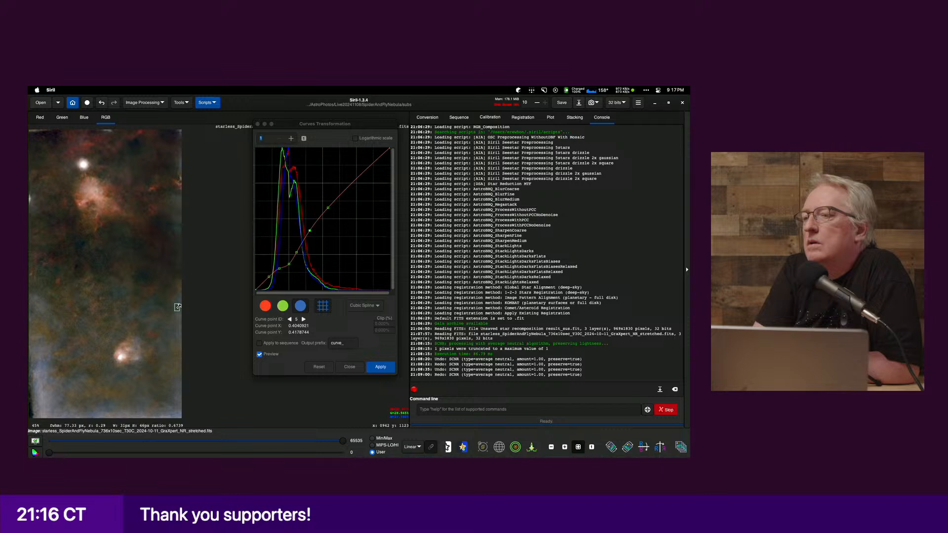
drag(177, 308, 174, 311)
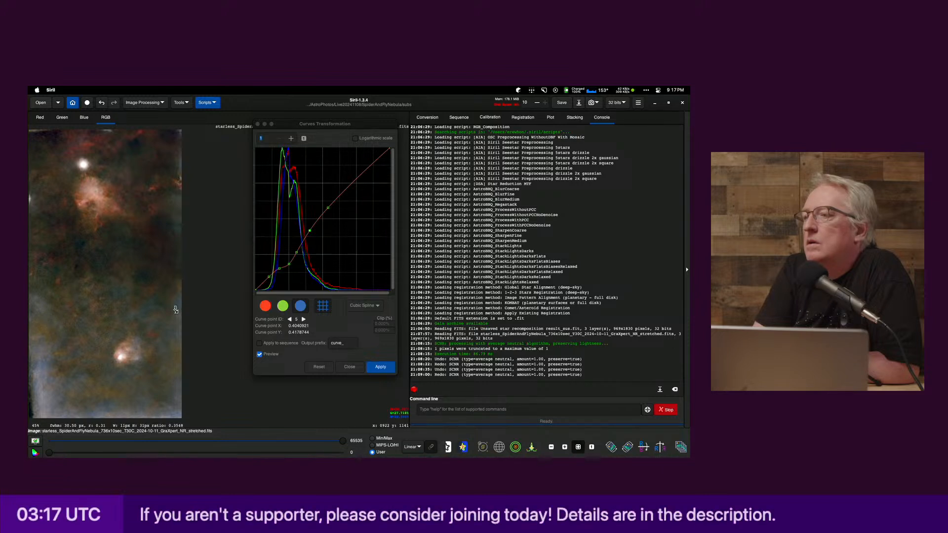
click(146, 303)
drag(31, 290, 184, 424)
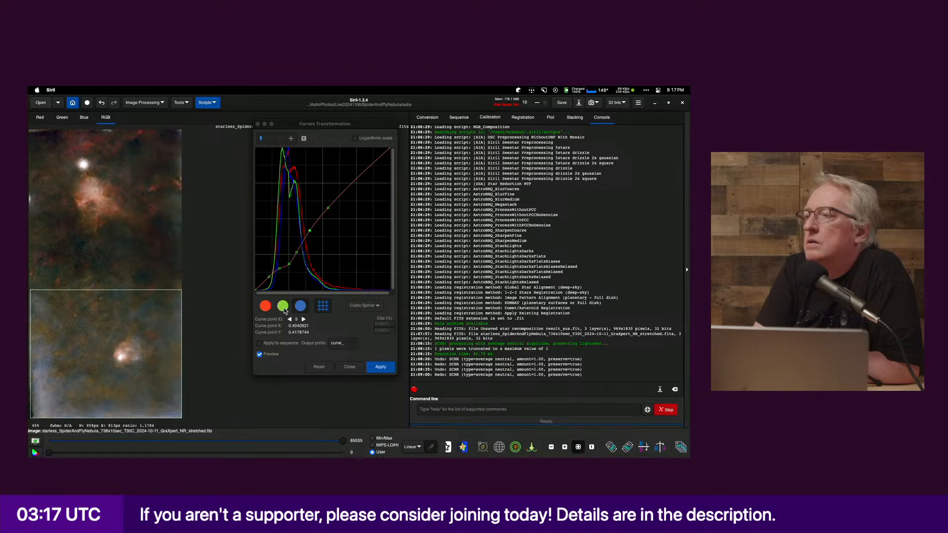
click(320, 367)
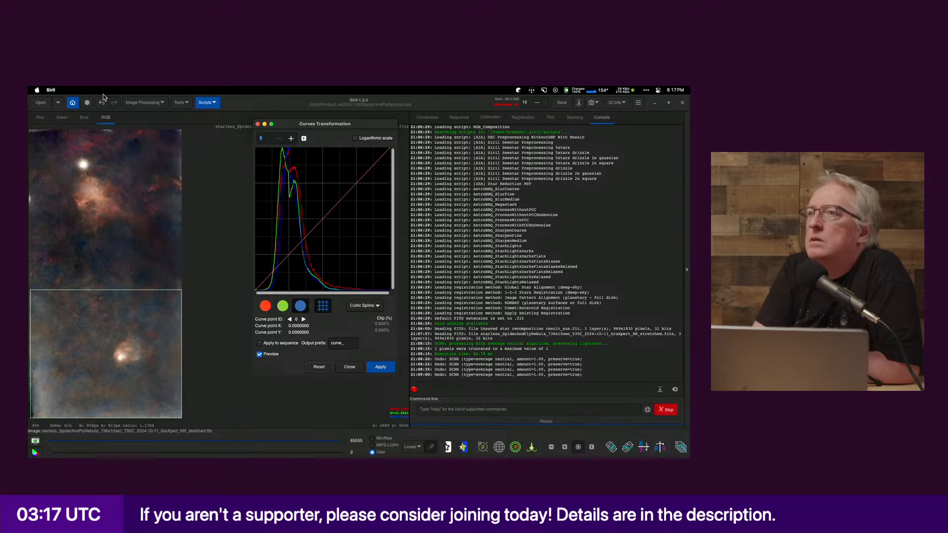
Step: Try pulling one curve point down to about X 0.30, Y 0.07, then reset the curve and clear the image selection
drag(287, 257, 295, 283)
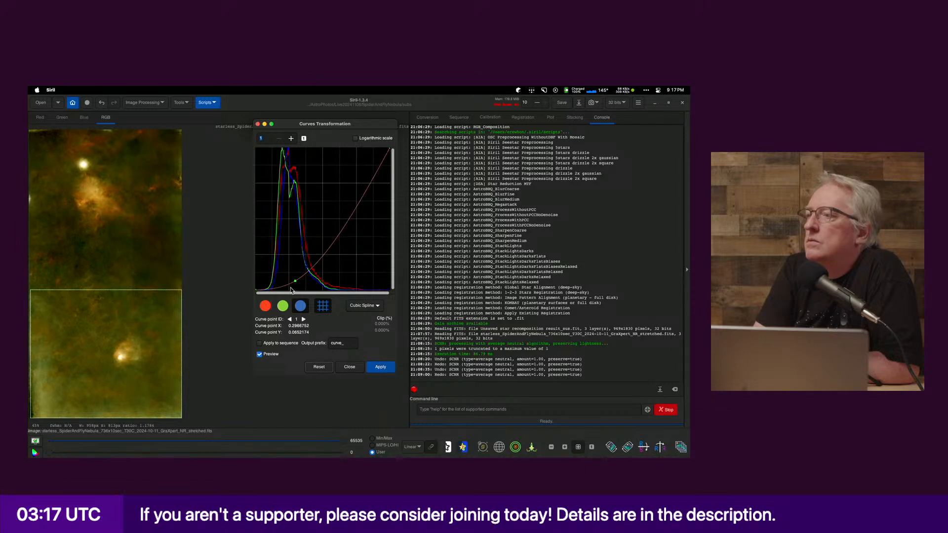
click(323, 368)
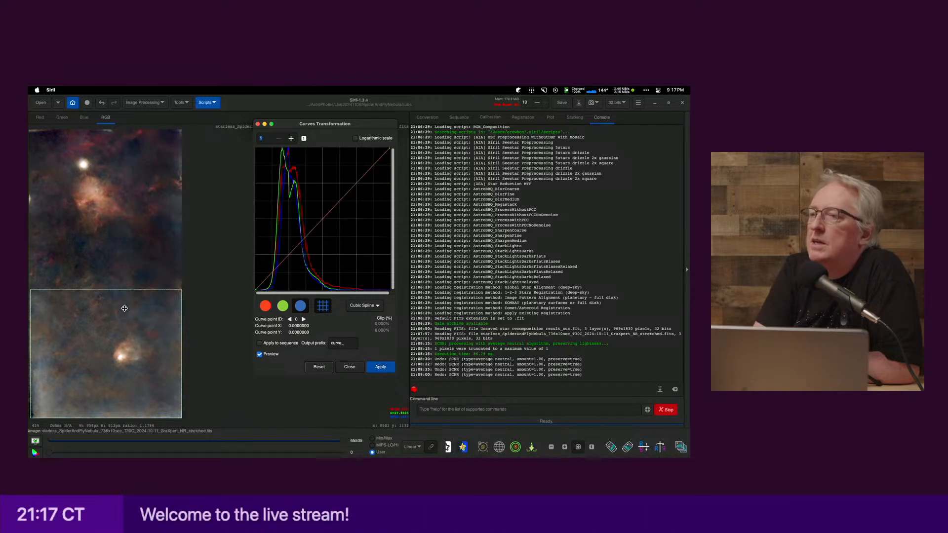
click(141, 296)
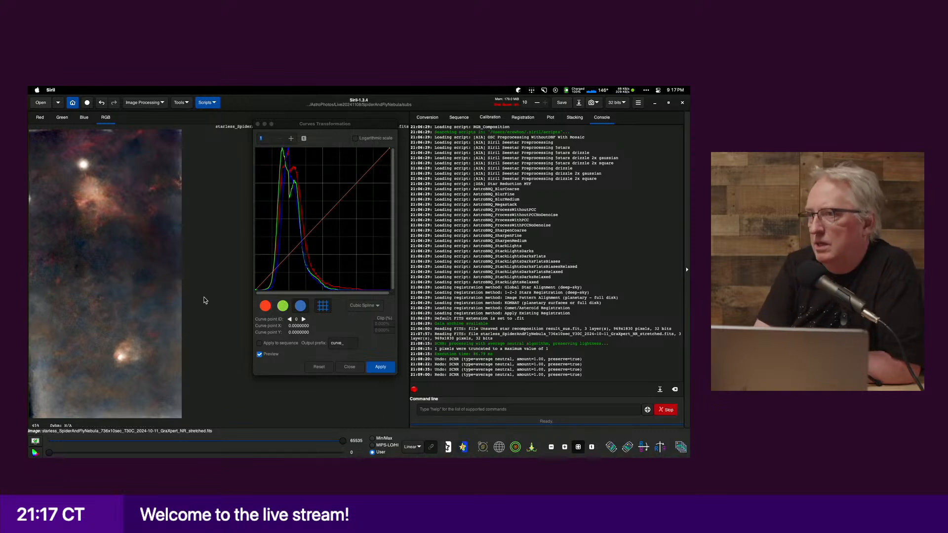
Step: Add four blue-channel curve points, including about X 0.10, Y 0.11, X 0.25, Y 0.22 and X 0.59, Y 0.61
click(289, 255)
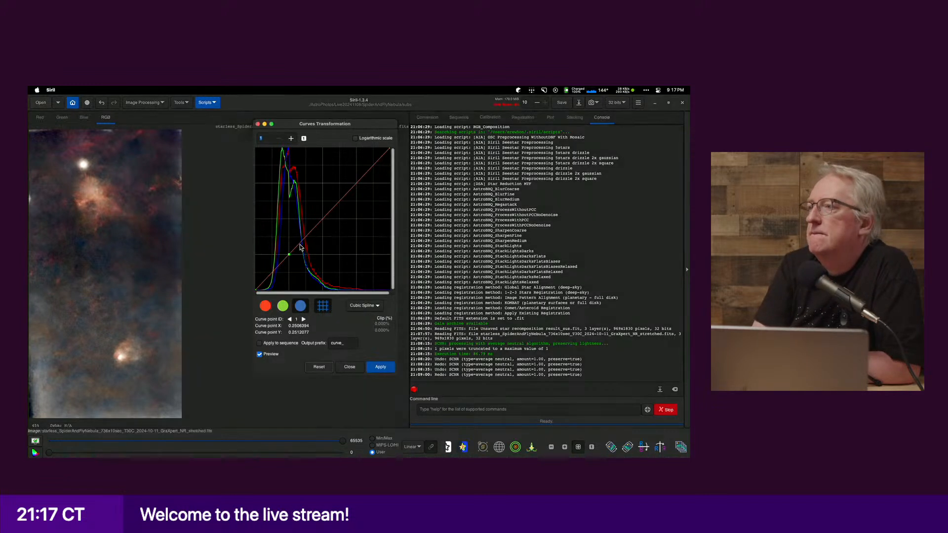
click(306, 236)
click(269, 275)
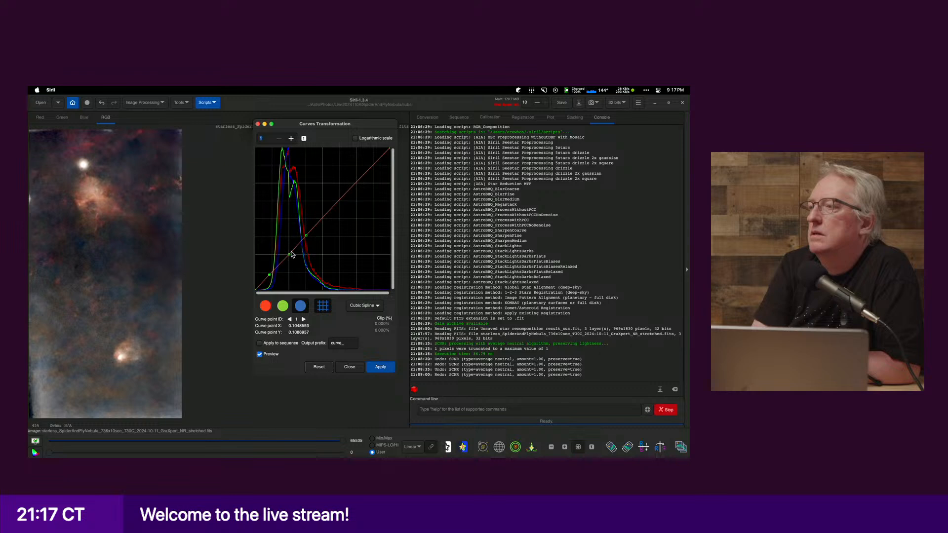
drag(289, 256, 289, 258)
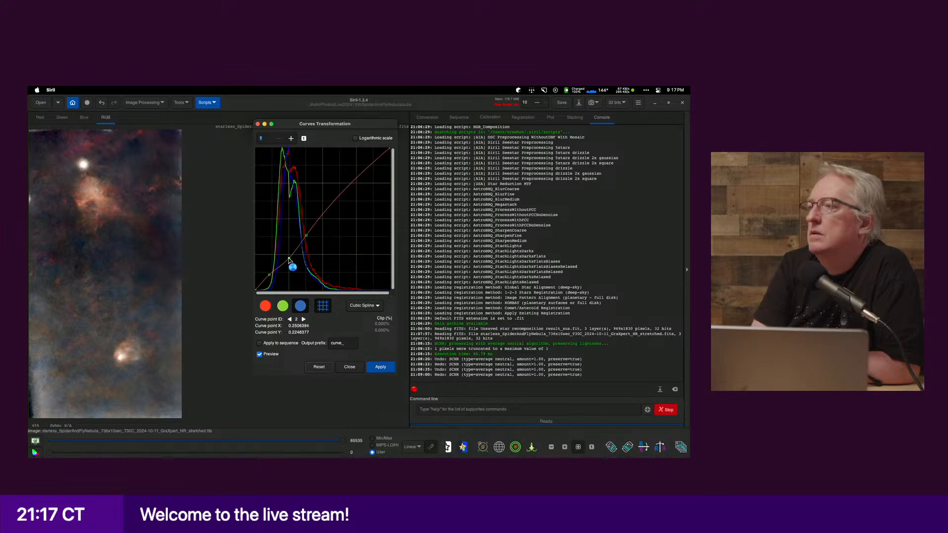
click(333, 203)
drag(334, 202, 335, 204)
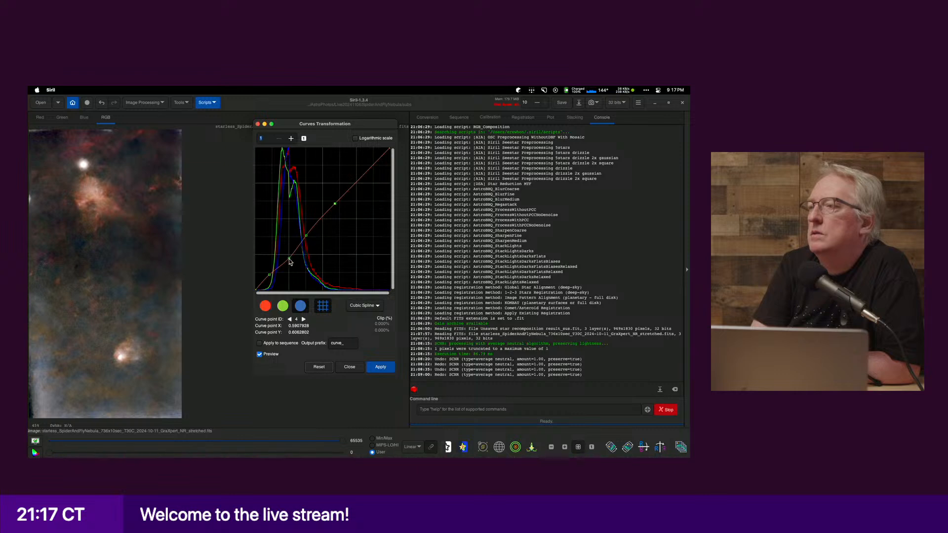
Step: Lower the second curve point to about X 0.25, Y 0.20 and nudge the lowest point near the shadows
drag(289, 258, 290, 265)
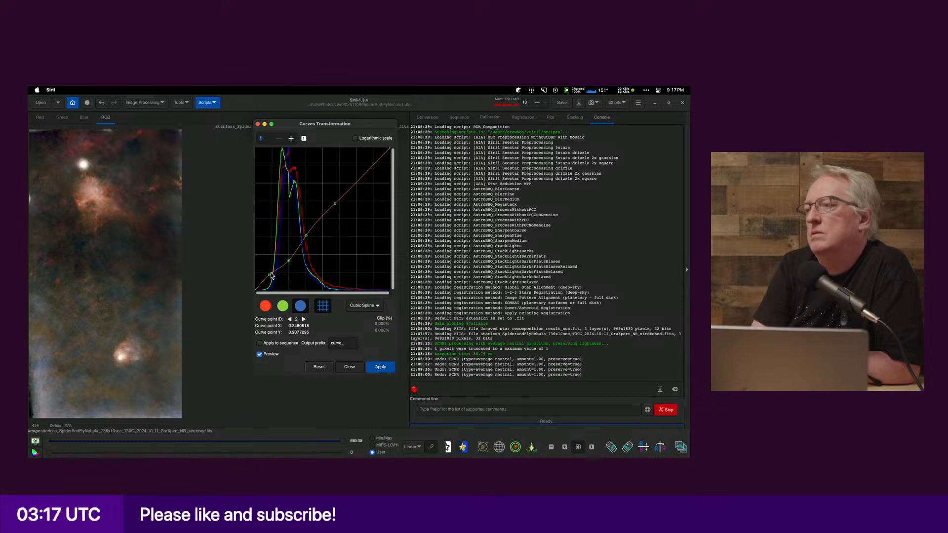
drag(270, 277, 270, 277)
drag(270, 278, 272, 276)
click(289, 263)
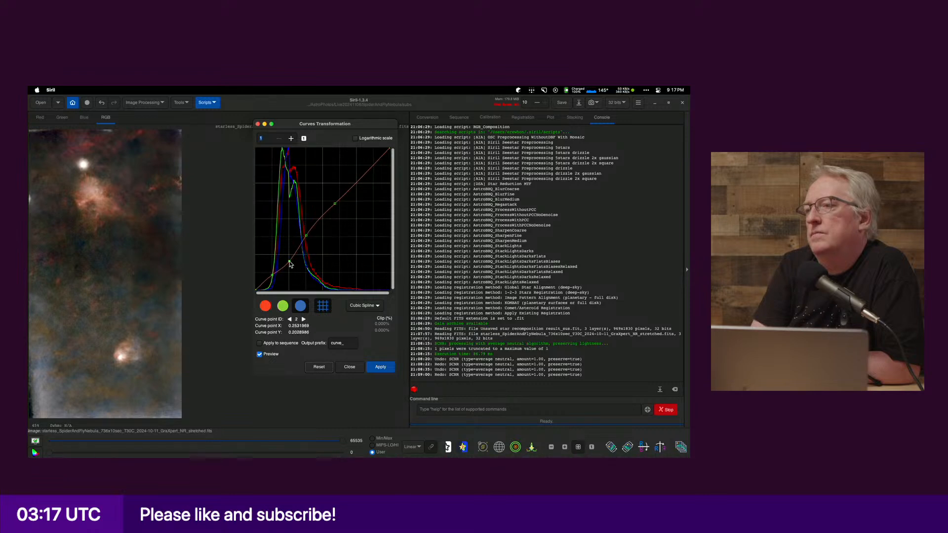
Step: Apply the current blue-channel curve, close the dialog and reopen Curves Transformation for another pass
click(383, 369)
click(349, 366)
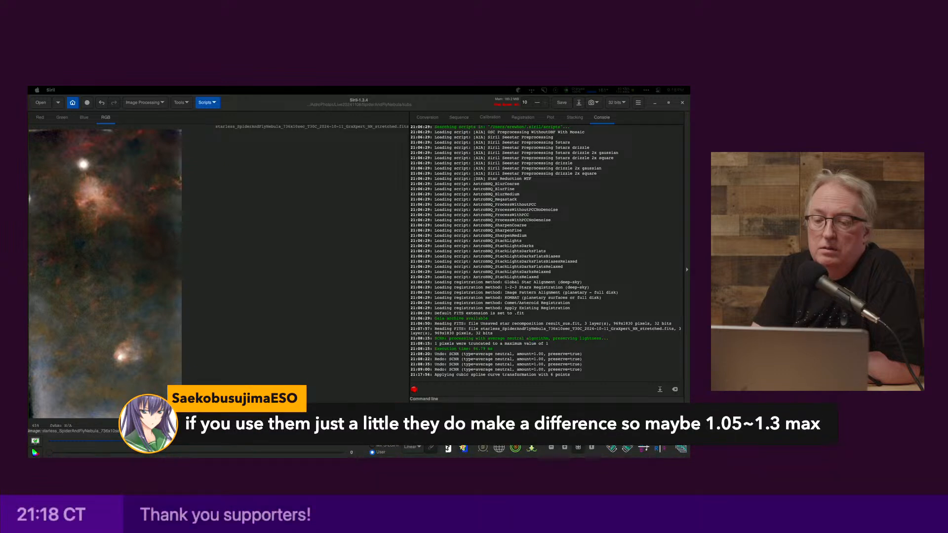
click(153, 103)
click(123, 122)
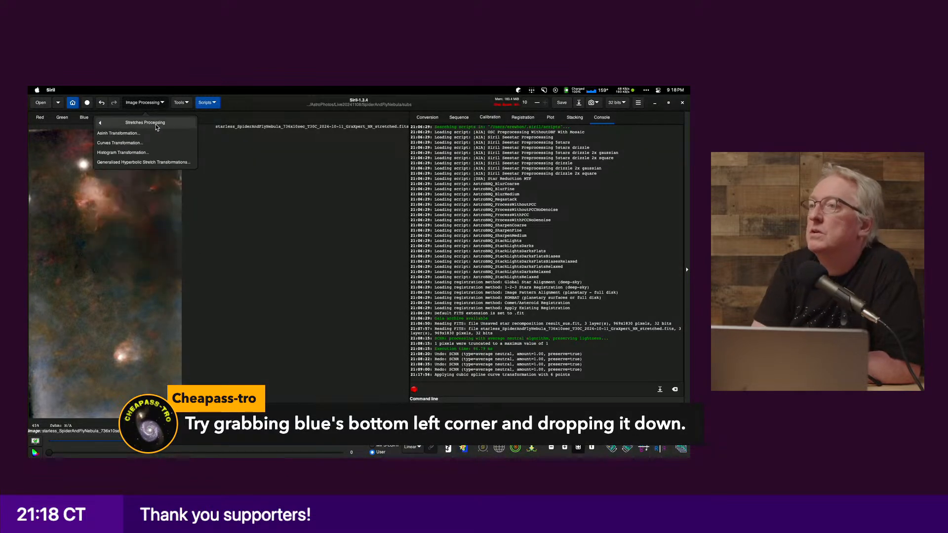
click(143, 144)
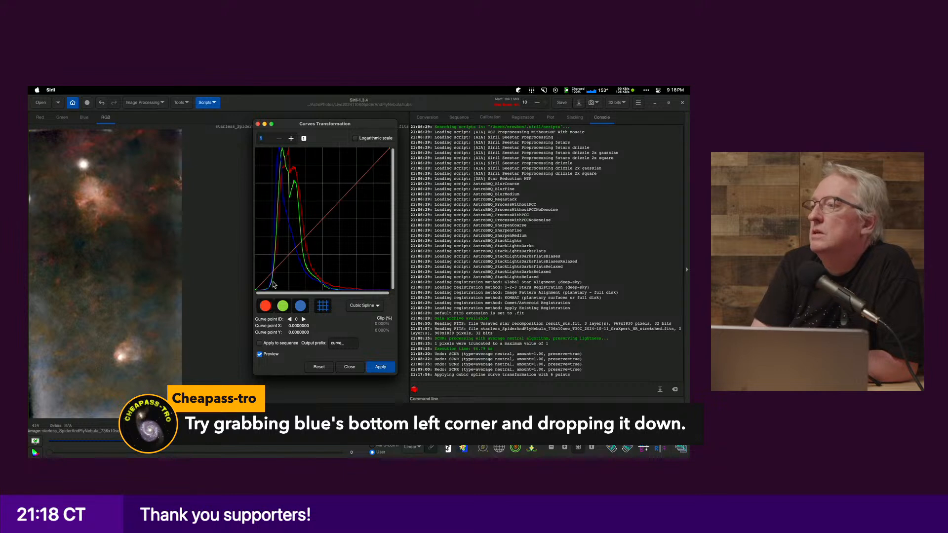
Step: Limit the curve to the blue channel and try three shadow points, including about X 0.06, Y 0.07 and X 0.14, Y 0.12
click(296, 305)
click(282, 306)
click(264, 305)
click(297, 305)
click(264, 280)
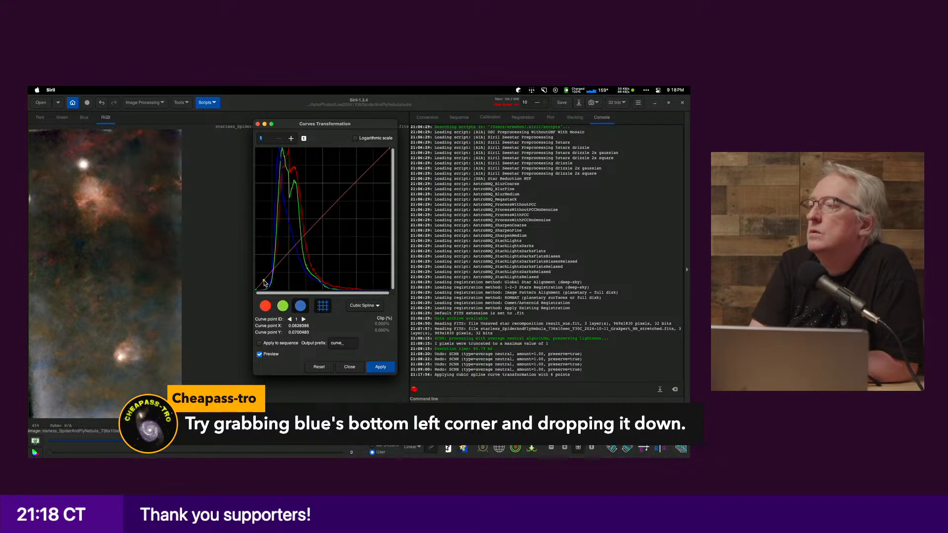
click(285, 256)
click(273, 274)
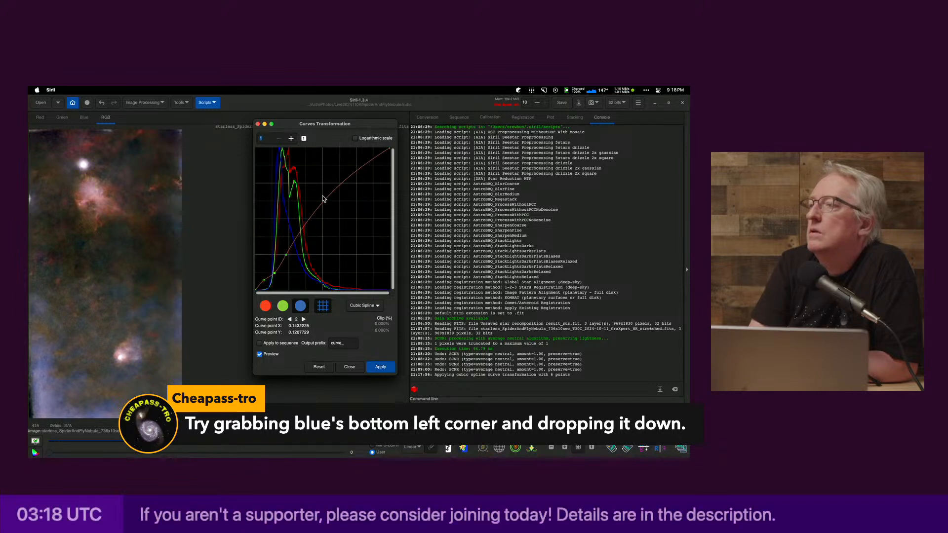
Step: Try two higher curve points, one at about X 0.37, Y 0.43, move the lowest to about X 0.05, Y 0.08, and reset the curve
click(328, 200)
drag(328, 199, 332, 204)
drag(275, 276, 276, 276)
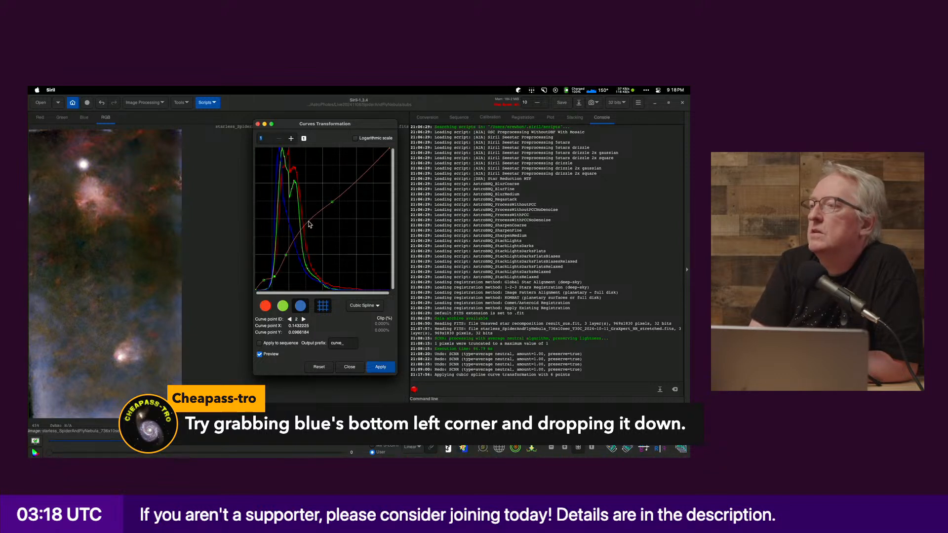
drag(304, 230, 307, 228)
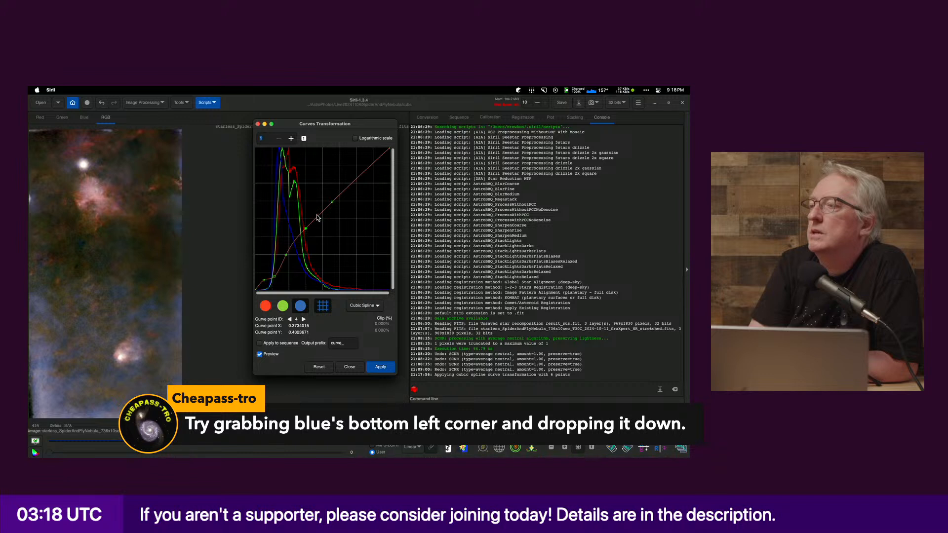
drag(265, 283, 267, 287)
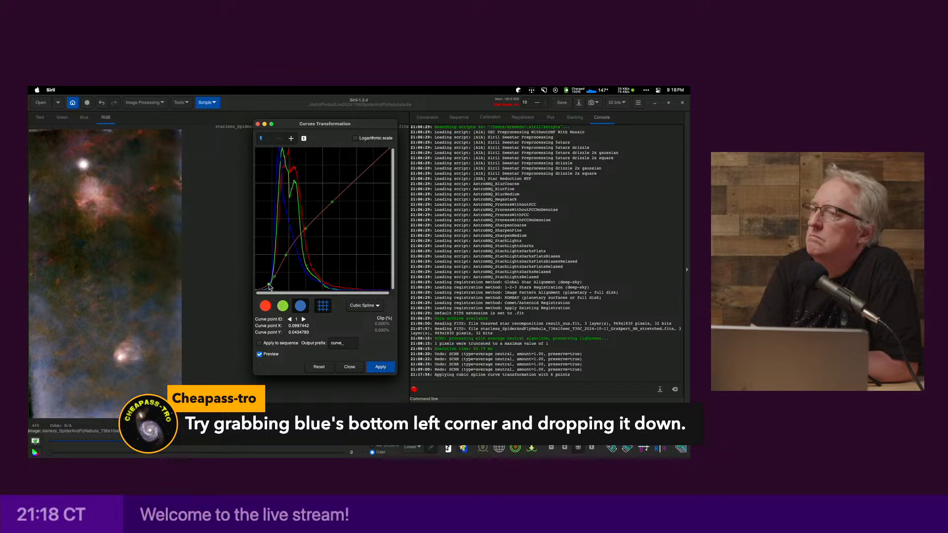
drag(269, 287, 263, 282)
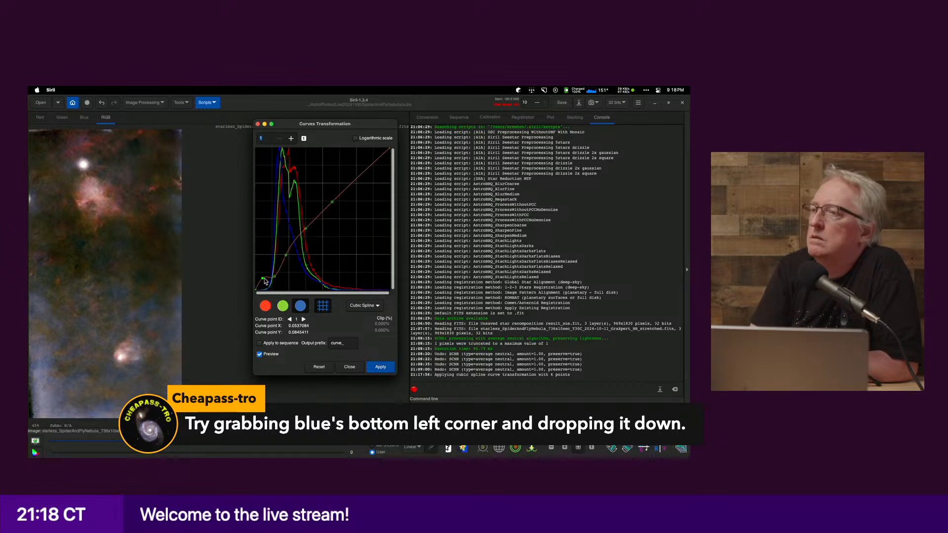
click(320, 368)
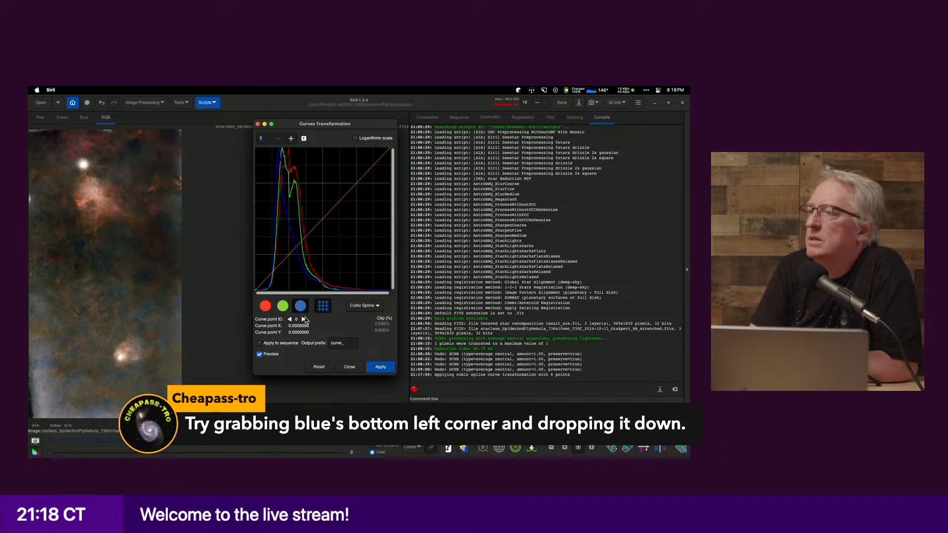
Step: Try adding two blue-channel curve points at about X 0.56, Y 0.57 and X 0.37, Y 0.37
click(332, 209)
click(306, 238)
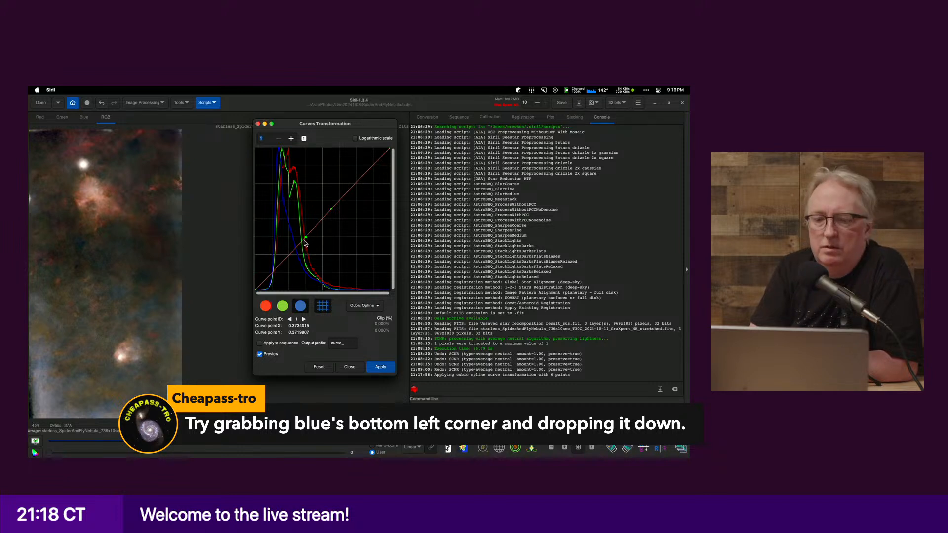
click(332, 209)
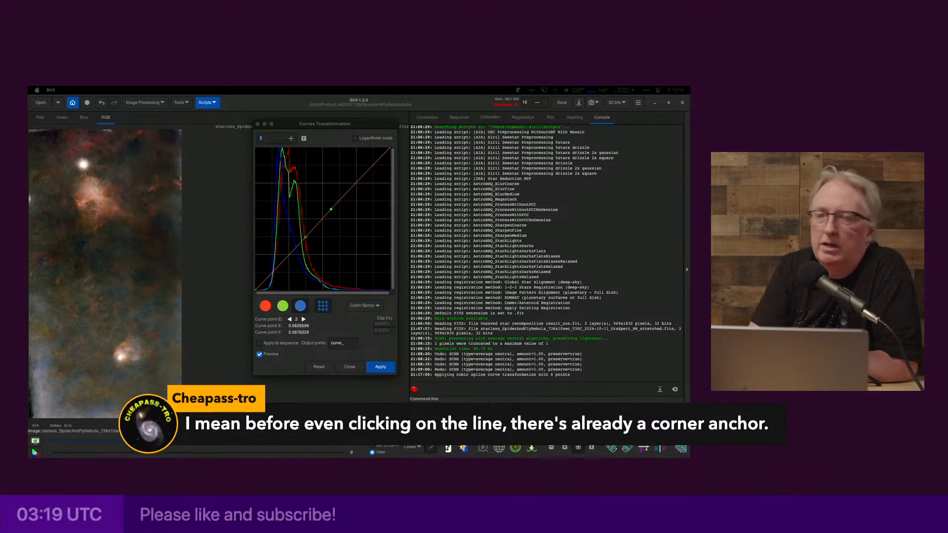
click(302, 357)
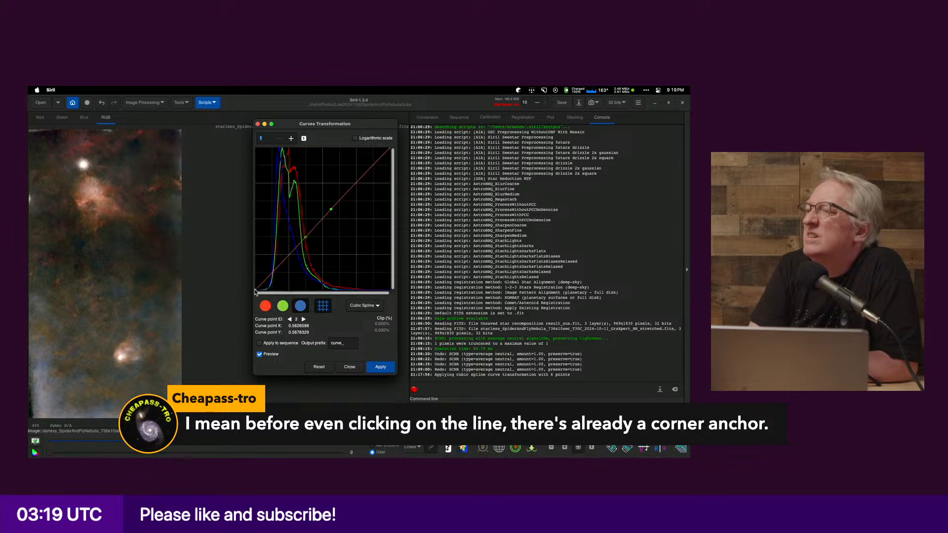
Step: Show the histogram on a logarithmic scale, try a magnified curve point at about X 0.01, Y 0.02, and reset the zoom and curve
click(372, 139)
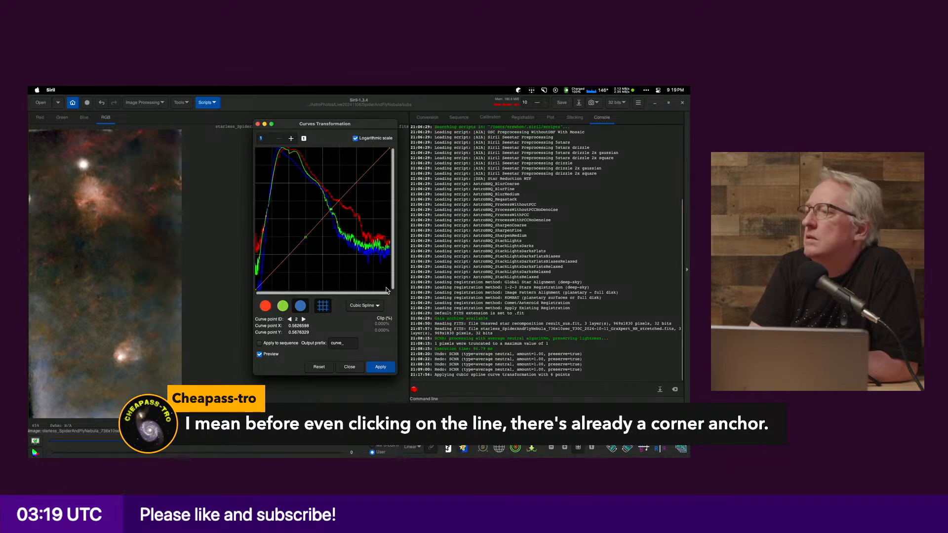
click(291, 138)
click(291, 138)
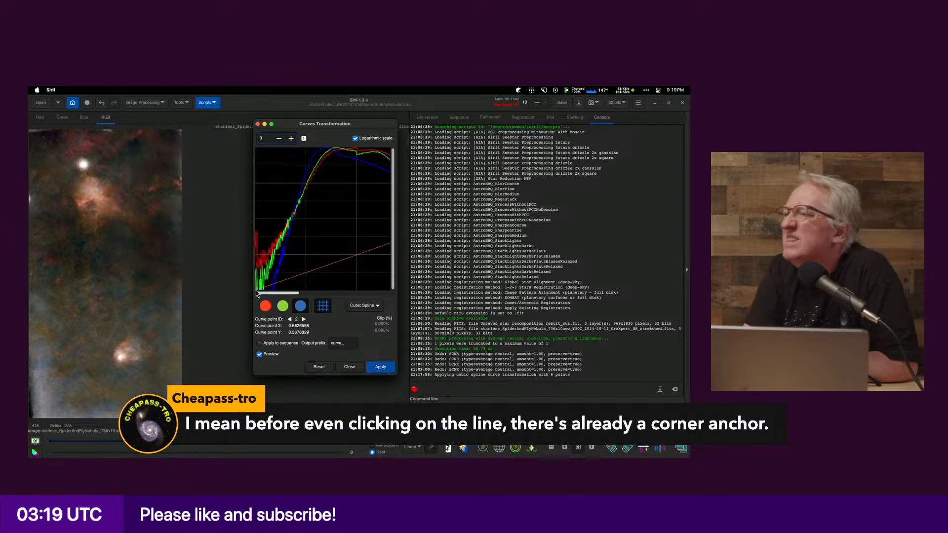
drag(256, 292, 259, 293)
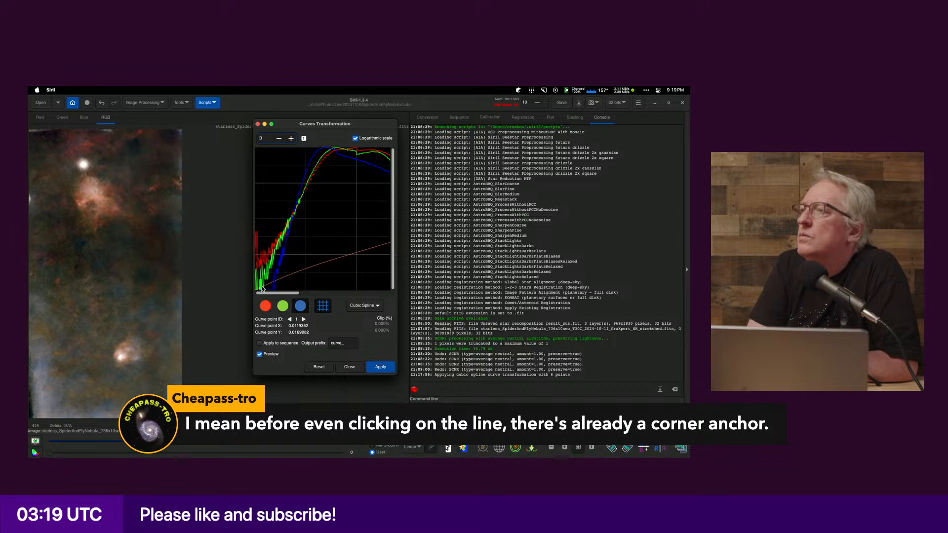
click(304, 139)
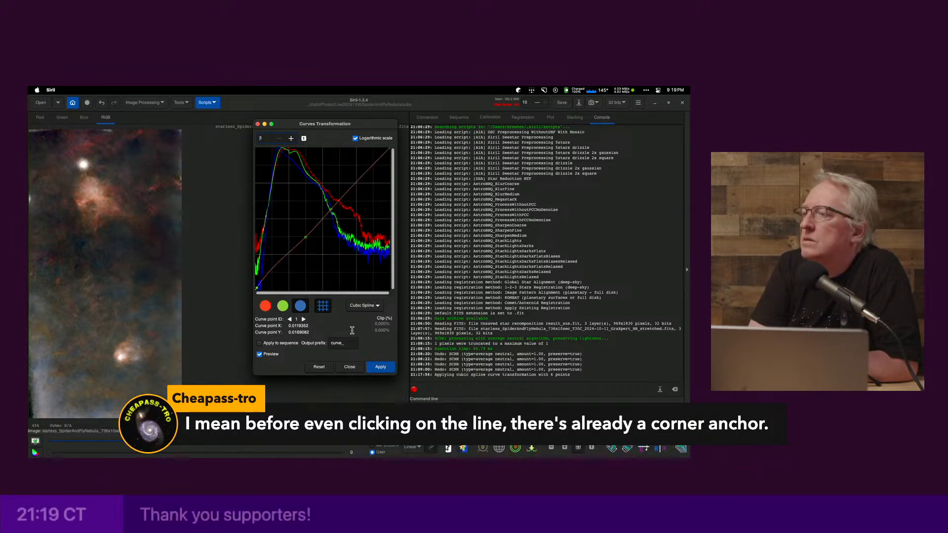
click(319, 368)
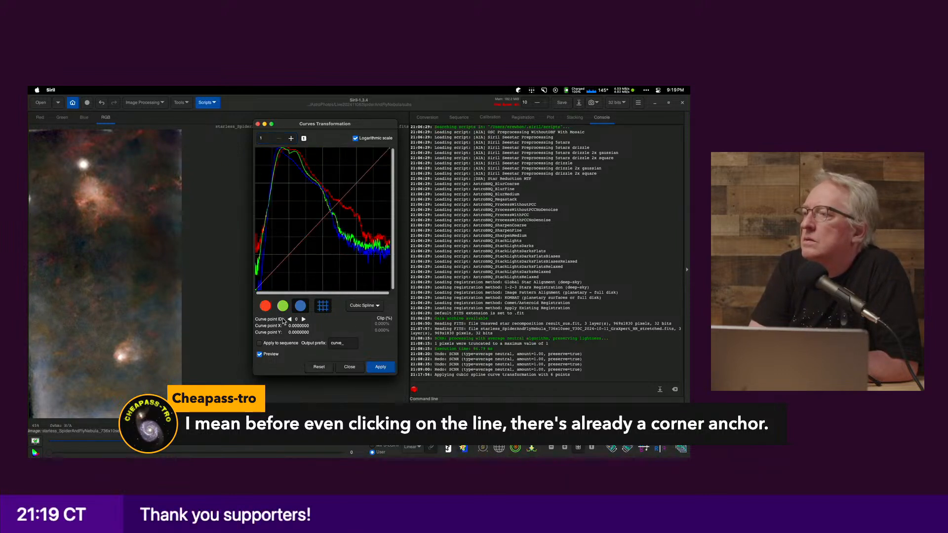
Step: Shift the blue curve's corner black point along the base to about X 0.08, Y 0
click(258, 290)
drag(257, 290, 268, 293)
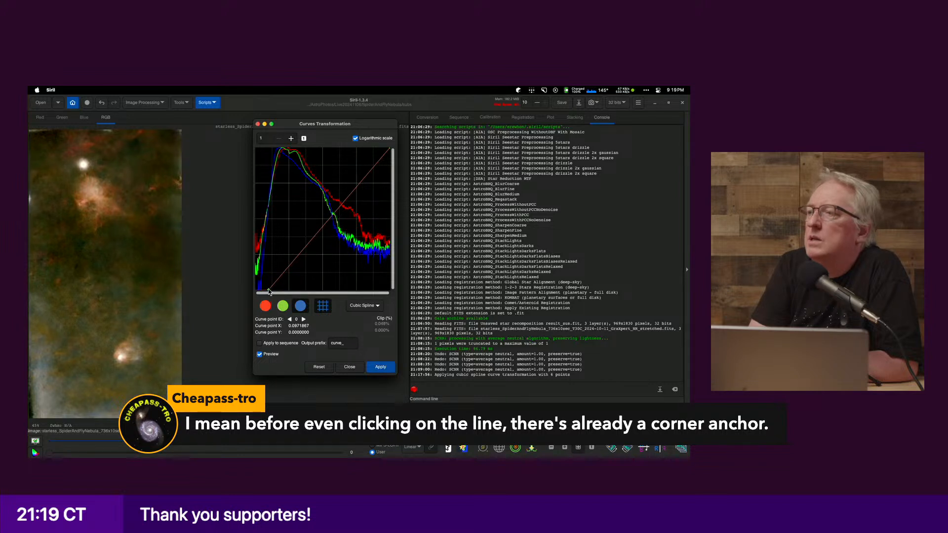
drag(268, 293, 262, 294)
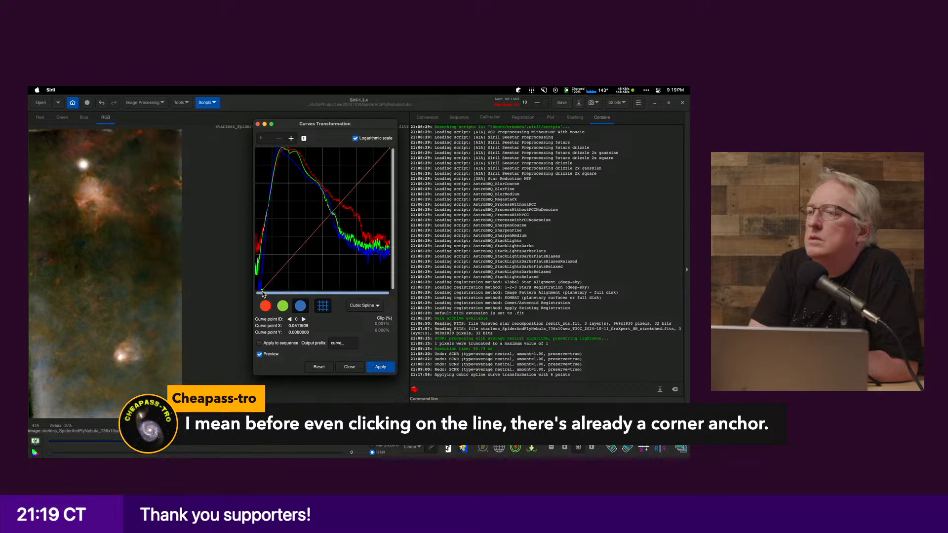
drag(263, 293, 265, 291)
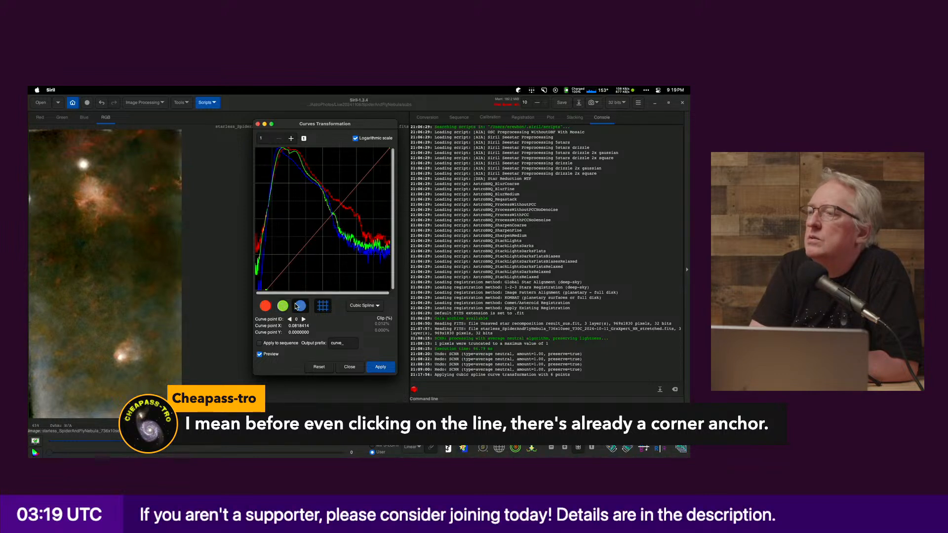
Step: Compare the black-point shift on the red, green and blue channels, ending with only the blue channel active
click(299, 306)
click(283, 306)
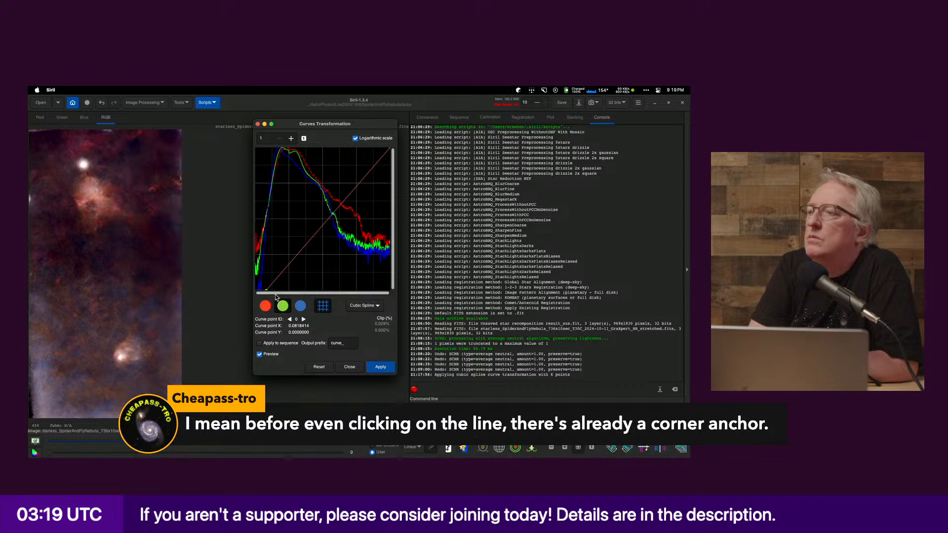
click(288, 308)
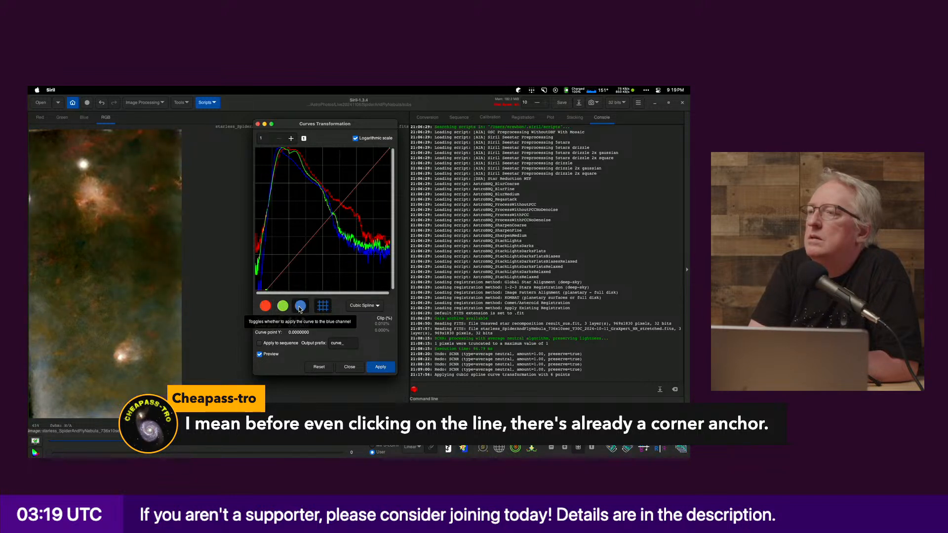
click(286, 308)
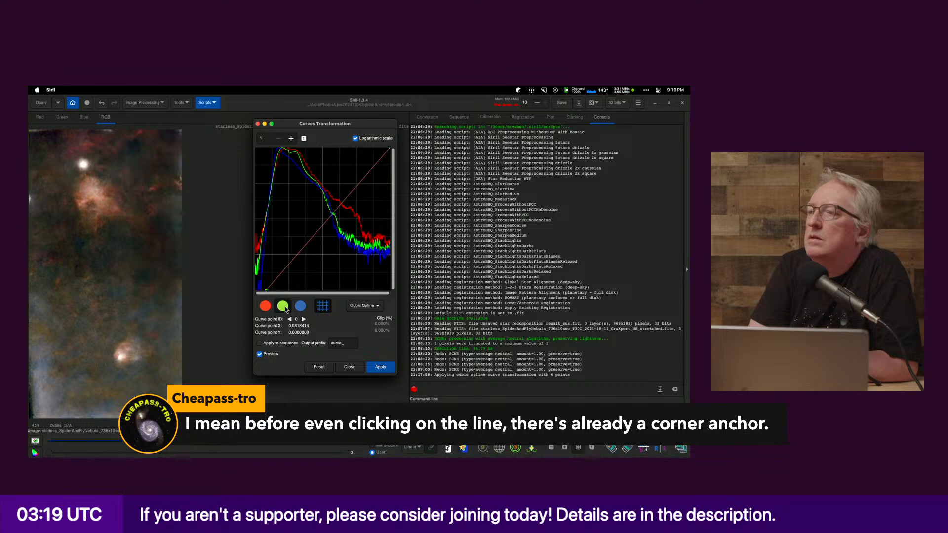
click(285, 308)
click(285, 308)
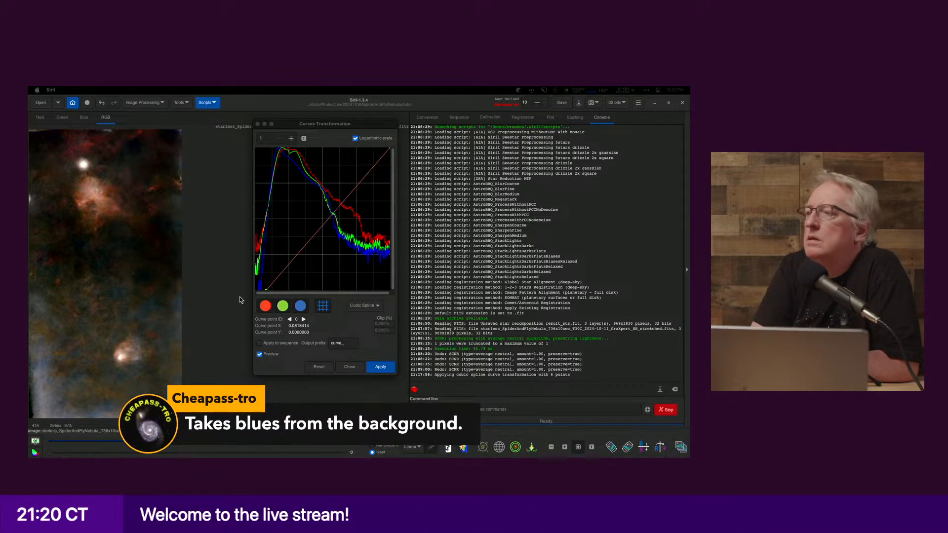
click(275, 310)
click(264, 308)
click(299, 307)
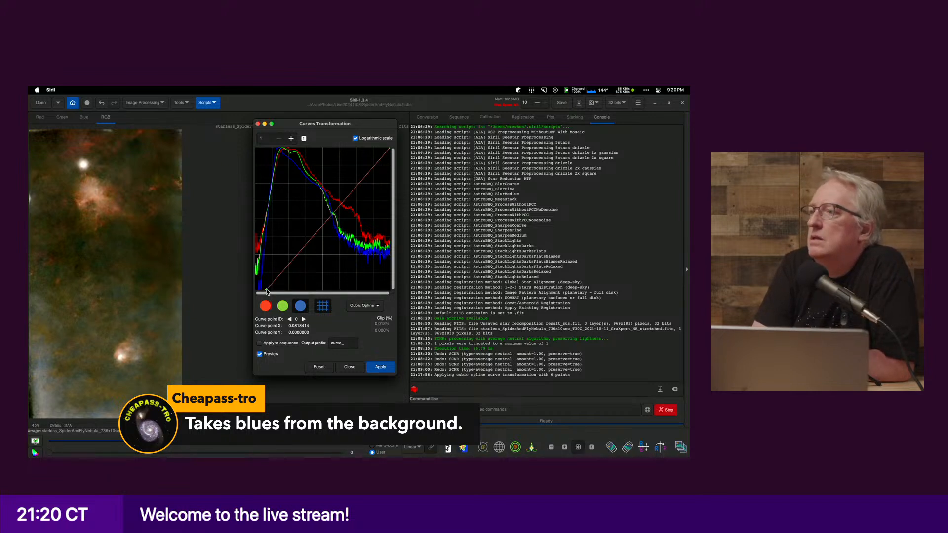
Step: Fine-tune the blue channel's black point to about X 0.09, Y 0 and apply the curve
drag(266, 292, 268, 292)
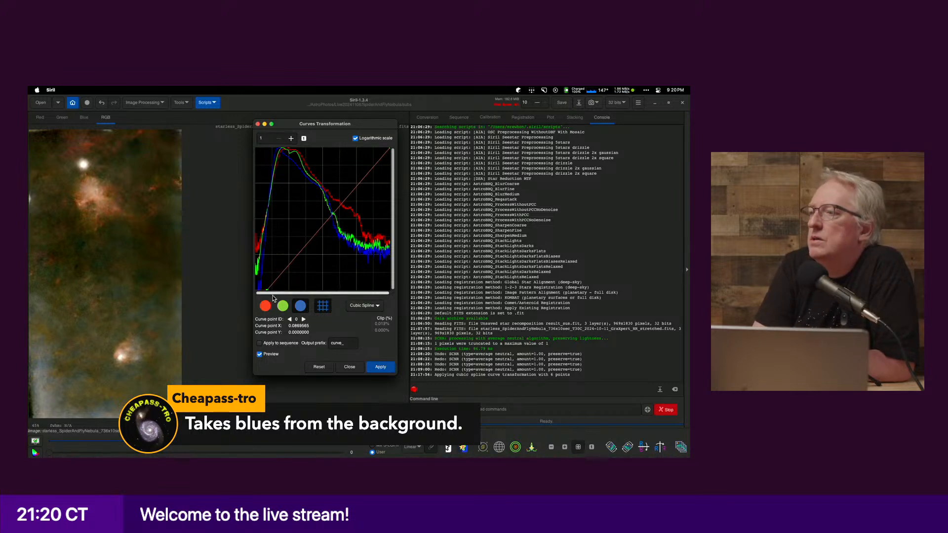
click(380, 368)
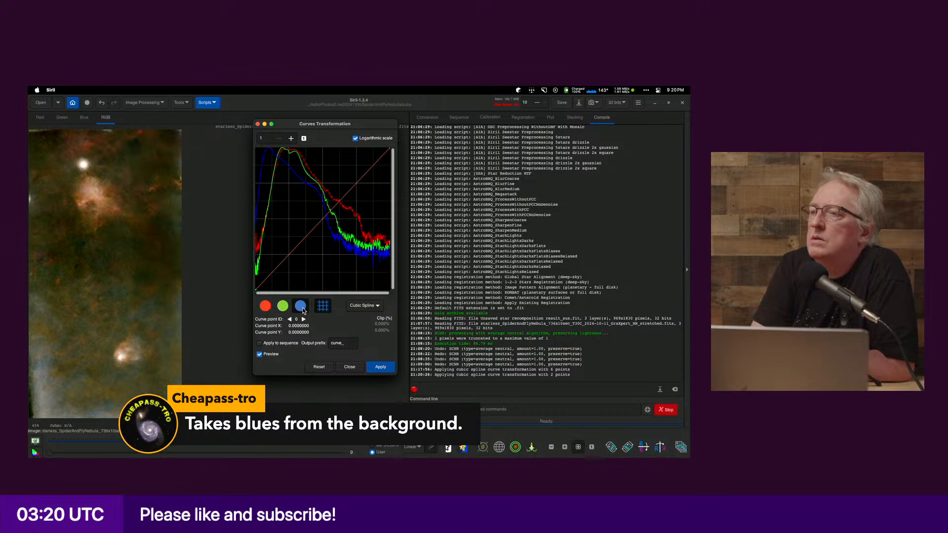
Step: Switch the curve to the green channel, shift its black point to about X 0.08, Y 0 and apply it
click(283, 306)
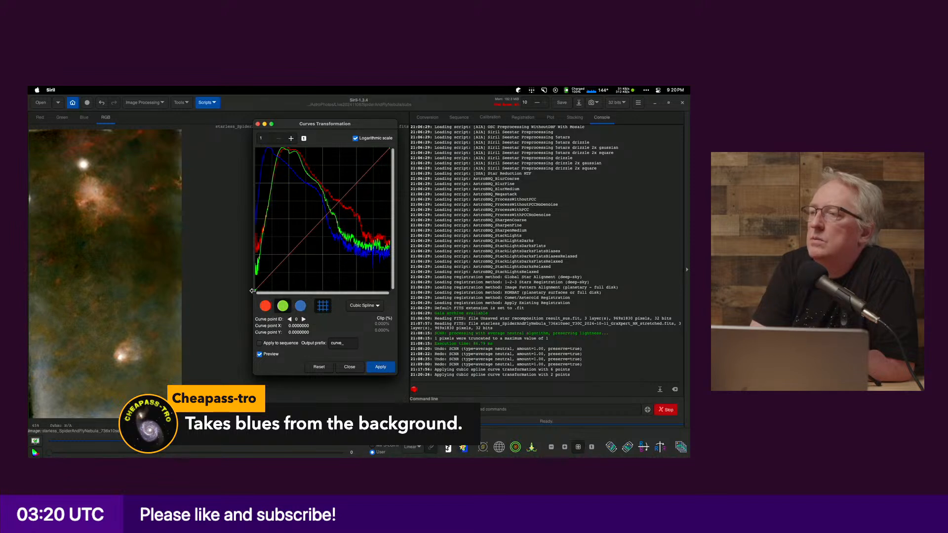
drag(256, 293, 267, 297)
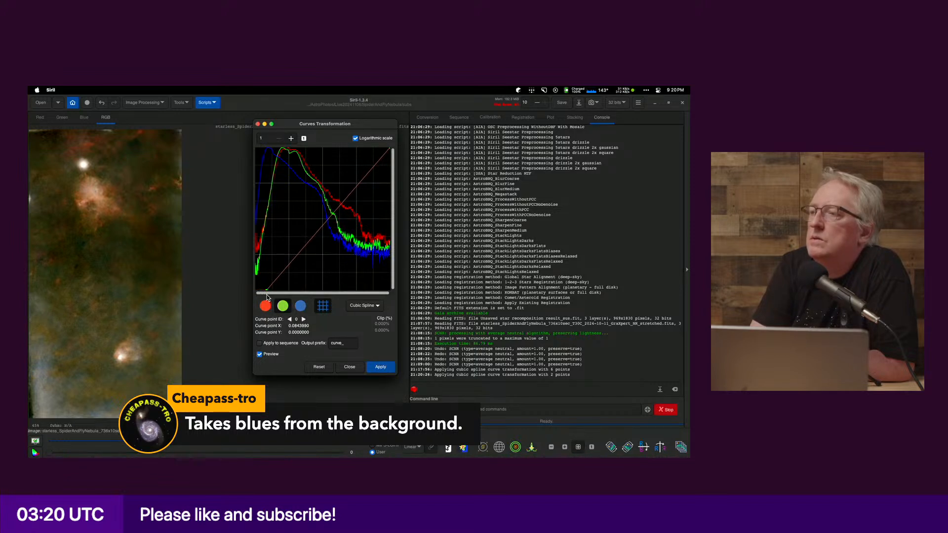
click(380, 368)
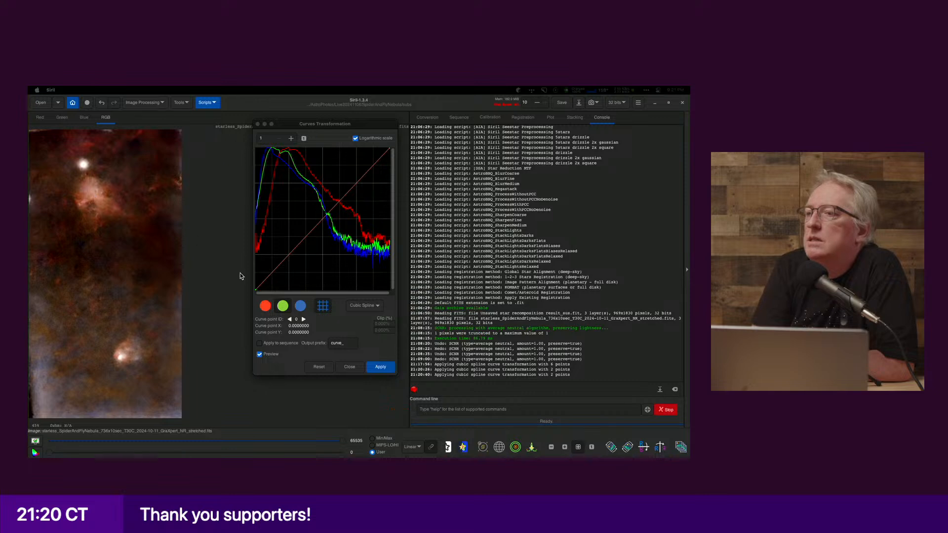
Step: Switch back to the blue channel, shift its black point inward along the base once more and apply the curve
click(299, 309)
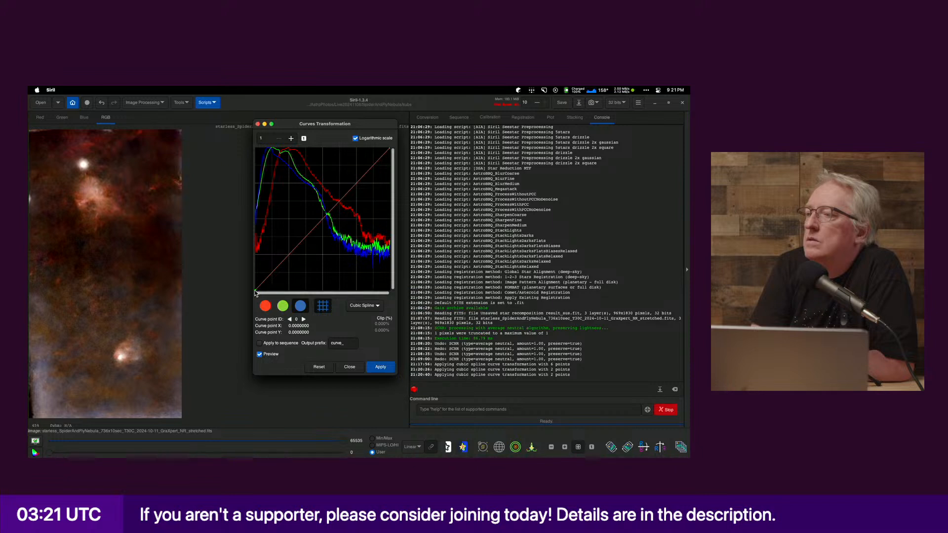
drag(256, 292, 267, 297)
click(372, 371)
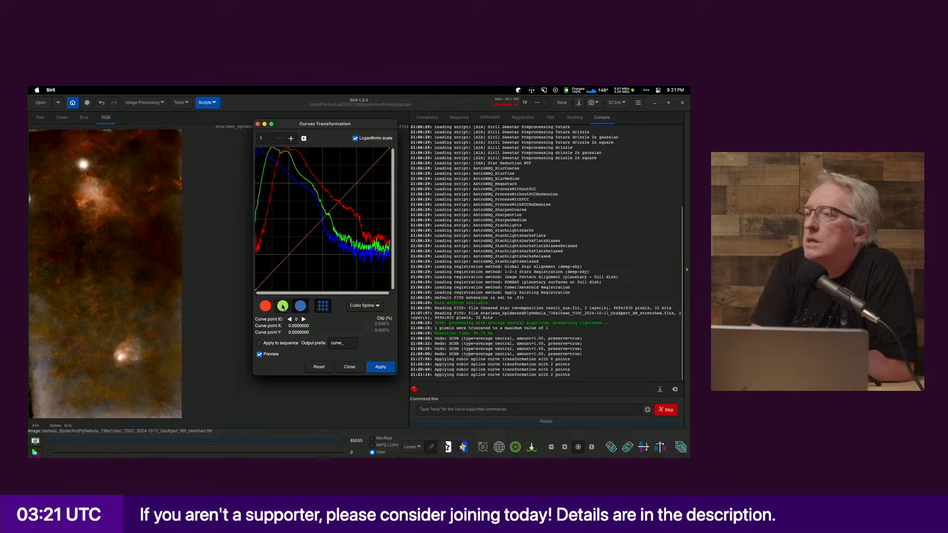
Step: Try green-channel black points up to about X 0.09, Y 0, then apply the curve with only a slight inward shift
drag(256, 292, 267, 291)
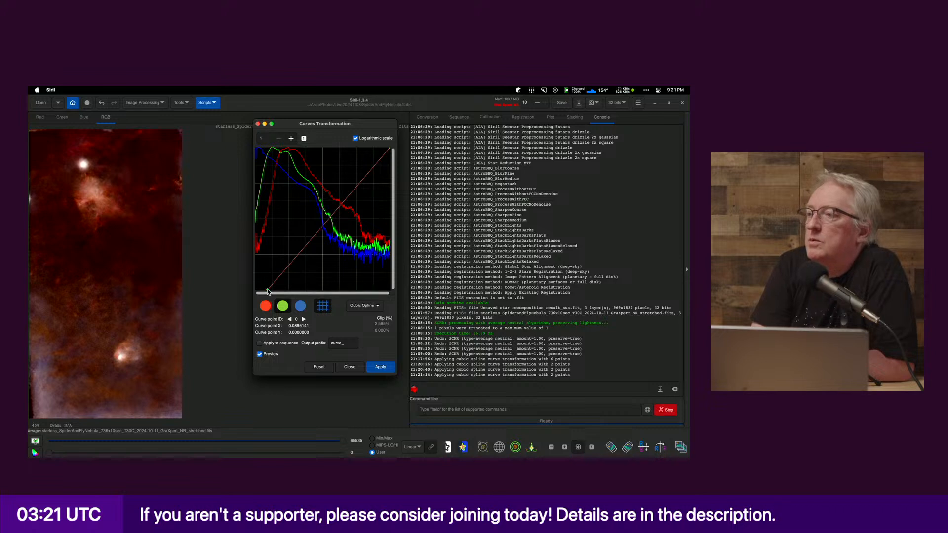
drag(267, 291, 262, 296)
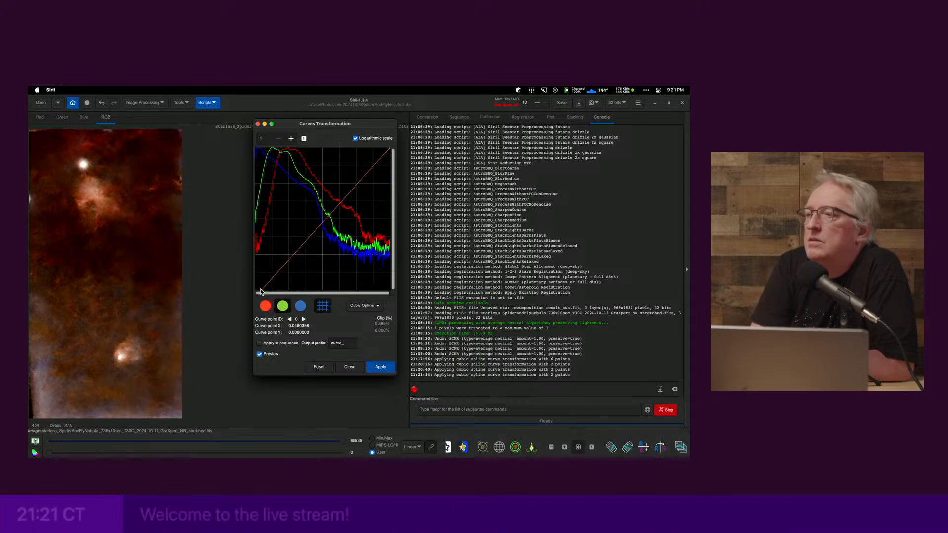
drag(261, 291, 257, 290)
click(369, 367)
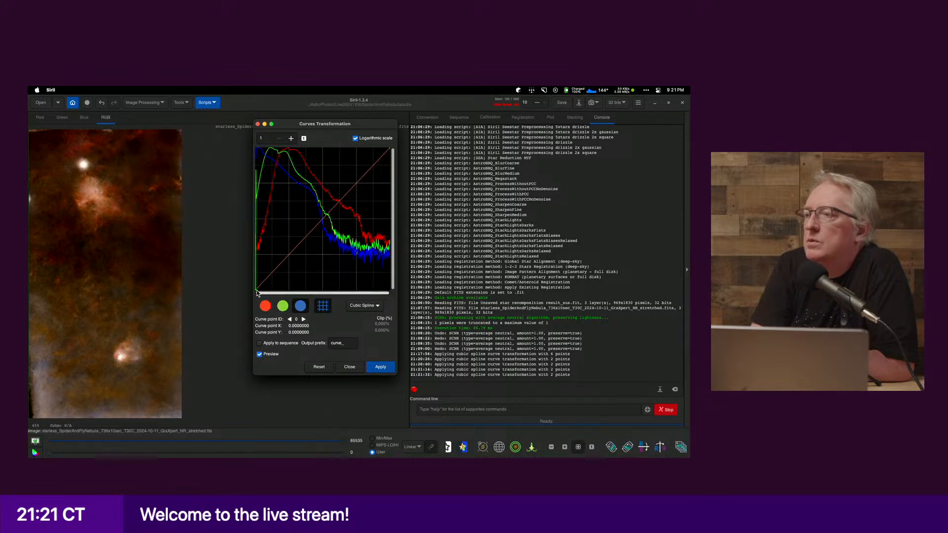
Step: Try the blue channel's black point at about X 0.06, Y 0 and return it to the origin
drag(256, 292, 264, 297)
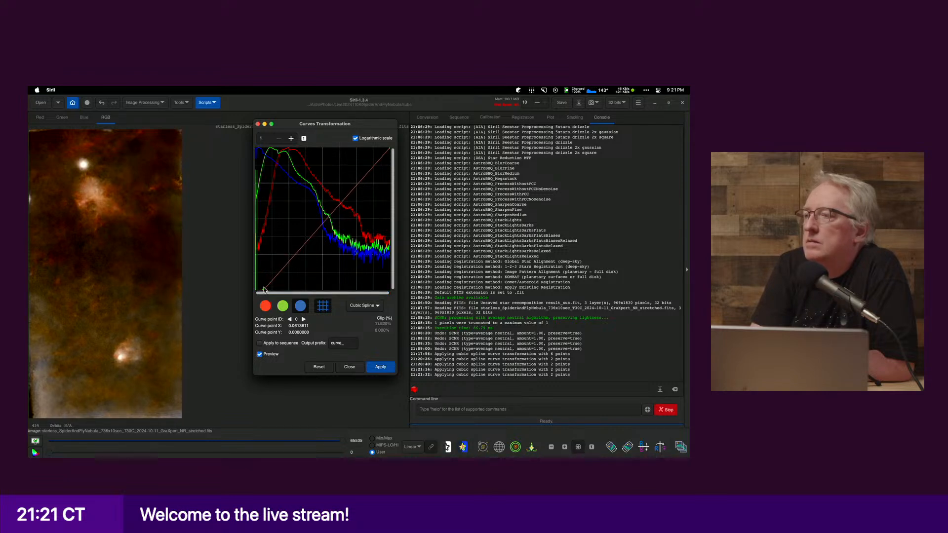
click(263, 289)
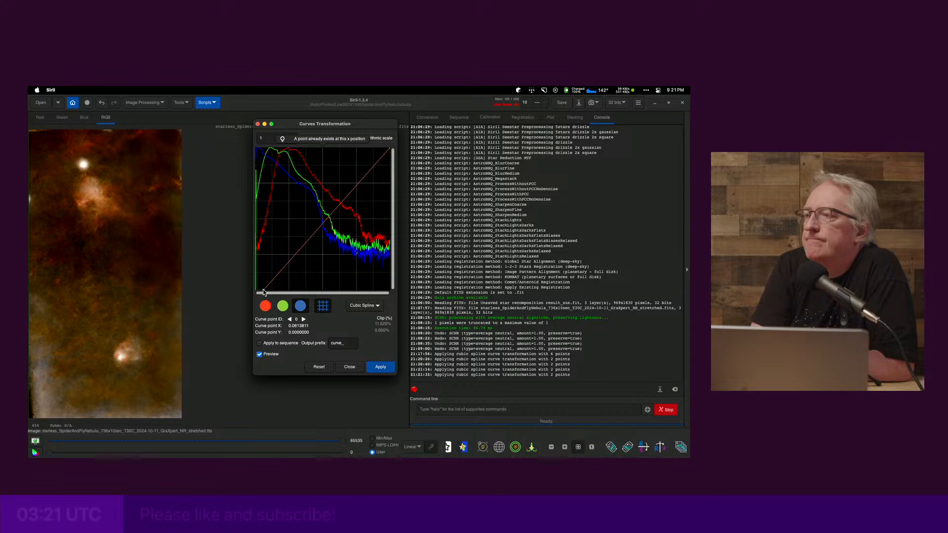
mouse_move(263, 289)
mouse_down()
mouse_move(256, 296)
mouse_move(267, 301)
mouse_move(253, 293)
mouse_up()
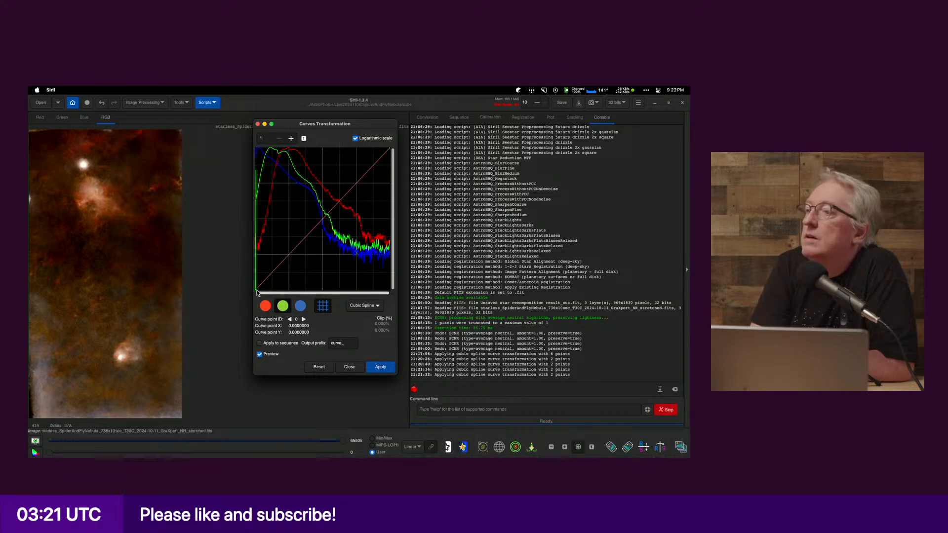
Step: Try the green channel's black point at small inward shifts, ending at about X 0.05, Y 0
mouse_move(256, 292)
mouse_down()
mouse_move(300, 296)
mouse_move(261, 295)
mouse_up()
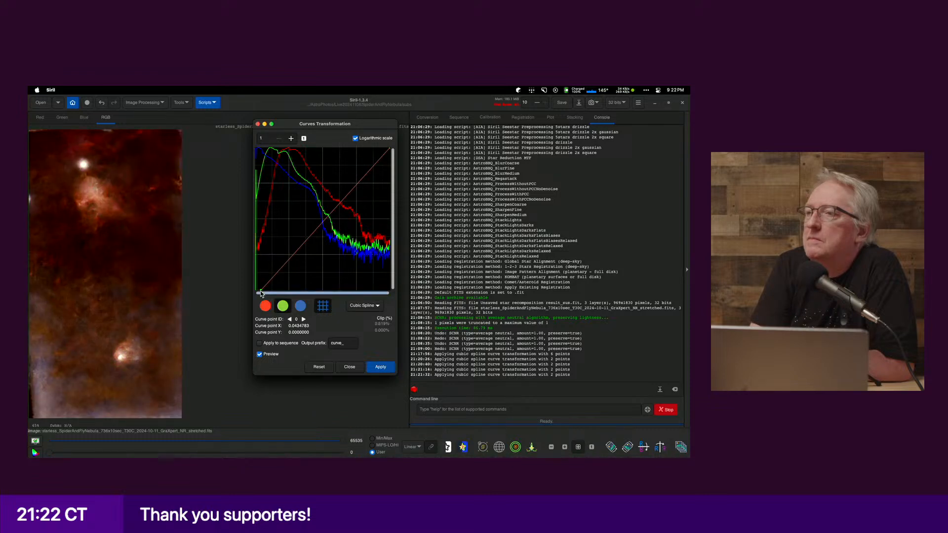
drag(261, 293, 260, 293)
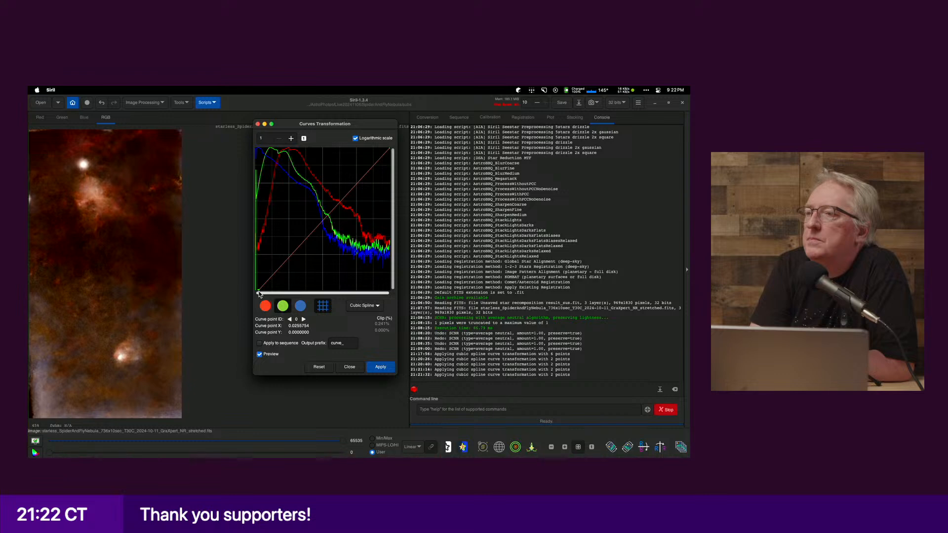
drag(257, 292, 263, 295)
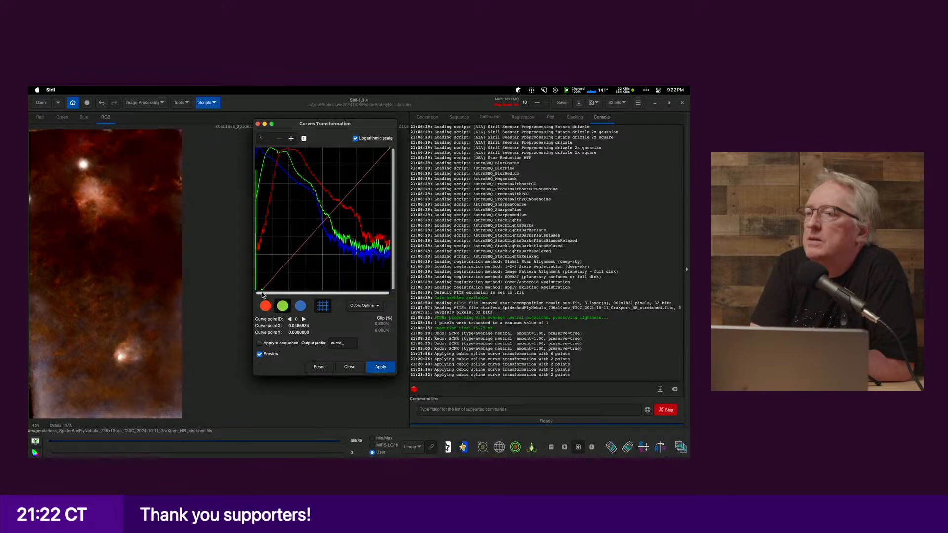
drag(262, 293, 263, 293)
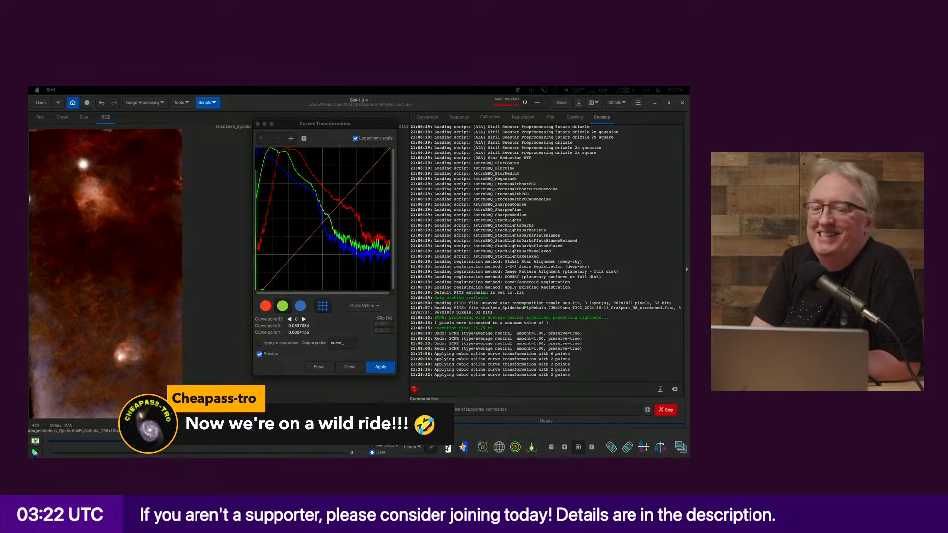
Step: Push the green channel's black point out to about X 0.25 and back to about X 0.04, and reset the curve
click(264, 291)
drag(264, 292, 291, 292)
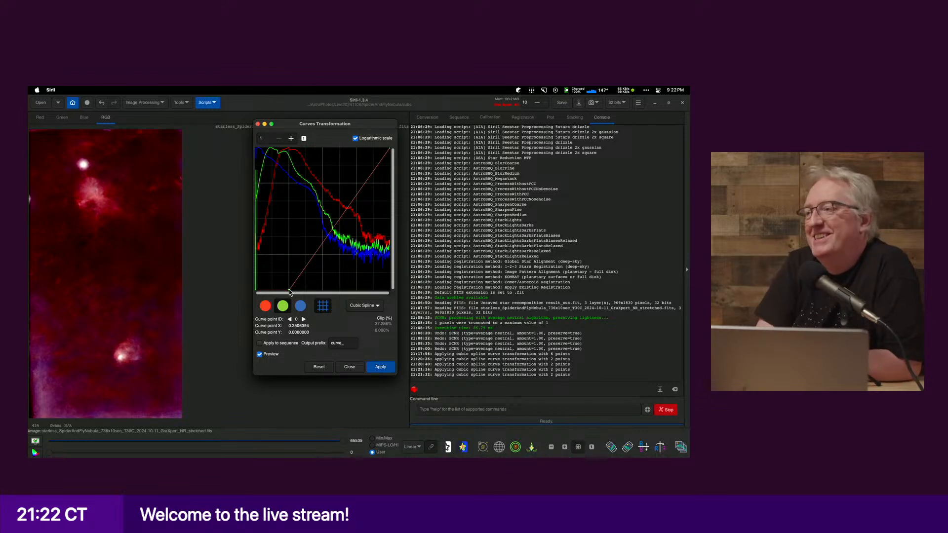
drag(289, 292, 266, 298)
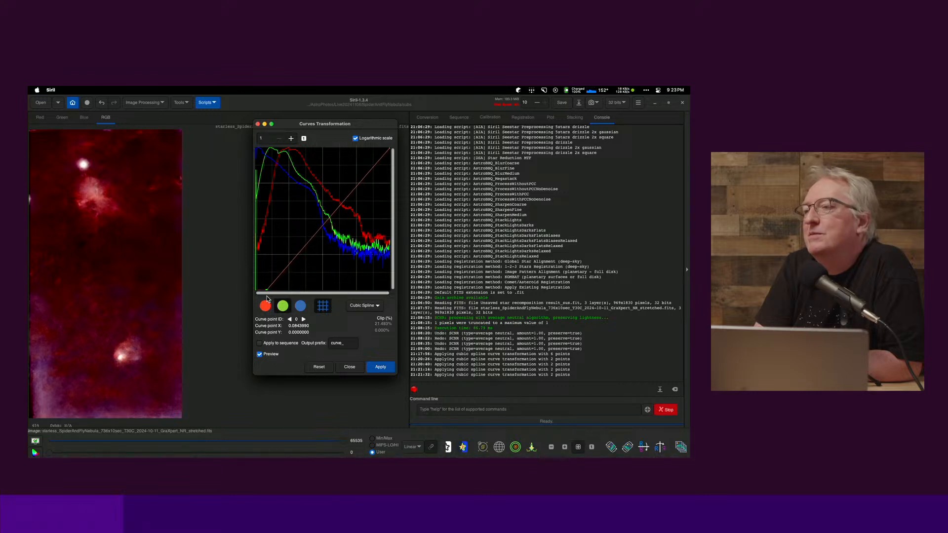
drag(268, 291, 263, 294)
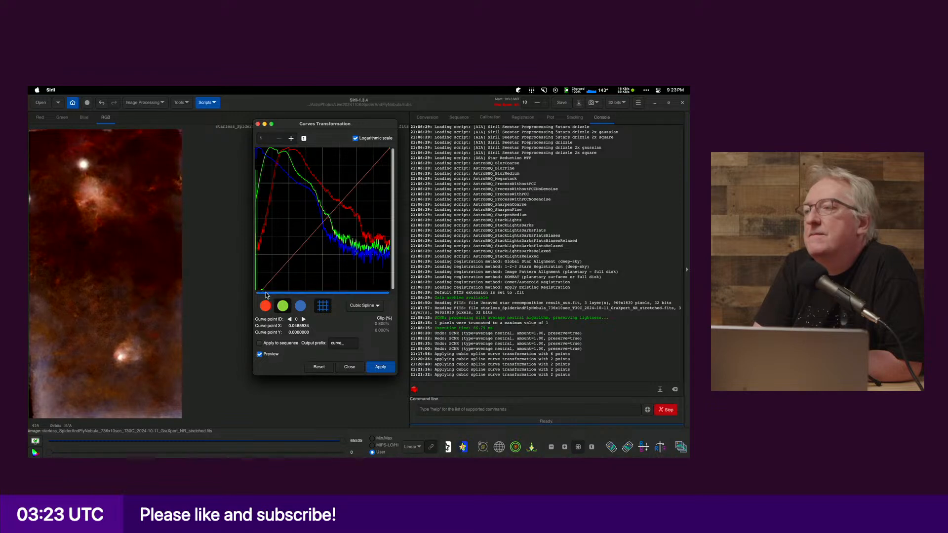
drag(265, 294, 260, 292)
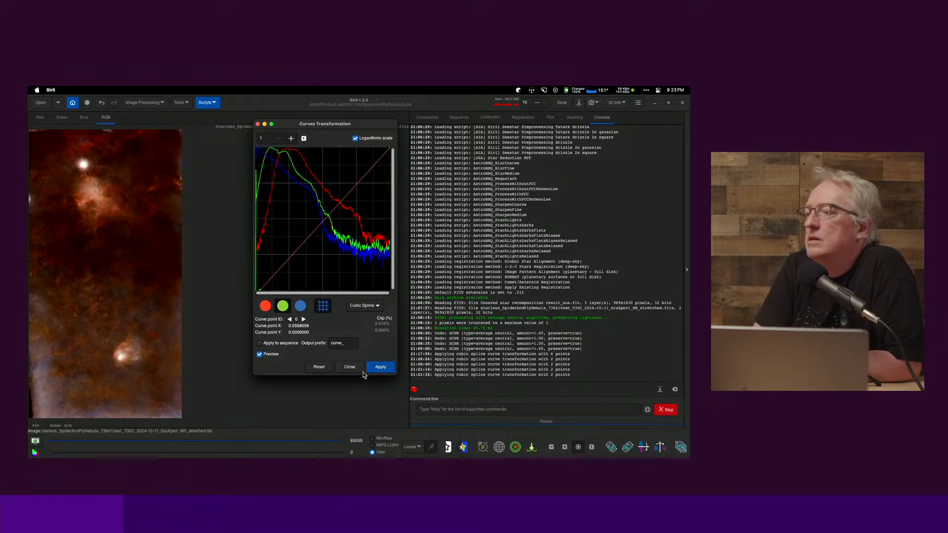
click(329, 368)
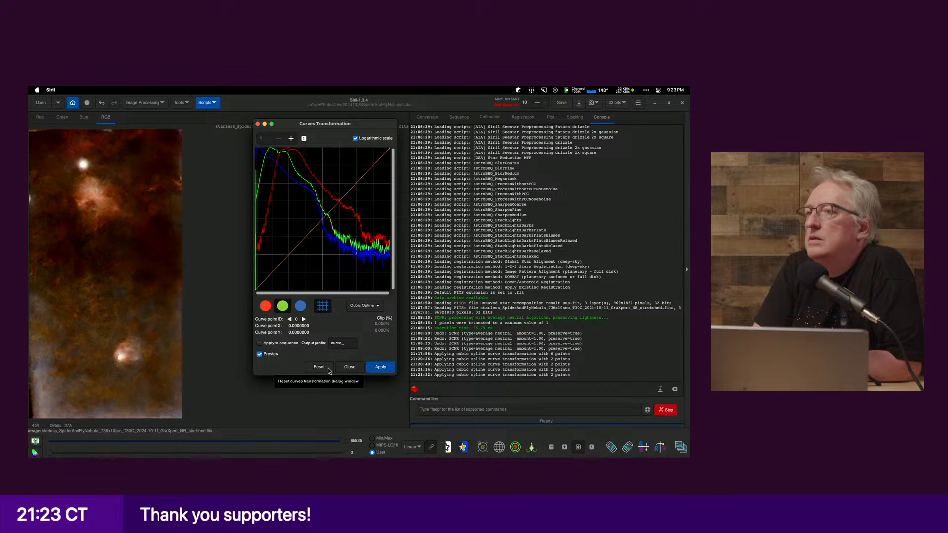
Step: Undo all the applied curves transformations, back to the image with only green noise reduction
click(100, 103)
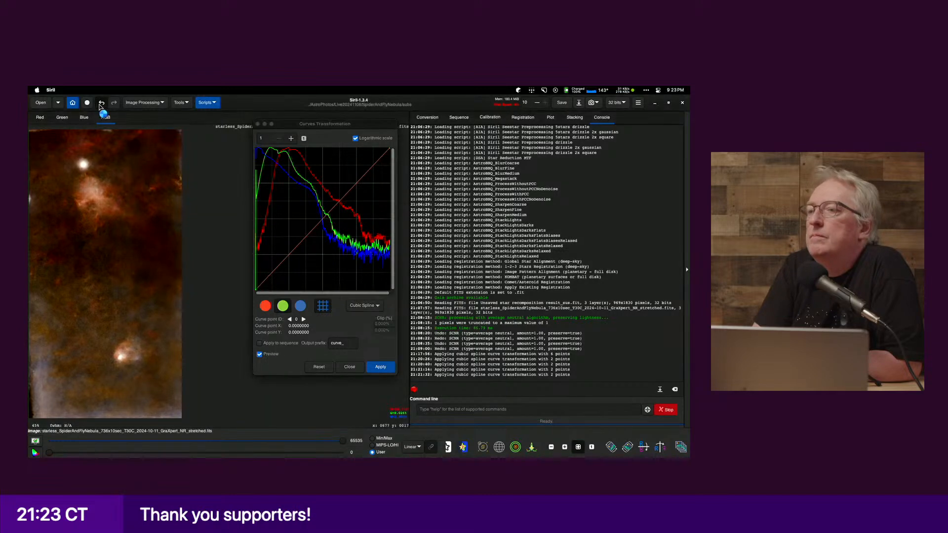
click(101, 103)
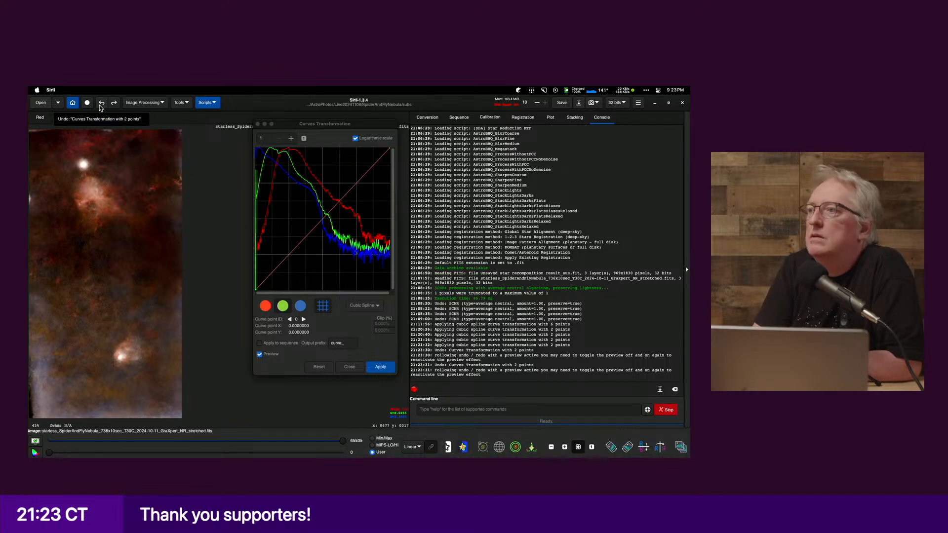
click(101, 103)
click(101, 104)
click(100, 103)
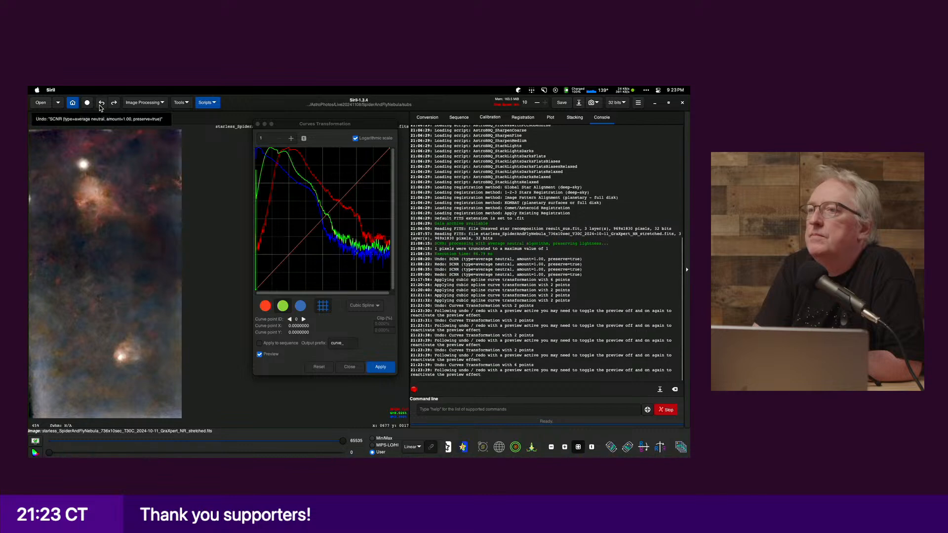
Step: Compare the image with and without the SCNR green noise reduction, leaving it undone
click(101, 106)
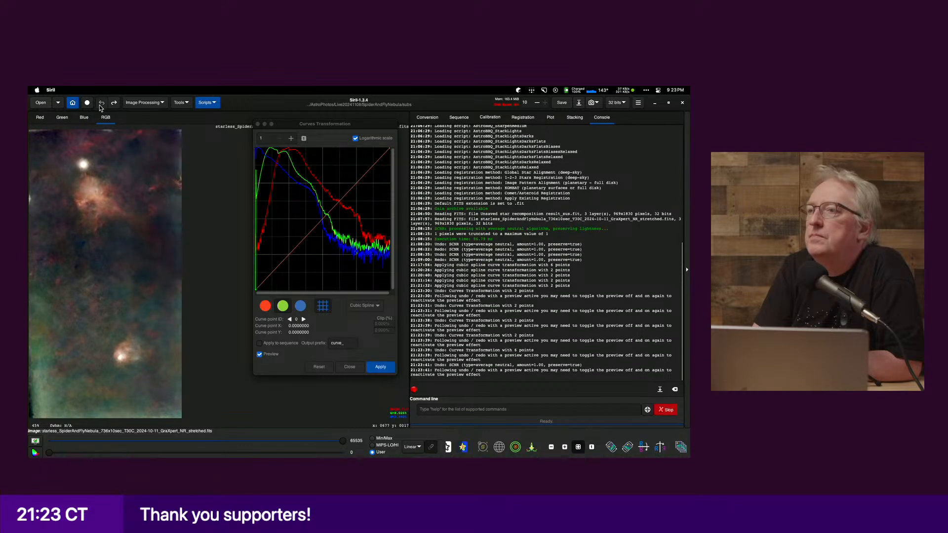
click(114, 104)
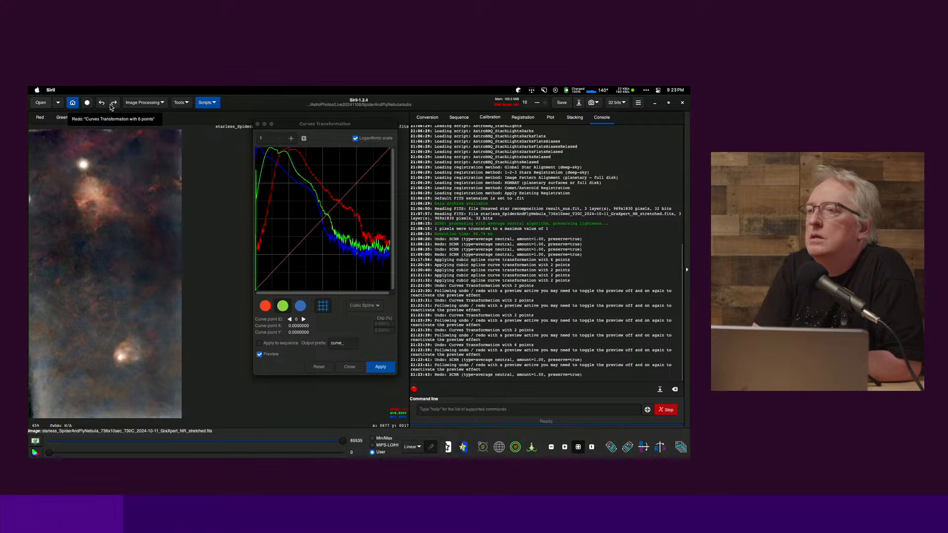
click(102, 103)
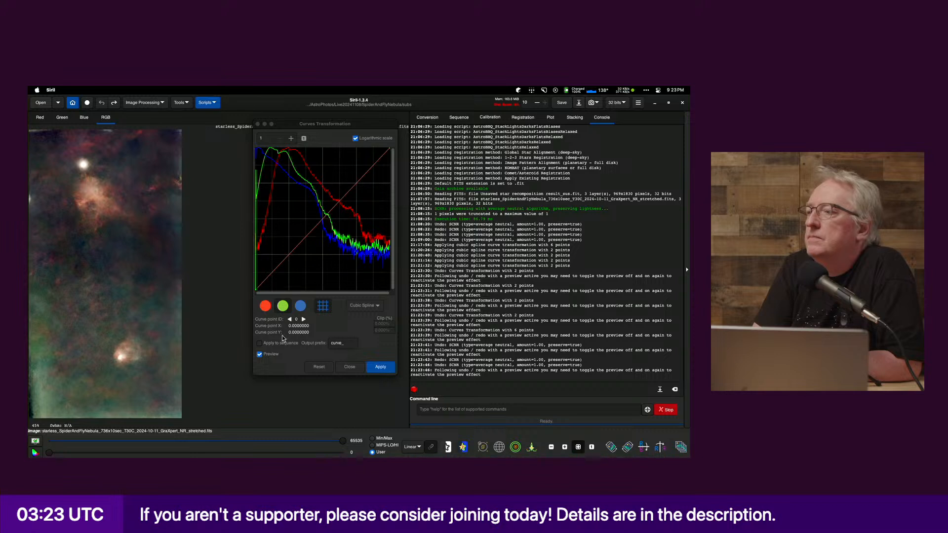
Step: Try the green channel's black point at about X 0.06 and X 0.11, and return it to the origin
click(295, 308)
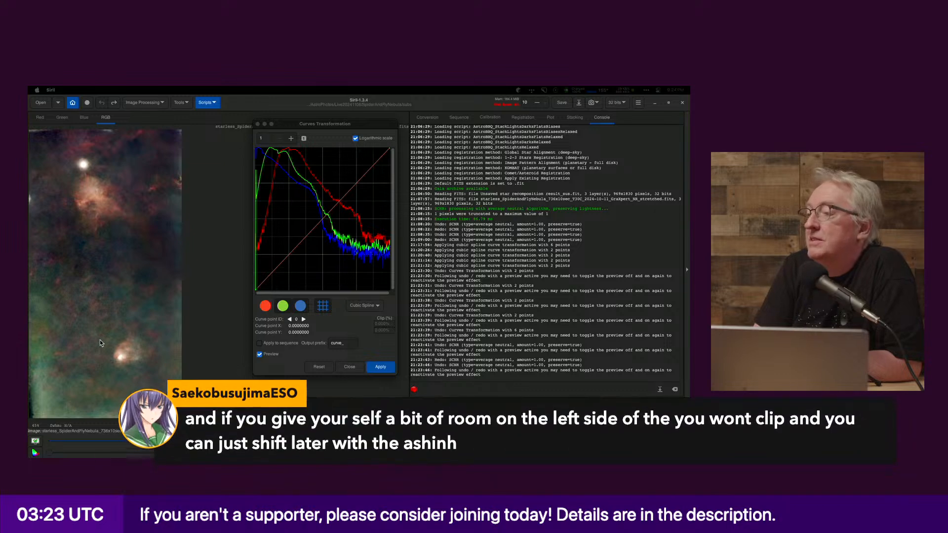
click(257, 289)
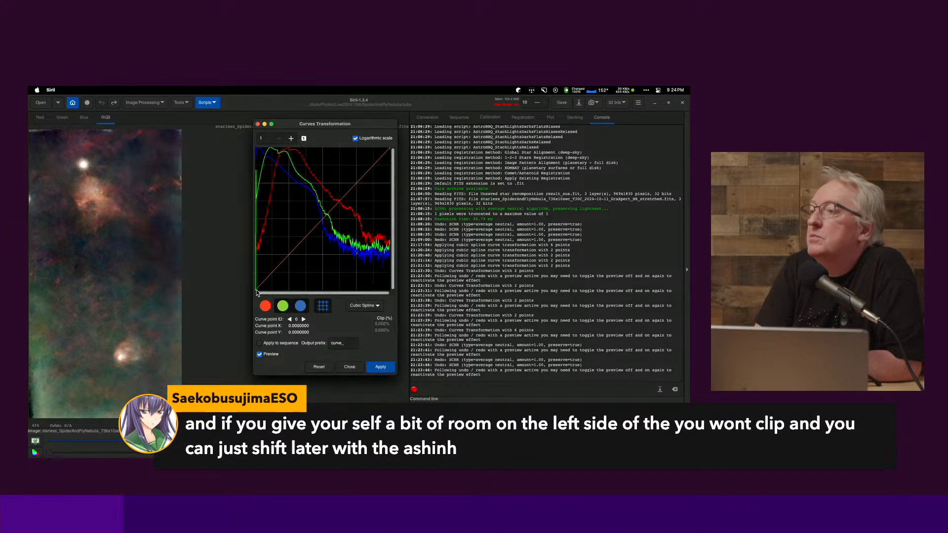
drag(256, 290, 266, 297)
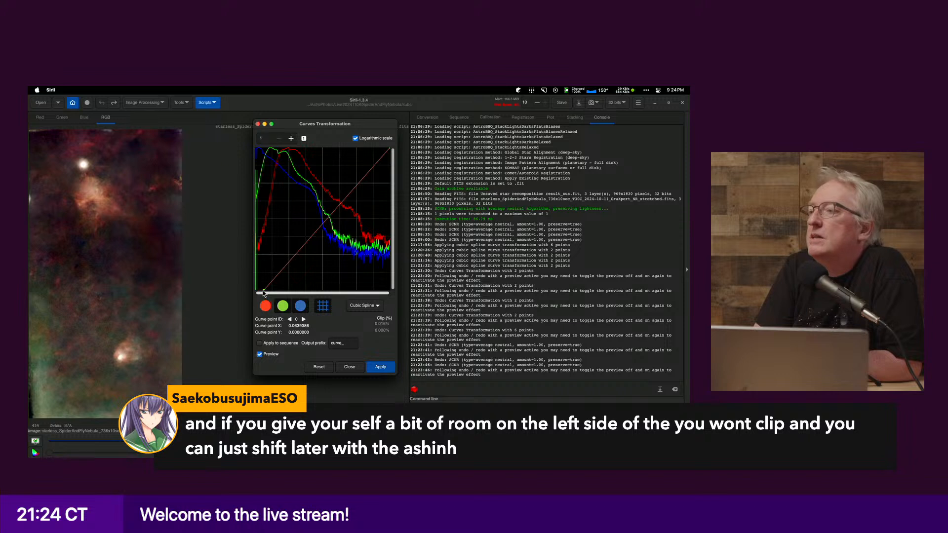
drag(262, 291, 270, 294)
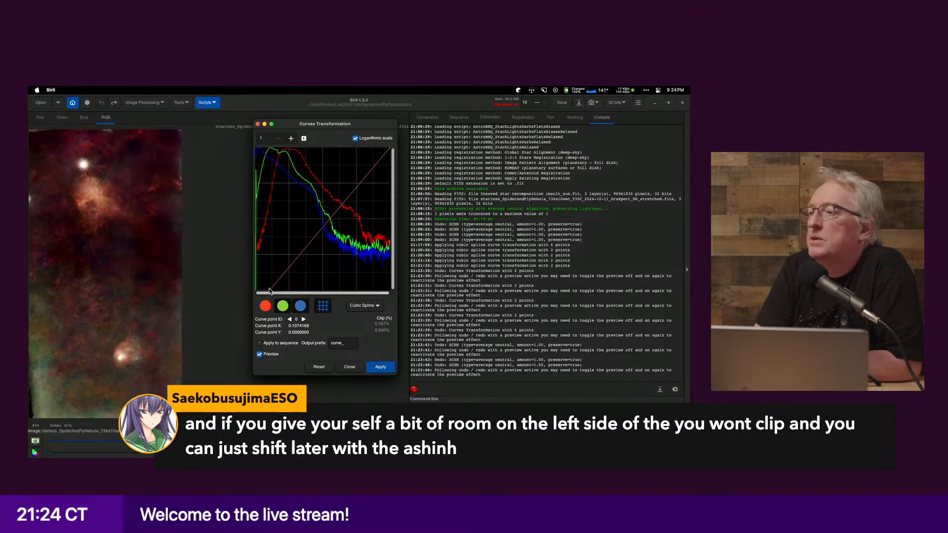
drag(270, 292, 251, 298)
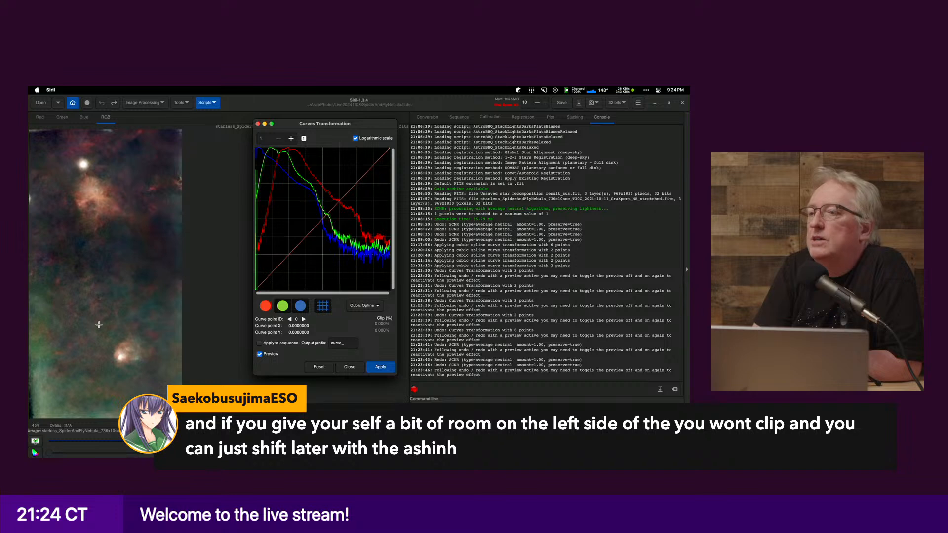
Step: Remove green noise from the starless image using Average Neutral protection with lightness preserved
click(138, 104)
click(115, 154)
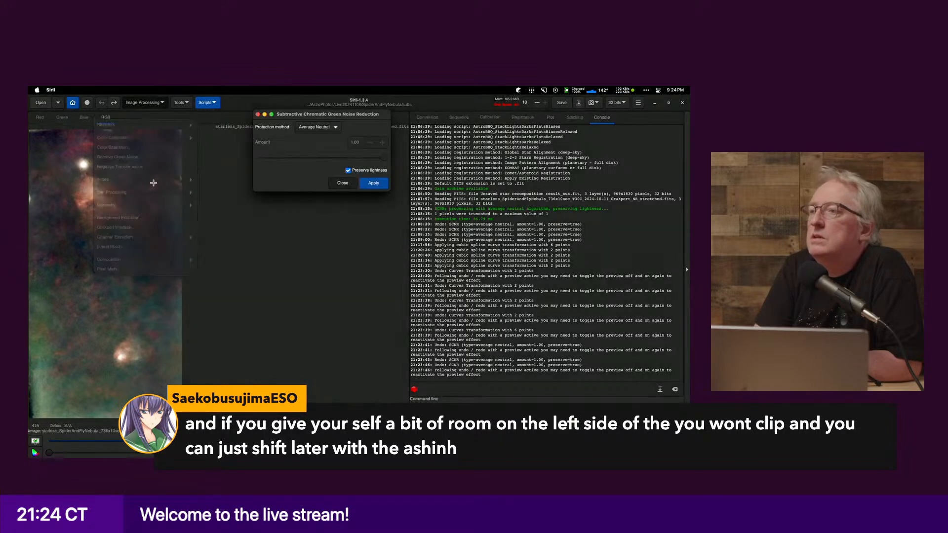
click(373, 184)
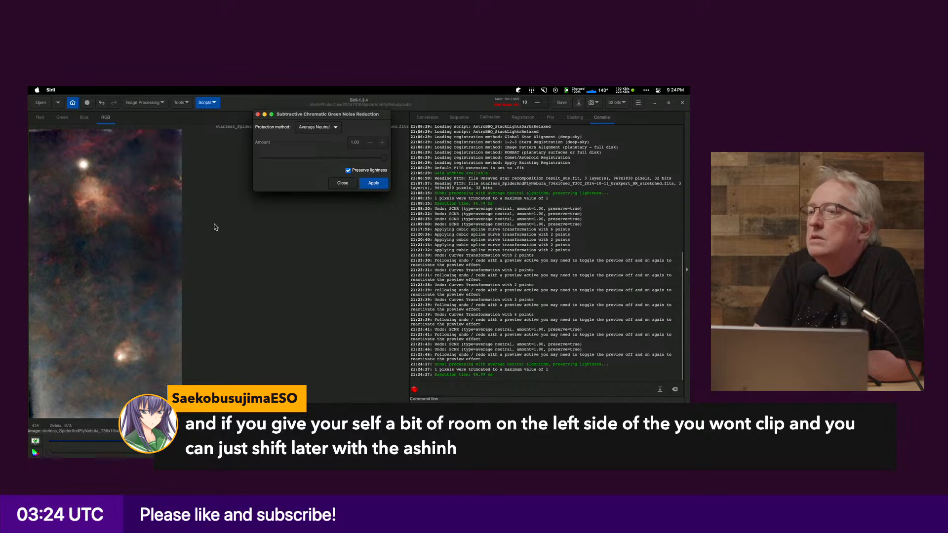
click(341, 183)
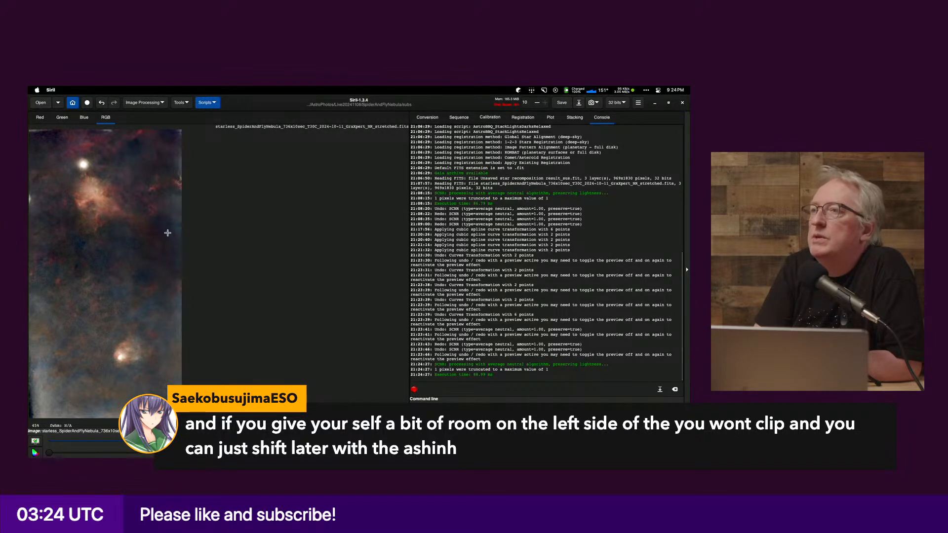
Step: Apply a cubic spline curves transformation with the combined RGB black point at about X 0.064 and Y 0
click(148, 103)
click(151, 103)
click(151, 104)
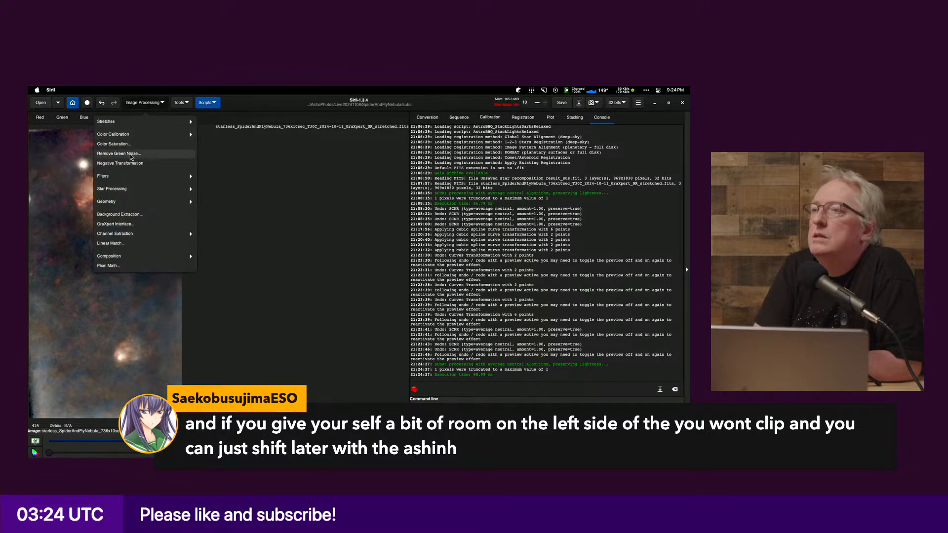
click(126, 122)
click(132, 144)
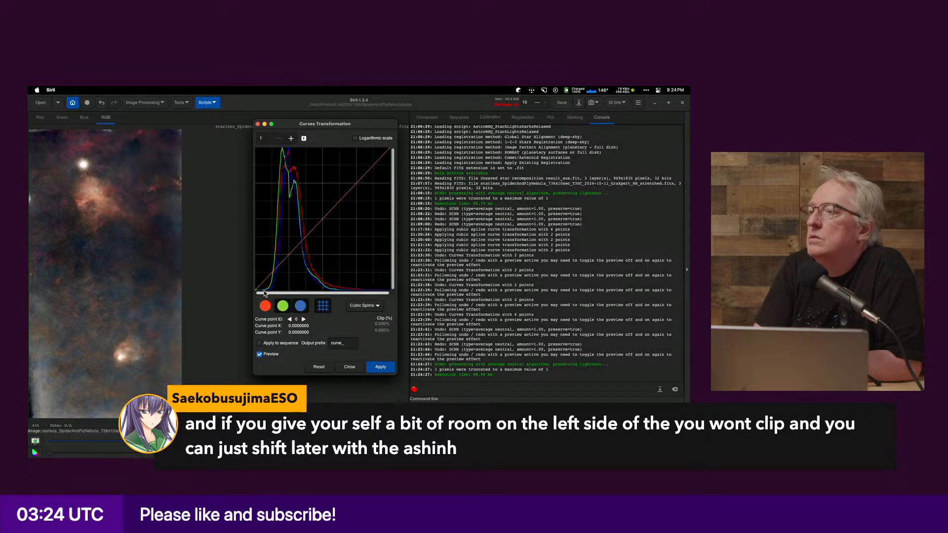
mouse_move(256, 291)
mouse_down()
mouse_move(279, 298)
mouse_move(265, 297)
mouse_up()
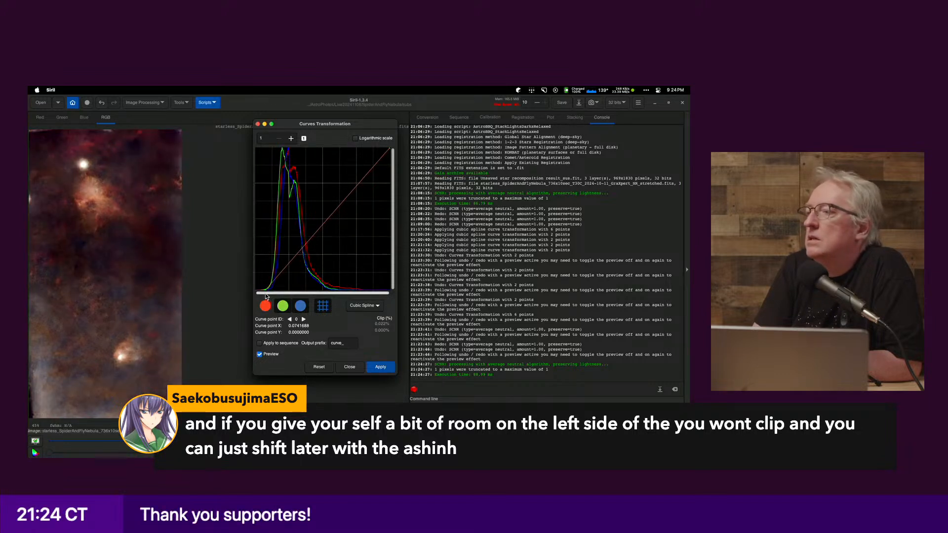
drag(265, 292, 264, 296)
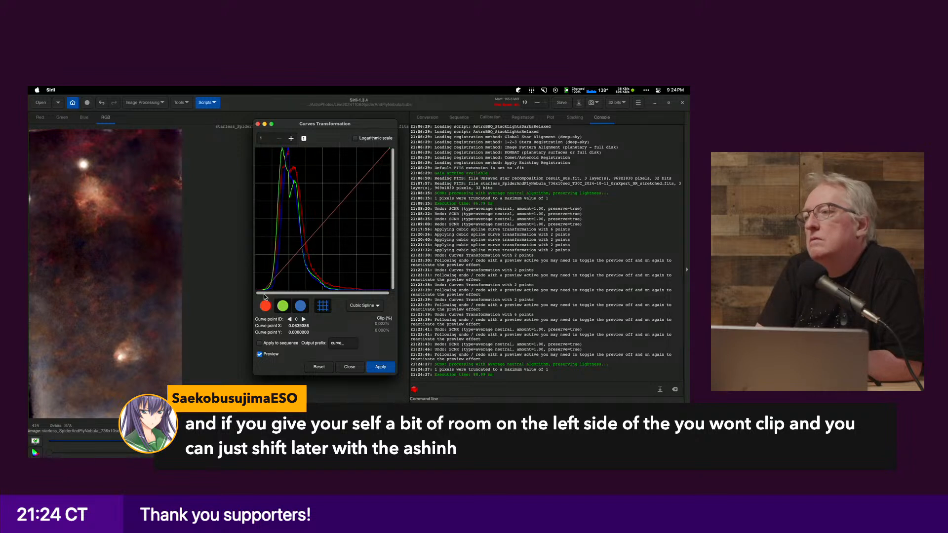
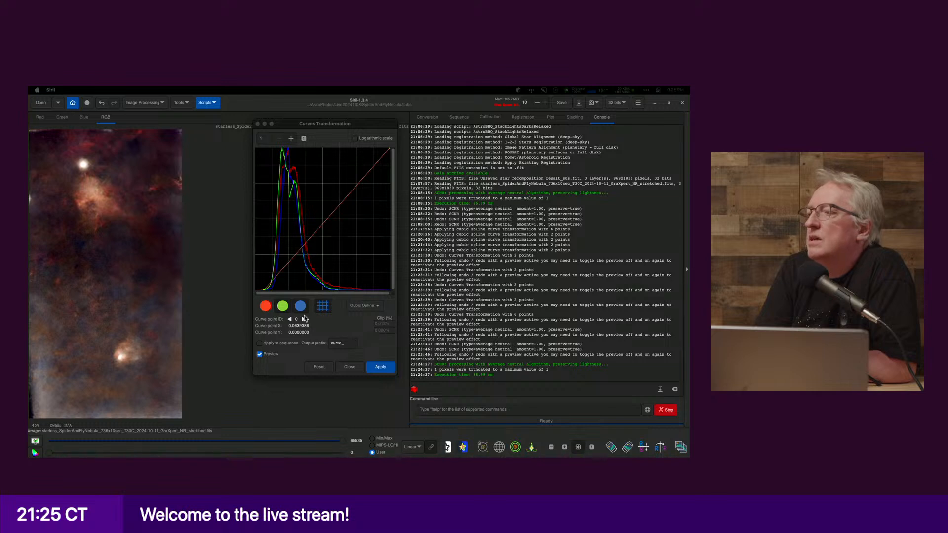
click(351, 369)
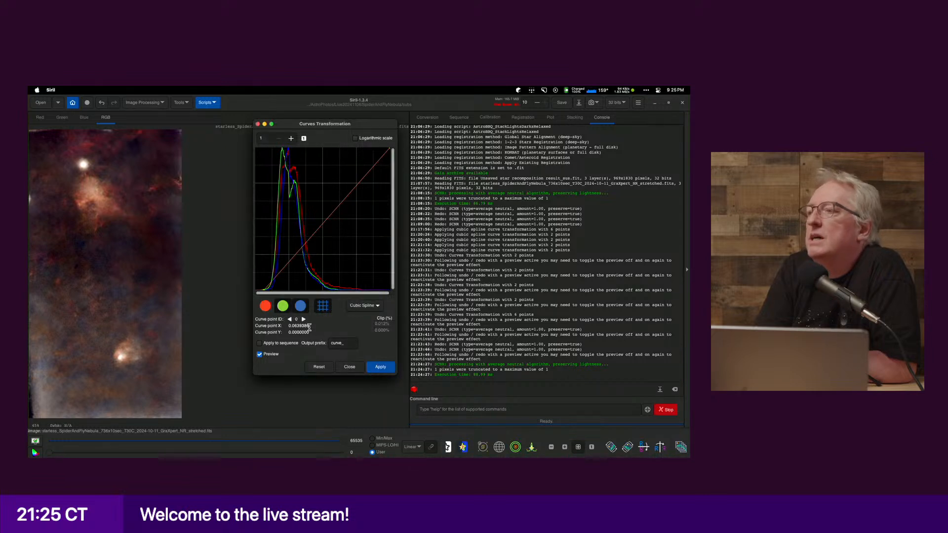
click(380, 368)
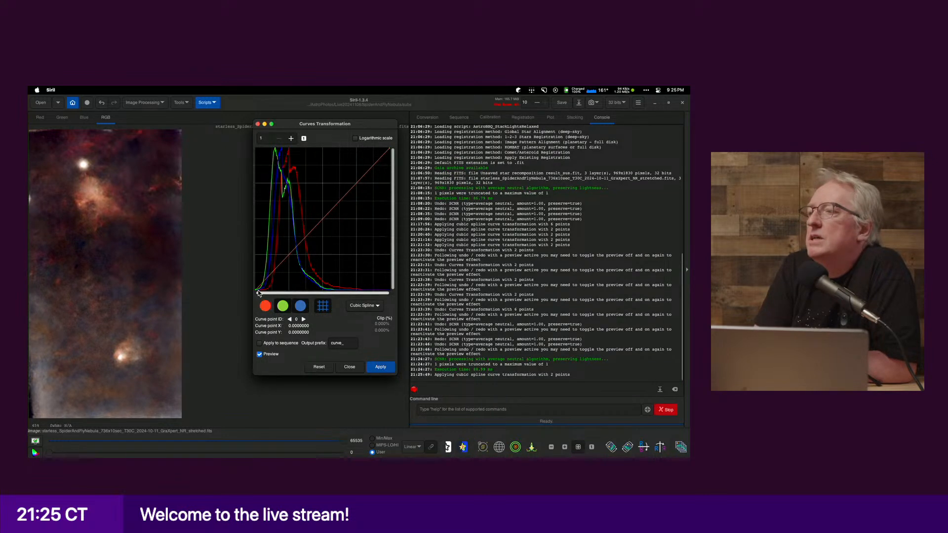
Step: Apply a second RGB curve with the black point at about X 0.0026, and close the curves dialog
drag(256, 291, 260, 296)
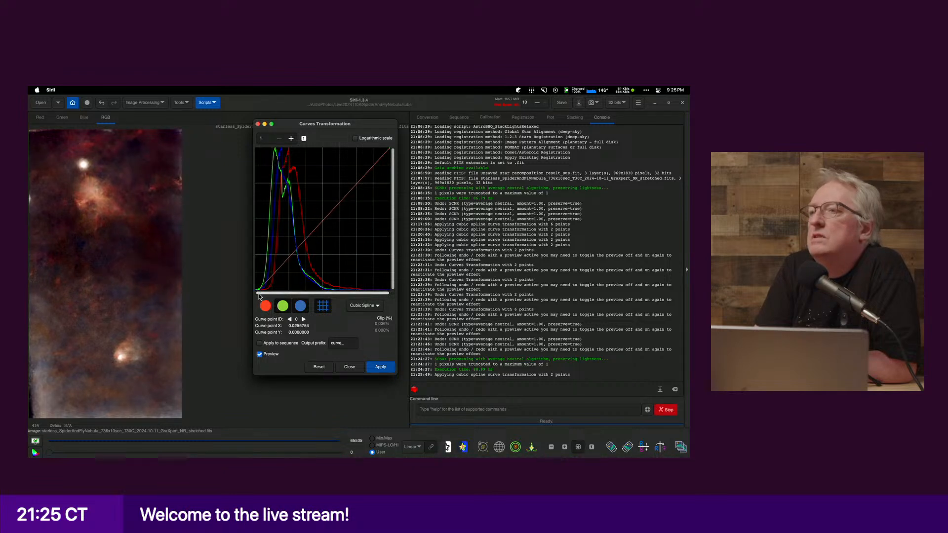
drag(258, 292, 256, 293)
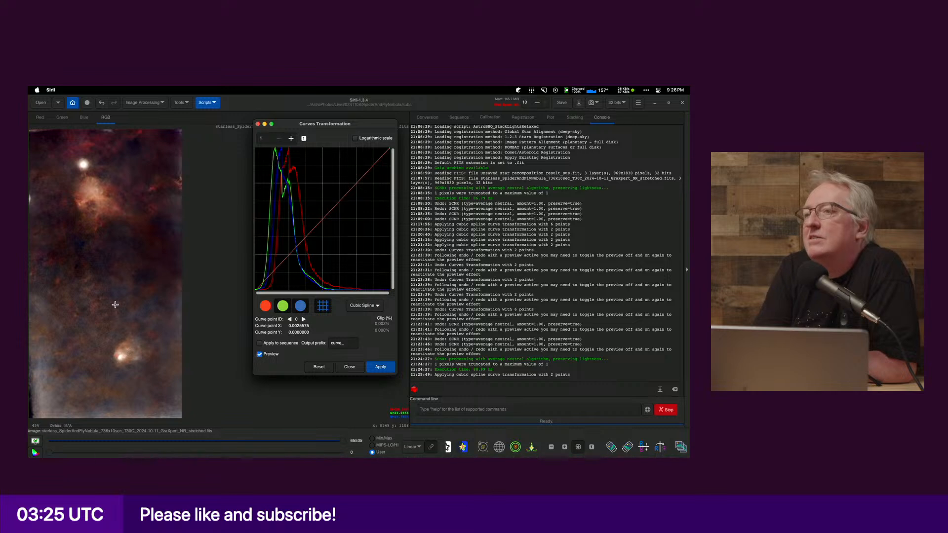
click(386, 368)
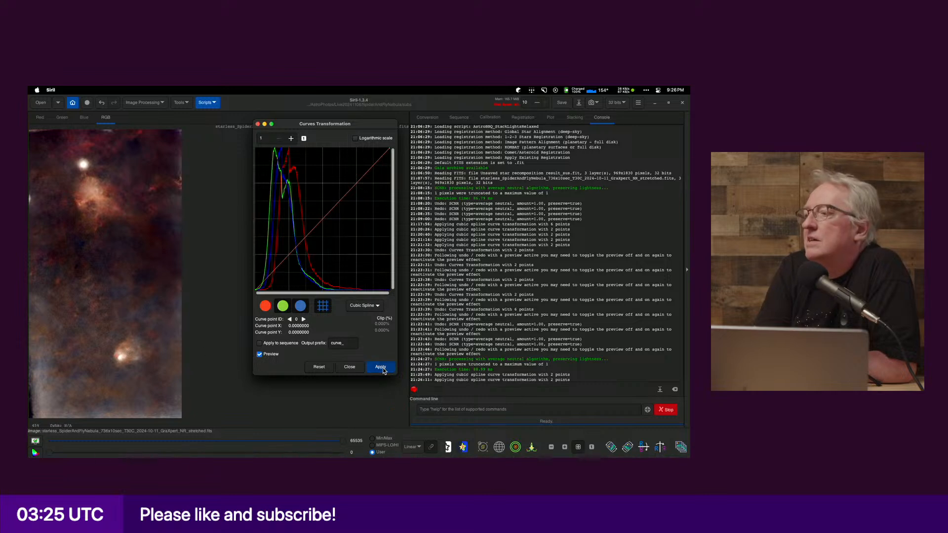
click(350, 367)
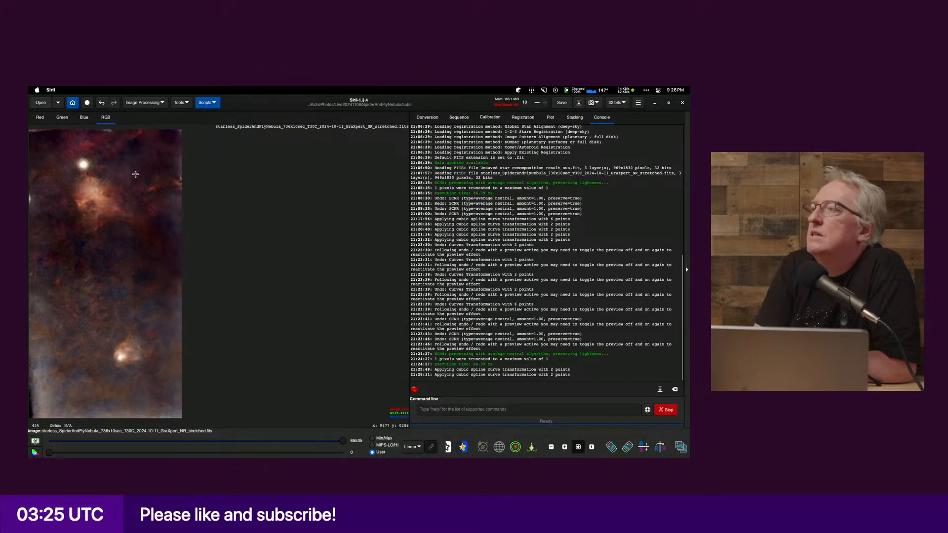
Step: Save the image as a 32-bit floating point FITS file named starless_SpiderAndFlyNebula_736x10sec_T30C_2024-10-11_GraXpert_NR_stretched_greenNR_curves.fits in the subs folder
click(579, 103)
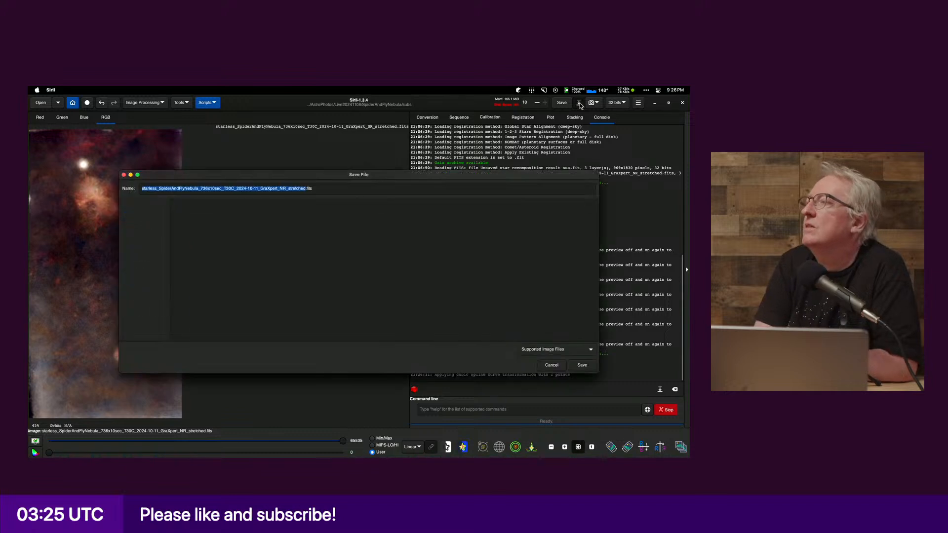
key(Right)
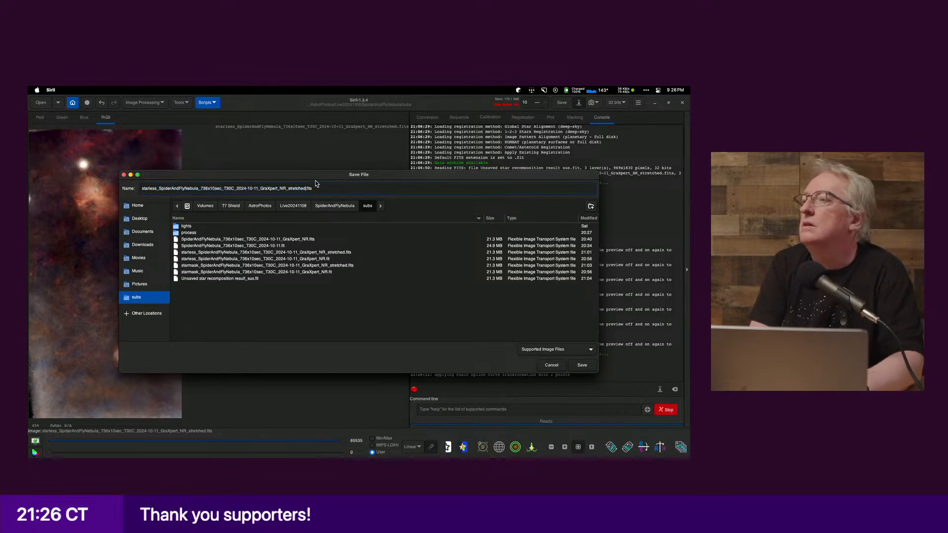
text(_cruves)
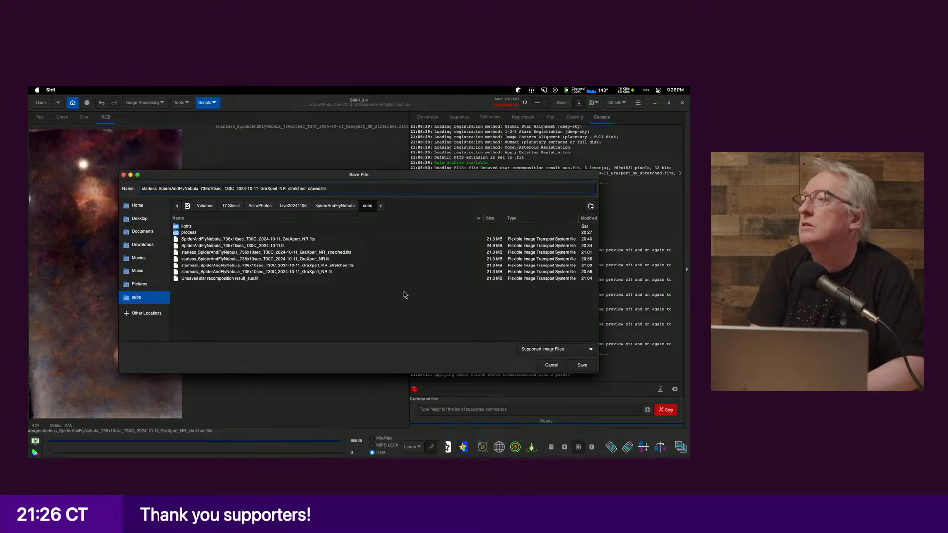
key(Left)
key(Left)
key(Left)
key(Left)
key(Left)
key(Left)
text(greenNR_)
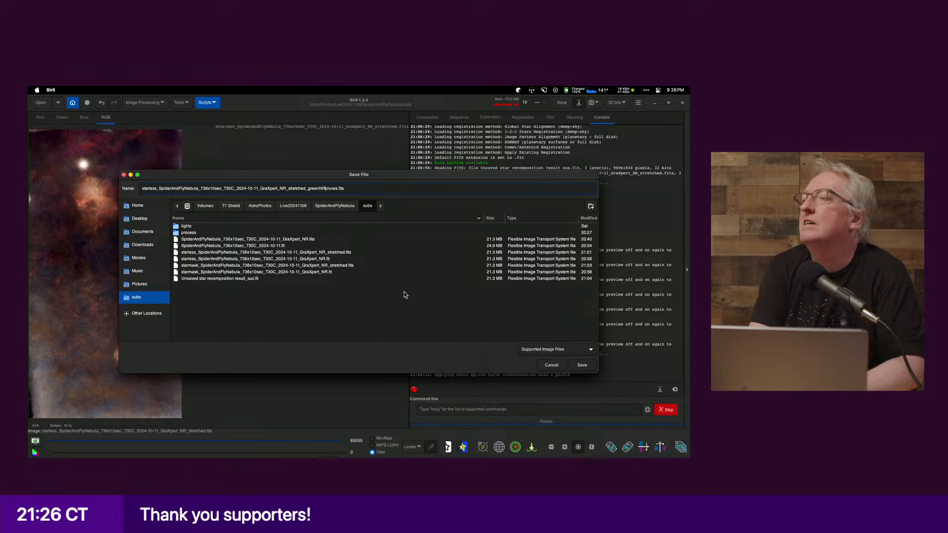
key(Delete)
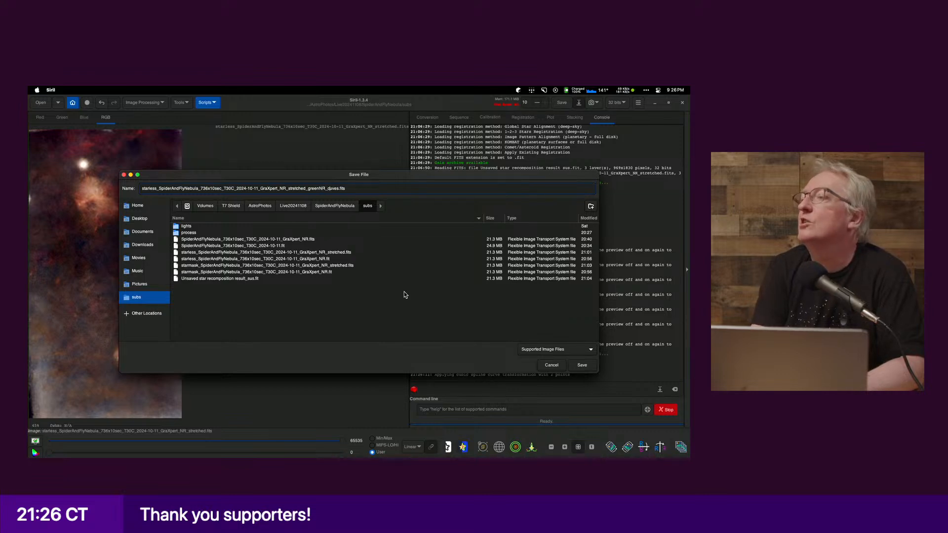
key(Right)
text(r)
key(End)
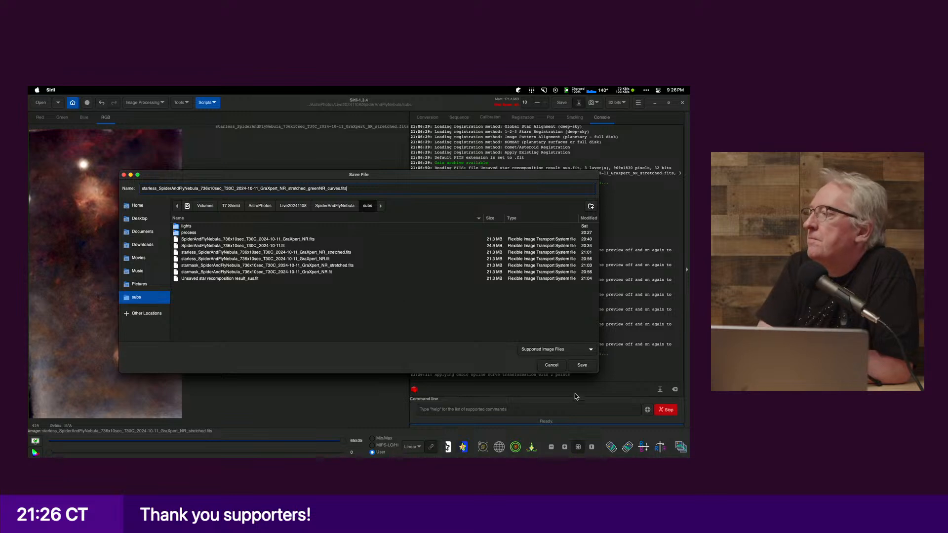
click(581, 366)
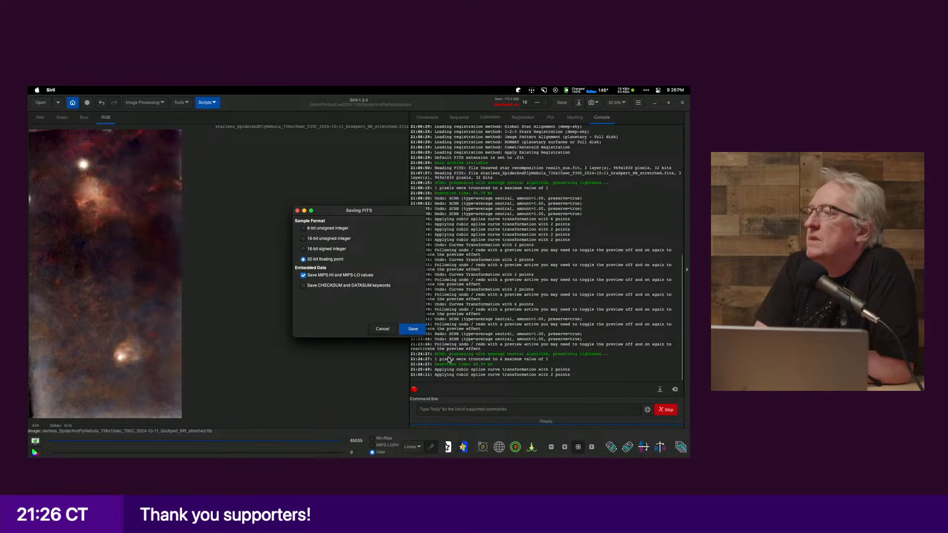
click(414, 329)
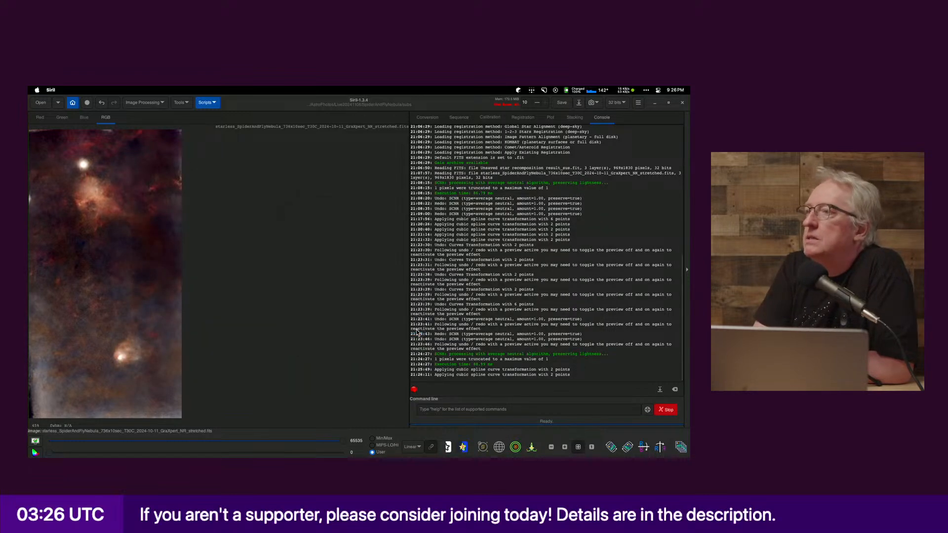
Step: Start the À trous Wavelets Transform on the starless image and compute six BSpline wavelet layers
click(142, 103)
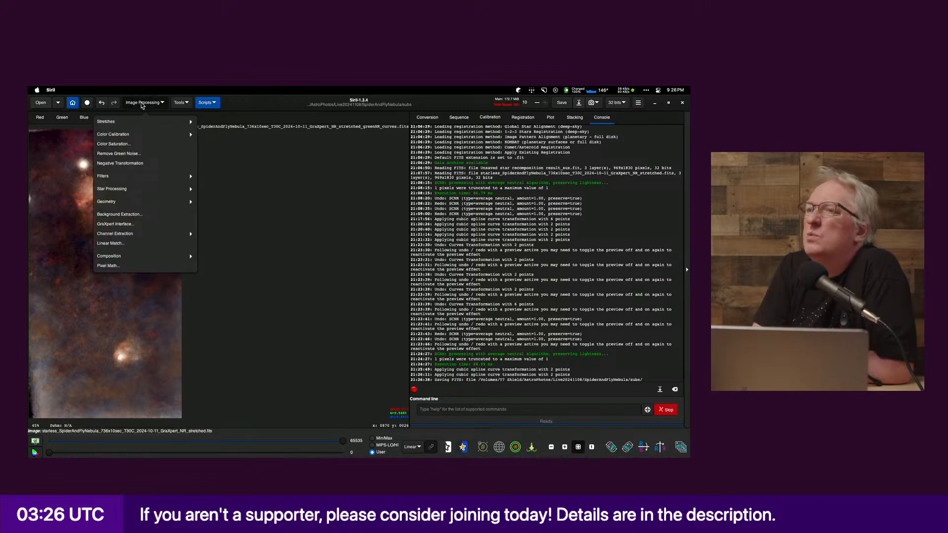
click(141, 111)
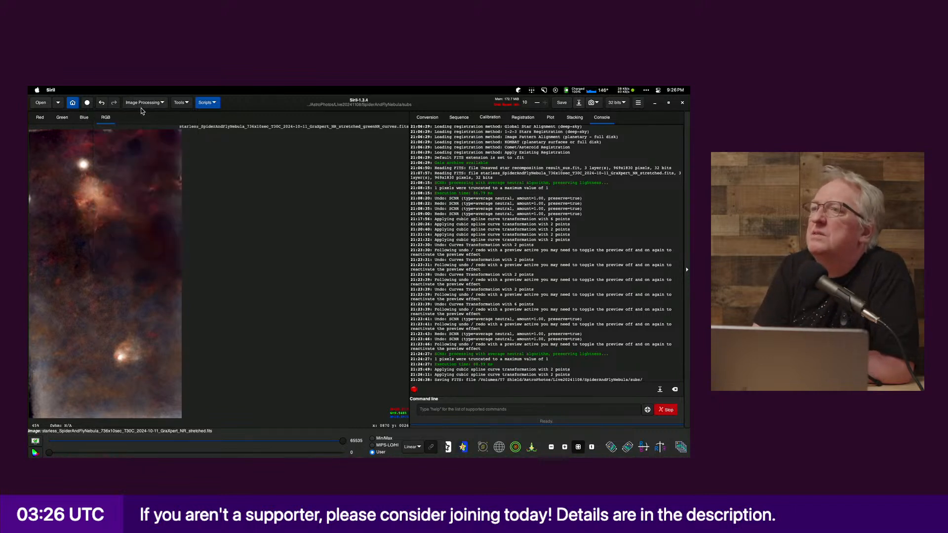
click(171, 104)
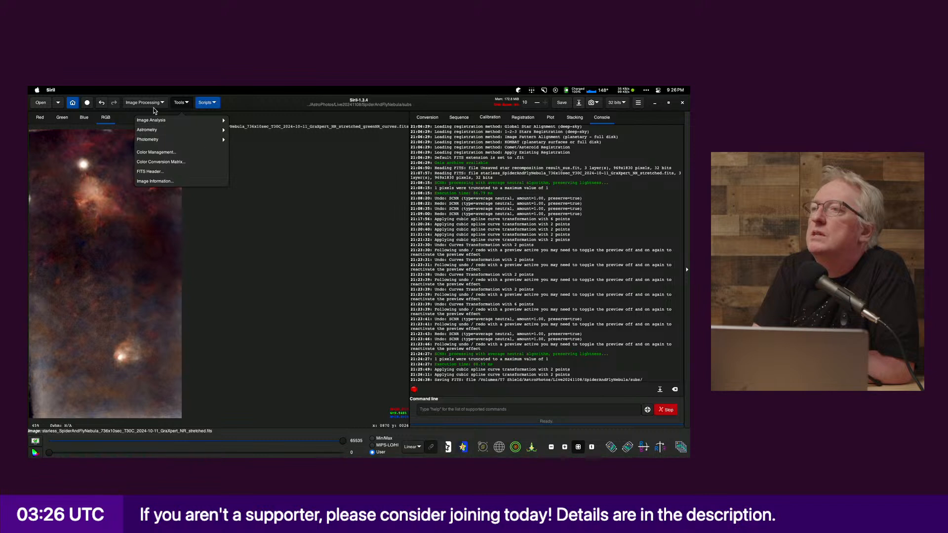
click(156, 104)
click(156, 104)
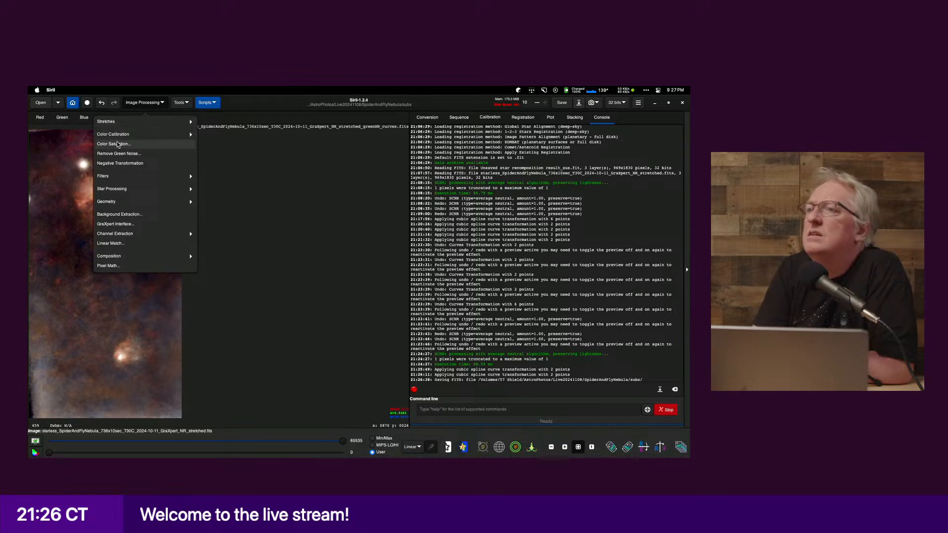
click(118, 179)
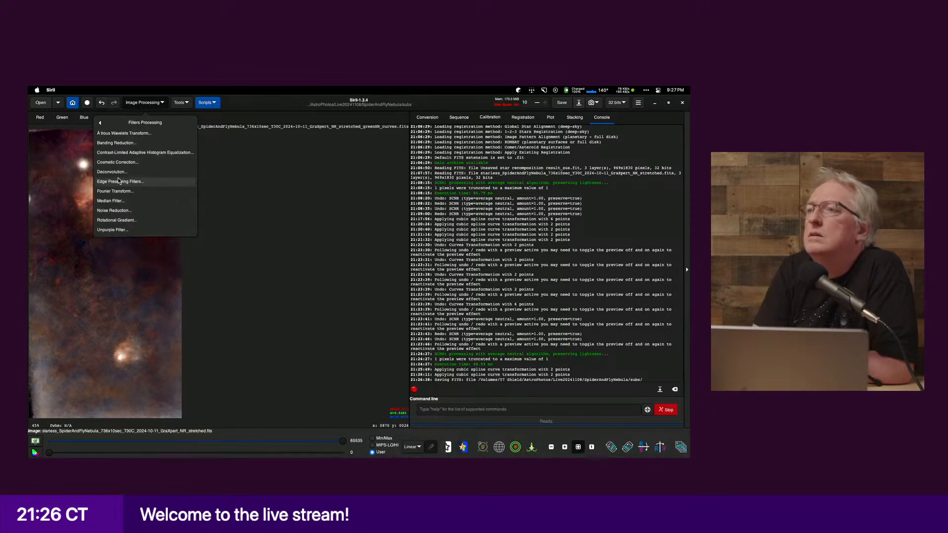
click(114, 134)
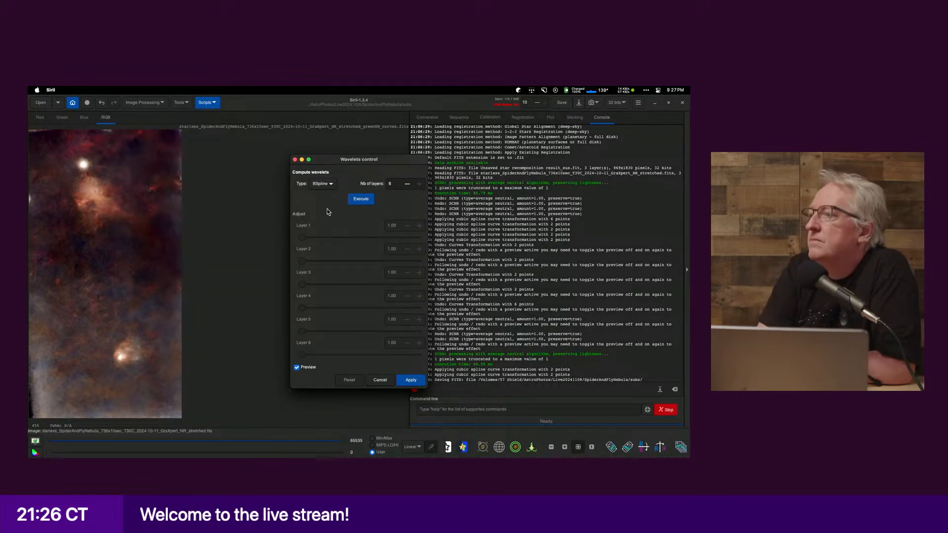
click(360, 199)
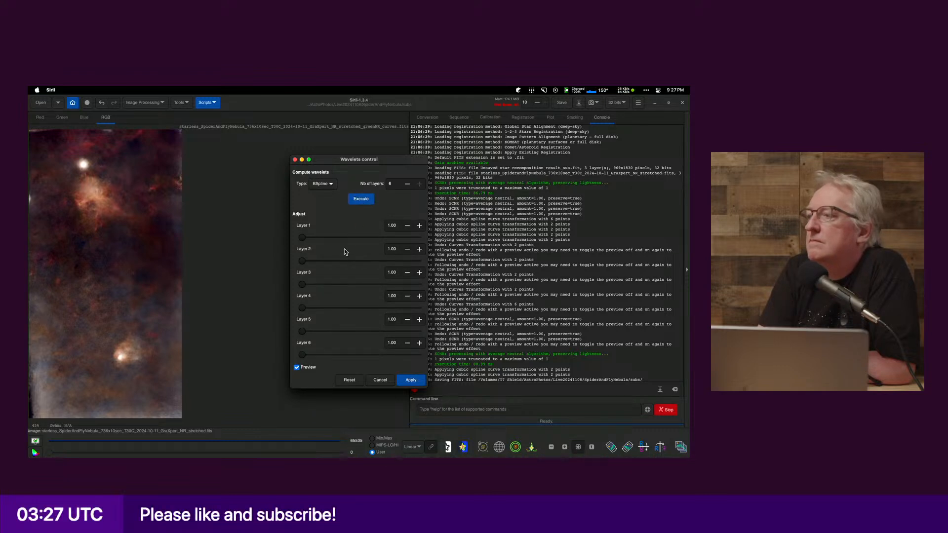
click(358, 380)
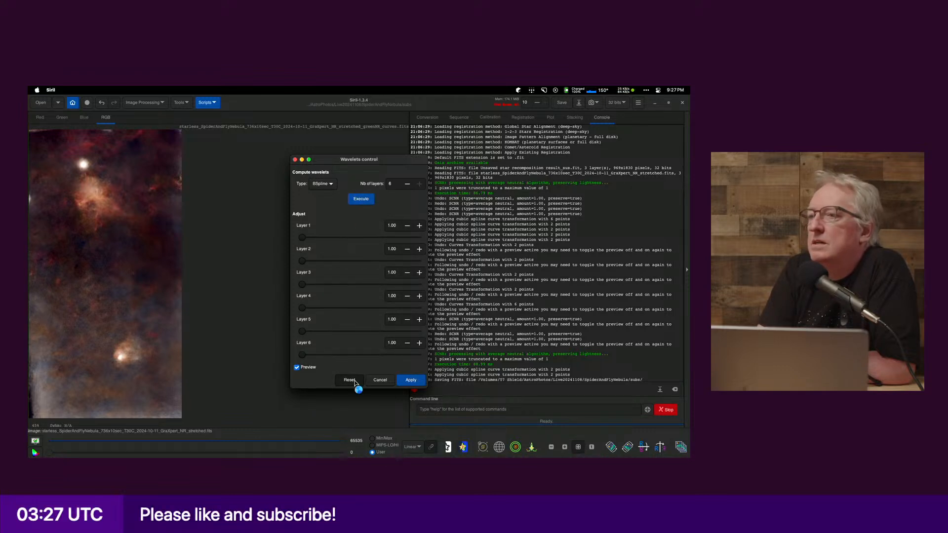
click(360, 203)
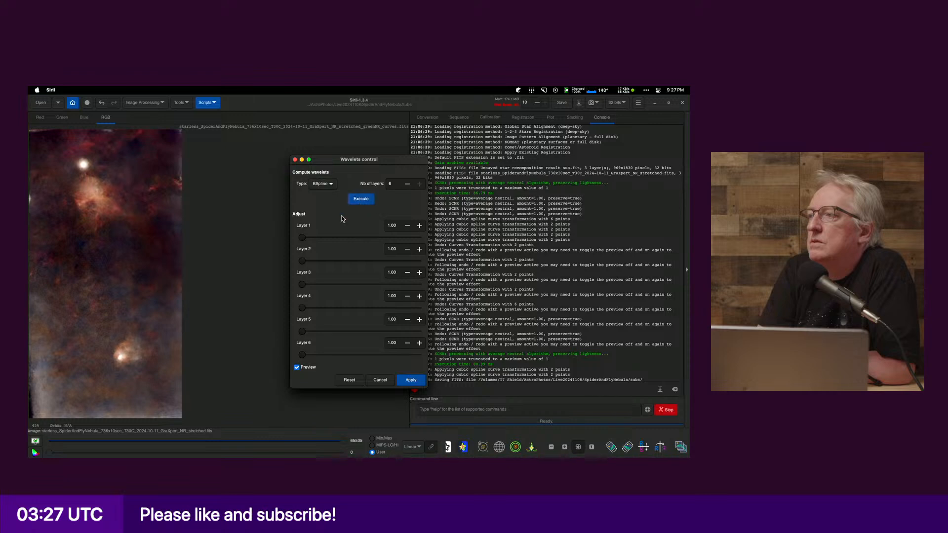
Step: Try wavelet strengths of 8.87 on layer 1 and 18.88 on layer 4, lower layers 2 to 6 to 0, and reset all layers
drag(303, 242, 325, 312)
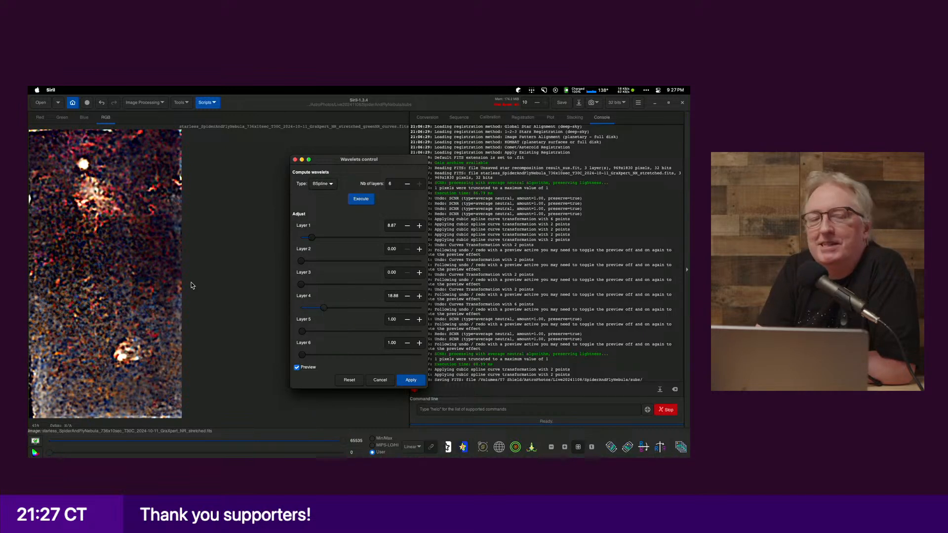
drag(323, 309, 312, 356)
drag(313, 356, 300, 356)
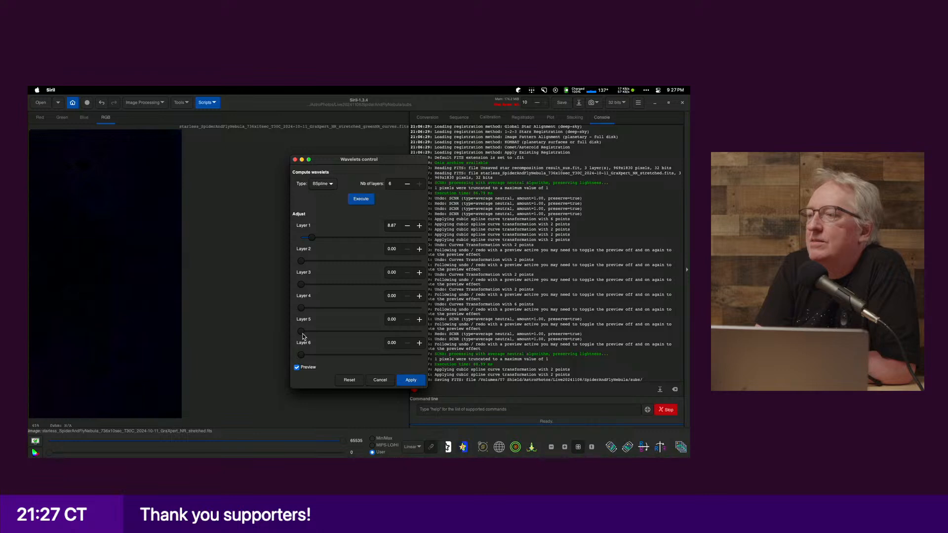
click(349, 381)
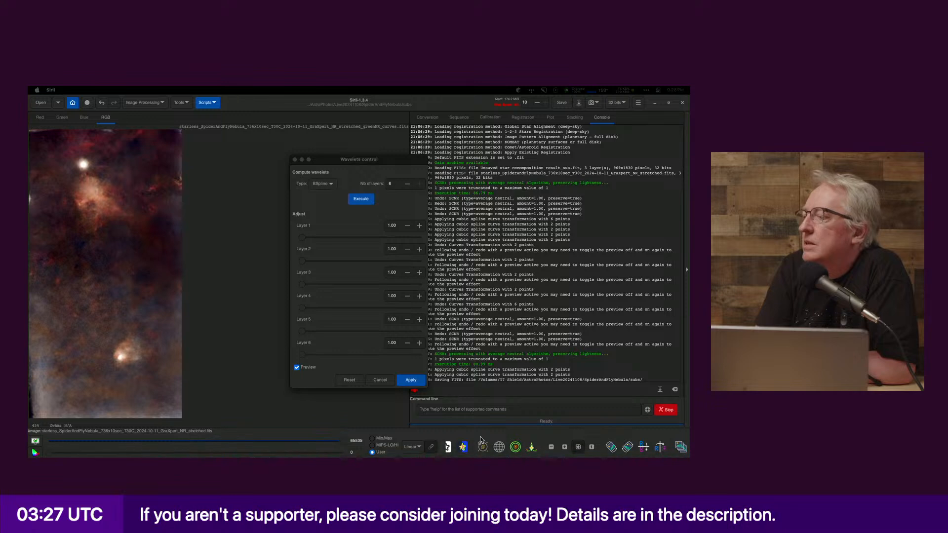
Step: Enlarge the image and centre the view on the bright star and upper nebula beside the wavelet controls
click(565, 450)
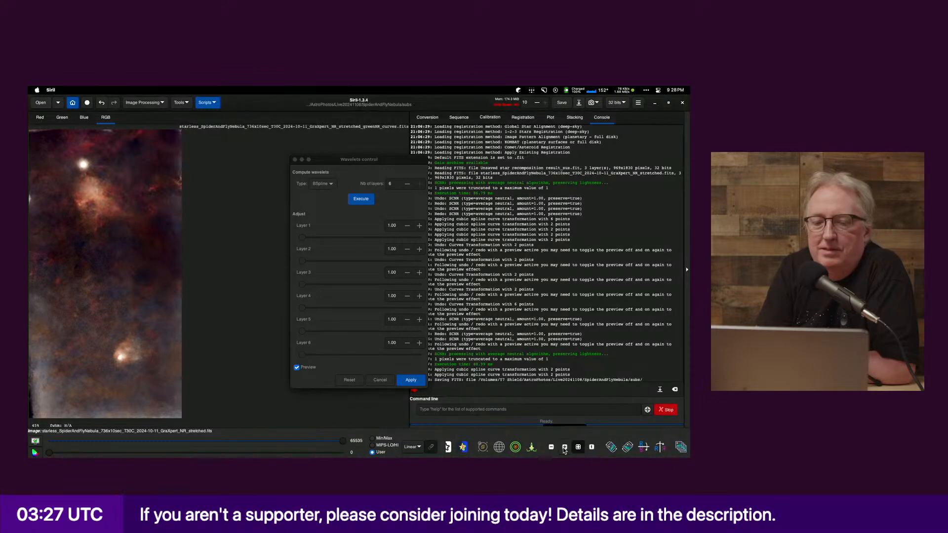
click(564, 448)
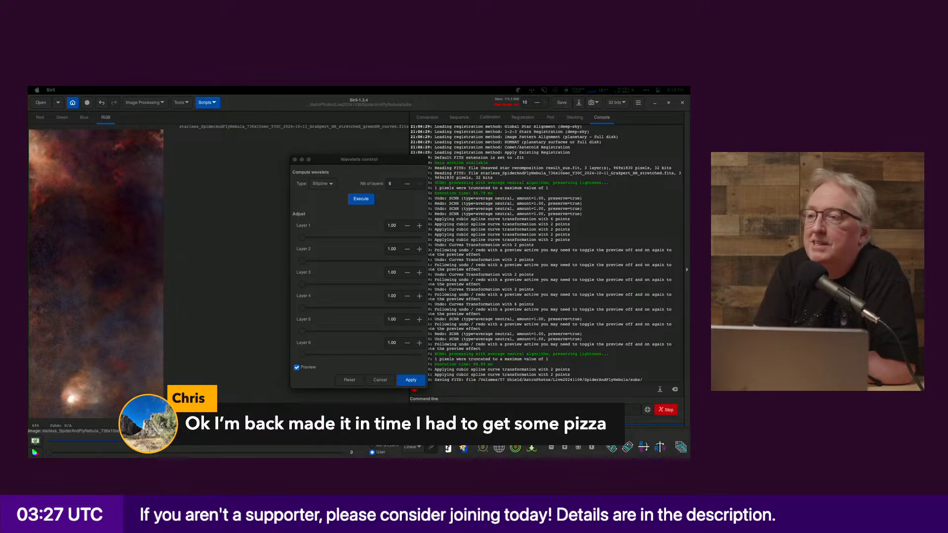
click(77, 239)
drag(67, 218, 179, 287)
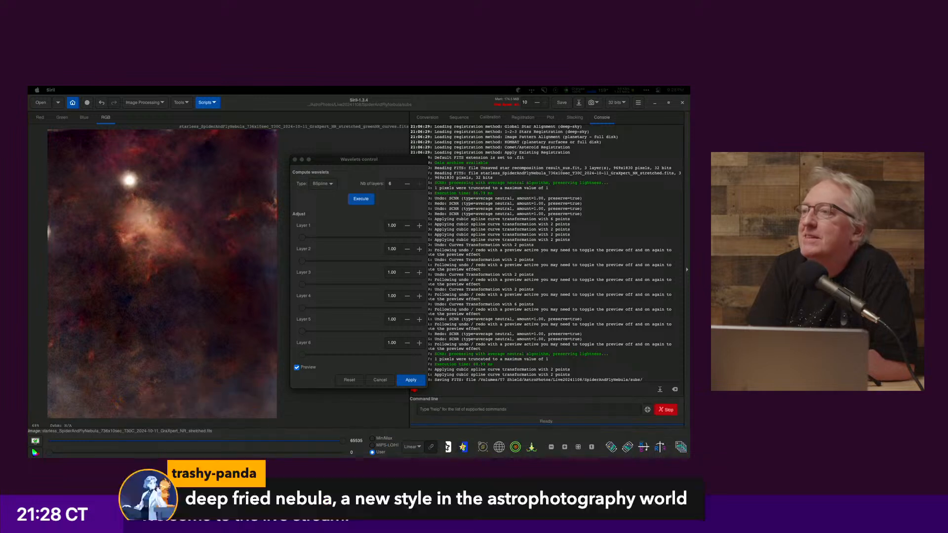
click(304, 202)
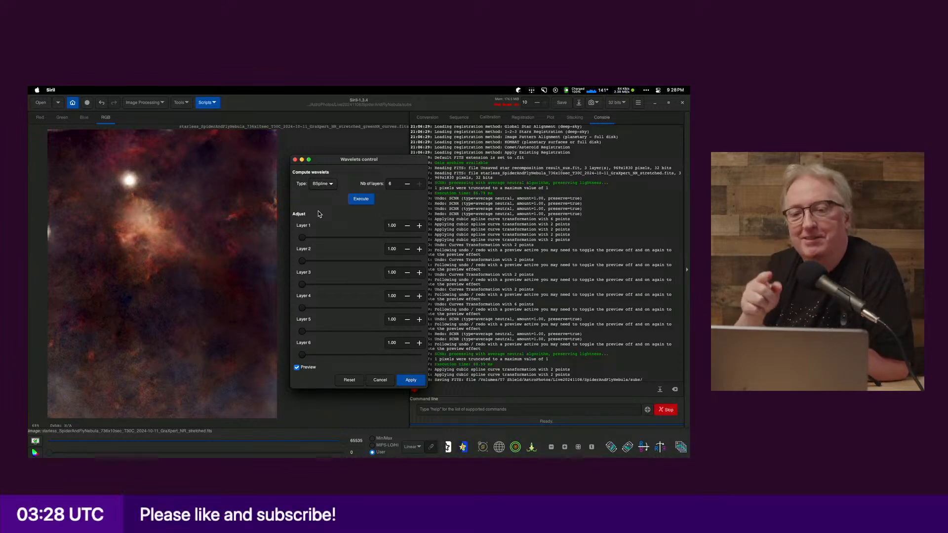
Step: Try wavelet strengths of 1.55 on layer 1 and 1.36 on layer 2
click(420, 226)
click(419, 225)
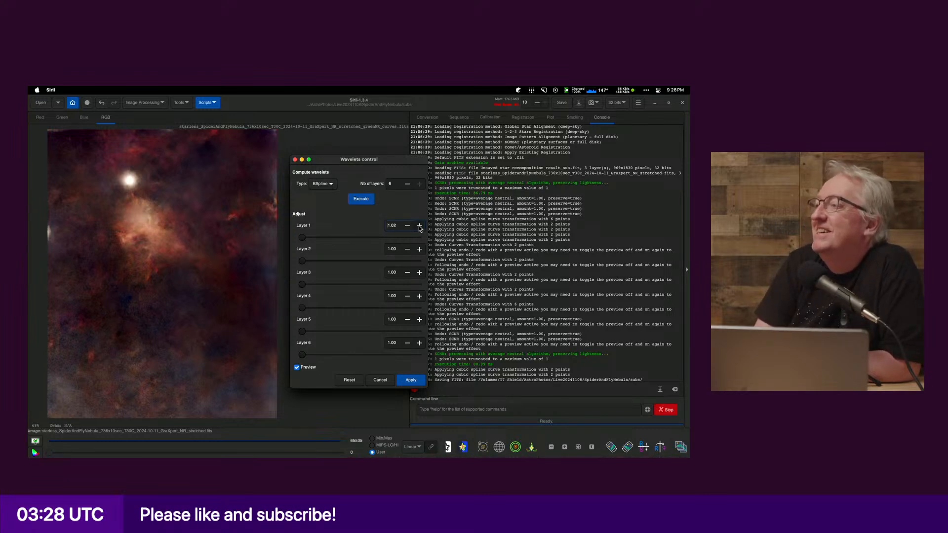
click(419, 226)
click(420, 225)
click(419, 225)
click(420, 225)
click(420, 226)
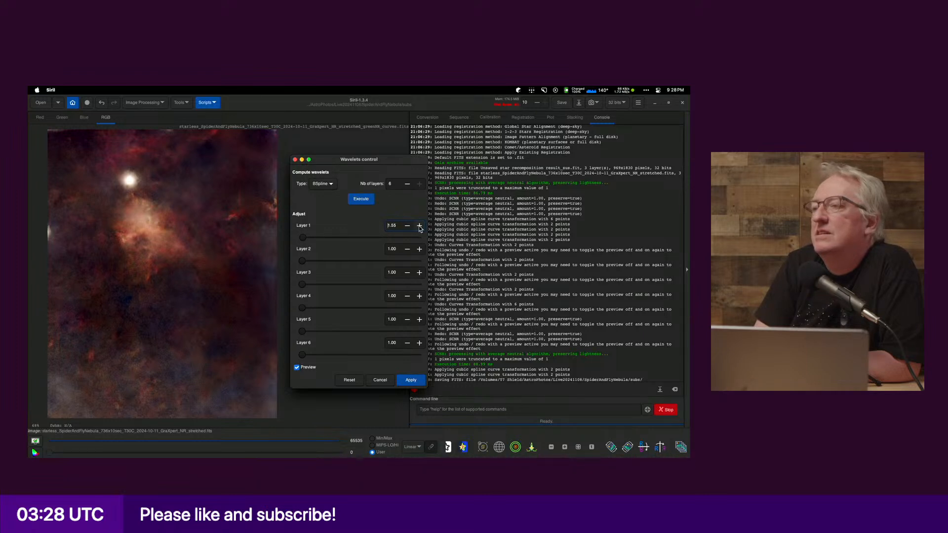
click(420, 249)
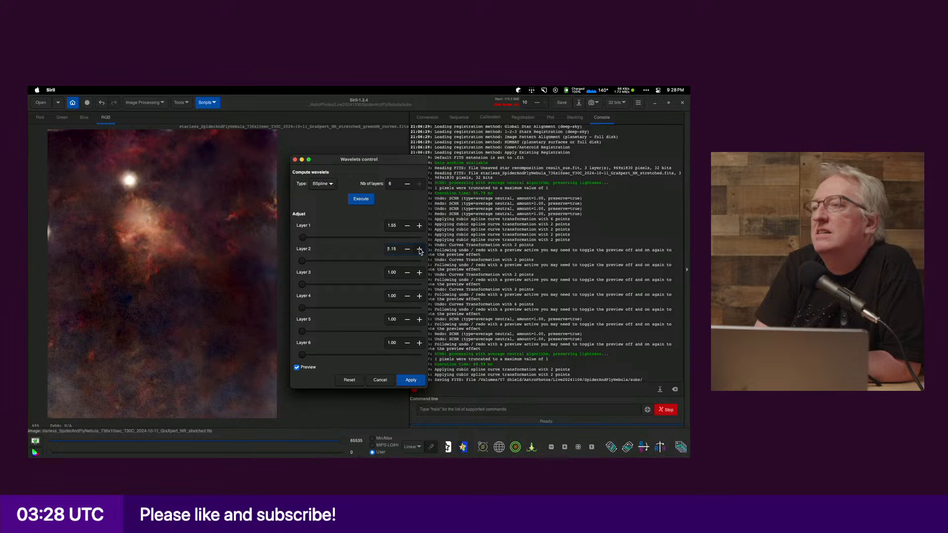
click(420, 250)
click(419, 249)
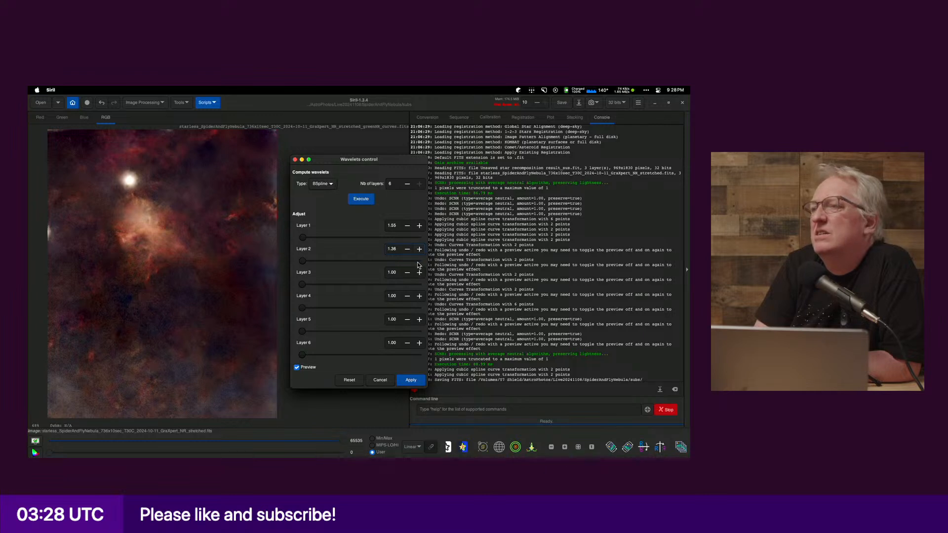
Step: Try a wavelet strength of 1.40 on layer 3
click(419, 273)
click(420, 273)
click(420, 273)
click(419, 273)
click(420, 274)
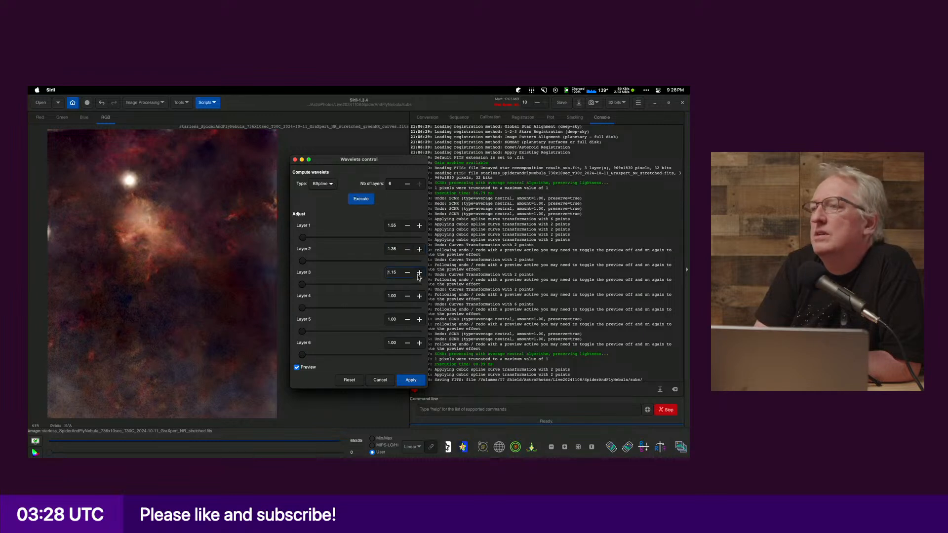
click(419, 273)
click(419, 273)
click(419, 273)
click(420, 273)
click(419, 273)
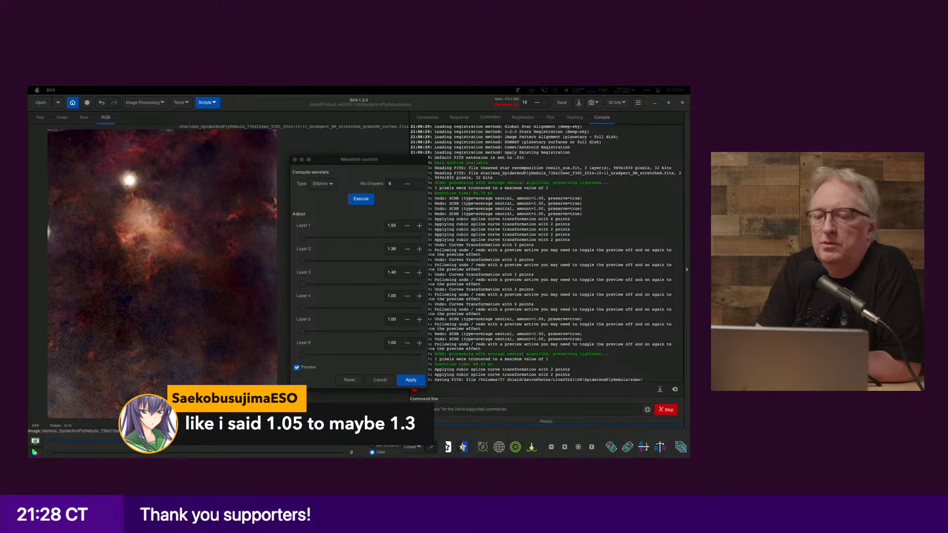
Step: Reduce the wavelet strengths of layers 1 and 2 to 1.10 each
click(409, 229)
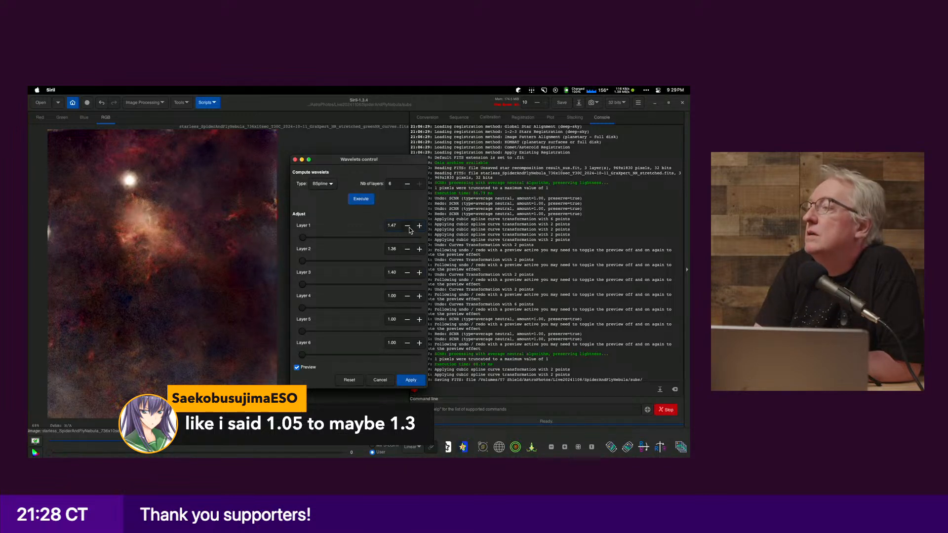
click(408, 227)
click(409, 228)
click(420, 228)
click(420, 228)
click(420, 228)
click(406, 250)
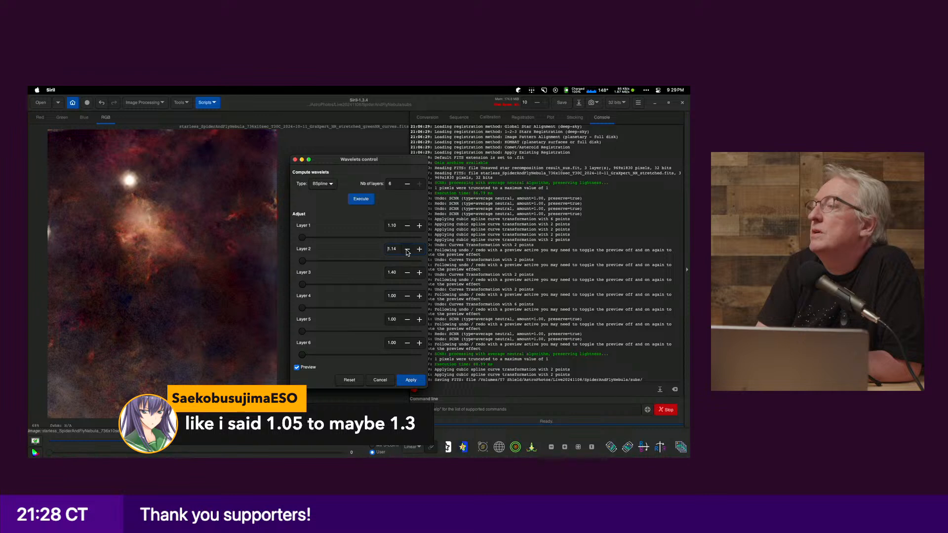
click(406, 250)
click(407, 250)
click(407, 250)
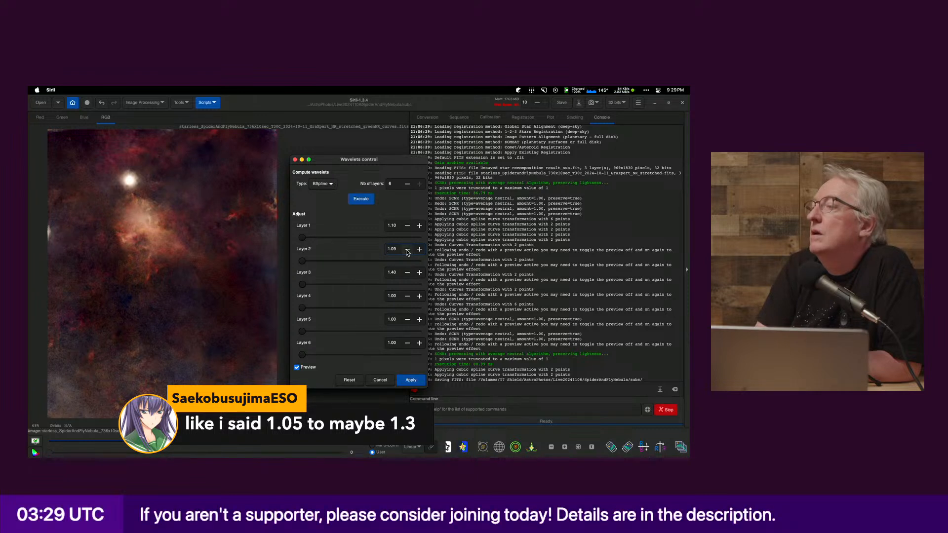
click(420, 250)
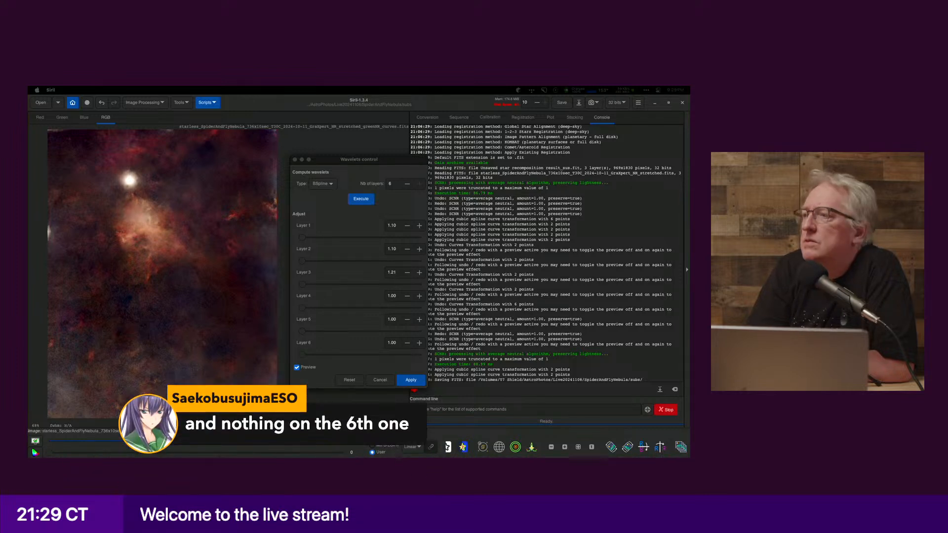
Step: Set the wavelet strength of layer 5 to 1.09 and of layer 4 to 1.10
click(422, 321)
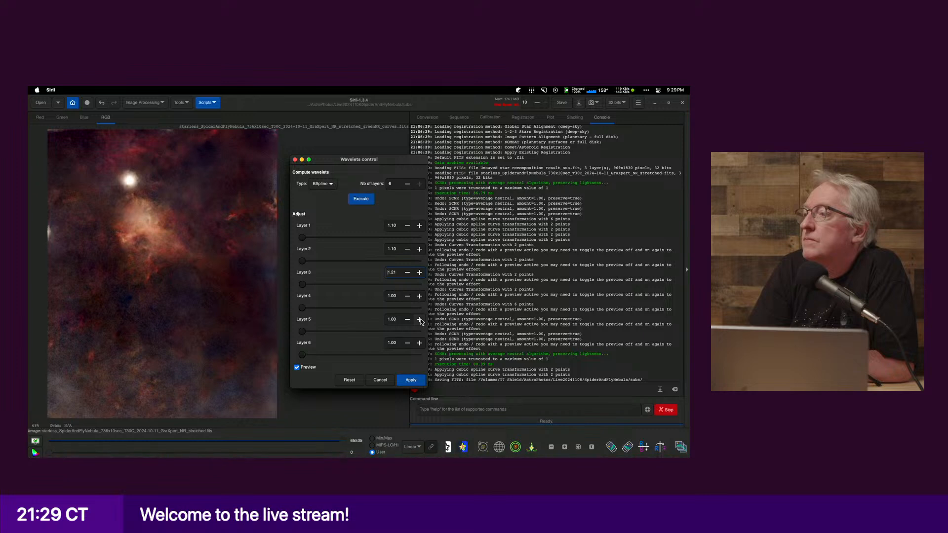
click(420, 322)
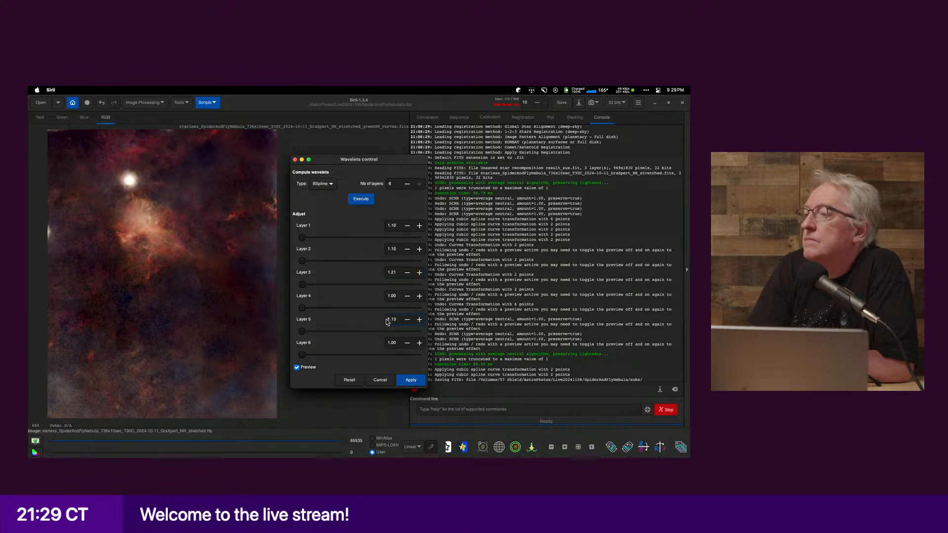
click(407, 322)
click(408, 322)
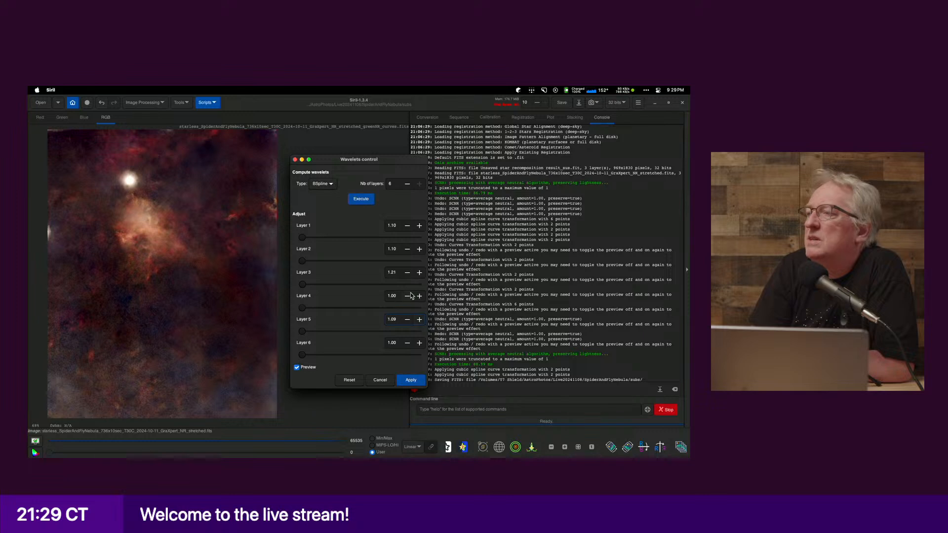
click(419, 296)
click(419, 296)
click(419, 297)
click(420, 297)
click(419, 296)
click(419, 296)
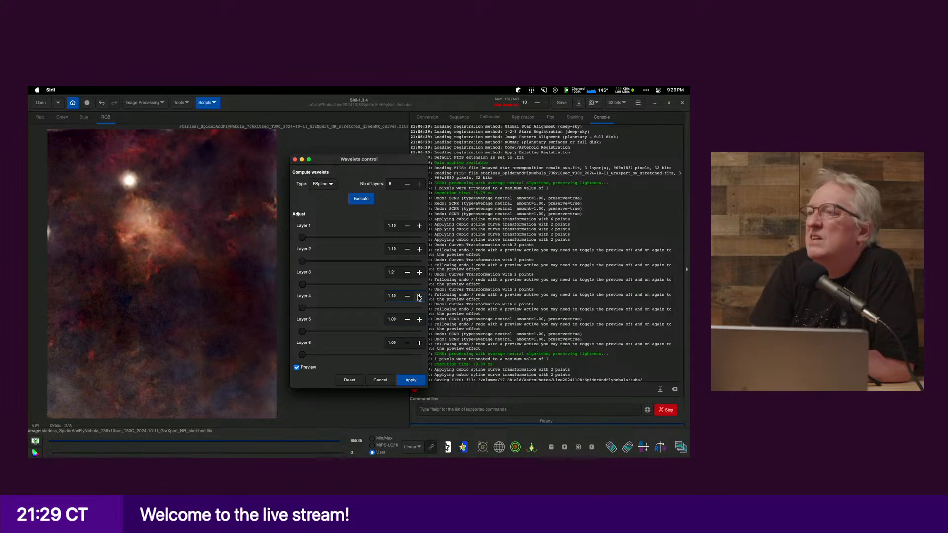
Step: Reduce the wavelet strength of layer 3 to 1.10
click(404, 273)
click(404, 273)
click(404, 273)
click(404, 273)
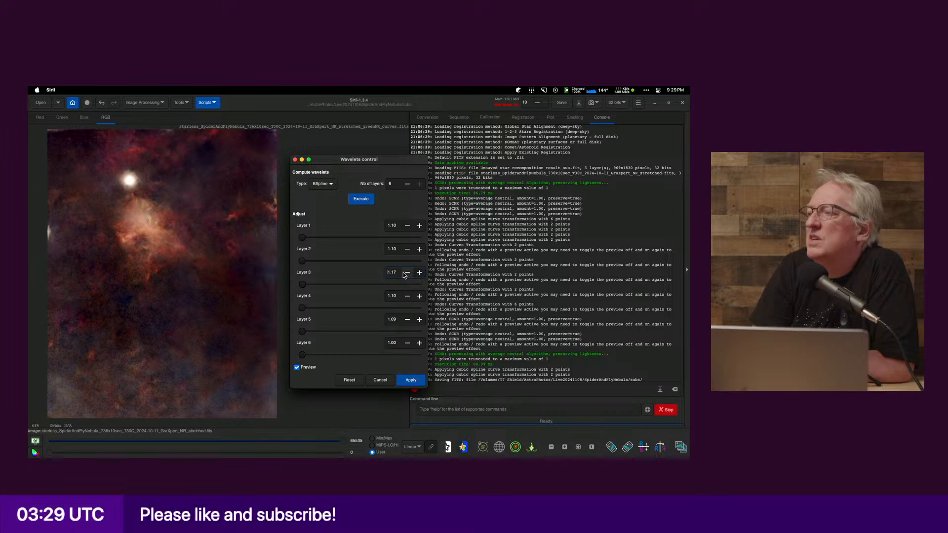
click(404, 273)
click(404, 273)
click(403, 272)
click(404, 272)
click(404, 272)
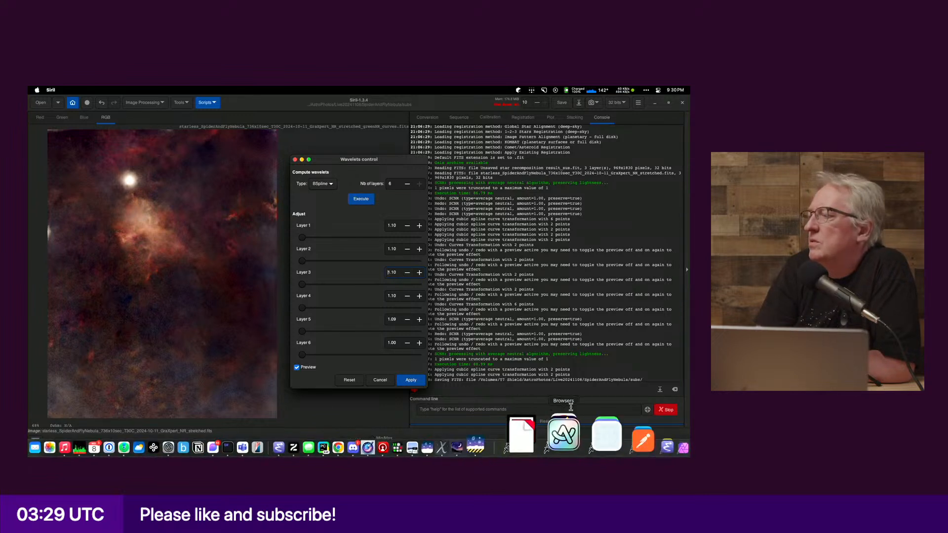
Step: Examine the wavelet preview at 100%, on the whole image, and enlarged around the bright star and upper nebula
click(591, 448)
click(591, 449)
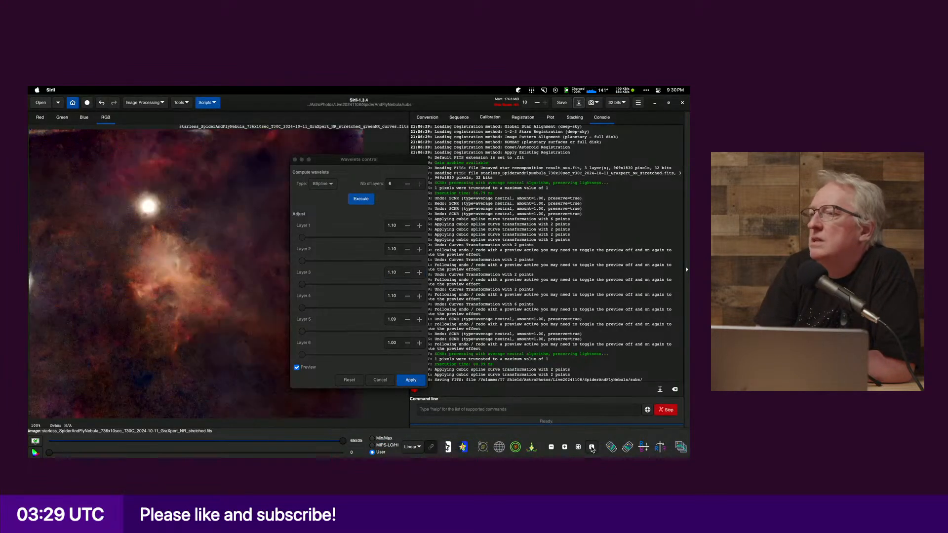
click(580, 448)
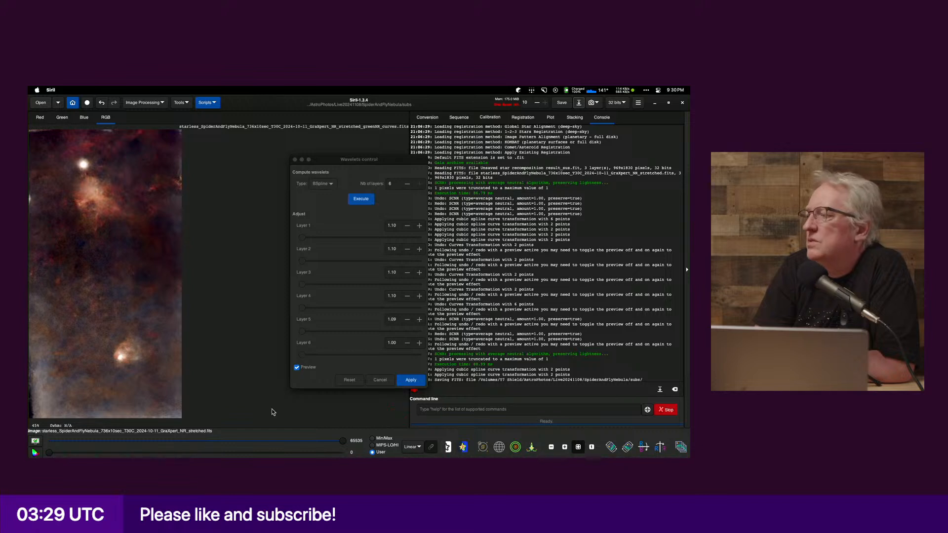
click(565, 448)
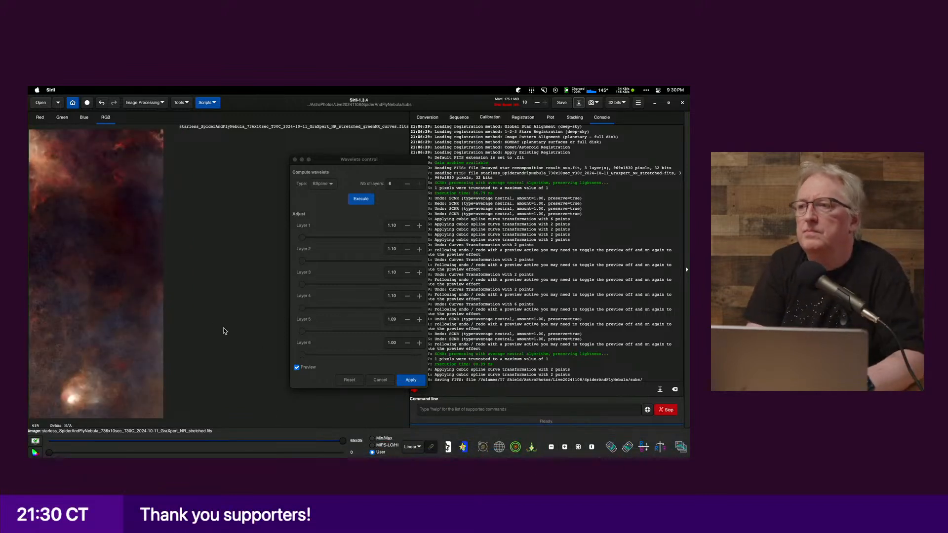
drag(85, 240, 197, 316)
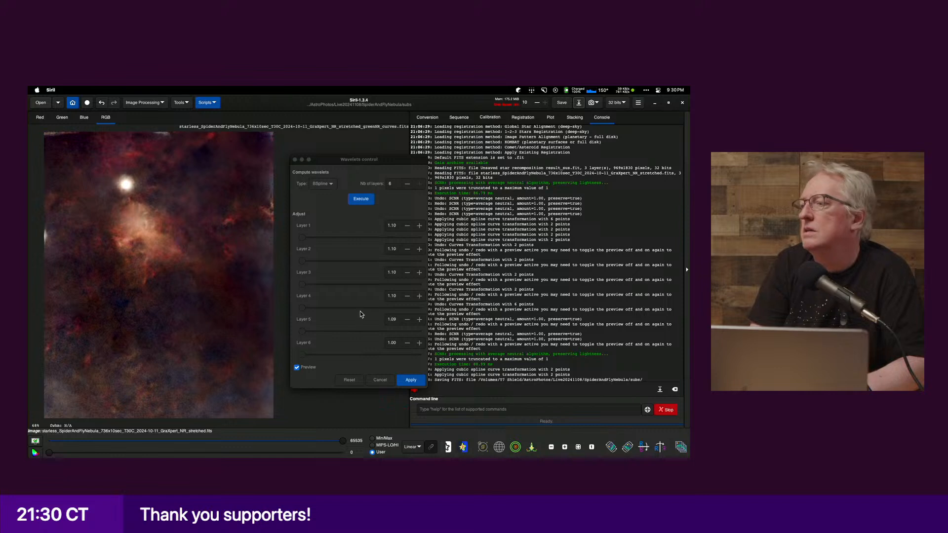
Step: Reset all wavelet layers, try a strength of 1.5 on layer 1, and reset the layers again
click(352, 380)
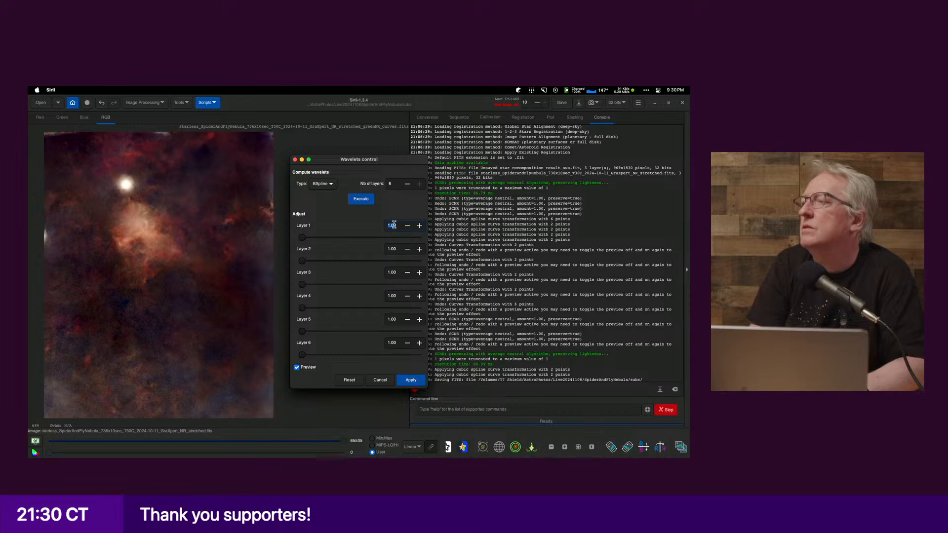
text(1.5)
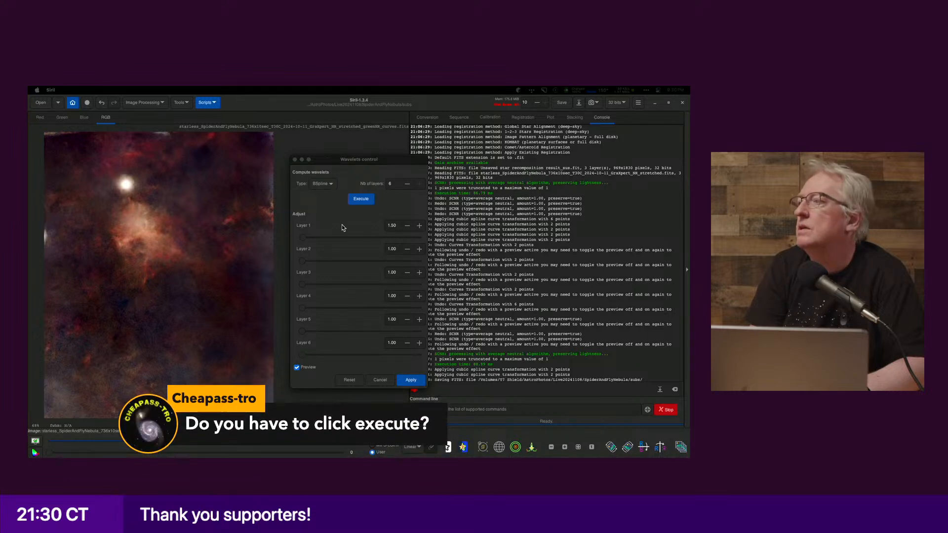
click(394, 394)
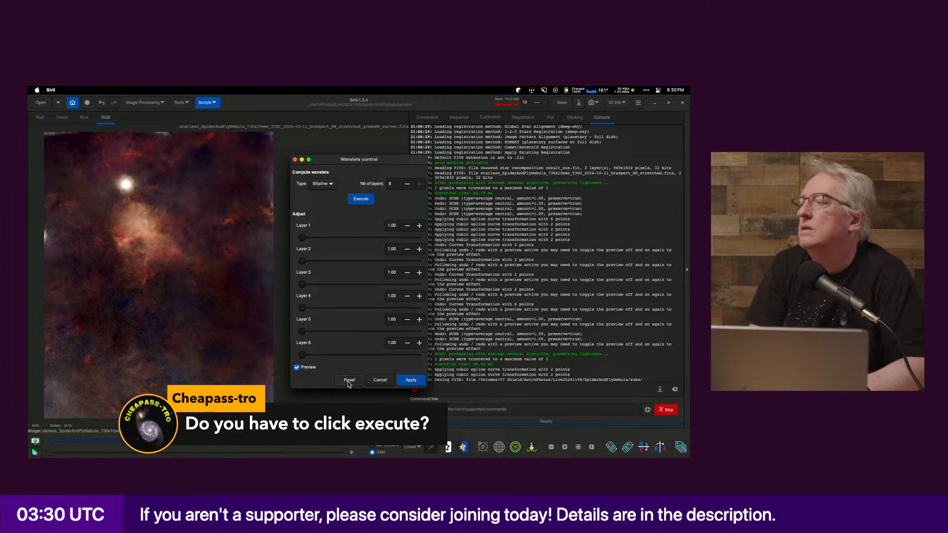
Step: Try a wavelet strength of 1.10 on each of layers 1 to 4
click(398, 226)
text(1.1)
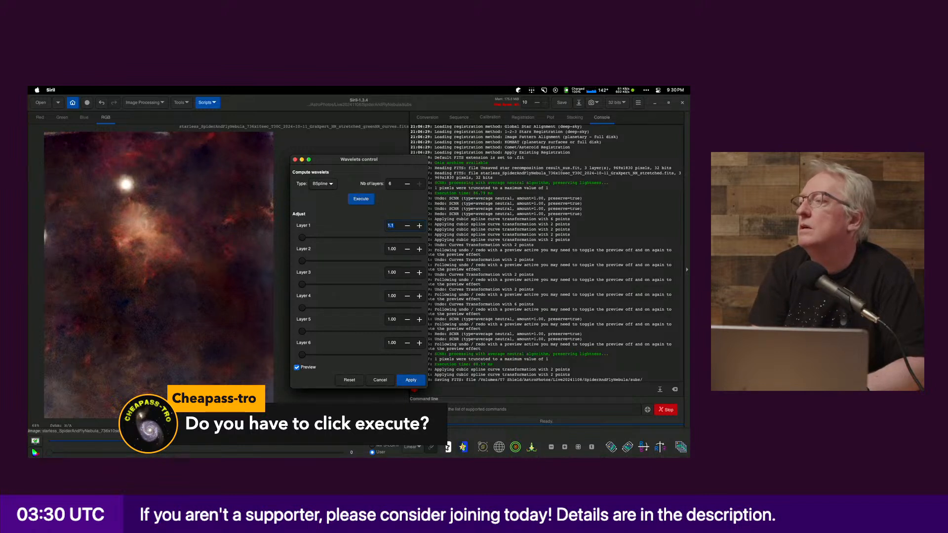
click(394, 248)
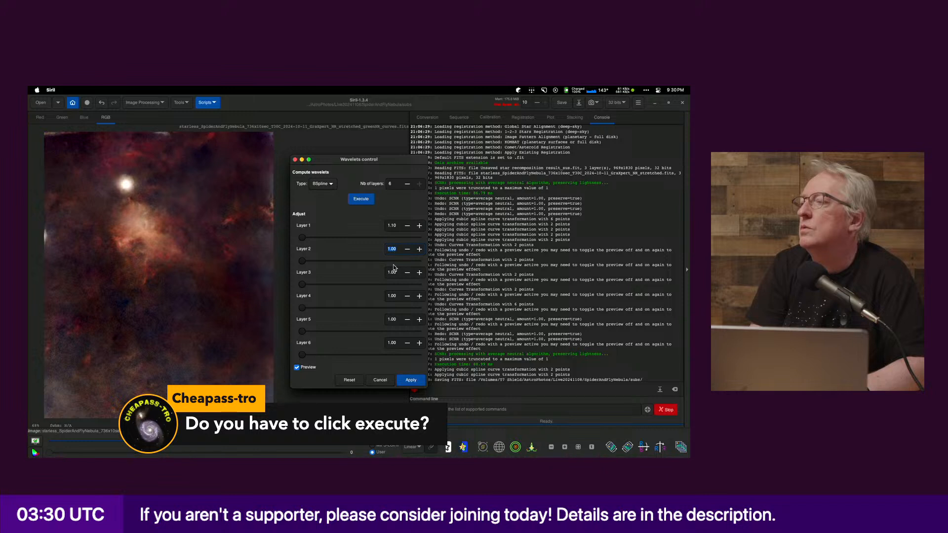
click(420, 250)
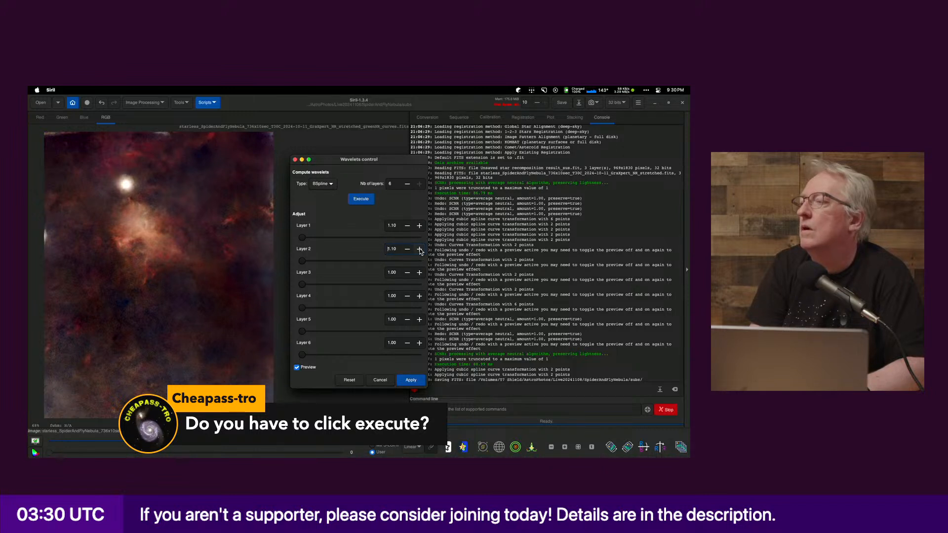
click(407, 250)
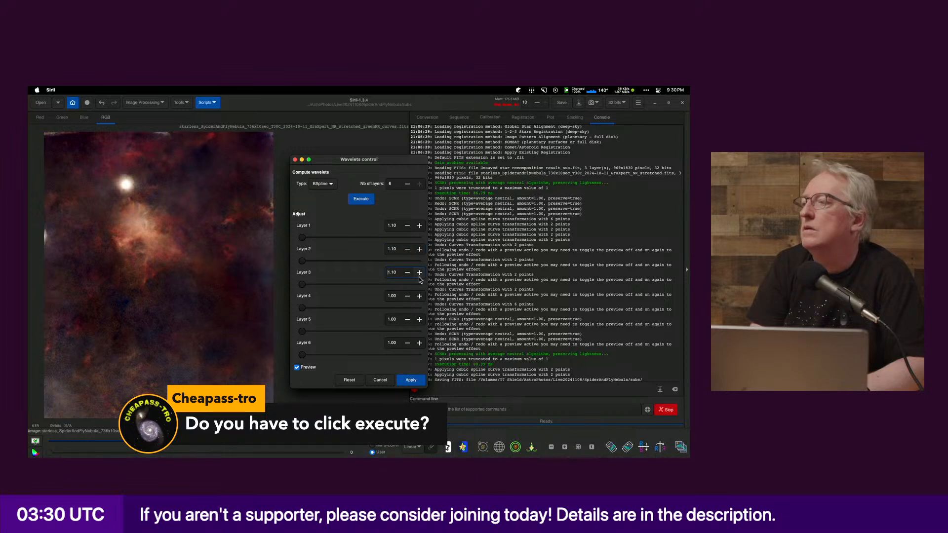
click(420, 297)
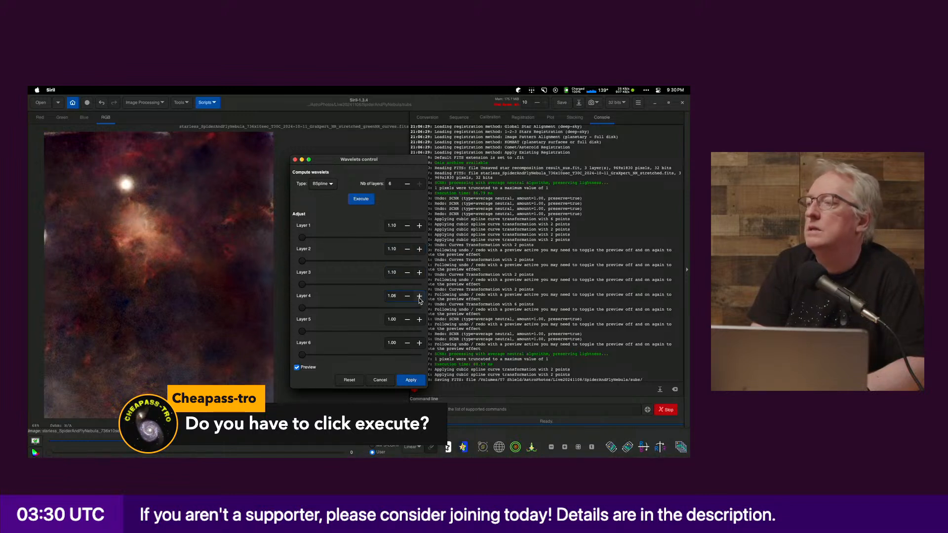
click(420, 297)
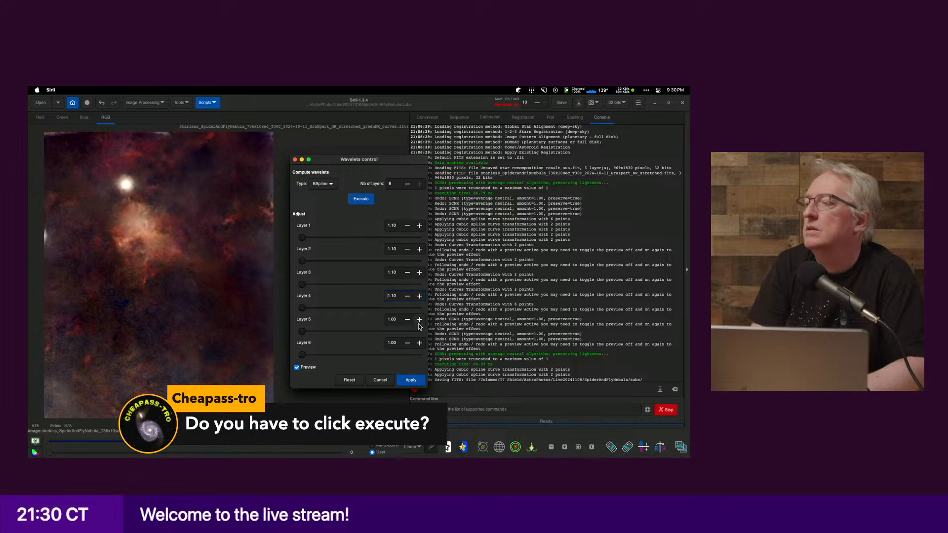
Step: Try a strength of 1.08 on layer 5, recompute the wavelets and reset all layer strengths
click(419, 320)
click(419, 320)
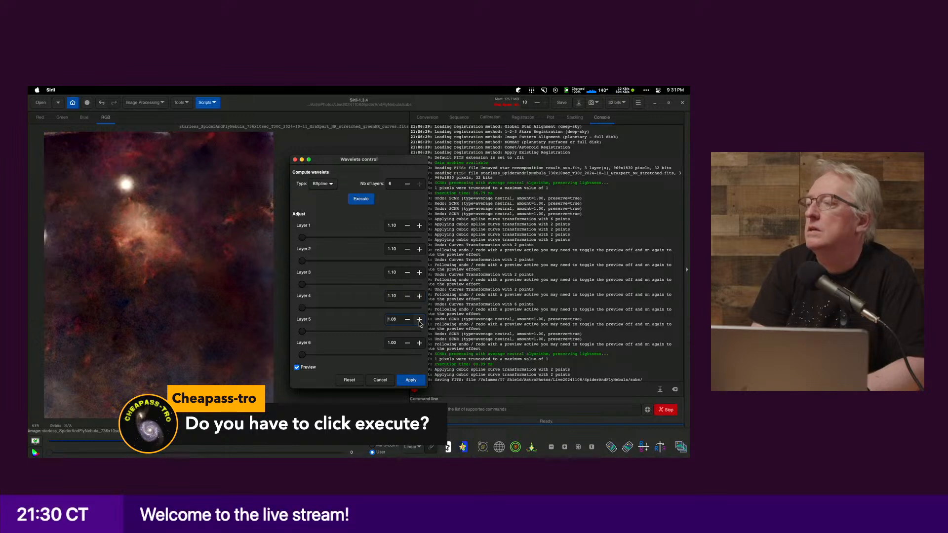
click(360, 200)
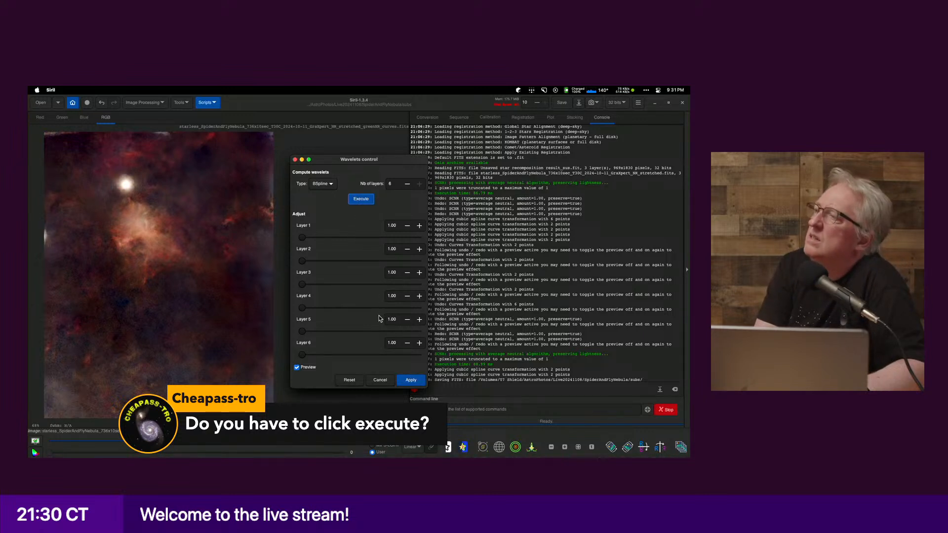
click(351, 382)
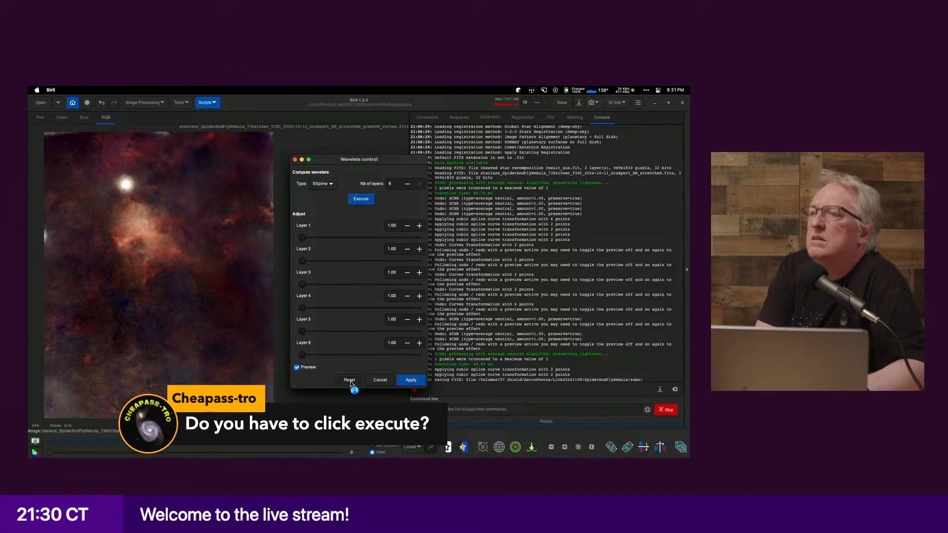
Step: Undo the three wavelet transformations and the latest two-point curves transformation, and toggle the wavelet preview
click(101, 103)
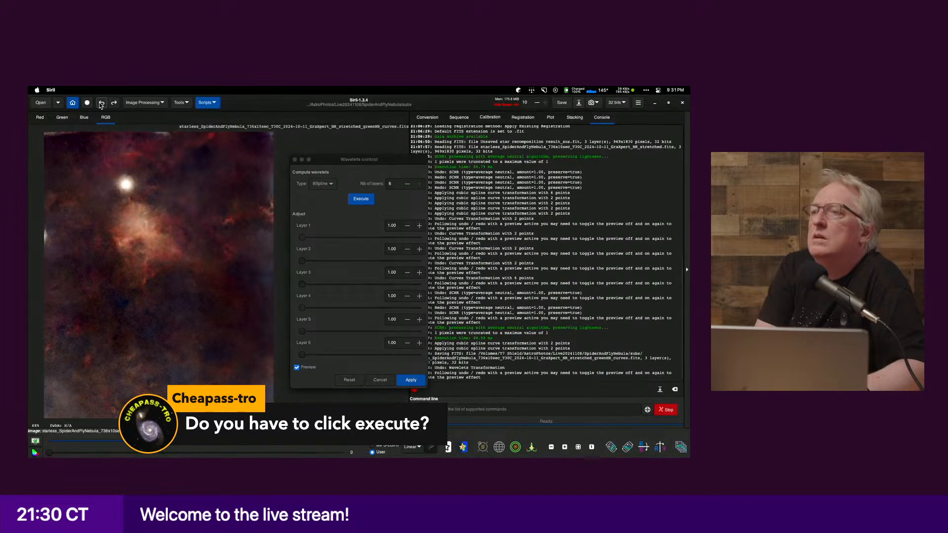
click(101, 104)
click(102, 104)
click(102, 105)
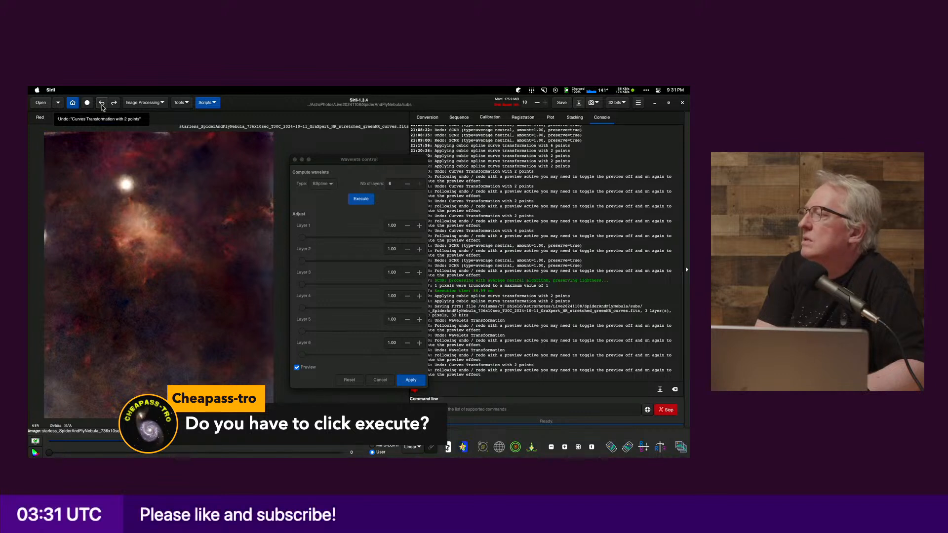
click(310, 370)
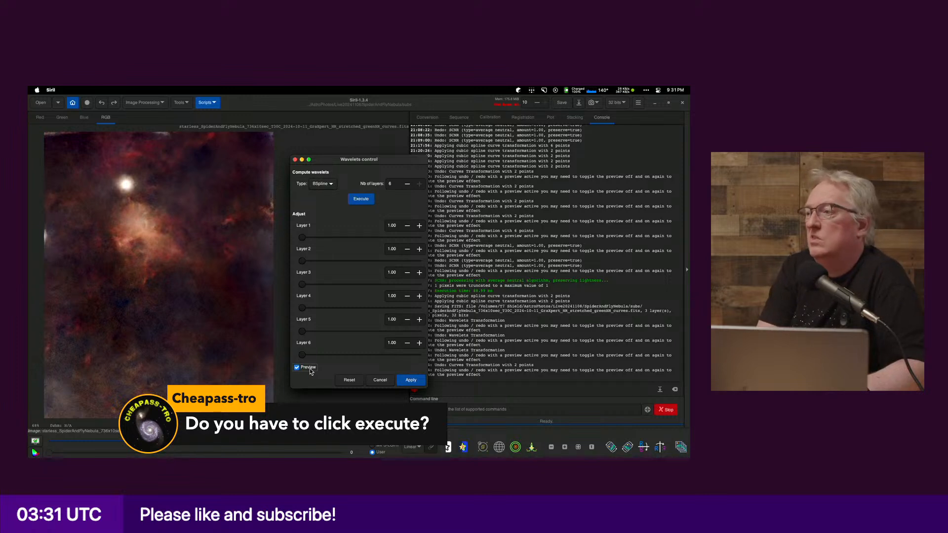
Step: Close the wavelet controls without applying and restore both two-point curves transformations from the history, leaving the wavelet transformation undone
click(309, 370)
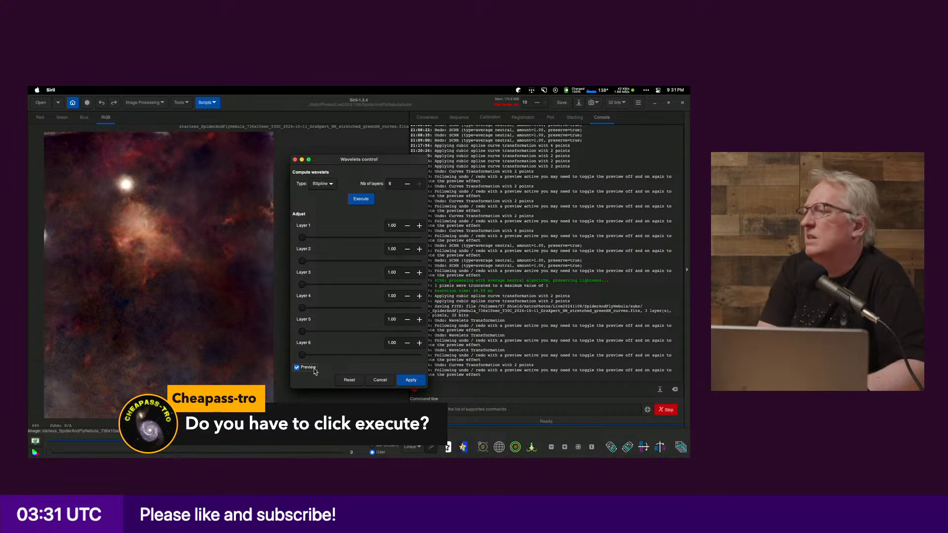
click(390, 382)
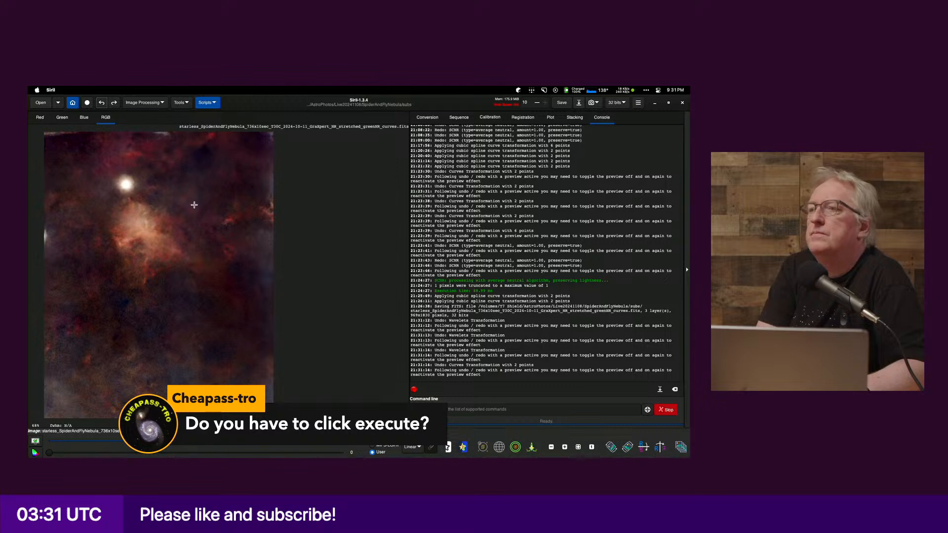
click(102, 103)
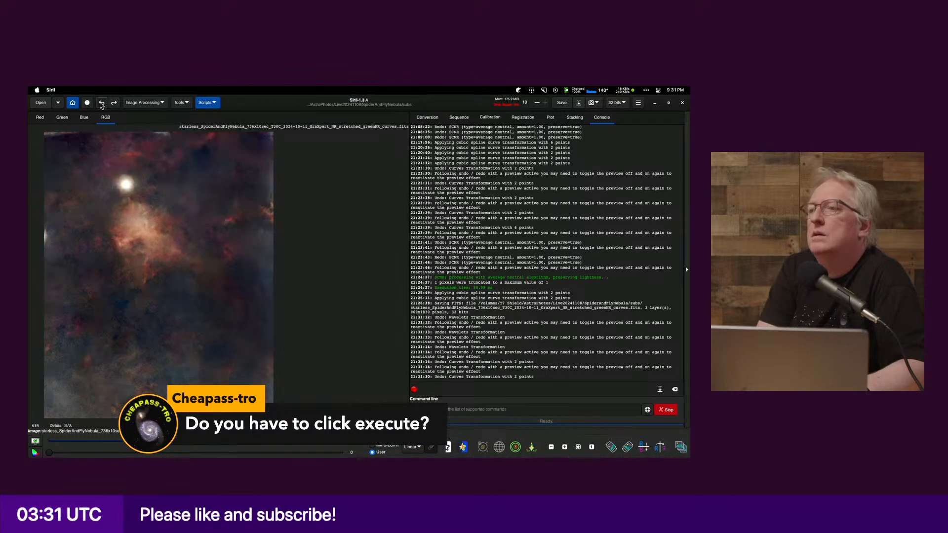
click(114, 103)
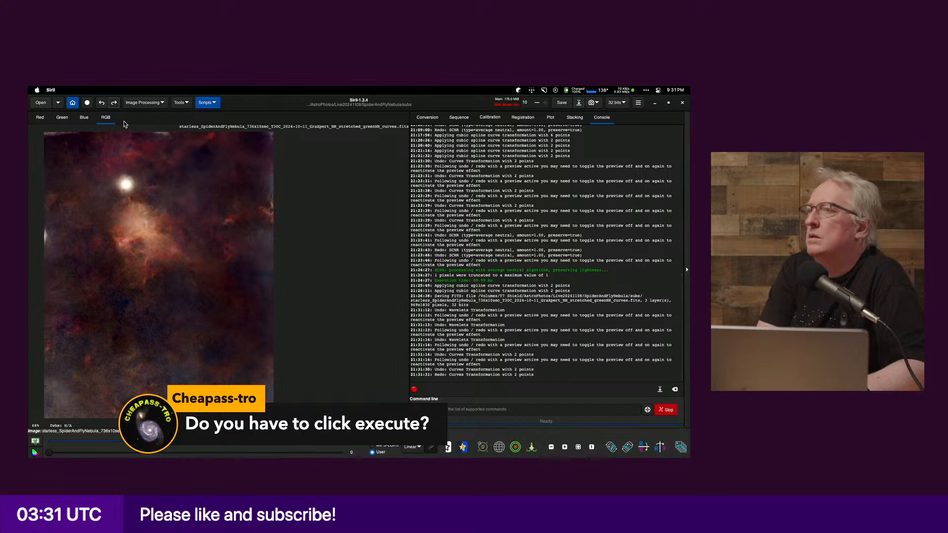
click(113, 104)
click(114, 105)
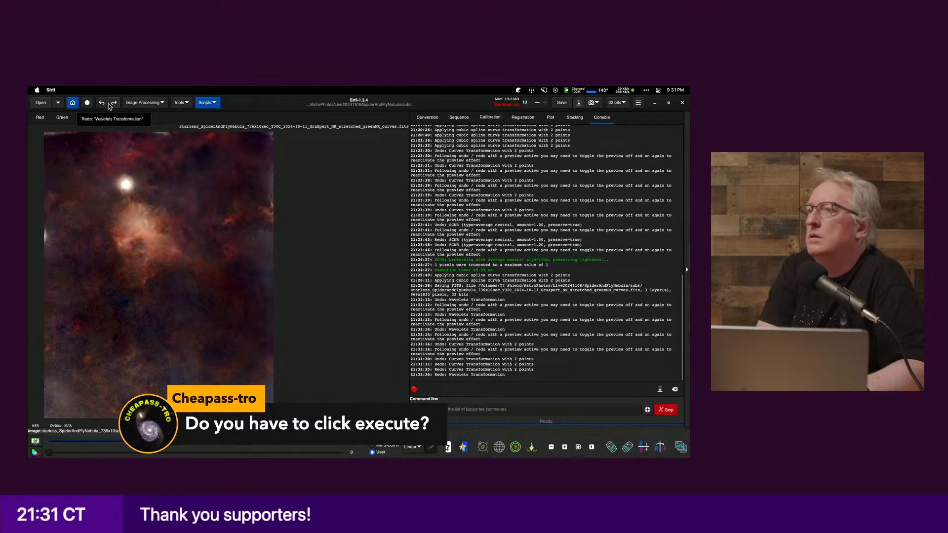
click(105, 105)
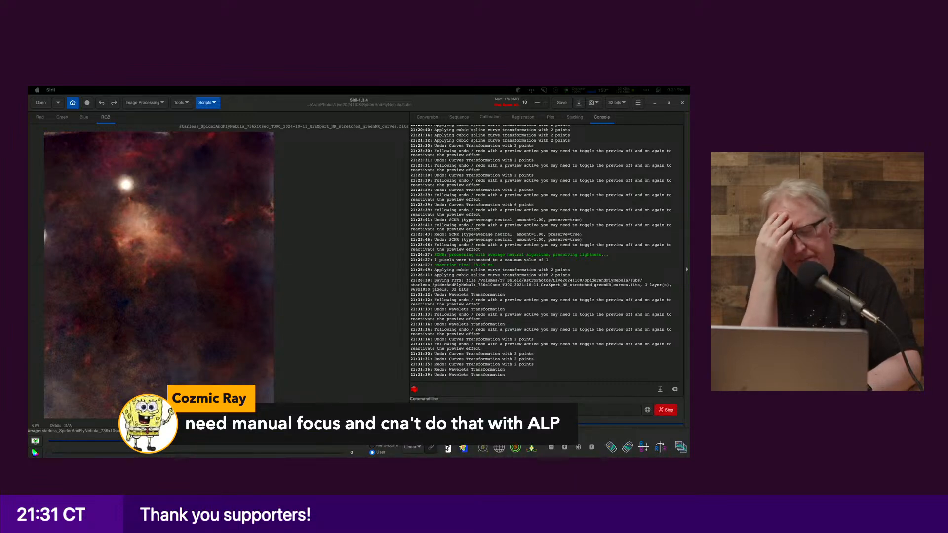
key(super+Tab)
key(super+Tab)
key(super+Tab)
key(super+Tab)
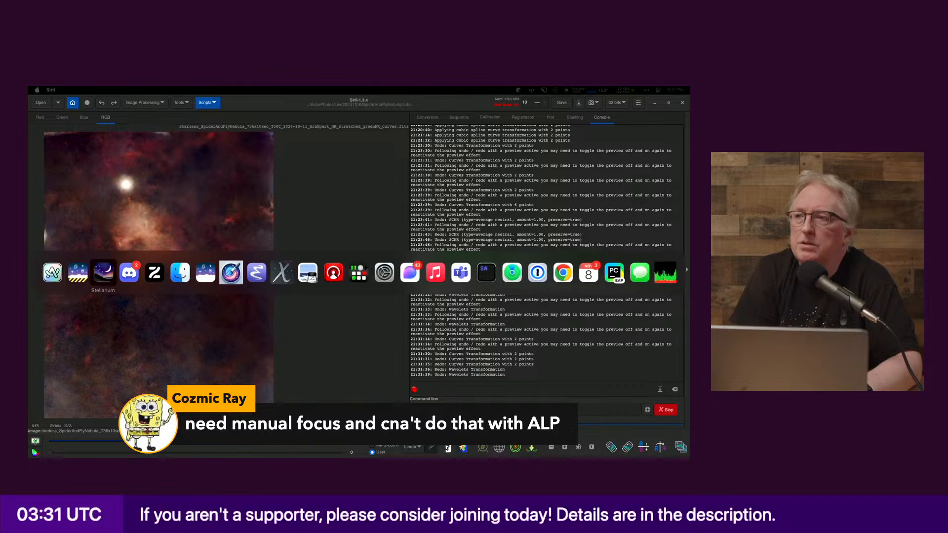
key(super+Tab)
key(super+Tab)
key(super+Tab)
key(super+Tab)
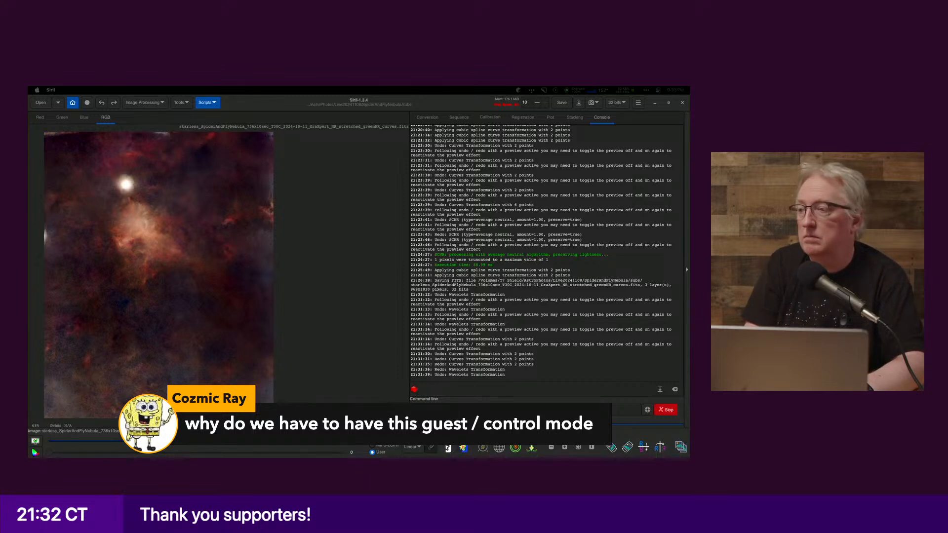
mouse_move(103, 276)
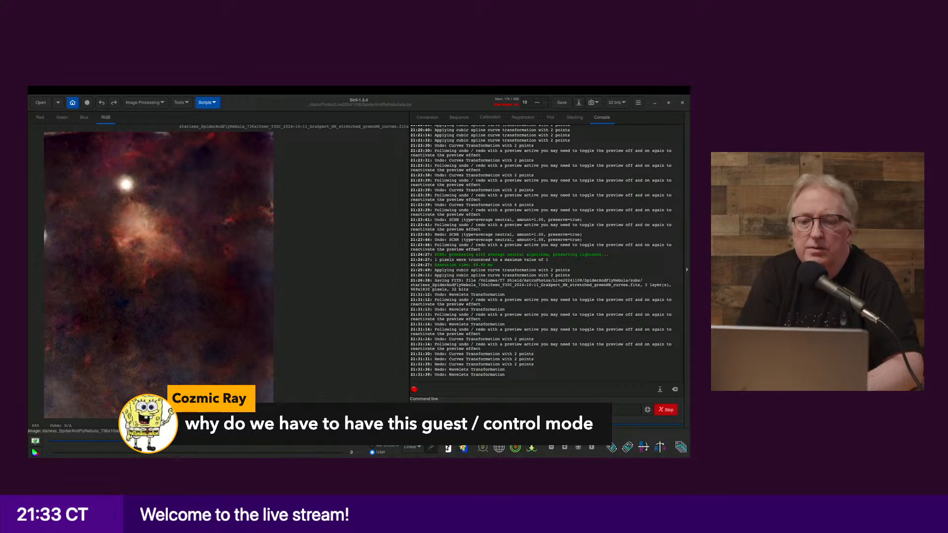
Step: Switch to Zen Browser
key(super+Tab)
key(Tab)
key(Tab)
key(Tab)
key(Tab)
key(Tab)
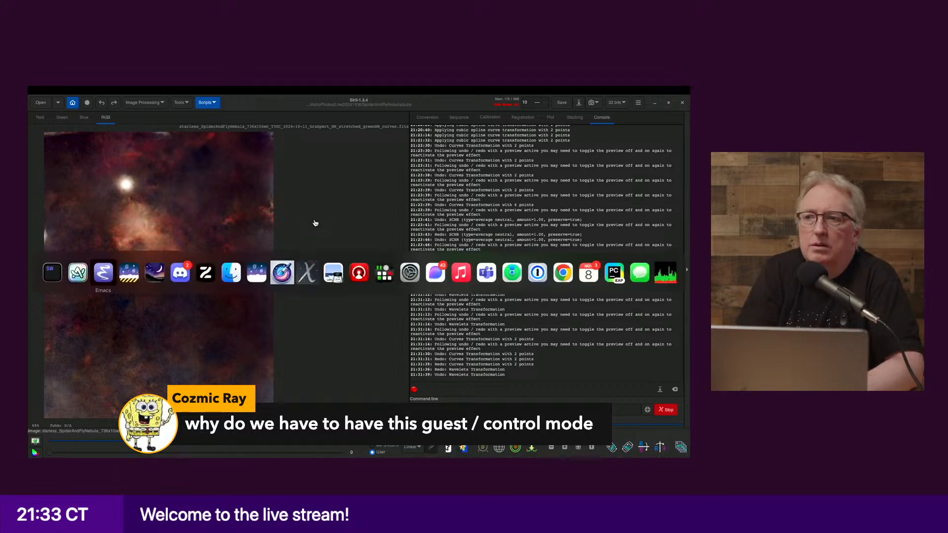
key(super+t)
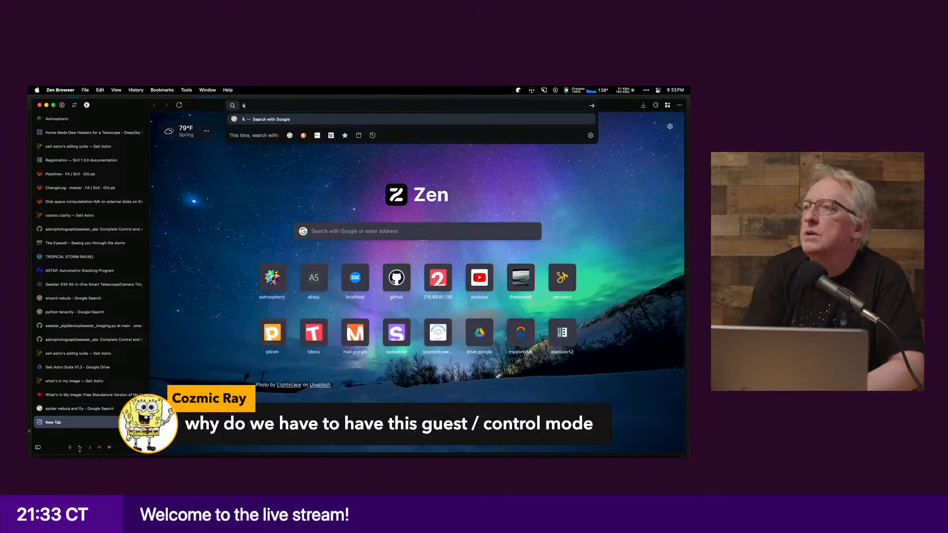
text(k)
key(Return)
key(super+l)
key(super+w)
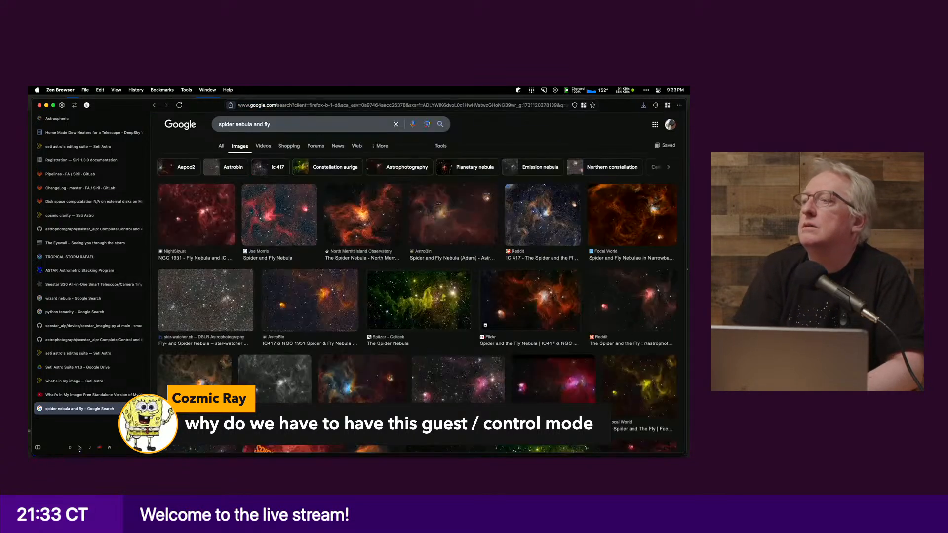
Step: View the Commands page of the Simple Seestar Controller at localhost:5432, close its tab and return to Siril
key(super+t)
text(localh)
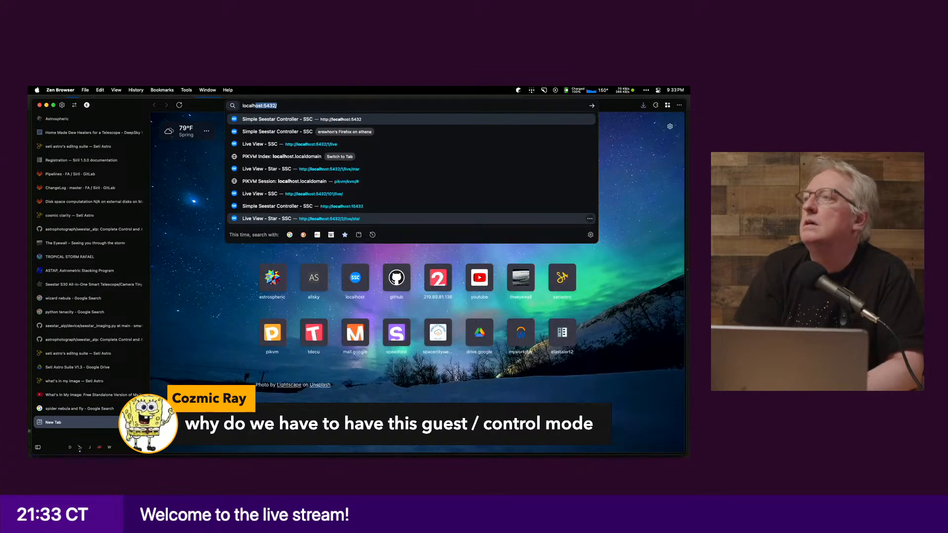
key(Return)
click(239, 122)
click(263, 154)
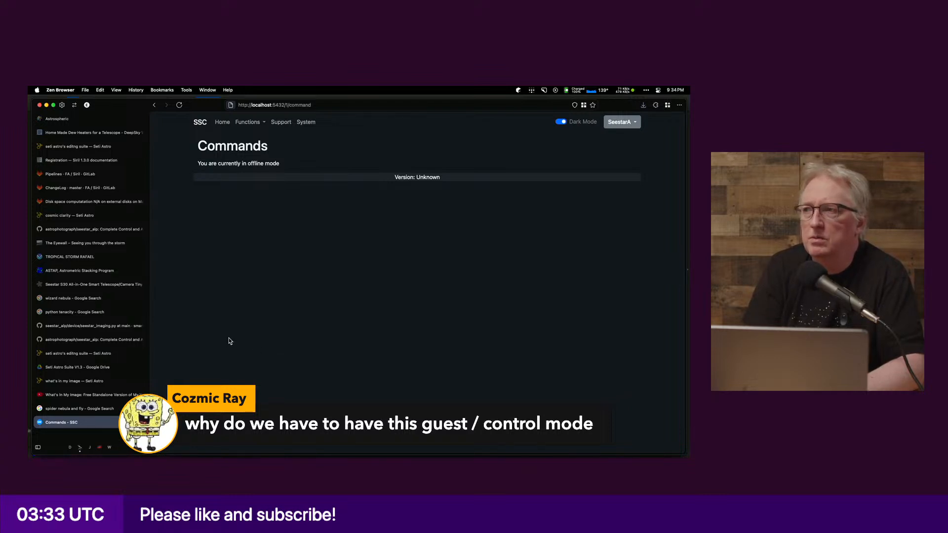
key(super+w)
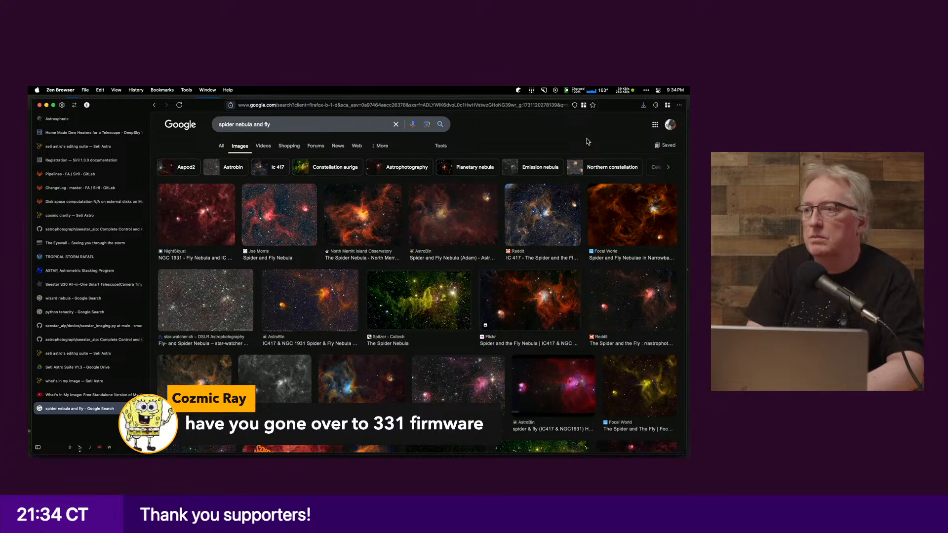
key(super+Tab)
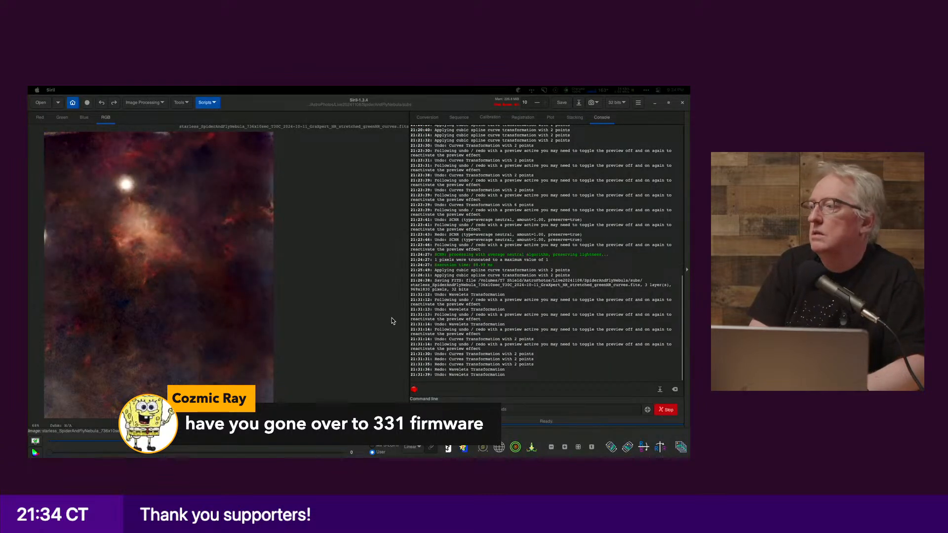
Step: Compute the à trous wavelets with 6 BSpline layers and set the strength of layers 1 to 3 to 1.05
click(156, 105)
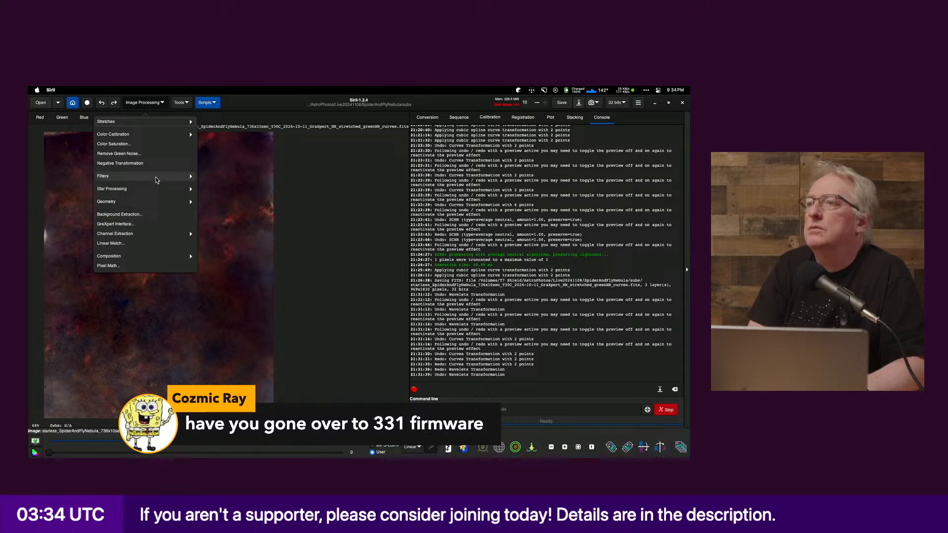
mouse_move(157, 181)
click(143, 131)
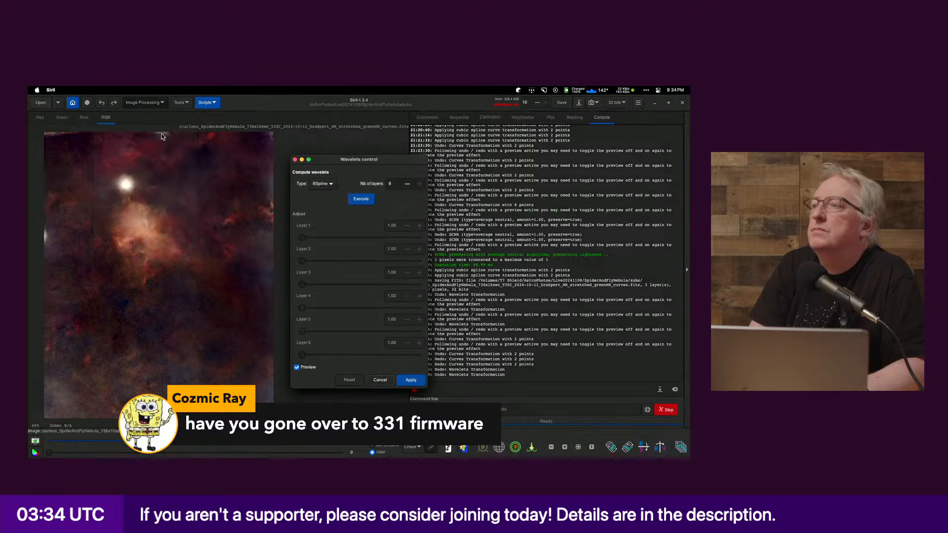
click(360, 199)
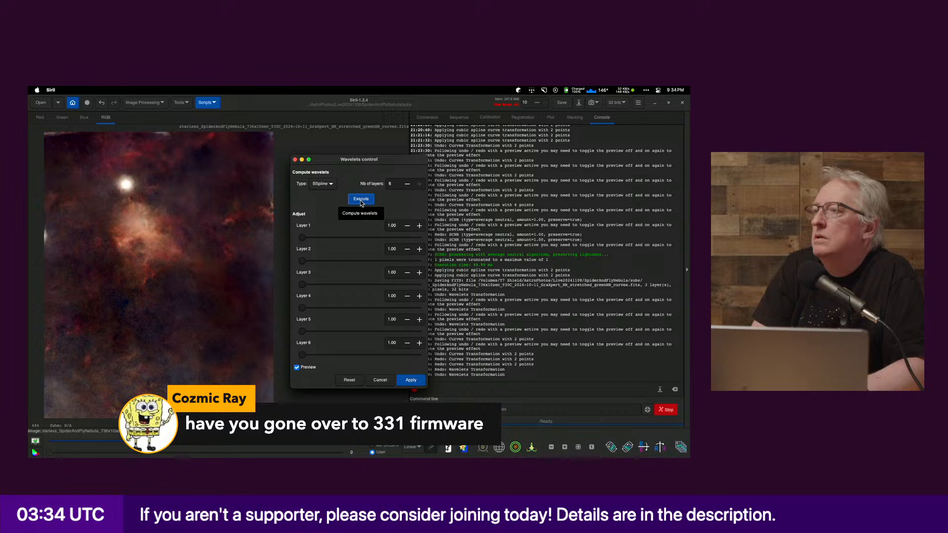
click(394, 228)
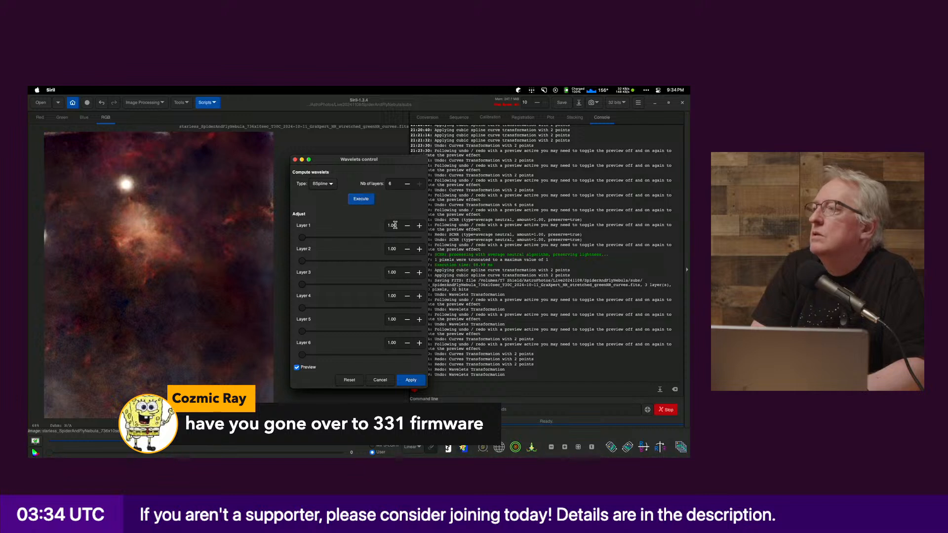
click(419, 250)
click(420, 249)
click(420, 273)
click(420, 273)
click(419, 272)
click(420, 273)
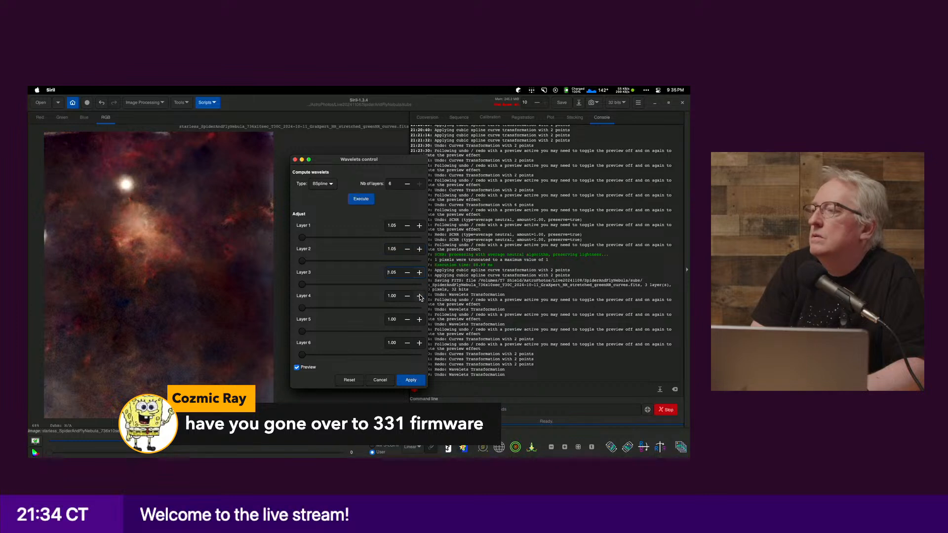
Step: Set wavelet layer 4 to 1.05 and layer 5 to 1.03, and apply the transformation
click(419, 319)
click(419, 319)
click(419, 319)
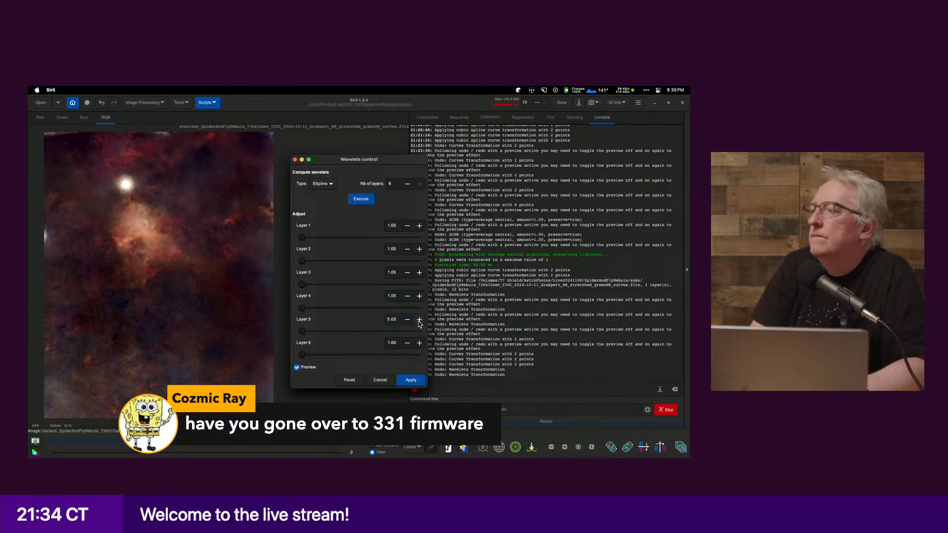
click(411, 380)
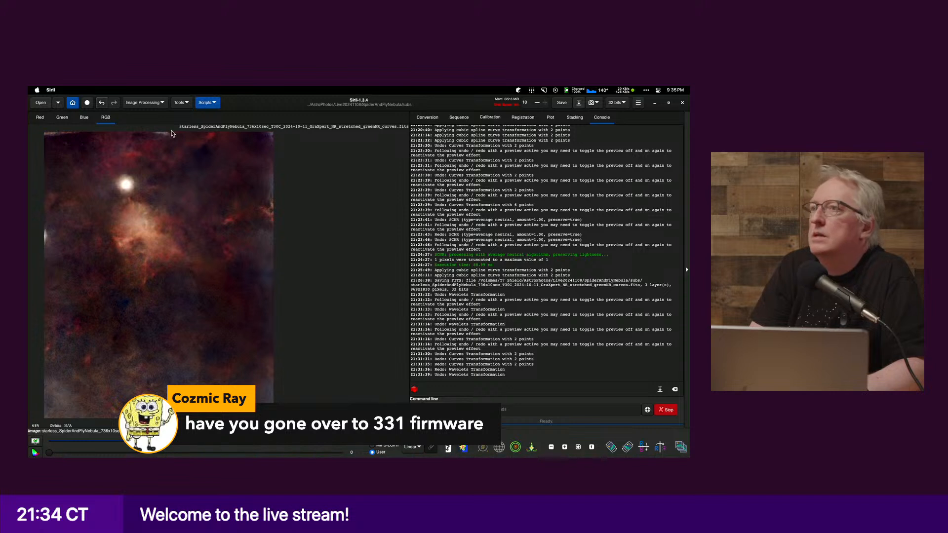
Step: Compute a second à trous wavelet transformation and set the strength of layers 1 to 4 to 1.05
click(148, 105)
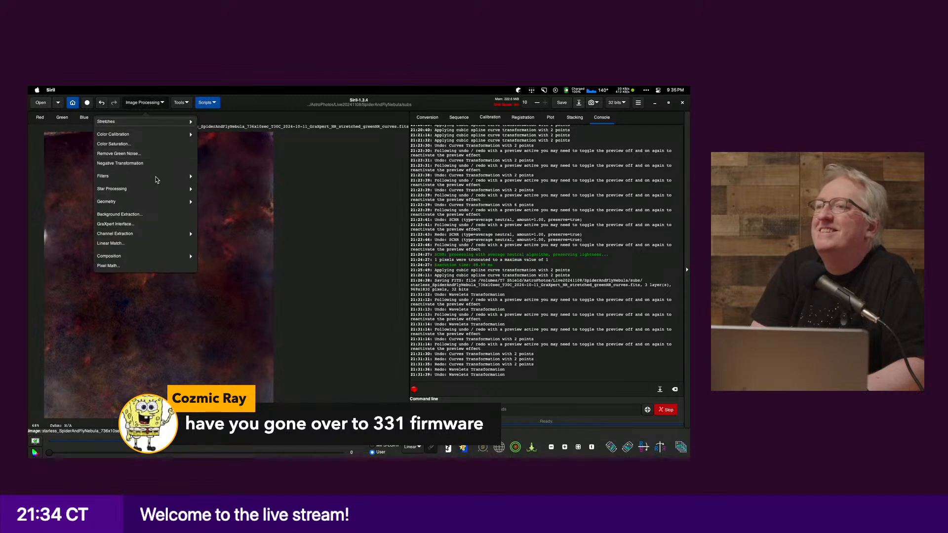
click(154, 177)
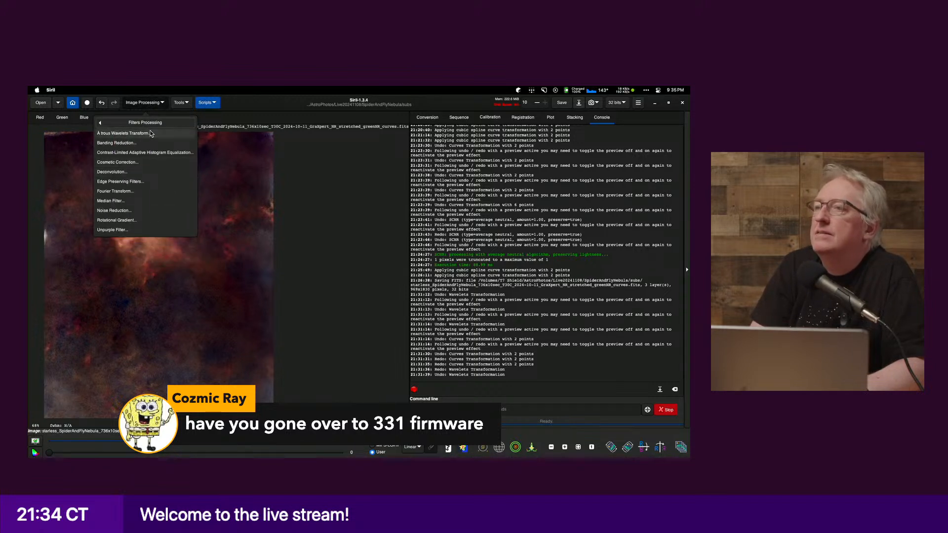
click(173, 133)
click(361, 199)
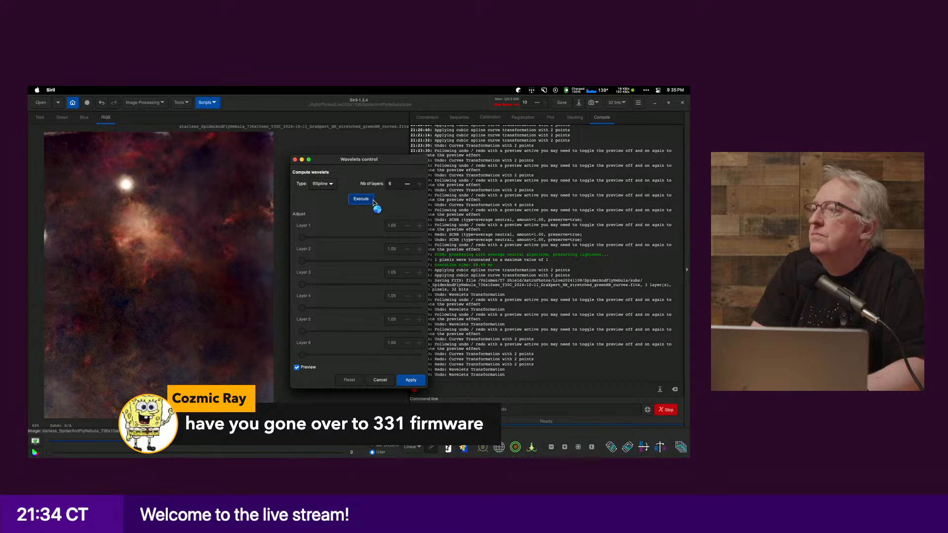
click(419, 226)
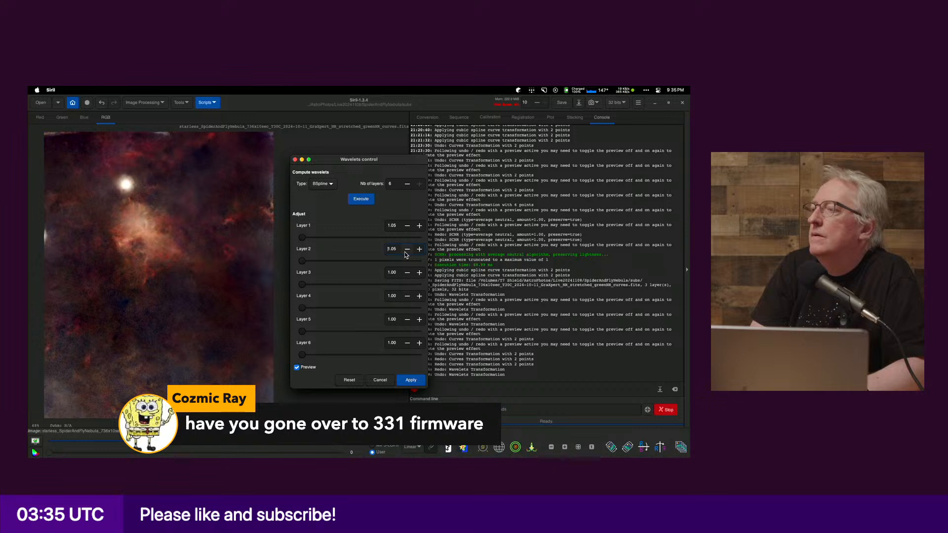
click(419, 274)
click(419, 274)
click(419, 296)
click(419, 296)
Step: Set wavelet layer 5 to 1.05, recompute the wavelets and apply the second transformation
click(420, 320)
click(420, 319)
click(420, 319)
click(419, 319)
click(419, 320)
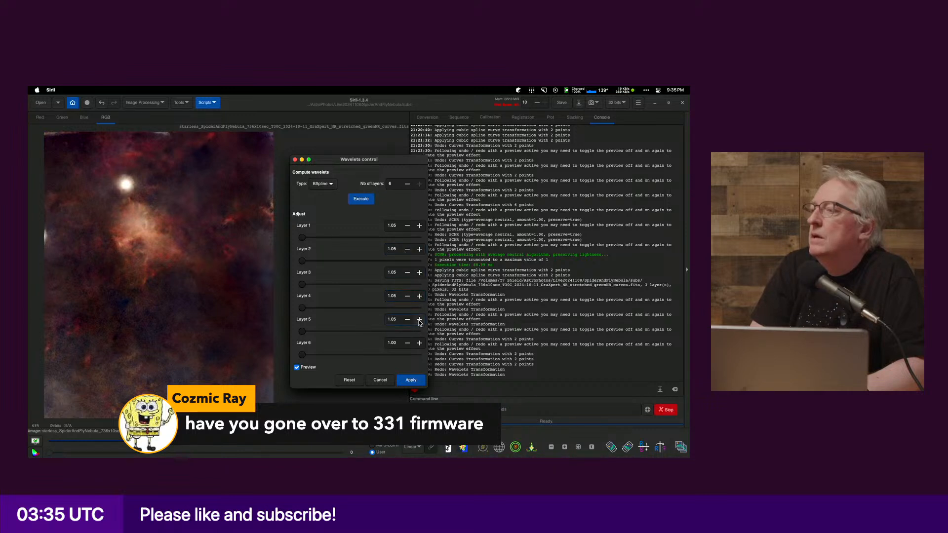
click(360, 200)
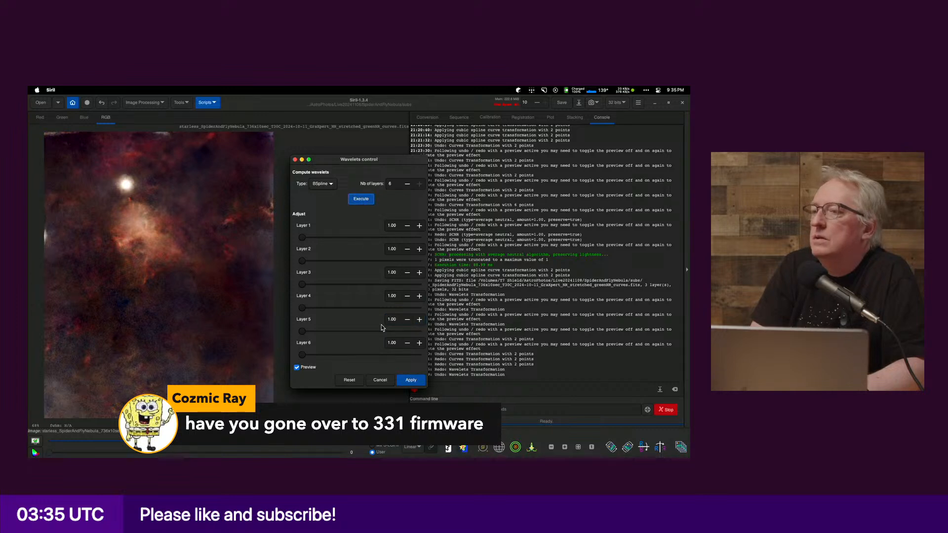
click(411, 381)
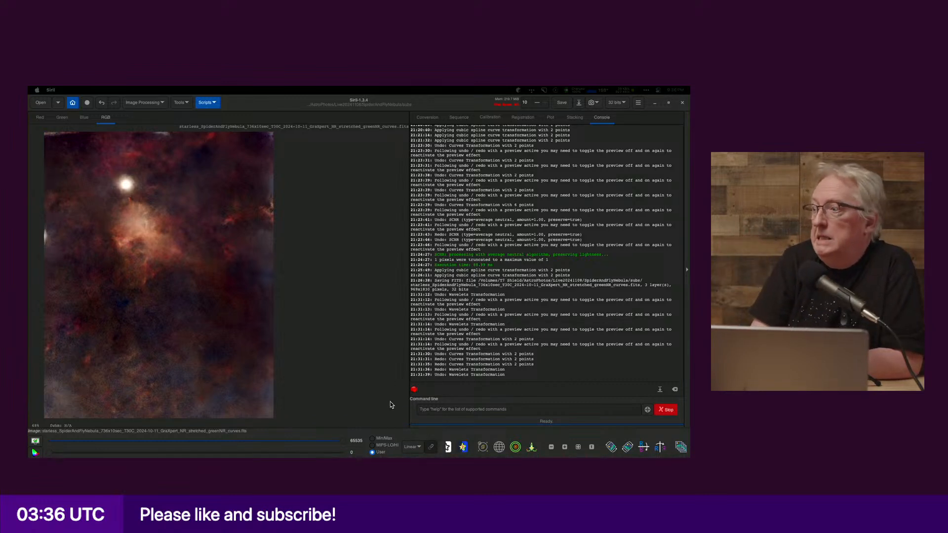
Step: Save the wavelet-enhanced starless image as a new FITS file, adding "_wavelet" to the end of its current name
click(552, 448)
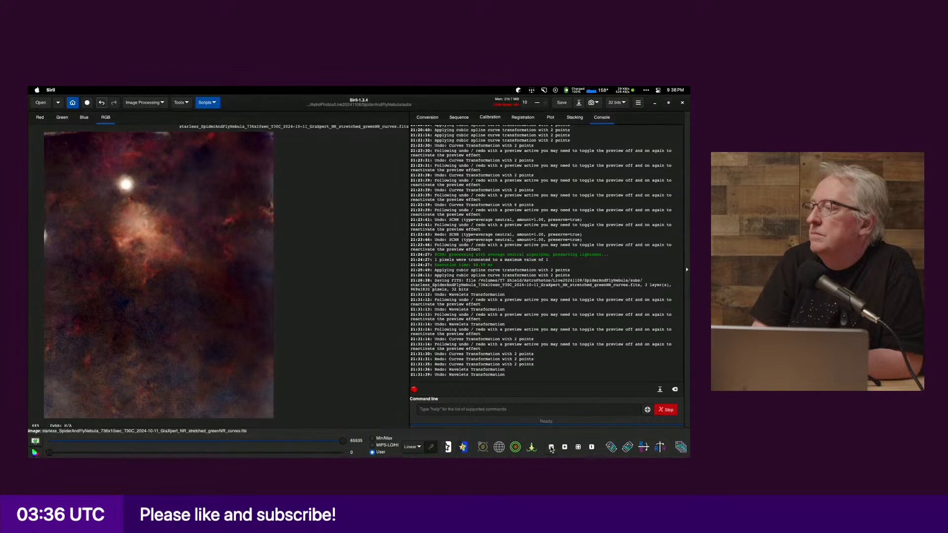
click(552, 447)
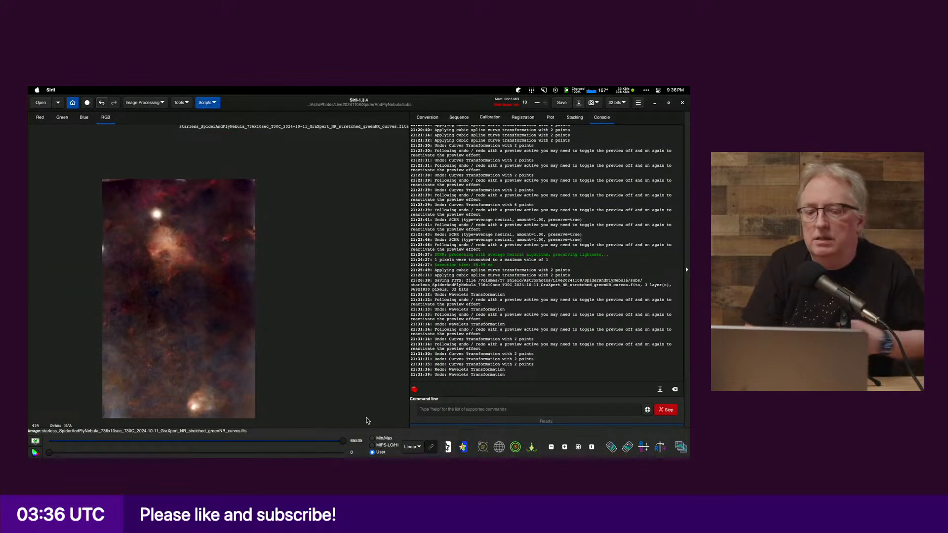
drag(165, 331, 181, 279)
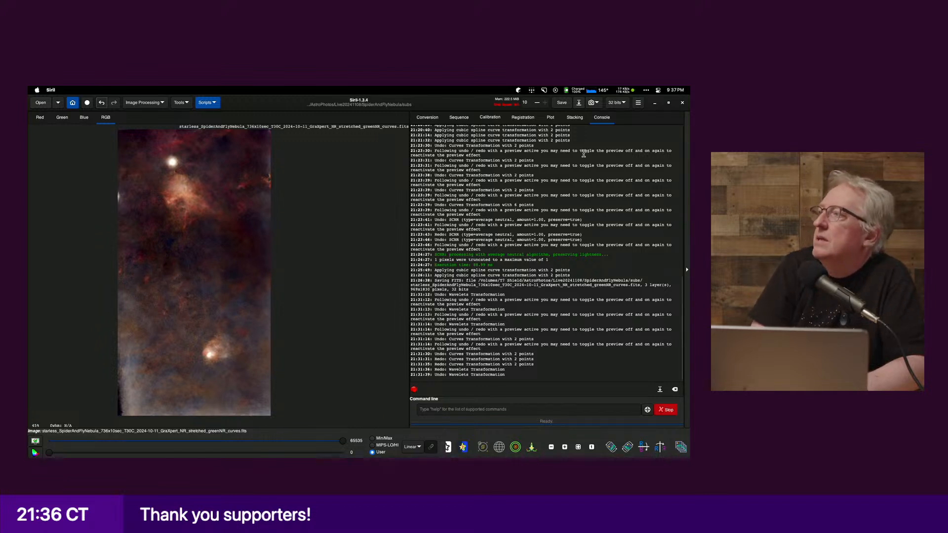
click(578, 103)
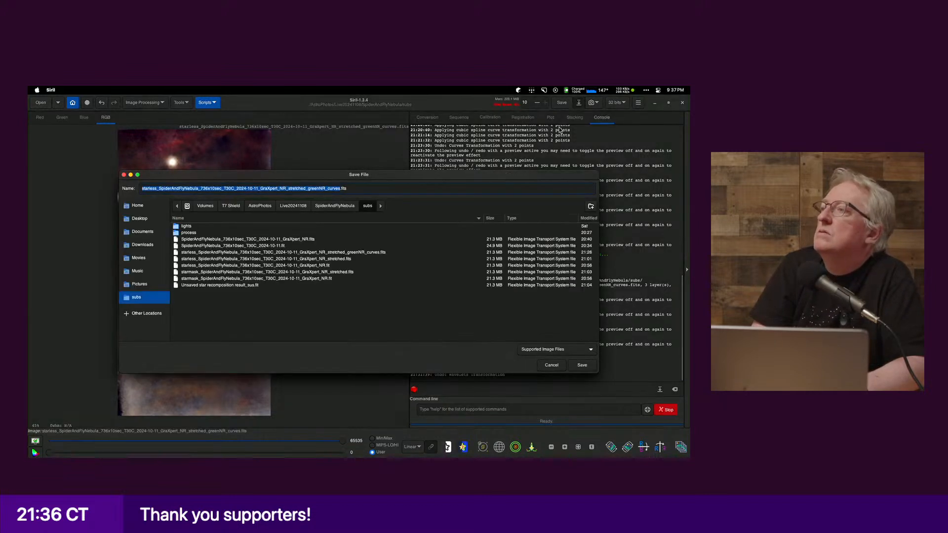
key(Right)
text(_)
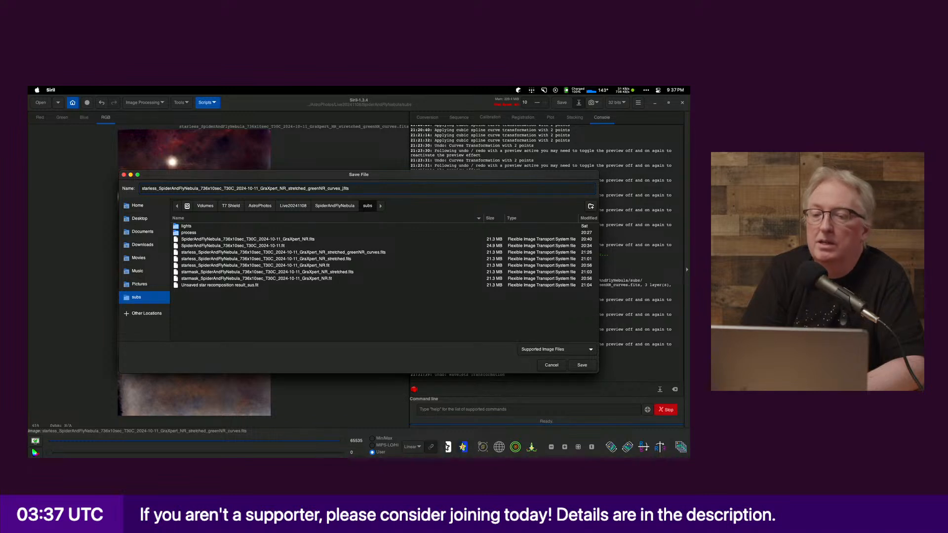
text(wavelet)
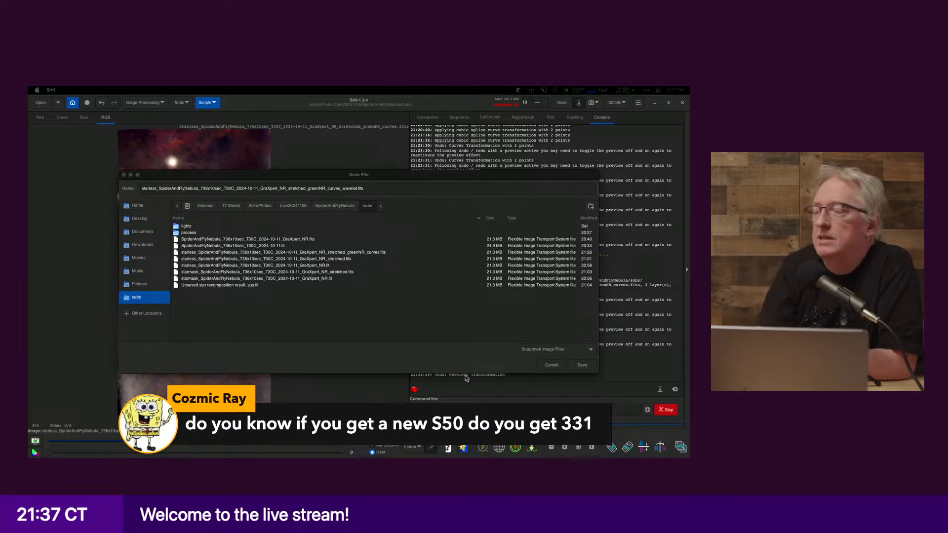
click(578, 368)
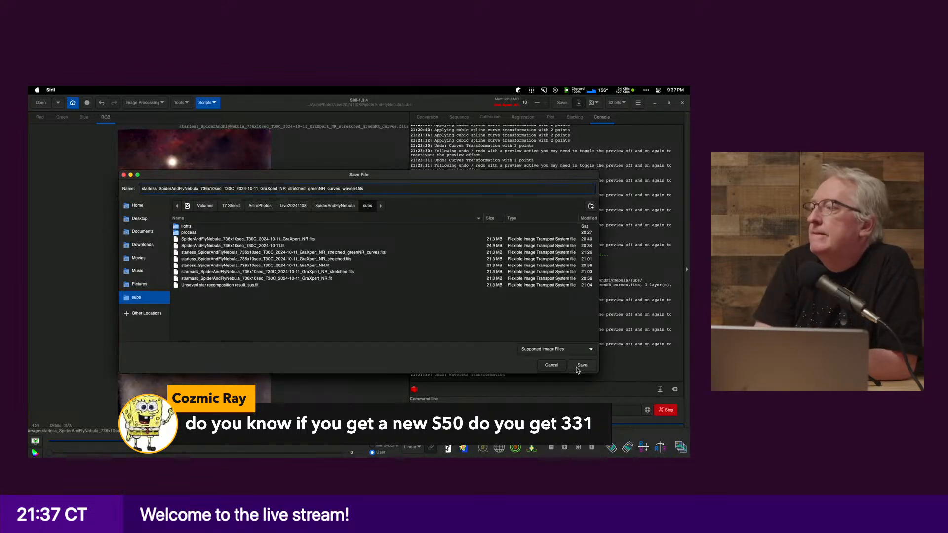
click(581, 366)
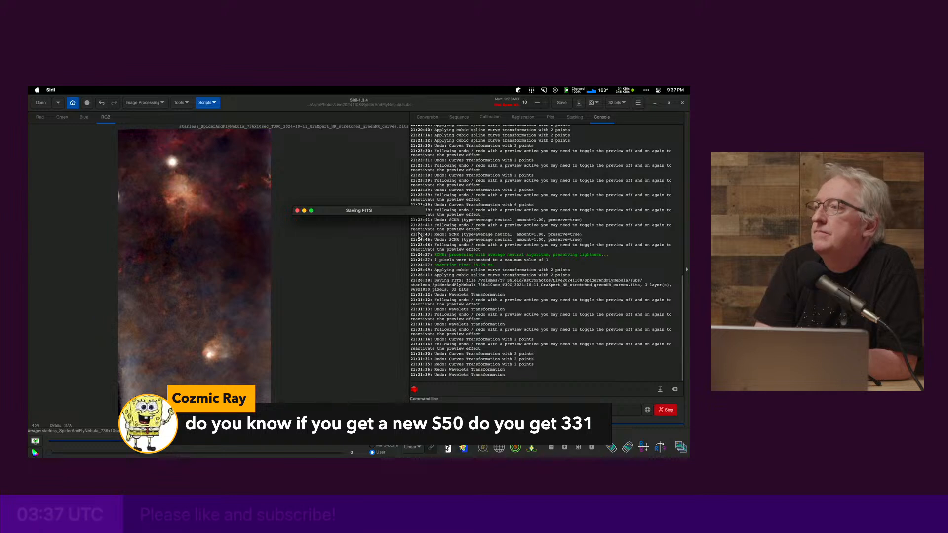
click(404, 316)
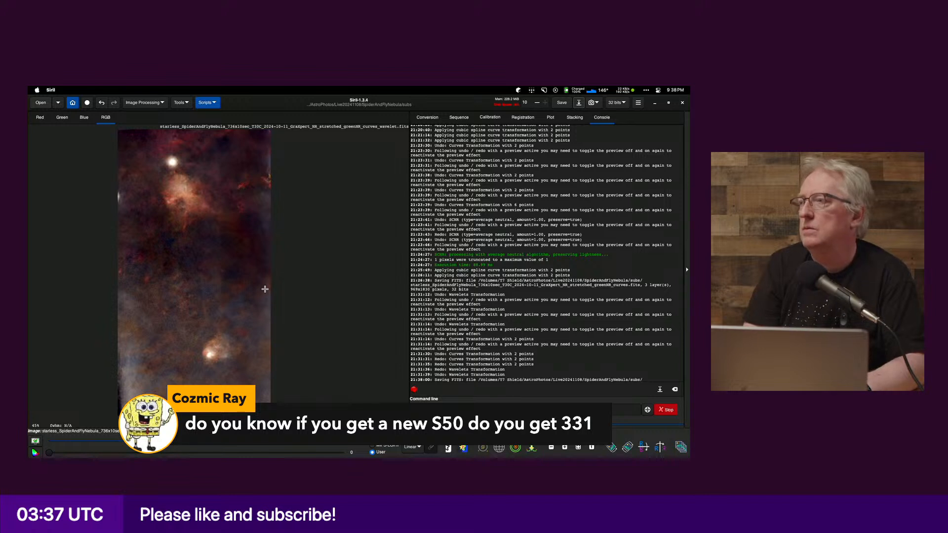
click(143, 103)
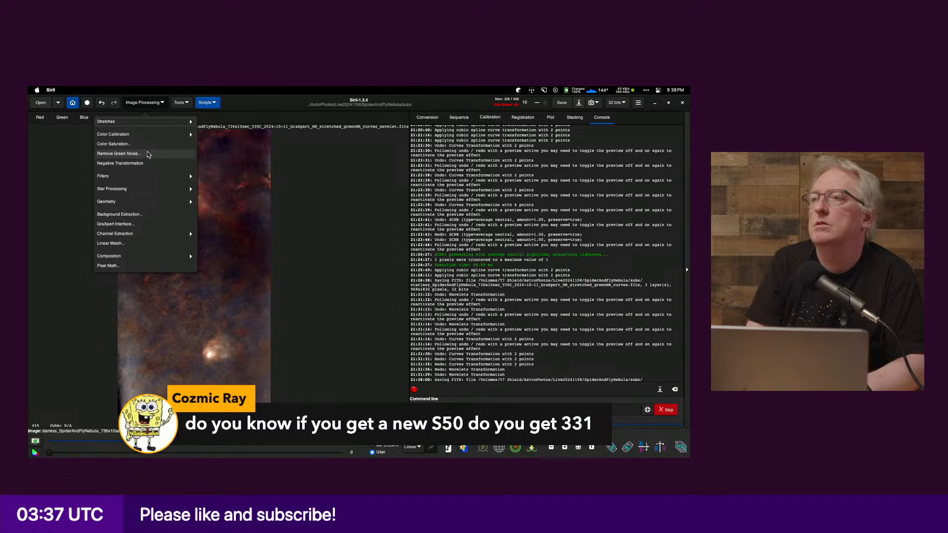
click(159, 189)
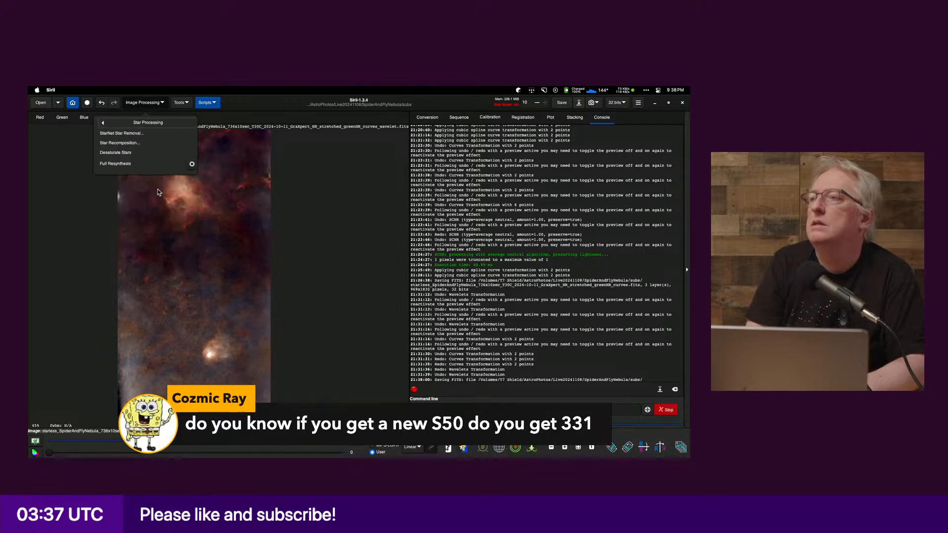
click(150, 143)
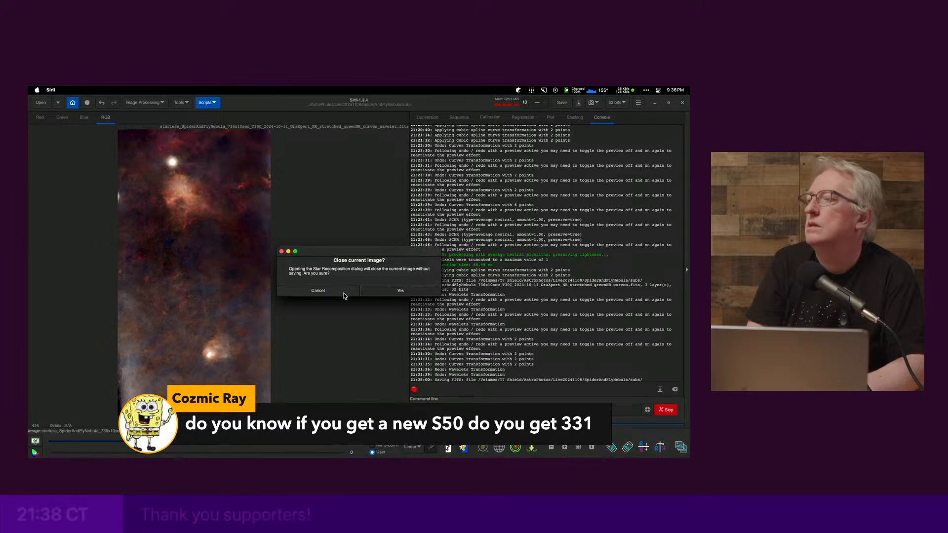
click(401, 290)
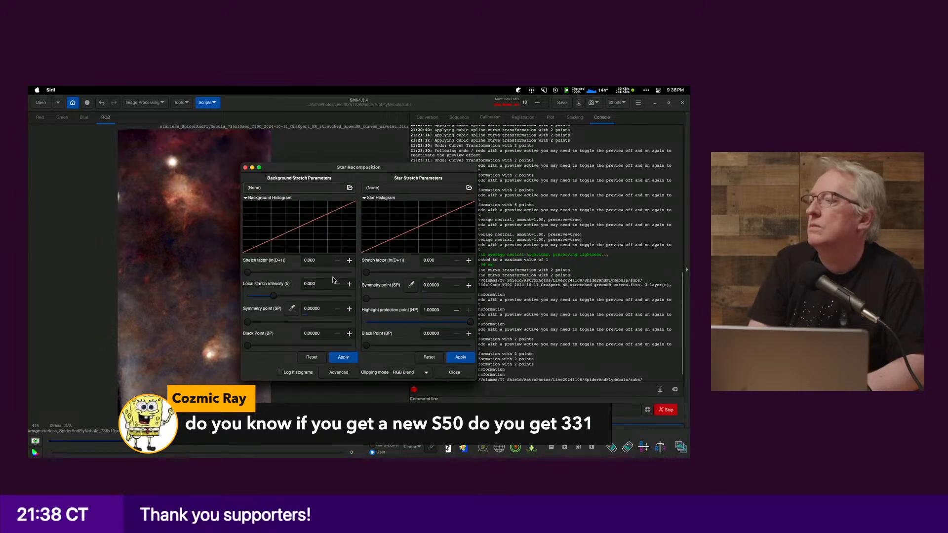
click(245, 168)
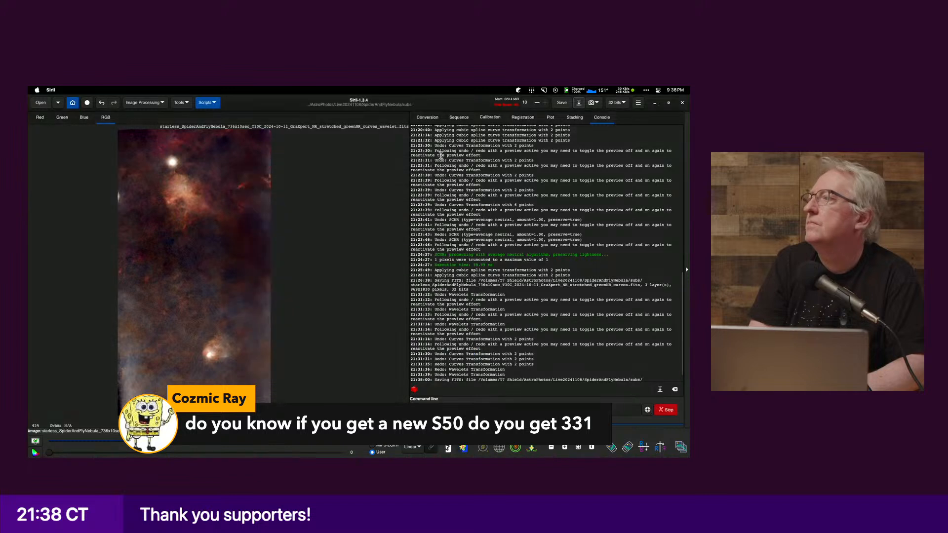
click(579, 103)
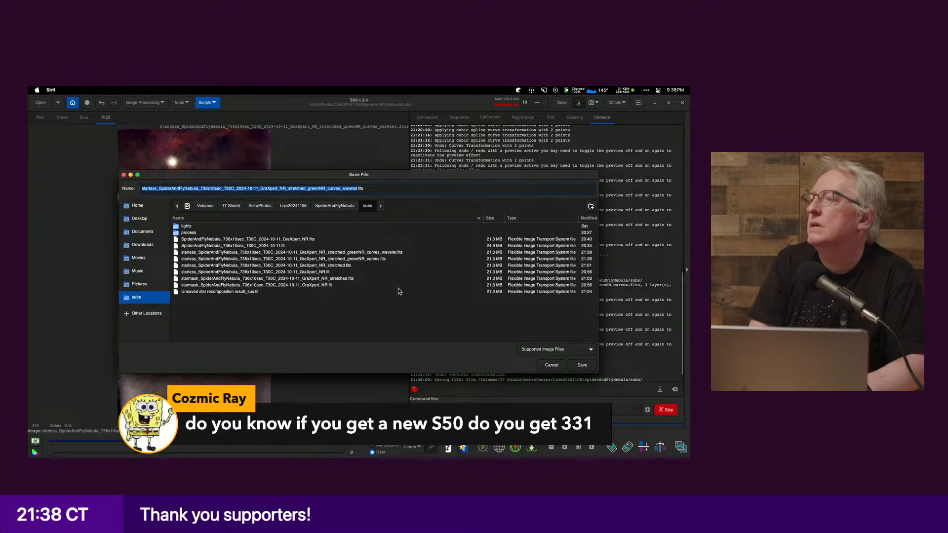
click(581, 366)
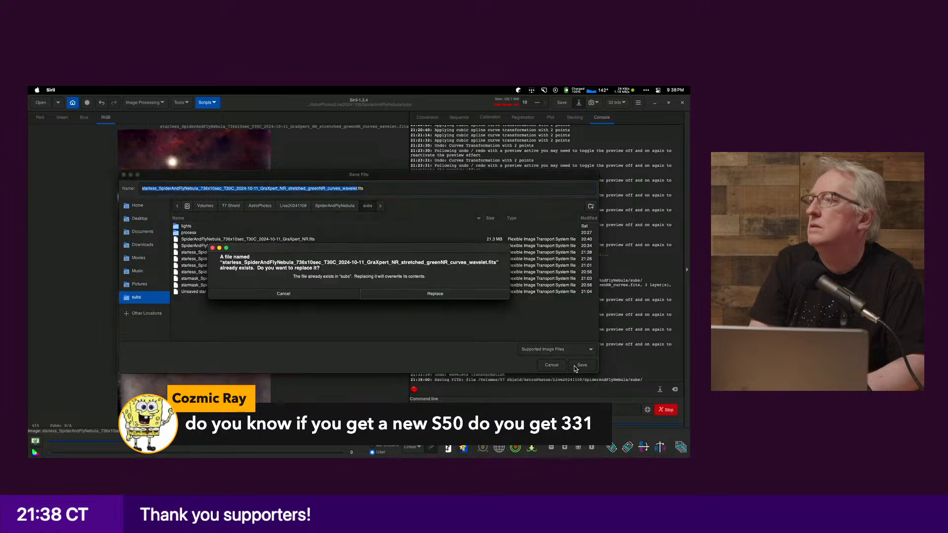
key(Return)
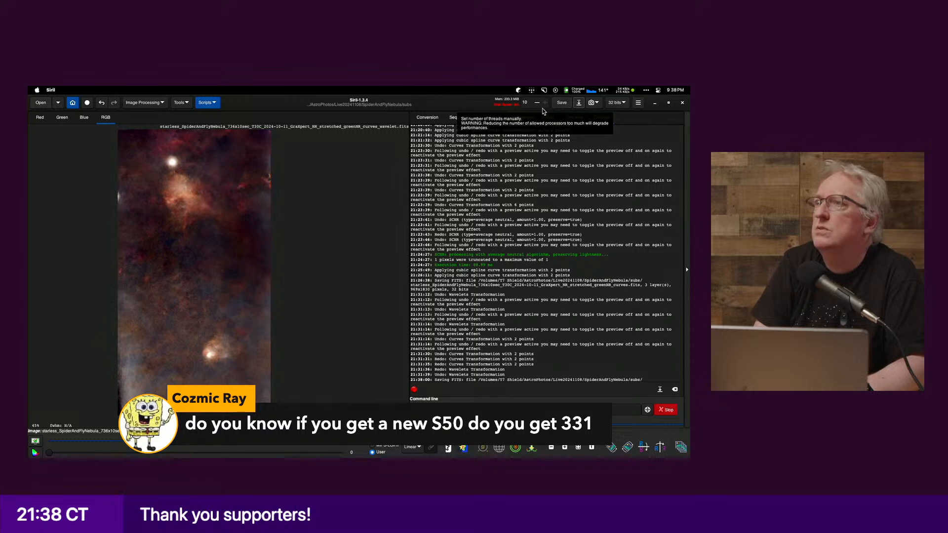
Step: Start Star Recomposition and agree to close the current image
click(142, 103)
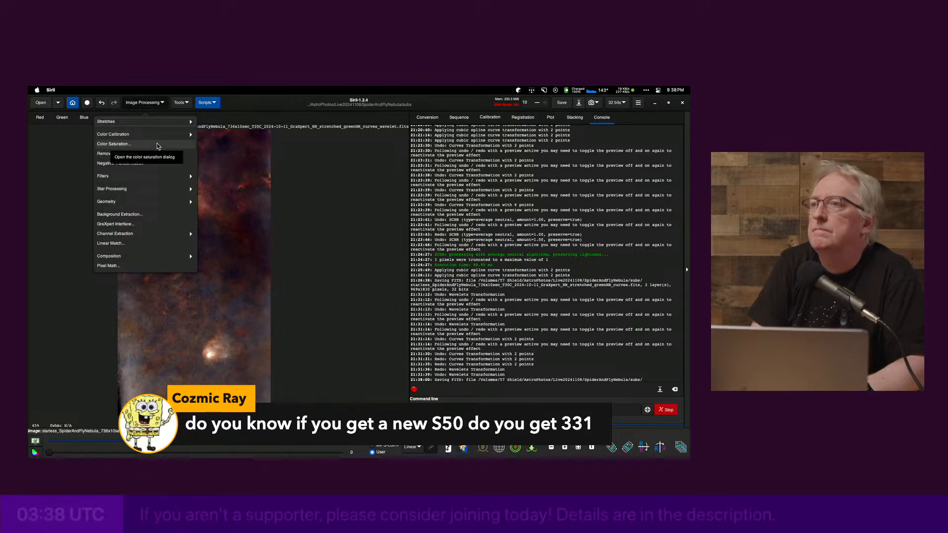
click(159, 189)
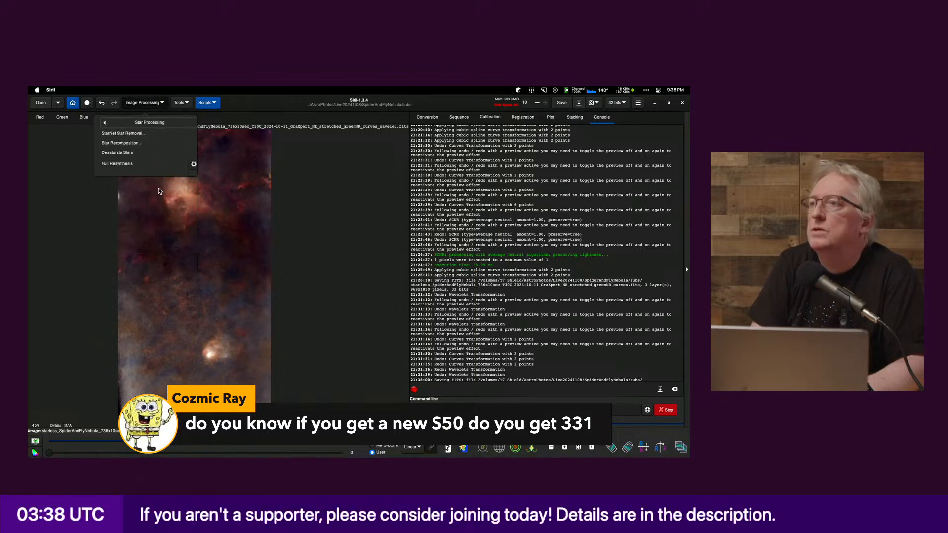
click(153, 142)
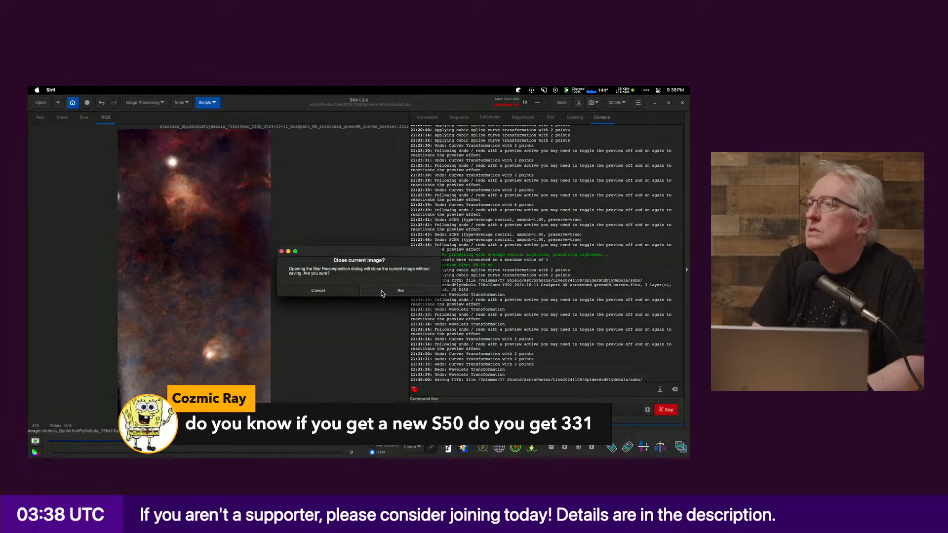
click(381, 292)
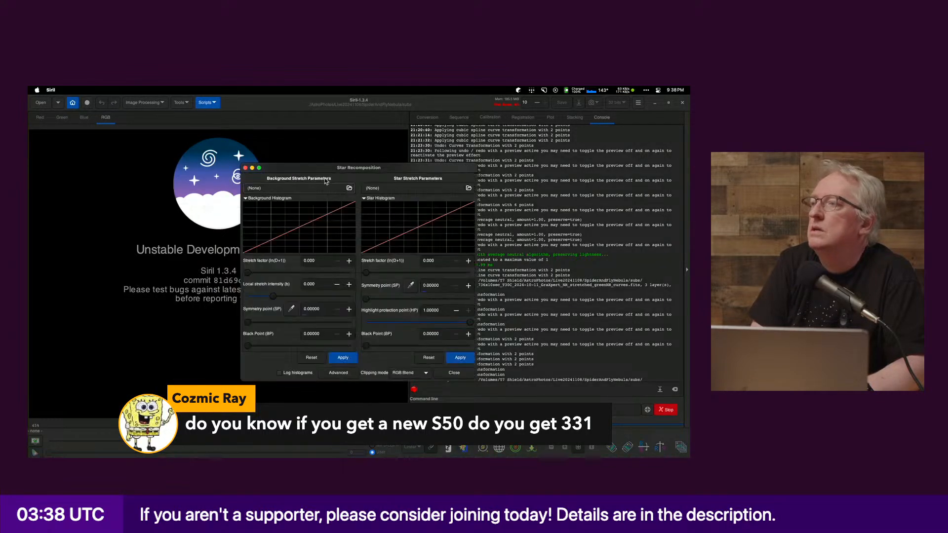
Step: Load the starless SpiderAndFlyNebula file ending in "stretched_greenNR_curves_wavelet.fits" from the subs folder as the recomposition background
click(350, 188)
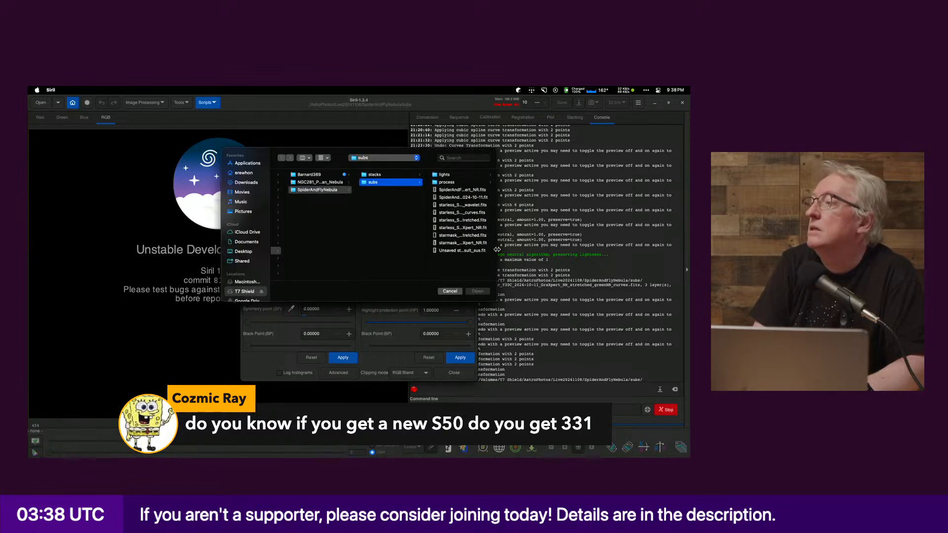
drag(497, 249, 688, 229)
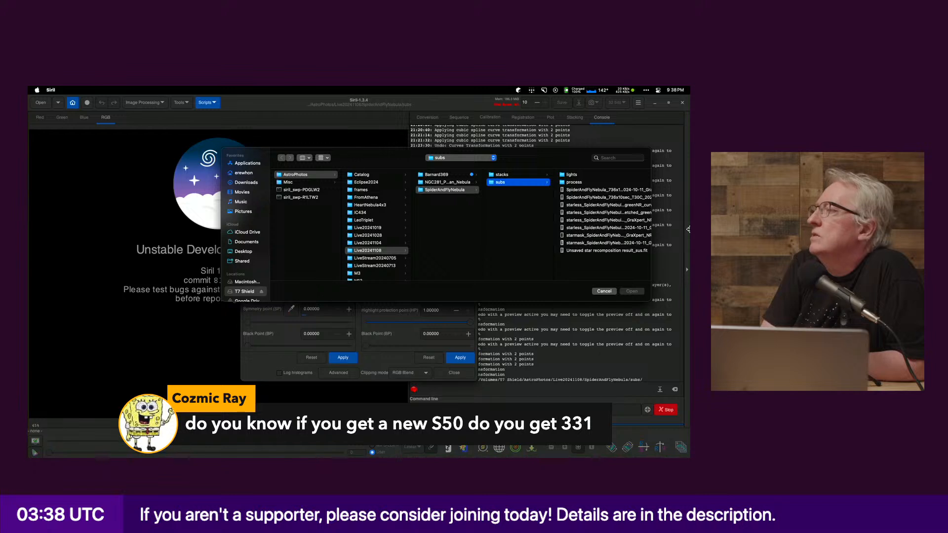
scroll(467, 268, right, 2)
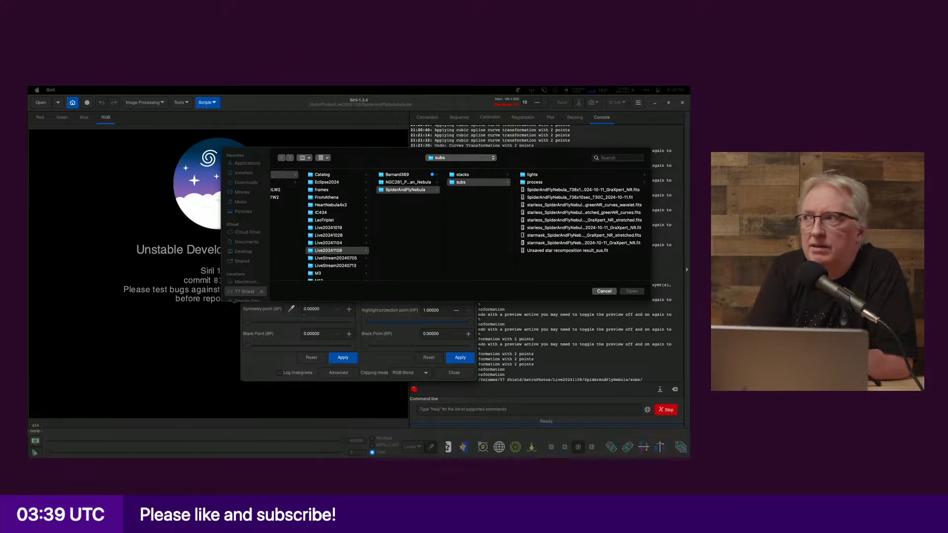
drag(404, 155, 267, 162)
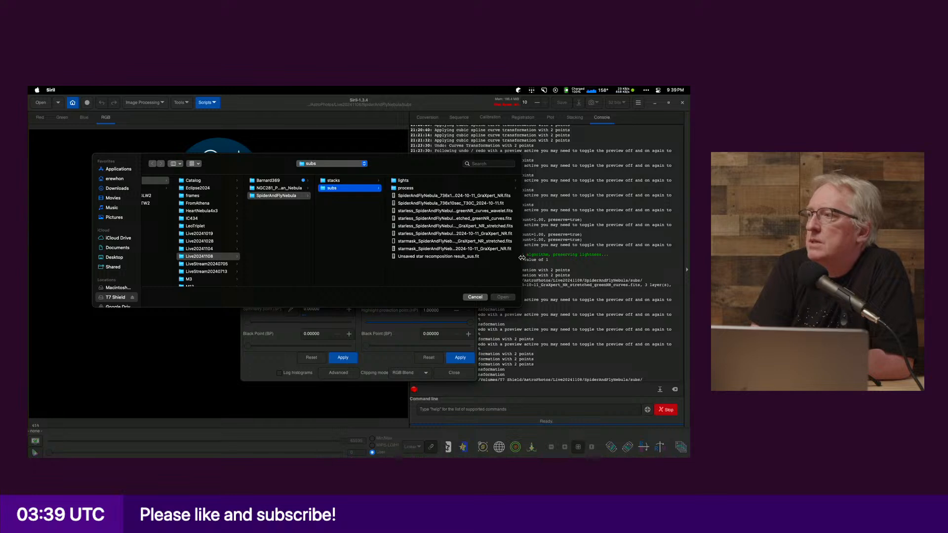
drag(522, 258, 583, 258)
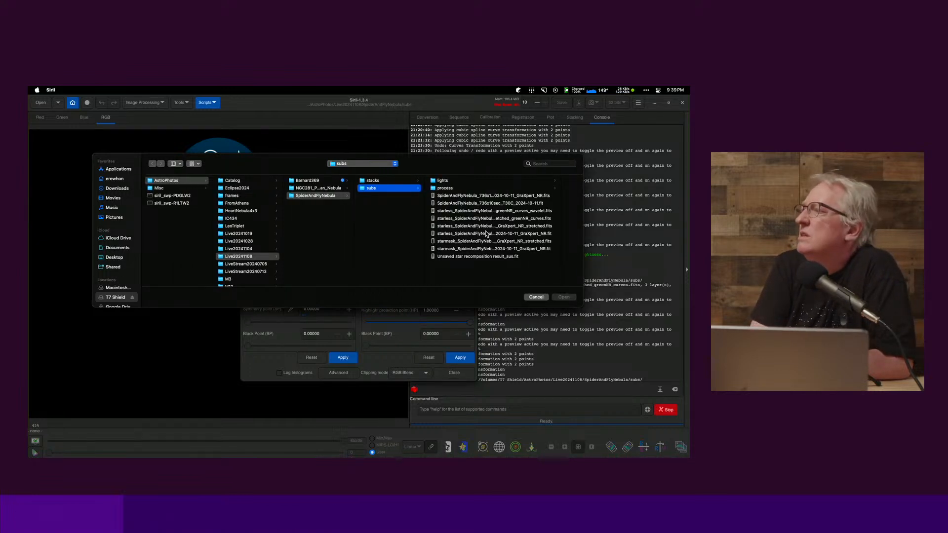
click(499, 219)
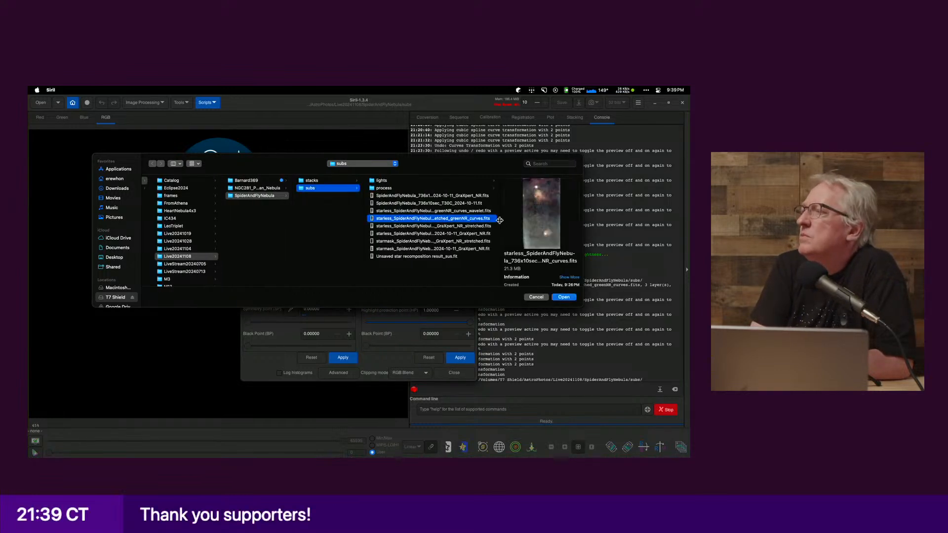
click(473, 212)
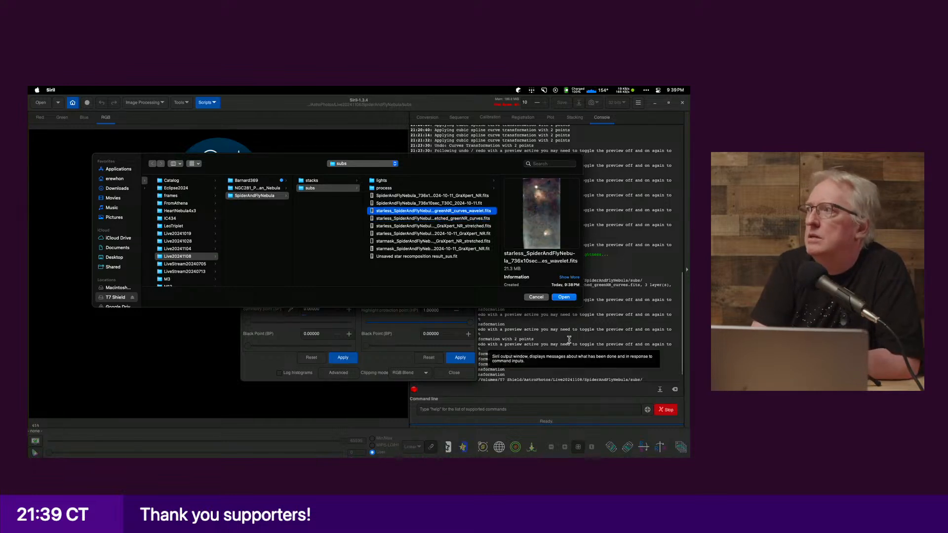
click(564, 298)
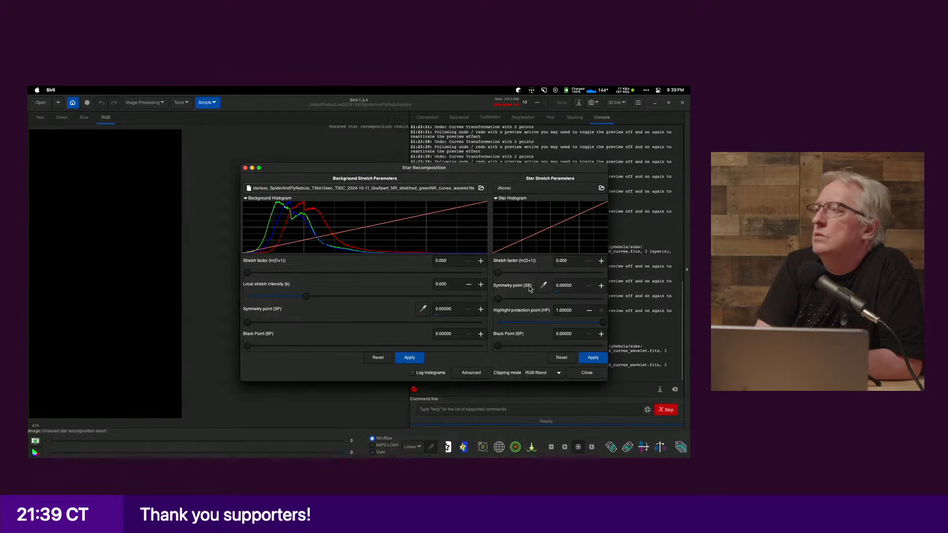
Step: Load the starmask SpiderAndFlyNebula file ending in "GraXpert_NR_stretched.fits" as the star image and move the Star Recomposition window clear of the preview
drag(489, 174, 399, 155)
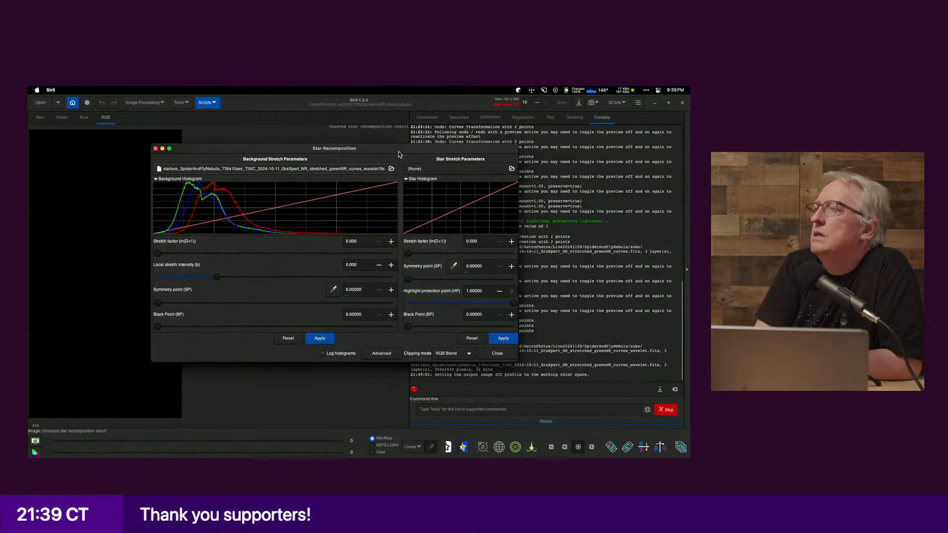
click(511, 169)
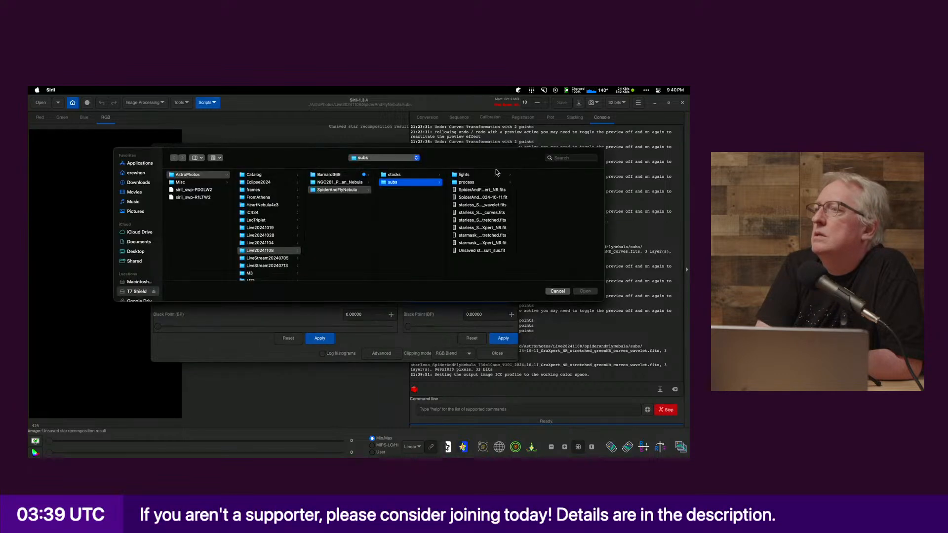
drag(517, 253, 602, 244)
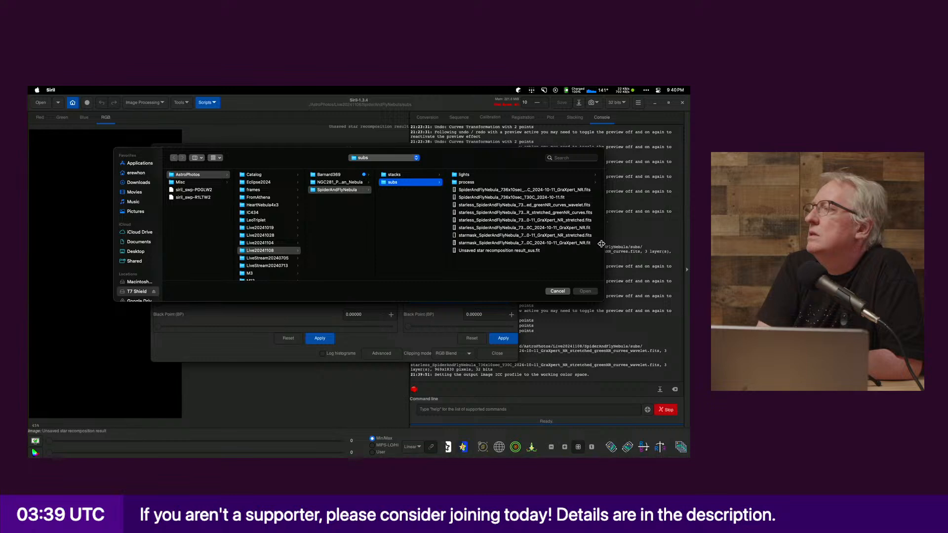
click(537, 235)
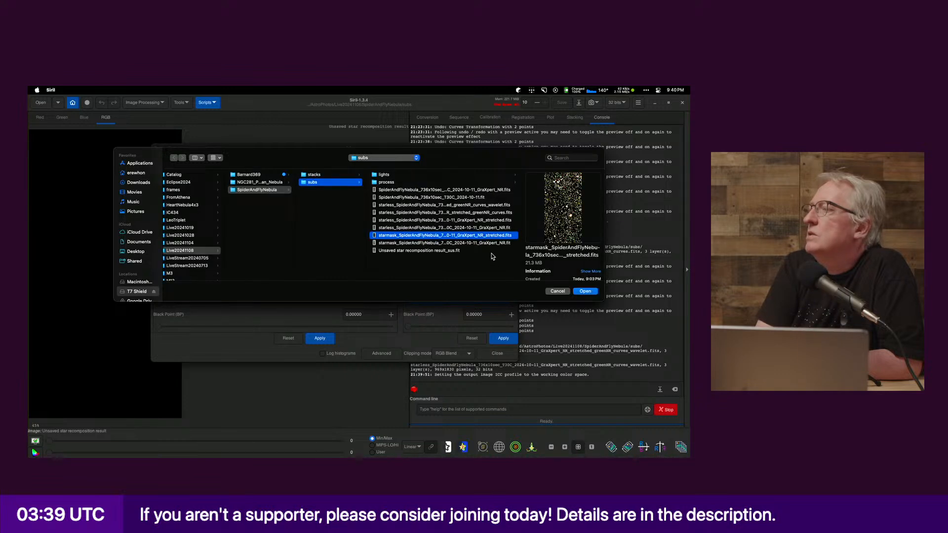
click(590, 294)
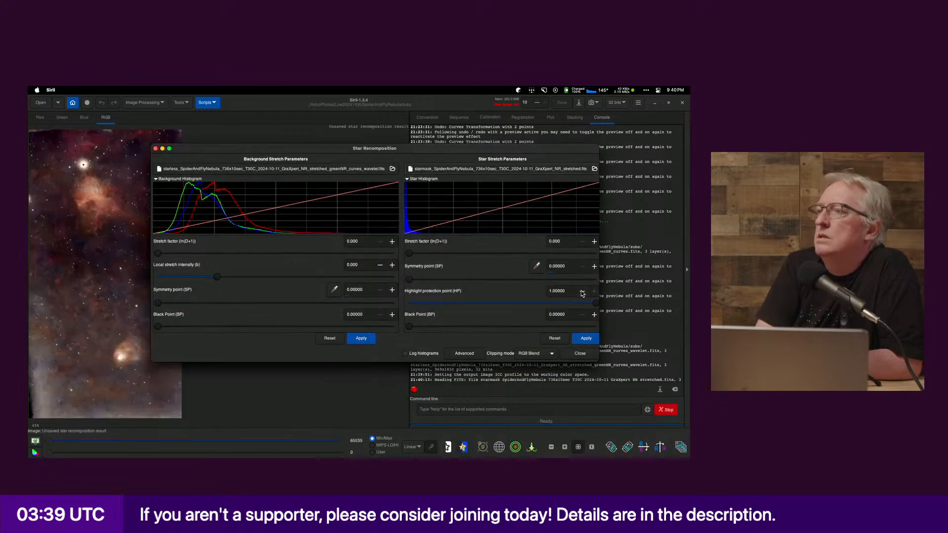
drag(346, 152, 411, 139)
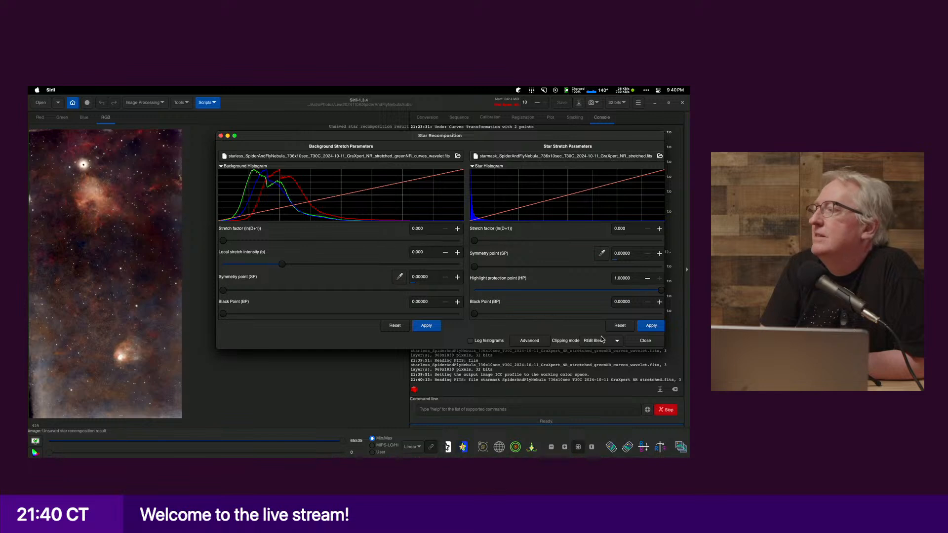
Step: Close Star Recomposition and save the recombined image as Spider_And_Fly_merged.fit in 32-bit floating point format
click(645, 341)
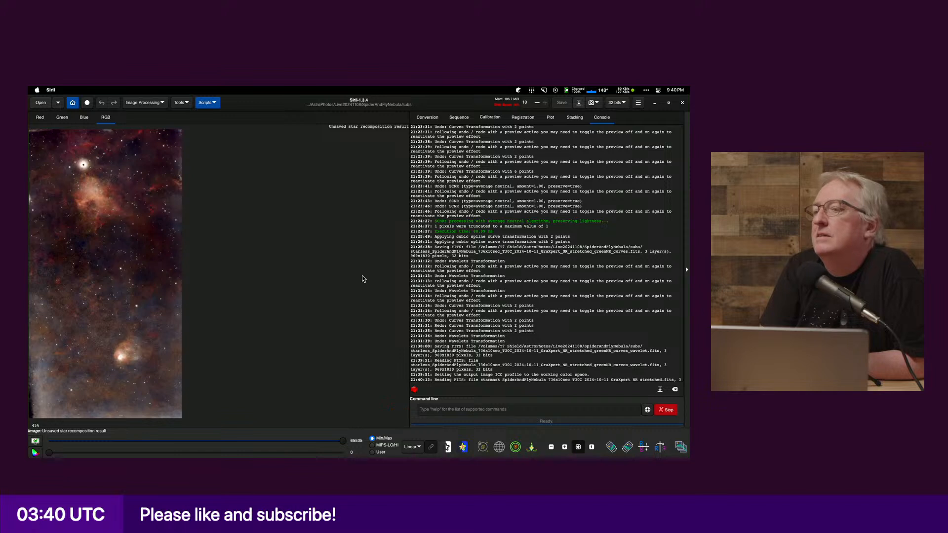
click(579, 103)
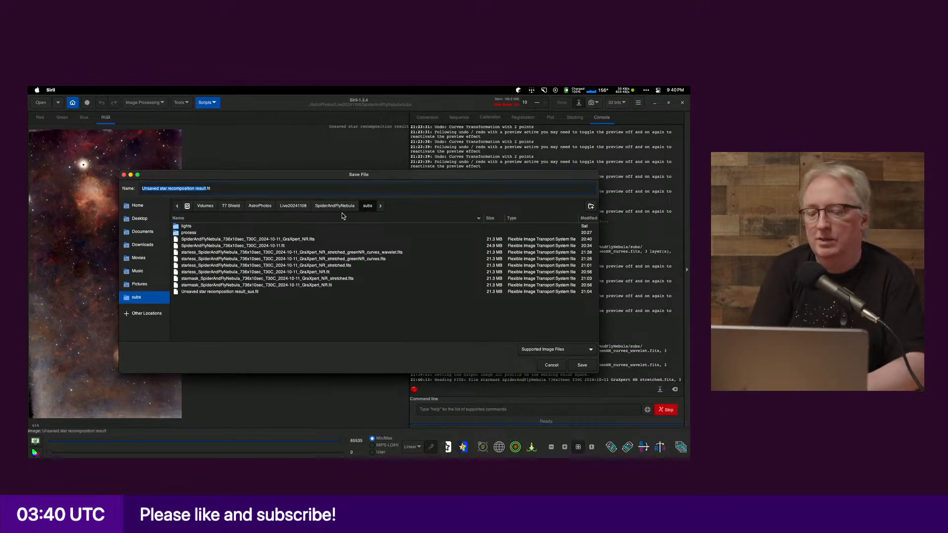
text(Spider_A)
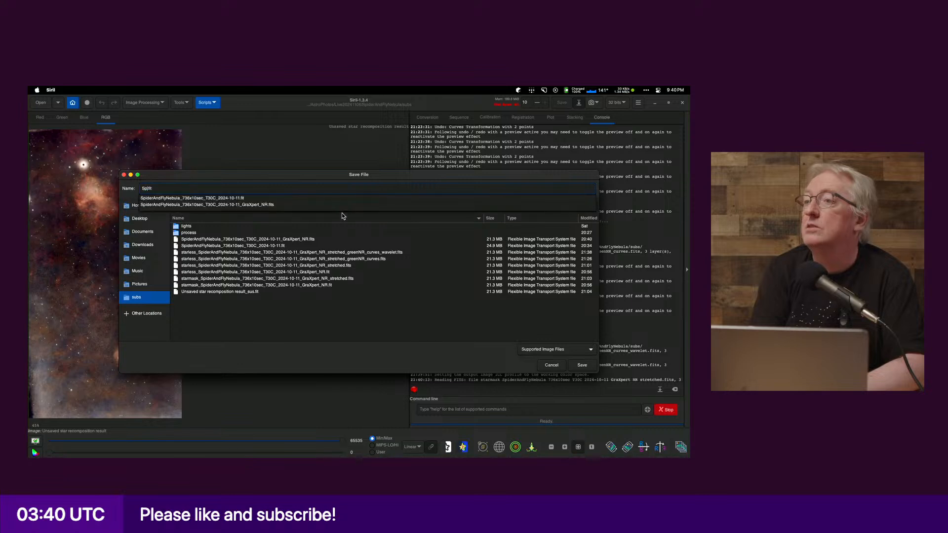
text(nd_Fly_merged)
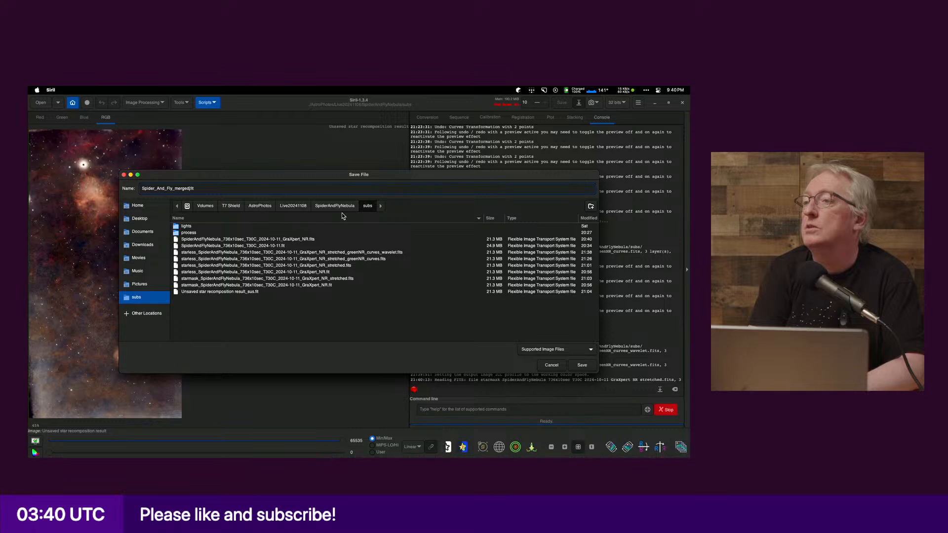
click(589, 370)
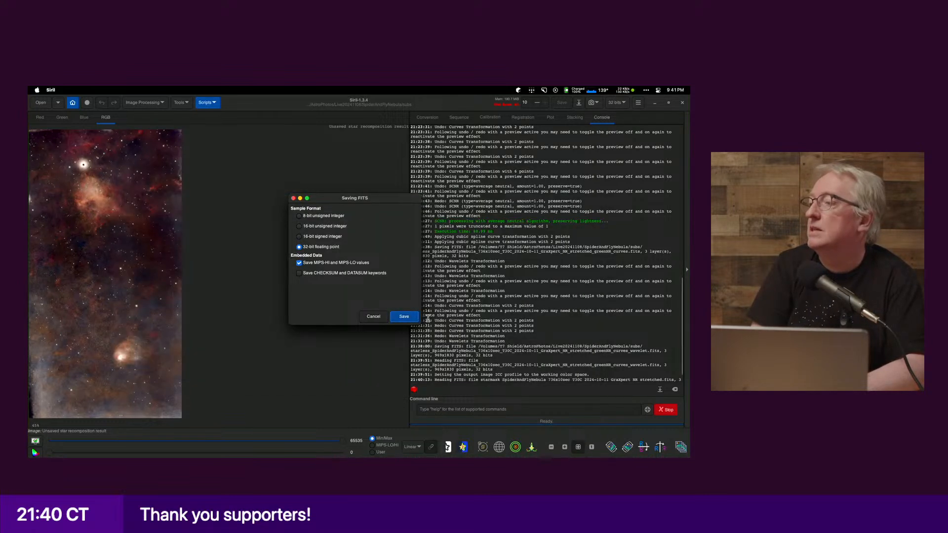
click(403, 318)
Step: Crop the merged image to a selection of about 752 × 1563 px that leaves out its uneven borders
drag(37, 137, 166, 396)
drag(38, 396, 45, 392)
drag(45, 391, 47, 384)
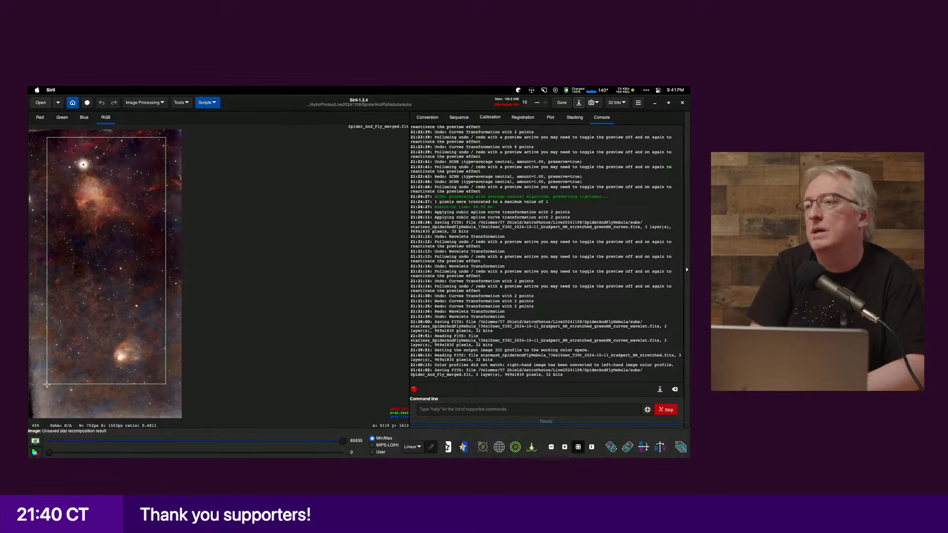
right_click(77, 217)
mouse_move(108, 273)
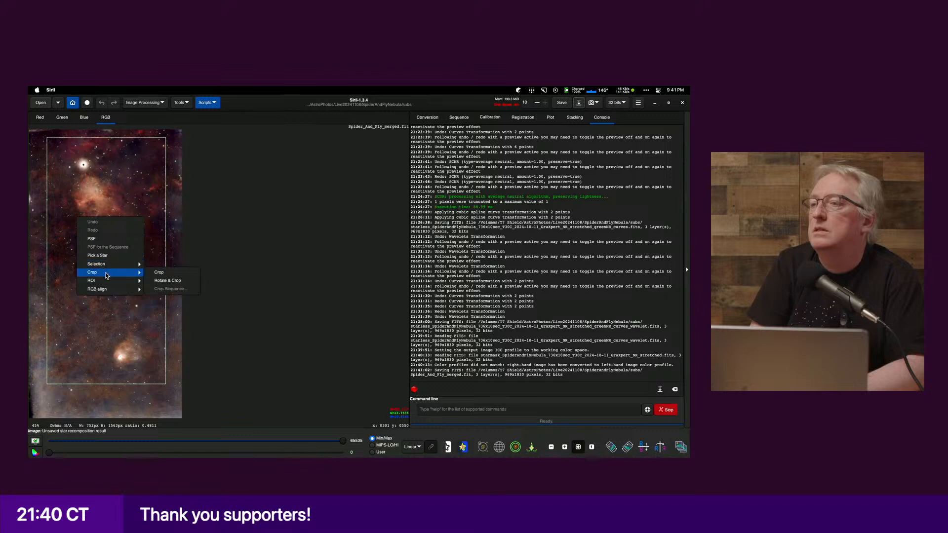
click(174, 282)
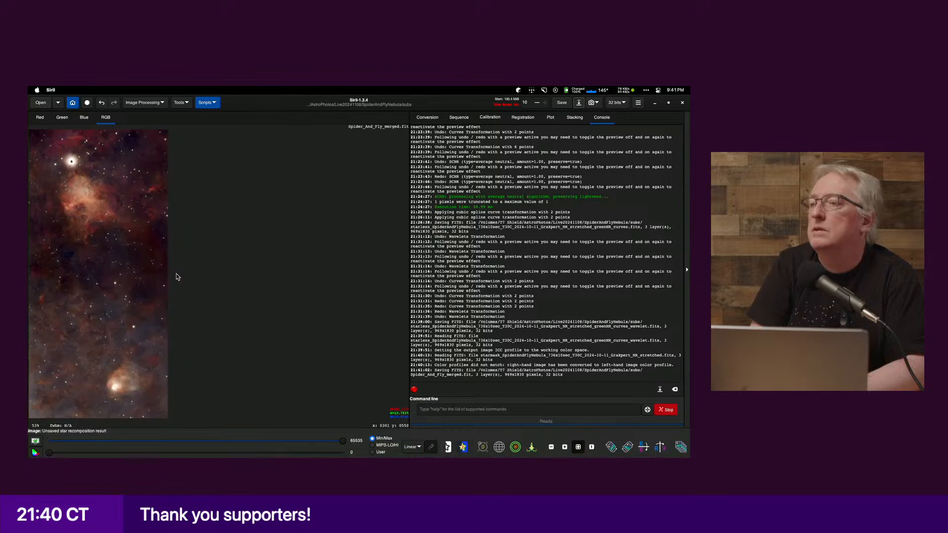
right_click(126, 273)
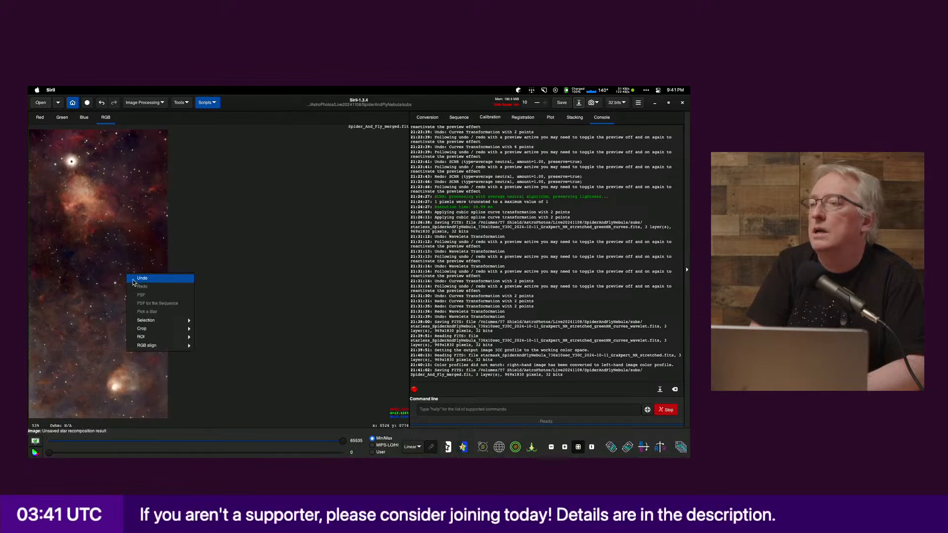
click(211, 237)
Step: Save the cropped image as a new 32-bit floating point FITS file named Spider_And_Fly_merged_cropped.fit
click(579, 103)
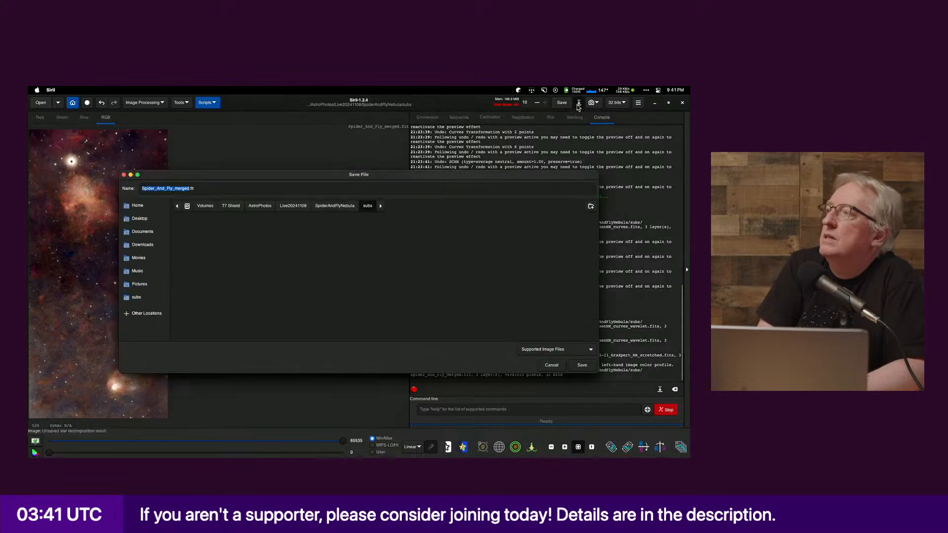
key(Right)
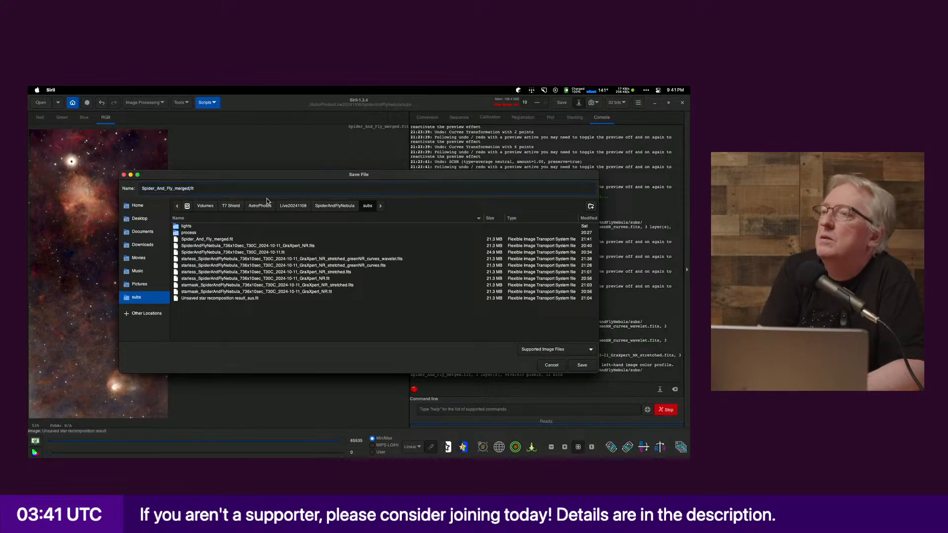
text(_)
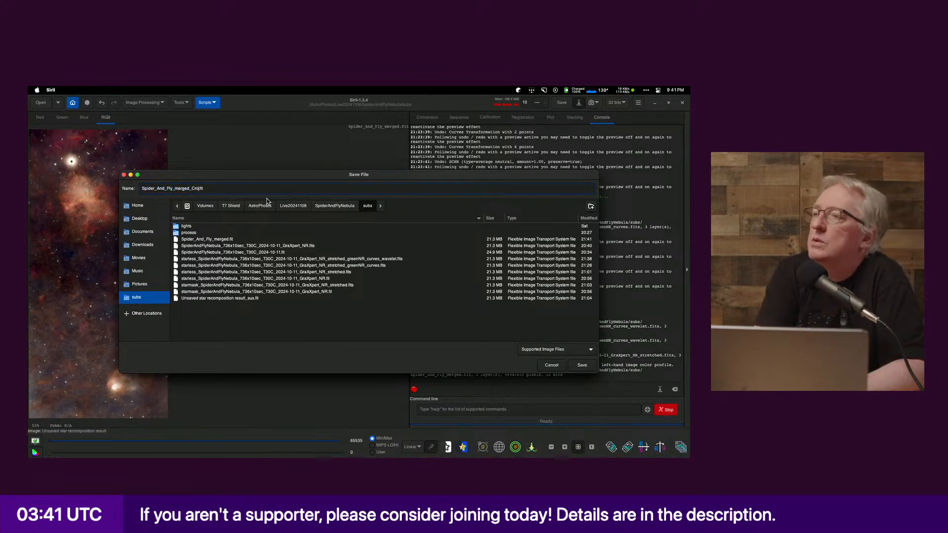
text(cropped)
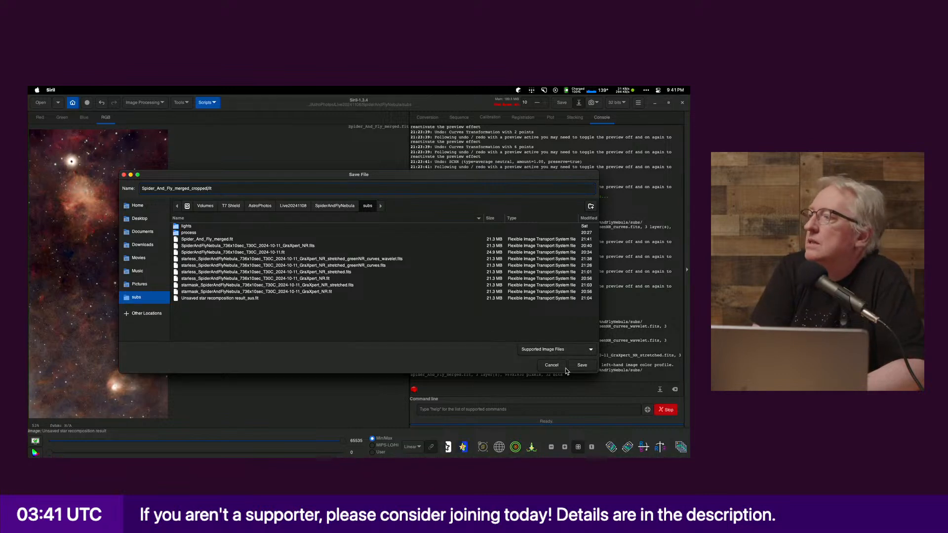
click(582, 365)
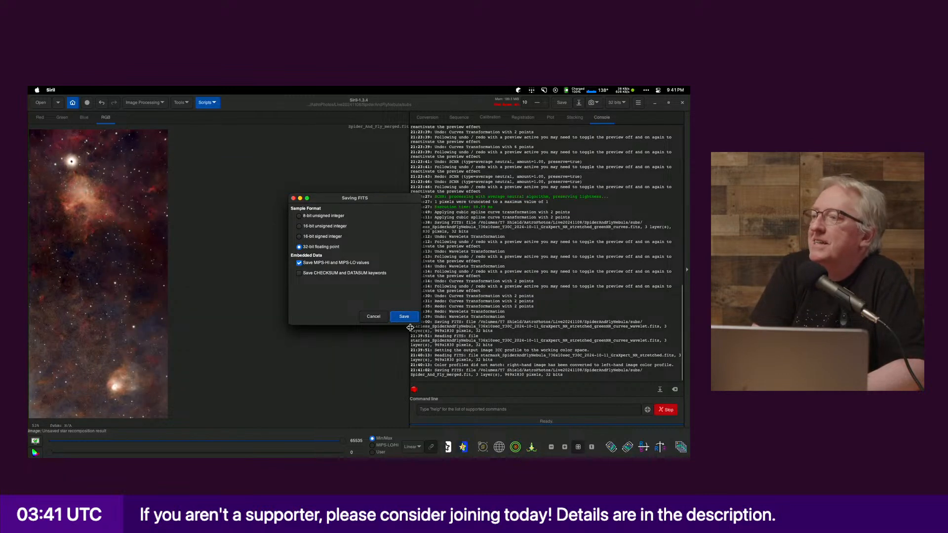
click(405, 317)
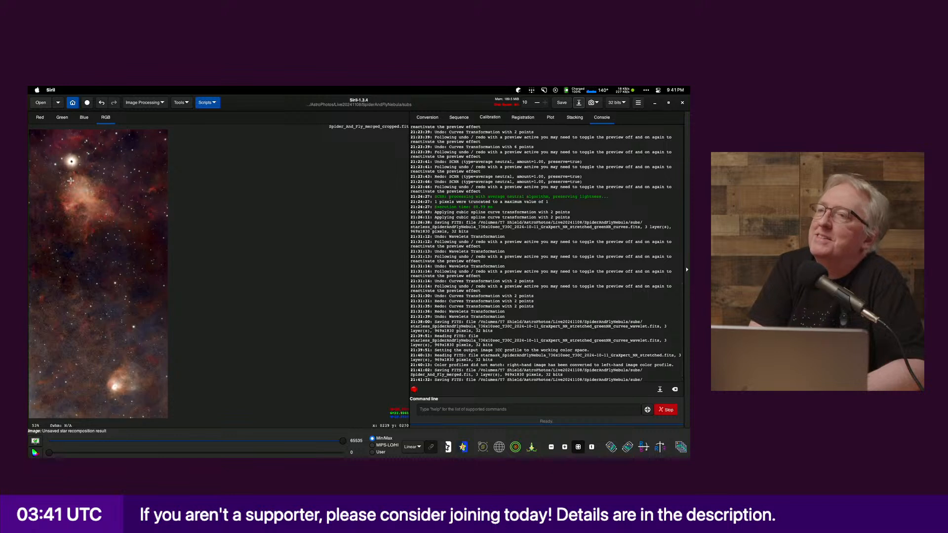
Step: Examine the cropped image at several magnifications, from the whole frame to the bright star and the nebula below it
click(565, 448)
click(564, 448)
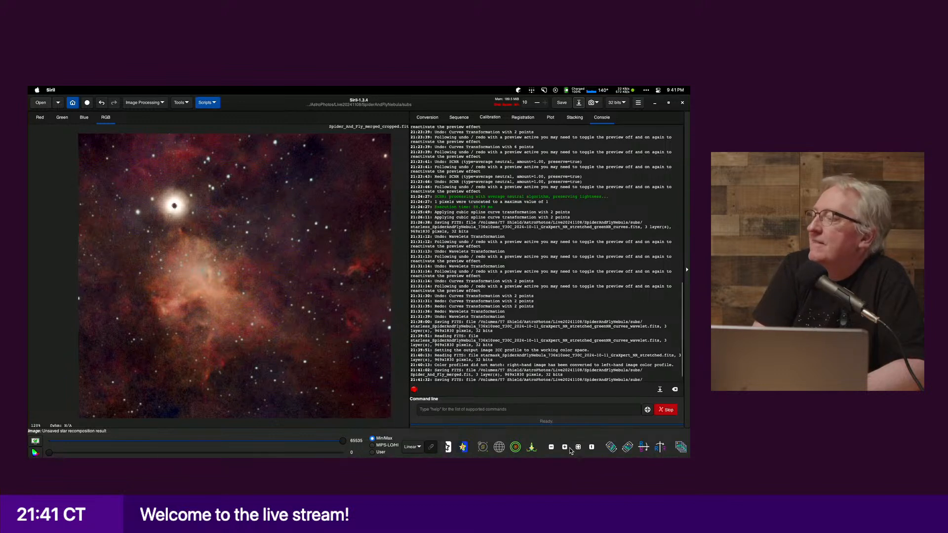
click(551, 447)
click(551, 447)
click(552, 447)
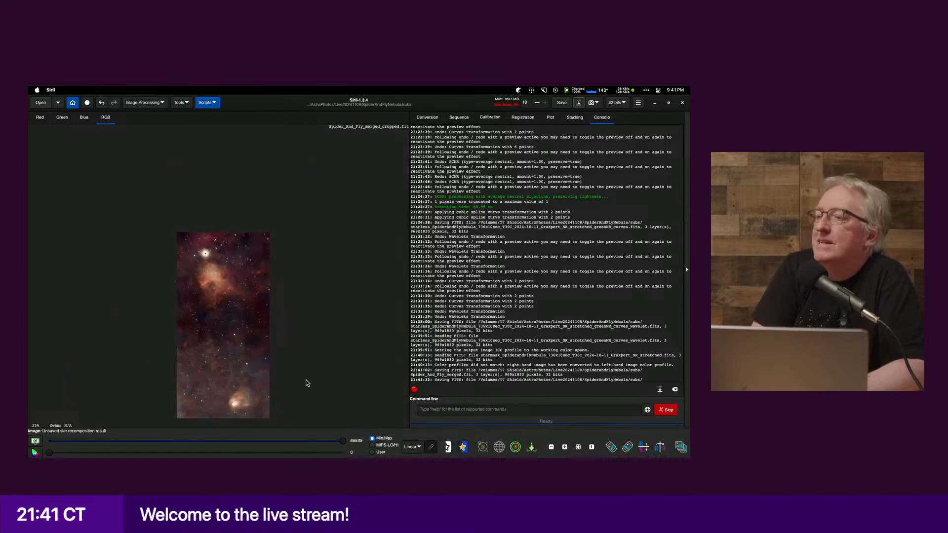
drag(225, 365, 214, 291)
click(256, 347)
ctrl+drag(253, 347, 230, 276)
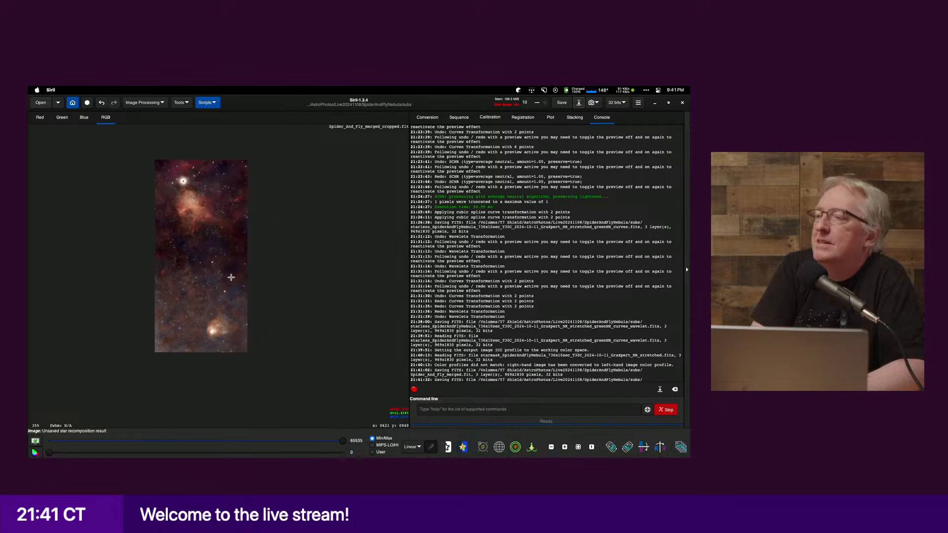
click(578, 447)
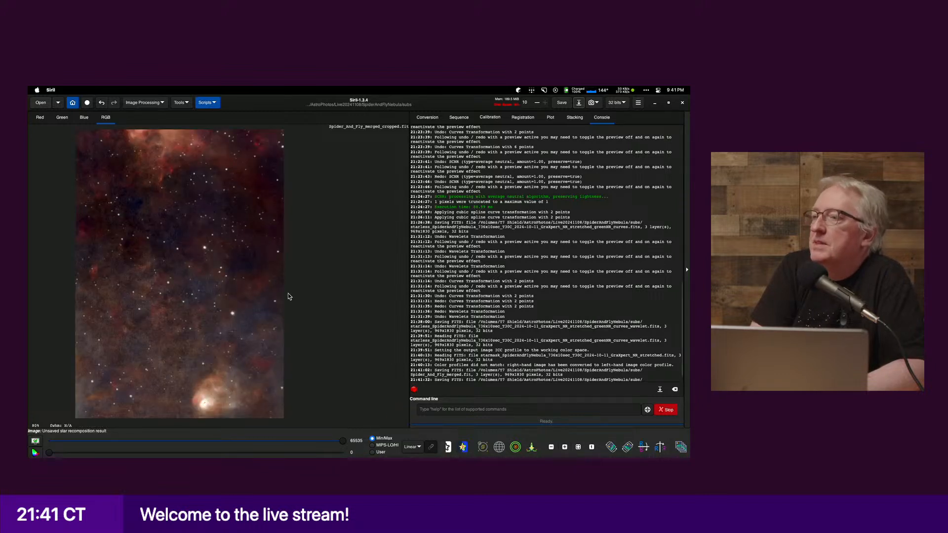
ctrl+drag(221, 242, 233, 341)
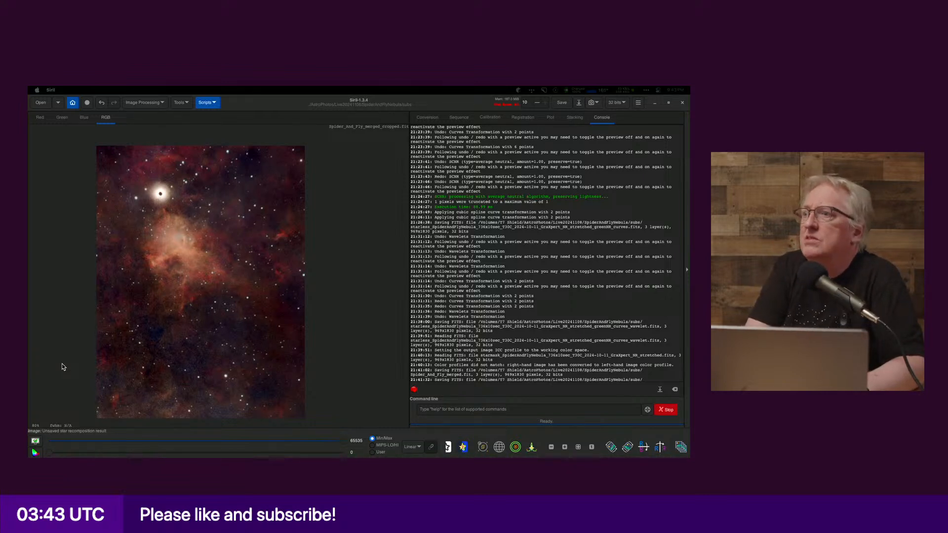
key(super+Tab)
key(super+Tab)
key(super+Tab)
key(super+Tab)
key(super+Tab)
key(super+Tab)
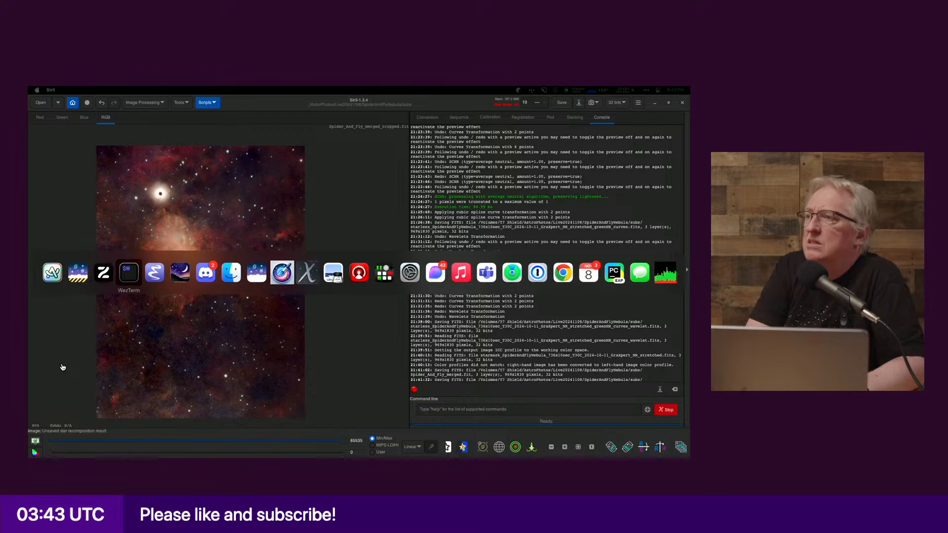
key(Escape)
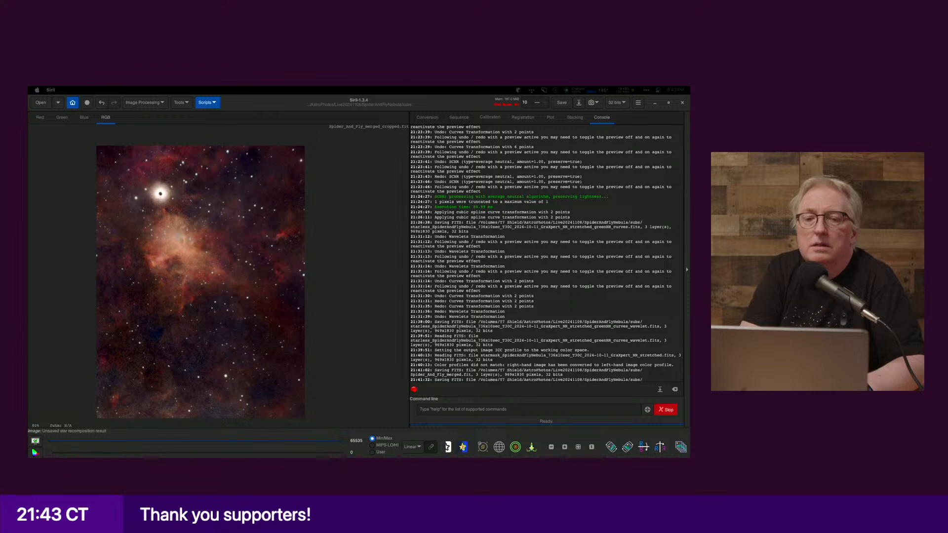
Step: Switch to the WezTerm terminal, bring its window into view and run ./setiastrocosmicclaritymac in the ~/Astro/CosmicClarity folder
key(super+Tab)
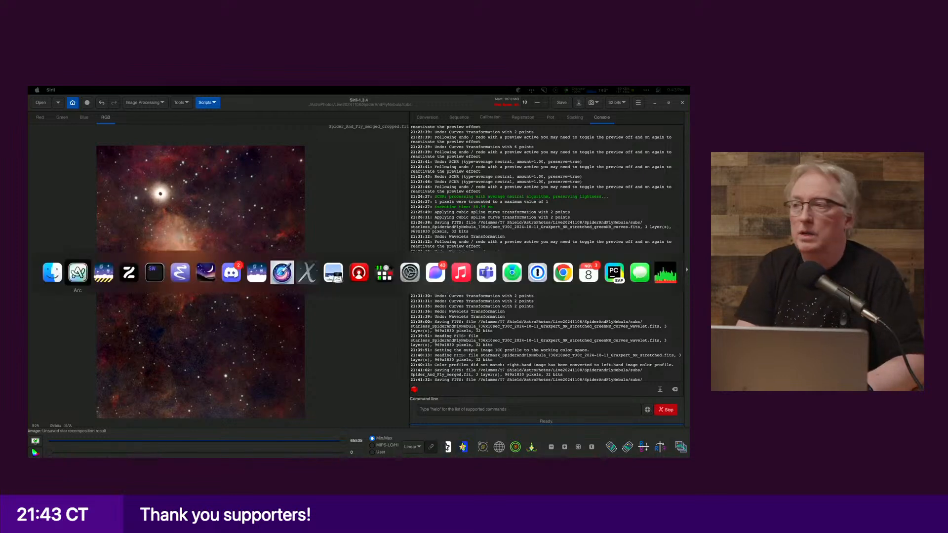
key(Tab)
key(Tab)
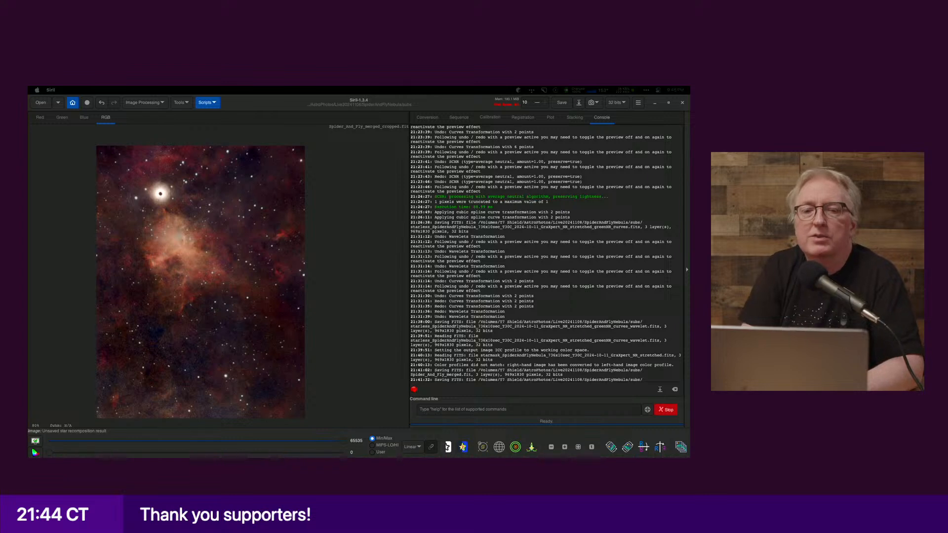
drag(29, 114, 340, 140)
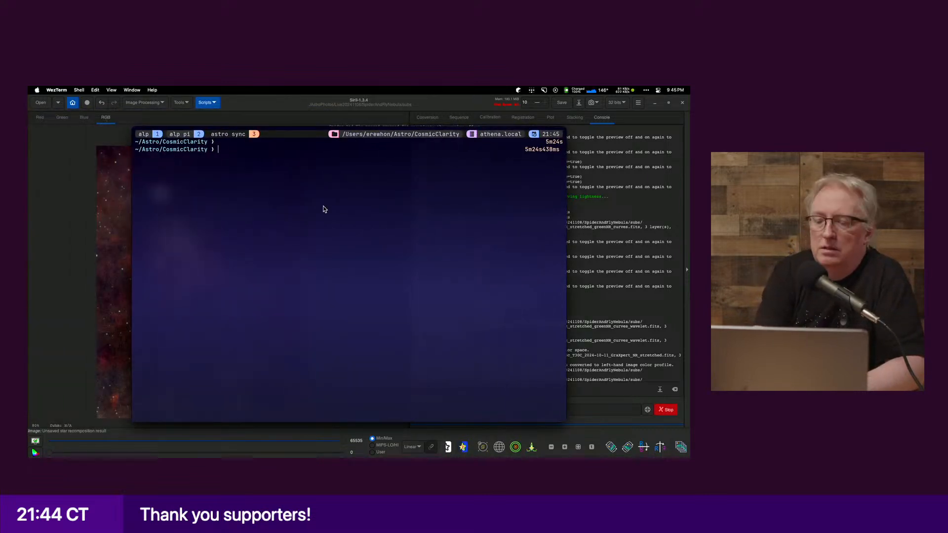
text(./)
key(Right)
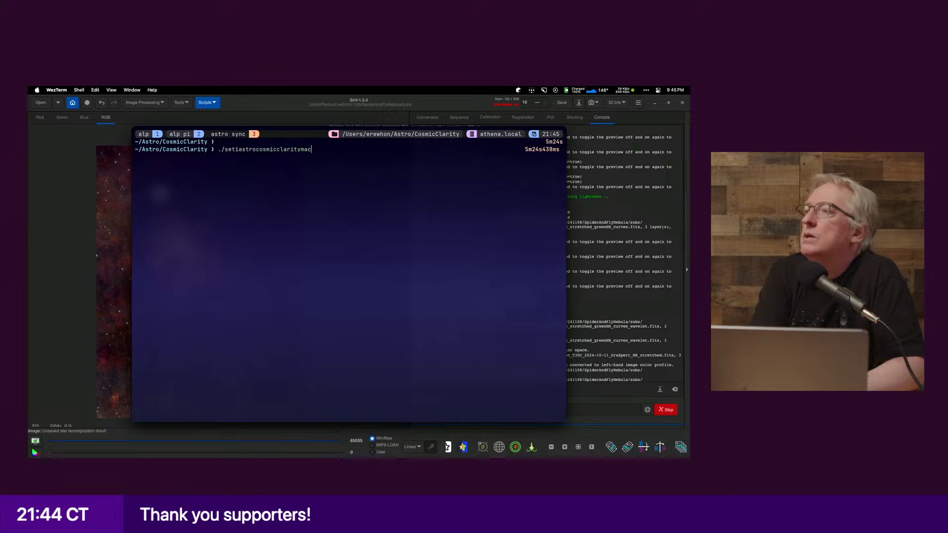
key(Return)
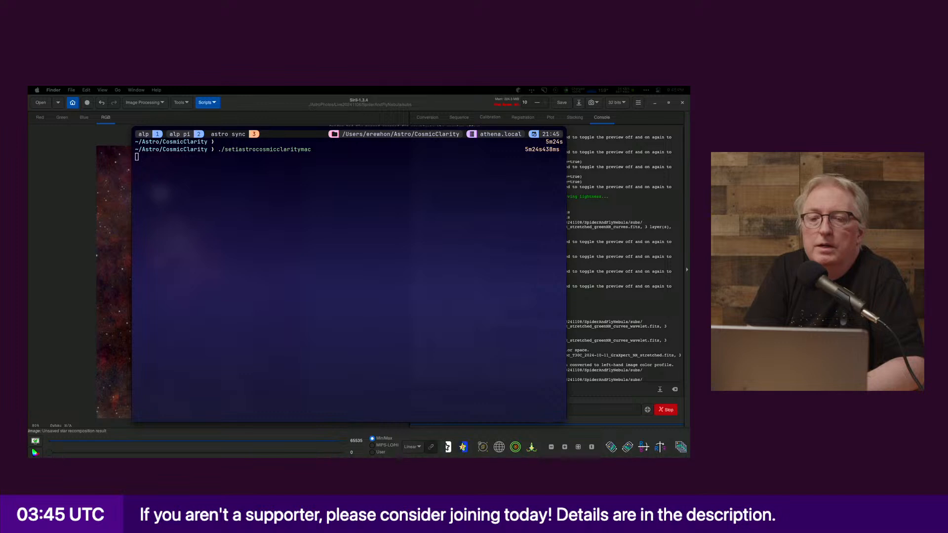
Step: Switch to Finder and bring the CosmicClarity folder window and the SpiderAndFlyNebula subs folder window into view
drag(29, 117, 183, 115)
key(ctrl+alt+Left)
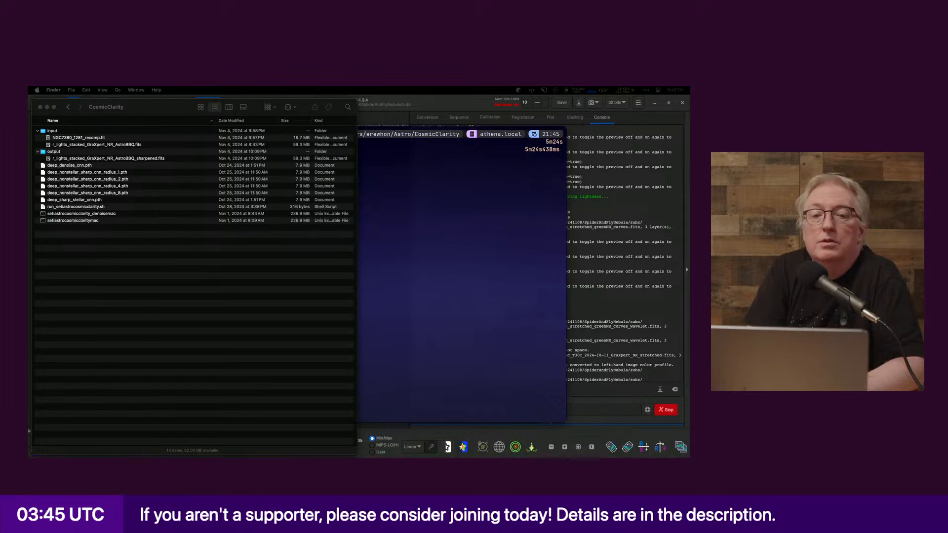
drag(10, 198, 28, 198)
drag(5, 254, 419, 161)
Step: Preview Spider_And_Fly_merged_cropped.fit in the subs folder and copy it into the CosmicClarity input folder
key(space)
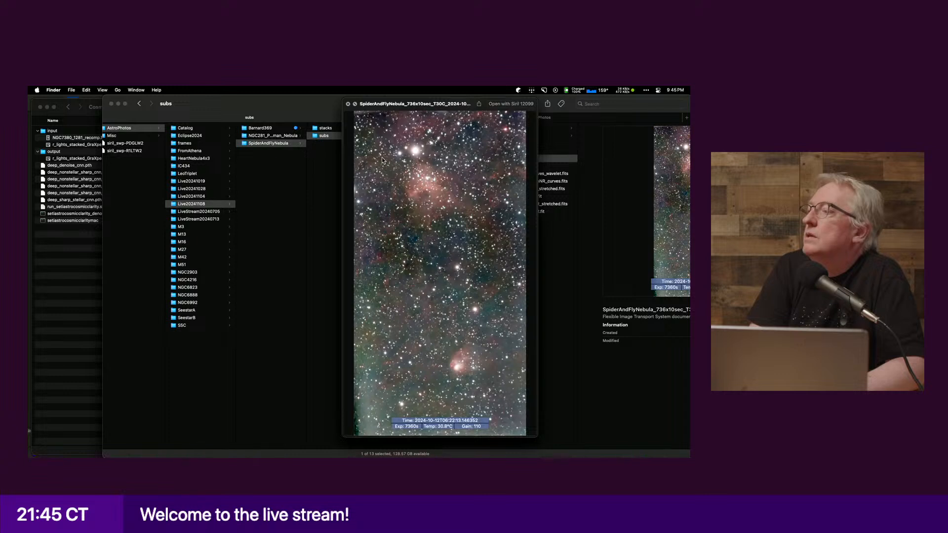
key(space)
click(420, 151)
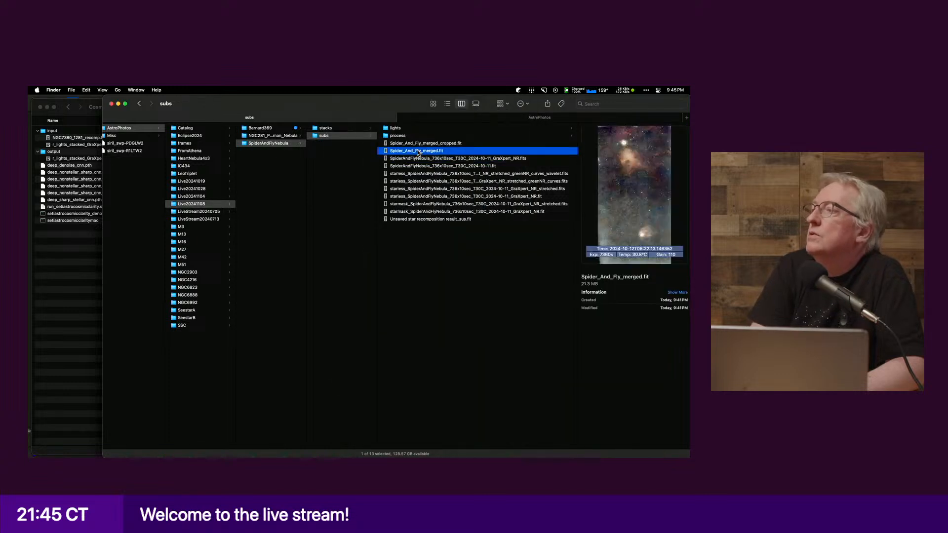
click(421, 143)
key(space)
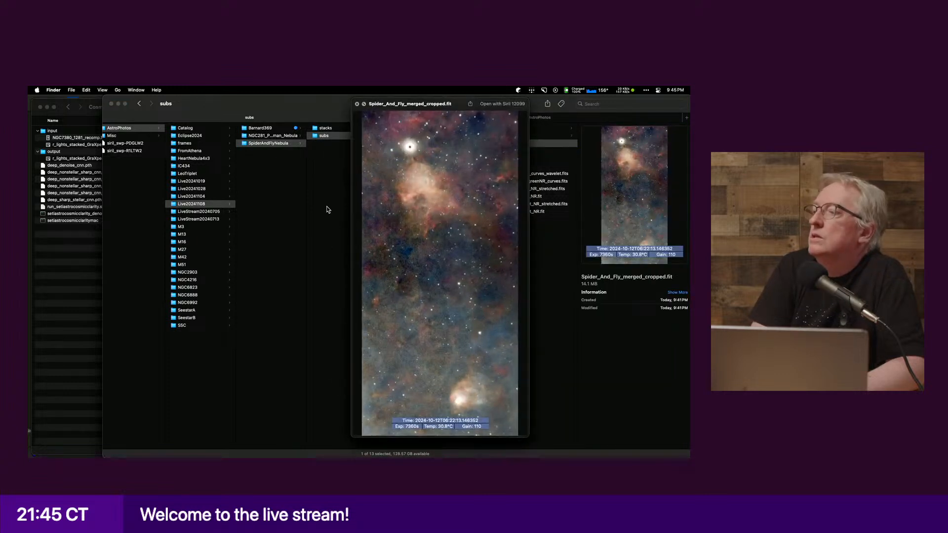
key(space)
drag(103, 217, 373, 250)
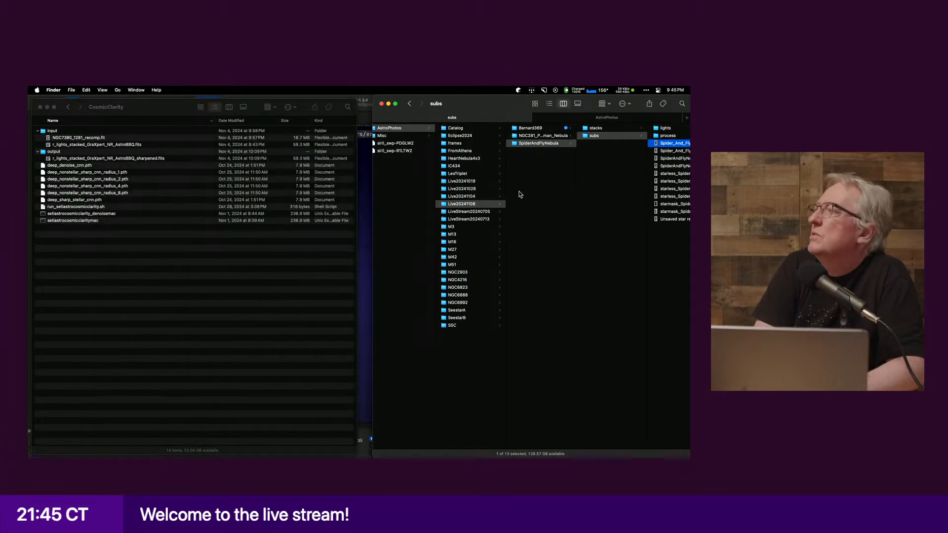
drag(675, 145, 105, 138)
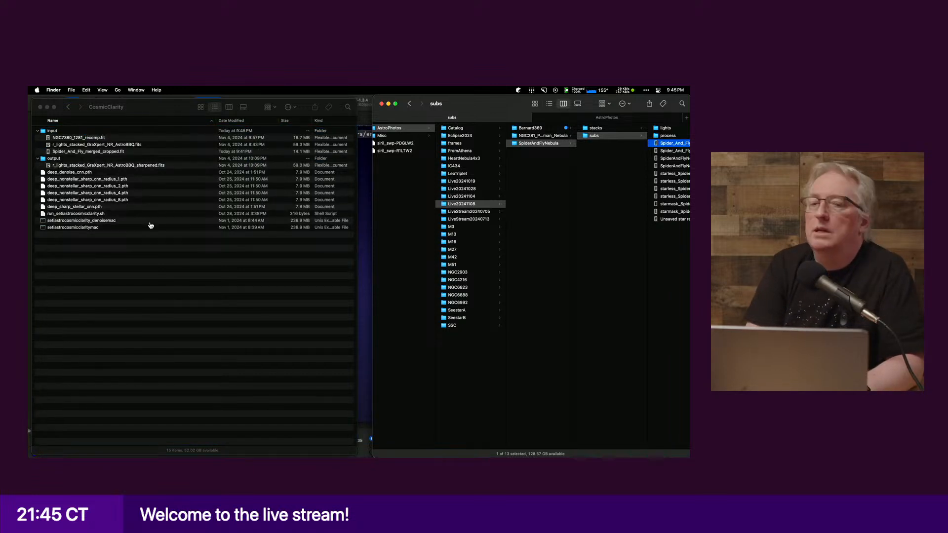
Step: Switch to Cosmic Clarity and run sharpening with GPU acceleration, mode Both, PSF 3.0, stellar amount 0.90 and non-stellar amount 0.50, watching the terminal
key(super+Tab)
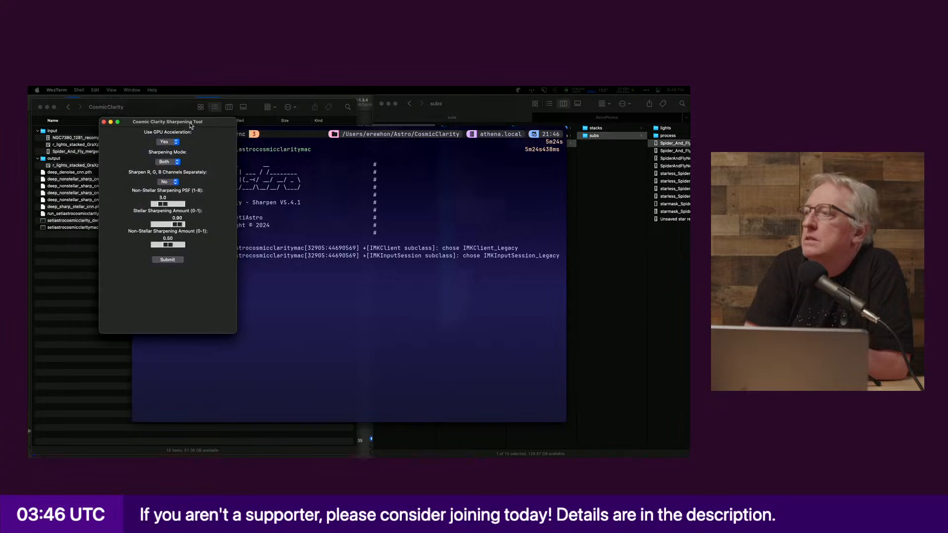
drag(192, 120, 161, 173)
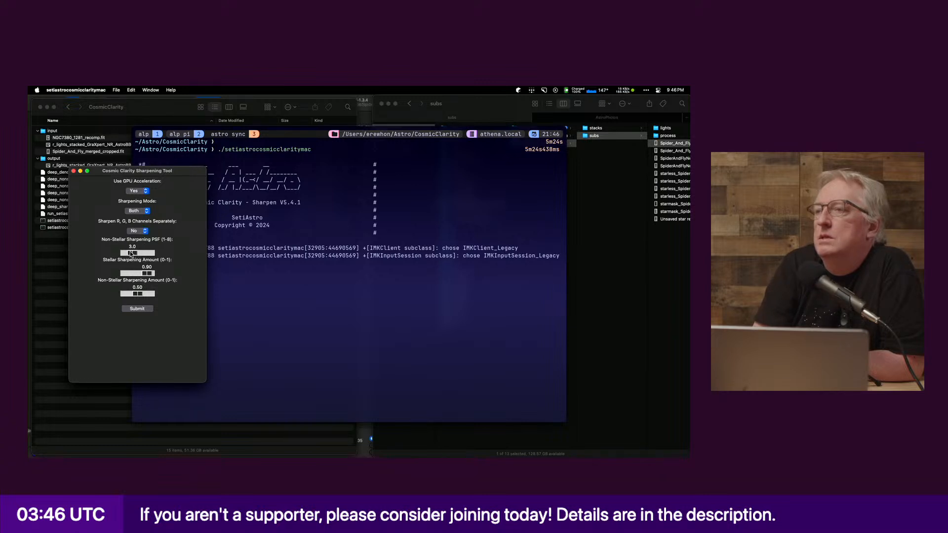
click(137, 310)
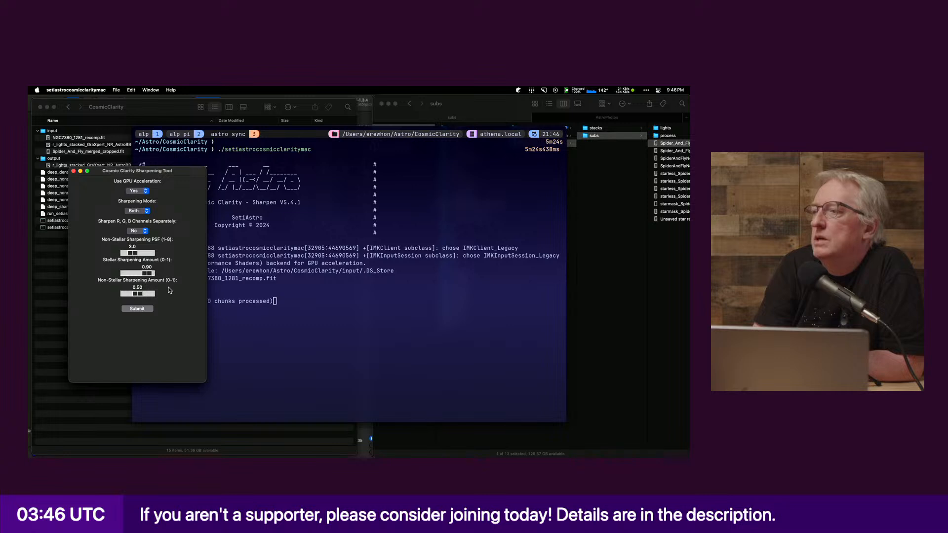
click(291, 135)
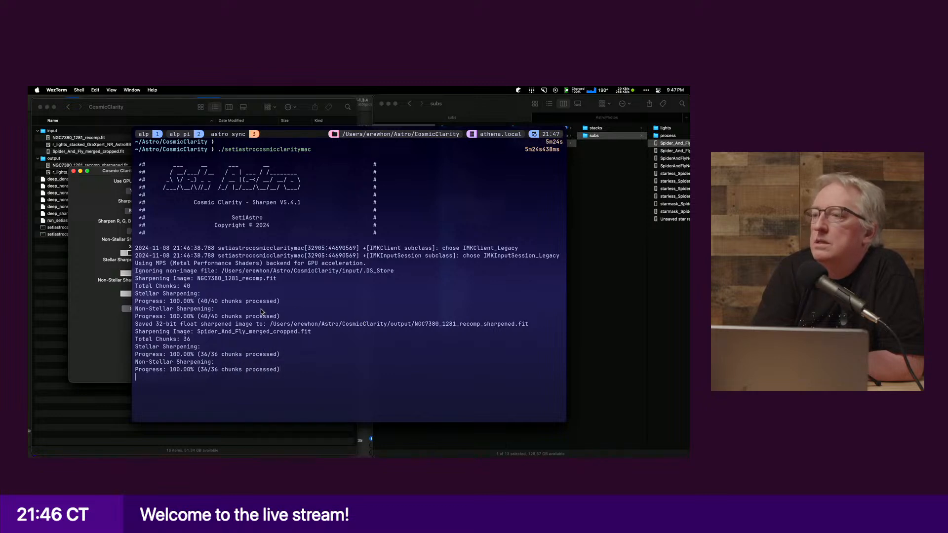
Step: In Finder, preview Spider_And_Fly_merged_cropped_sharpened.fit in the CosmicClarity output folder and copy it into the subs folder
click(142, 112)
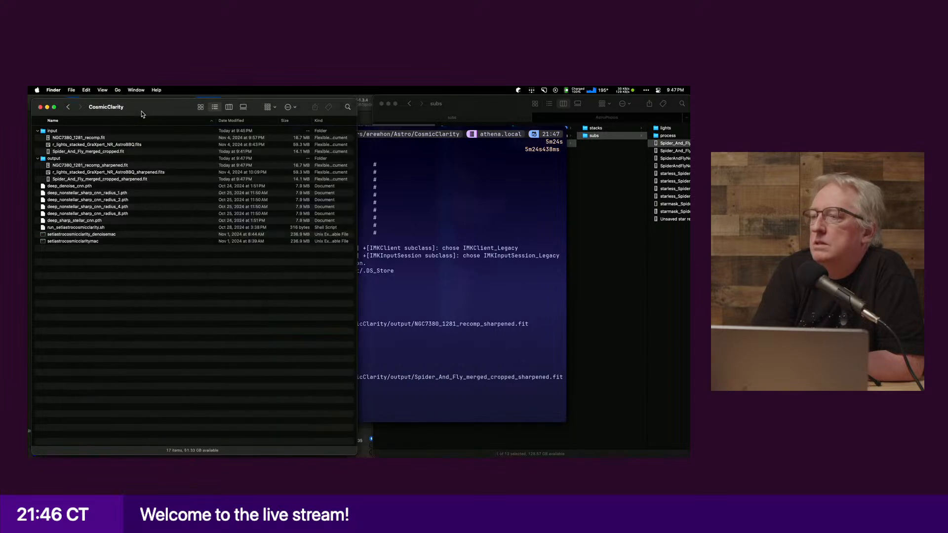
click(83, 180)
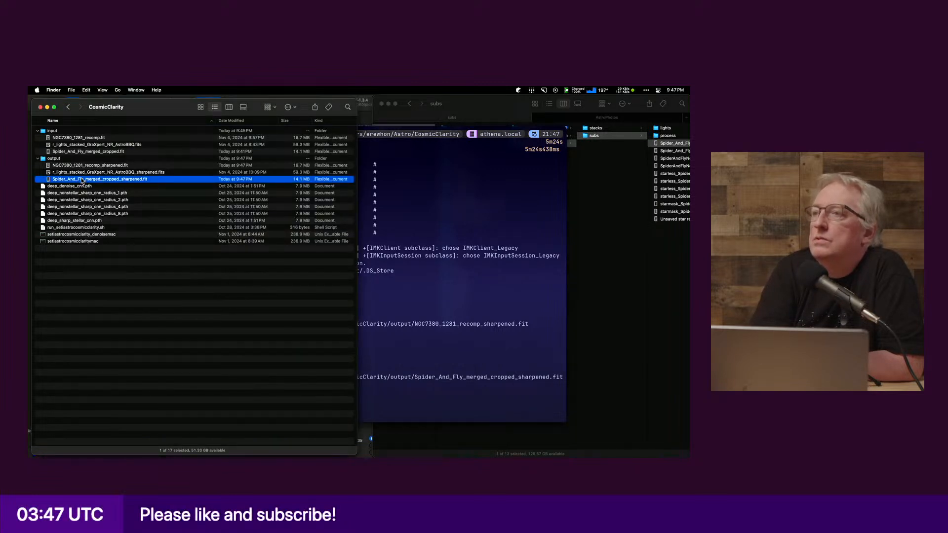
key(space)
key(space)
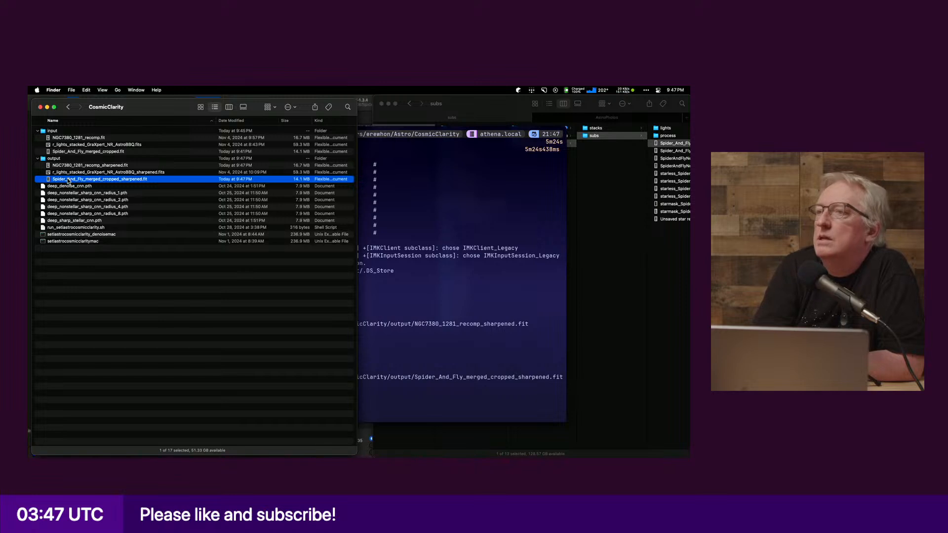
drag(68, 181, 623, 255)
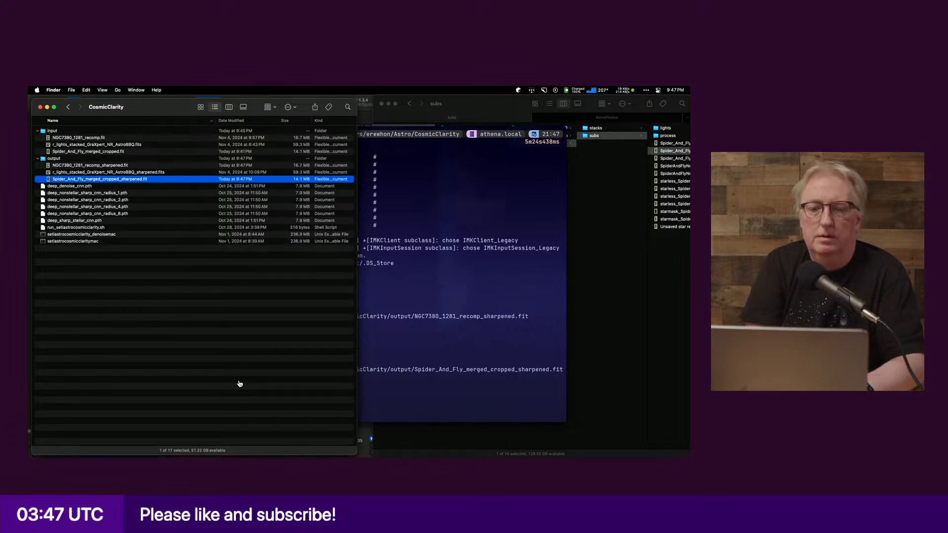
Step: Switch to Siril and save the open cropped image as Spider_And_Fly_merged_cropped.png in the subs folder
key(super+Tab)
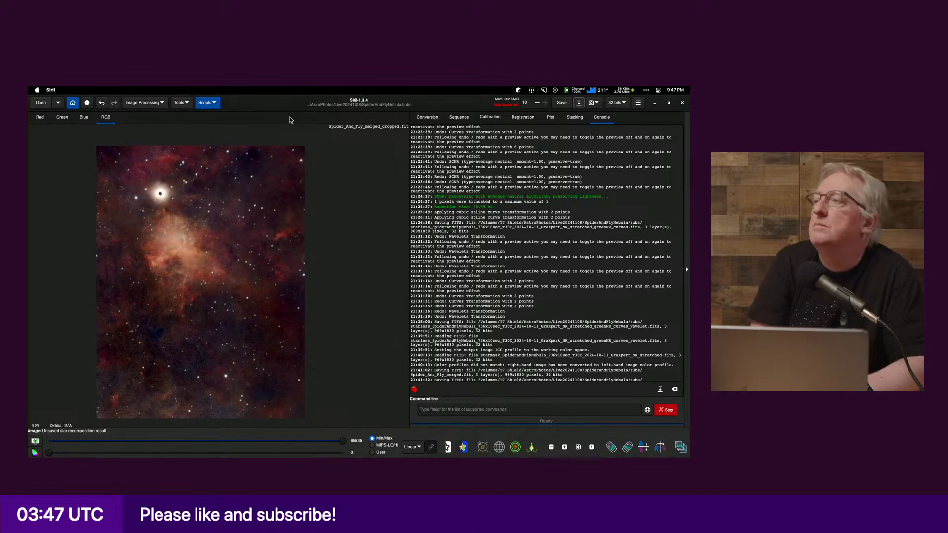
click(579, 103)
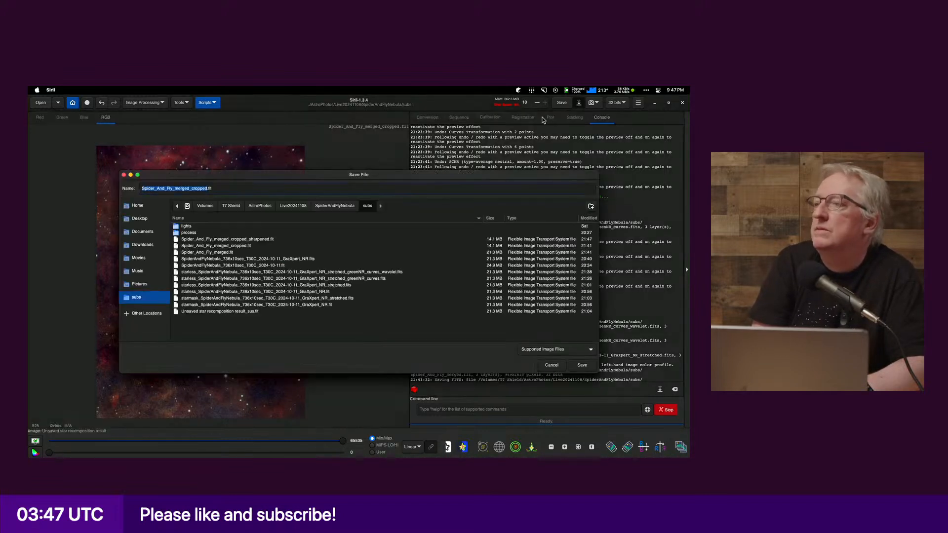
click(576, 350)
click(564, 325)
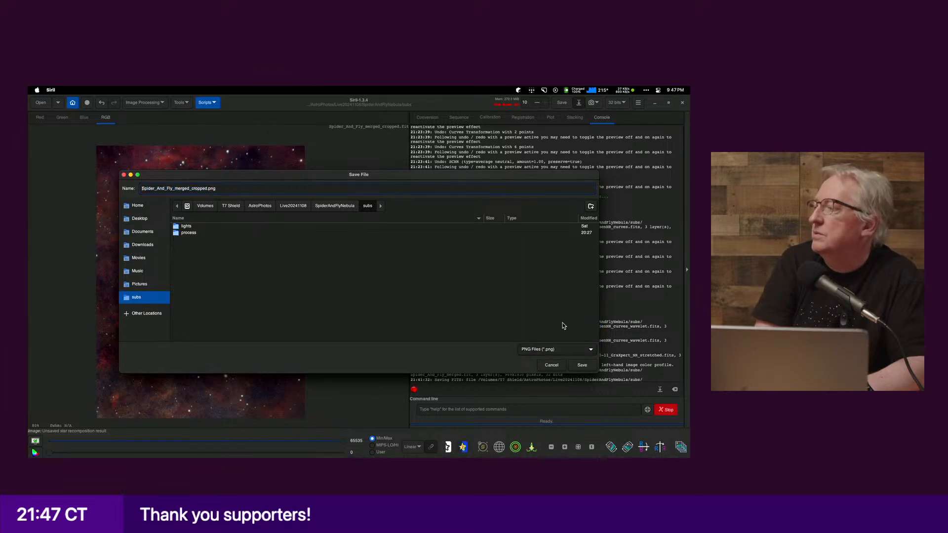
click(582, 366)
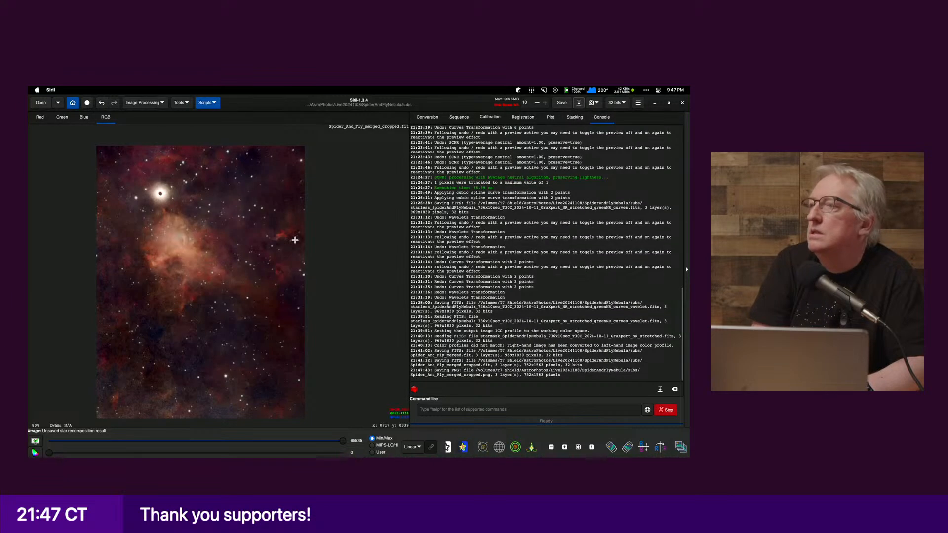
Step: Open Spider_And_Fly_merged_cropped_sharpened.fit and save it as a PNG file in the subs folder
click(41, 103)
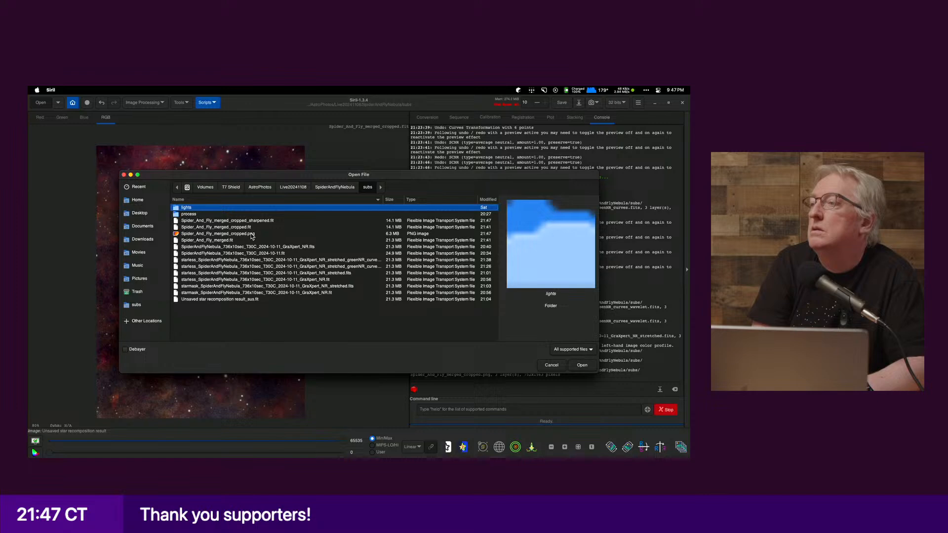
double_click(256, 221)
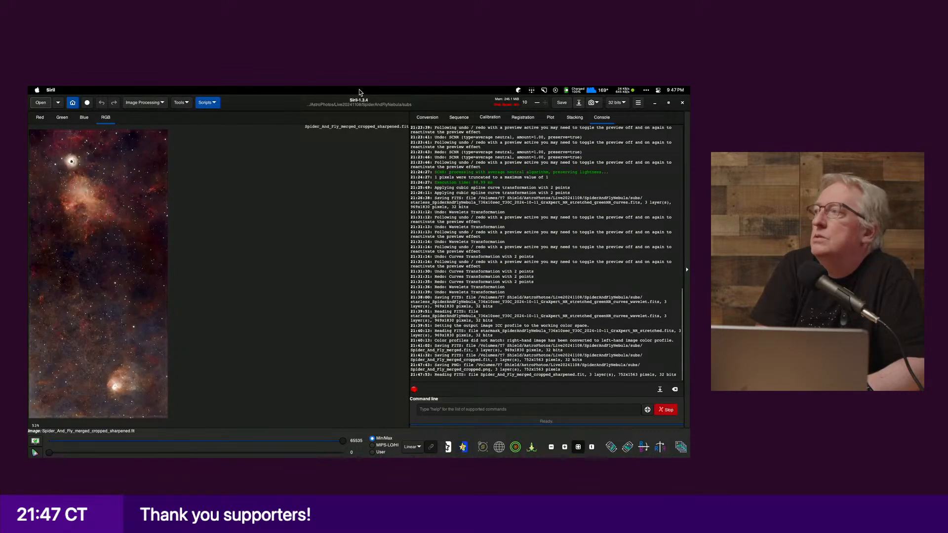
click(578, 102)
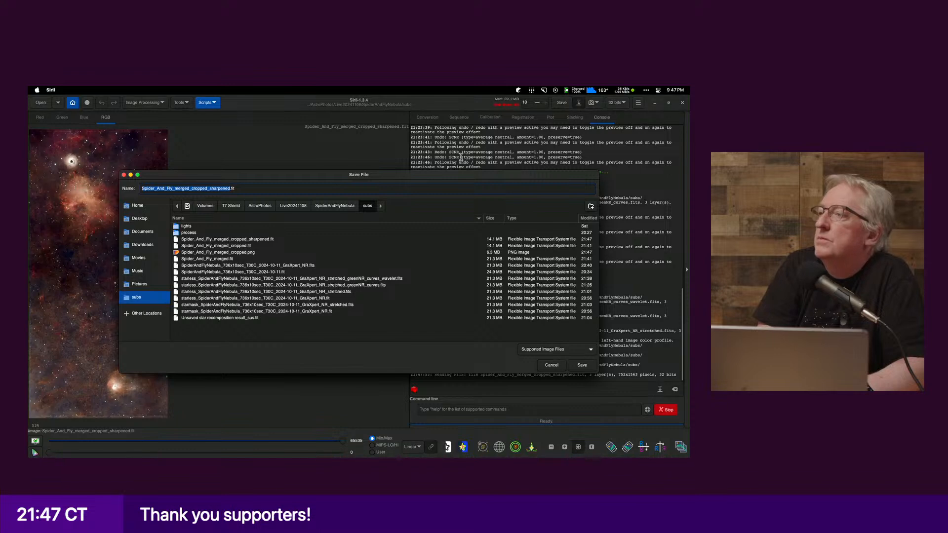
click(530, 350)
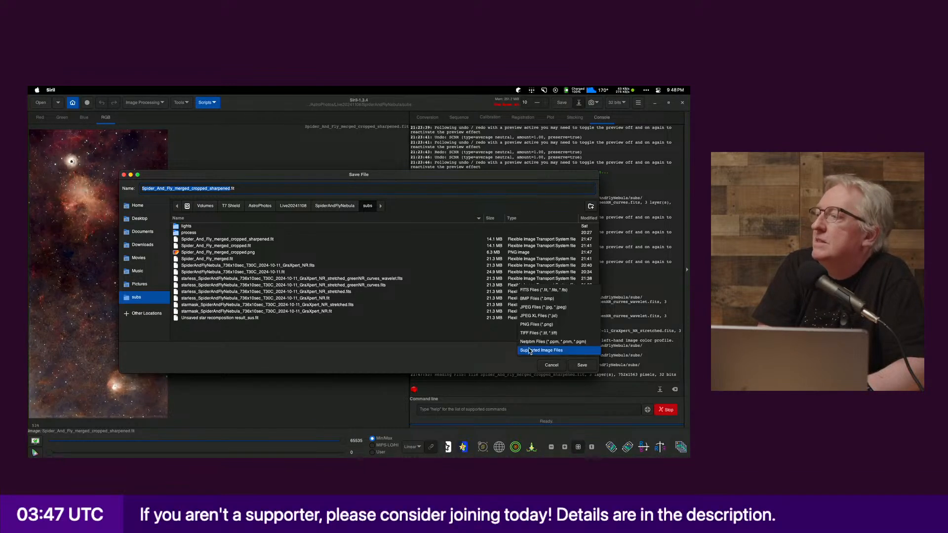
click(537, 325)
click(583, 366)
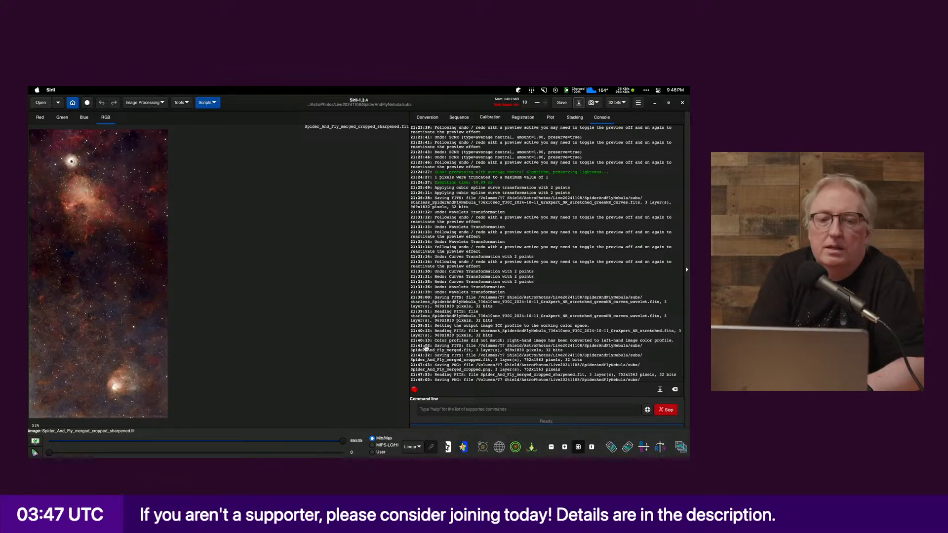
Step: Switch to Finder, move the subs window out of the way and bring the Preview window of the unsharpened cropped PNG into view
key(super+Tab)
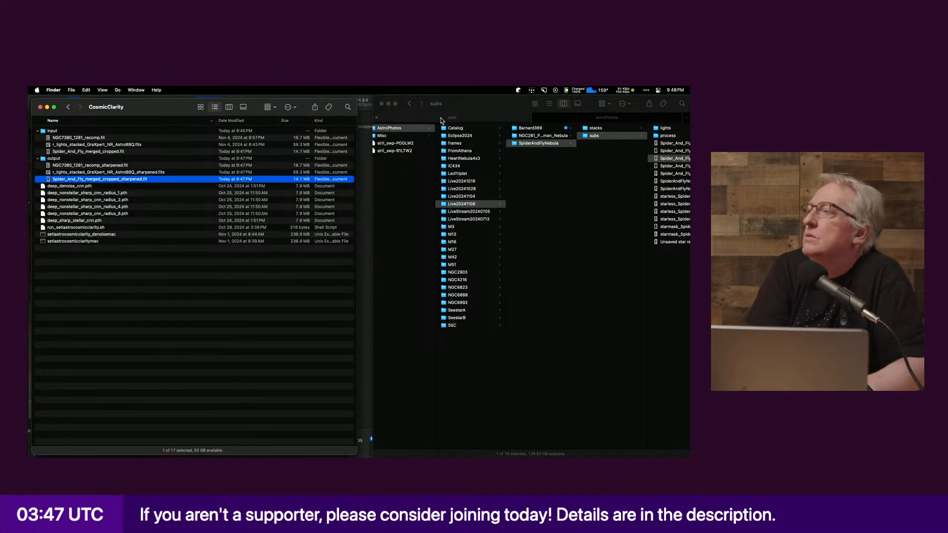
drag(457, 104, 163, 97)
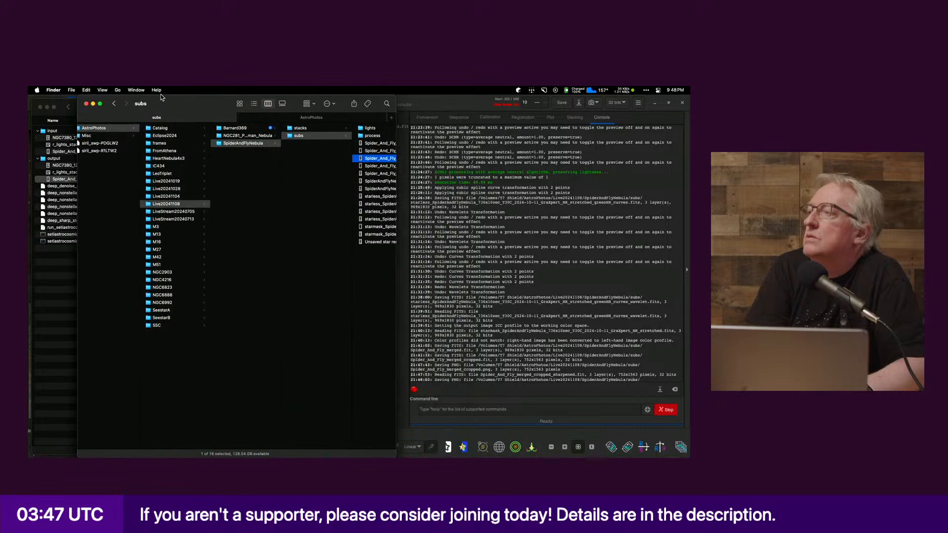
key(super+w)
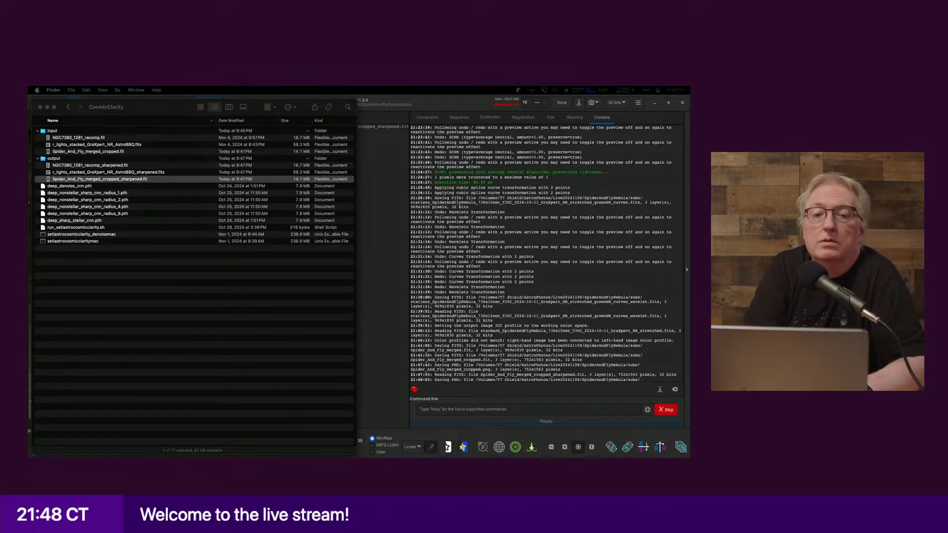
drag(30, 101, 322, 89)
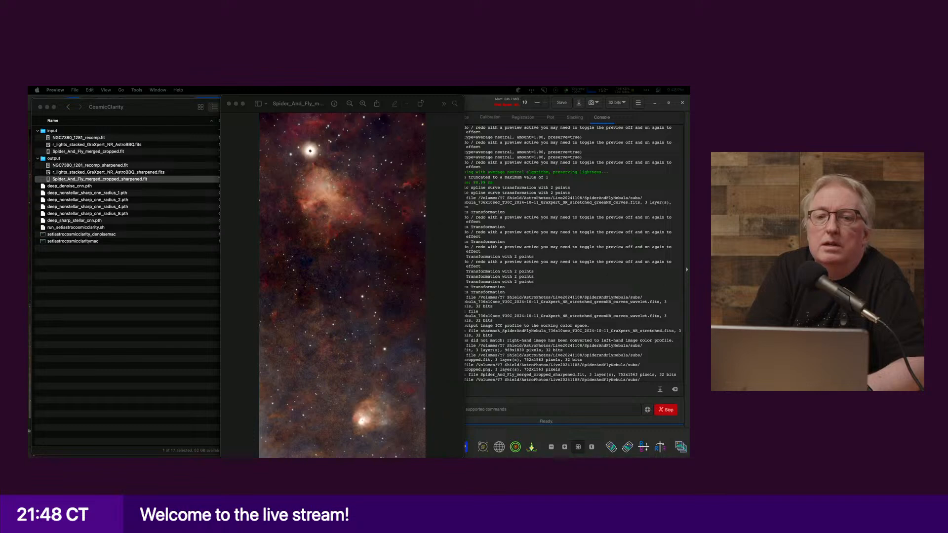
Step: Bring the Preview window of Spider_And_Fly_merged_cropped_sharpened.png into view and narrow it to sit beside the unsharpened image
drag(29, 96, 602, 88)
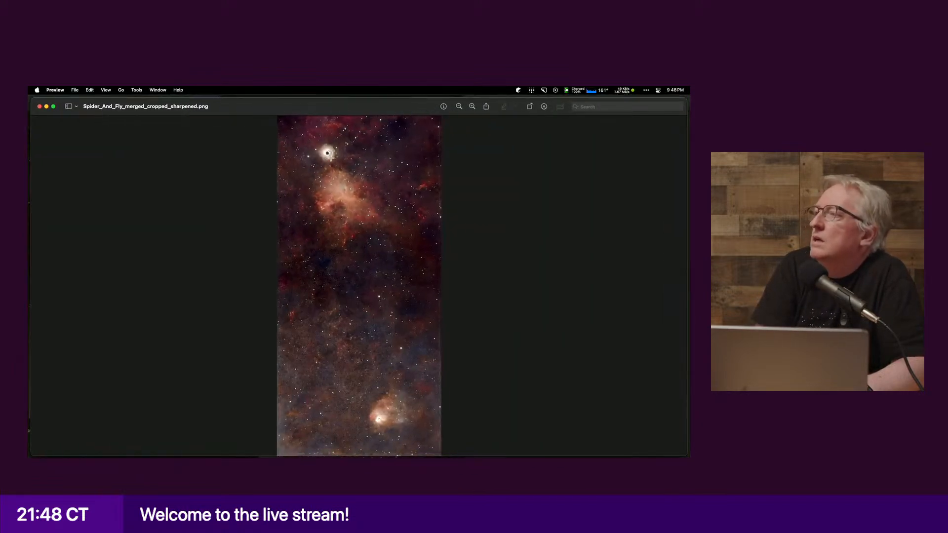
key(ctrl+alt+Down)
key(ctrl+alt+Right)
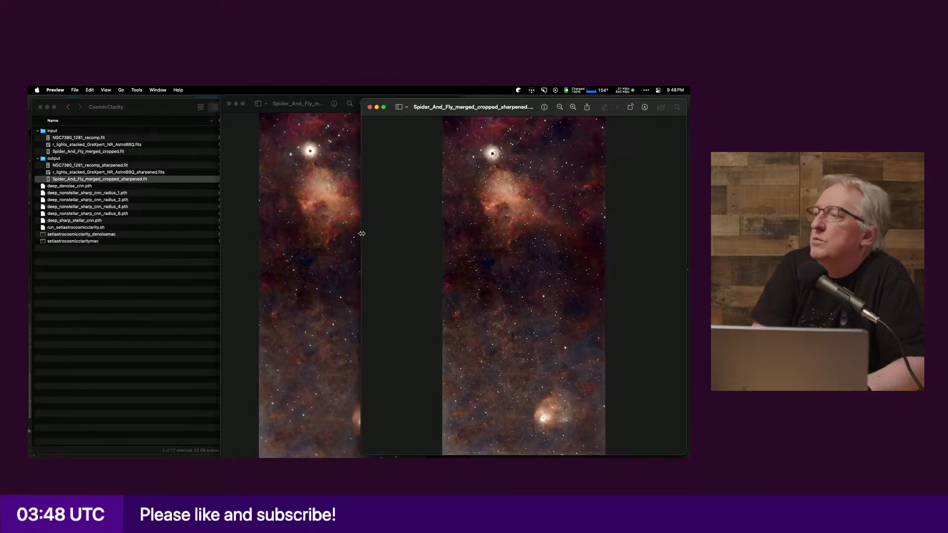
drag(364, 233, 489, 230)
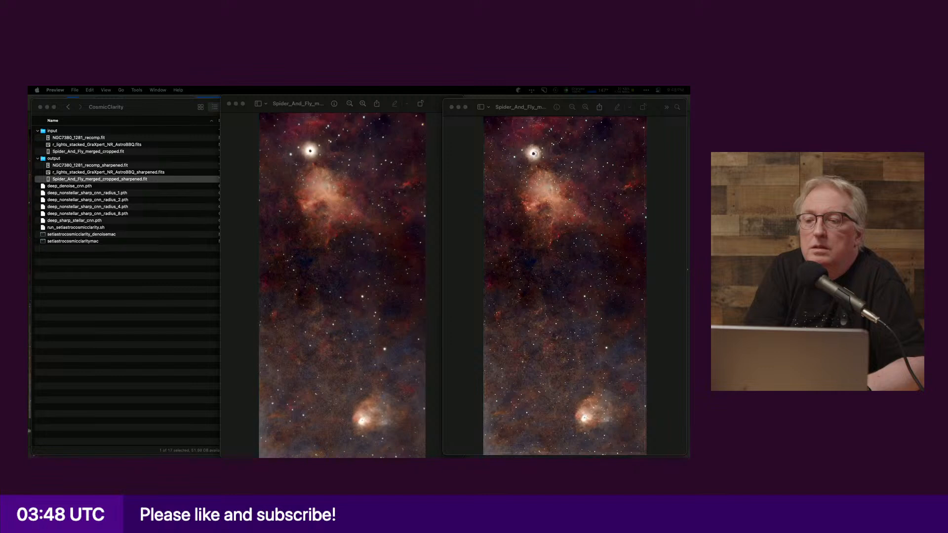
Step: Preview SpiderAndFlyNebula_736x10sec_T30C_2024-10-11_GraXpert_NR.fits in Finder, and open it in Siril with the AutoStretch display mode
key(space)
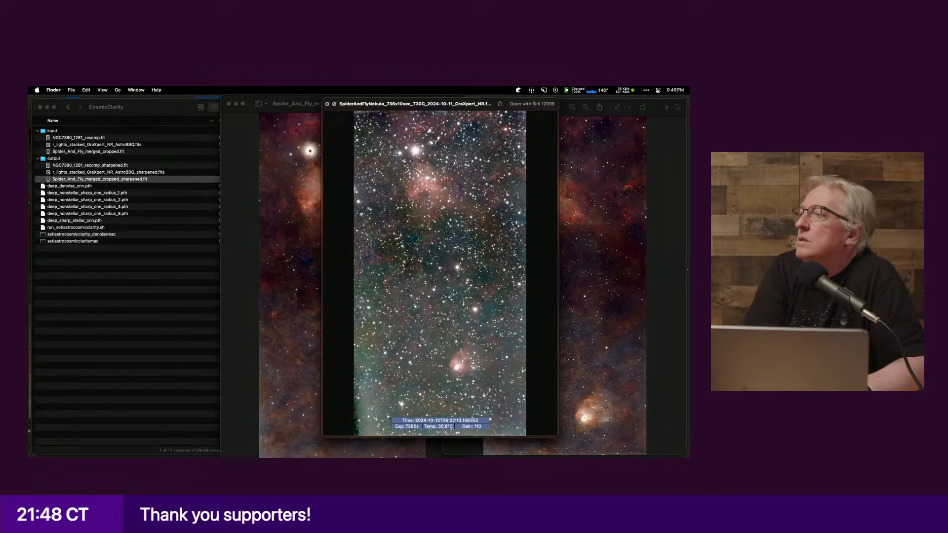
key(space)
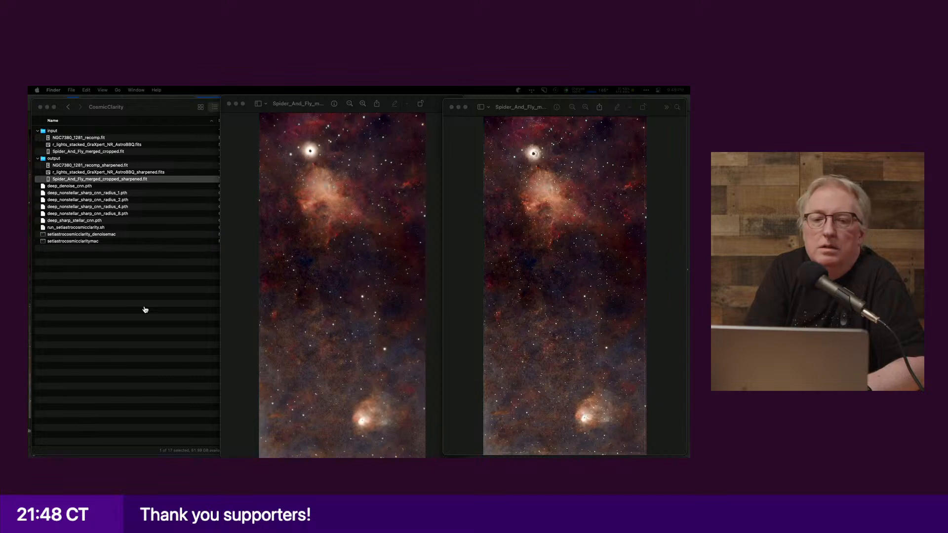
key(super+Tab)
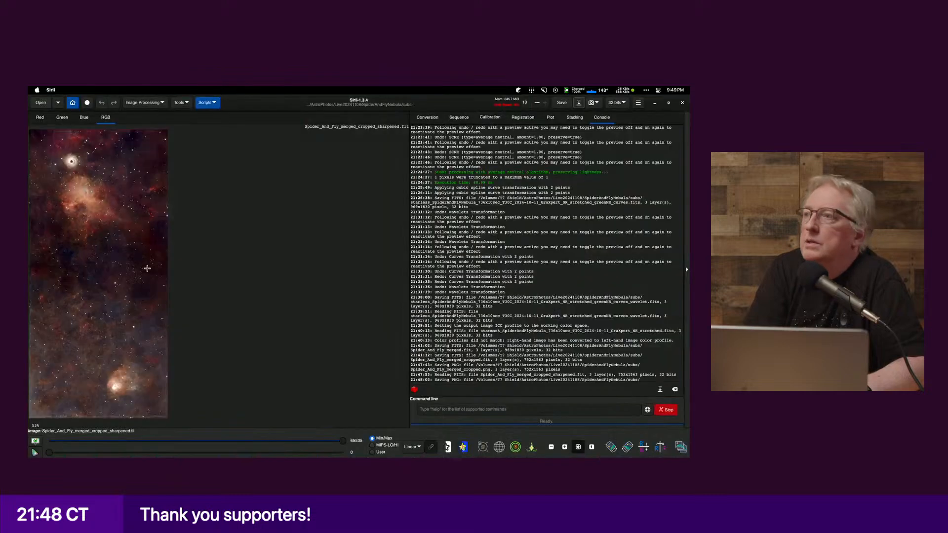
click(40, 103)
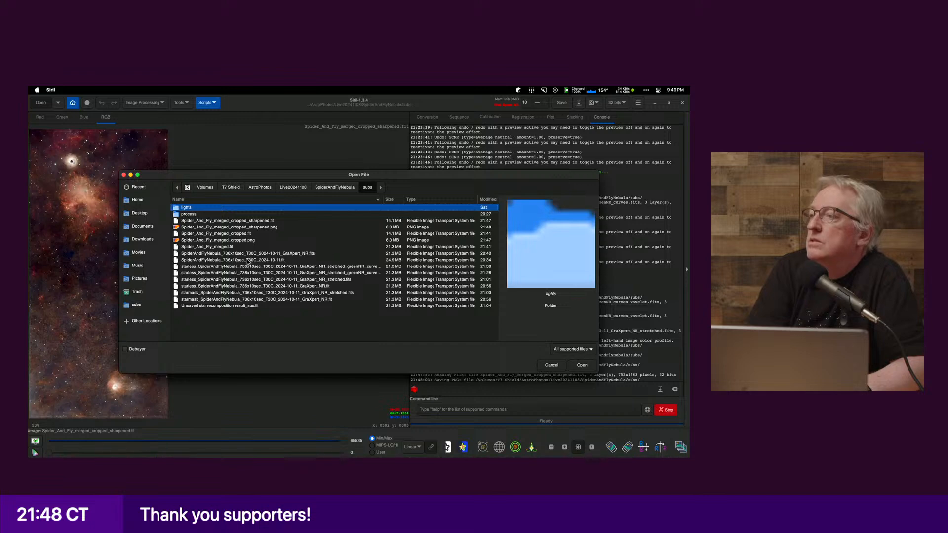
double_click(247, 253)
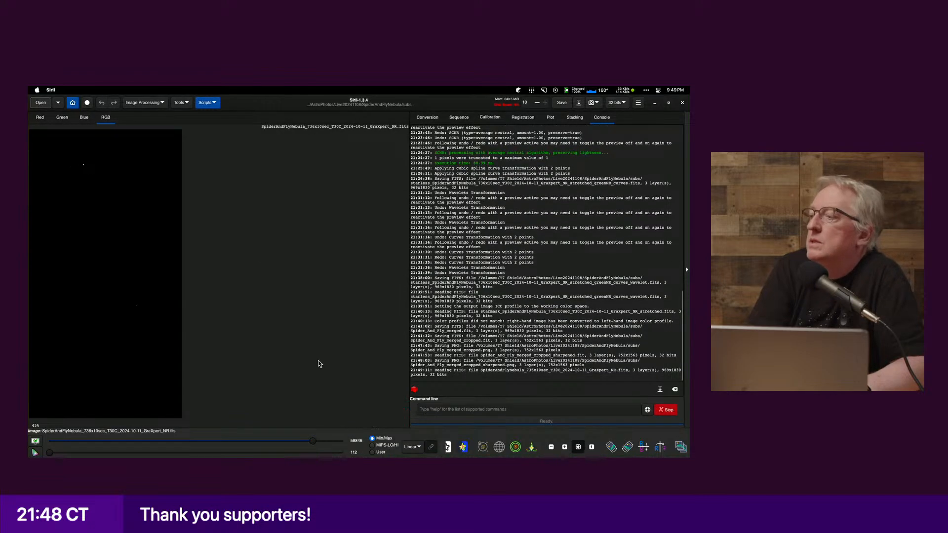
click(414, 439)
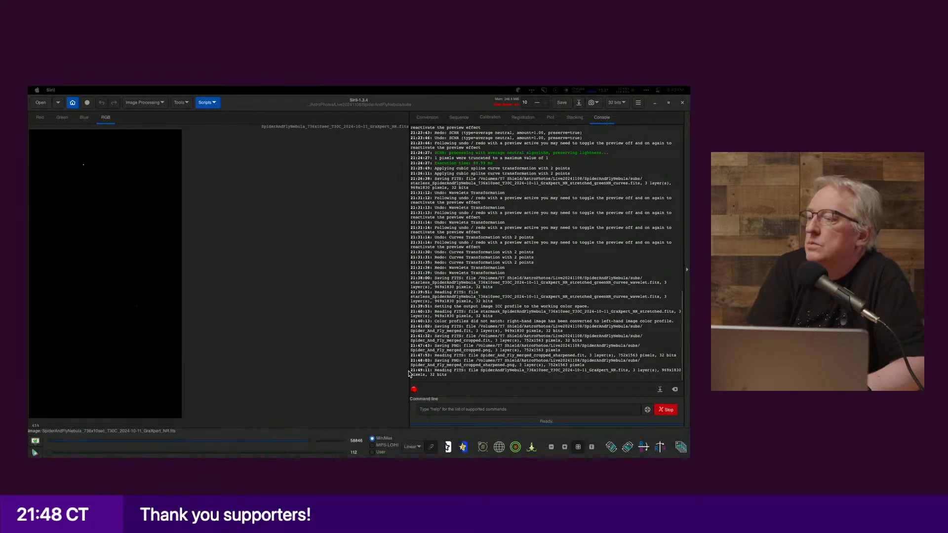
click(410, 444)
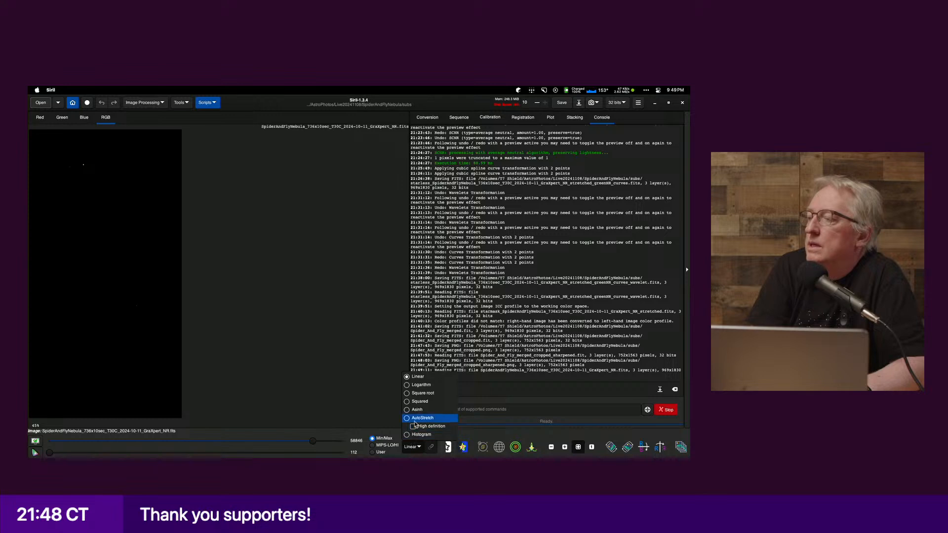
click(417, 420)
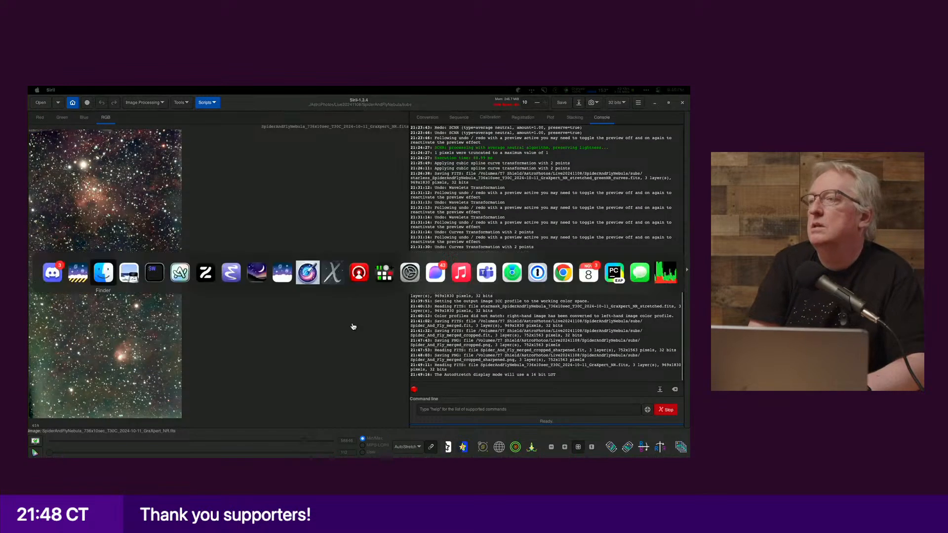
Step: Switch to Preview and compare the unsharpened and sharpened PNGs with the original autostretched image in Siril
key(super+Tab)
key(super+Tab)
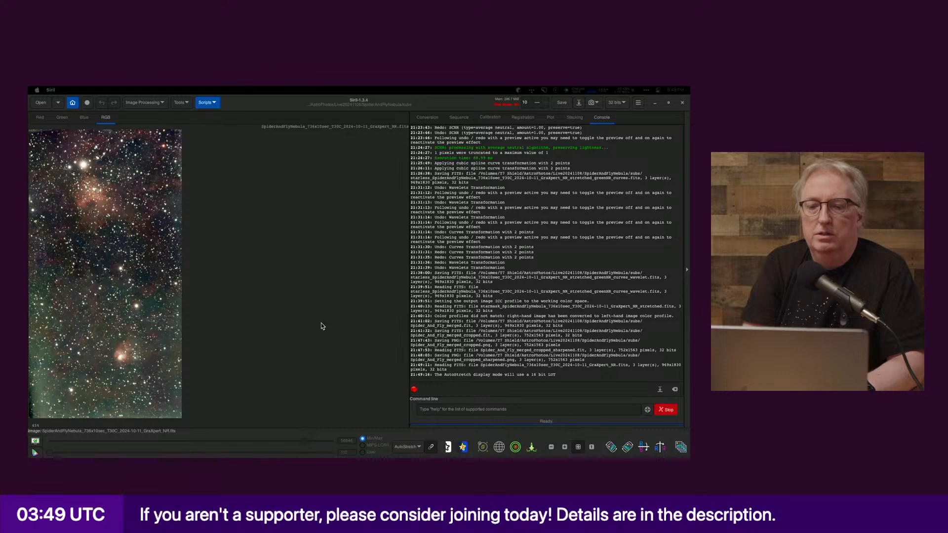
key(super+Tab)
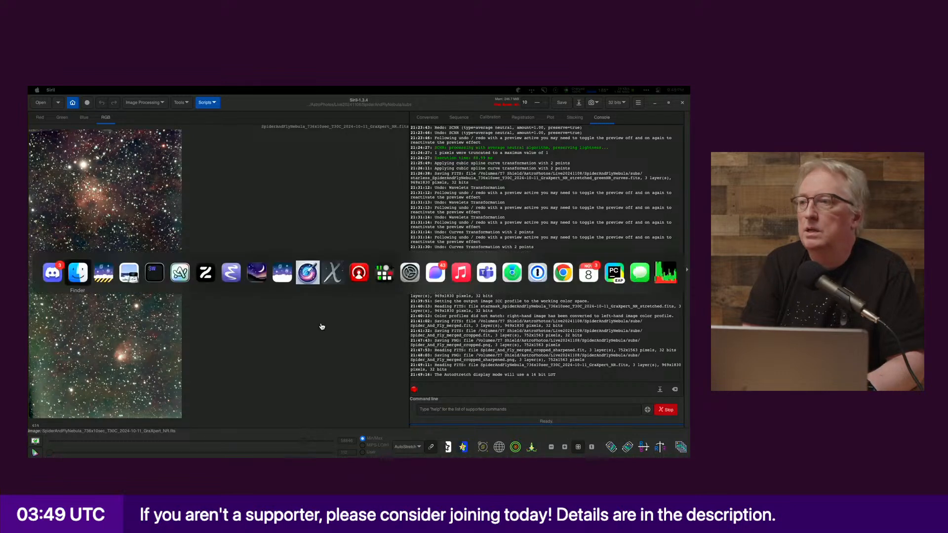
key(super+Tab)
key(super+Tab)
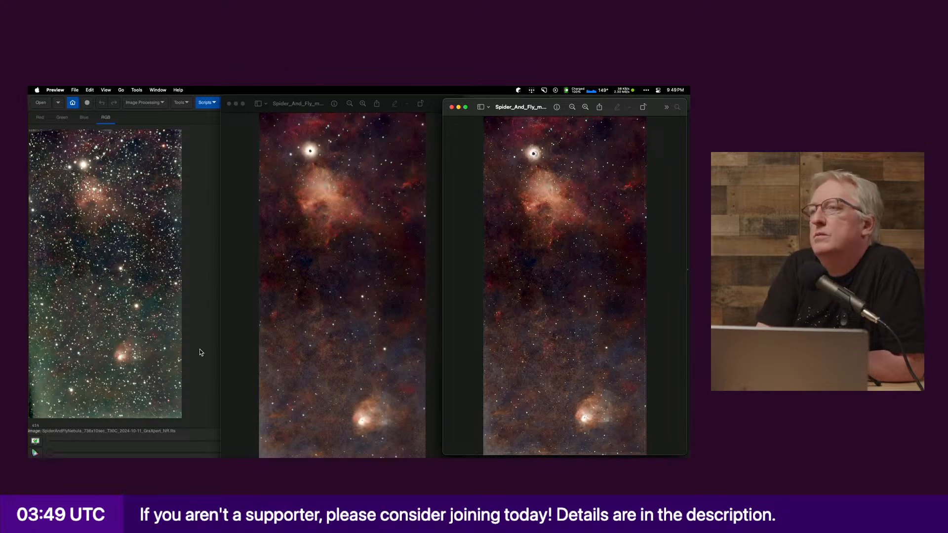
Step: Switch to Siril, enlarge and reposition the original autostretched image, and view it at different magnifications beside the two PNGs in Preview
click(187, 273)
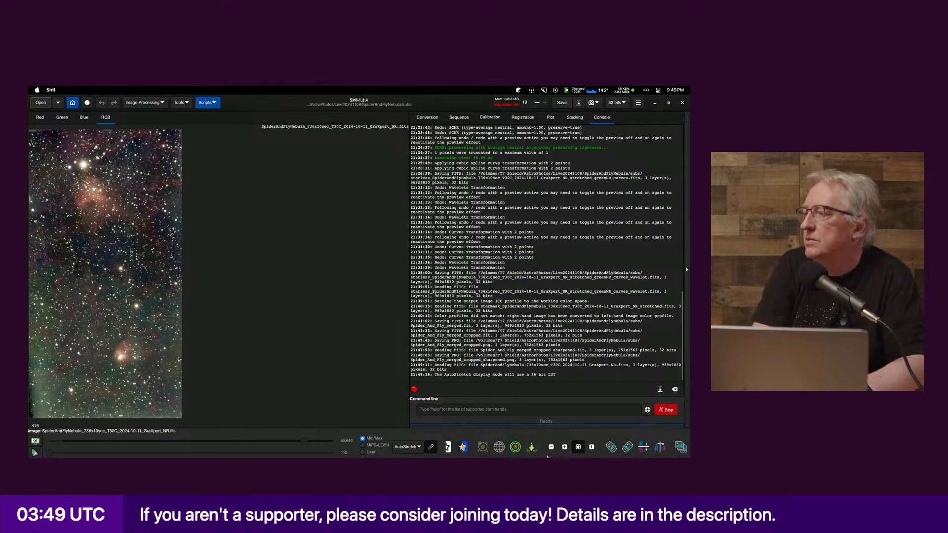
click(564, 447)
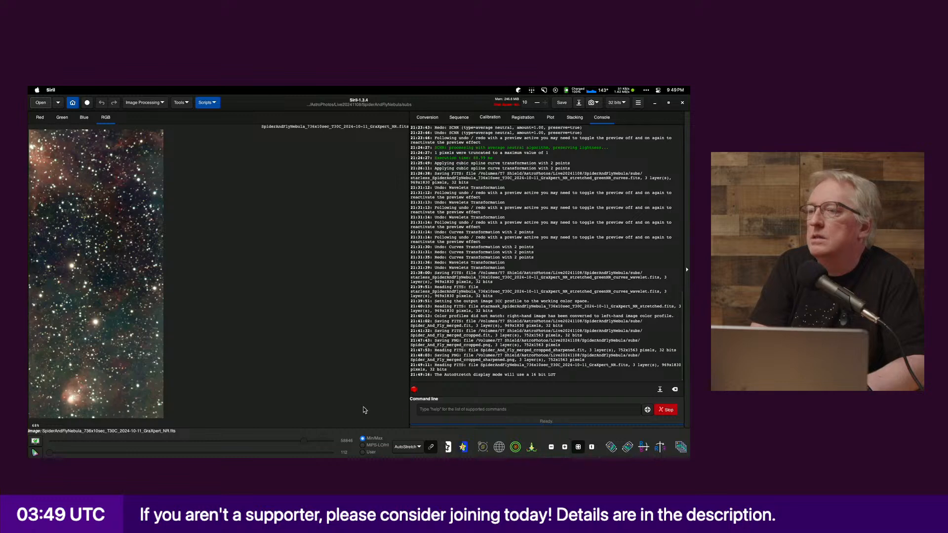
drag(133, 303, 191, 299)
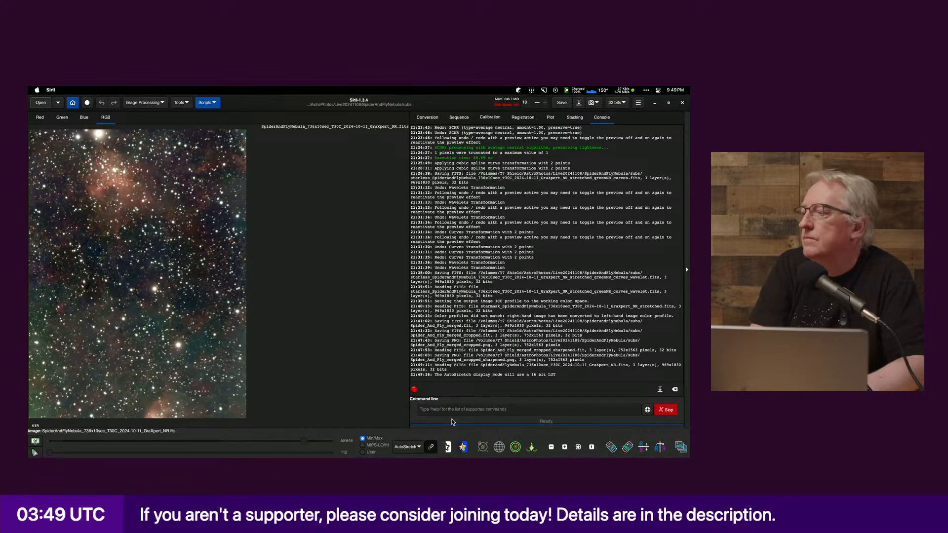
key(super+Tab)
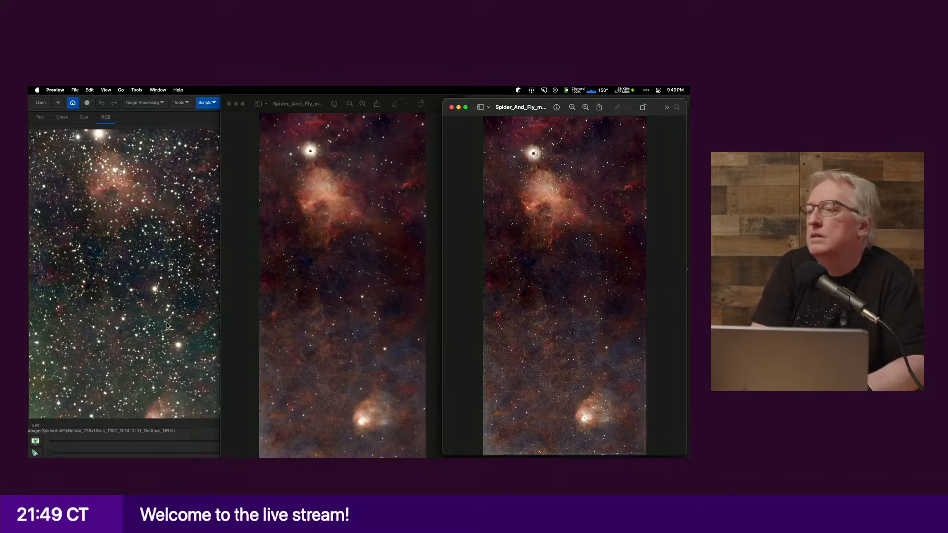
scroll(167, 322, up, 5)
scroll(167, 322, down, 10)
scroll(167, 322, up, 3)
scroll(167, 322, down, 3)
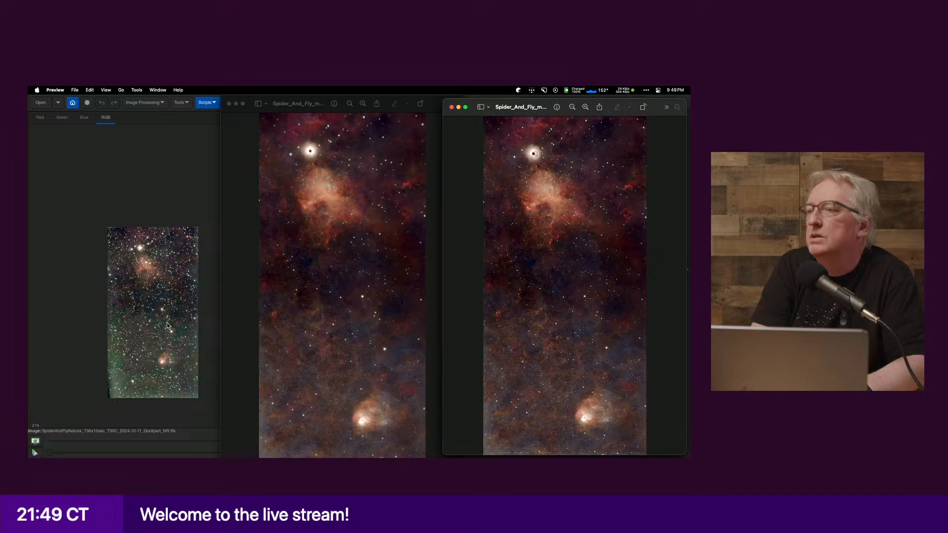
Step: Fit the whole original image to the Siril view and return to Preview to see all three images together
click(202, 320)
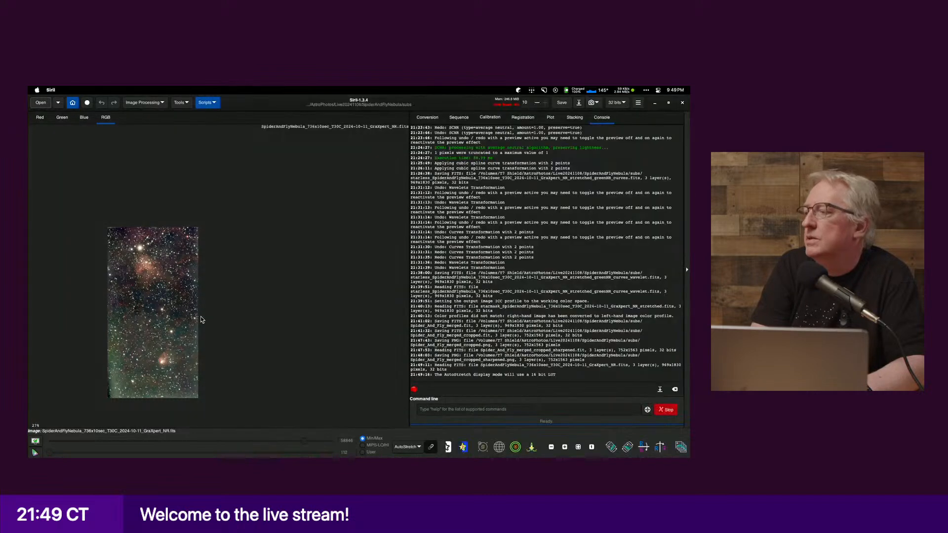
click(578, 447)
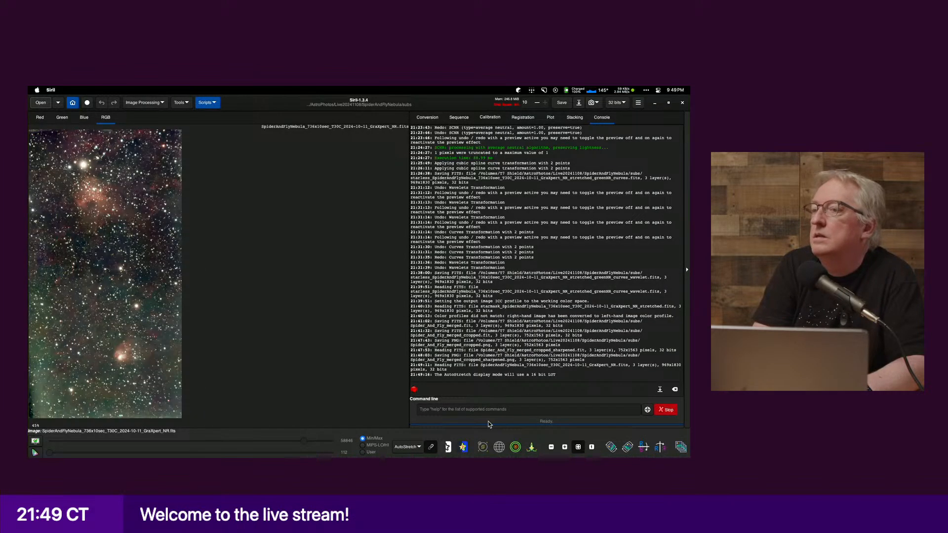
click(592, 447)
click(579, 447)
key(super+Tab)
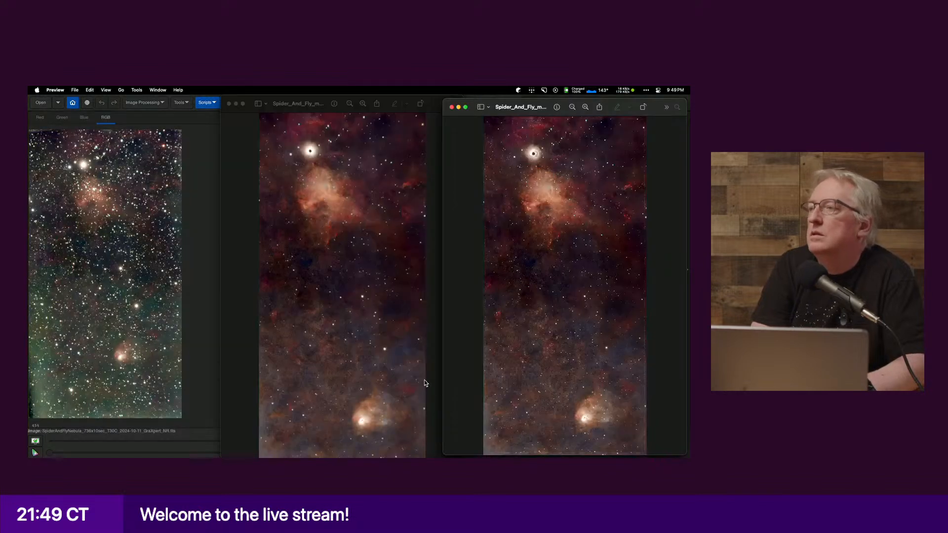
Step: Zoom out the unsharpened and sharpened PNGs in Preview until both show the full frame at matching sizes
click(353, 329)
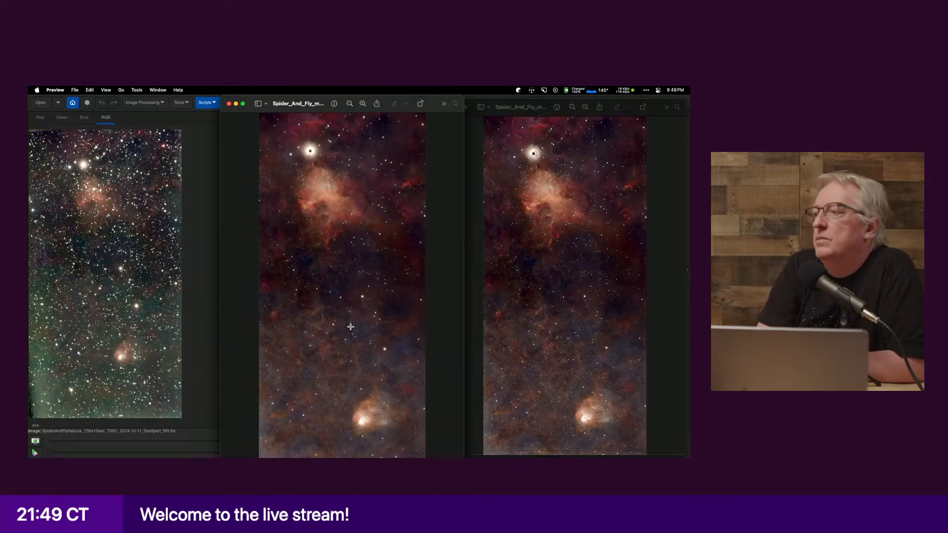
scroll(351, 327, down, 3)
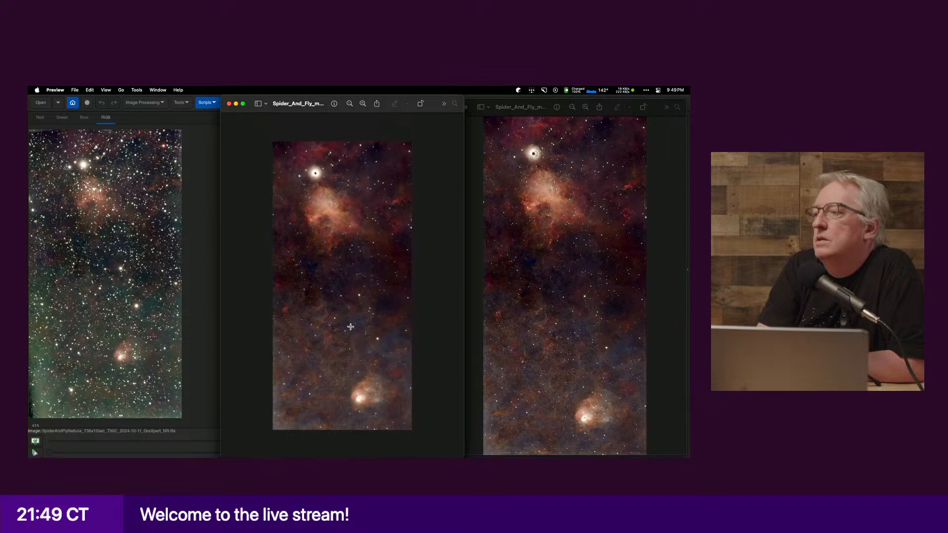
click(538, 351)
scroll(538, 348, down, 3)
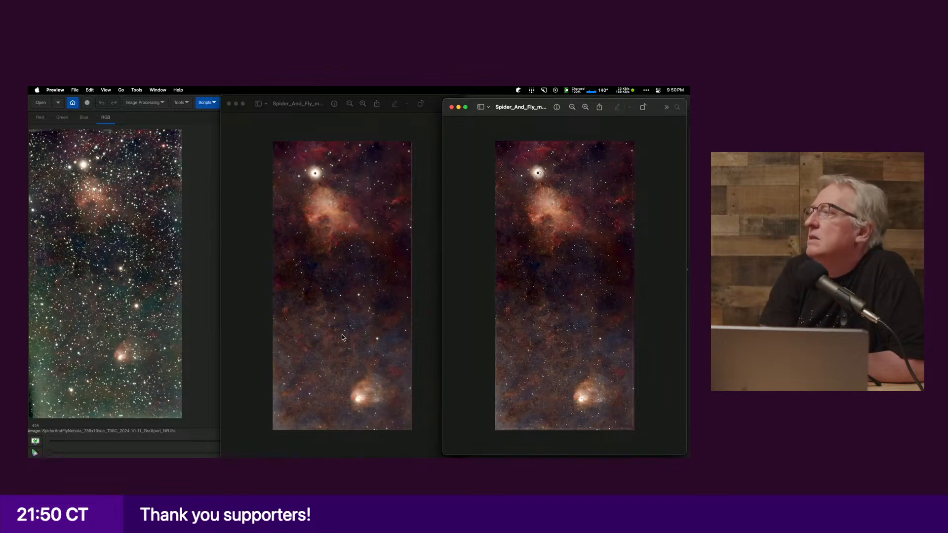
Step: Enlarge the upper nebula in the unsharpened PNG and in Siril's original image, and return to Preview to compare them
click(327, 255)
scroll(328, 254, up, 5)
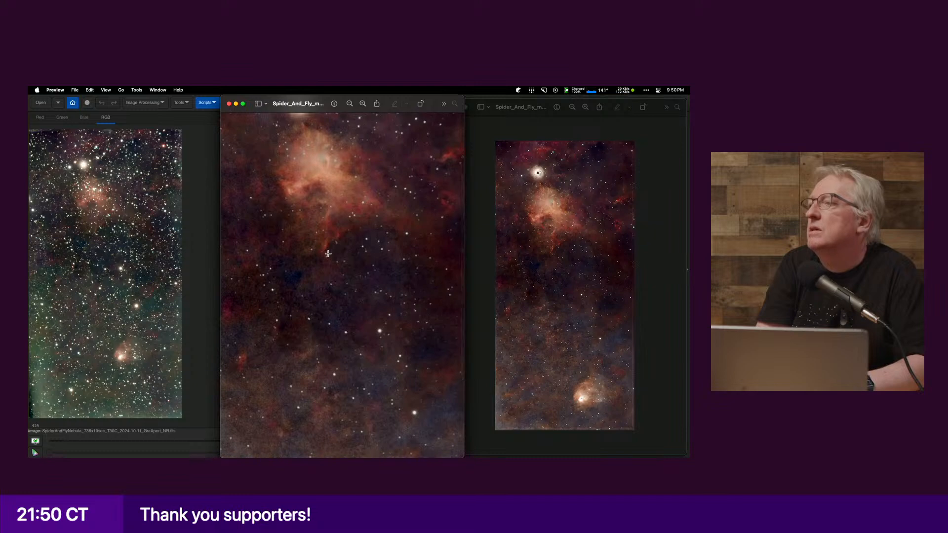
click(113, 224)
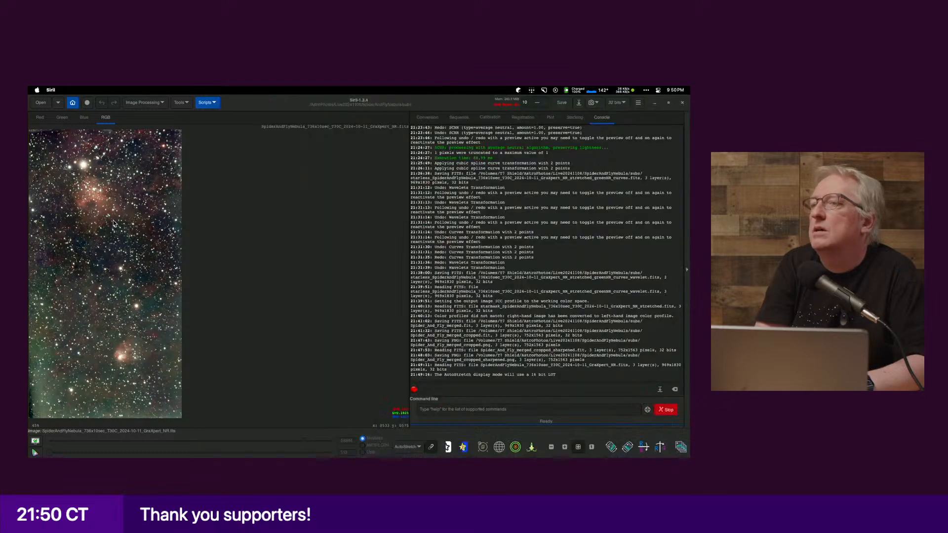
click(565, 447)
drag(58, 276, 189, 343)
key(super+Tab)
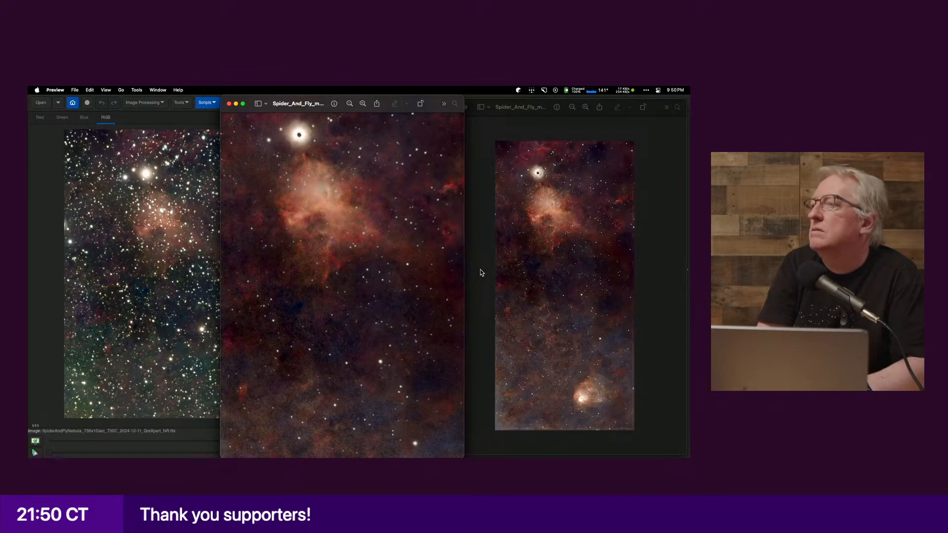
Step: Enlarge the sharpened PNG and bring its upper nebula into view to compare it with the unsharpened PNG and the original
click(532, 240)
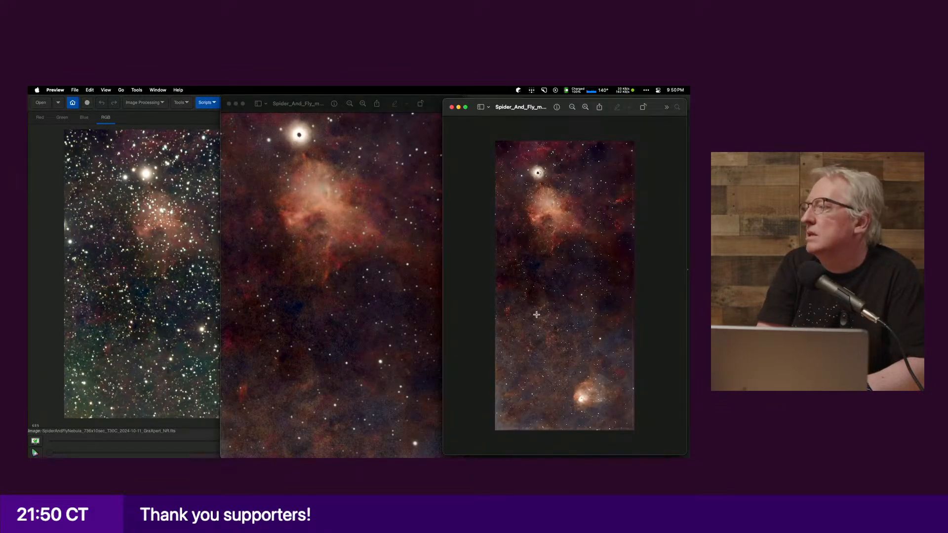
key(super+plus)
key(super+plus)
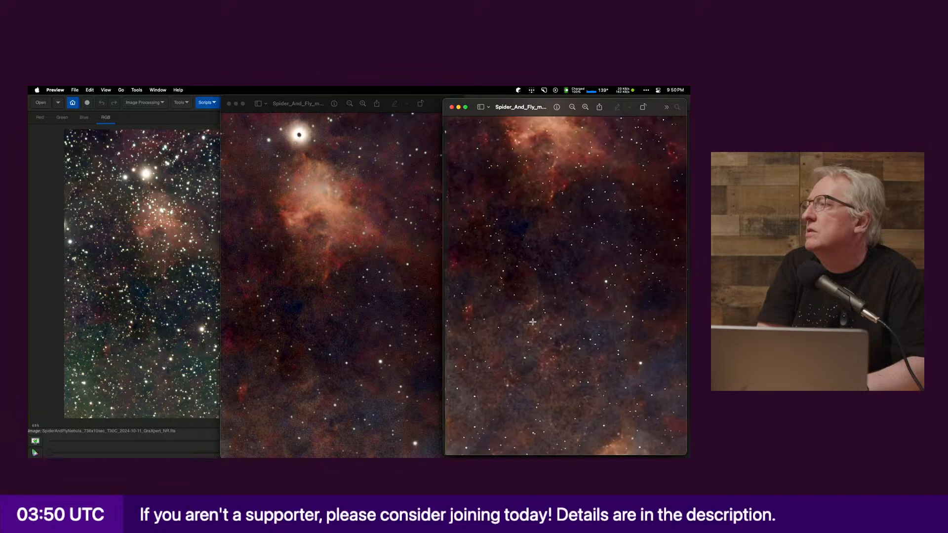
drag(535, 198, 523, 254)
click(523, 210)
click(561, 220)
scroll(564, 216, up, 1)
scroll(564, 216, up, 3)
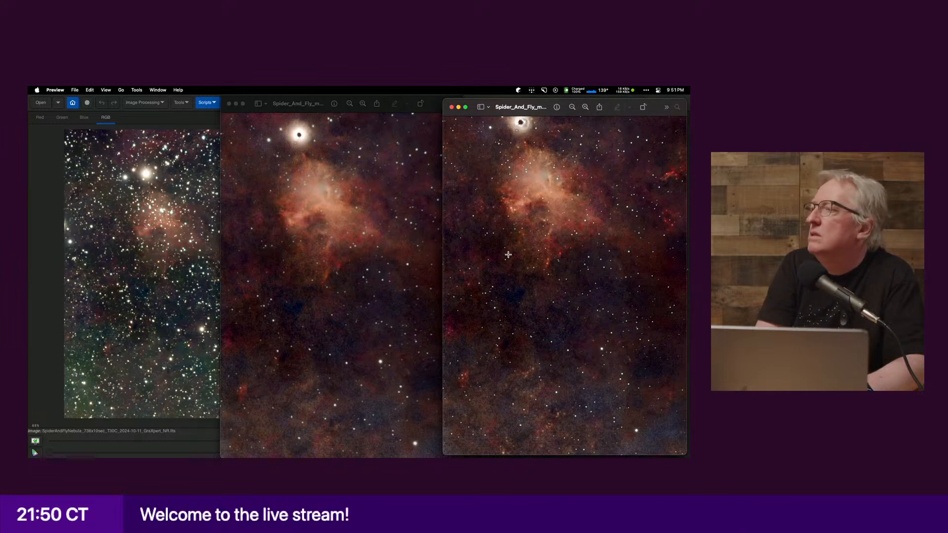
Step: Zoom both PNGs back out to the full frame and reposition the whole original in Siril for a final side-by-side comparison
scroll(509, 254, up, 2)
scroll(506, 294, down, 5)
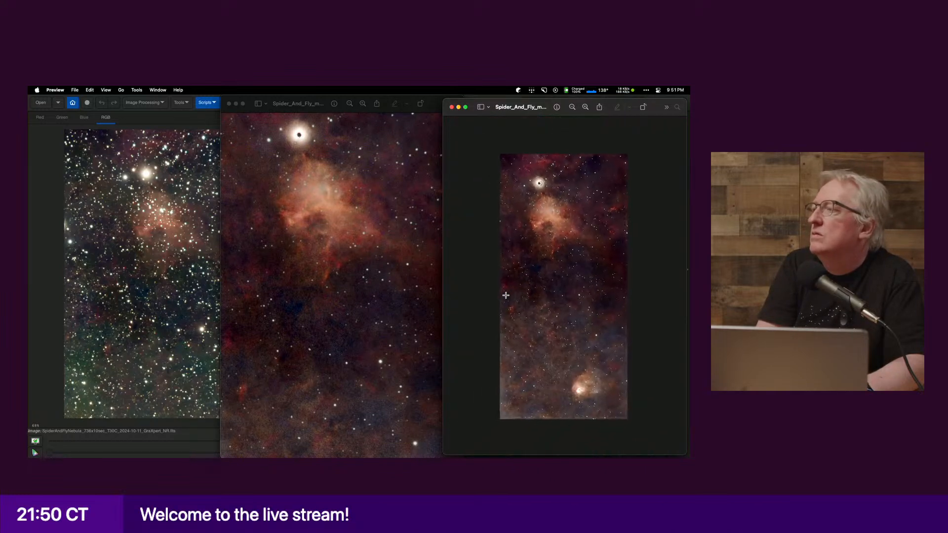
click(381, 302)
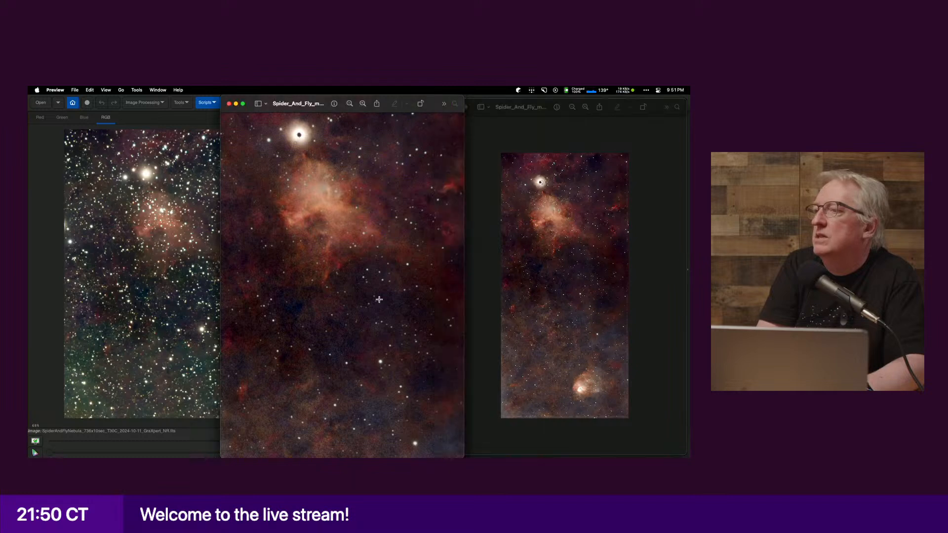
scroll(379, 301, down, 5)
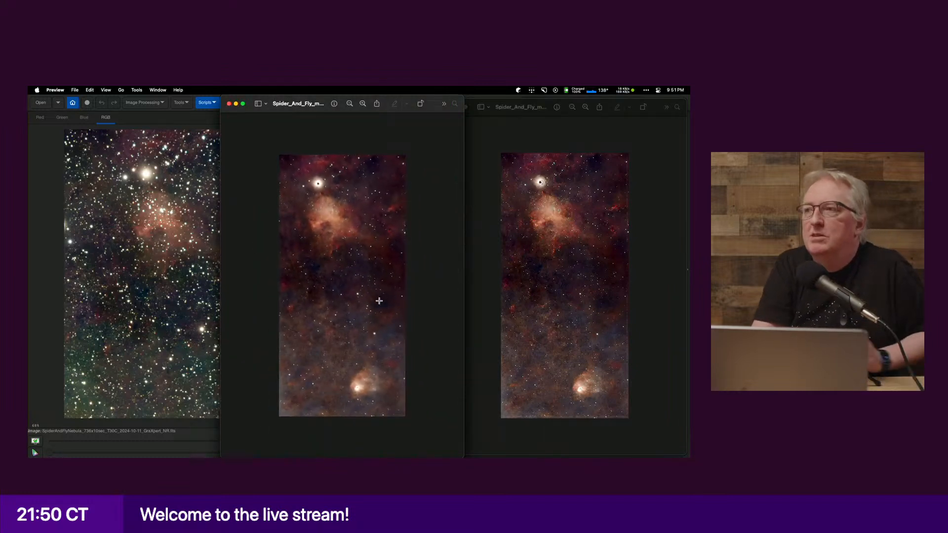
click(179, 286)
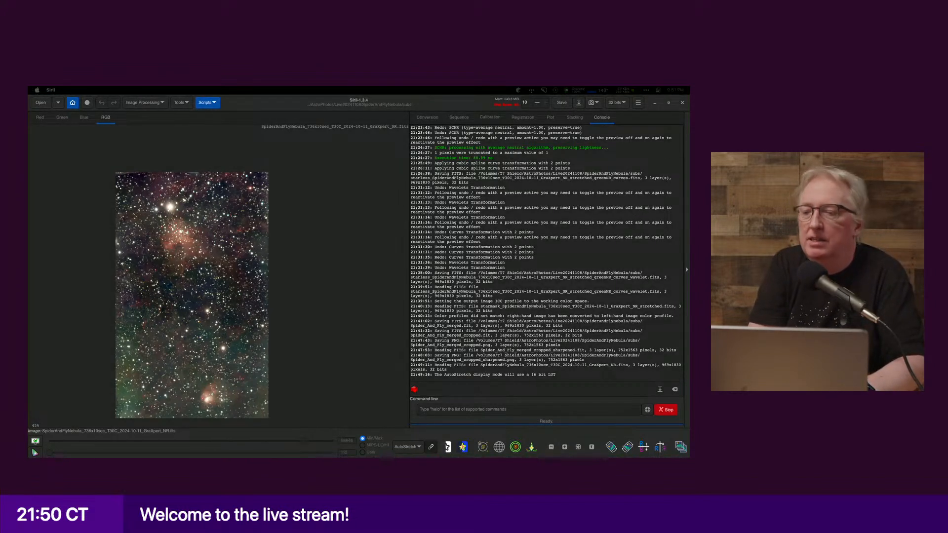
click(179, 342)
key(super+Tab)
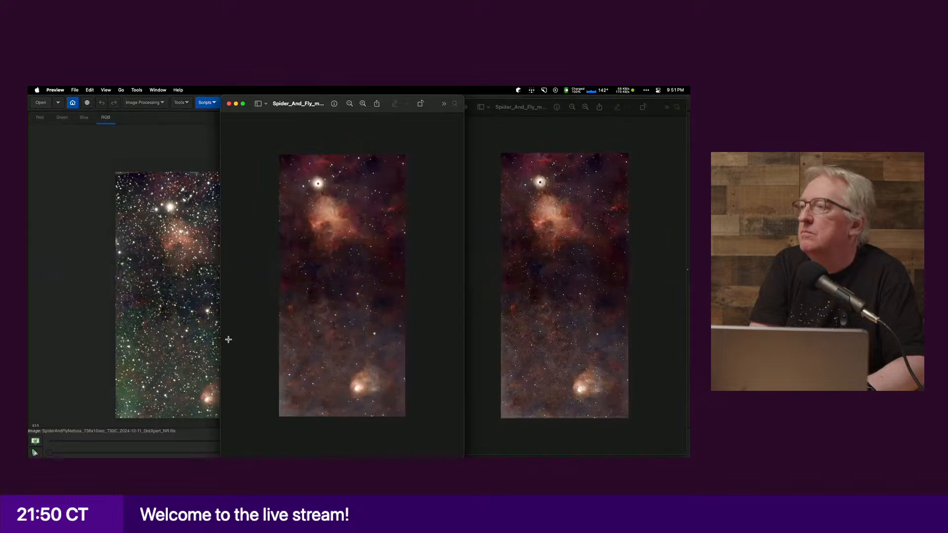
Step: Switch to Finder, move the CosmicClarity window aside, and close both PNG windows in Preview and the CosmicClarity window
key(super+Tab)
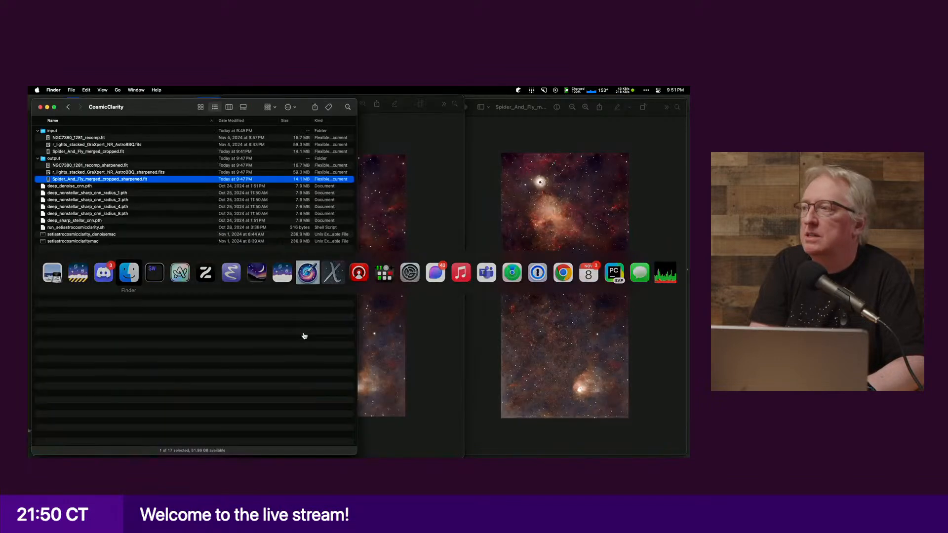
drag(177, 105, 347, 102)
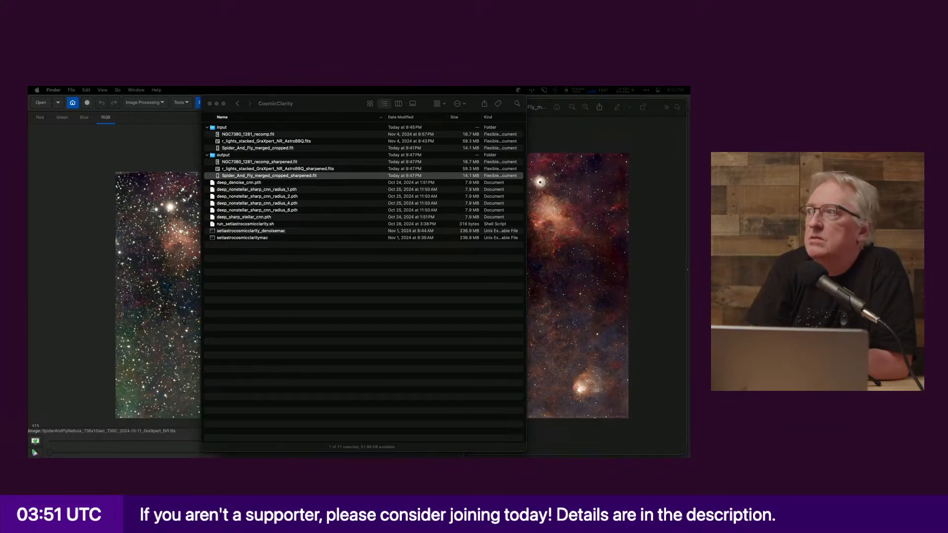
click(558, 166)
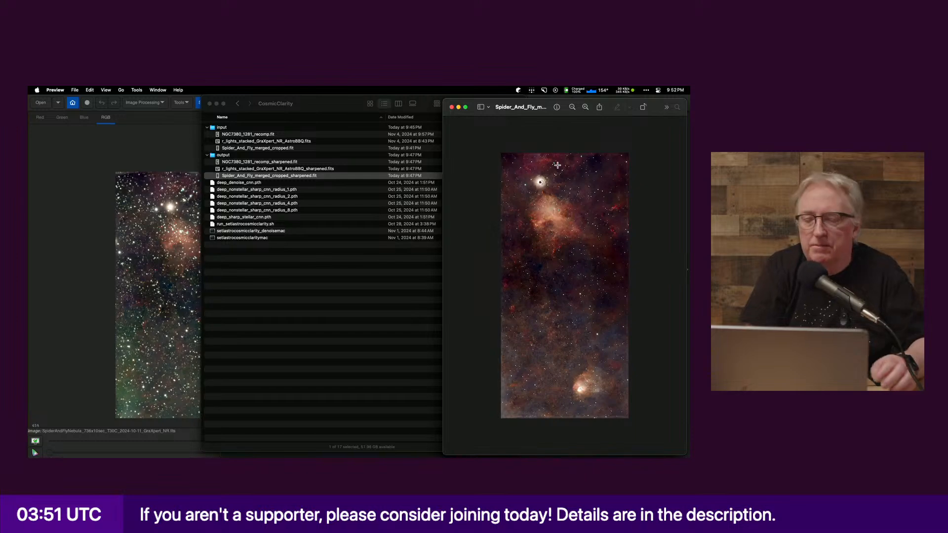
key(super+w)
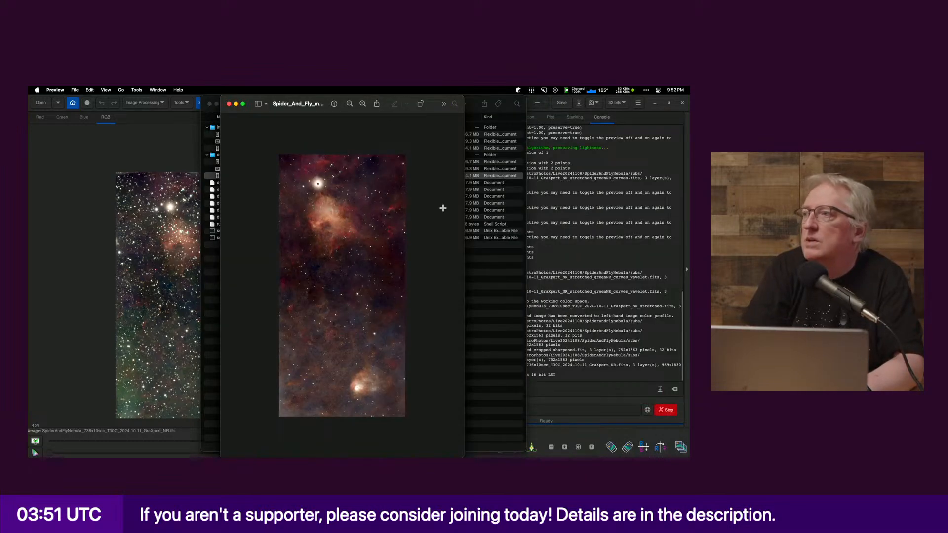
key(super+w)
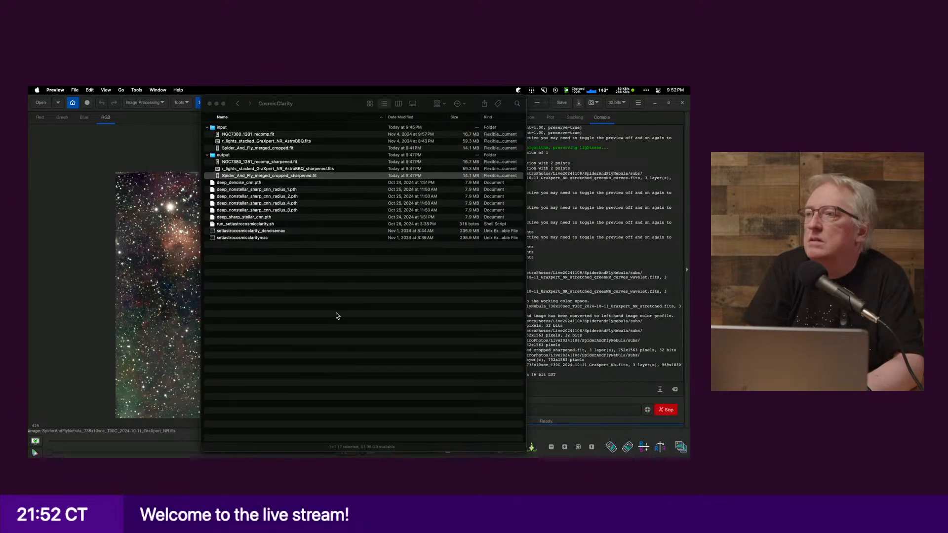
click(336, 313)
key(super+w)
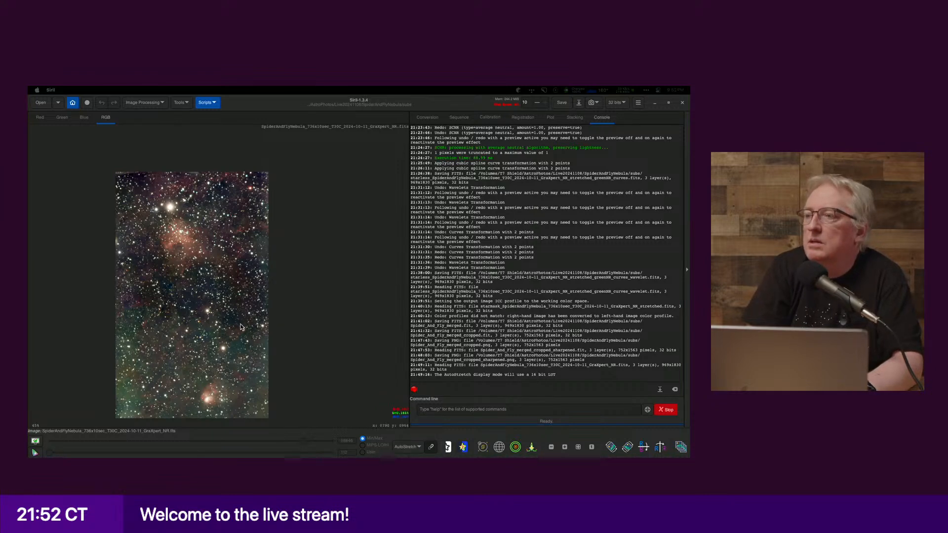
Step: Set the working directory to the subs folder of Barnard369 inside Live20241108
click(243, 304)
drag(254, 311, 250, 267)
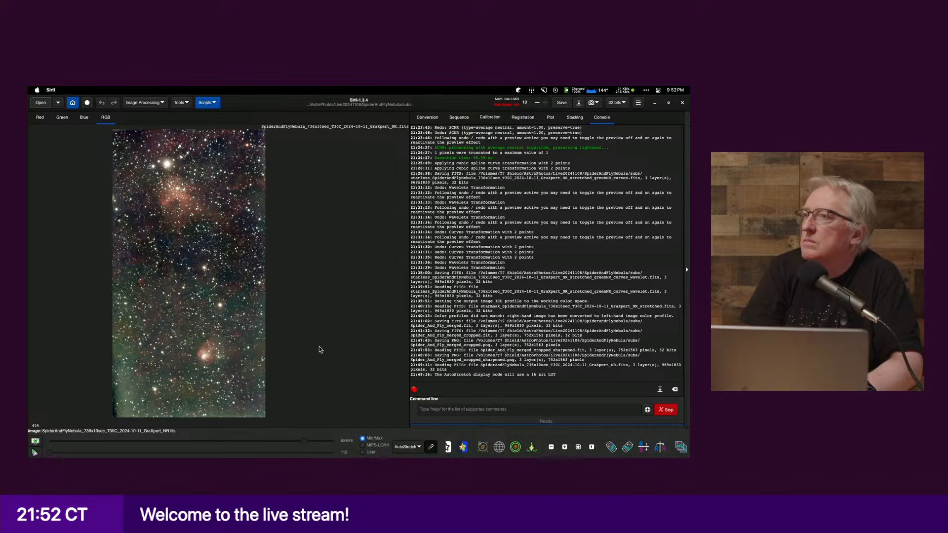
click(73, 103)
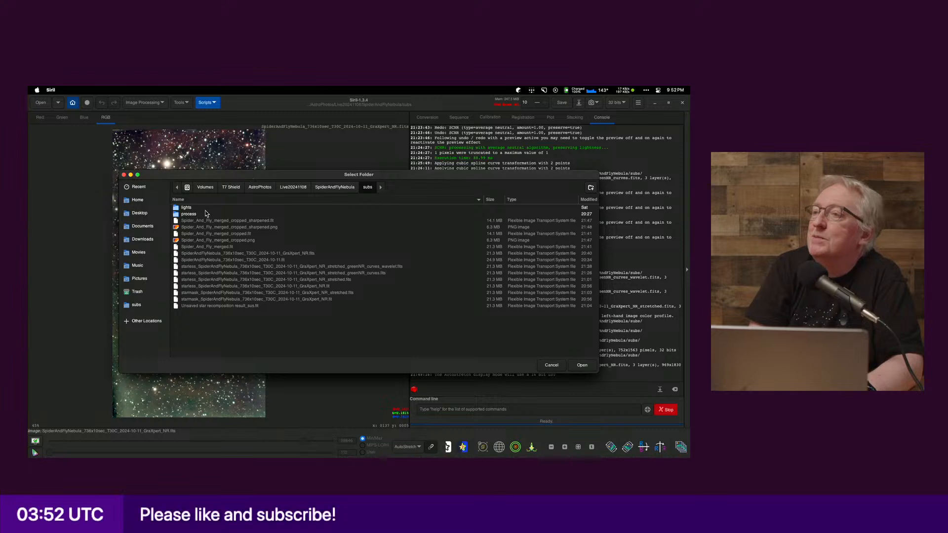
click(291, 188)
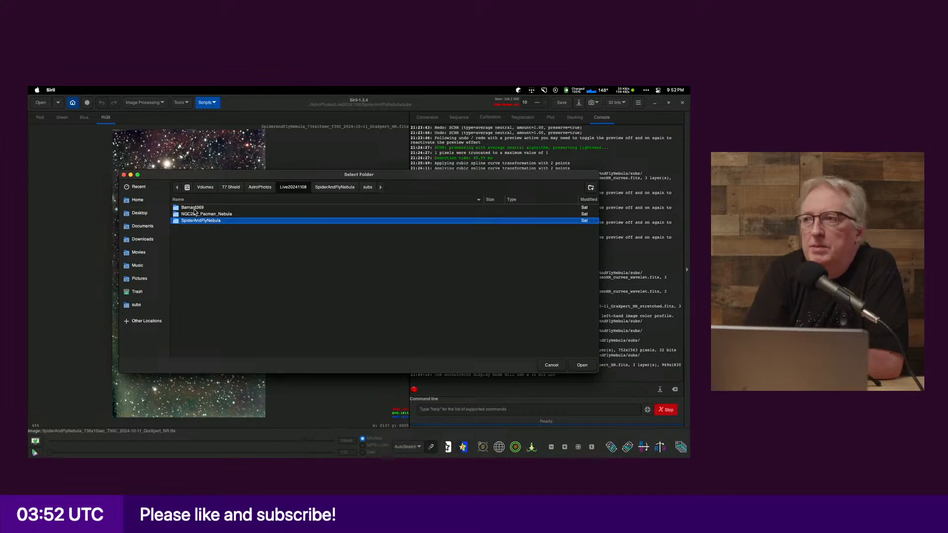
double_click(200, 209)
double_click(198, 215)
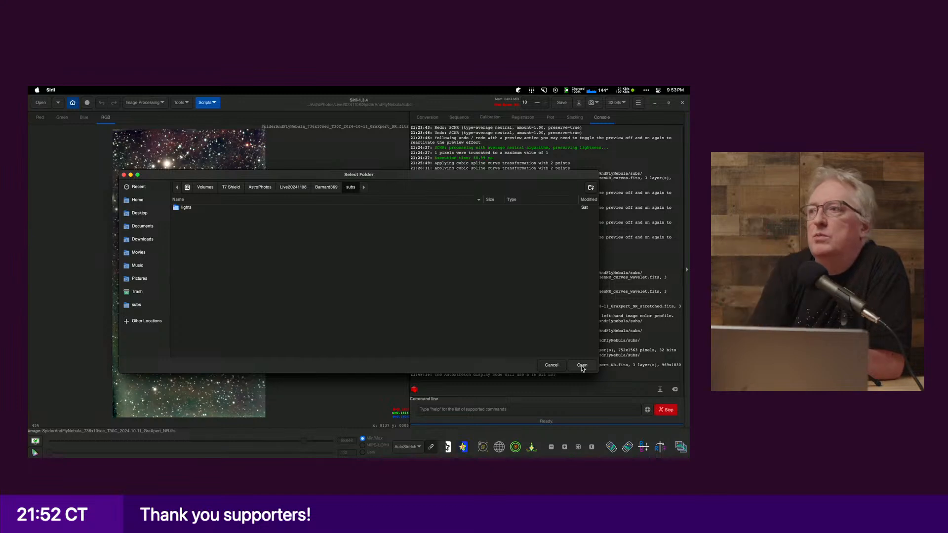
click(582, 365)
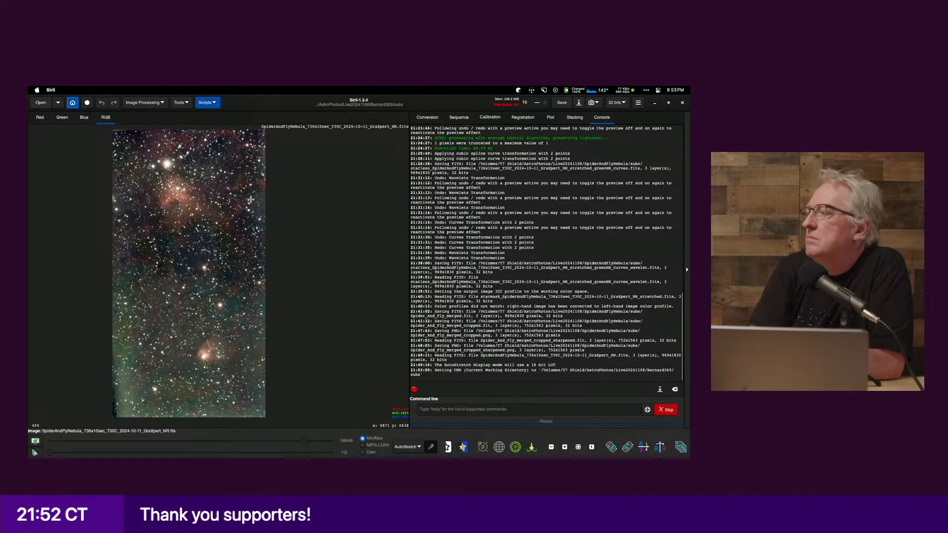
Step: Try to run the [AIA] Siril Seestar Preprocessing script on the Barnard369 lights and highlight its disk space message in the console
click(207, 104)
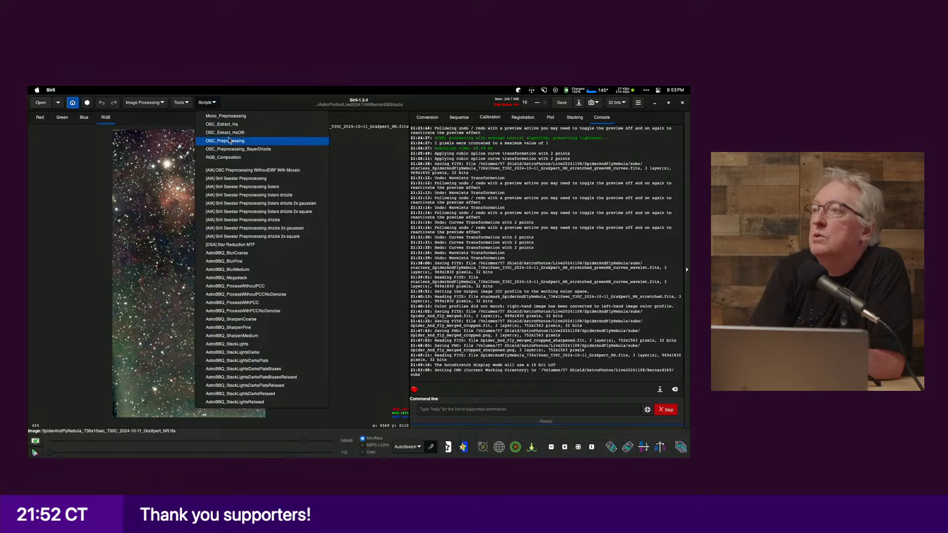
click(240, 182)
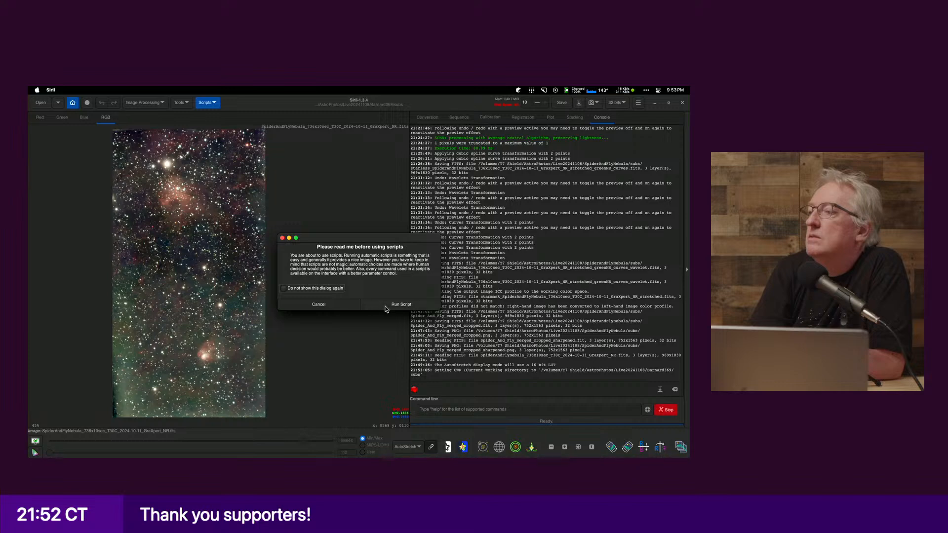
click(401, 305)
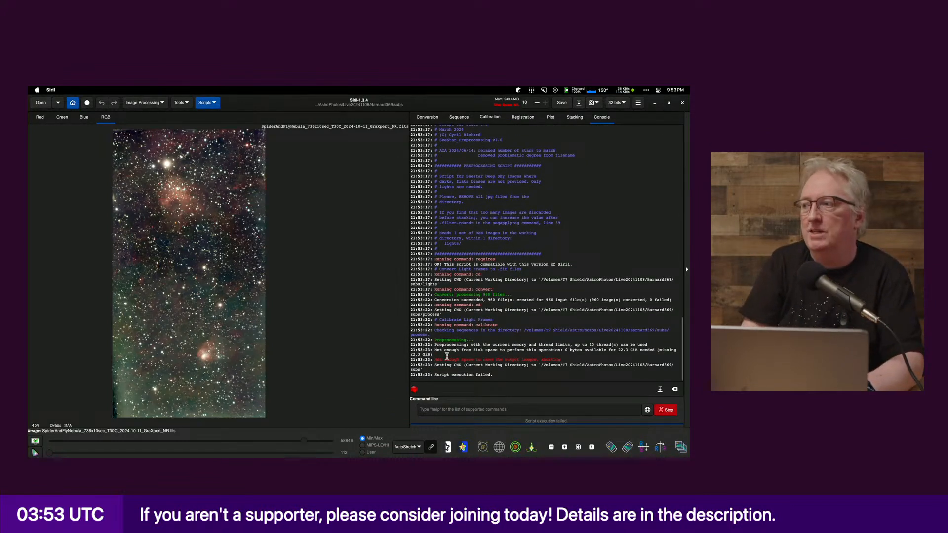
drag(434, 355, 572, 361)
Step: Switch to the Siril 1.2.3 window
key(super+Tab)
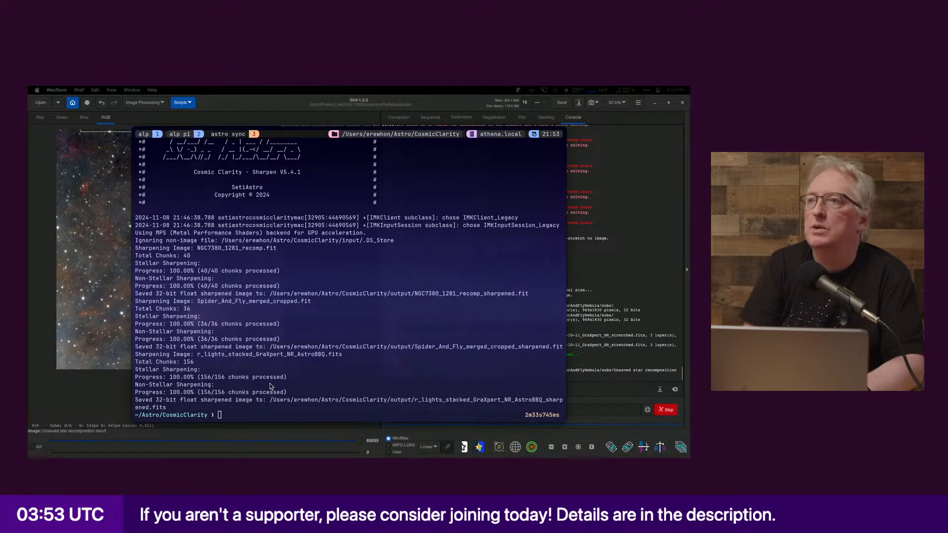
key(super+Tab)
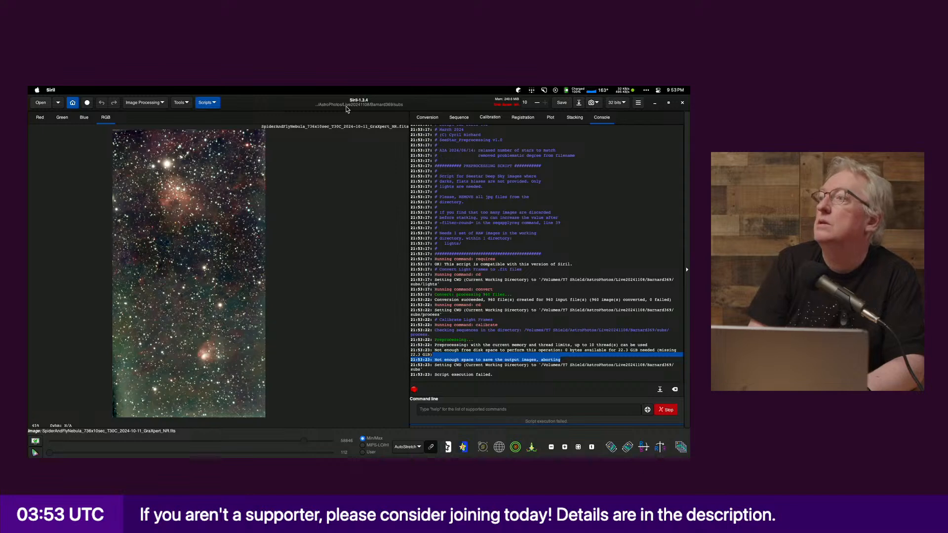
key(super+Tab)
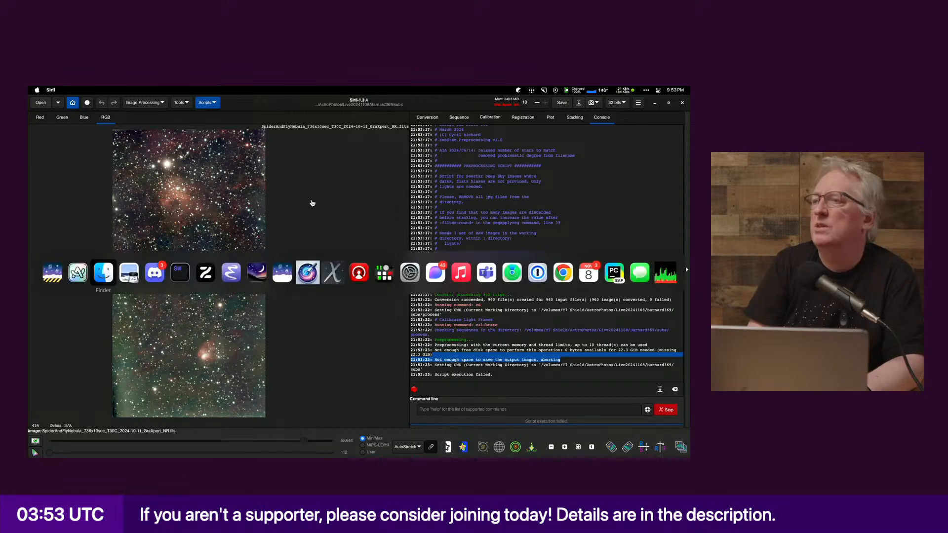
key(super+Tab)
key(super+Tab)
key(super+Tab)
key(super+Tab)
key(super+Tab)
key(super+Tab)
key(super+Tab)
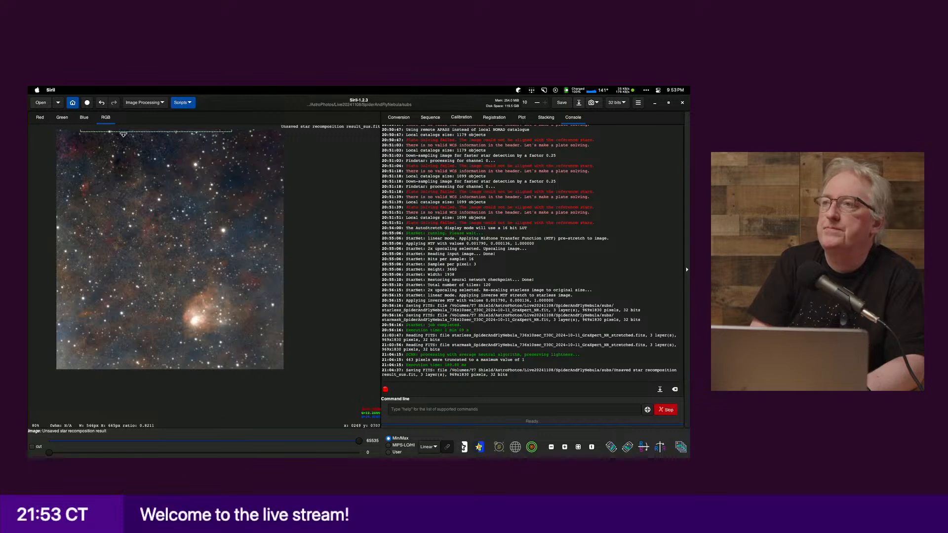
Step: Set the Siril 1.2.3 working directory to Live20241108/Barnard369/subs
click(72, 103)
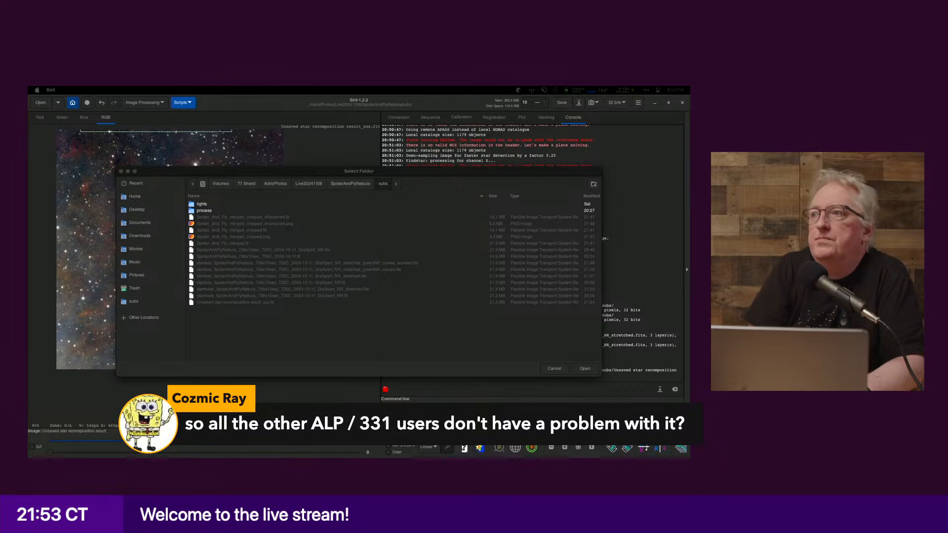
click(362, 174)
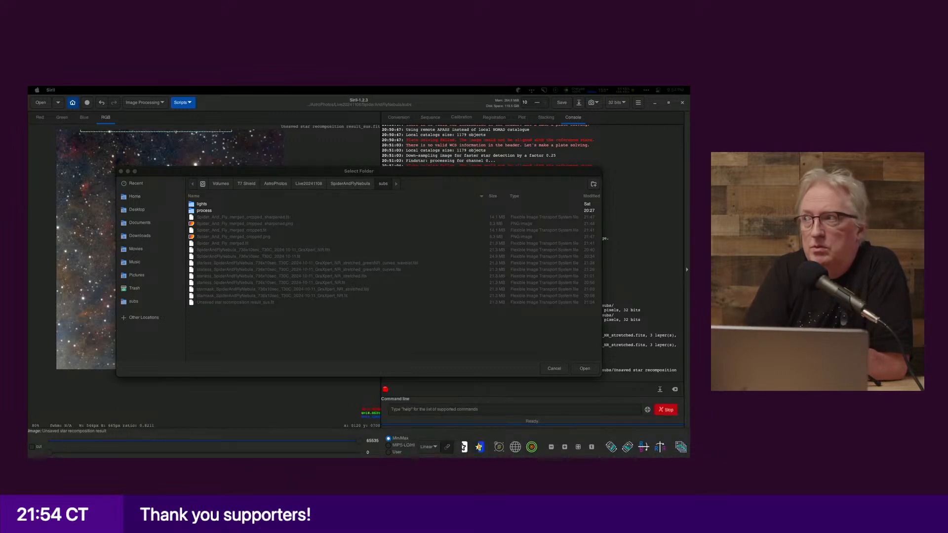
click(332, 336)
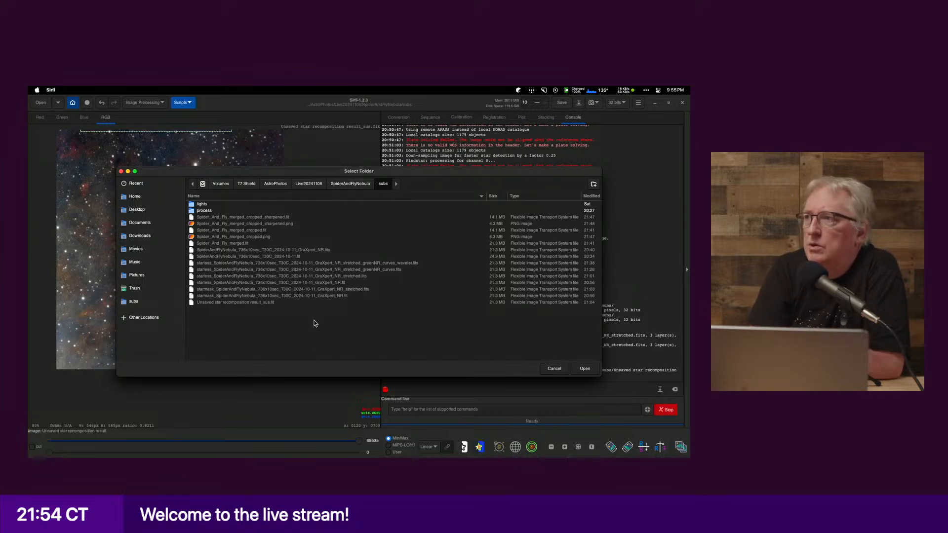
click(304, 187)
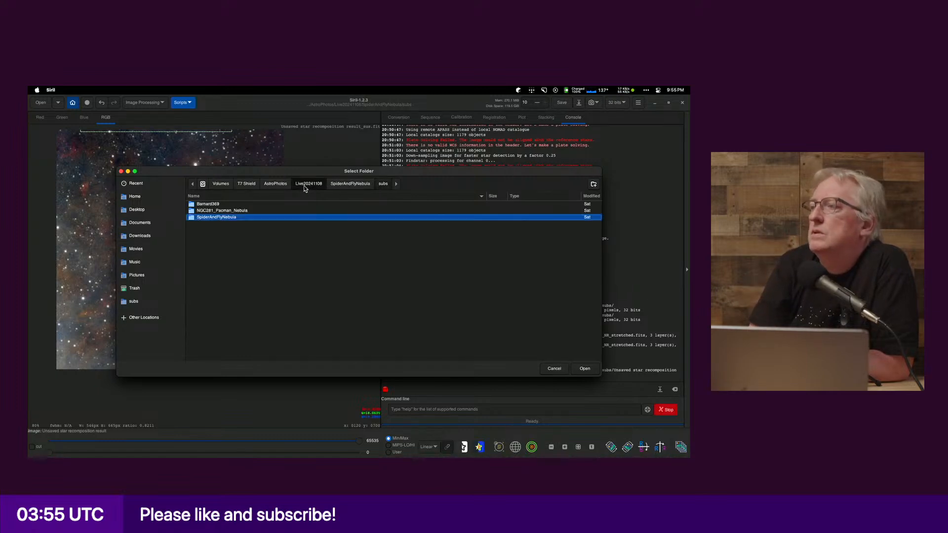
double_click(235, 205)
double_click(224, 211)
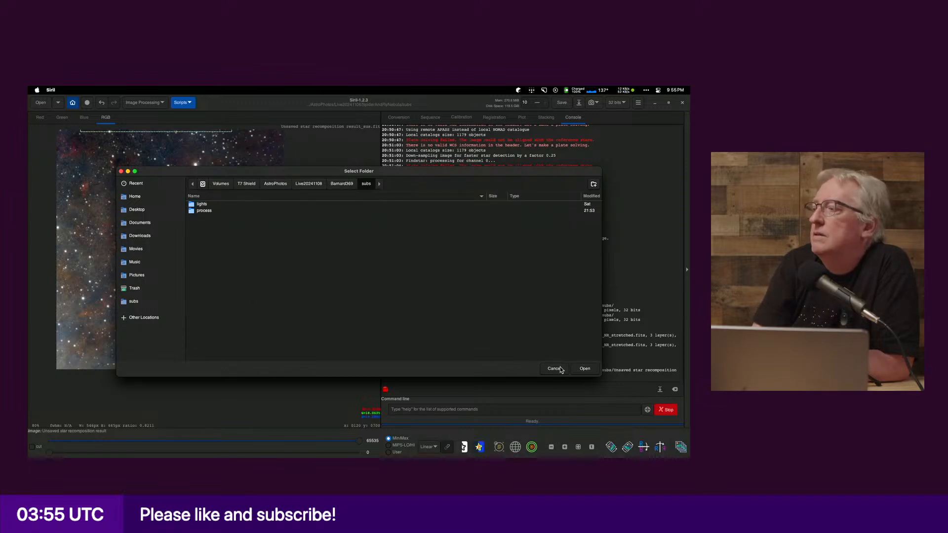
click(584, 370)
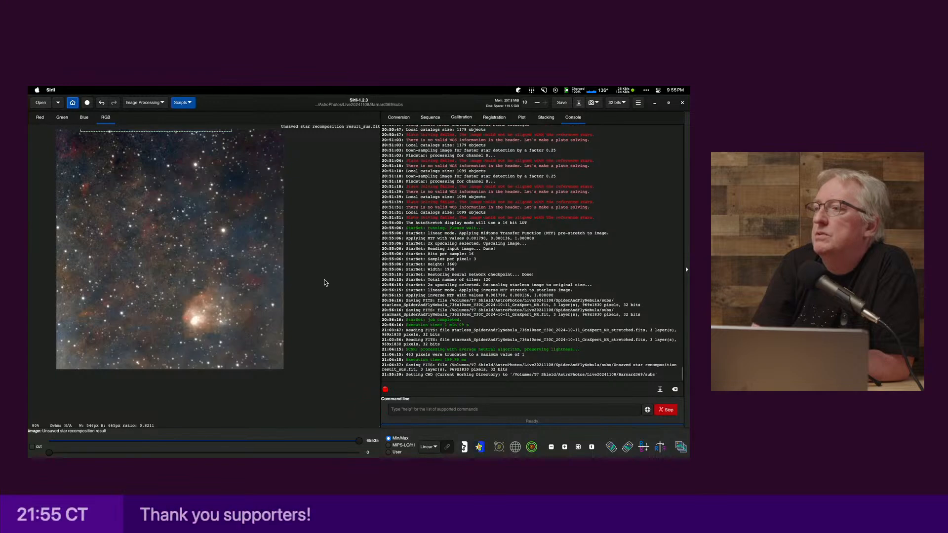
Step: Run the [AIA] Siril Seestar Preprocessing script on the Barnard369 lights and review its registration and stacking log
click(188, 106)
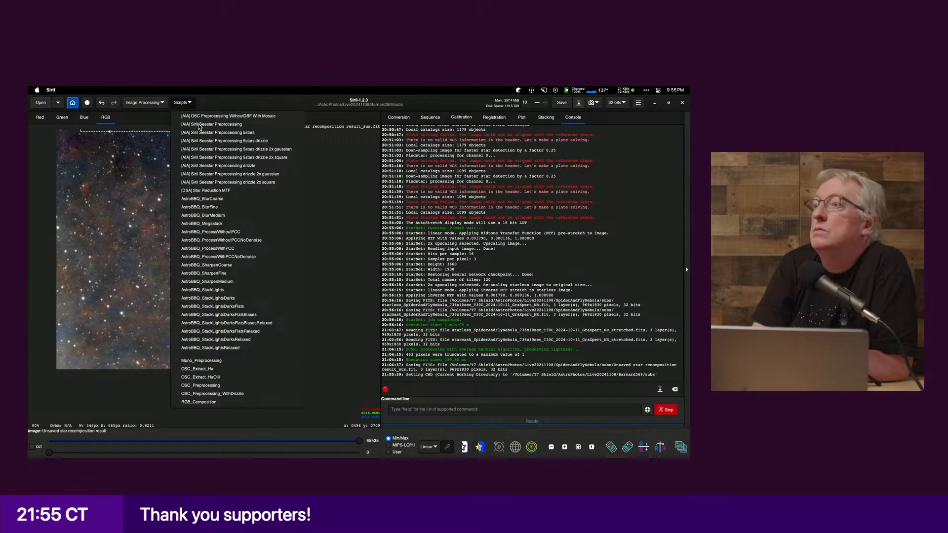
click(200, 128)
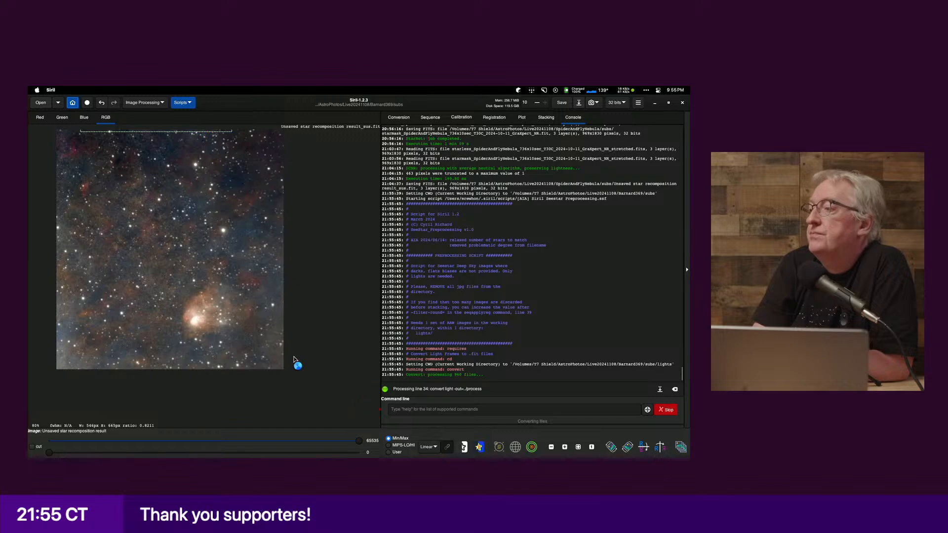
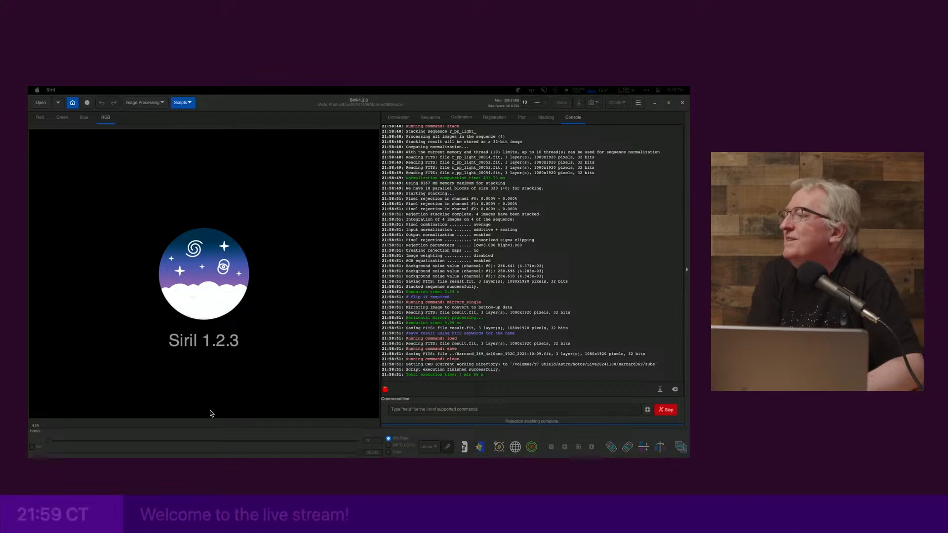
scroll(466, 377, up, 2)
scroll(465, 376, down, 3)
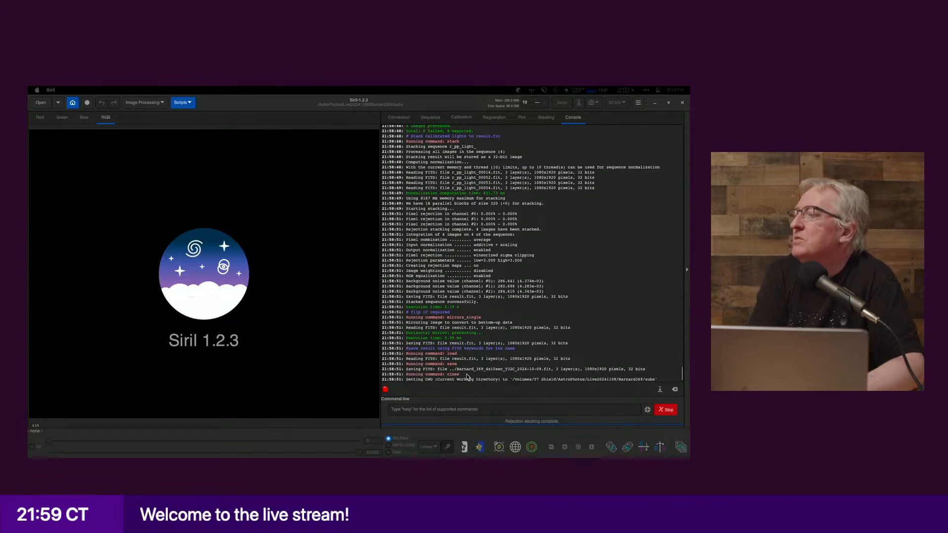
scroll(468, 377, up, 1)
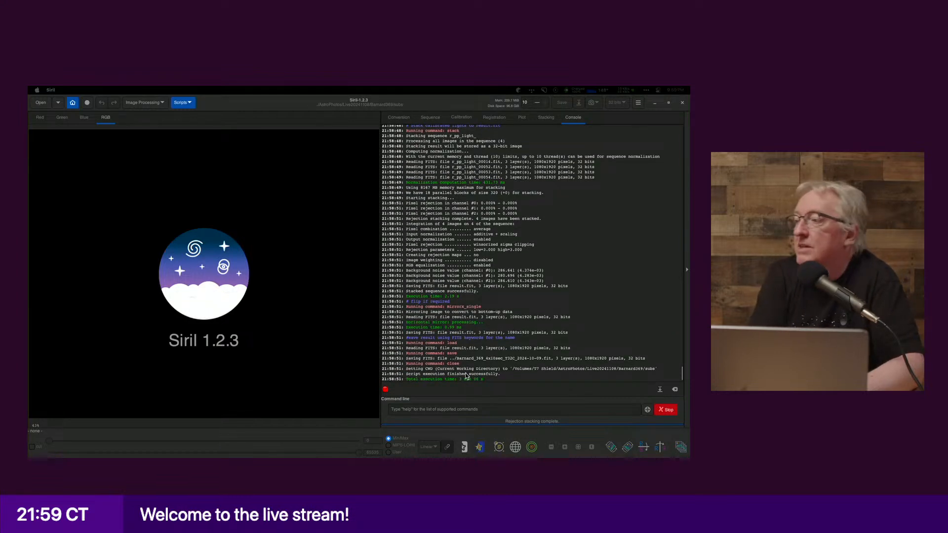
scroll(464, 375, up, 1)
scroll(465, 374, up, 10)
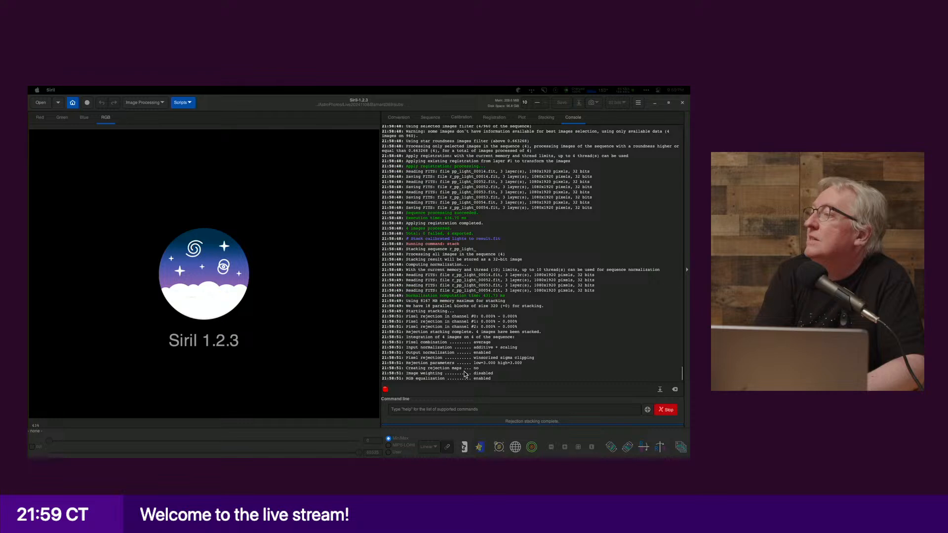
scroll(464, 375, down, 10)
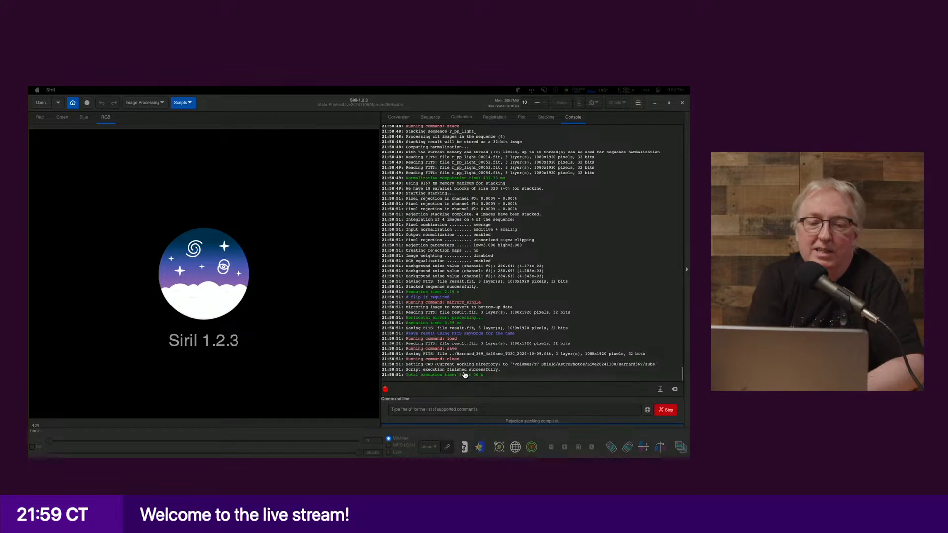
Step: Move the terminal window out of the way and run the [AIA] Siril Seestar Preprocessing 5stars script on the Barnard369 lights
key(super+Tab)
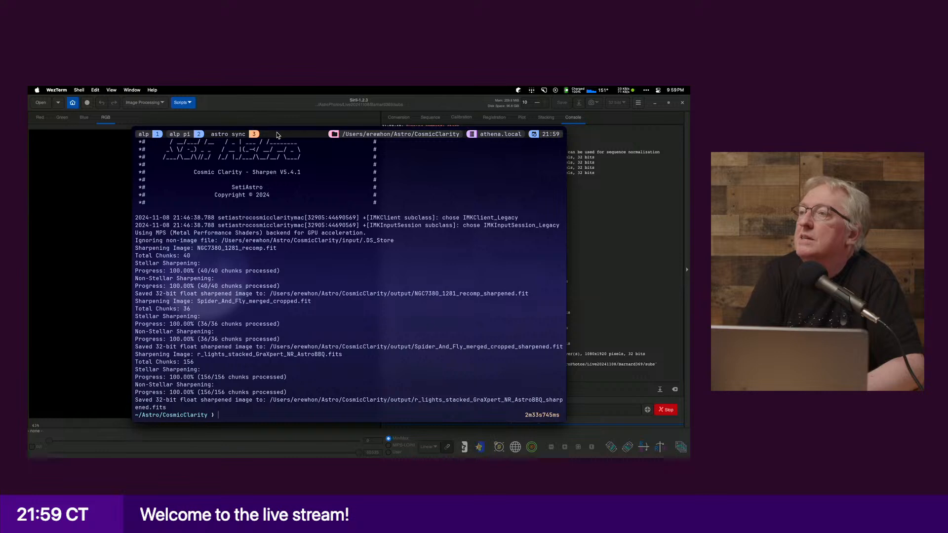
drag(279, 133, 28, 230)
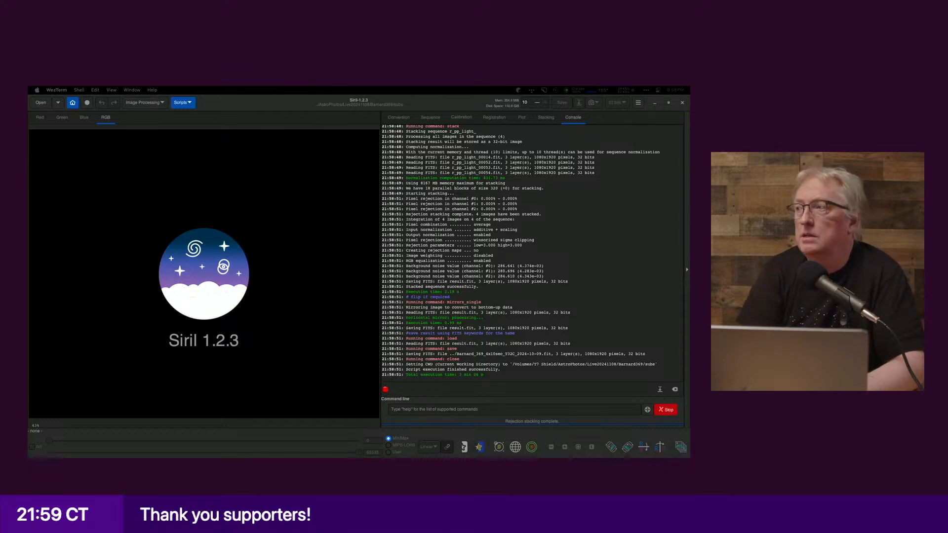
click(181, 102)
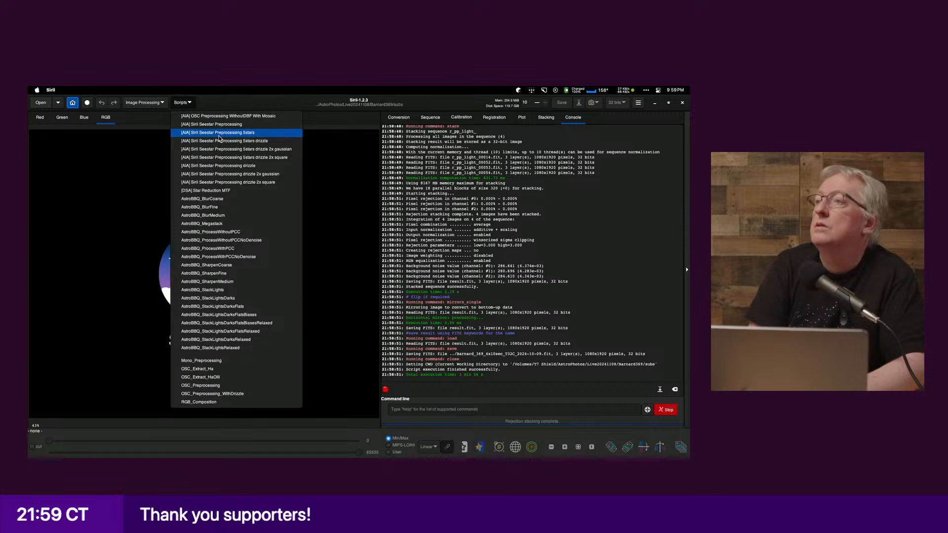
click(220, 134)
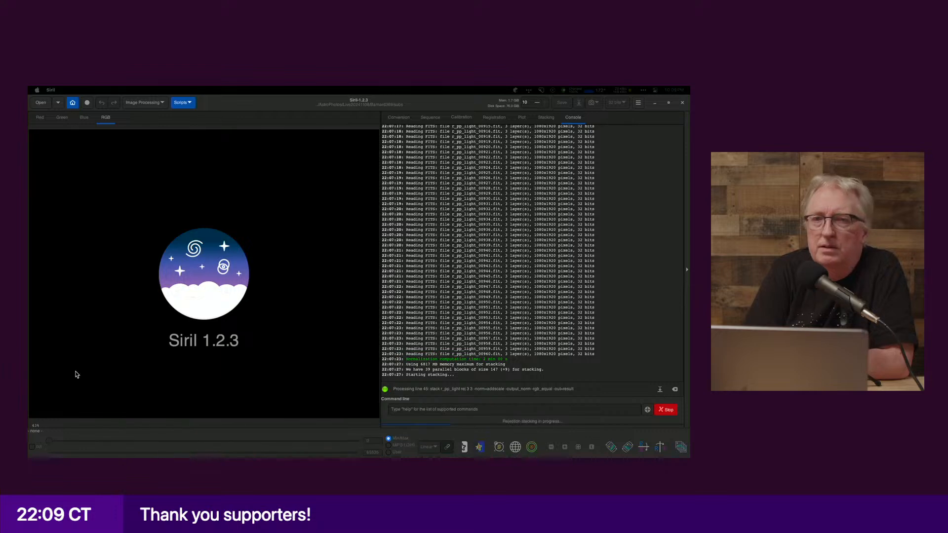
Step: Examine the console log for the frames being read into the running stack
scroll(513, 337, up, 10)
scroll(513, 337, up, 20)
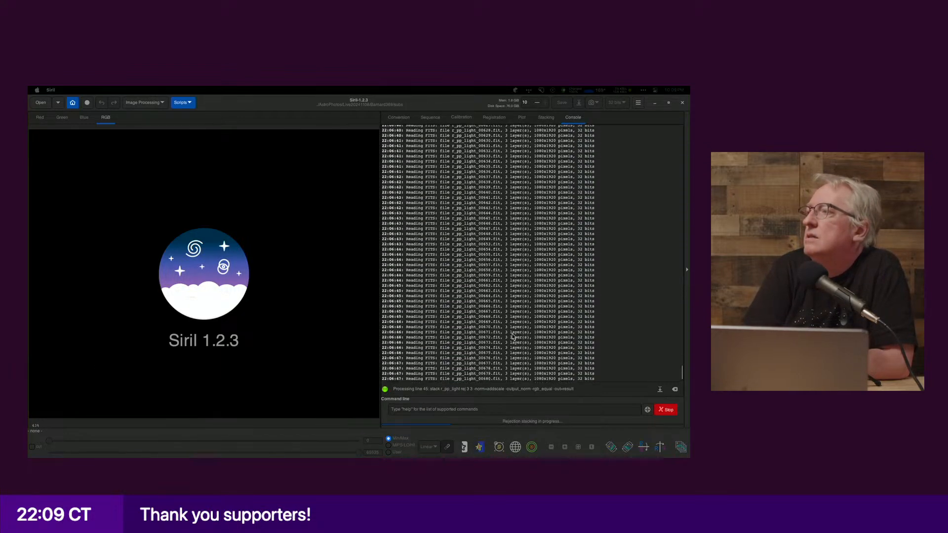
scroll(514, 338, up, 20)
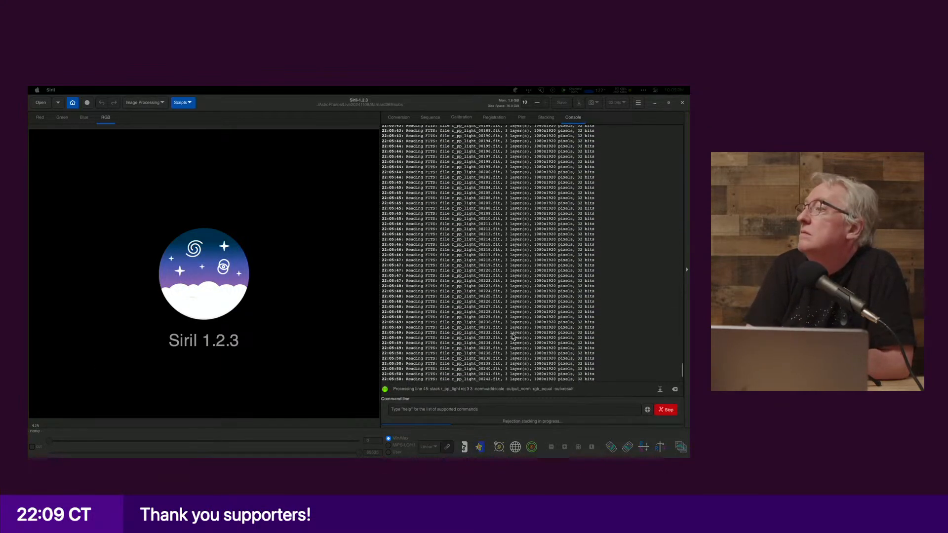
scroll(513, 337, down, 20)
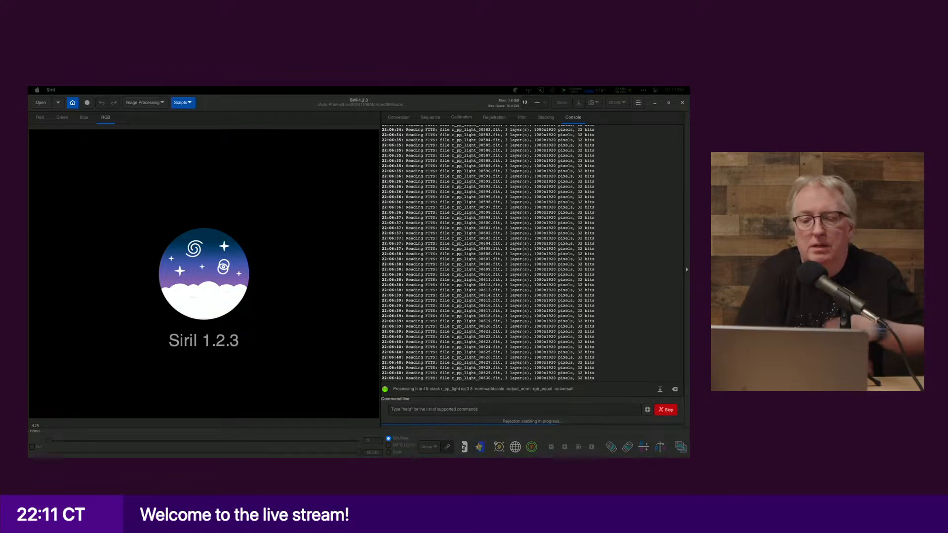
key(super+Tab)
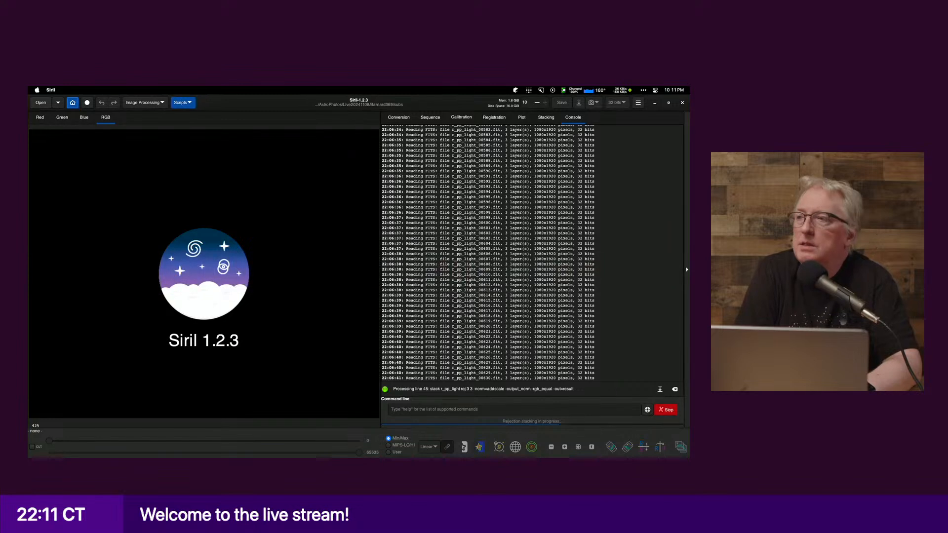
key(super+Tab)
key(super+Tab)
key(super+Tab)
key(super+Tab)
key(super+Tab)
key(super+Tab)
key(super+Tab)
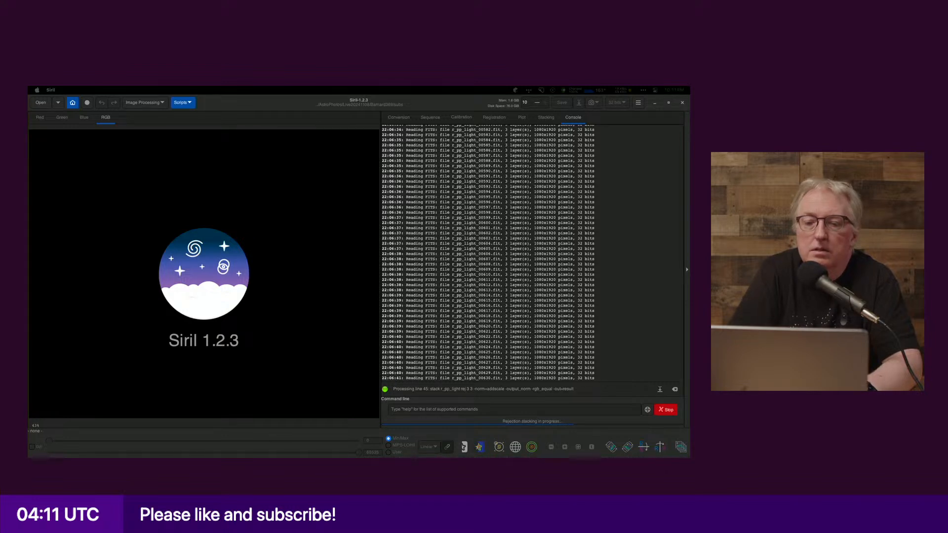
key(super+Tab)
key(super+Tab)
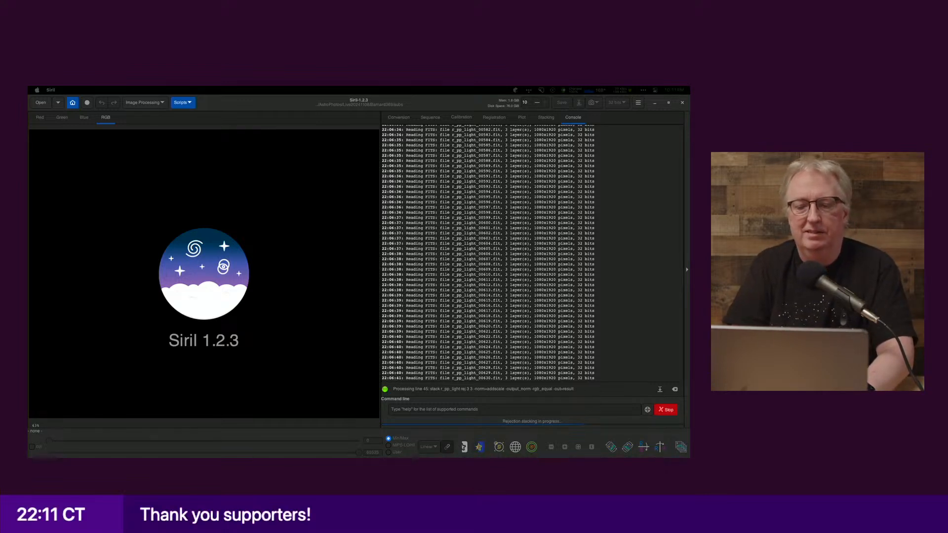
Step: Open the stacked result Barnard_369_894x10sec_T31C_2024-10-09_5stars.fit from the Barnard369 subs folder
key(super+Tab)
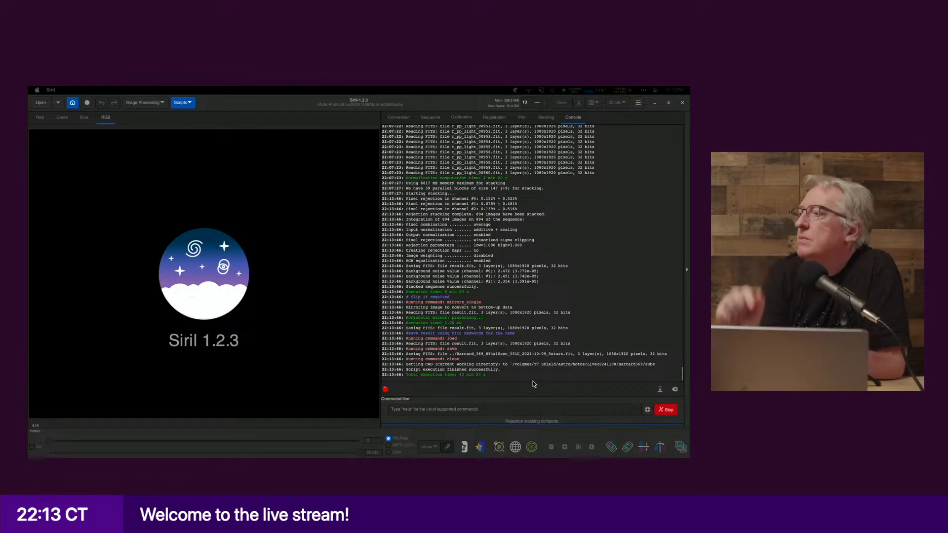
click(82, 126)
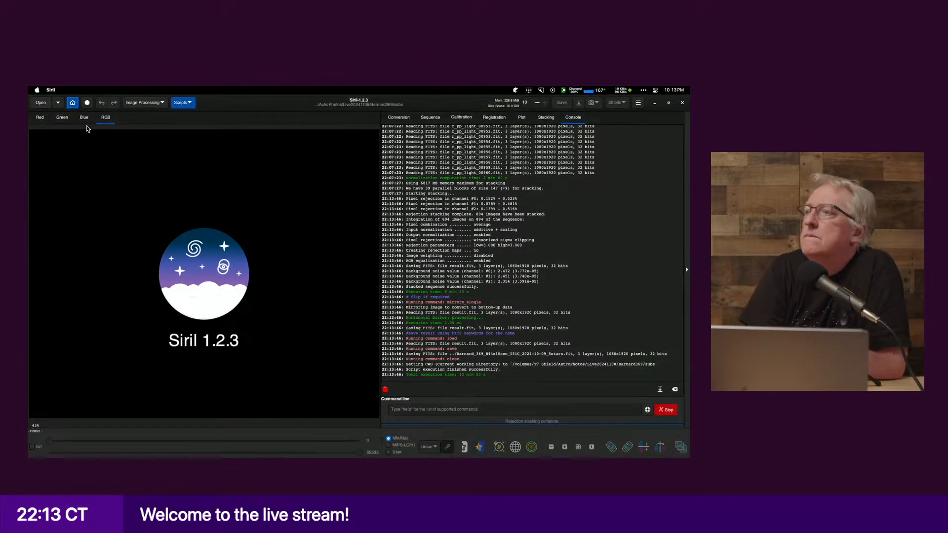
click(41, 103)
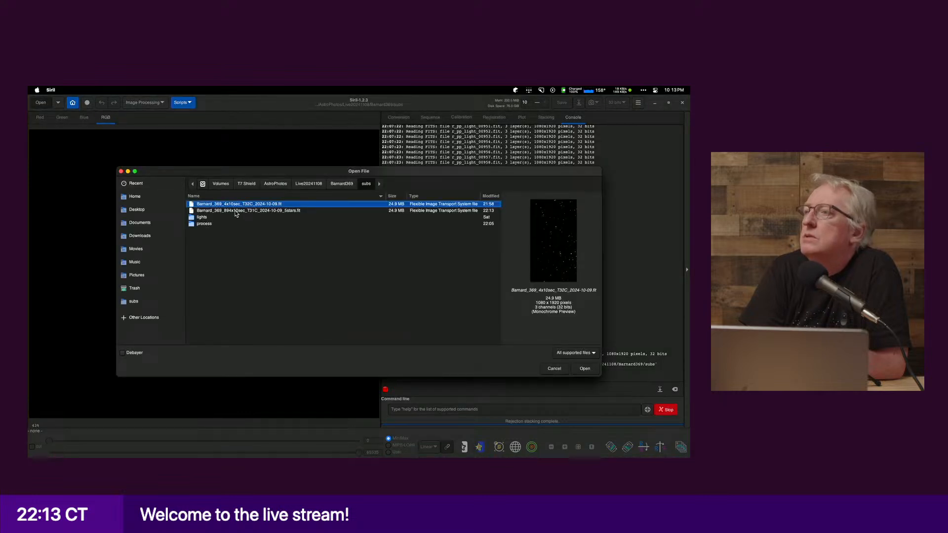
double_click(237, 211)
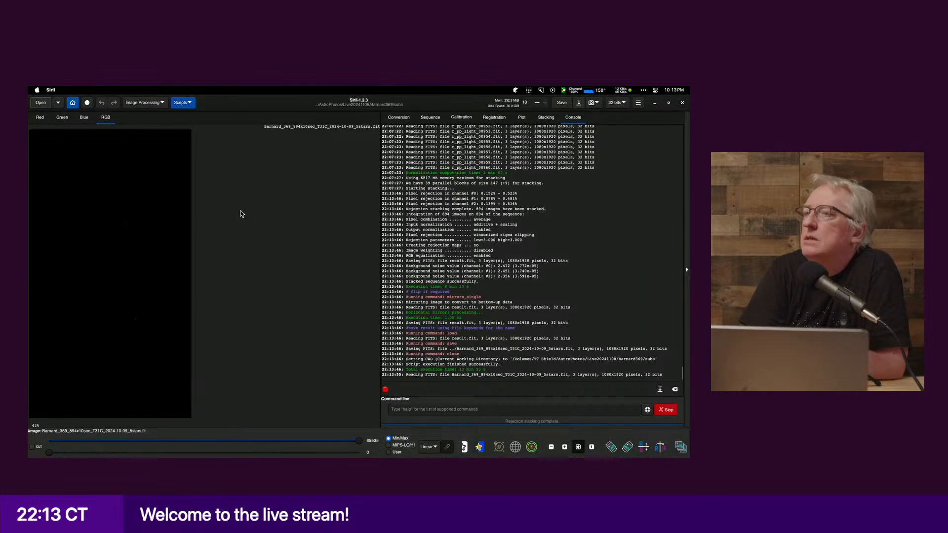
Step: Open Barnard_369_4x10sec_T32C_2024-10-09.fit and set its display mode to AutoStretch
click(41, 103)
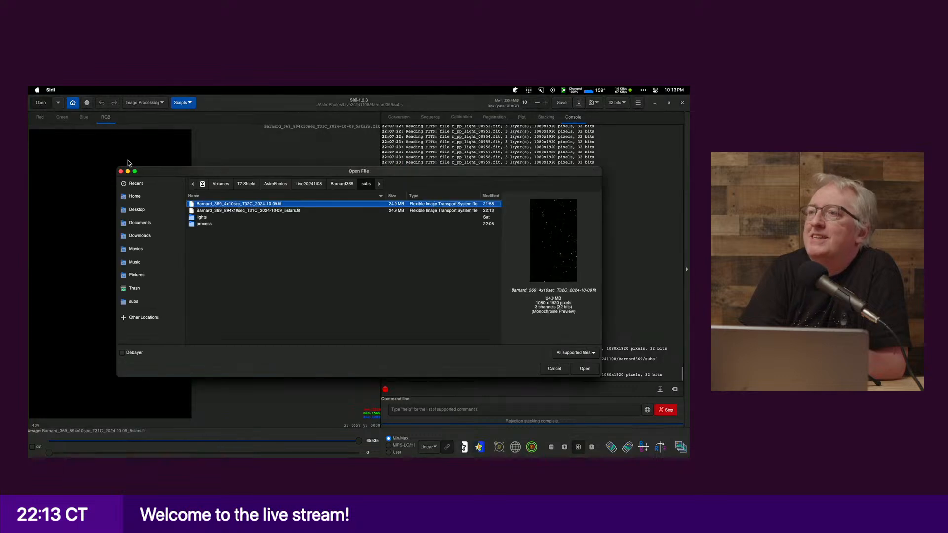
double_click(245, 208)
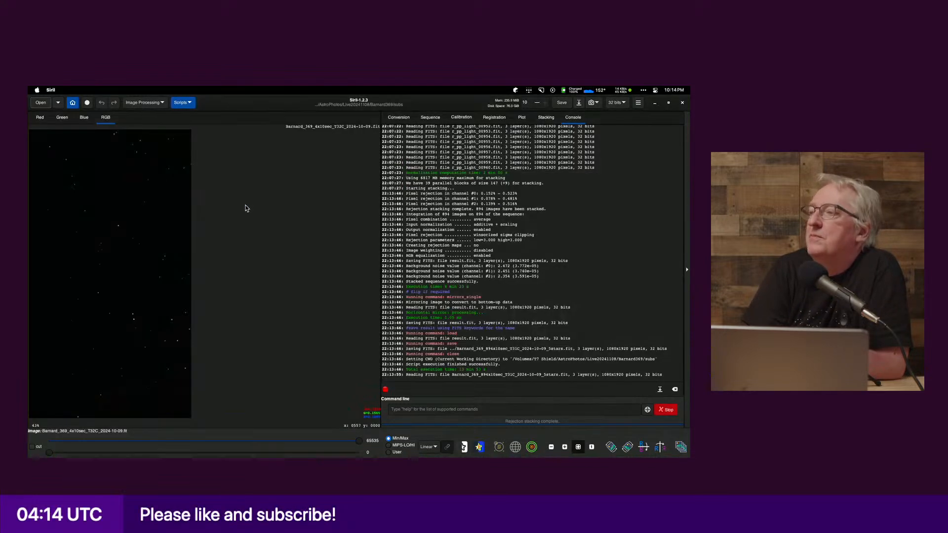
click(427, 446)
click(426, 418)
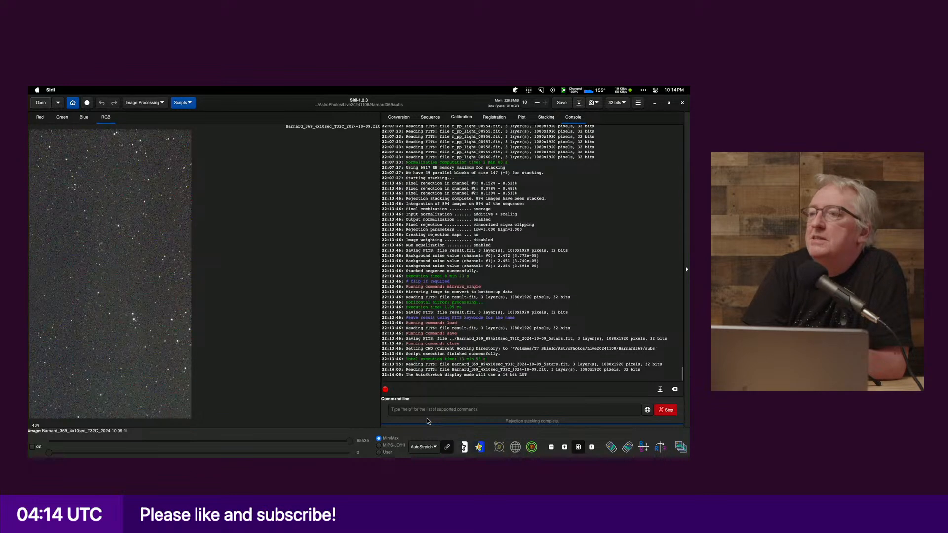
Step: Reopen the 894x10sec 5stars Barnard 369 stack and view it in Histogram display mode
click(41, 102)
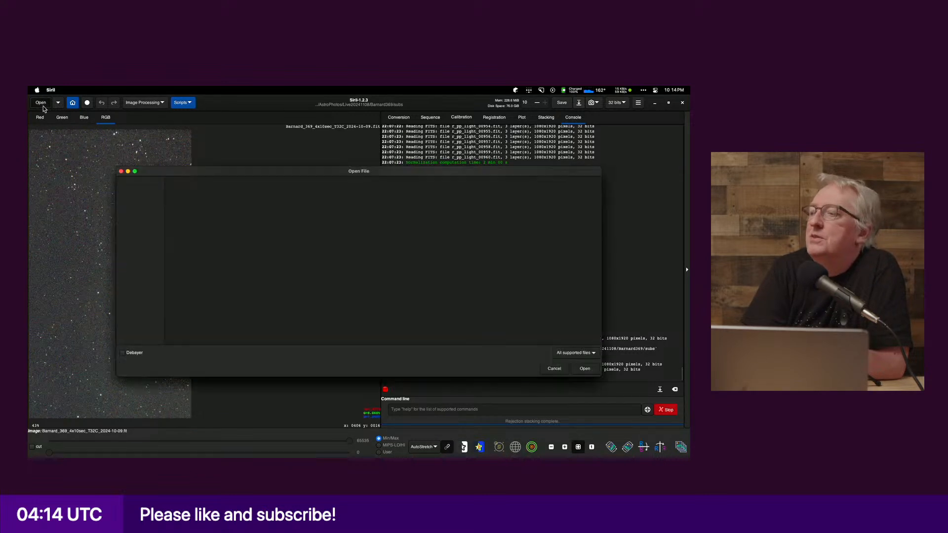
double_click(255, 210)
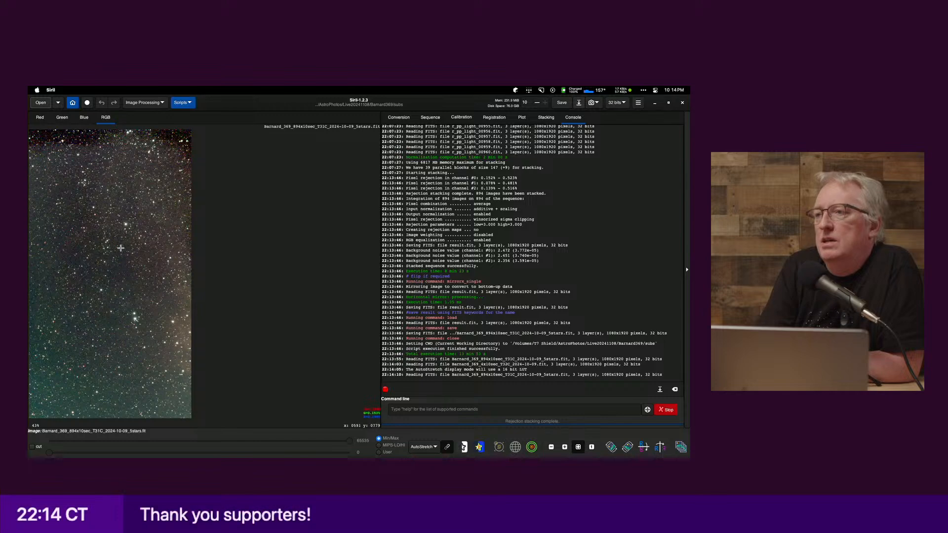
click(427, 447)
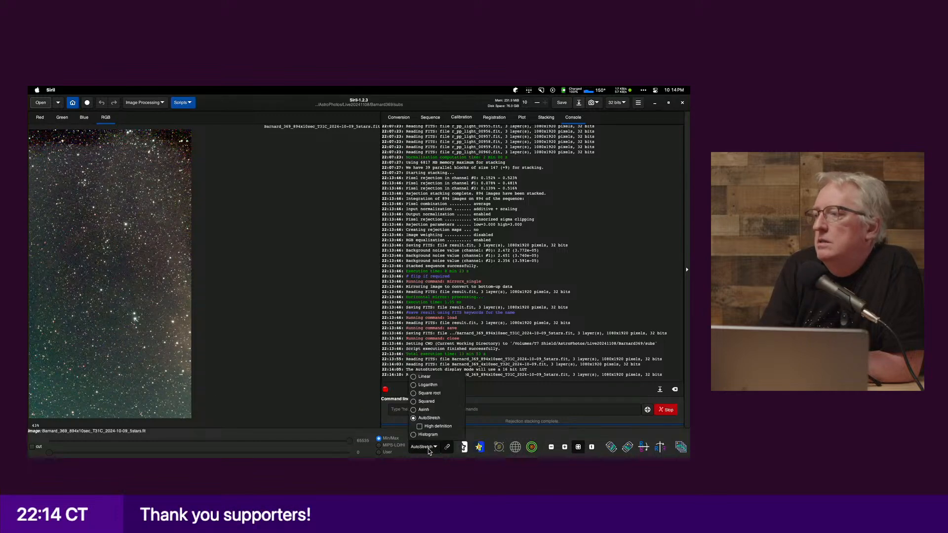
click(428, 435)
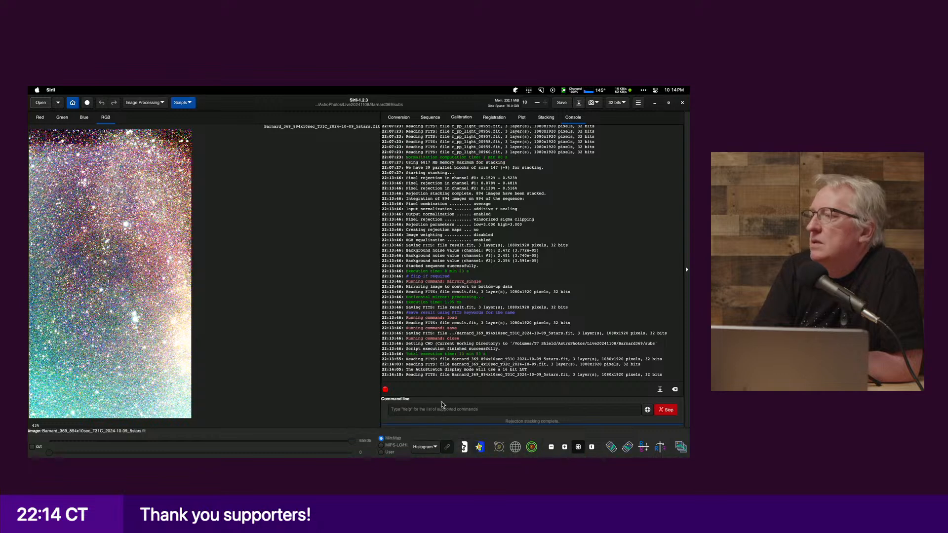
Step: Set the working directory to Live20241108/NGC281_Pacman_Nebula/subs
click(72, 106)
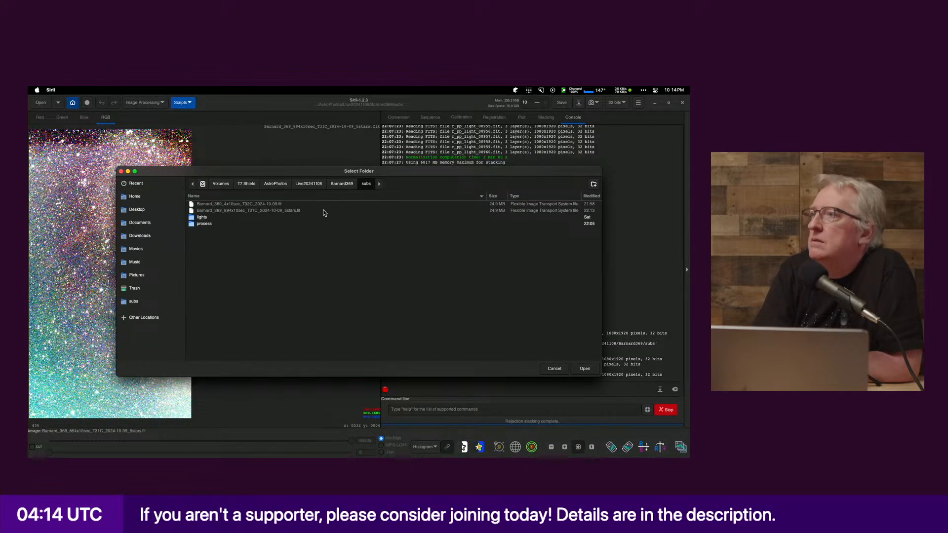
click(308, 184)
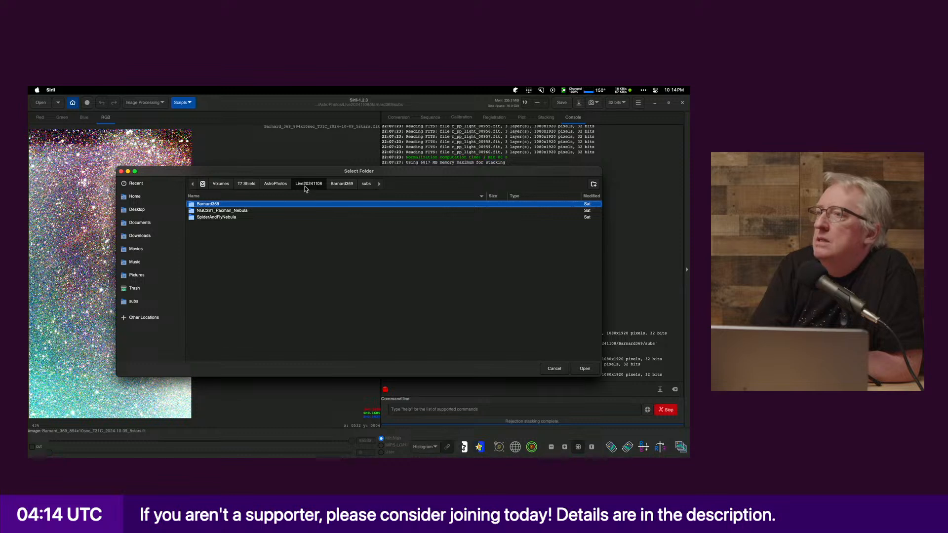
double_click(249, 211)
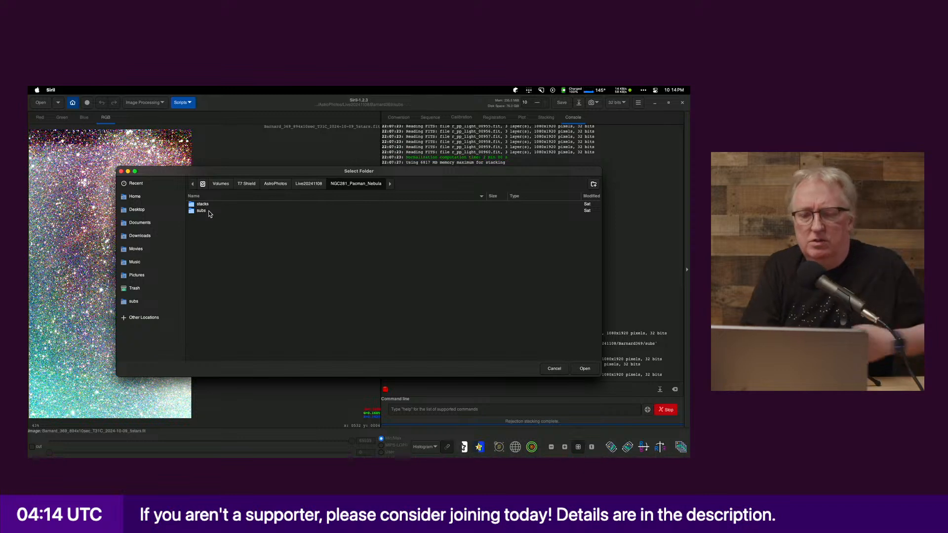
key(super+Tab)
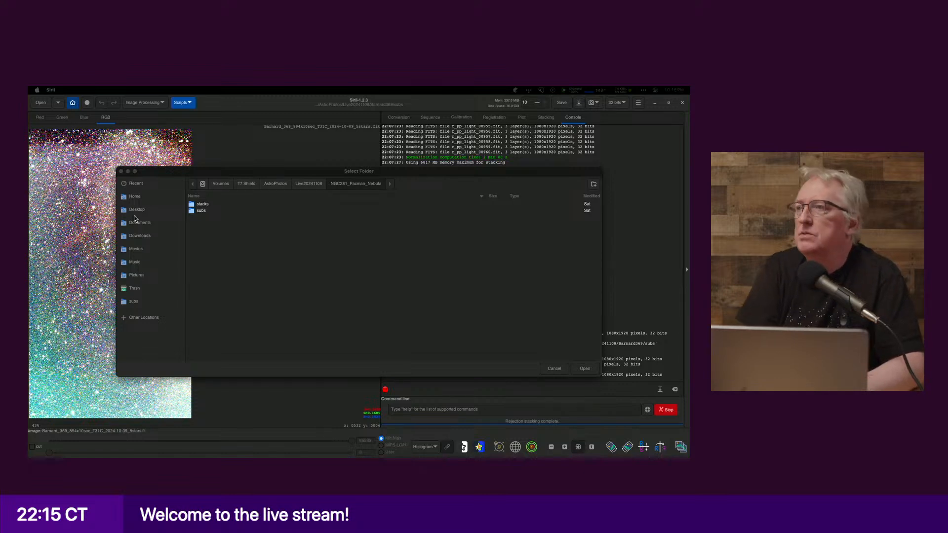
click(201, 211)
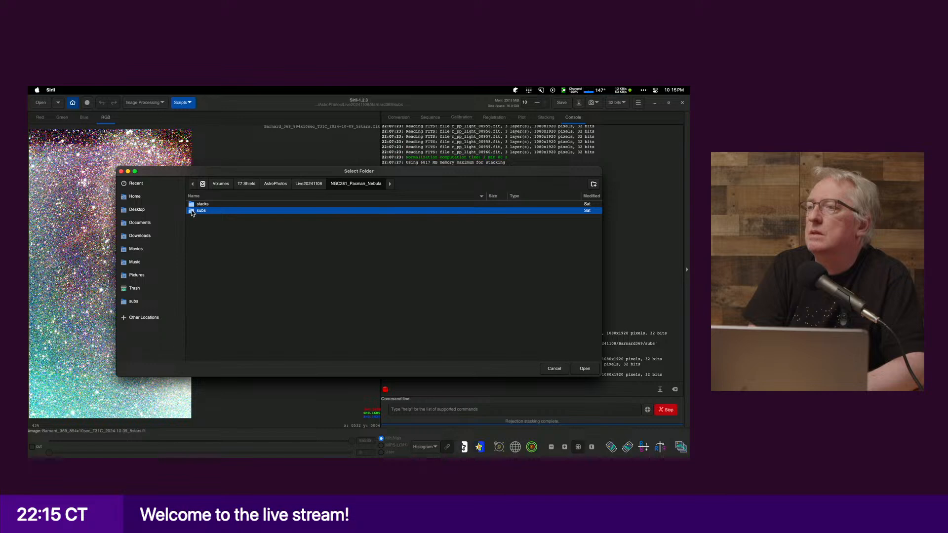
double_click(193, 212)
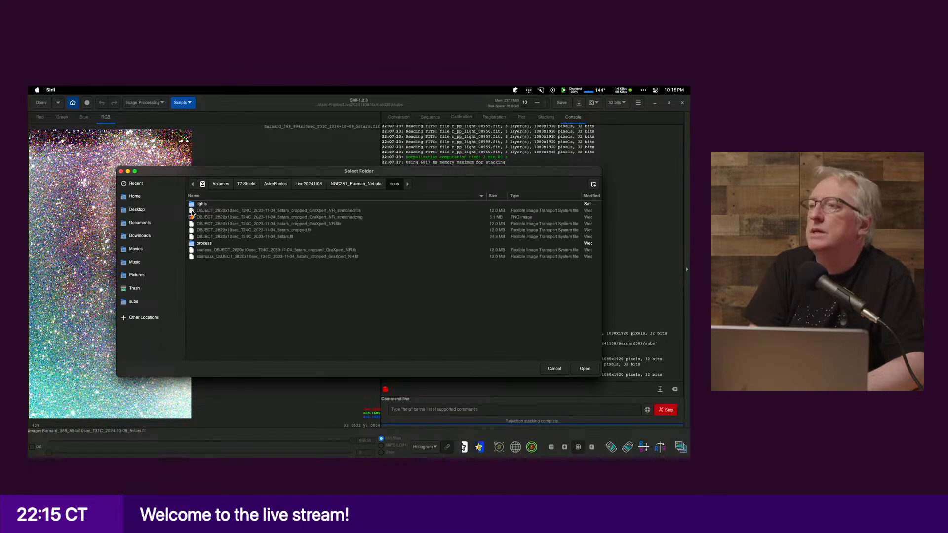
click(583, 368)
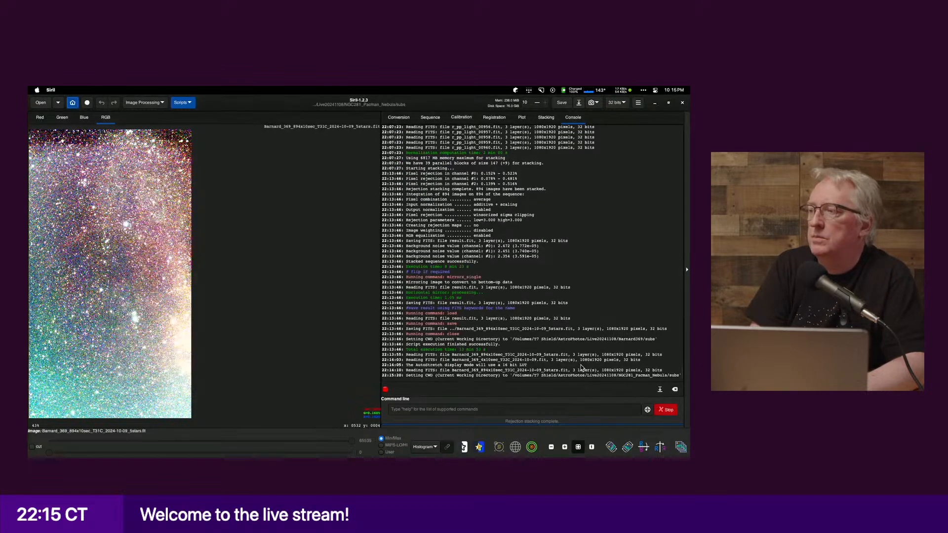
Step: Switch to Finder, bring up the NGC281_Pacman_Nebula subs folder and preview the GraXpert_NR_stretched PNG image
key(super+Tab)
key(super+Tab)
key(super+Tab)
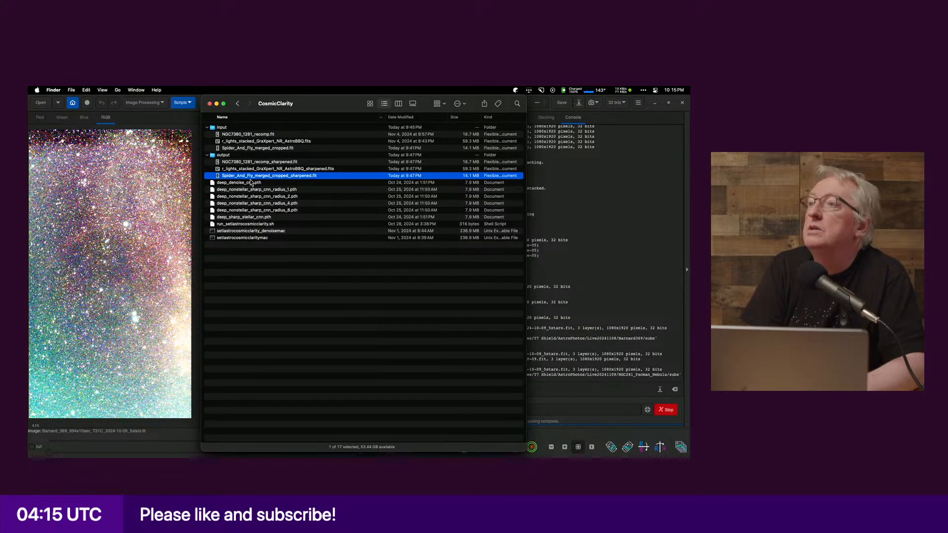
double_click(310, 105)
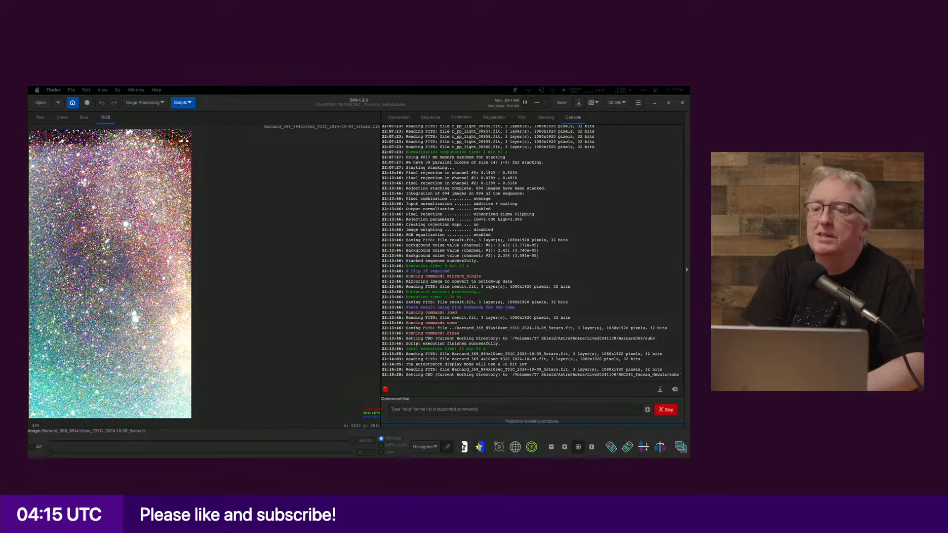
drag(29, 184, 253, 99)
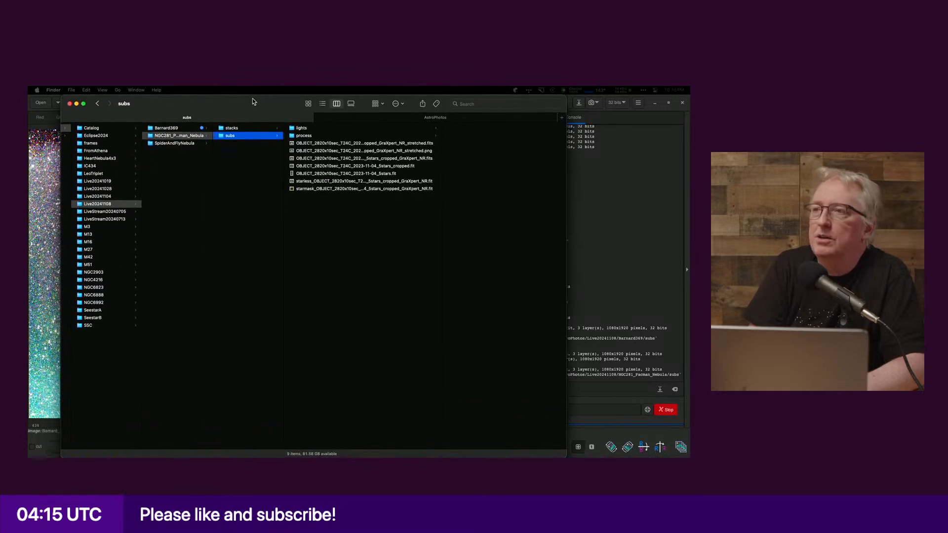
click(323, 152)
key(space)
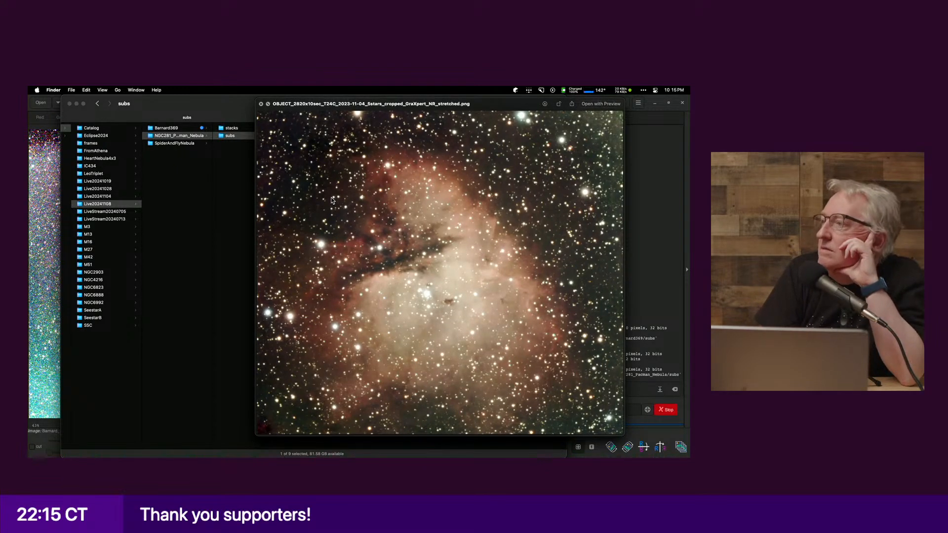
key(space)
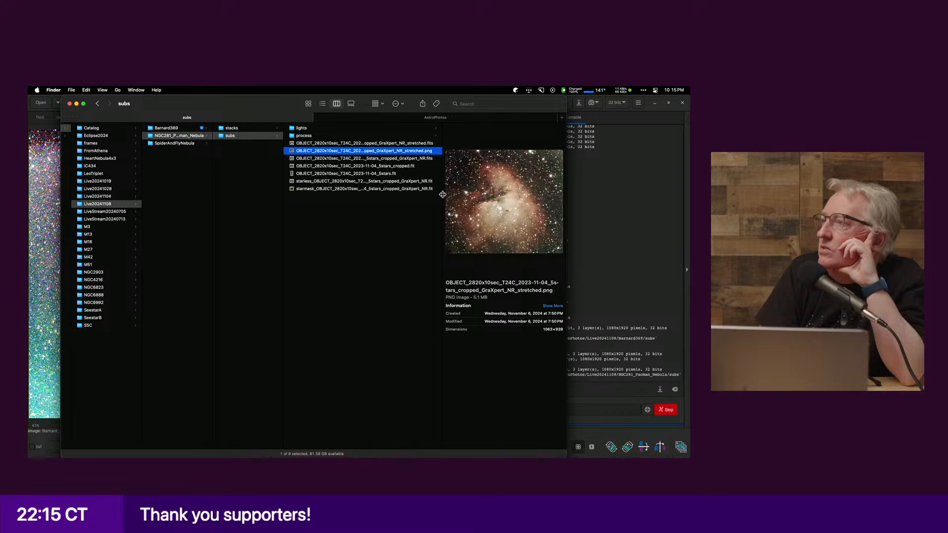
Step: Widen the file name column and create a folder named previous inside the NGC281 subs folder
drag(442, 195, 507, 179)
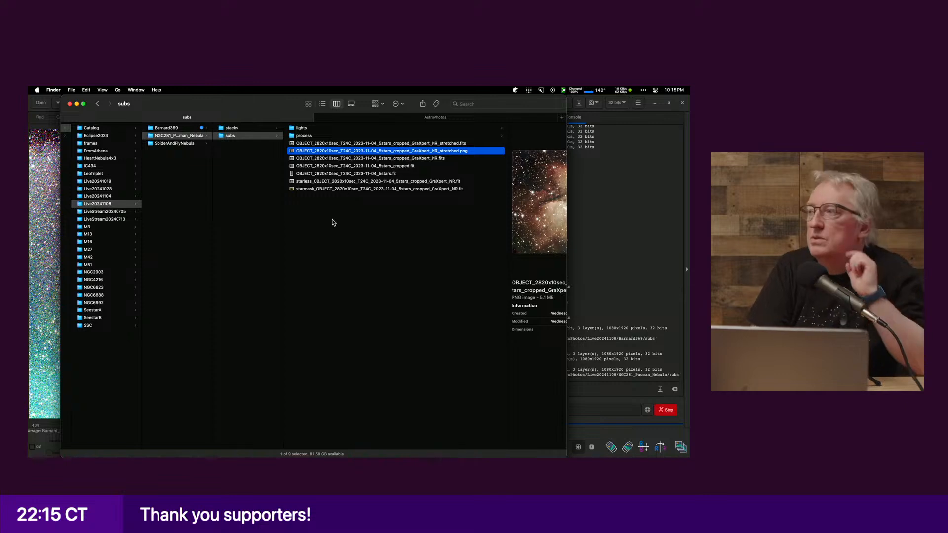
right_click(334, 247)
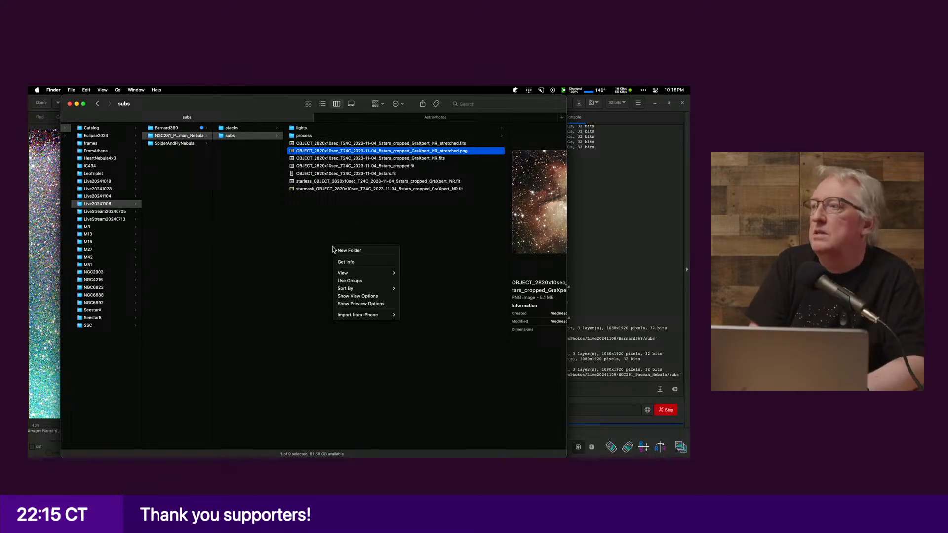
click(345, 253)
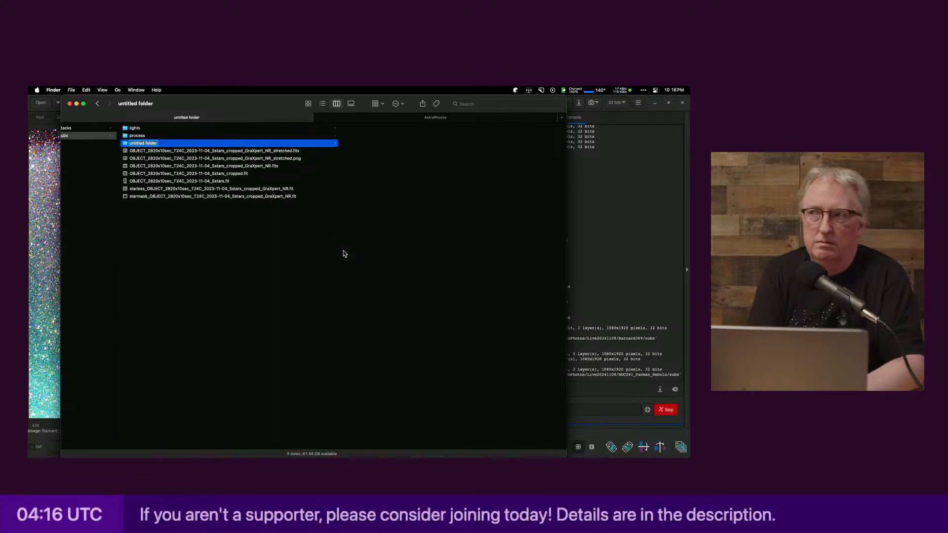
text(previous)
key(Return)
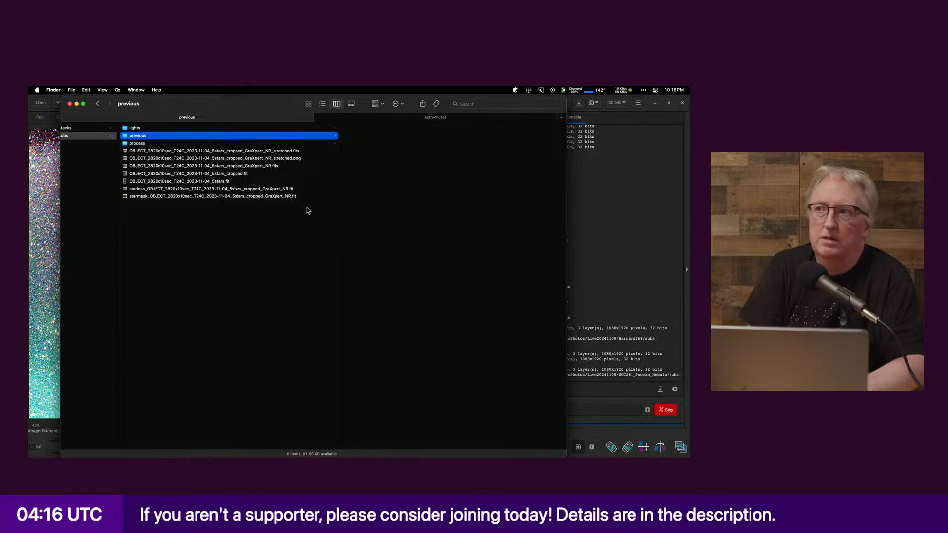
Step: Move all the loose OBJECT, starless and starmask files from the NGC281 subs folder into the previous folder
click(166, 151)
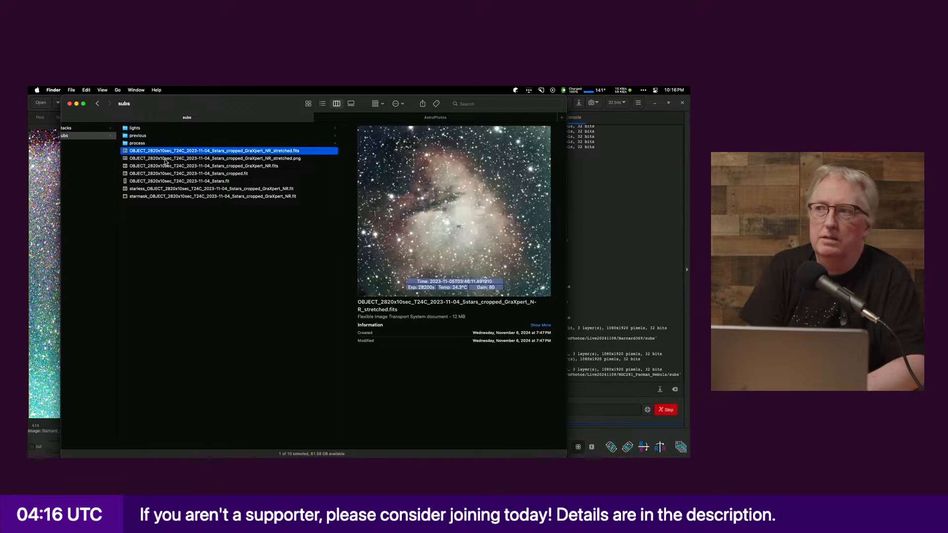
shift+click(170, 196)
drag(170, 154, 142, 139)
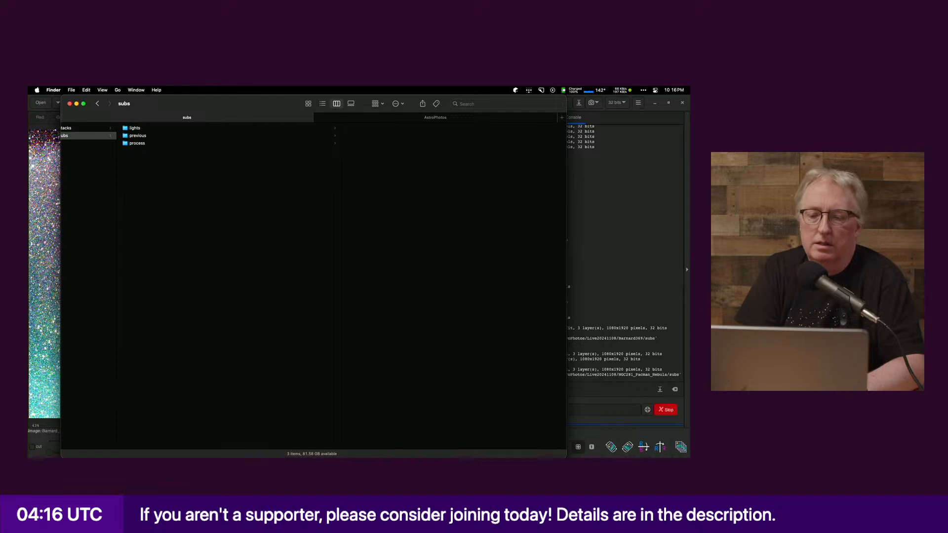
Step: Enlarge the Finder window and check which folders remain in the NGC281_Pacman_Nebula subs folder
key(super+Tab)
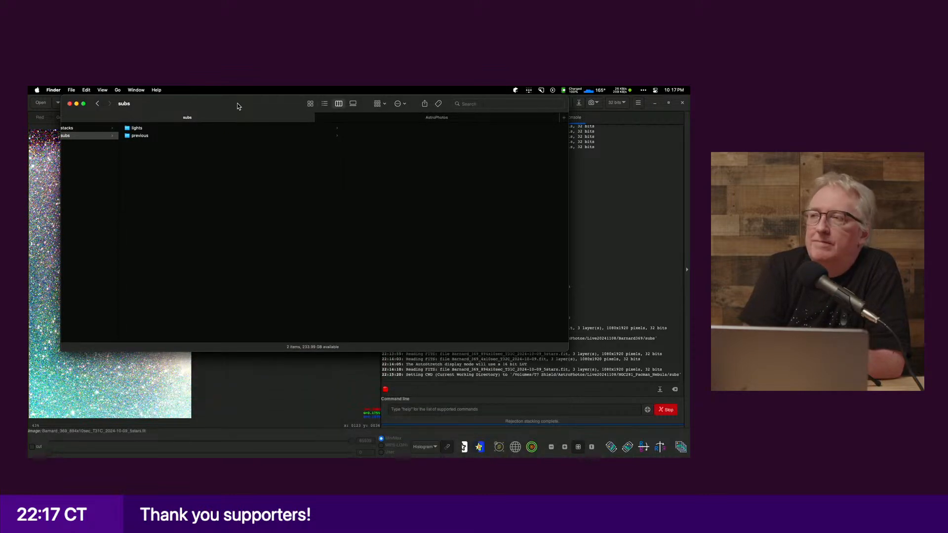
double_click(238, 107)
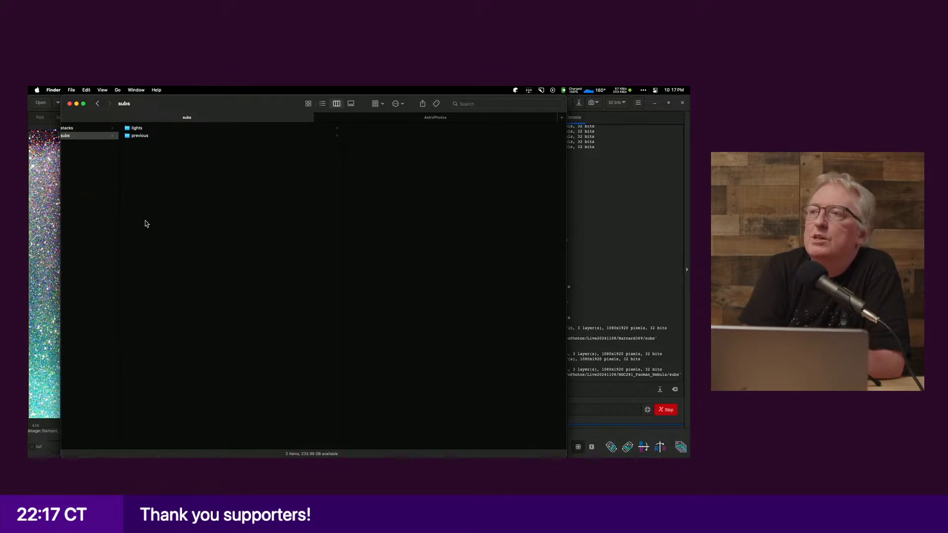
scroll(145, 222, left, 5)
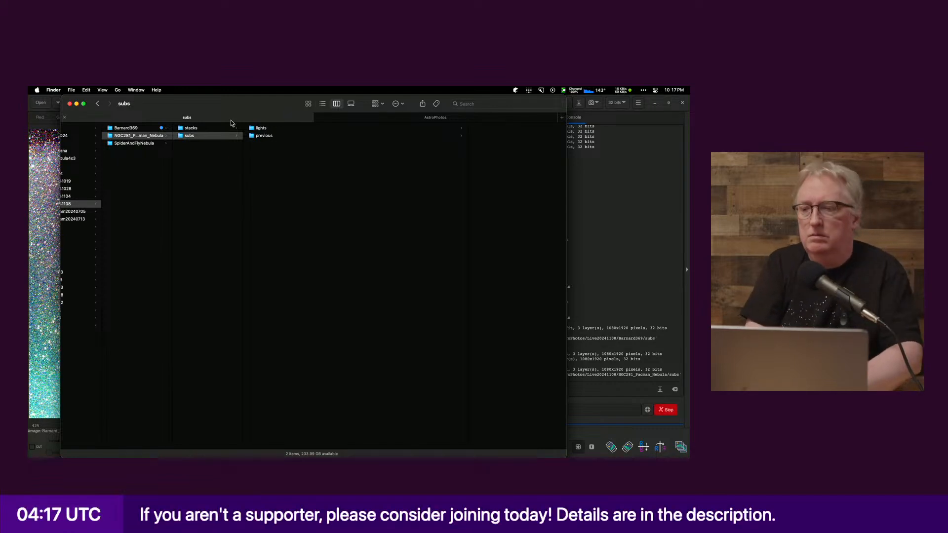
Step: Switch to Siril and check the contents of the NGC281 subs working directory without changing the folder
key(super+Tab)
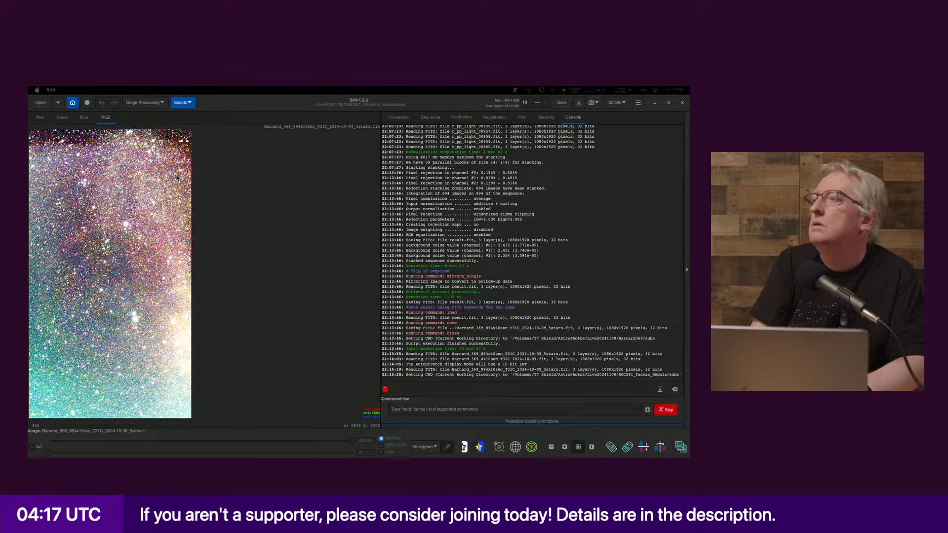
click(73, 103)
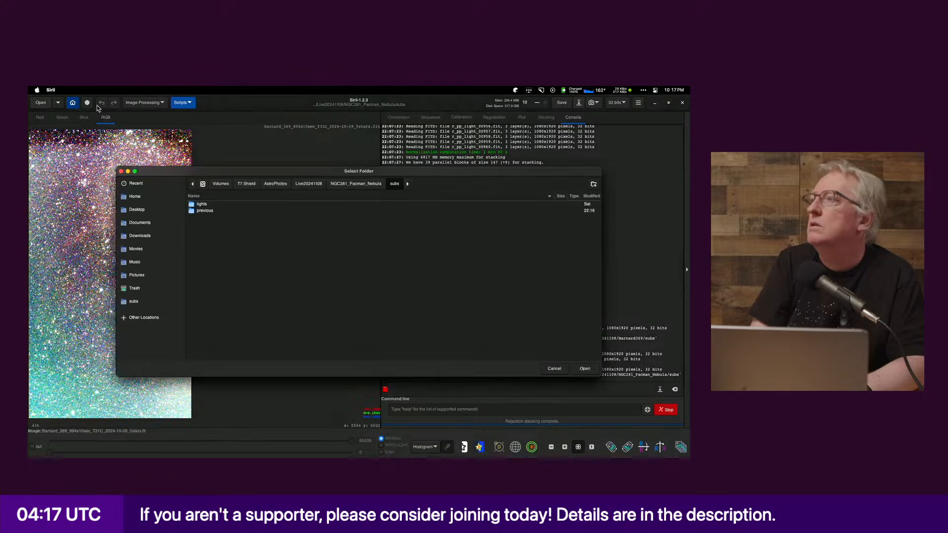
click(558, 369)
click(182, 103)
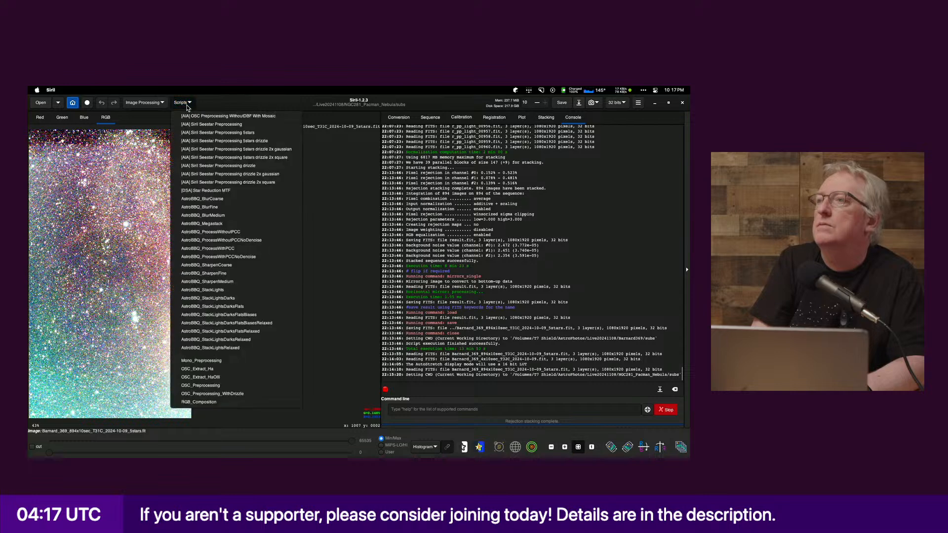
Step: Switch back to Finder and check the files inside the previous folder, selecting all of them
key(super+Tab)
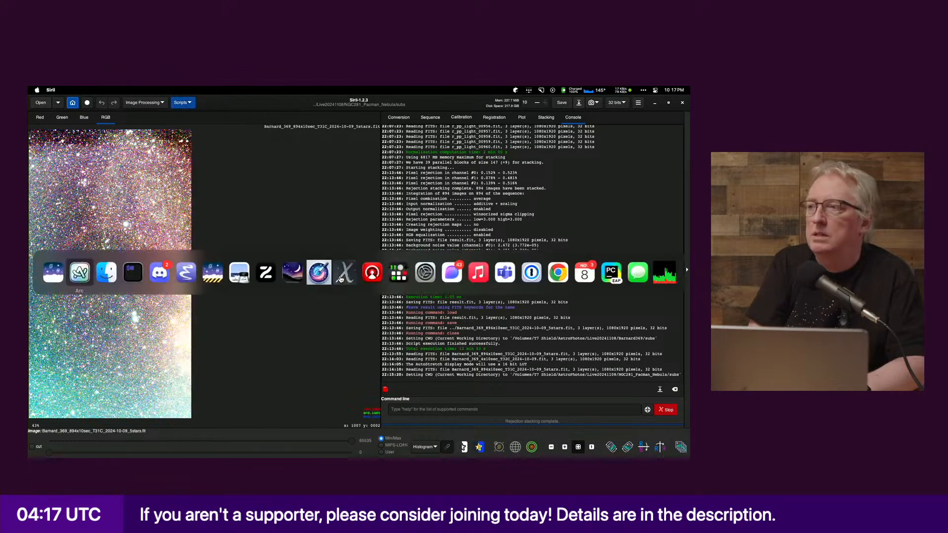
key(super+Tab)
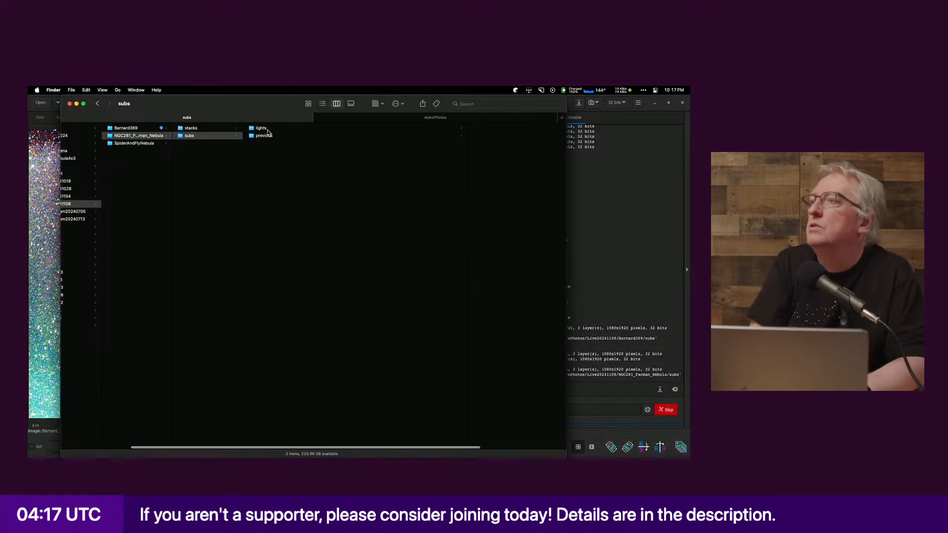
click(268, 135)
click(409, 258)
key(super+a)
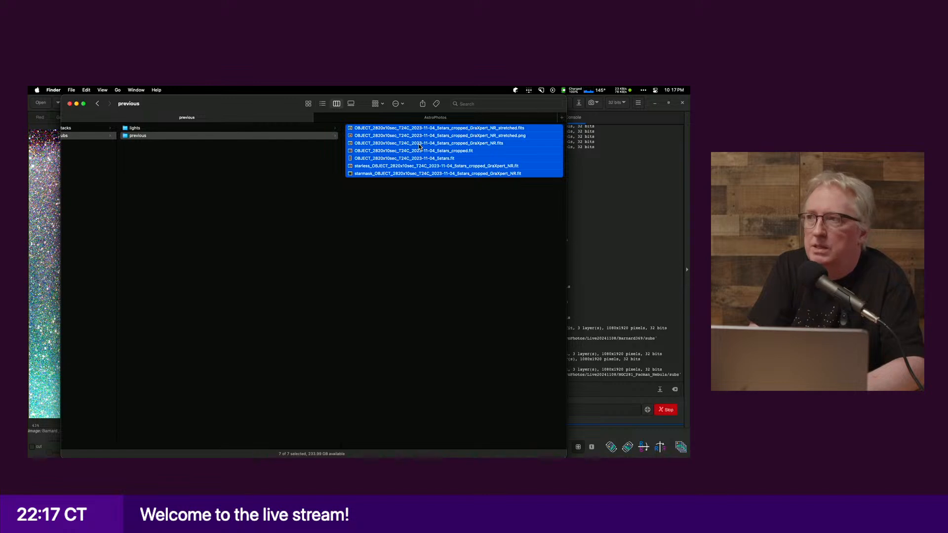
Step: Return to Siril and run the Siril Seestar Preprocessing 5stars script on the NGC281_Pacman_Nebula subs
key(super+Tab)
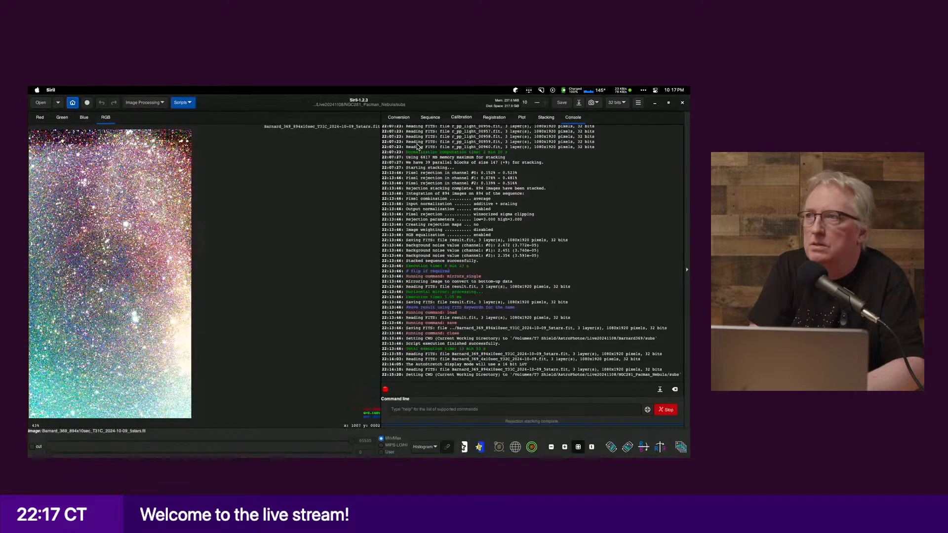
click(174, 105)
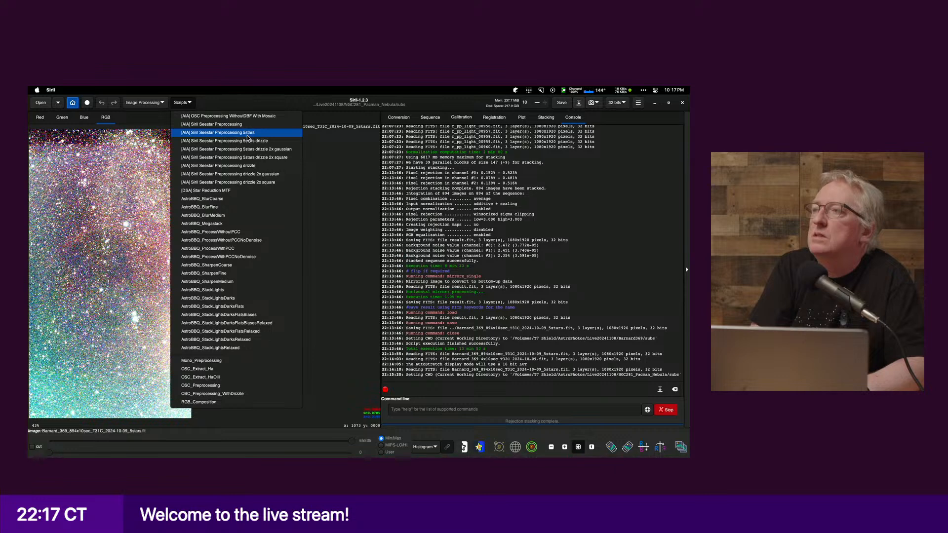
click(258, 133)
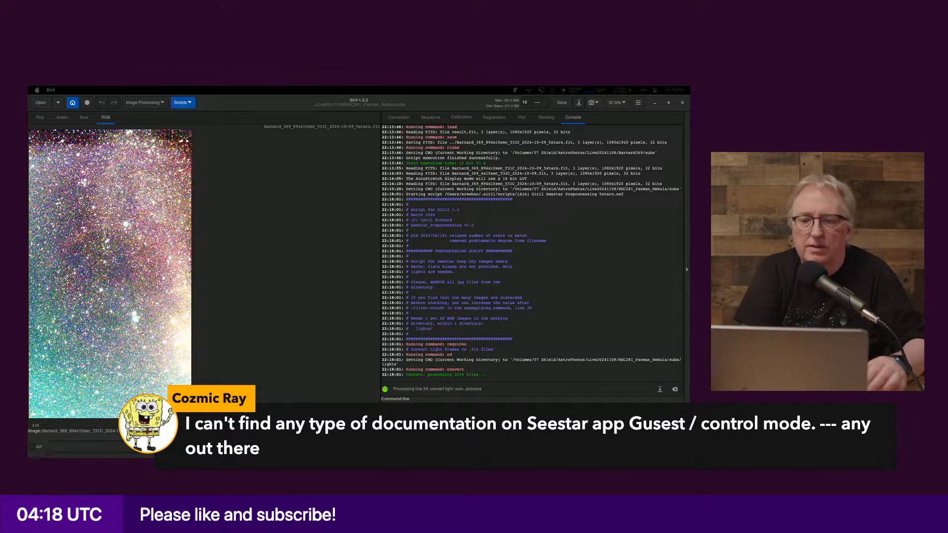
Step: Switch to Zen Browser and open a new tab
key(super+Tab)
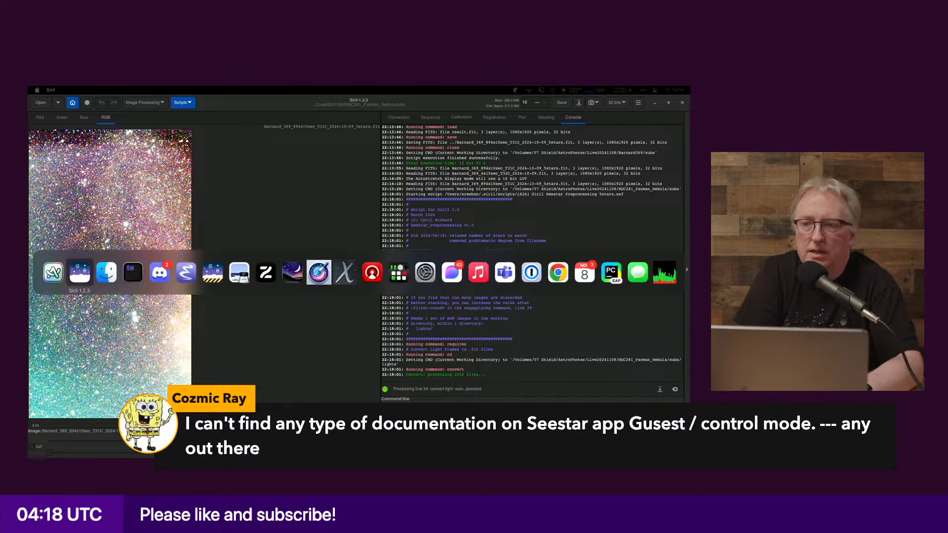
key(super+Tab)
key(super+Tab)
key(super+Tab)
key(super+Tab)
key(super+Tab)
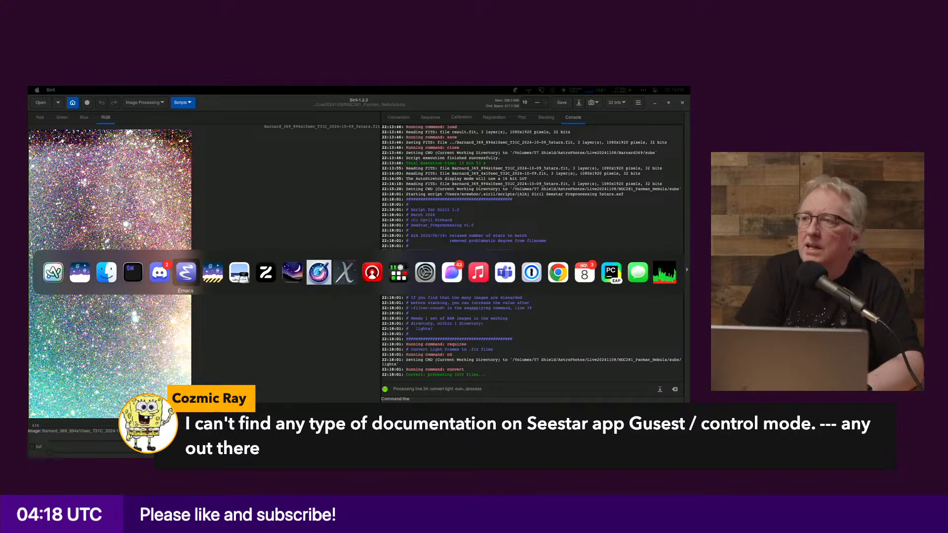
key(super+shift+Tab)
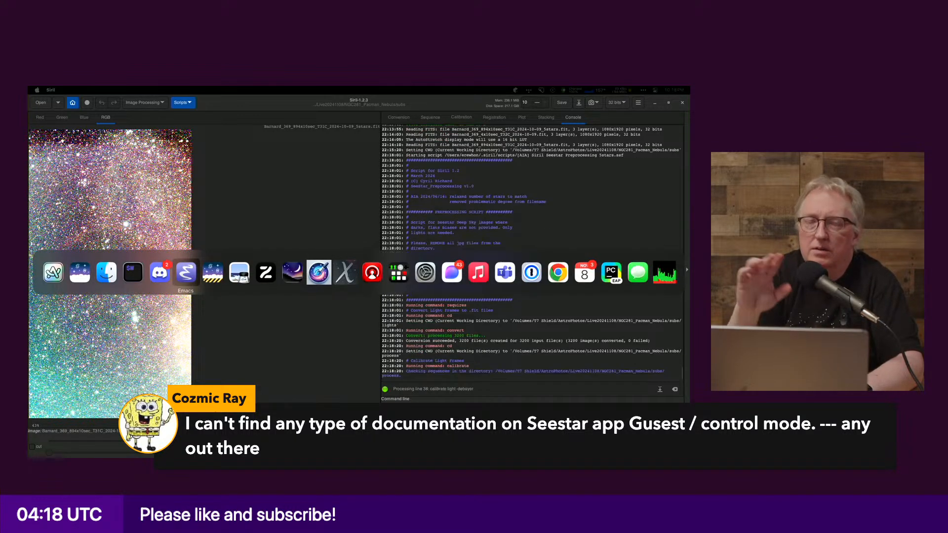
key(super+Tab)
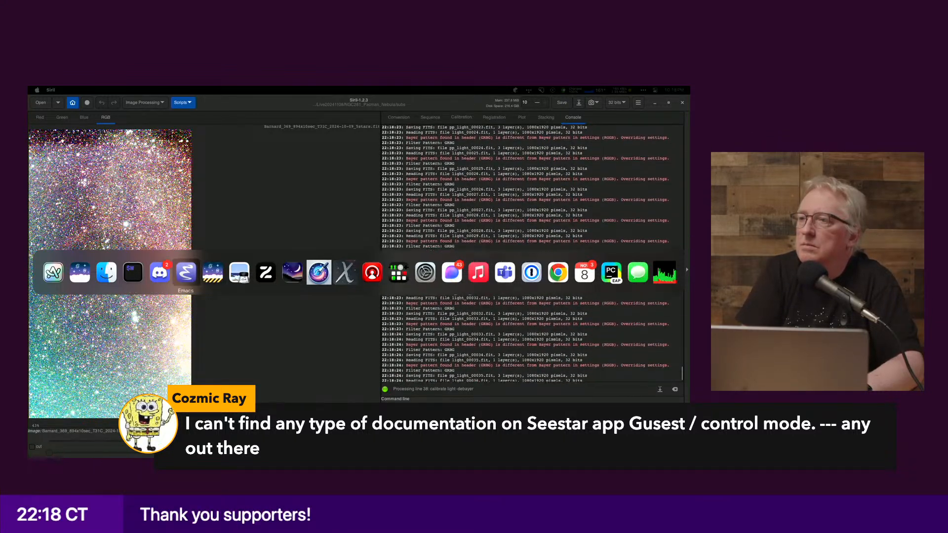
key(super+Tab)
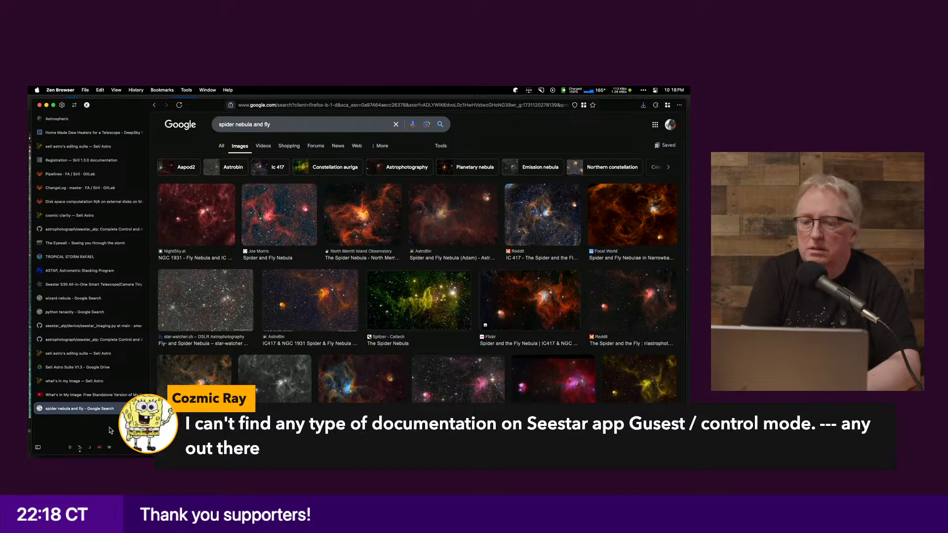
key(super+t)
text(zen)
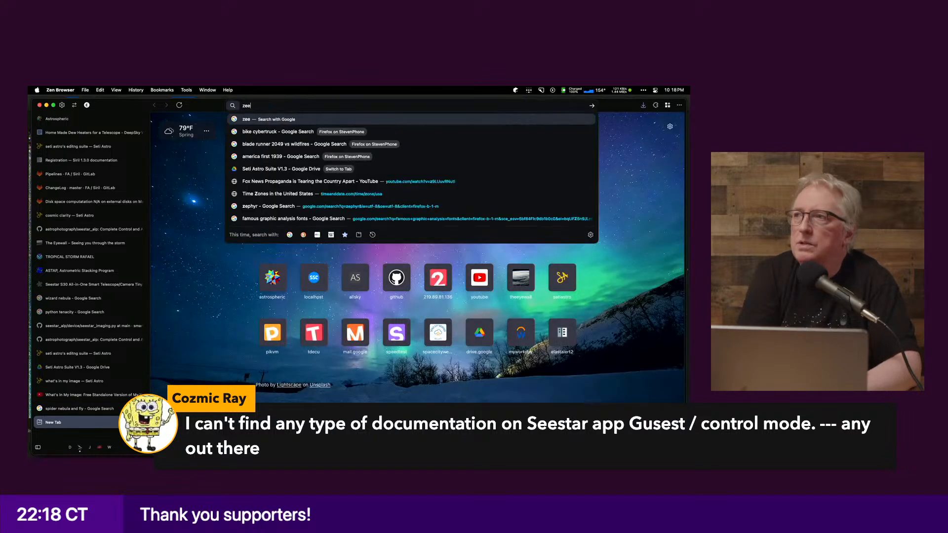
key(BackSpace)
text(m)
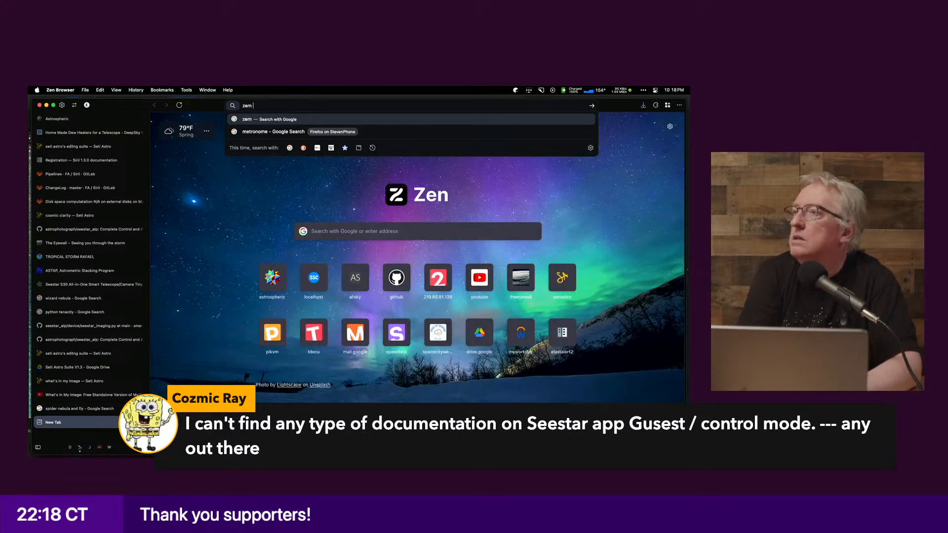
key(BackSpace)
key(BackSpace)
key(BackSpace)
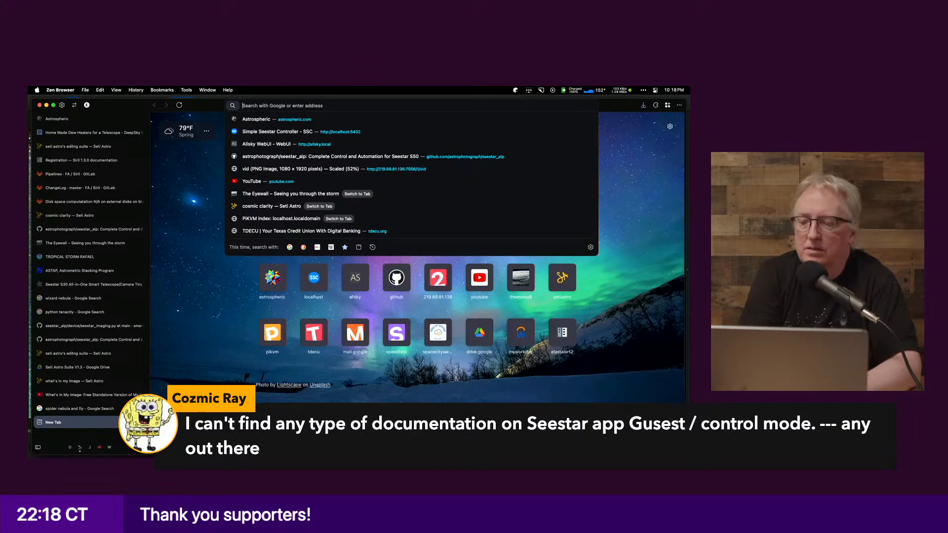
Step: Search Google for "seestar s50 guest mode" and look through the results for guest mode documentation
text(seestar s)
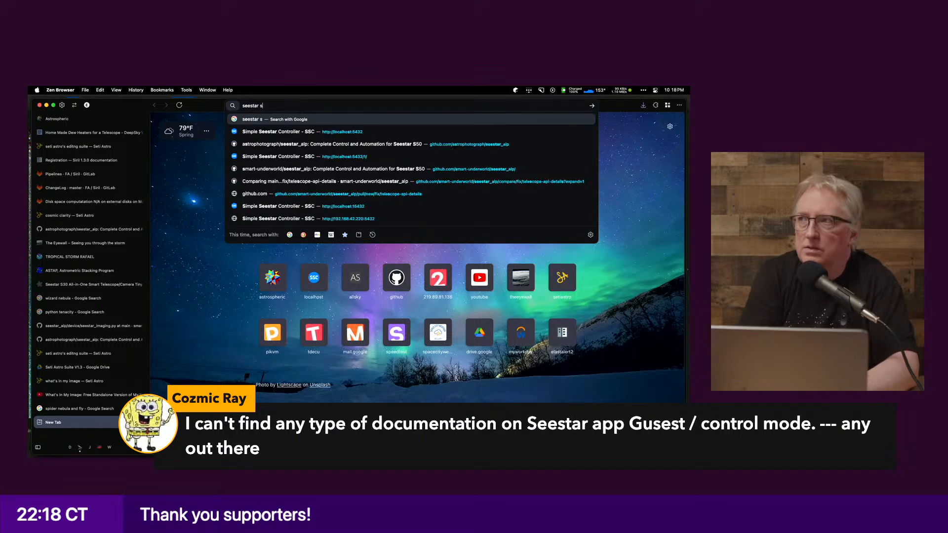
text(50 guest mode)
key(Return)
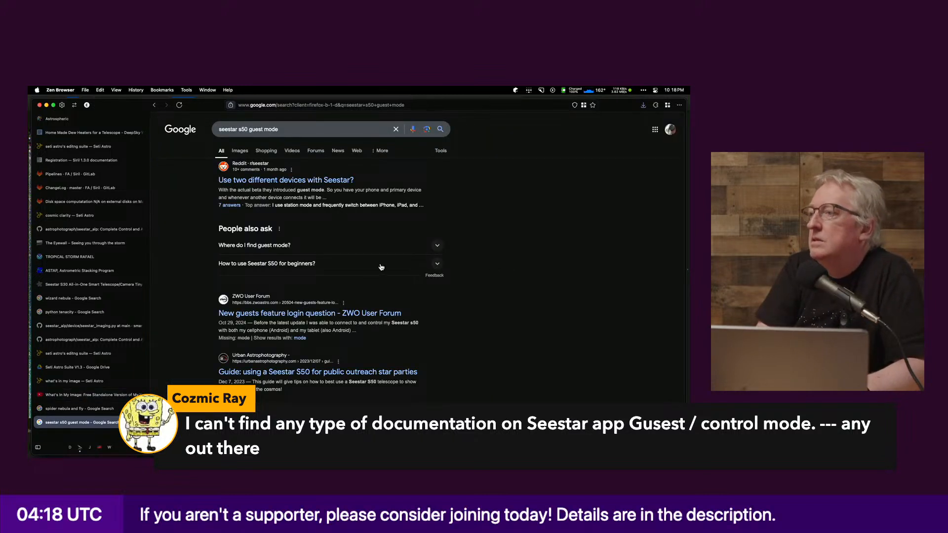
scroll(506, 324, down, 3)
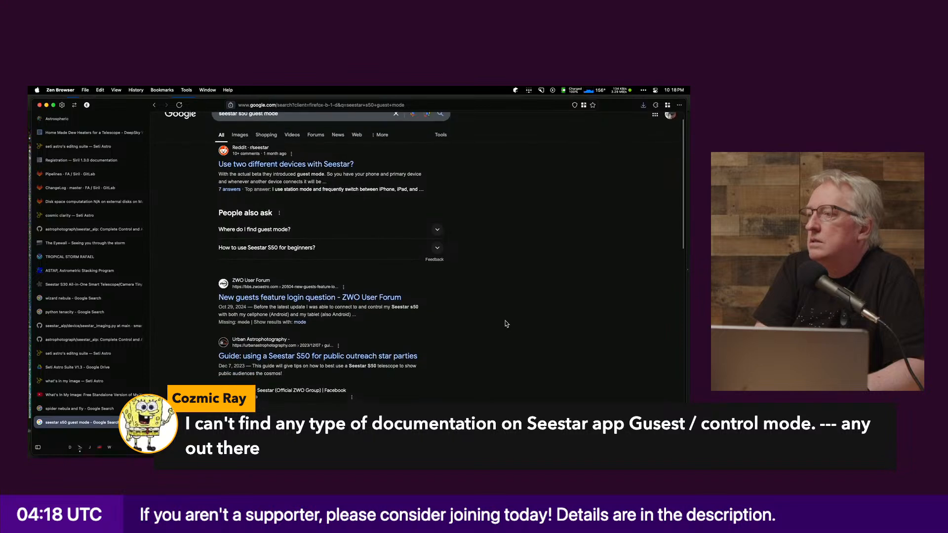
scroll(506, 324, down, 2)
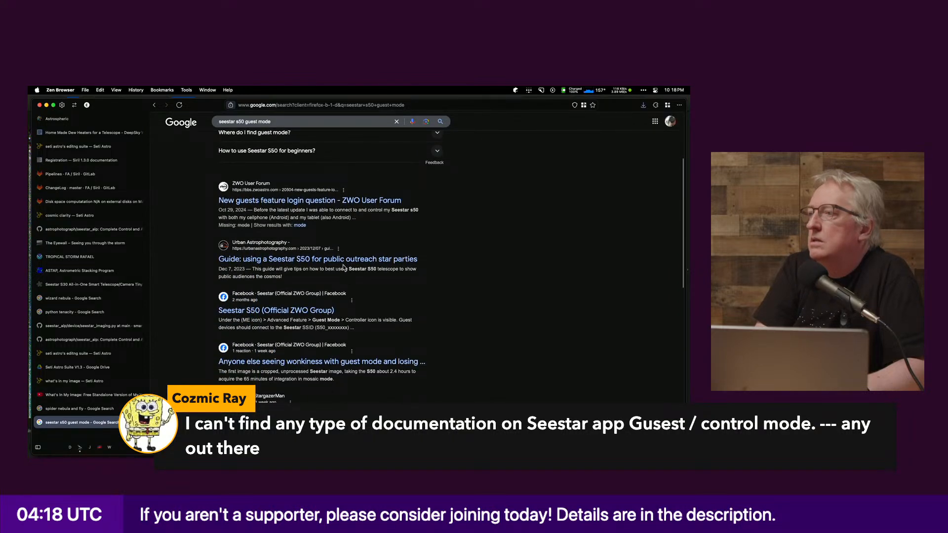
scroll(465, 306, down, 8)
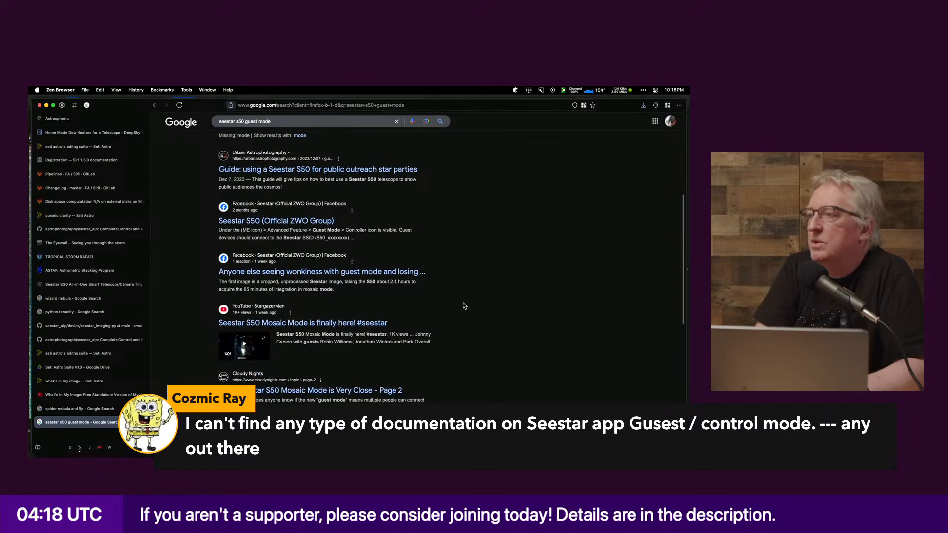
scroll(464, 307, down, 4)
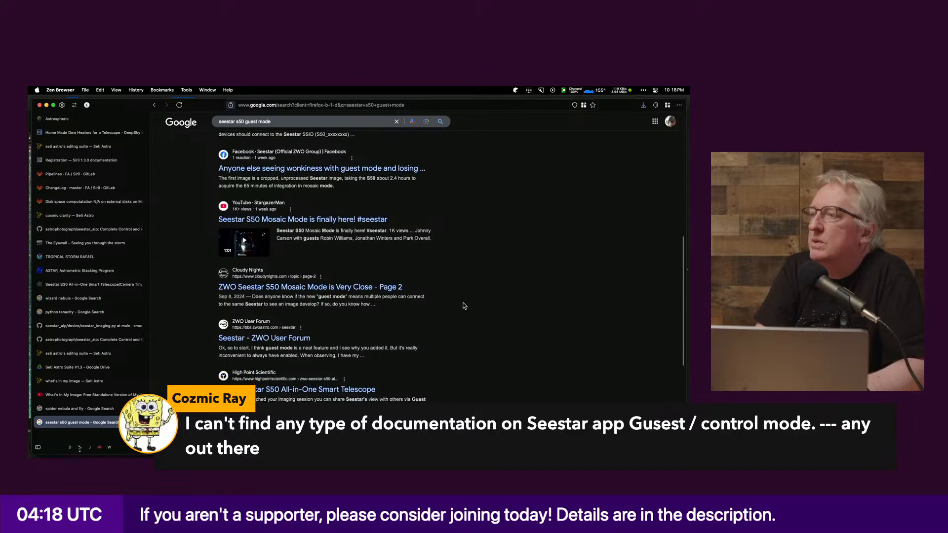
scroll(464, 306, down, 5)
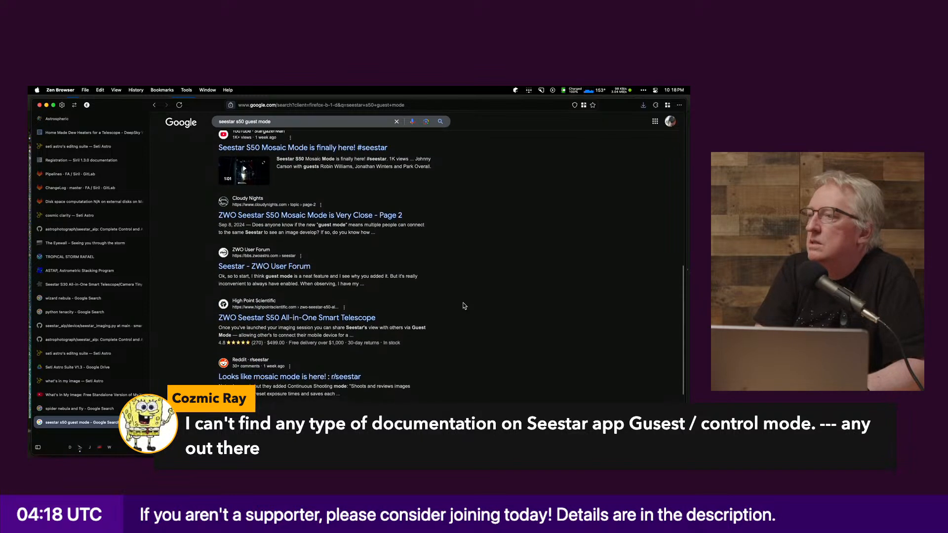
Step: Change the search to "seestar s50 documentation" using the suggested query
scroll(464, 306, up, 15)
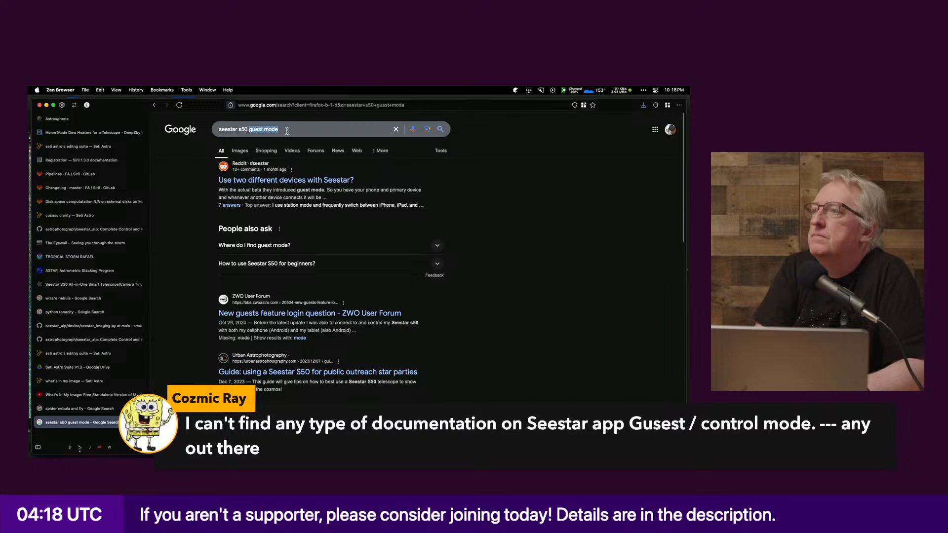
text(doc)
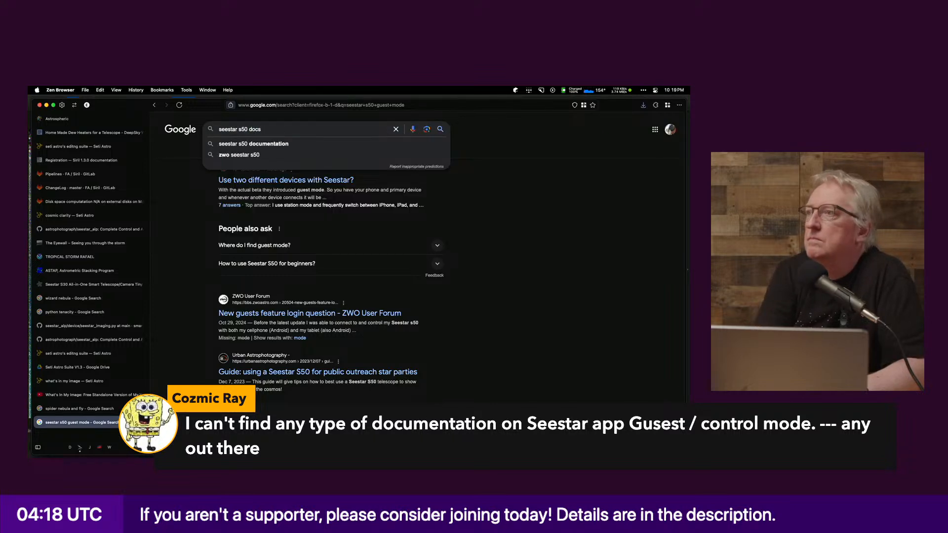
key(Down)
key(Return)
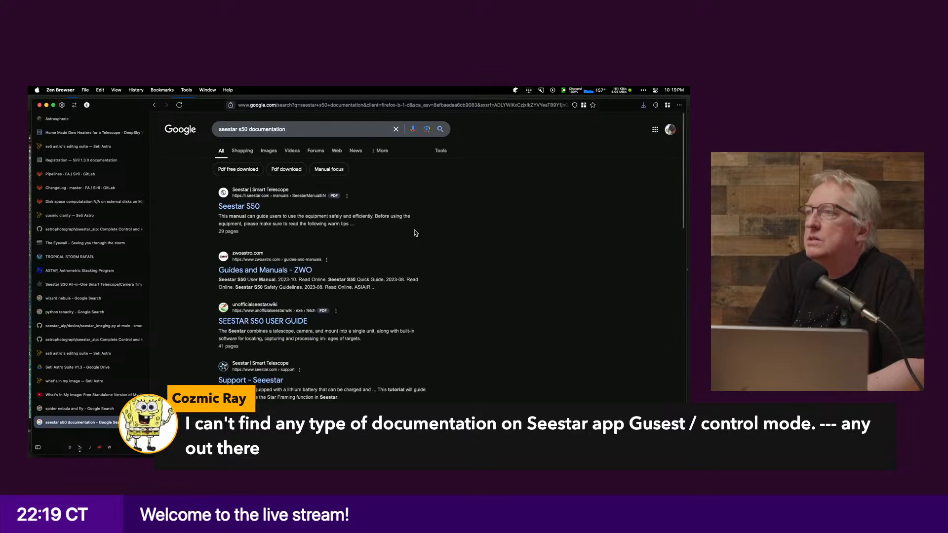
Step: Open the official Seestar S50 manual PDF and examine its table of contents for a guest mode section
click(241, 210)
scroll(418, 261, down, 10)
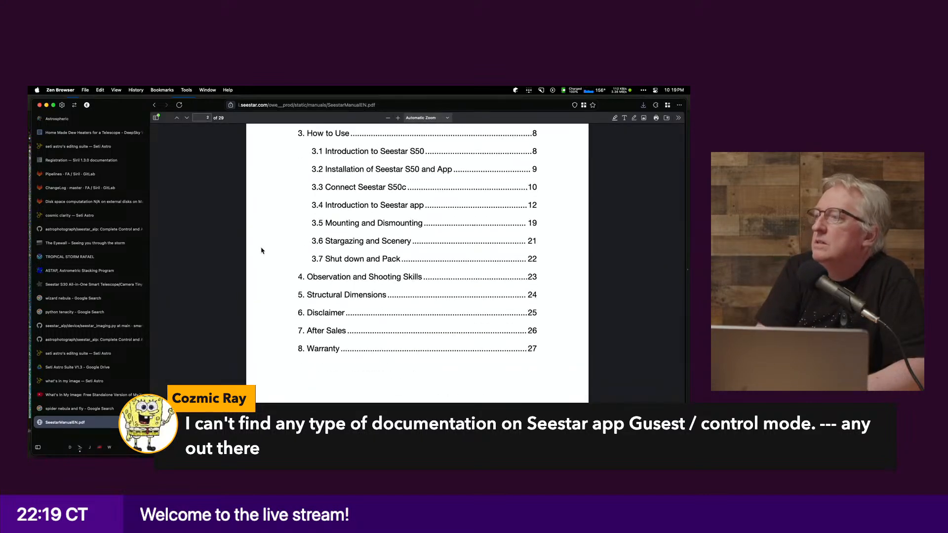
scroll(262, 251, left, 5)
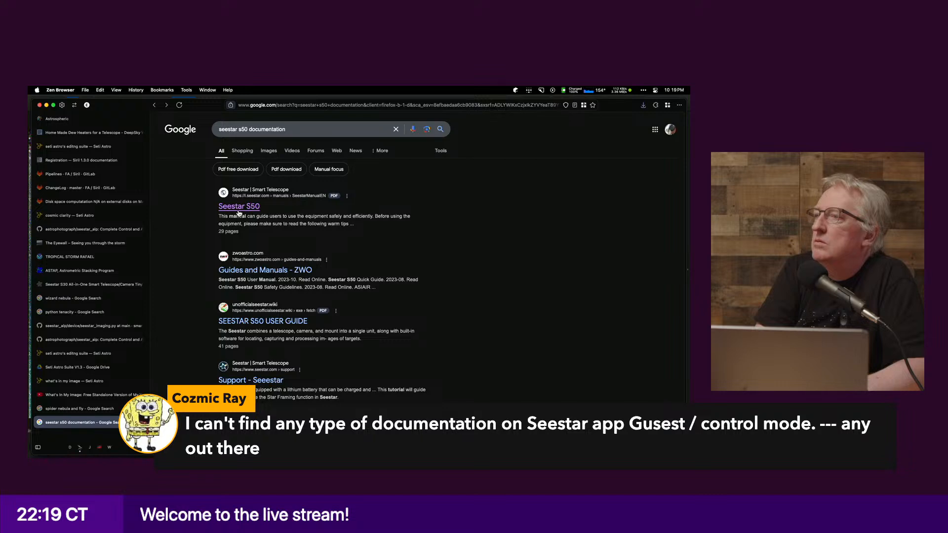
click(238, 209)
scroll(409, 274, down, 1)
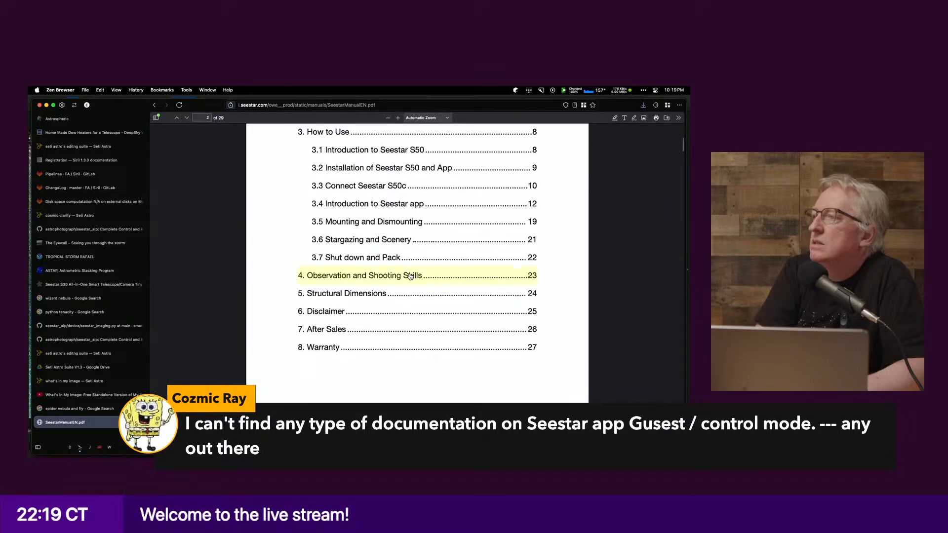
scroll(410, 277, up, 2)
scroll(410, 277, up, 3)
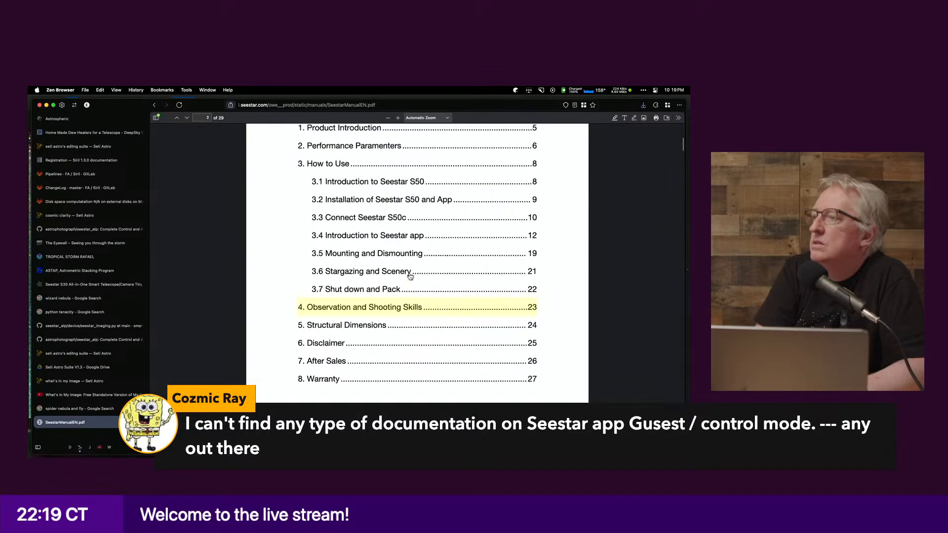
scroll(410, 276, down, 1)
scroll(410, 276, up, 4)
scroll(410, 276, down, 3)
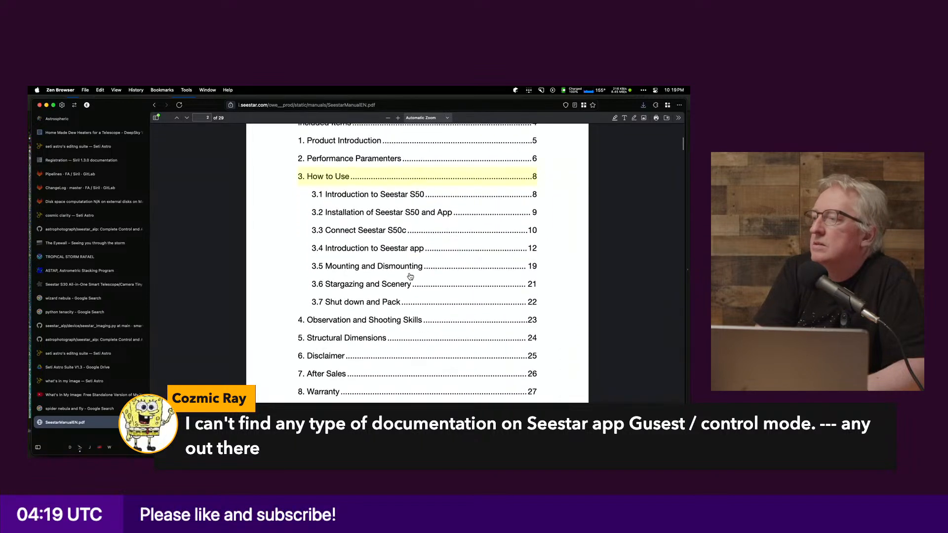
Step: Return to the search results, open the unofficial Seestar S50 user guide PDF, skim its opening pages for guest mode, and go back
key(super+Left)
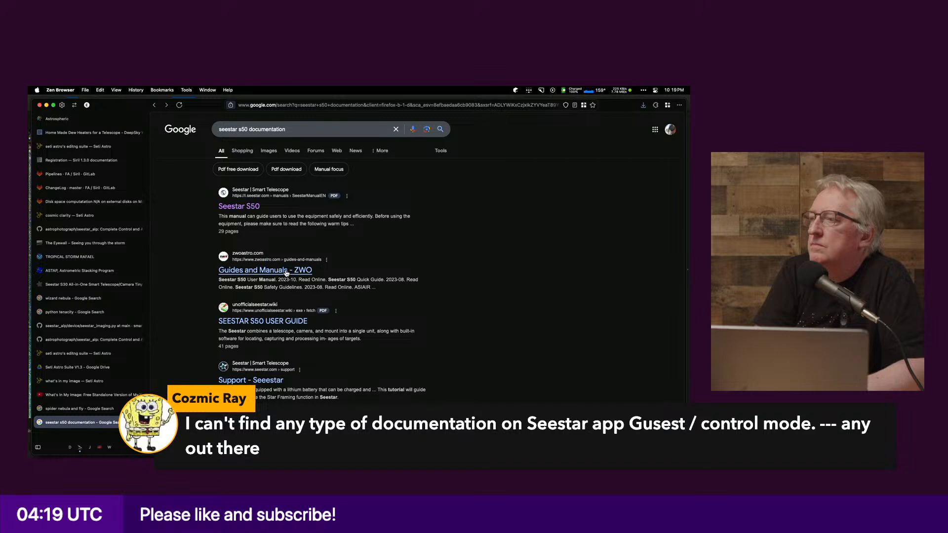
click(286, 320)
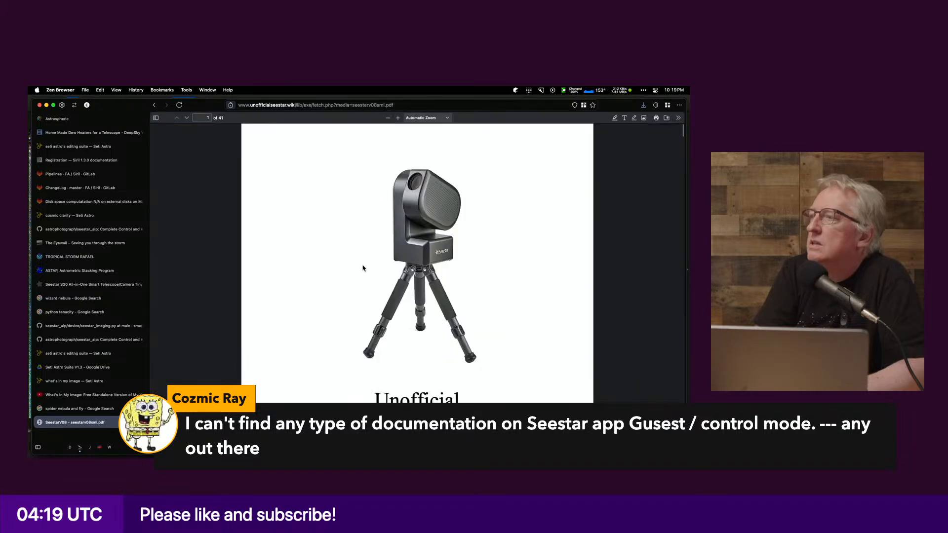
scroll(364, 268, down, 1)
scroll(364, 268, down, 8)
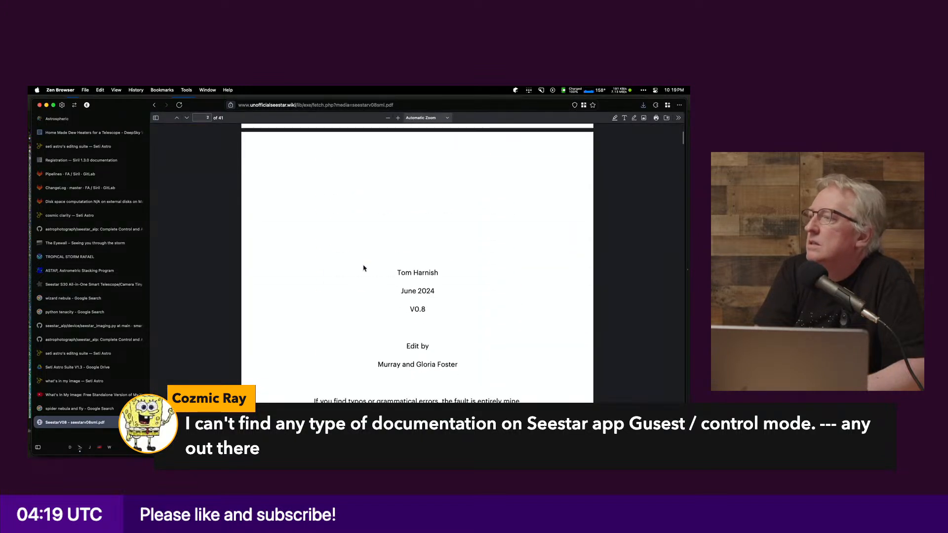
scroll(436, 274, left, 5)
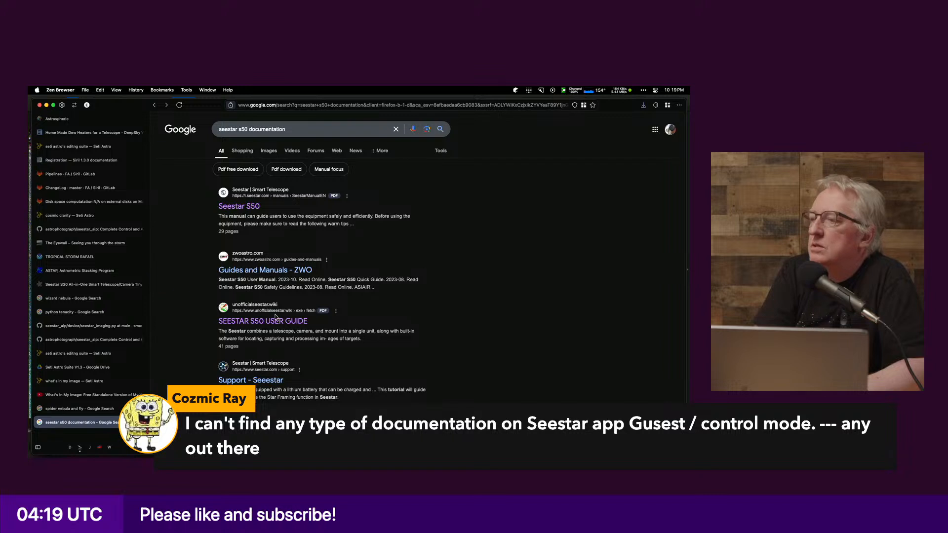
Step: Open the Seestar S50 User Manual from ZWO's Guides and Manuals page, check its table of contents for guest mode, and close it
click(274, 271)
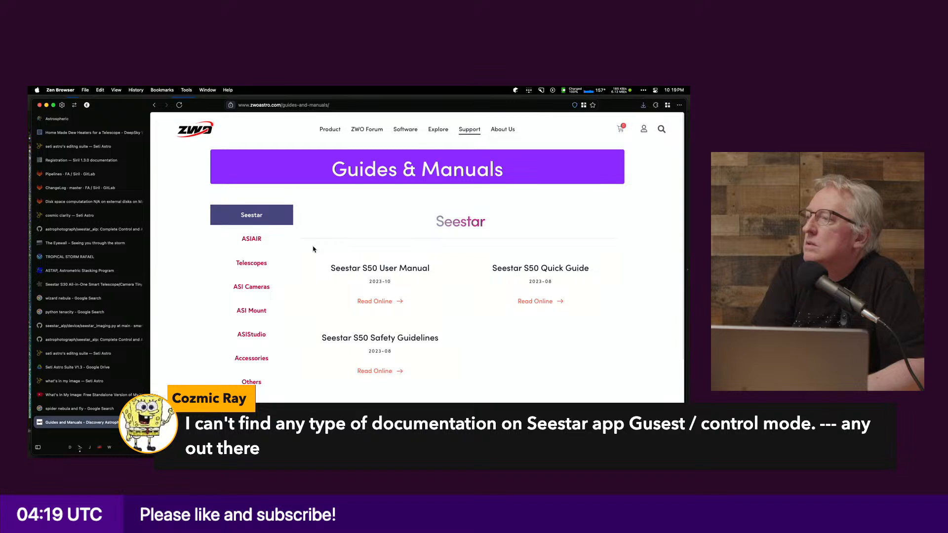
click(376, 302)
scroll(358, 285, down, 10)
scroll(334, 311, up, 1)
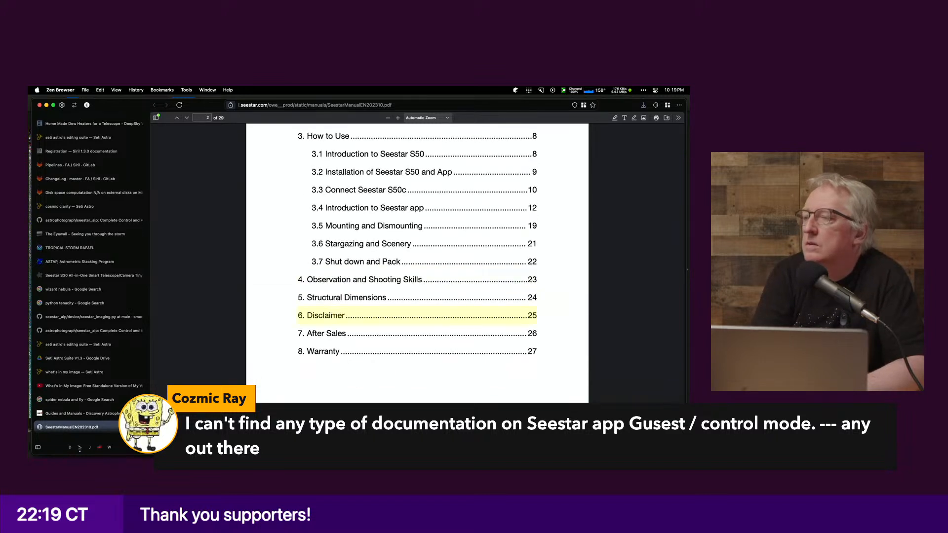
click(435, 272)
scroll(366, 260, left, 5)
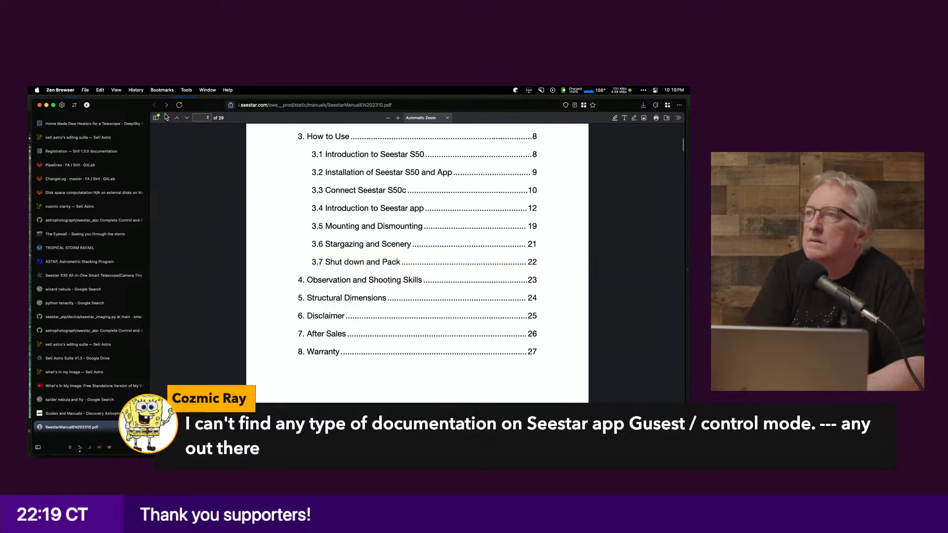
key(super+w)
Step: Go back to the "seestar s50 documentation" results and look through the remaining entries for guest mode documentation
scroll(222, 327, left, 5)
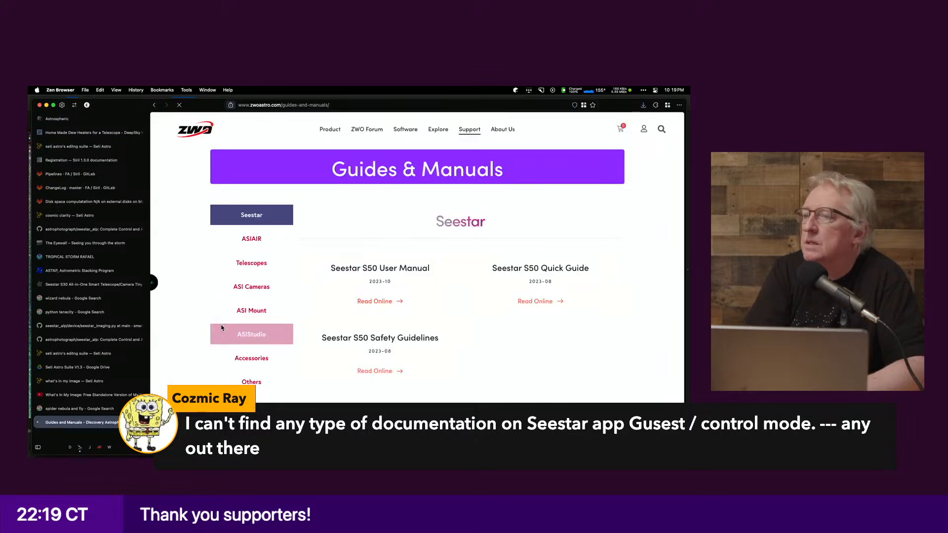
scroll(201, 342, down, 10)
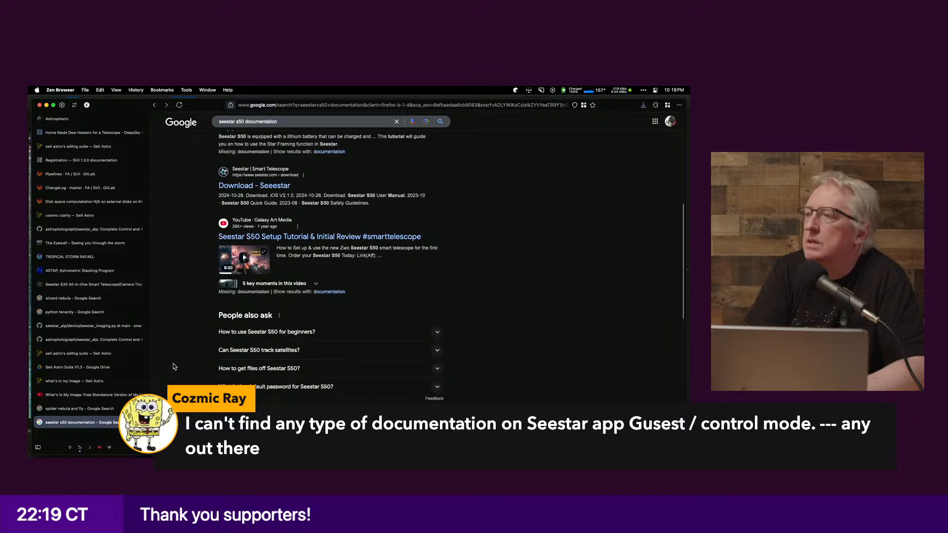
scroll(174, 366, down, 3)
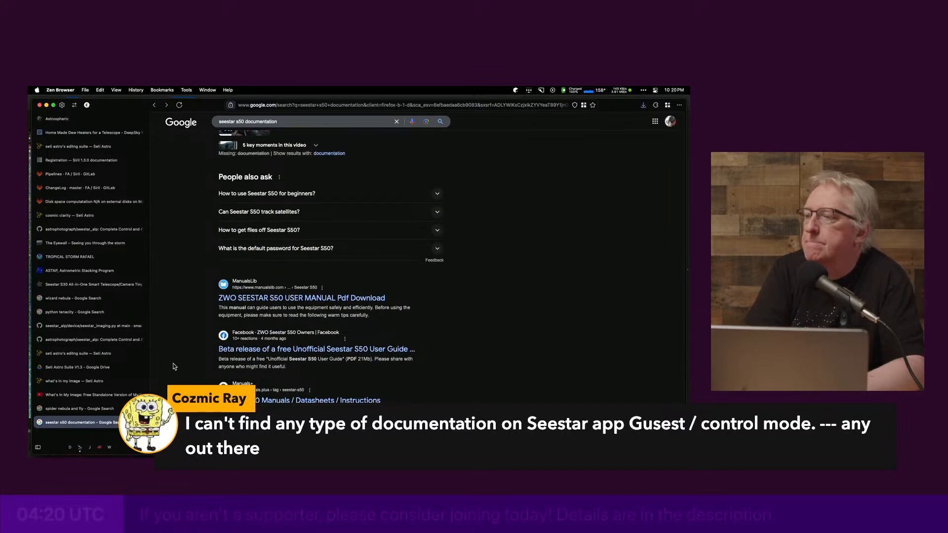
Step: Switch to Siril and check the progress of the Pacman Nebula preprocessing in the console
key(super+Tab)
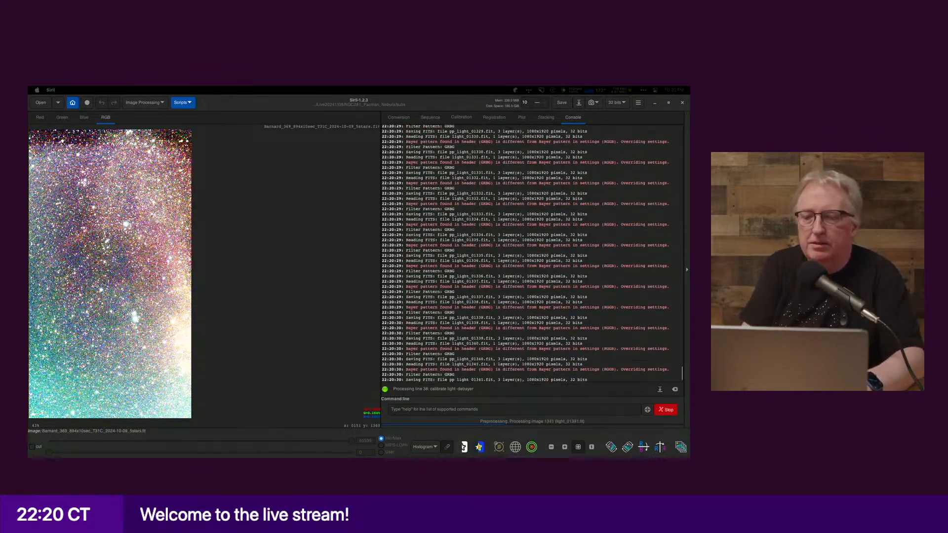
key(super+Tab)
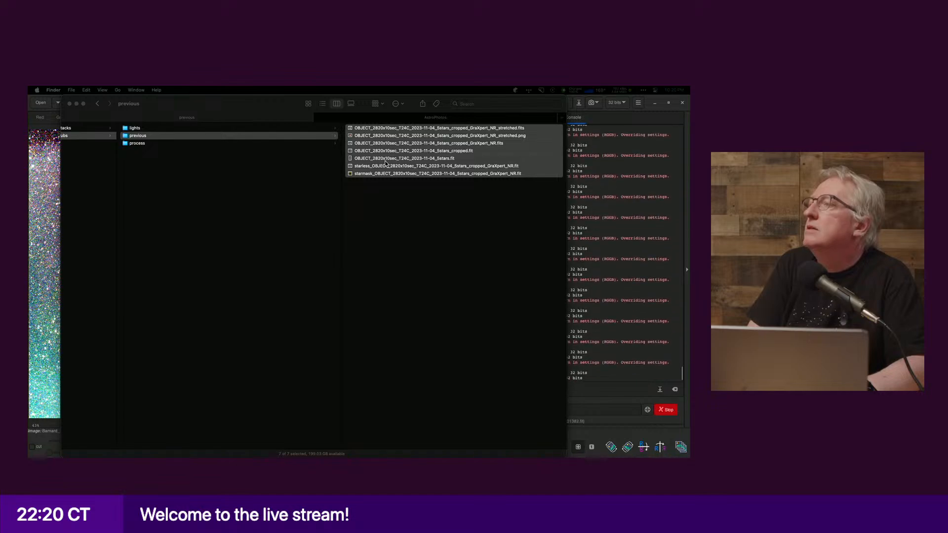
key(super+Tab)
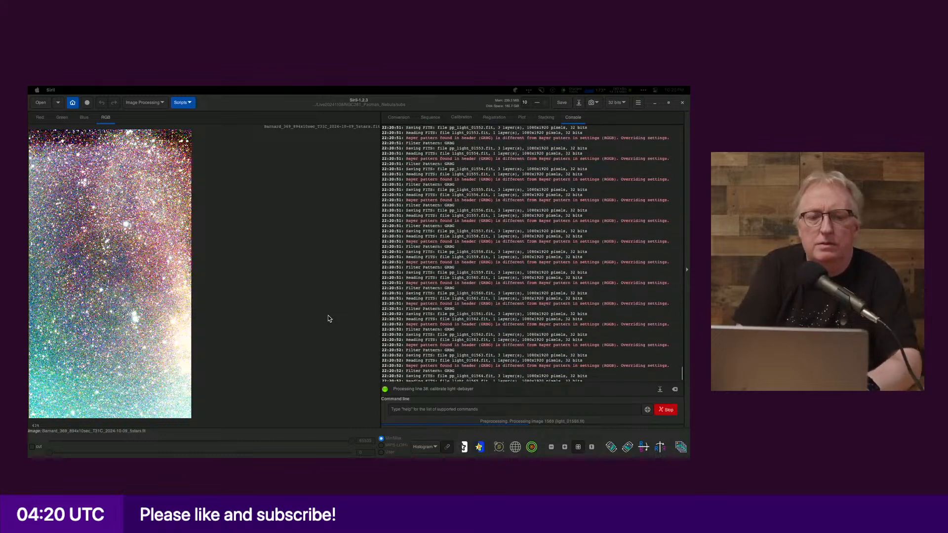
key(super+Tab)
key(super+Tab)
key(super+shift+Tab)
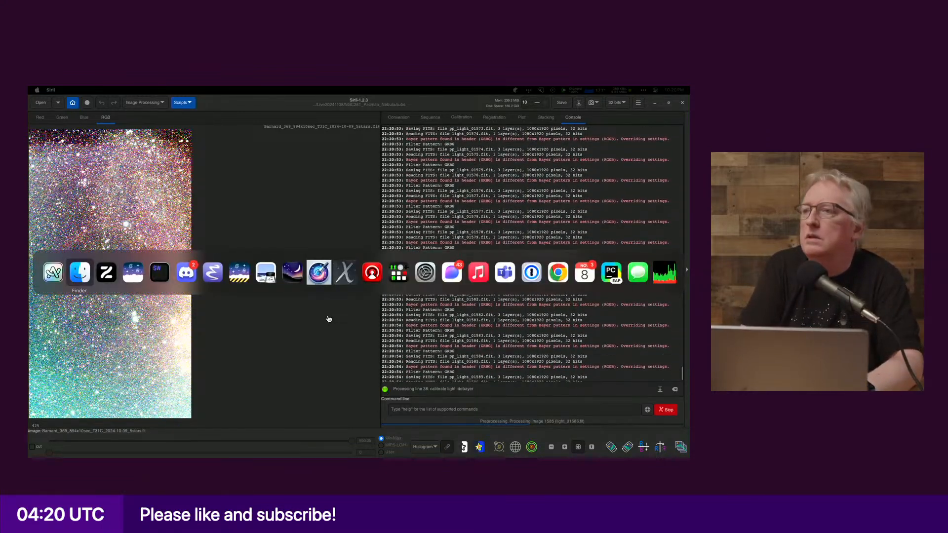
key(super+Tab)
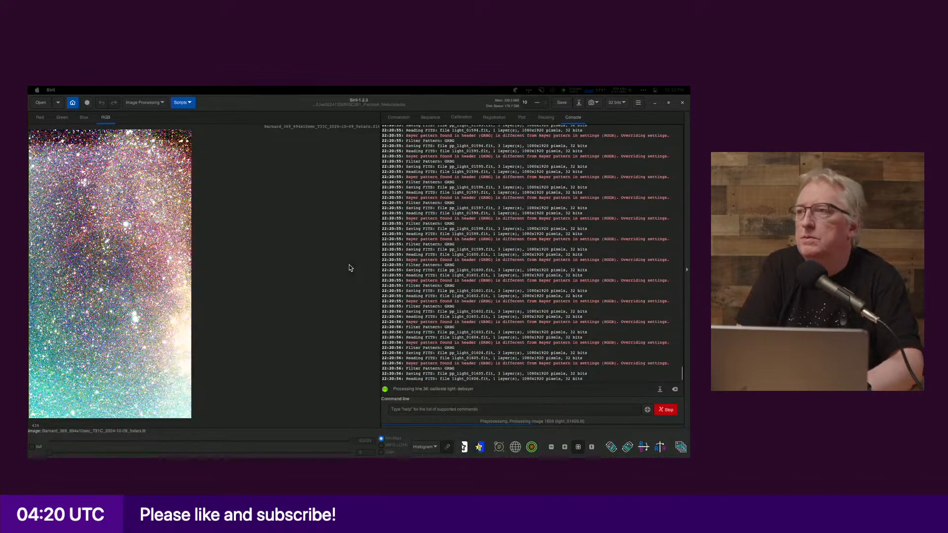
Step: Switch to Zen Browser and display the Warnings/Cone Static Images graphic on the Tropical Storm Rafael page
key(super+Tab)
key(super+Tab)
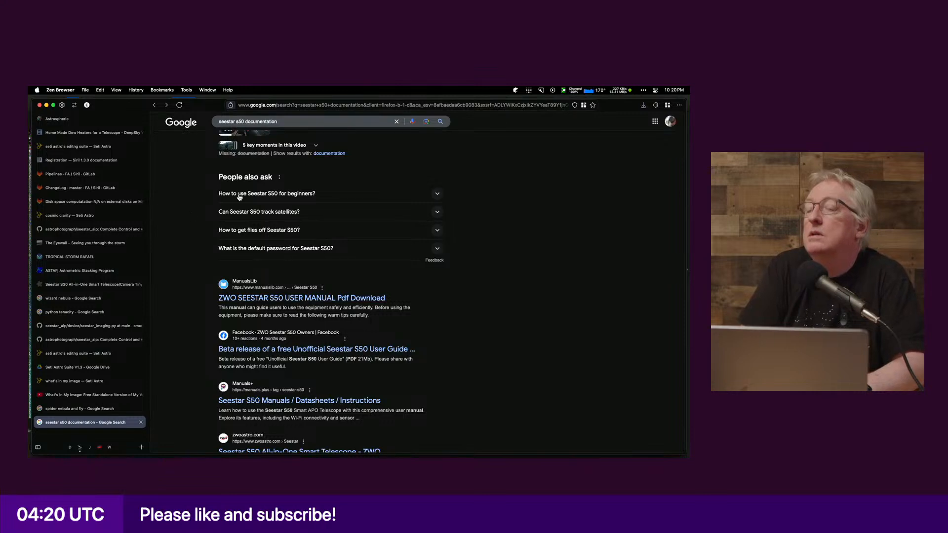
click(114, 257)
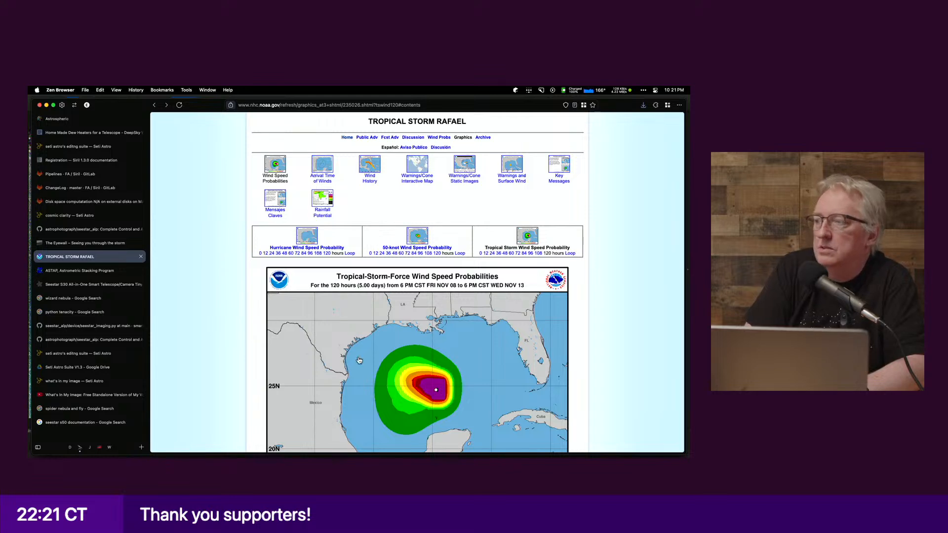
click(468, 166)
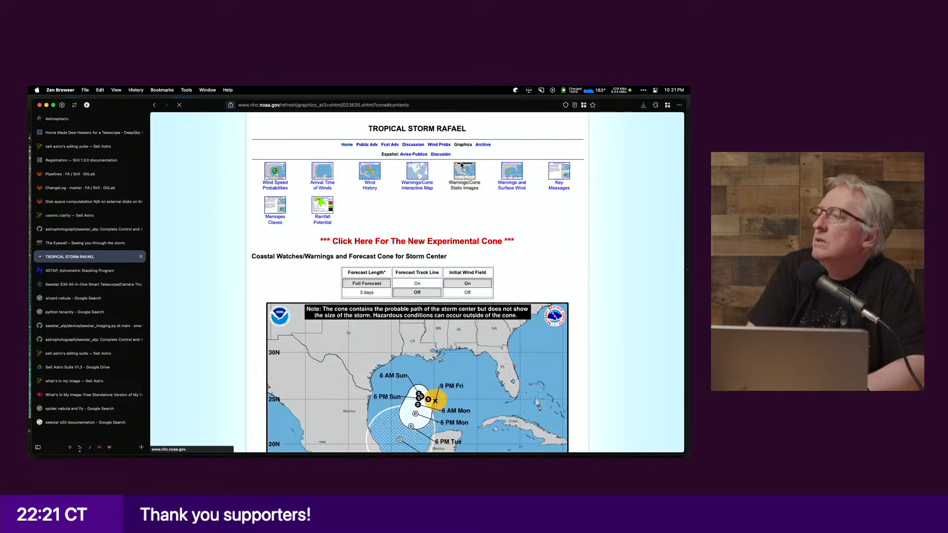
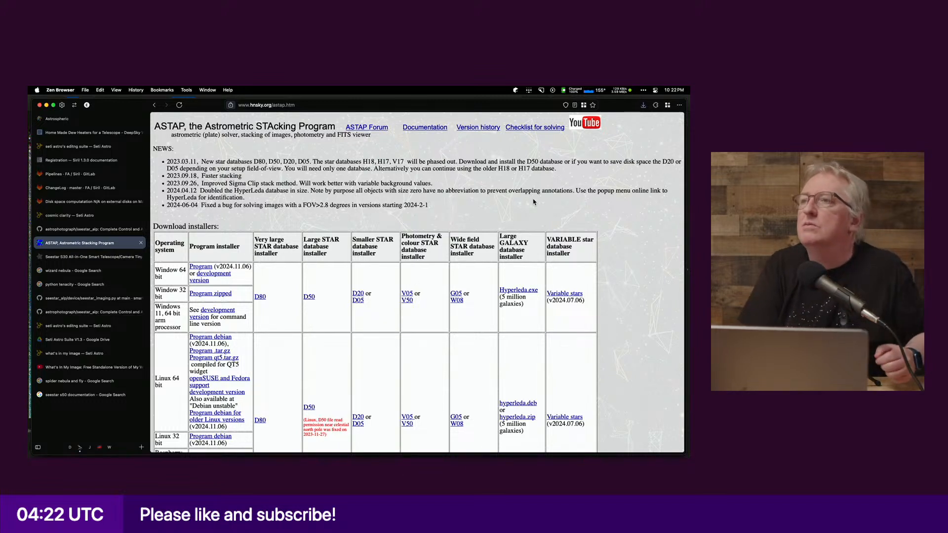
Step: Open the Home Made Dew Heaters article on Deep-Sky Watch and read down to the nichrome heating straps section
click(103, 133)
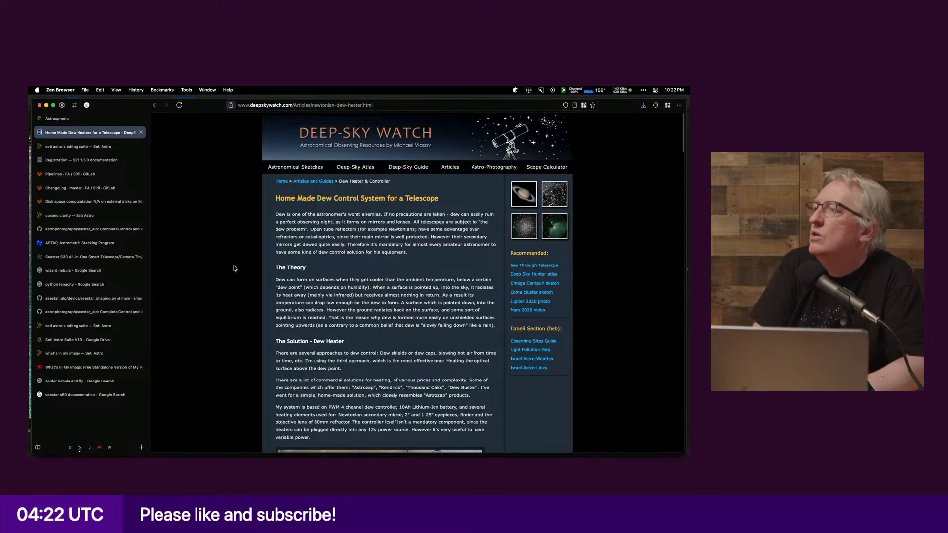
scroll(236, 269, down, 5)
scroll(235, 269, down, 8)
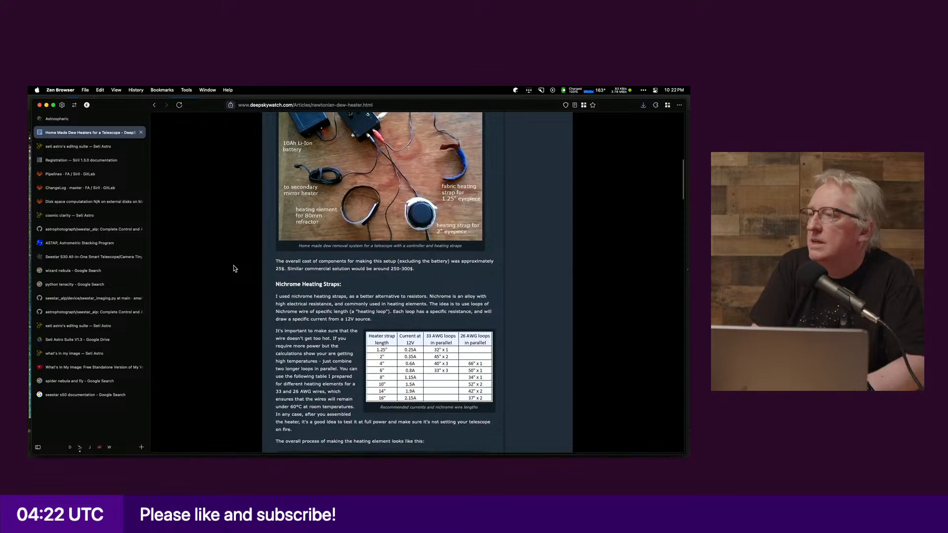
Step: Switch to Arc, examine the Discord screenshots of the Seestar app's Advanced Feature and Guest mode pages, and close both windows
key(super+Tab)
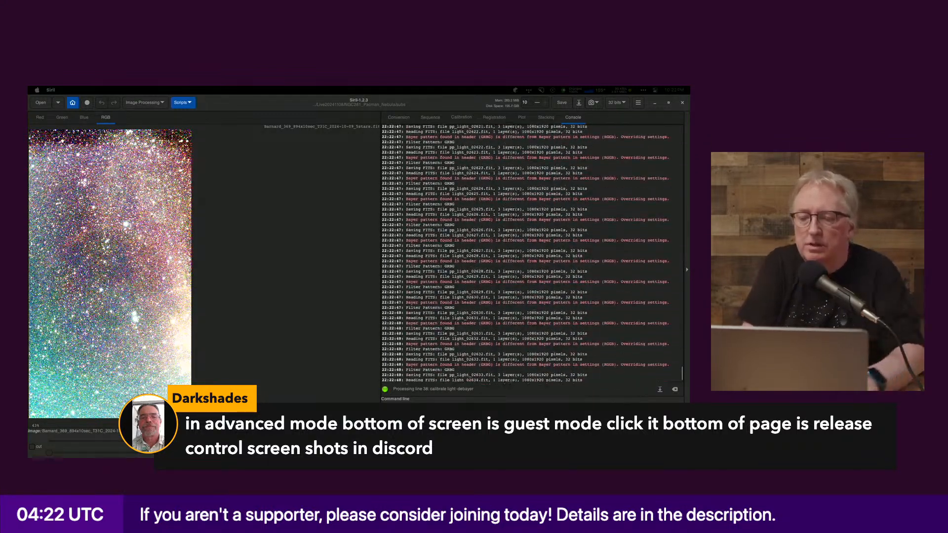
key(super+Tab)
key(super+Tab)
key(super+Tab)
key(super+Tab)
key(super+Tab)
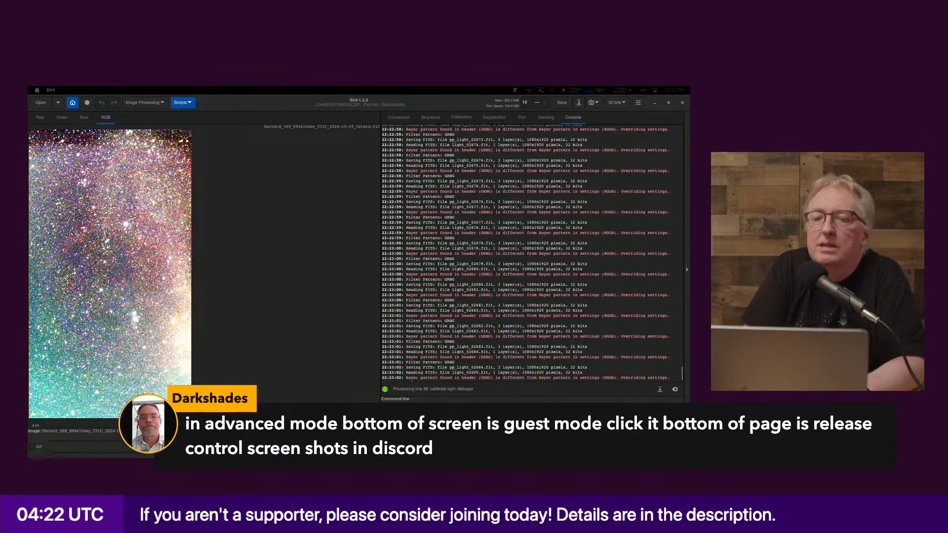
drag(28, 148, 182, 89)
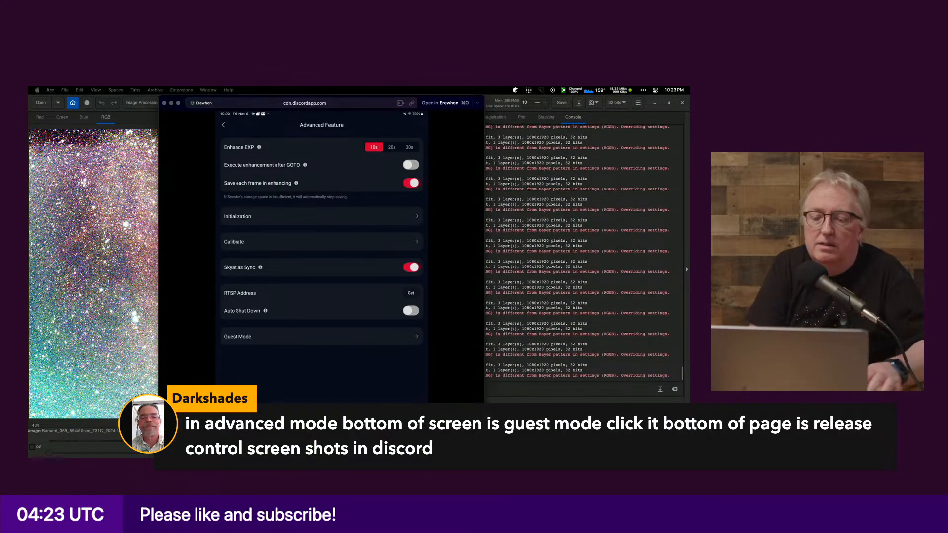
key(super+Tab)
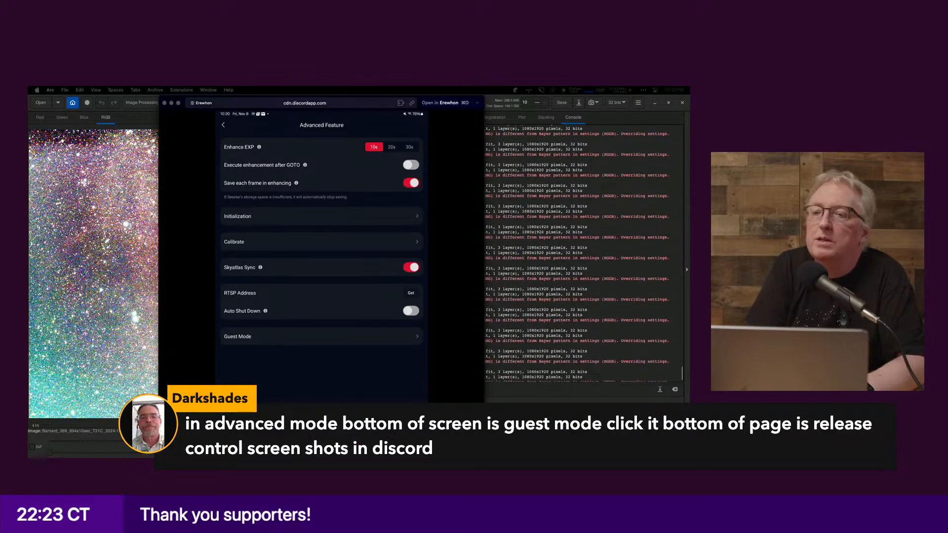
key(Right)
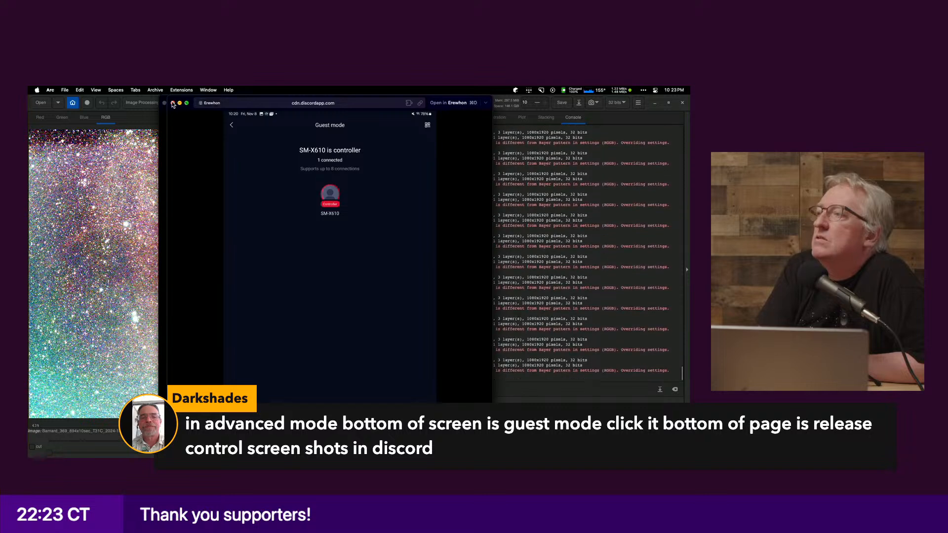
click(173, 103)
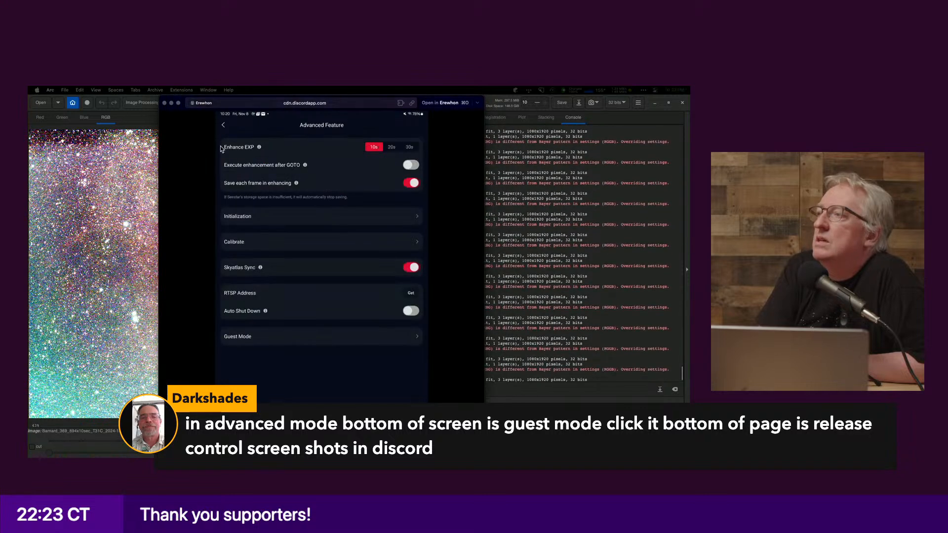
click(165, 104)
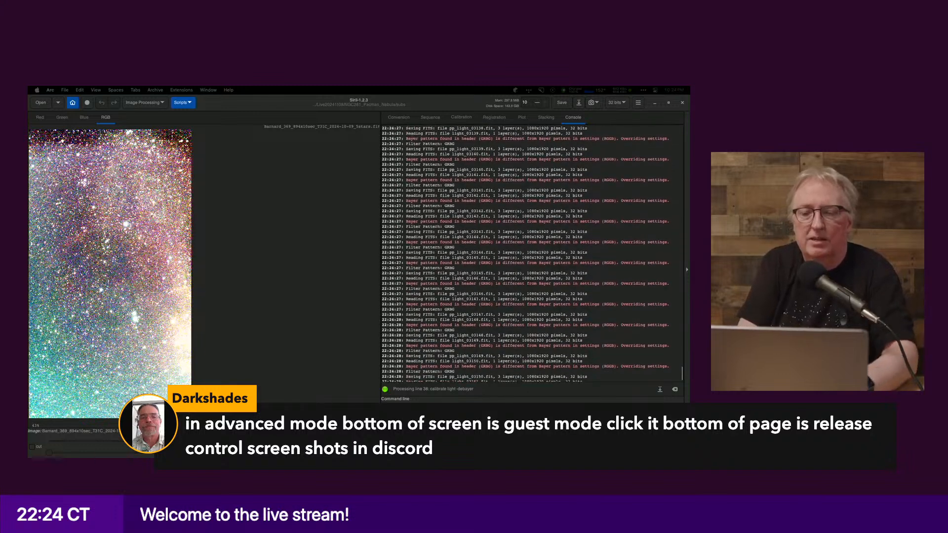
key(super+Tab)
key(Tab)
key(Tab)
key(Tab)
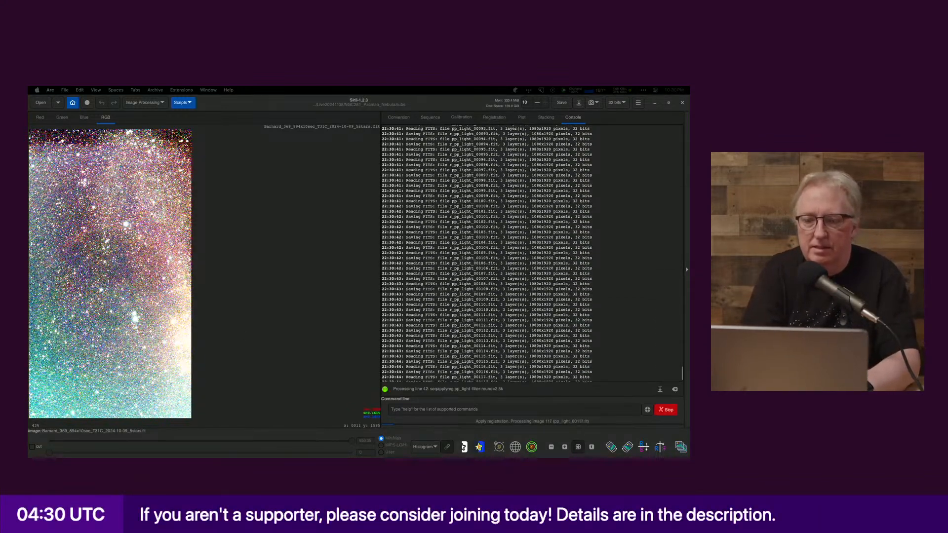
key(super+Tab)
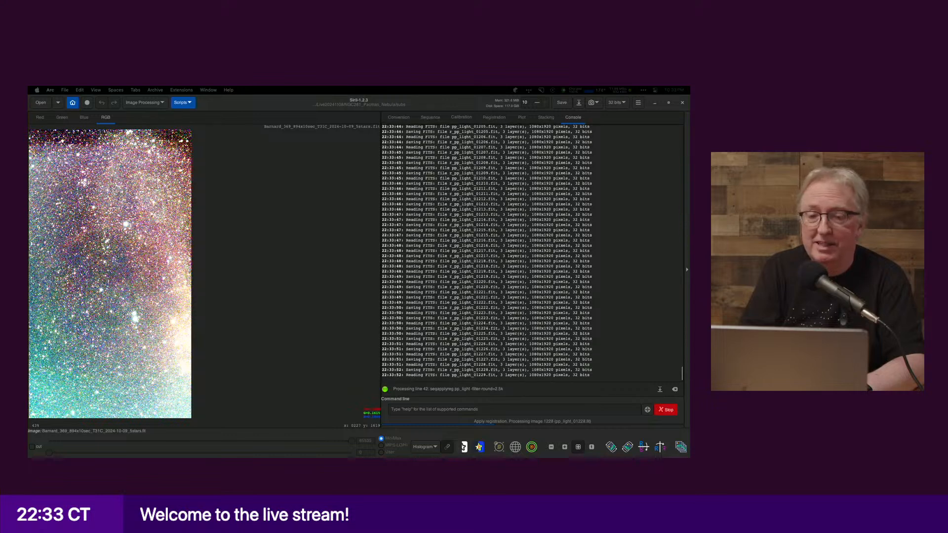
Step: Switch to Finder and preview SpiderAndFlyNebula_736x10sec_T30C_2024-10-11_GraXpert_NR.fits in the SpiderAndFlyNebula subs folder, with the name column widened
key(super+Tab)
key(Tab)
key(Tab)
key(Tab)
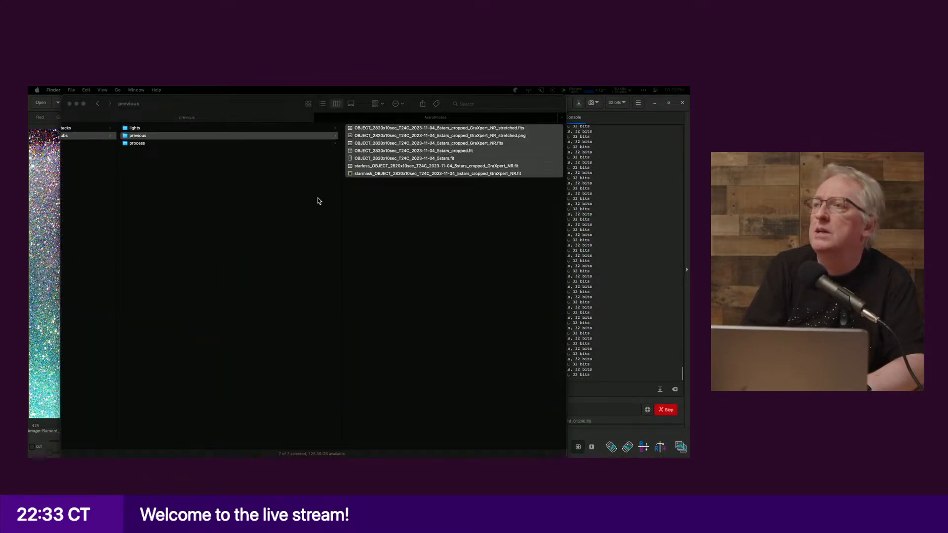
scroll(318, 197, left, 5)
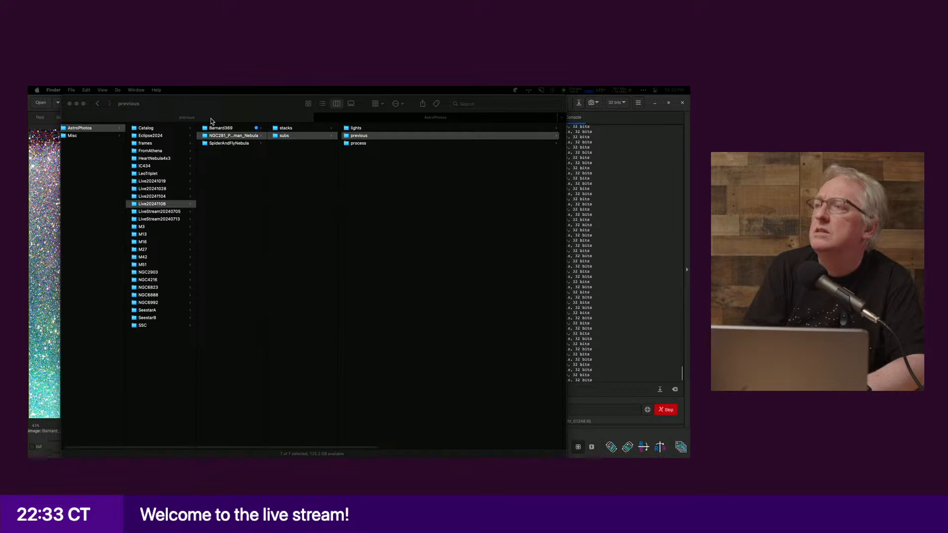
click(235, 145)
click(279, 137)
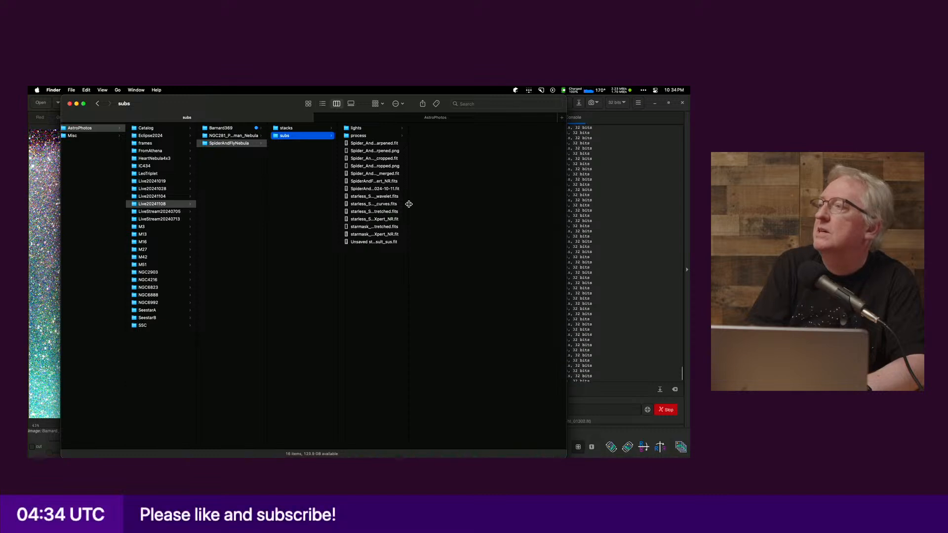
drag(408, 230, 524, 233)
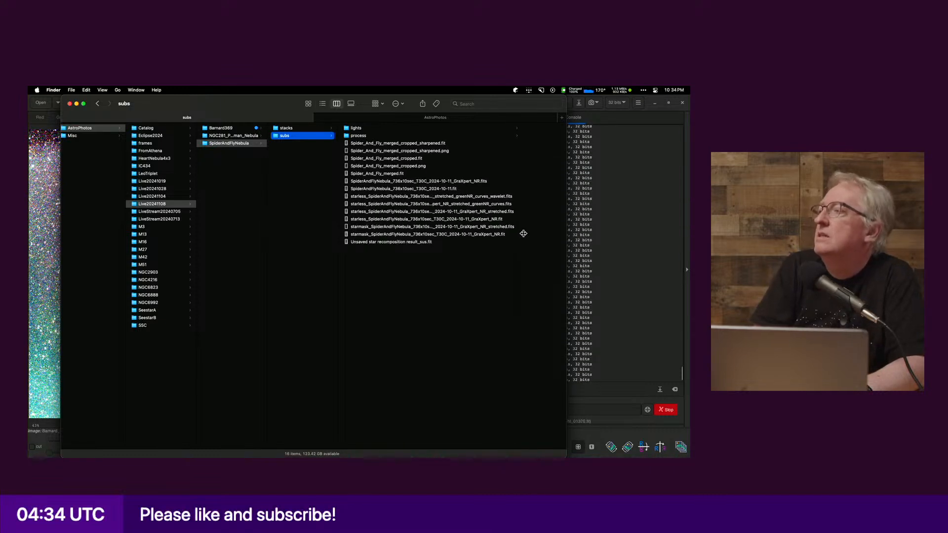
click(400, 181)
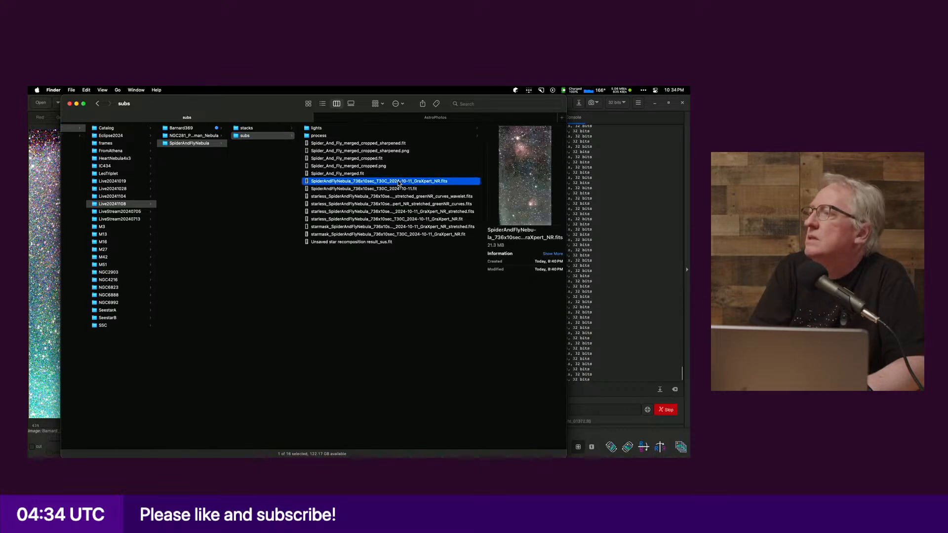
Step: Preview the GraXpert_NR, starless stretched_greenNR_curves and merged_cropped_sharpened versions of the Spider and Fly image in turn
key(space)
drag(408, 102, 96, 102)
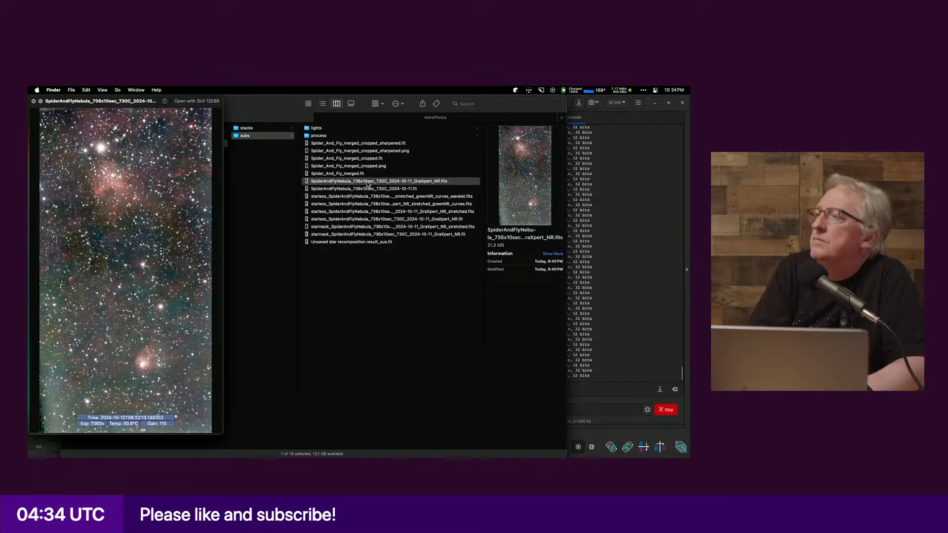
click(381, 204)
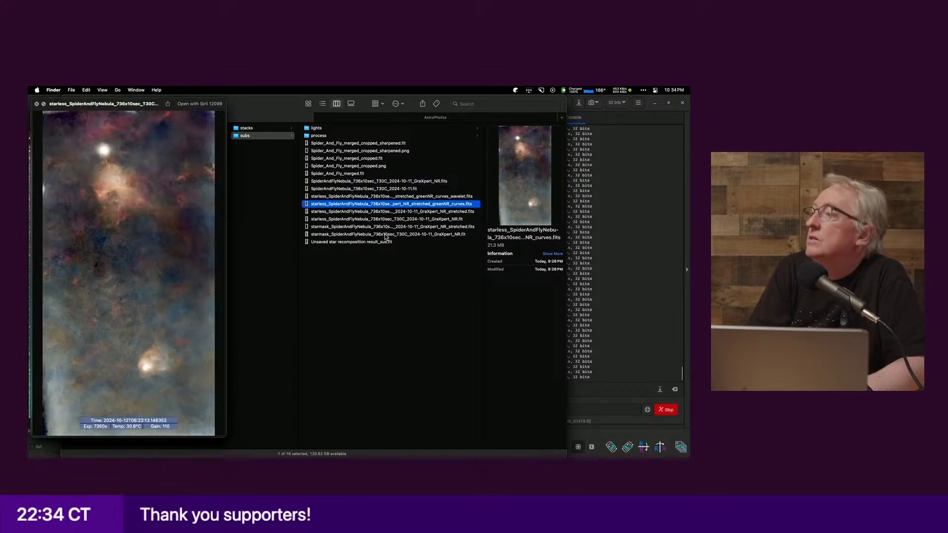
click(389, 152)
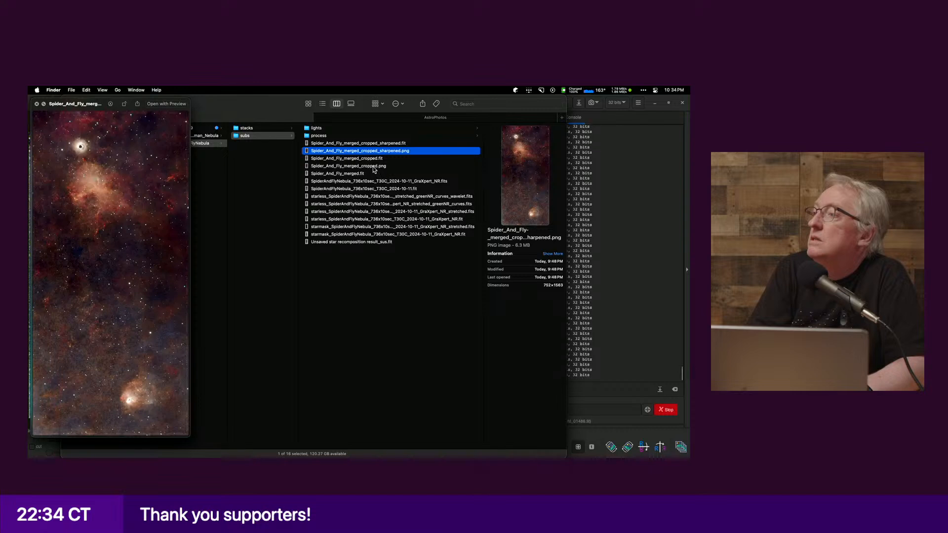
Step: Open Spider_And_Fly_merged_cropped.png and Spider_And_Fly_merged_cropped_sharpened.png in Preview, arrange both windows side by side, and close Finder's quick preview
click(369, 167)
double_click(368, 166)
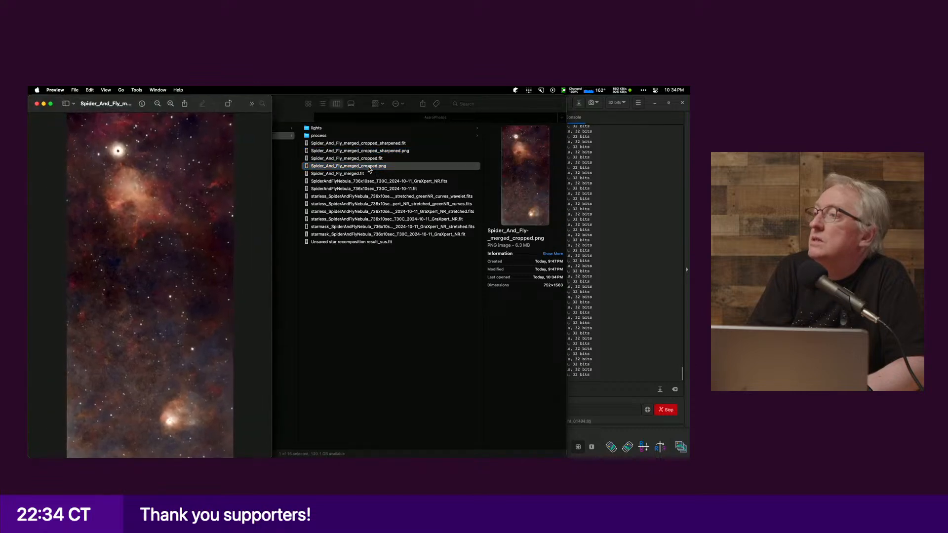
double_click(385, 151)
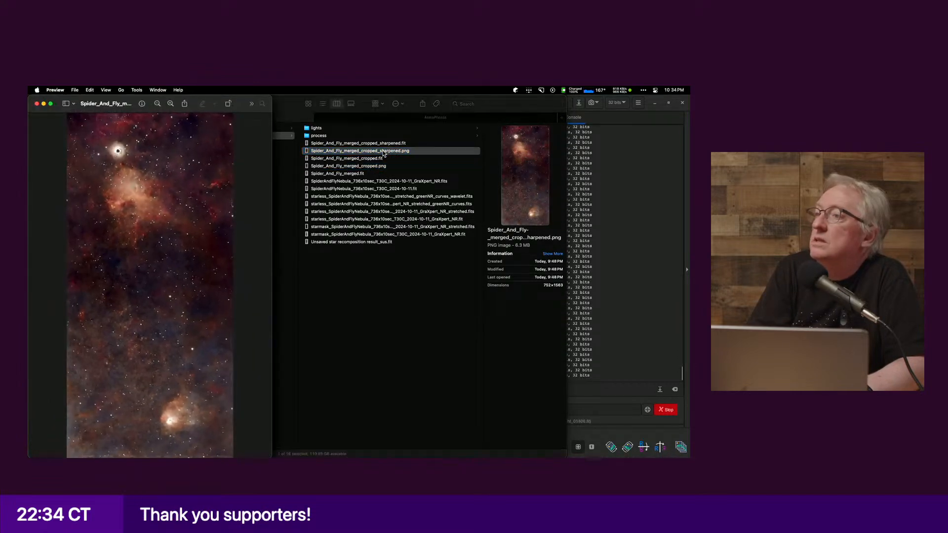
drag(168, 99, 563, 99)
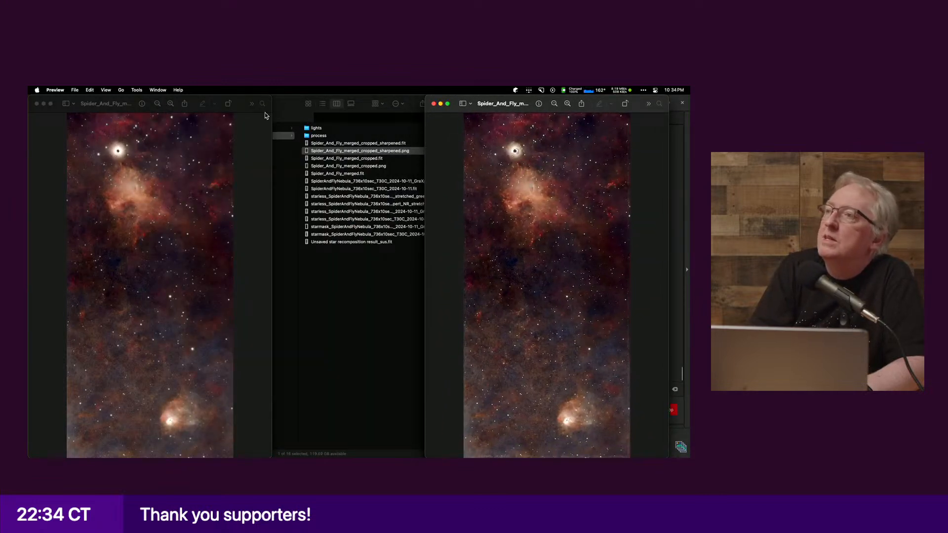
drag(213, 100, 377, 92)
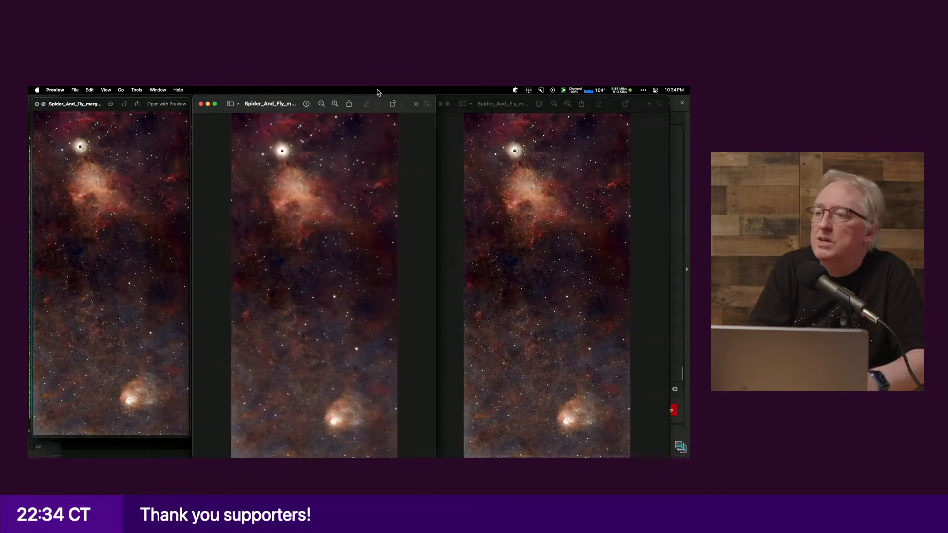
click(37, 104)
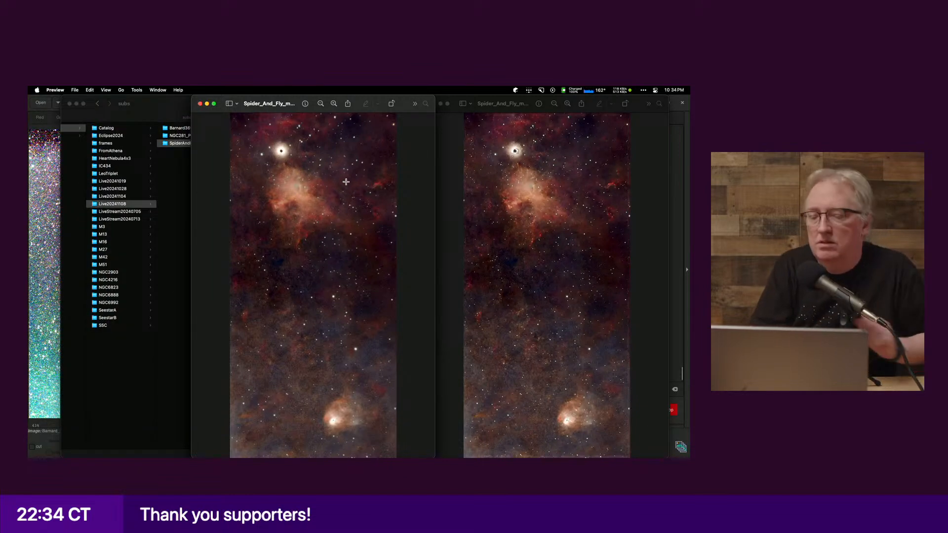
Step: Compare Finder's quick preview of SpiderAndFlyNebula_736x10sec_T30C_2024-10-11_GraXpert_NR.fits with the two open PNGs, and close all of them
key(super+Tab)
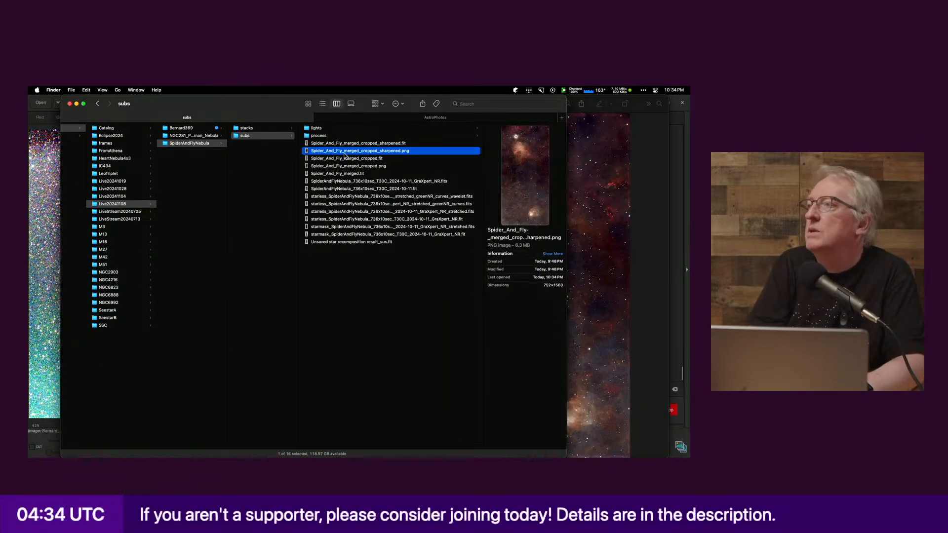
click(353, 181)
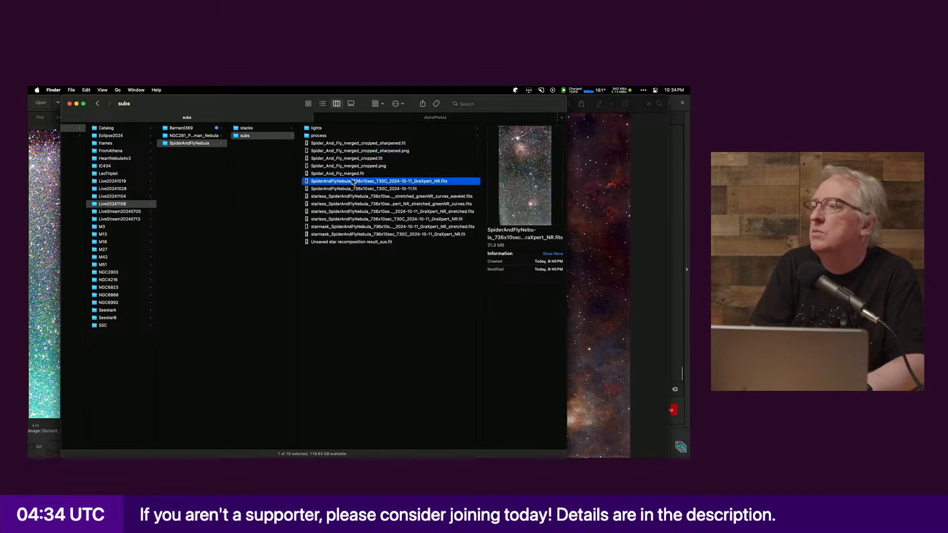
key(space)
key(super+Tab)
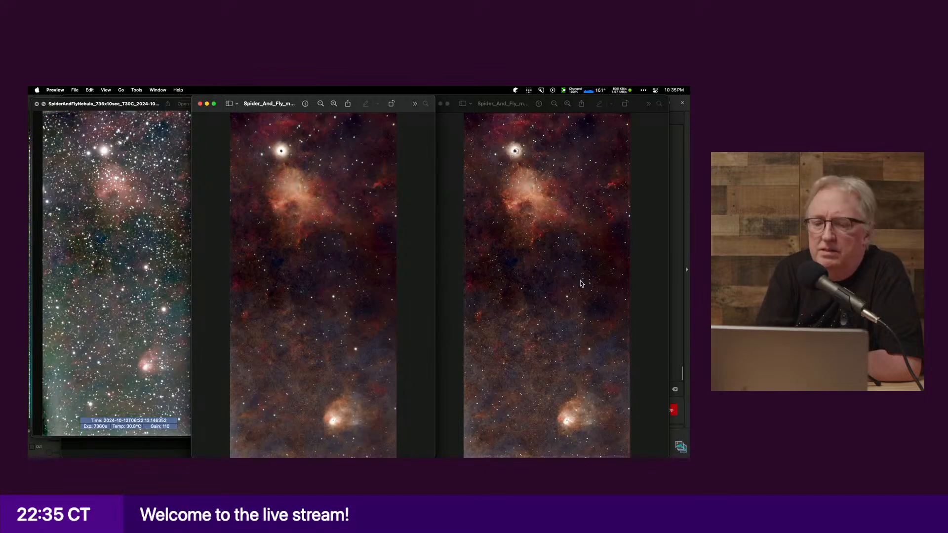
key(super+q)
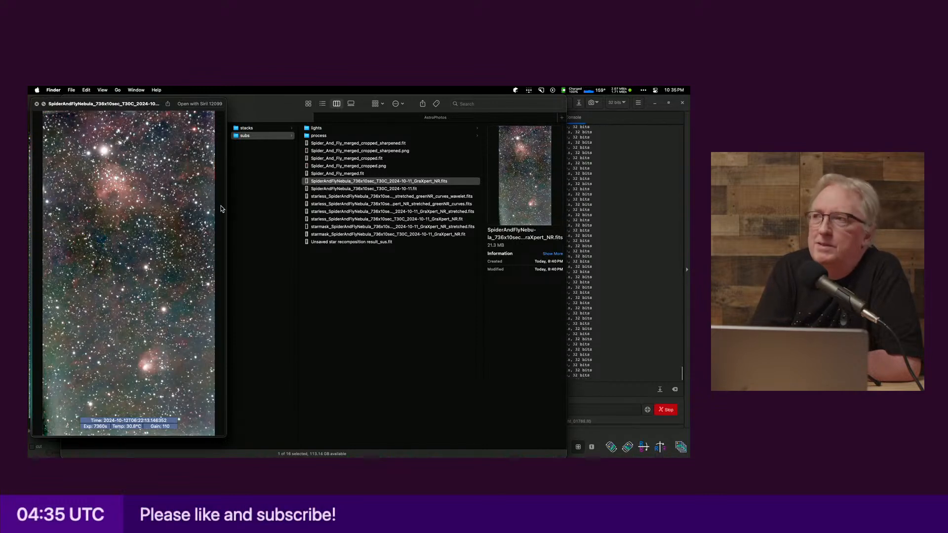
key(space)
Step: Compare quick previews of Barnard_369_894x10sec_T31C_2024-10-09_5stars.fit and Barnard_369_4x10sec_T32C_2024-10-09.fit from the Barnard369 subs folder
click(197, 129)
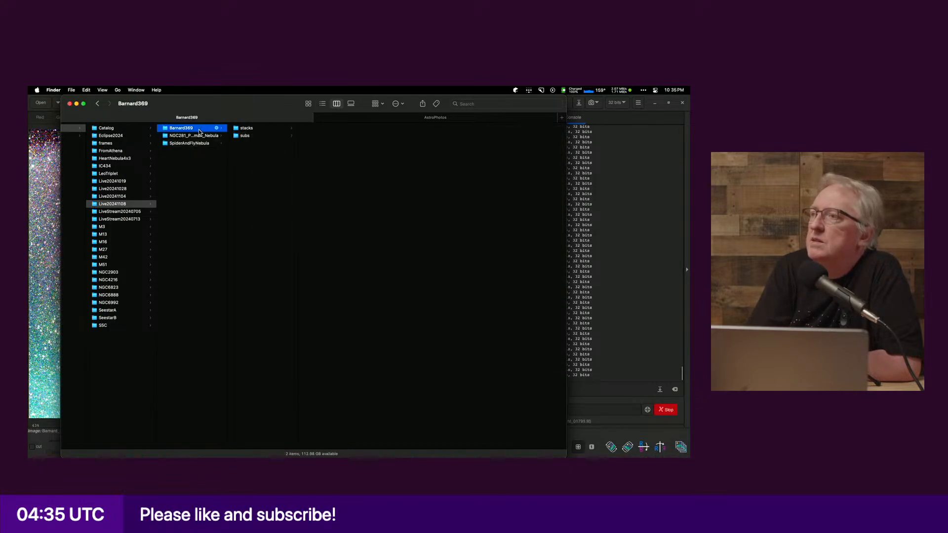
click(244, 137)
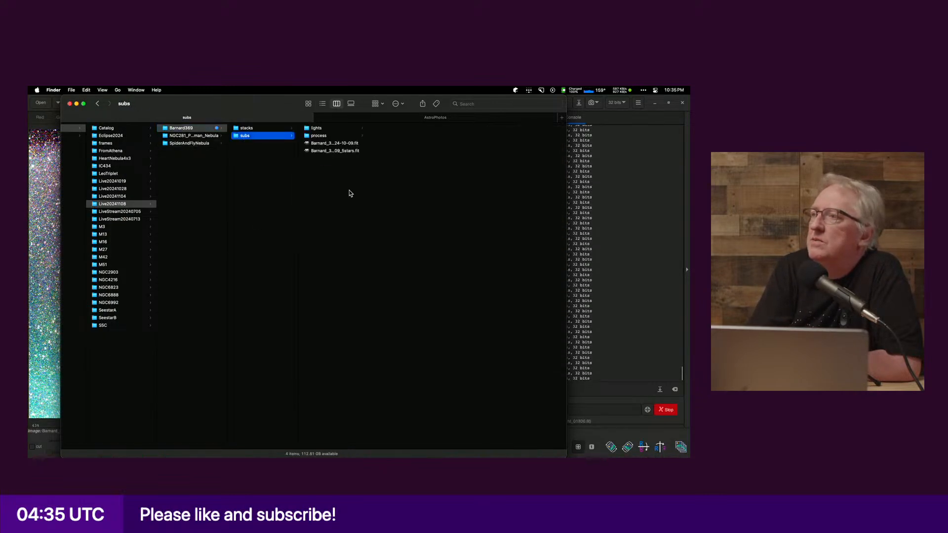
click(338, 153)
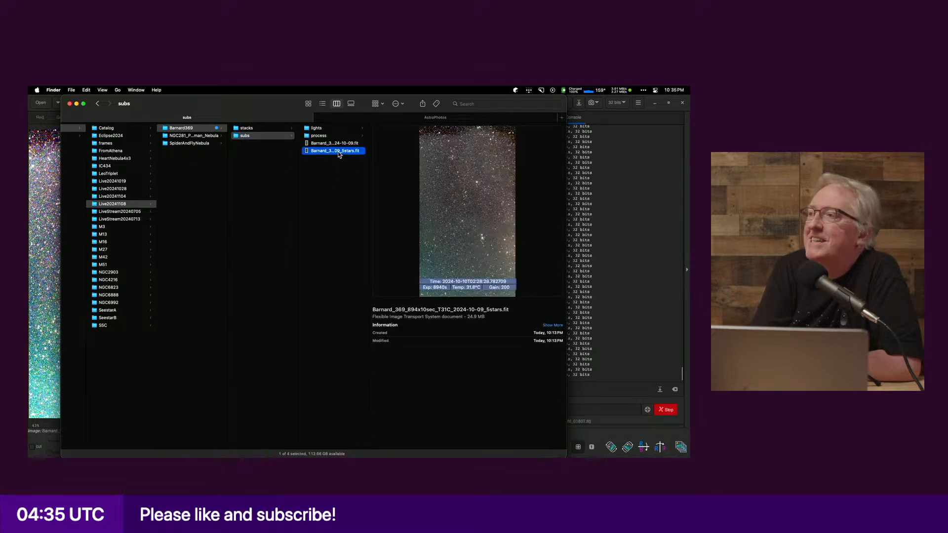
key(space)
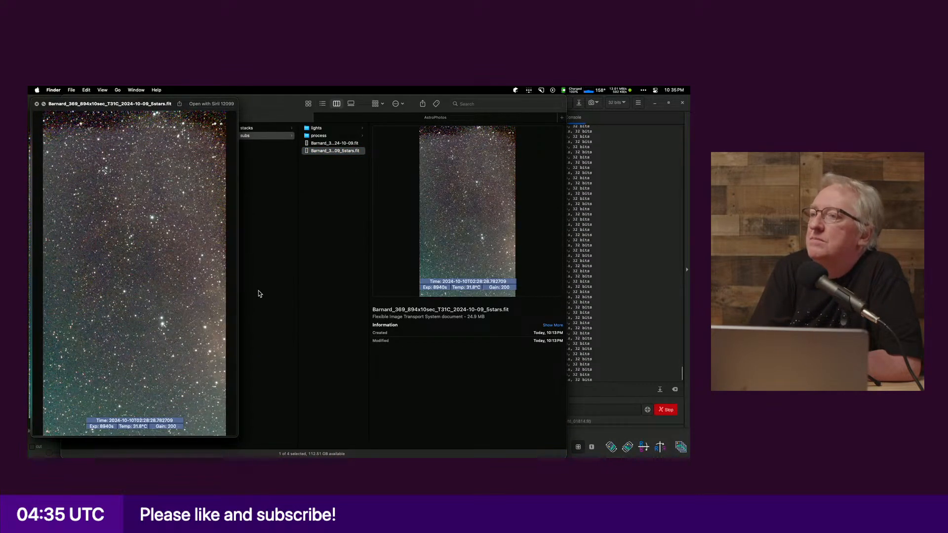
key(Up)
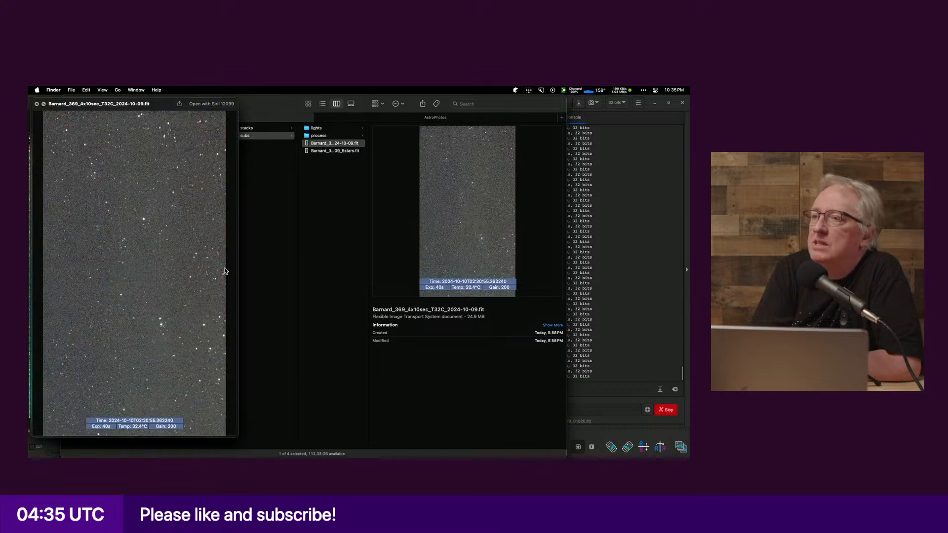
key(Down)
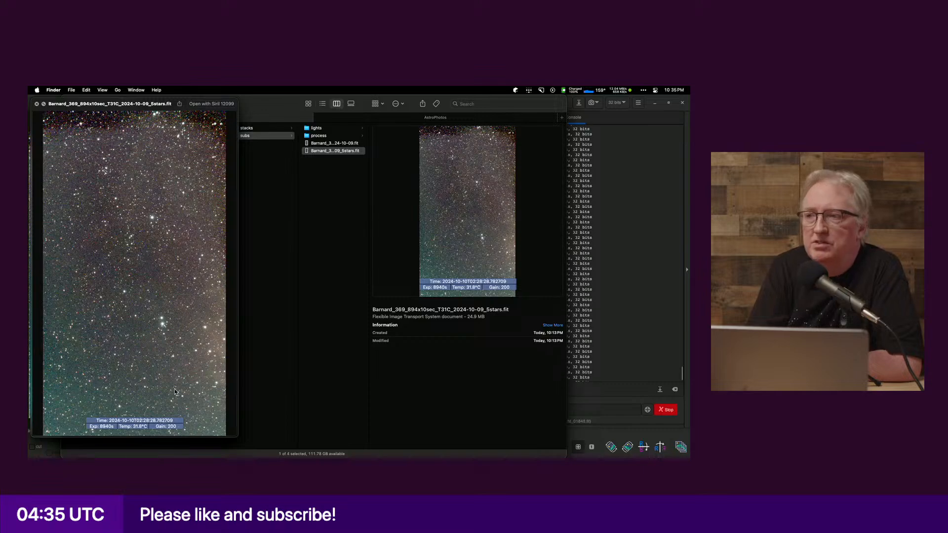
key(space)
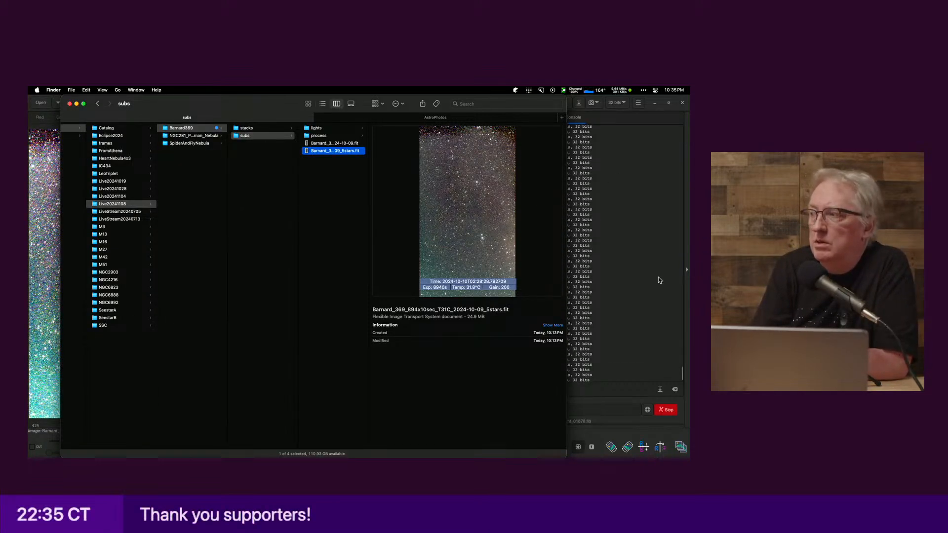
Step: Switch to Siril and look through the available Seestar preprocessing scripts without running one
click(628, 123)
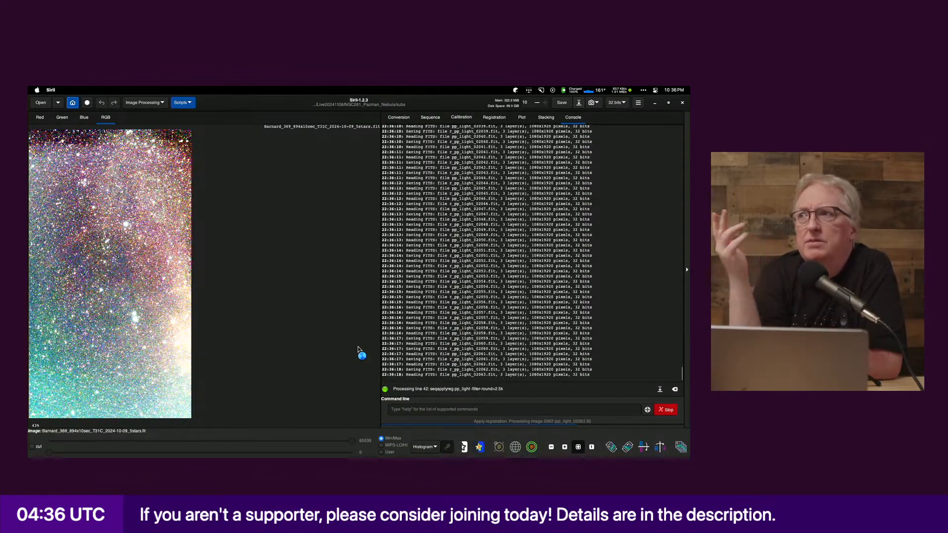
click(186, 104)
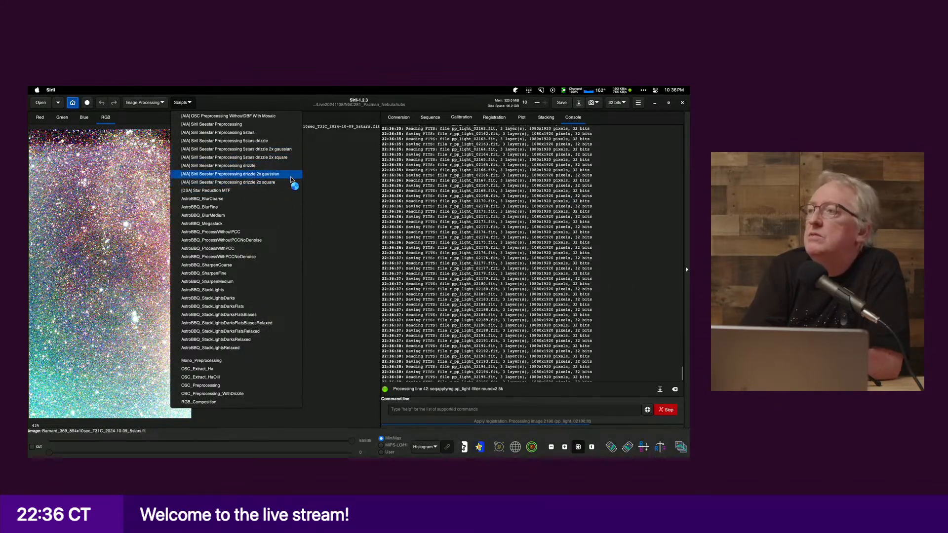
click(321, 222)
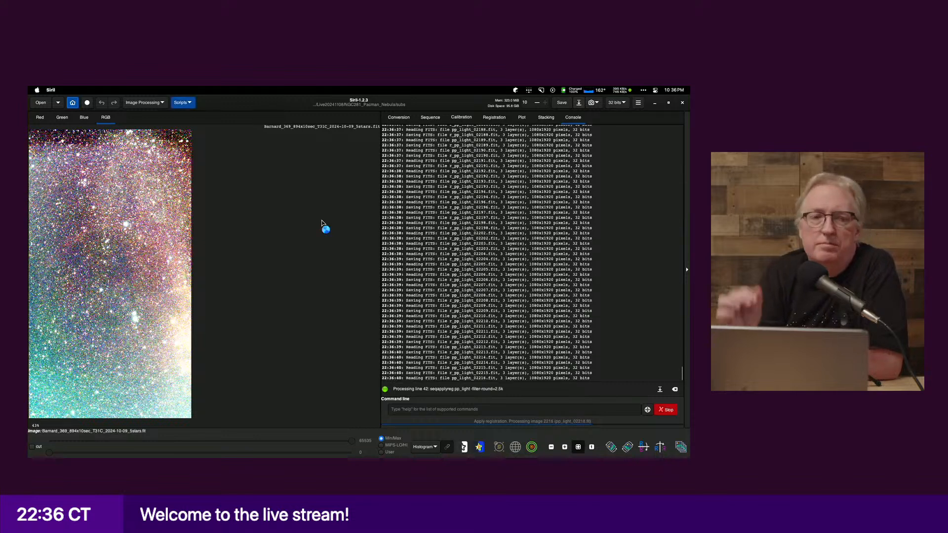
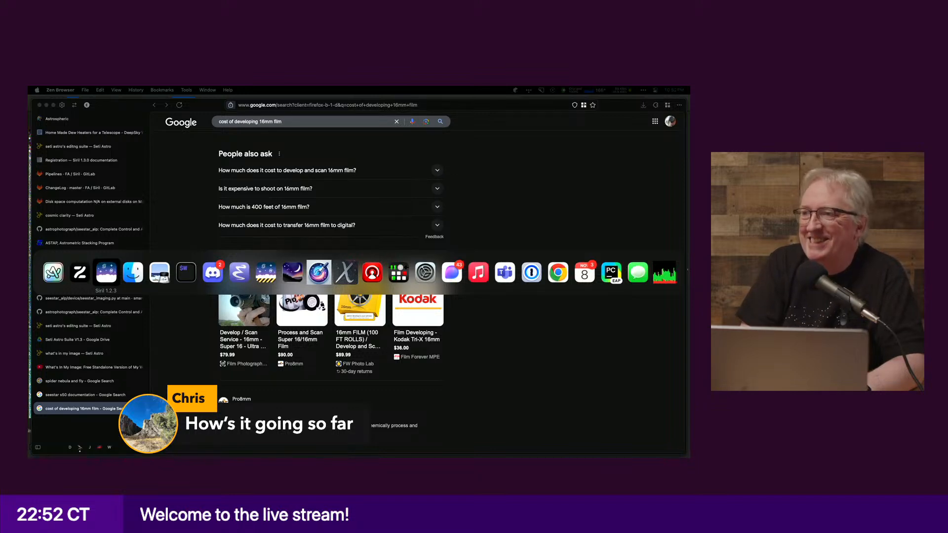
Step: Switch from Zen Browser to Siril and check the progress of the NGC281 stacking in the console
click(107, 273)
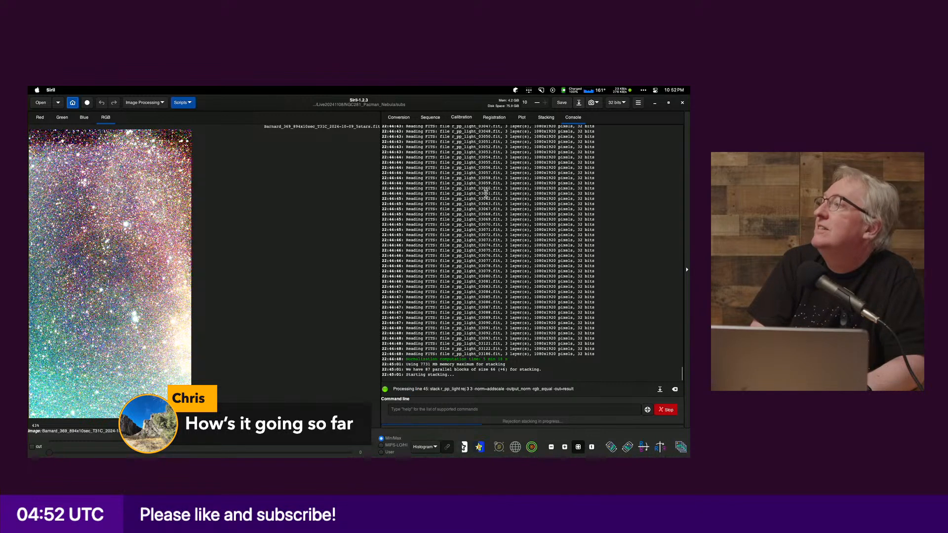
key(super+Tab)
key(super+Tab)
key(super+Tab)
key(super+Tab)
key(super+Tab)
key(super+Tab)
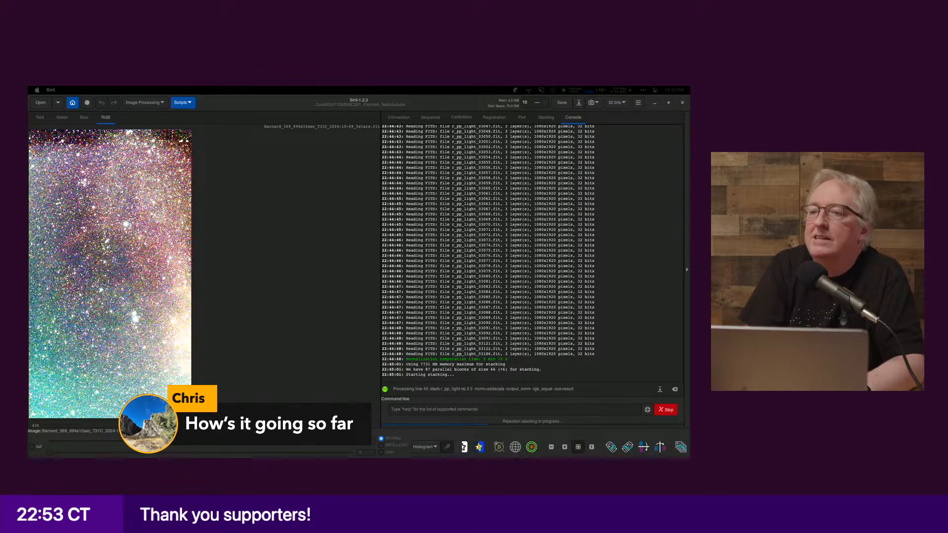
key(super+Tab)
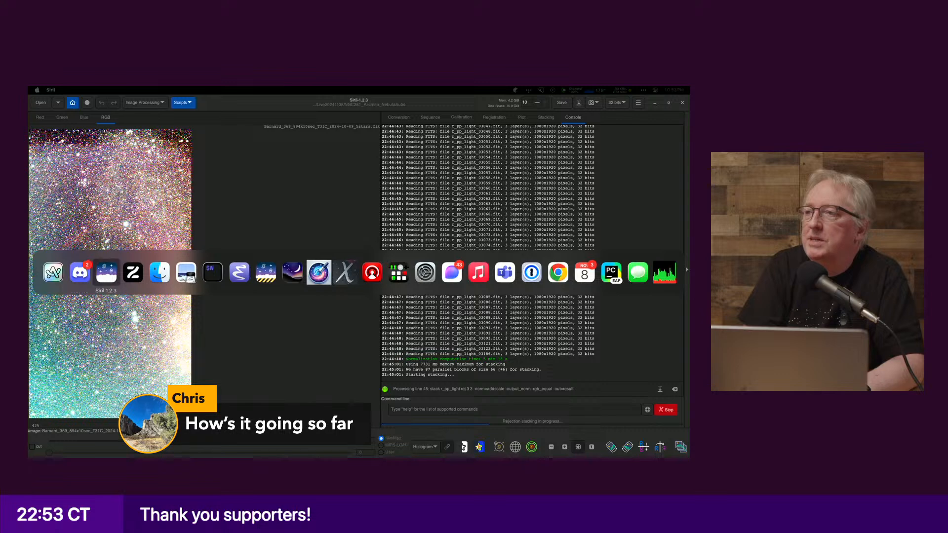
key(super+shift+Tab)
key(super+Tab)
key(super+shift+Tab)
key(super+shift+Tab)
key(super+Tab)
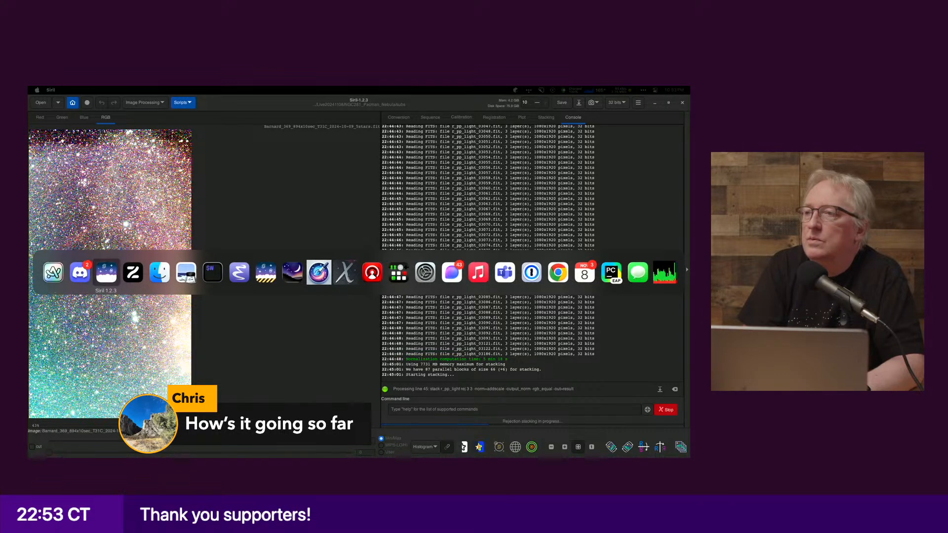
key(super+Tab)
key(super+Tab)
key(super+t)
text(https://www.youtube.com/watch?v=QYUE696k6GY)
key(Return)
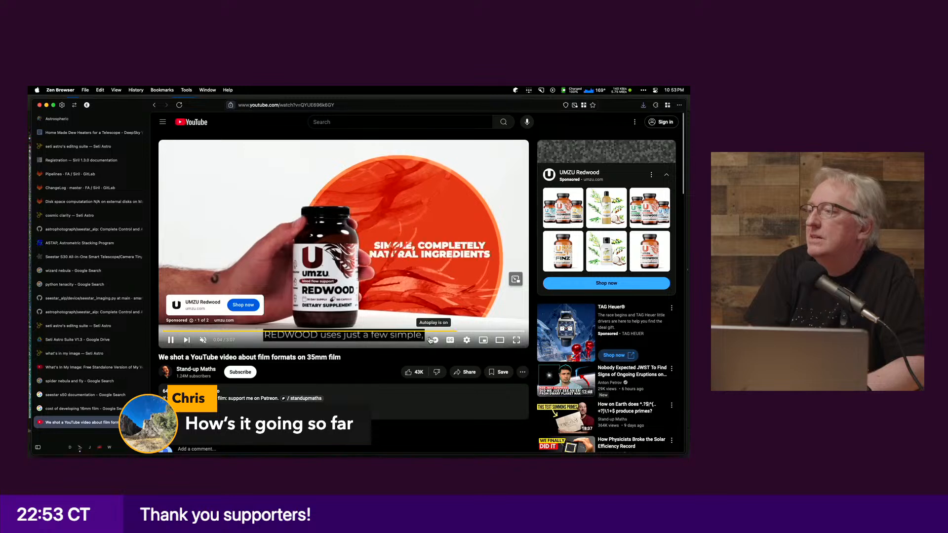
key(super+t)
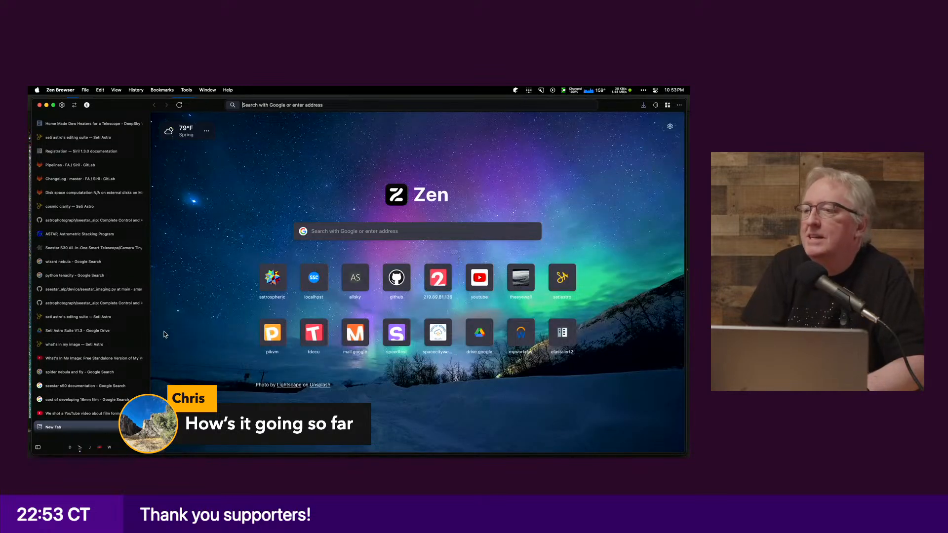
drag(130, 104, 28, 146)
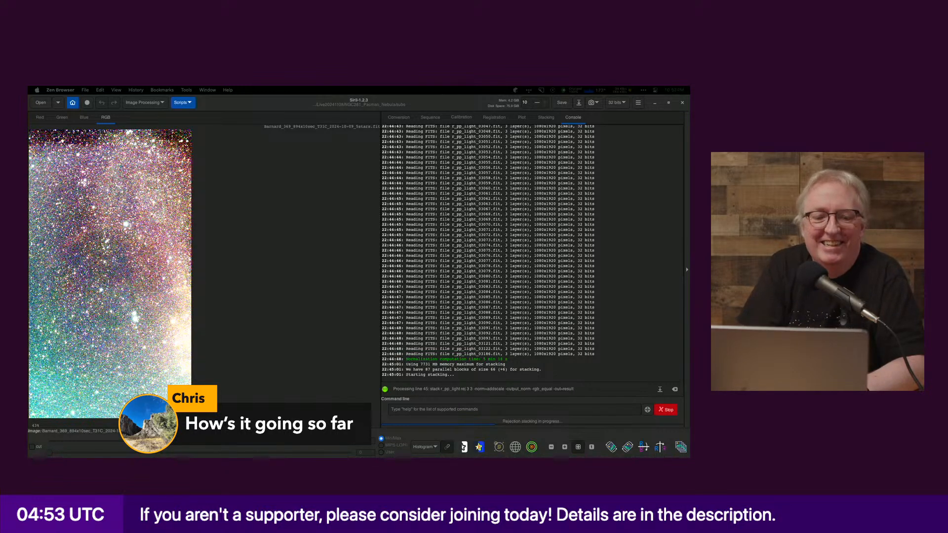
key(super+Tab)
key(super+Tab)
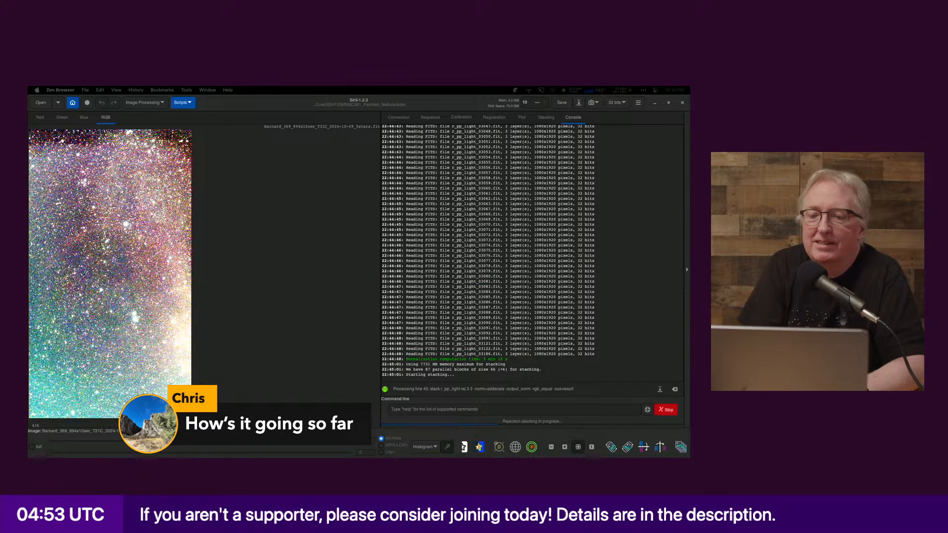
drag(28, 101, 130, 97)
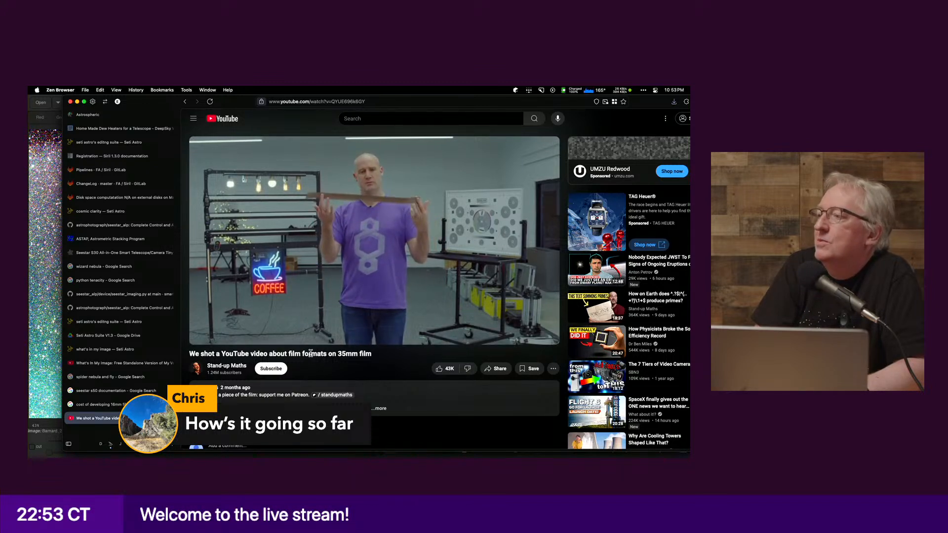
Step: Watch the Stand-up Maths video about film formats on 35mm film
click(325, 102)
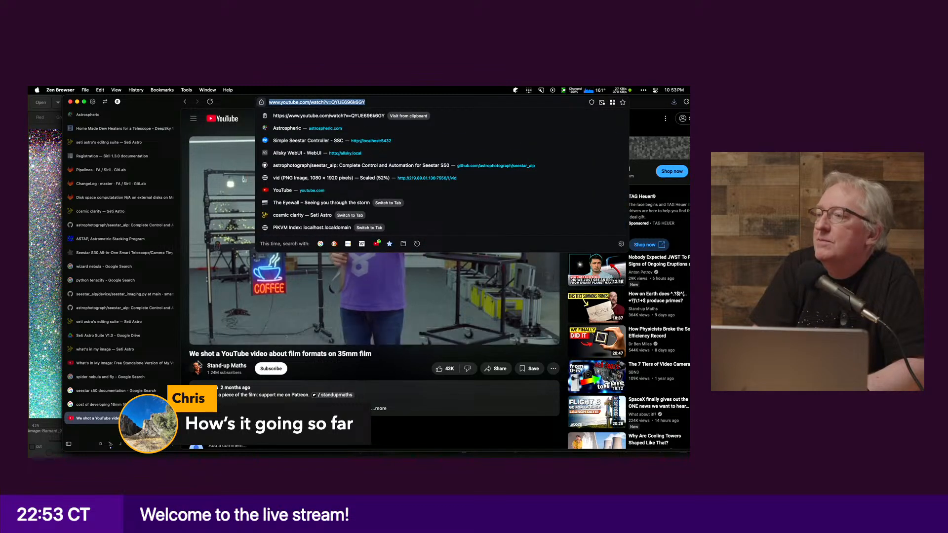
key(Escape)
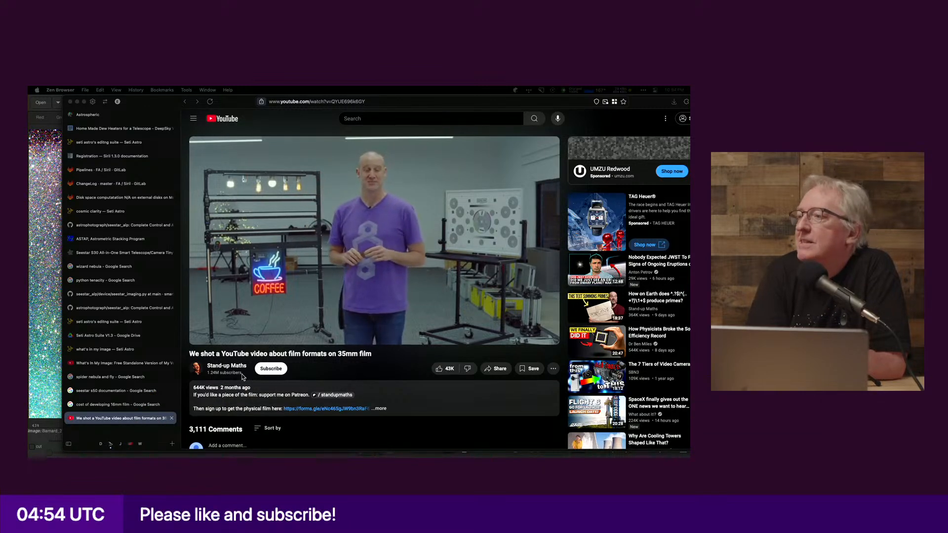
click(395, 208)
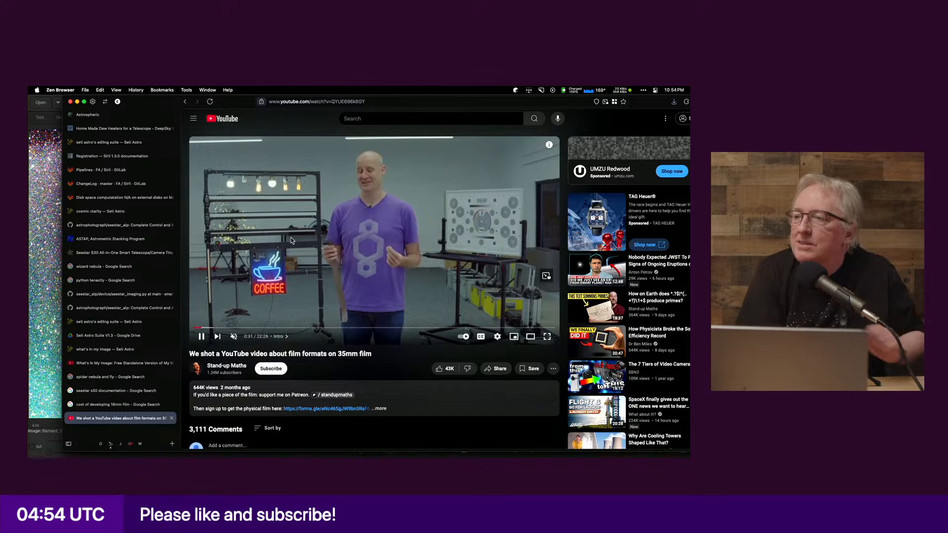
Step: Pause the Stand-up Maths video about film formats
key(super+Tab)
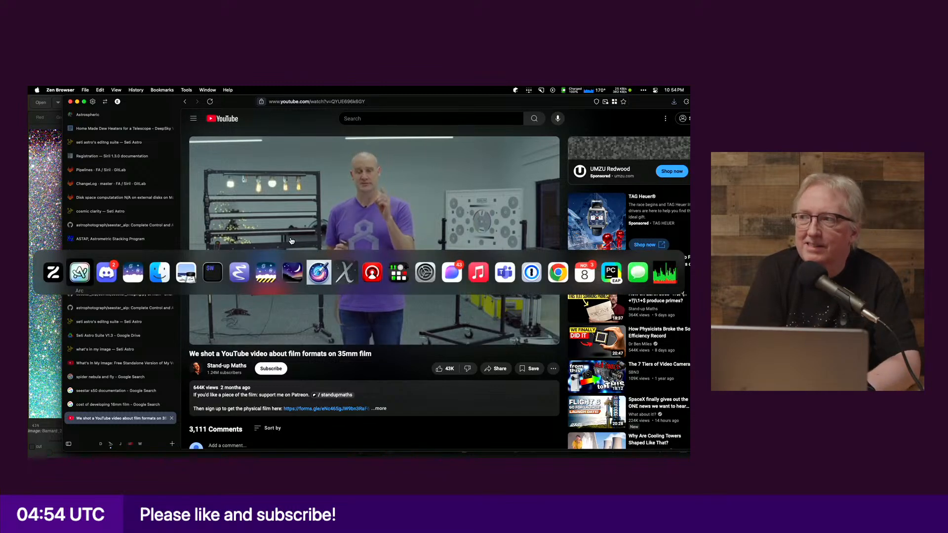
key(super+Tab)
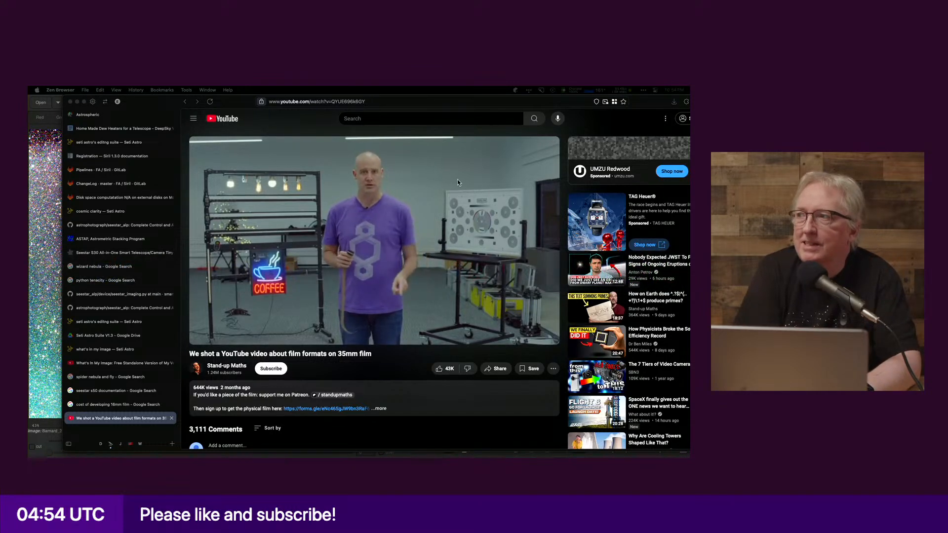
click(392, 206)
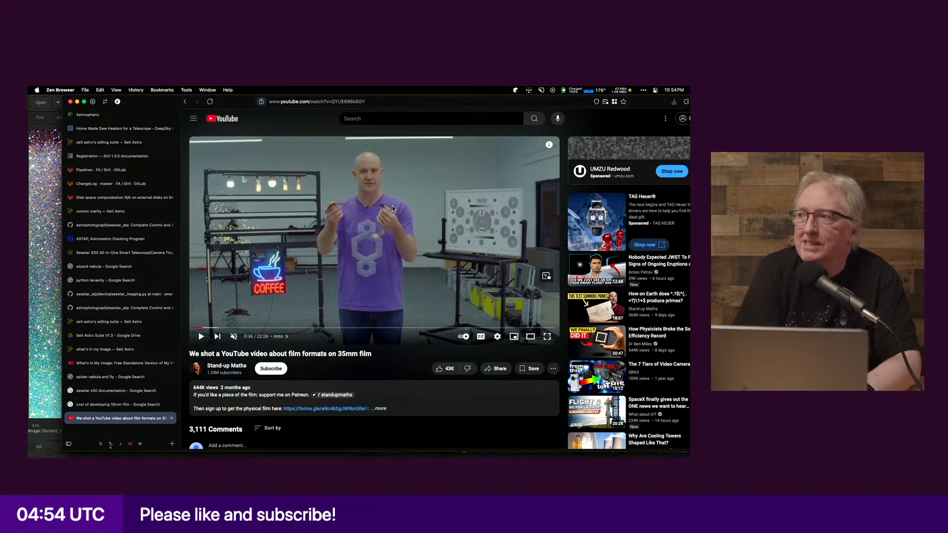
Step: Switch from Zen Browser to Siril and check how far the NGC281 rejection stacking has progressed
key(super+Tab)
key(super+Tab)
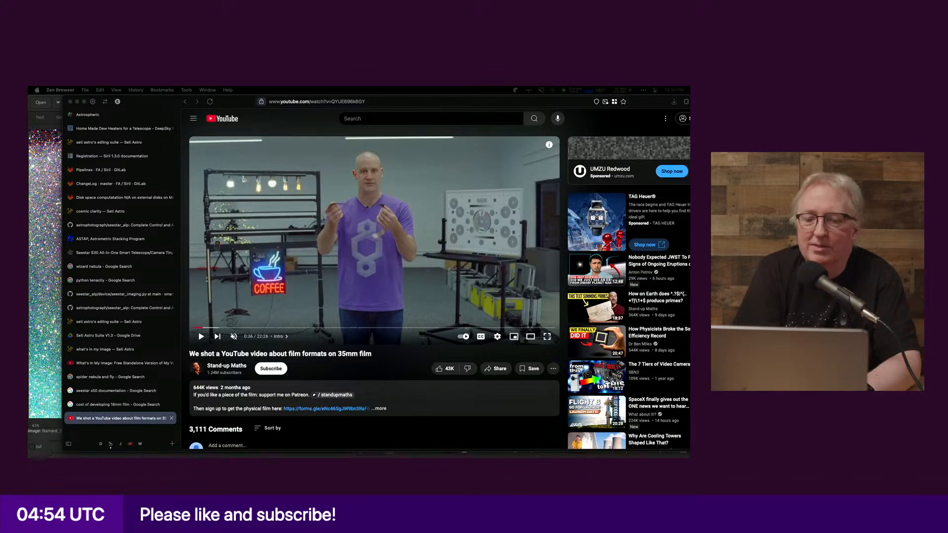
key(super+Tab)
key(super+Tab)
key(super+Tab)
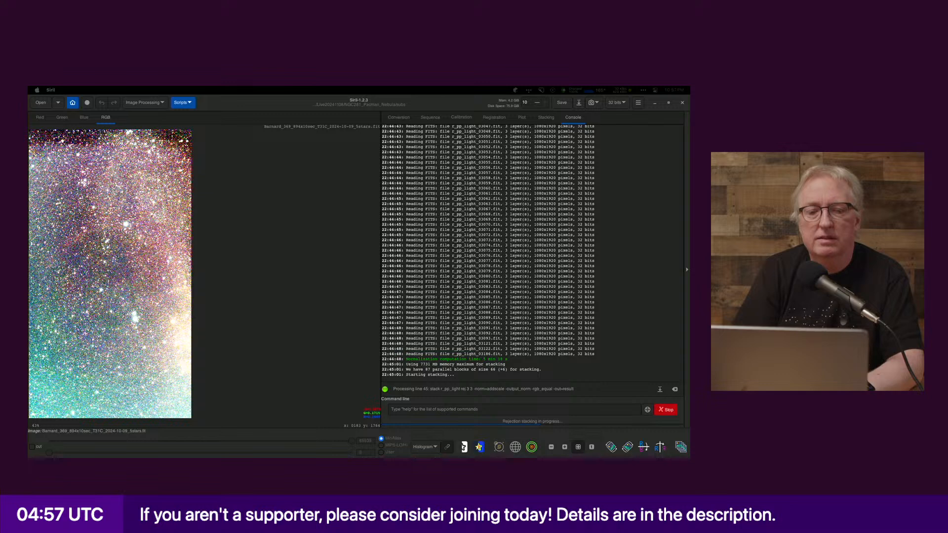
Step: Switch to Zen Browser and open Astrospheric in a new tab to view the cloud cover forecast
key(super+Tab)
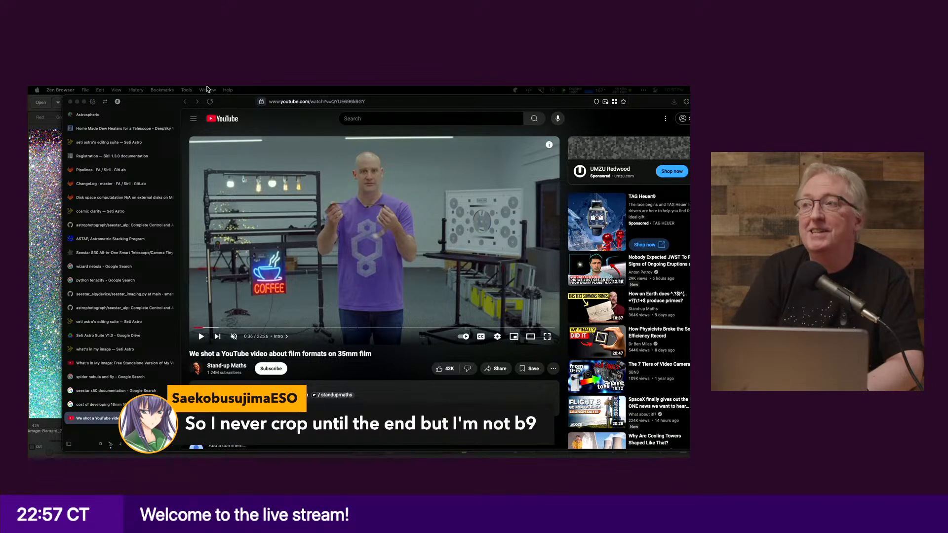
key(super+t)
text(astro)
key(Return)
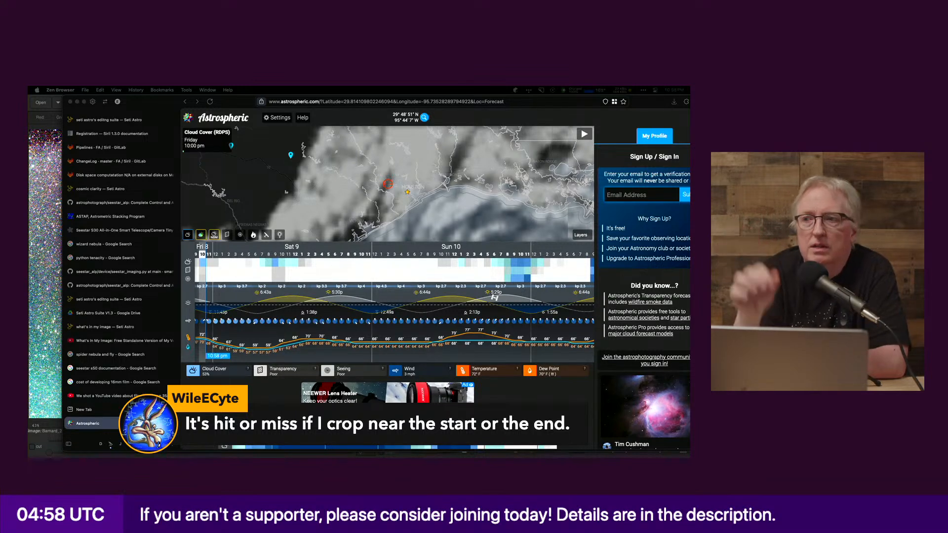
Step: Return to Siril and monitor the NGC281 stacking progress in the console
click(55, 247)
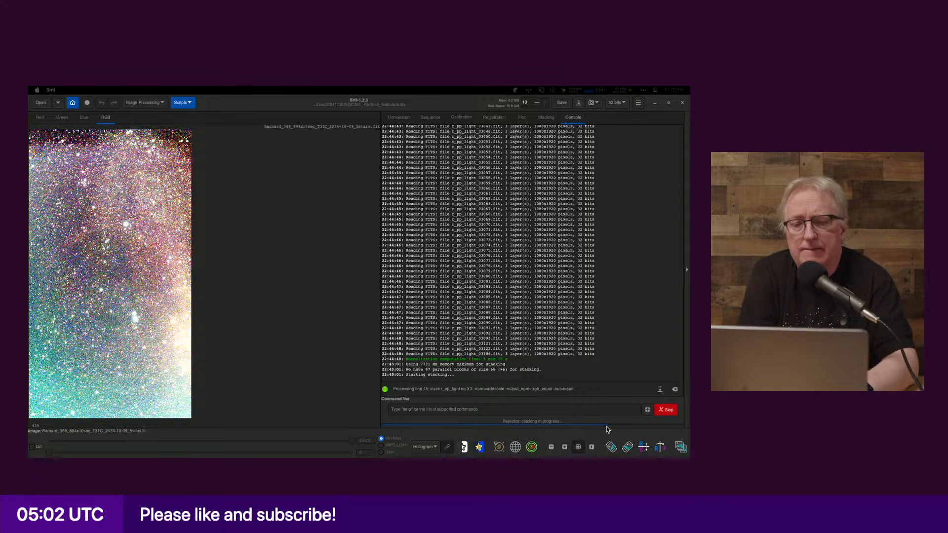
key(super+Tab)
key(super+Tab)
key(super+Tab)
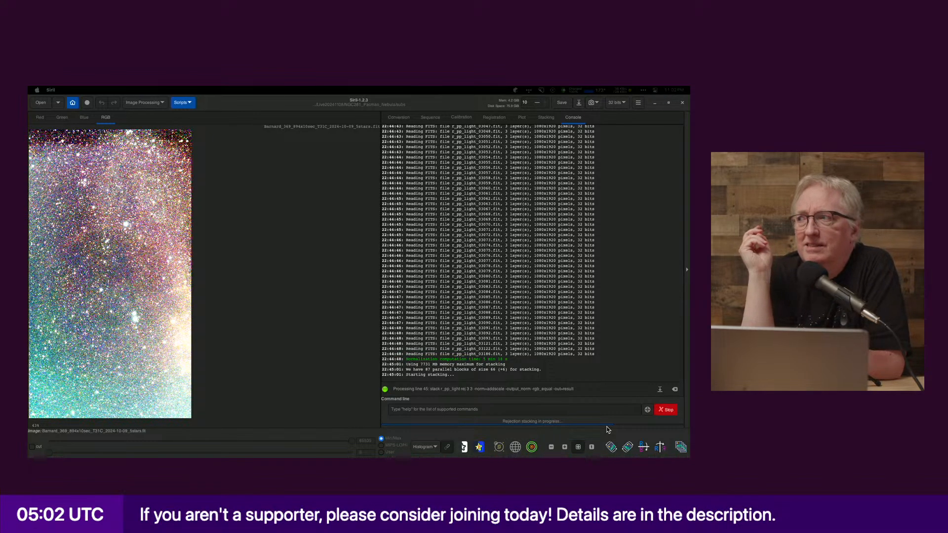
mouse_move(356, 452)
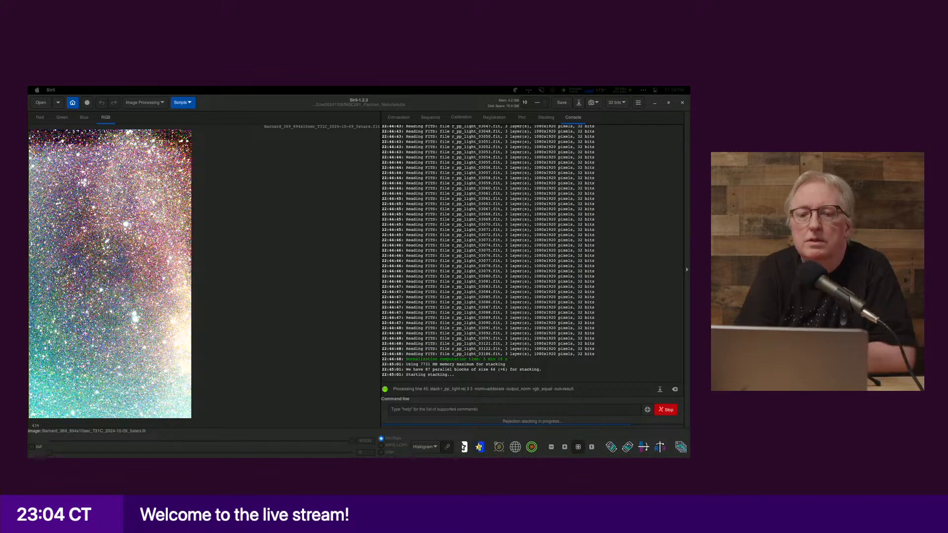
key(super+Tab)
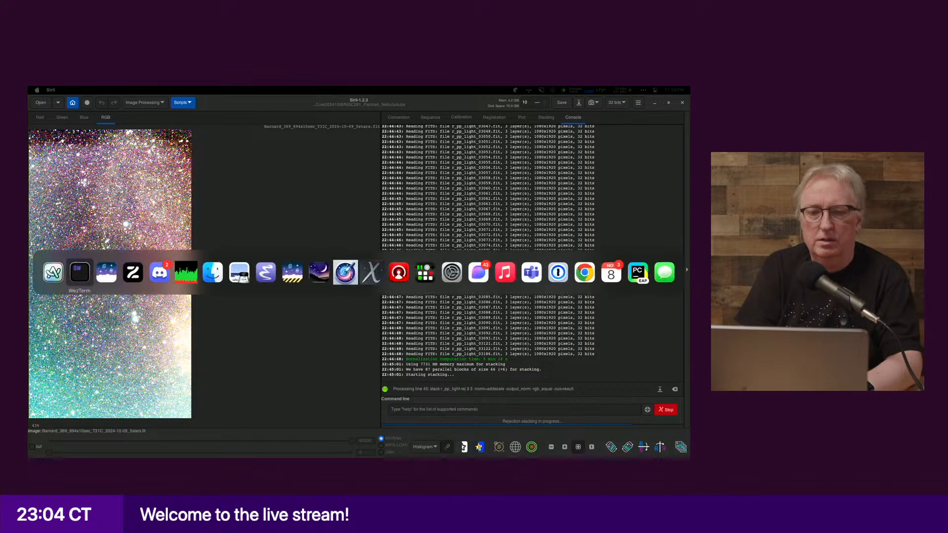
key(Escape)
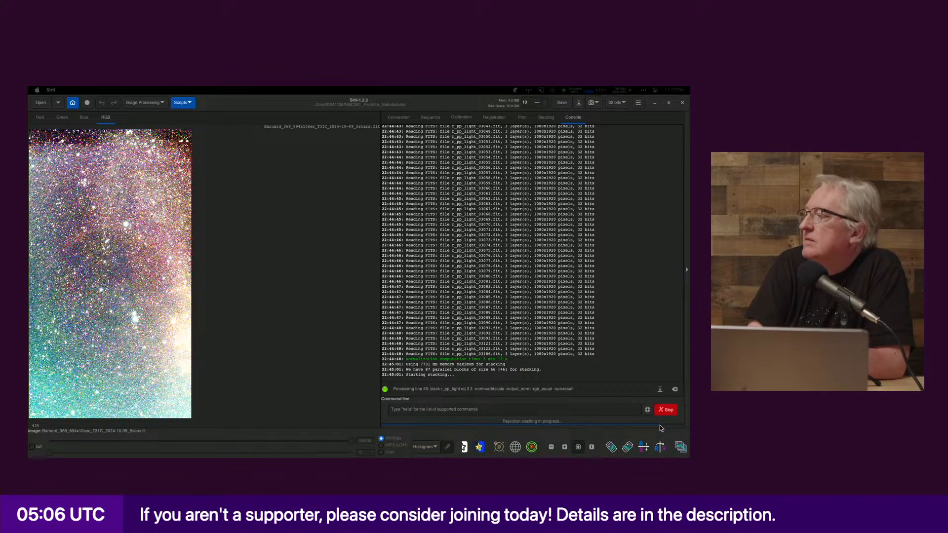
Step: Review the earlier Barnard 369 stacking log in Siril's console, and return to the newest entries
scroll(577, 336, up, 10)
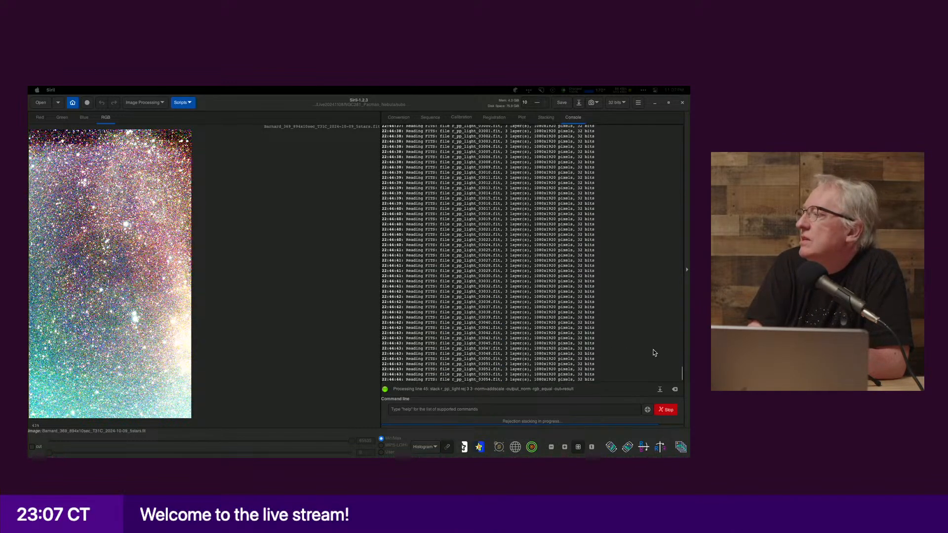
click(683, 371)
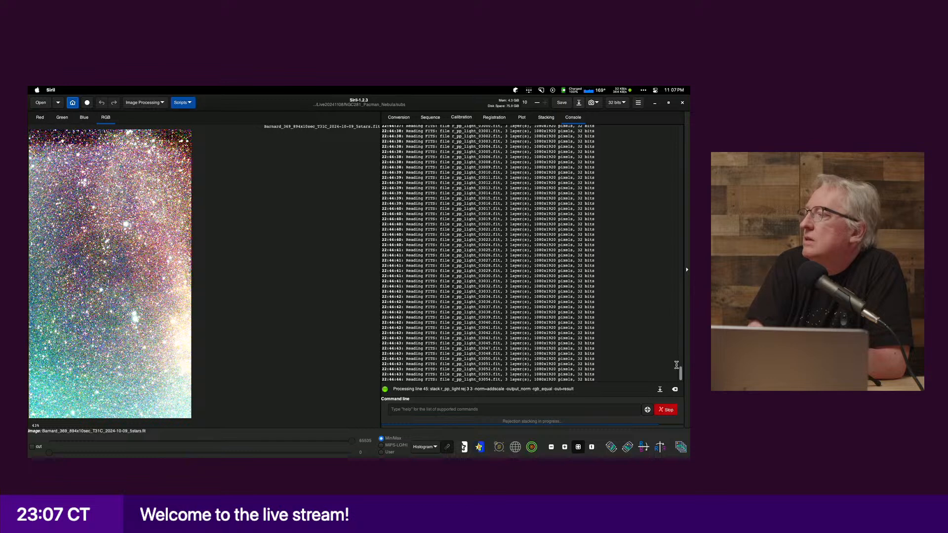
drag(682, 374, 687, 240)
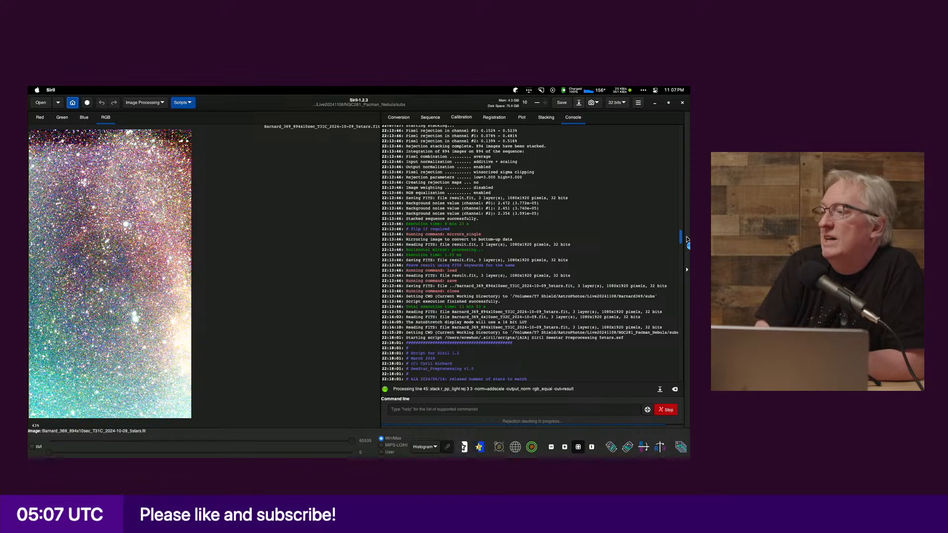
drag(687, 239, 528, 385)
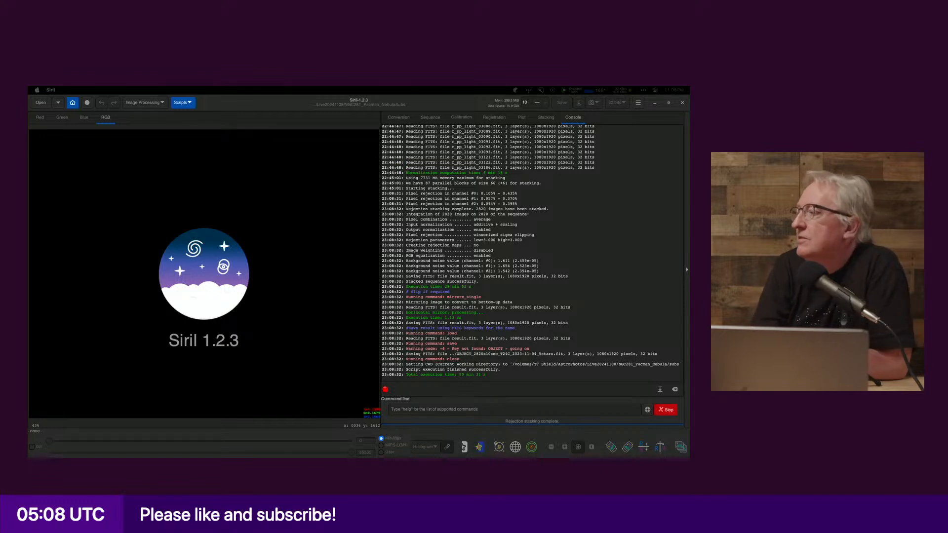
Step: Open the stacked file OBJECT_2820x10sec_T24C_2023-11-04_5stars.fit from the NGC281_Pacman_Nebula subs folder
mouse_move(307, 438)
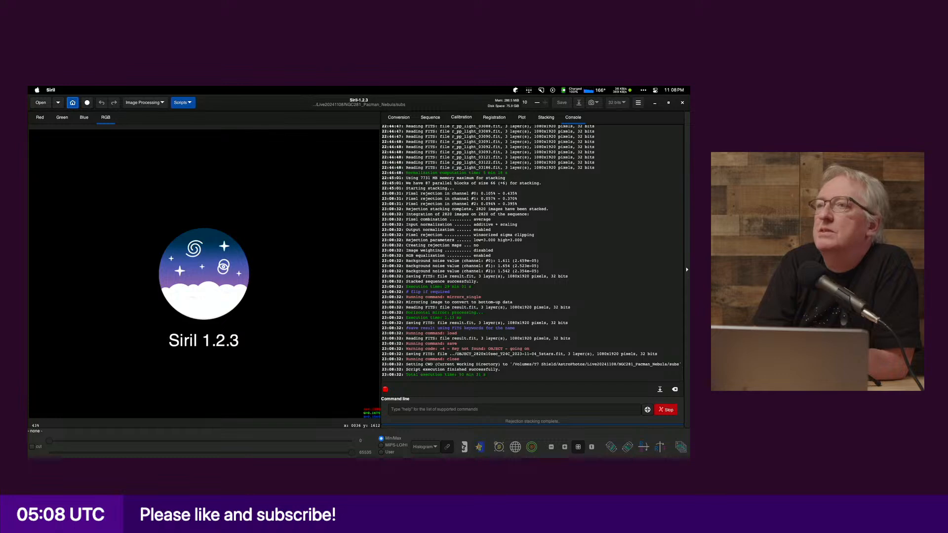
click(41, 104)
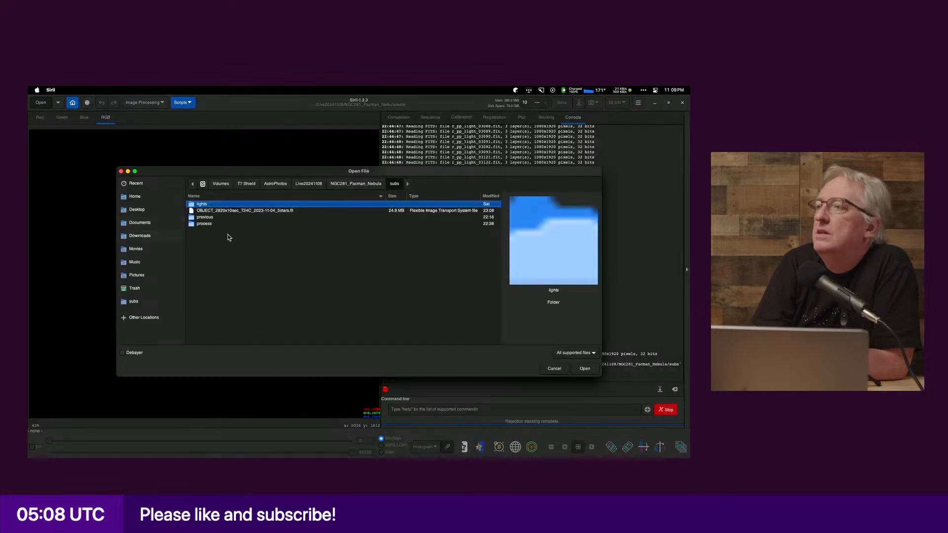
click(218, 212)
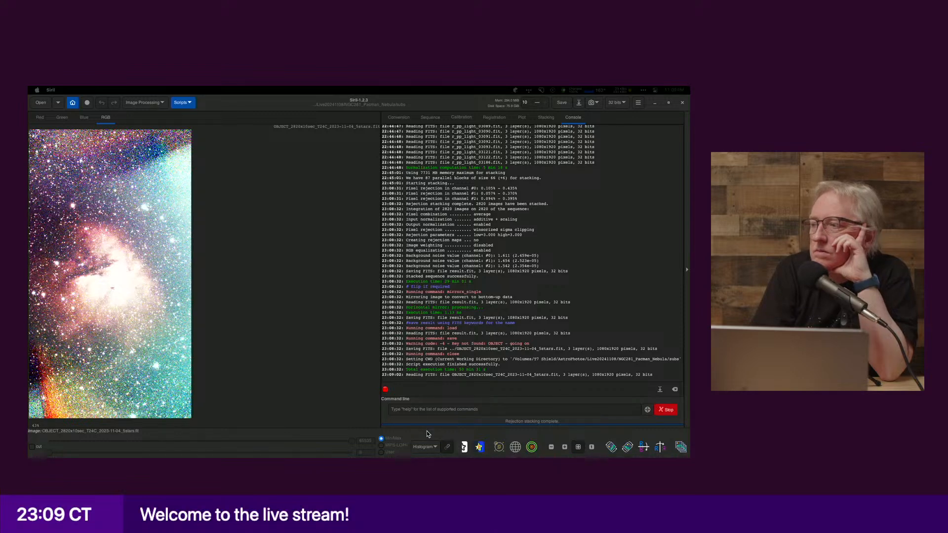
Step: Switch to GraXpert and load OBJECT_2820x10sec_T24C_2023-11-04_5stars.fit from the NGC281_Pacman_Nebula subs folder
key(super+Tab)
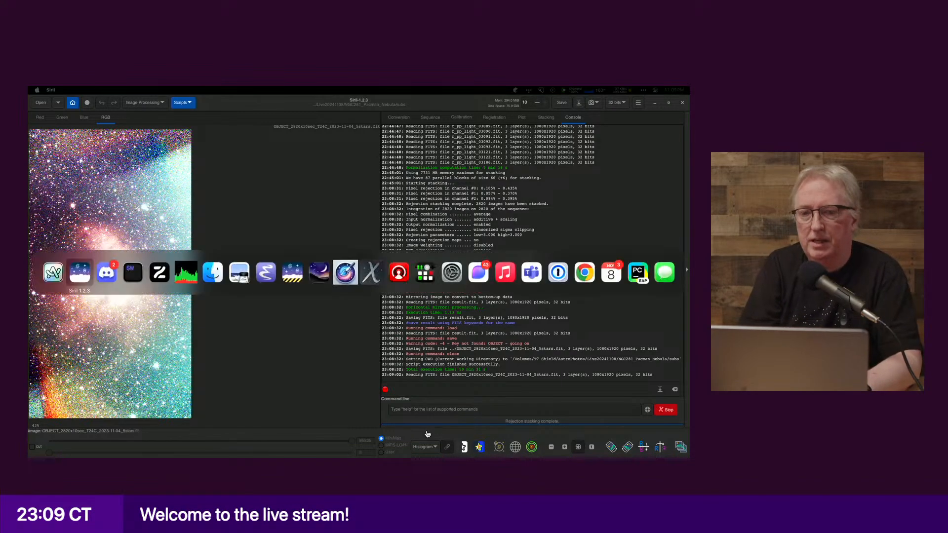
key(Tab)
key(Tab)
key(Tab)
key(Tab)
key(Tab)
key(Tab)
key(Tab)
key(Tab)
key(Tab)
key(Tab)
key(Tab)
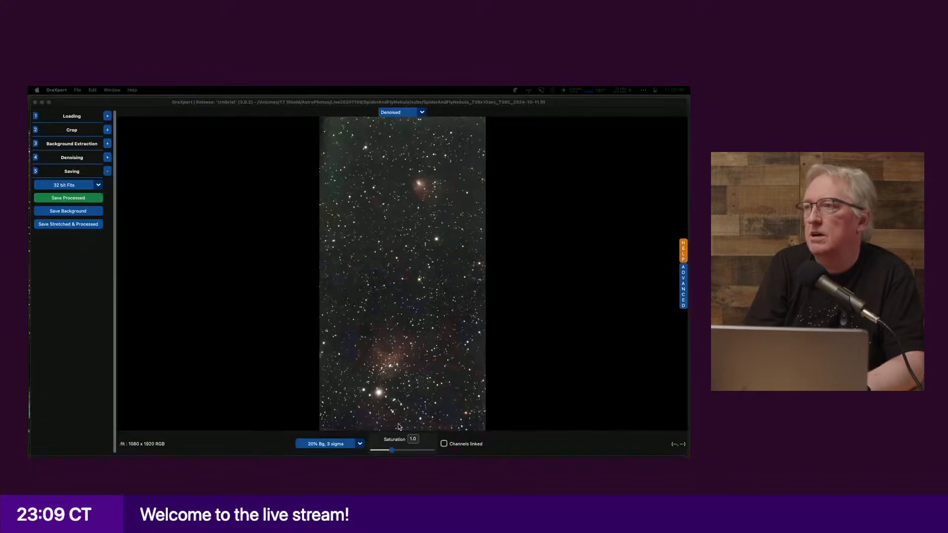
click(107, 116)
click(89, 132)
click(334, 160)
click(387, 161)
double_click(460, 176)
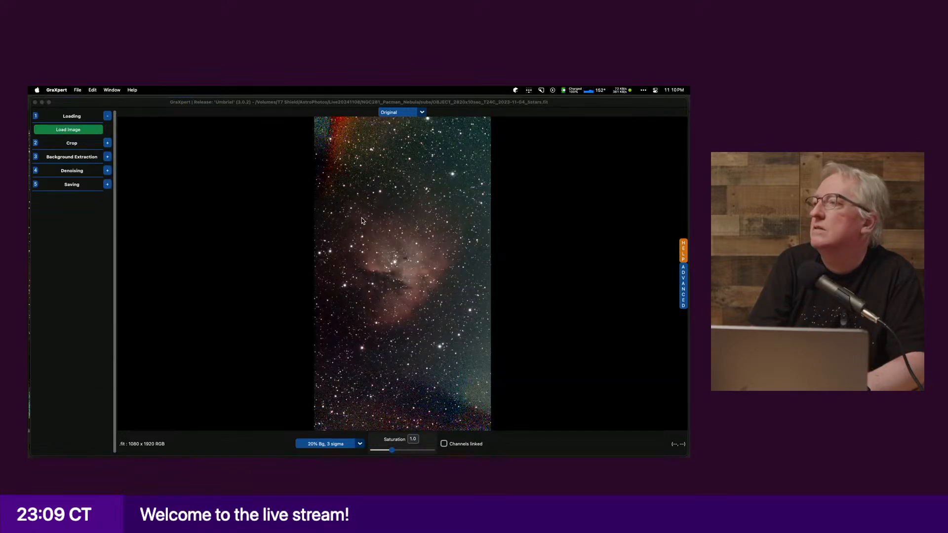
Step: Compare the stack in Siril and GraXpert, and set Siril's display mode to AutoStretch
key(super+Tab)
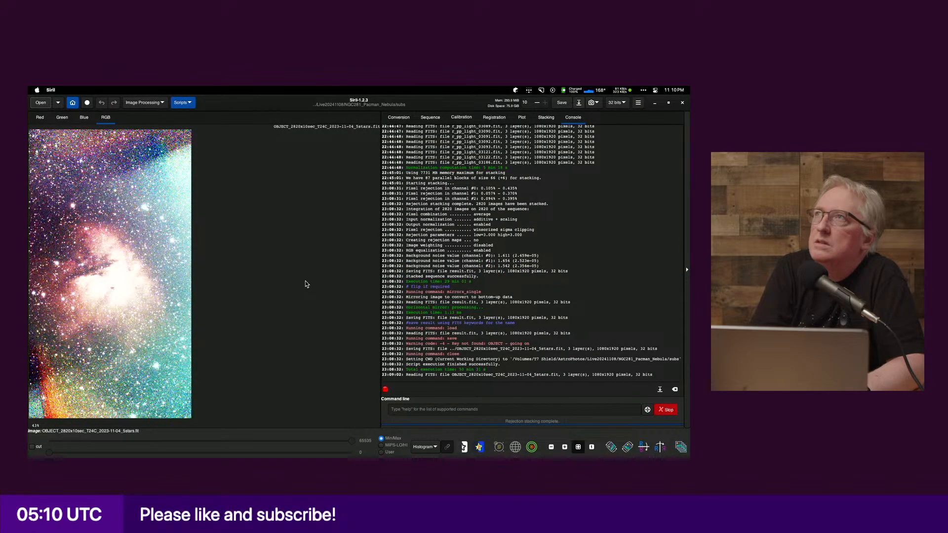
key(super+Tab)
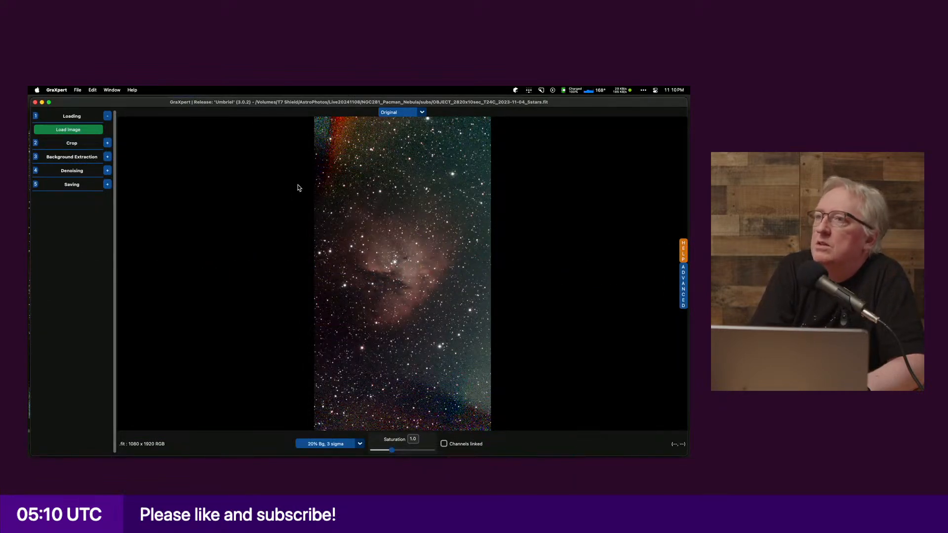
key(super+Tab)
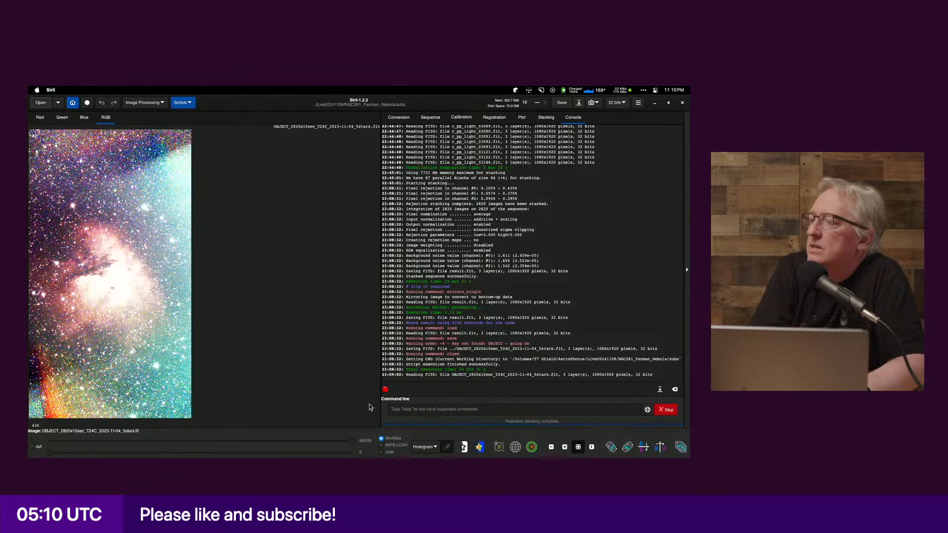
click(424, 448)
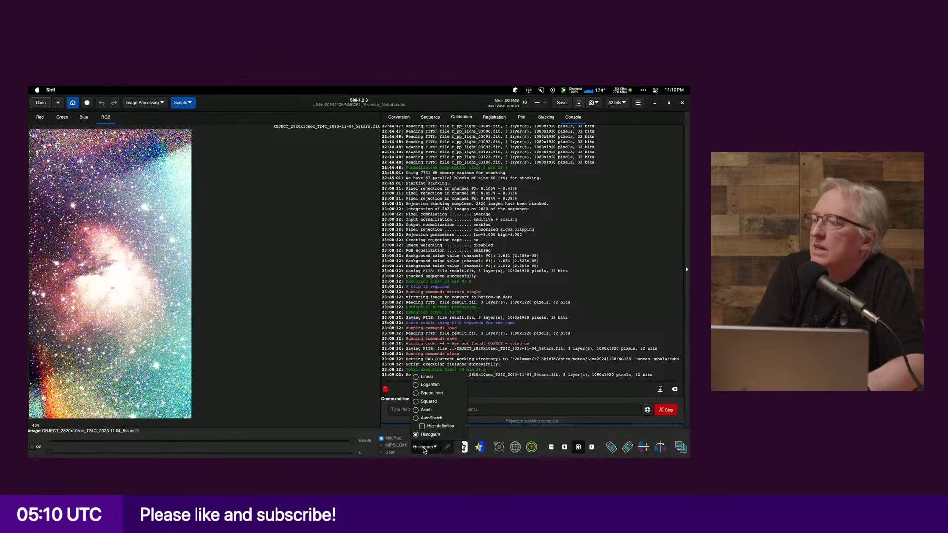
click(432, 418)
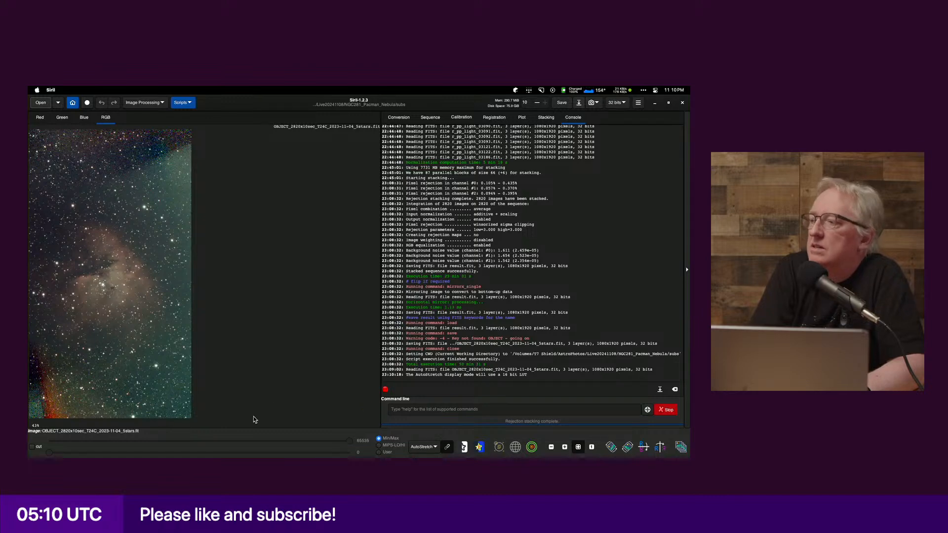
Step: Switch to GraXpert and crop the image at full width to the nebula, removing the discoloured bands above and below it
key(super+Tab)
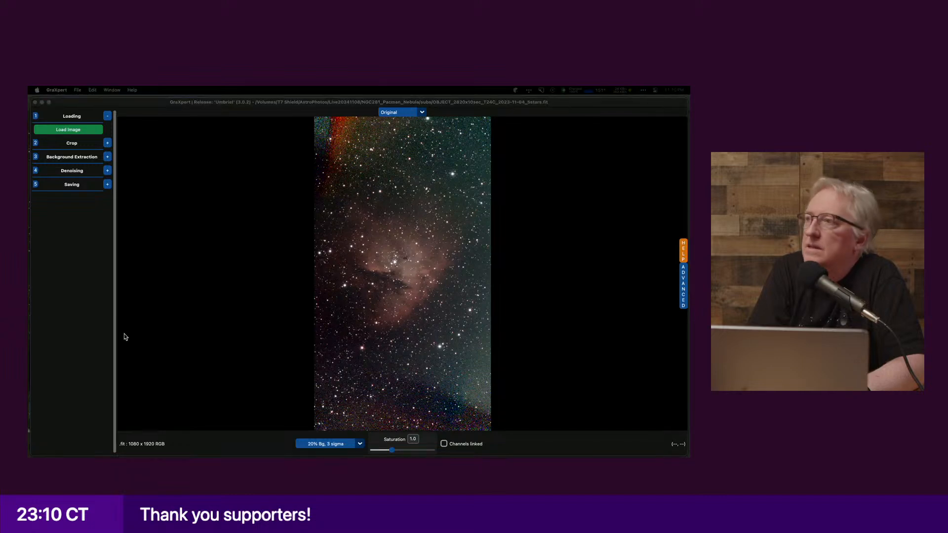
click(108, 143)
drag(314, 118, 304, 194)
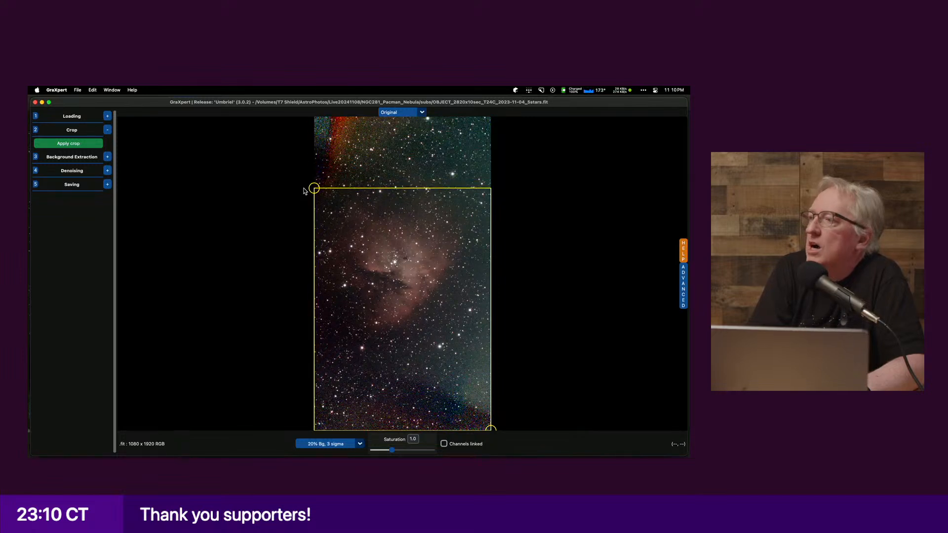
drag(492, 430, 511, 368)
drag(315, 191, 315, 186)
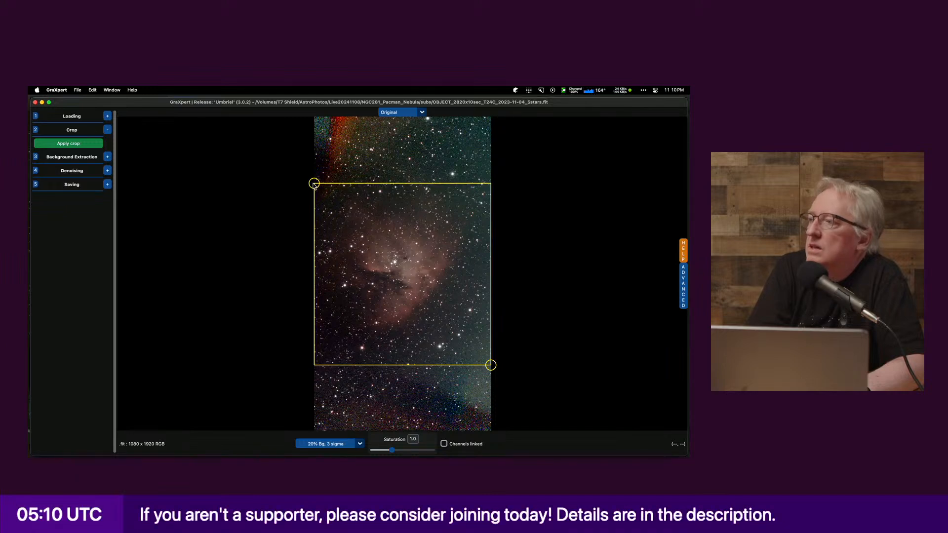
click(86, 147)
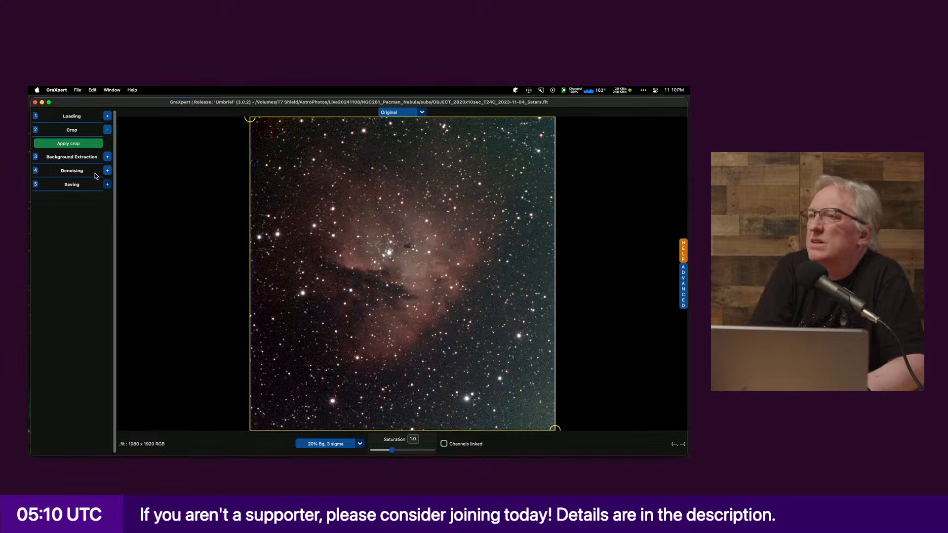
Step: Extract the background with the AI method at smoothing 1.0, and denoise the image at strength 1.0
click(107, 157)
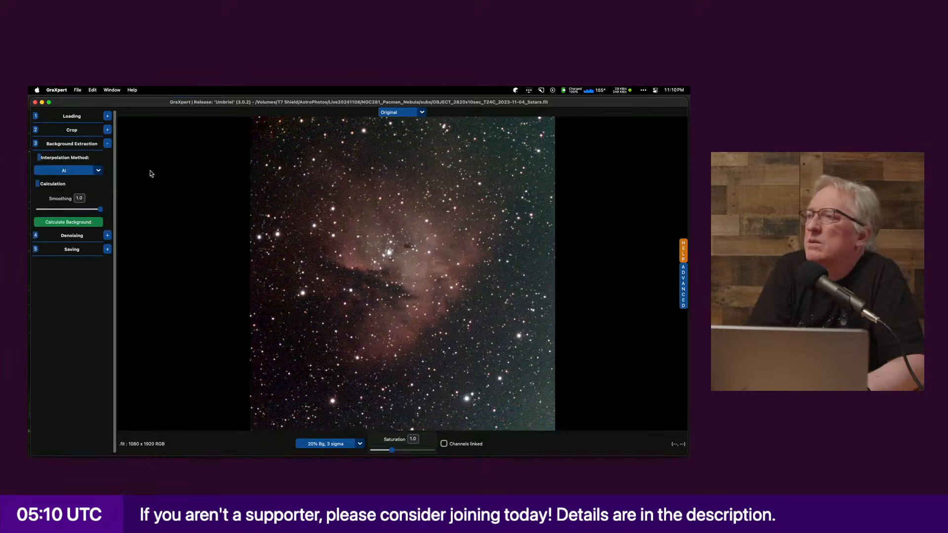
click(72, 222)
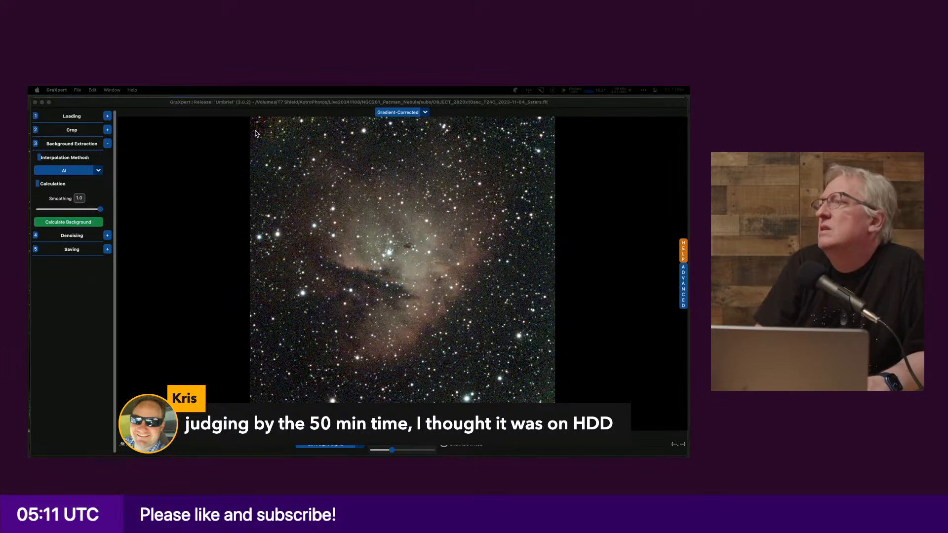
click(108, 237)
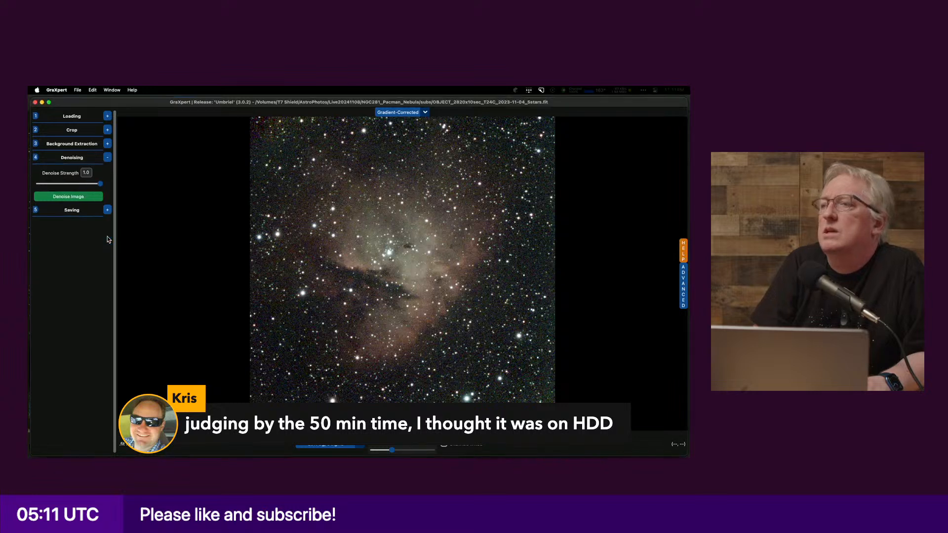
click(85, 198)
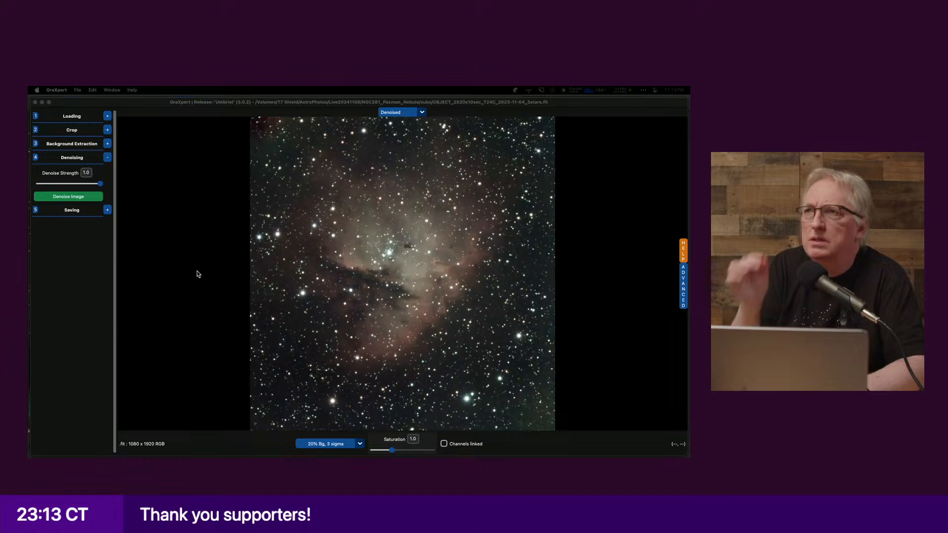
Step: Save the processed image as a 32 bit Fits file in the subs folder under the suggested name
click(109, 210)
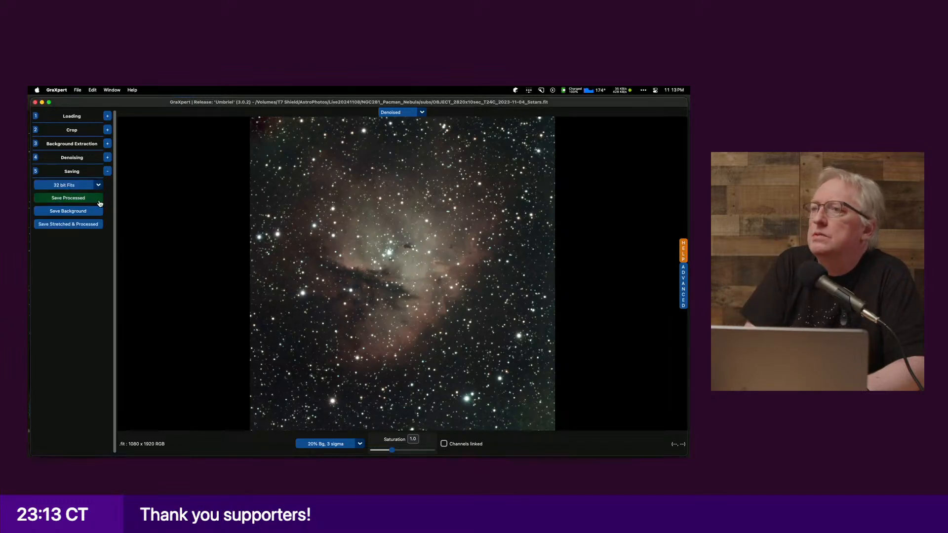
click(98, 199)
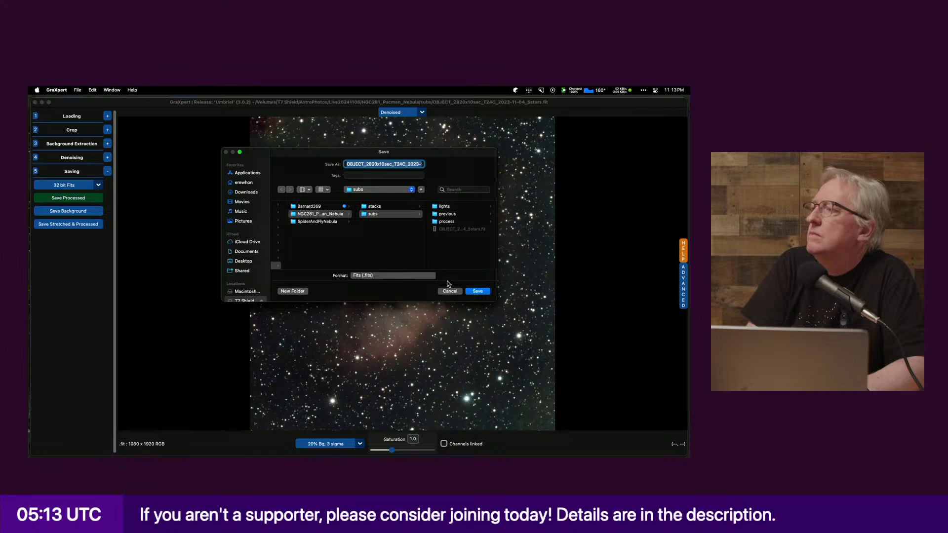
click(478, 292)
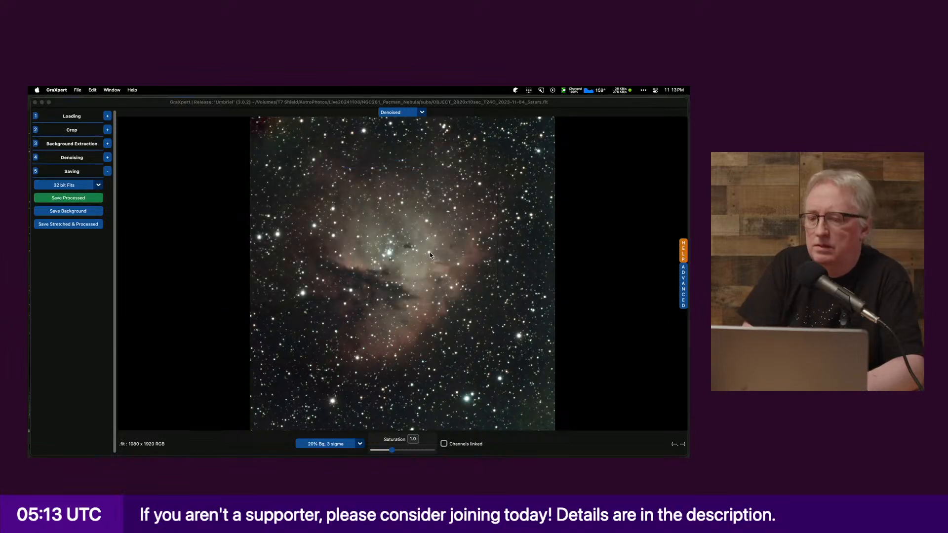
Step: Switch to Siril and open OBJECT_2820x10sec_T24C_2023-11-04_5stars_GraXpert.fits from the subs folder, showing the whole image
key(super+Tab)
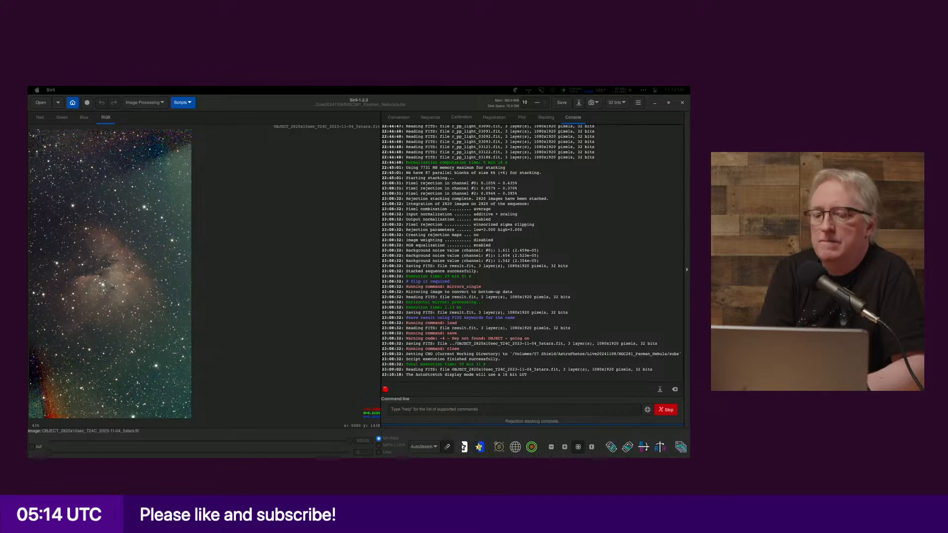
key(super+Tab)
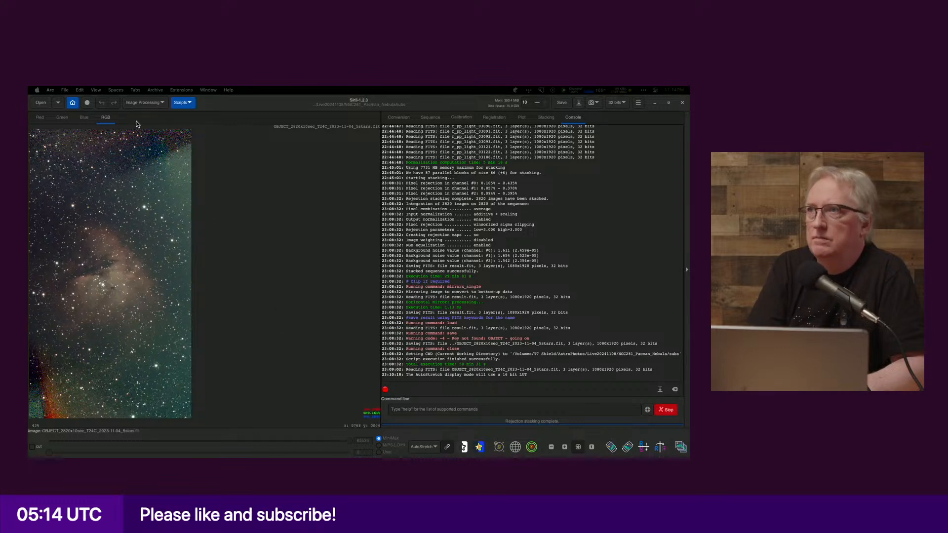
click(44, 103)
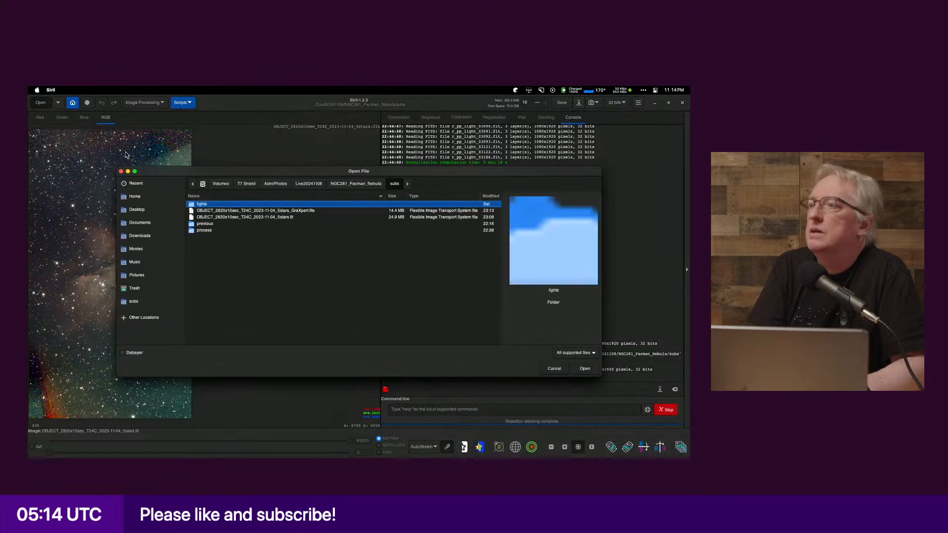
click(261, 211)
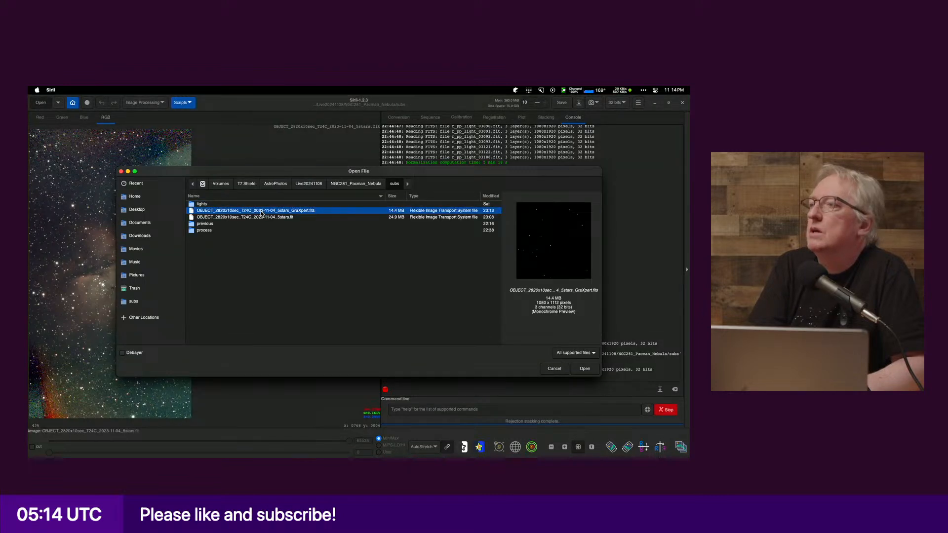
double_click(261, 213)
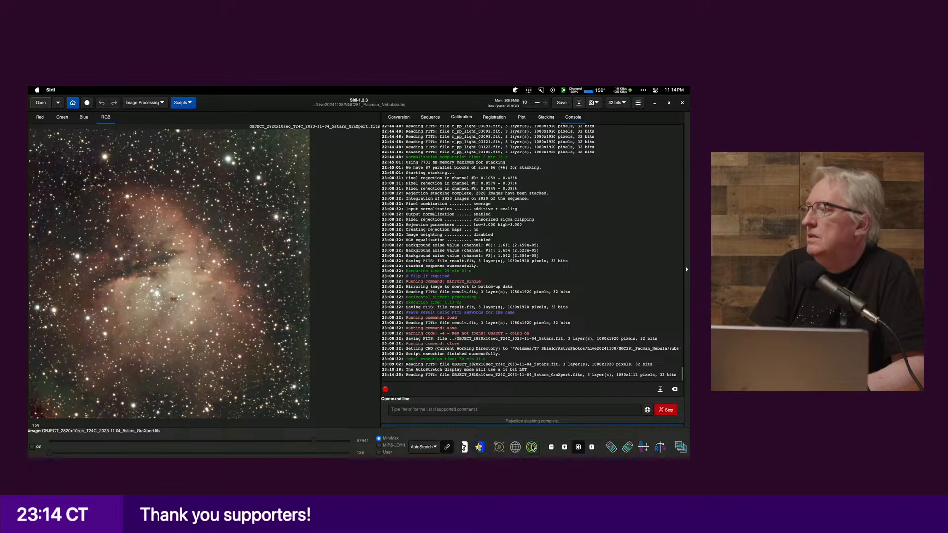
click(551, 447)
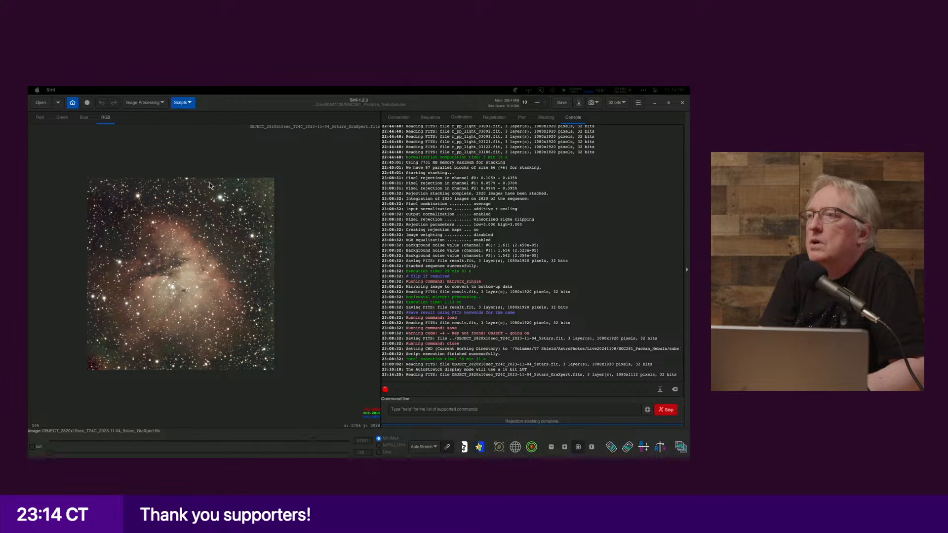
Step: Open Photometric Color Calibration and look up NGC281 in SIMBAD as the target object
click(152, 104)
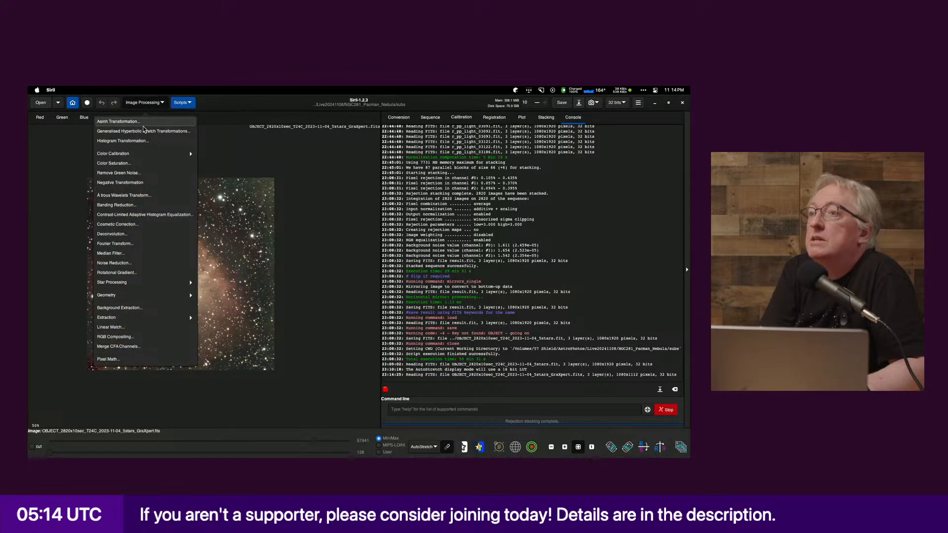
click(145, 158)
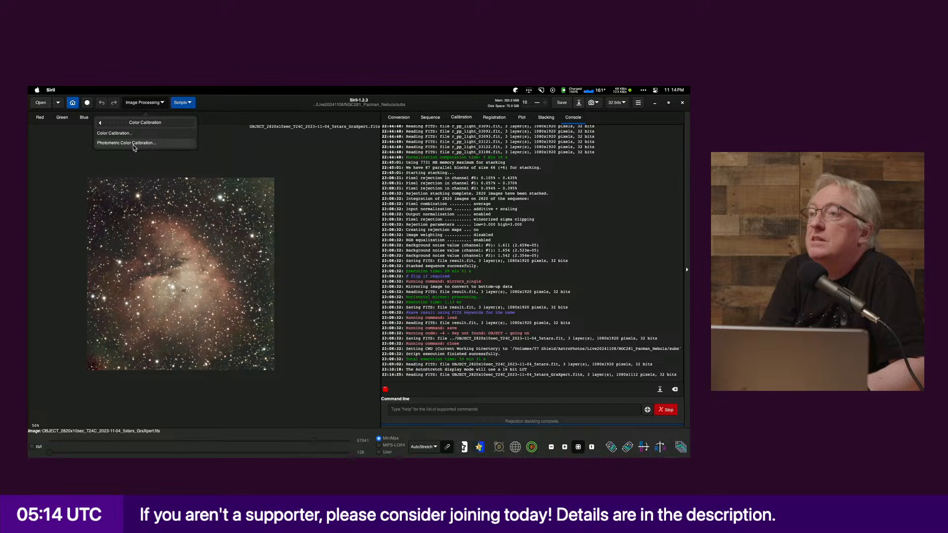
click(144, 147)
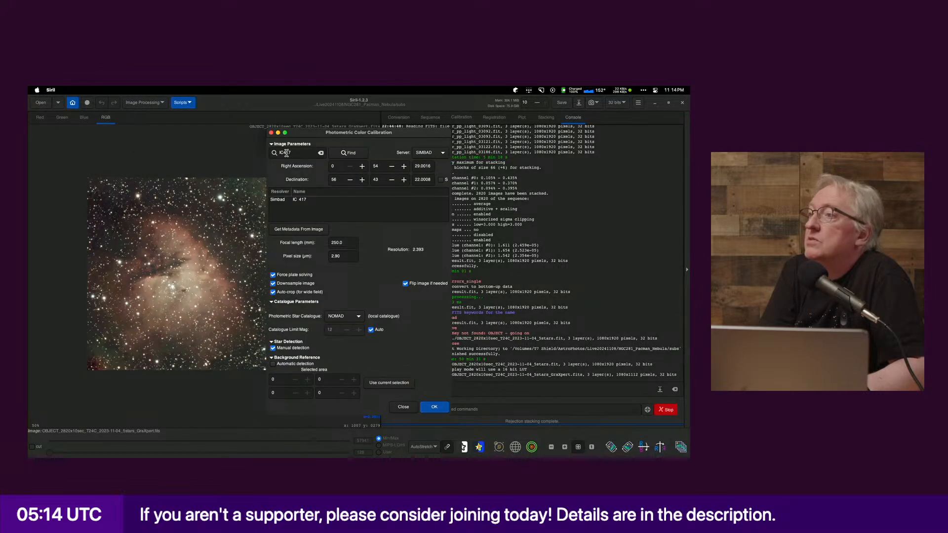
text(NGC)
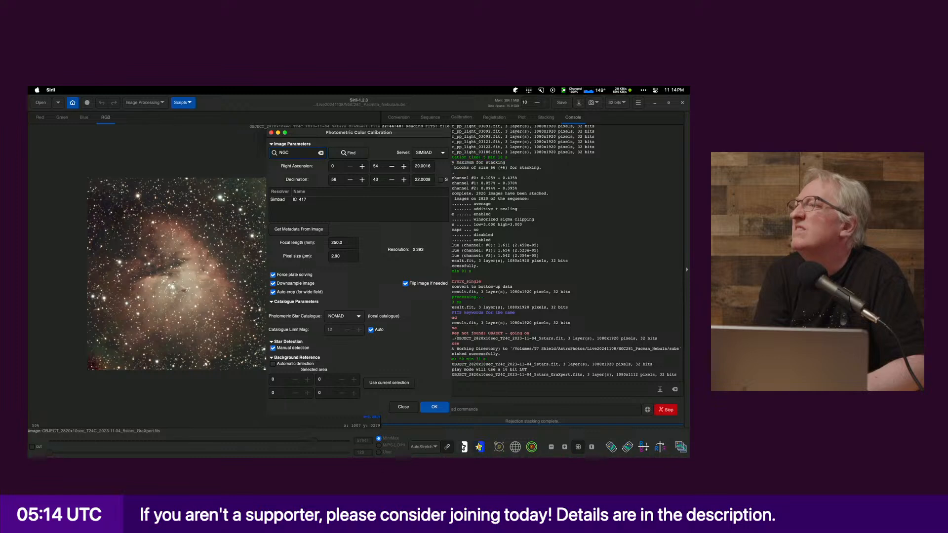
text(281)
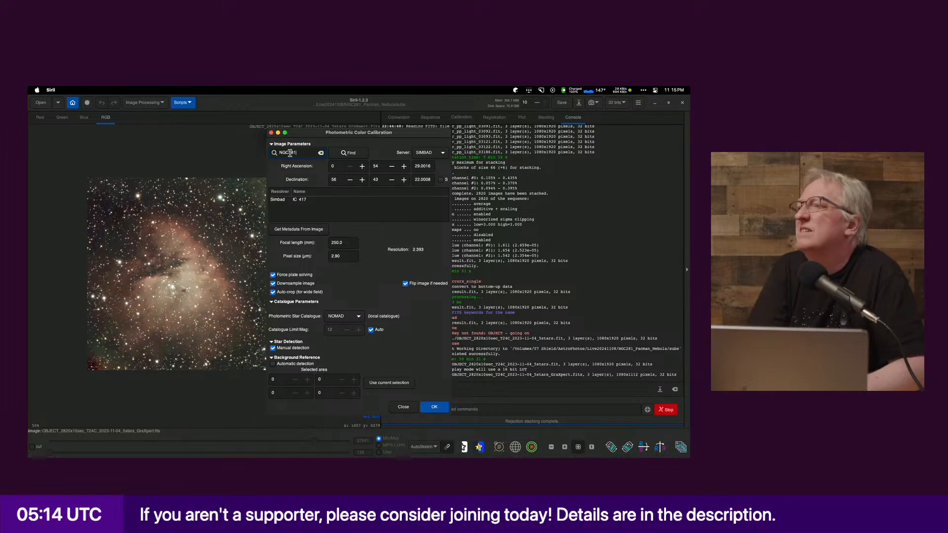
click(340, 153)
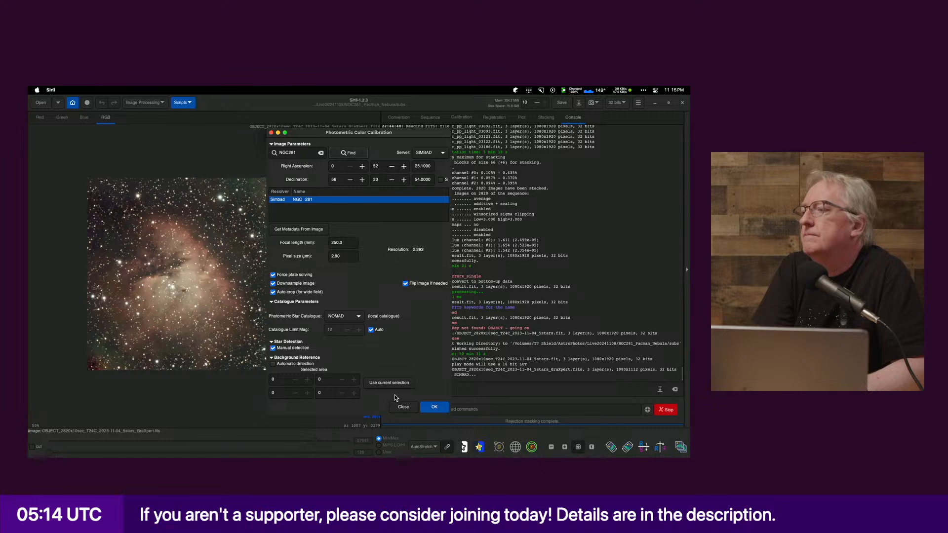
Step: Disable manual star detection, enable automatic background reference detection, run the photometric color calibration and close its dialog
click(293, 349)
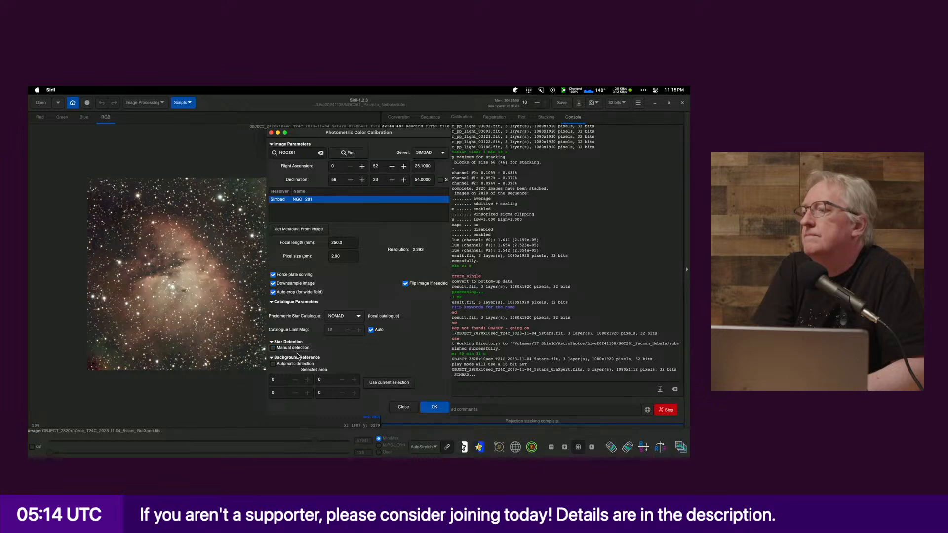
click(303, 364)
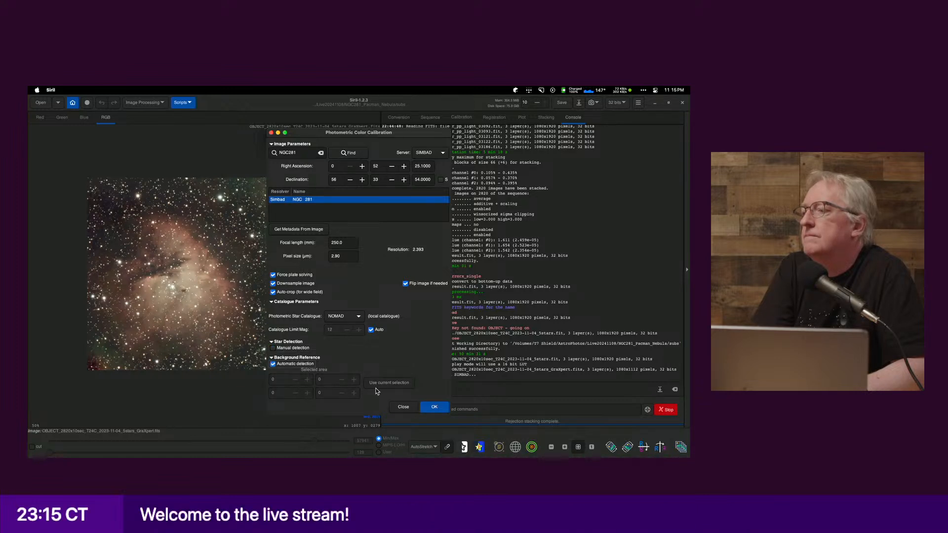
click(433, 408)
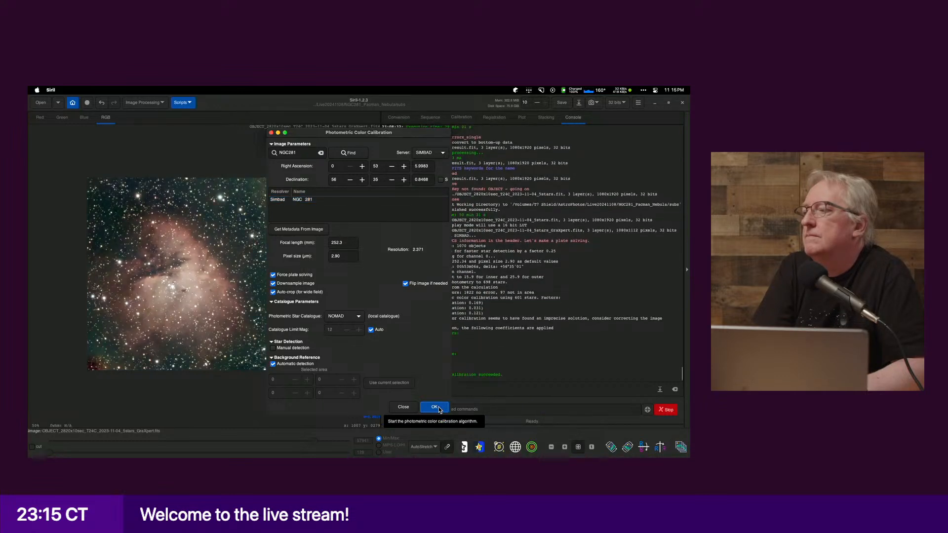
click(401, 408)
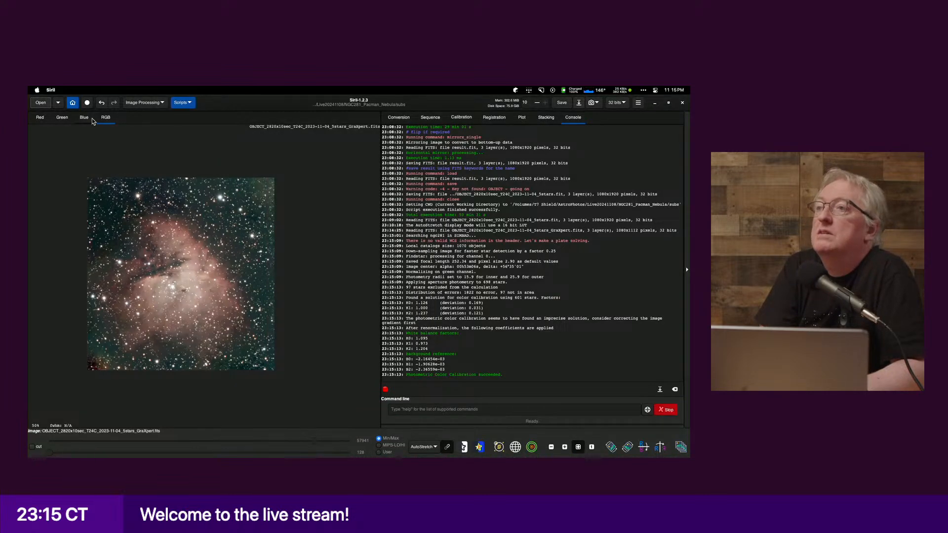
Step: Compare the image before and after photometric color calibration by repeatedly undoing and redoing it
click(101, 103)
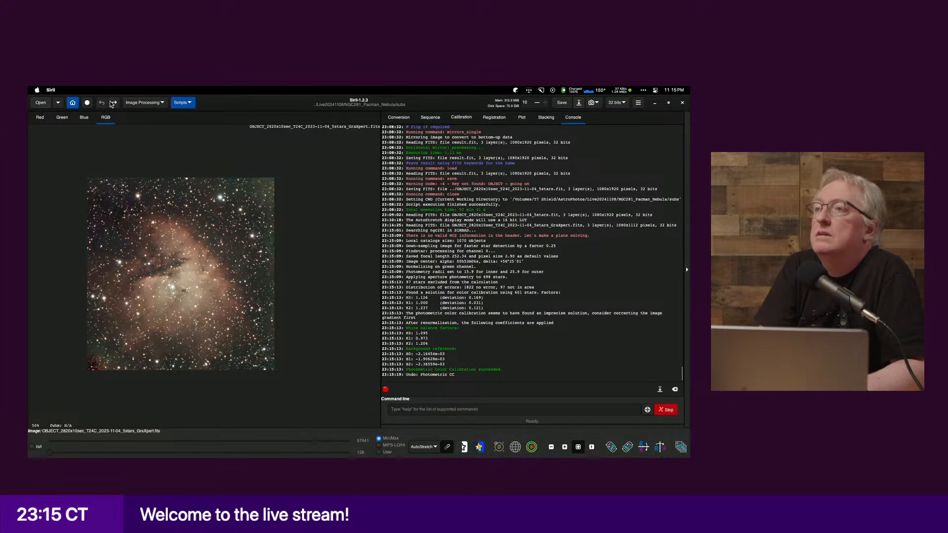
click(114, 103)
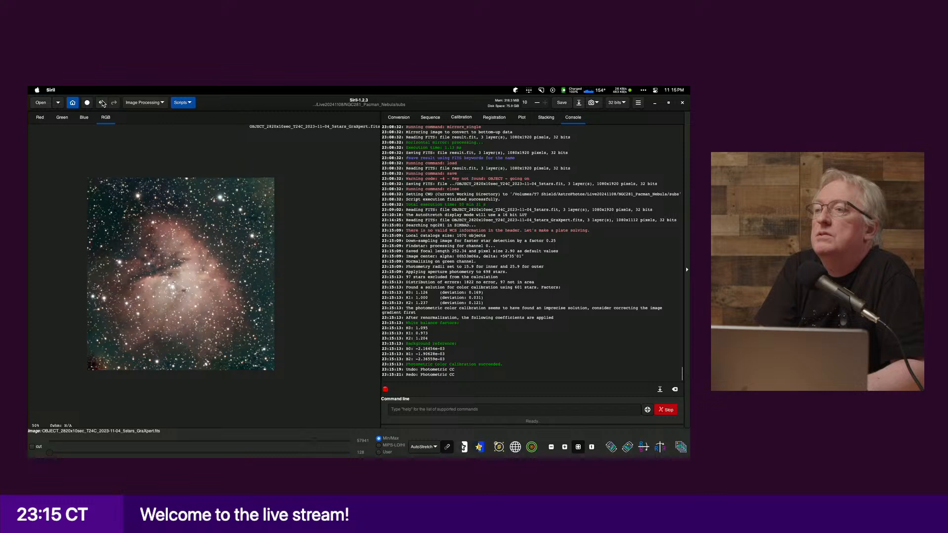
click(103, 103)
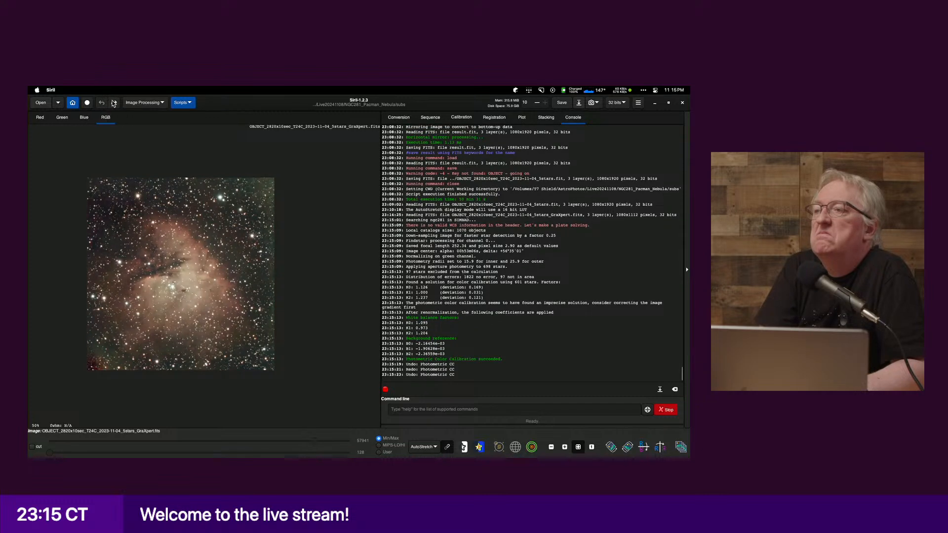
click(114, 103)
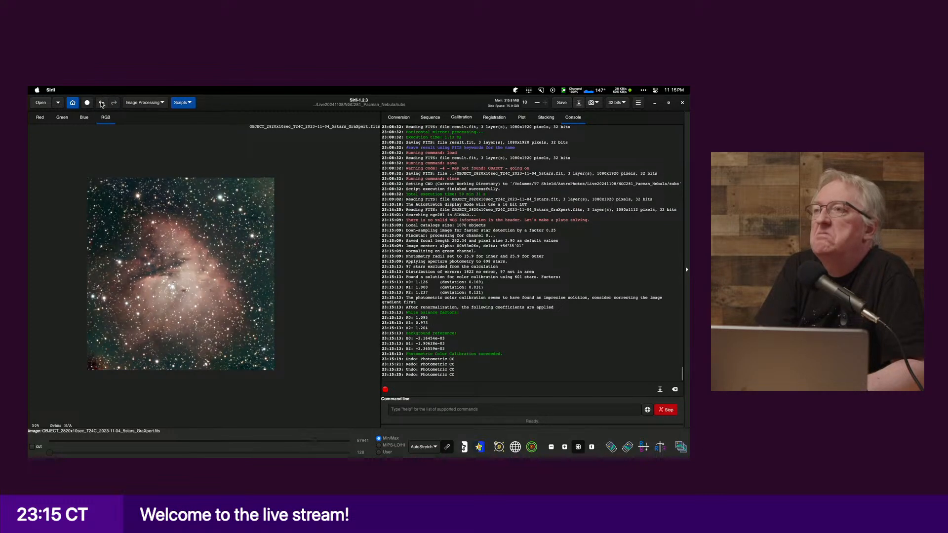
click(102, 103)
click(112, 103)
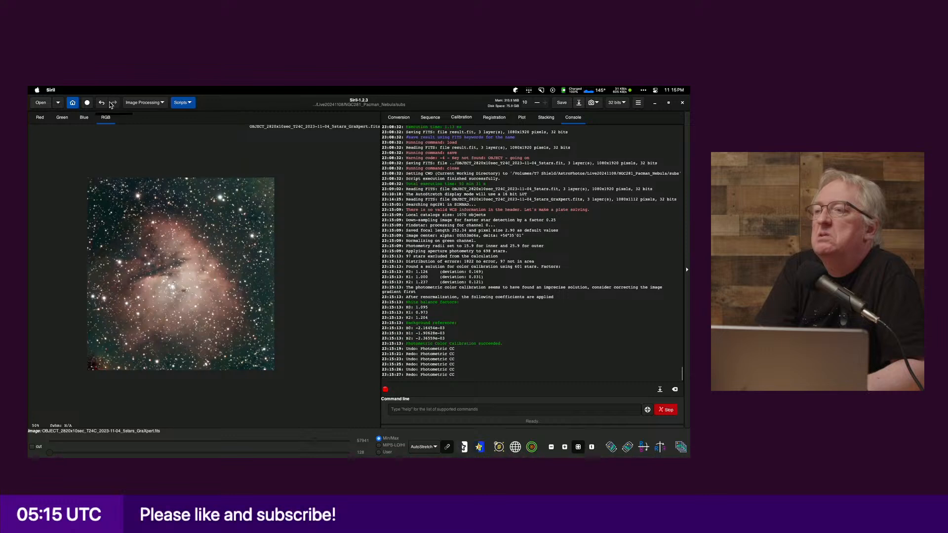
click(102, 104)
click(113, 103)
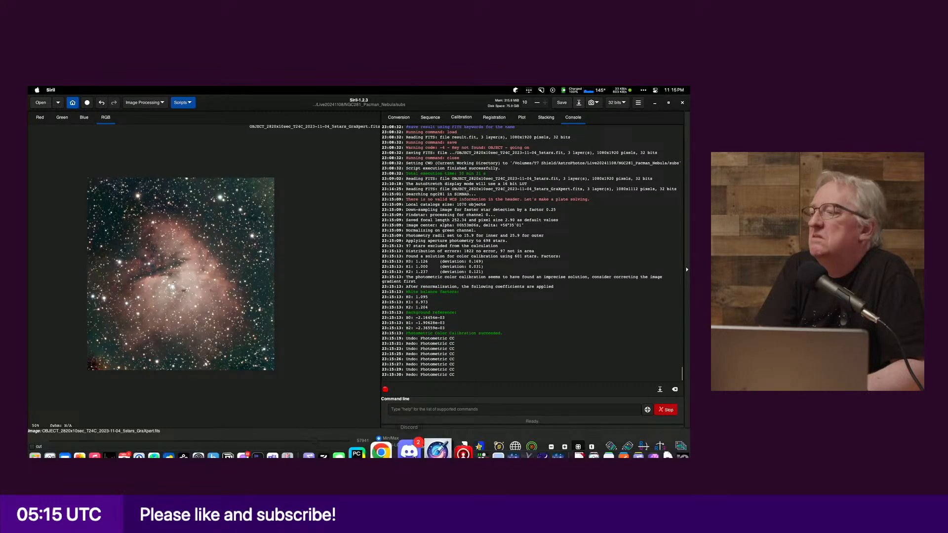
Step: Set the display mode to Histogram and compare the uncalibrated and calibrated colours by undoing and redoing the calibration
click(425, 447)
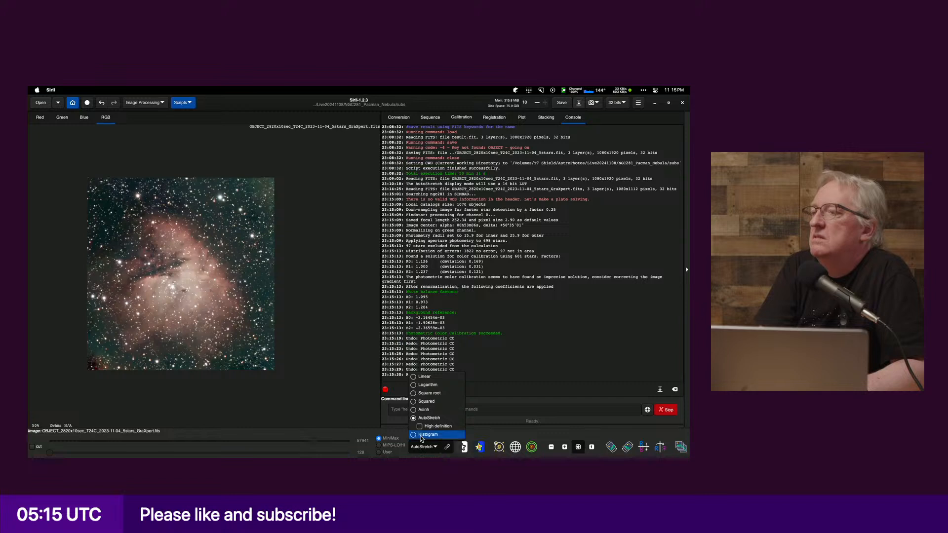
click(424, 437)
click(102, 102)
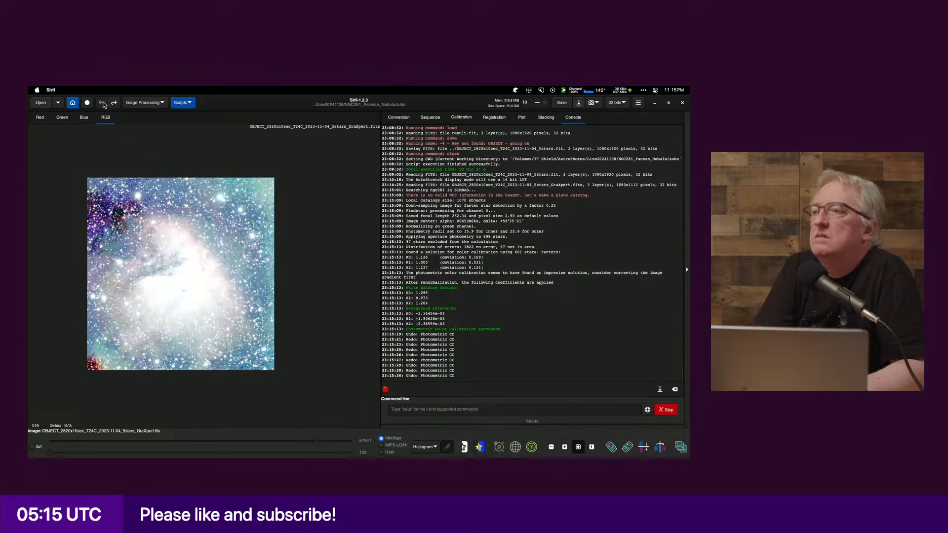
click(114, 103)
click(103, 103)
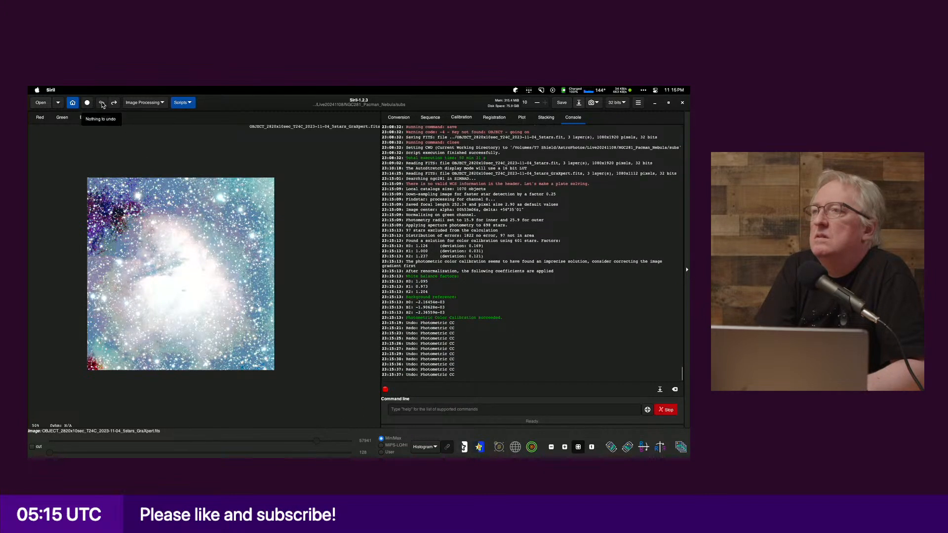
click(113, 104)
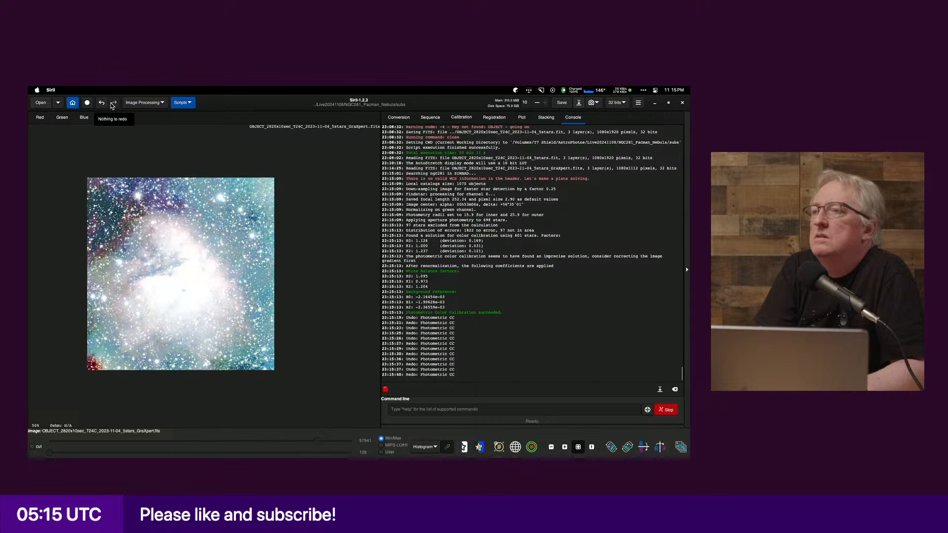
click(103, 103)
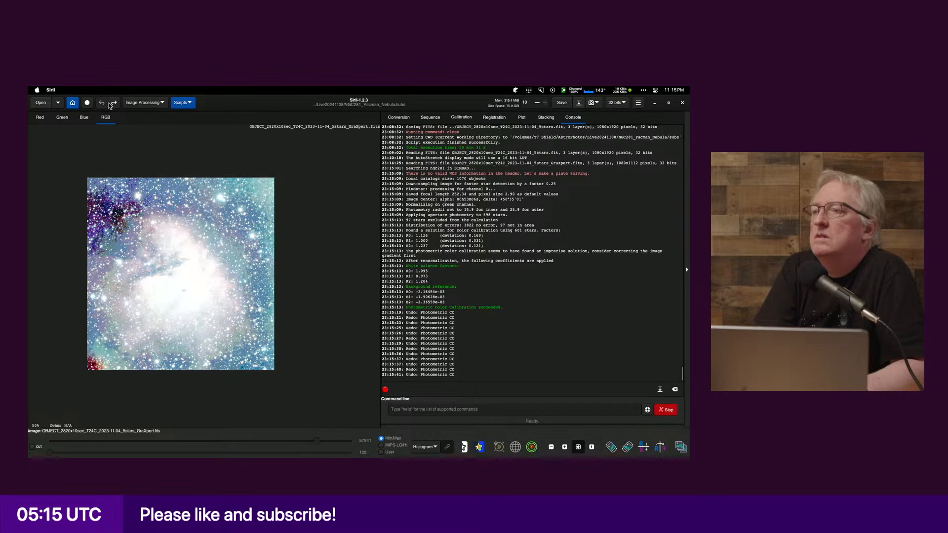
click(113, 103)
click(101, 103)
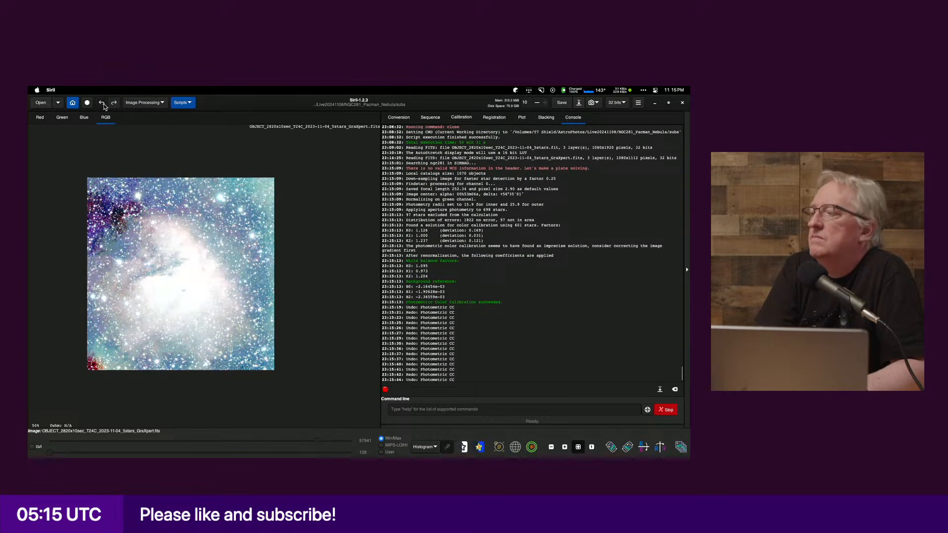
Step: Return the display mode to AutoStretch and redo the photometric color calibration
click(425, 447)
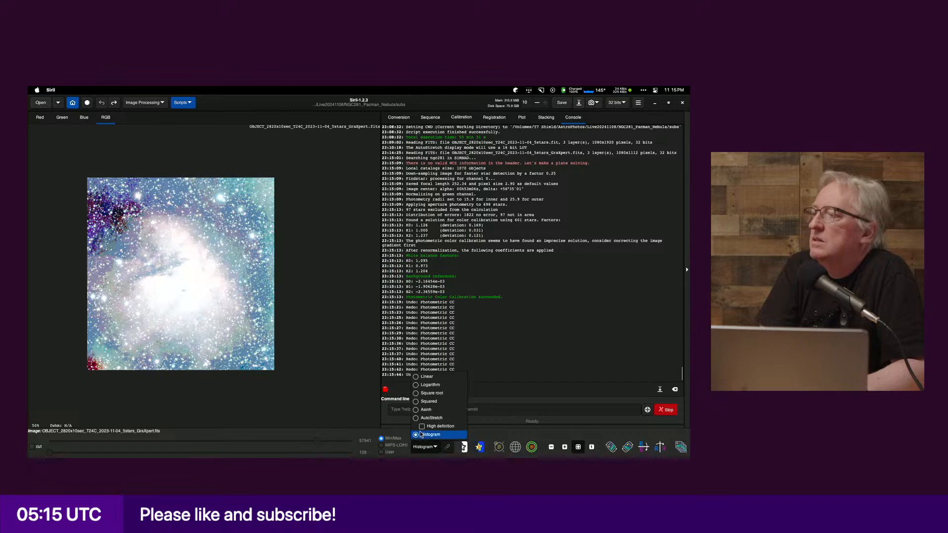
click(421, 420)
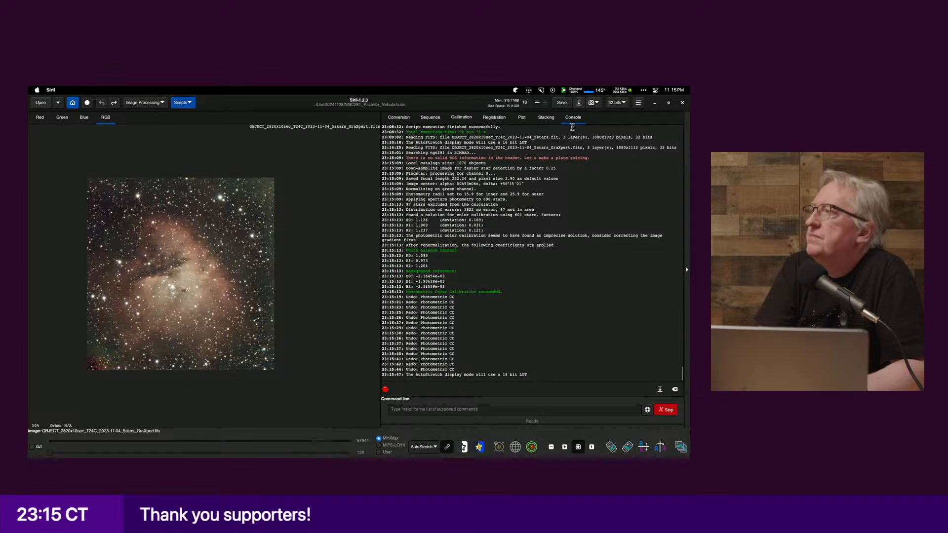
click(114, 103)
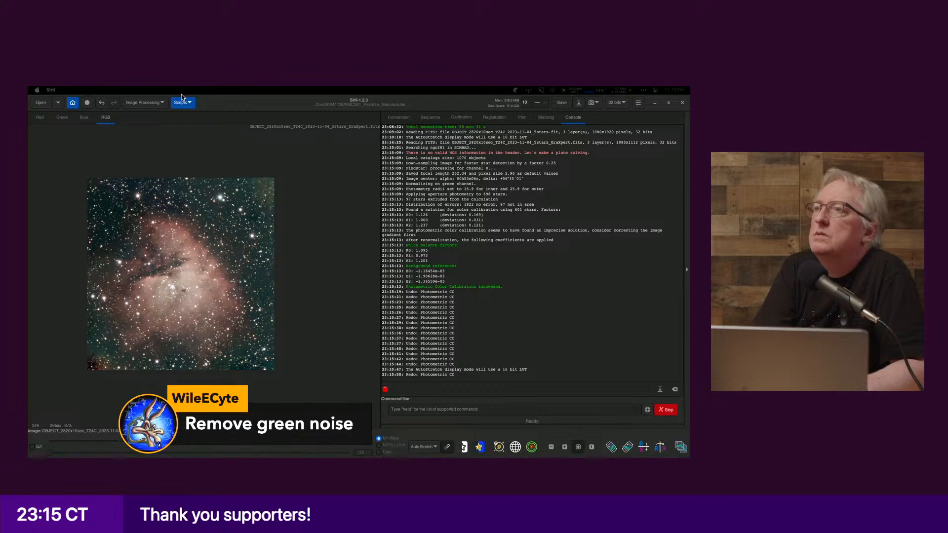
Step: Apply green noise removal twice with the Average Neutral protection method and lightness preserved, and close its dialog
click(152, 103)
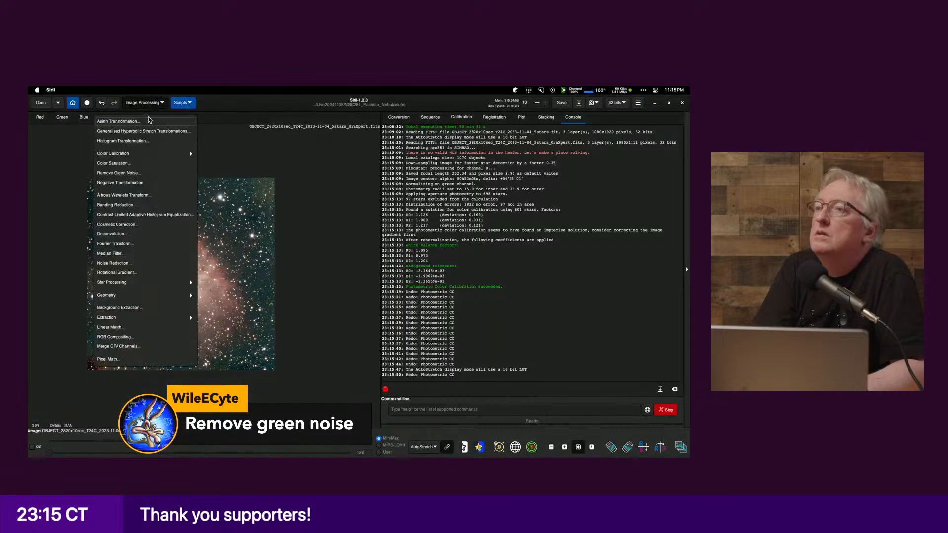
click(143, 173)
click(406, 304)
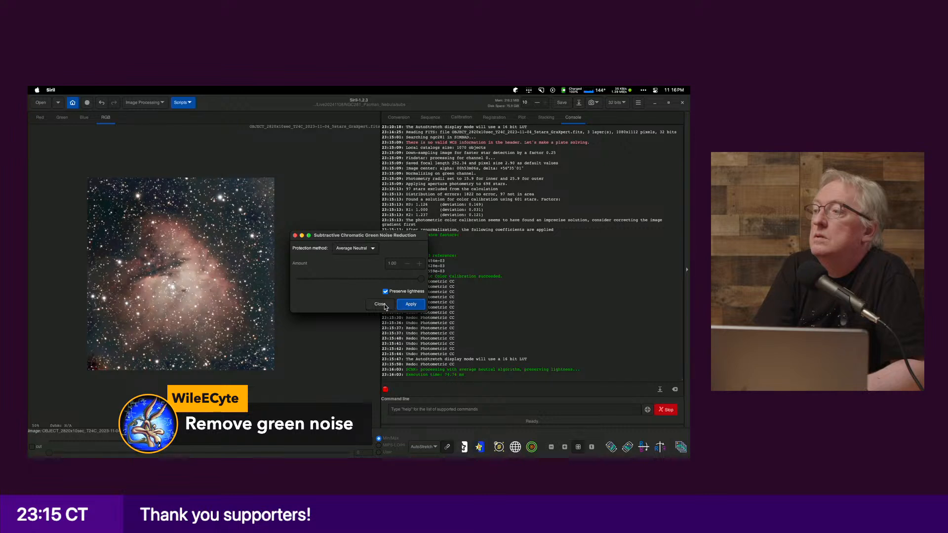
click(406, 306)
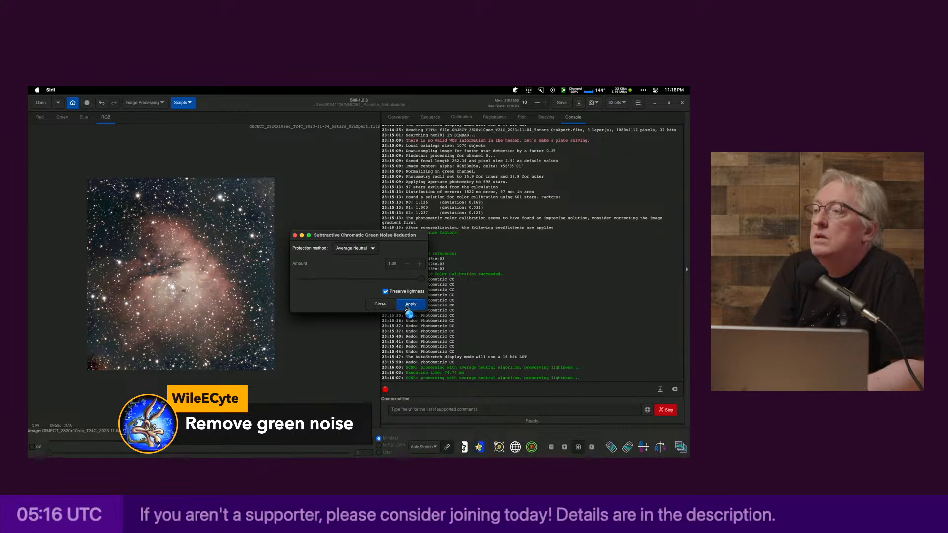
click(381, 304)
Step: Compare the image before and after the last green noise removal by undoing and redoing it
click(101, 103)
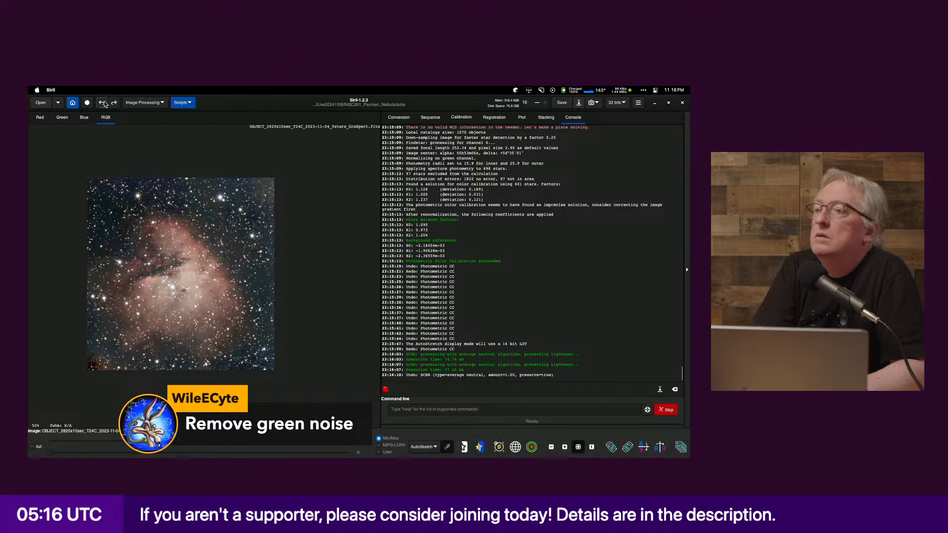
click(114, 102)
click(102, 102)
click(114, 103)
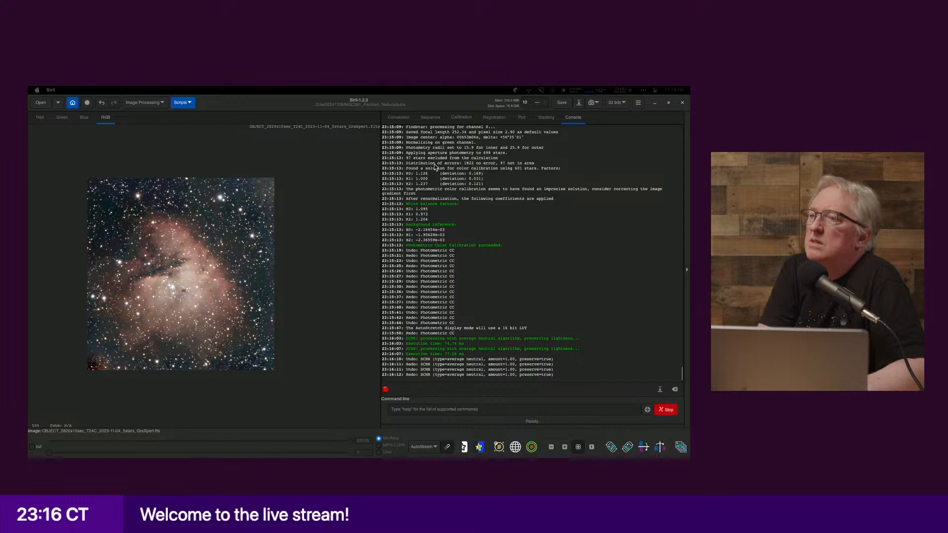
Step: Step back through the green noise removals and photometric color calibration to compare the stages, and redo the calibration and one green noise removal
click(102, 103)
click(102, 102)
click(102, 103)
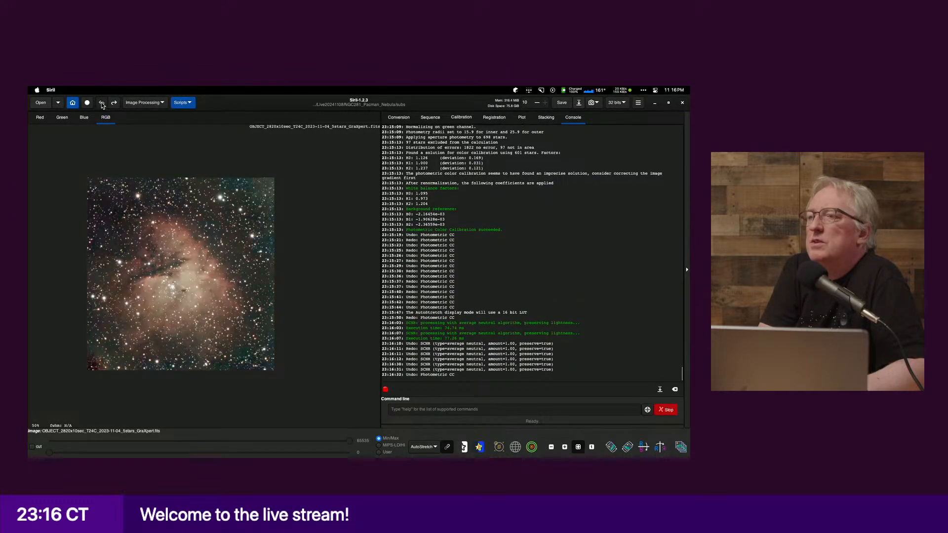
click(115, 103)
click(105, 104)
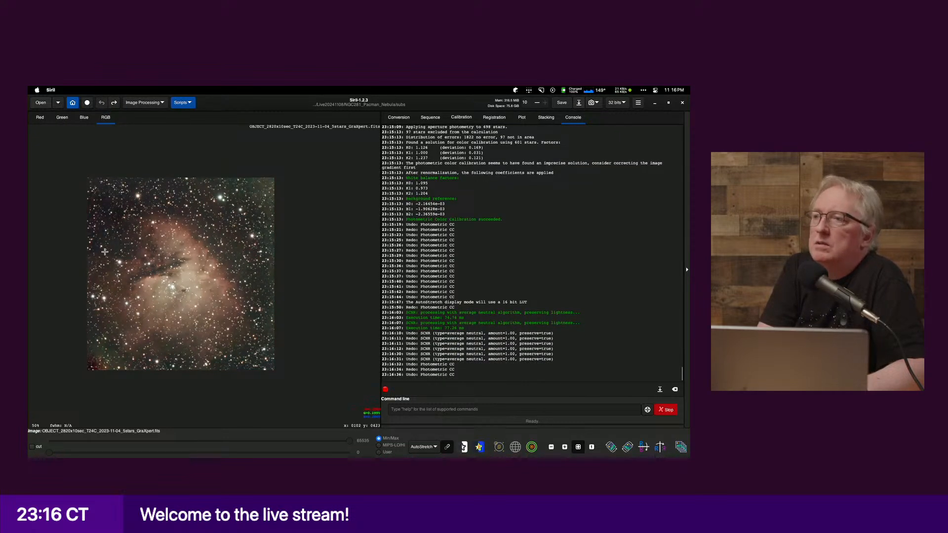
click(114, 104)
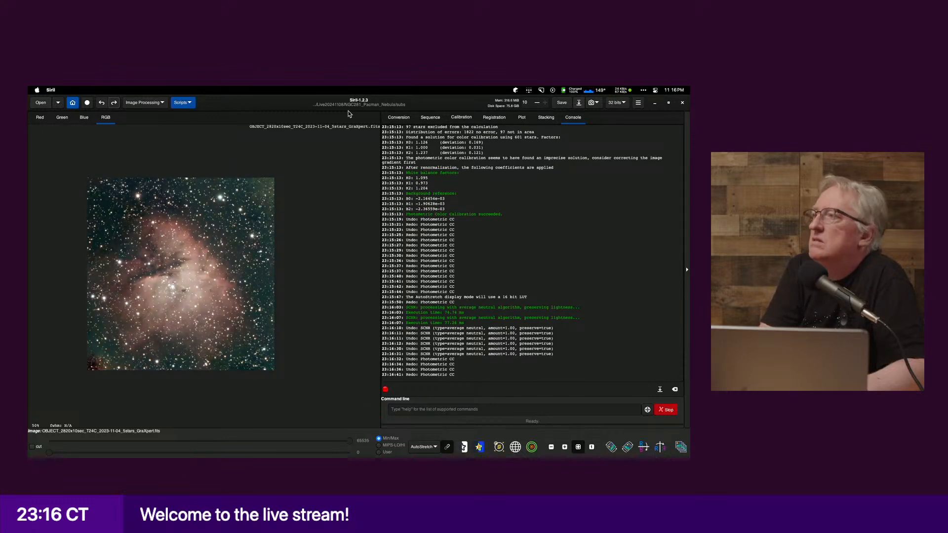
click(114, 103)
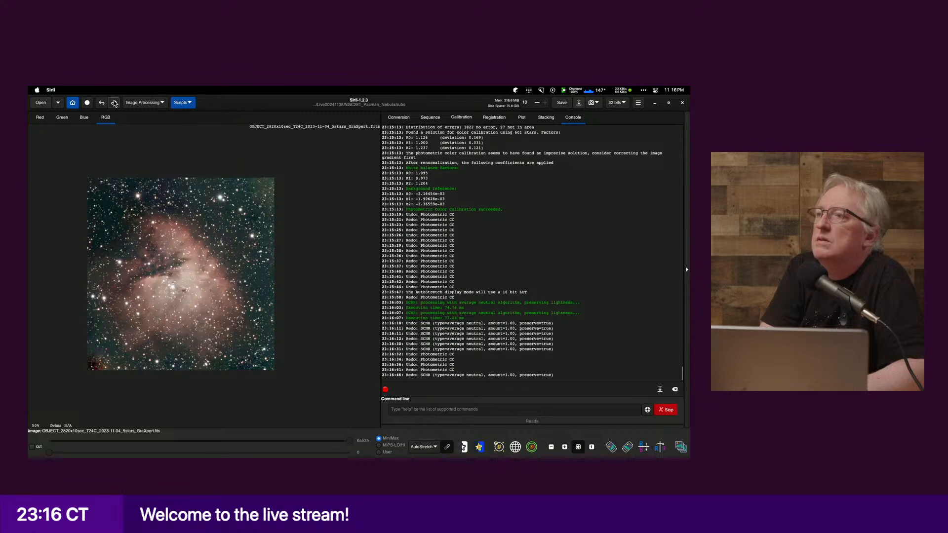
Step: Save the image in the subs folder as OBJECT_2820x10sec_T24C_2023-11-04_5stars_GraXpert_NR_PCC_greenNR.fits in 32-bit floating point, despite the non-linear viewer mode
click(579, 103)
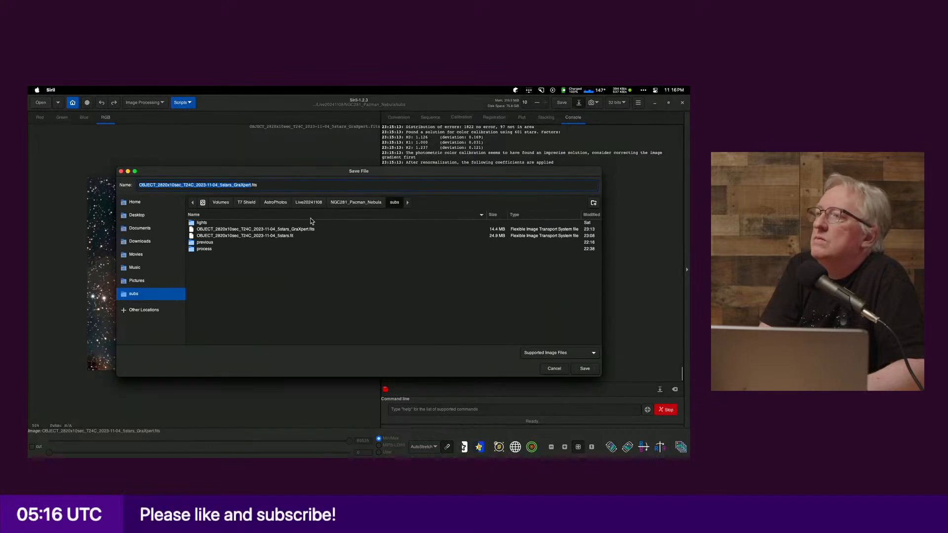
key(Right)
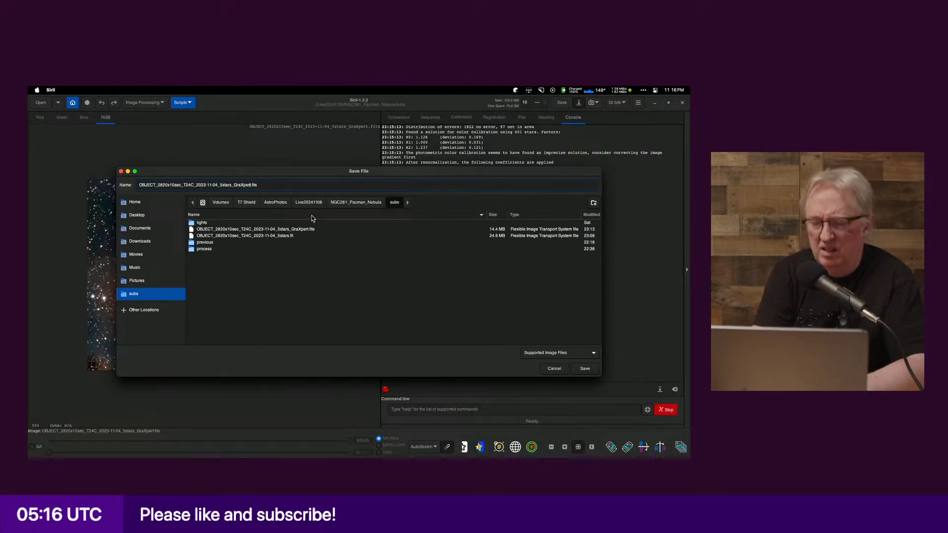
text(_)
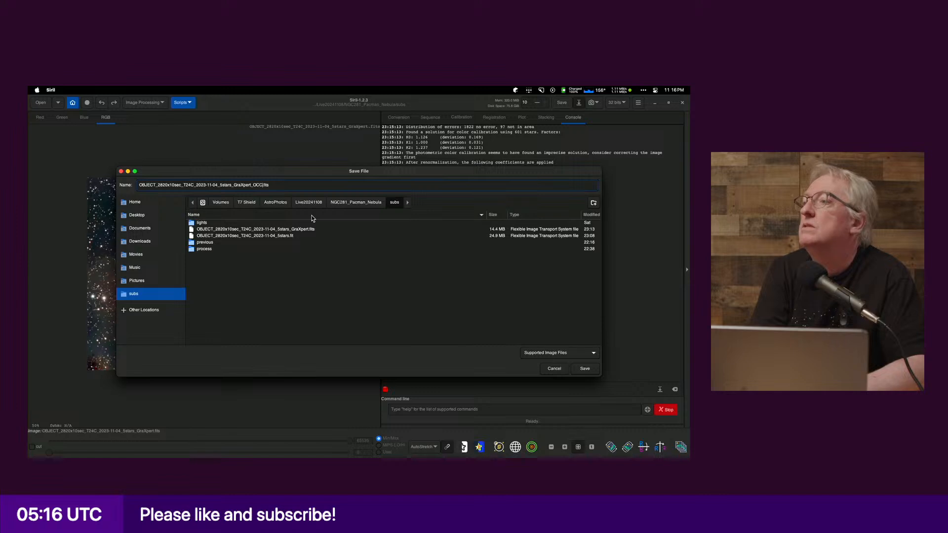
text(PCC_greenNR)
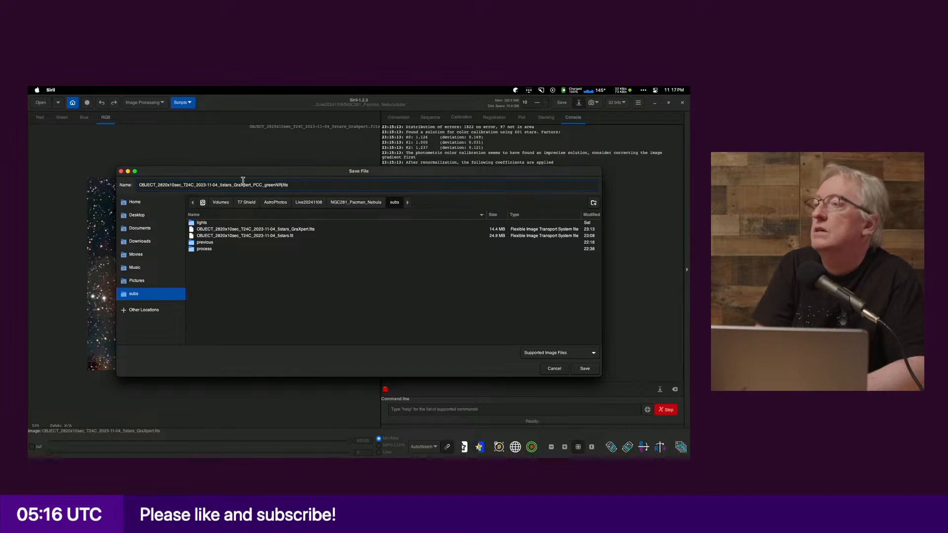
text(_)
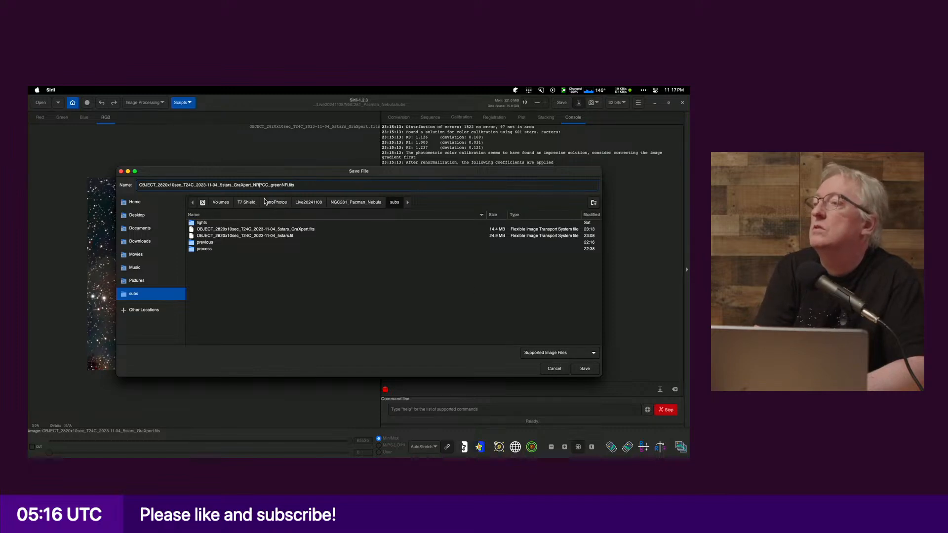
click(585, 368)
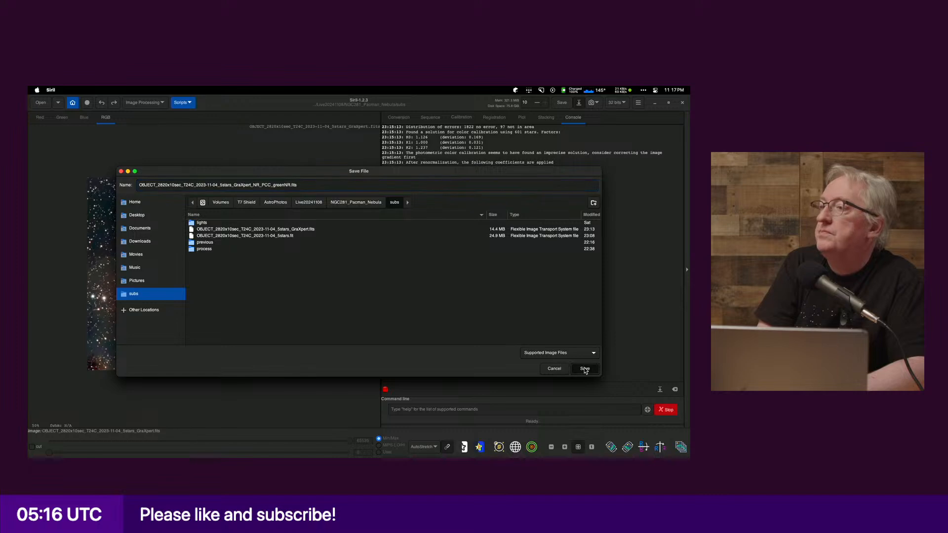
drag(390, 221, 395, 211)
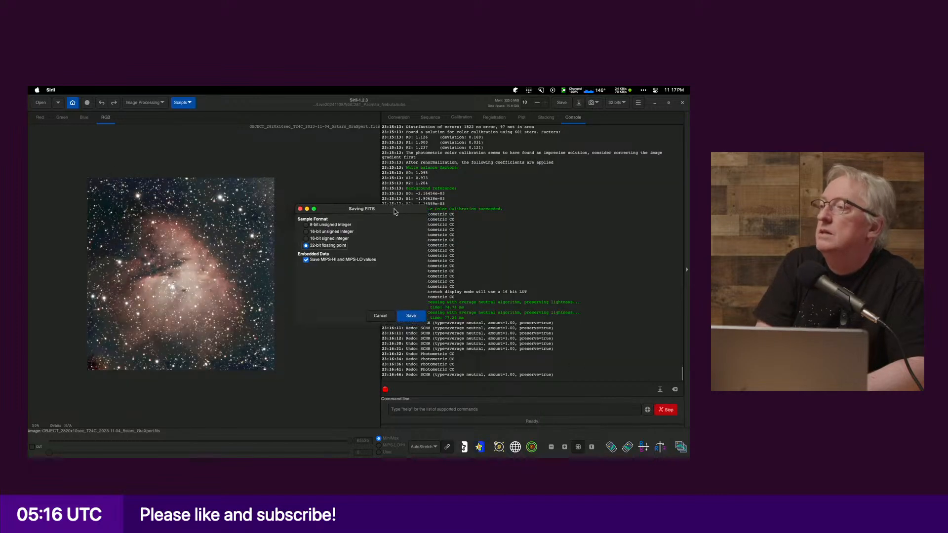
click(412, 318)
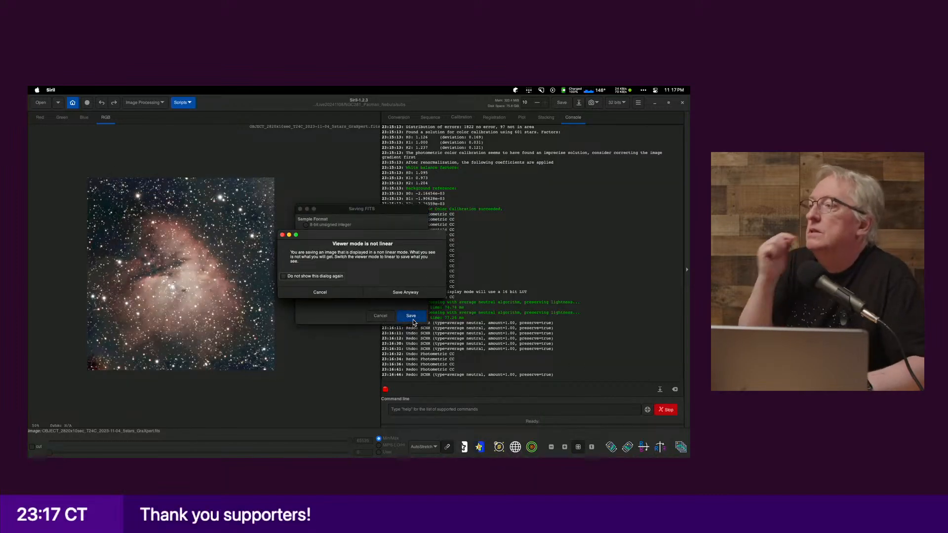
click(398, 293)
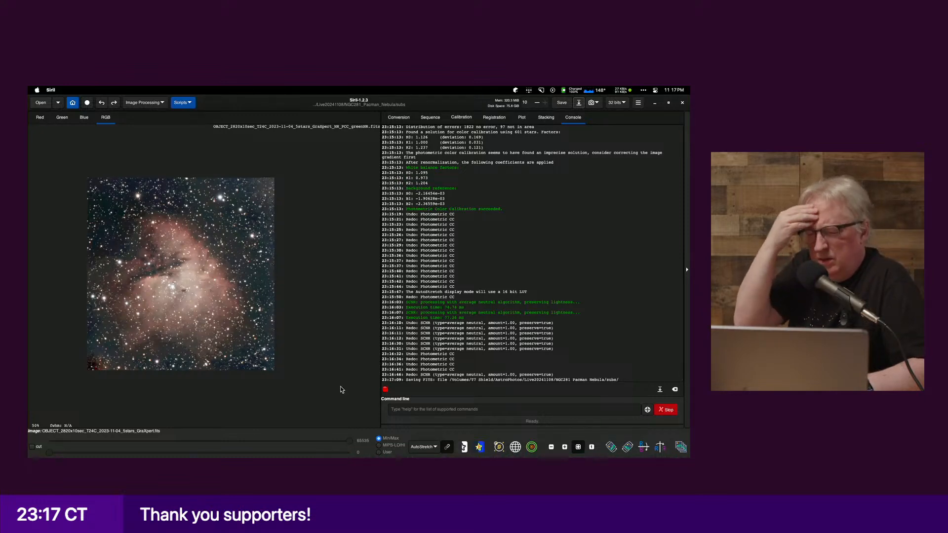
click(148, 103)
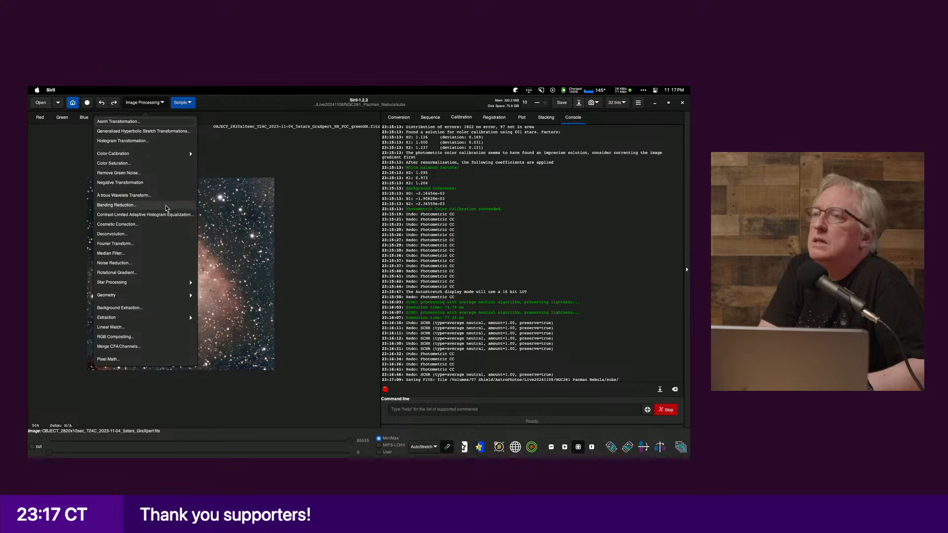
click(162, 284)
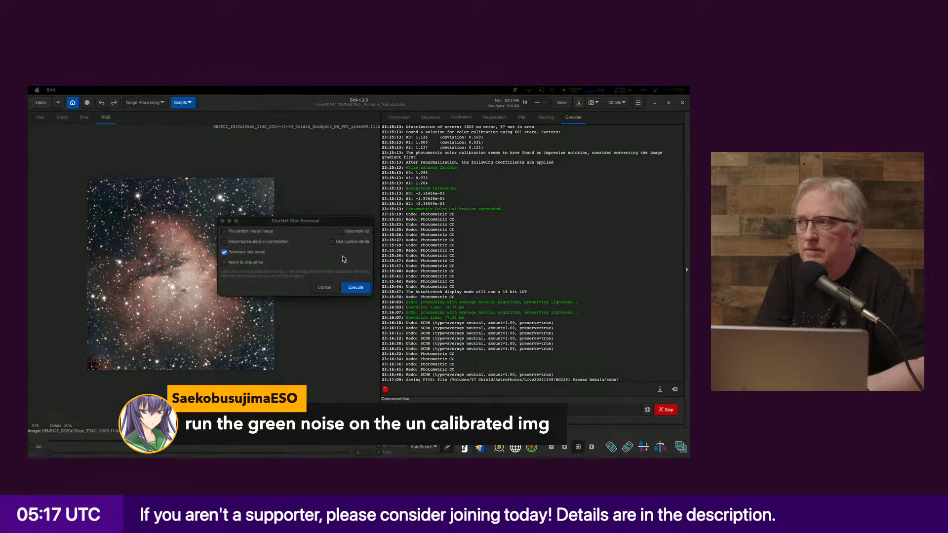
click(323, 289)
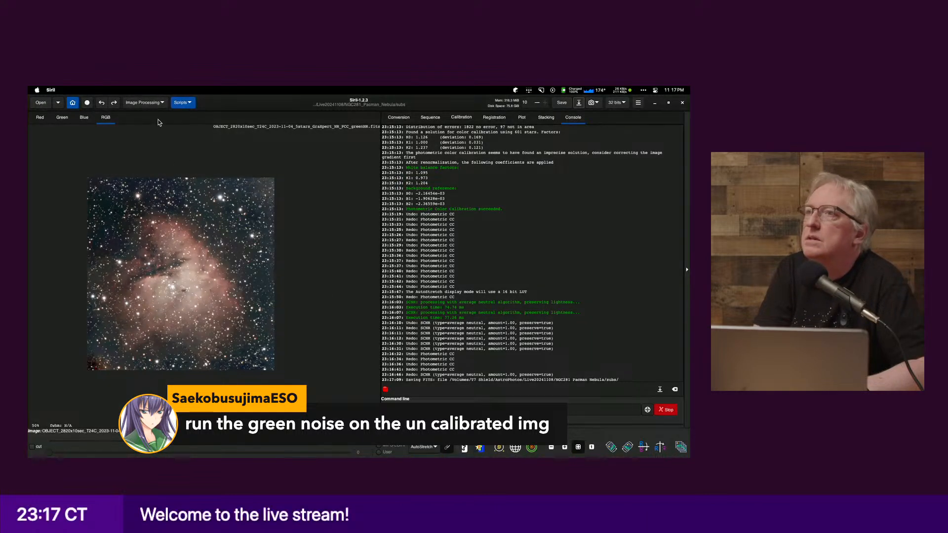
Step: Undo the green noise removal and the photometric color calibration to return to the uncalibrated image
click(101, 103)
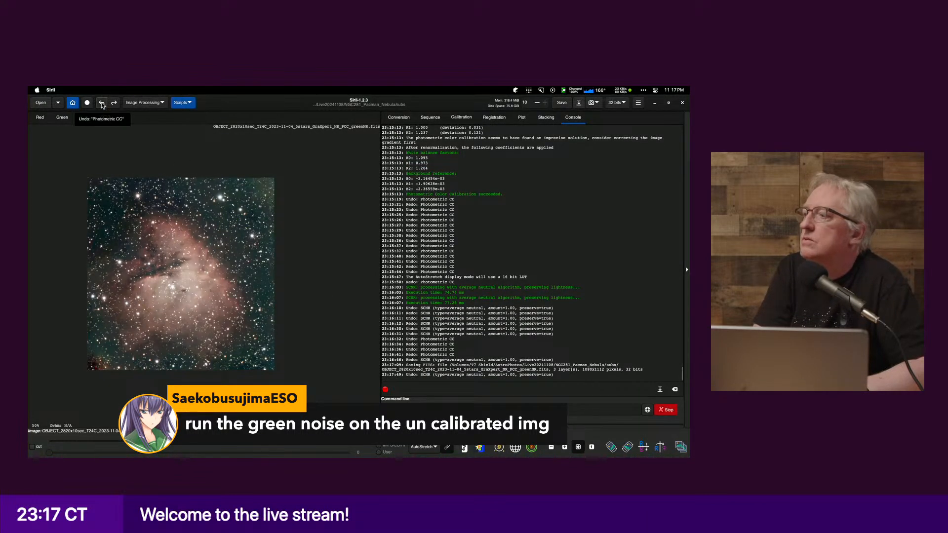
click(102, 104)
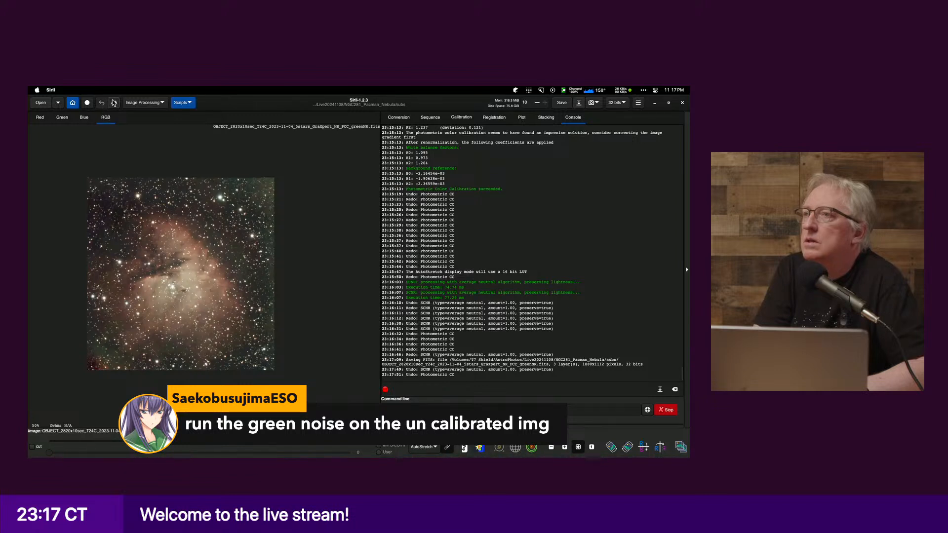
click(115, 102)
click(101, 103)
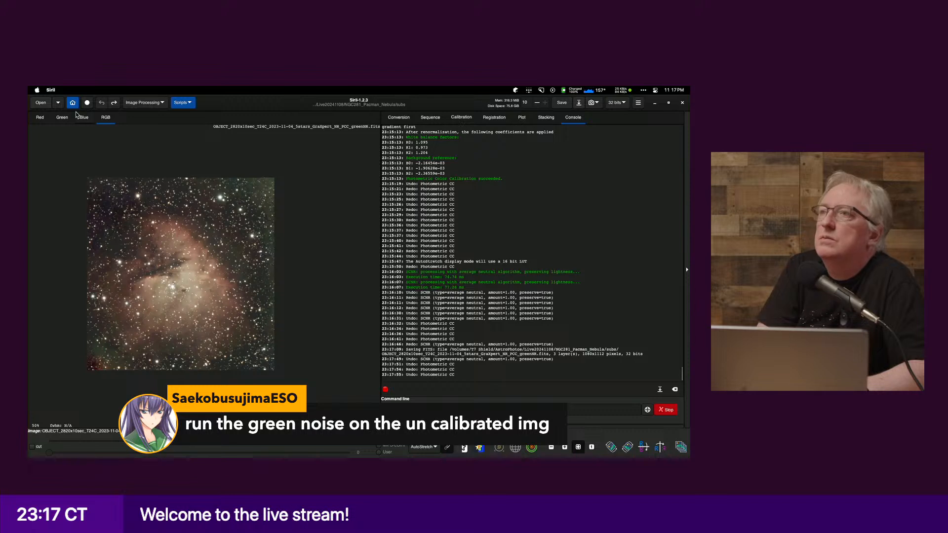
Step: Apply green noise removal to the uncalibrated image with the Average Neutral method and lightness preserved
click(144, 102)
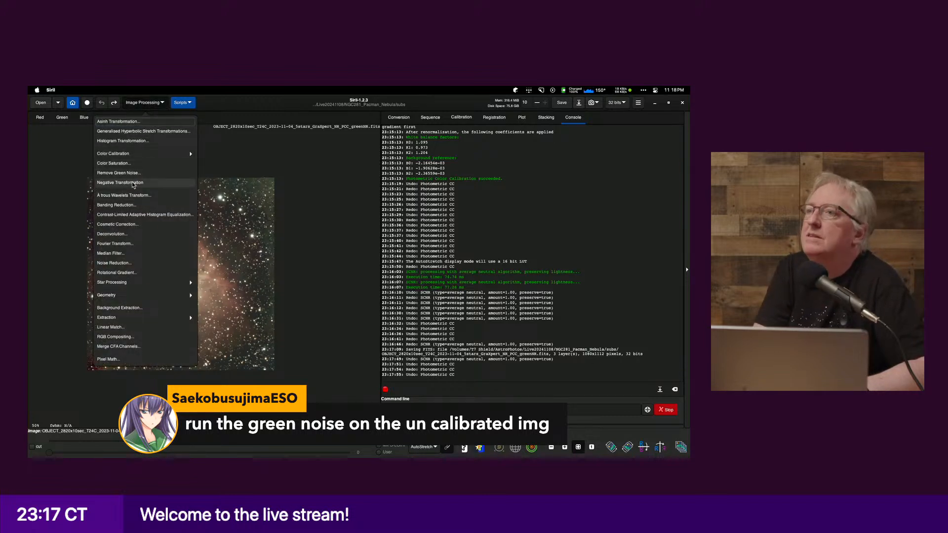
click(116, 173)
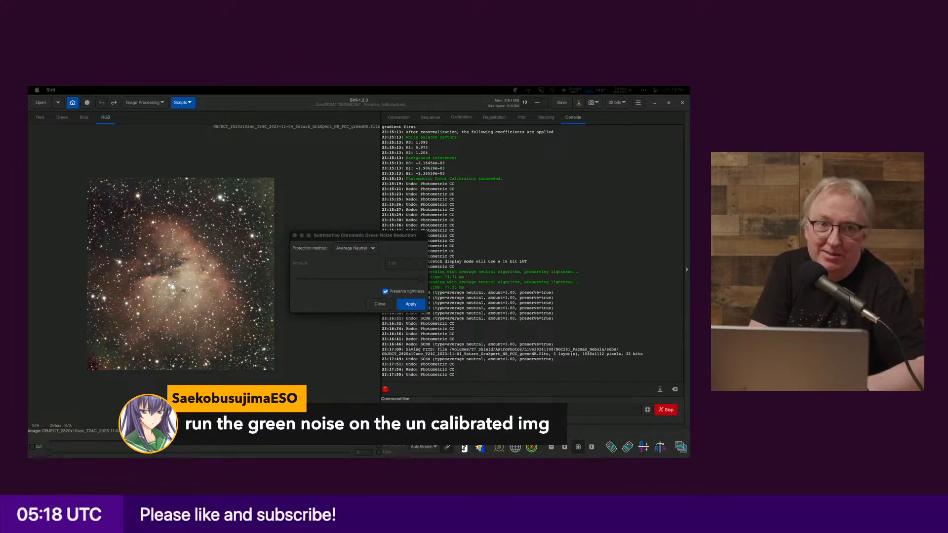
click(411, 304)
click(410, 304)
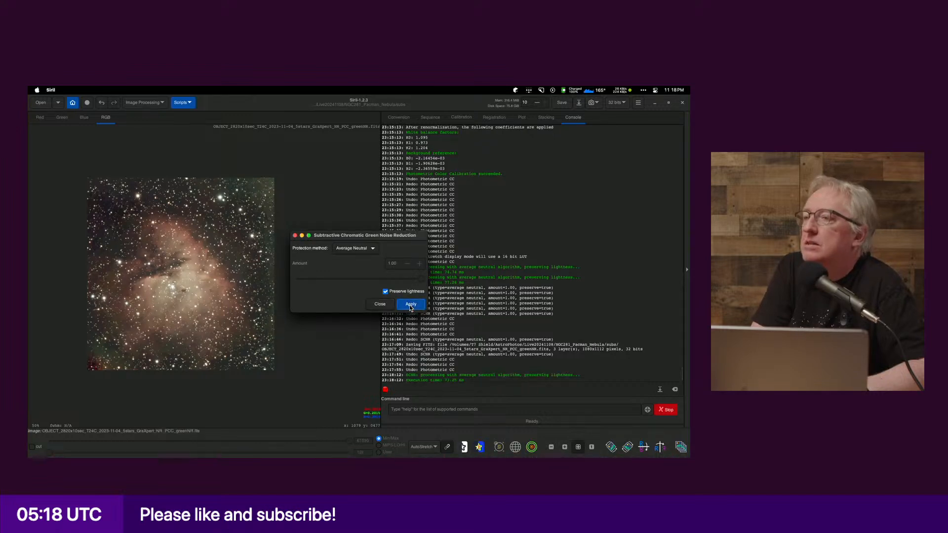
Step: Compare the uncalibrated image with and without green noise removal by repeatedly undoing and redoing it, leaving the removal applied
click(102, 102)
click(114, 103)
click(102, 103)
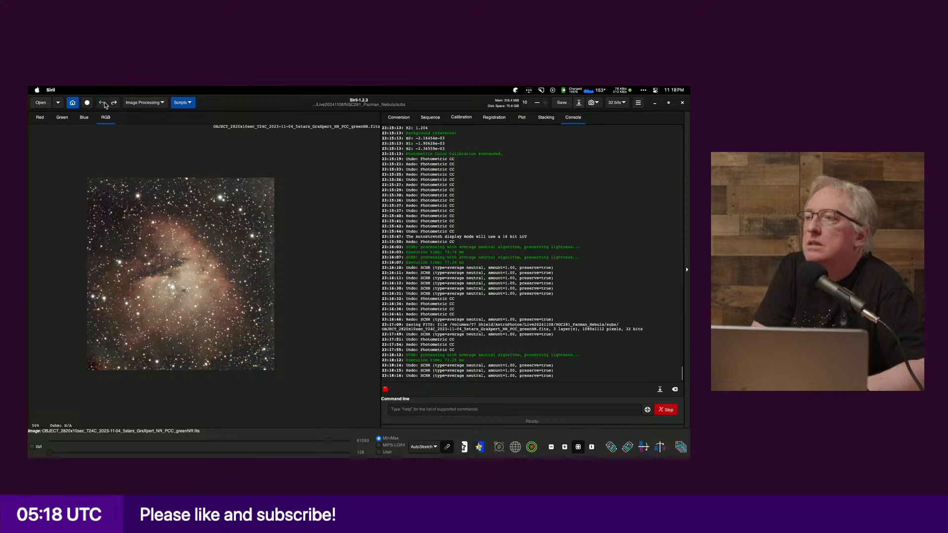
click(115, 102)
click(102, 103)
click(113, 102)
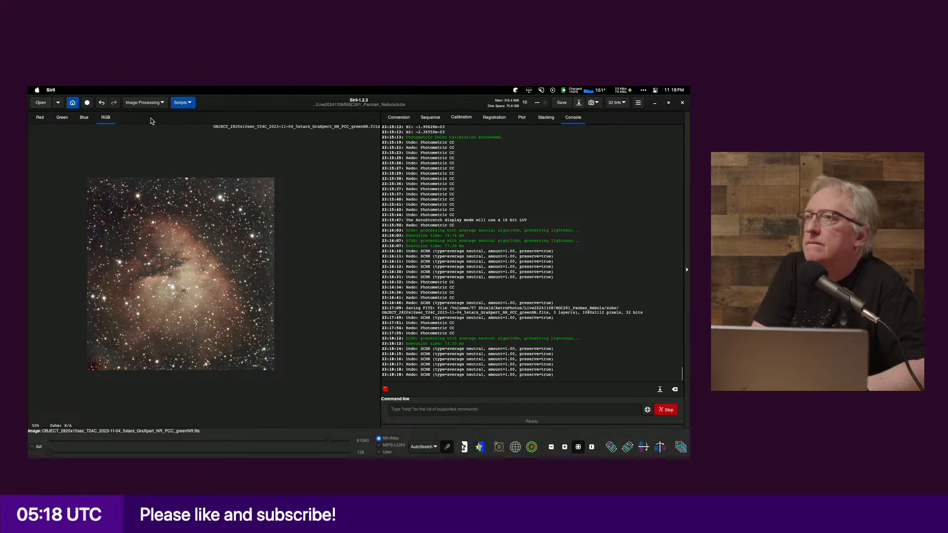
Step: Run the photometric color calibration for NGC281 on the green-reduced image with the current settings and close its dialog
click(144, 102)
click(140, 154)
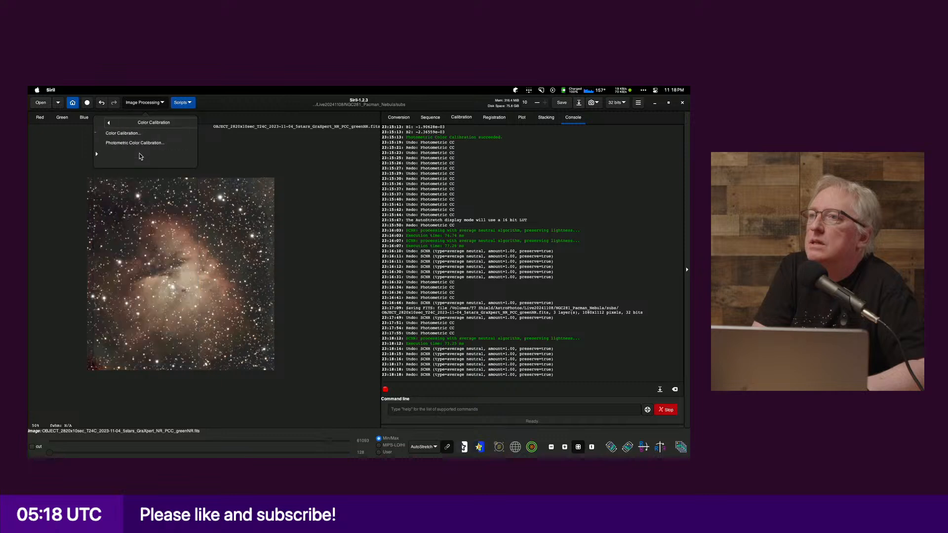
click(137, 144)
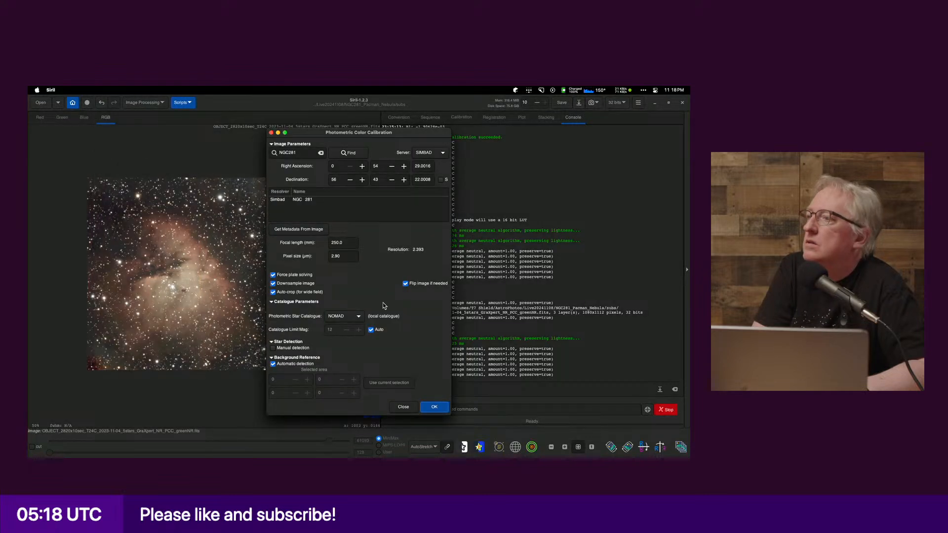
click(434, 407)
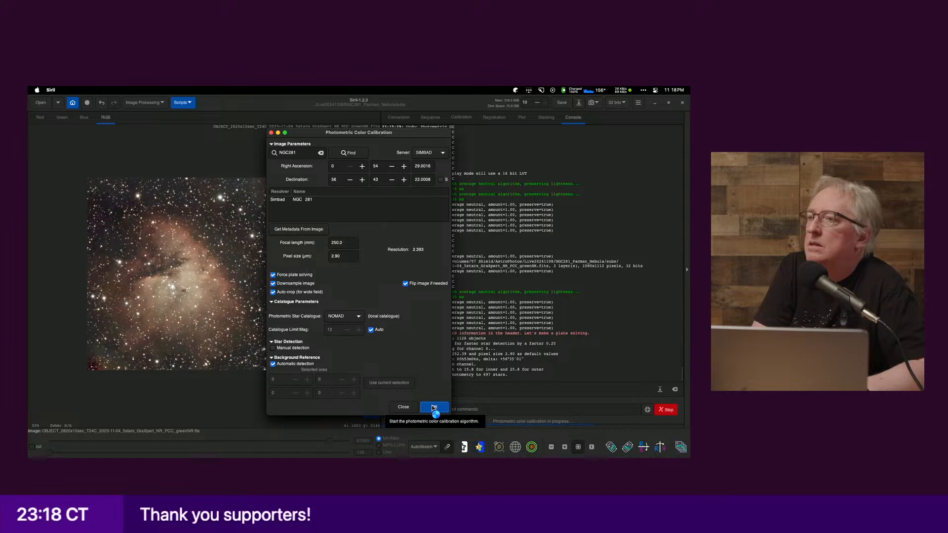
click(401, 407)
Step: Save the green-reduced, color-calibrated image as OBJECT_2820x10sec_T24C_2023-11-04_5stars_GraXpert_NR_greenNR_PCC.fits, accepting the save despite the non-linear viewer mode
click(579, 103)
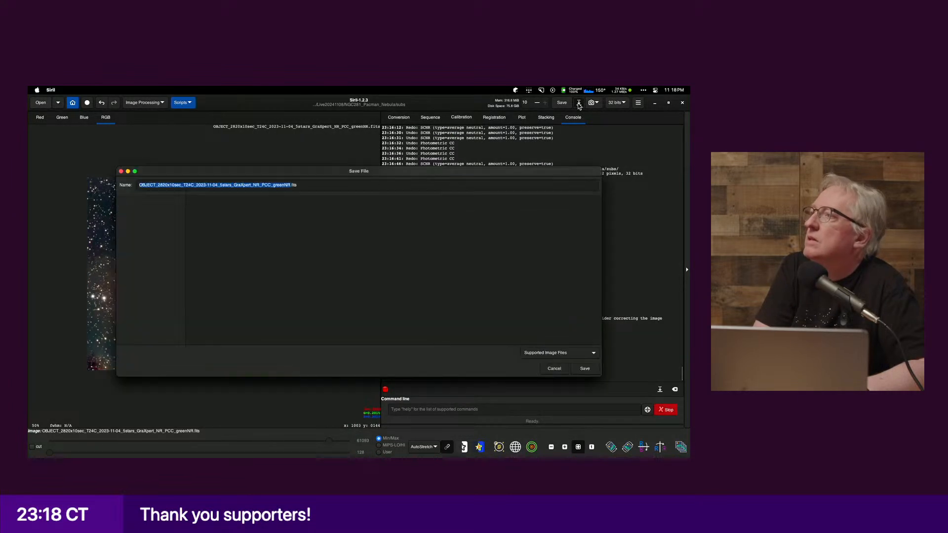
click(268, 185)
key(shift+Left)
key(shift+Left)
key(shift+Left)
key(BackSpace)
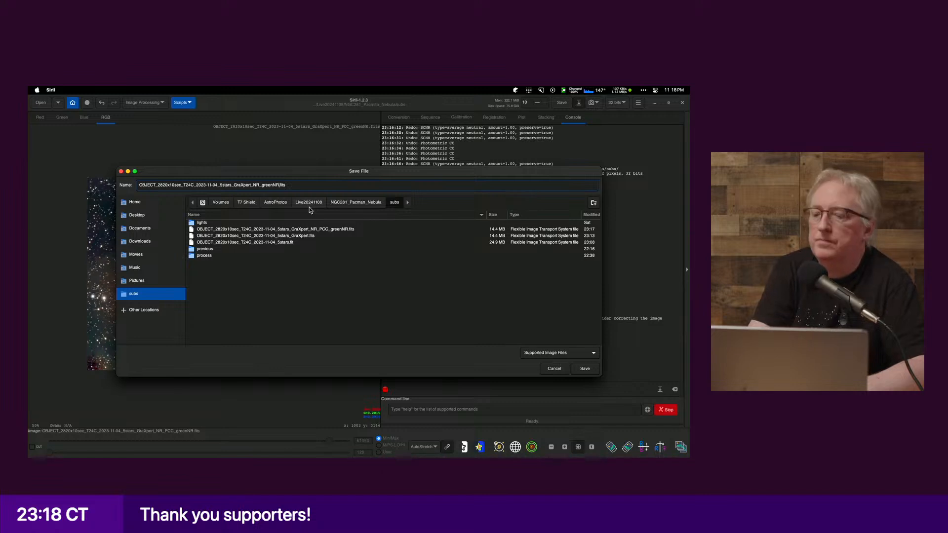
text(_PCC)
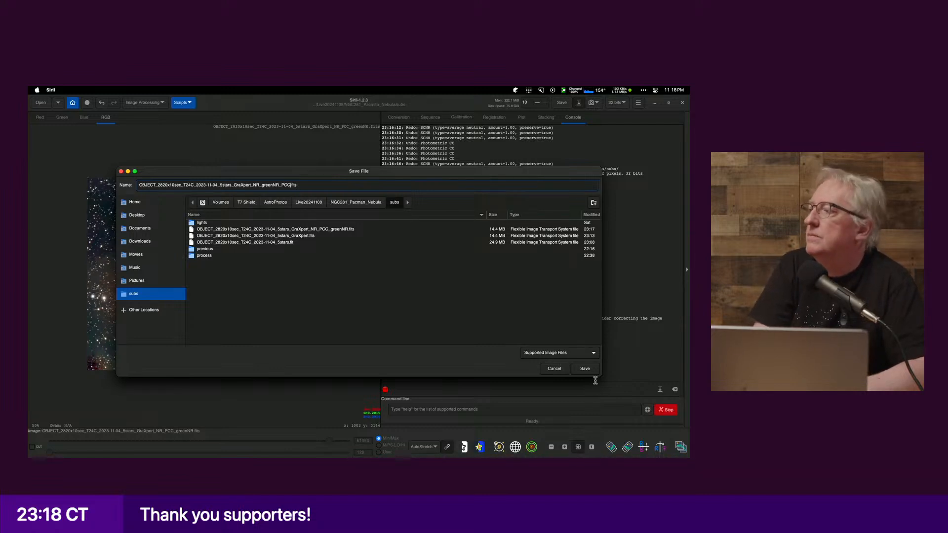
click(585, 370)
click(415, 317)
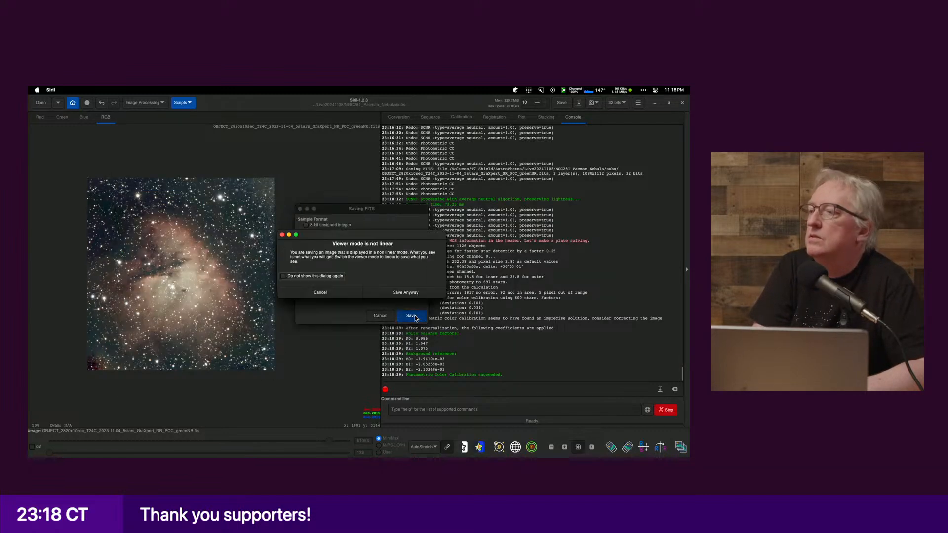
click(403, 291)
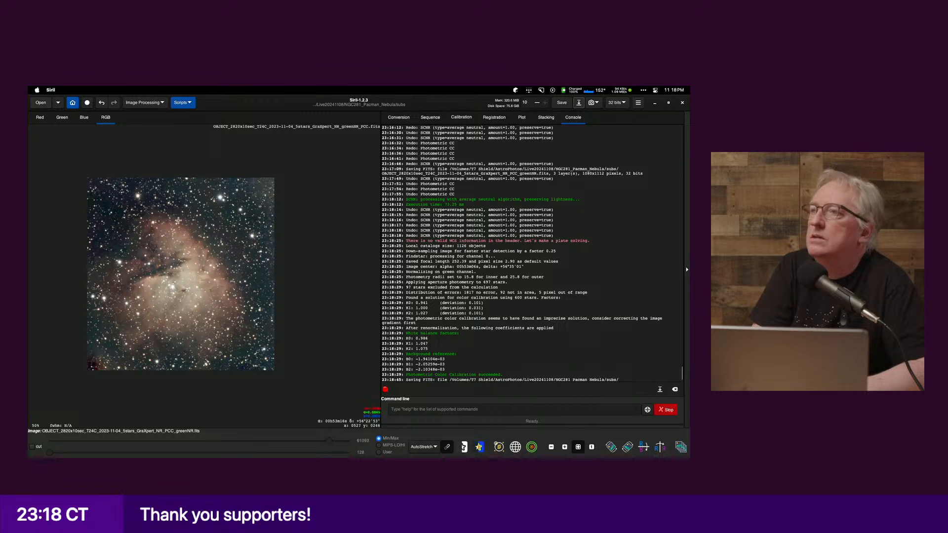
Step: Run StarNet star removal on the image with linear pre-stretch, x2 upsampling and star mask generation enabled
click(144, 102)
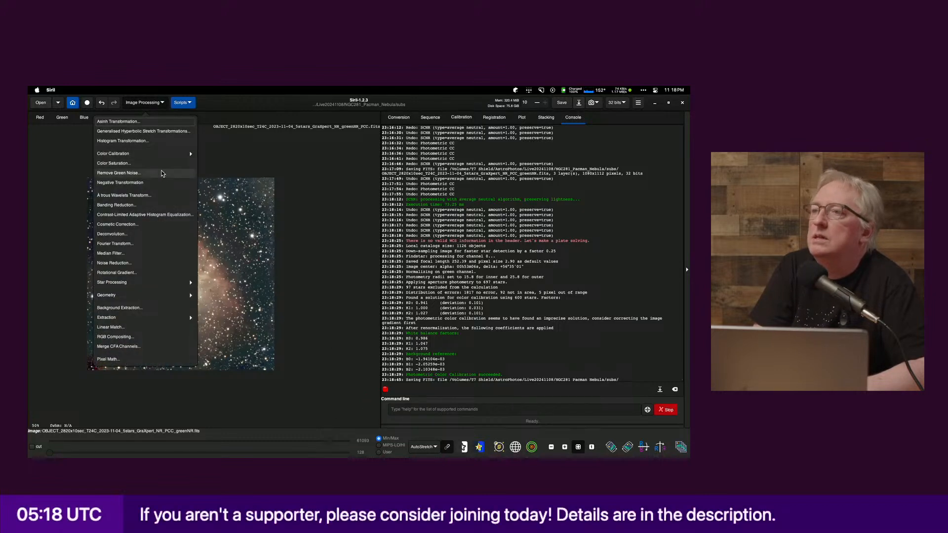
mouse_move(119, 285)
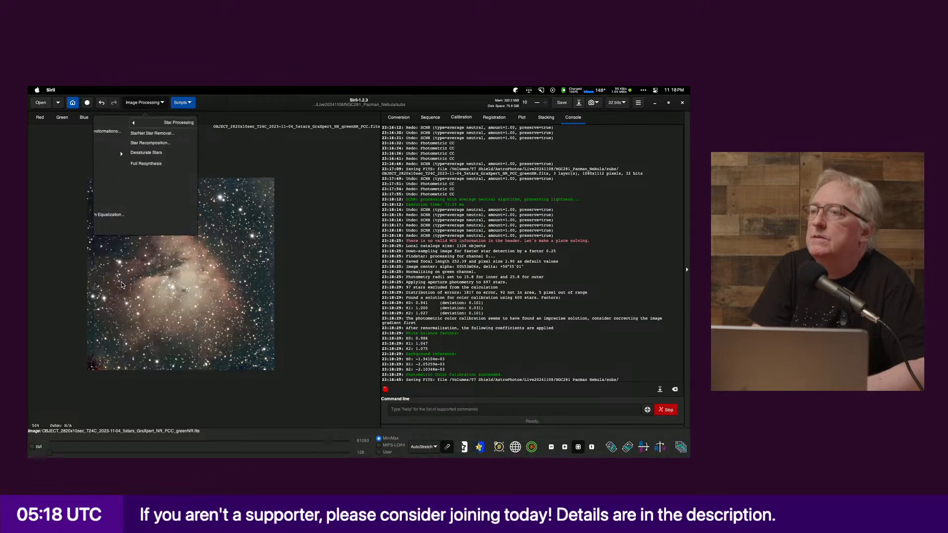
click(183, 136)
click(251, 232)
click(348, 233)
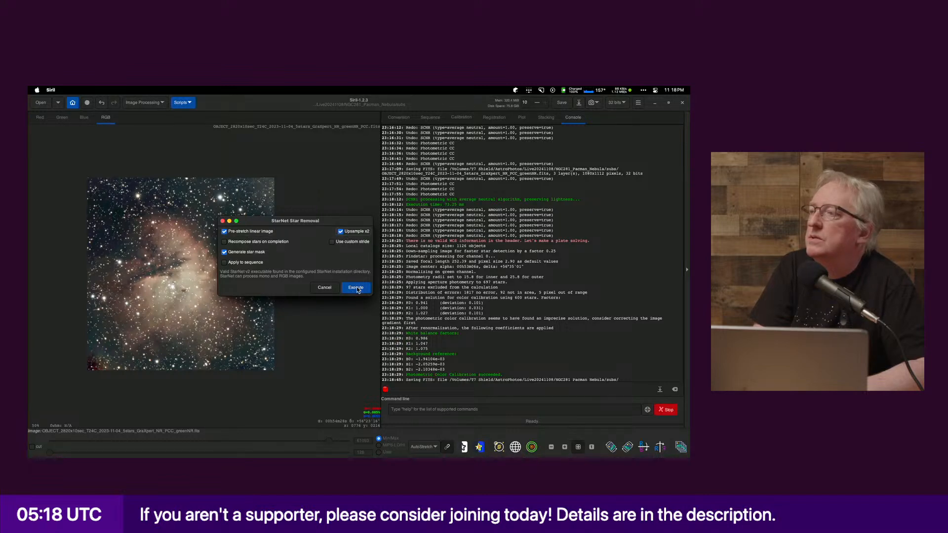
click(356, 288)
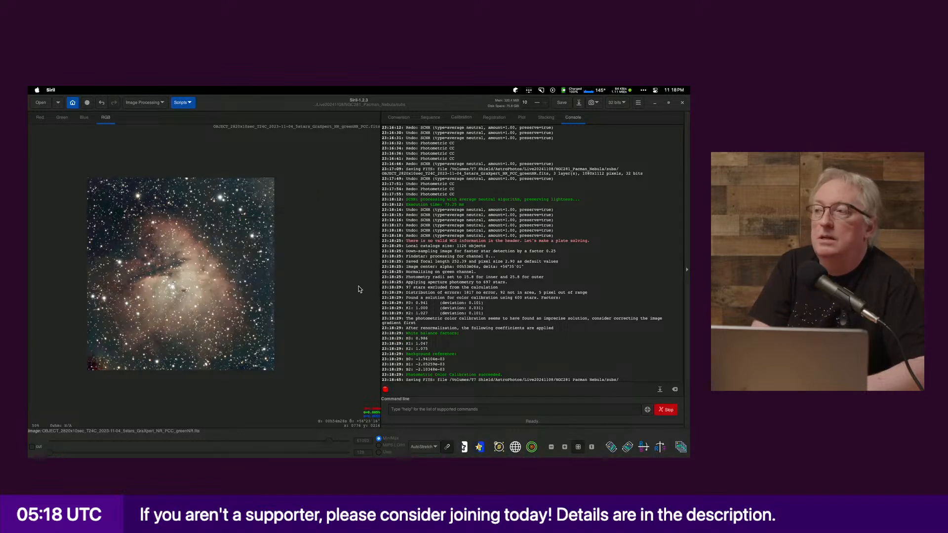
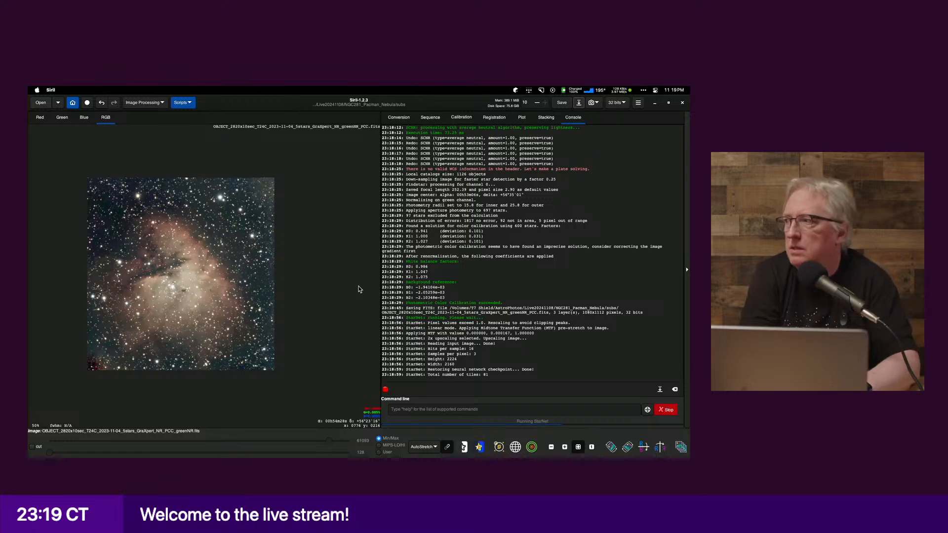
Step: Switch to Zen Browser and examine the Astrospheric cloud forecast, including the extended outlook and the evening of Monday 11
key(super+Tab)
key(super+Tab)
key(super+Tab)
key(super+Tab)
key(super+Tab)
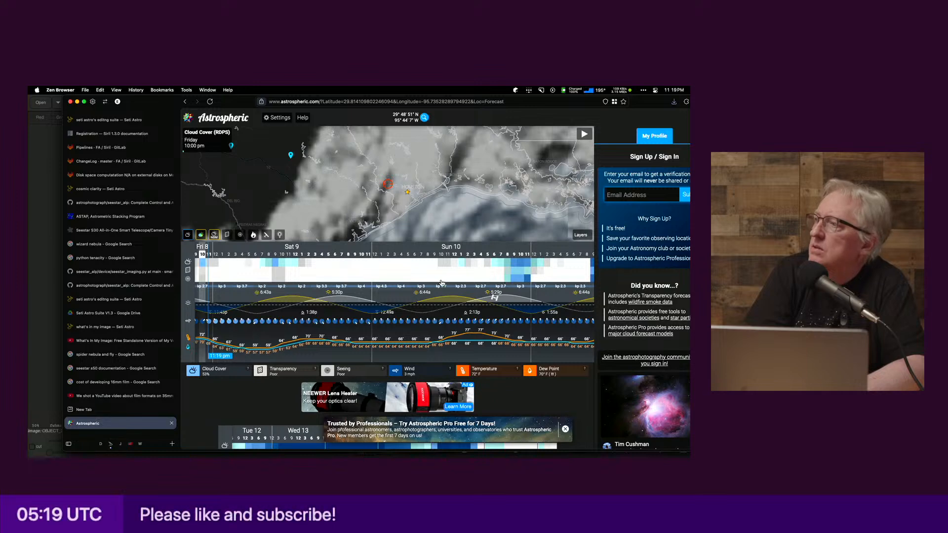
scroll(425, 284, down, 5)
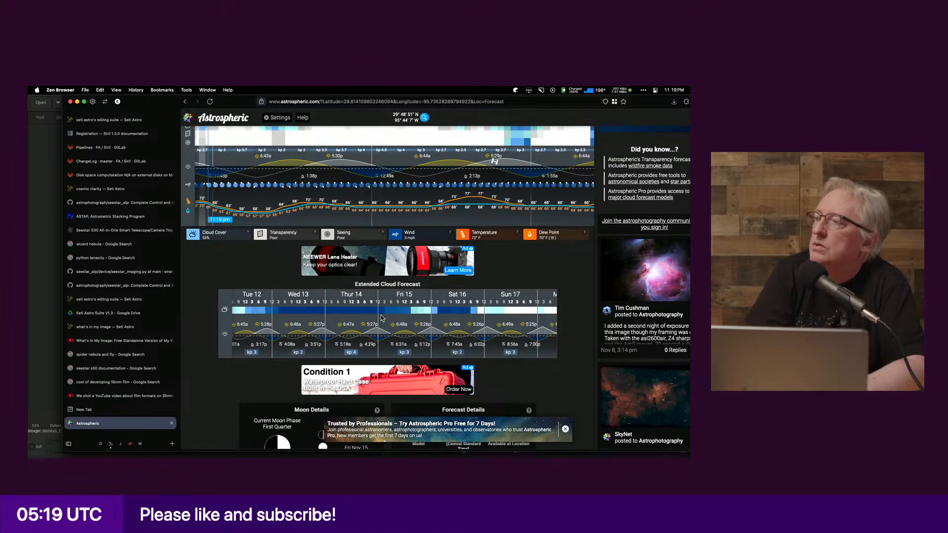
scroll(381, 318, up, 2)
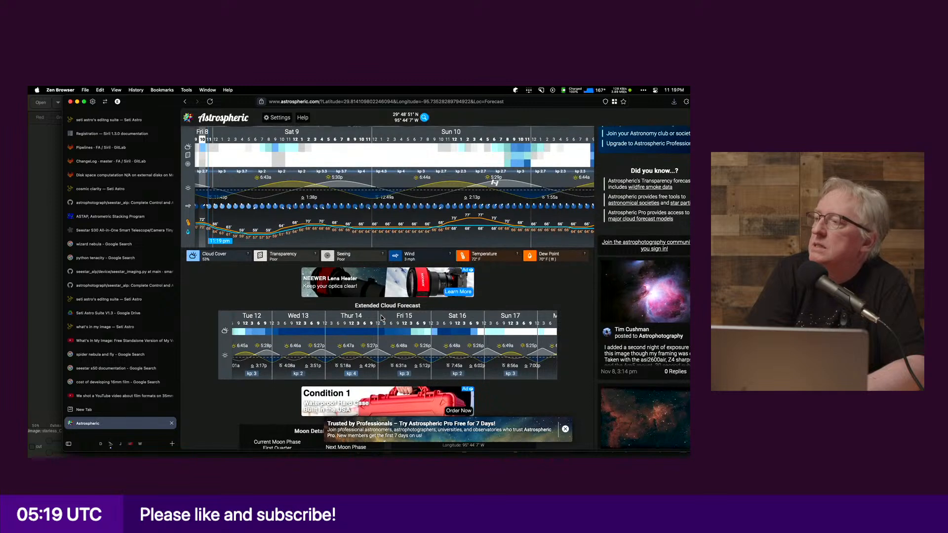
scroll(381, 318, up, 4)
scroll(396, 245, right, 3)
scroll(396, 247, right, 2)
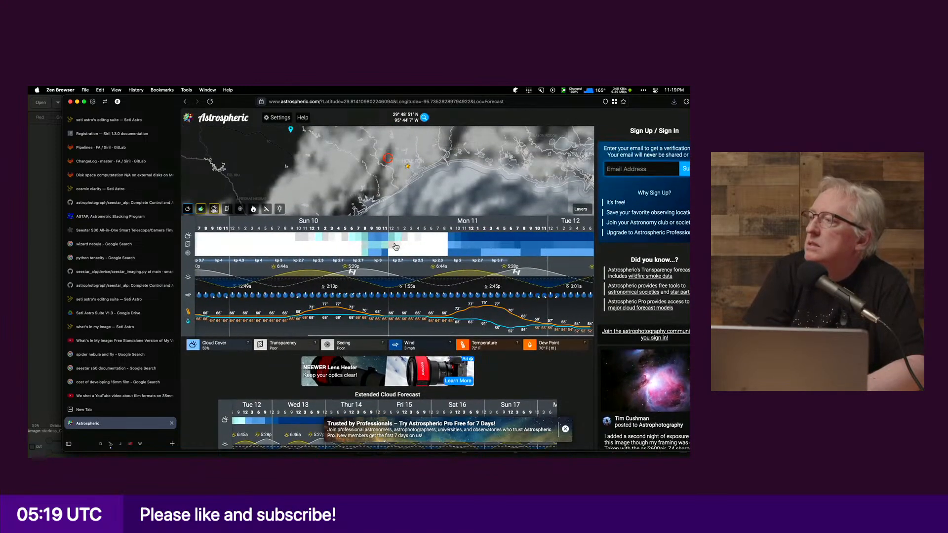
click(532, 229)
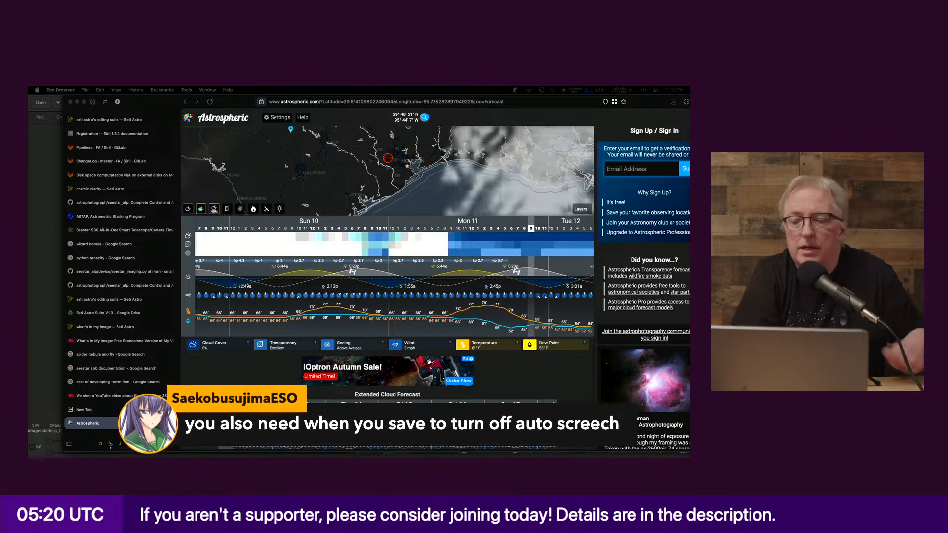
Step: Return to Siril and set the starless image's display mode to Linear
key(super+Tab)
key(super+Tab)
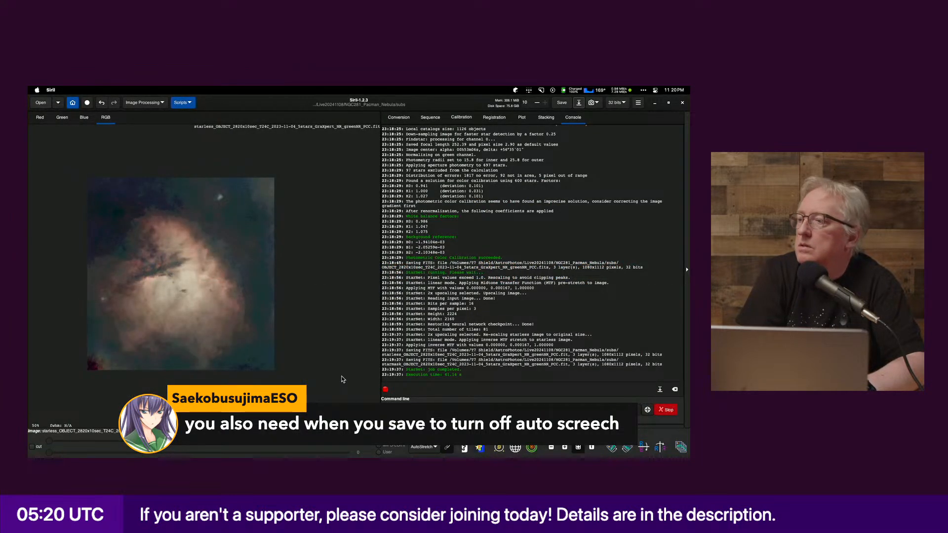
click(422, 447)
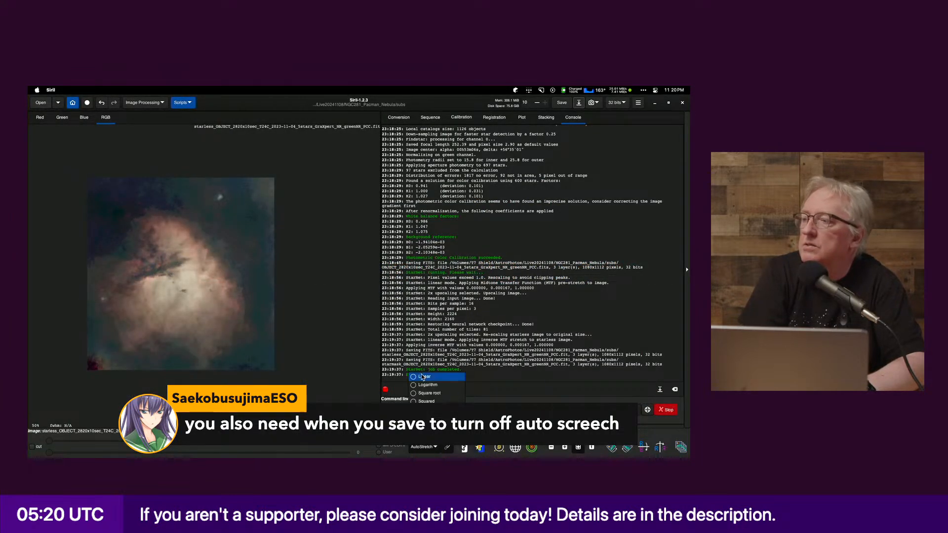
click(424, 377)
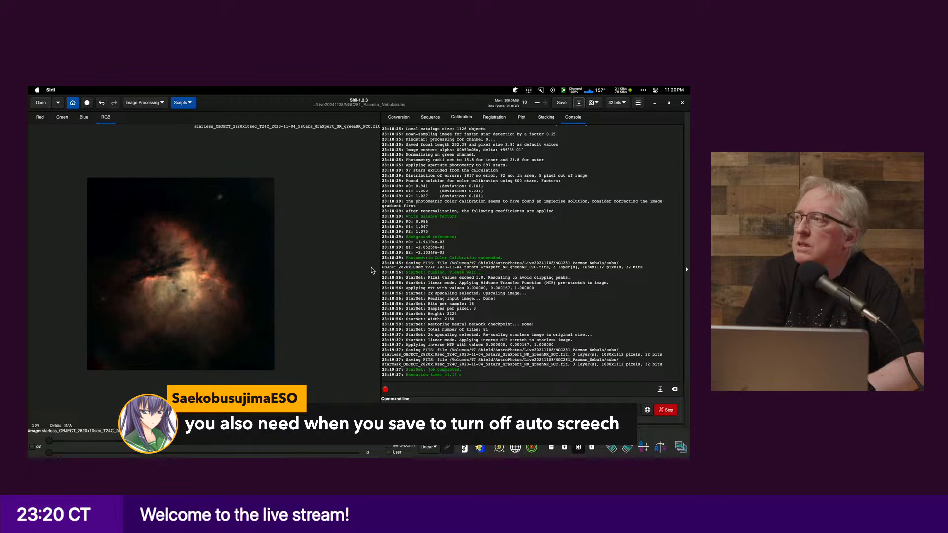
Step: Switch to Seti Astro's Suite and bring up its Statistical Stretch tool
key(super+Tab)
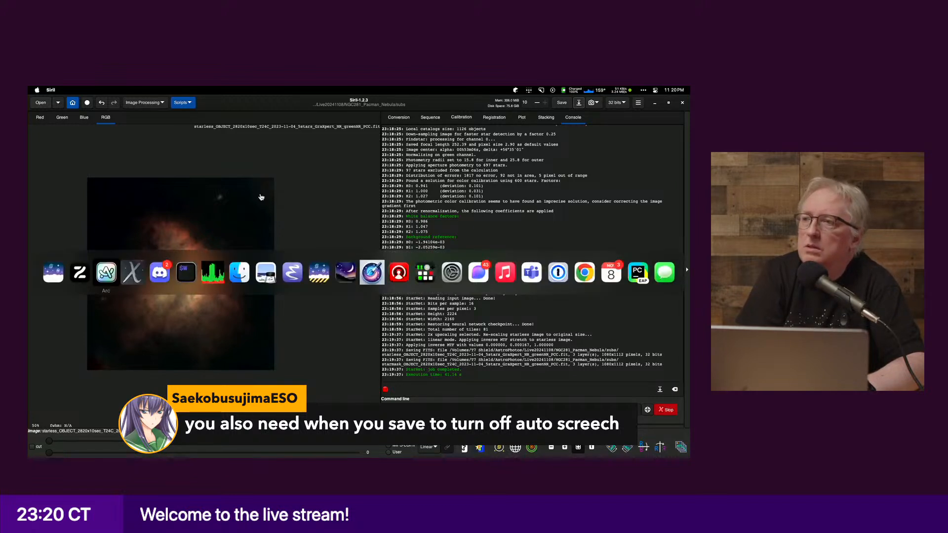
key(Tab)
key(Tab)
key(Tab)
key(Tab)
key(Tab)
key(Tab)
key(Tab)
key(Tab)
key(Tab)
key(Tab)
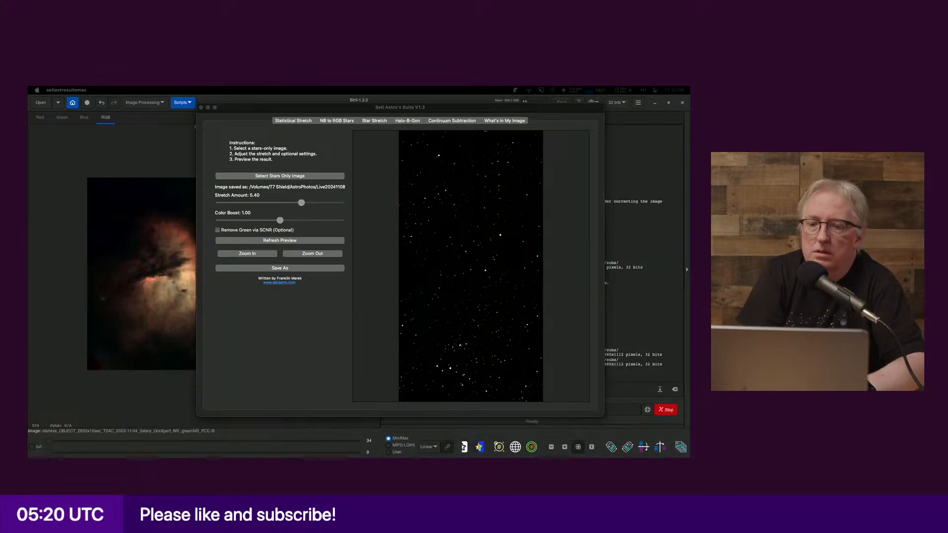
click(296, 121)
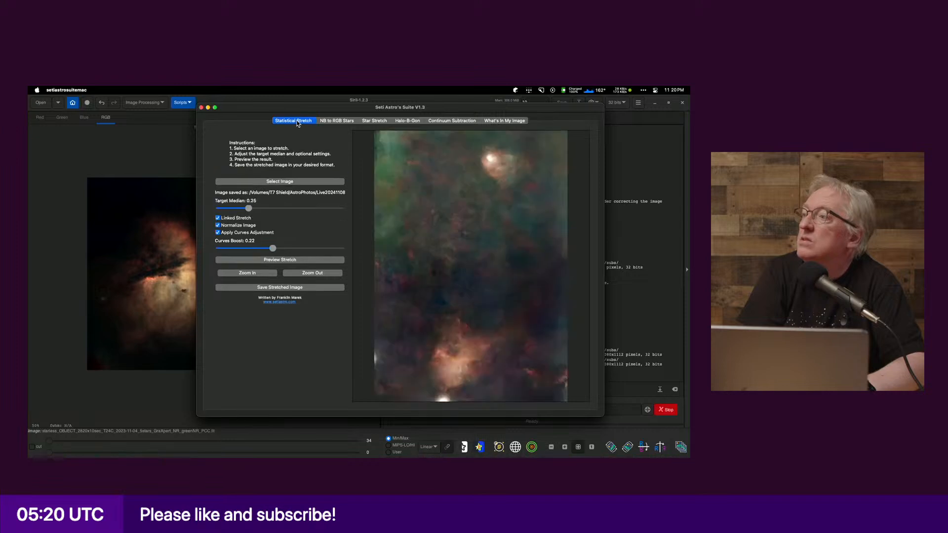
Step: Load the starless greenNR_PCC image from the NGC281_Pacman_Nebula subs folder for statistical stretching
click(299, 182)
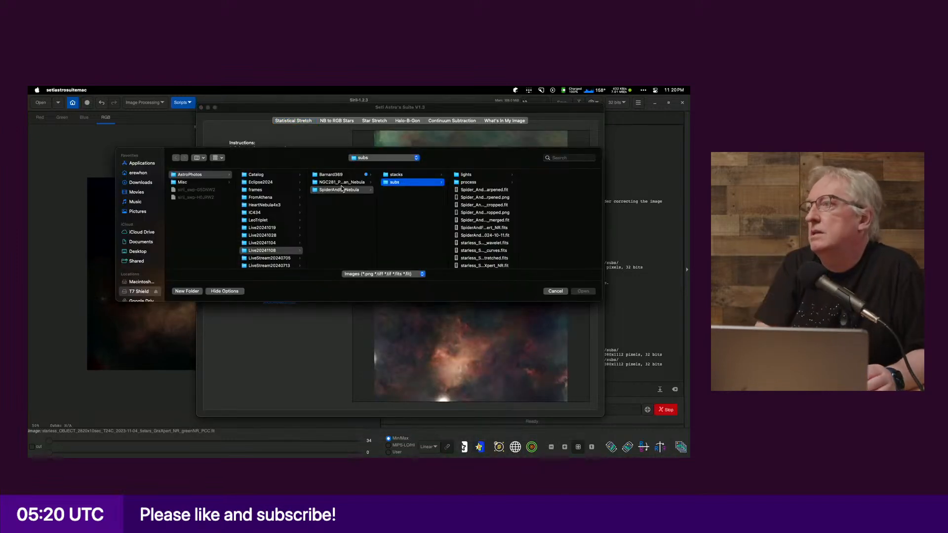
click(342, 189)
click(342, 182)
click(402, 183)
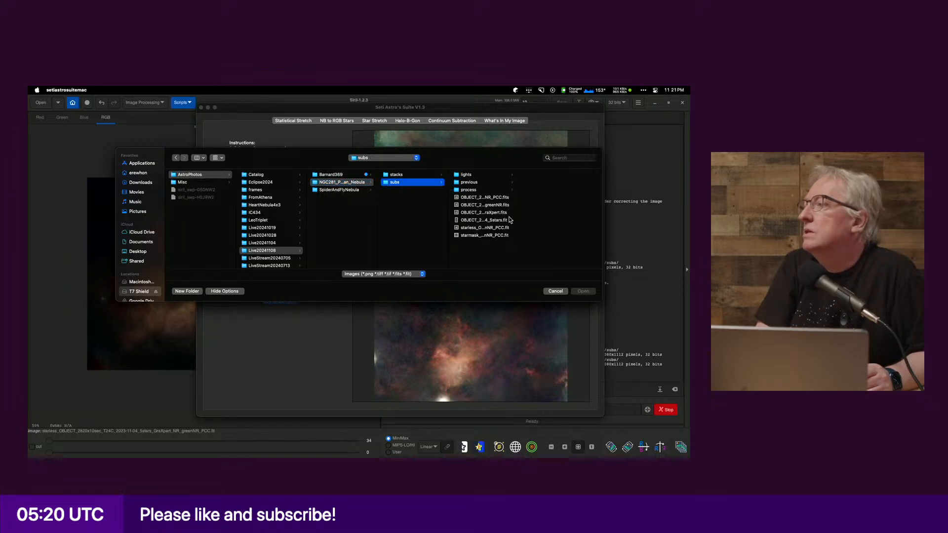
drag(518, 211, 582, 210)
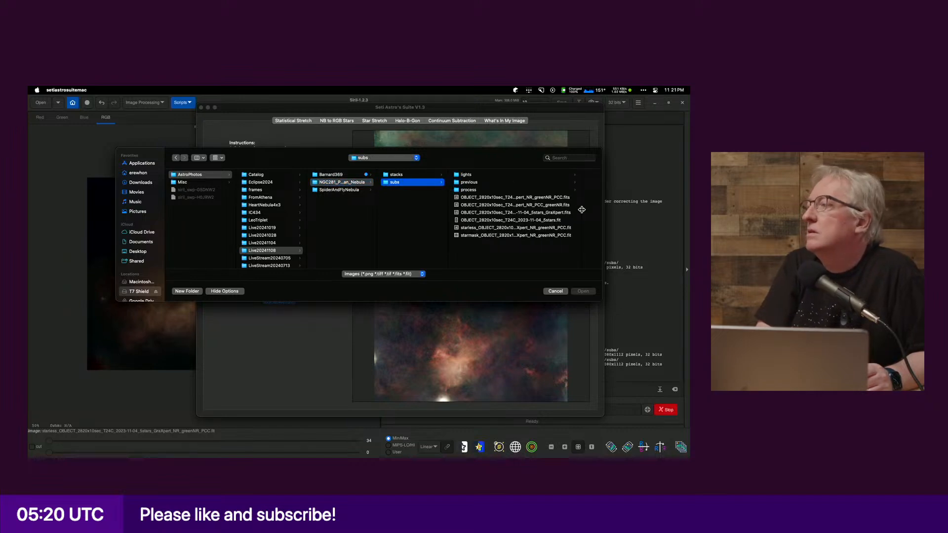
click(546, 197)
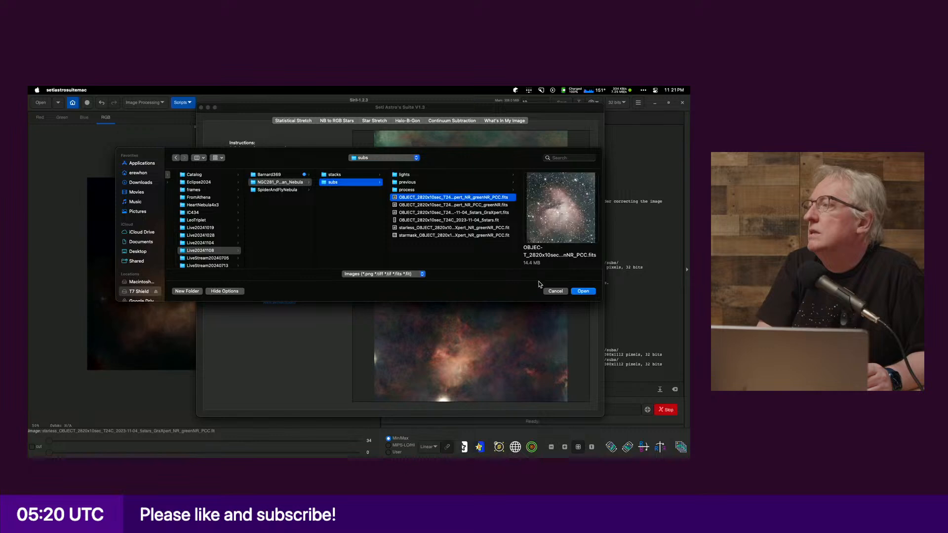
click(582, 292)
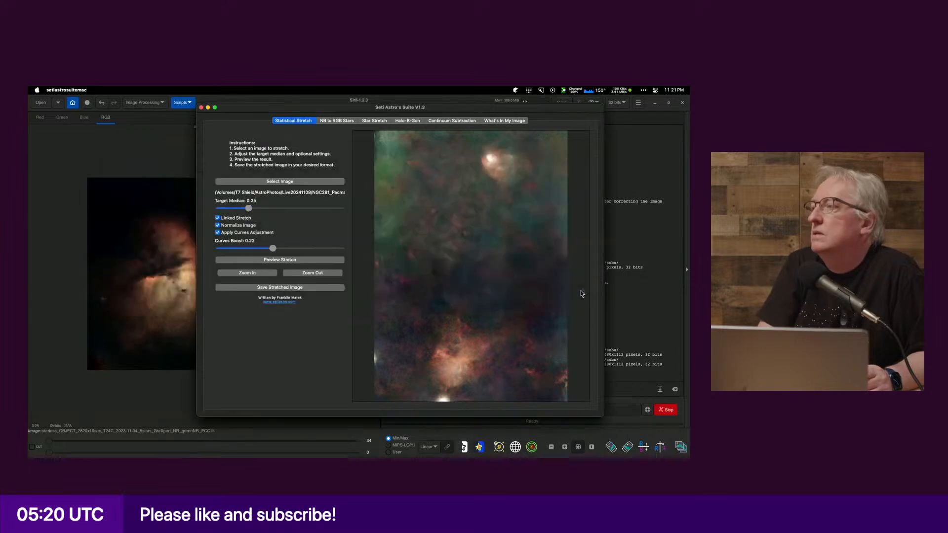
click(279, 181)
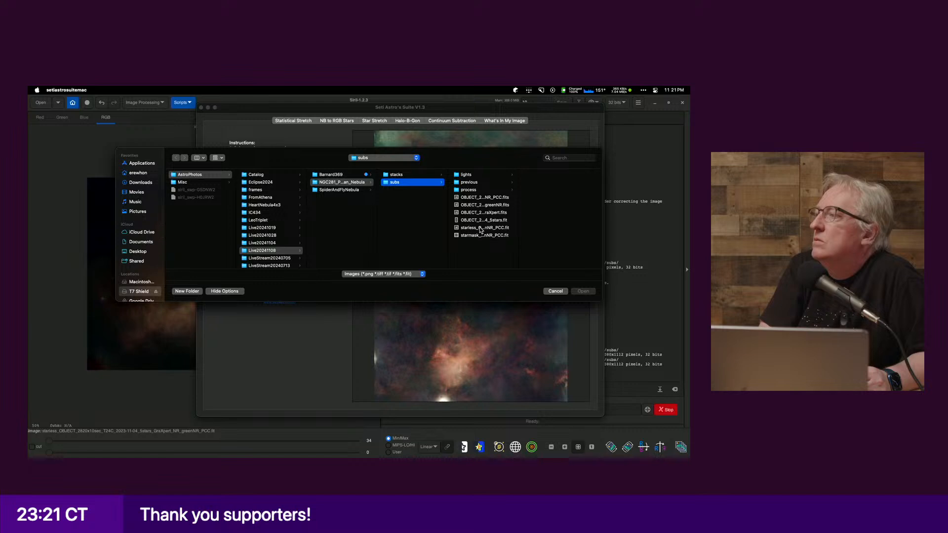
double_click(479, 228)
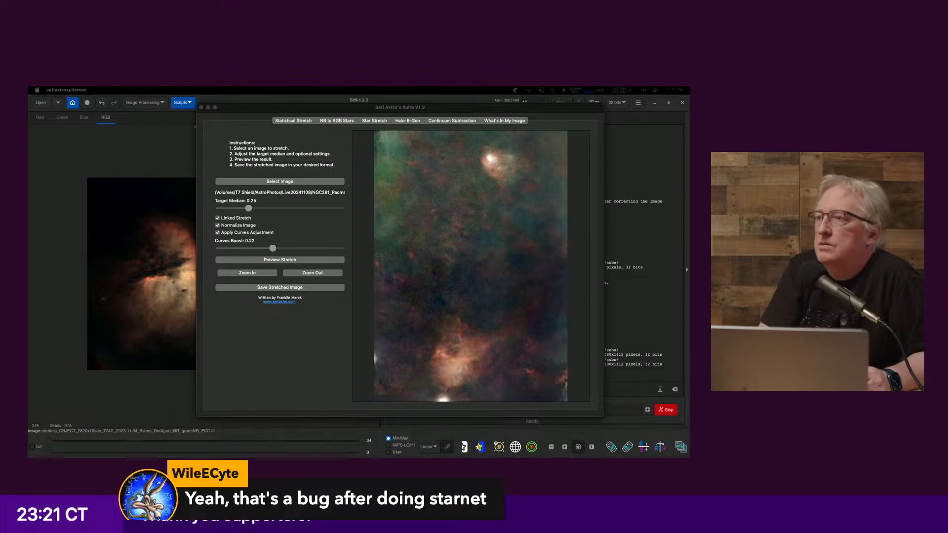
Step: Preview the linked stretch at target median 0.25 without curves adjustment, comparing image normalization off and on
click(217, 233)
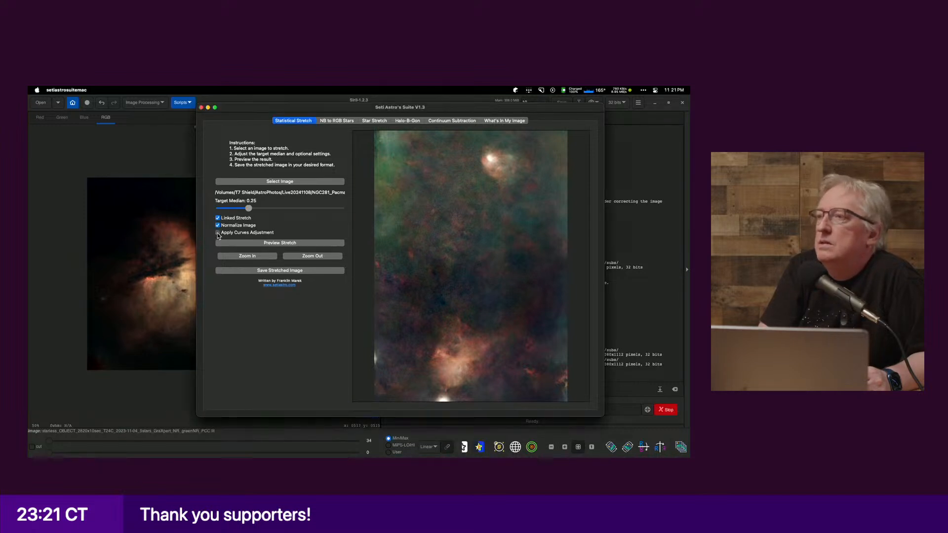
click(243, 243)
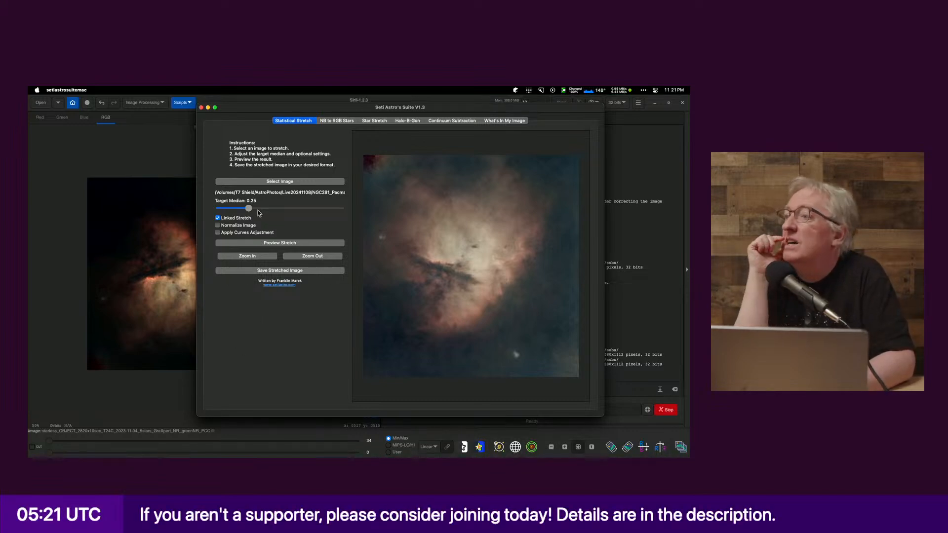
click(256, 245)
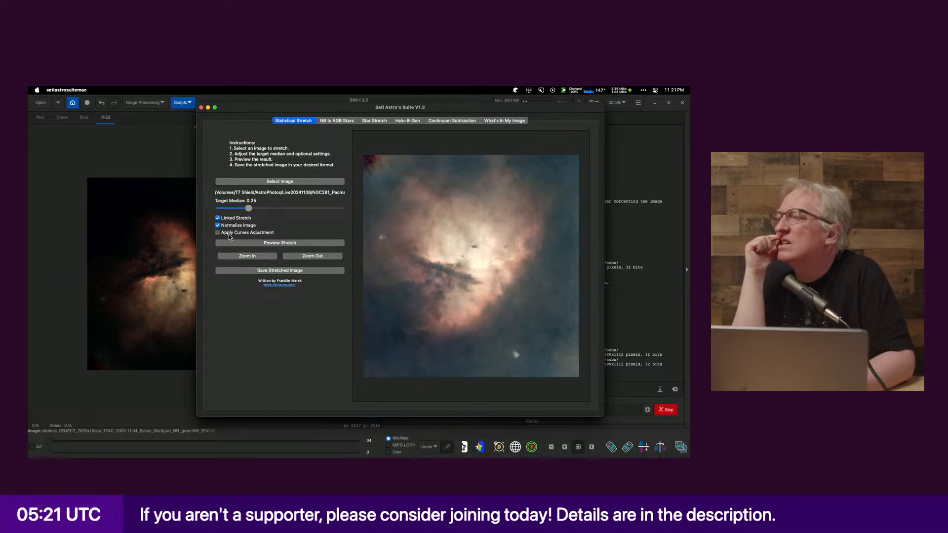
Step: Enable the curves adjustment and preview the stretch with curves boosts of 0.22 and 0.13
click(229, 235)
click(248, 262)
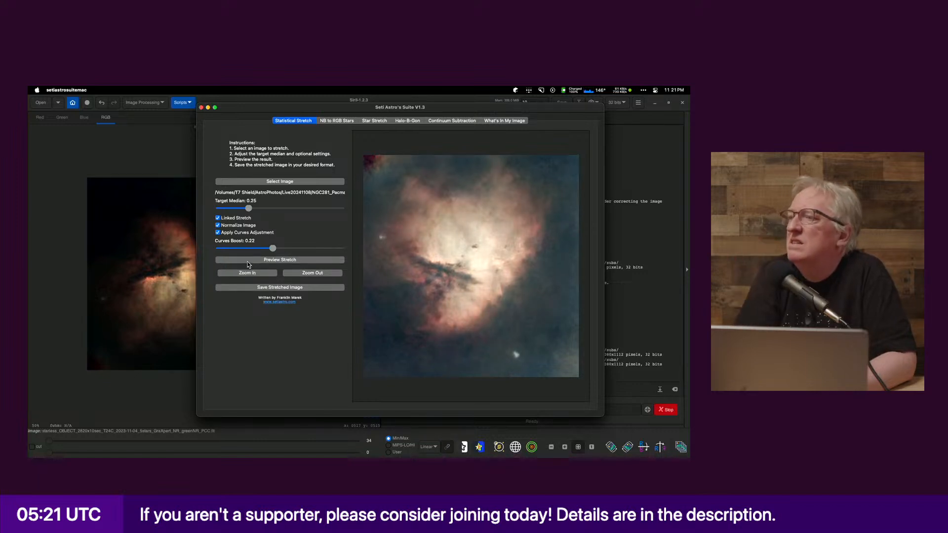
click(251, 248)
click(253, 262)
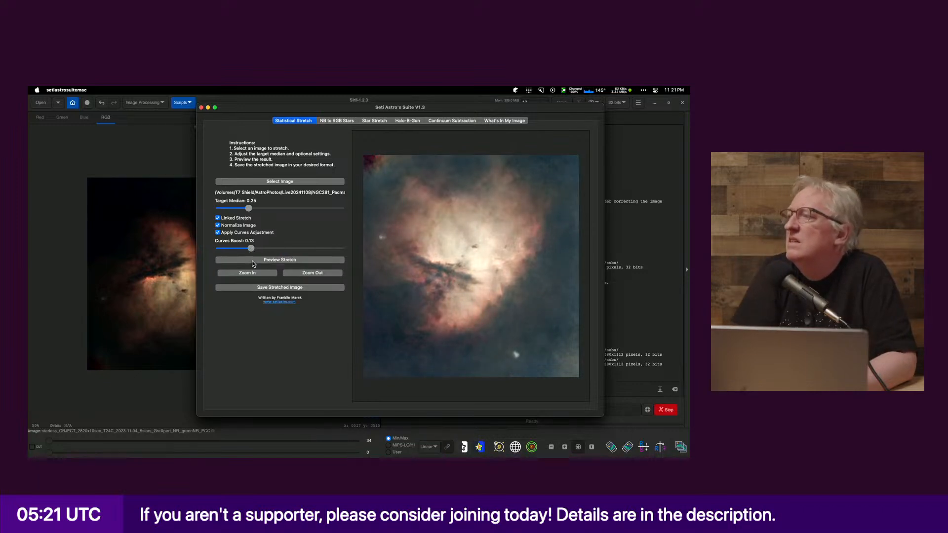
Step: Preview the stretch at several lower curves boosts, down to 0.03
click(234, 249)
click(247, 260)
click(240, 249)
click(246, 261)
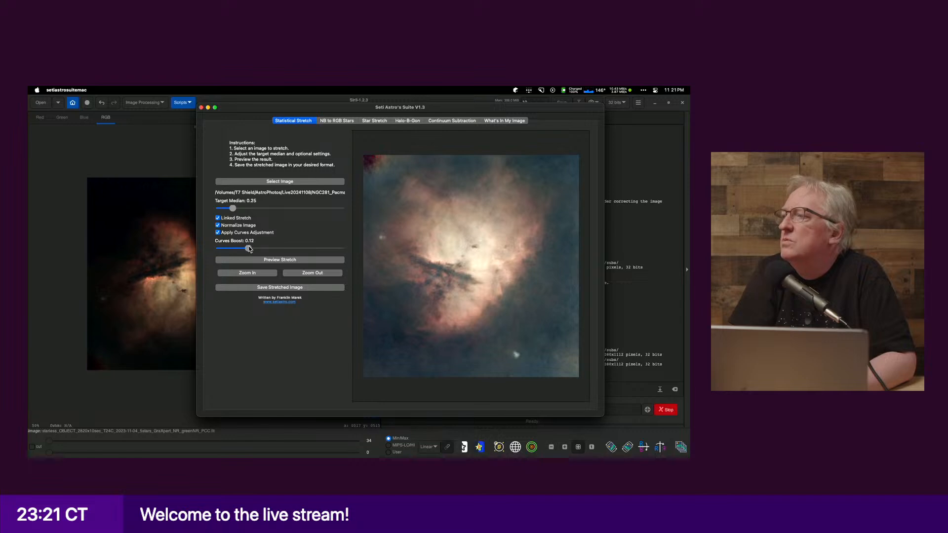
mouse_move(251, 251)
mouse_down()
mouse_move(262, 249)
mouse_move(233, 252)
mouse_up()
click(237, 263)
click(227, 249)
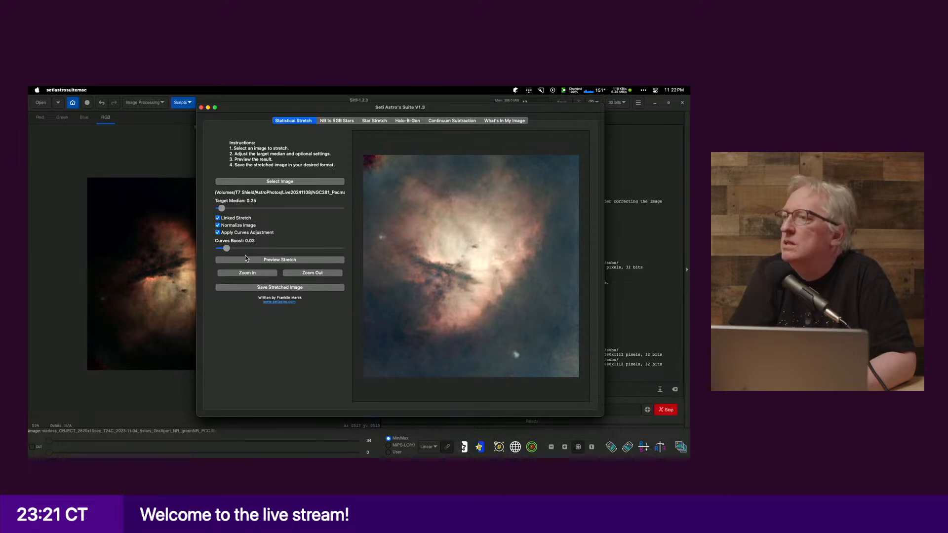
click(248, 260)
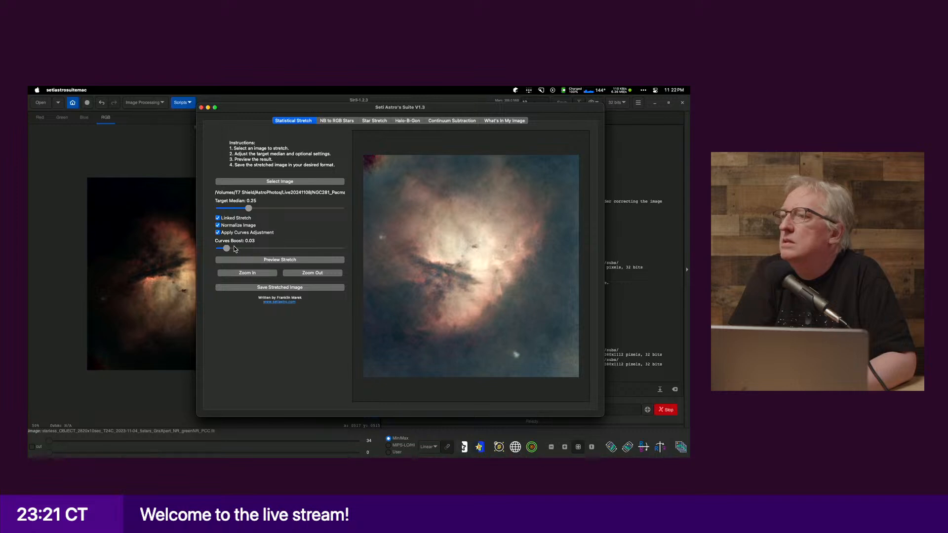
Step: Compare stretch previews without curves adjustment and with curves boosts of 0.03 and 0.06
click(230, 234)
click(251, 244)
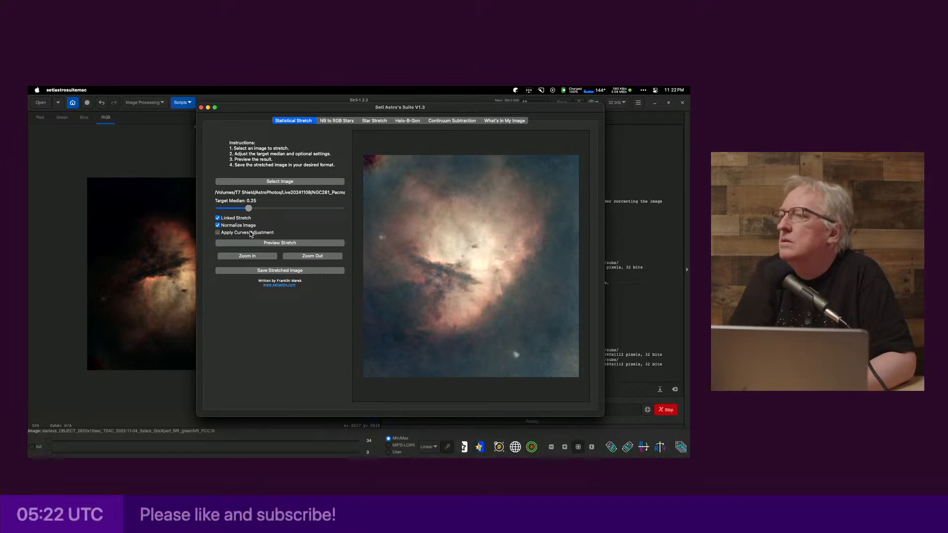
click(251, 233)
click(263, 261)
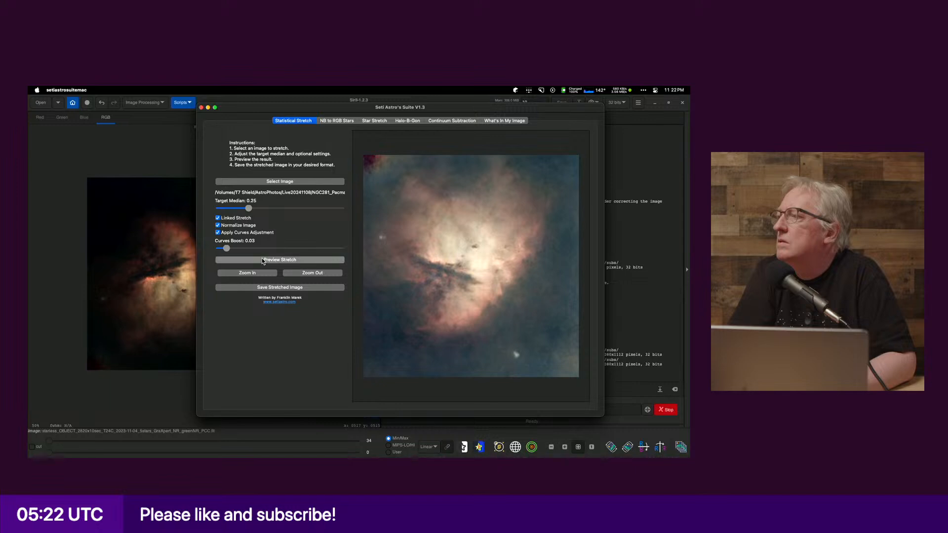
drag(226, 249, 234, 249)
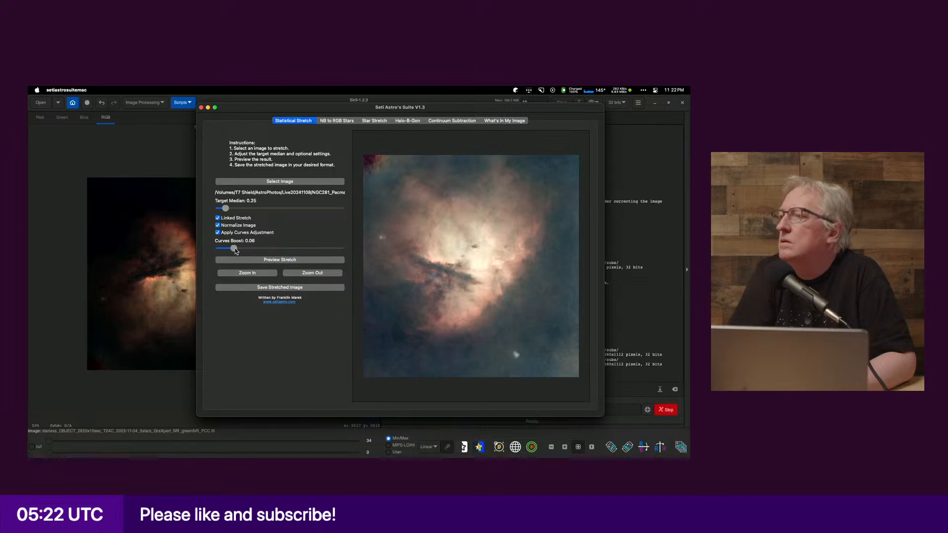
click(250, 260)
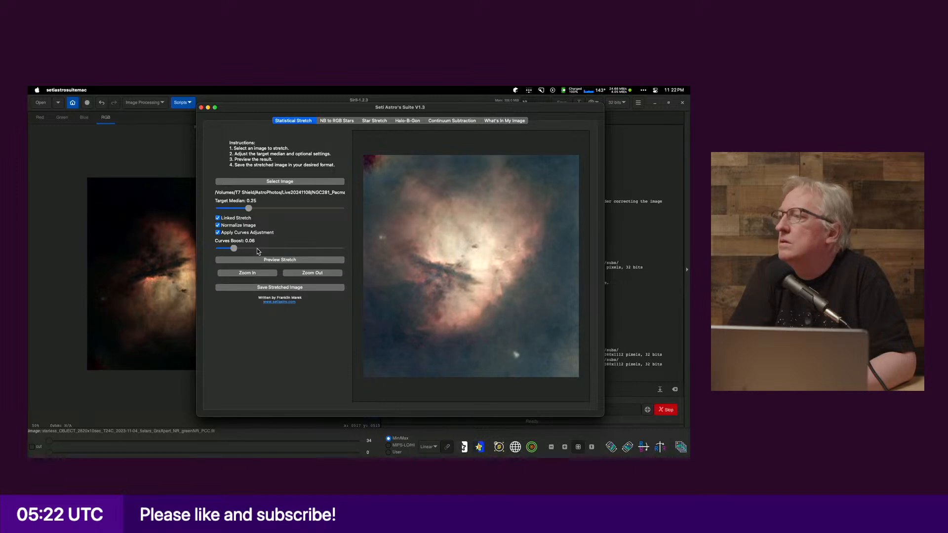
Step: Preview the stretch with a curves boost of 0.10 and examine the nebula's core up close
click(253, 249)
click(255, 260)
click(243, 250)
click(245, 261)
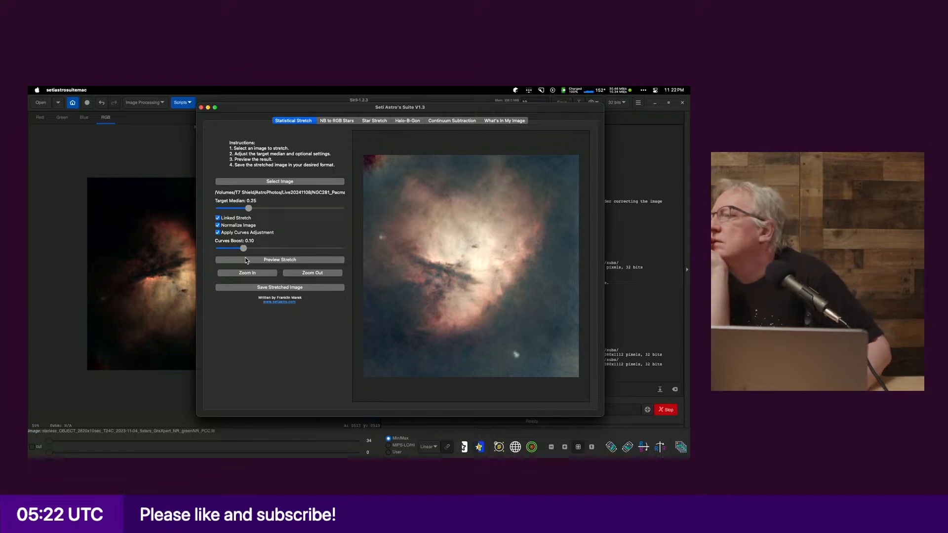
click(247, 273)
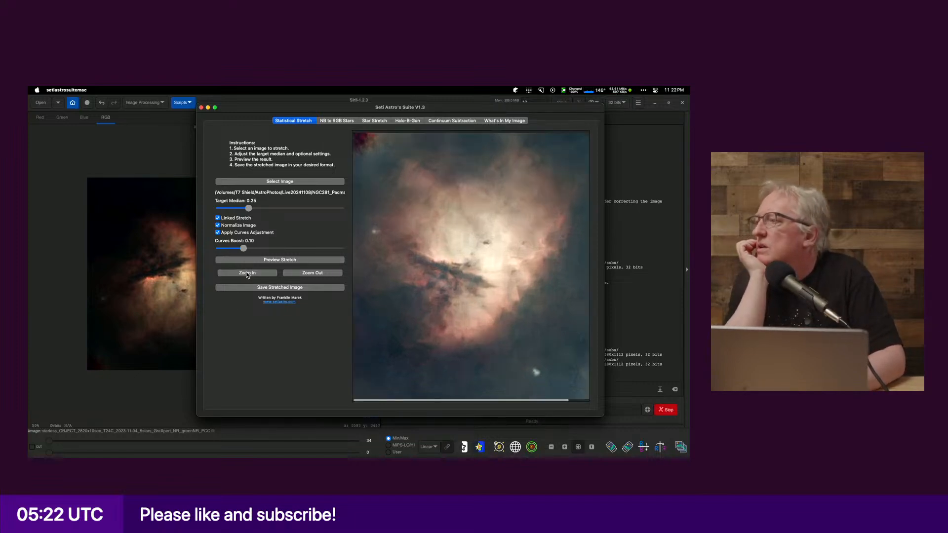
click(247, 273)
click(248, 273)
drag(416, 339, 352, 319)
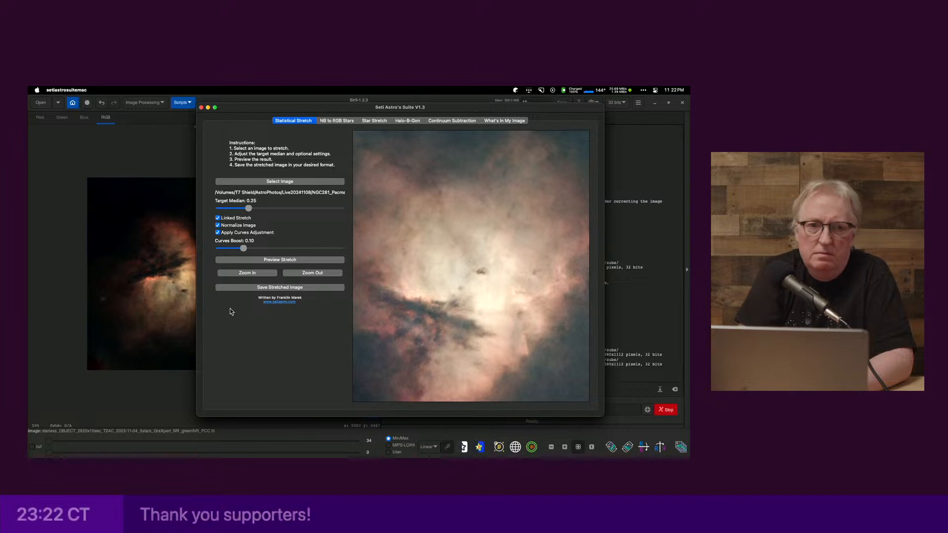
Step: Preview the stretch with curves adjustment off, and again with it enabled at a curves boost of 0.07
click(242, 233)
click(245, 244)
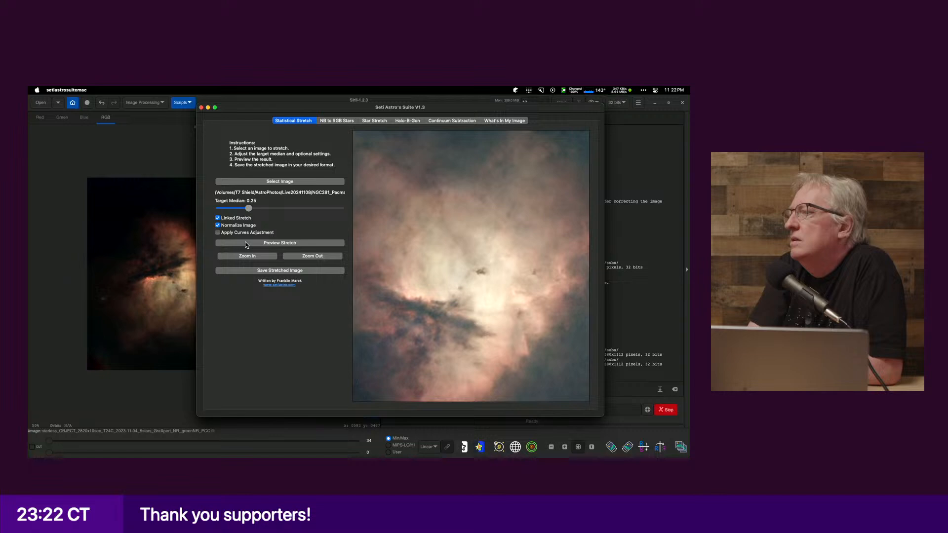
click(246, 232)
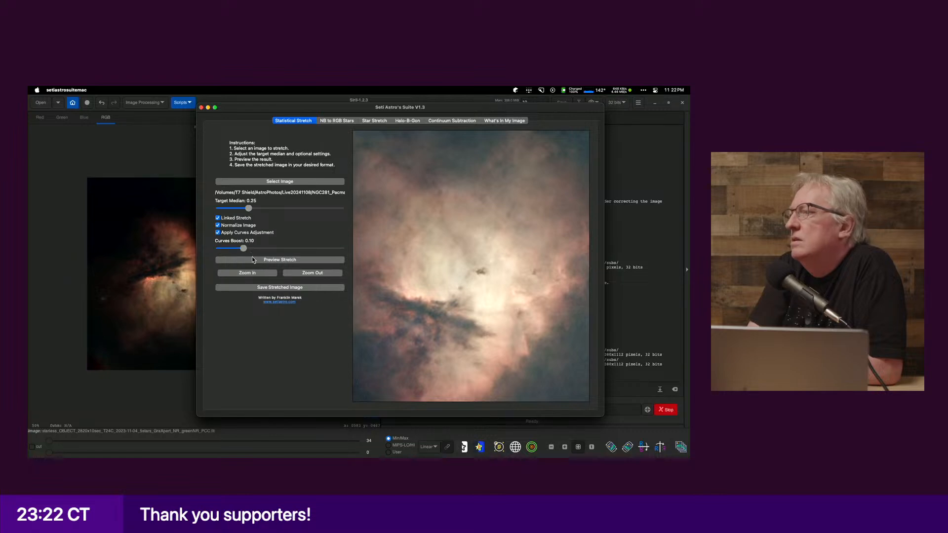
drag(243, 248, 235, 250)
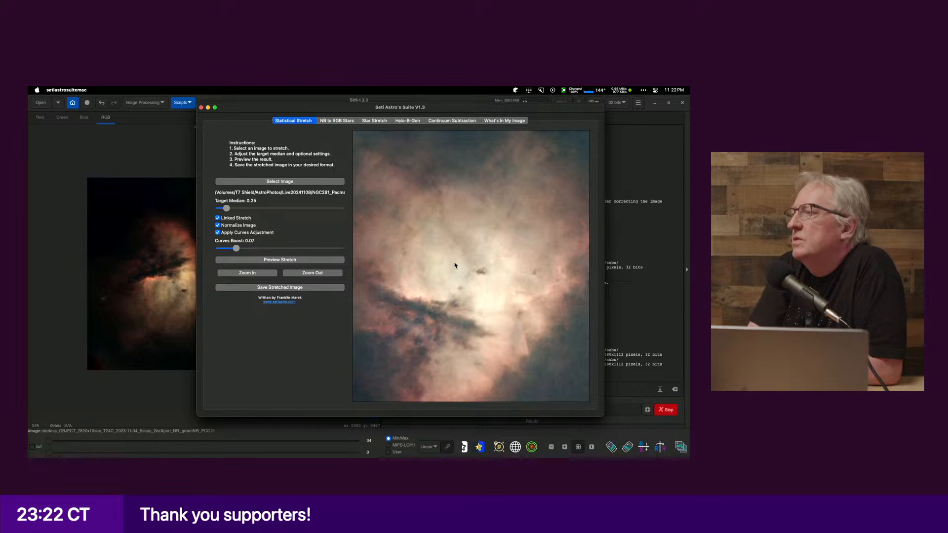
click(311, 260)
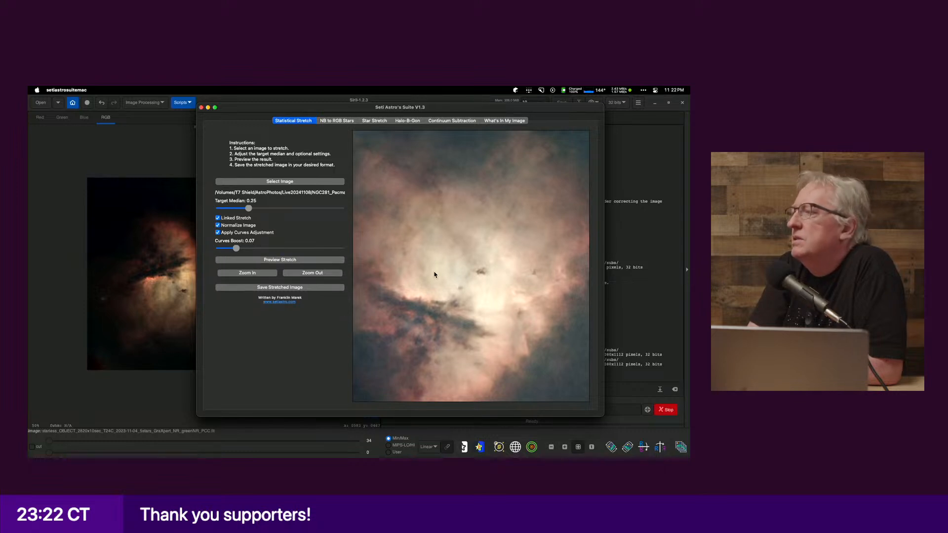
Step: Check the dark lane and core detail by repeatedly previewing the stretch with curves adjustment off and on at the same boost
click(244, 233)
click(277, 244)
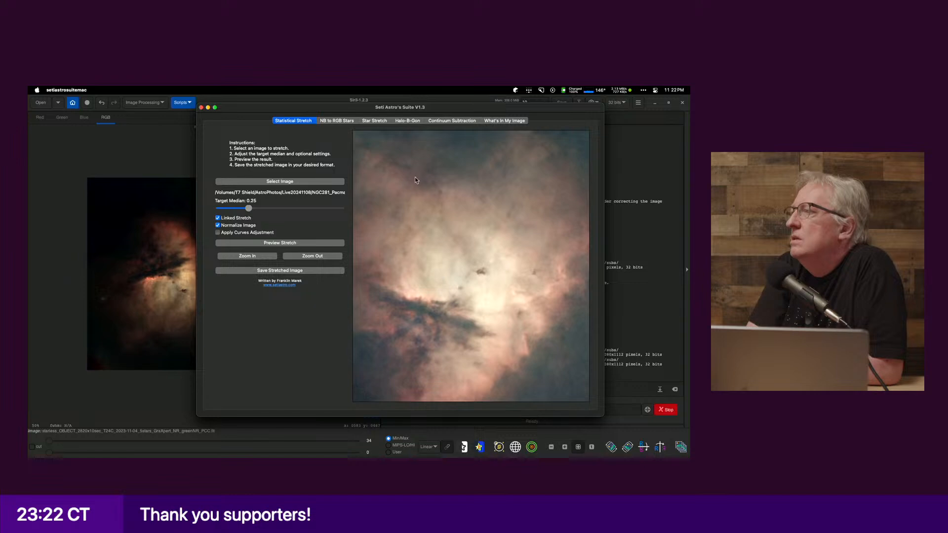
click(248, 233)
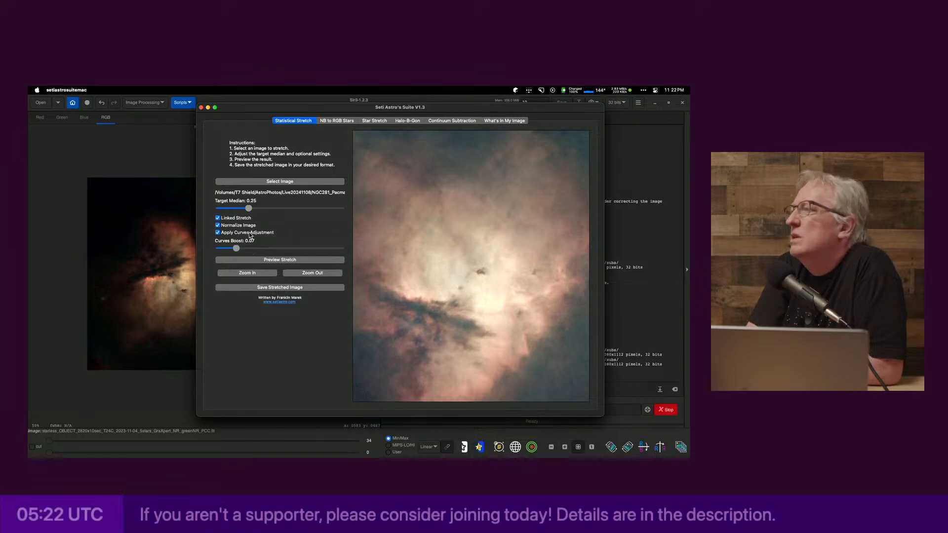
click(257, 259)
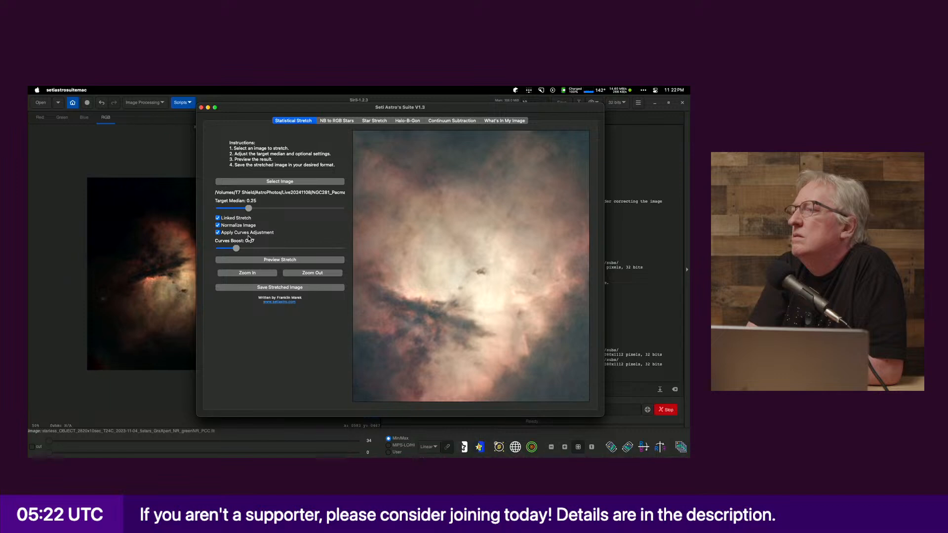
click(249, 234)
click(252, 243)
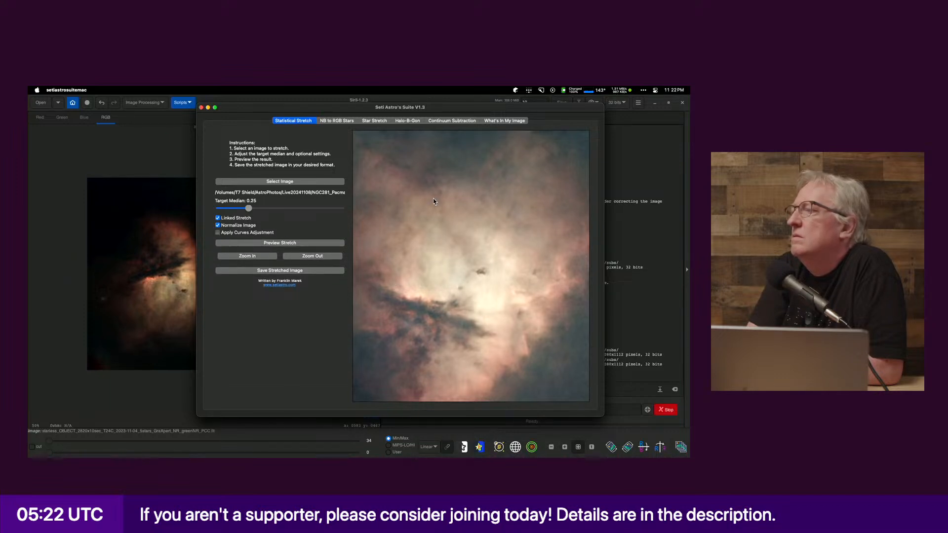
scroll(430, 201, up, 5)
scroll(460, 172, down, 5)
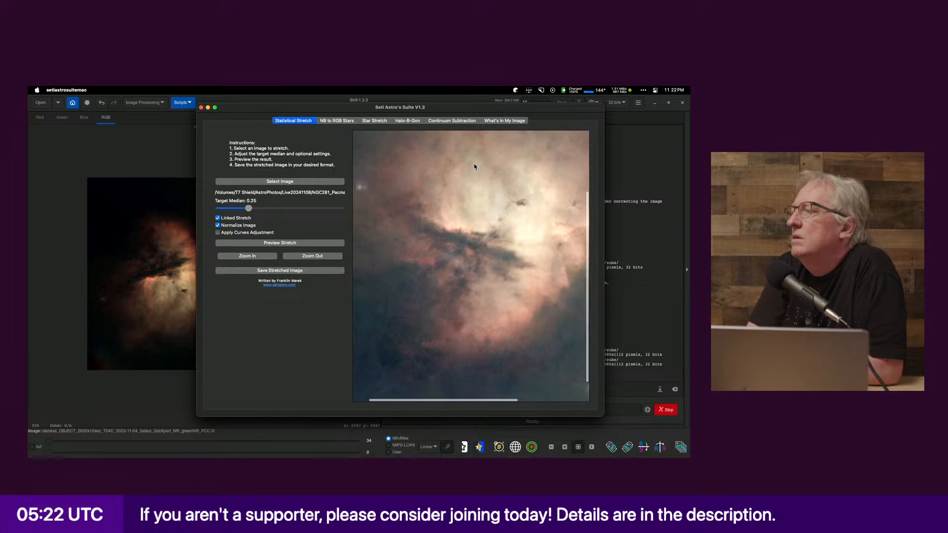
click(251, 233)
click(263, 261)
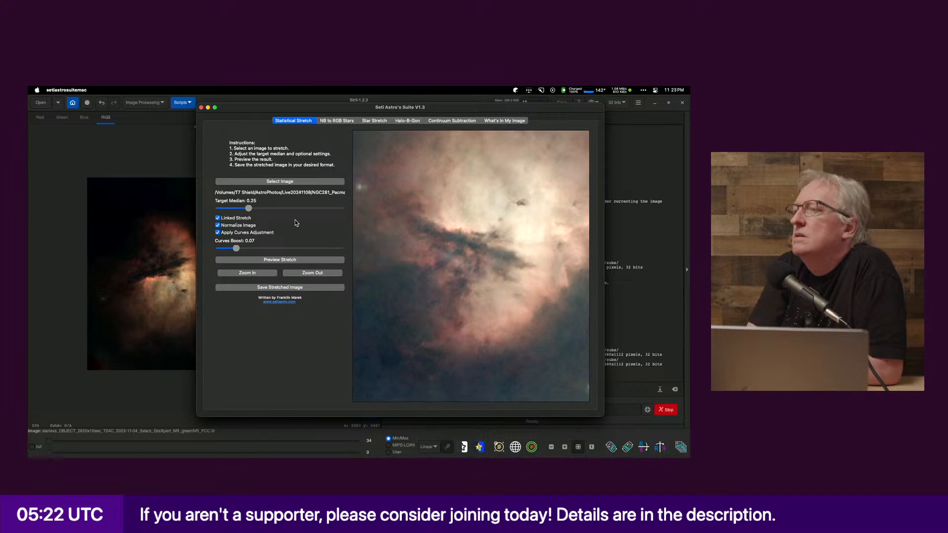
Step: Preview the stretch with a curves boost of 0.19, inspect the nebula's edge, and reduce the boost to 0.08
drag(233, 250, 267, 249)
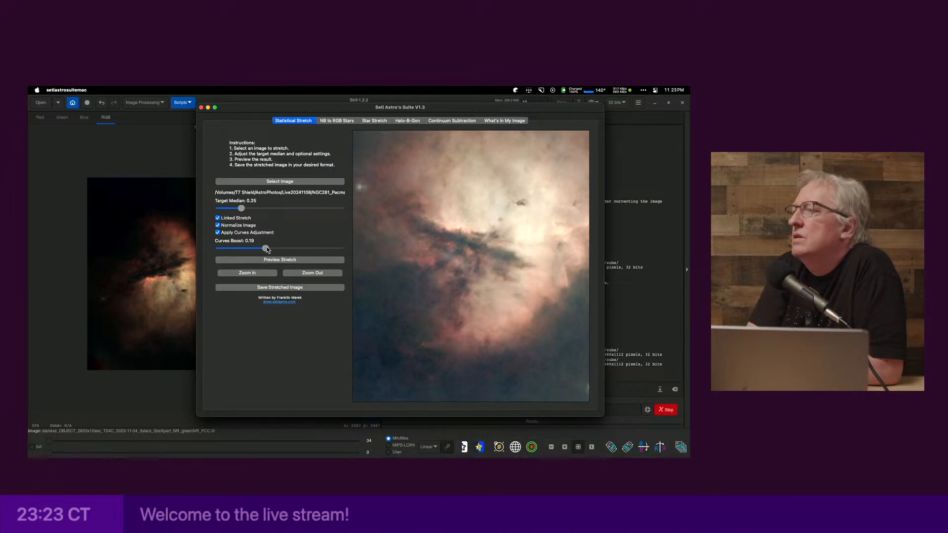
click(274, 261)
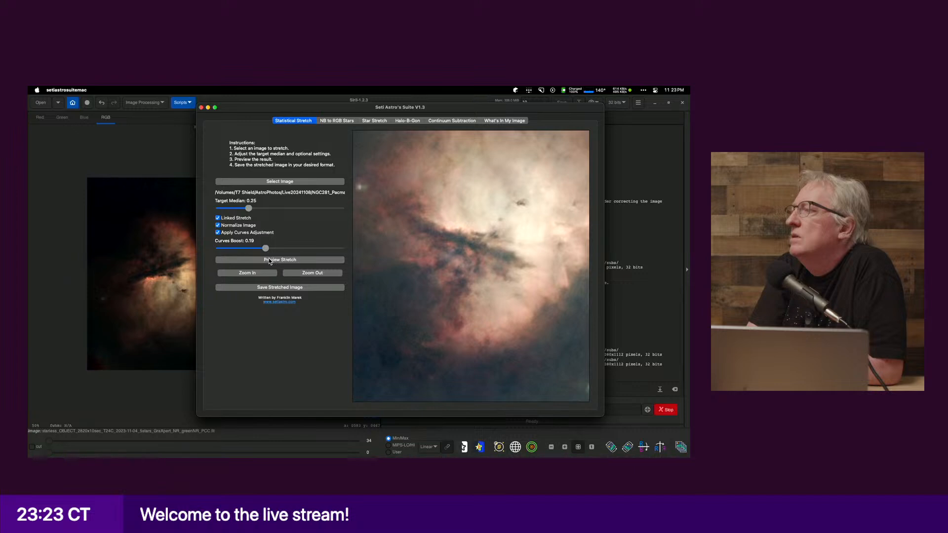
drag(423, 266, 364, 319)
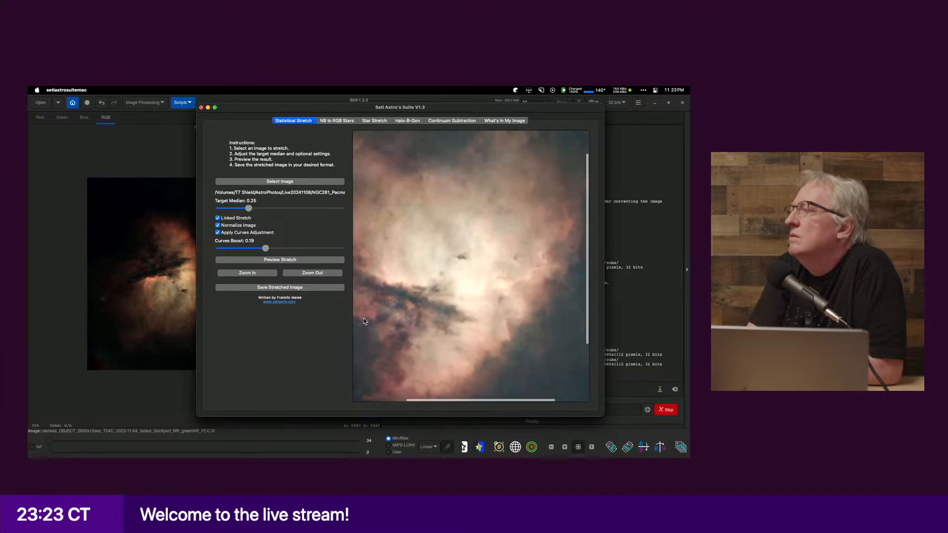
scroll(364, 318, right, 5)
drag(265, 248, 238, 248)
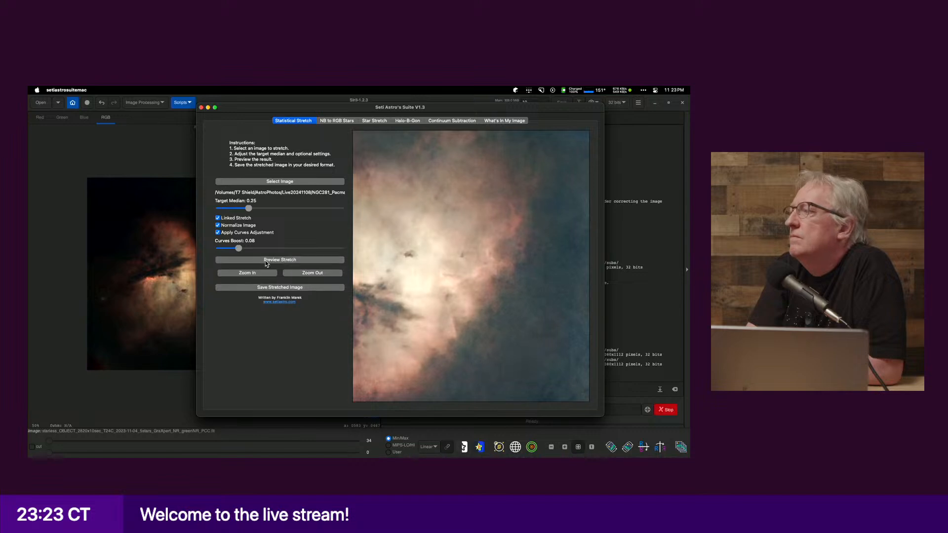
Step: Compare stretch previews at a much stronger curves boost and at boosts of 0.10 and 0.19
drag(239, 248, 307, 251)
click(276, 262)
click(244, 250)
click(253, 261)
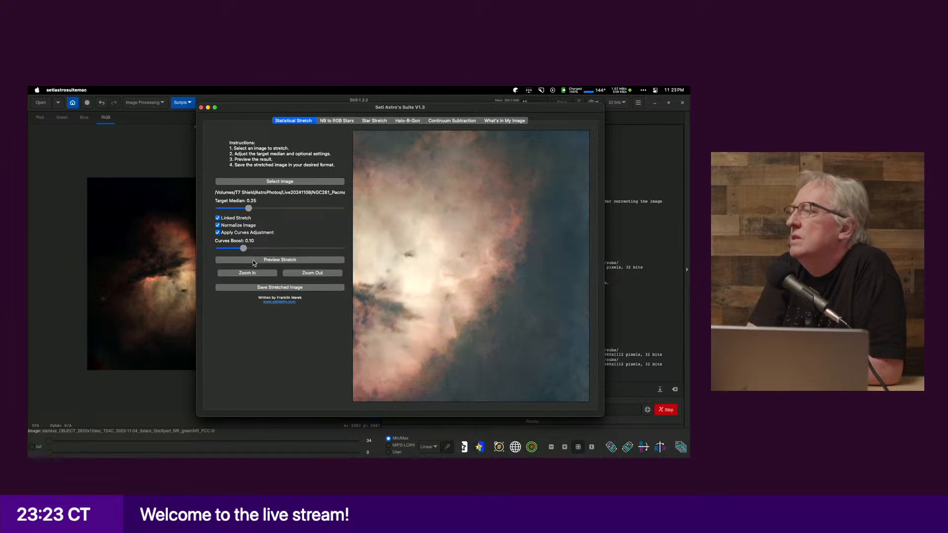
drag(244, 248, 266, 249)
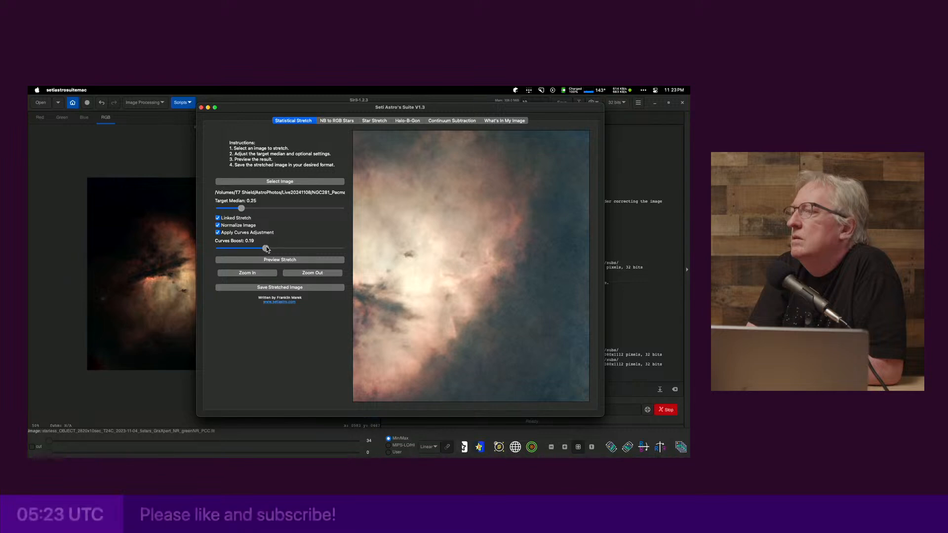
click(266, 259)
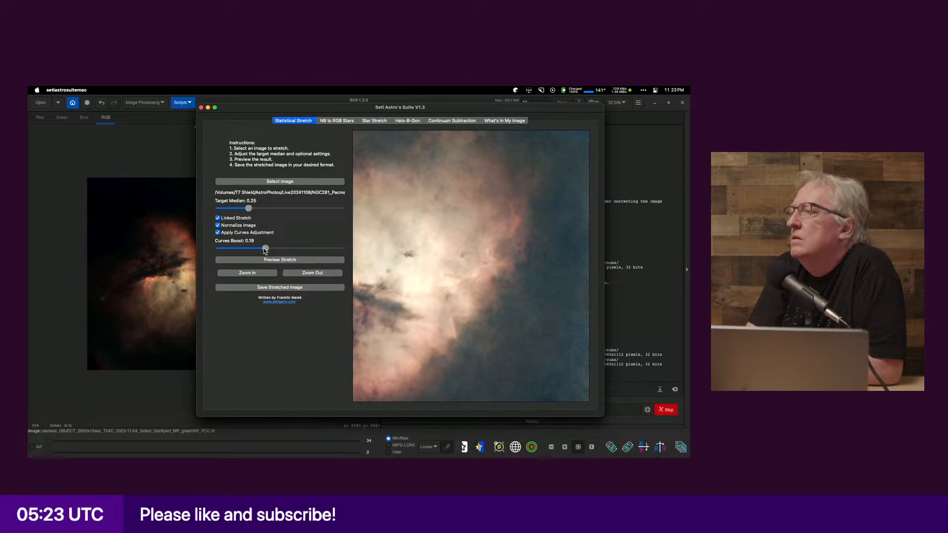
Step: Set the curves boost to 0.15, preview the stretch, and inspect the result across the nebula and background
drag(258, 249, 256, 249)
click(259, 258)
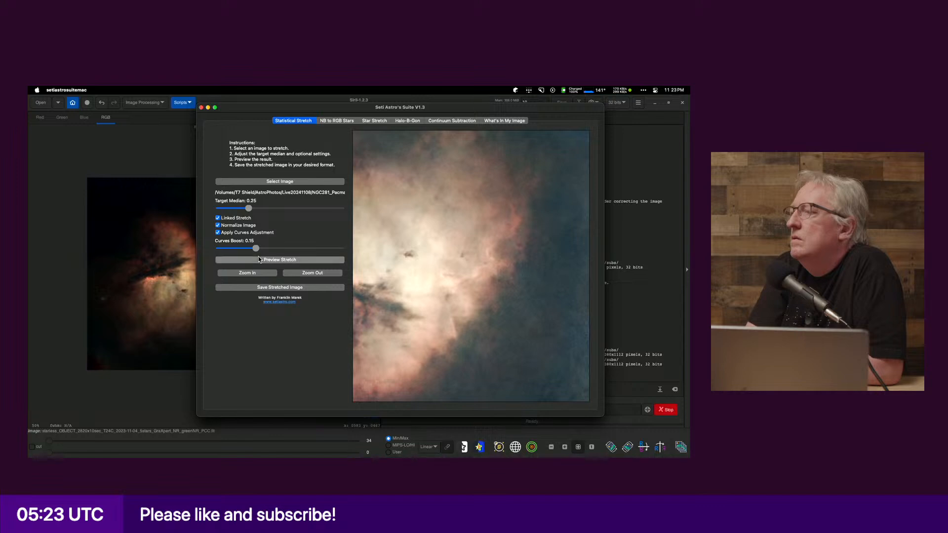
drag(456, 265, 521, 247)
drag(468, 228, 475, 170)
drag(446, 296, 418, 332)
click(304, 273)
click(304, 272)
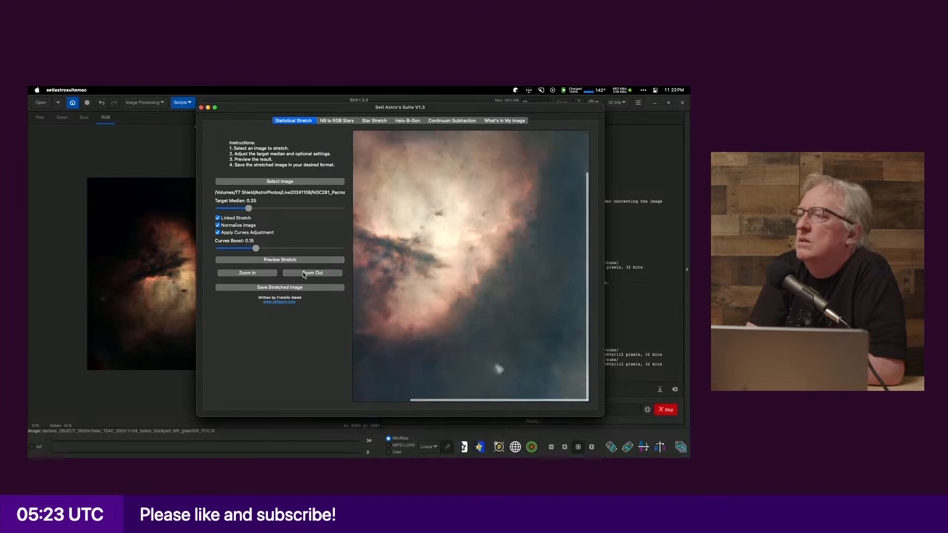
Step: Save the stretched starless image in the subs folder as a .fits file, keeping the suggested name ending in greenNR_PCC_stretched, and confirm the bit depth
click(303, 287)
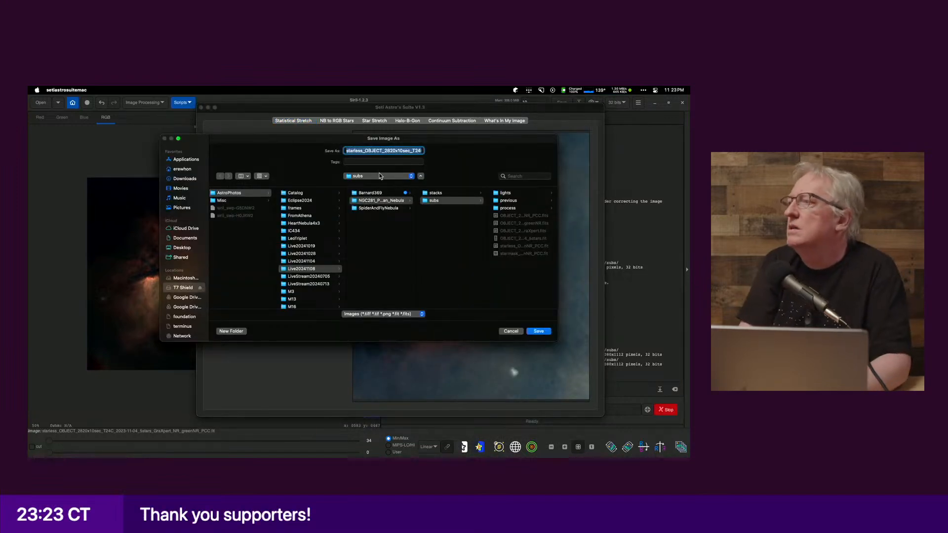
key(Right)
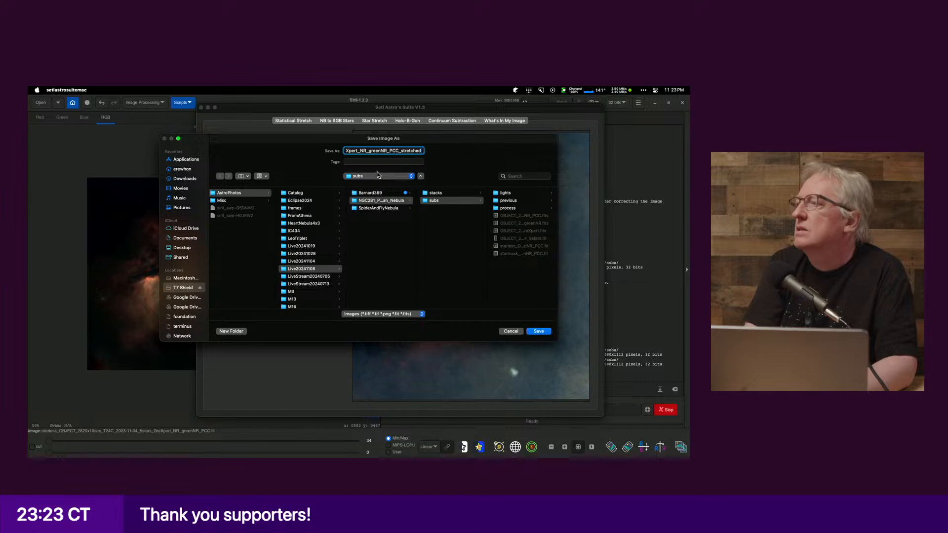
text(.fits)
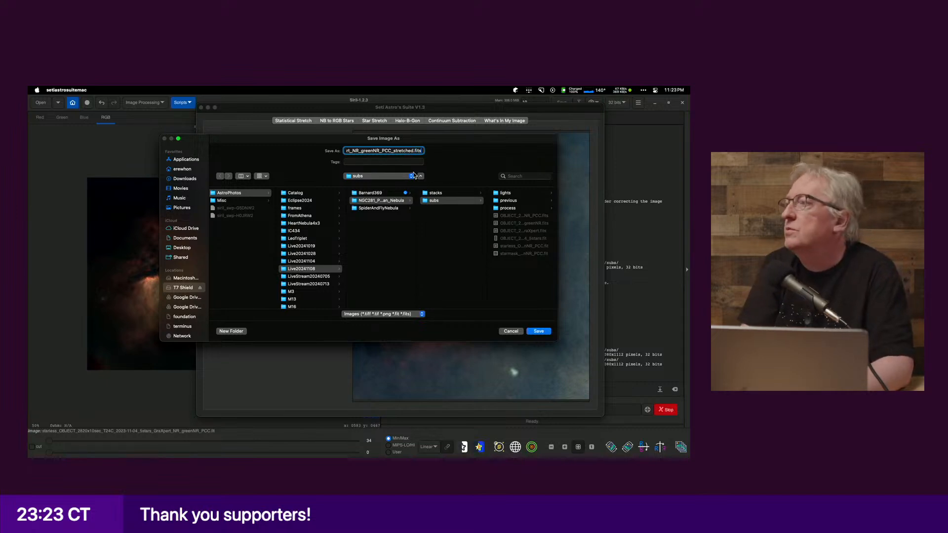
click(538, 331)
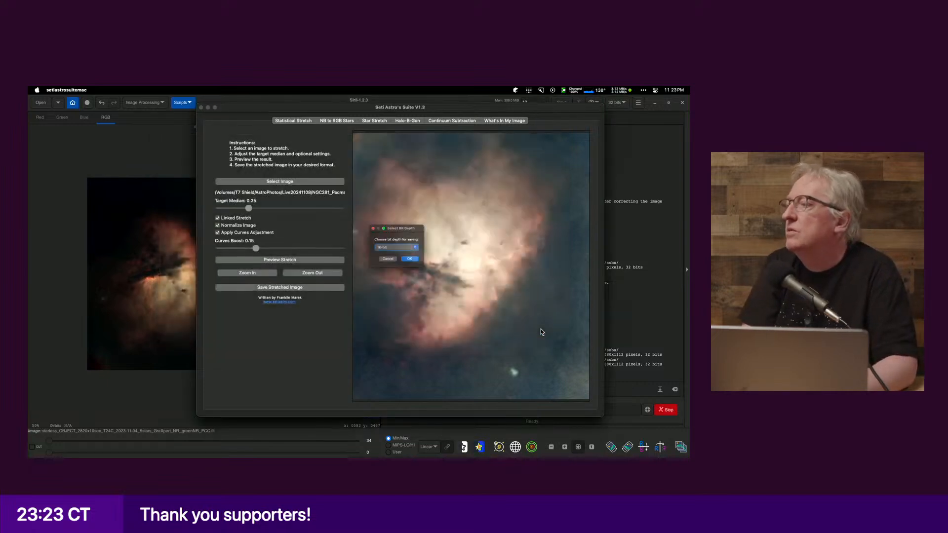
click(409, 249)
click(408, 262)
click(409, 263)
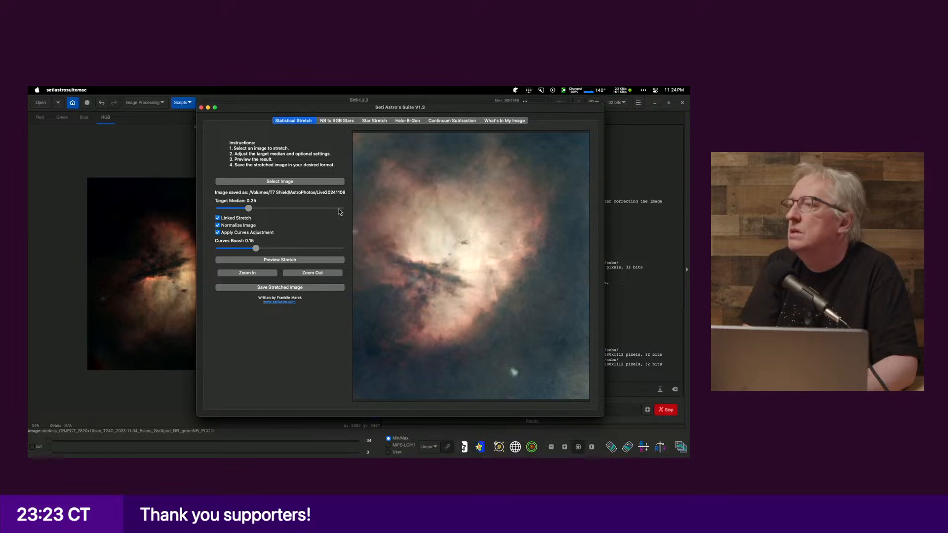
Step: Bring up the Star Stretch tool
click(375, 121)
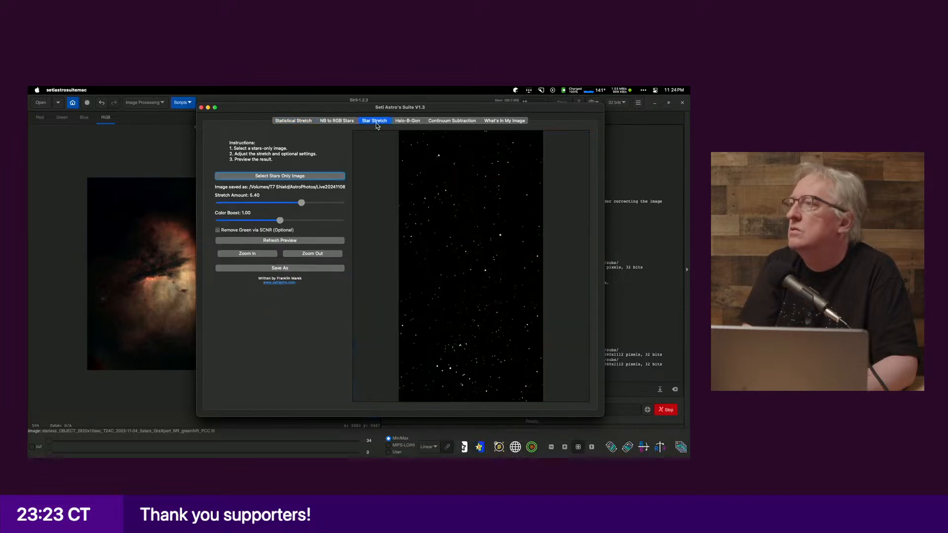
Step: Load the starmask image from the subs folder and preview its stretch at increasing amounts, ending with a stretch amount of 6.69
click(281, 177)
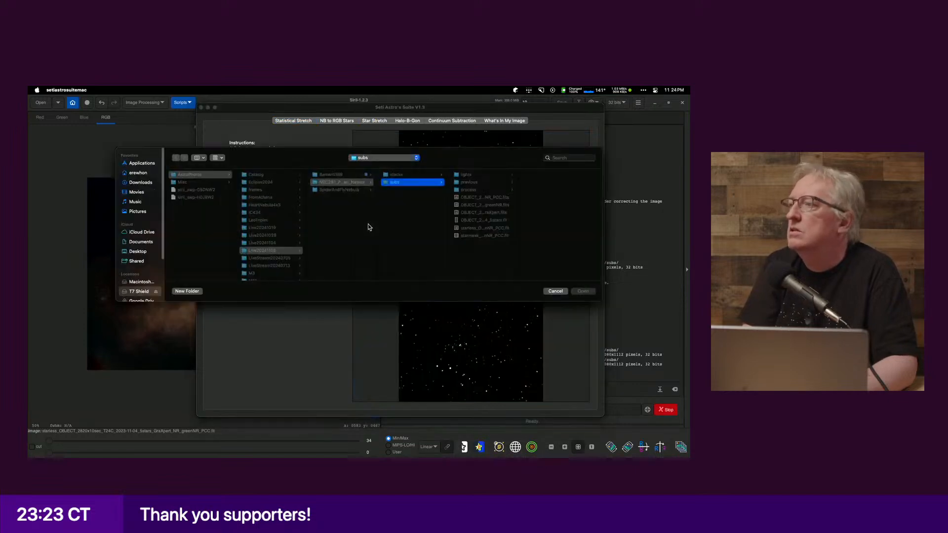
double_click(475, 237)
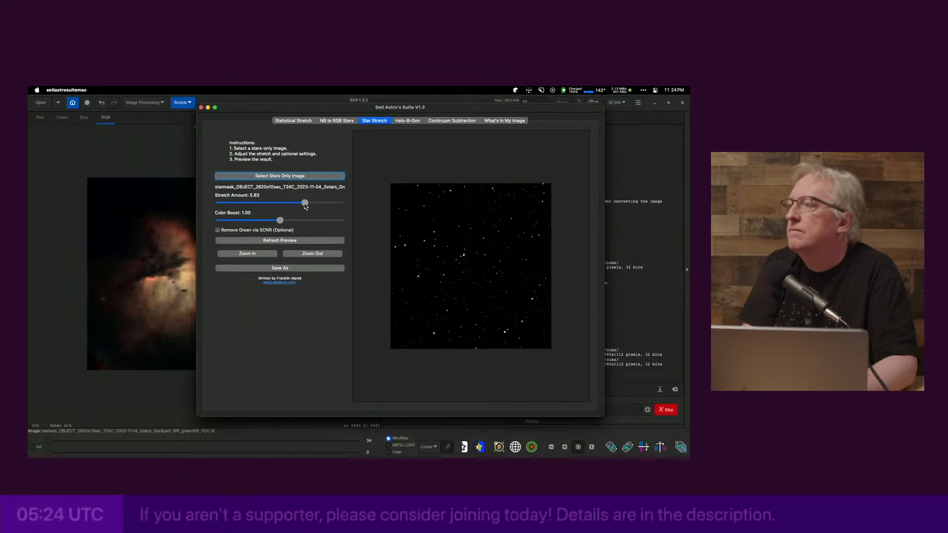
drag(301, 204, 318, 204)
click(301, 240)
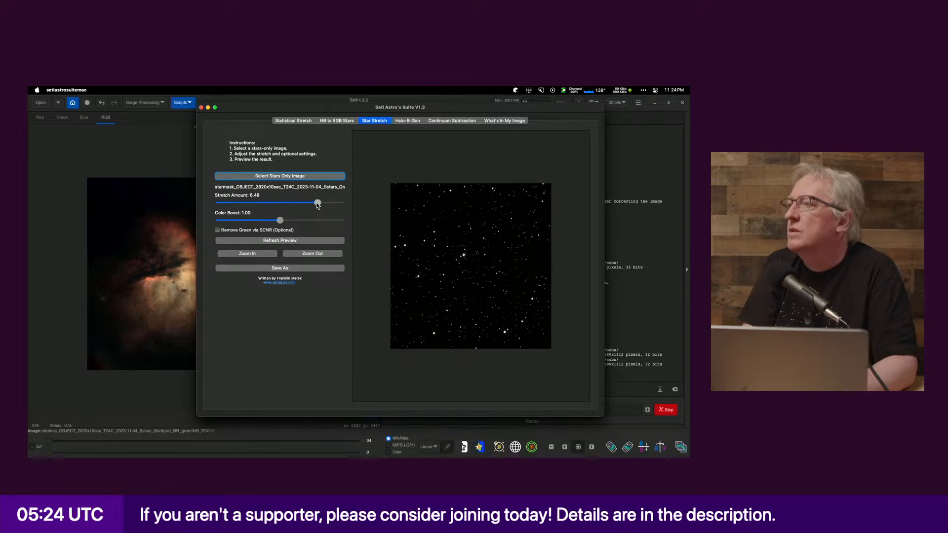
click(298, 240)
drag(319, 203, 322, 206)
click(301, 241)
click(311, 241)
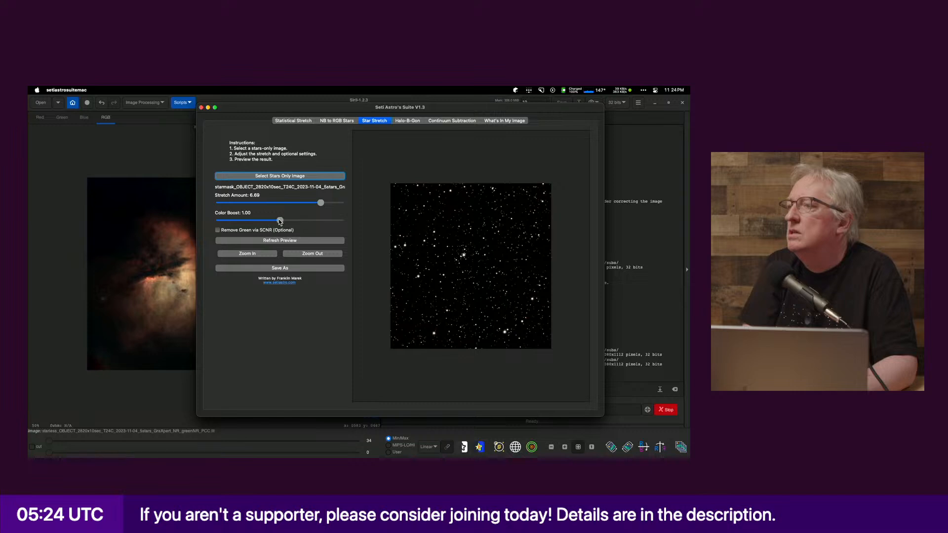
Step: Enlarge the star preview, try a color boost of 1.41, and settle on a color boost of 1.03
mouse_move(280, 221)
mouse_down()
mouse_move(299, 221)
mouse_move(283, 219)
mouse_up()
click(298, 241)
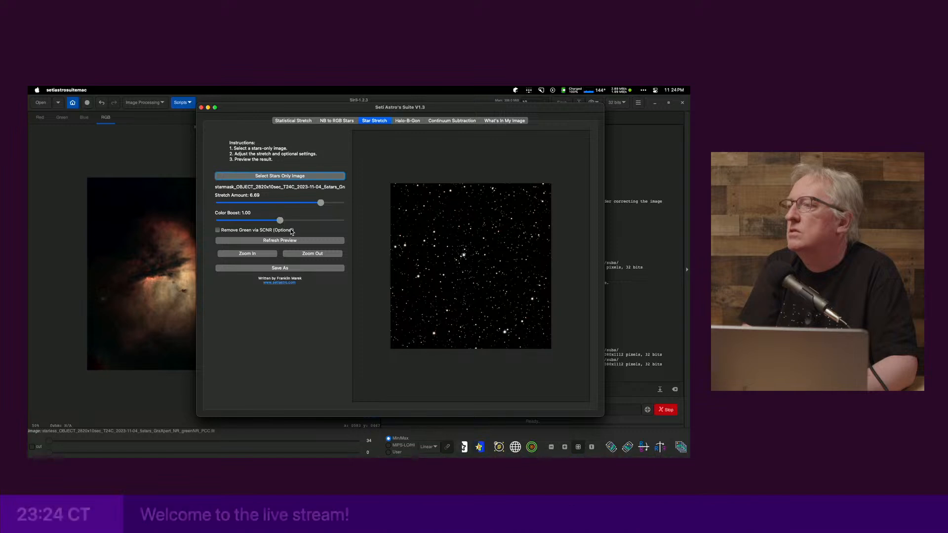
click(290, 241)
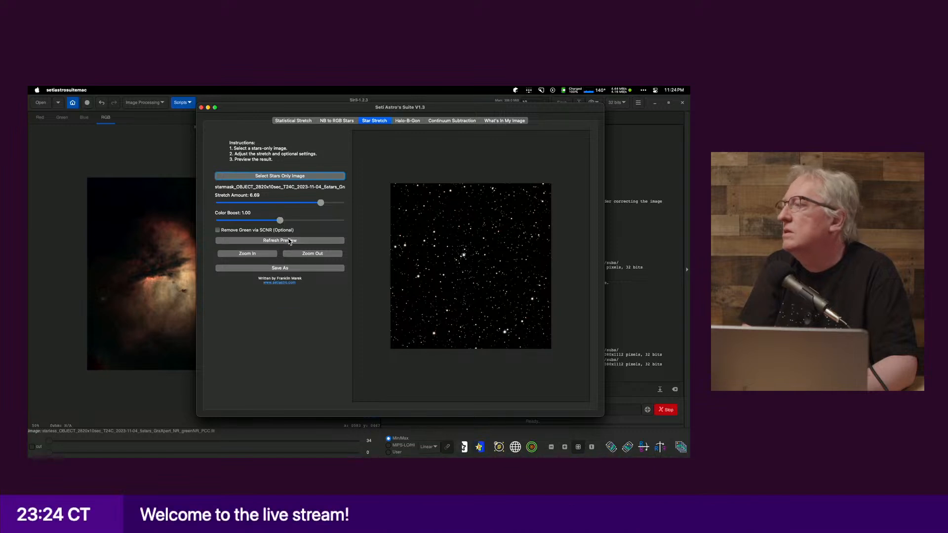
click(257, 254)
click(257, 254)
click(258, 254)
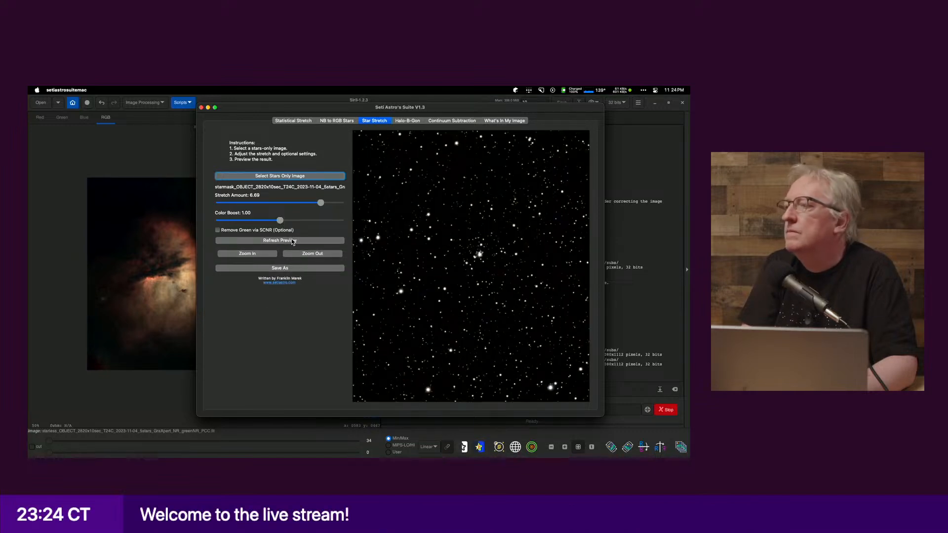
click(305, 221)
click(295, 240)
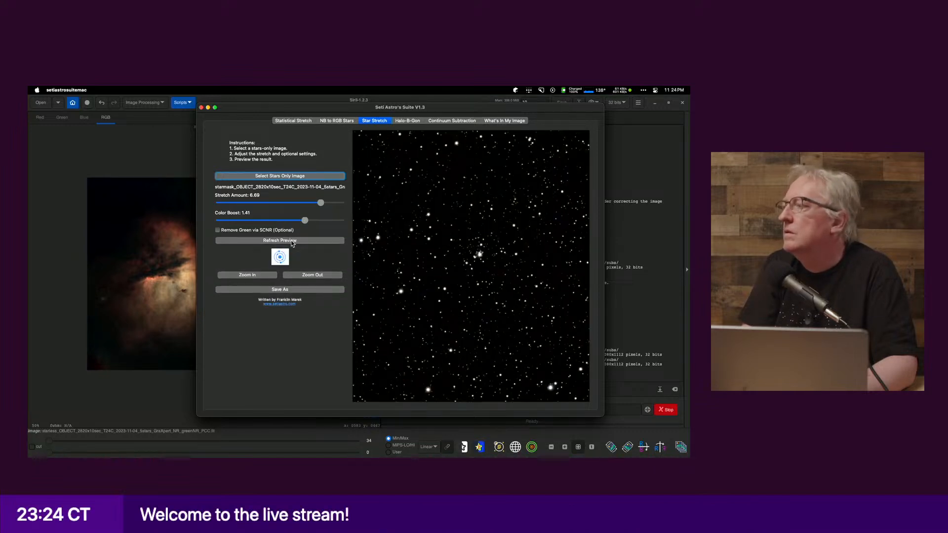
click(281, 238)
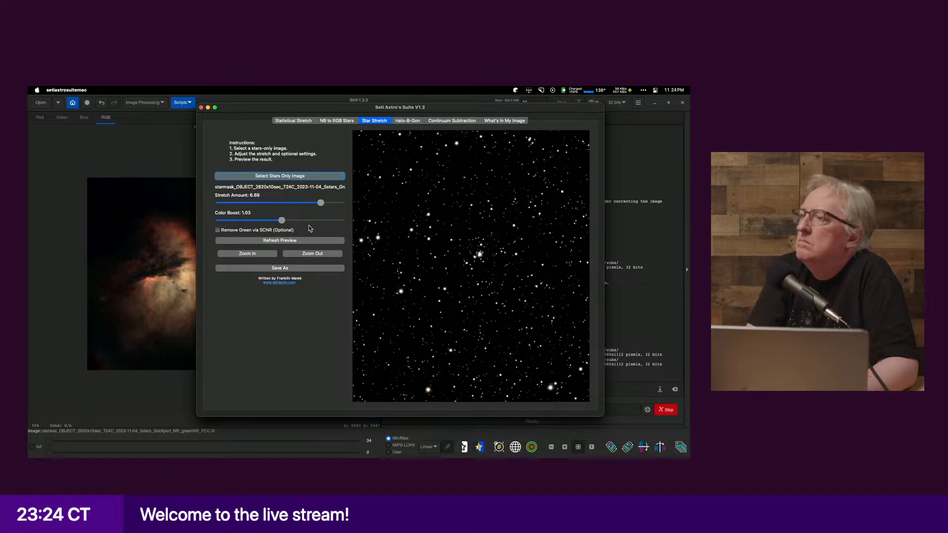
Step: Save the stretched stars-only image in the subs folder as a .fits file, keeping the suggested name ending in greenNR_PCC_stretched, and confirm the bit depth
click(284, 269)
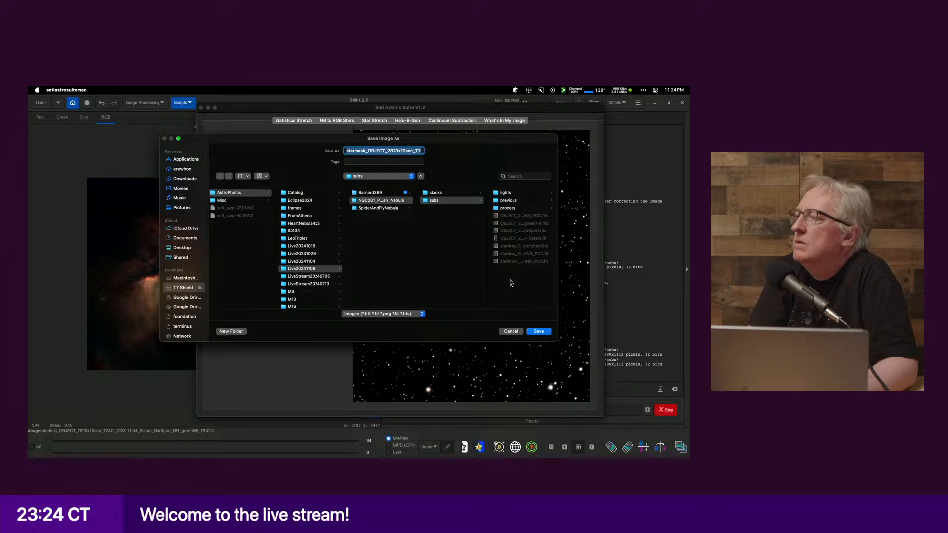
key(Right)
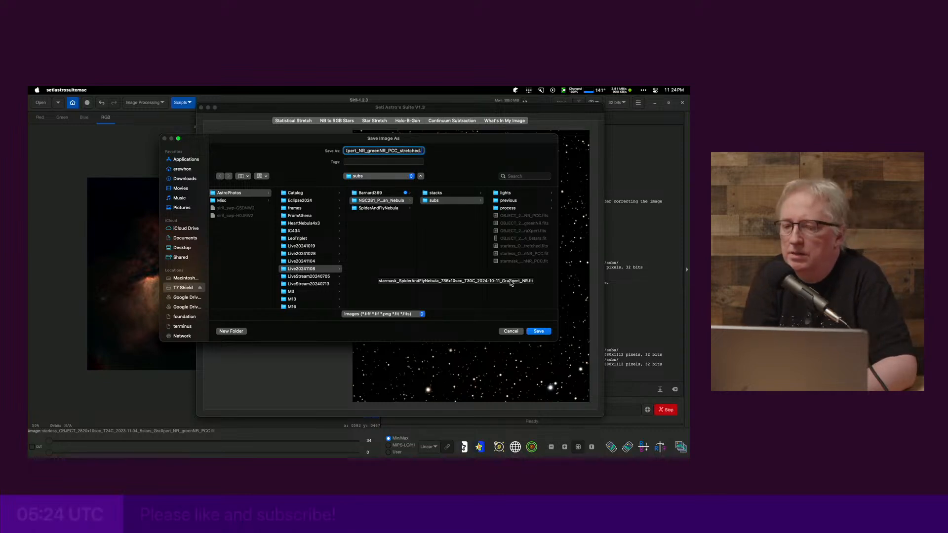
text(fits)
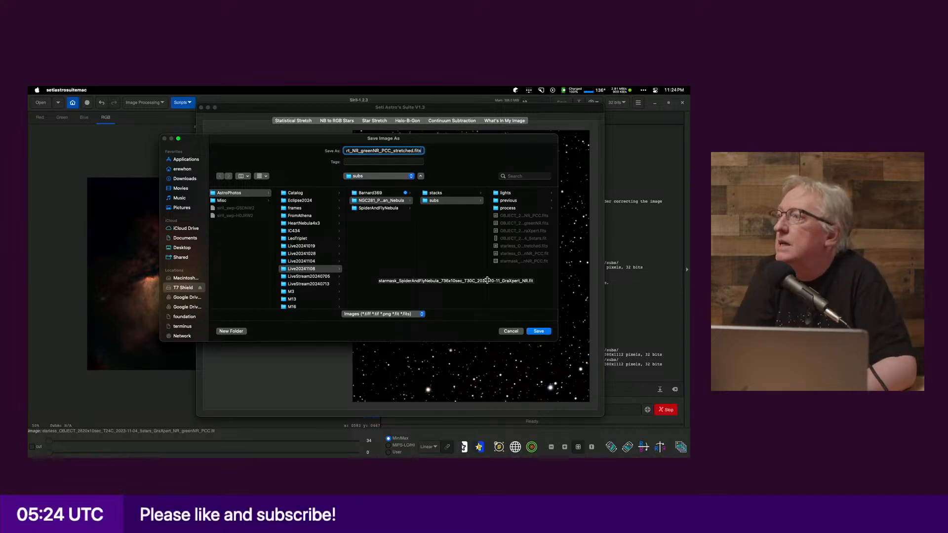
click(541, 332)
click(395, 249)
click(396, 261)
click(411, 264)
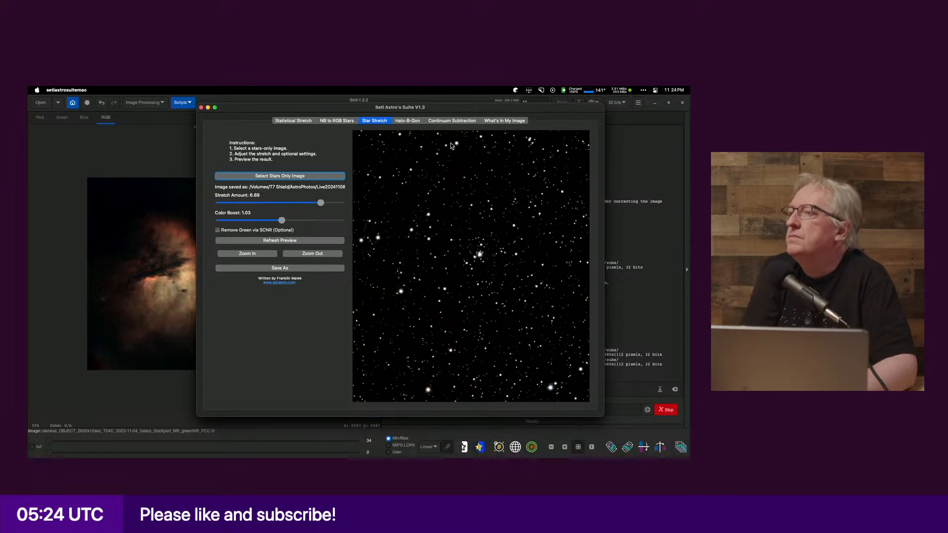
Step: Switch to Siril, open the stretched starless .fits image from the subs folder, and inspect it at full size and fitted to the window
key(super+Tab)
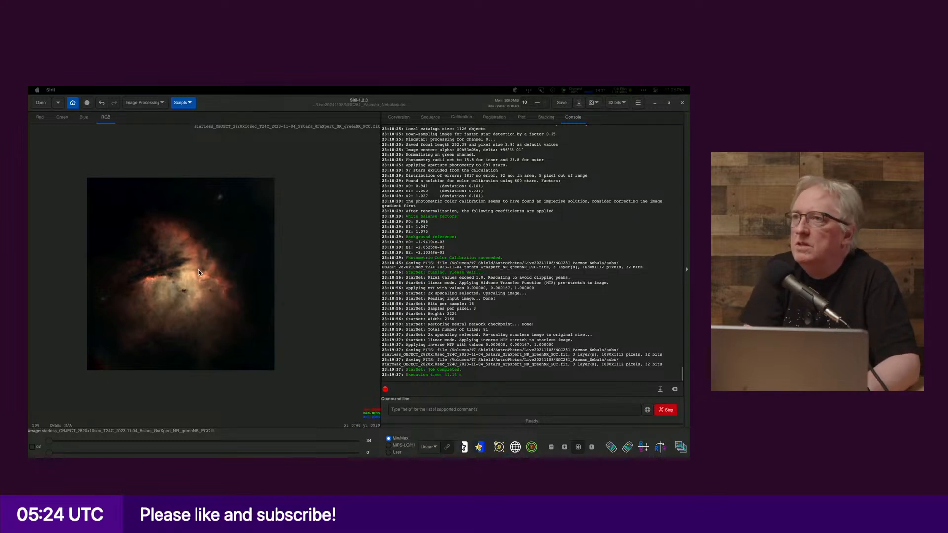
click(41, 105)
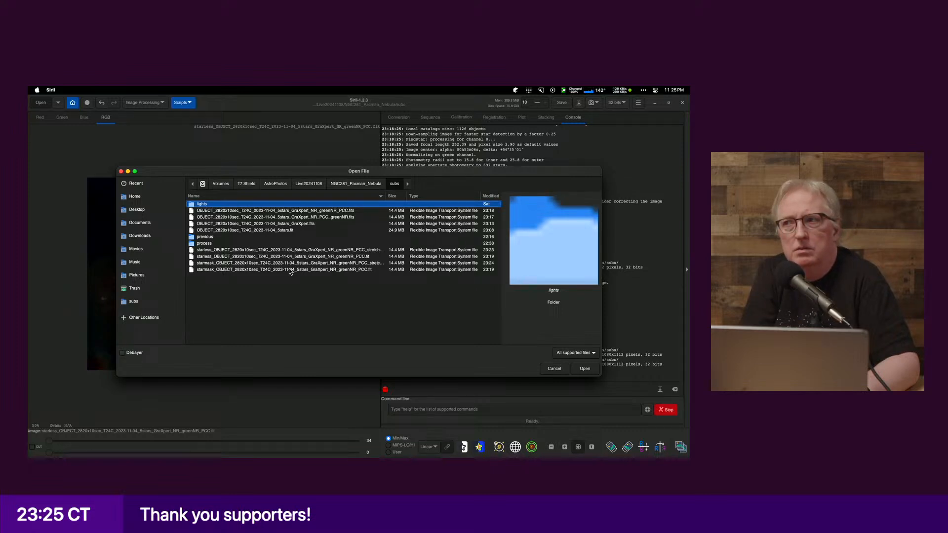
click(313, 256)
click(318, 251)
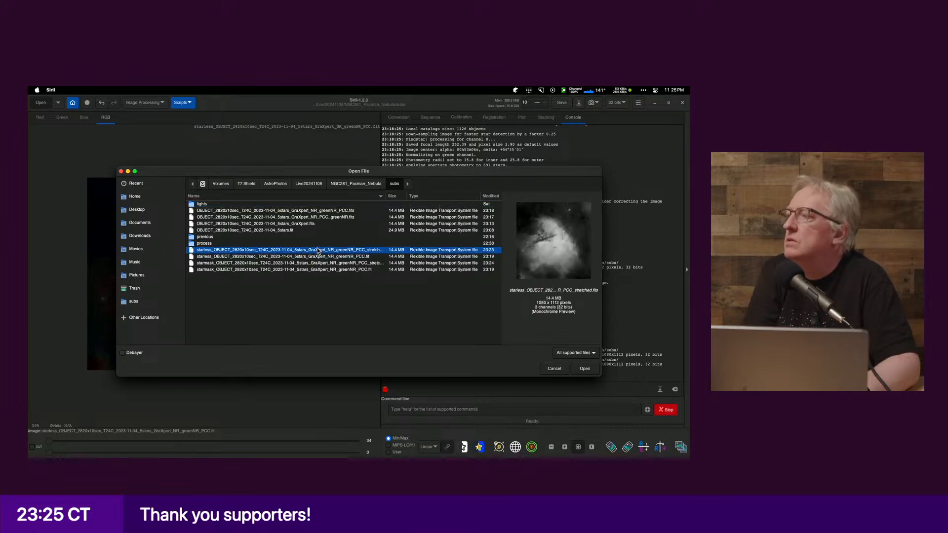
click(318, 254)
click(319, 251)
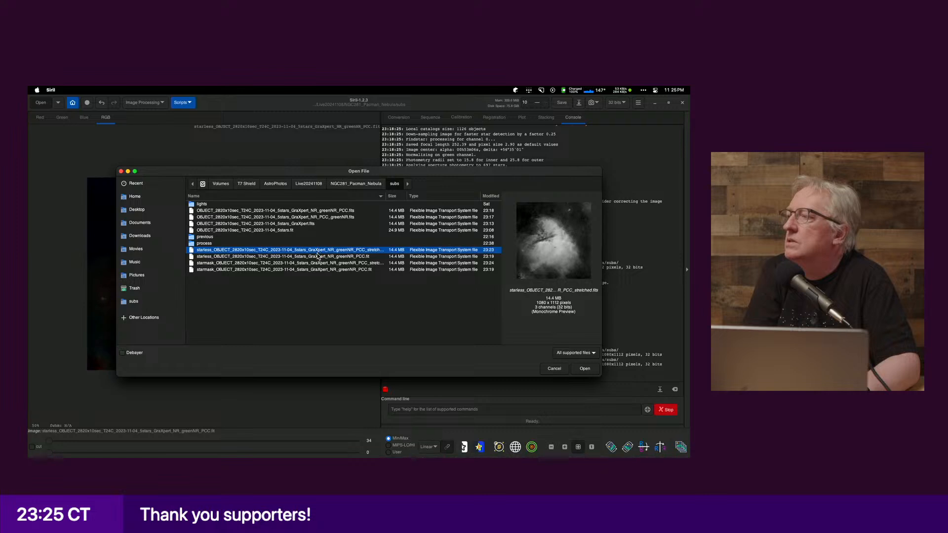
double_click(318, 251)
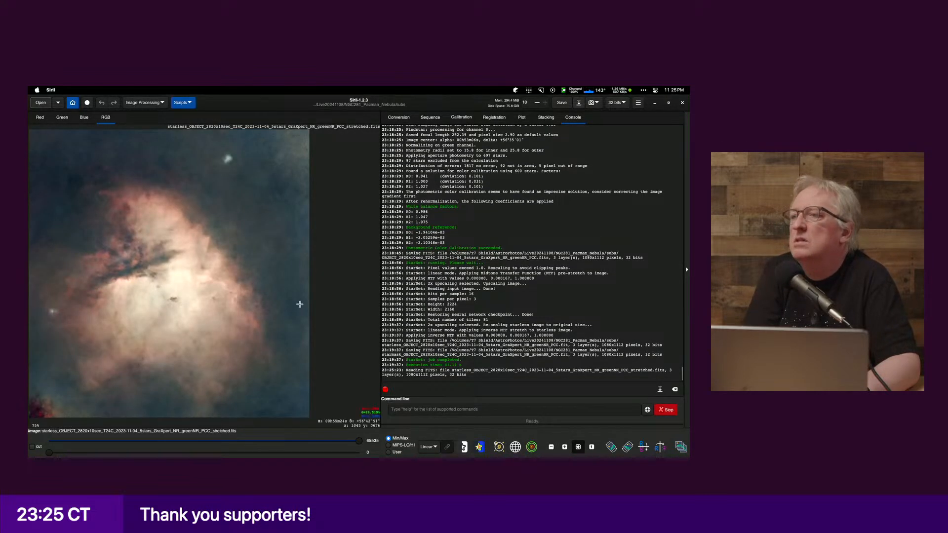
scroll(223, 242, up, 10)
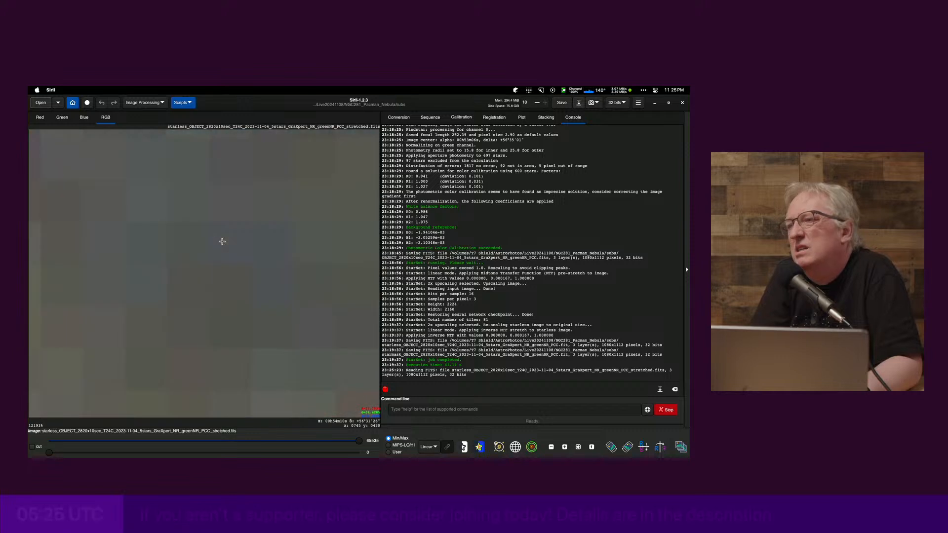
click(578, 447)
click(591, 447)
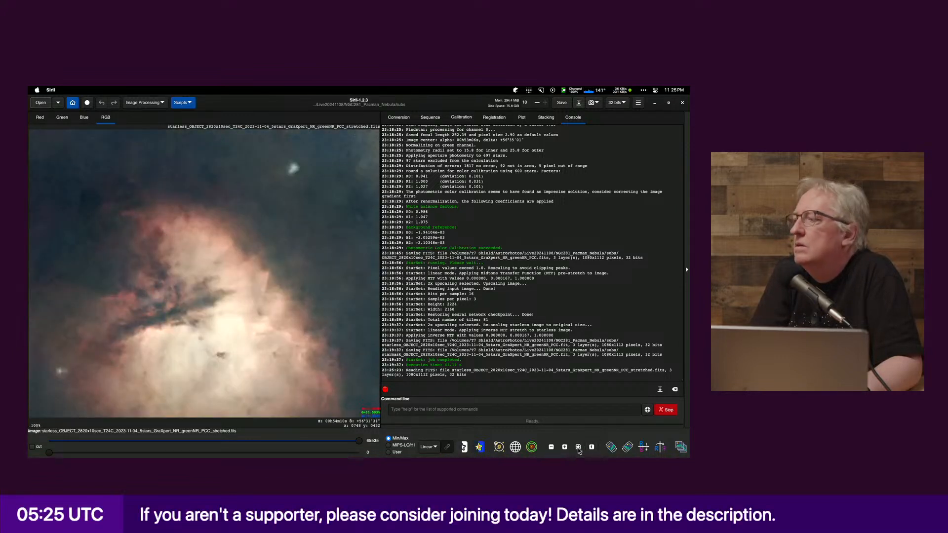
click(578, 447)
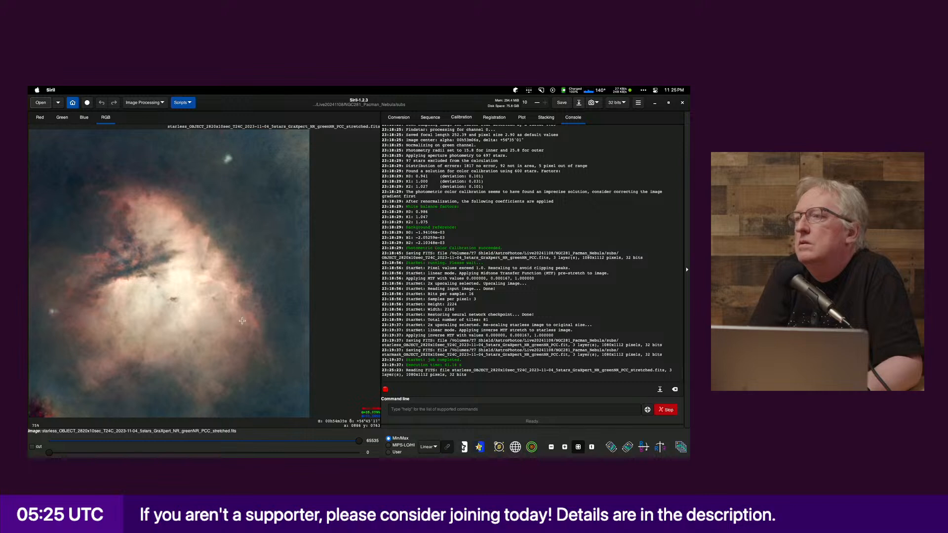
Step: Open the unstretched starless image ending in greenNR_PCC.fit to compare it with the stretched version, and bring up the file chooser again
click(41, 102)
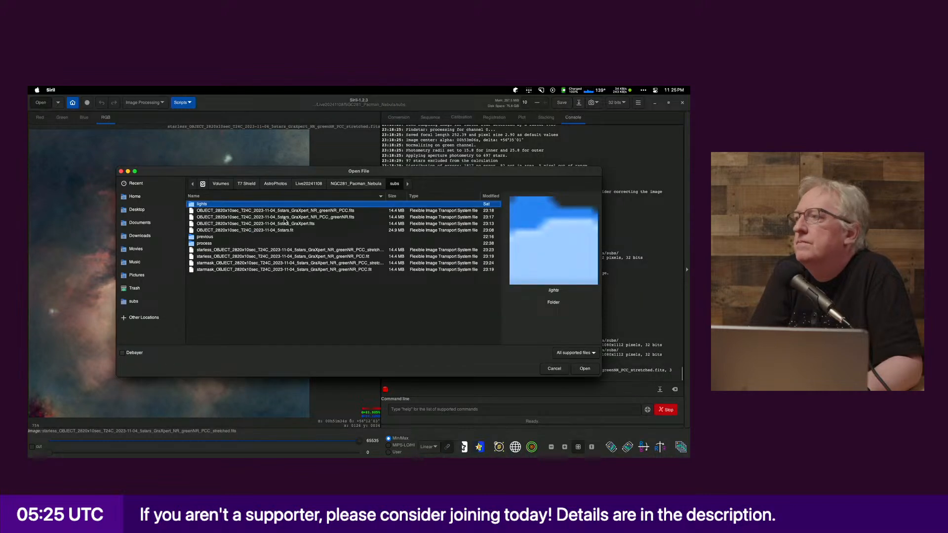
double_click(336, 257)
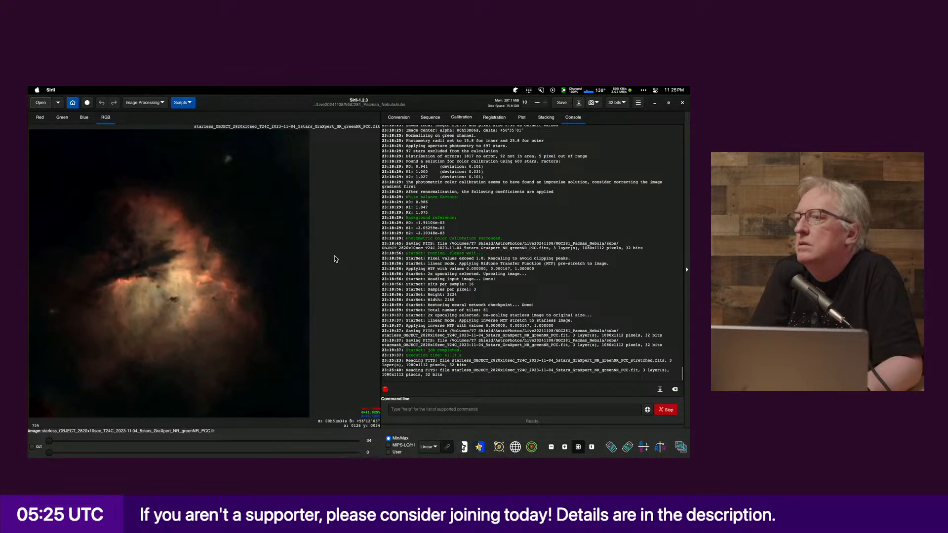
click(46, 103)
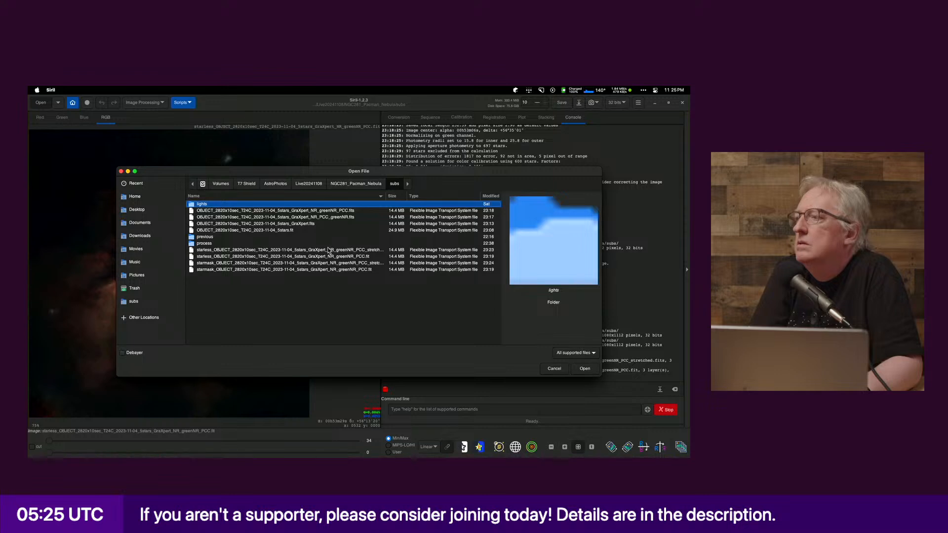
Step: Open the starless NR_greenNR_PCC_stretched FITS file from the subs folder, and switch to the Siril 1.3.4 window
double_click(327, 249)
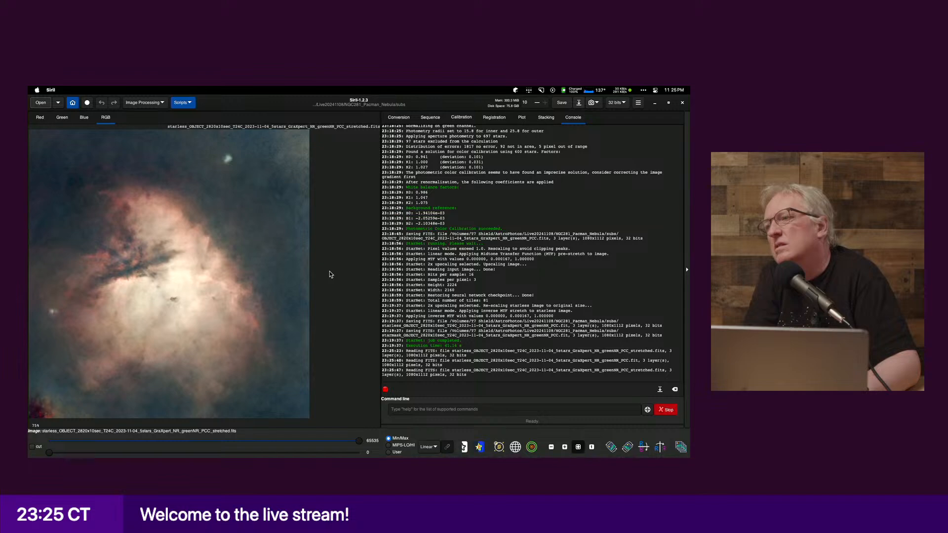
key(super+Tab)
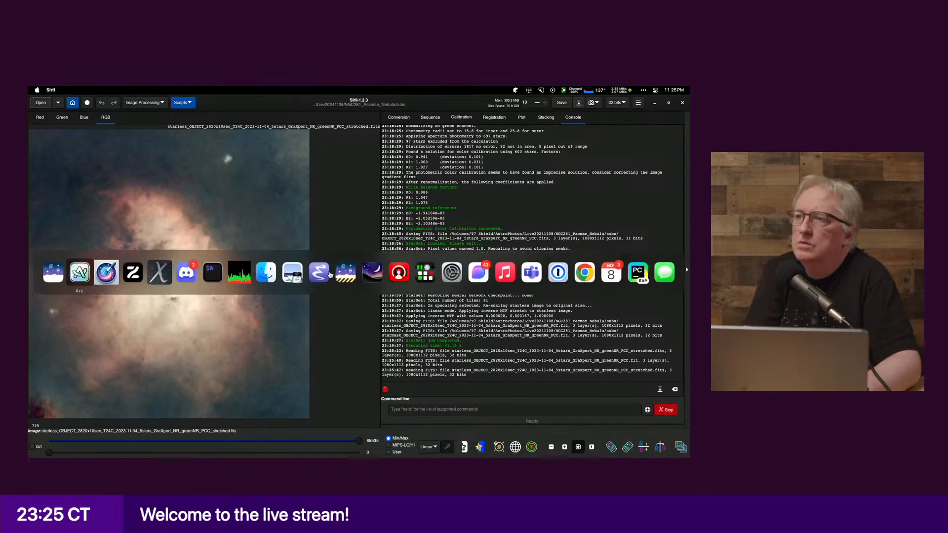
key(super+Tab)
key(super+Tab)
key(super+Tab)
key(super+Tab)
key(super+Tab)
key(super+Tab)
key(super+Tab)
key(super+Tab)
key(super+Tab)
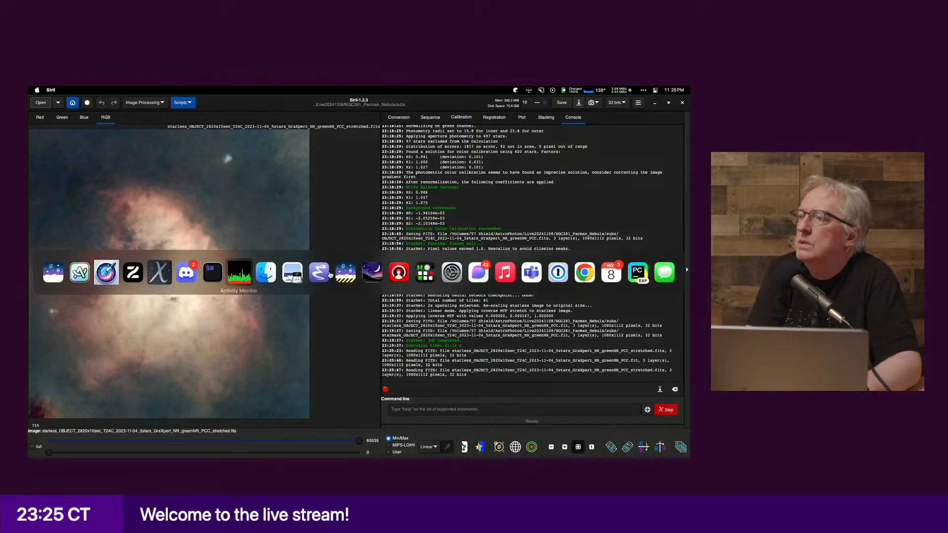
key(super+Tab)
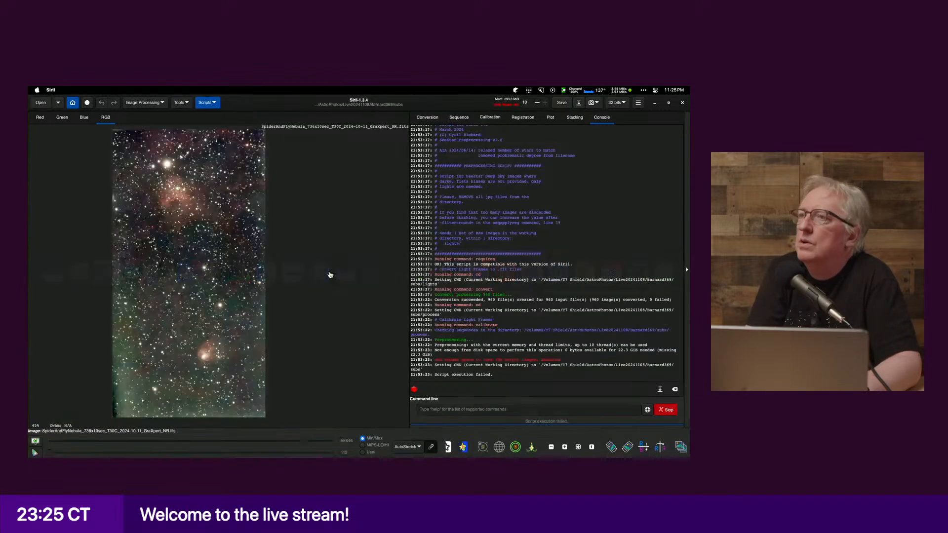
Step: Open the starless NR_greenNR_PCC_stretched FITS file from the Live20241108/NGC281_Pacman_Nebula/subs folder
click(42, 103)
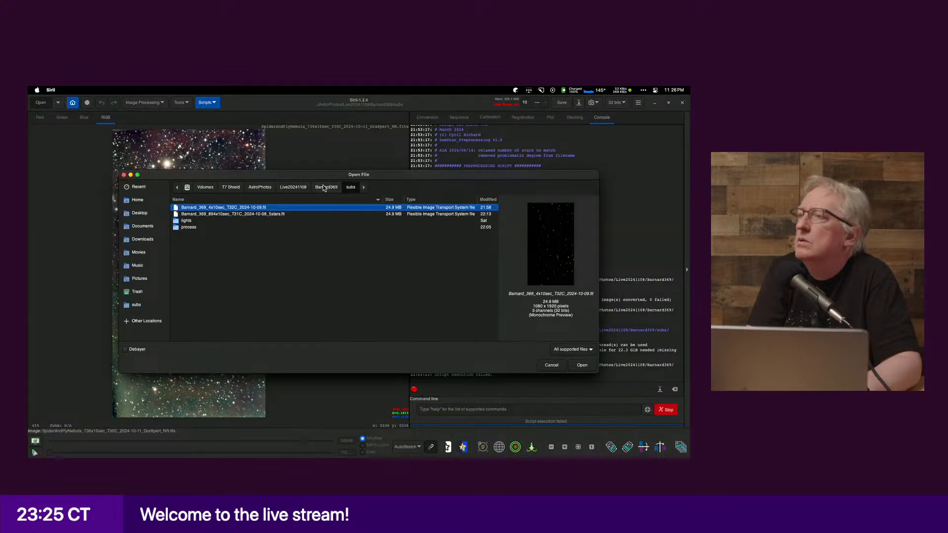
click(293, 187)
double_click(207, 215)
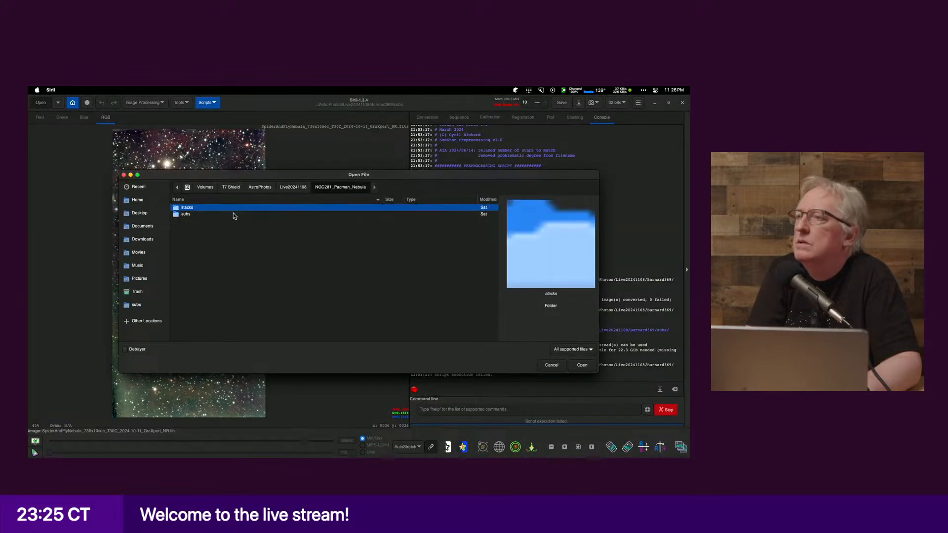
double_click(221, 214)
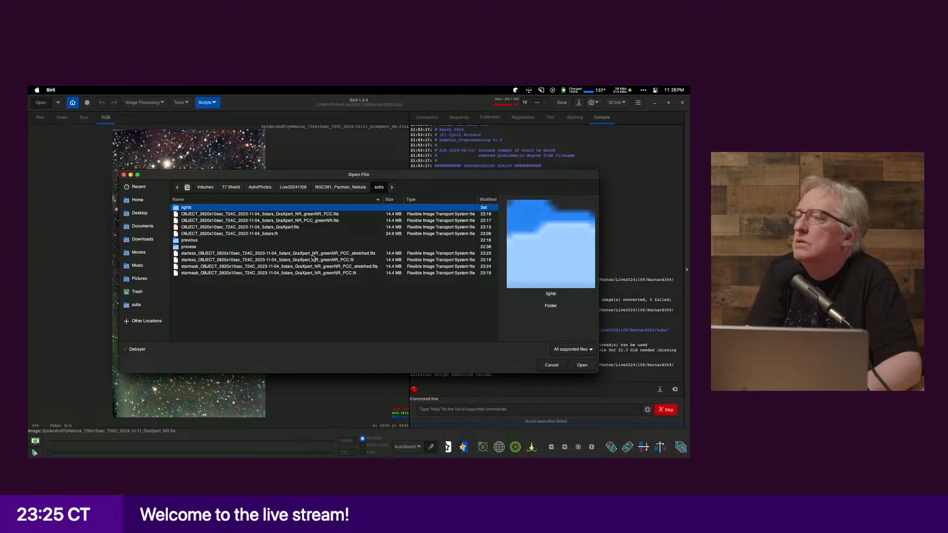
double_click(312, 255)
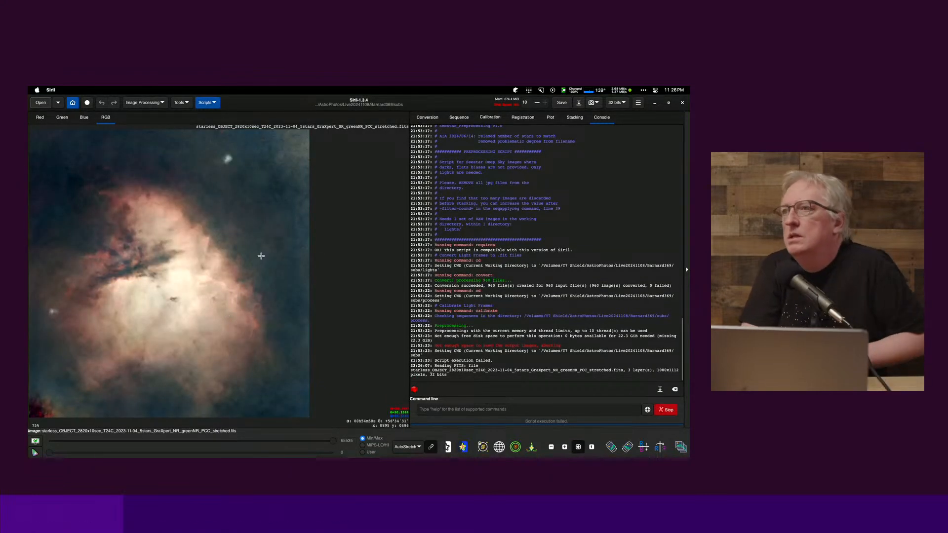
Step: Start a Curves Transformation on the starless image and place its dialog clear of the nebula
click(149, 103)
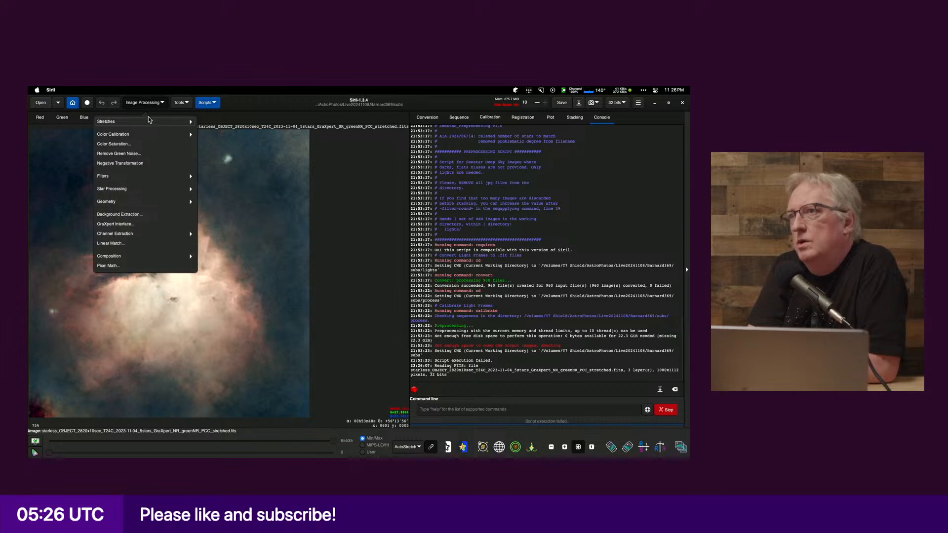
click(148, 135)
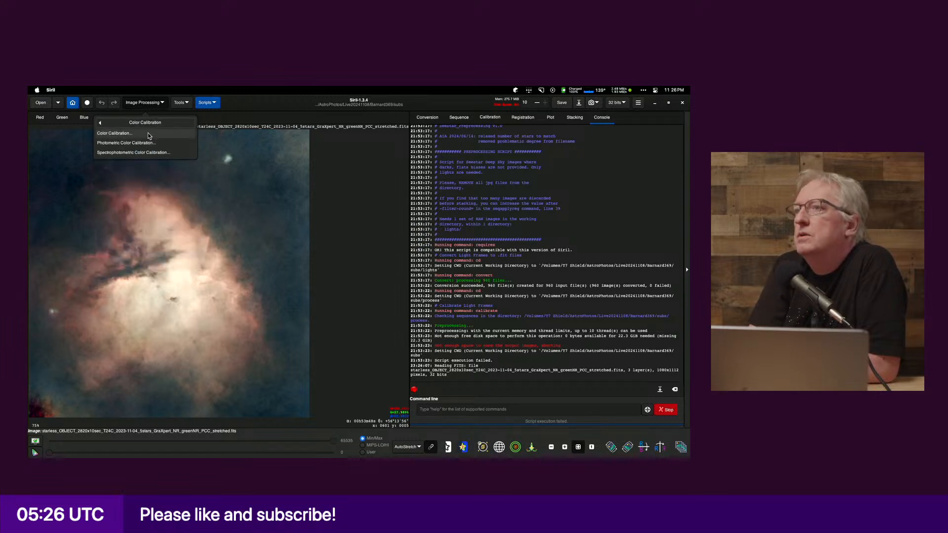
click(143, 121)
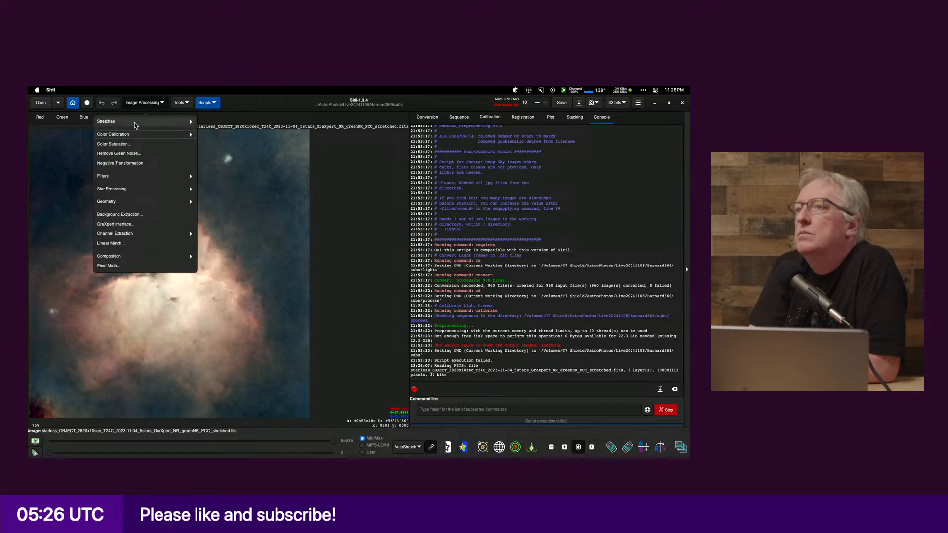
click(137, 122)
click(125, 147)
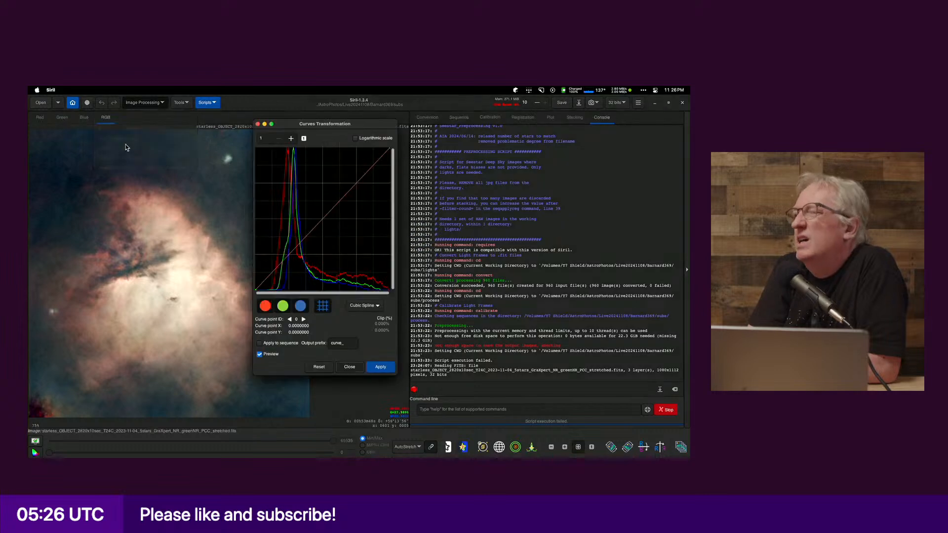
drag(355, 124, 428, 122)
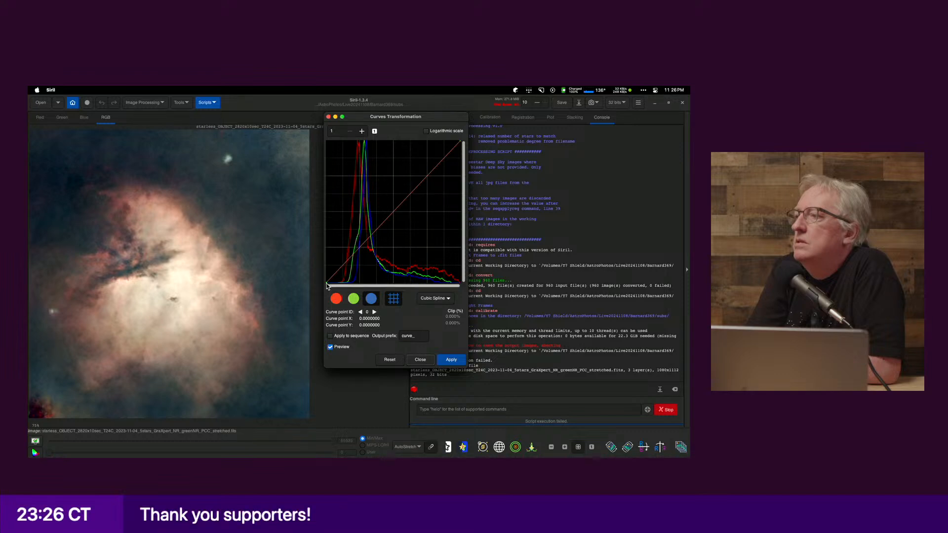
Step: Try black-point positions on the curve between about X 0.04 and 0.09, and return the point to zero
drag(326, 284, 337, 290)
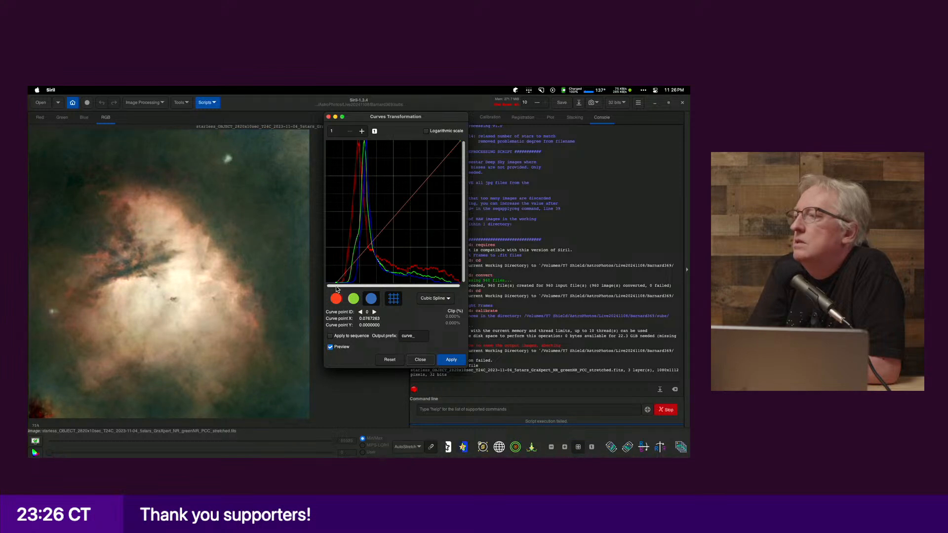
drag(339, 289, 329, 288)
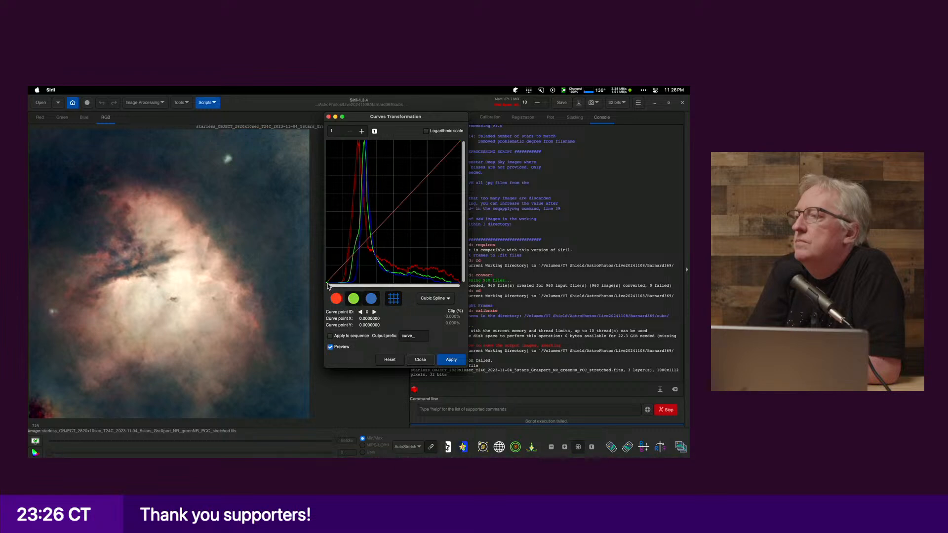
drag(328, 285, 332, 288)
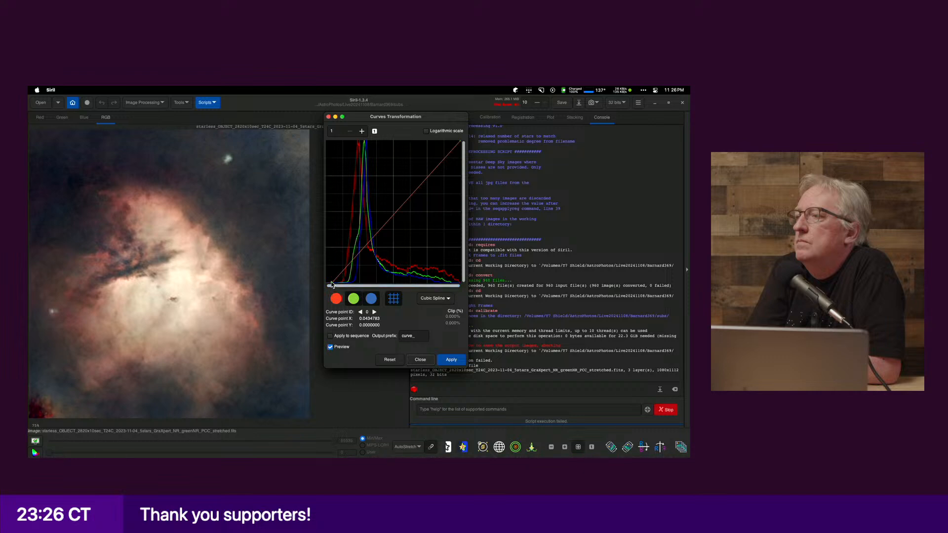
drag(334, 286, 339, 289)
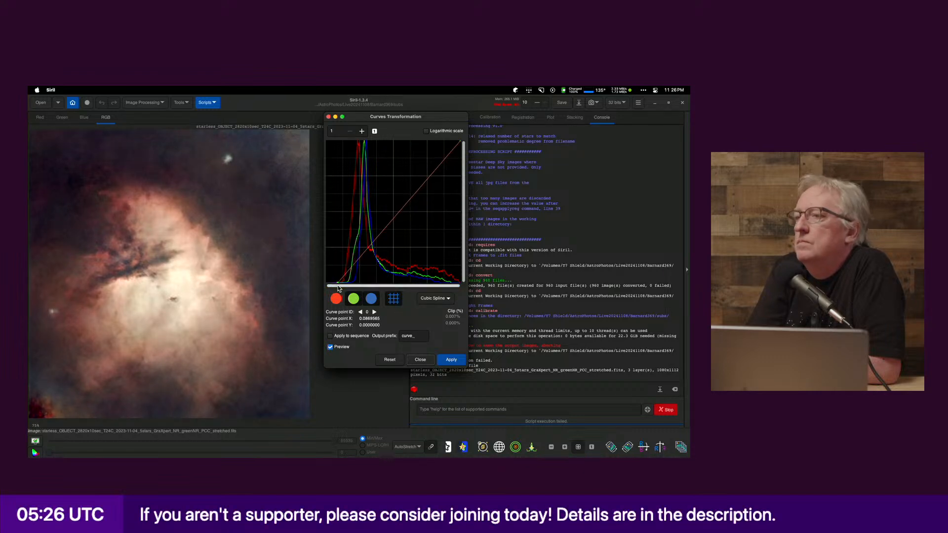
drag(339, 285, 332, 288)
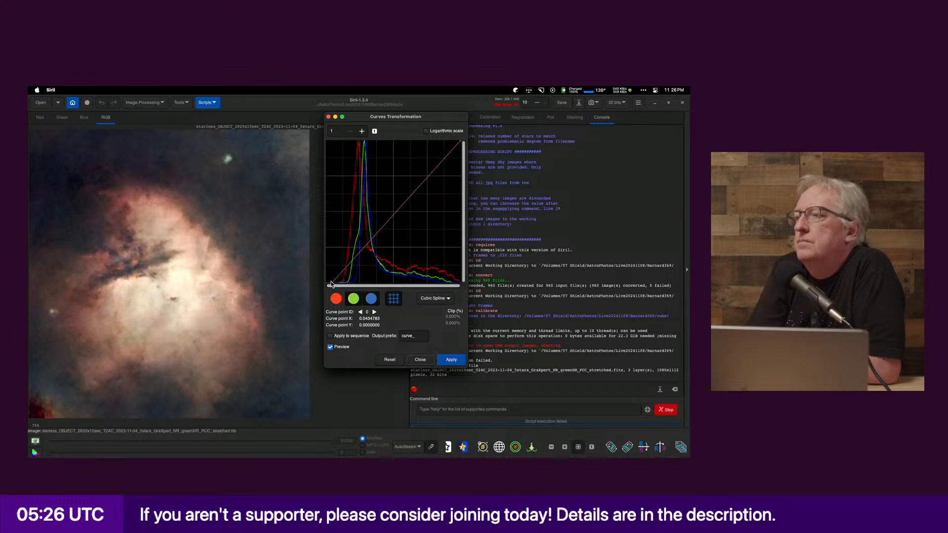
drag(331, 285, 334, 284)
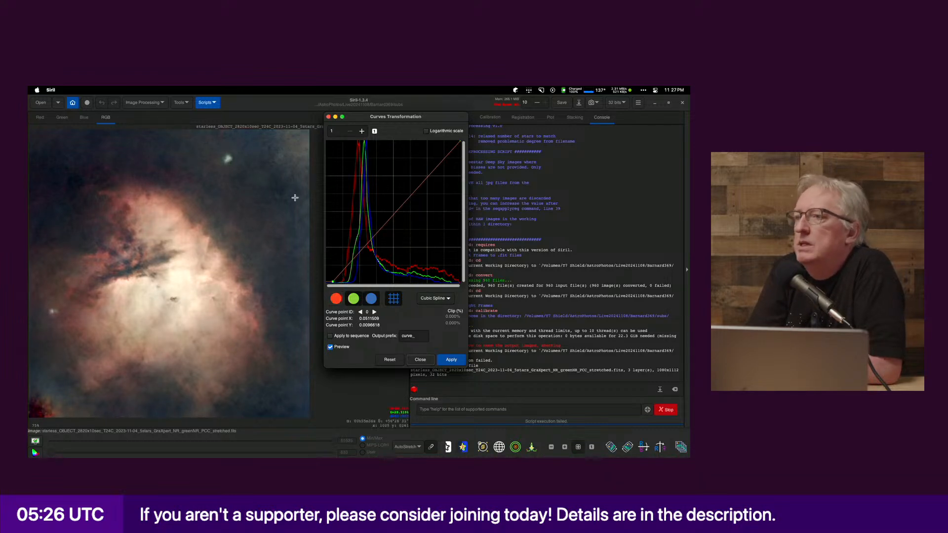
drag(334, 284, 324, 287)
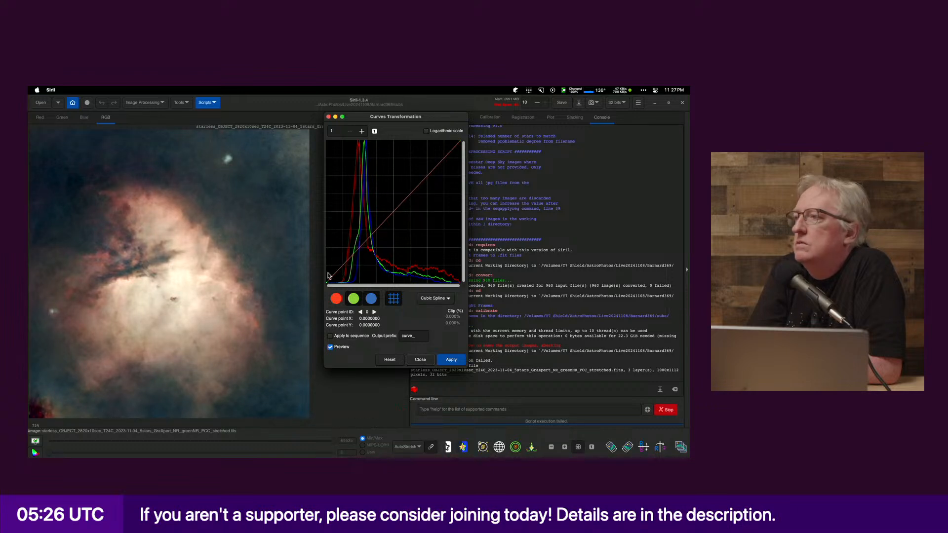
Step: Shift the curve's black point to about X 0.038, Y 0, apply the transformation and close the dialog
drag(327, 284, 332, 286)
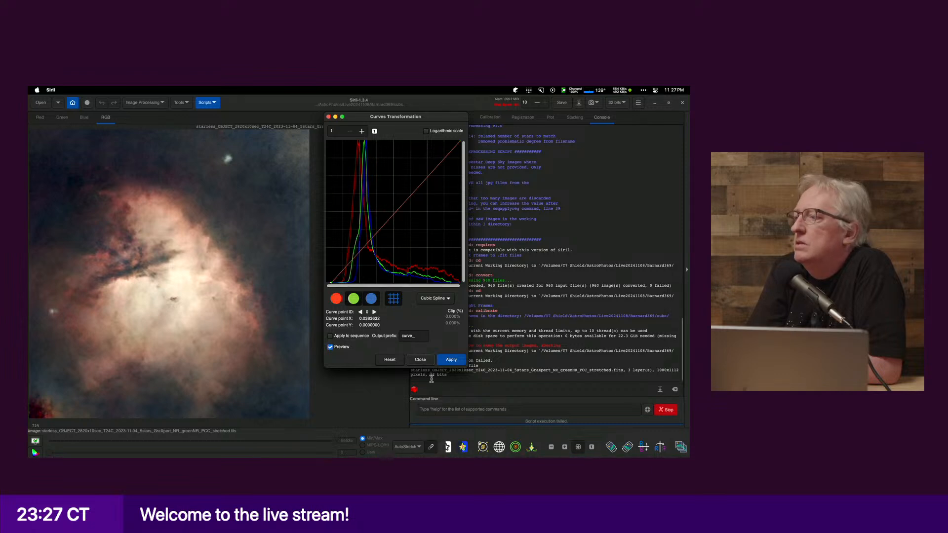
click(451, 360)
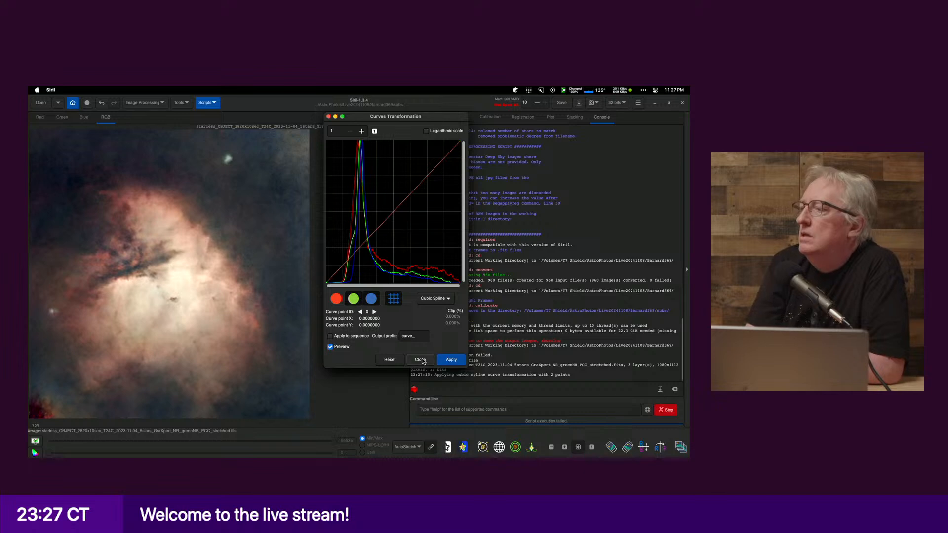
click(422, 361)
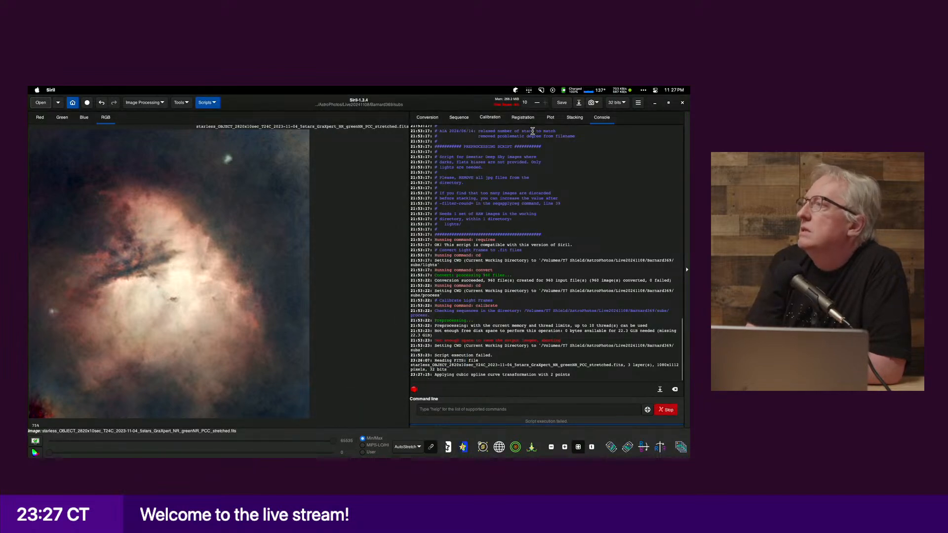
click(579, 103)
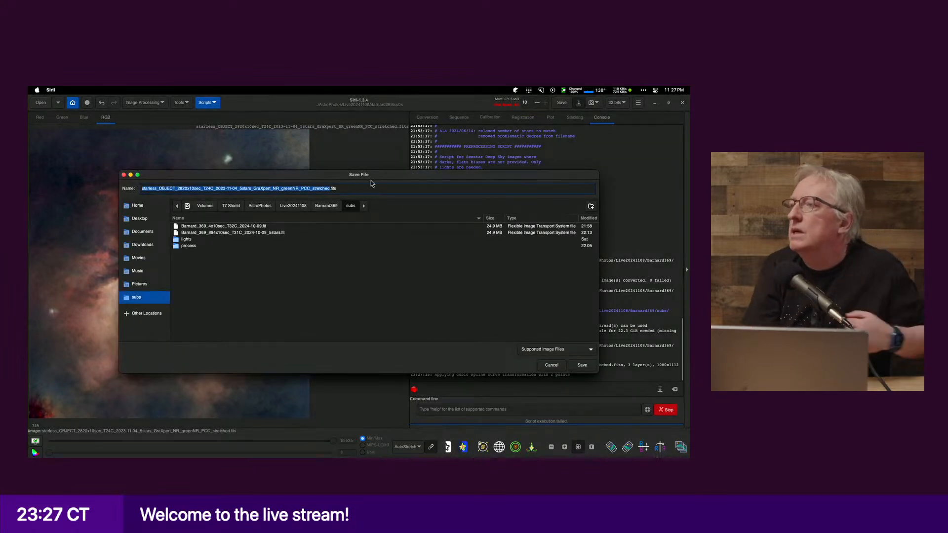
text(_crv)
text(ves)
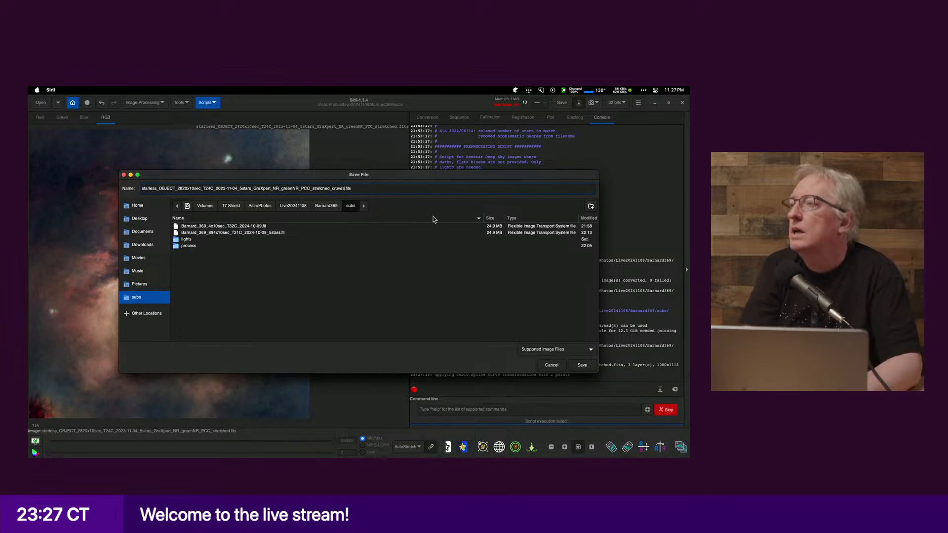
click(582, 365)
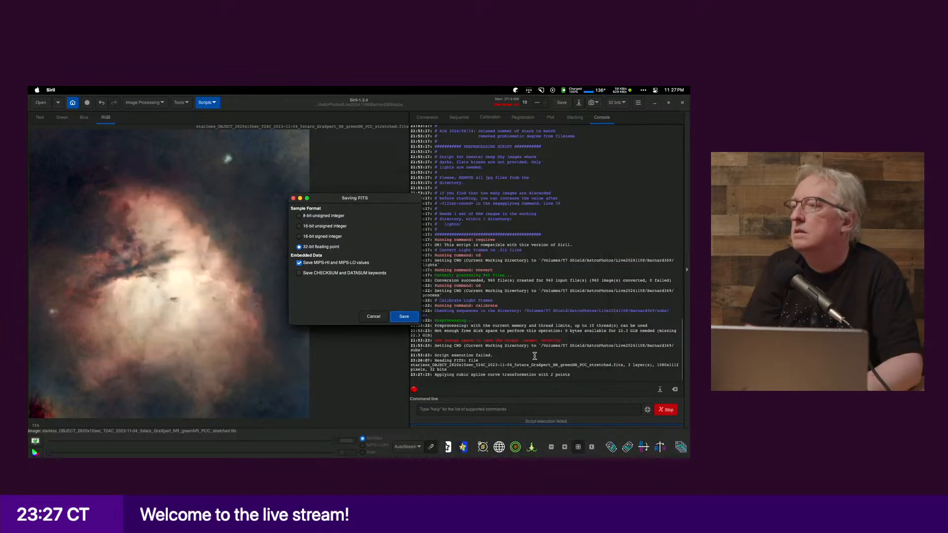
click(374, 317)
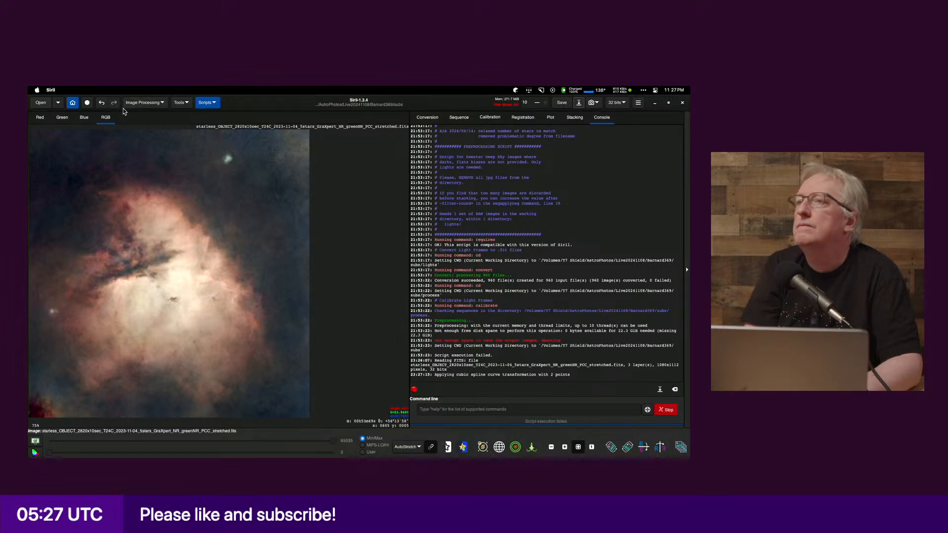
Step: Set the working directory to the subs folder of NGC281_Pacman_Nebula inside Live20241108
click(73, 102)
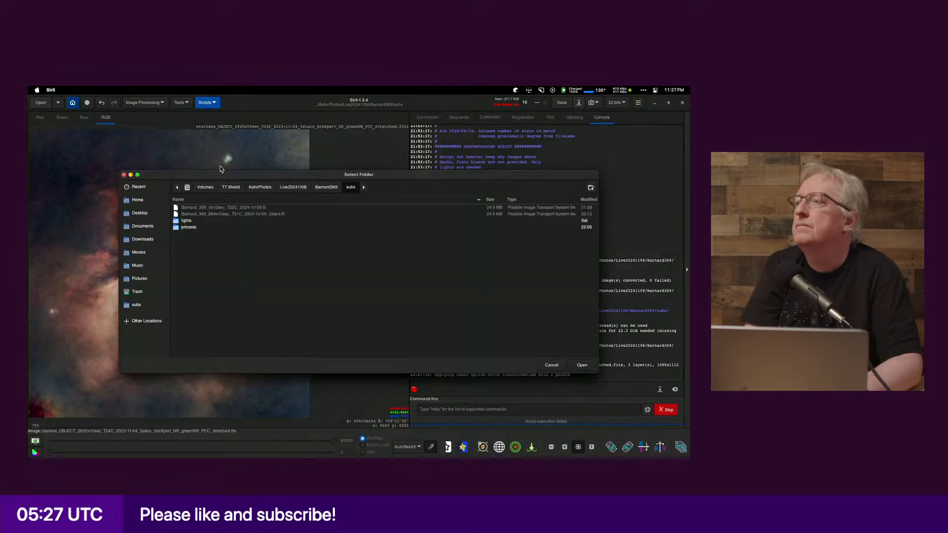
click(294, 188)
double_click(257, 214)
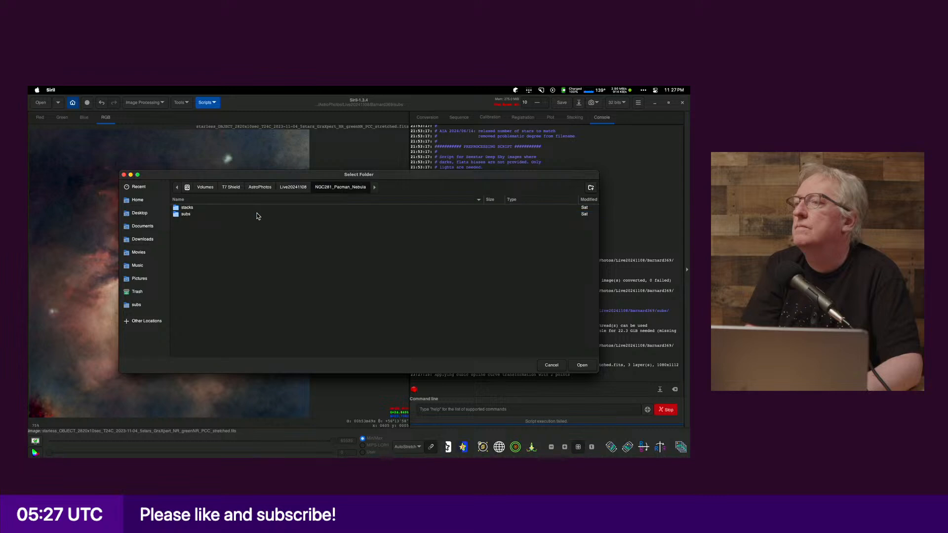
double_click(254, 215)
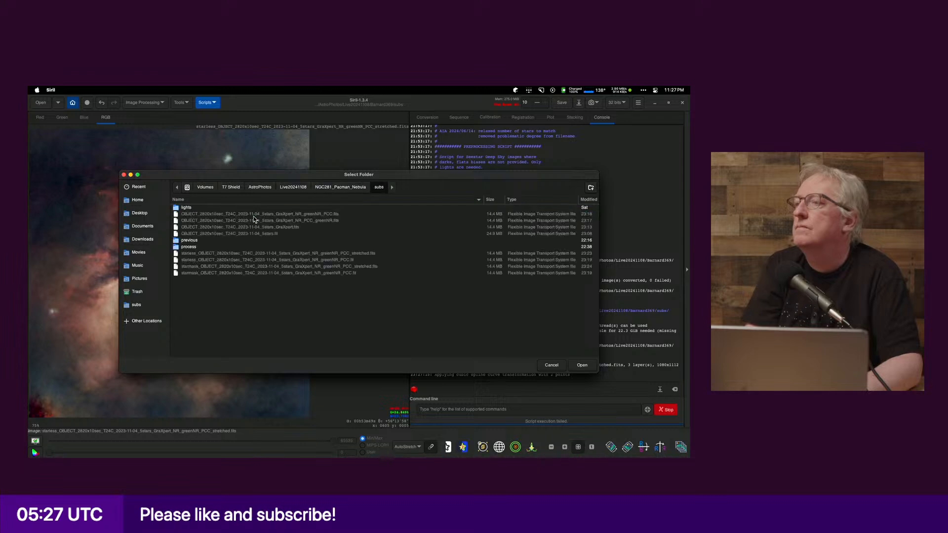
click(582, 365)
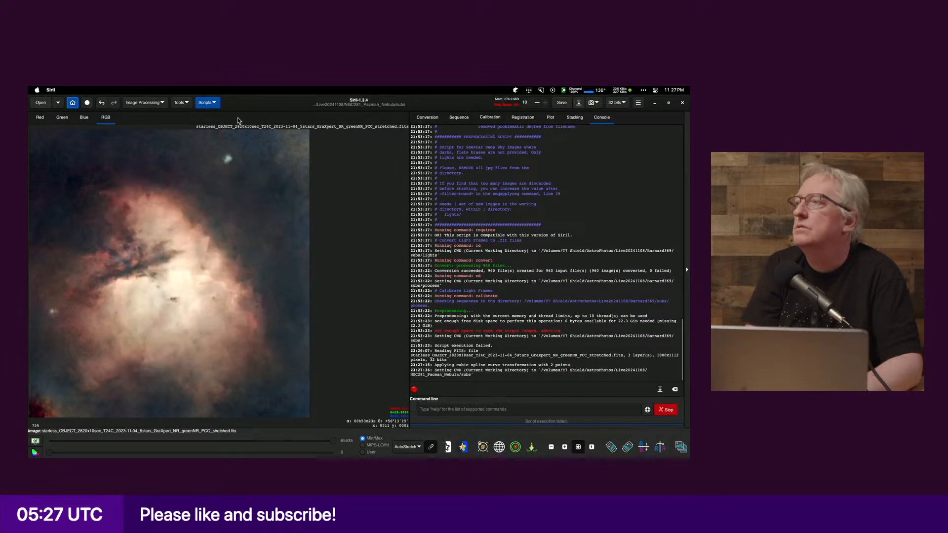
click(579, 102)
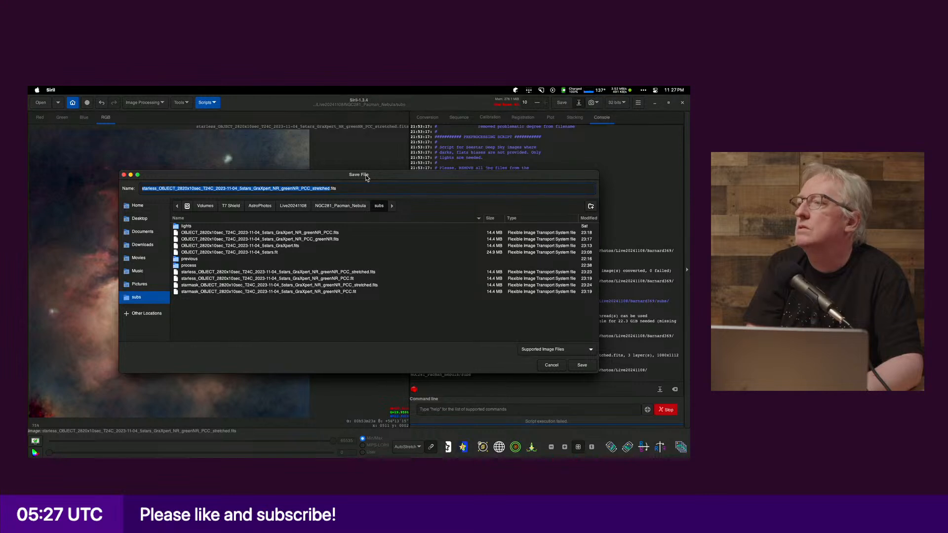
key(Right)
text(_cru)
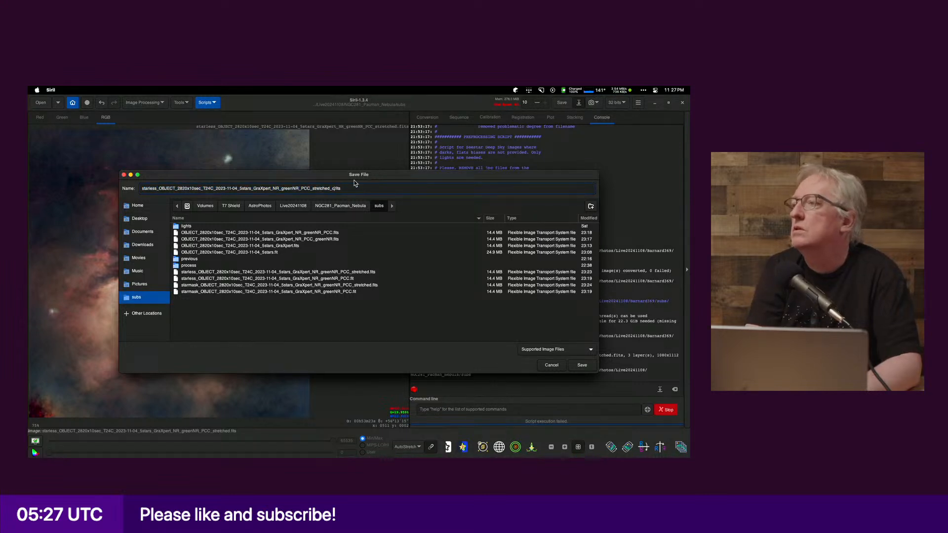
text(ves)
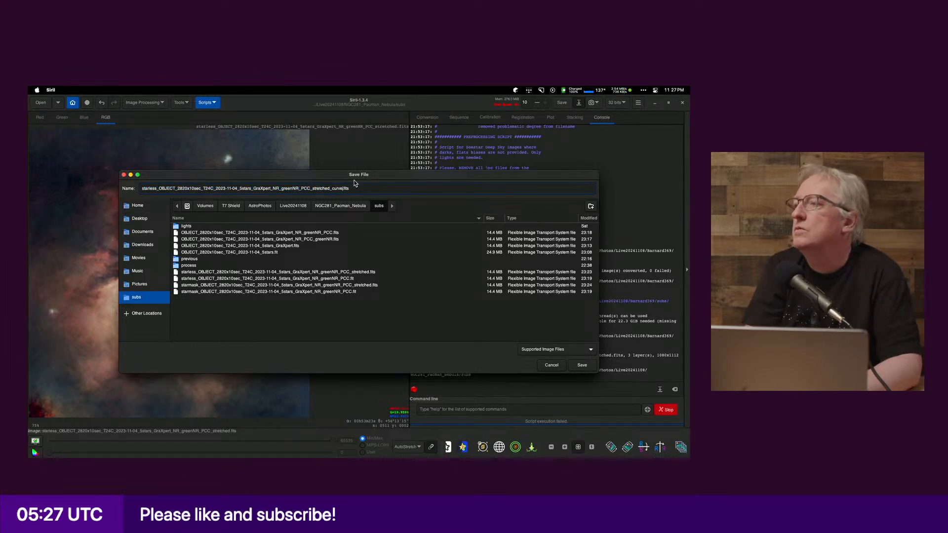
click(581, 365)
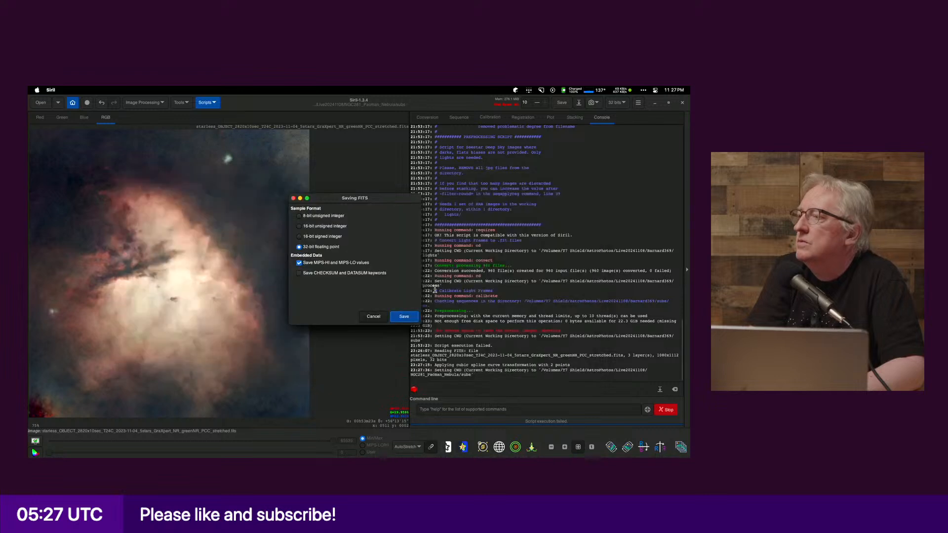
click(405, 317)
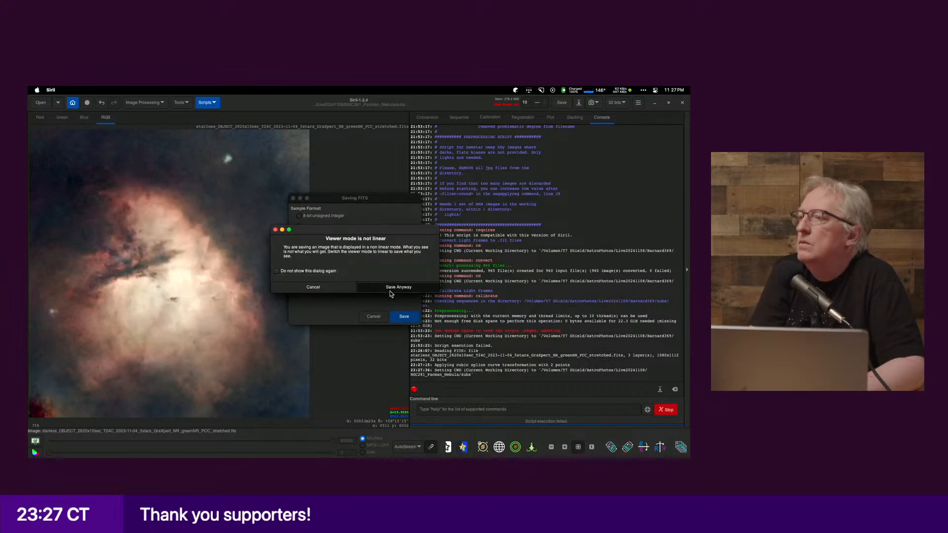
click(348, 290)
click(373, 317)
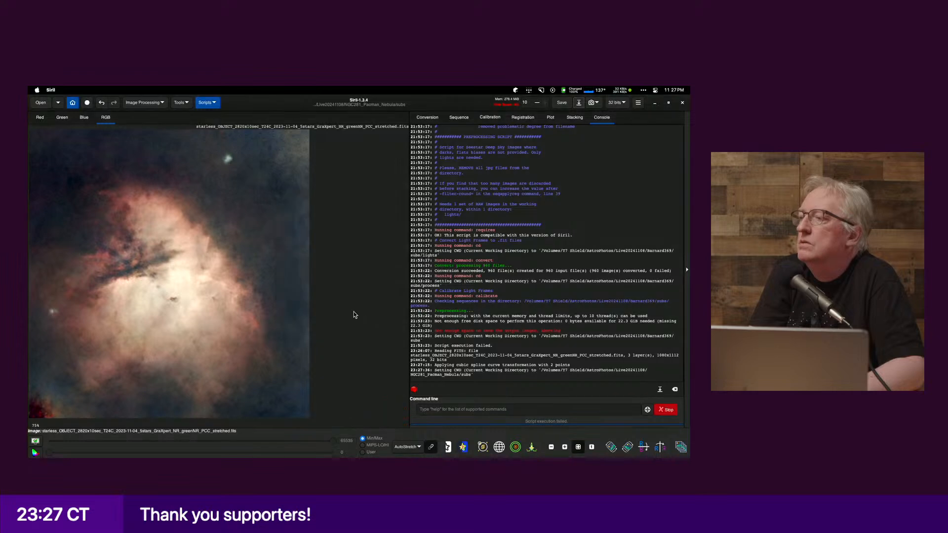
Step: Switch the display mode to Linear and save the starless image with "_curves" appended to its name, as 32-bit floating point FITS
click(410, 447)
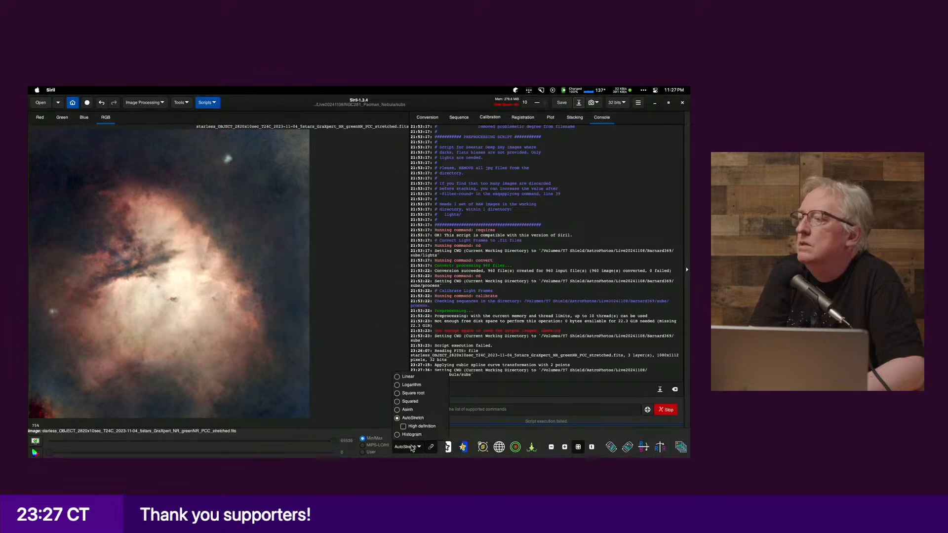
click(409, 379)
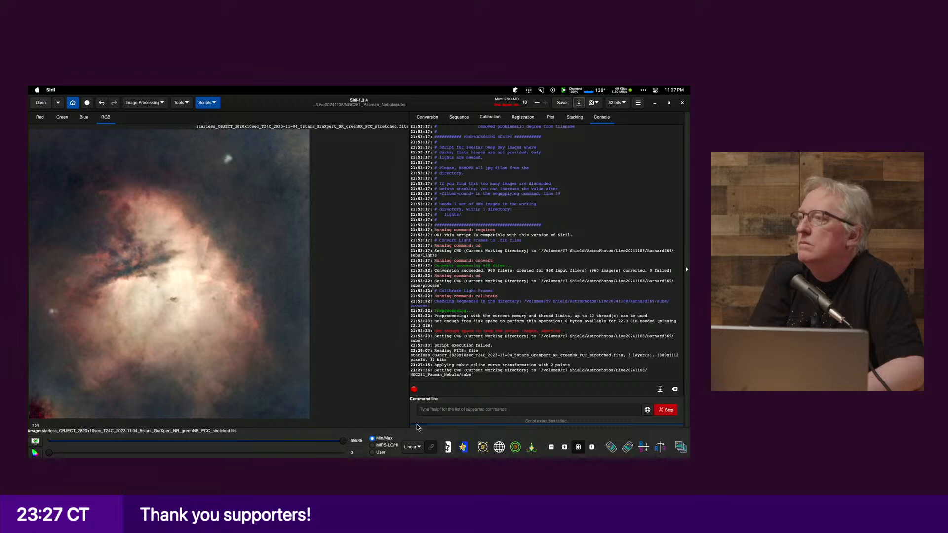
click(579, 102)
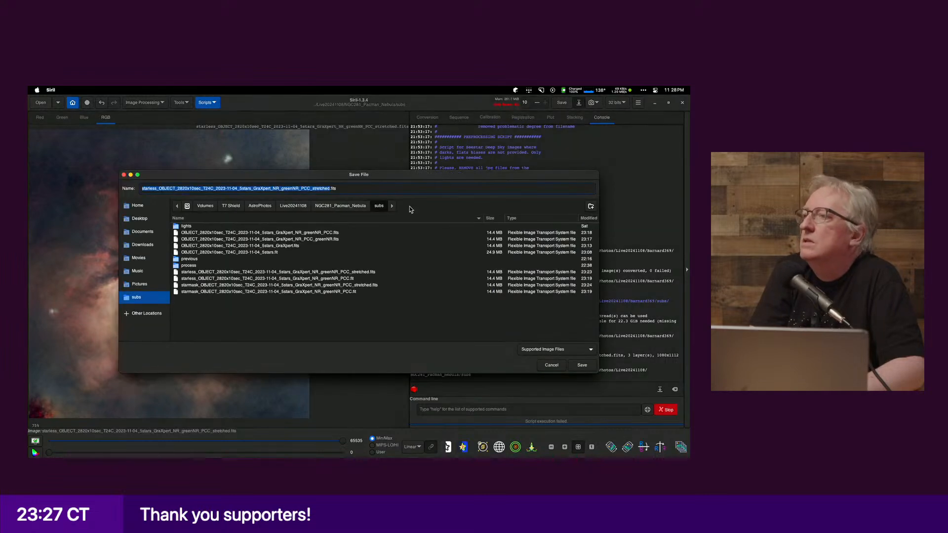
click(331, 189)
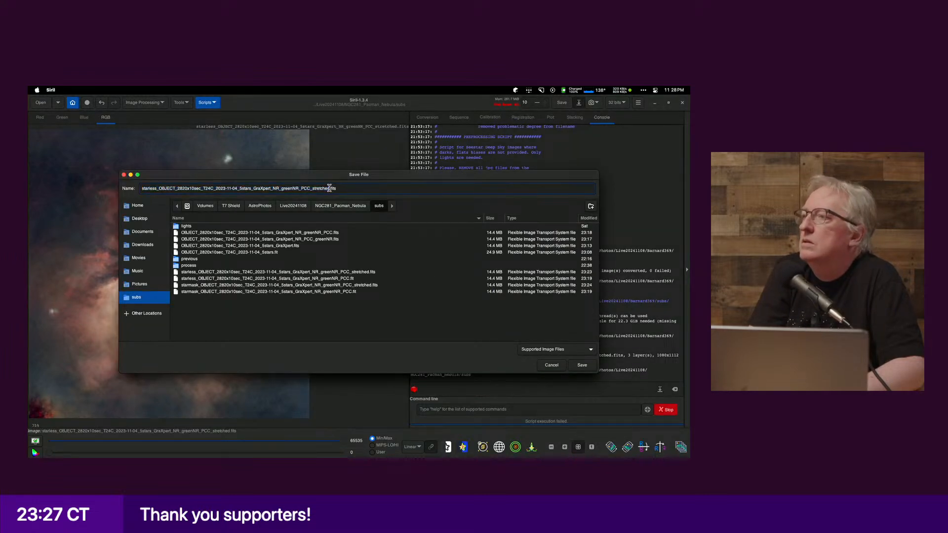
text(_curves)
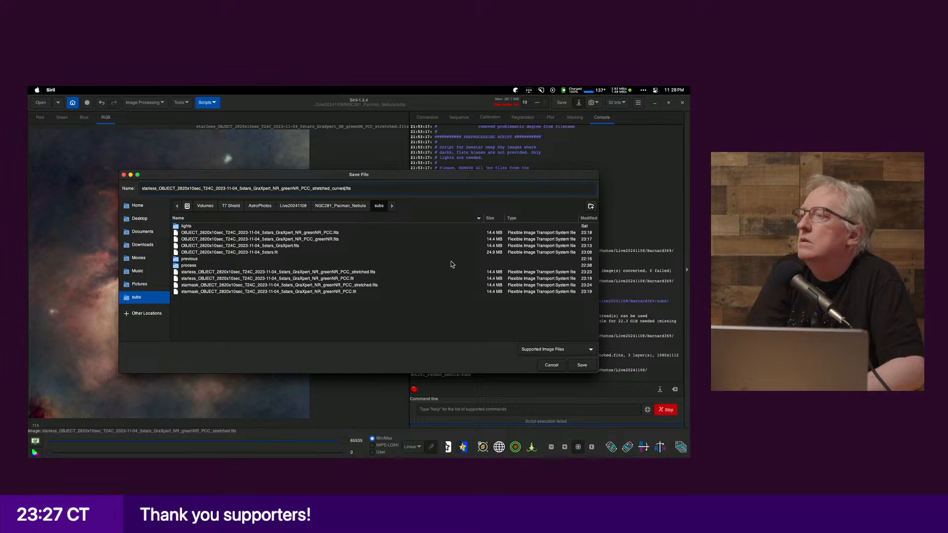
click(582, 365)
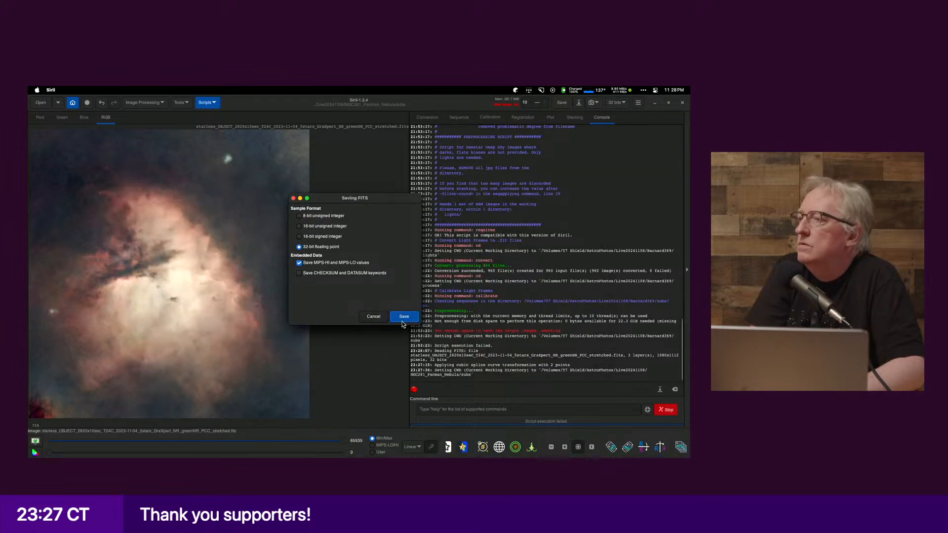
click(404, 317)
Step: Switch to Siril 1.2.3 and open the starless image whose name ends in "_stretched_curves.fits" from the subs folder
key(super+Tab)
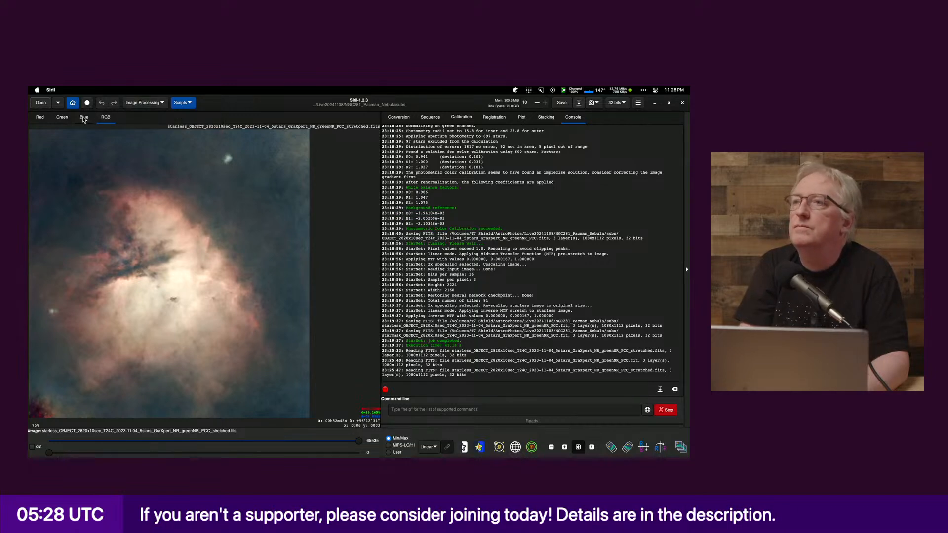
click(40, 103)
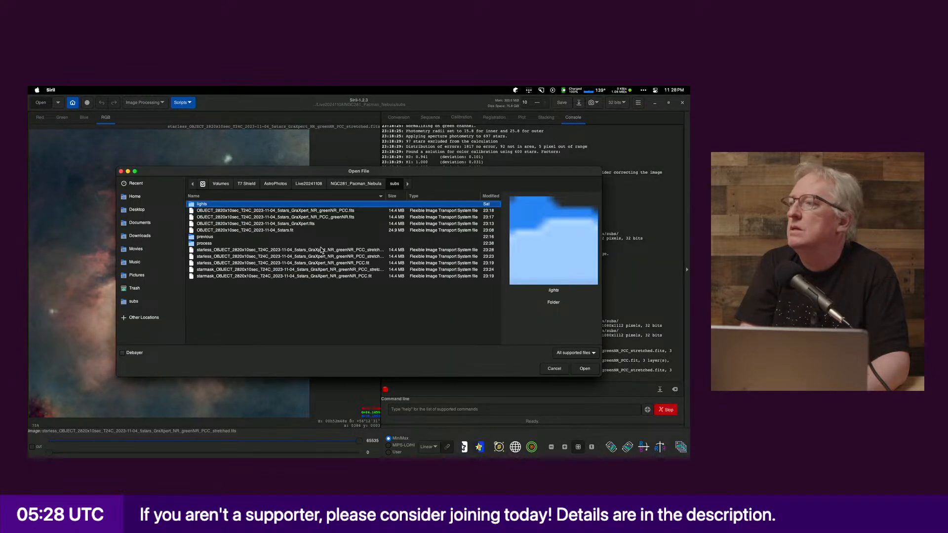
click(339, 257)
double_click(340, 256)
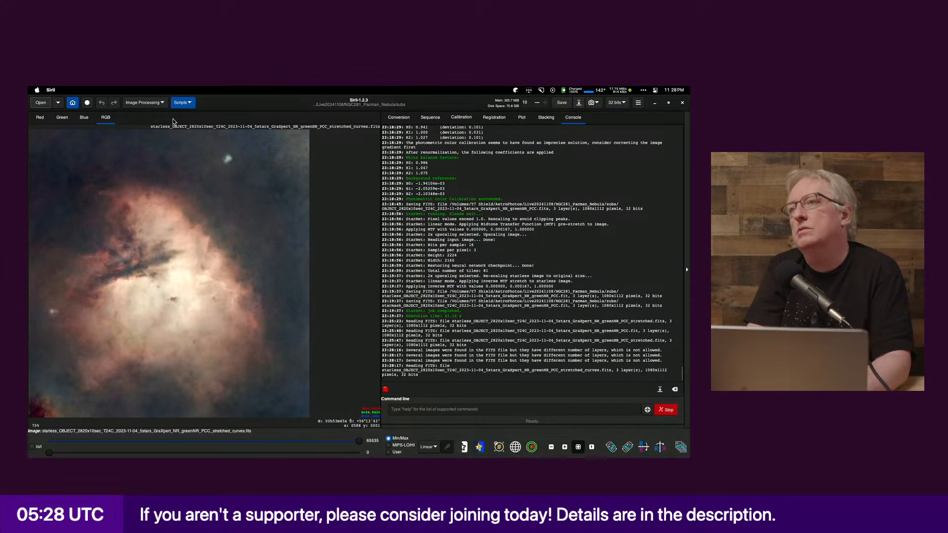
click(134, 105)
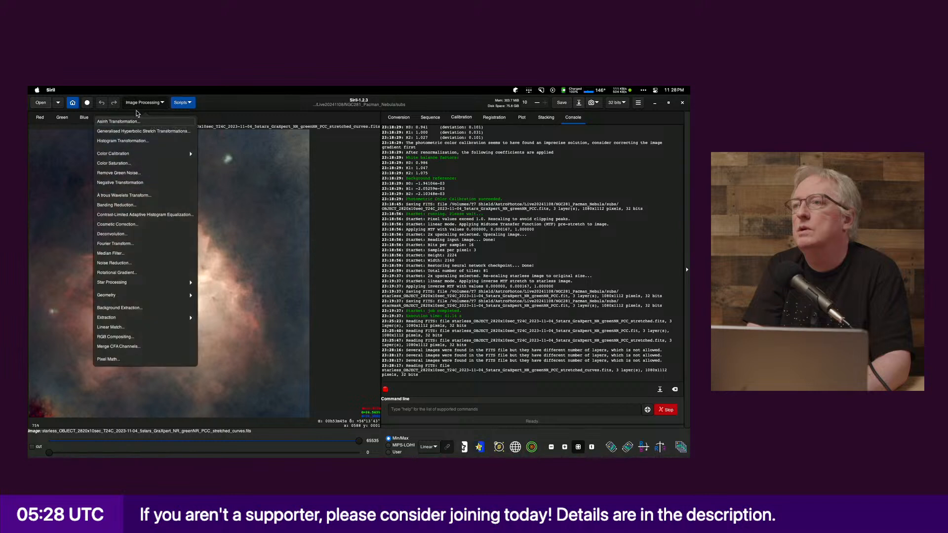
click(157, 282)
click(130, 133)
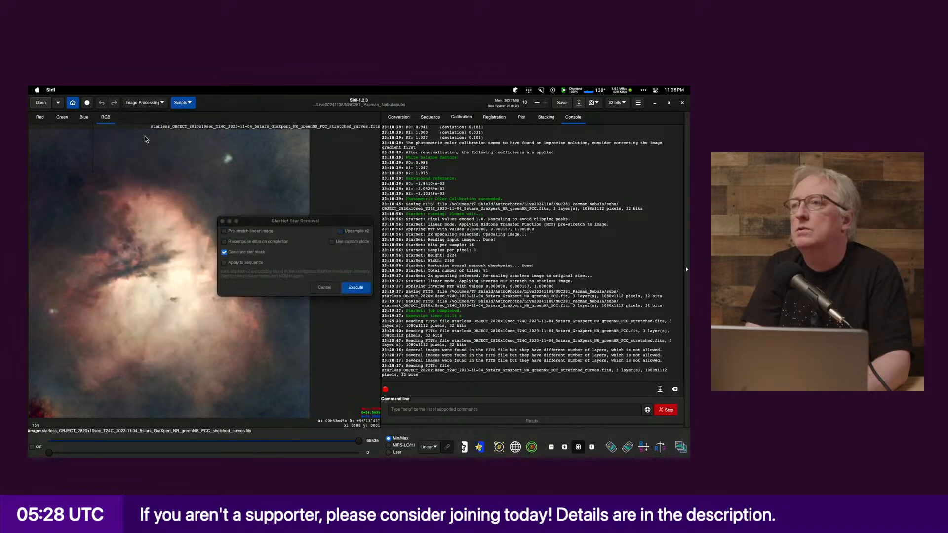
click(323, 288)
Step: Start a Star Recomposition with the starless "_stretched_curves.fits" image as background and the starmask "_stretched.fits" image as stars
click(148, 104)
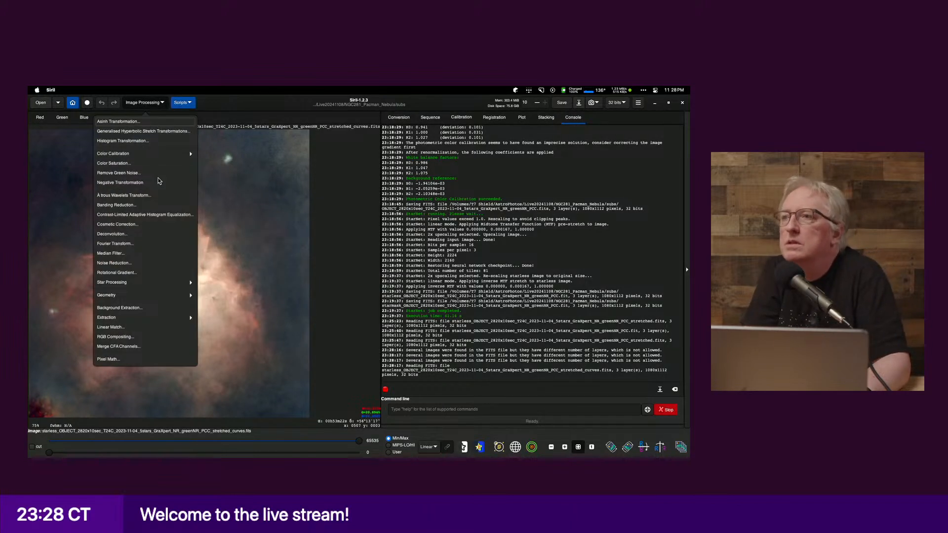
click(175, 284)
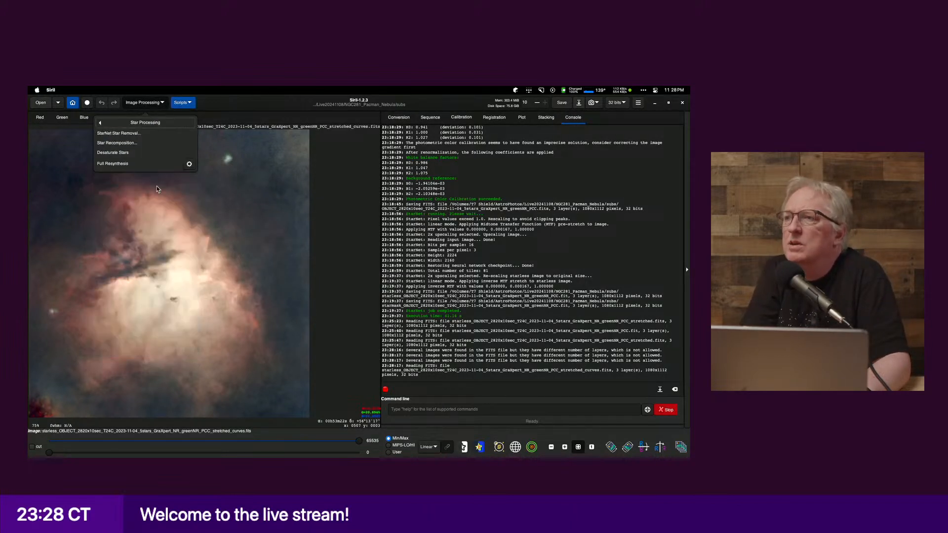
click(151, 143)
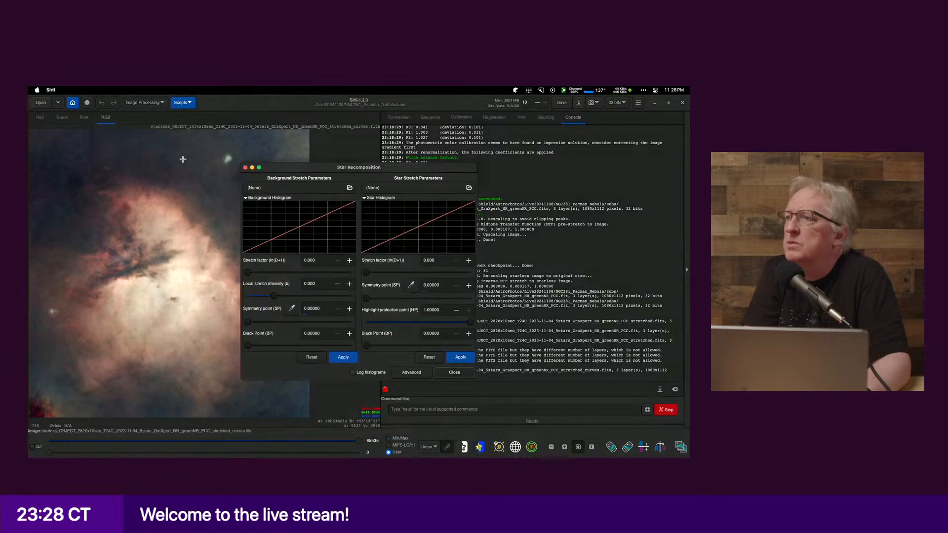
click(350, 188)
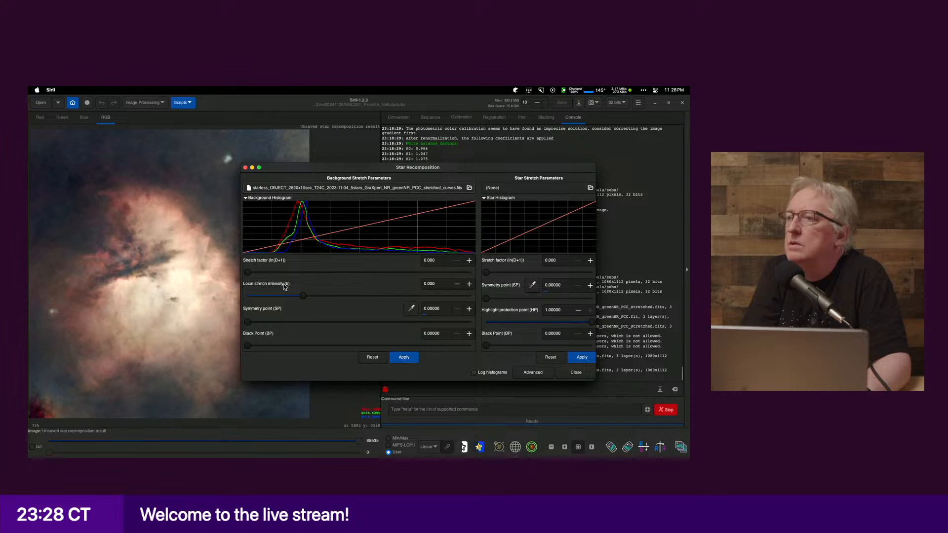
click(531, 190)
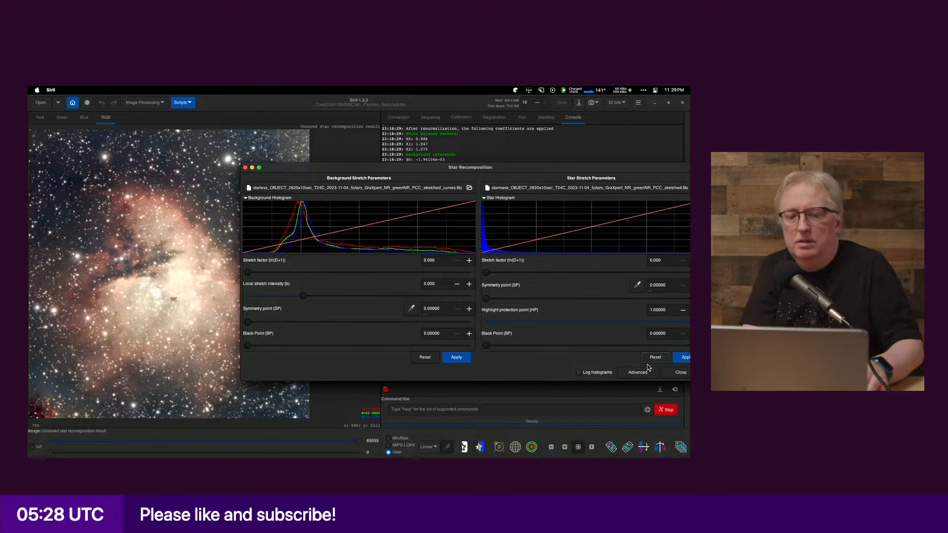
Step: Switch to Seti Astro's Suite, reduce the Star Stretch amount to 5.79 and refresh the preview
key(super+Tab)
key(super+Tab)
key(super+Tab)
key(super+Tab)
key(super+Tab)
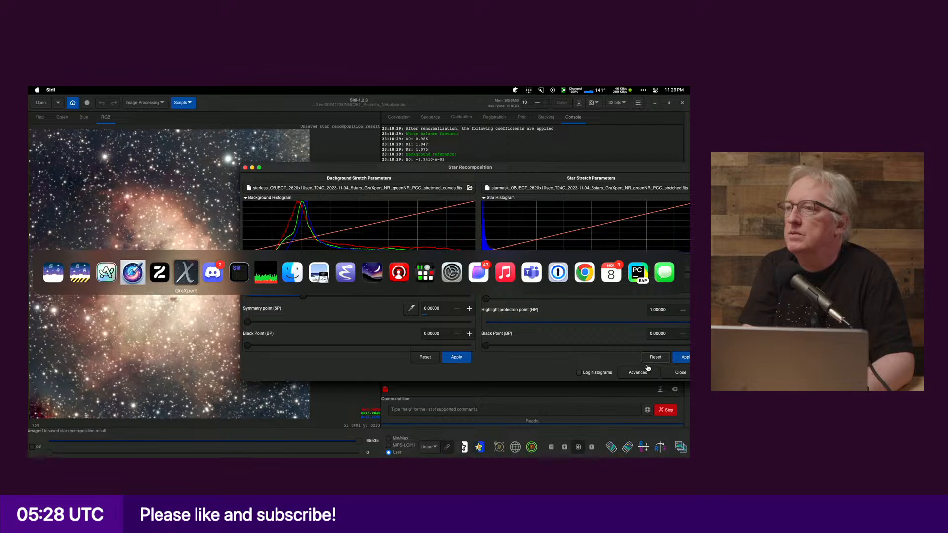
key(shift+super+Tab)
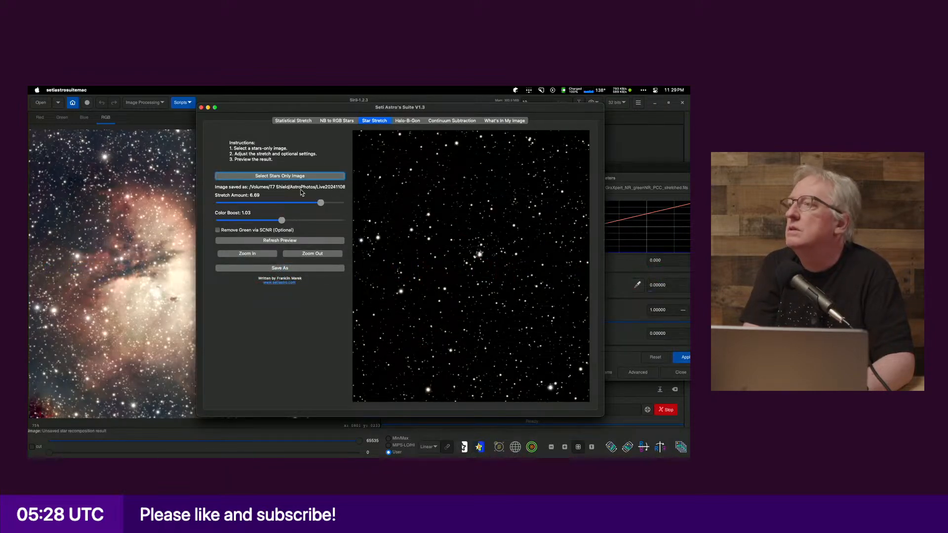
drag(317, 207, 304, 209)
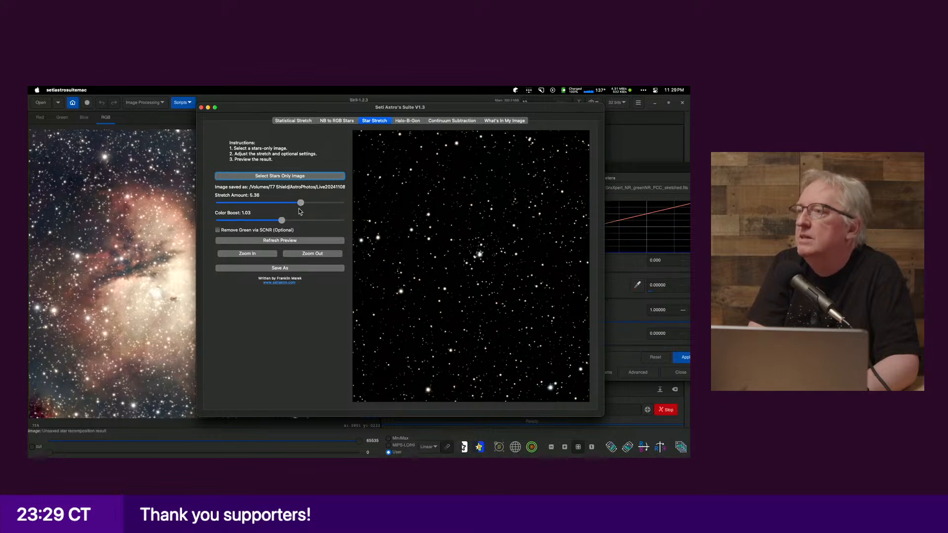
click(292, 242)
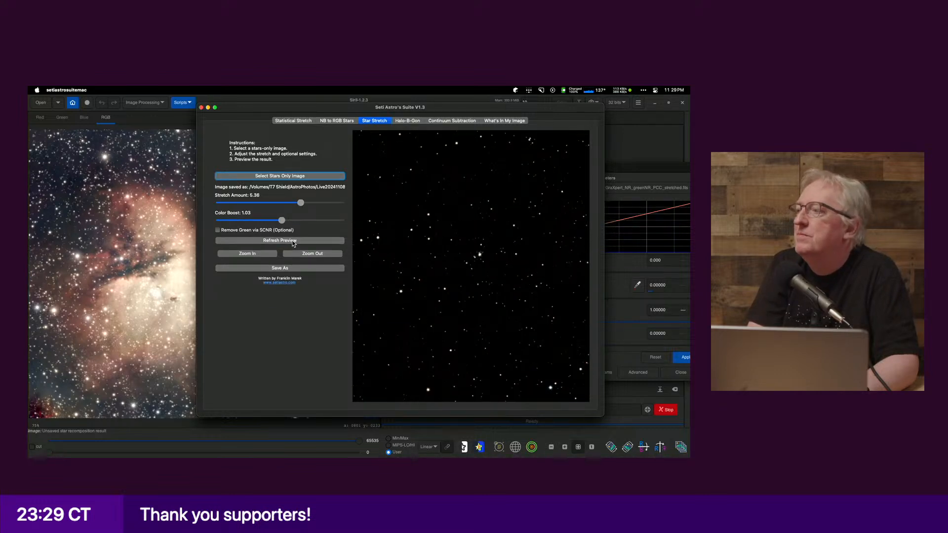
drag(303, 205, 306, 205)
click(292, 242)
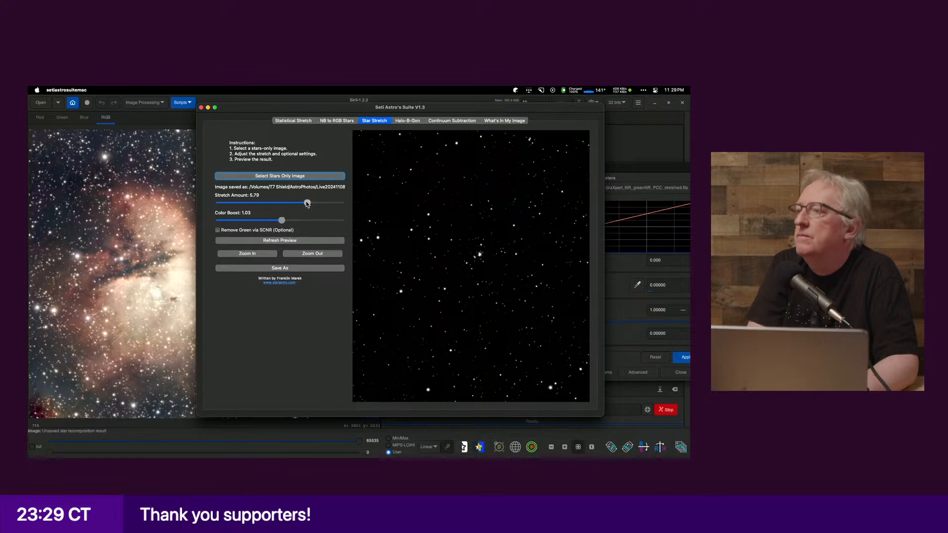
Step: Save the restretched star image in the Pacman Nebula subs folder as a .fit file, with "_lessstars" appended to the stretched starmask name
click(295, 271)
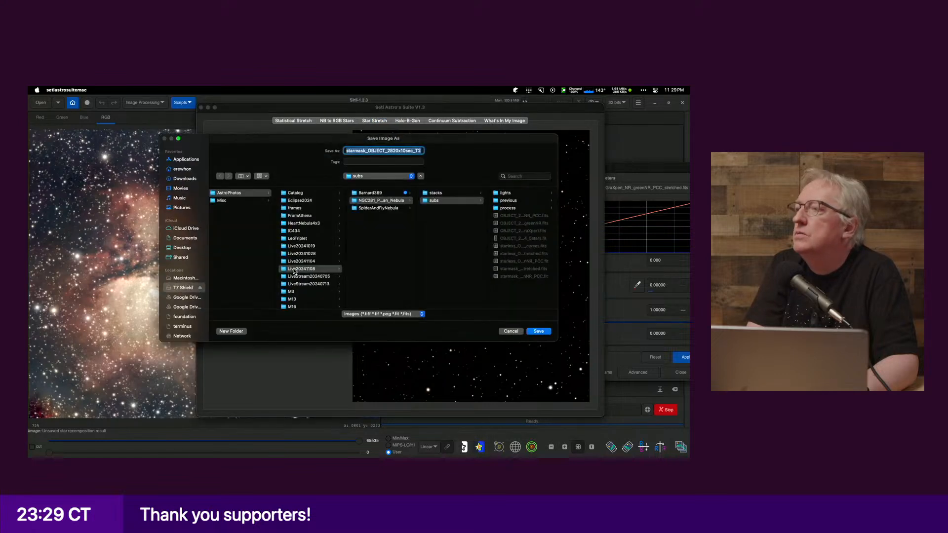
text(GraXpert_NR_greenNR_PCC_stretched)
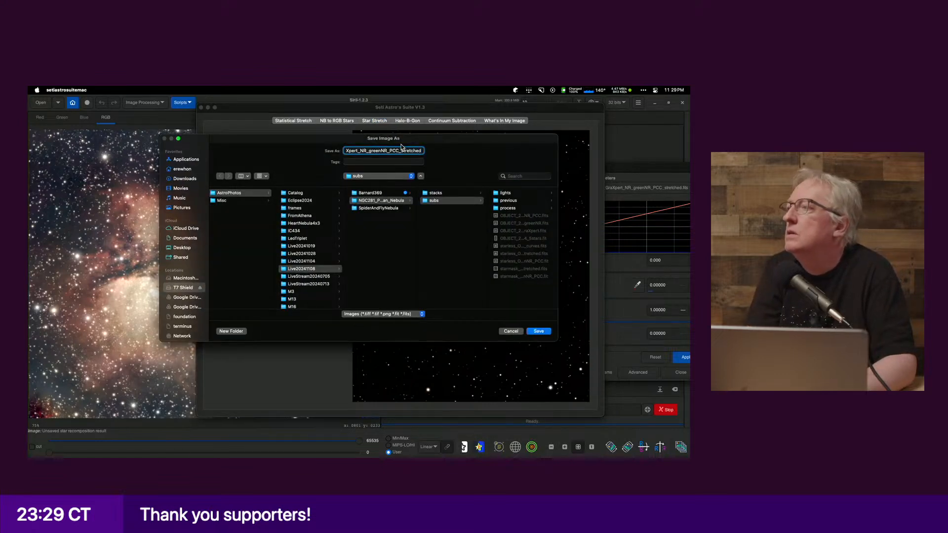
text(_less)
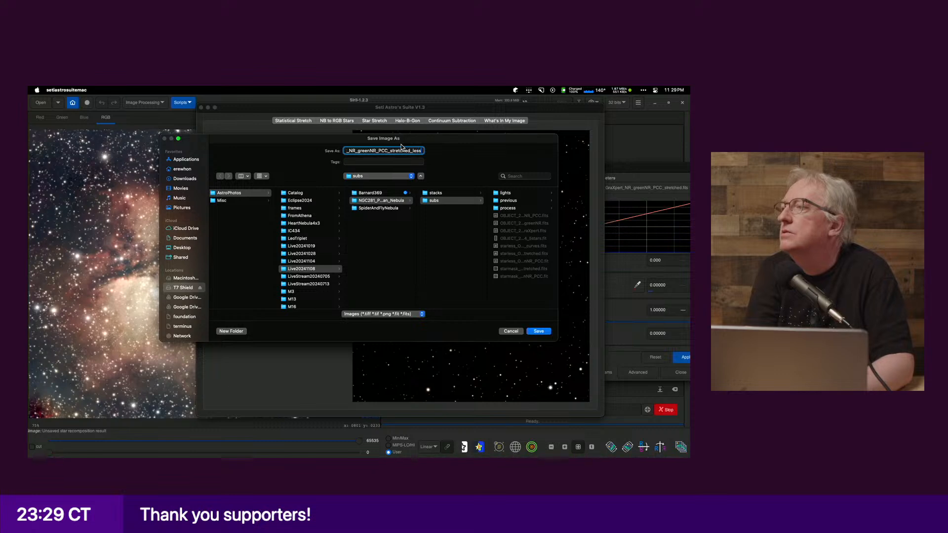
text(stars.fit)
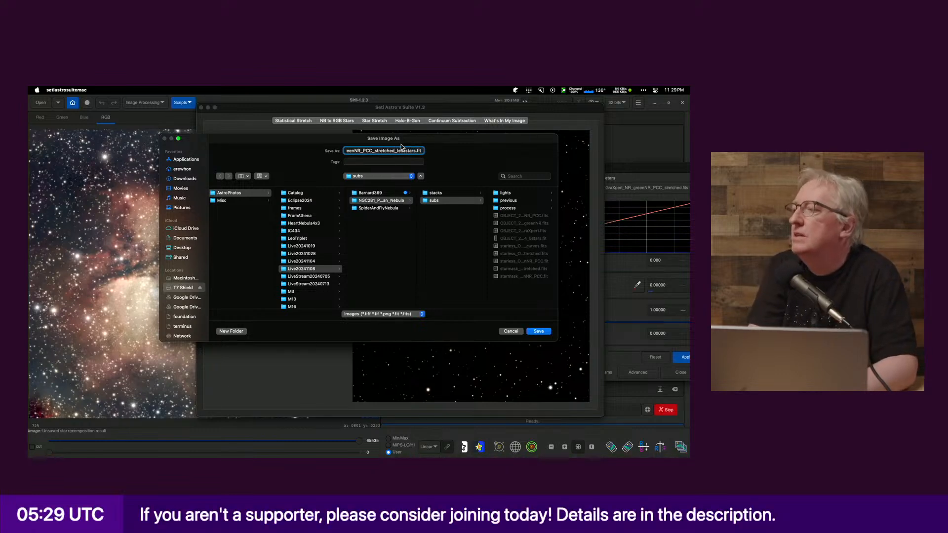
click(538, 332)
click(409, 248)
click(409, 260)
click(418, 263)
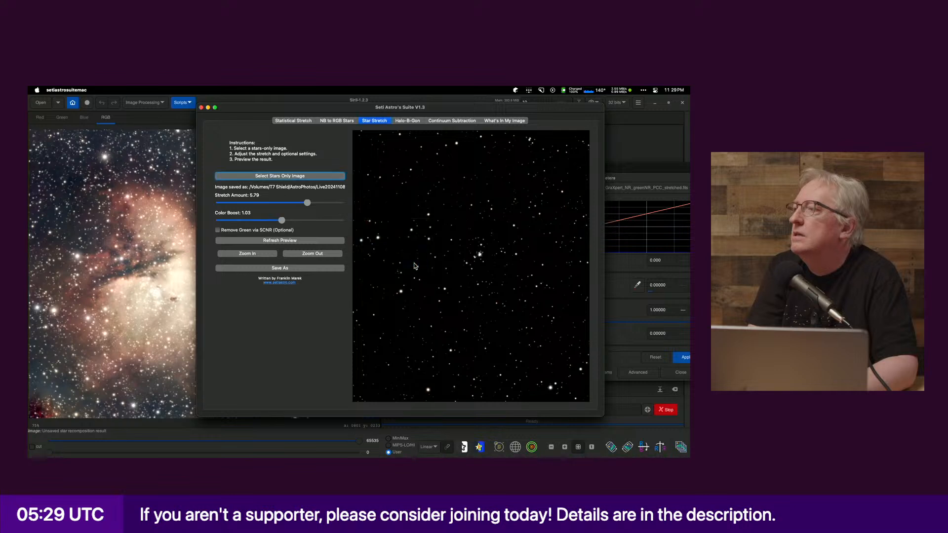
Step: Switch back to Siril 1.2.3, load the "_stretched_lessstars.fit" starmask as the recomposition's star image and bring the whole dialog into view
key(super+Tab)
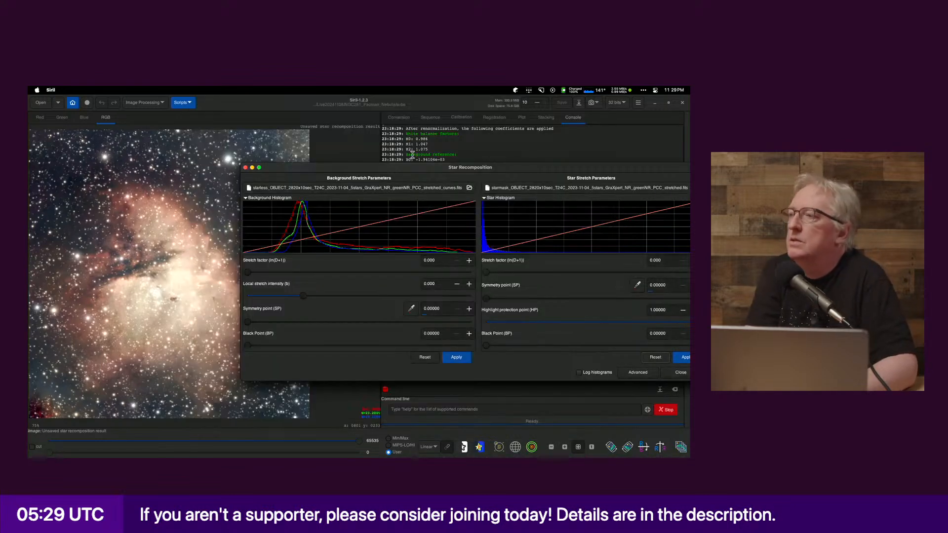
click(583, 191)
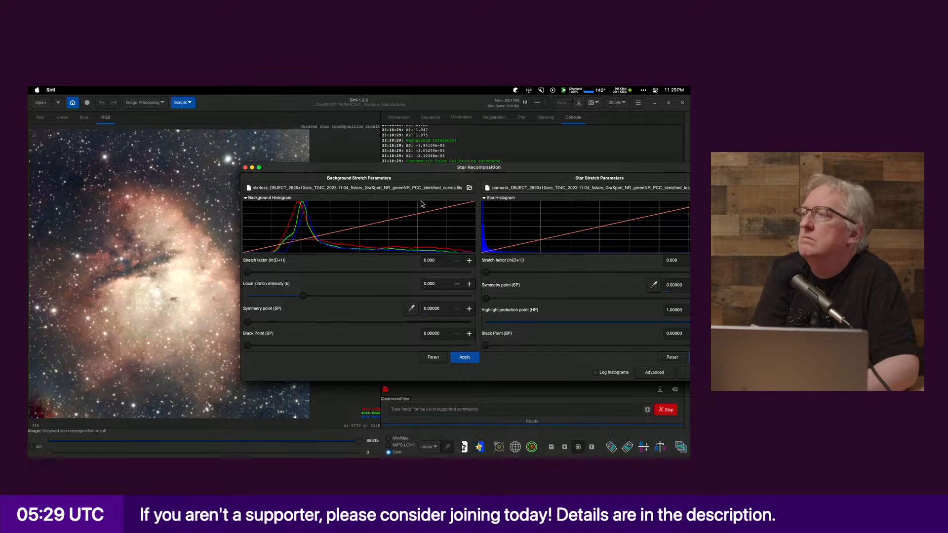
drag(518, 168, 434, 139)
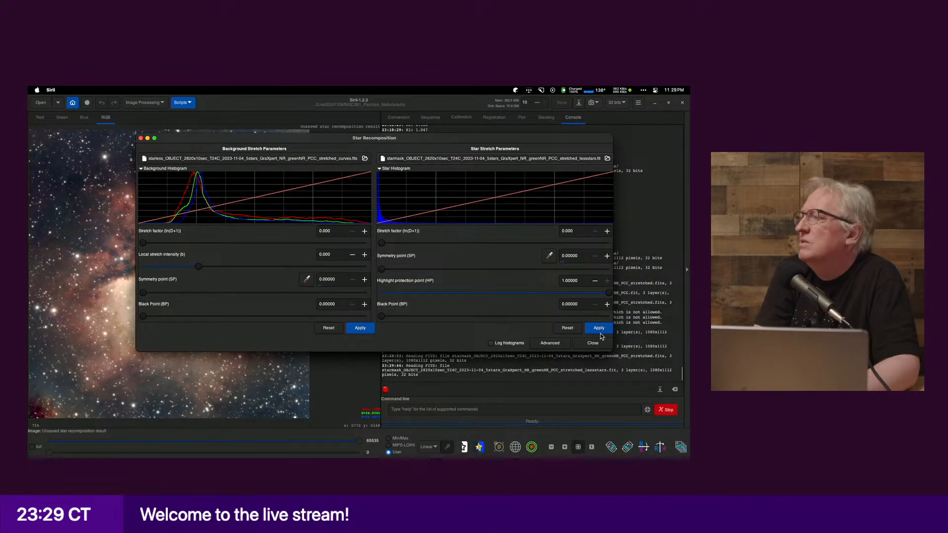
Step: Close the Star Recomposition and save its result in the subs folder as "NGC281_Pacman_recomp.fit" in 32-bit floating point format
click(593, 343)
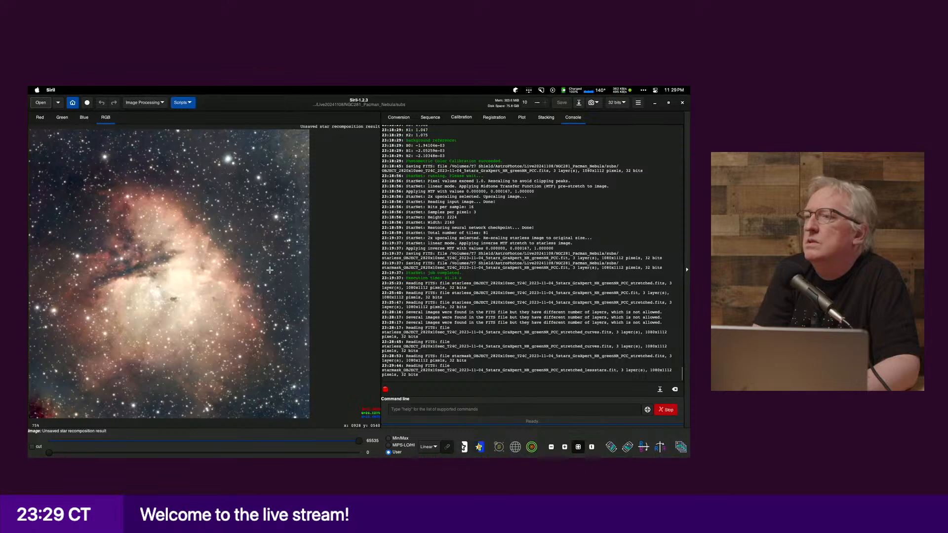
click(579, 103)
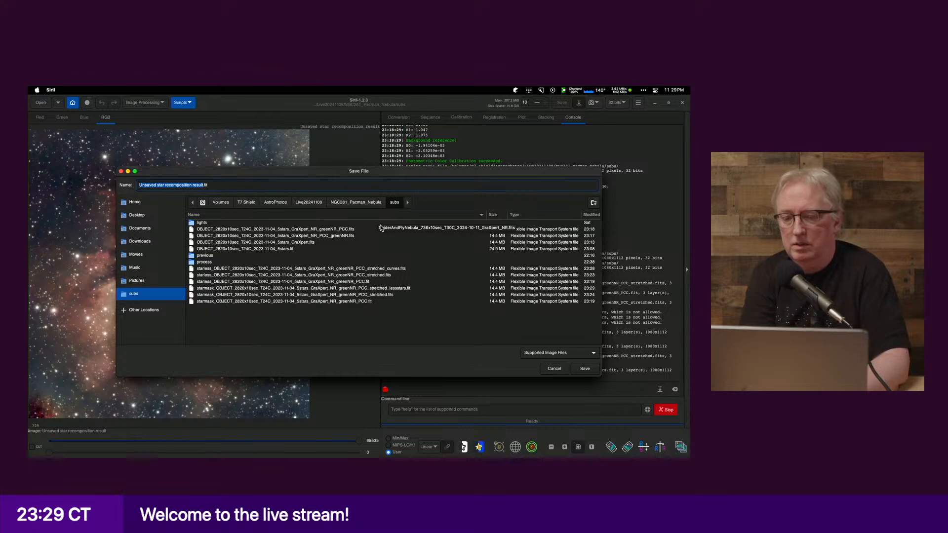
text(NGC281_Pacma)
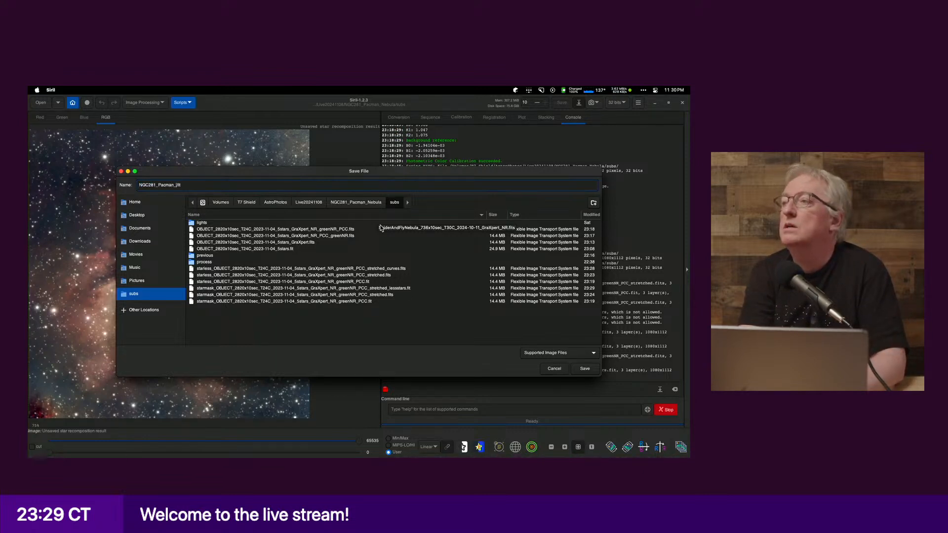
text(n_s)
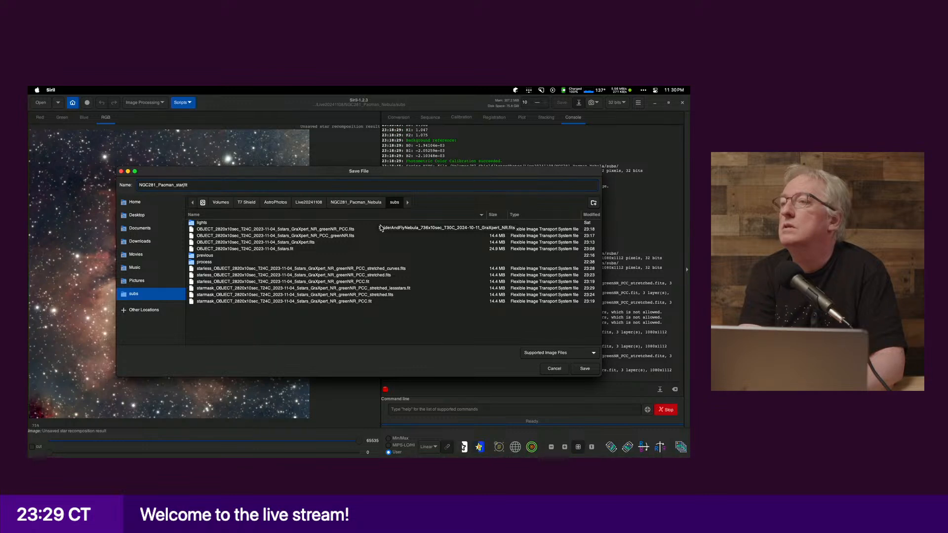
text(ta)
key(BackSpace)
key(BackSpace)
key(BackSpace)
text(recomp)
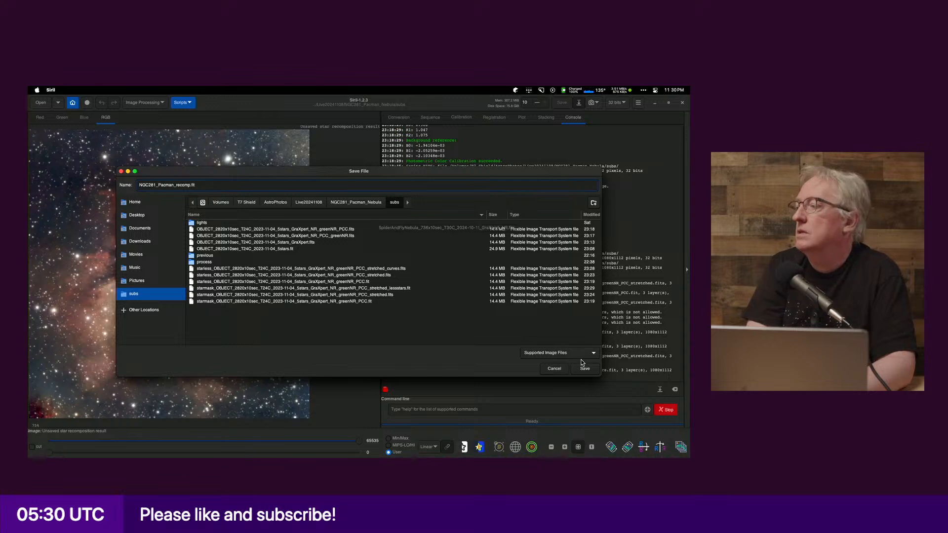
click(584, 369)
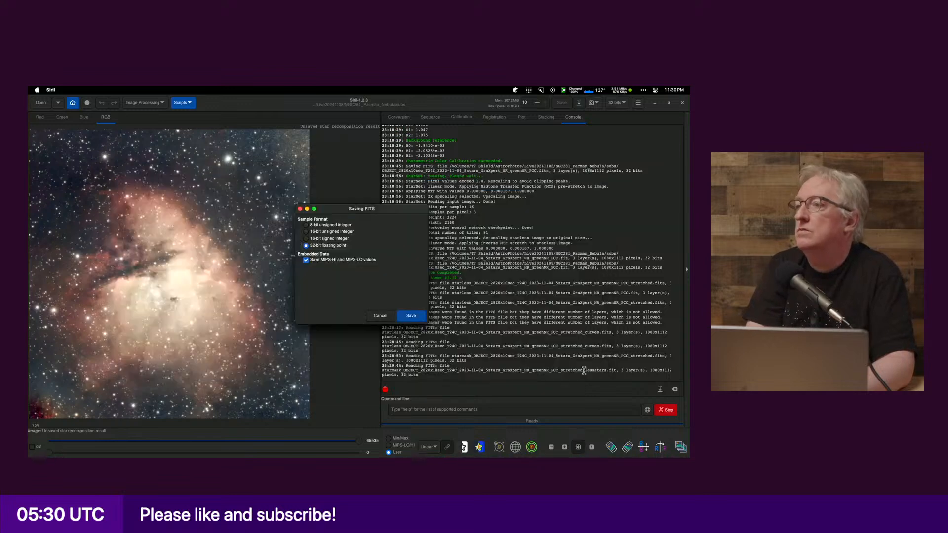
click(409, 316)
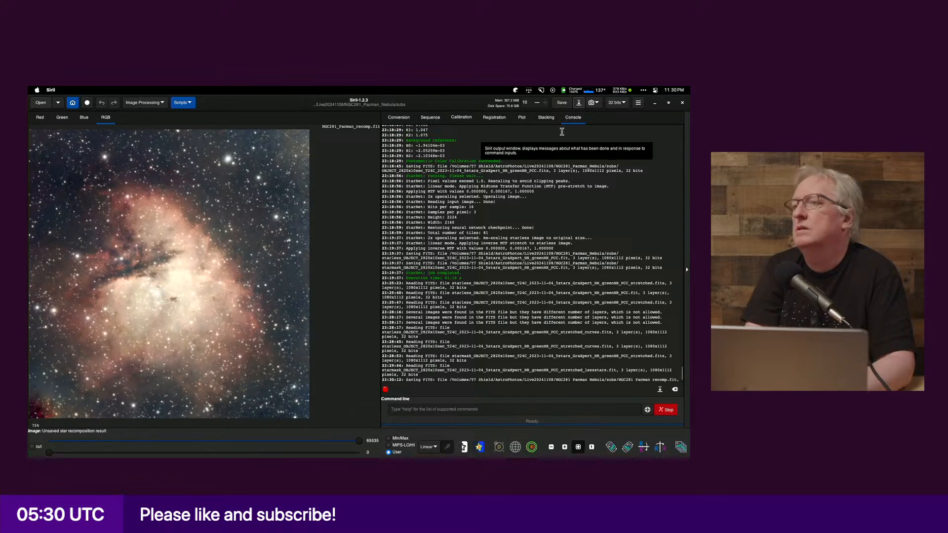
Step: Save a PNG copy of the recombined image under the same name, "NGC281_Pacman_recomp", in the subs folder
click(578, 103)
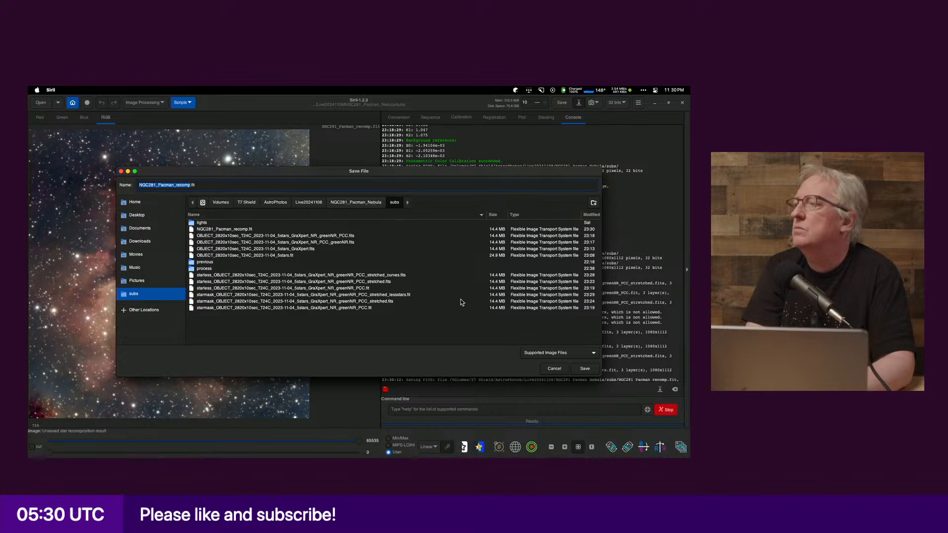
click(533, 354)
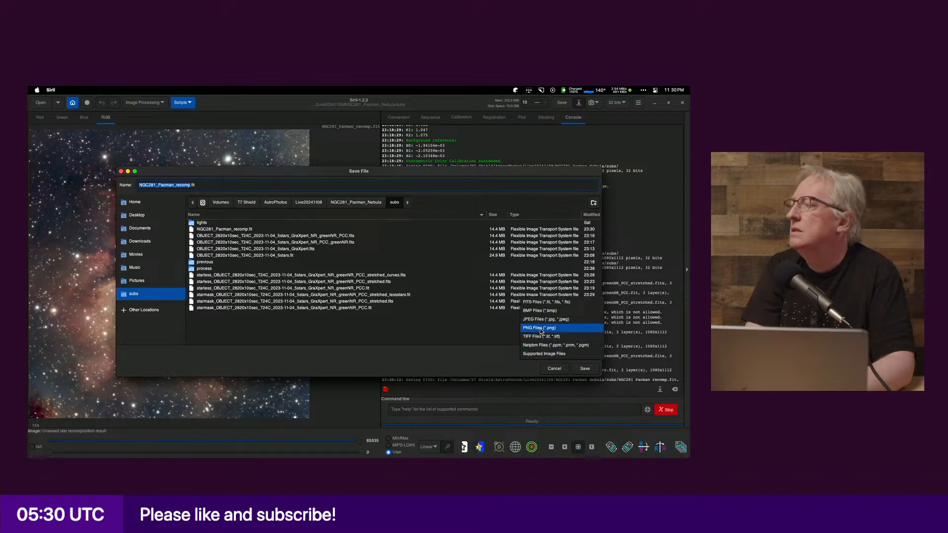
click(540, 331)
click(581, 368)
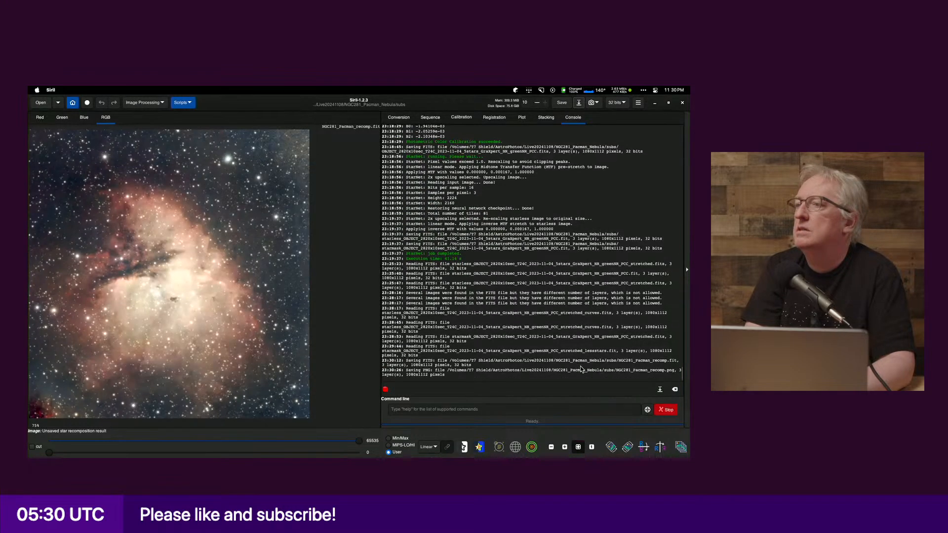
Step: Switch to Finder and select "NGC281_3141x10sec_T33C_2023-11-04.fit" in the Pacman Nebula stacks folder
key(super+Tab)
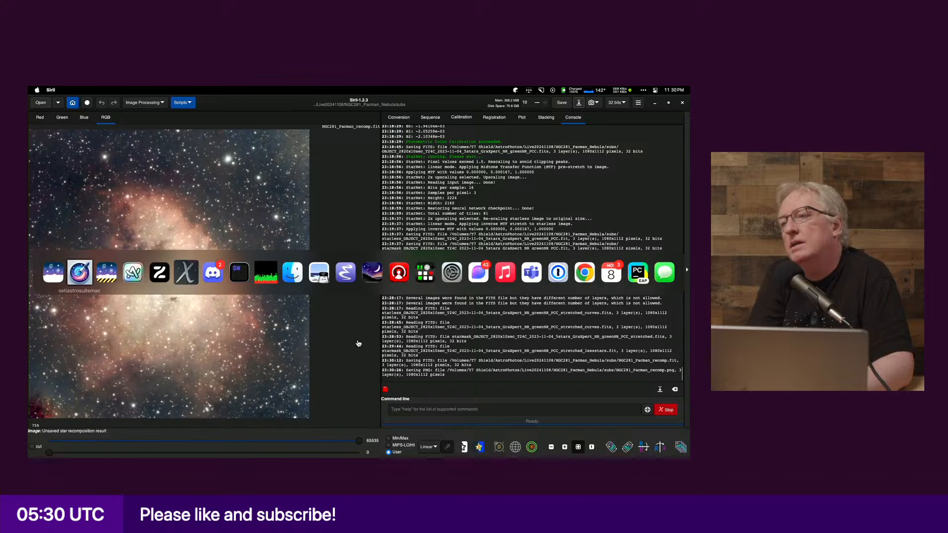
key(super+Tab)
key(super+Tab)
key(super+Tab)
key(super+Tab)
key(super+Tab)
key(super+Tab)
key(super+Tab)
key(super+Tab)
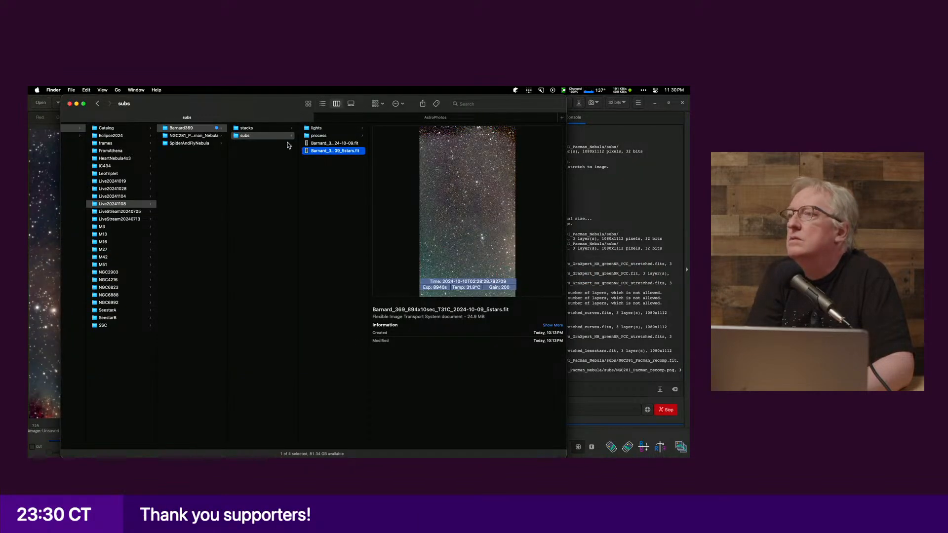
click(208, 135)
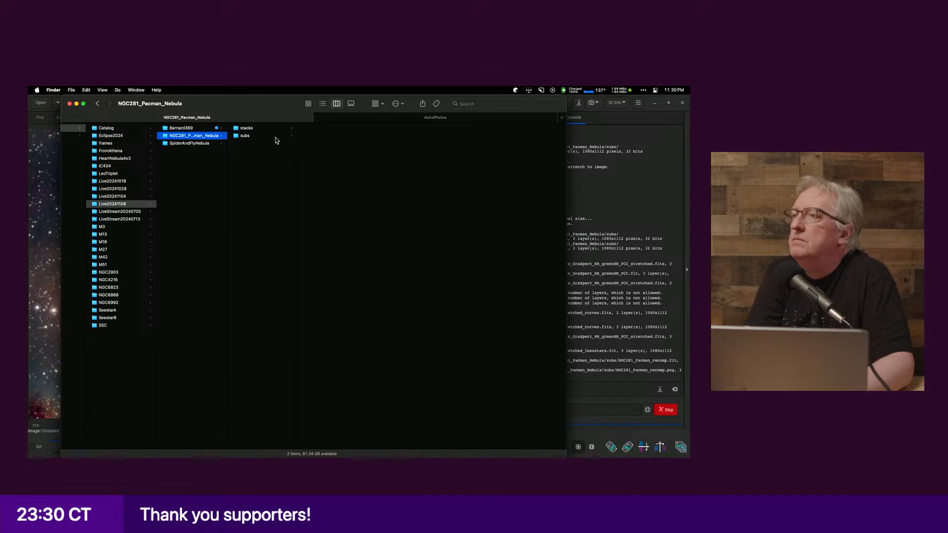
click(257, 135)
click(257, 128)
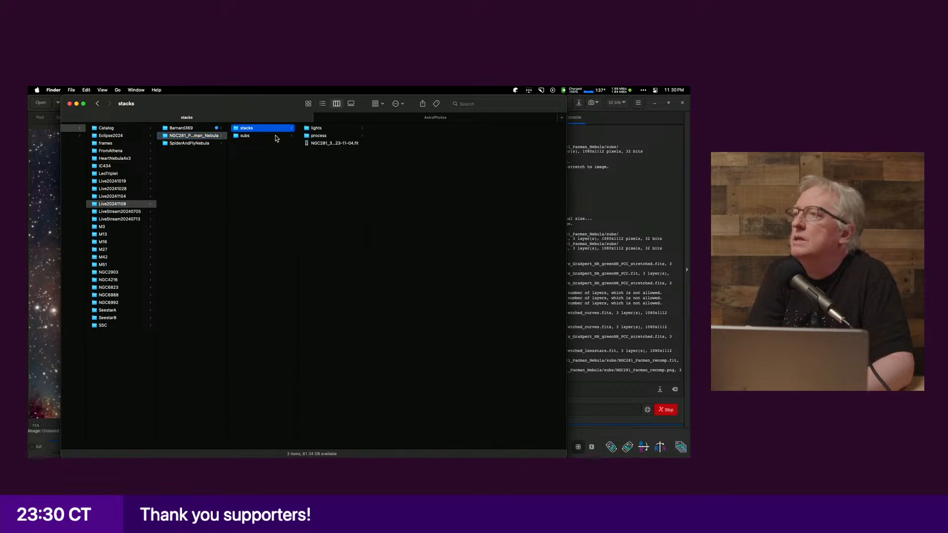
click(325, 143)
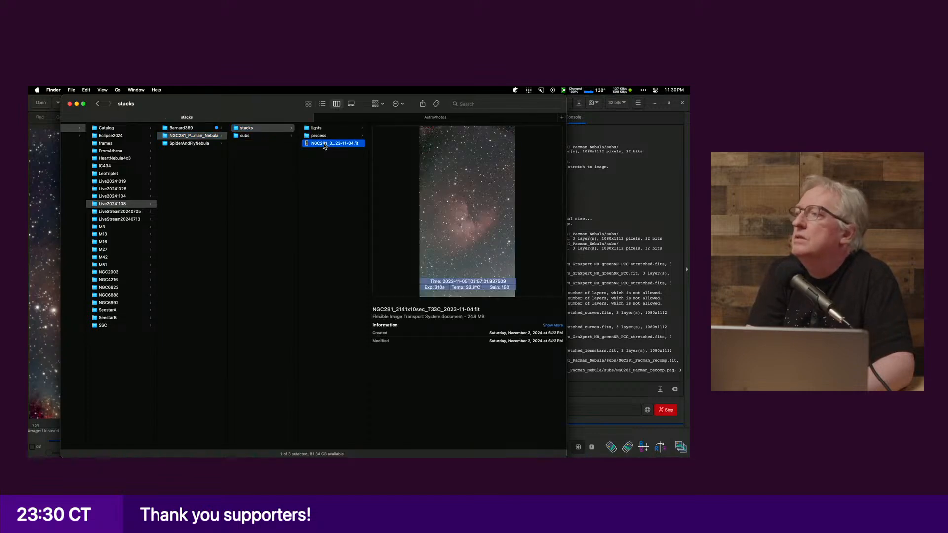
Step: Open the NGC281 stack in Siril 1.3.4, maximize its new window and display the image with AutoStretch
key(super+Tab)
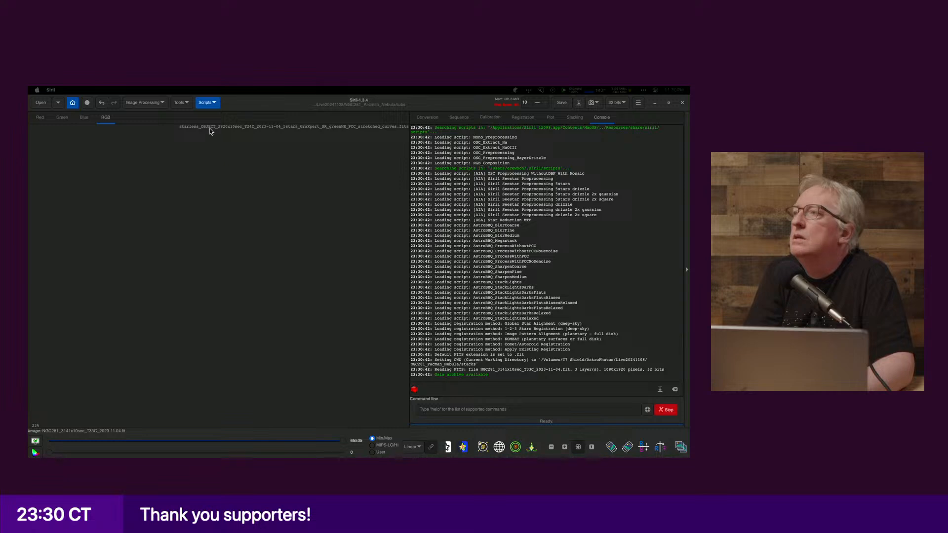
click(198, 129)
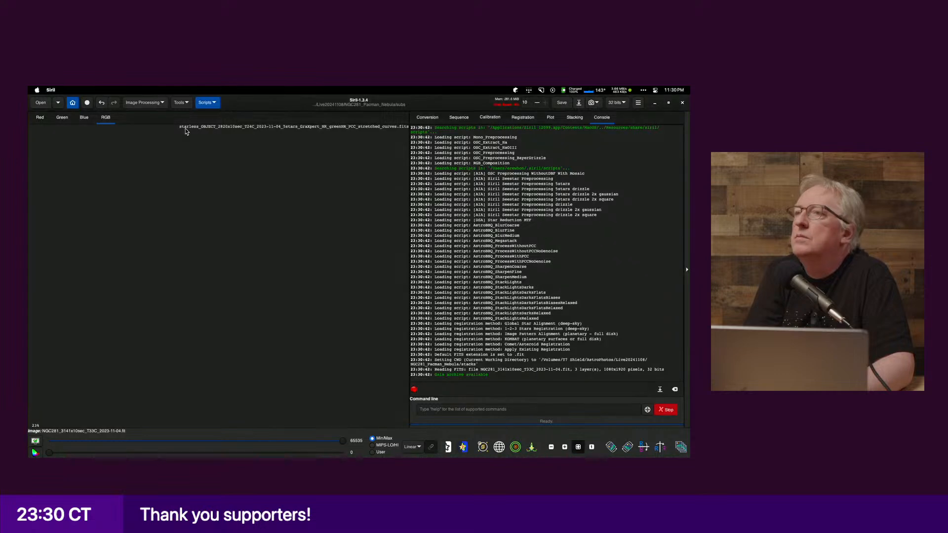
click(43, 108)
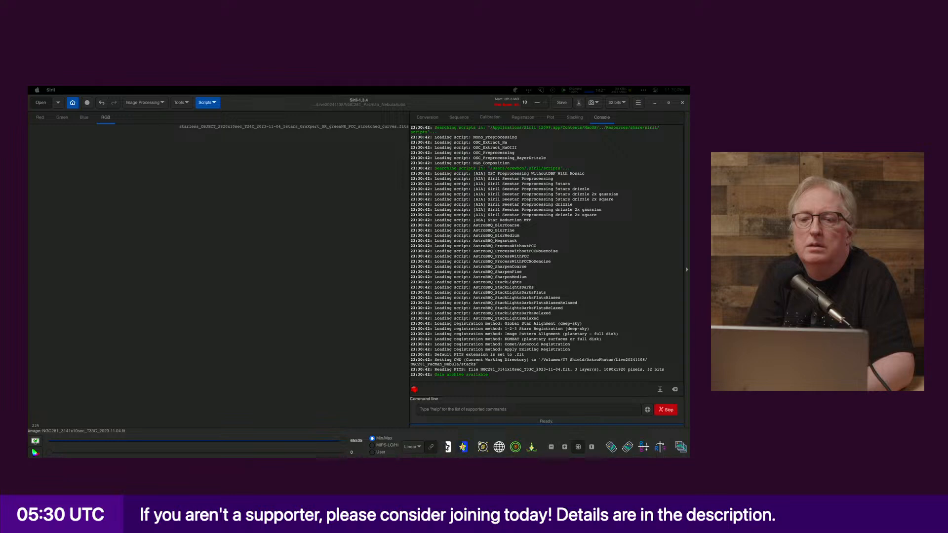
key(Return)
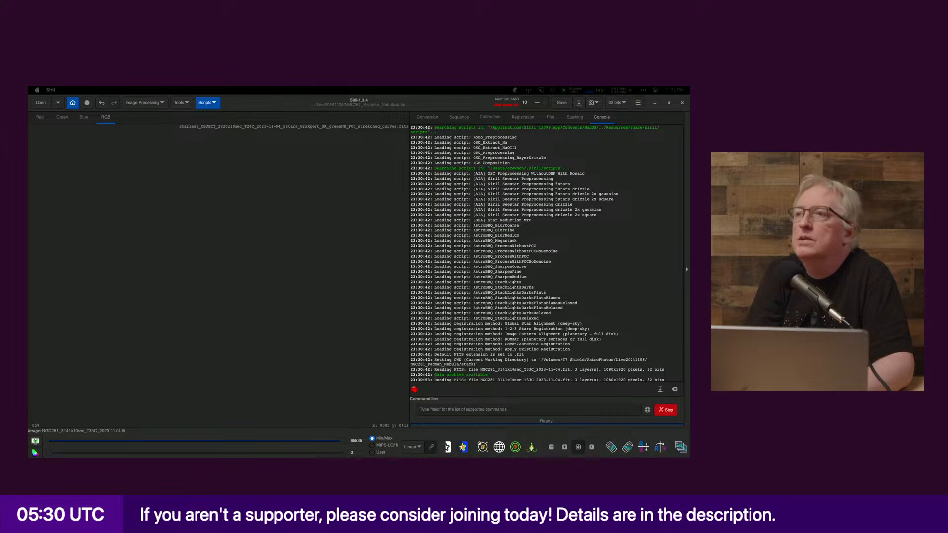
drag(201, 102, 259, 114)
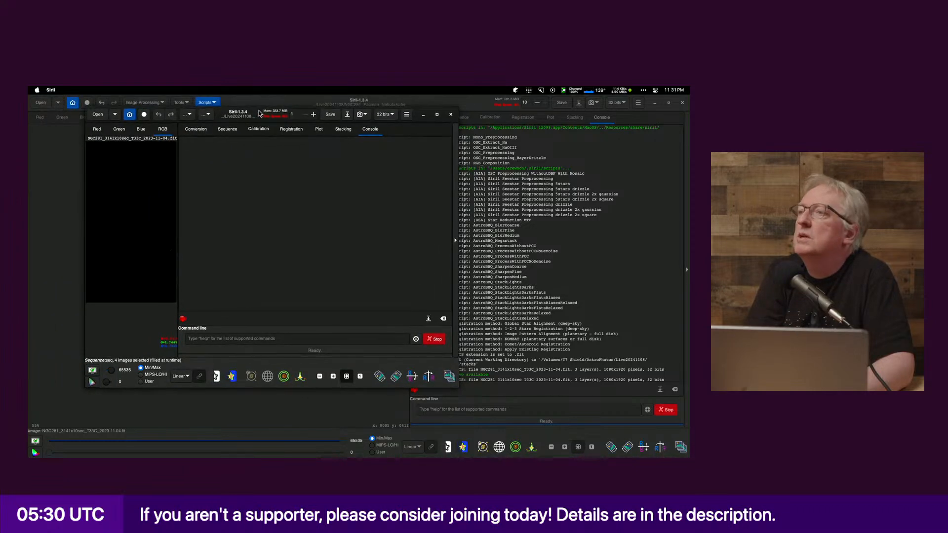
double_click(256, 111)
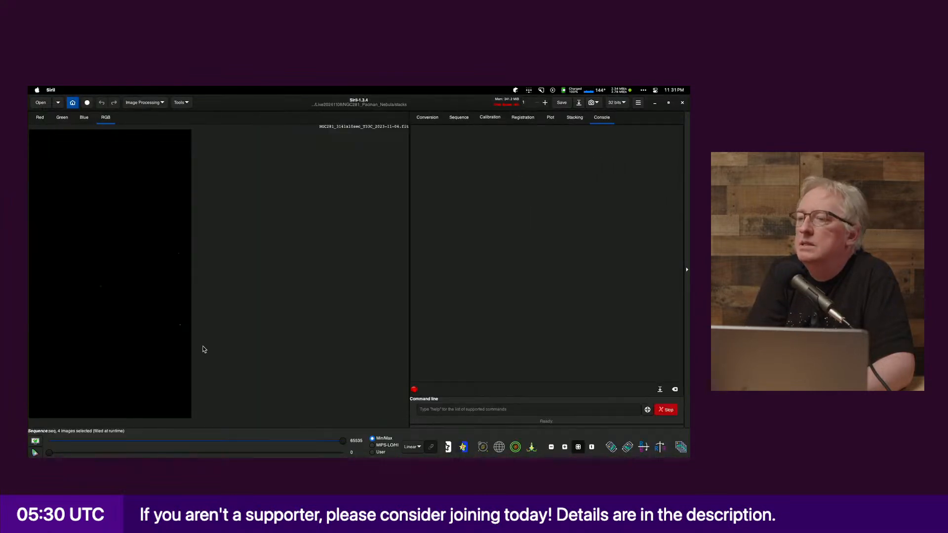
click(412, 447)
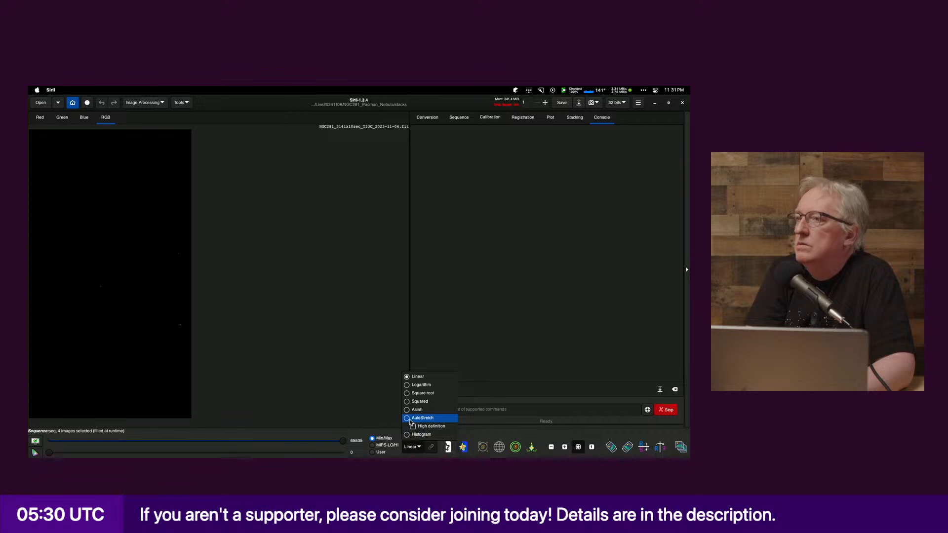
click(410, 420)
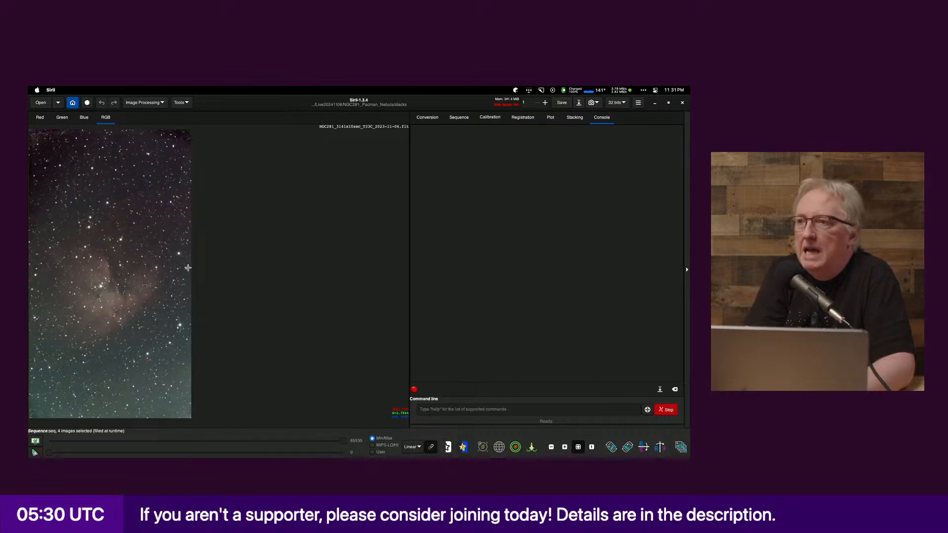
Step: Switch back to Finder, widen the Pacman Nebula subs folder's file column and open "NGC281_Pacman_recomp.png" in Preview
key(super+Tab)
key(super+Tab)
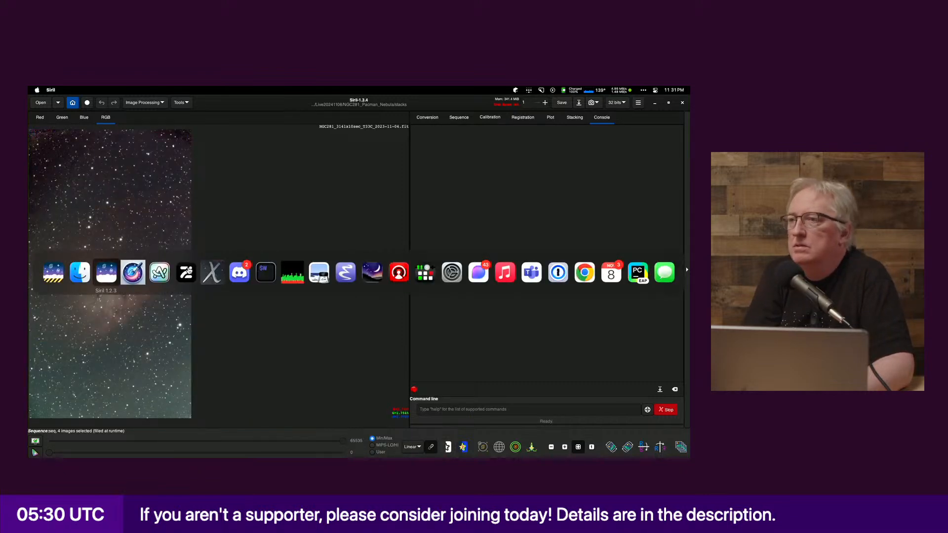
key(super+shift+Tab)
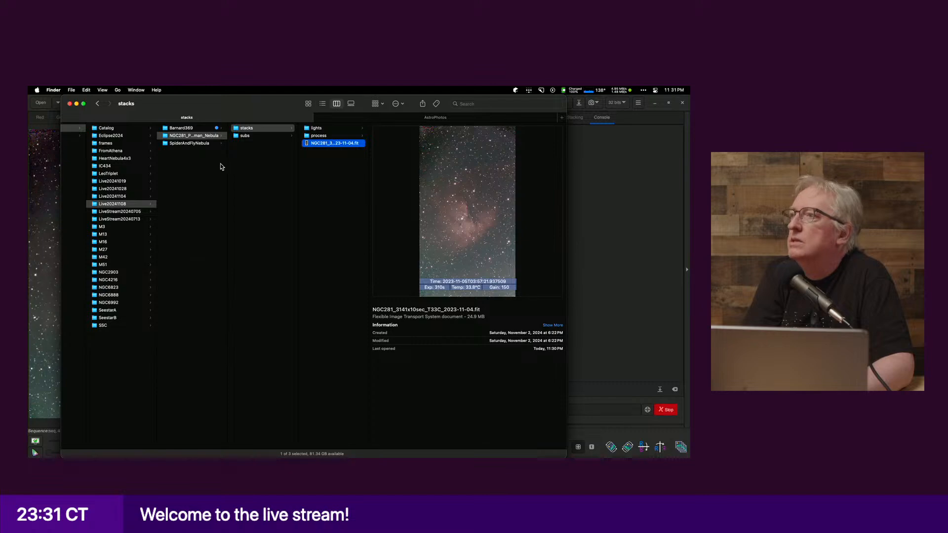
click(256, 138)
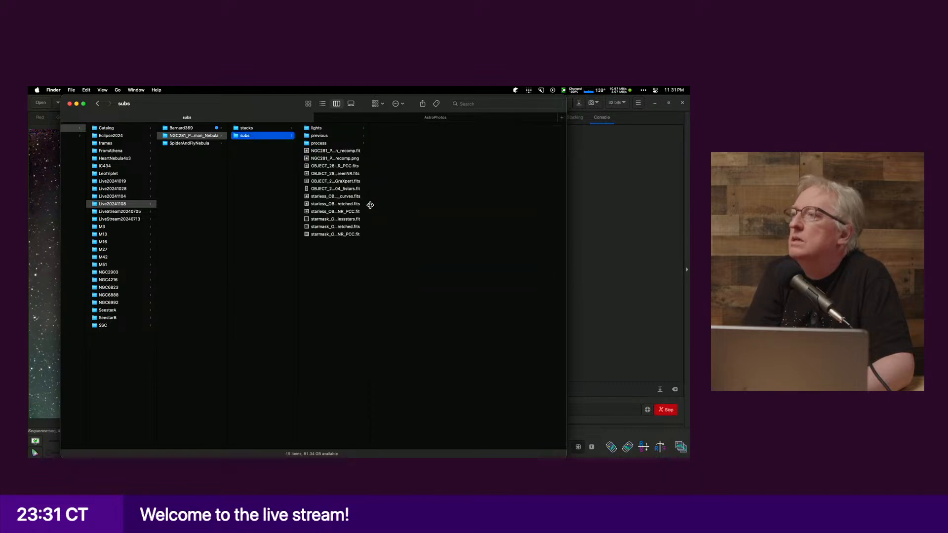
drag(369, 205, 480, 201)
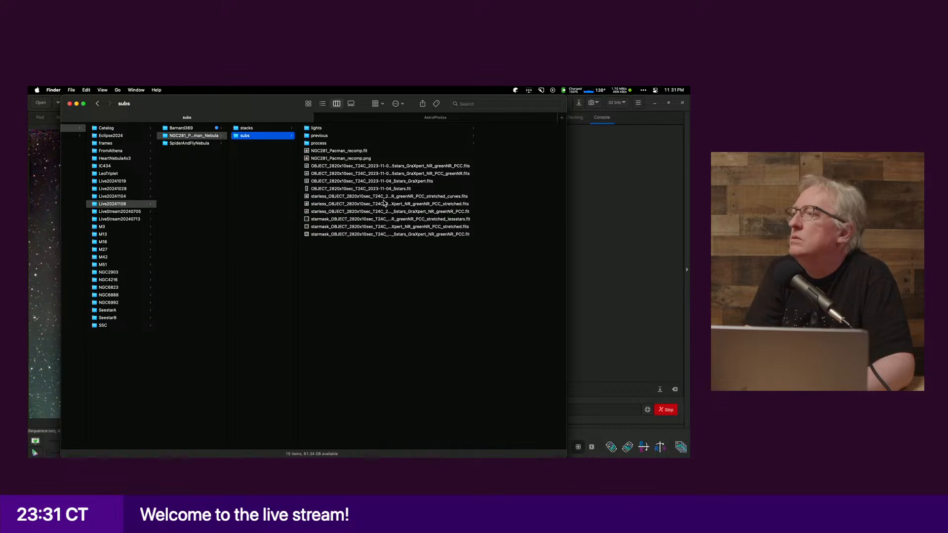
double_click(372, 158)
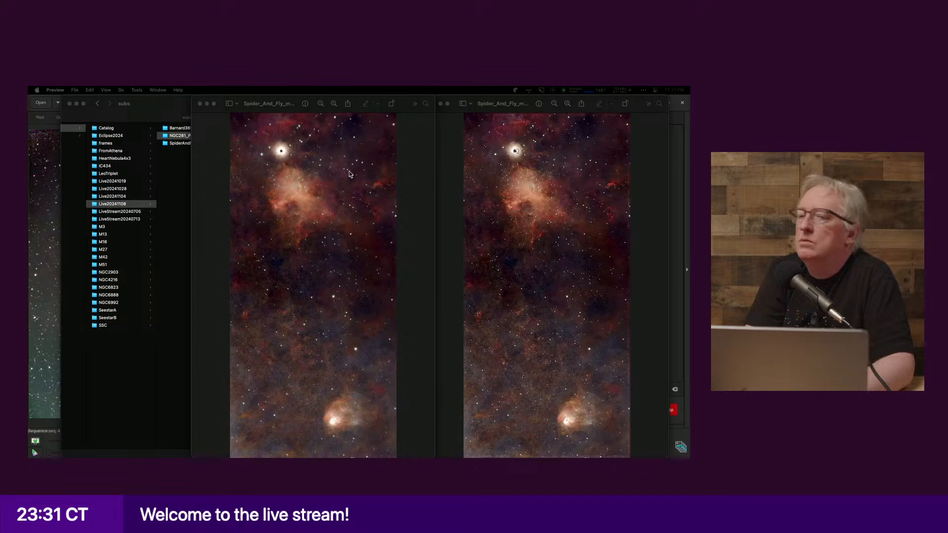
Step: Close the open preview windows, then select "NGC281_Pacman_recomp.fit" in the subs folder and the input folder in the CosmicClarity window
click(200, 104)
click(433, 104)
click(162, 103)
click(369, 152)
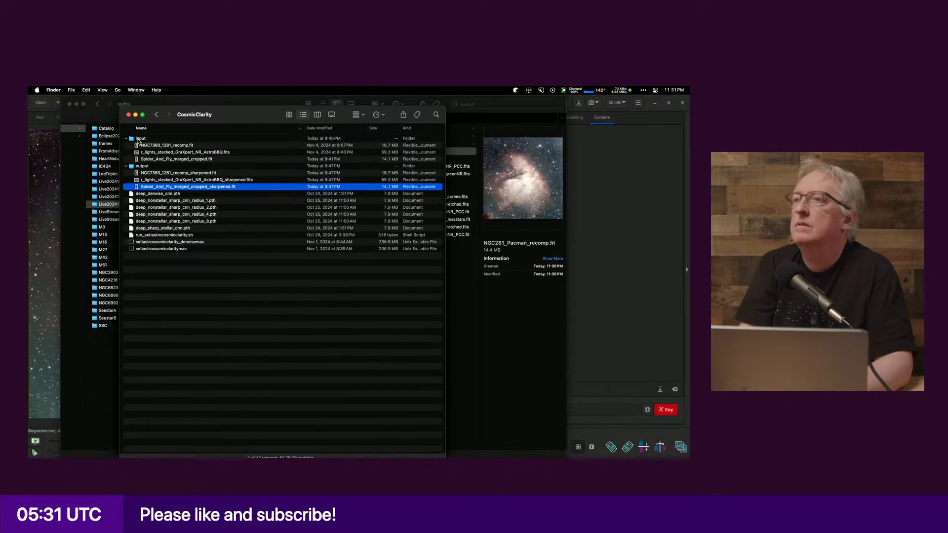
click(139, 140)
Step: Switch to WezTerm, bring its window fully into view and run "./setiastrocosmicclaritymac" in ~/Astro/CosmicClarity
key(ctrl+F3)
key(Right)
key(Right)
key(Right)
key(Right)
key(Return)
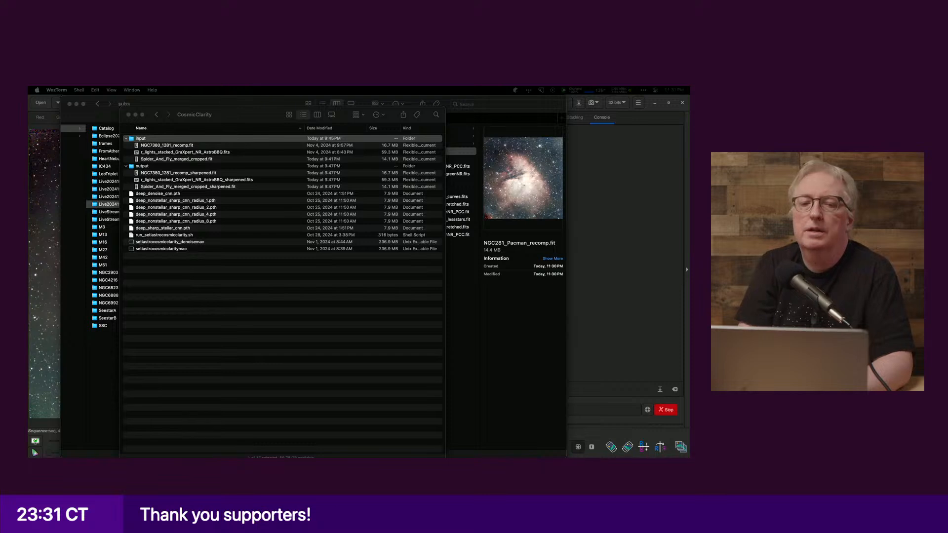
drag(28, 104, 286, 102)
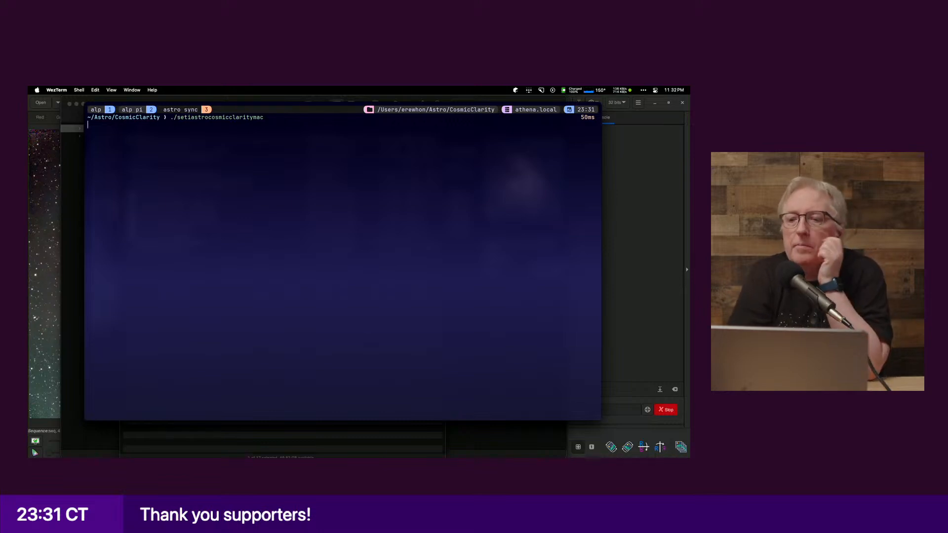
key(Return)
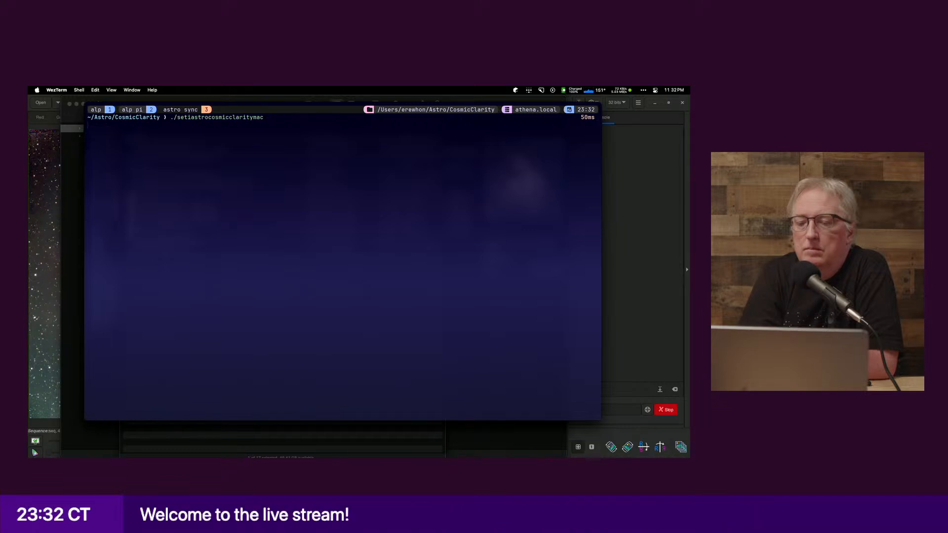
Step: Switch back to the CosmicClarity folder in Finder while the sharpening program starts
key(super+Tab)
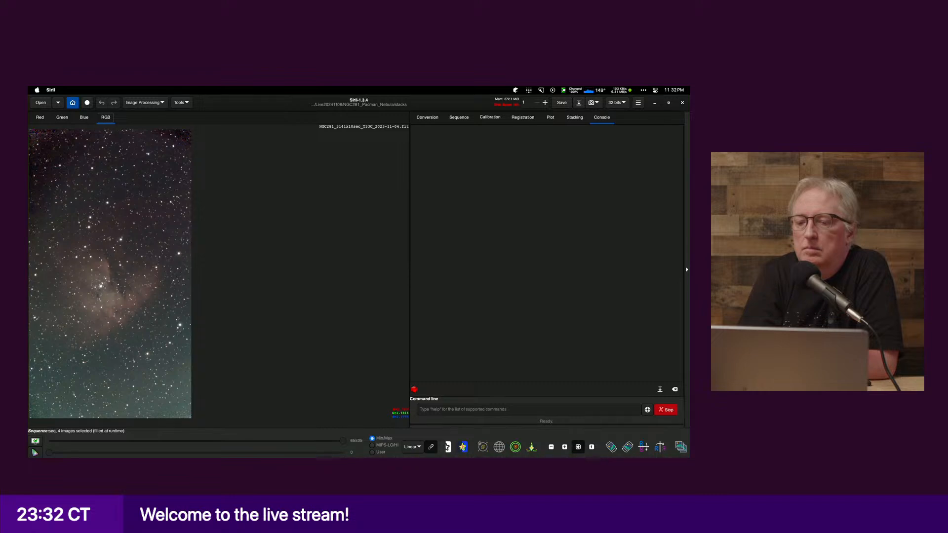
key(super+Tab)
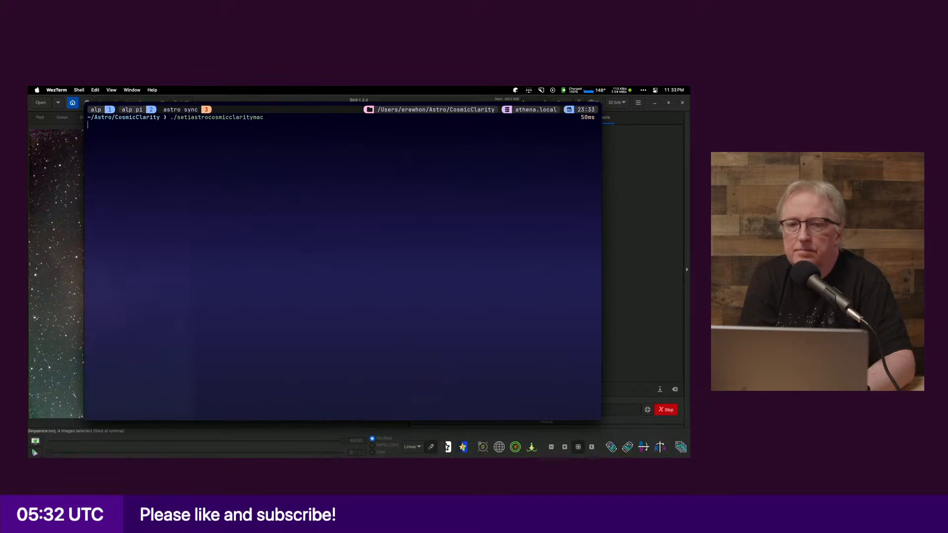
key(super+Tab)
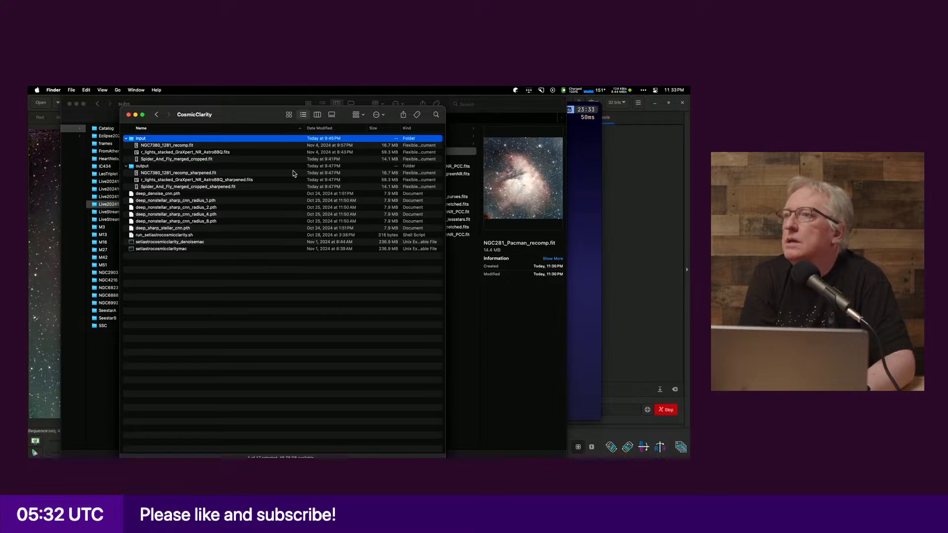
Step: Arrange the CosmicClarity and subs Finder windows side by side and bring the Cosmic Clarity Sharpening Tool window fully into view
drag(236, 113, 169, 107)
drag(470, 101, 577, 93)
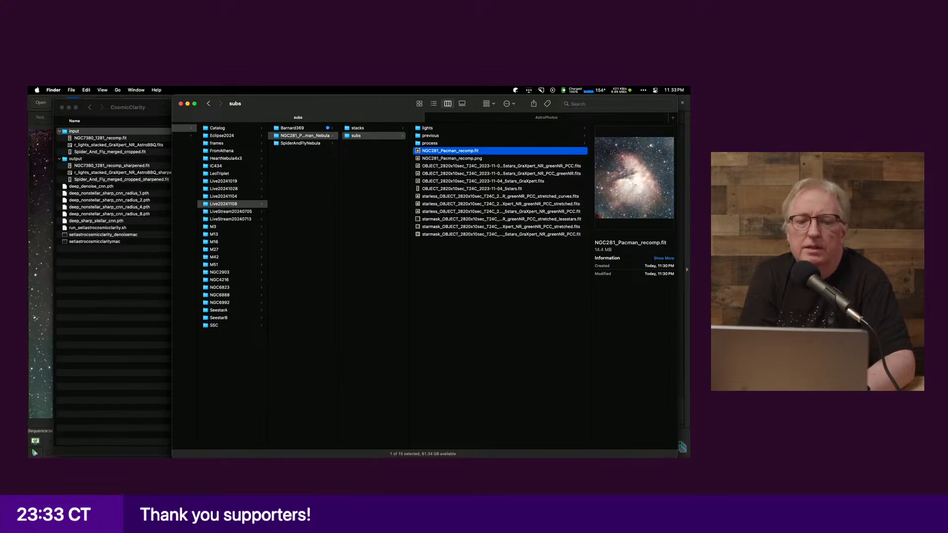
drag(29, 133, 102, 172)
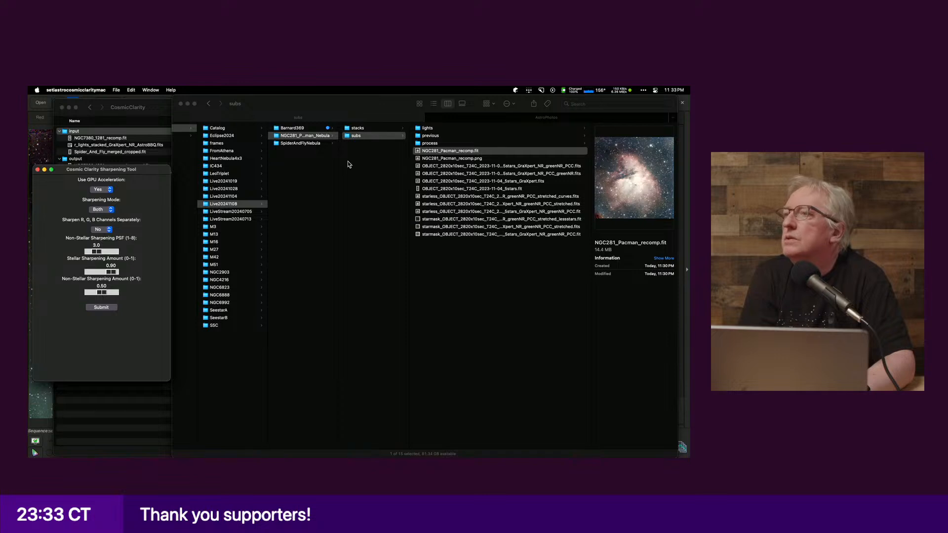
Step: Copy "NGC281_Pacman_recomp.fit" from the subs folder into the CosmicClarity input folder
click(153, 105)
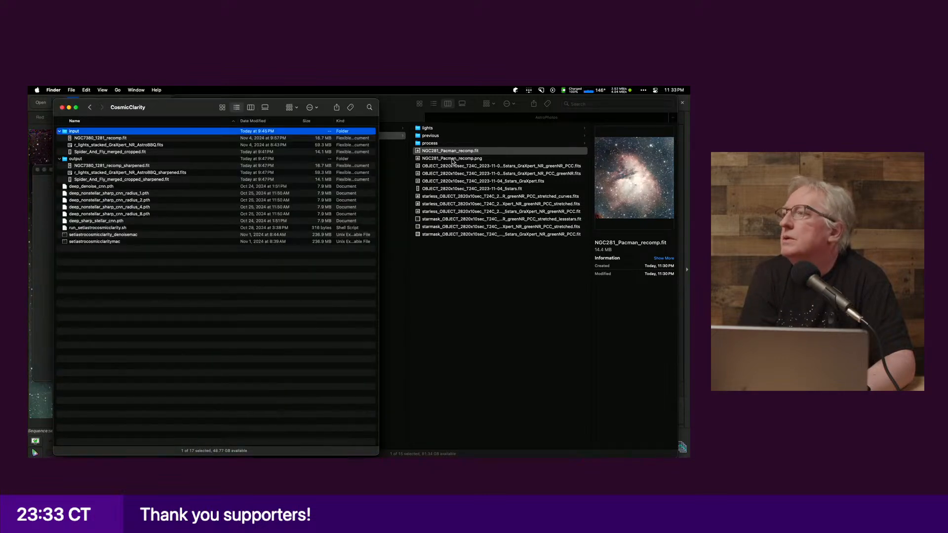
click(447, 151)
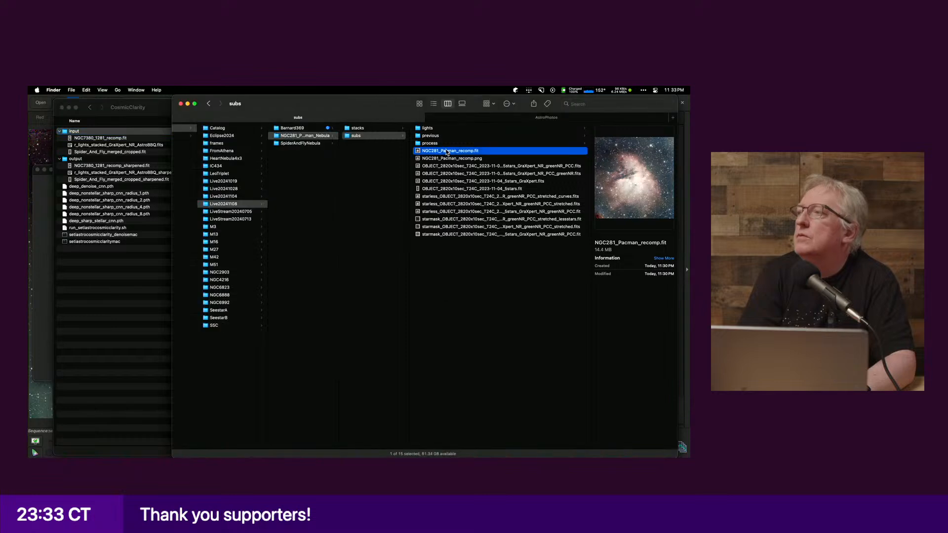
click(447, 152)
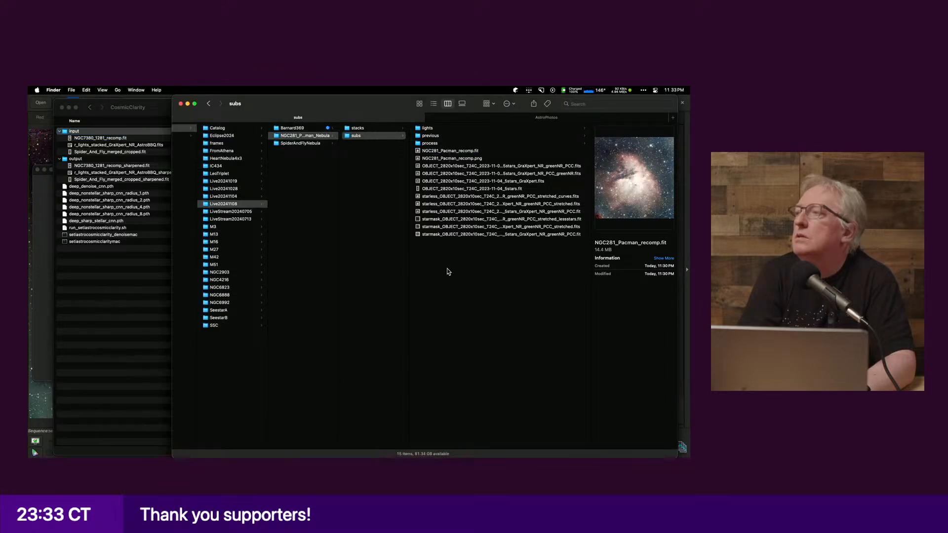
drag(428, 154, 133, 140)
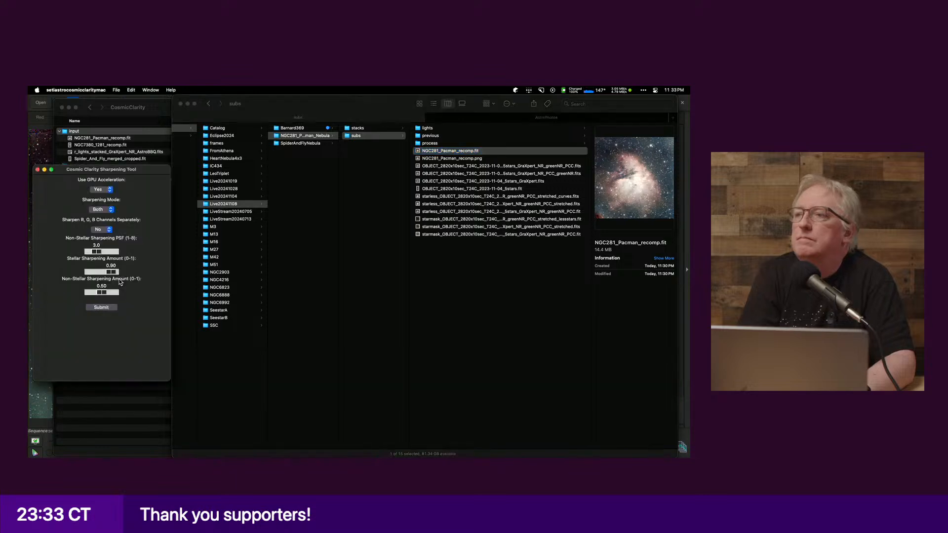
Step: Start Cosmic Clarity sharpening with the current settings and check its progress in WezTerm
click(105, 310)
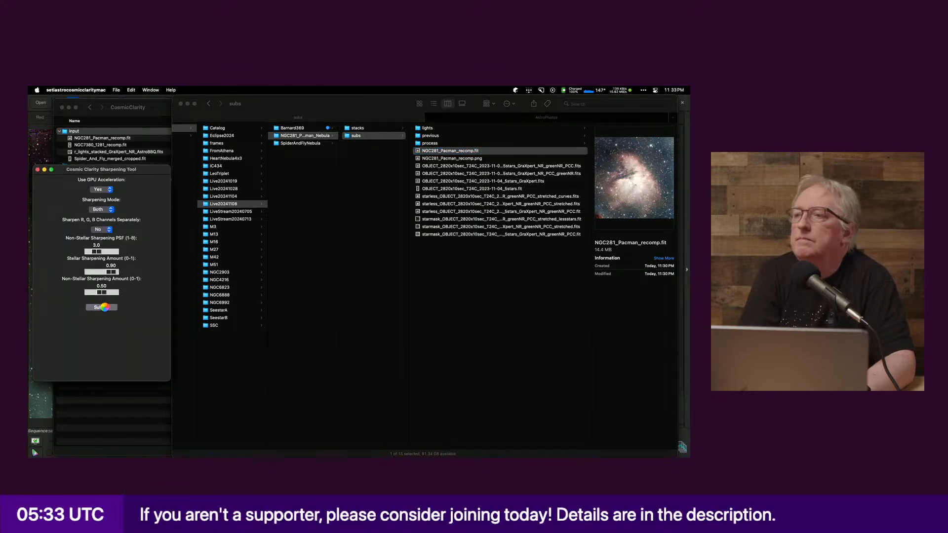
key(super+Tab)
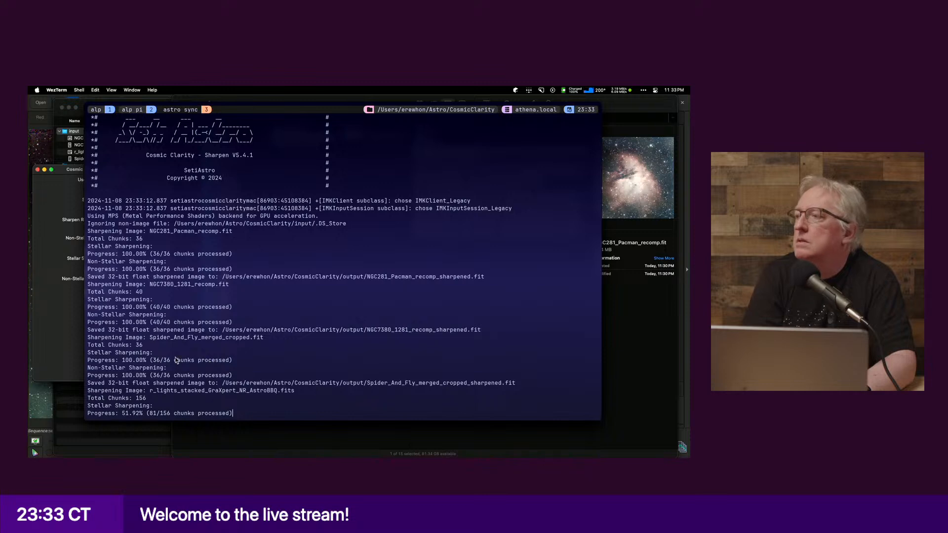
click(69, 340)
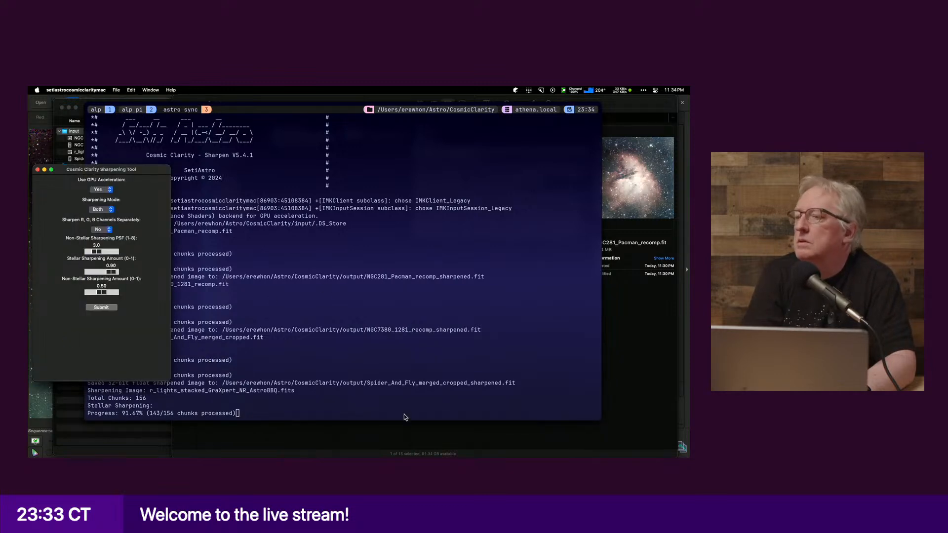
Step: Switch to Finder and copy "NGC281_Pacman_recomp_sharpened.fit" from the CosmicClarity output folder into the subs folder
click(402, 438)
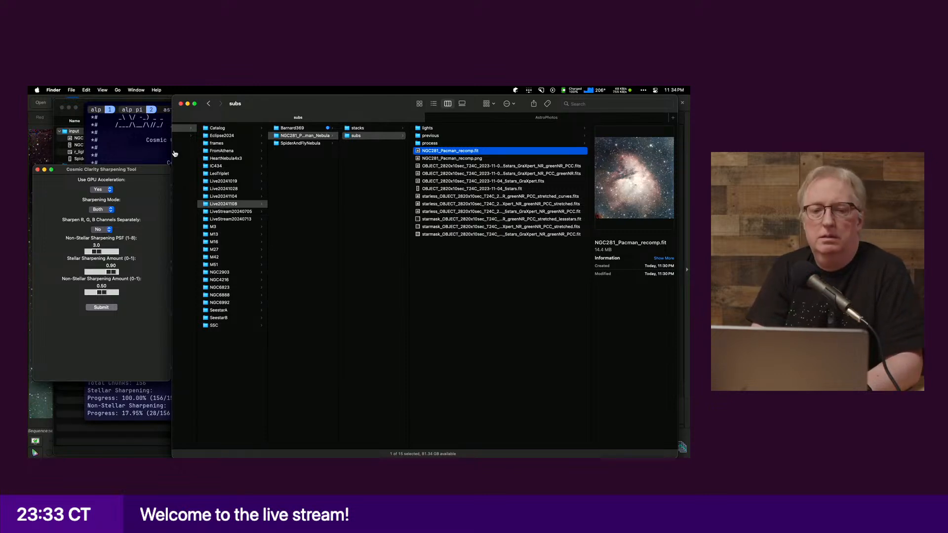
key(super+Tab)
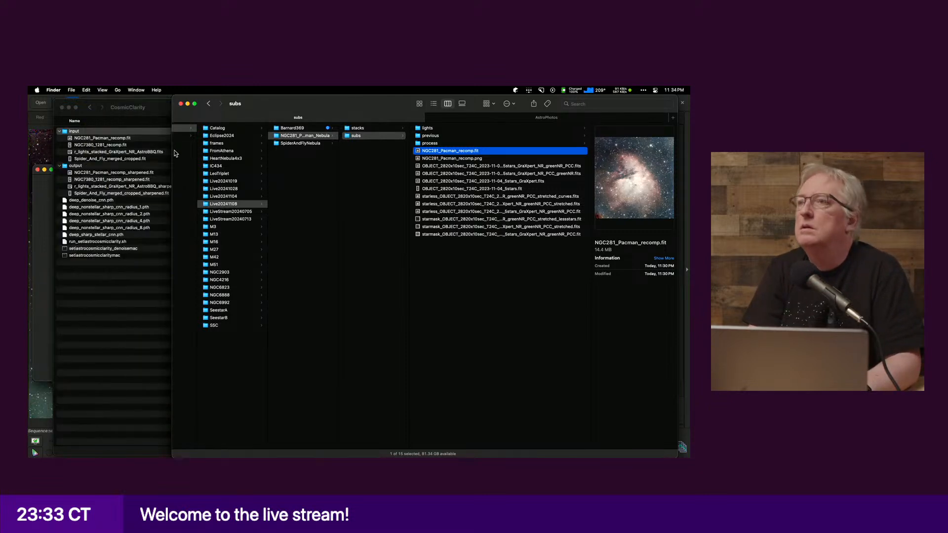
click(134, 175)
click(121, 173)
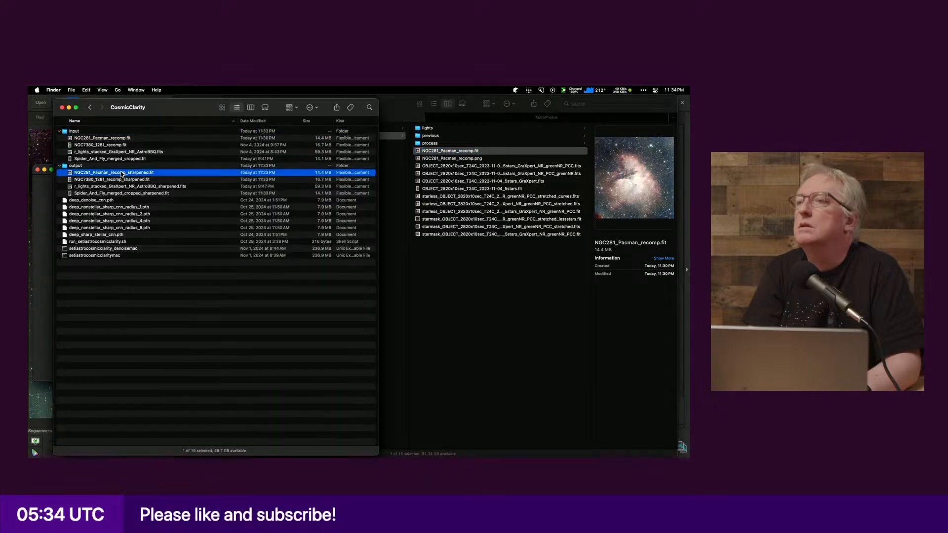
click(486, 333)
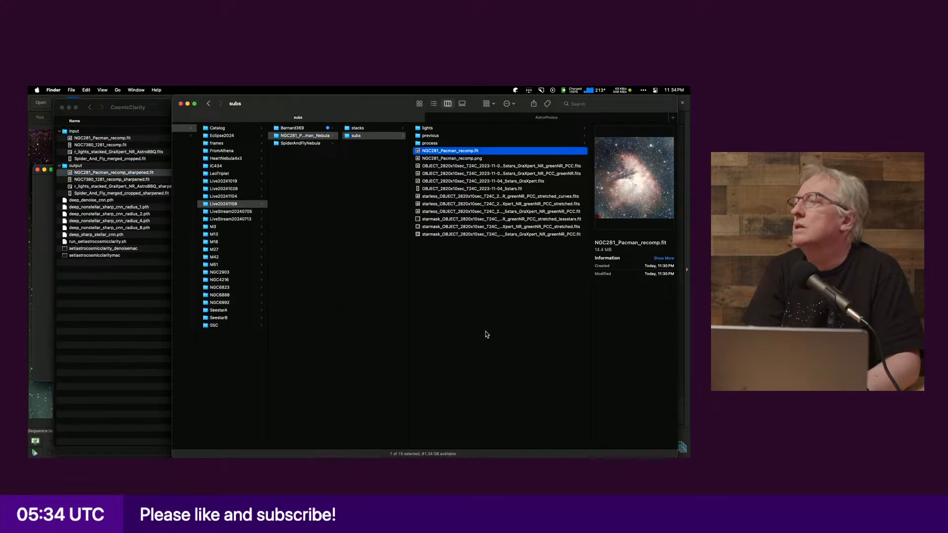
key(super+v)
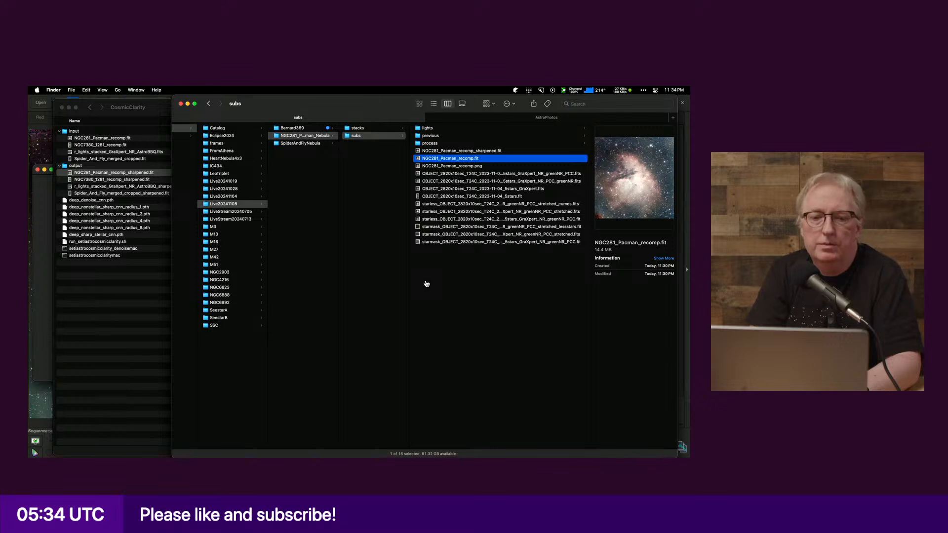
Step: Switch to Siril, open "NGC281_Pacman_recomp_sharpened.fit" and save it as a PNG file under the same name
key(super+Tab)
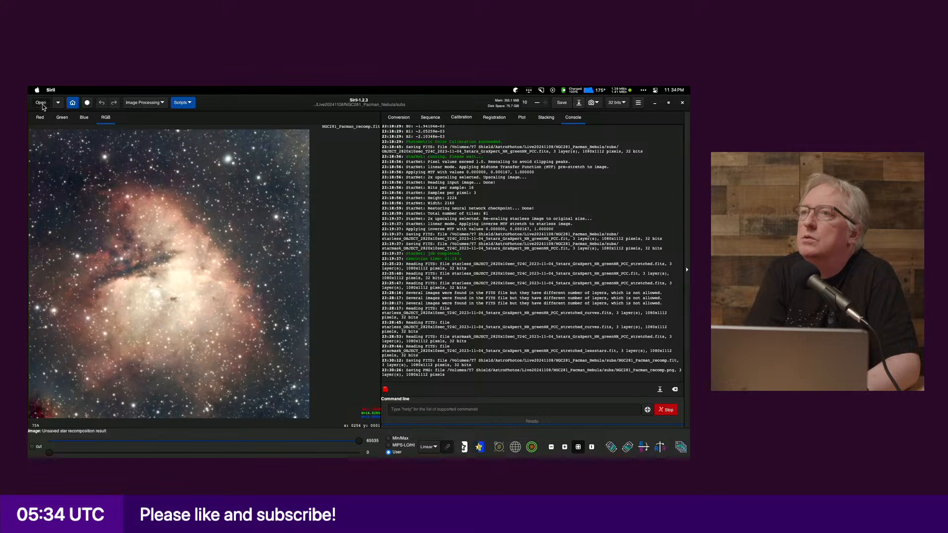
click(40, 102)
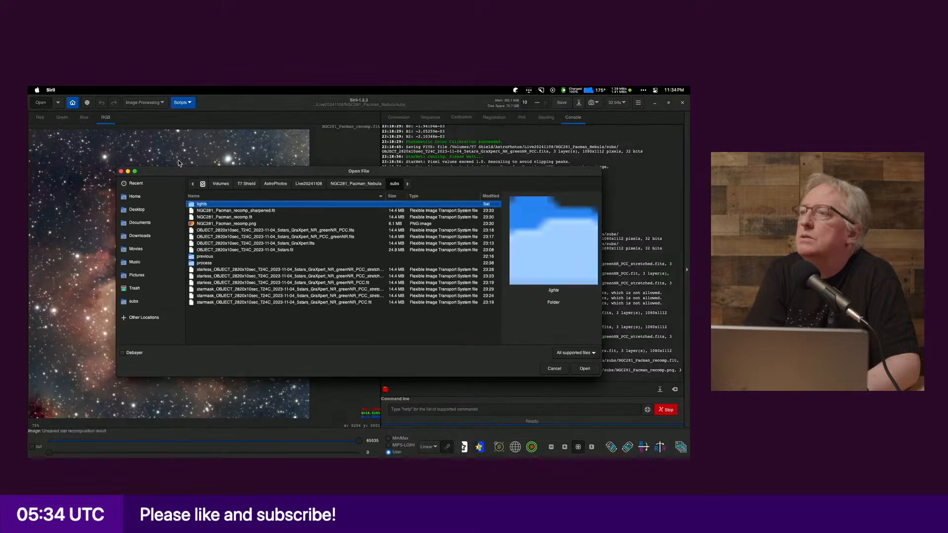
double_click(279, 211)
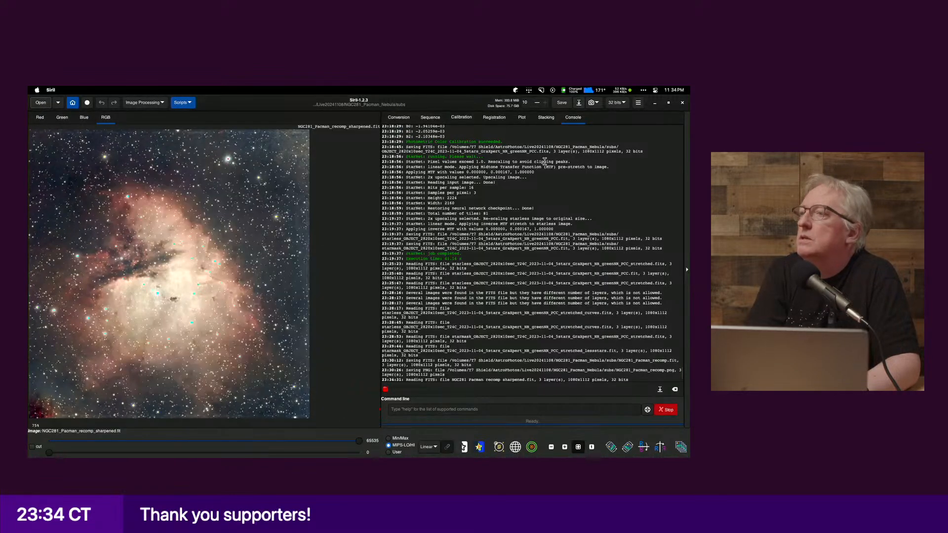
click(579, 104)
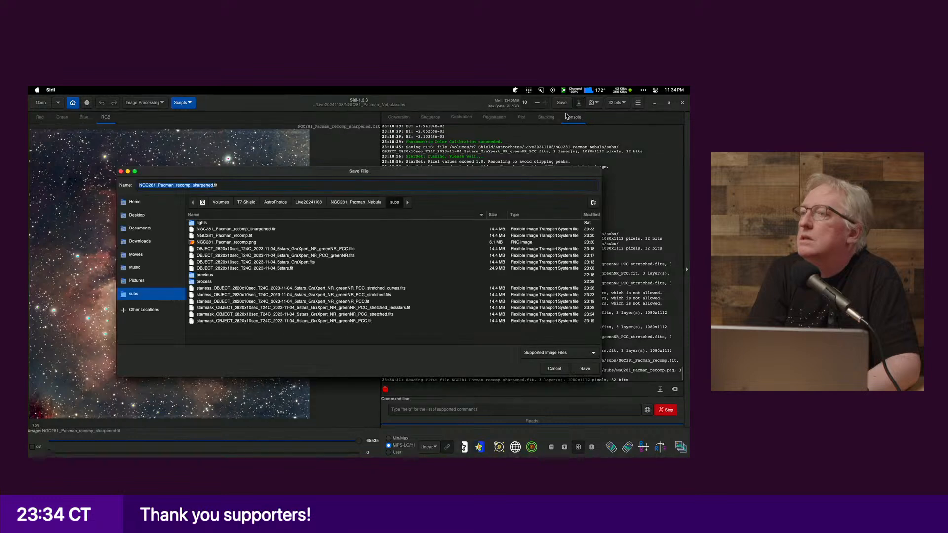
click(543, 352)
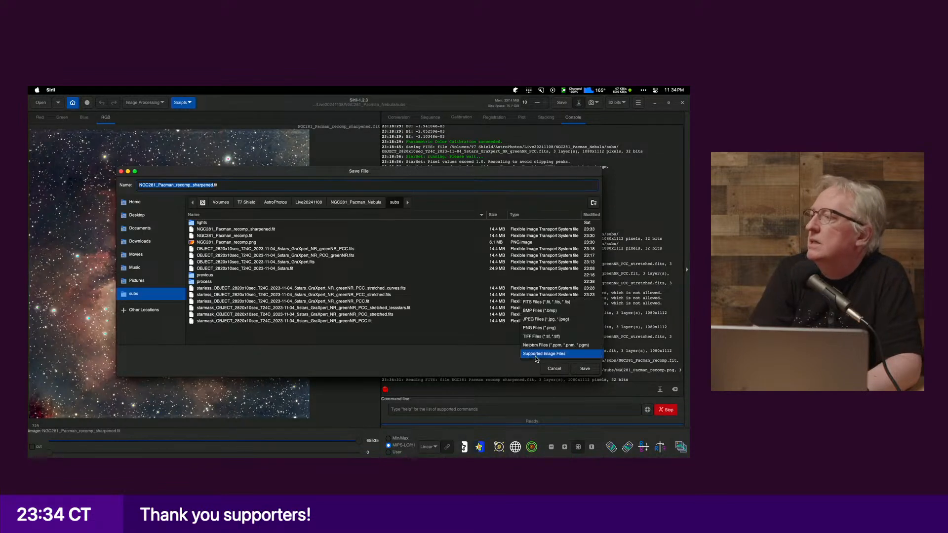
click(543, 328)
click(584, 369)
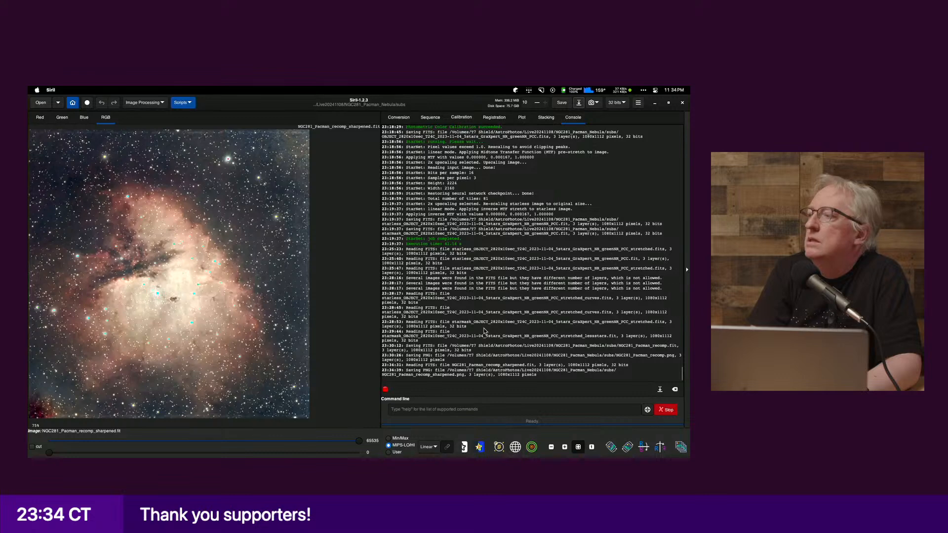
Step: Switch back to Finder and select "NGC281_Pacman_recomp.png" in the subs folder
key(super+Tab)
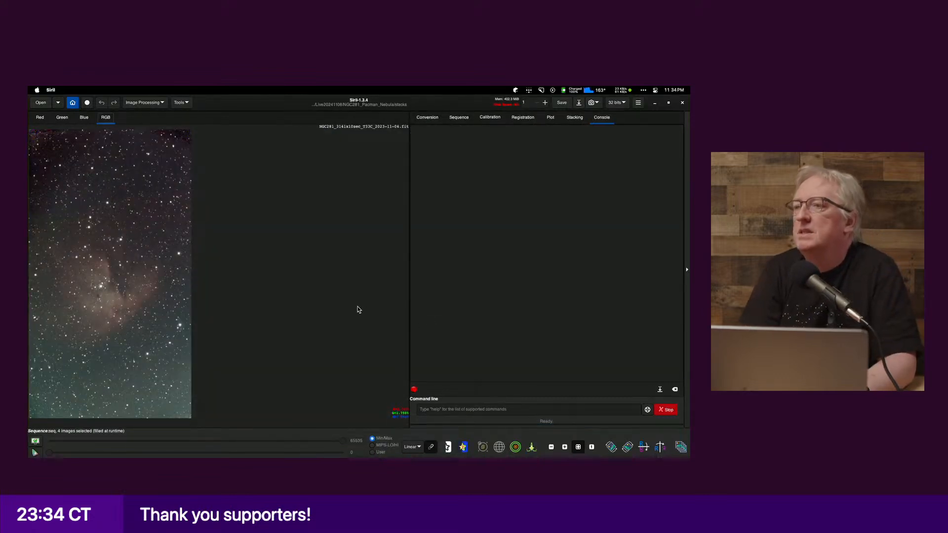
key(super+Tab)
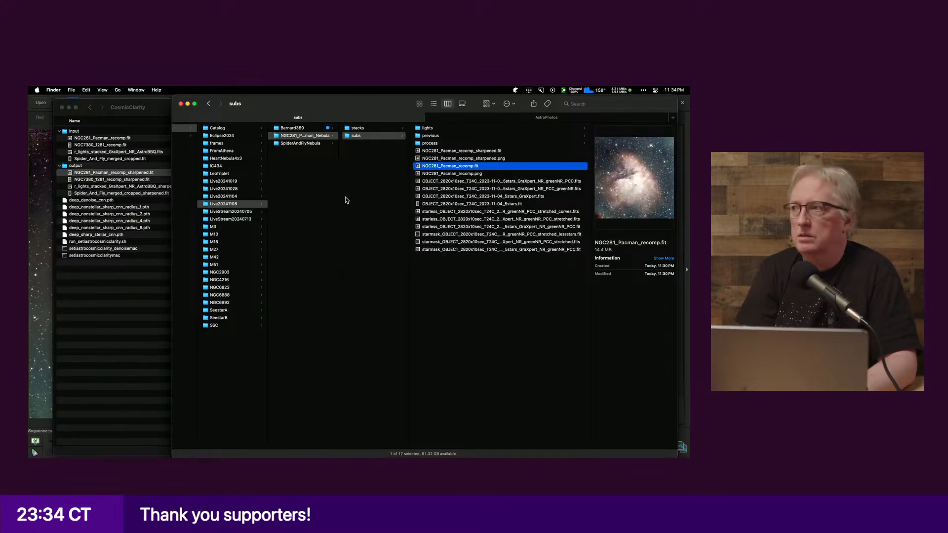
click(464, 175)
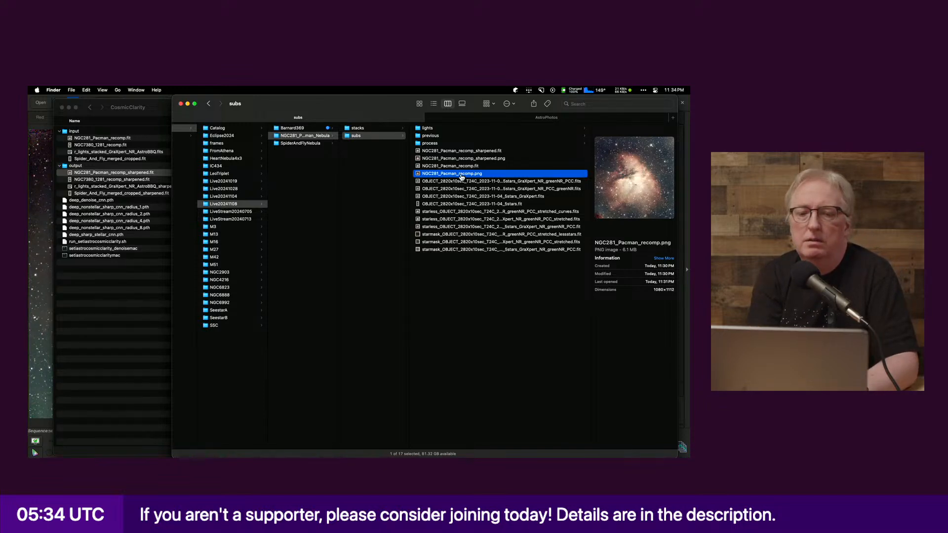
Step: Switch to Zen Browser, search the web for "siril star ringing" and skim Siril's Synthetic Stars tutorial
key(super+Tab)
key(super+t)
text(siril star ringing)
key(Return)
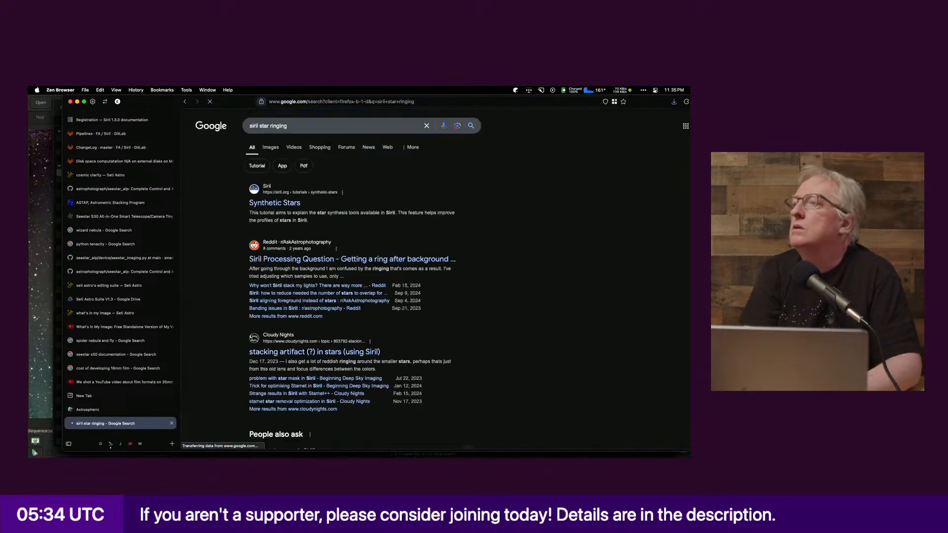
click(275, 203)
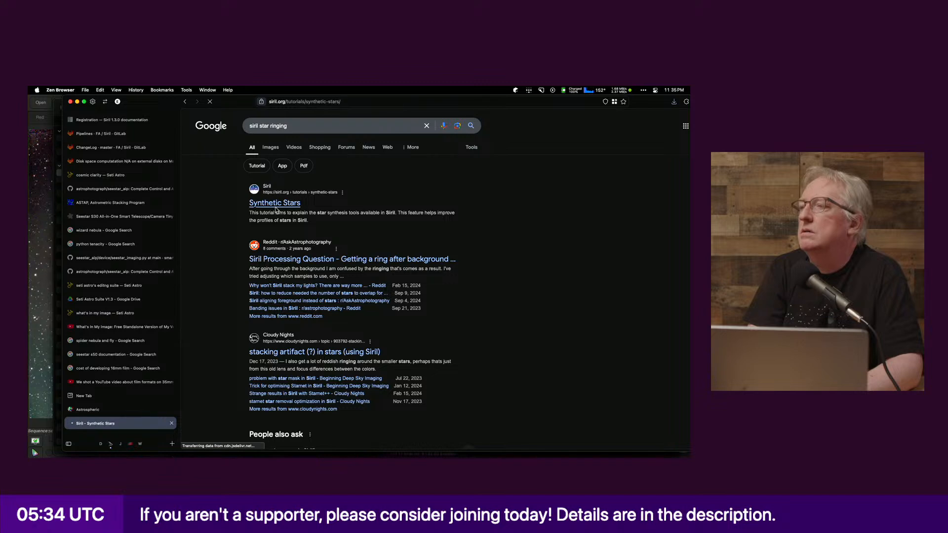
scroll(273, 279, down, 5)
scroll(273, 281, down, 3)
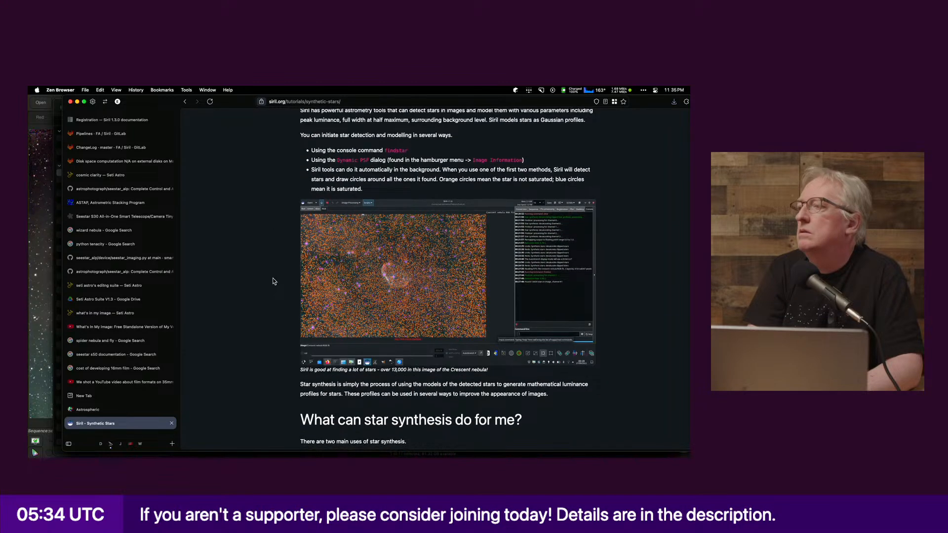
scroll(273, 281, down, 5)
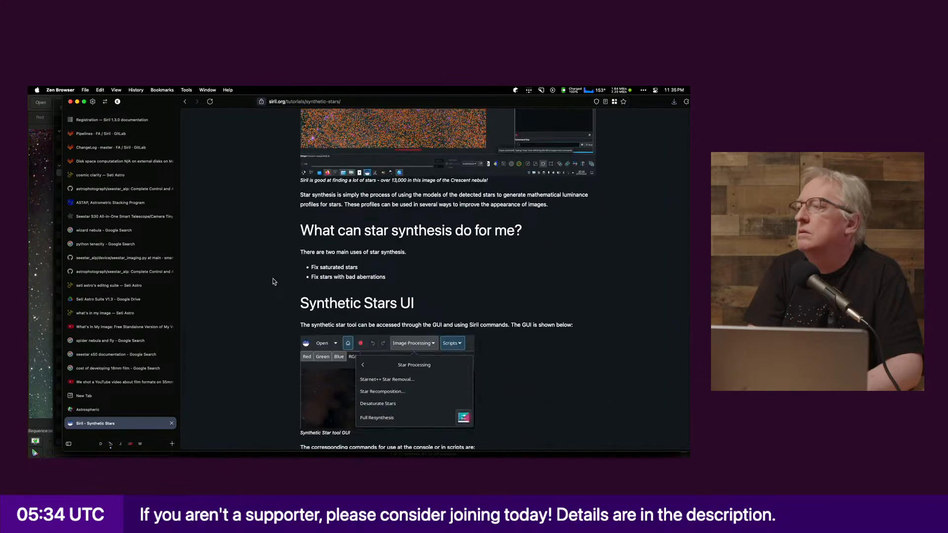
key(super+Left)
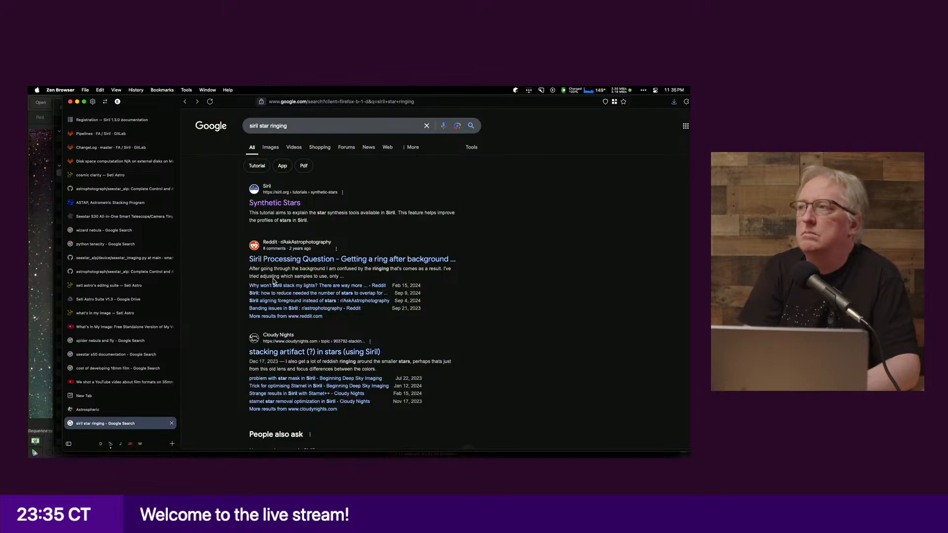
Step: Switch to Finder and open "NGC281_Pacman_recomp.png" and "NGC281_Pacman_recomp_sharpened.png" in Preview
key(super+Tab)
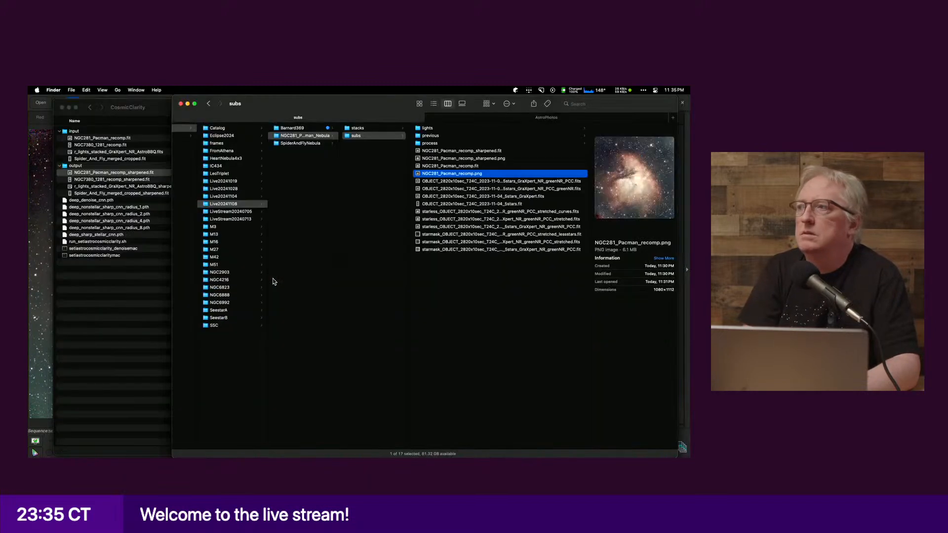
double_click(436, 174)
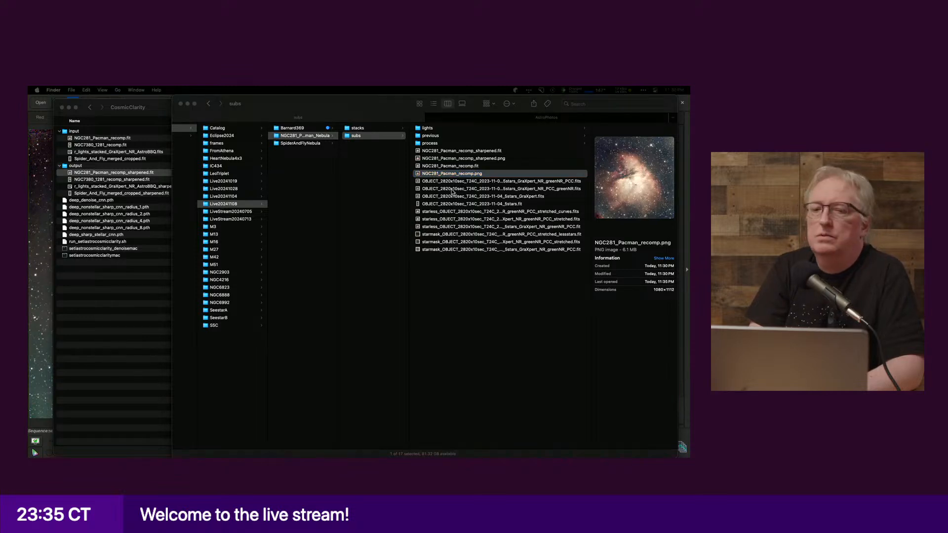
double_click(466, 159)
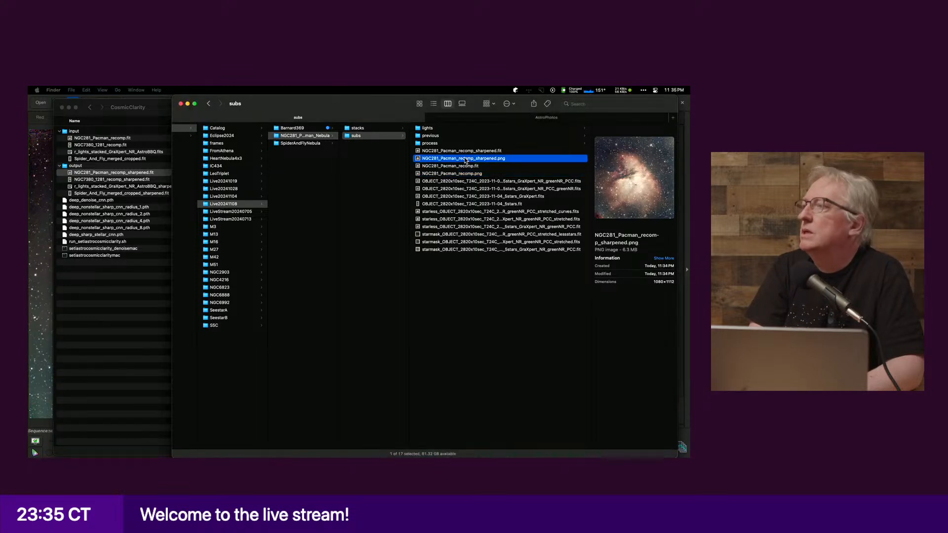
Step: Switch to Siril 1.3.4, reframe the original stack on the nebula and place the "NGC281_Pacman_recomp.png" preview beside it for comparison
click(39, 309)
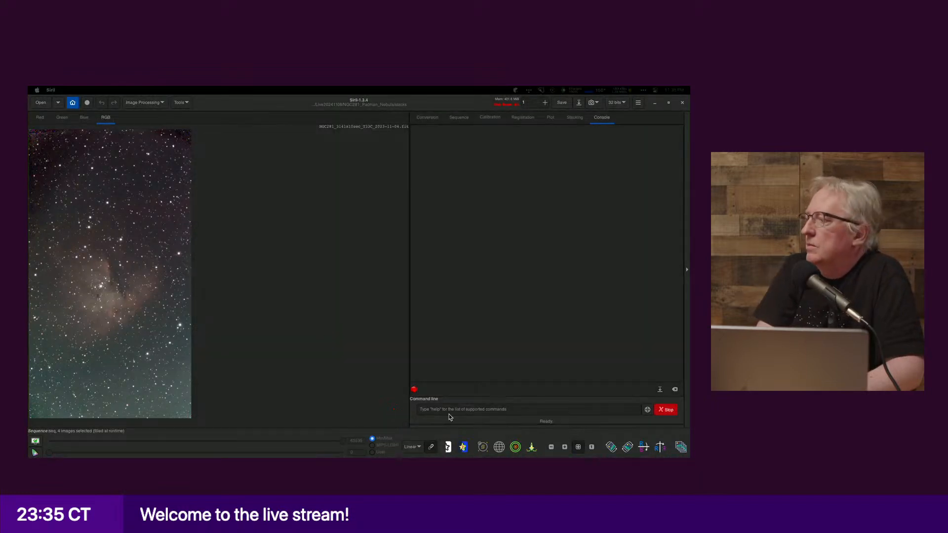
click(578, 449)
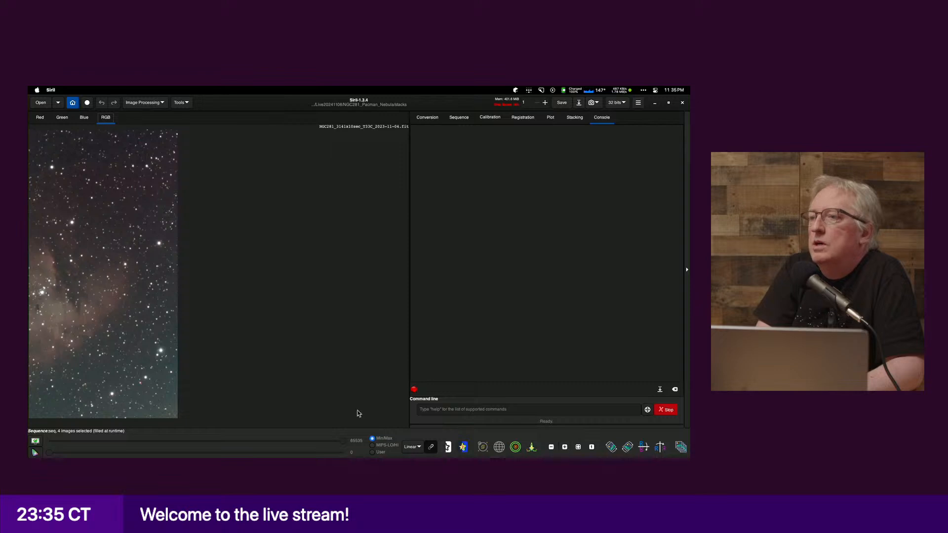
drag(107, 311, 184, 287)
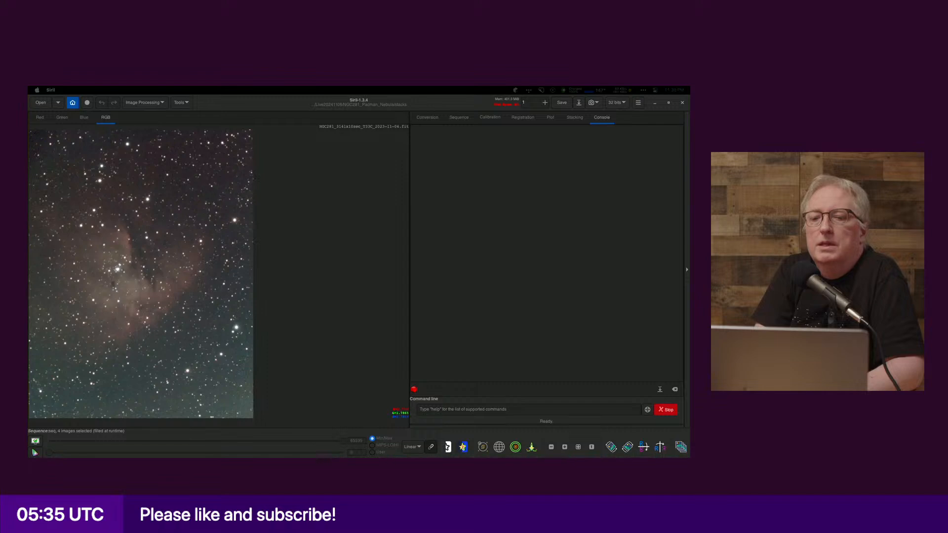
drag(28, 129, 318, 93)
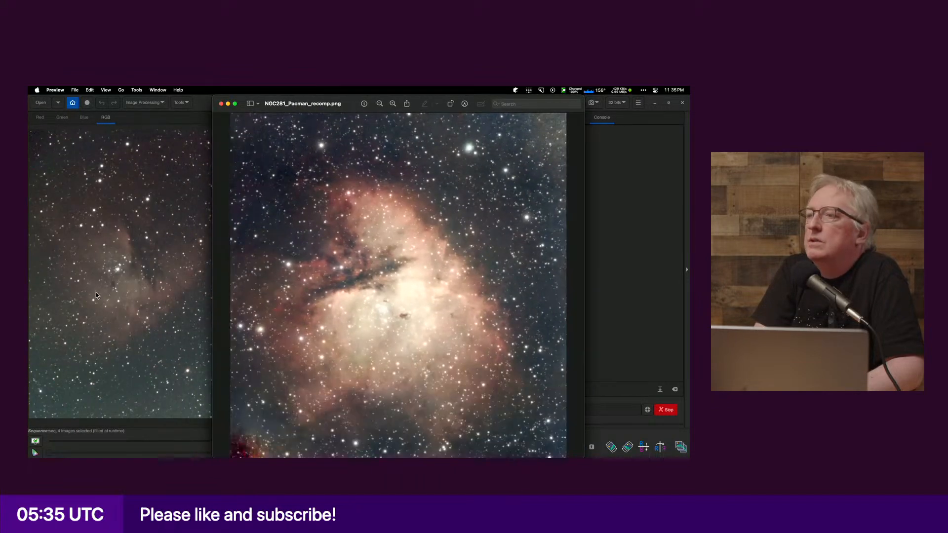
Step: Enlarge the original stack in Siril, then switch to Preview and place a smaller "NGC281_Pacman_recomp.png" window beside the nebula
click(96, 292)
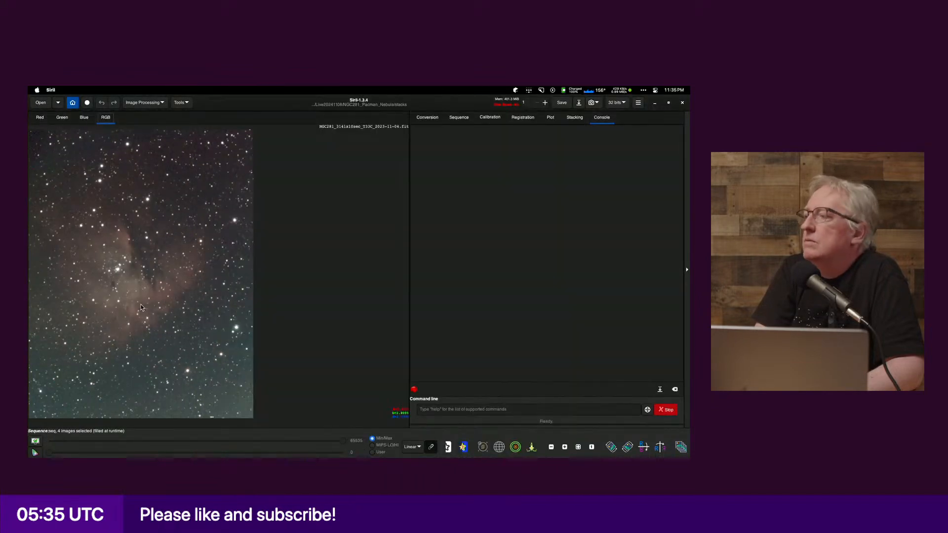
click(565, 447)
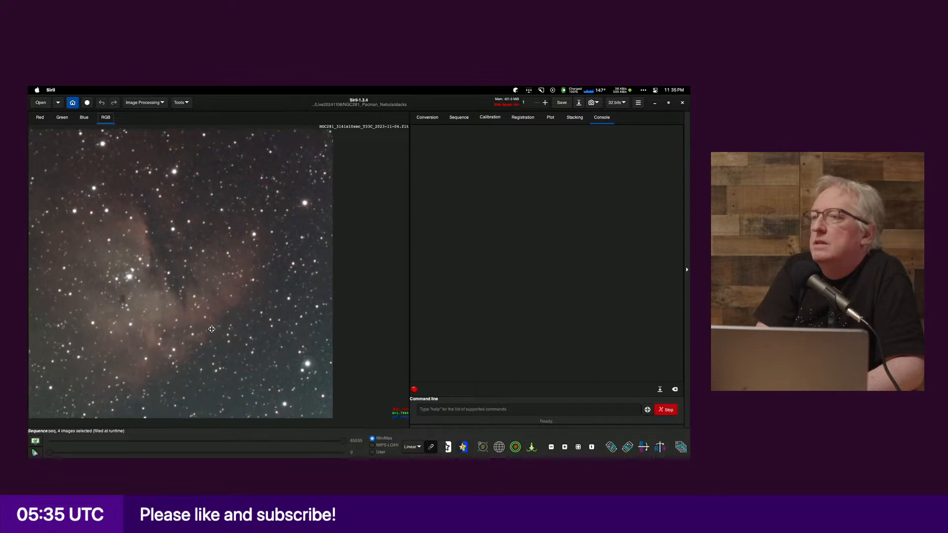
key(super+Tab)
drag(584, 96, 547, 135)
drag(339, 140, 423, 101)
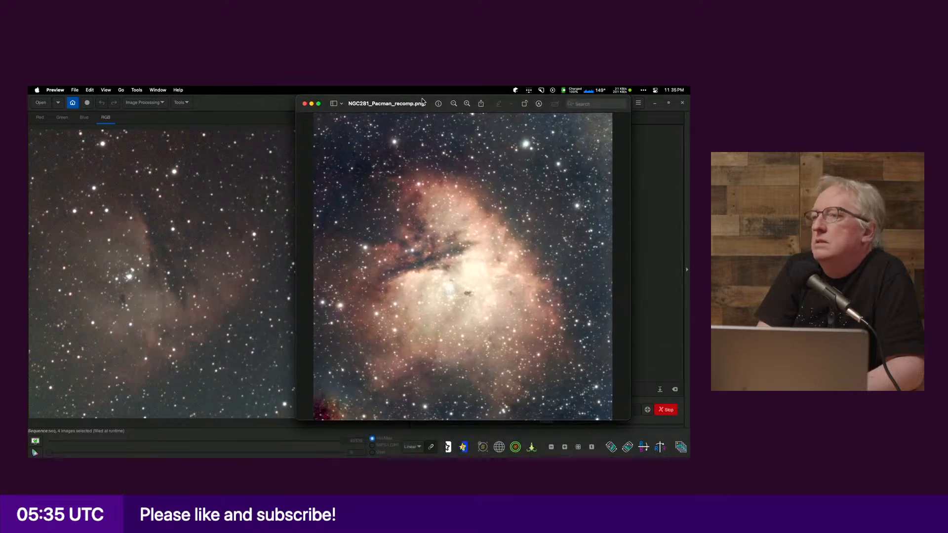
Step: Rotate "NGC281_Pacman_recomp.png" three quarter turns to match the stack's orientation and move its window closer to the stack
click(525, 104)
click(525, 103)
click(525, 104)
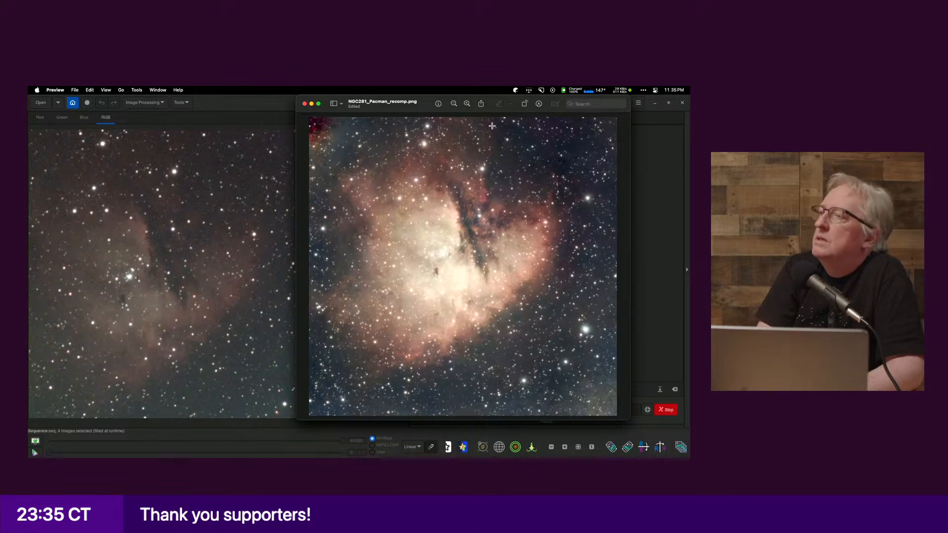
drag(423, 99, 374, 105)
drag(437, 114, 333, 106)
Step: Switch to Finder, open "NGC281_Pacman_recomp_sharpened.png" in Preview, and line it up, rotated to match, beside the unsharpened image and the Siril stack
key(super+Tab)
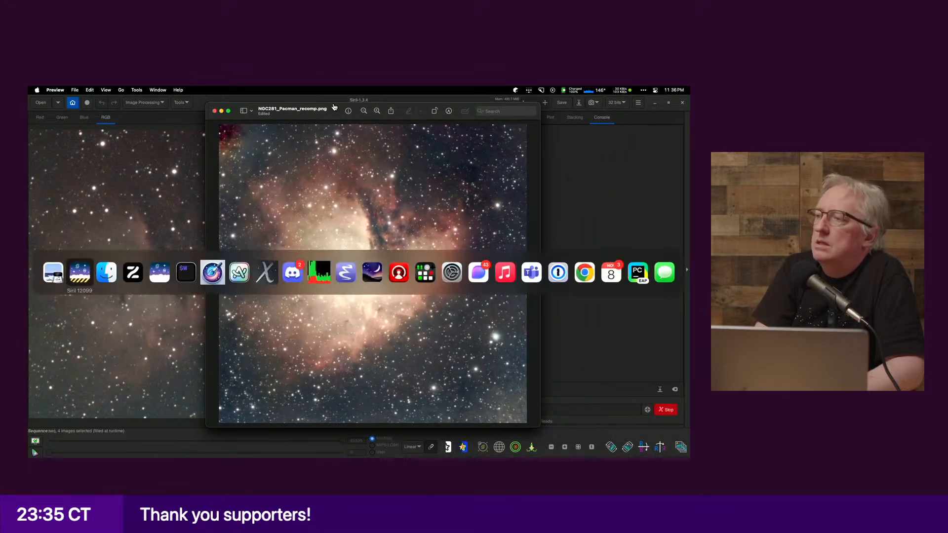
key(super+Tab)
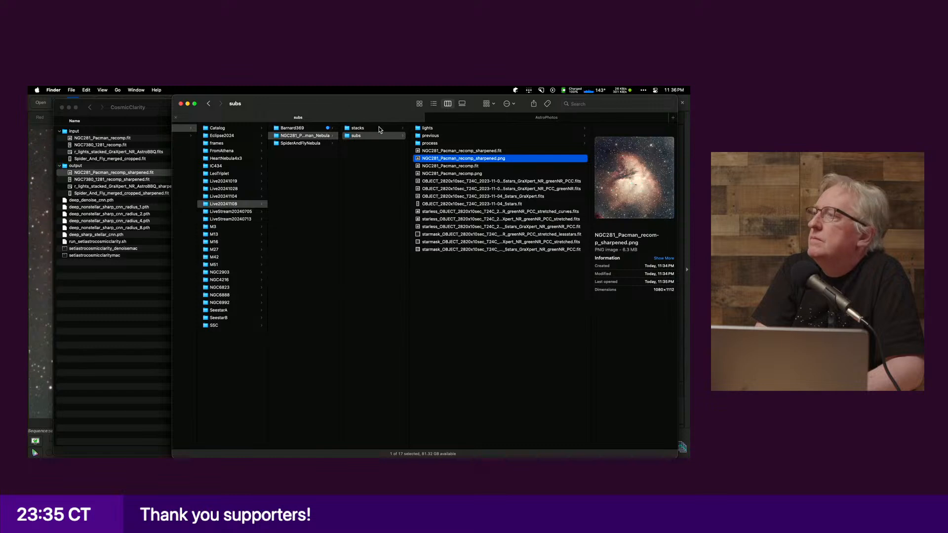
double_click(431, 159)
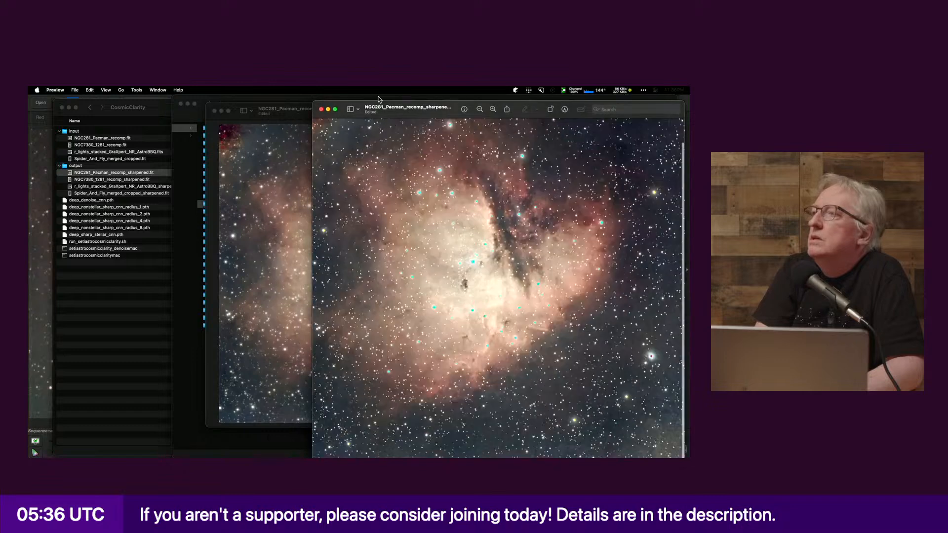
drag(312, 102, 372, 98)
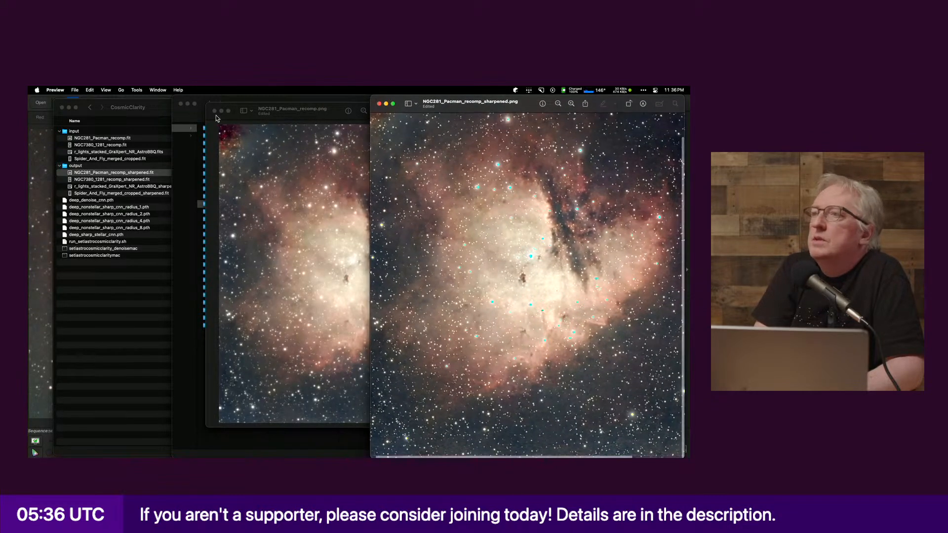
click(200, 101)
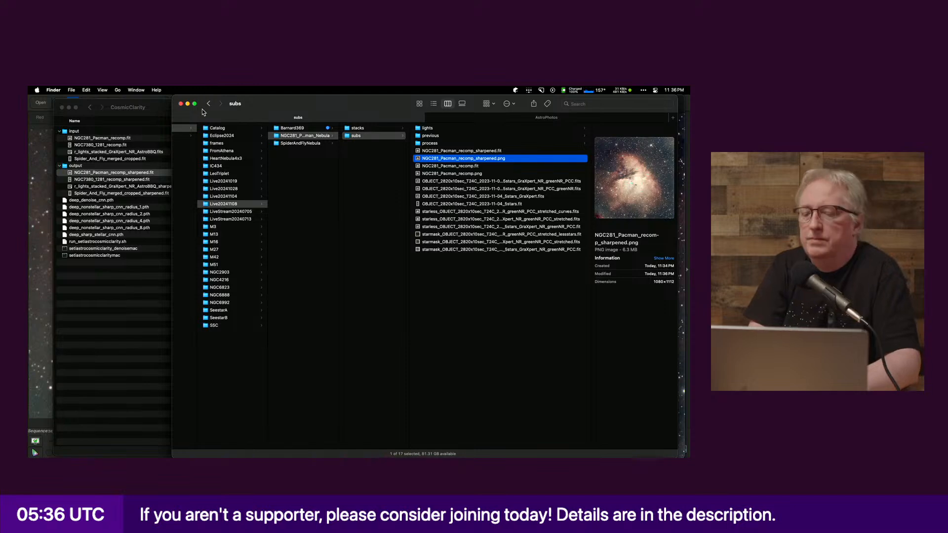
key(super+Tab)
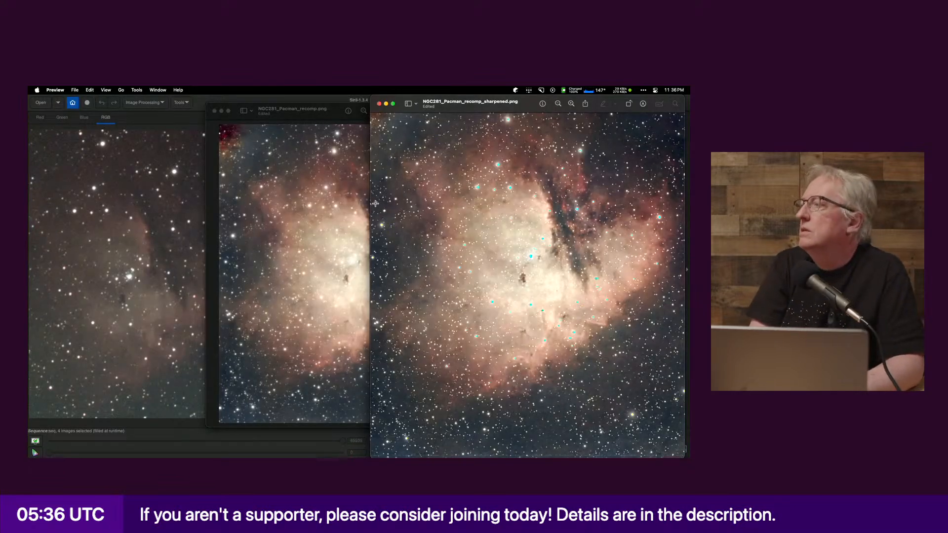
drag(371, 456, 400, 419)
Step: Examine the stars and nebula core at several magnifications in the sharpened image and compare them with the unsharpened version
scroll(475, 302, up, 5)
scroll(480, 289, up, 1)
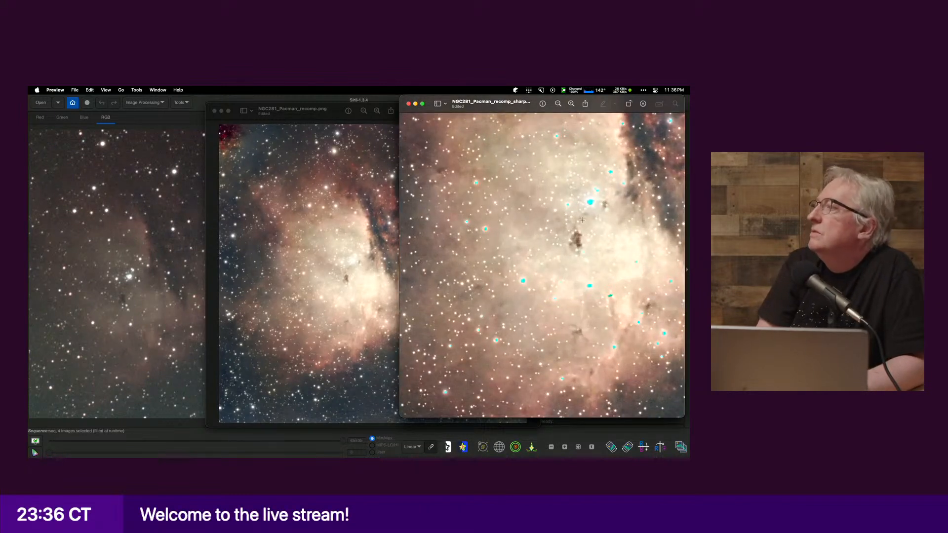
scroll(584, 216, down, 4)
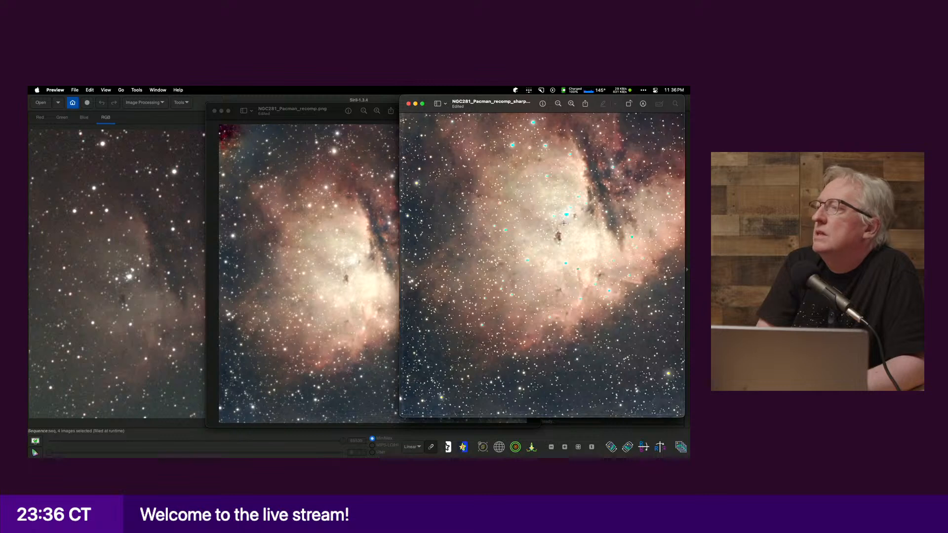
scroll(564, 223, down, 3)
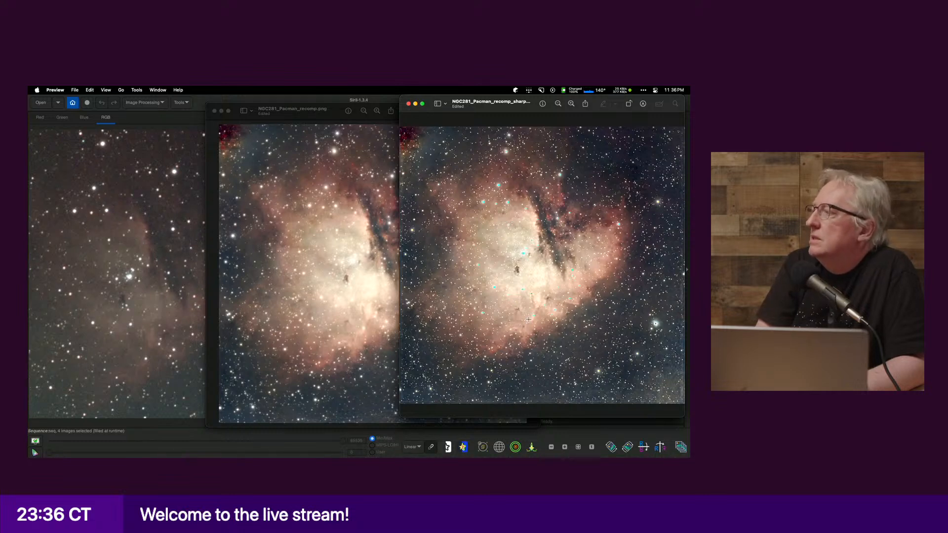
scroll(547, 241, up, 4)
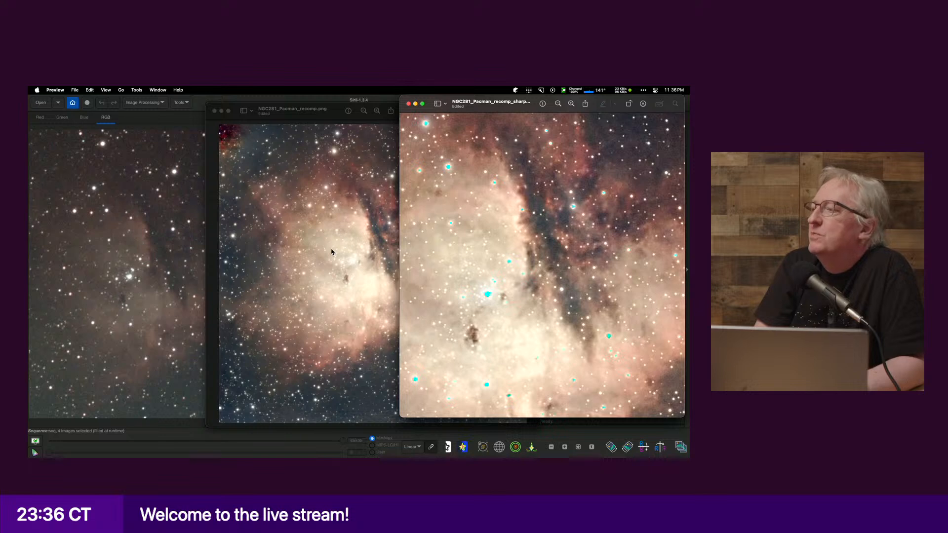
click(360, 233)
scroll(359, 230, up, 5)
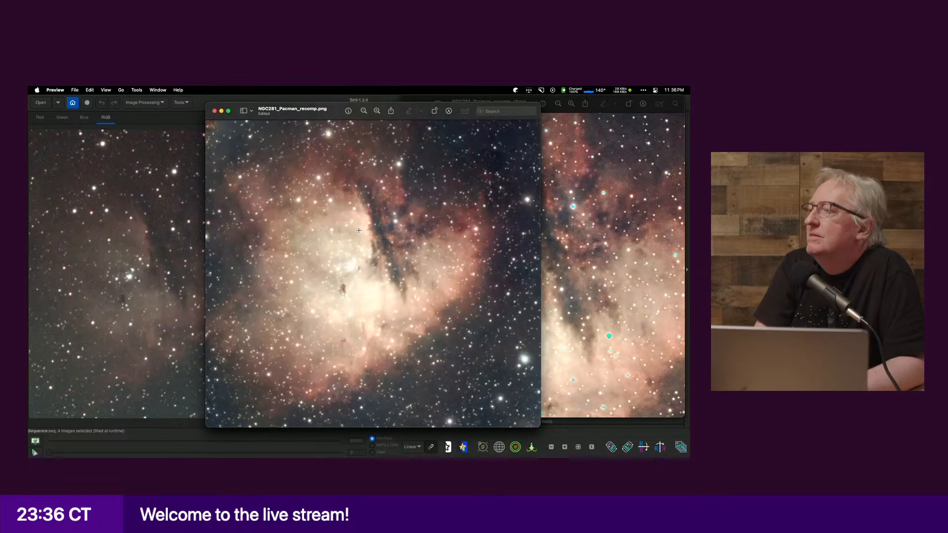
scroll(359, 231, down, 5)
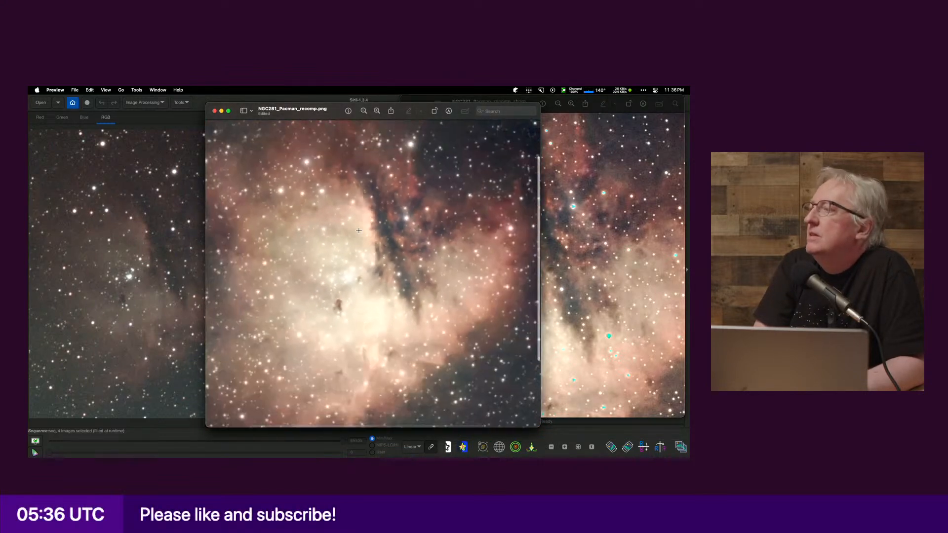
click(584, 241)
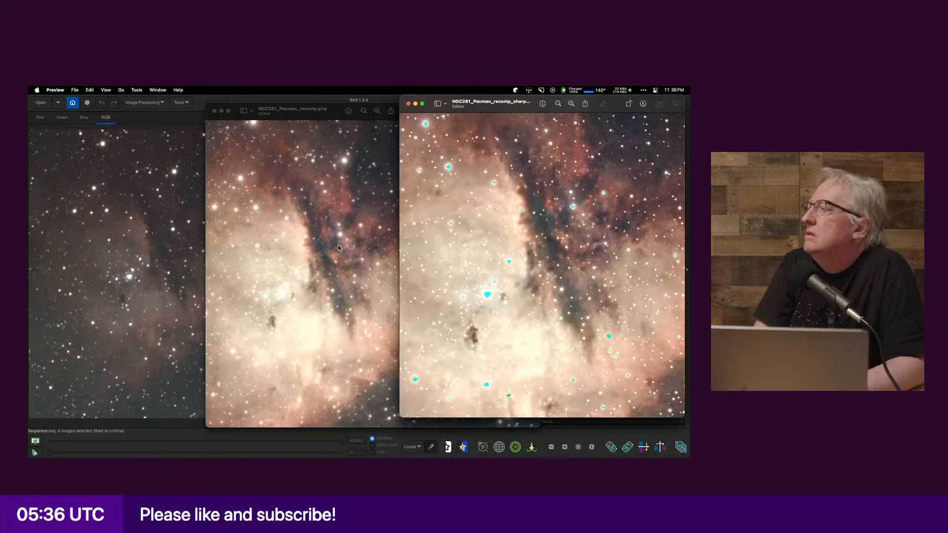
scroll(521, 264, down, 3)
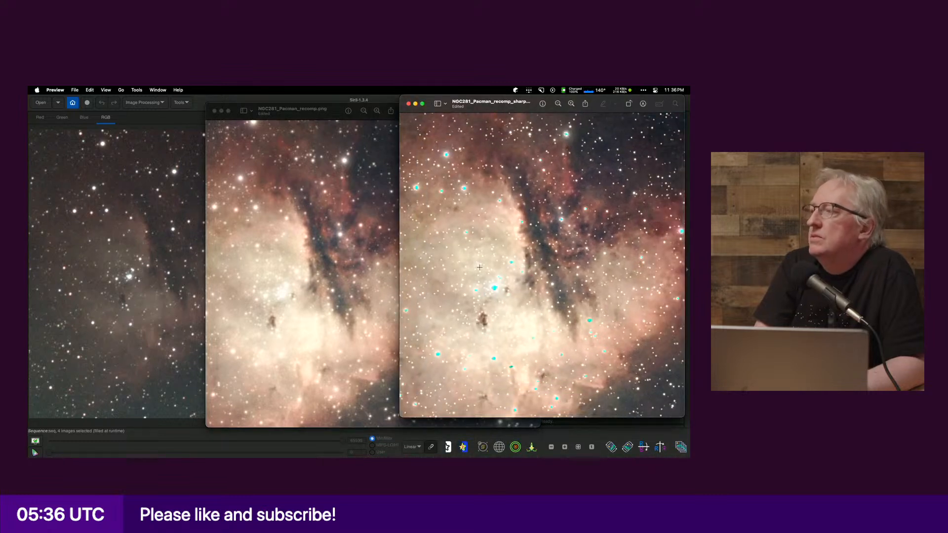
scroll(481, 279, down, 1)
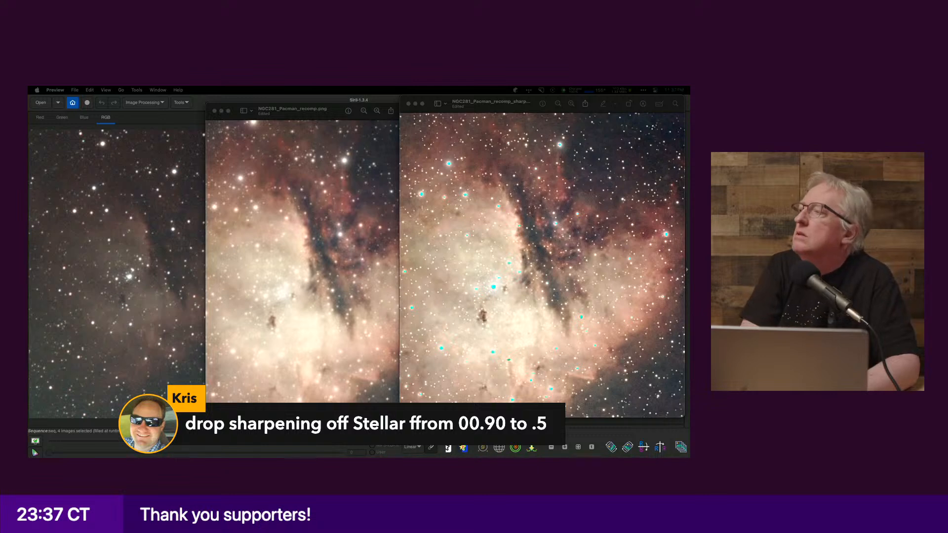
Step: Switch to Finder and move "NGC281_Pacman_recomp_sharpened.fit" from the CosmicClarity output folder to the Trash
key(super+Tab)
key(super+Tab)
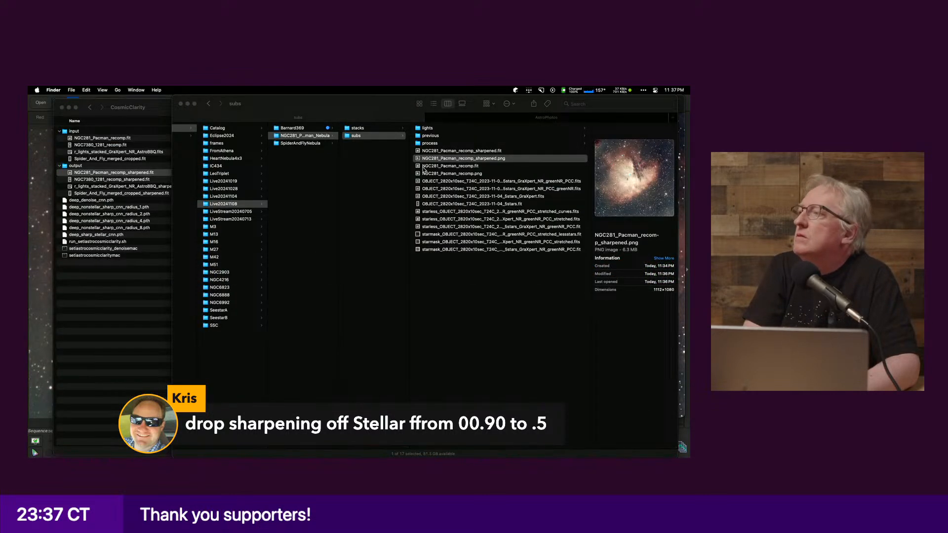
click(108, 301)
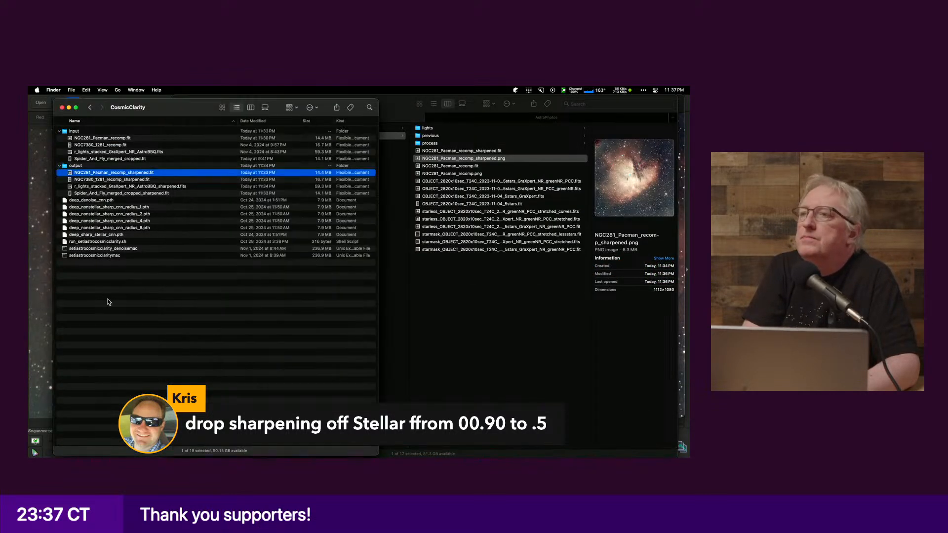
right_click(131, 174)
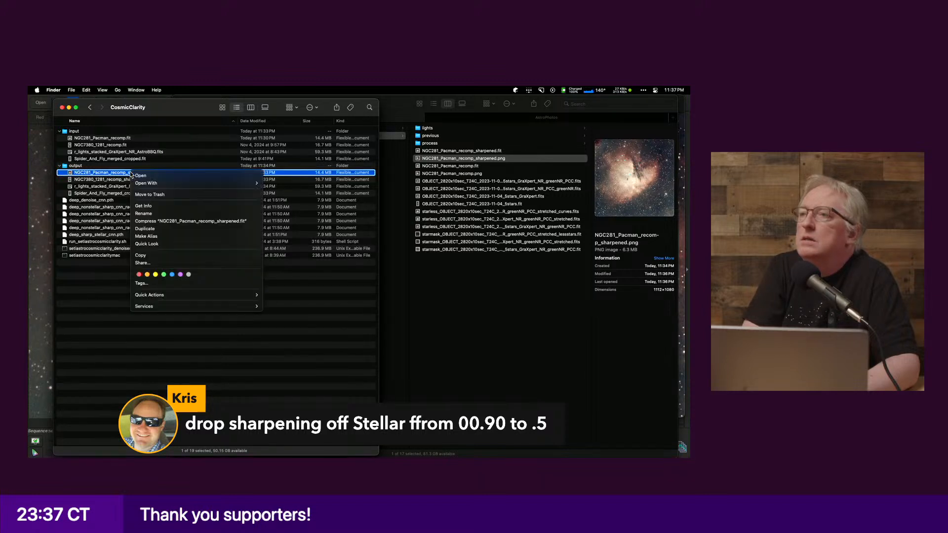
click(146, 196)
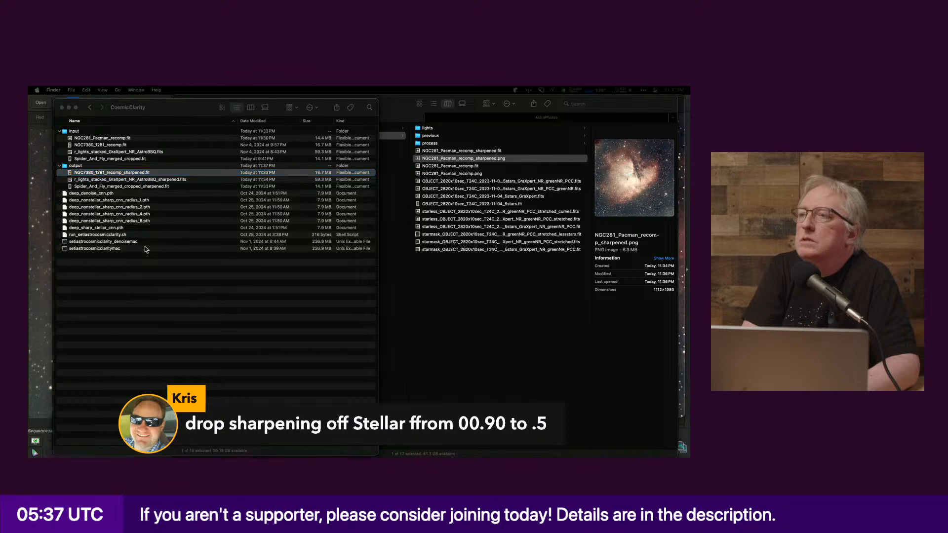
Step: Create a new folder named "Previous" in the CosmicClarity folder
click(120, 281)
right_click(120, 279)
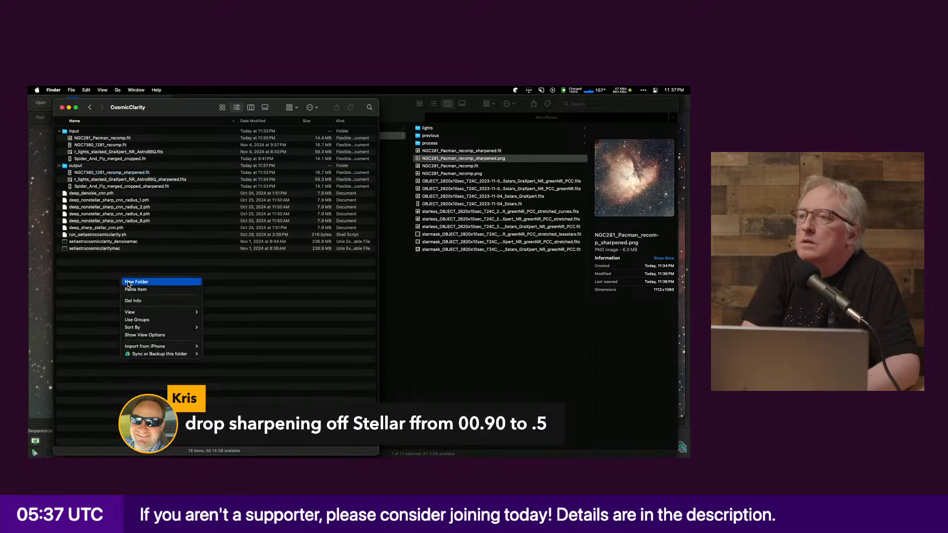
click(127, 279)
text(Previous)
Step: Move the three remaining output files and every input file except "NGC281_Pacman_recomp.fit" into the Previous folder
click(105, 173)
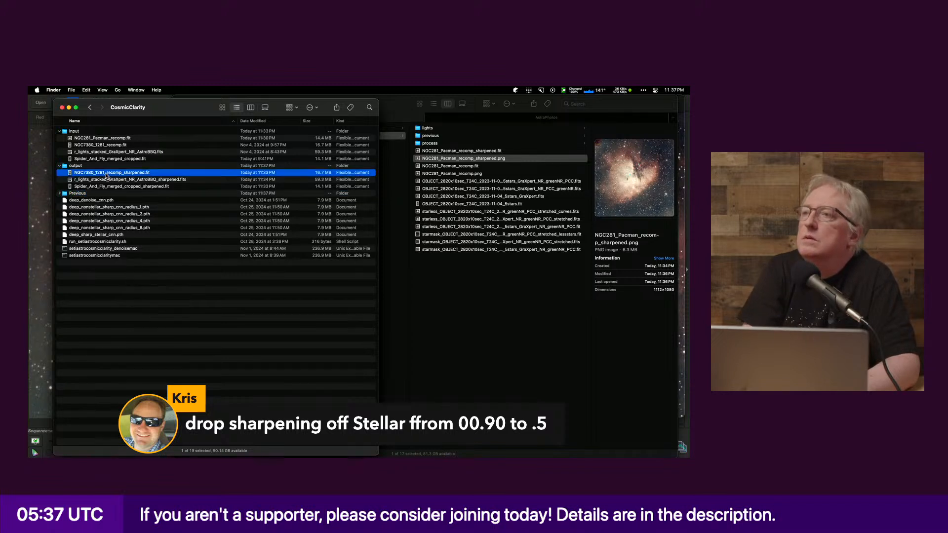
shift+click(106, 187)
drag(105, 187, 82, 194)
click(113, 145)
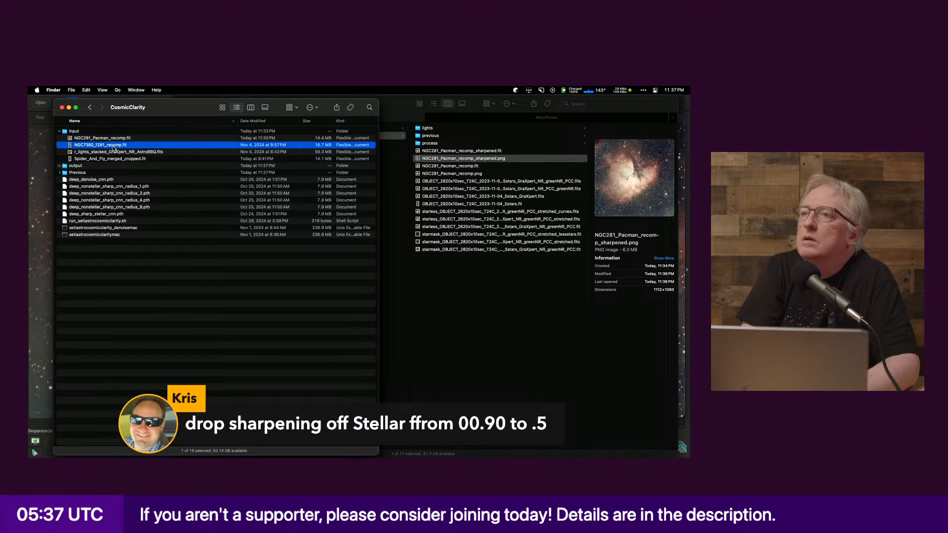
shift+click(115, 160)
drag(115, 161, 78, 172)
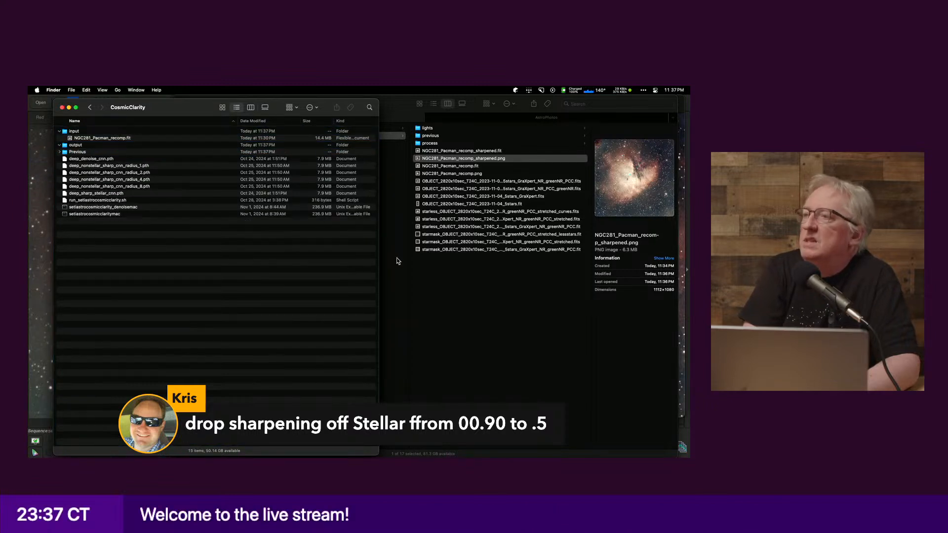
Step: Switch to WezTerm, clear the terminal and run ./setiastrocosmicclaritymac from the CosmicClarity folder
mouse_move(398, 261)
click(212, 272)
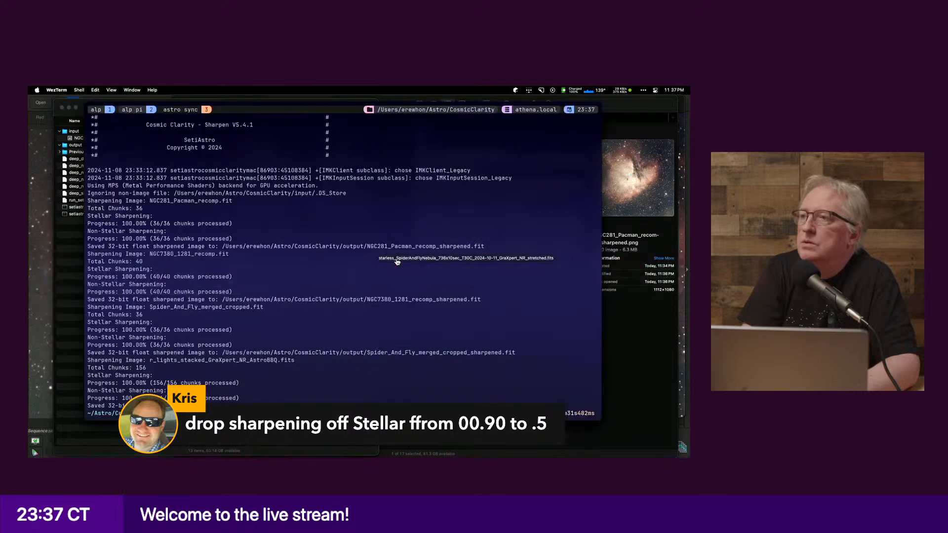
key(ctrl+l)
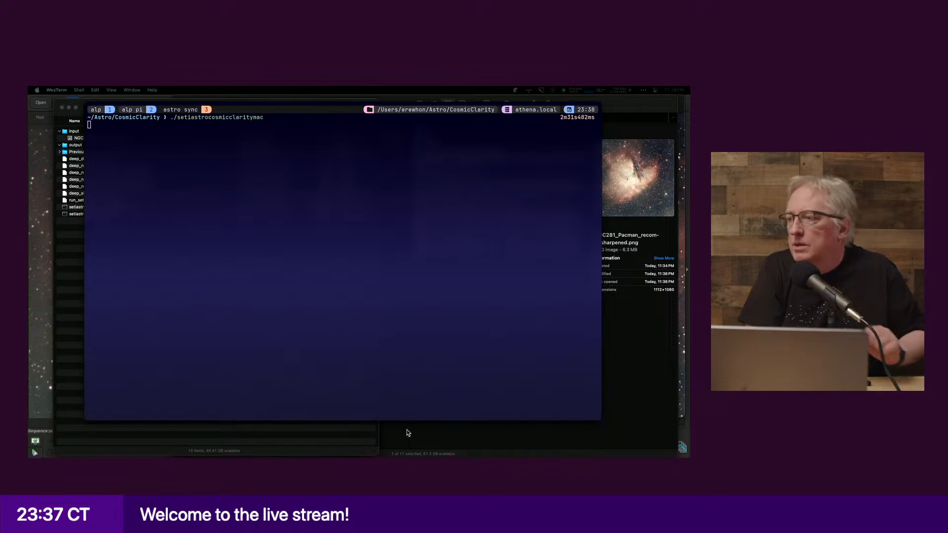
click(436, 440)
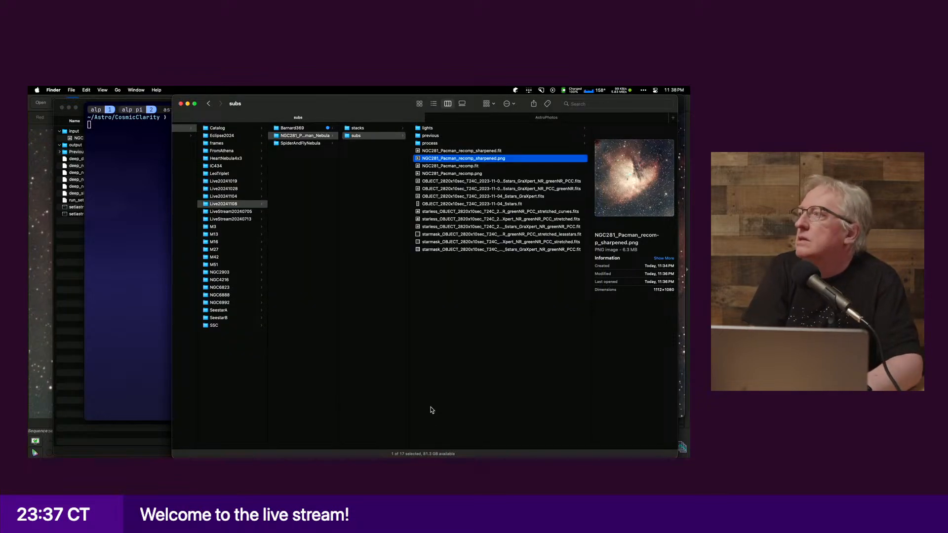
key(super+Tab)
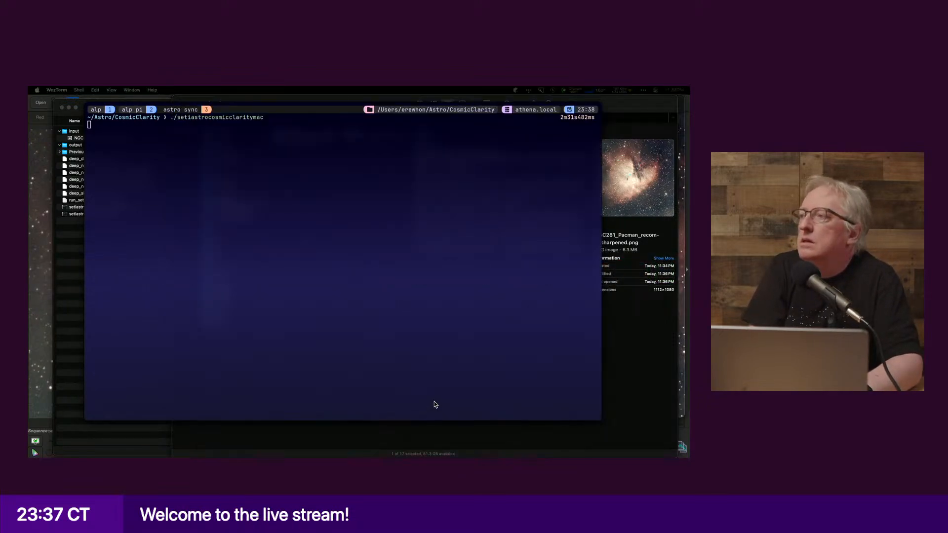
Step: Switch to Preview, reset "NGC281_Pacman_recomp.png" to actual size and enlarge it until the whole image fills its window
key(super+Tab)
key(super+Tab)
key(super+Tab)
key(super+Tab)
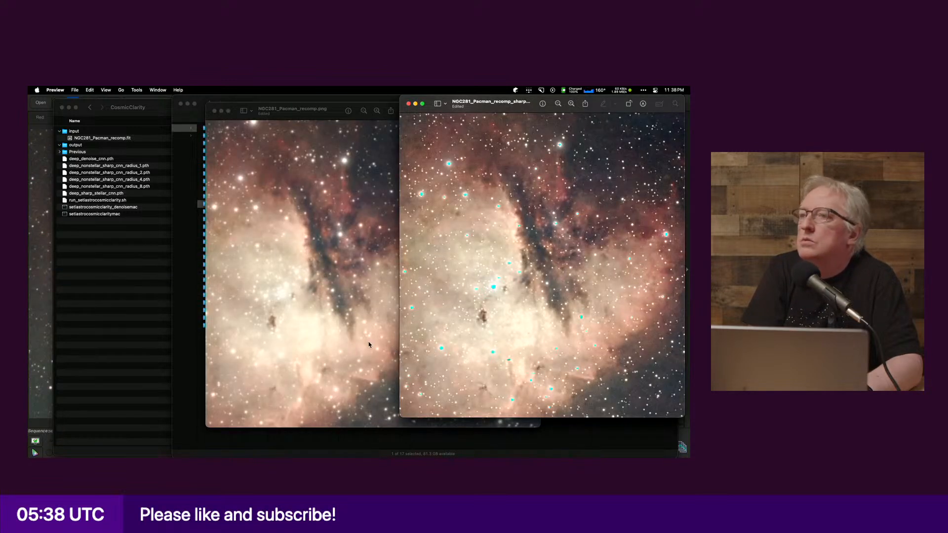
click(362, 279)
key(super+0)
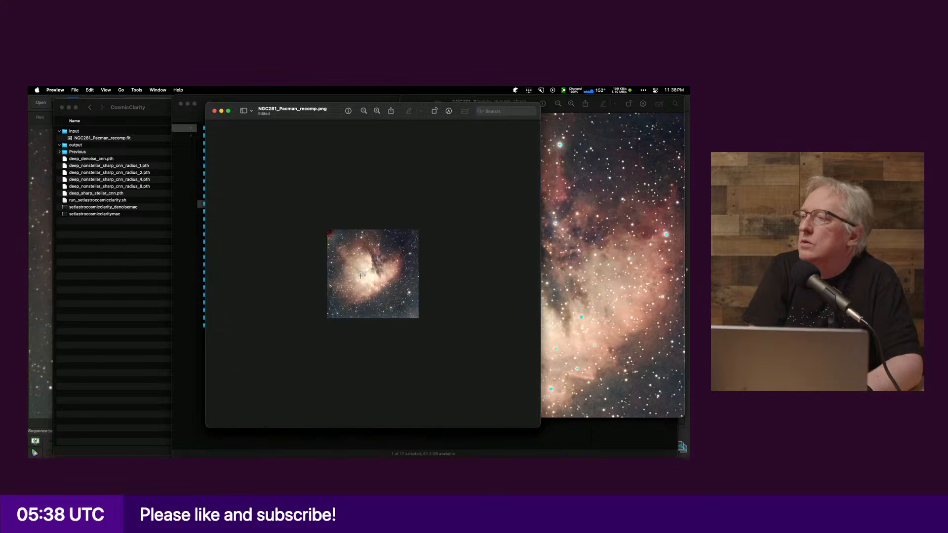
key(super+equal)
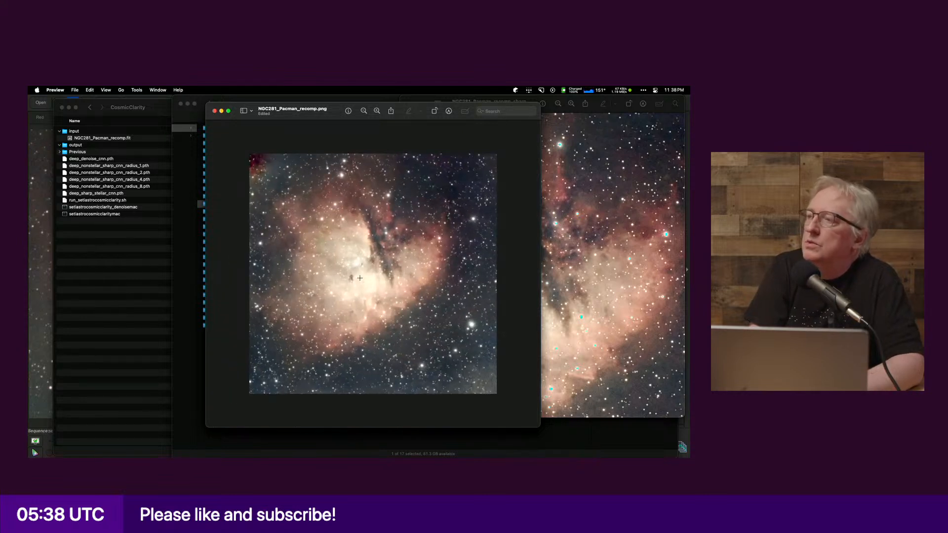
key(super+equal)
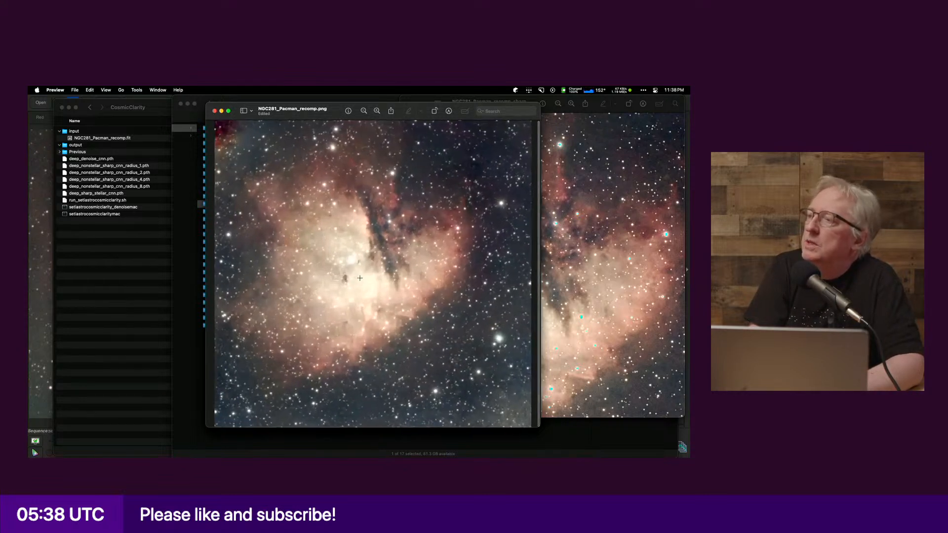
Step: Bring the sharpened Pacman image window forward and adjust its zoom until the whole image fills the window
click(640, 296)
key(super+equal)
key(super+equal)
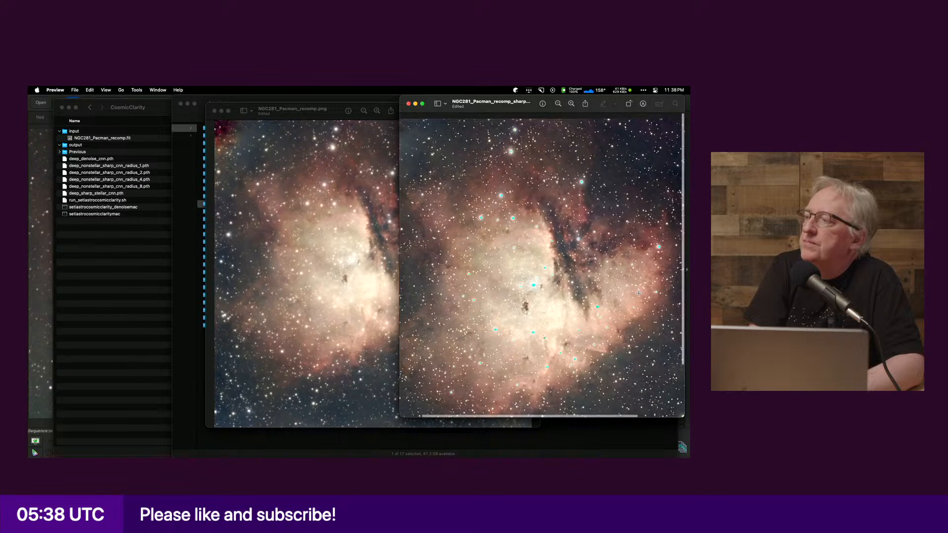
scroll(639, 293, down, 3)
scroll(639, 293, up, 1)
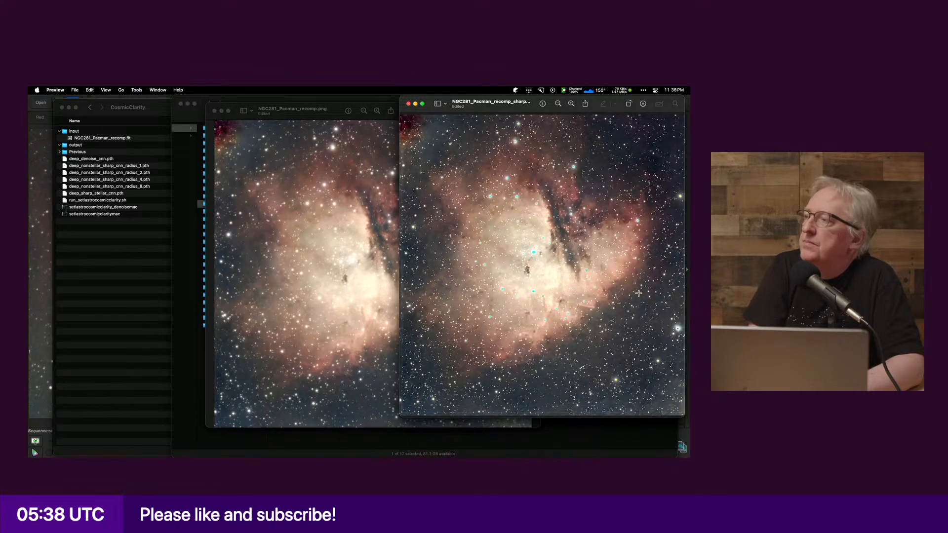
Step: Switch to WezTerm and run the Cosmic Clarity sharpening with a Stellar Sharpening Amount of 0.50
key(super+Tab)
key(super+Tab)
key(super+Tab)
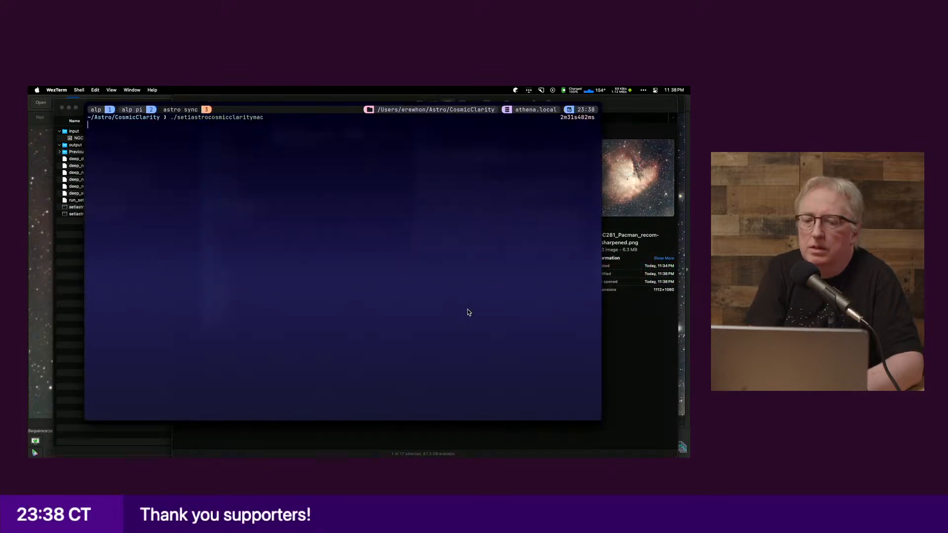
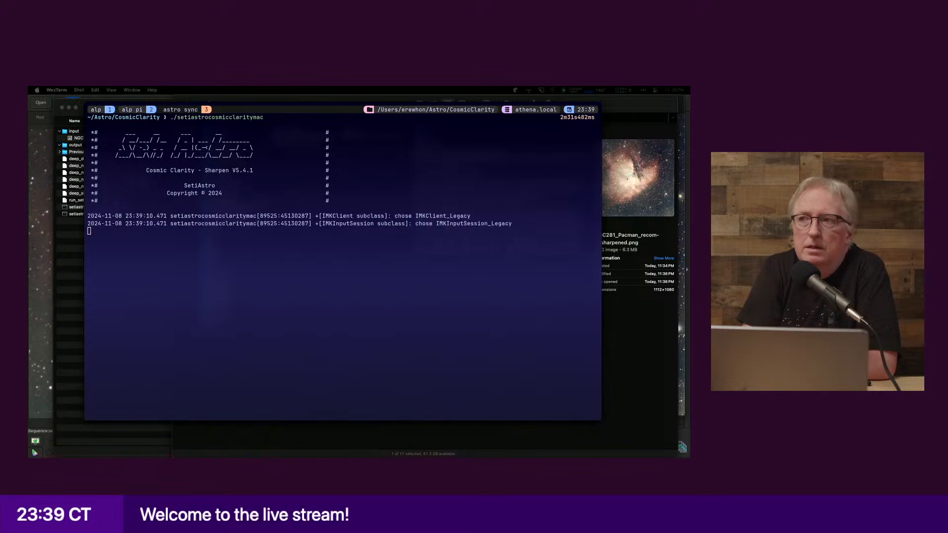
drag(192, 206, 142, 183)
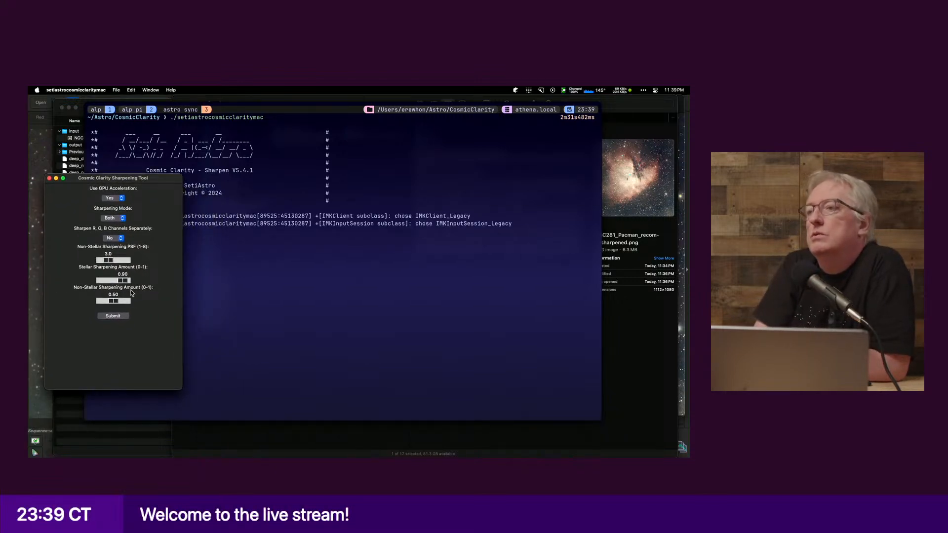
drag(121, 280, 114, 282)
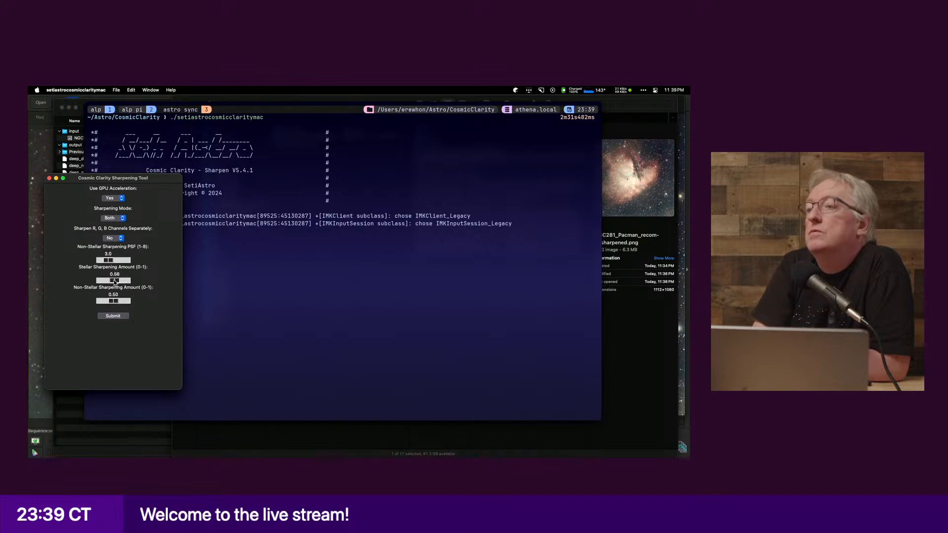
drag(114, 281, 113, 282)
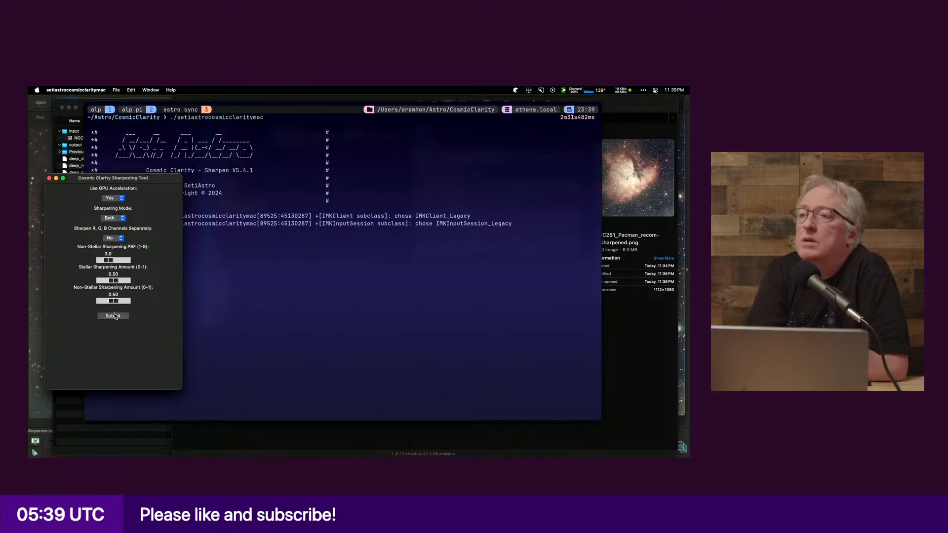
click(113, 316)
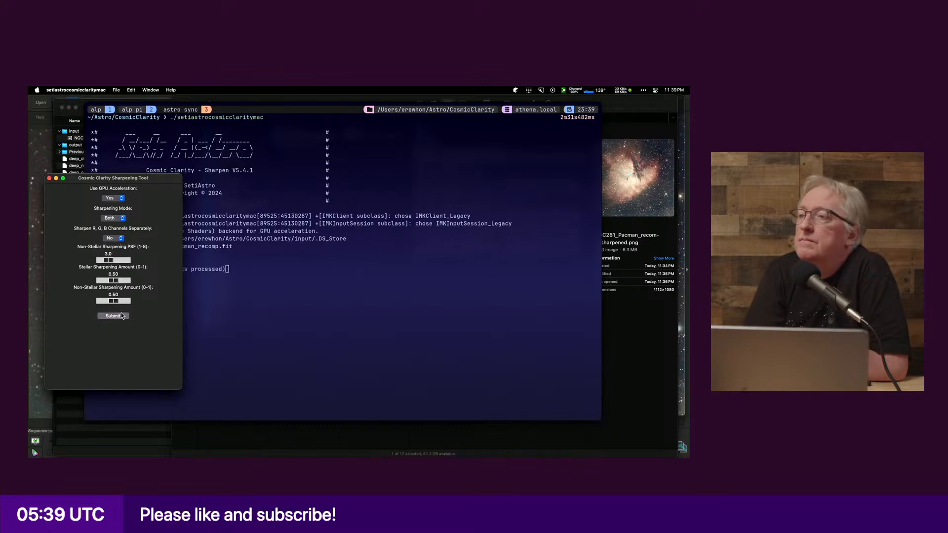
click(257, 231)
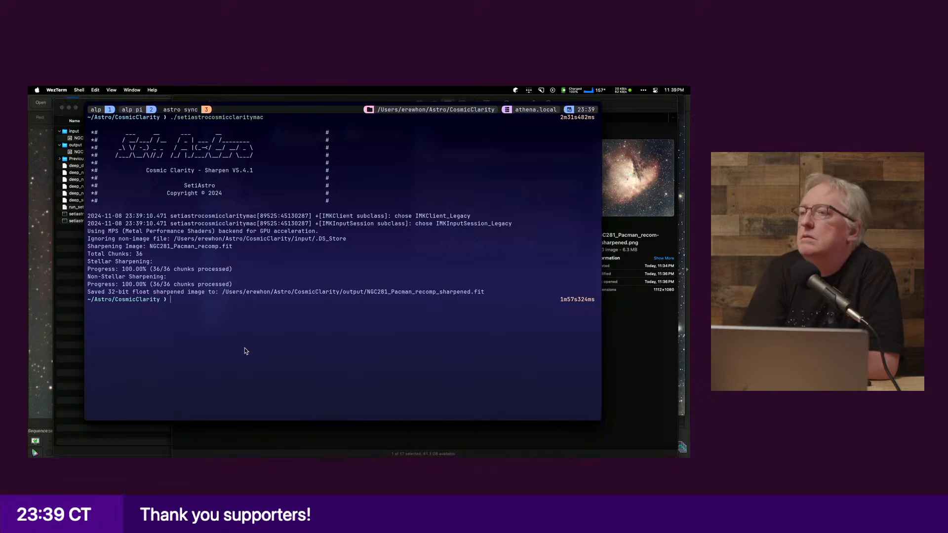
Step: Switch to Finder and rename "NGC281_Pacman_recomp_sharpened.png" in the subs folder to "NGC281_Pacman_recomp_sharpened_090.png"
click(72, 309)
click(115, 153)
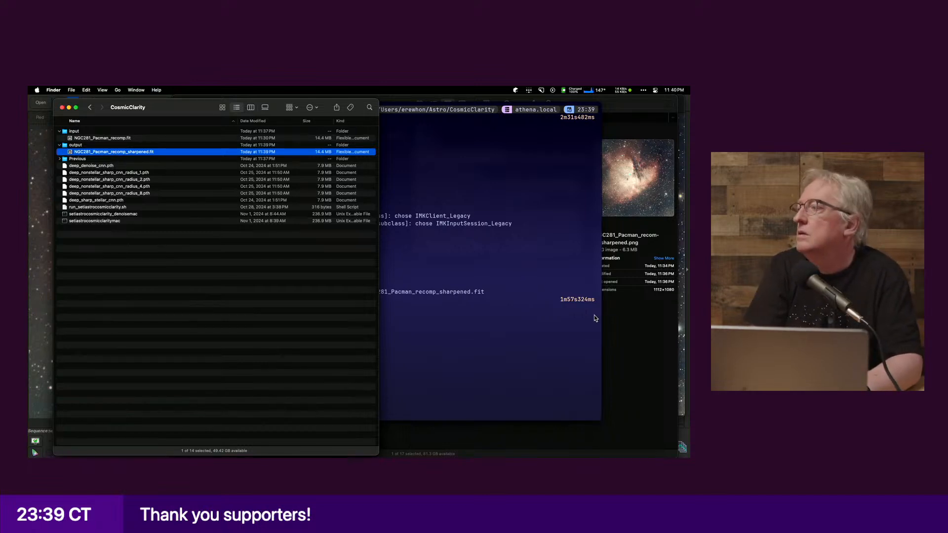
click(611, 320)
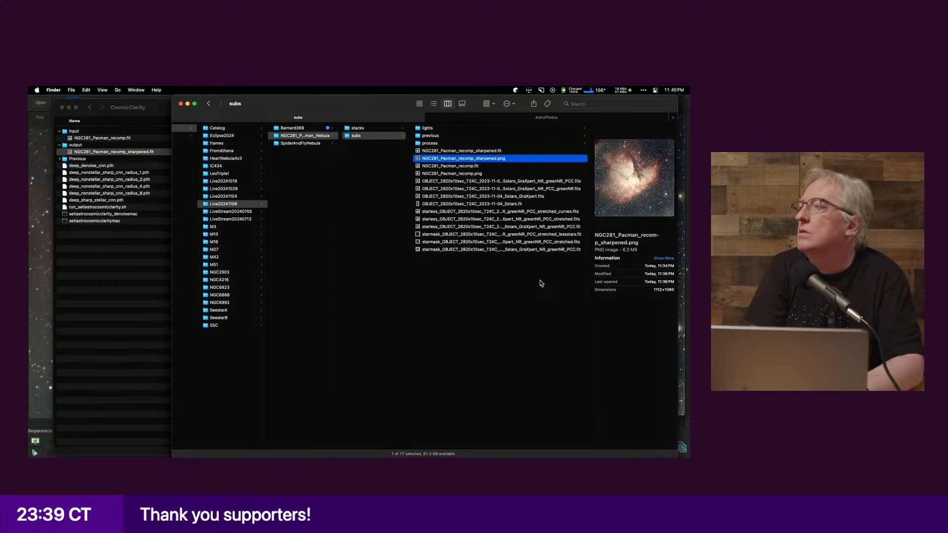
click(495, 159)
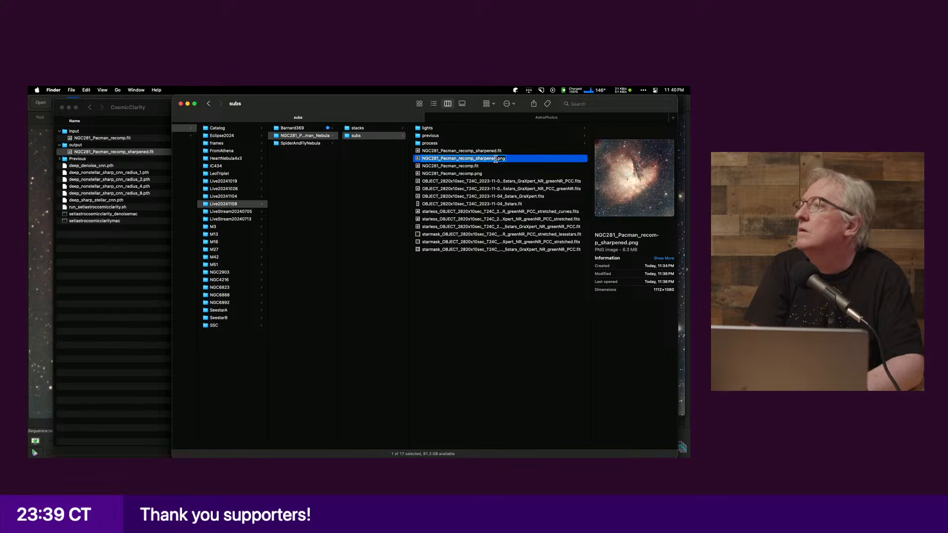
key(Right)
text(_090)
key(Return)
click(513, 281)
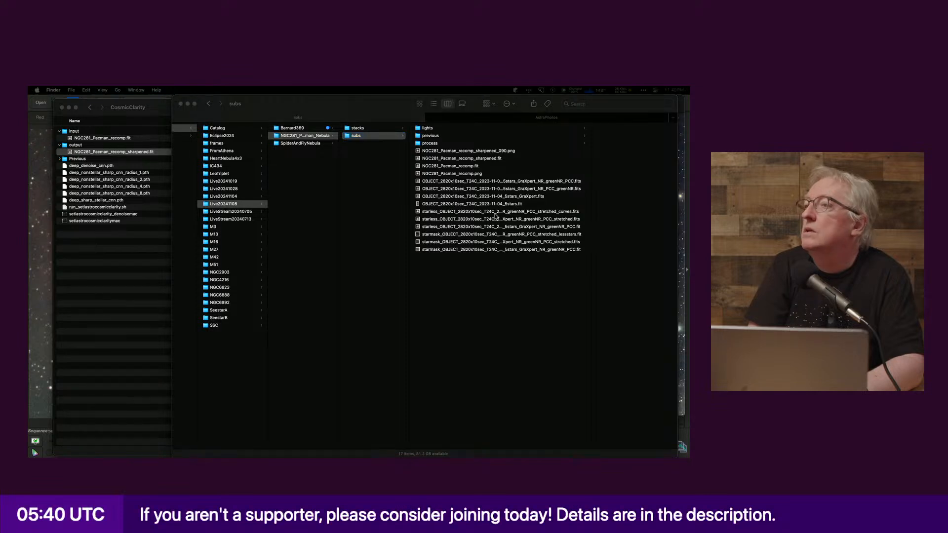
Step: Rename the existing "NGC281_Pacman_recomp_sharpened.fit" in the subs folder to "NGC281_Pacman_recomp_sharpened_090.fit"
click(489, 159)
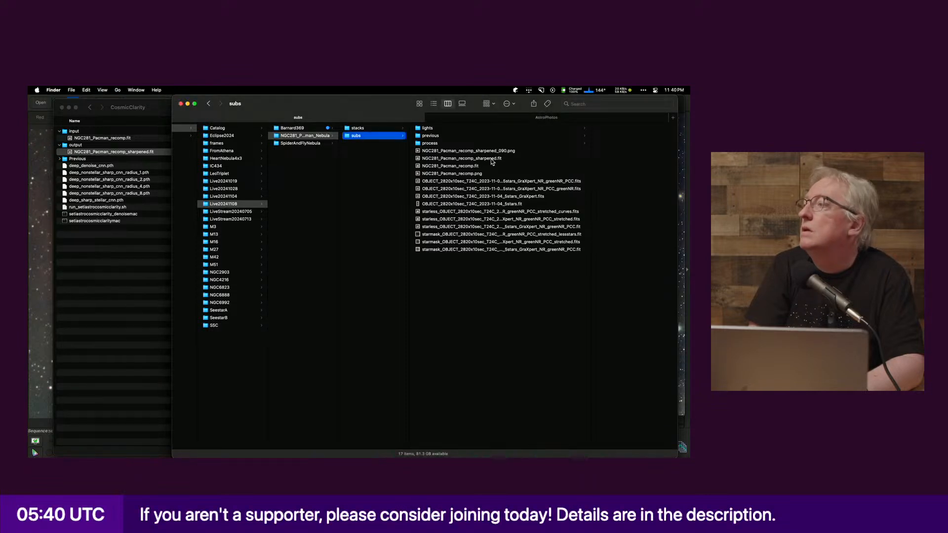
click(491, 159)
key(Return)
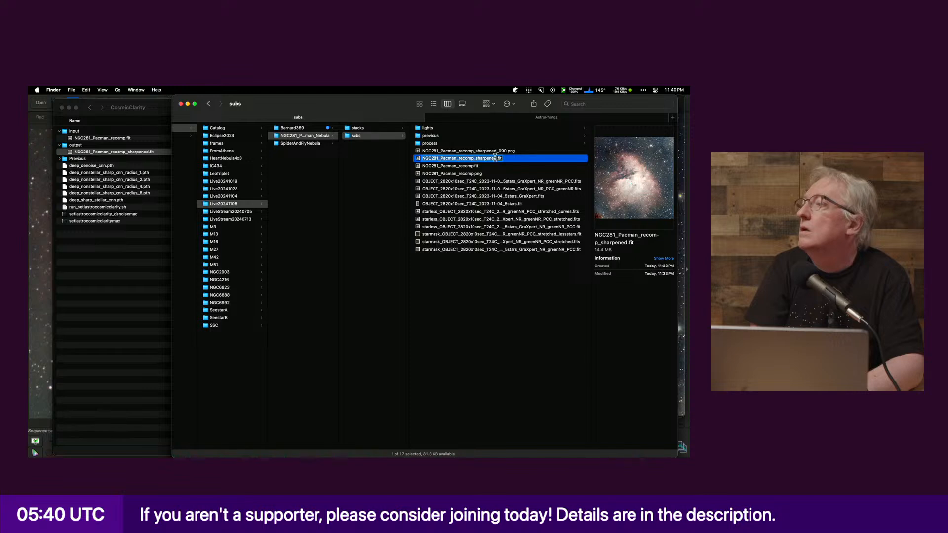
text(_090)
key(Return)
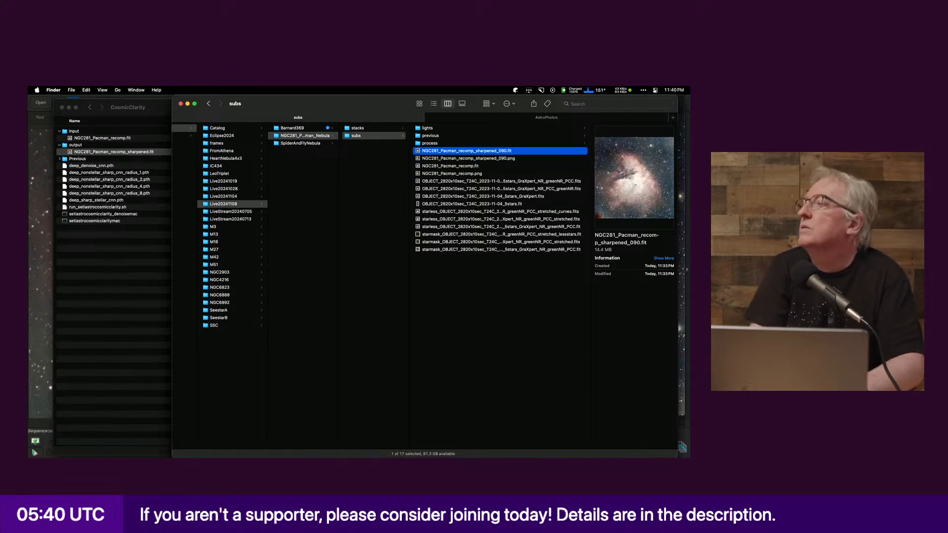
Step: Copy the new sharpened FIT file from the CosmicClarity output folder into subs and rename the copy "NGC281_Pacman_recomp_sharpened_050.fit"
click(134, 255)
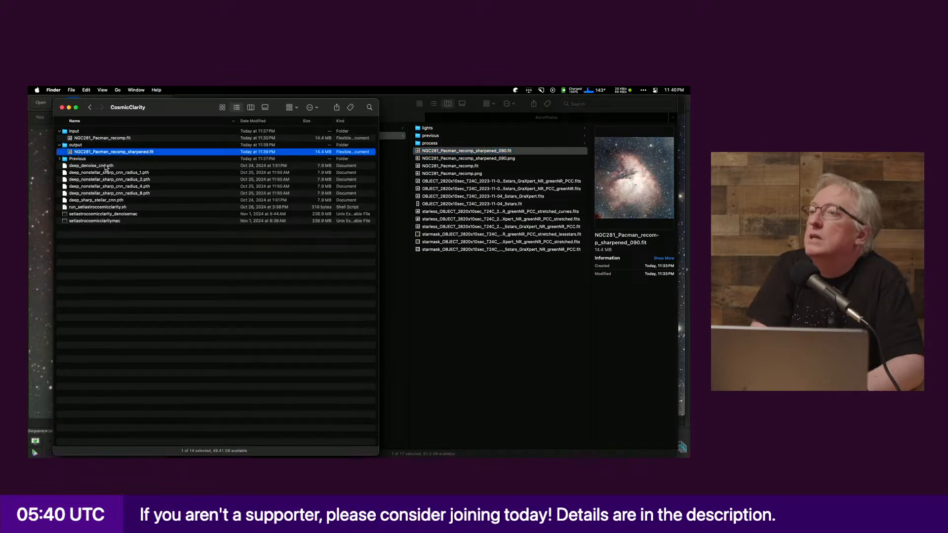
drag(102, 154, 505, 282)
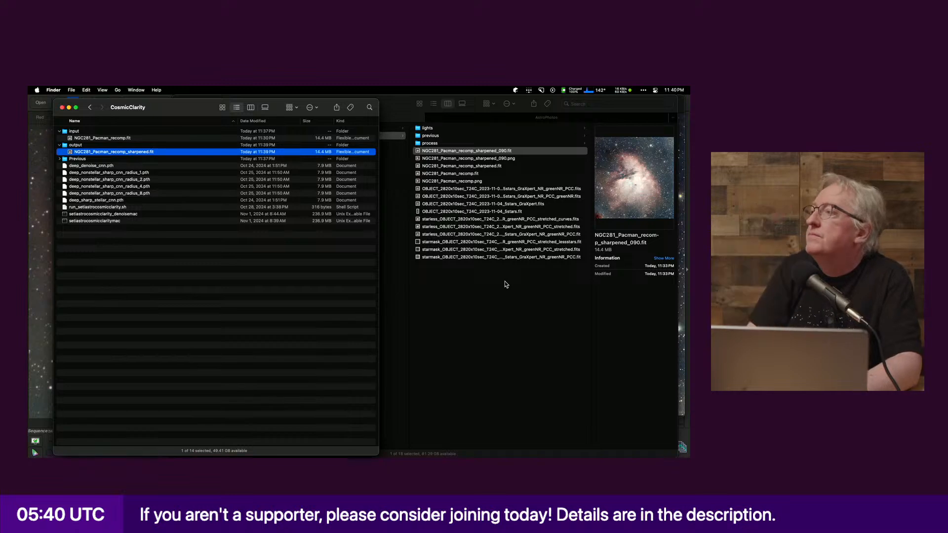
click(497, 167)
click(497, 167)
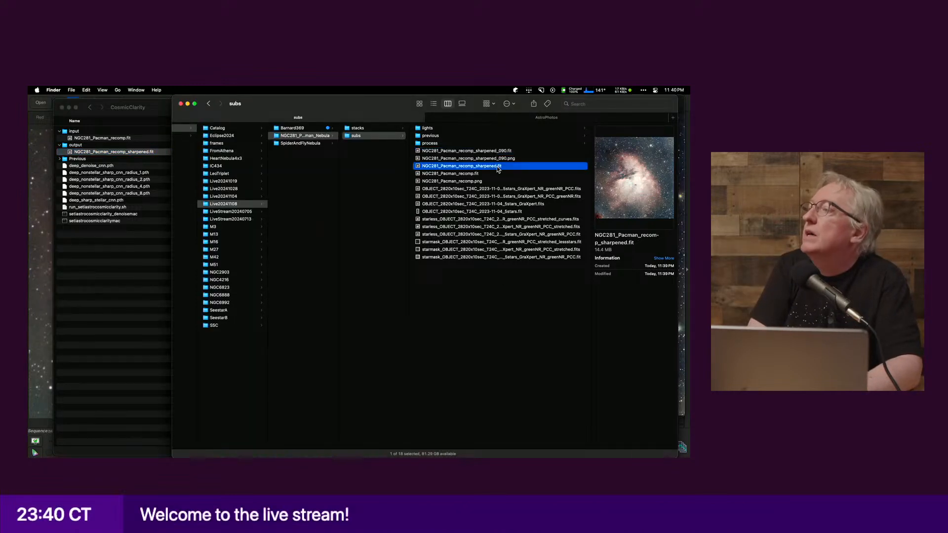
key(Return)
key(Right)
text(_)
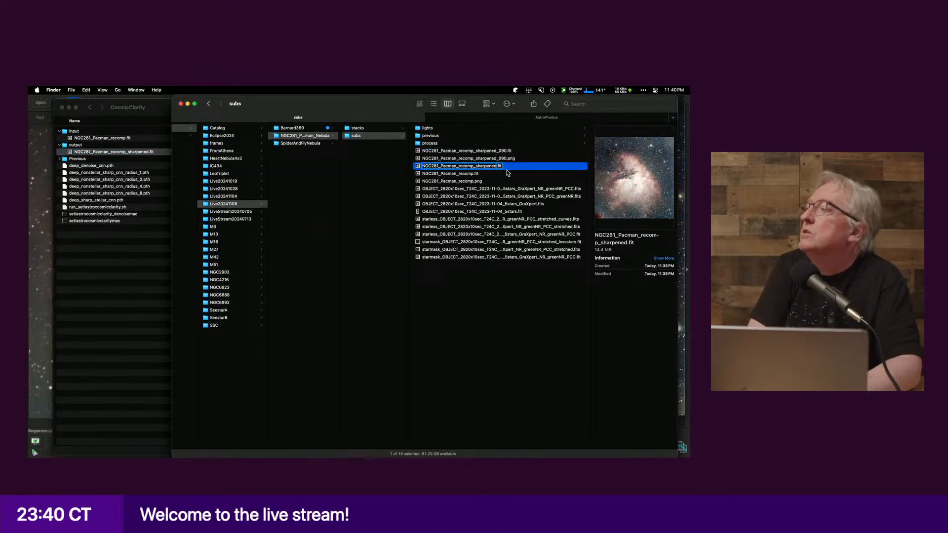
text(050)
key(Return)
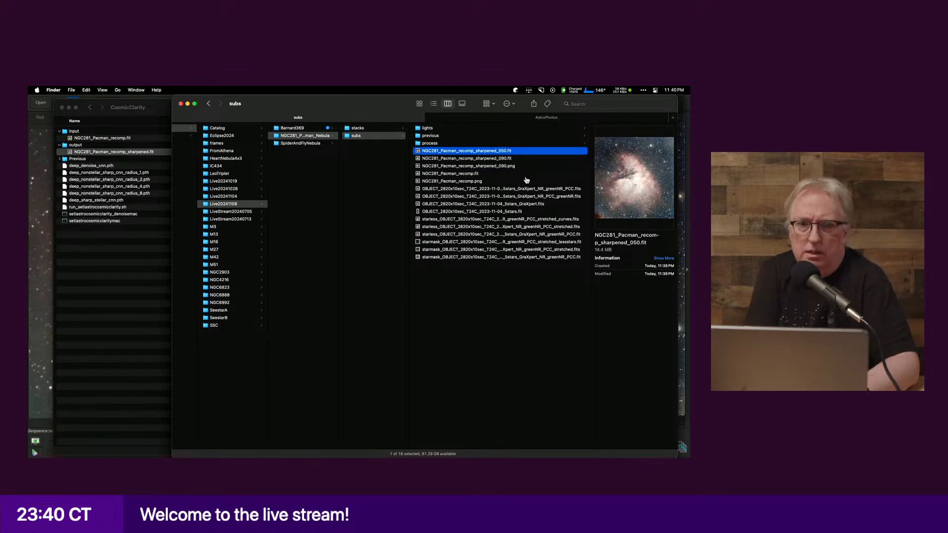
Step: Switch to Siril, open "NGC281_Pacman_recomp_sharpened_050.fit" and save it as a PNG file in the subs folder
click(44, 106)
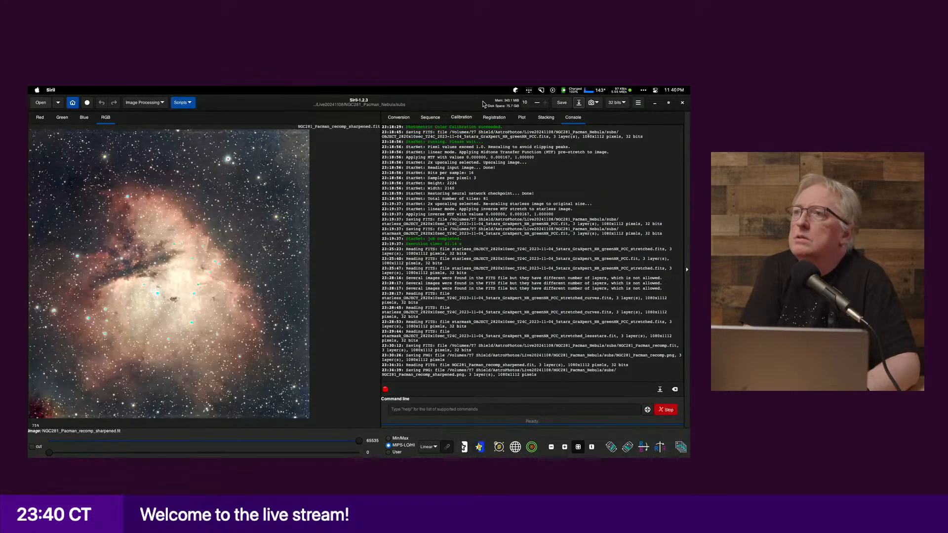
click(42, 103)
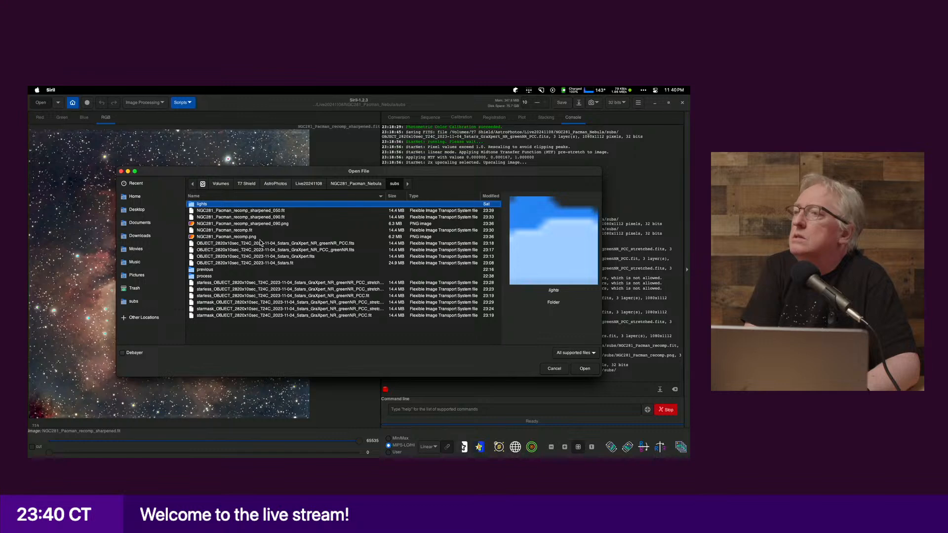
double_click(282, 210)
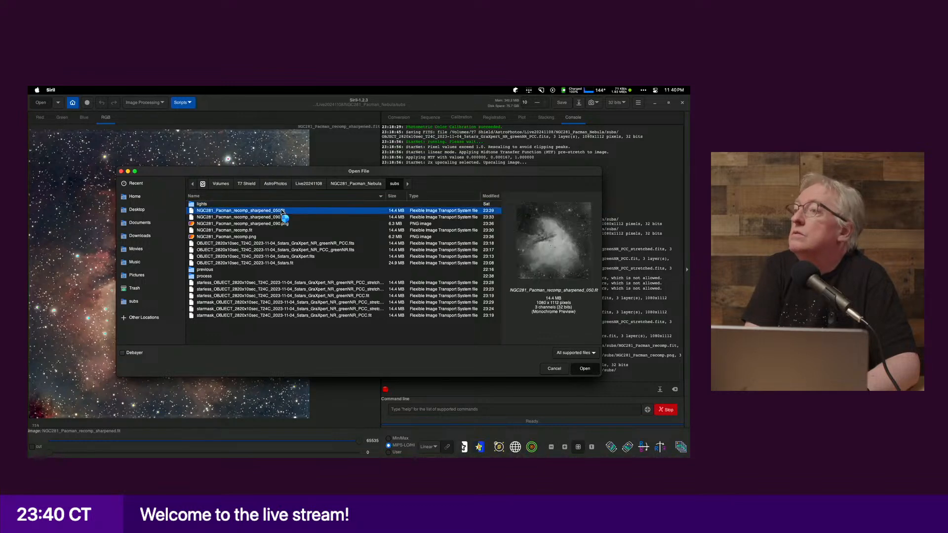
click(579, 103)
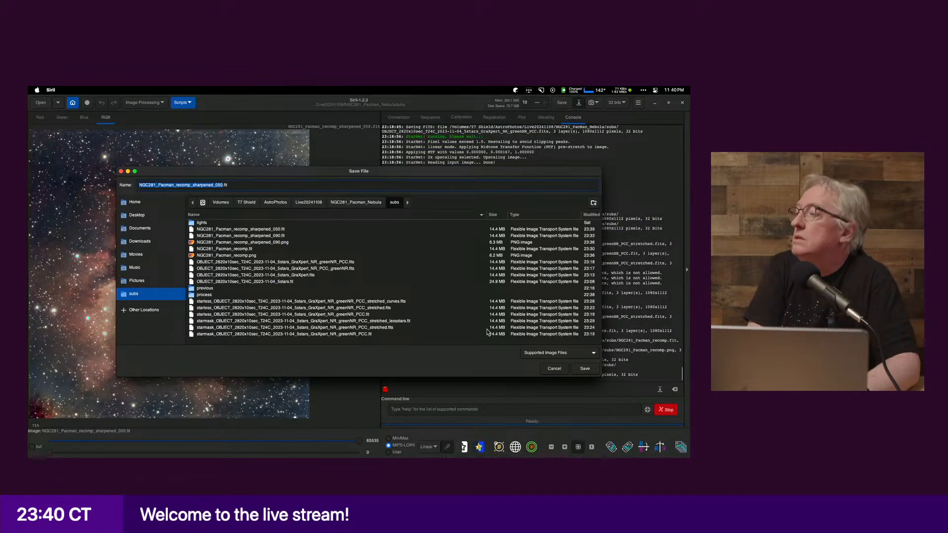
click(547, 351)
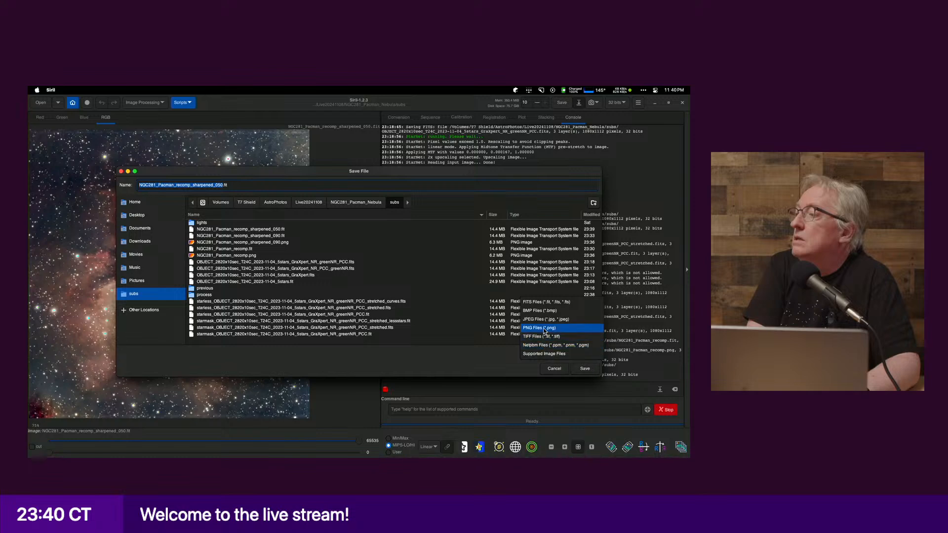
click(568, 328)
click(584, 368)
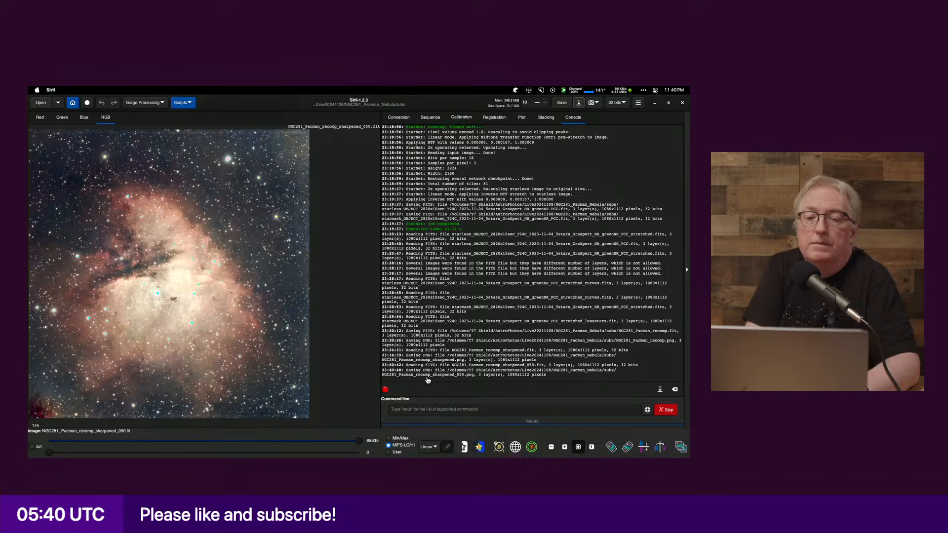
Step: Switch to Finder and open "NGC281_Pacman_recomp_sharpened_050.png" in Preview
key(super+Tab)
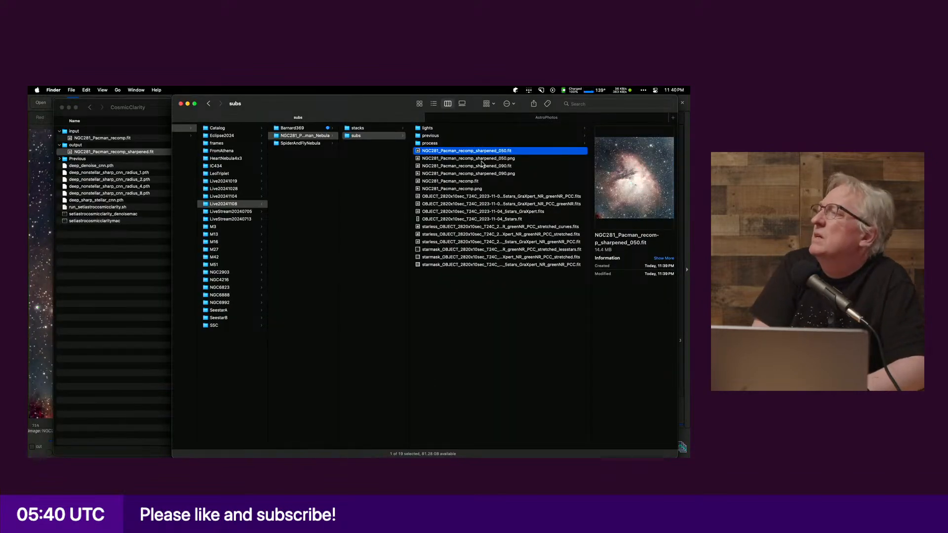
click(484, 159)
key(space)
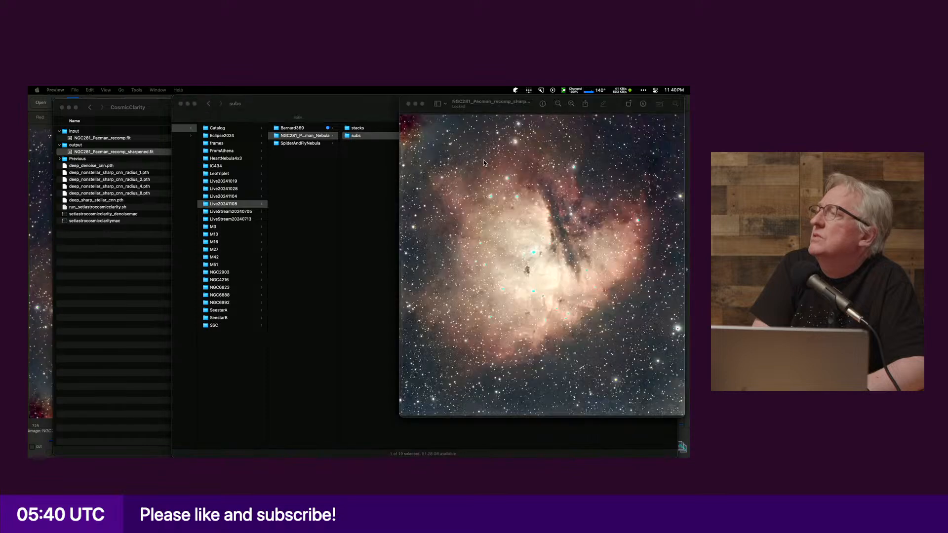
key(space)
key(super+Tab)
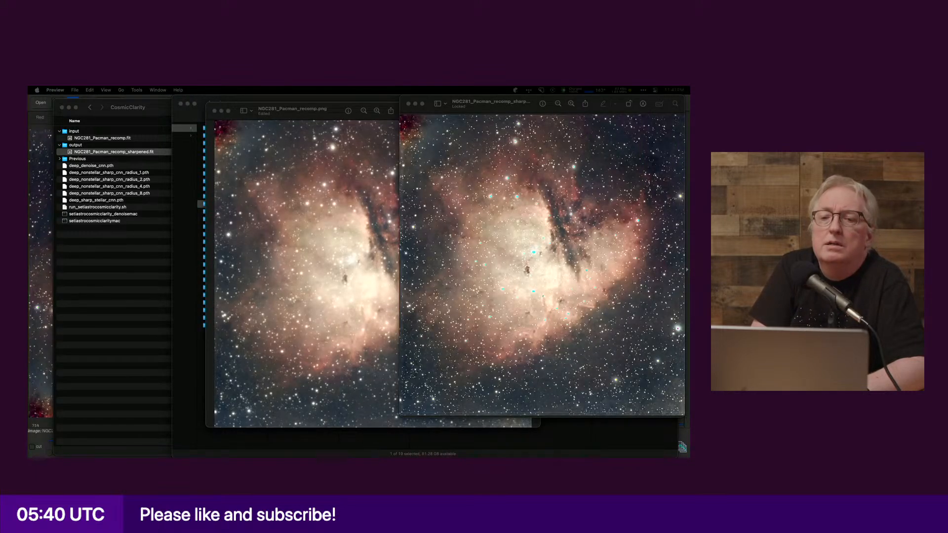
Step: Arrange the two sharpened images side by side in half-screen windows, with the 050 version left of the 090 version
double_click(494, 102)
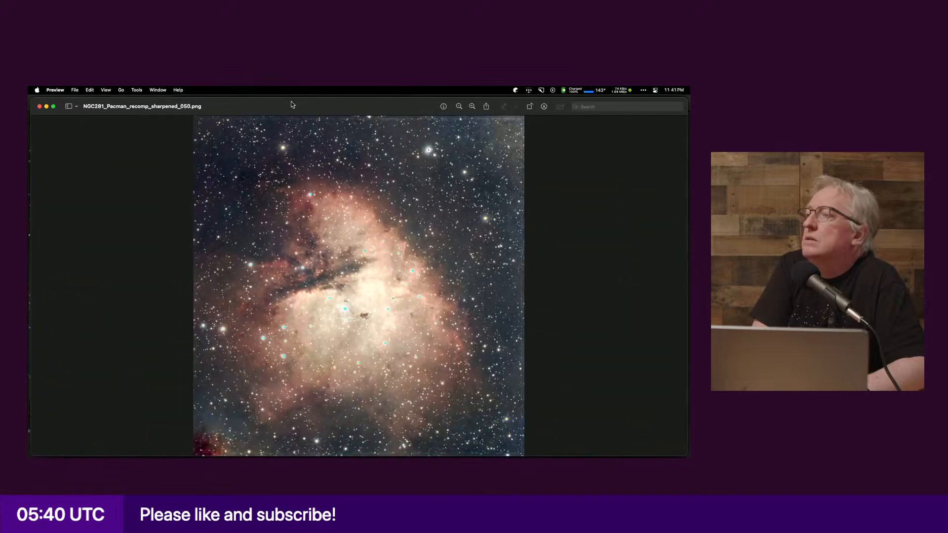
key(ctrl+alt+BackSpace)
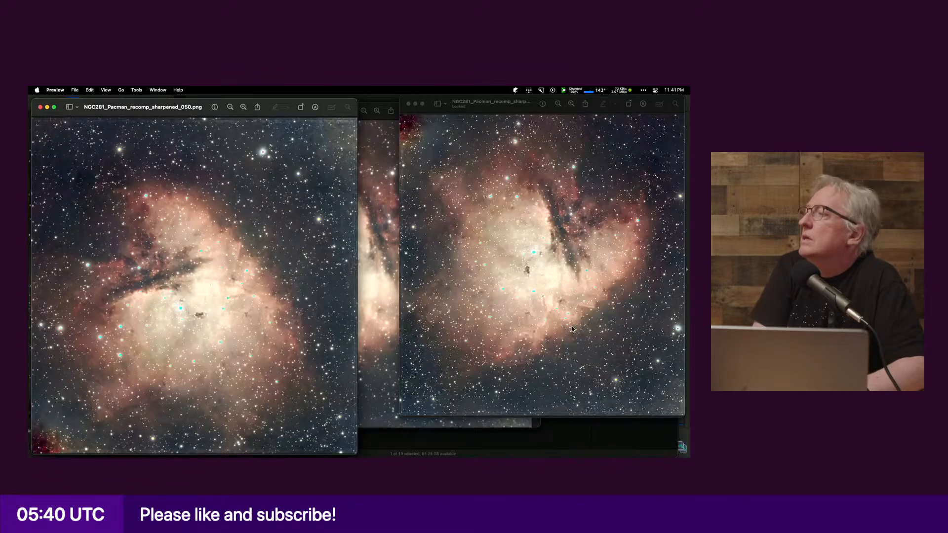
click(514, 97)
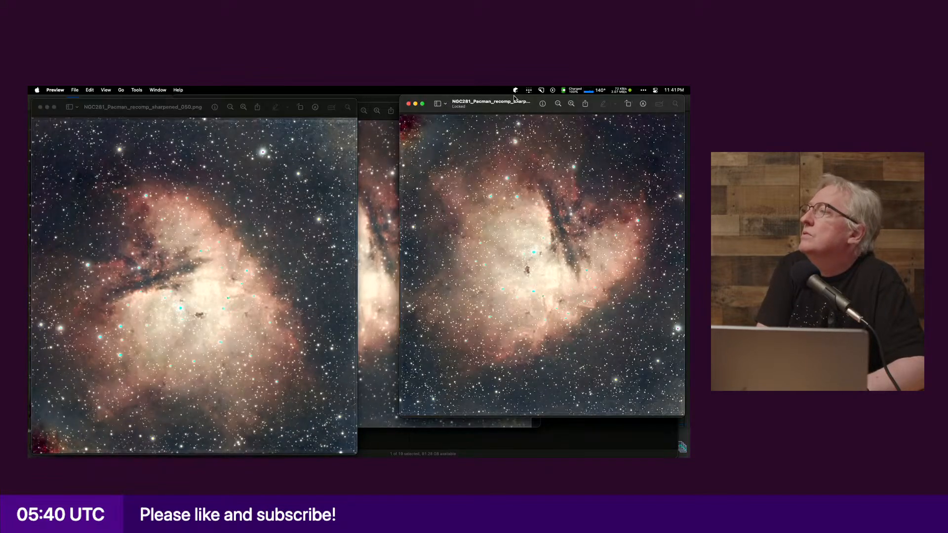
key(ctrl+alt+Right)
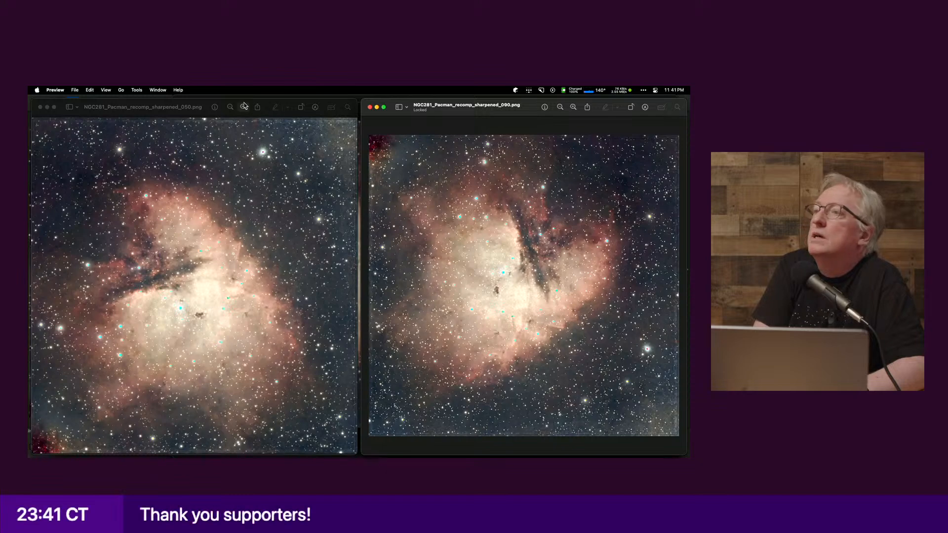
Step: Rotate the 050 sharpened image until its orientation matches the 090 version
click(302, 109)
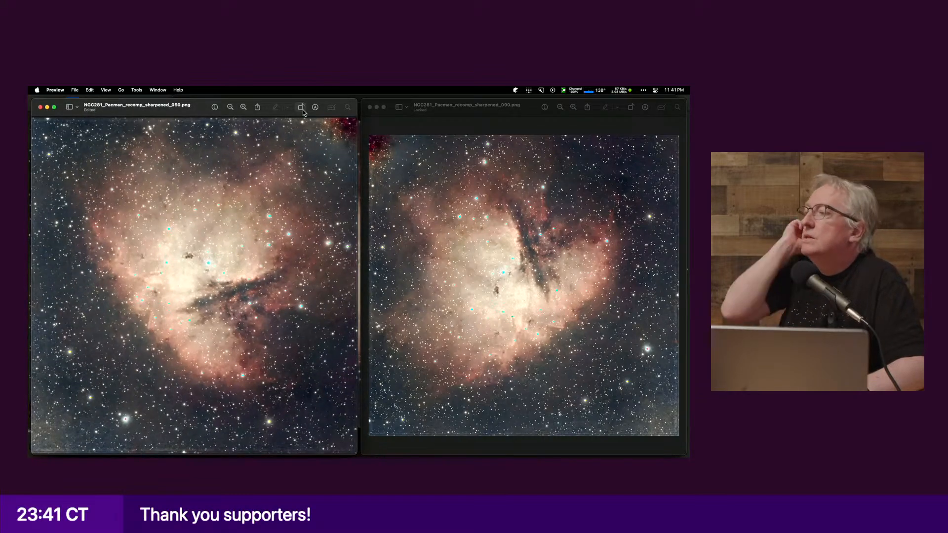
click(303, 110)
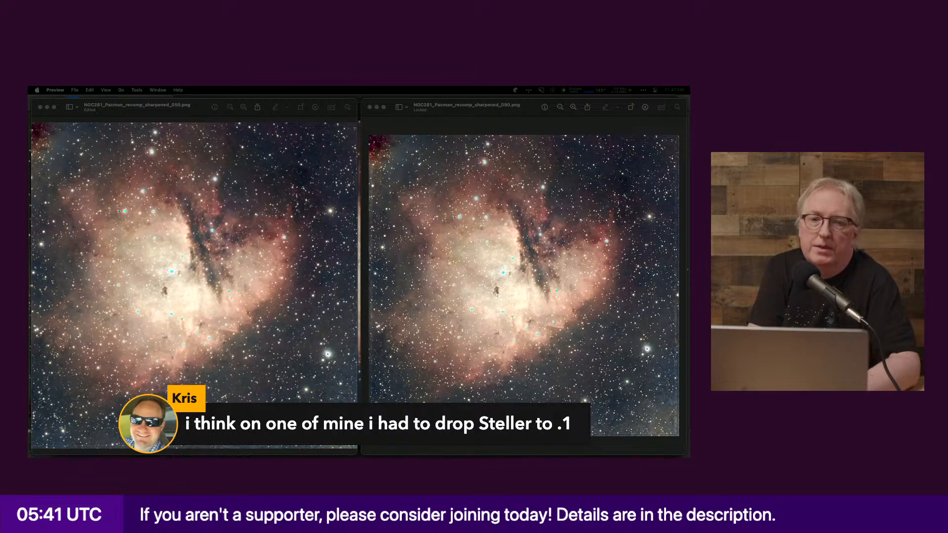
Step: Switch to Finder and move "NGC281_Pacman_recomp_sharpened.fit" from the CosmicClarity output folder to the trash
key(super+Tab)
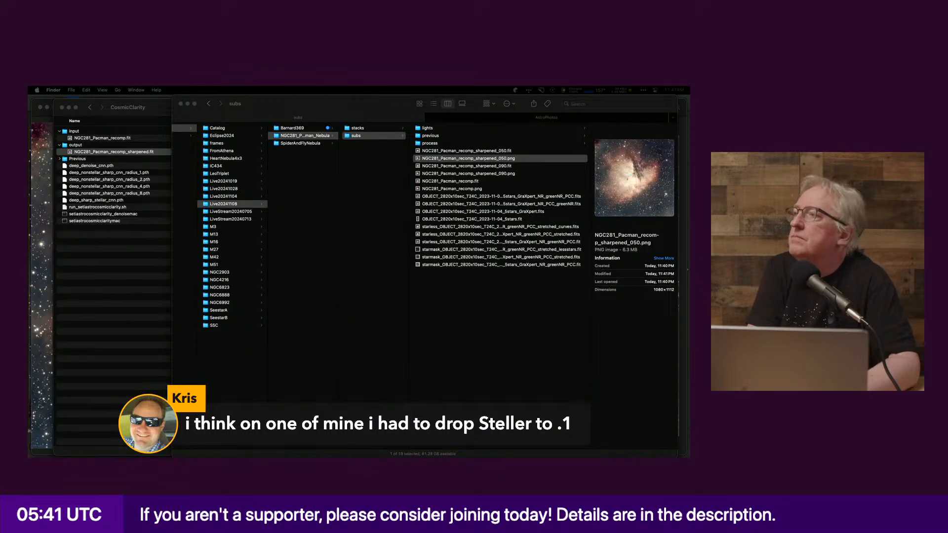
click(127, 254)
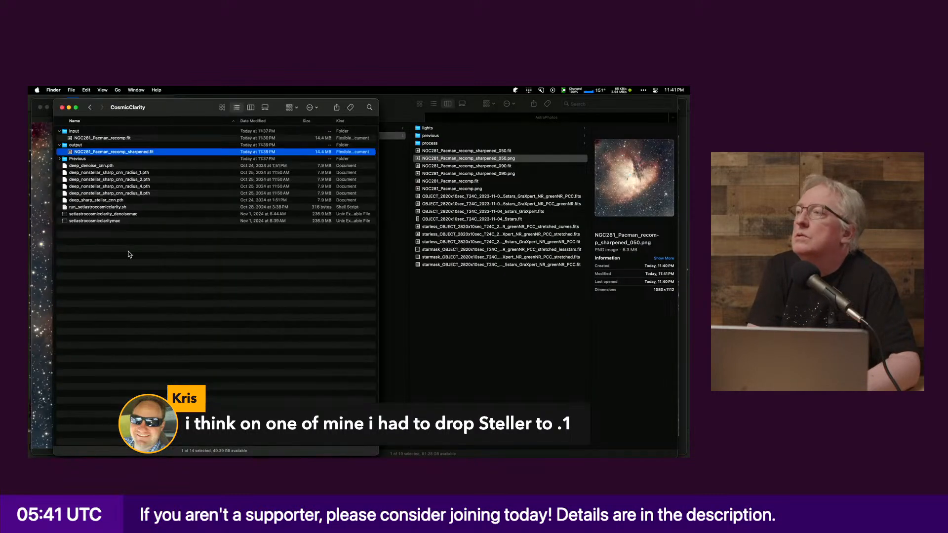
right_click(120, 156)
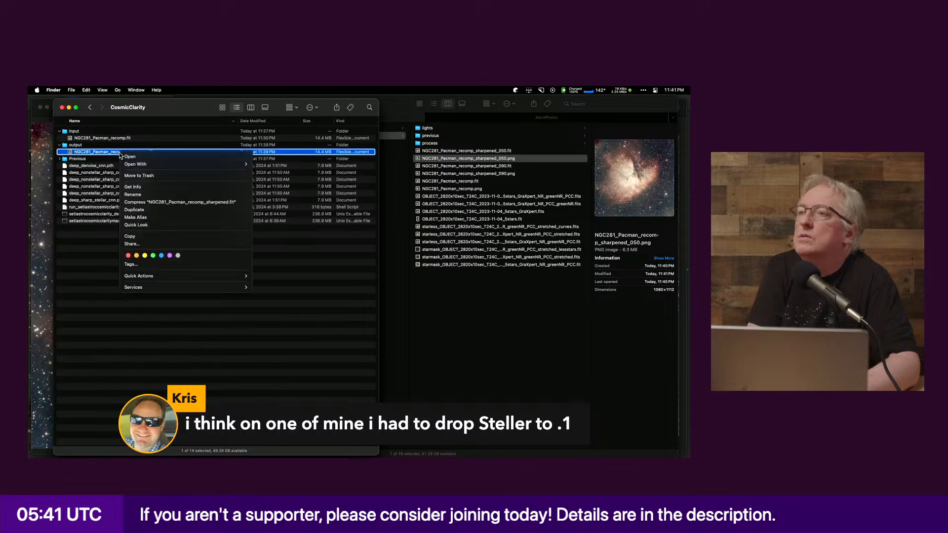
click(137, 183)
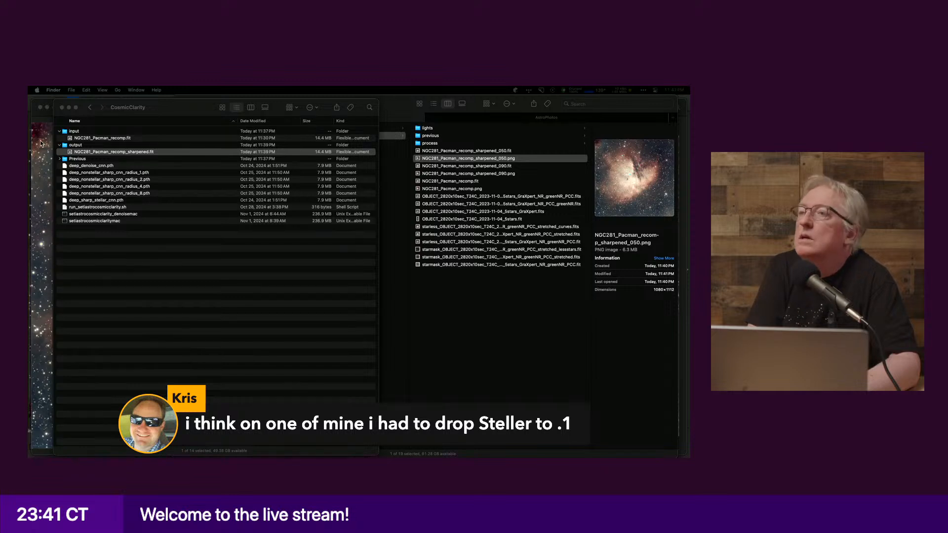
right_click(119, 156)
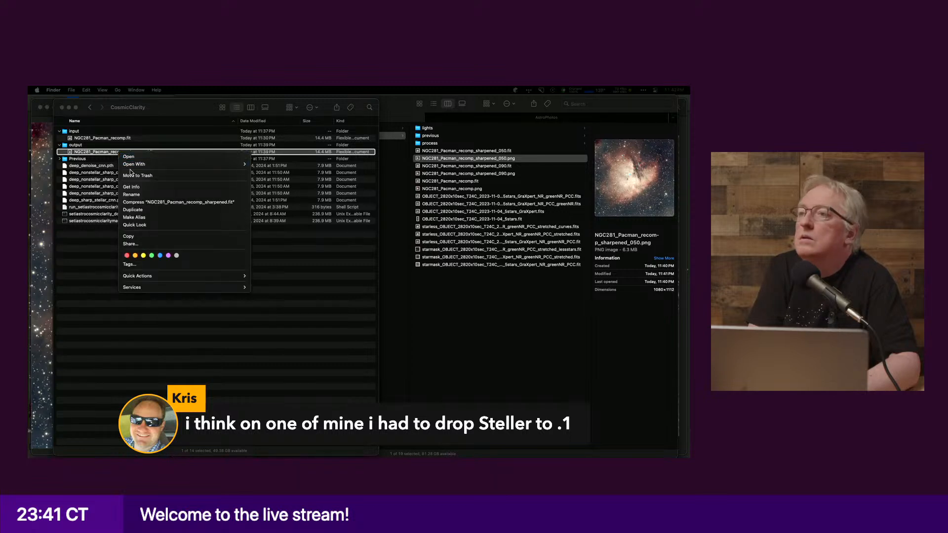
click(131, 174)
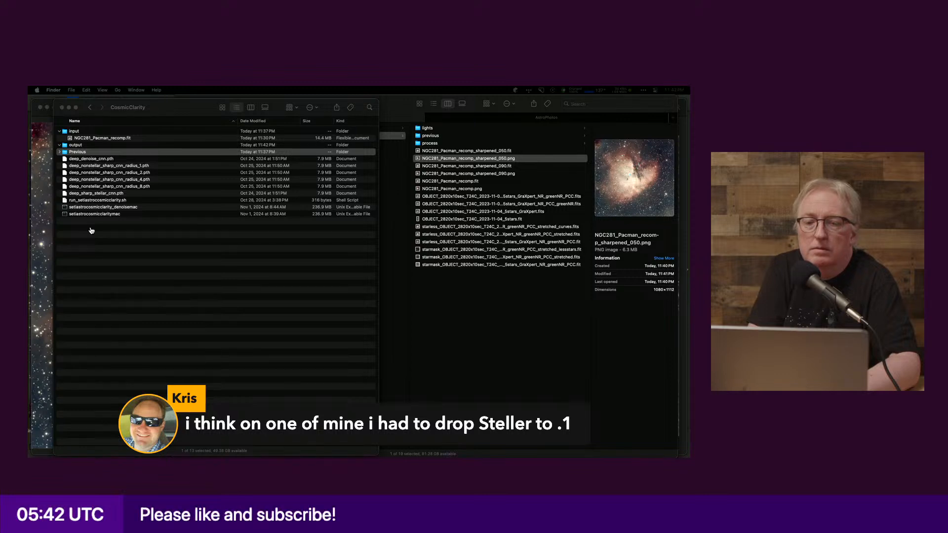
Step: Switch to WezTerm and run ./setiastrocosmicclaritymac again from the ~/Astro/CosmicClarity session
key(super+Tab)
key(ctrl+b)
key(2)
key(Up)
key(ctrl+c)
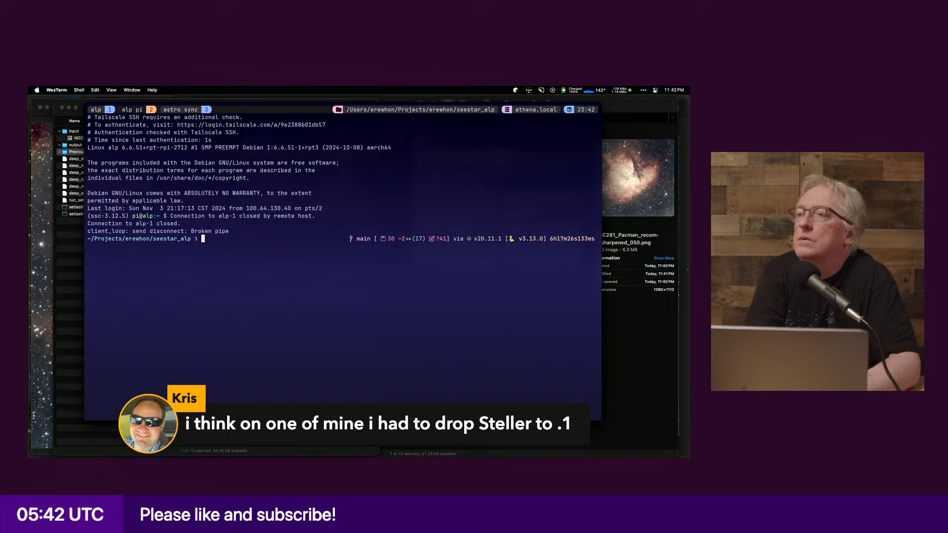
key(ctrl+b)
key(3)
key(Up)
key(ctrl+l)
key(Return)
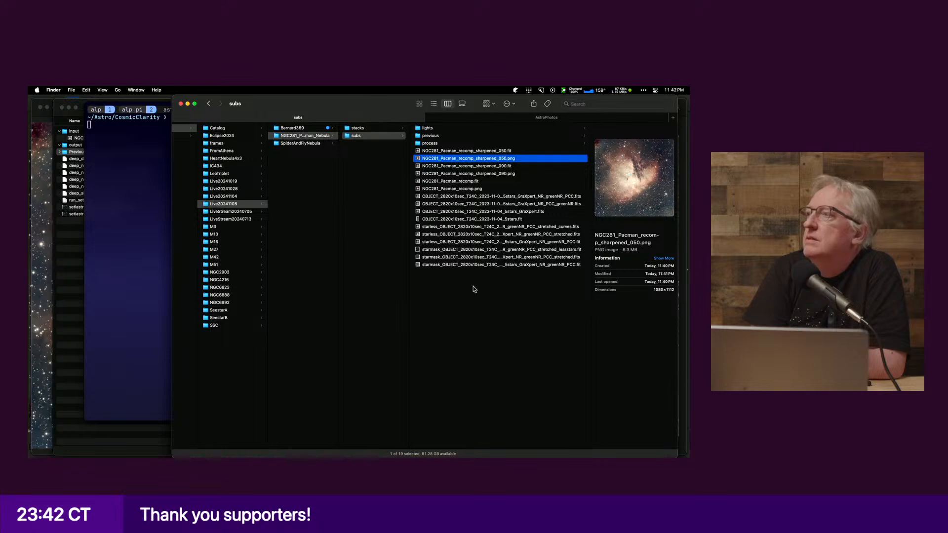
Step: Switch to Preview and place the unsharpened "NGC281_Pacman_recomp.png" window to the right of the 050 sharpened image
click(43, 286)
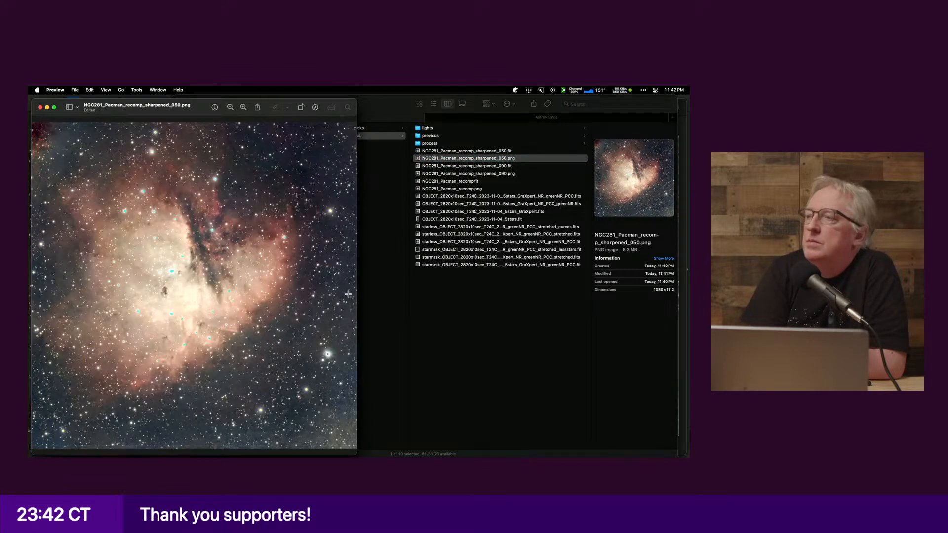
click(154, 90)
click(179, 237)
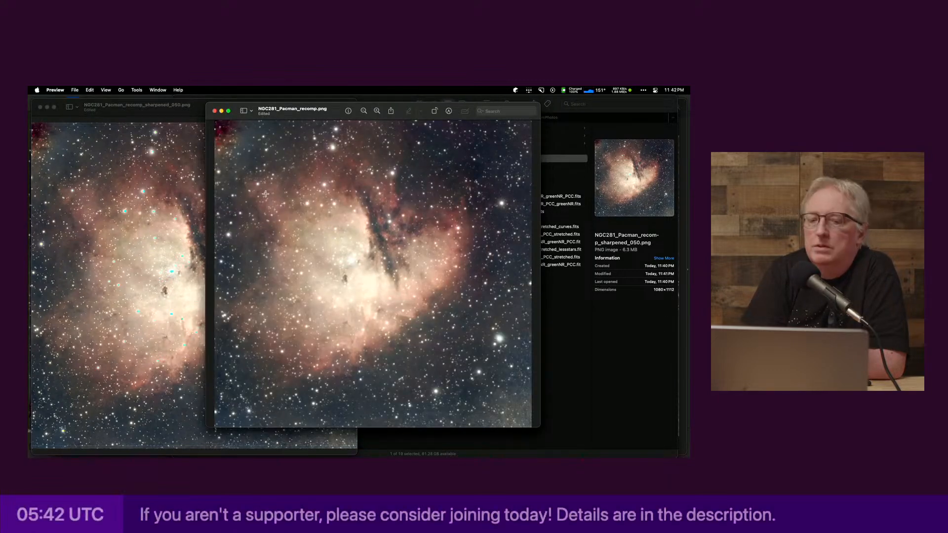
key(super+Tab)
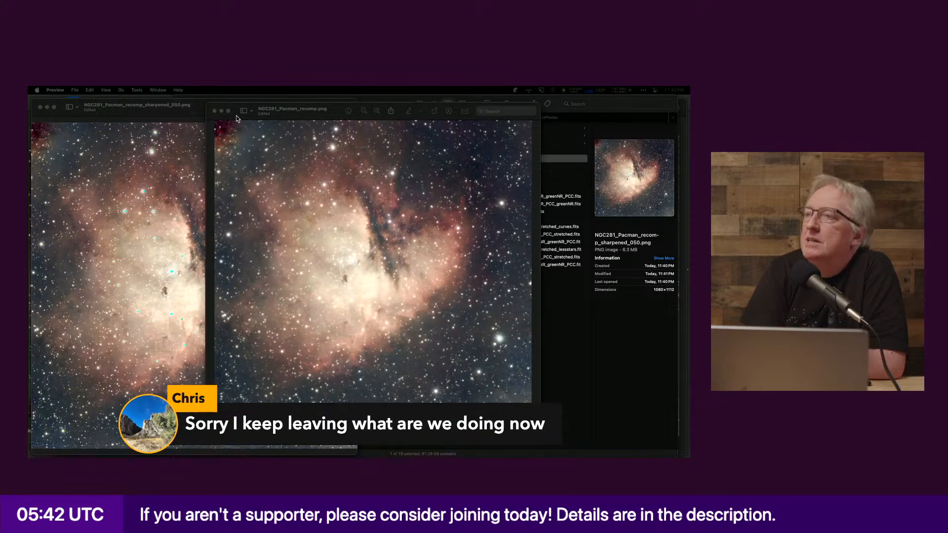
drag(234, 107, 367, 103)
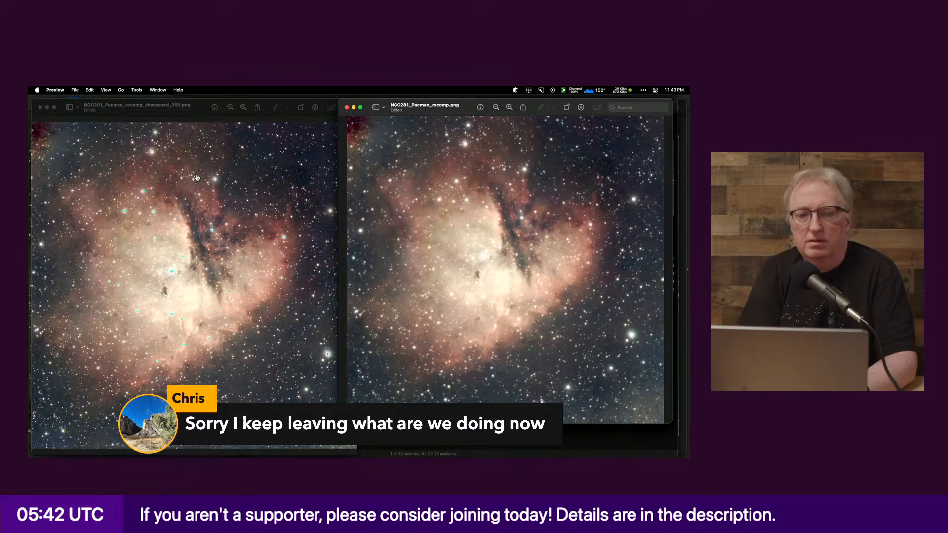
Step: Compare the processed image in Siril 1.2.3 with the whole unprocessed NGC281 stack in Siril 1.3.4
key(super+Tab)
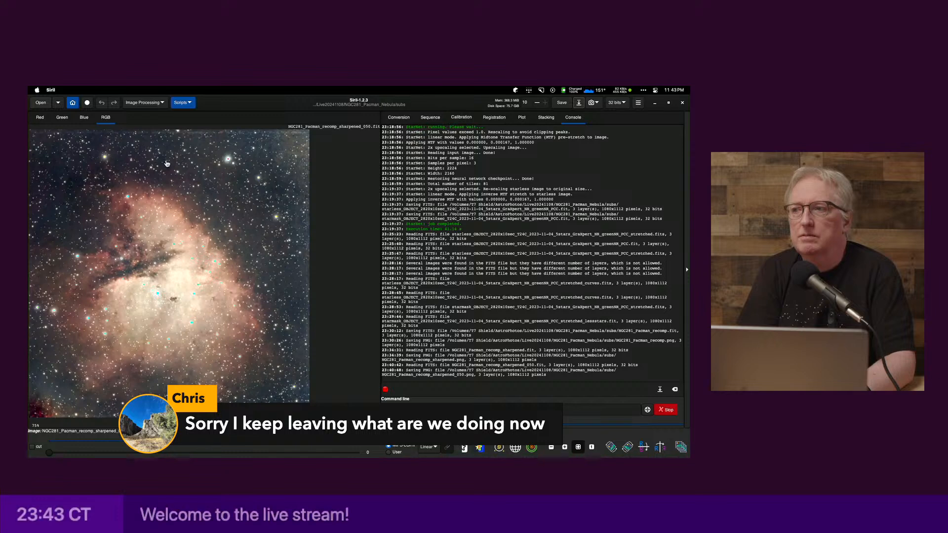
key(super+Tab)
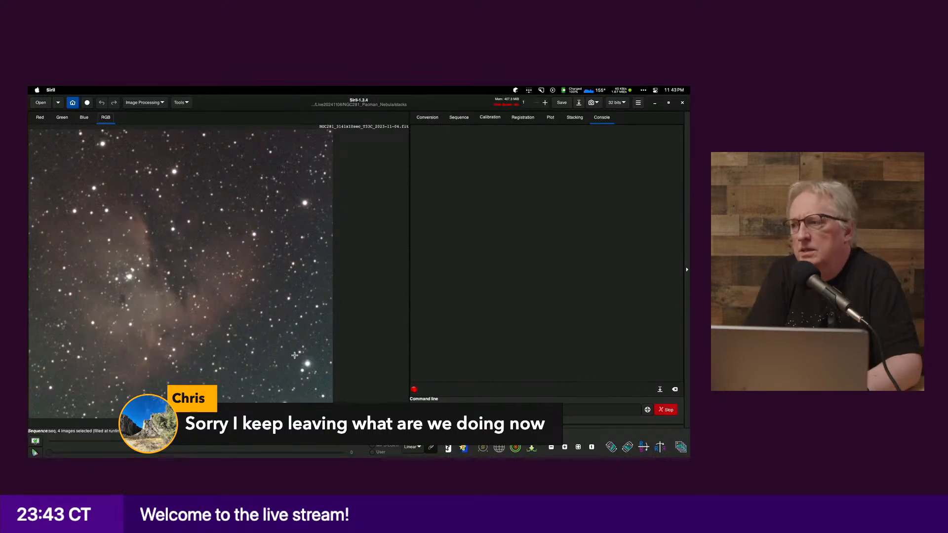
click(564, 448)
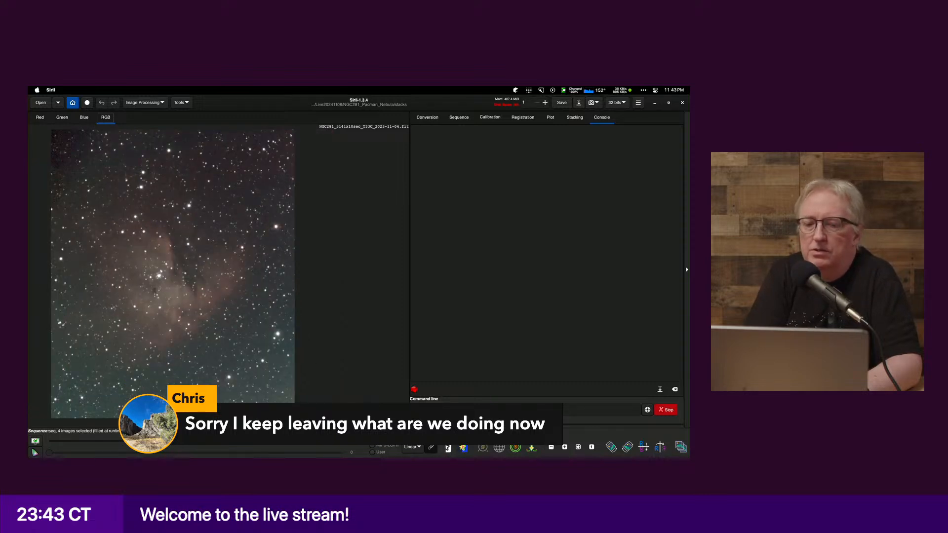
key(super+Tab)
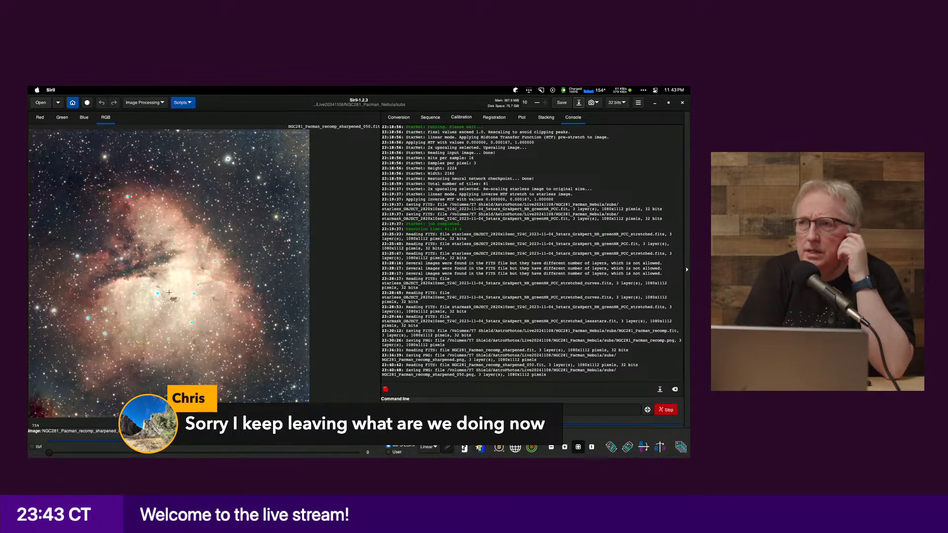
Step: Switch to the running SetiAstro sharpening program
mouse_move(512, 450)
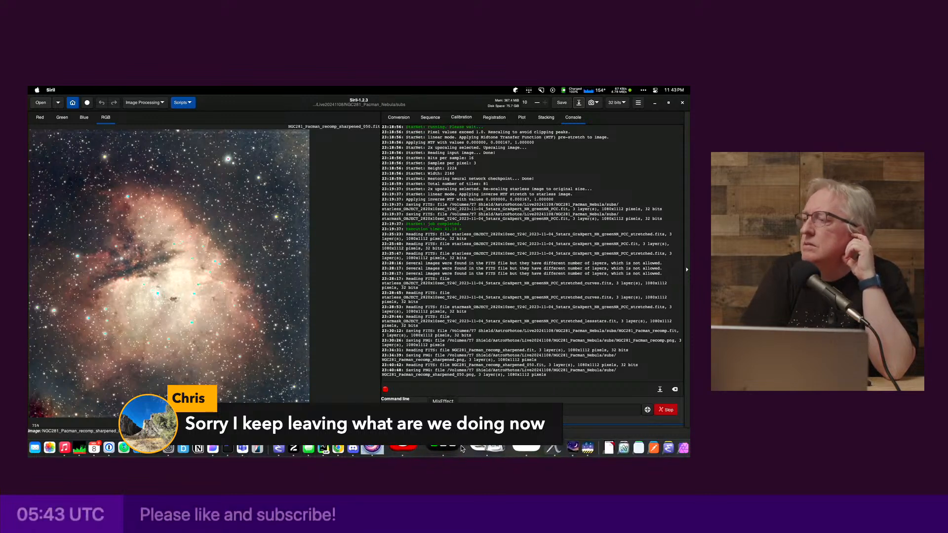
click(428, 447)
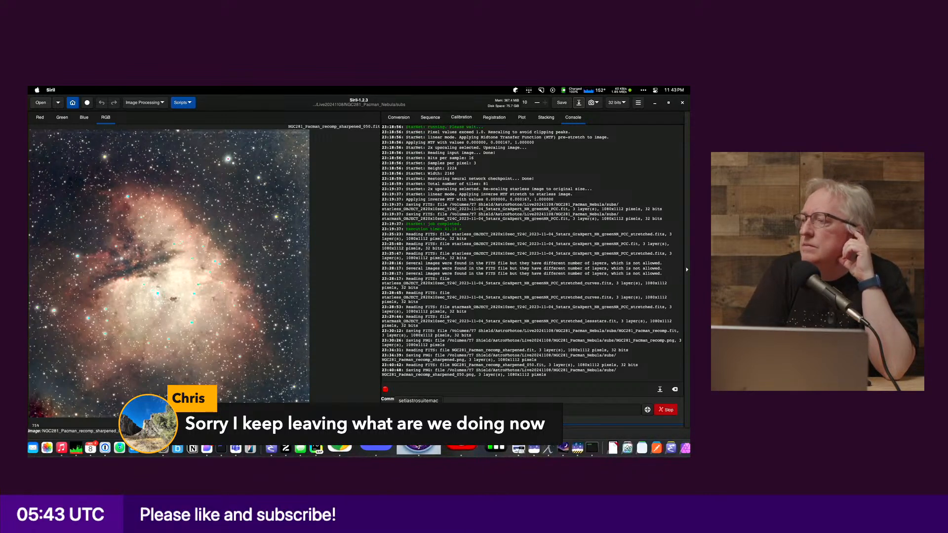
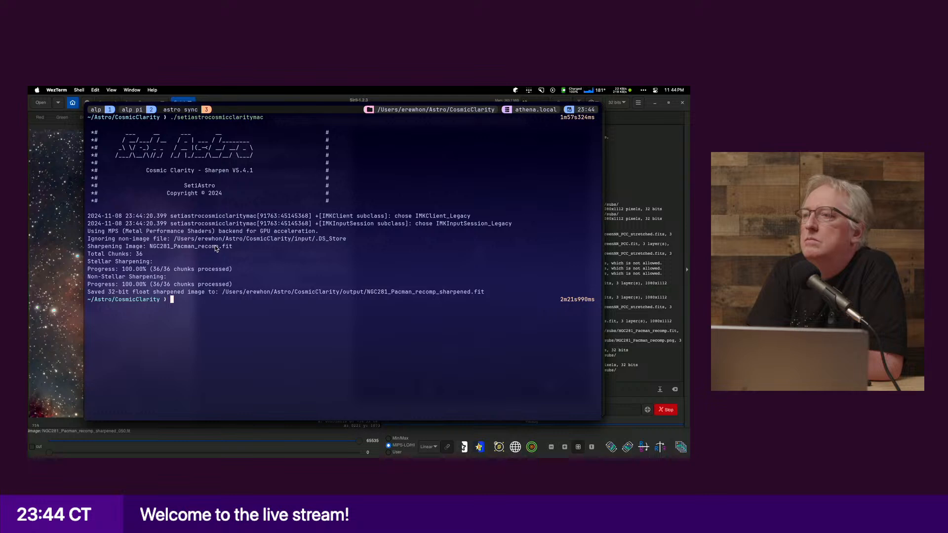
Step: Switch to Finder and copy the new "NGC281_Pacman_recomp_sharpened.fit" from the CosmicClarity output folder into subs
key(super+Tab)
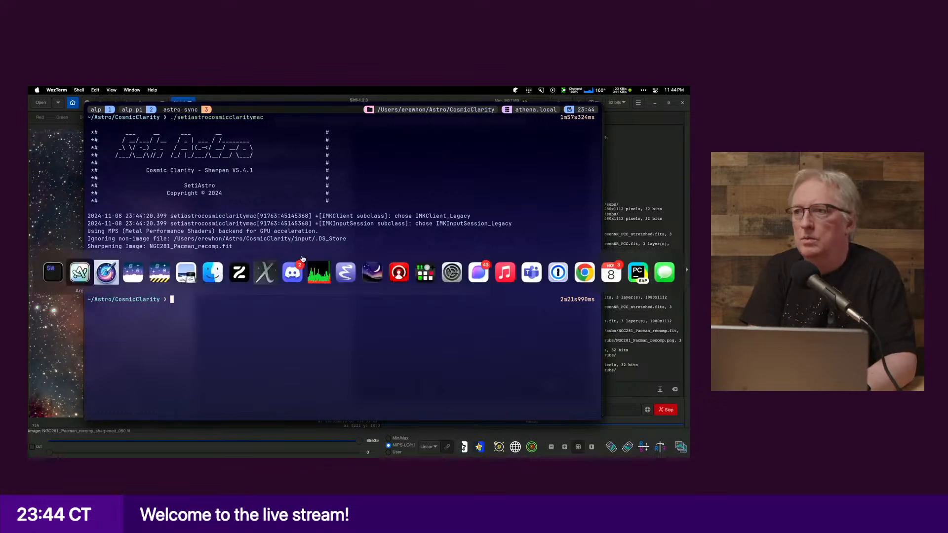
key(Tab)
key(Tab)
key(Tab)
key(Tab)
key(Tab)
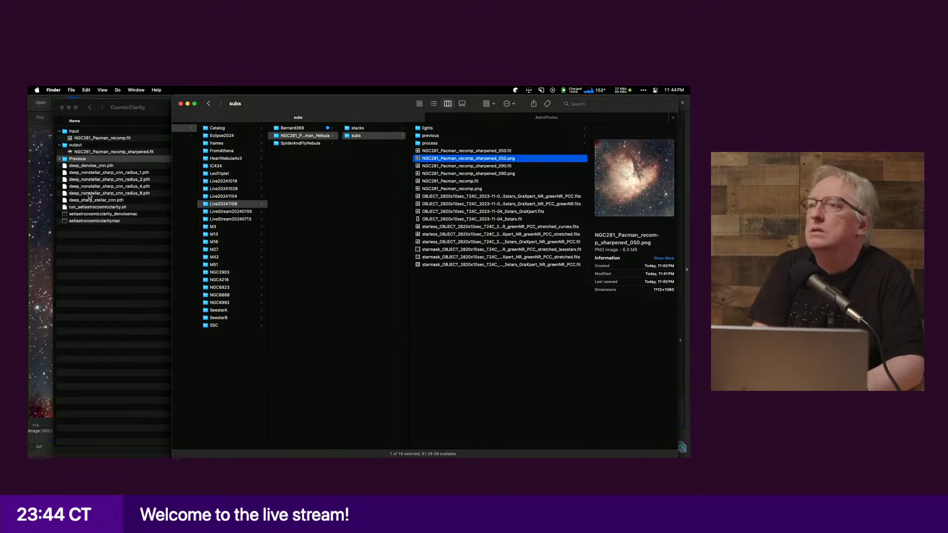
click(90, 259)
key(Up)
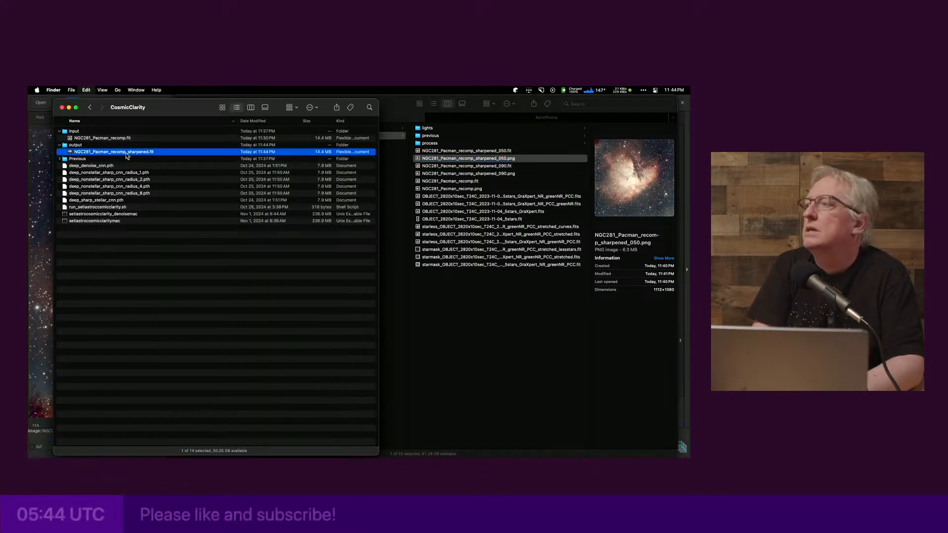
click(478, 331)
key(super+v)
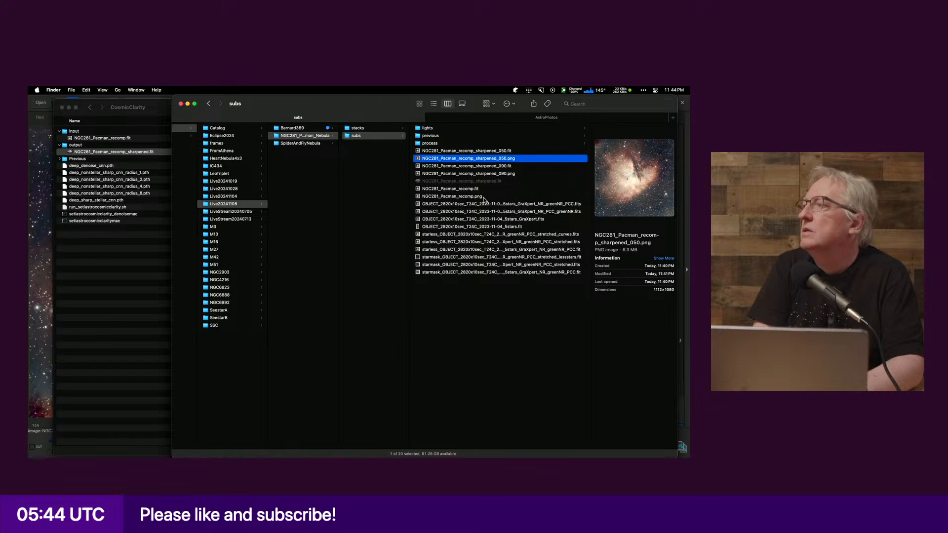
Step: Rename the copied sharpened FIT file in subs as "NGC281_Pacman_recomp_sharpened_010.fit"
click(497, 181)
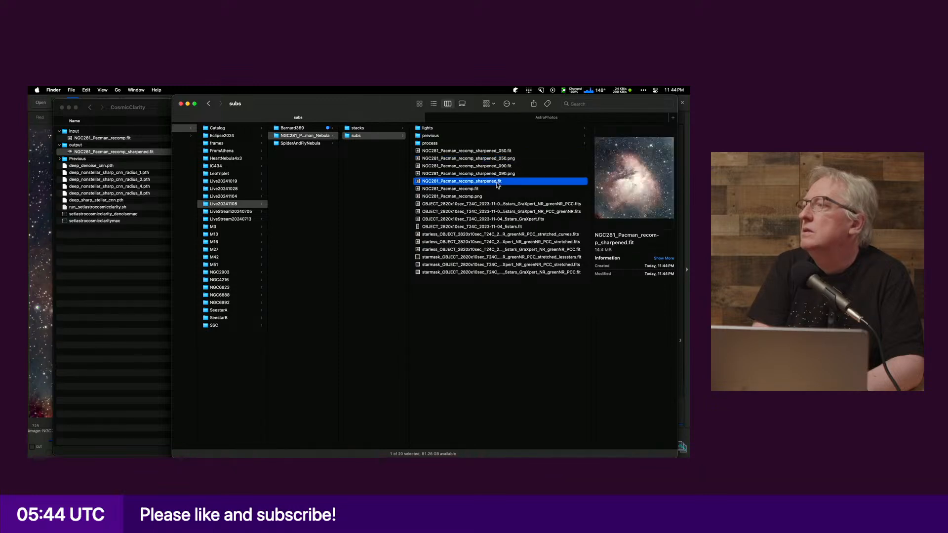
key(Return)
key(Right)
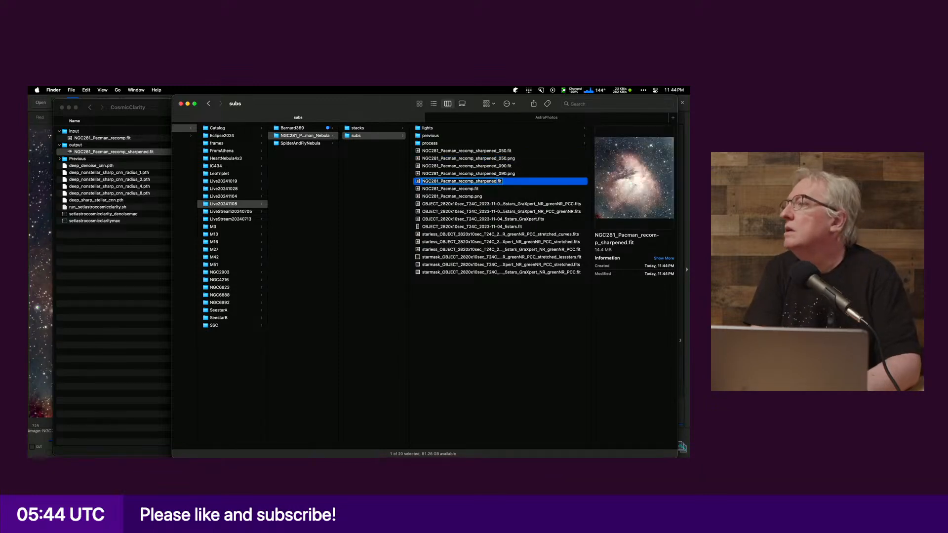
text(_010)
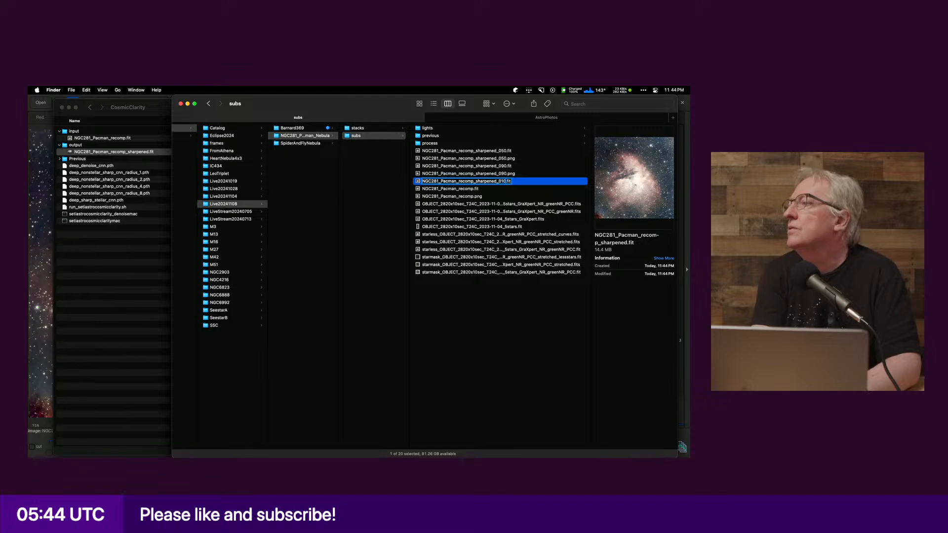
key(Return)
Step: Switch to Siril, open "NGC281_Pacman_recomp_sharpened_010.fit" and save it as a PNG file in the subs folder
key(super+Tab)
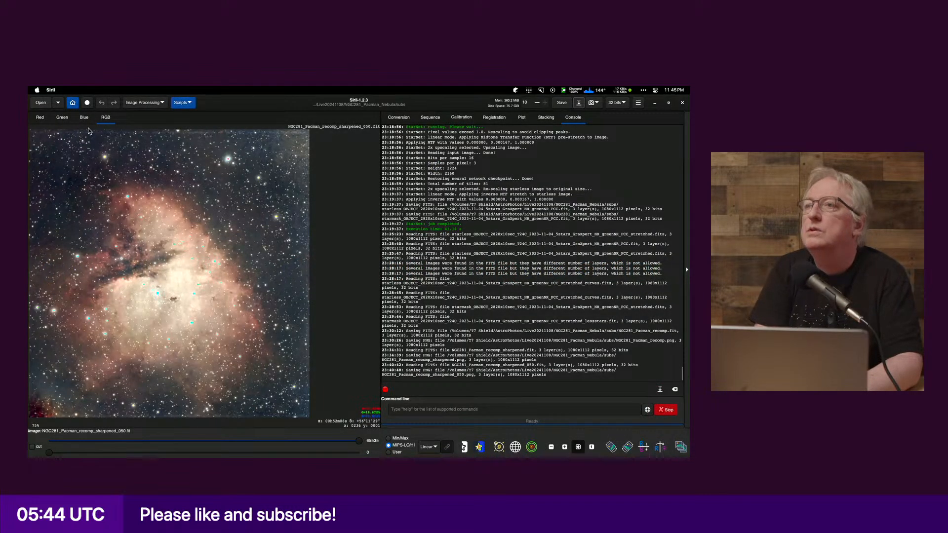
click(42, 105)
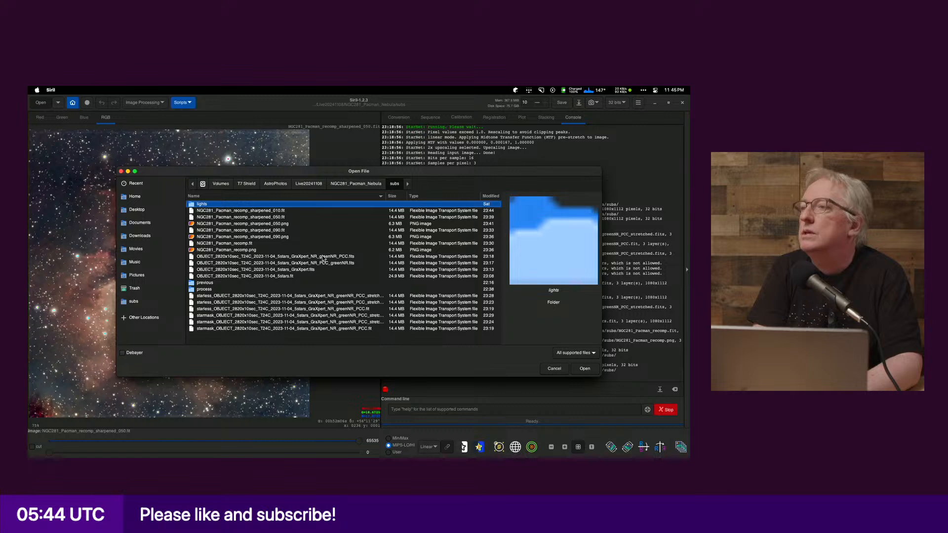
double_click(287, 212)
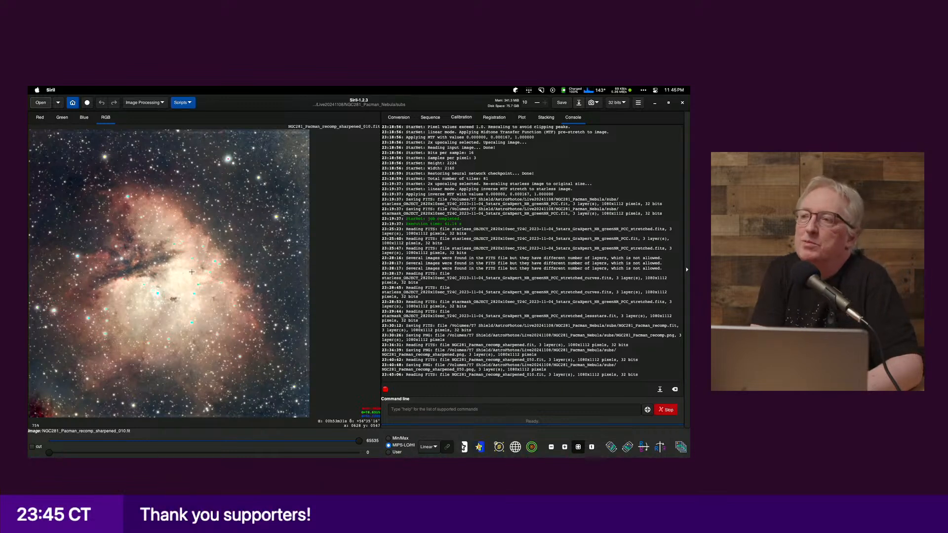
click(578, 103)
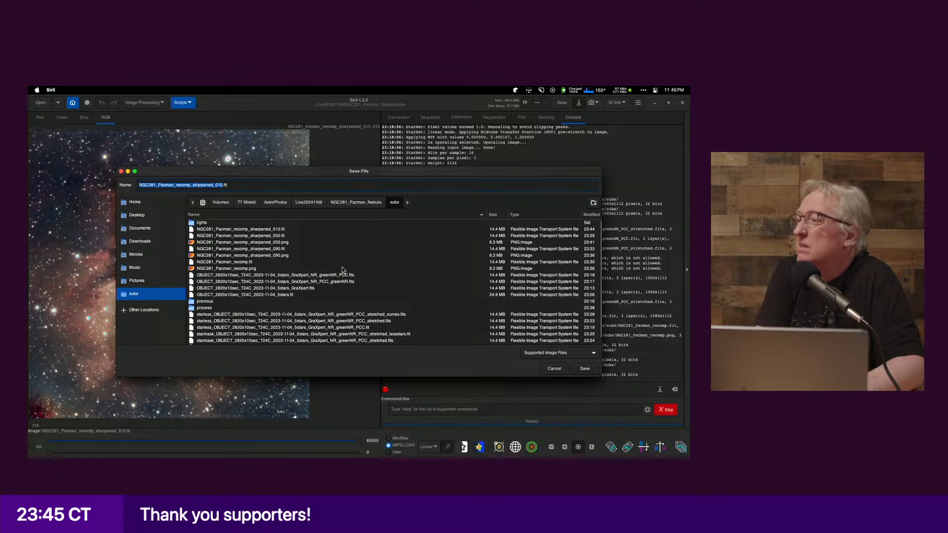
click(544, 353)
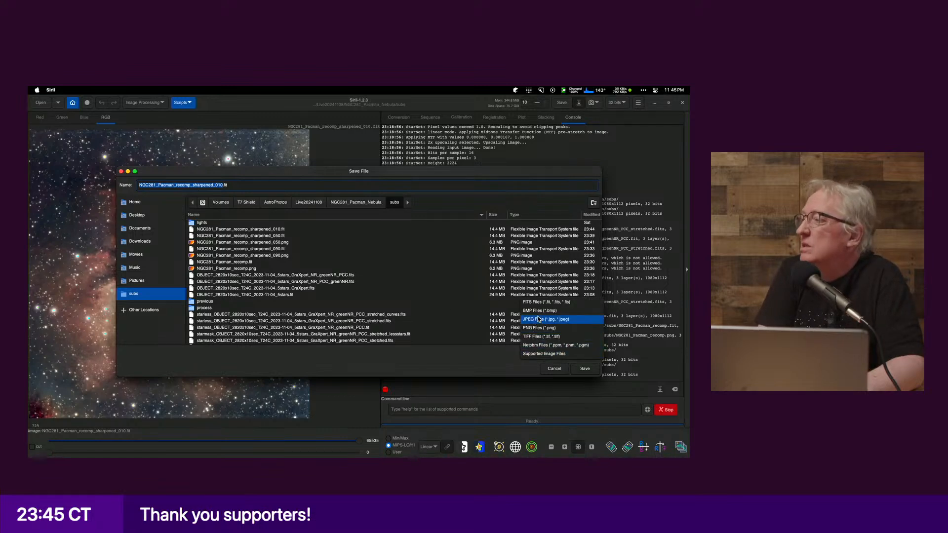
click(539, 328)
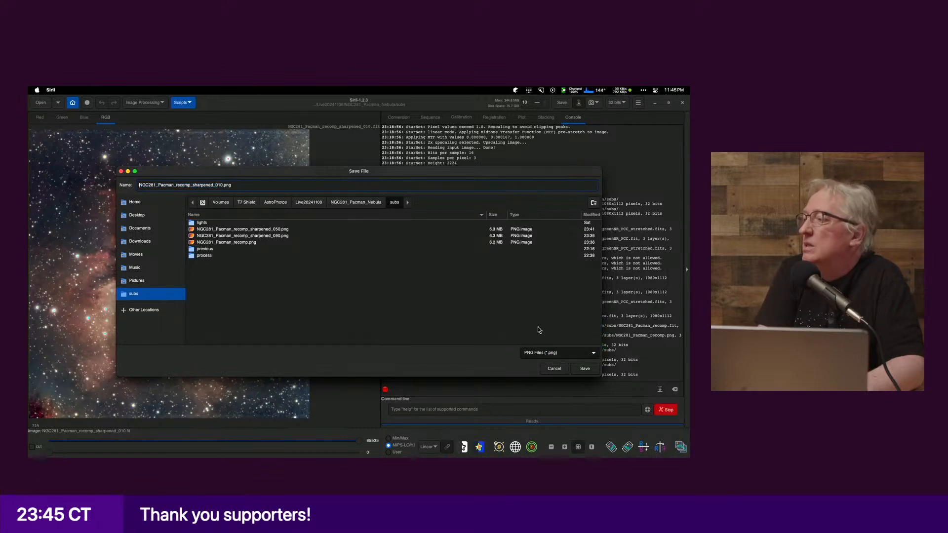
click(585, 369)
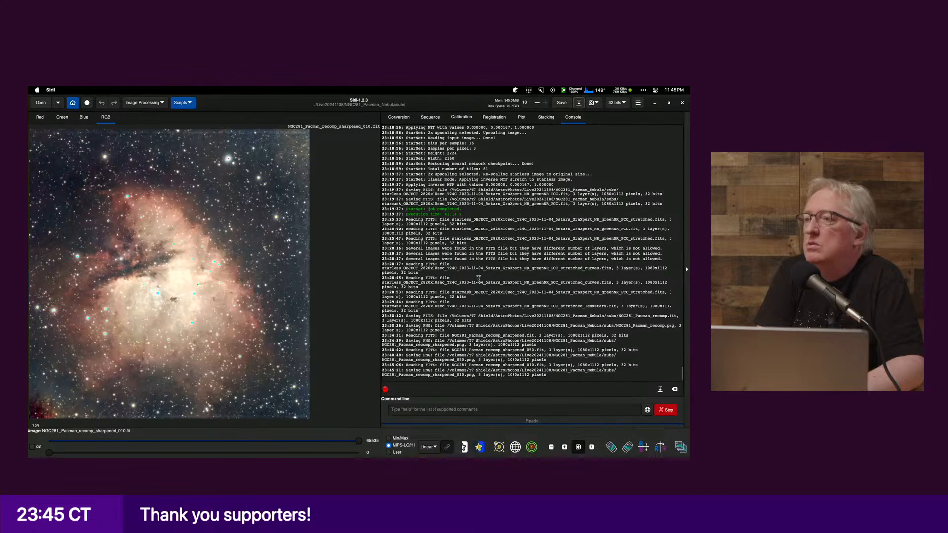
Step: Switch to Finder, open "NGC281_Pacman_recomp_sharpened_010.png" in Preview and tile its window to one half of the screen
key(super+Tab)
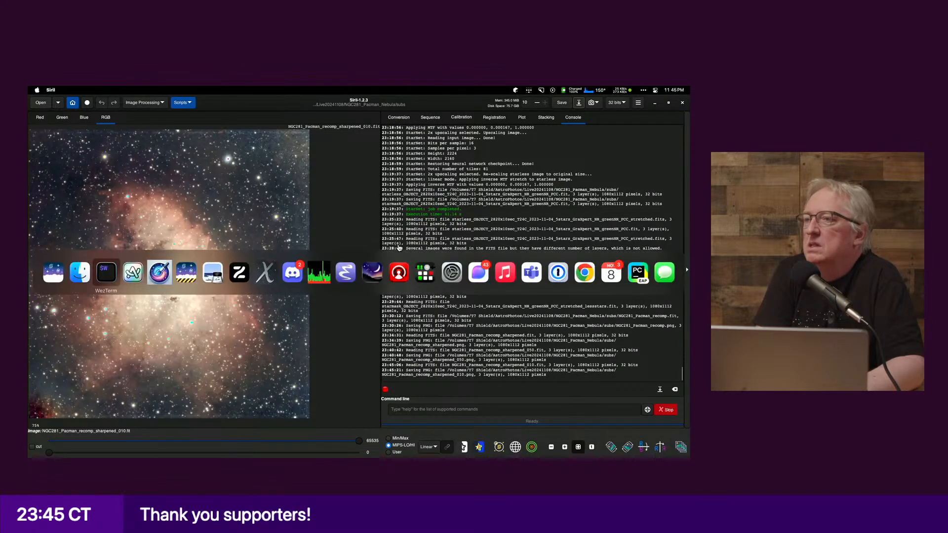
key(super+shift+Tab)
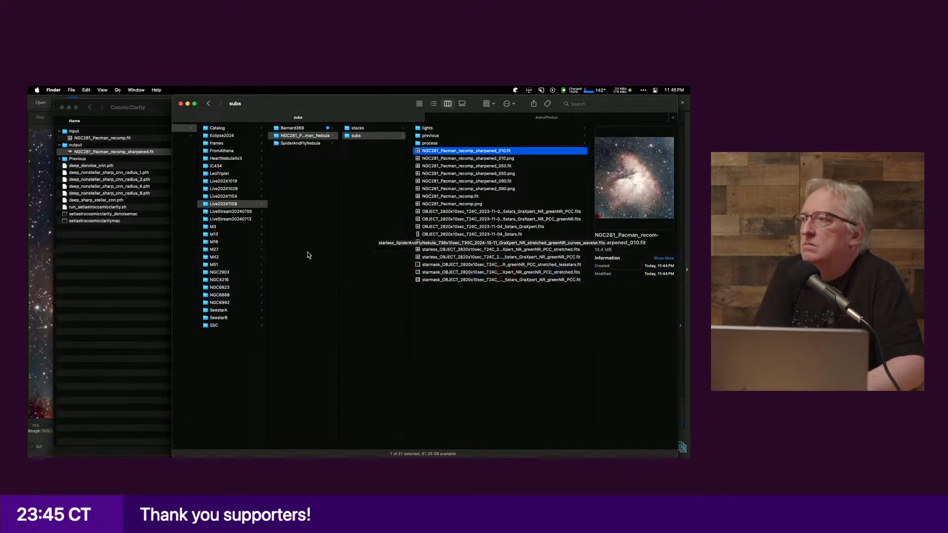
double_click(468, 158)
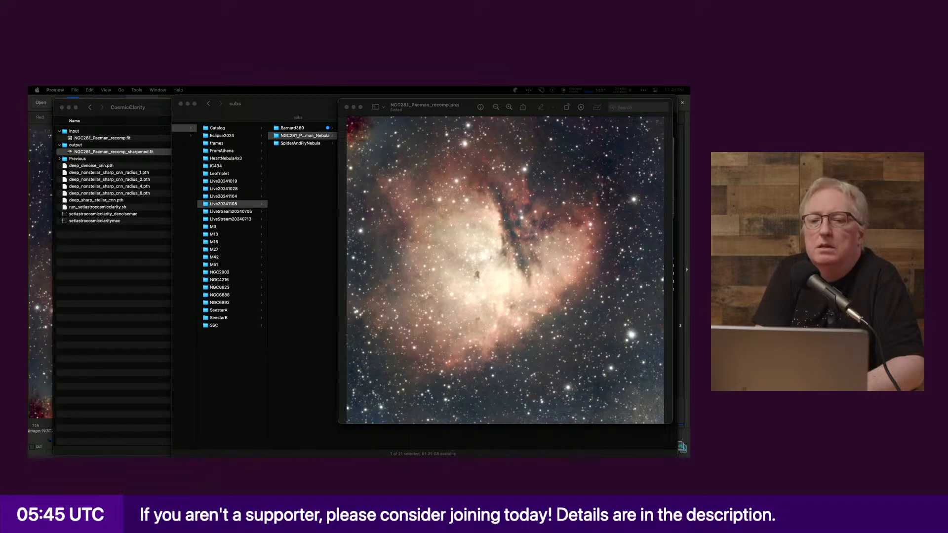
drag(29, 94, 308, 97)
key(ctrl+alt+Left)
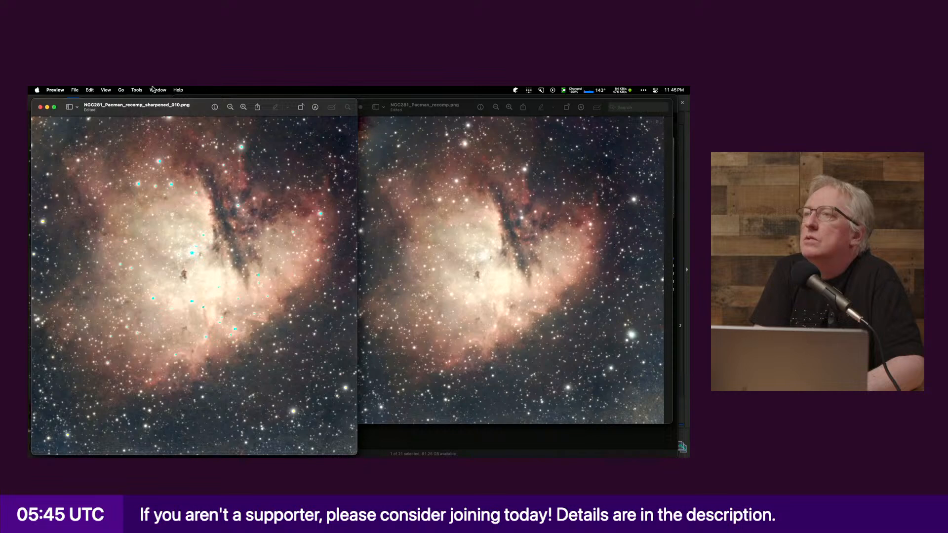
Step: Bring up the open "NGC281_Pacman_recomp_sharpened_090.png" and tile it beside the 010 version for comparison
click(154, 90)
click(200, 237)
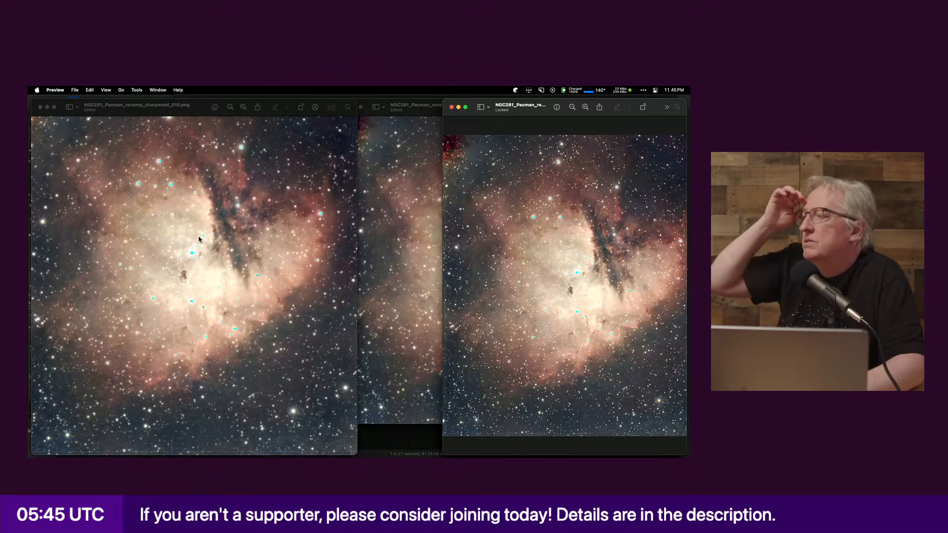
key(ctrl+alt+Right)
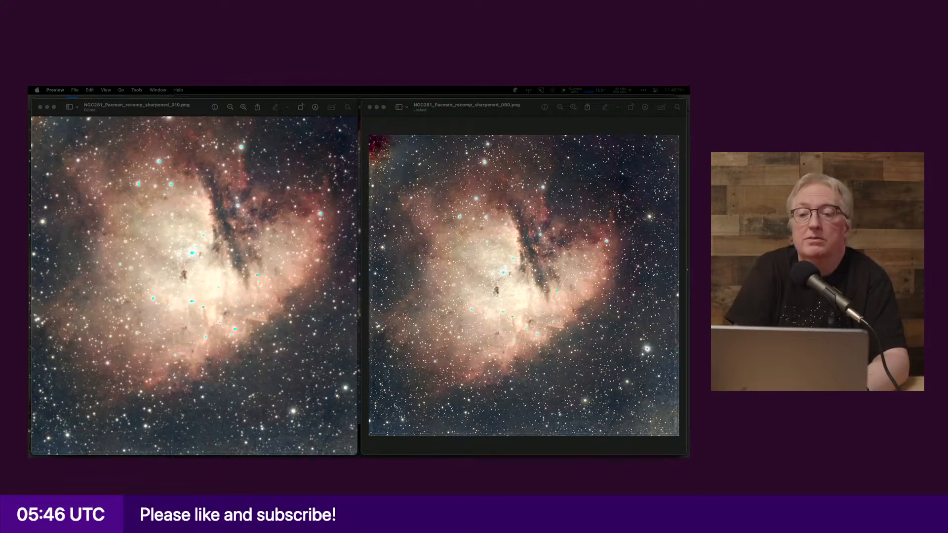
key(super+Tab)
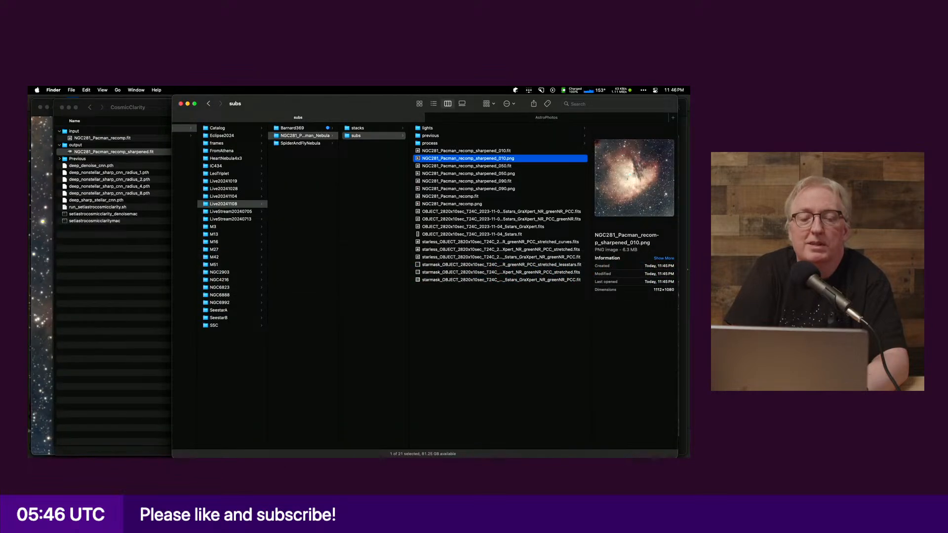
key(super+Tab)
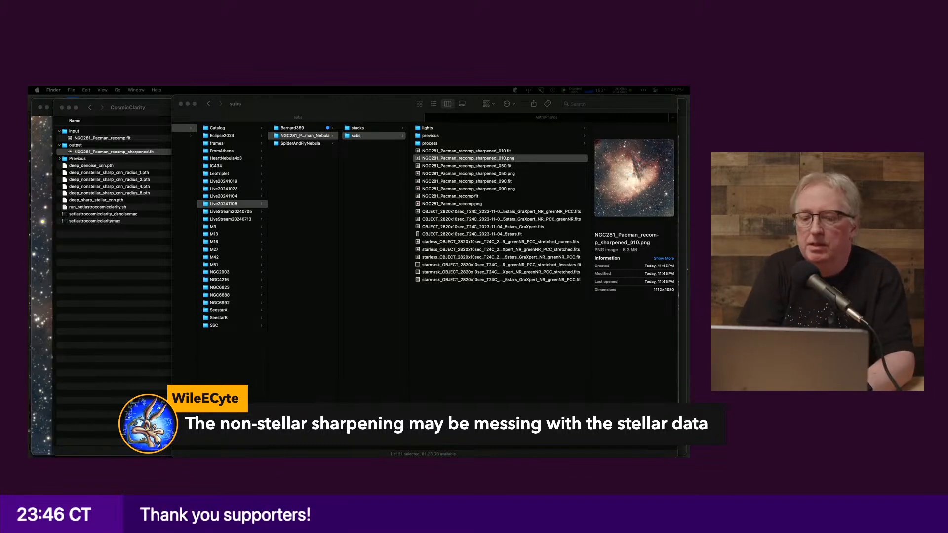
mouse_move(79, 272)
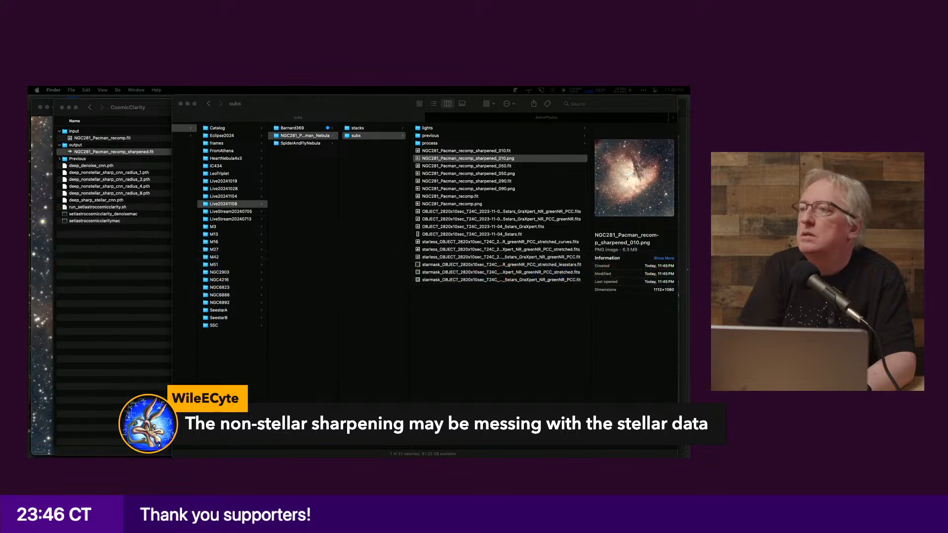
key(super+Tab)
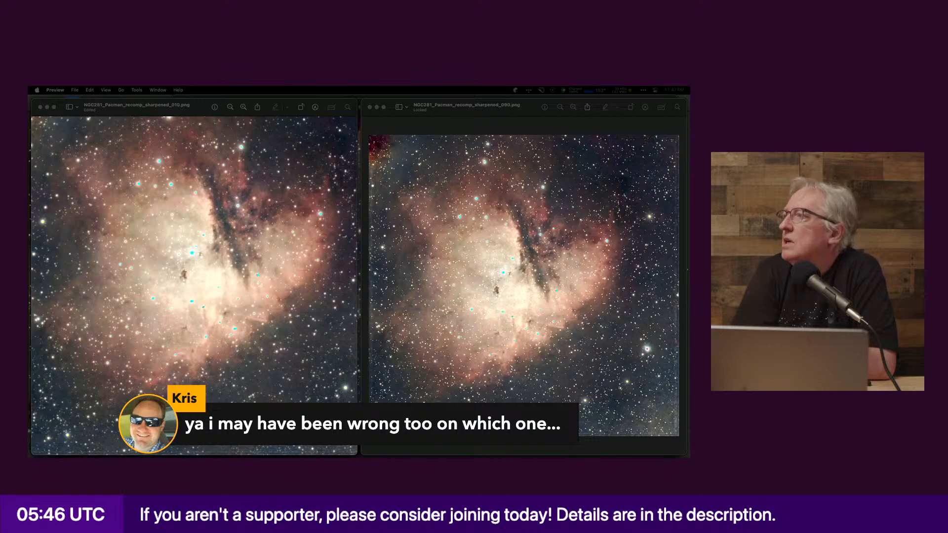
Step: Examine the stars in the 010 version at a different zoom and bring up "NGC281_Pacman_recomp_sharpened_050.png" for comparison
click(193, 268)
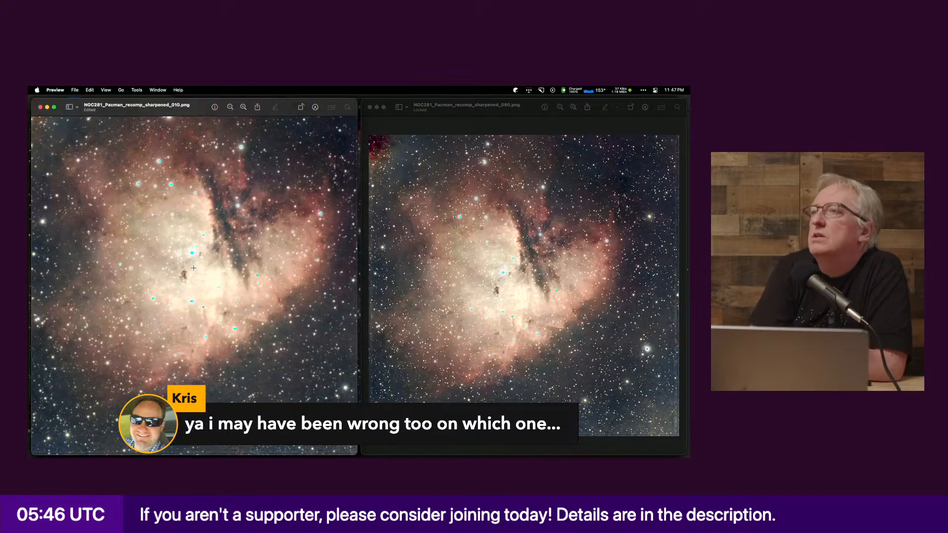
key(super+minus)
key(super+plus)
key(super+plus)
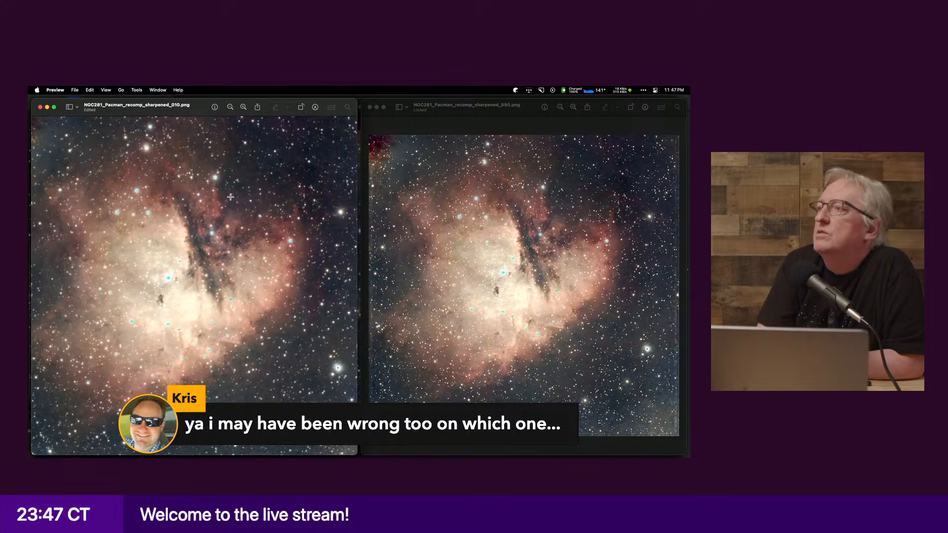
click(161, 90)
click(184, 230)
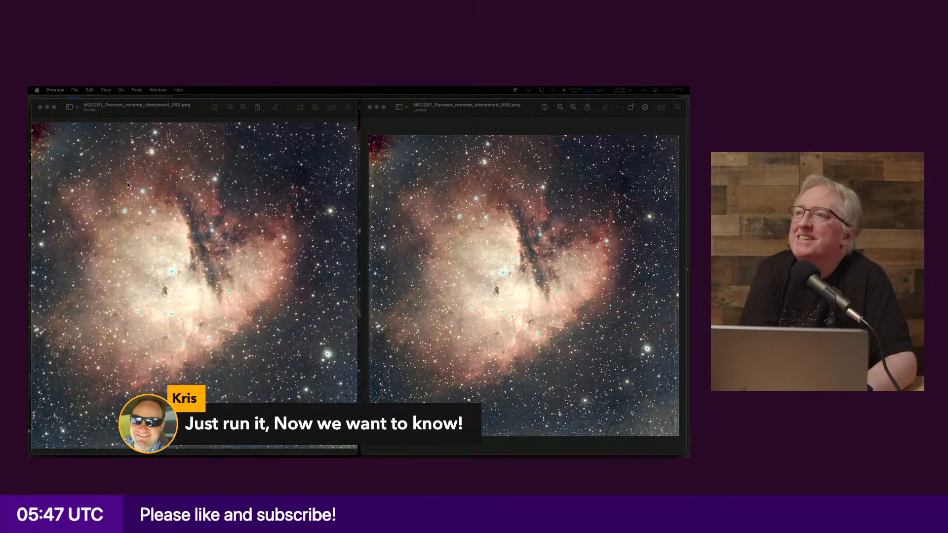
Step: Switch to WezTerm and recall the ./setiastrocosmicclaritymac command
click(178, 120)
key(super+Tab)
key(super+Tab)
key(super+Tab)
key(super+Tab)
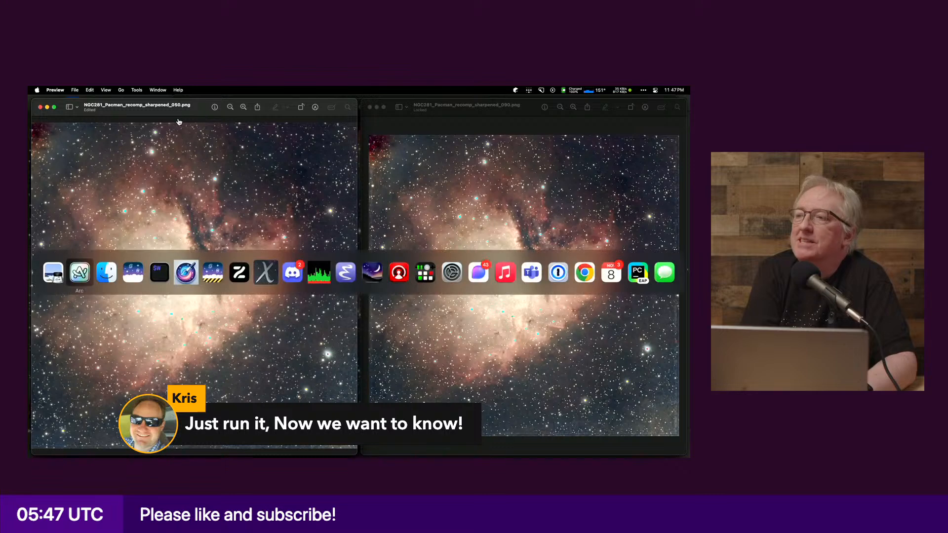
key(Up)
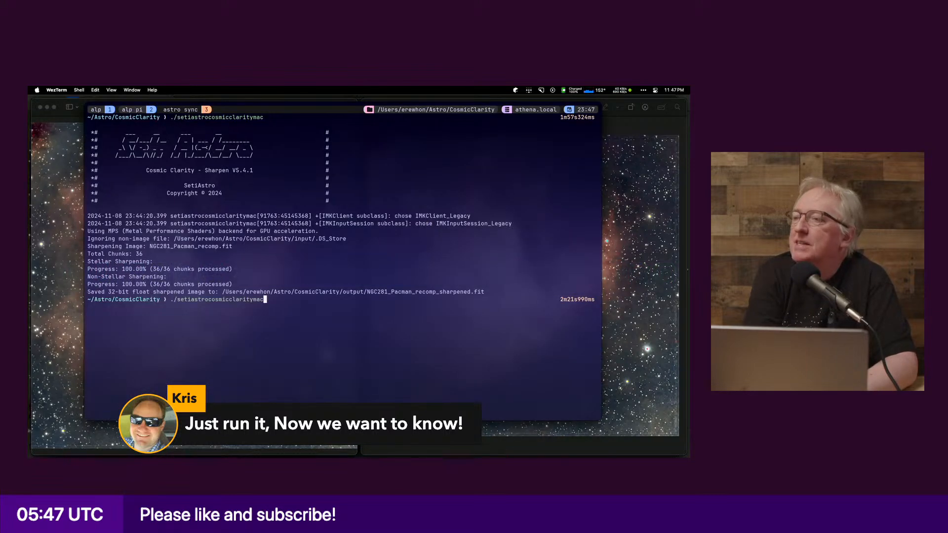
Step: Switch to Finder and move "NGC281_Pacman_recomp_sharpened.fit" from the CosmicClarity output folder to the Trash
key(super+Tab)
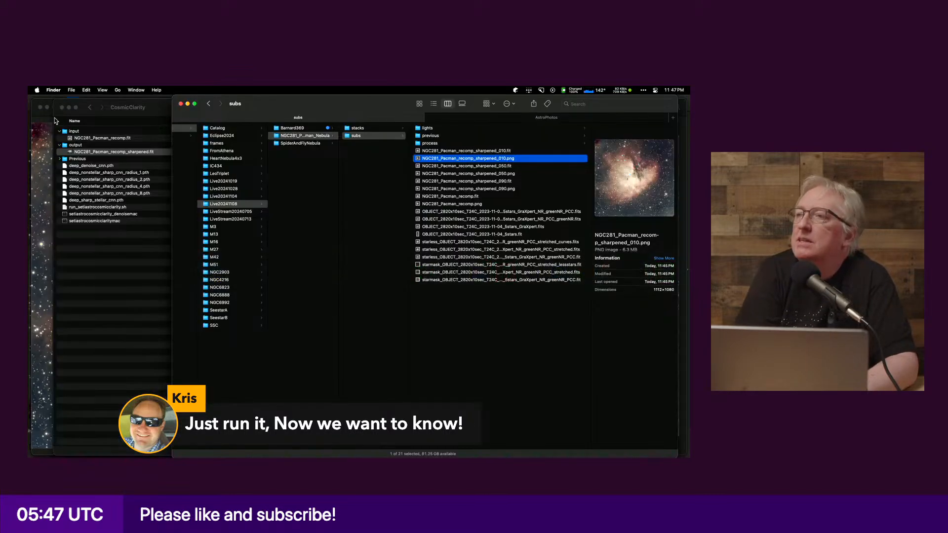
right_click(84, 153)
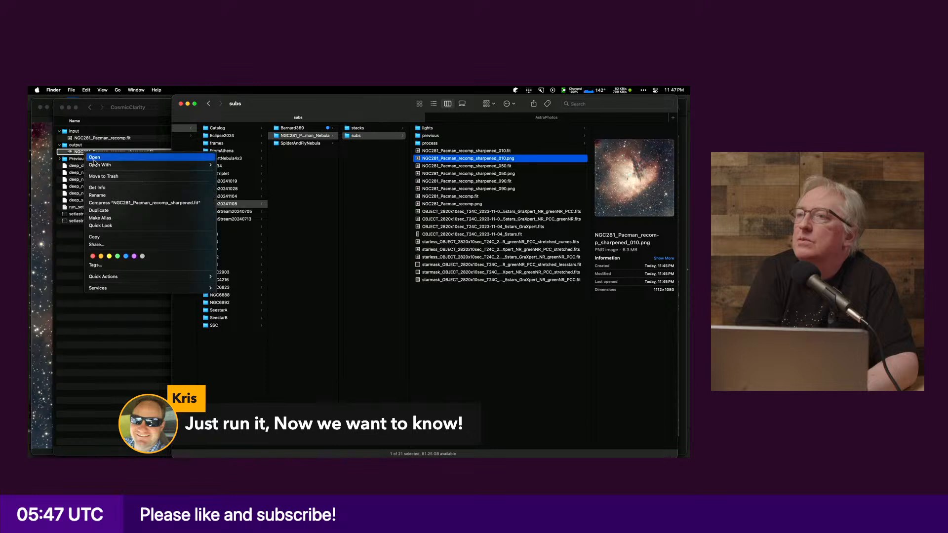
click(103, 179)
Step: Switch to WezTerm and run ./setiastrocosmicclaritymac
key(super+Tab)
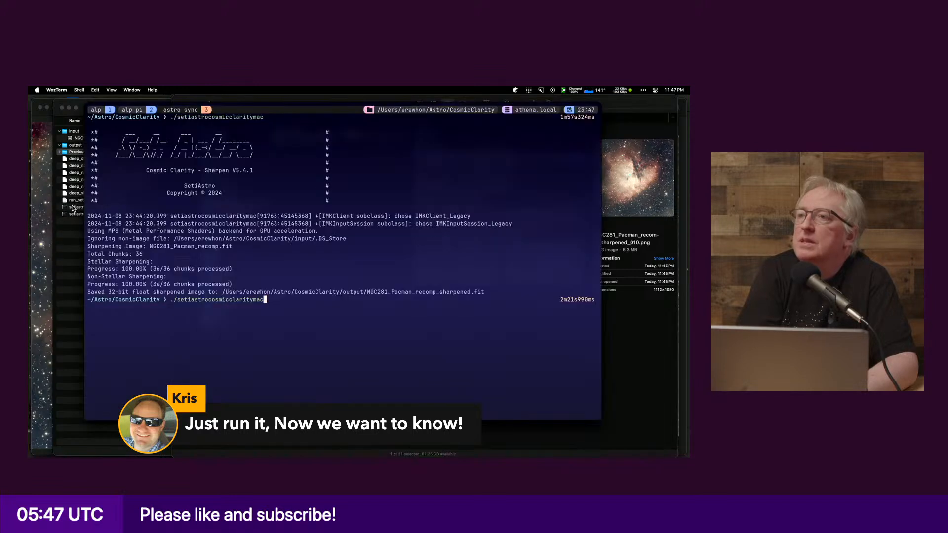
key(Return)
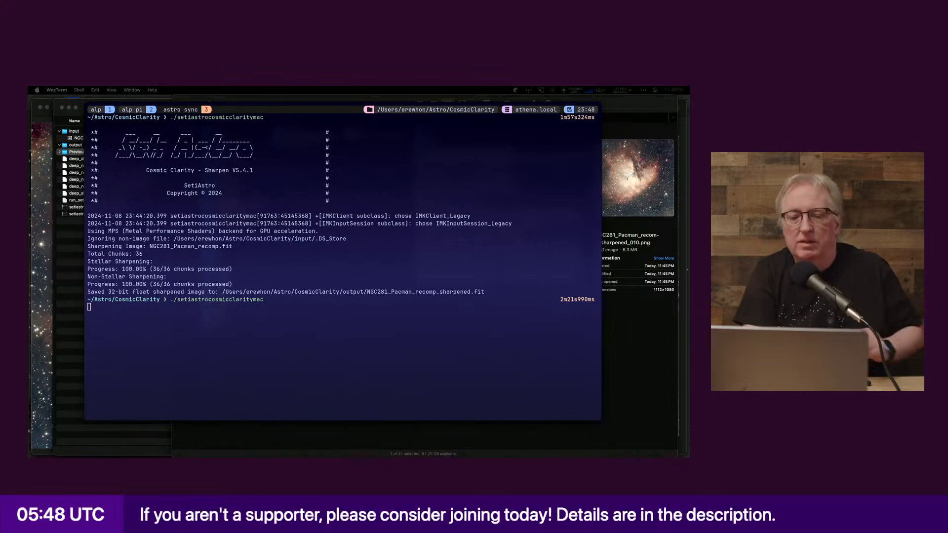
key(super+Tab)
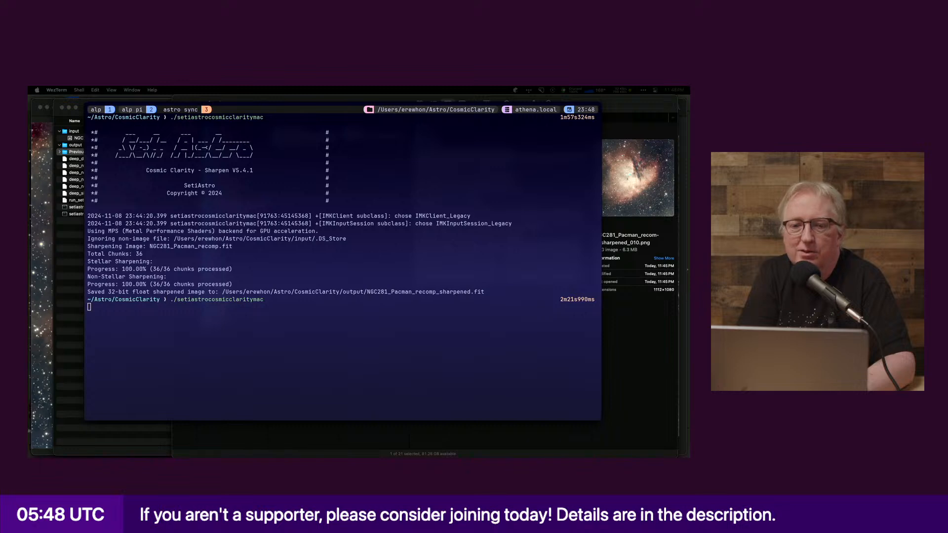
key(super+Tab)
key(super+Tab)
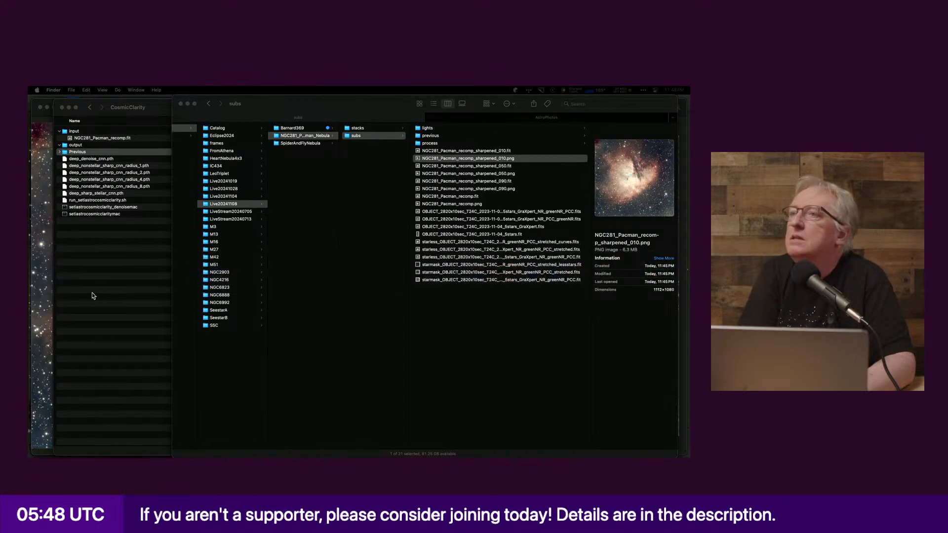
Step: Switch to the Cosmic Clarity Sharpening Tool, set the sharpening mode to Stellar Only and submit the run
key(super+Tab)
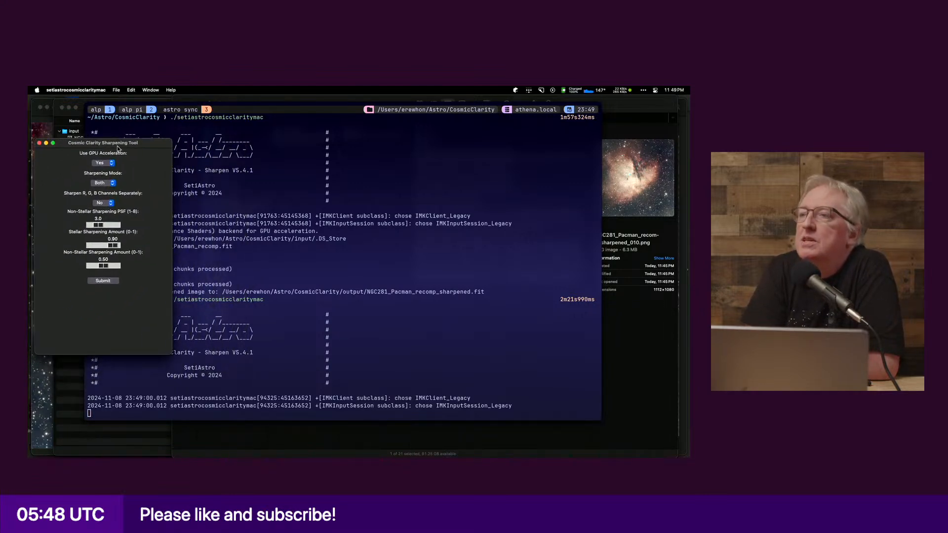
click(106, 182)
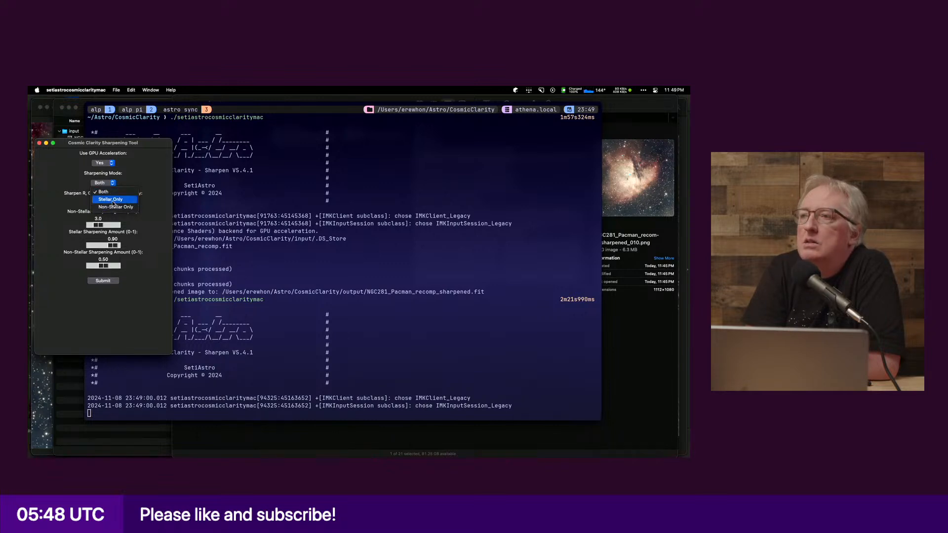
click(112, 200)
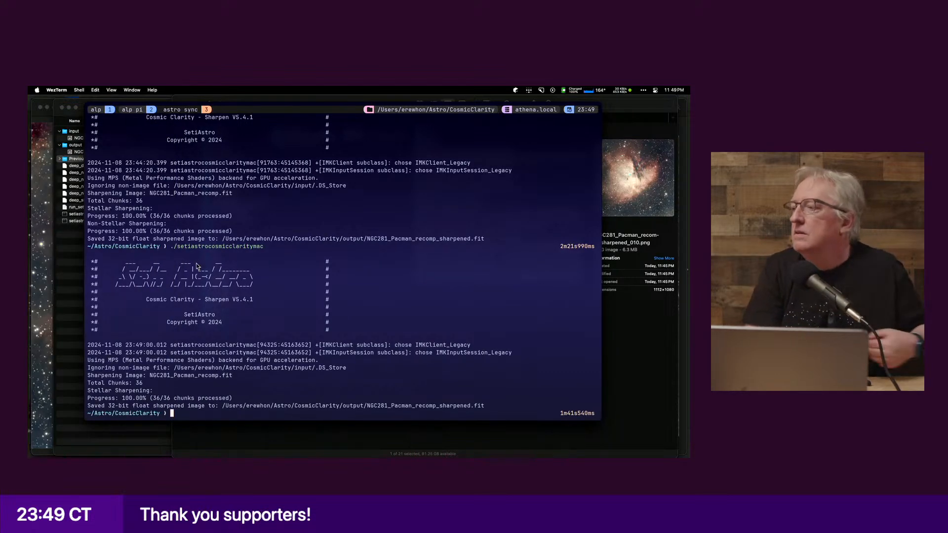
Step: Switch to Finder and copy the newly created "NGC281_Pacman_recomp_sharpened.fit" from the output folder into the subs folder
key(super+Tab)
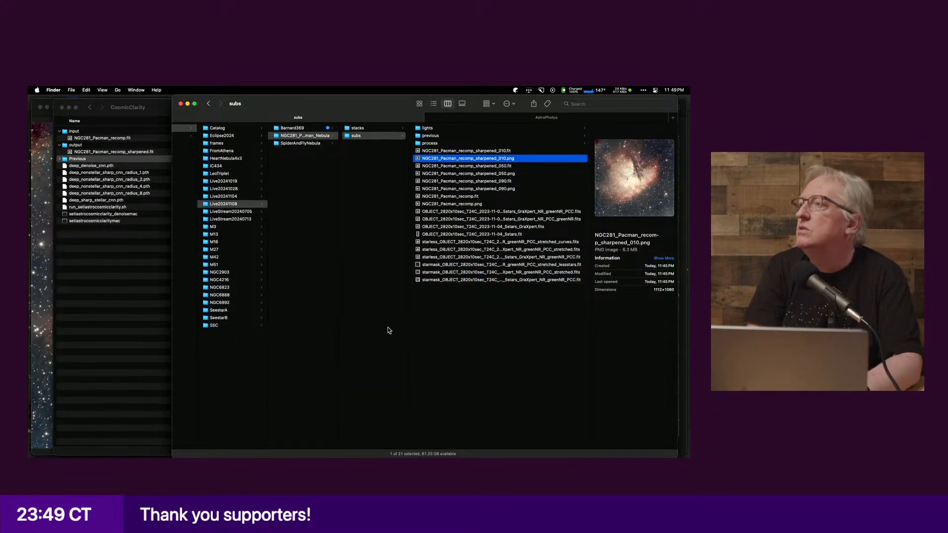
click(123, 157)
click(118, 152)
drag(113, 154, 475, 312)
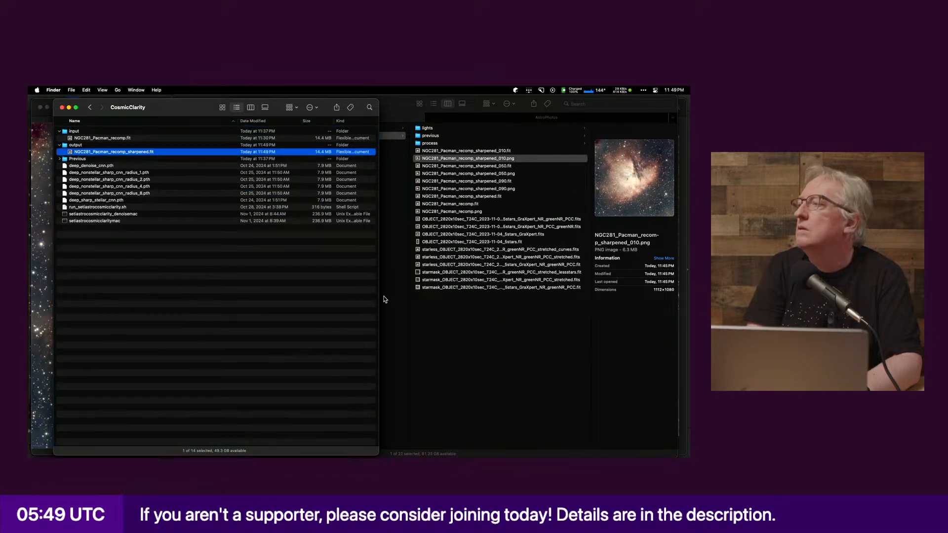
Step: Switch to Siril 1.2.3 and open "NGC281_Pacman_recomp_sharpened.fit" from the subs folder
key(super+Tab)
key(super+Tab)
key(super+Tab)
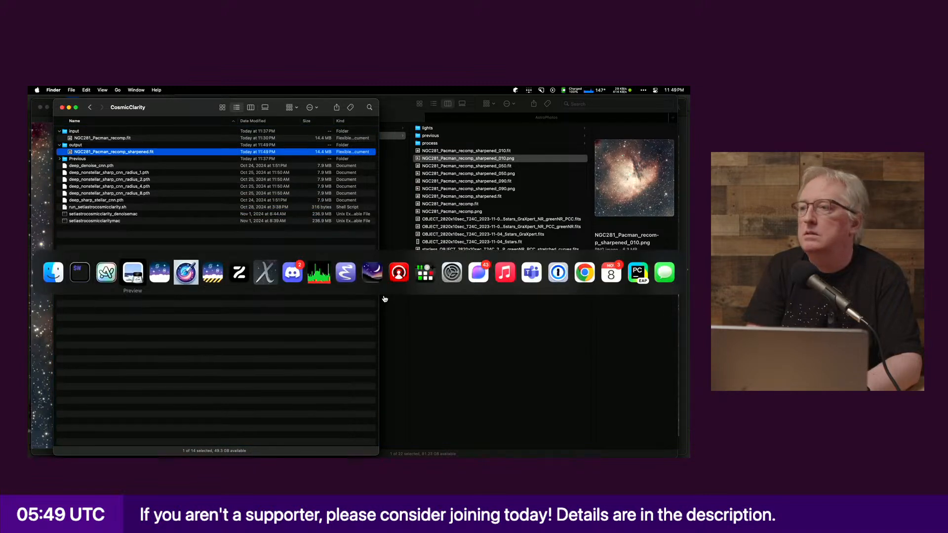
key(super+Tab)
key(super+Tab)
key(super+Tab)
key(super+Tab)
key(super+Tab)
key(super+Tab)
key(super+Tab)
key(super+Tab)
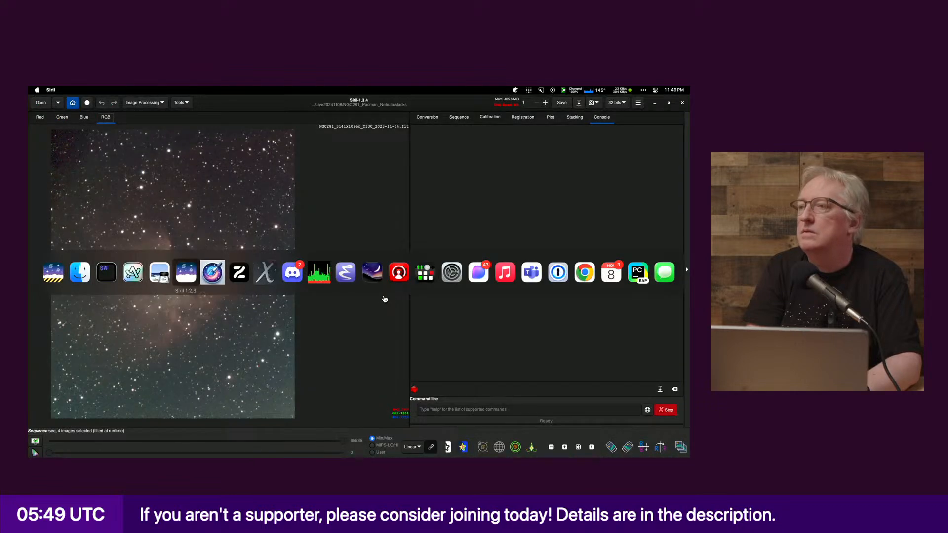
key(super+shift+Tab)
click(40, 102)
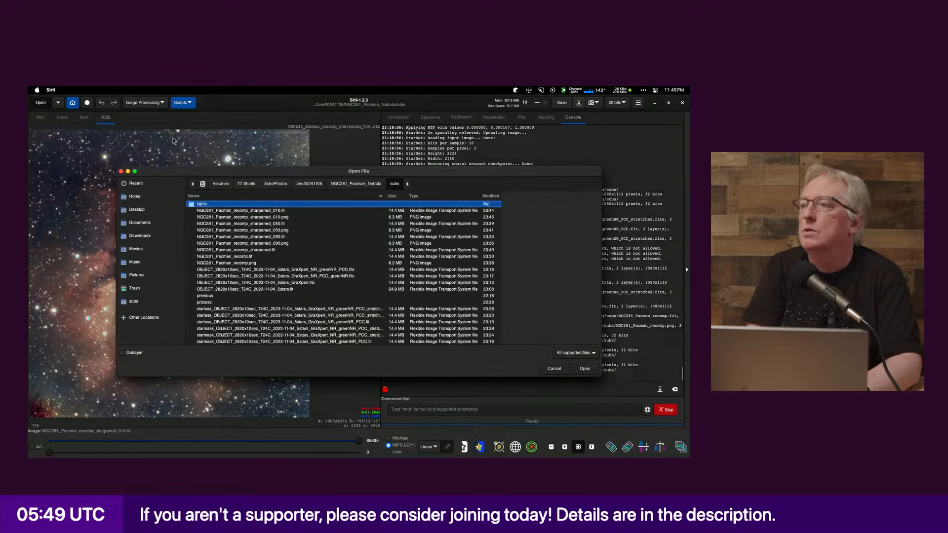
click(276, 250)
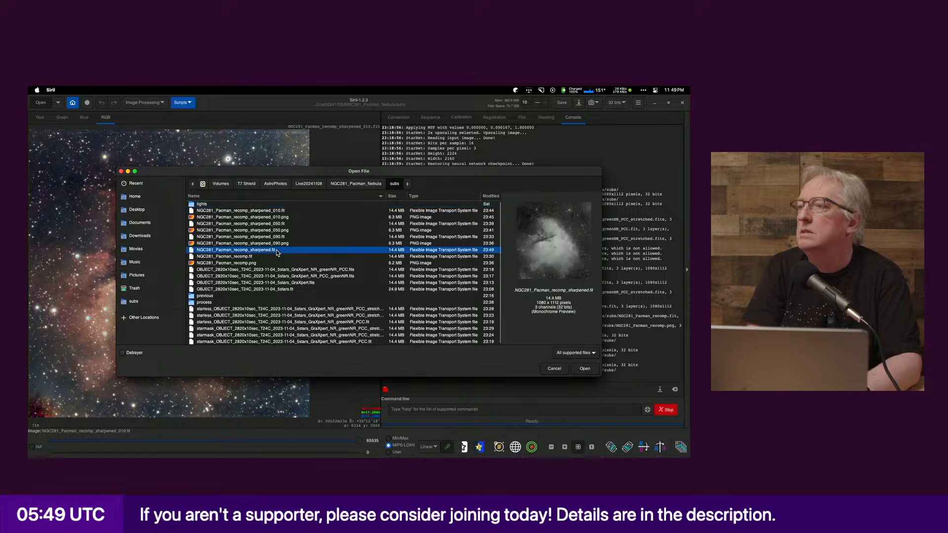
double_click(277, 251)
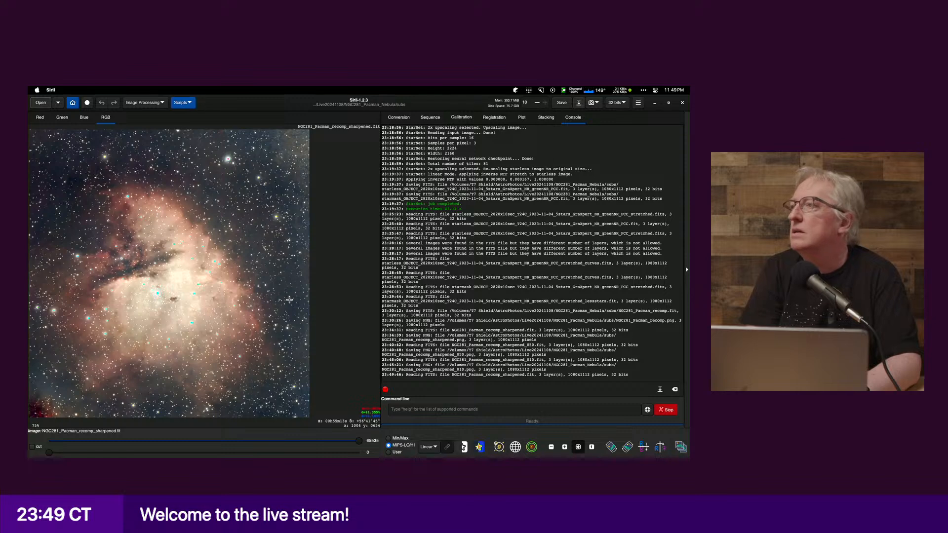
Step: Switch to Finder and rename "NGC281_Pacman_recomp_sharpened.fit" in the subs folder as "NGC281_Pacman_recomp_sharpened_staronly.fit"
key(super+Tab)
key(super+Tab)
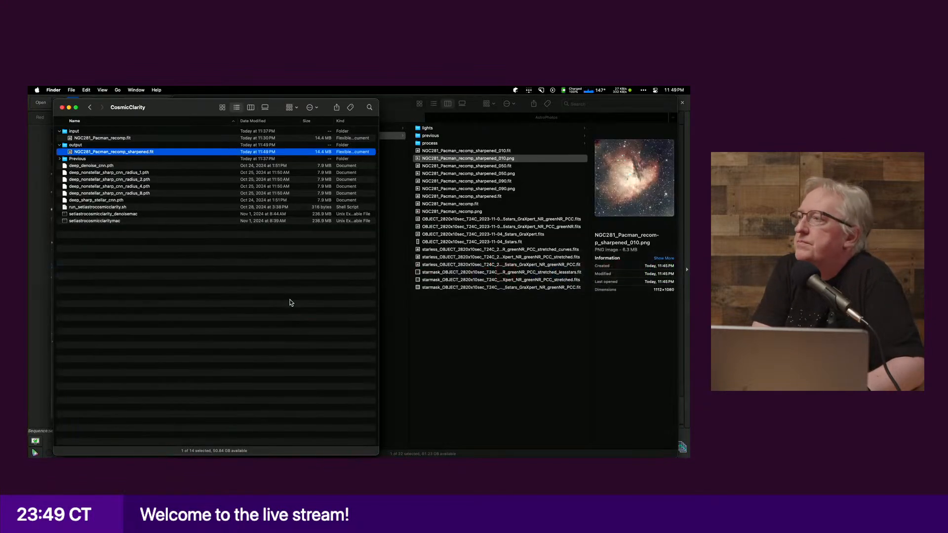
key(super+grave)
click(497, 197)
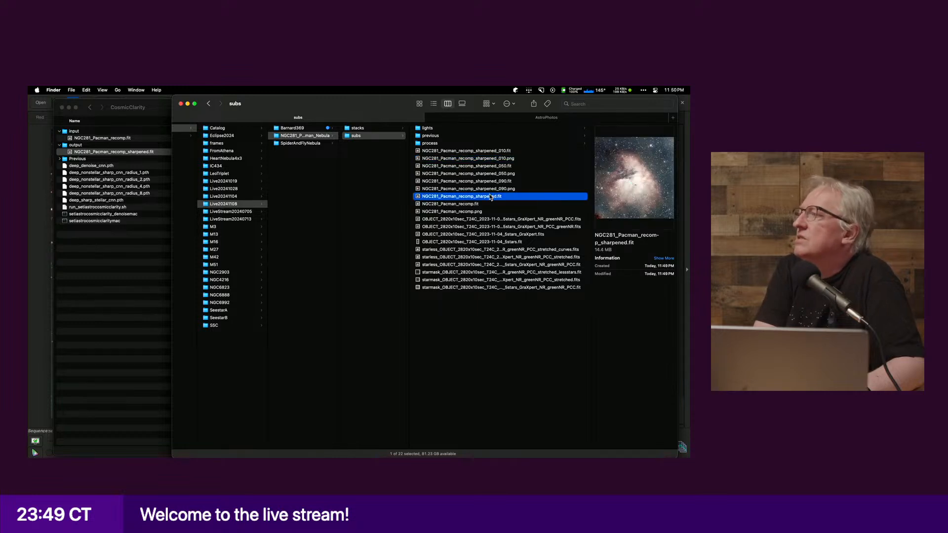
click(497, 197)
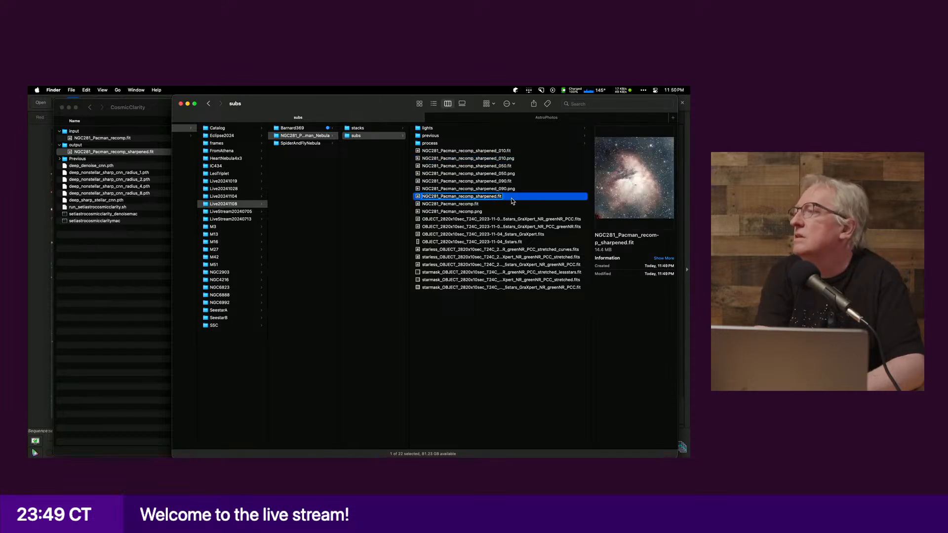
key(Right)
text(_sg)
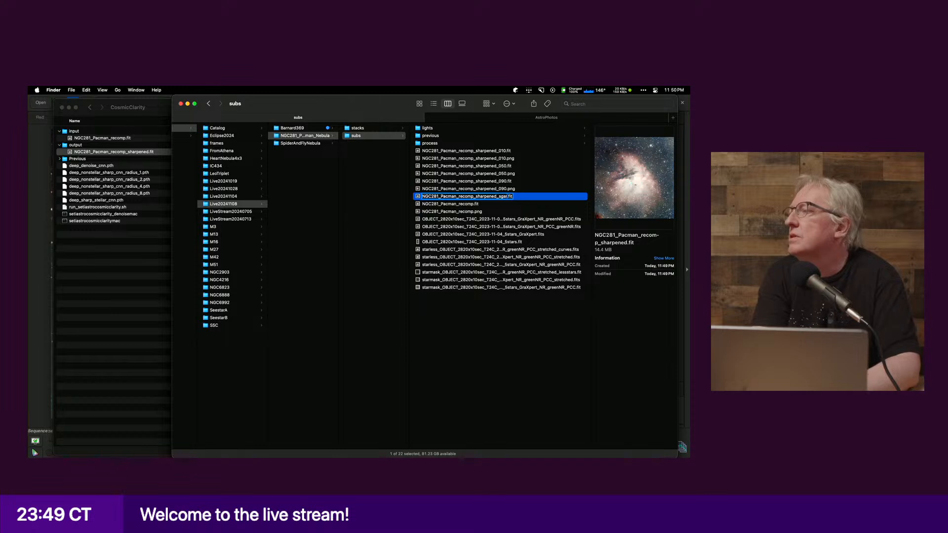
text(t)
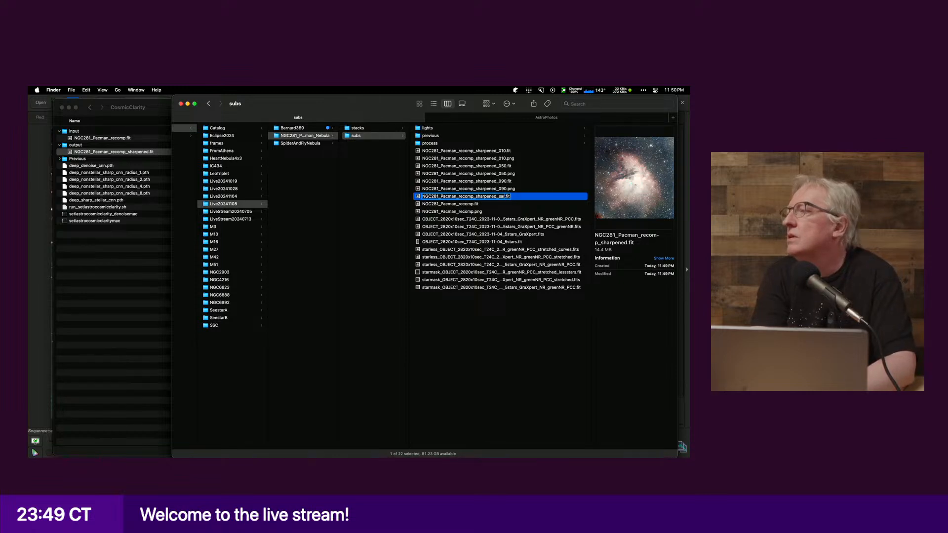
key(BackSpace)
text(aronly)
key(Return)
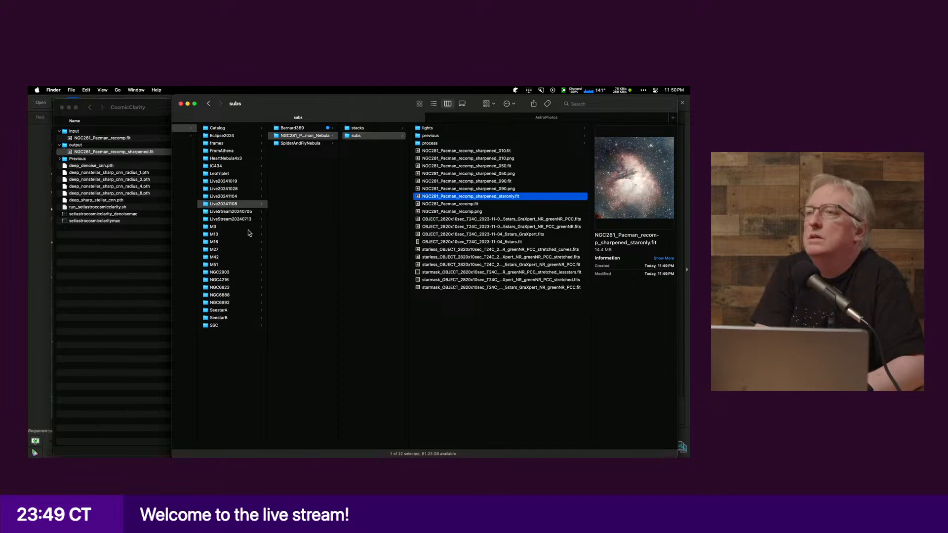
Step: Switch to Siril 1.2.3 and open "NGC281_Pacman_recomp_sharpened_staronly.fit" from the subs folder
key(super+Tab)
key(super+Tab)
key(super+Tab)
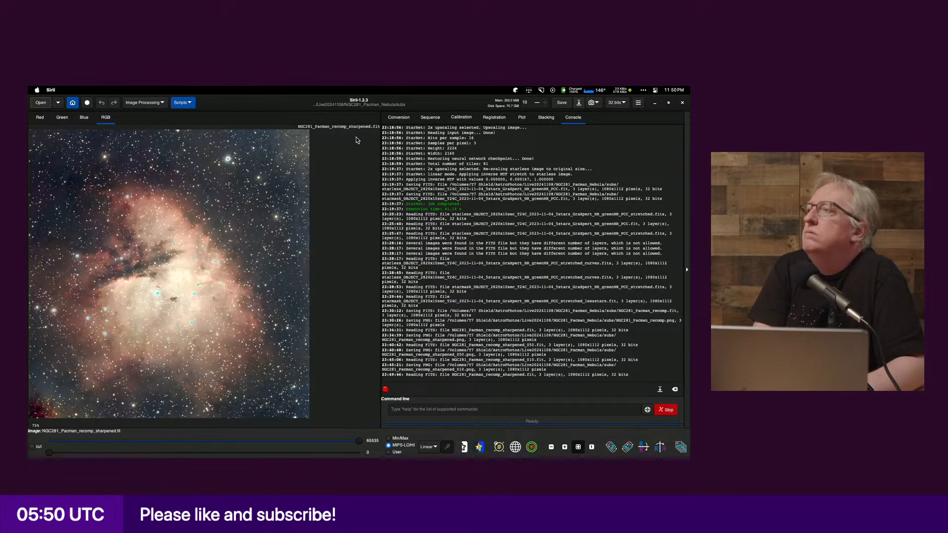
click(45, 105)
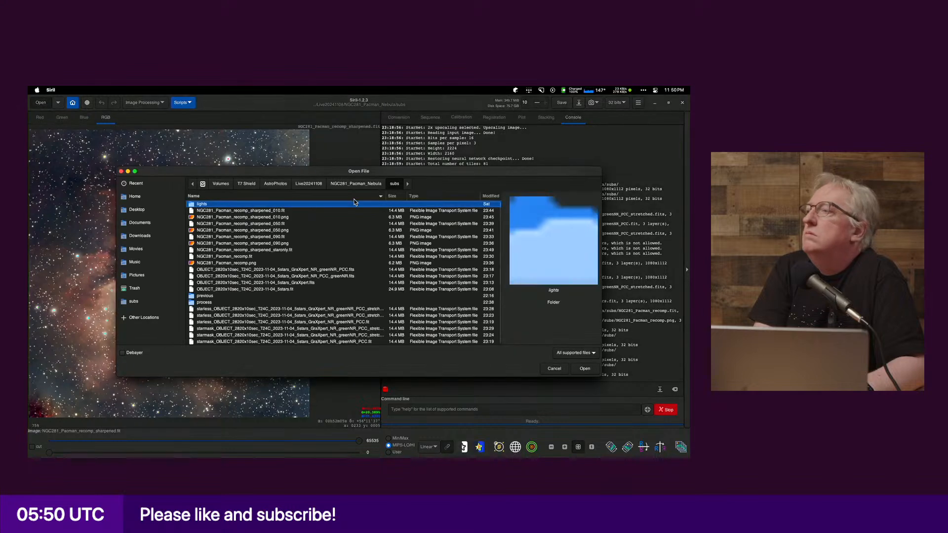
double_click(302, 250)
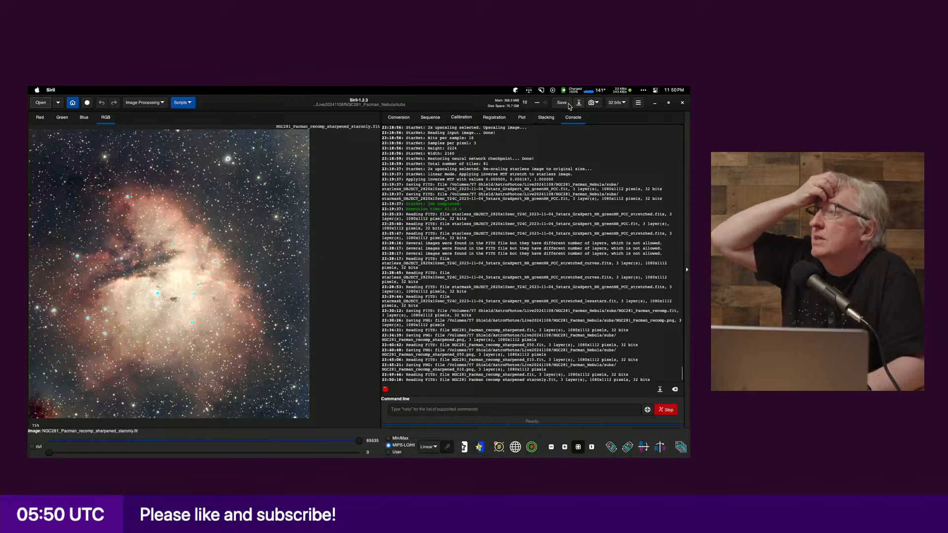
Step: Save the star-only sharpened image as the PNG file "NGC281_Pacman_recomp_sharpened_staronly.png" in the subs folder
click(578, 103)
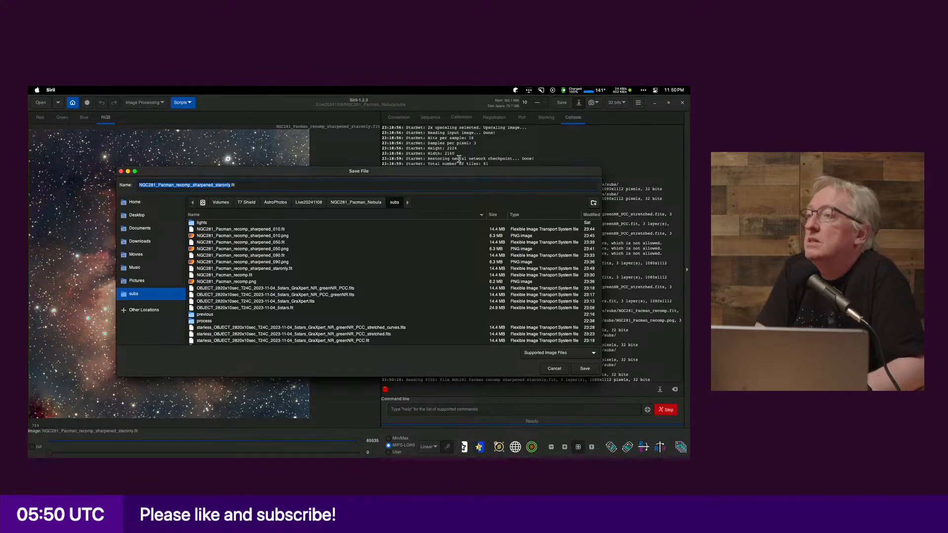
click(540, 353)
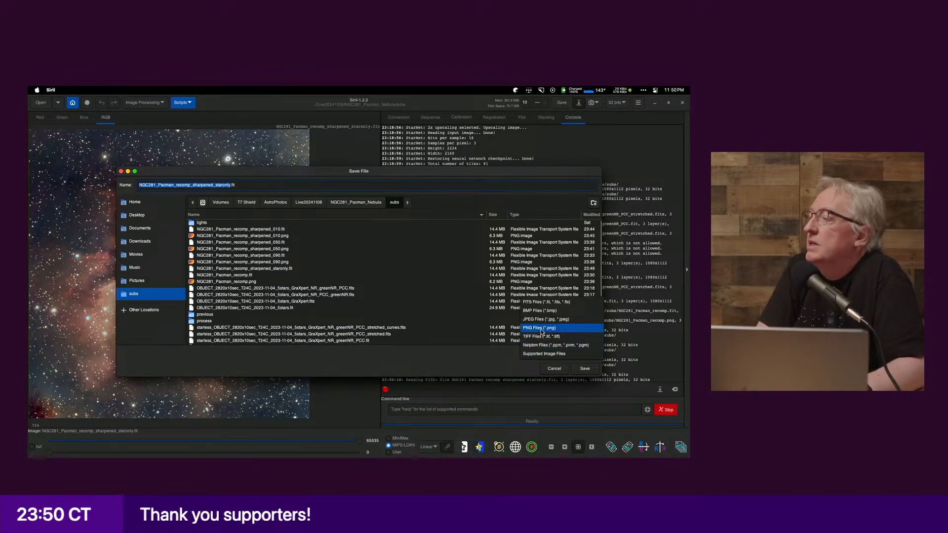
click(540, 328)
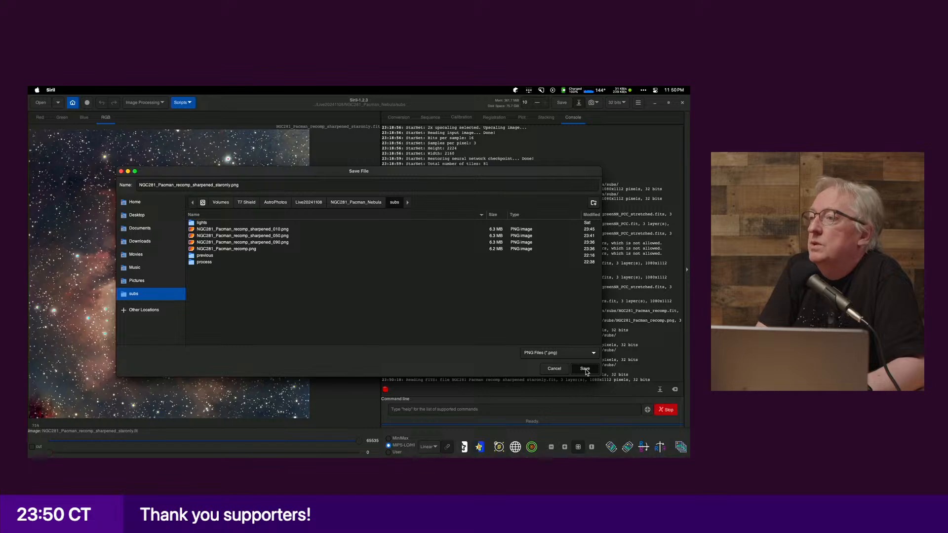
click(586, 370)
Step: Switch to Finder, open "NGC281_Pacman_recomp_sharpened_staronly.png" in Preview and tile it beside the 050 version
key(super+Tab)
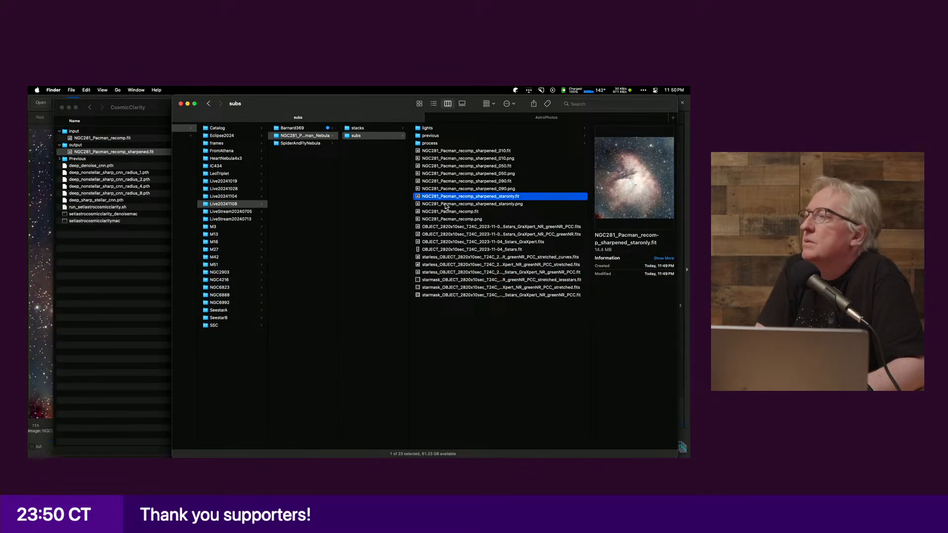
double_click(446, 204)
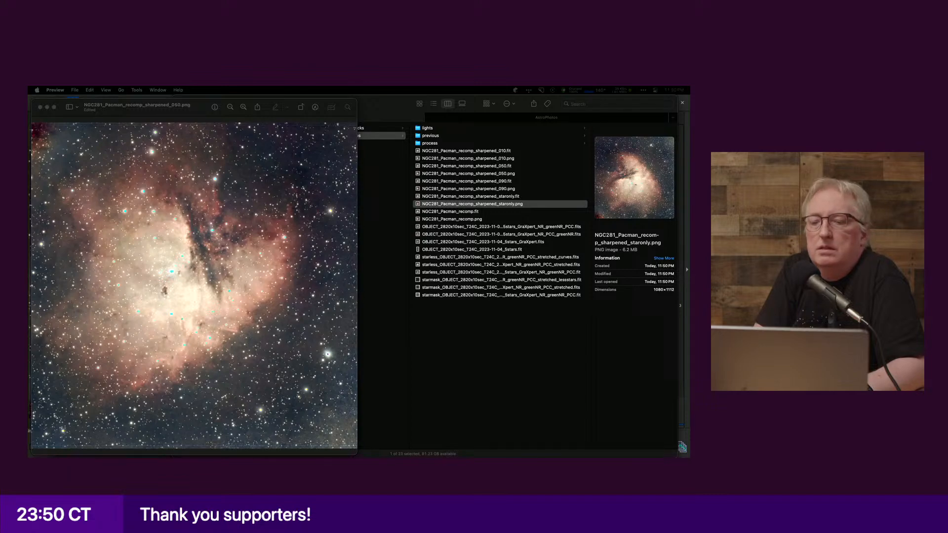
key(super+o)
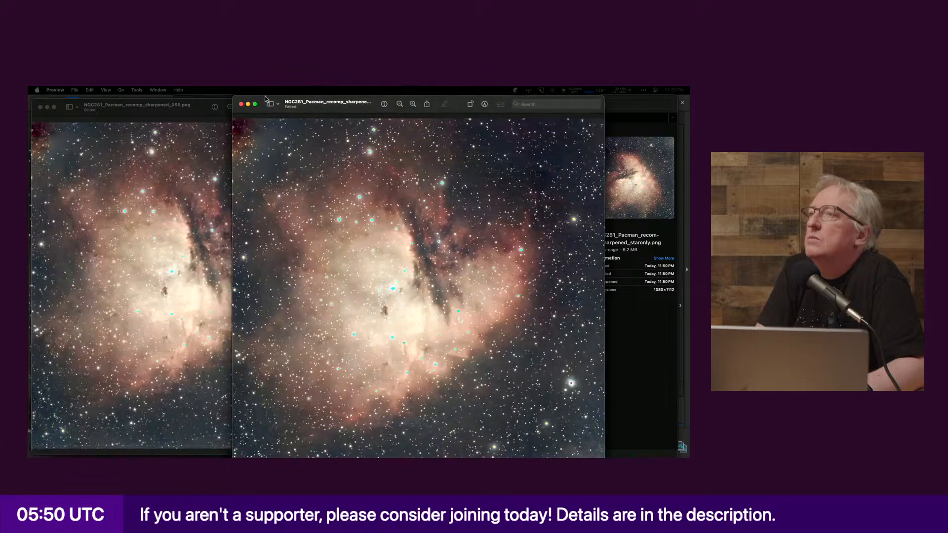
drag(265, 98, 350, 92)
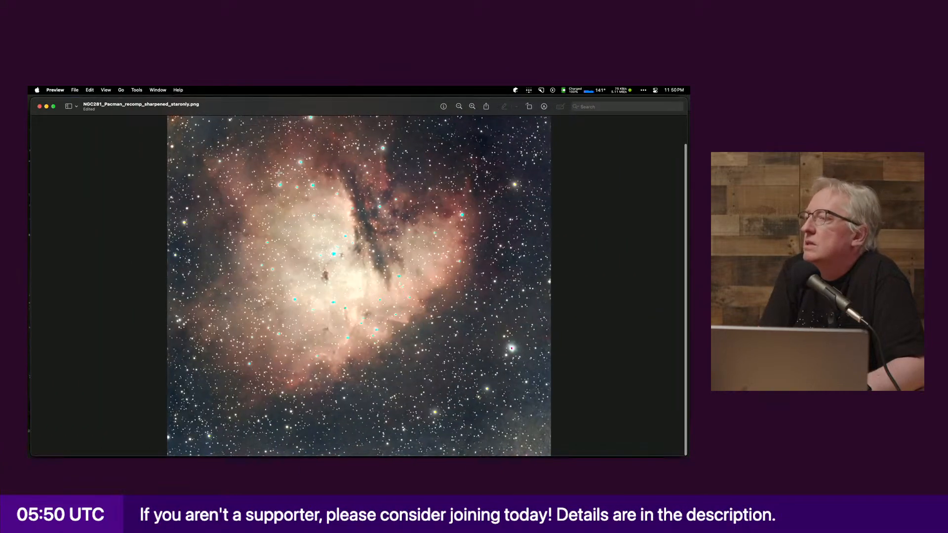
key(ctrl+shift+Right)
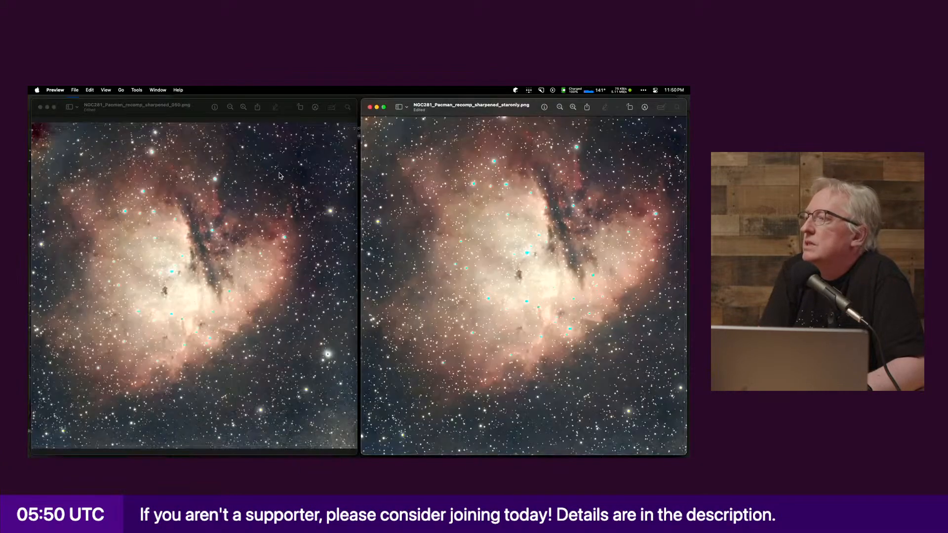
Step: Compare the stars in the 050 and star-only sharpened images up close, especially the bright star below the nebula
click(326, 360)
scroll(331, 359, up, 5)
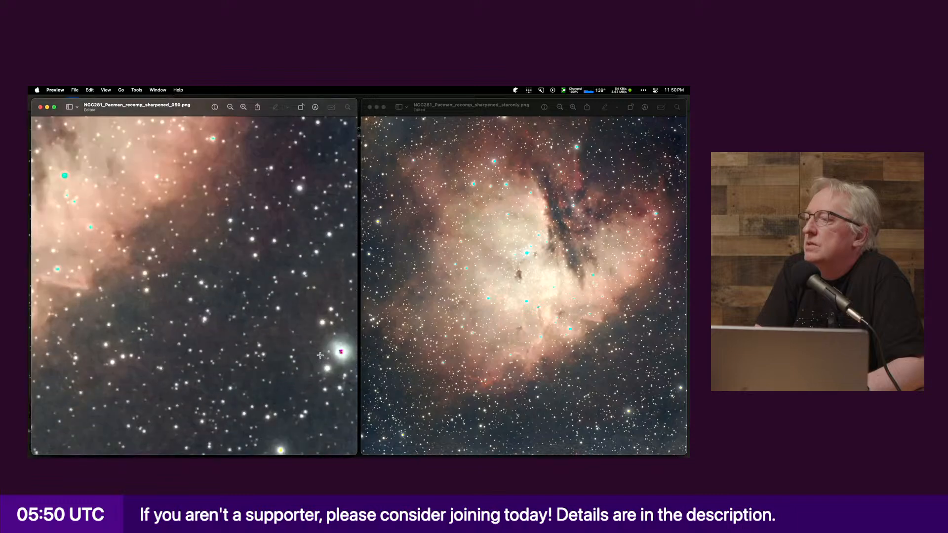
scroll(326, 362, down, 5)
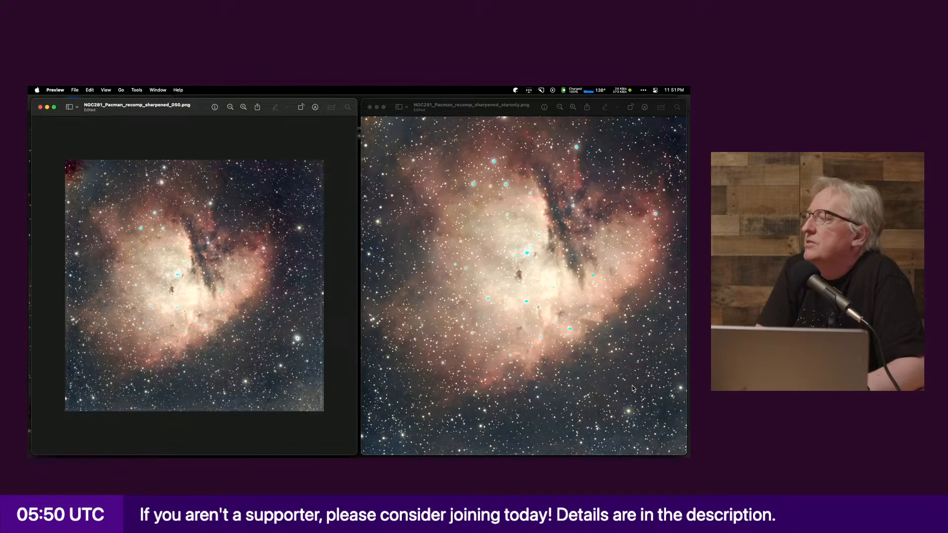
scroll(634, 388, up, 3)
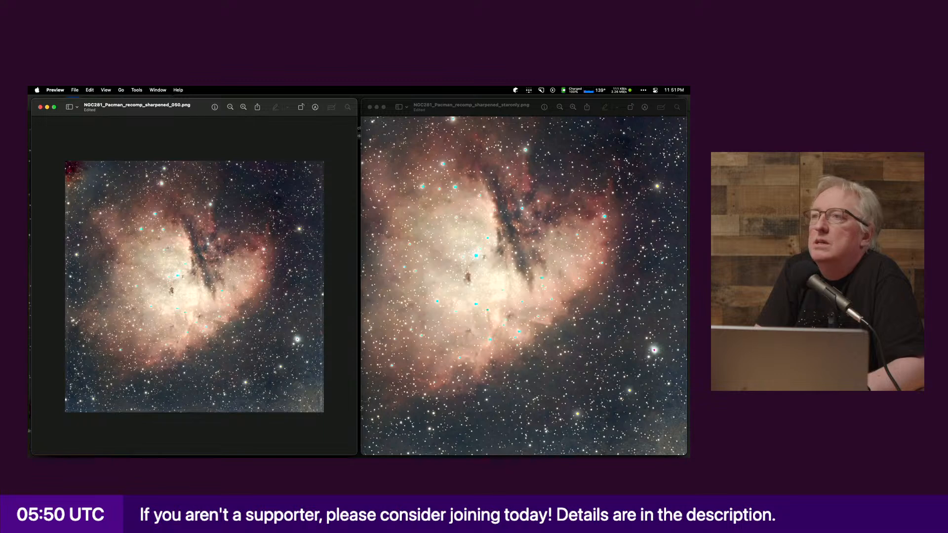
Step: Bring the unsharpened "NGC281_Pacman_recomp.png" forward and place it next to the star-only version for comparison
click(158, 90)
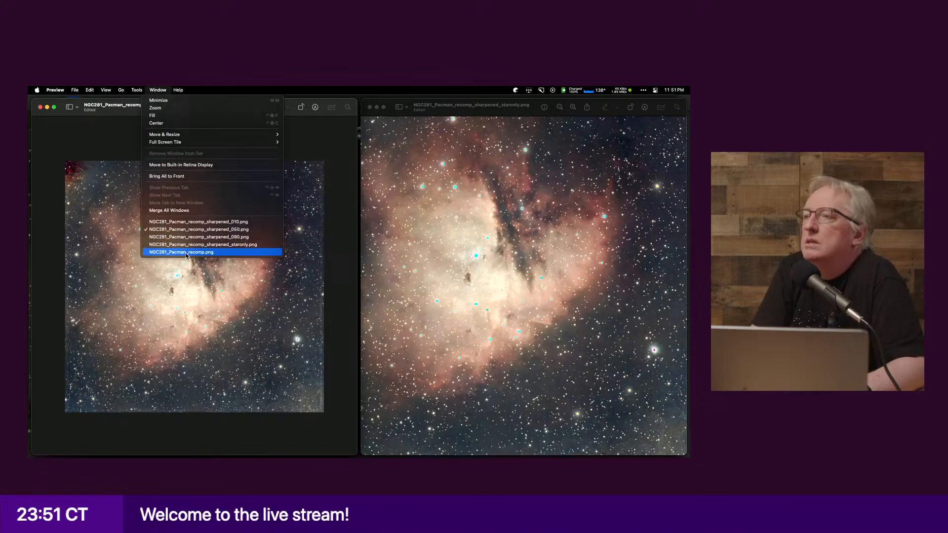
click(187, 252)
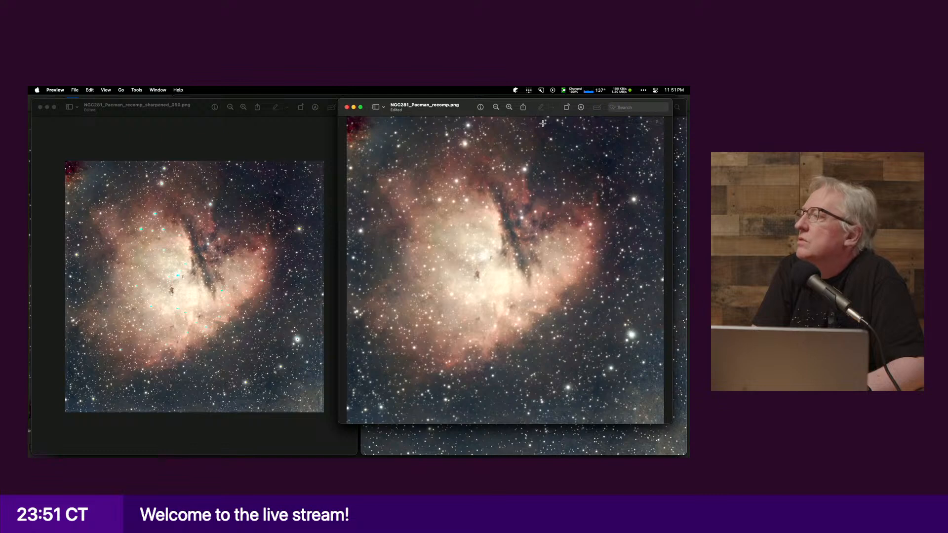
drag(551, 105, 334, 112)
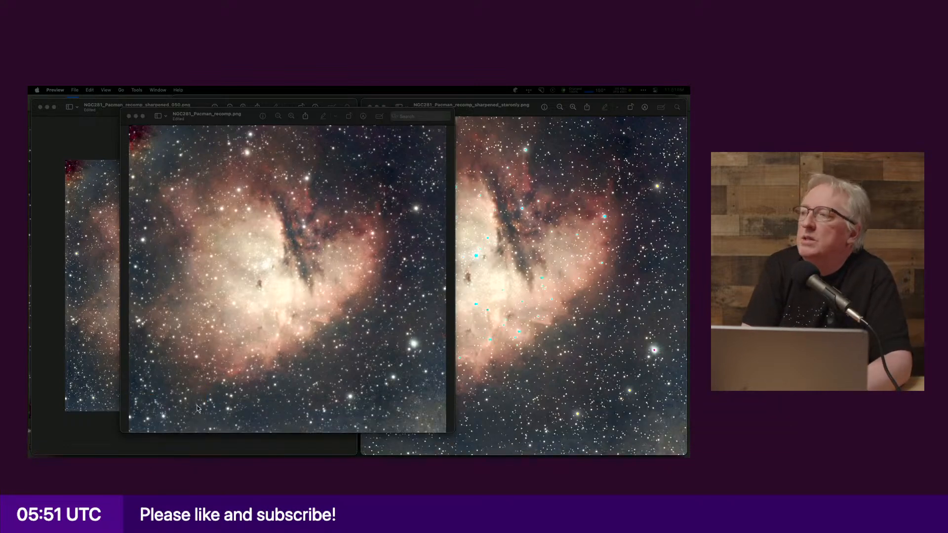
Step: Switch to Zen Browser and open Siril's Synthetic Stars tutorial from the "siril star ringing" search results
key(super+Tab)
key(super+Tab)
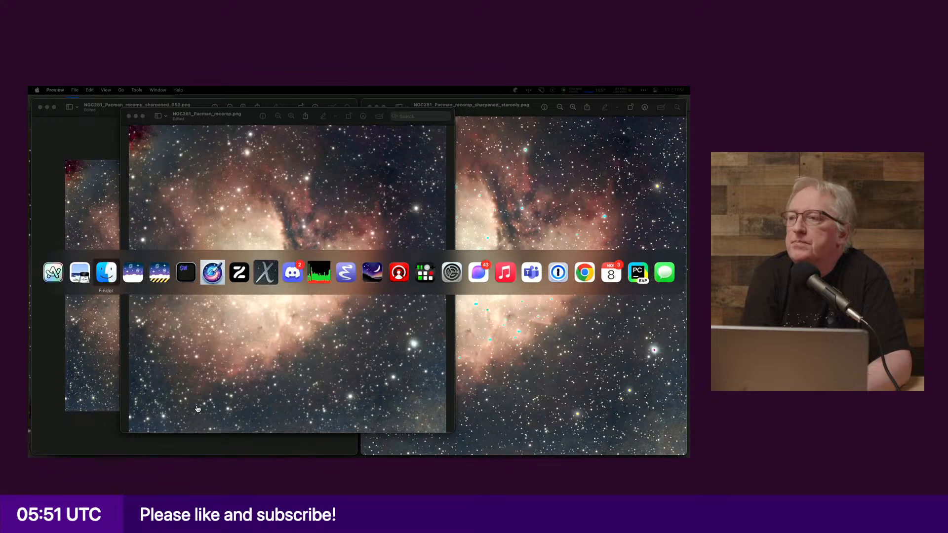
key(super+shift+Tab)
key(super+Tab)
key(super+shift+Tab)
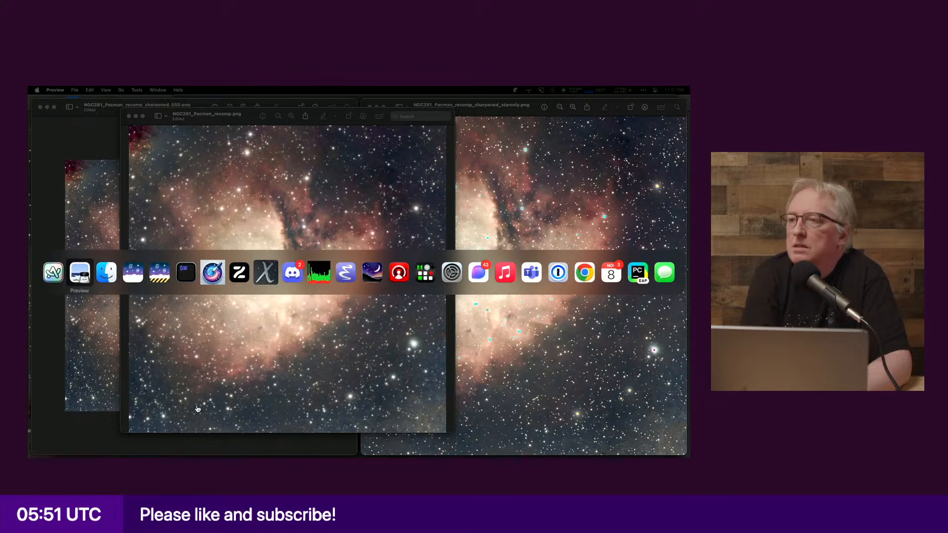
key(super+Tab)
key(super+Tab)
key(super+Tab)
key(super+Tab)
key(super+Tab)
key(super+Tab)
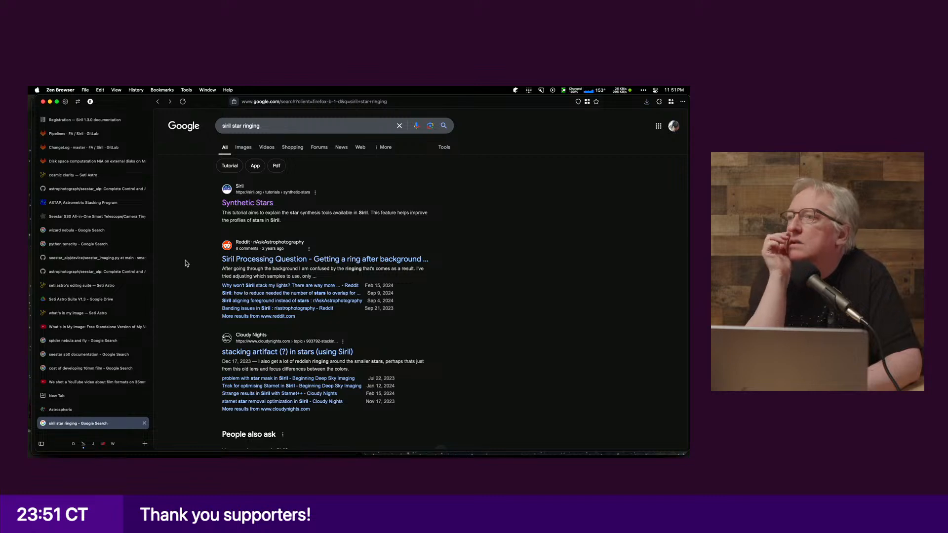
click(247, 203)
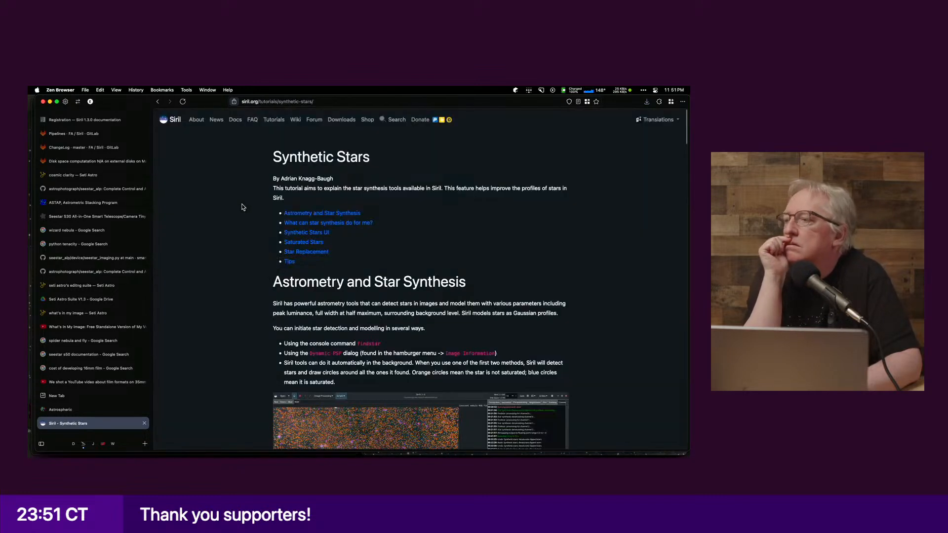
Step: Read through the Synthetic Stars tutorial, examining the sections on saturated stars, star replacement and recombining the synthetic star mask
scroll(173, 340, down, 5)
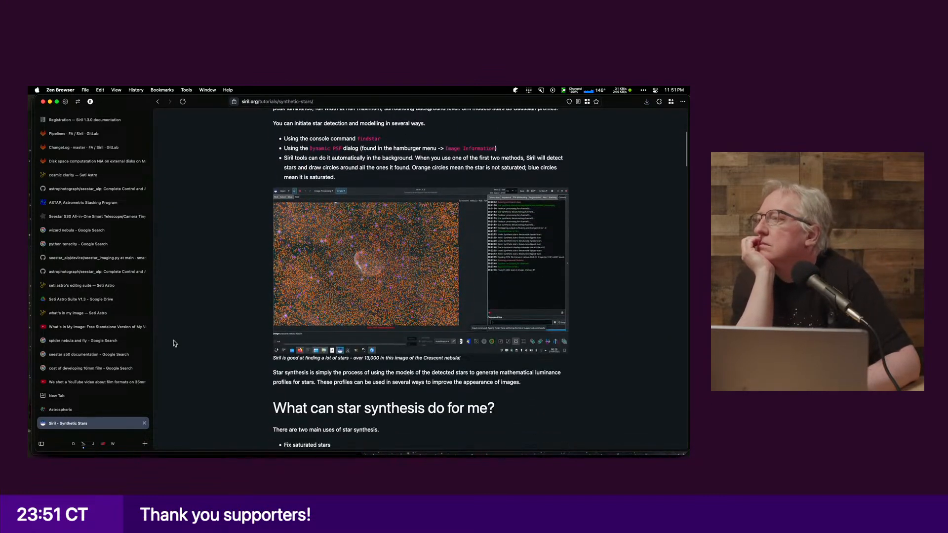
scroll(173, 341, down, 8)
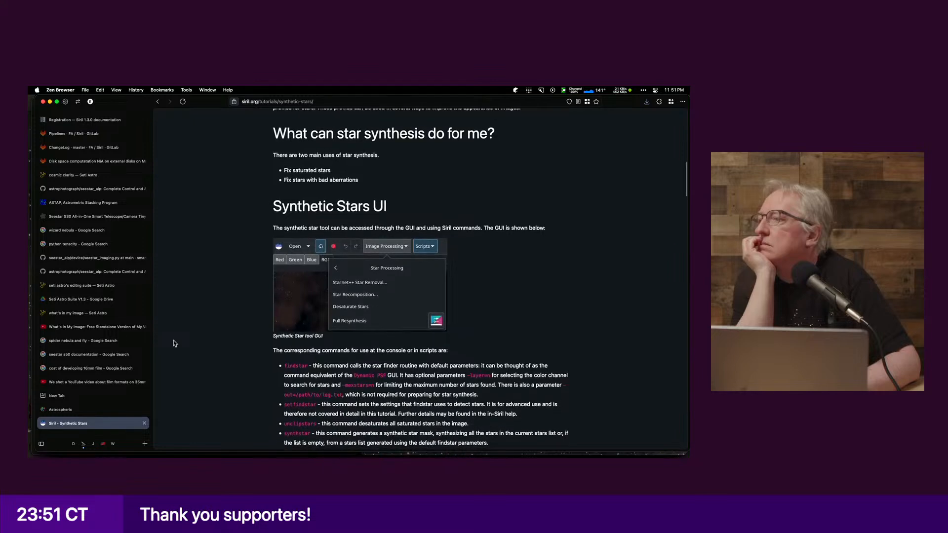
scroll(173, 347, down, 6)
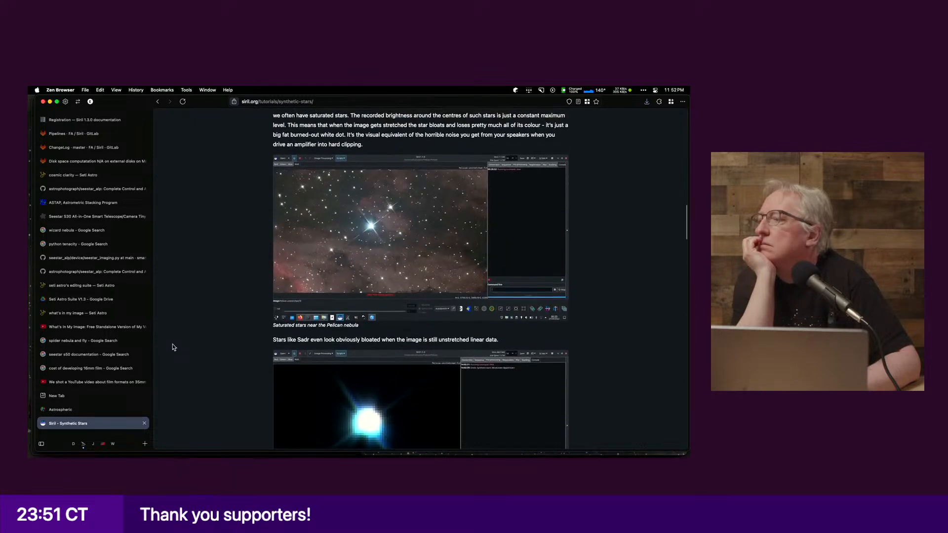
scroll(174, 347, down, 10)
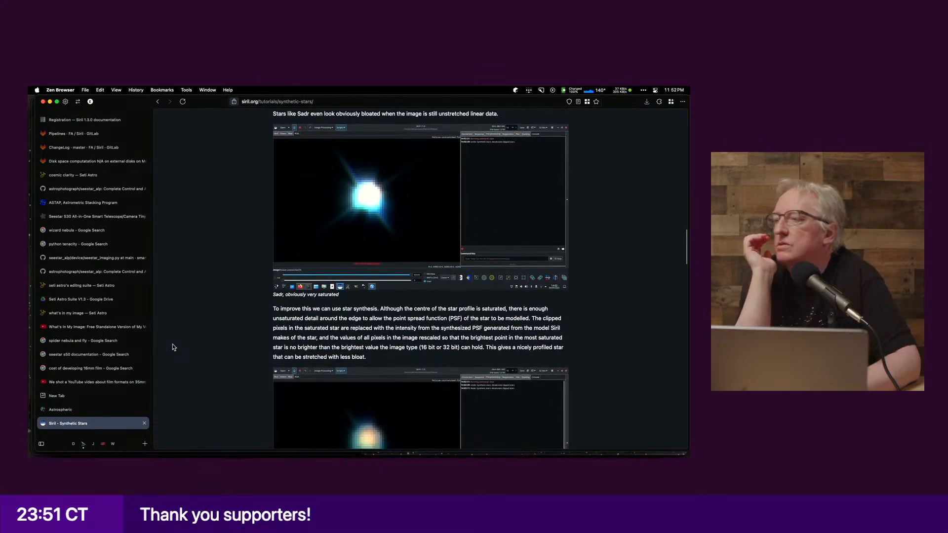
scroll(174, 347, down, 10)
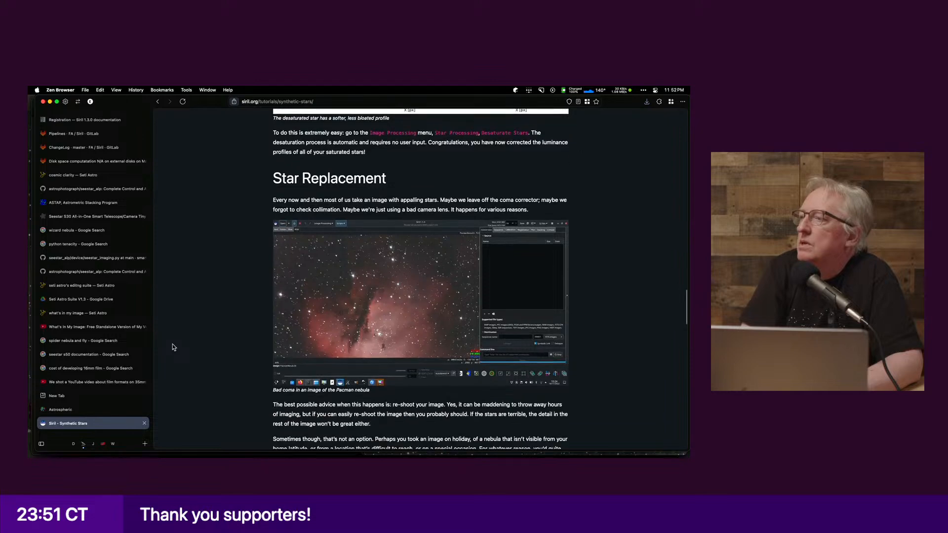
scroll(173, 348, down, 1)
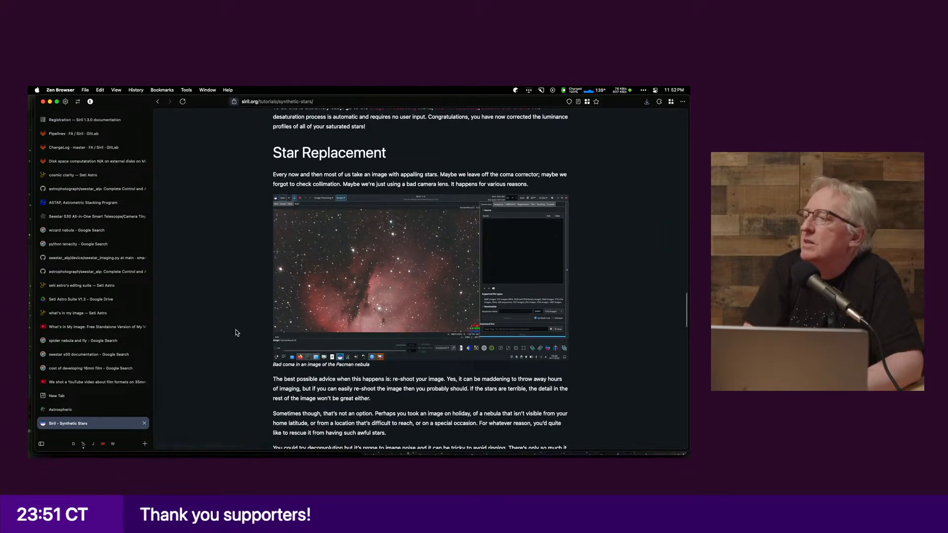
scroll(236, 331, down, 5)
scroll(235, 330, down, 9)
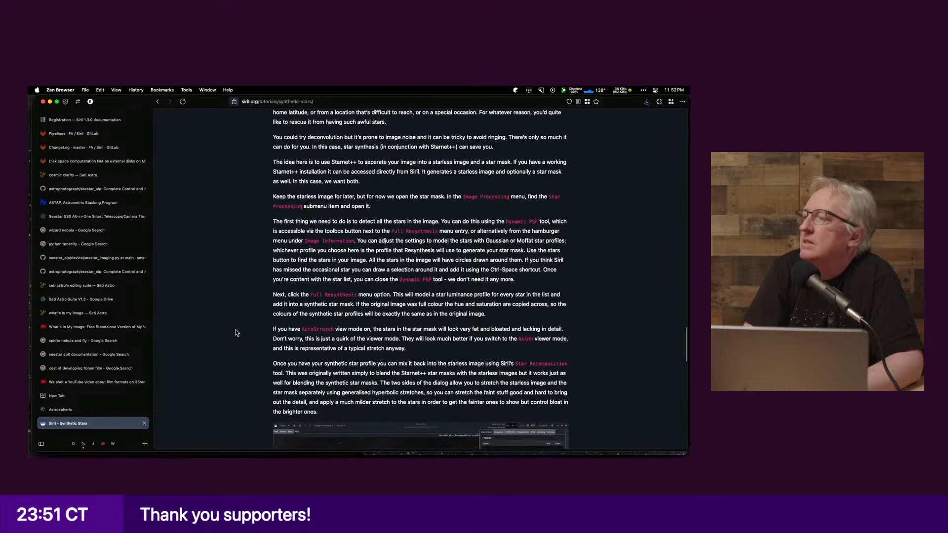
scroll(235, 333, down, 7)
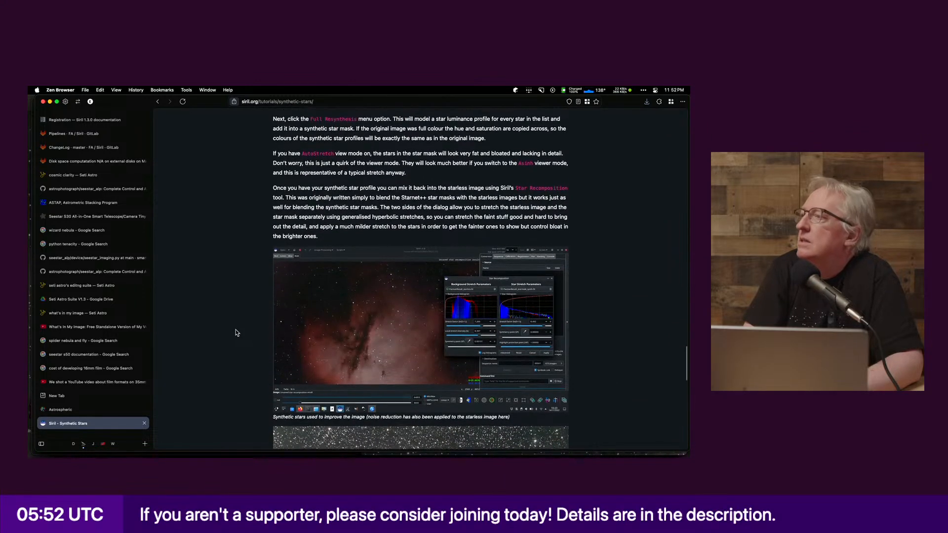
Step: Examine the before-and-after star images near the end of the Synthetic Stars tutorial and return to the search results
scroll(235, 333, down, 8)
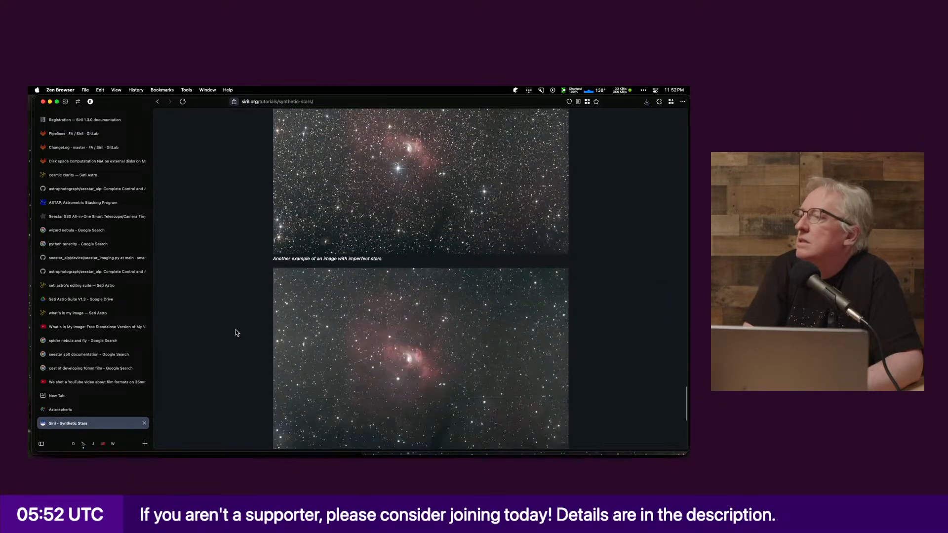
scroll(235, 332, down, 5)
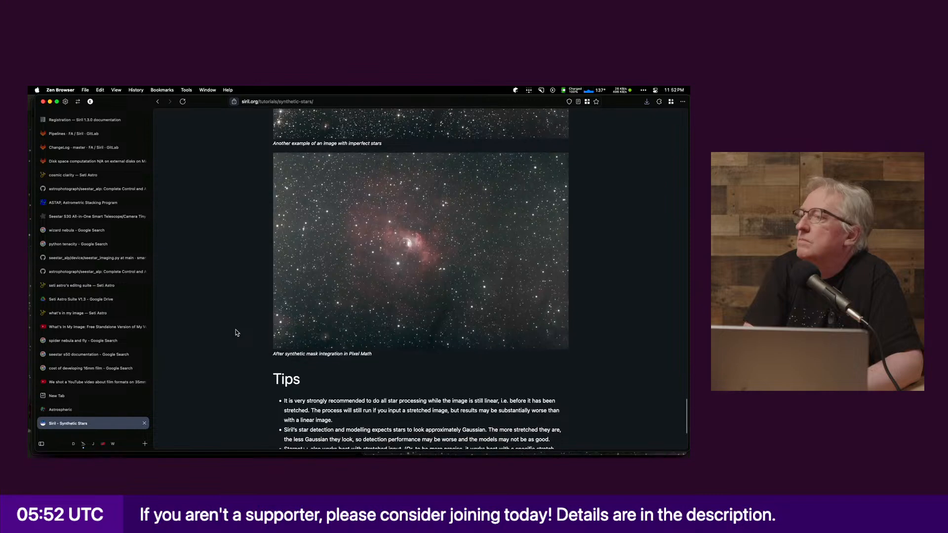
scroll(235, 333, left, 3)
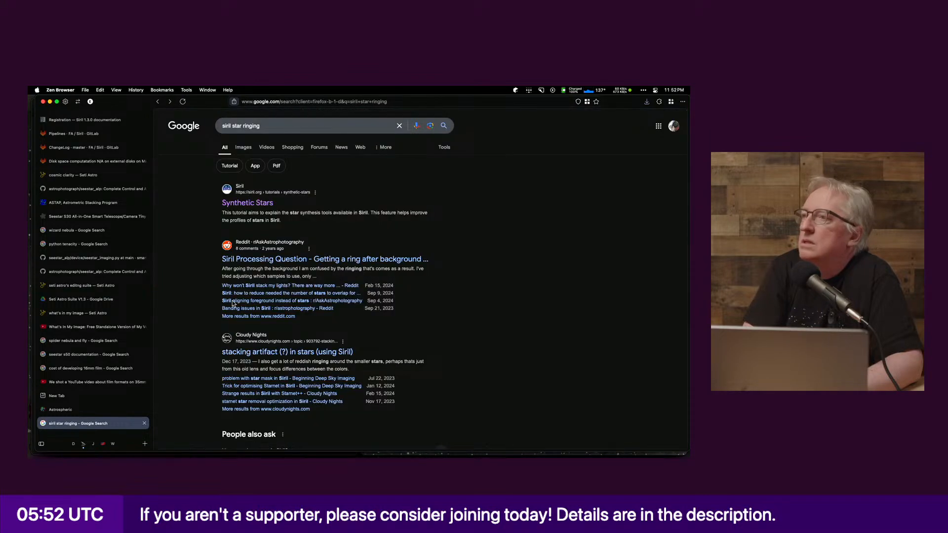
Step: Search Google for "siril stars green" and look through the results
click(266, 127)
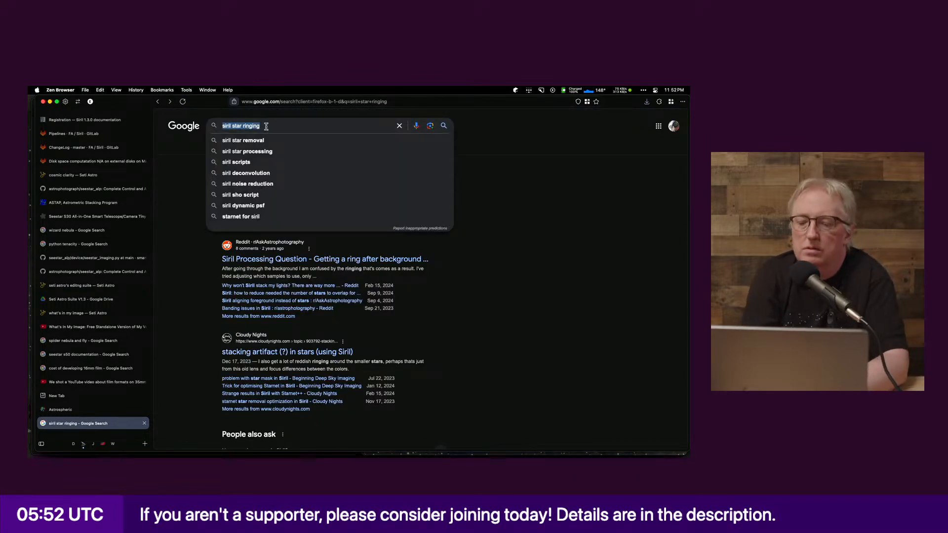
key(super+a)
text(siril s)
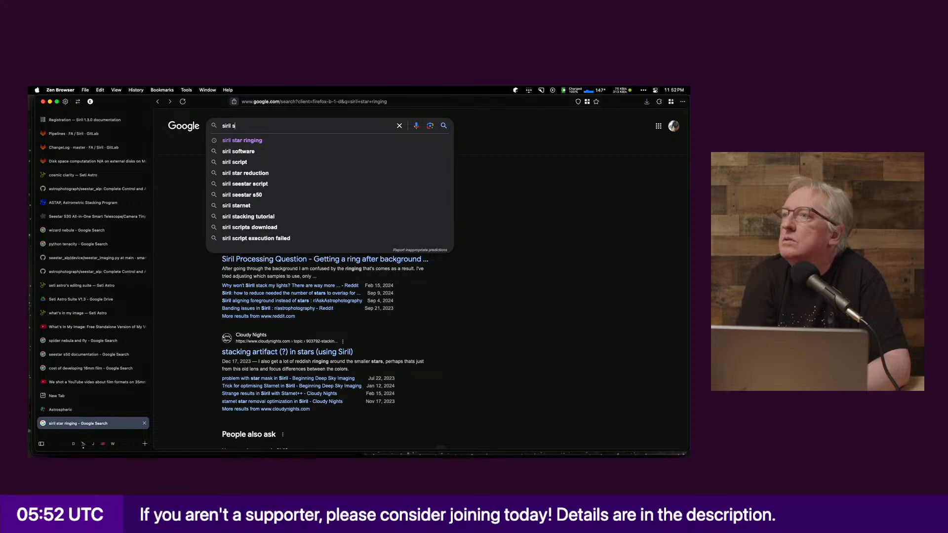
text(tars green)
key(Return)
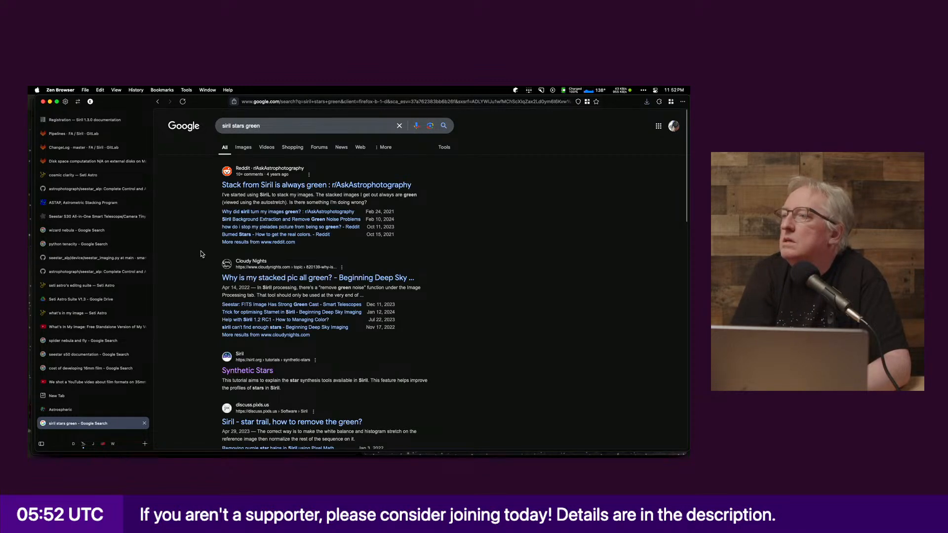
scroll(203, 251, down, 5)
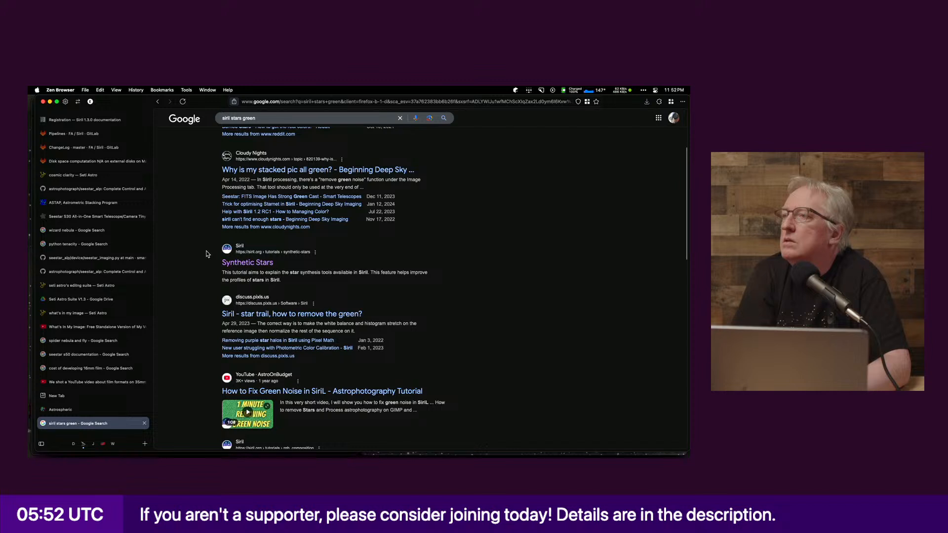
Step: Reopen the Synthetic Stars page from the results and go through Siril's tutorial list to the Automated Star Reduction Script tutorial
click(246, 262)
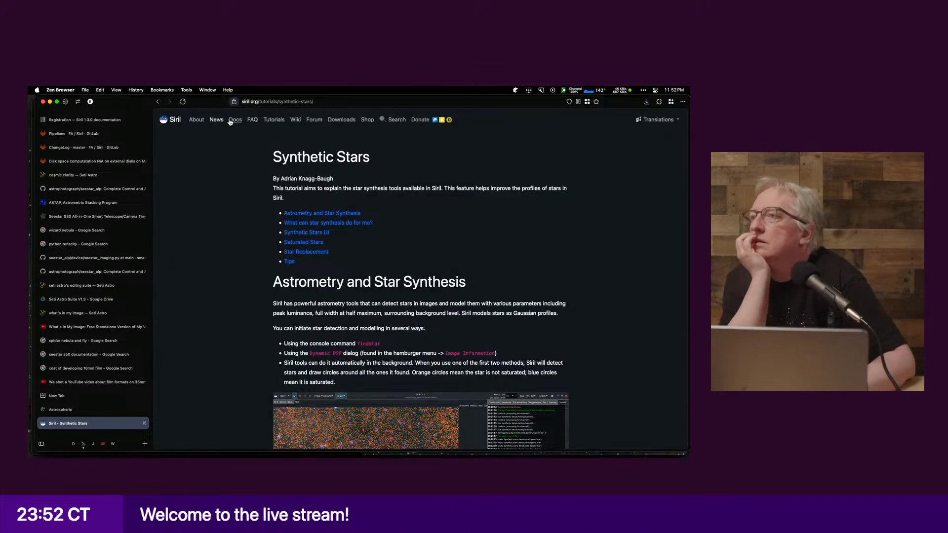
click(274, 121)
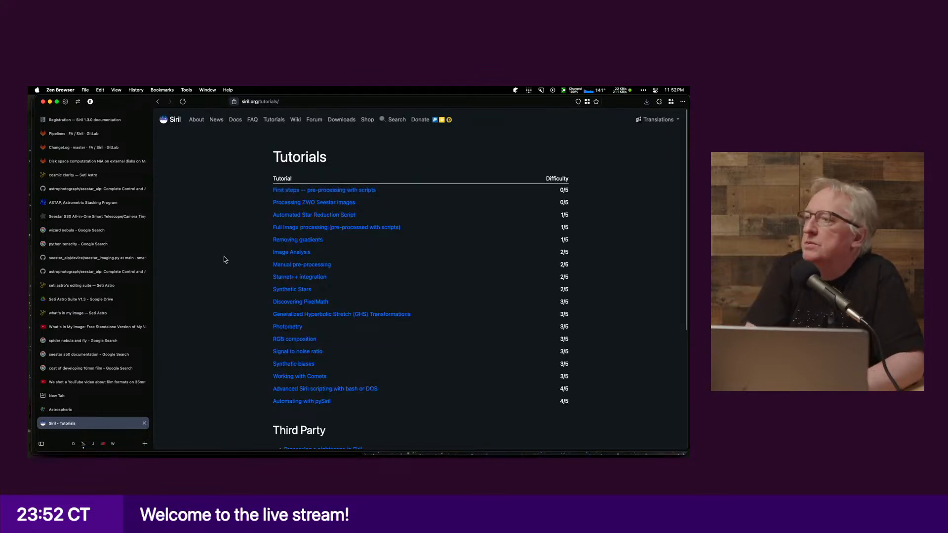
scroll(225, 259, down, 1)
scroll(224, 260, down, 1)
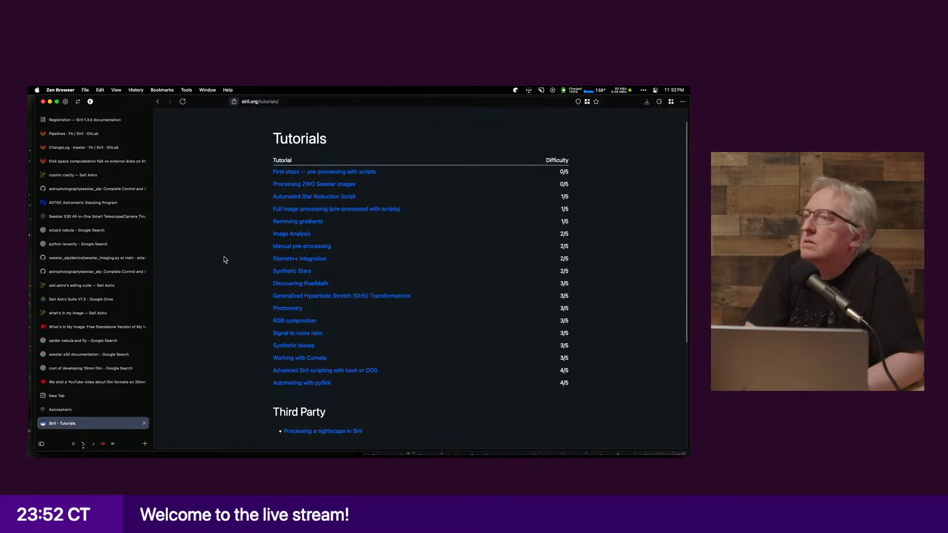
click(298, 197)
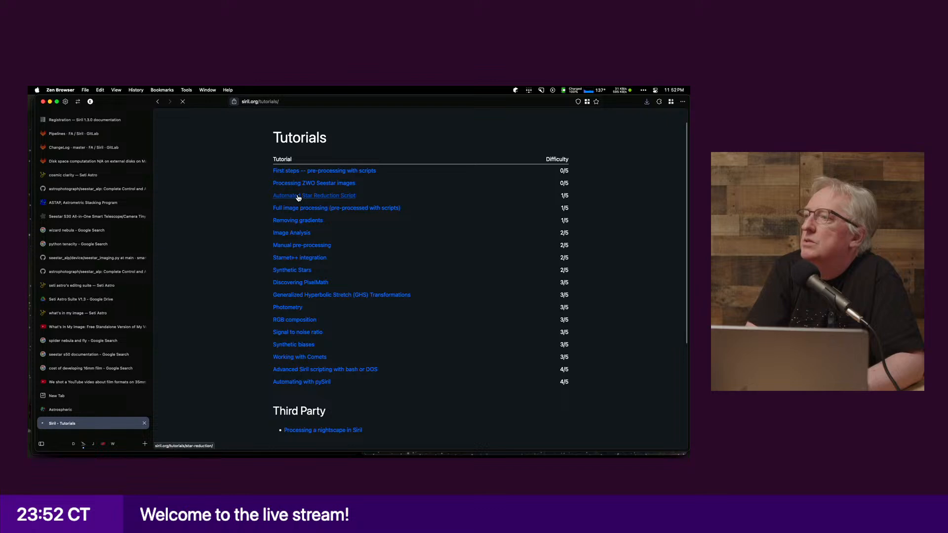
Step: Read the star reduction tutorial's sections on running the script, increasing the reduction and modifying the script values
scroll(255, 273, down, 15)
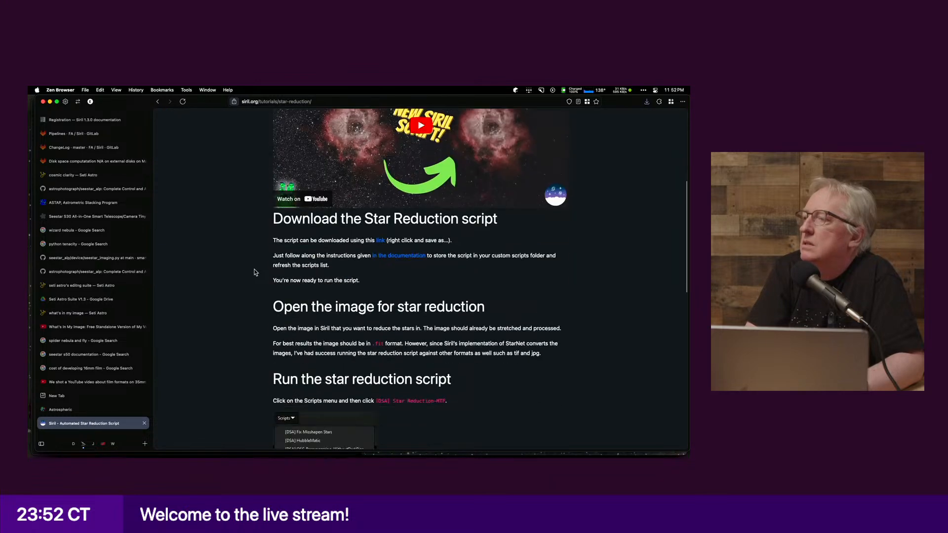
scroll(256, 273, down, 5)
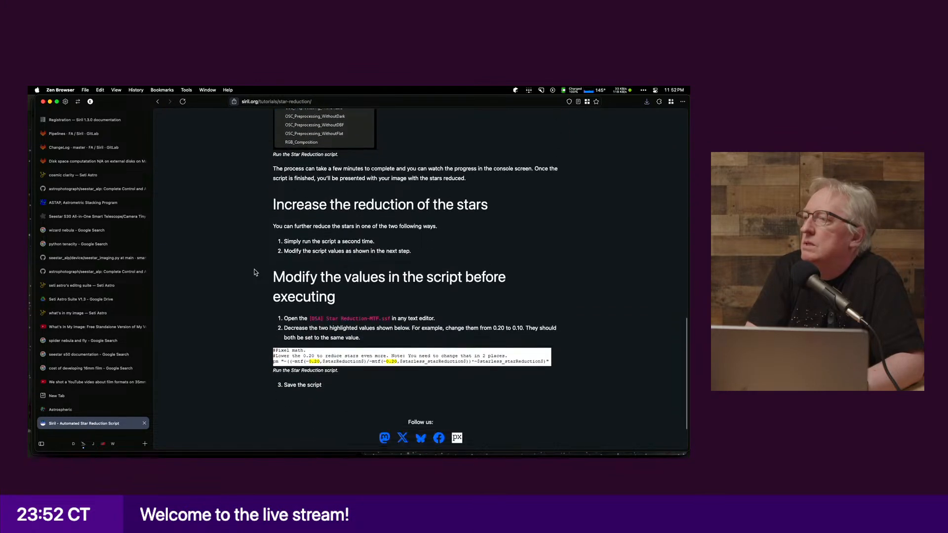
scroll(256, 273, up, 5)
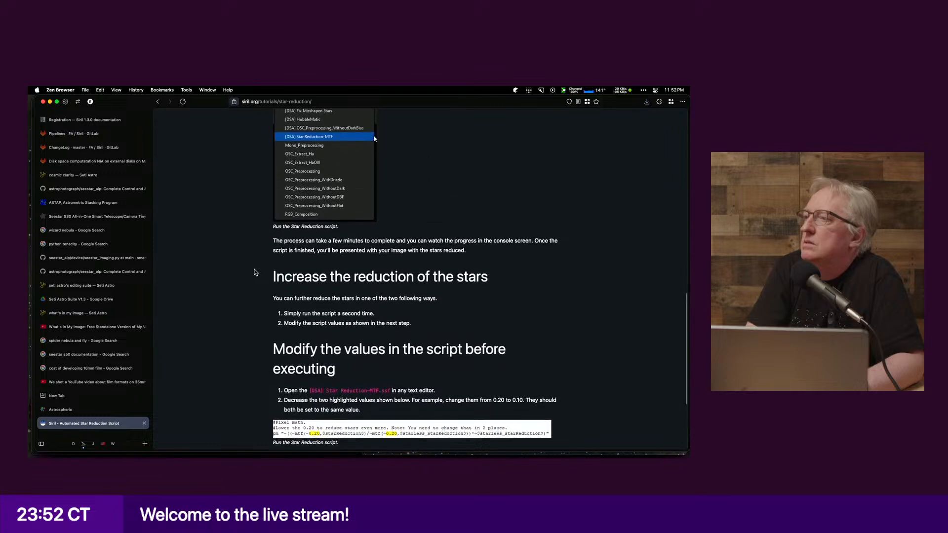
scroll(230, 275, up, 1)
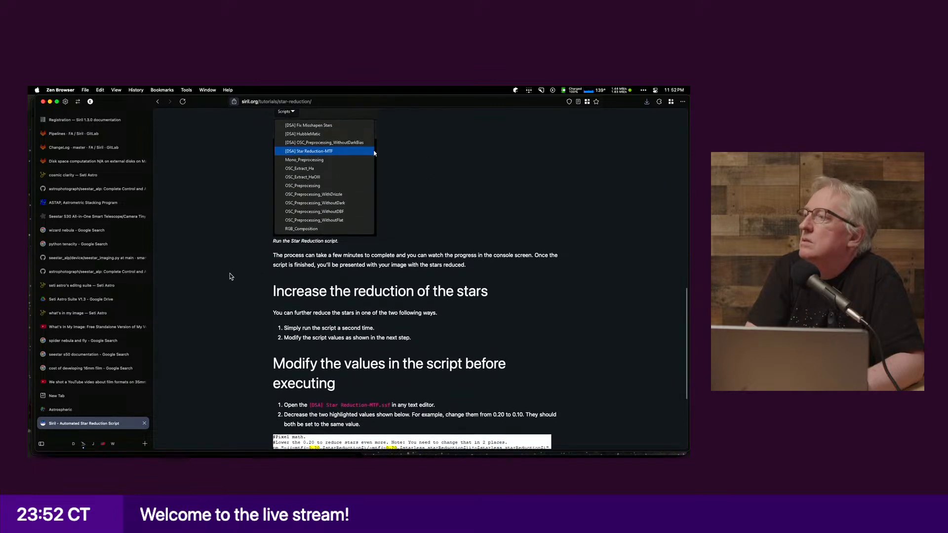
scroll(230, 276, up, 5)
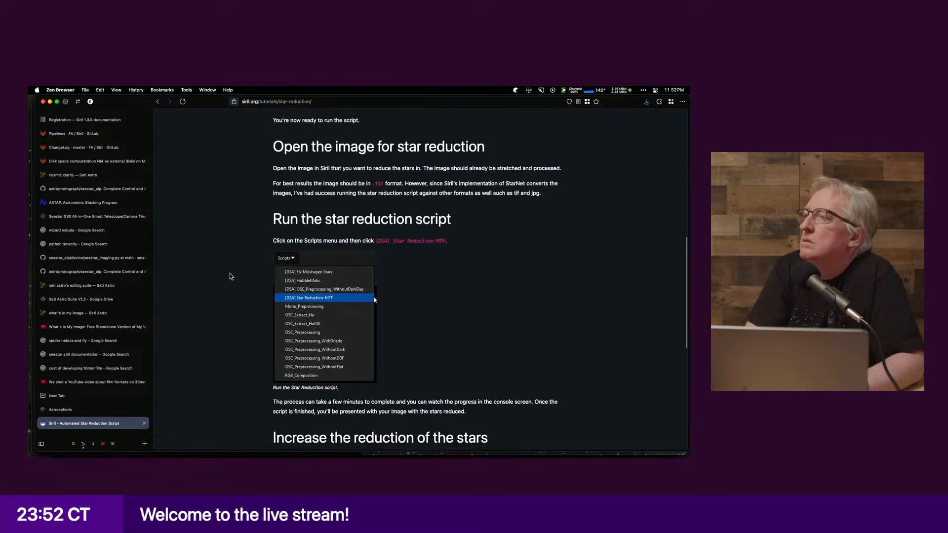
Step: Return to the Synthetic Stars tutorial and reread its sections on star synthesis uses, the tool's interface and commands, and saturated stars
scroll(230, 276, left, 5)
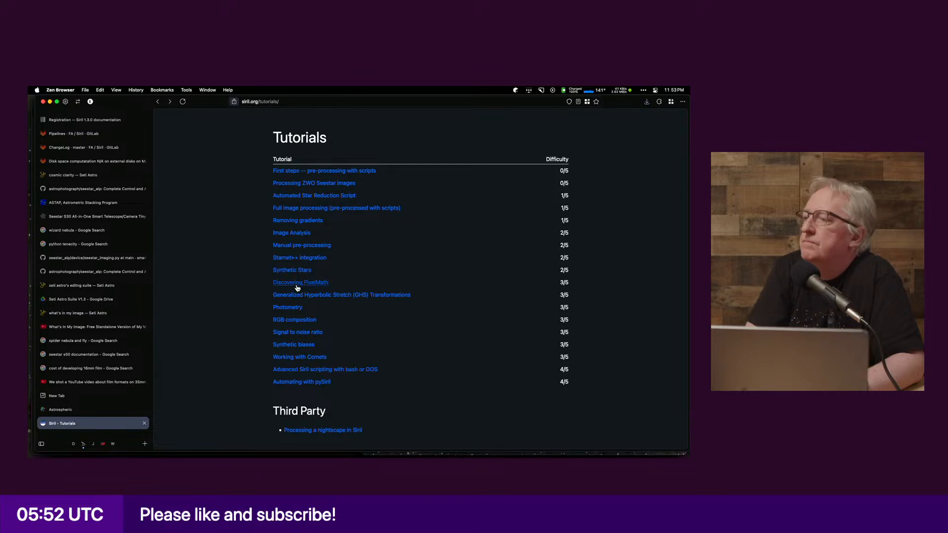
click(303, 271)
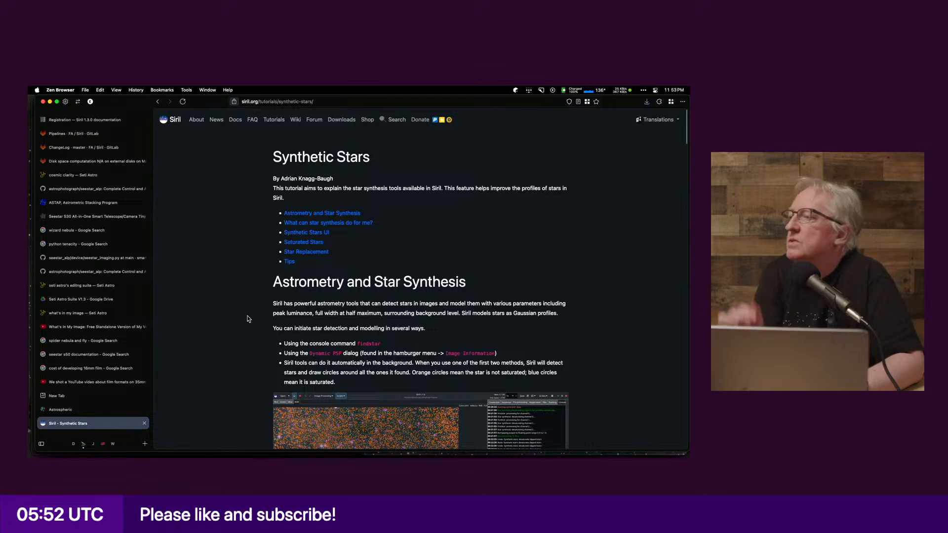
scroll(370, 276, down, 10)
scroll(420, 277, up, 1)
scroll(420, 276, up, 1)
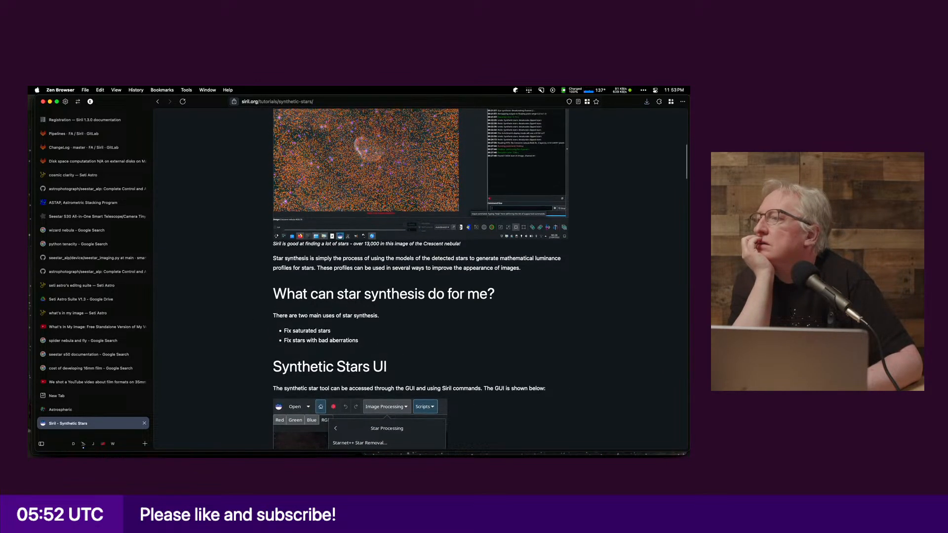
scroll(420, 277, down, 1)
scroll(420, 277, down, 5)
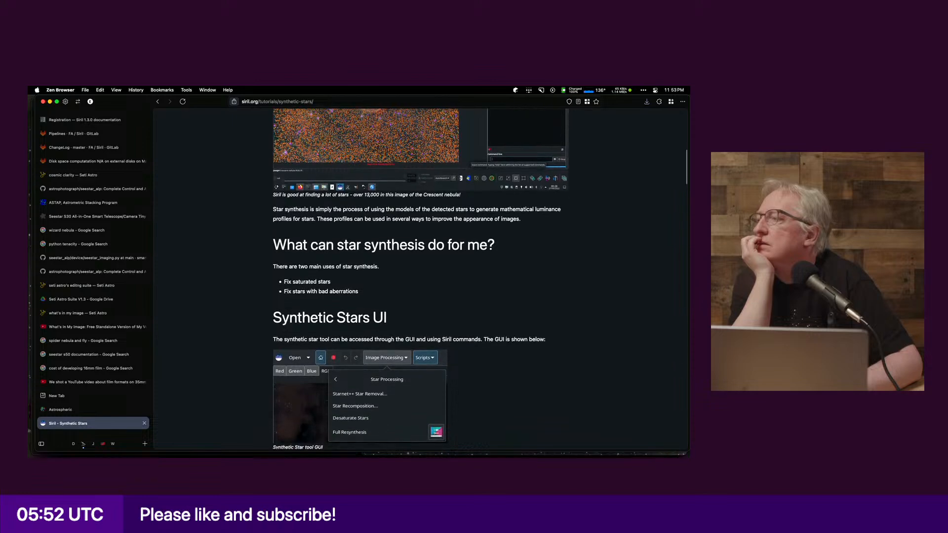
scroll(419, 276, down, 3)
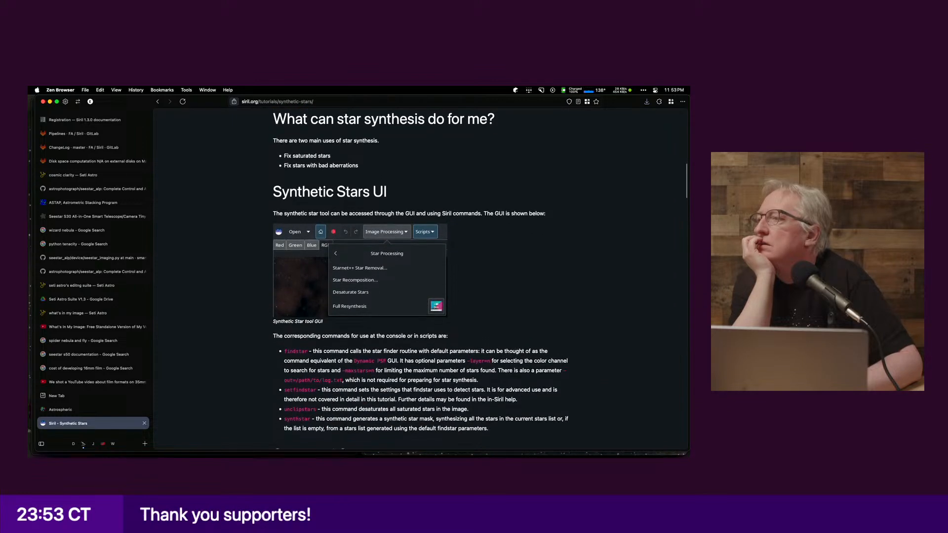
scroll(419, 277, down, 6)
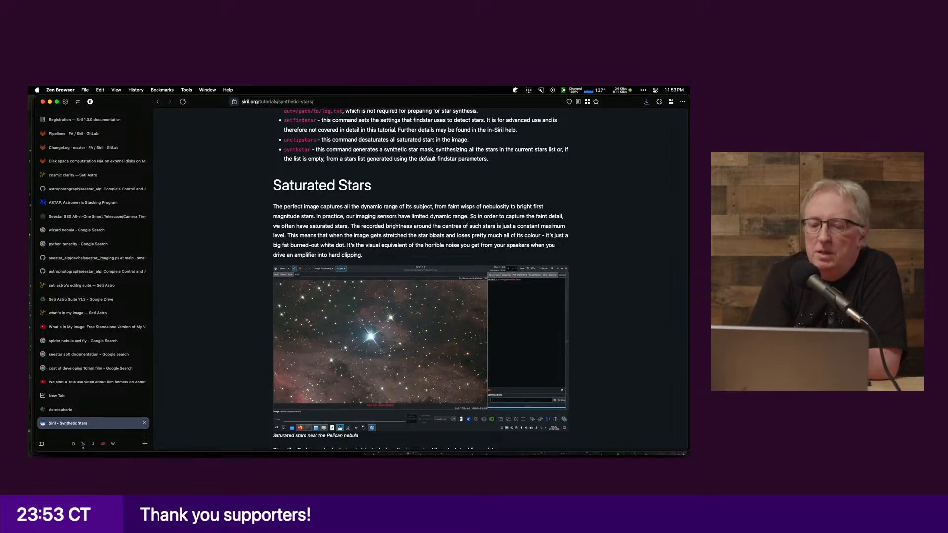
Step: Switch to Preview, bring "NGC281_Pacman_recomp_sharpened_staronly.png" forward and inspect the stars over the nebula
key(super+Tab)
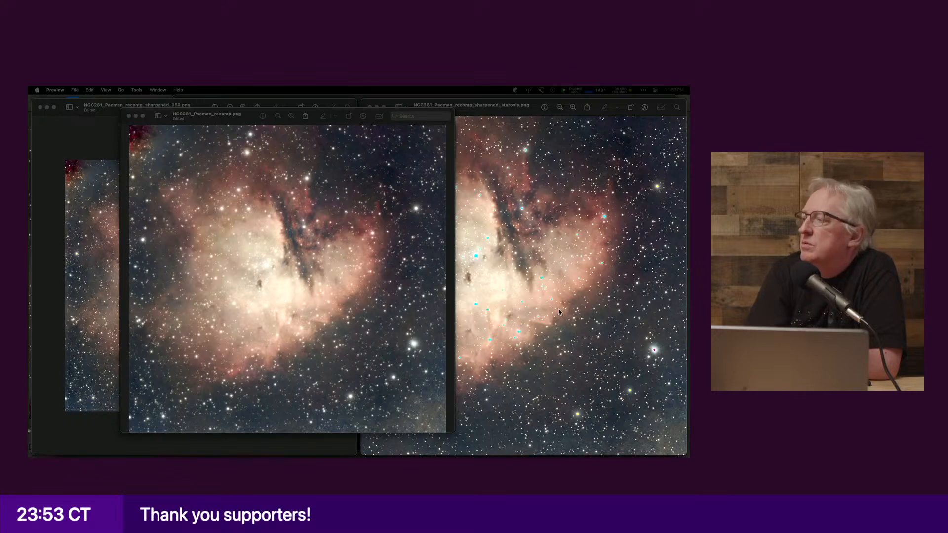
click(529, 273)
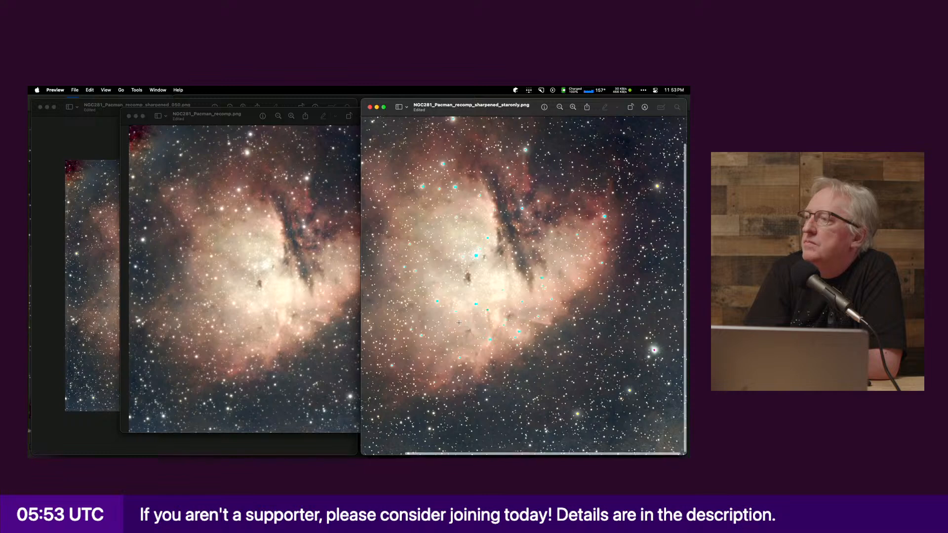
scroll(466, 324, left, 3)
scroll(467, 324, up, 1)
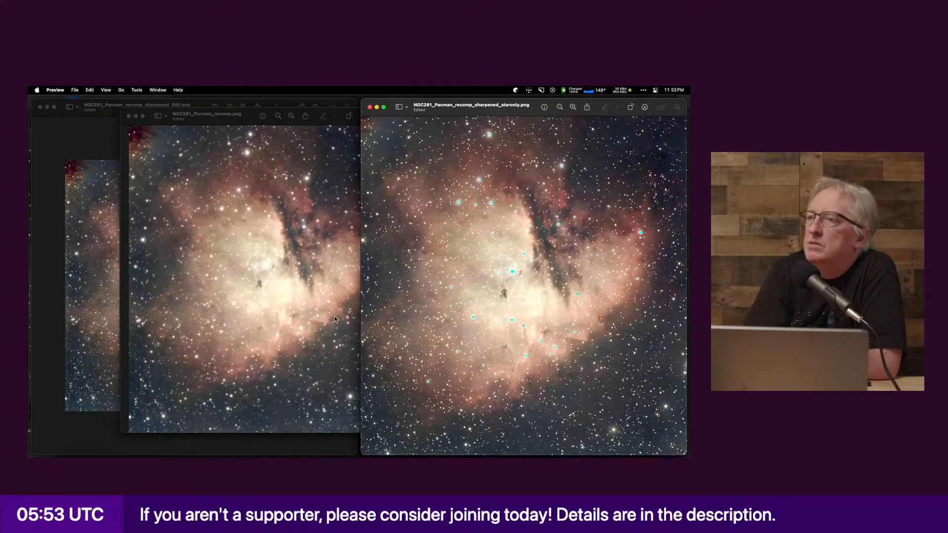
Step: Minimize the 050 sharpened image window and switch to the Siril 1.2.3 window with the star-only sharpened image
click(45, 135)
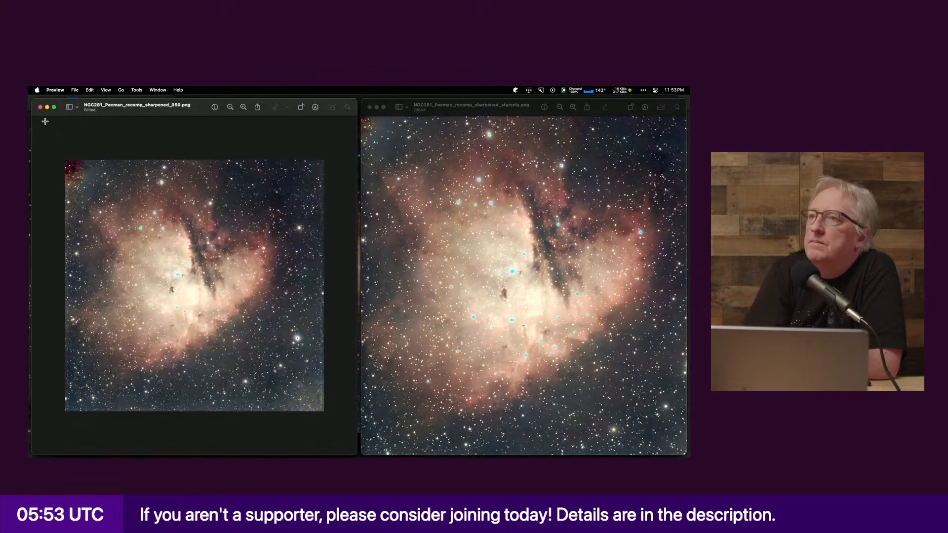
click(48, 109)
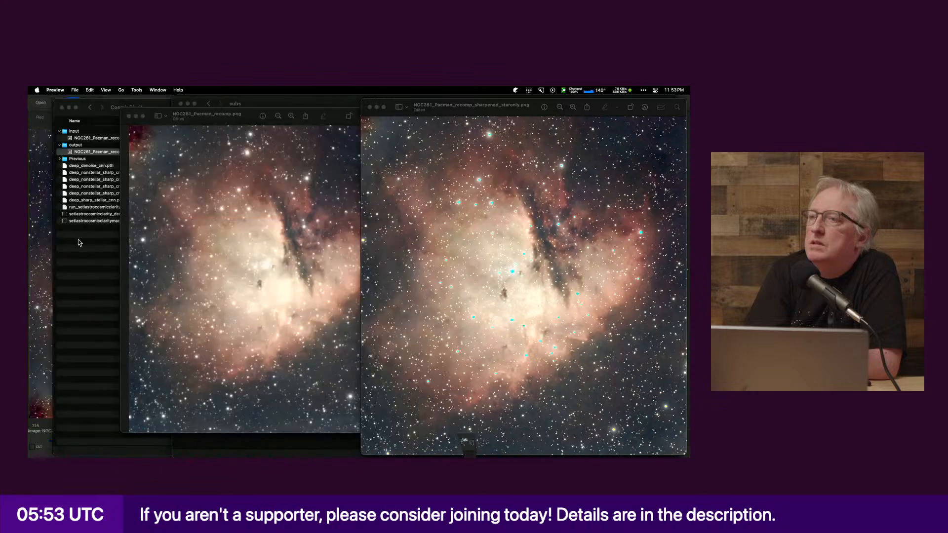
click(45, 285)
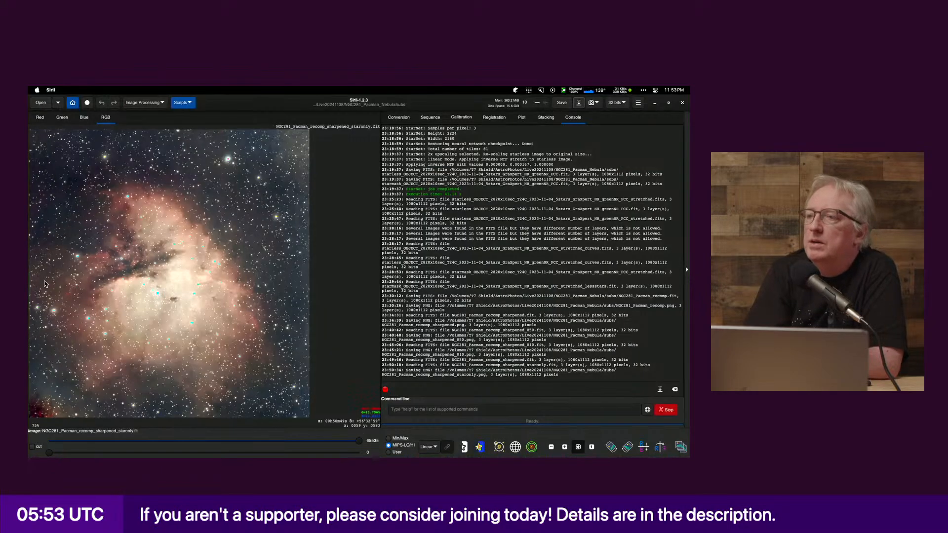
key(super+Tab)
key(super+Tab)
key(super+Tab)
key(super+Tab)
key(super+Tab)
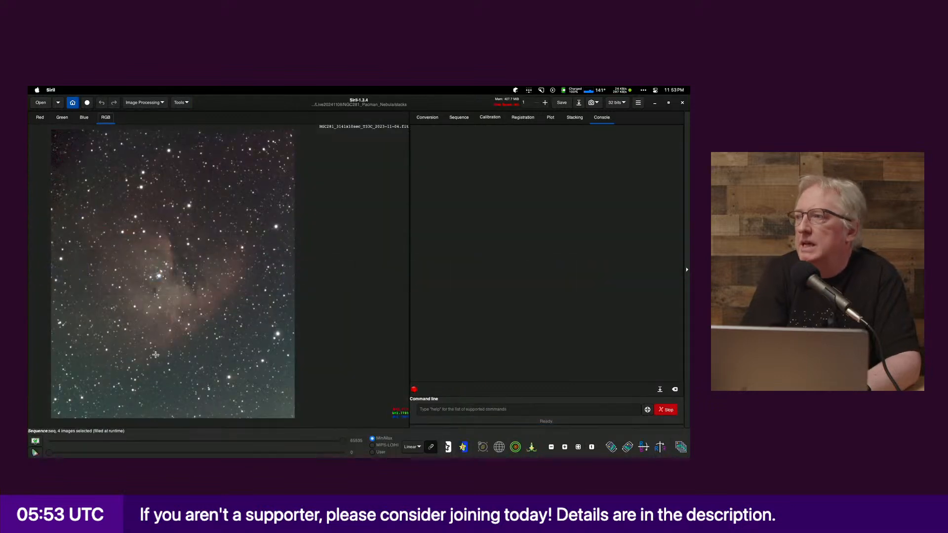
key(super+grave)
key(super+grave)
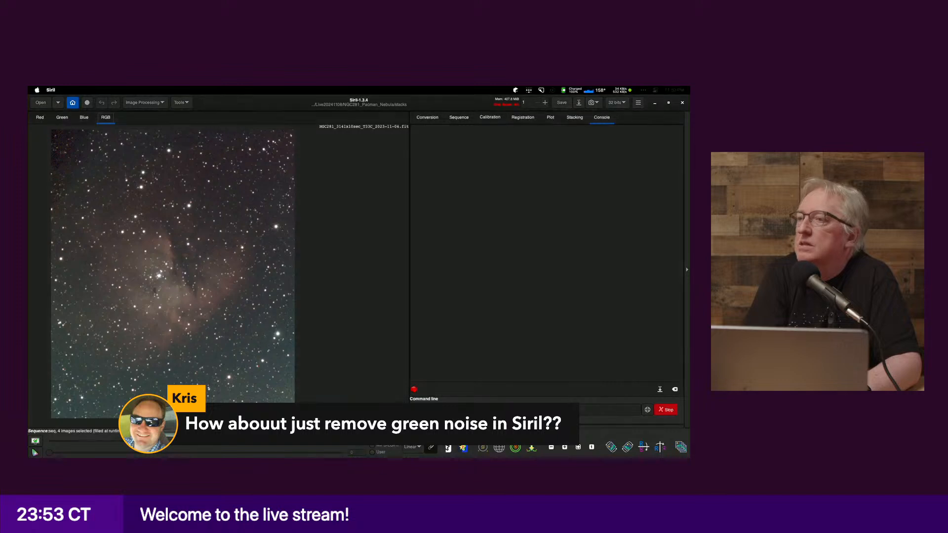
key(super+Tab)
key(super+Tab)
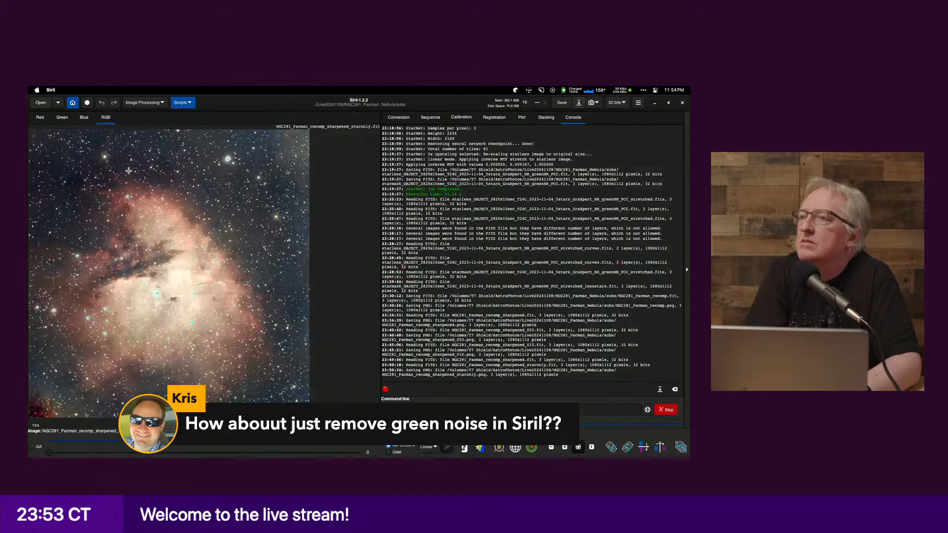
Step: Remove green noise from the star-only sharpened image using Average Neutral protection with Preserve lightness enabled
scroll(153, 288, down, 8)
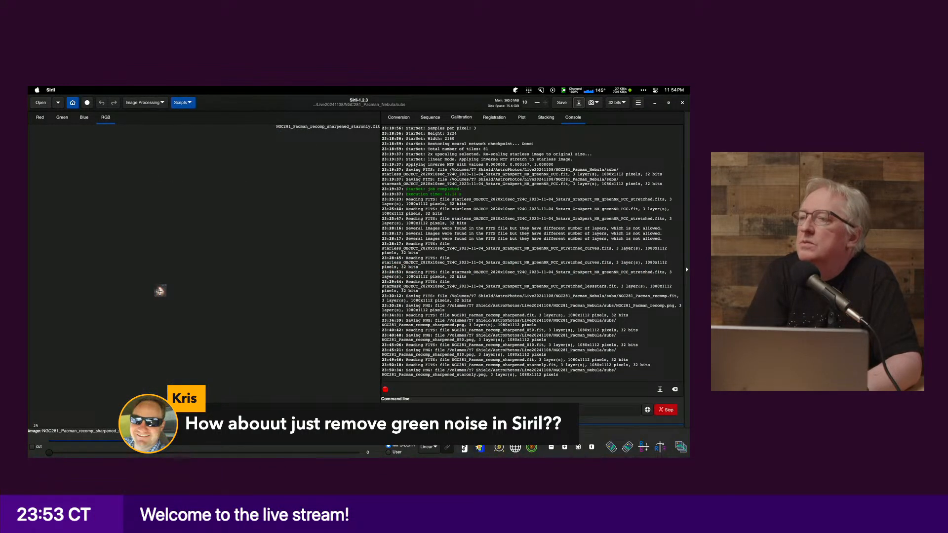
click(579, 447)
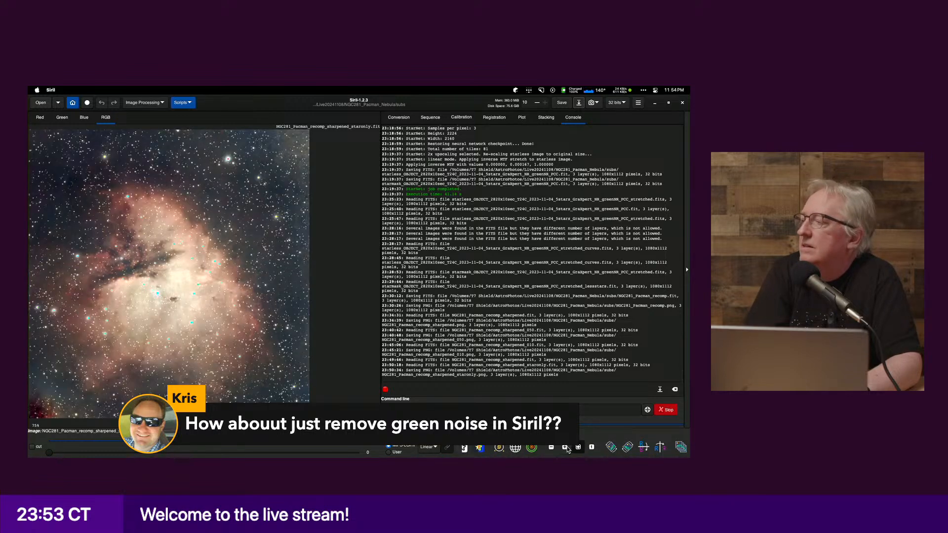
double_click(566, 447)
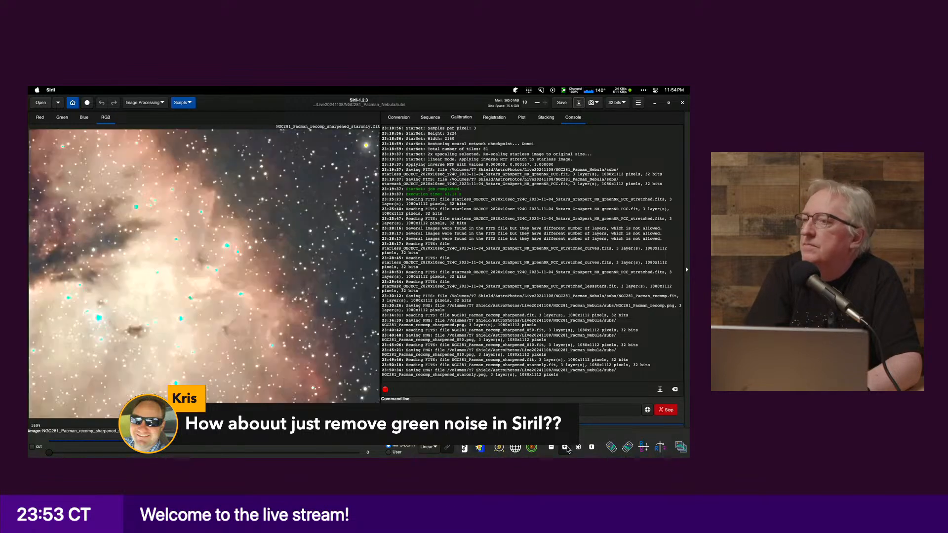
click(152, 104)
click(151, 174)
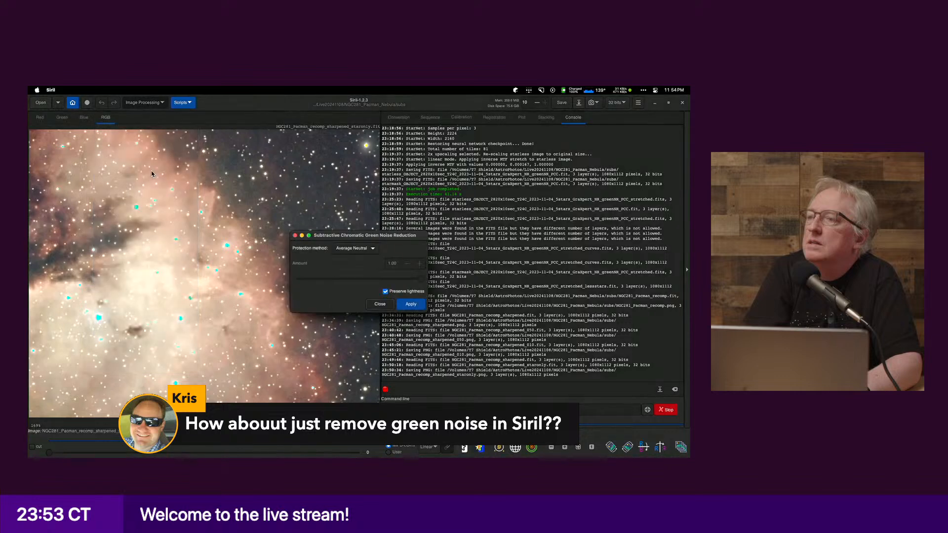
click(408, 307)
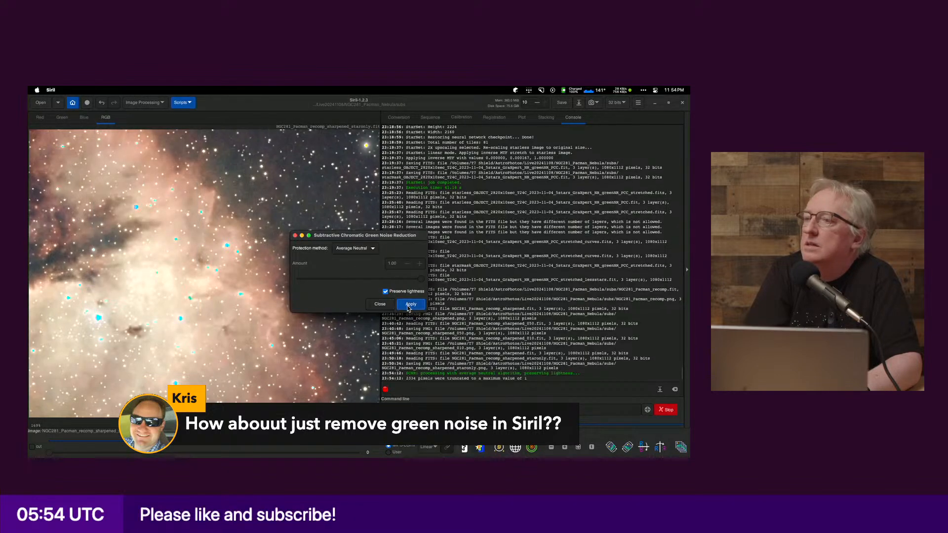
click(381, 304)
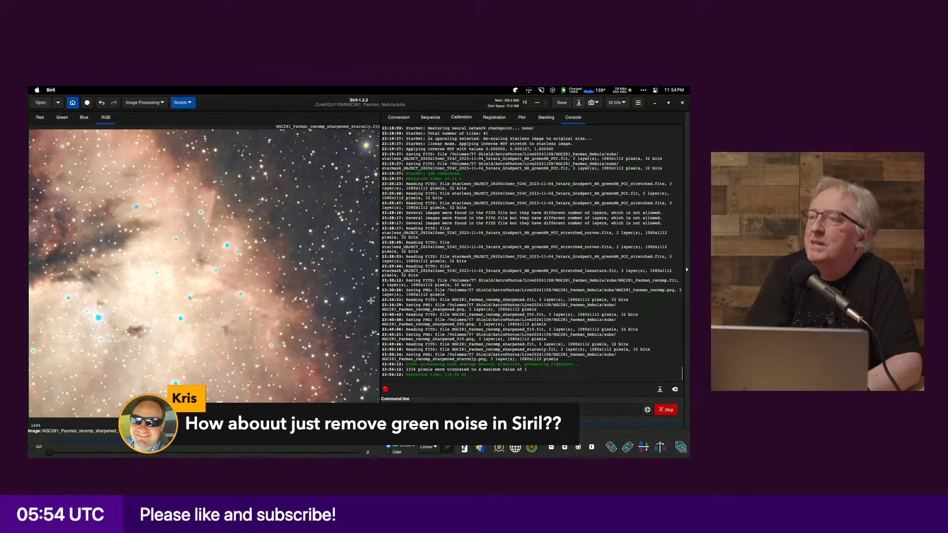
Step: Compare the stars with and without green noise removal by undoing and redoing it, leaving the removal undone
click(101, 103)
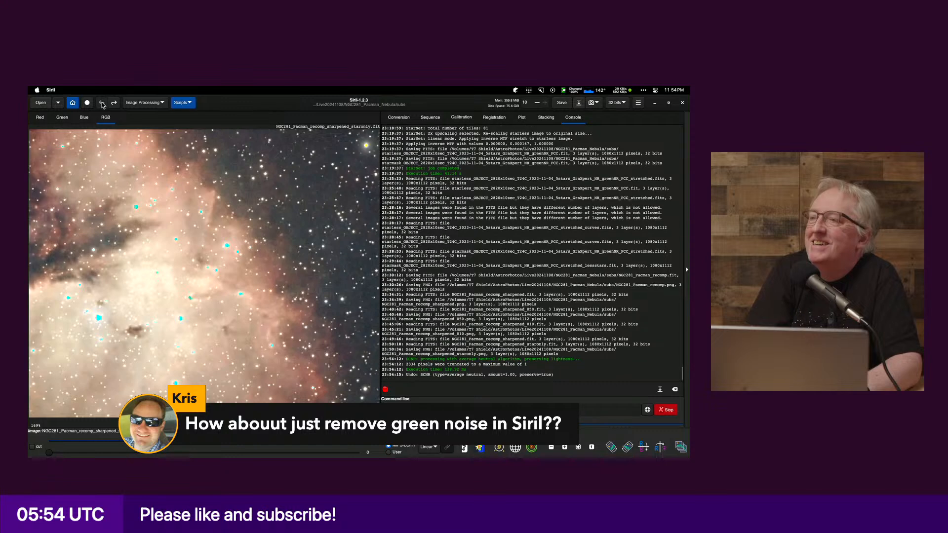
click(114, 104)
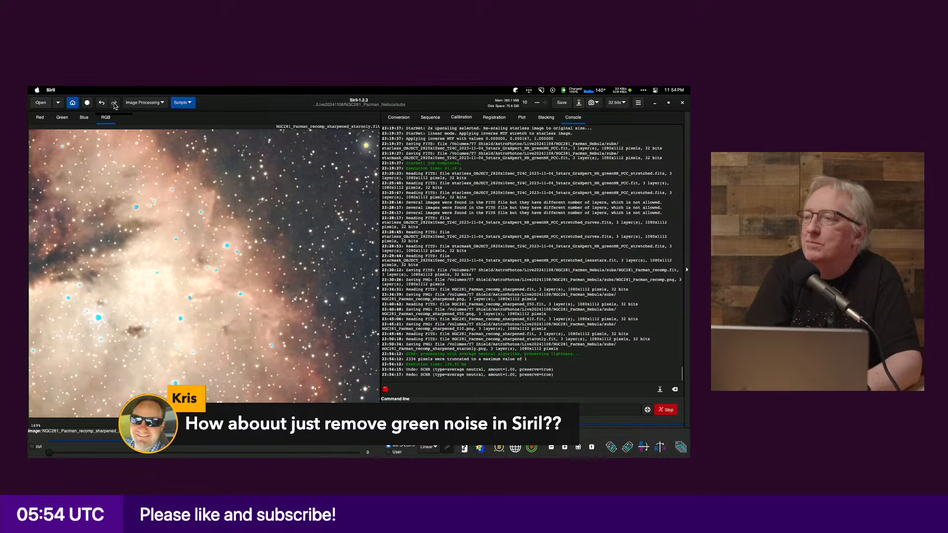
click(101, 103)
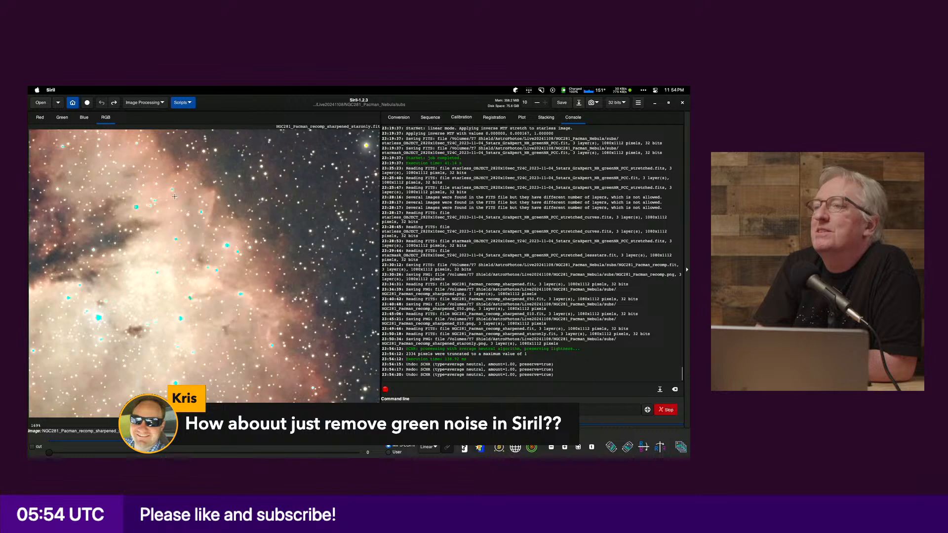
Step: Check the PSF results for the cyan star on the nebula's upper part, close them and view the whole nebula
right_click(137, 208)
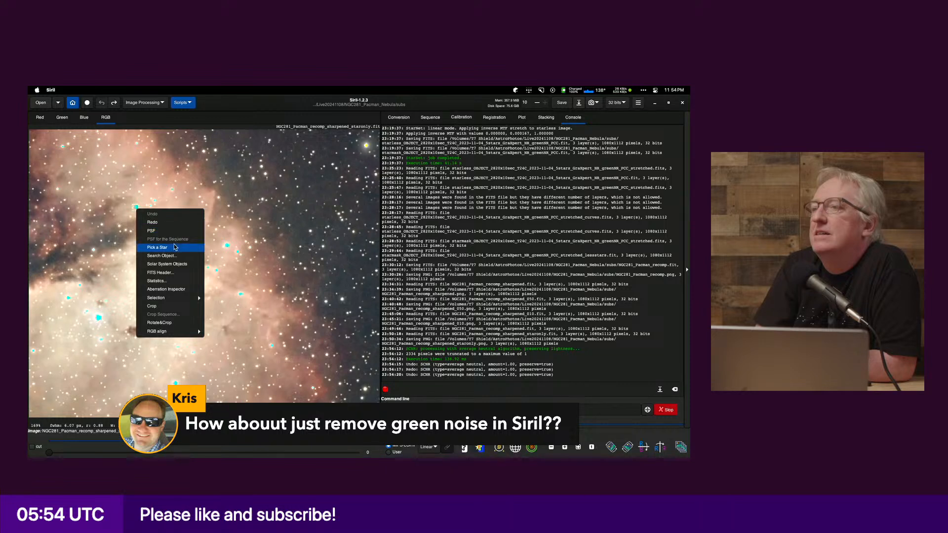
click(175, 231)
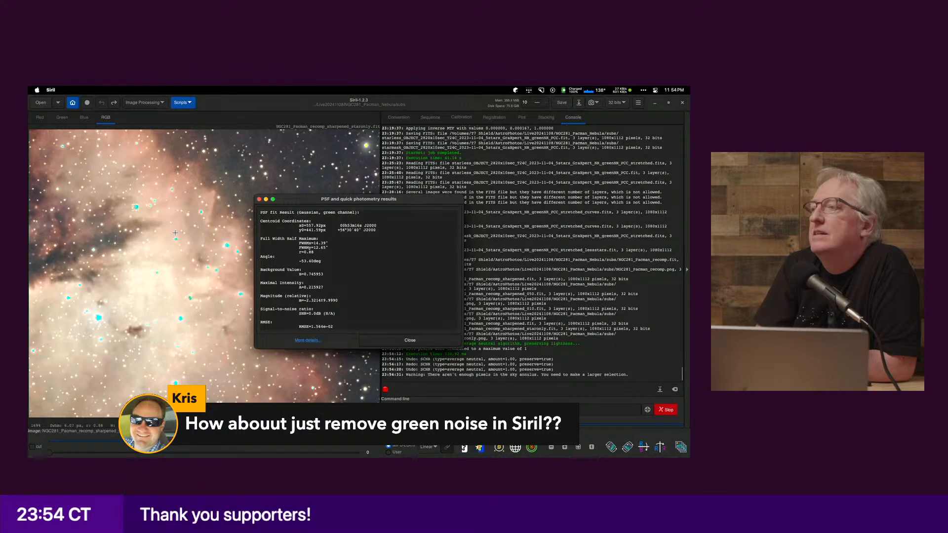
click(394, 341)
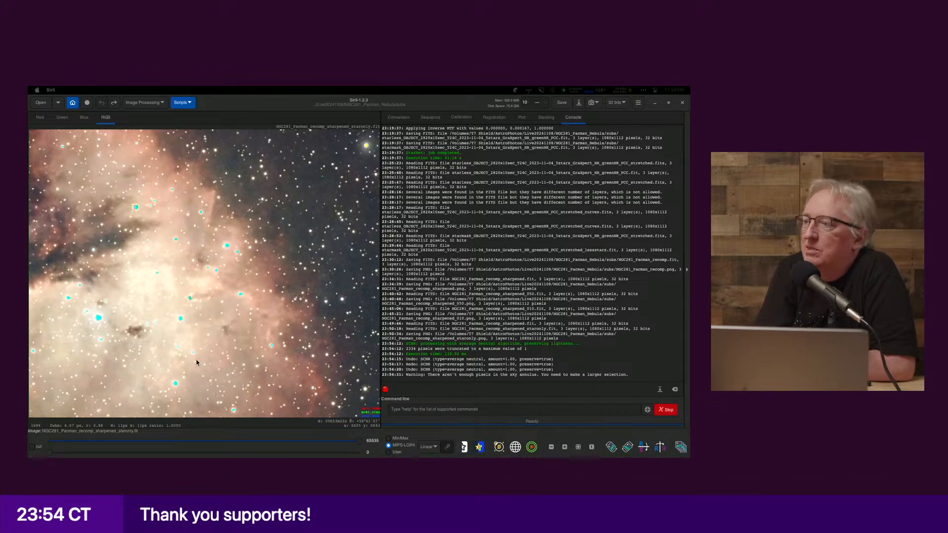
scroll(265, 323, down, 2)
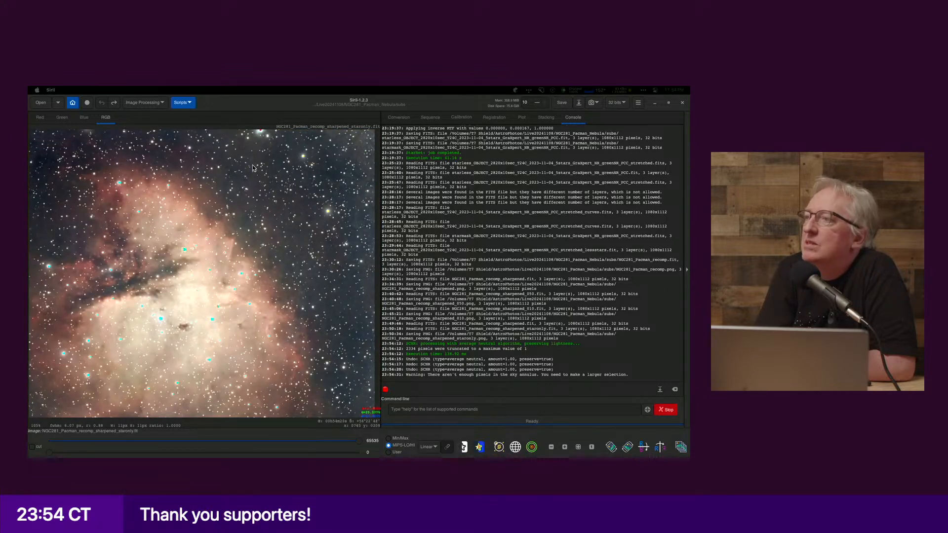
scroll(251, 168, down, 1)
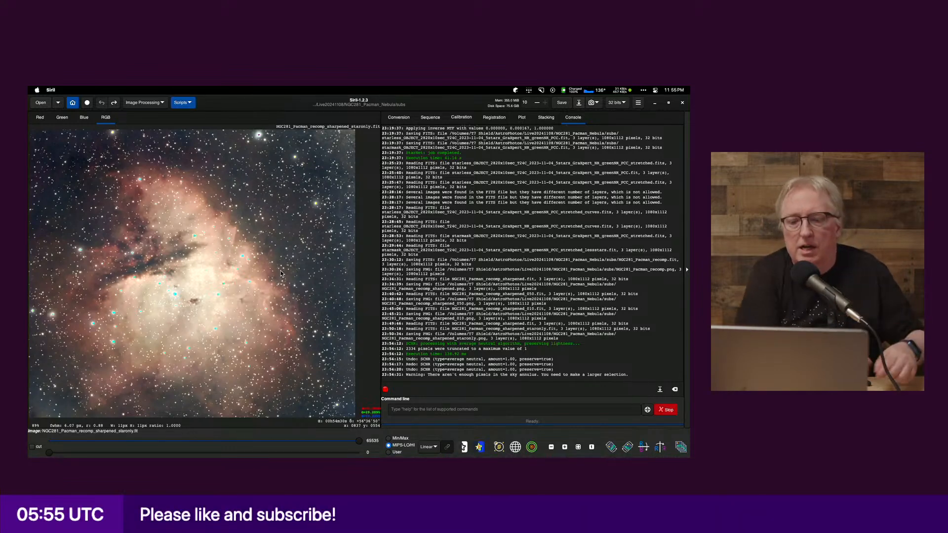
Step: Switch to Zen Browser and examine the Astrospheric cloud forecast from Sunday 10 to Tuesday 12
key(super+Tab)
key(super+Tab)
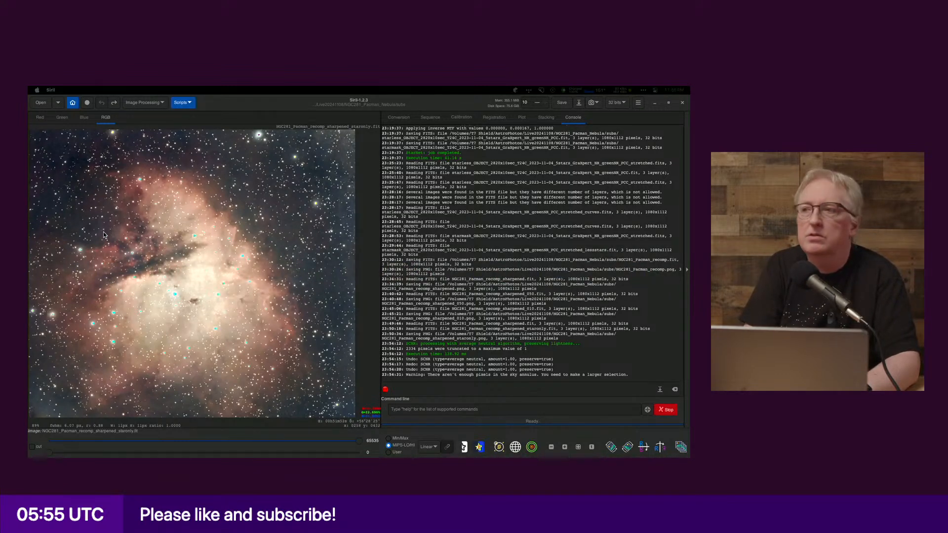
key(super+Tab)
key(super+Tab)
key(super+Tab)
key(super+Tab)
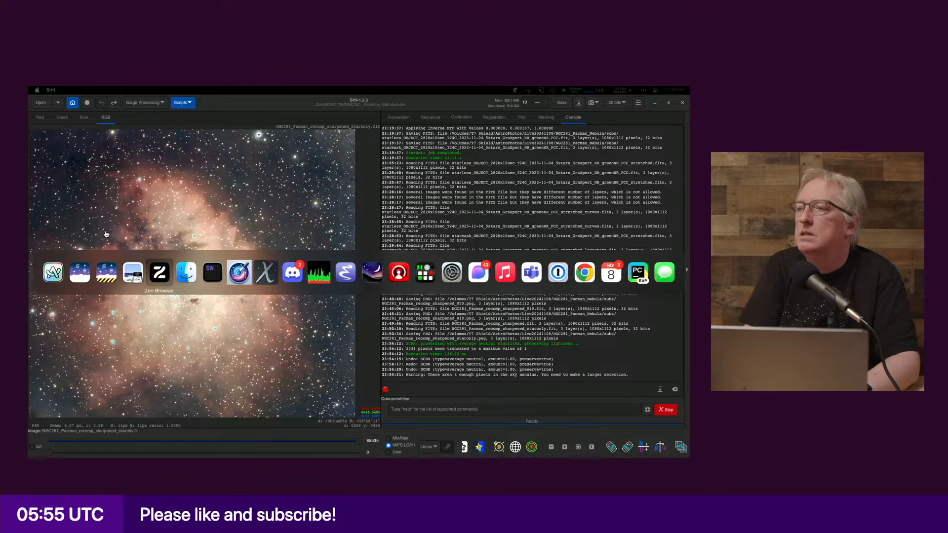
key(super+shift+Tab)
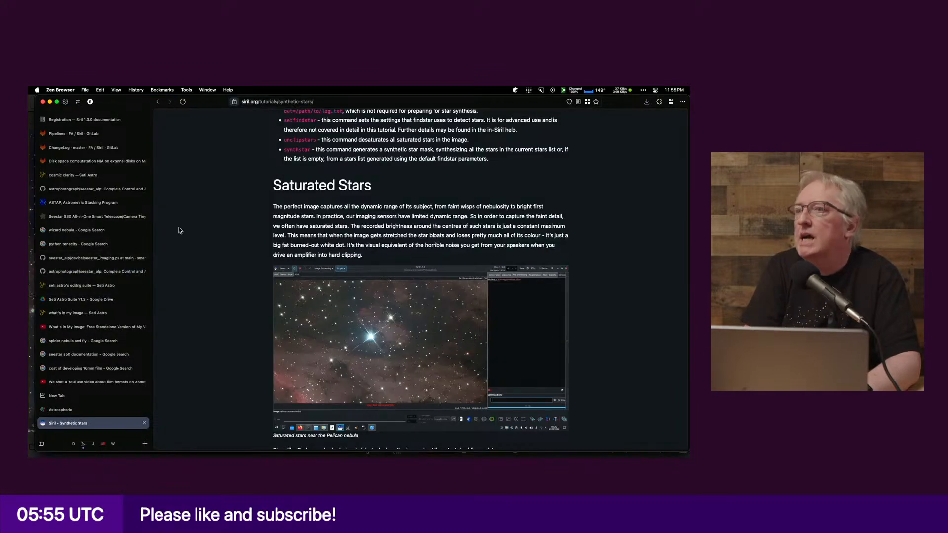
click(79, 410)
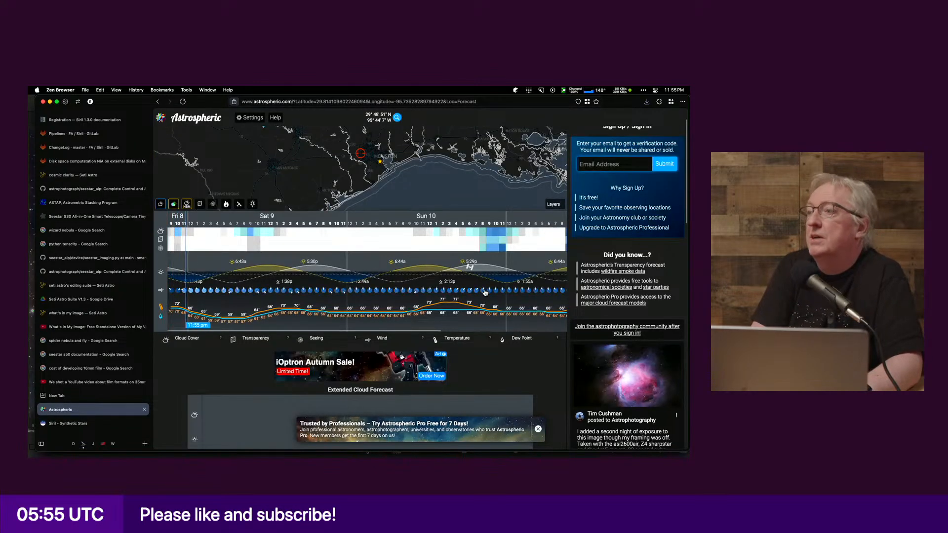
scroll(390, 292, right, 5)
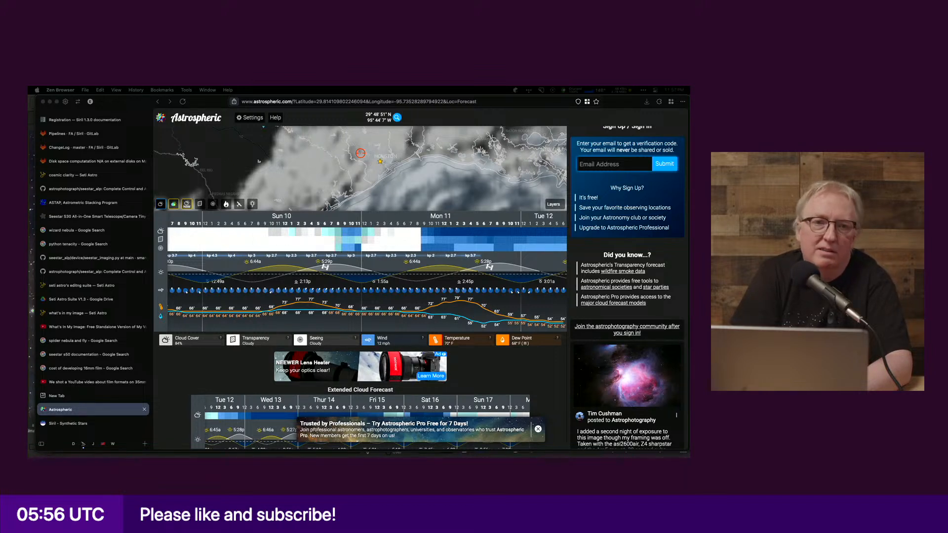
Step: Return from the Astrospheric forecast to the Siril window with the star-only sharpened image
key(super+Tab)
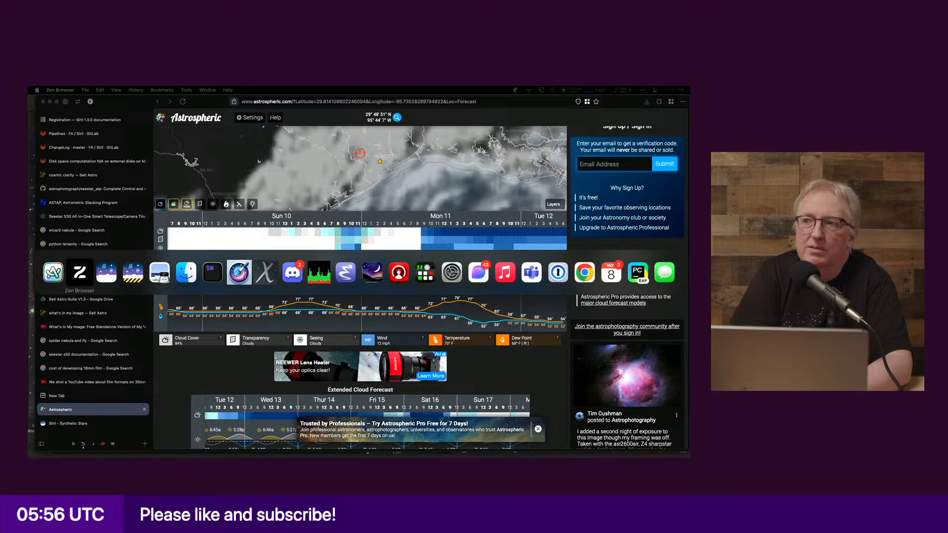
key(super+Tab)
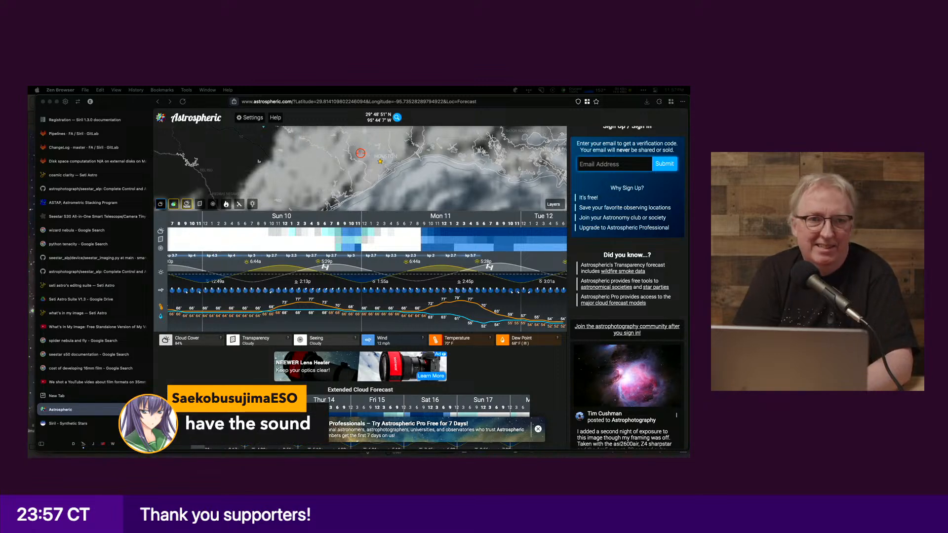
key(super+Tab)
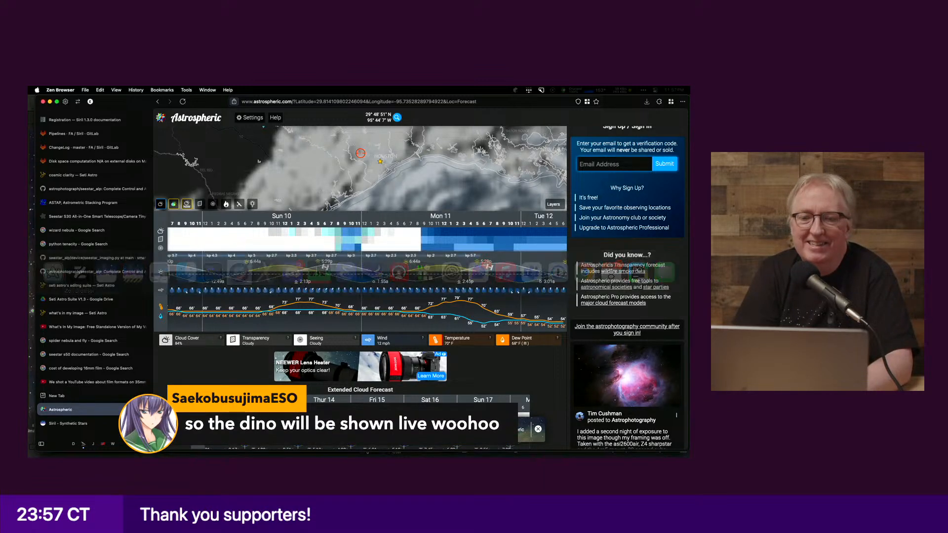
key(super+Tab)
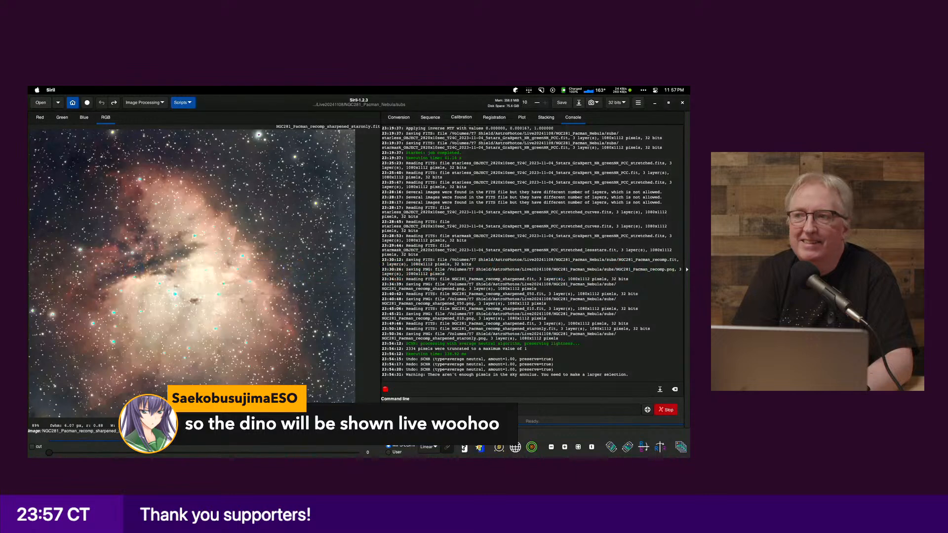
key(super+Tab)
key(super+Tab)
key(super+shift+Tab)
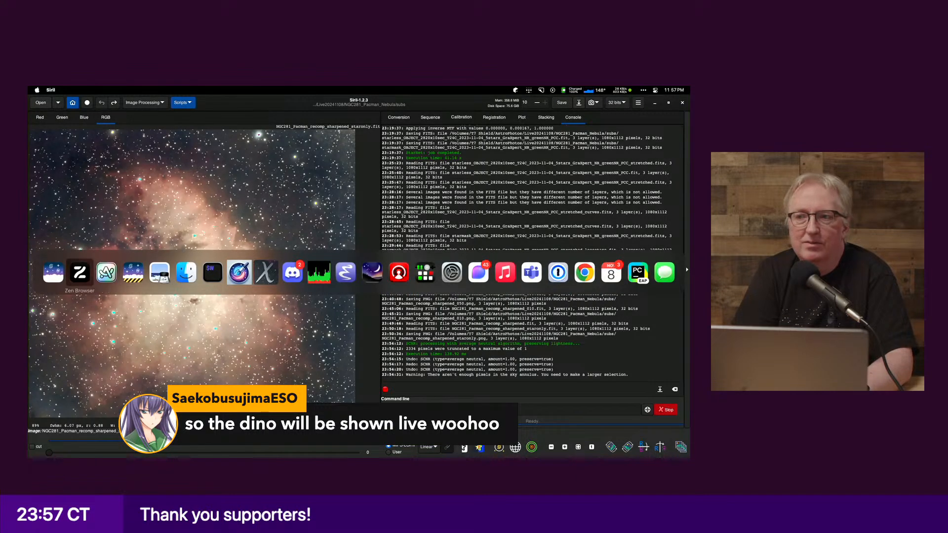
key(super+shift+Tab)
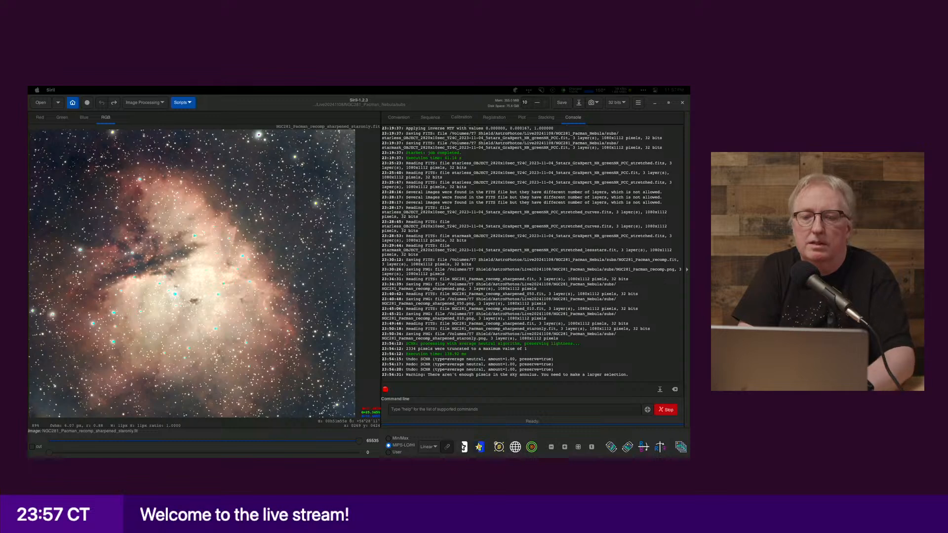
Step: Switch from Siril to Zen Browser
key(super+Tab)
key(super+Tab)
key(super+Tab)
key(super+Tab)
key(super+Tab)
key(super+Tab)
key(super+Tab)
key(super+Tab)
key(super+Tab)
key(super+Tab)
key(super+Tab)
key(super+Tab)
key(super+Tab)
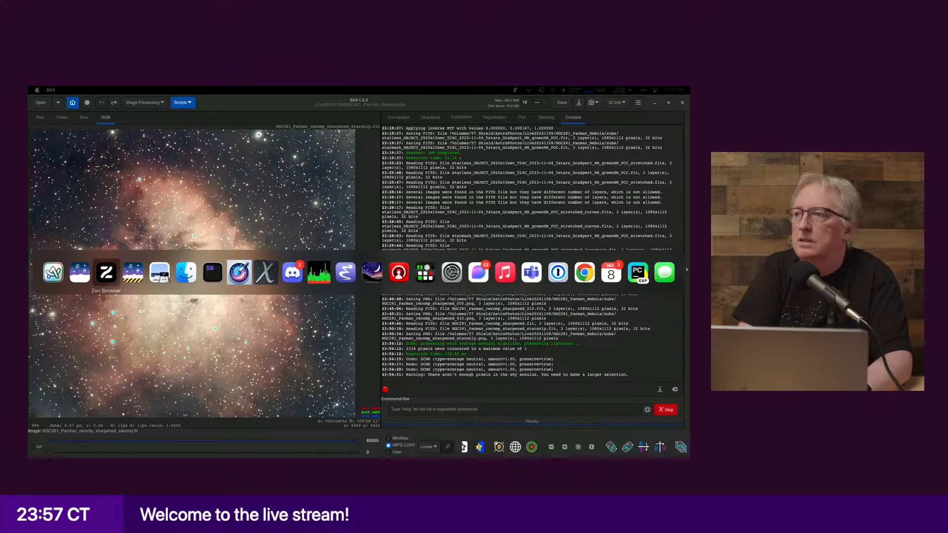